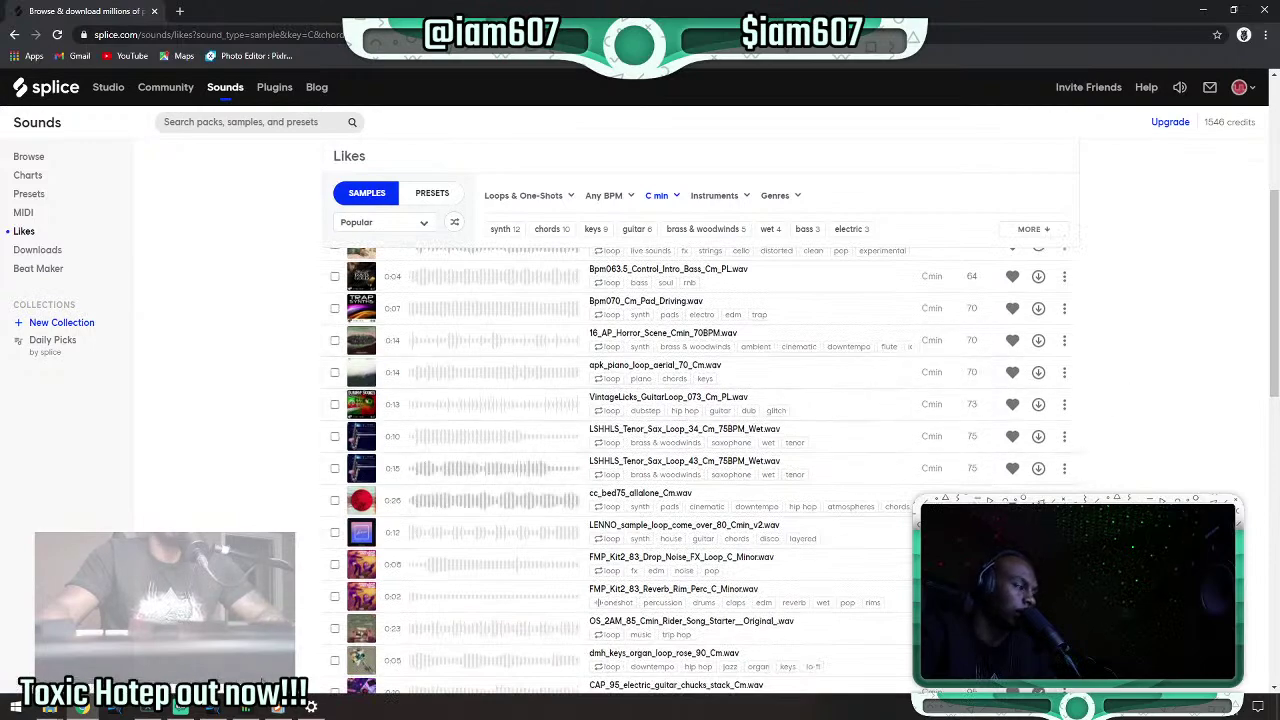
Switch to Studio One, stop playback and rename the song "2021-01-04 Thank You Shabba Ranks".
click(214, 710)
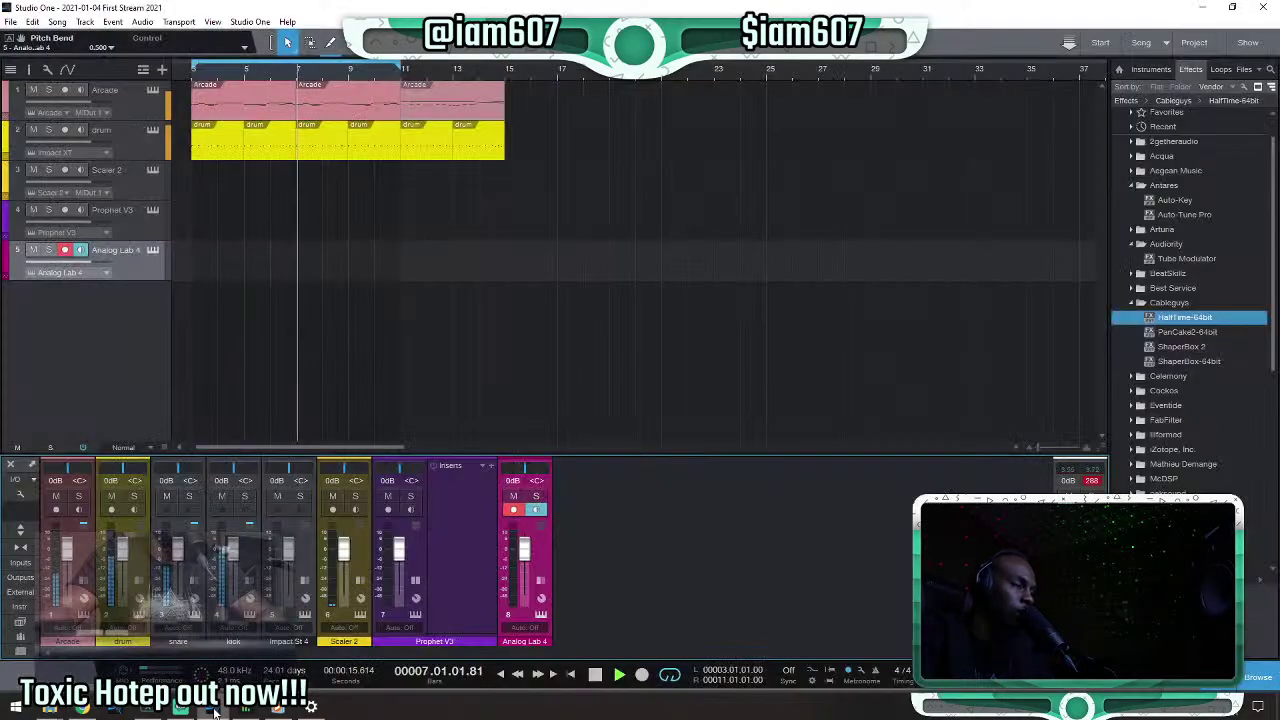
key(space)
click(10, 21)
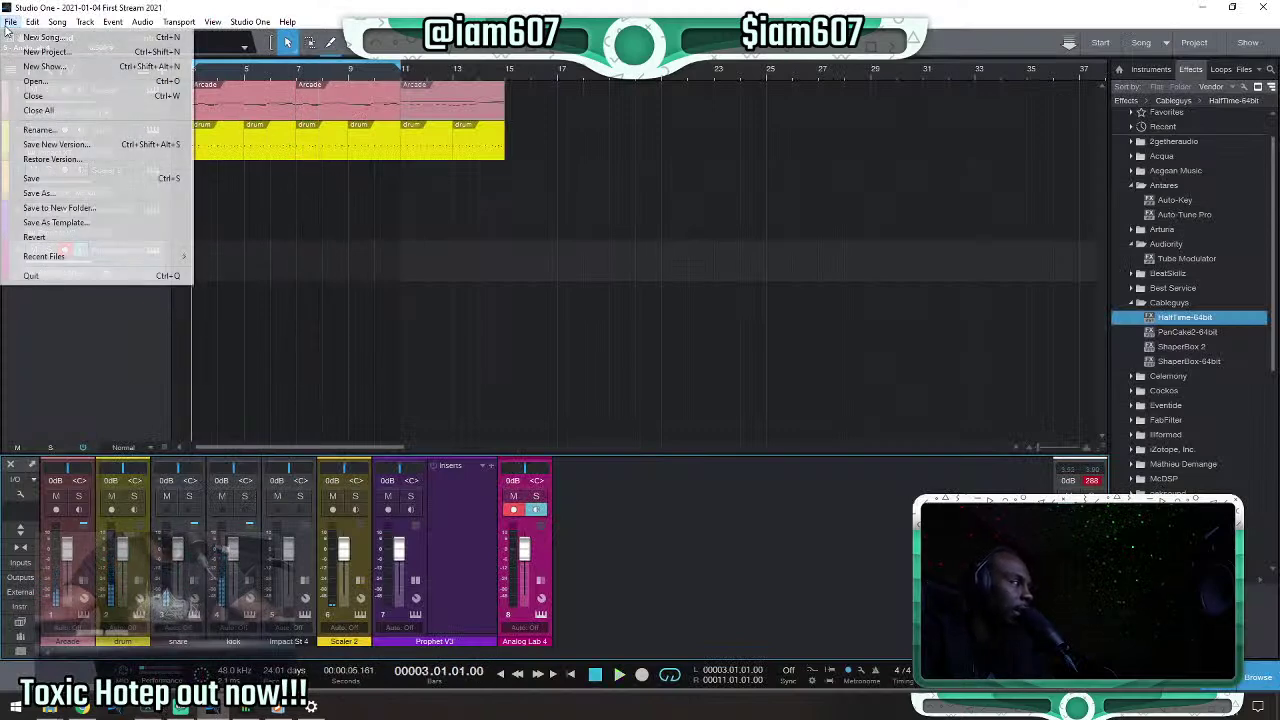
click(54, 131)
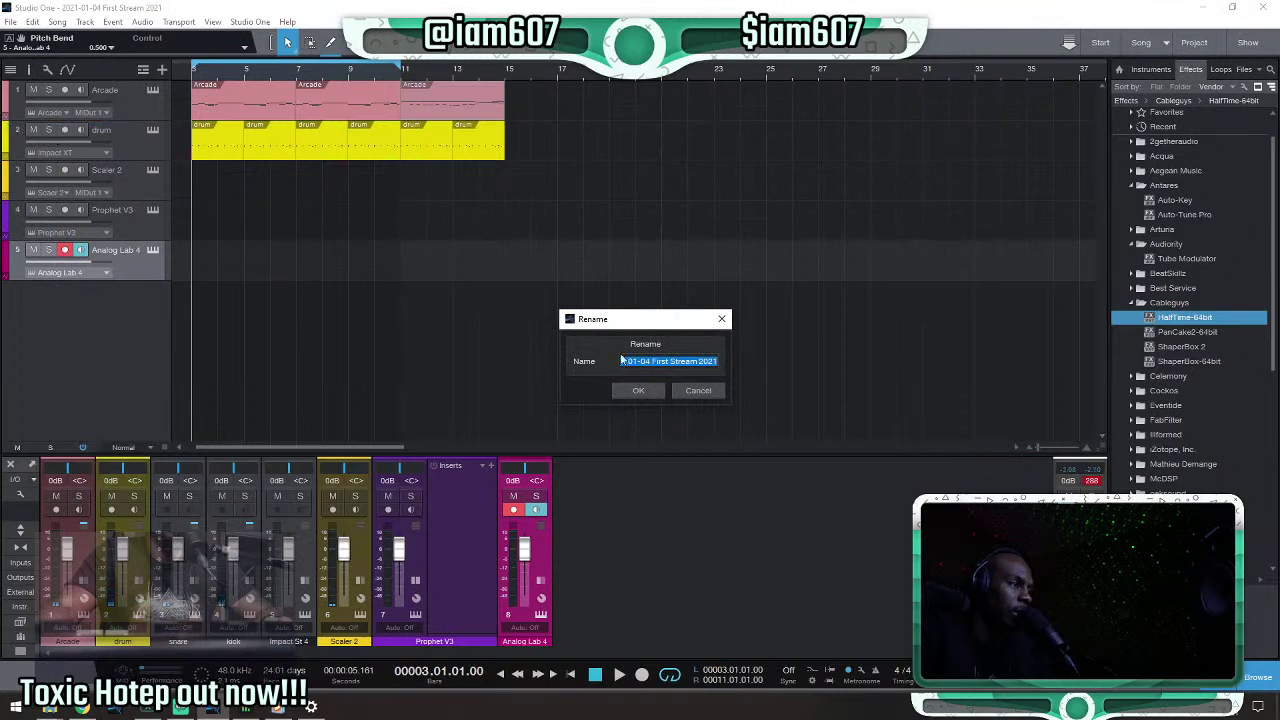
key(End)
key(BackSpace)
key(BackSpace)
key(BackSpace)
key(BackSpace)
key(BackSpace)
key(BackSpace)
key(BackSpace)
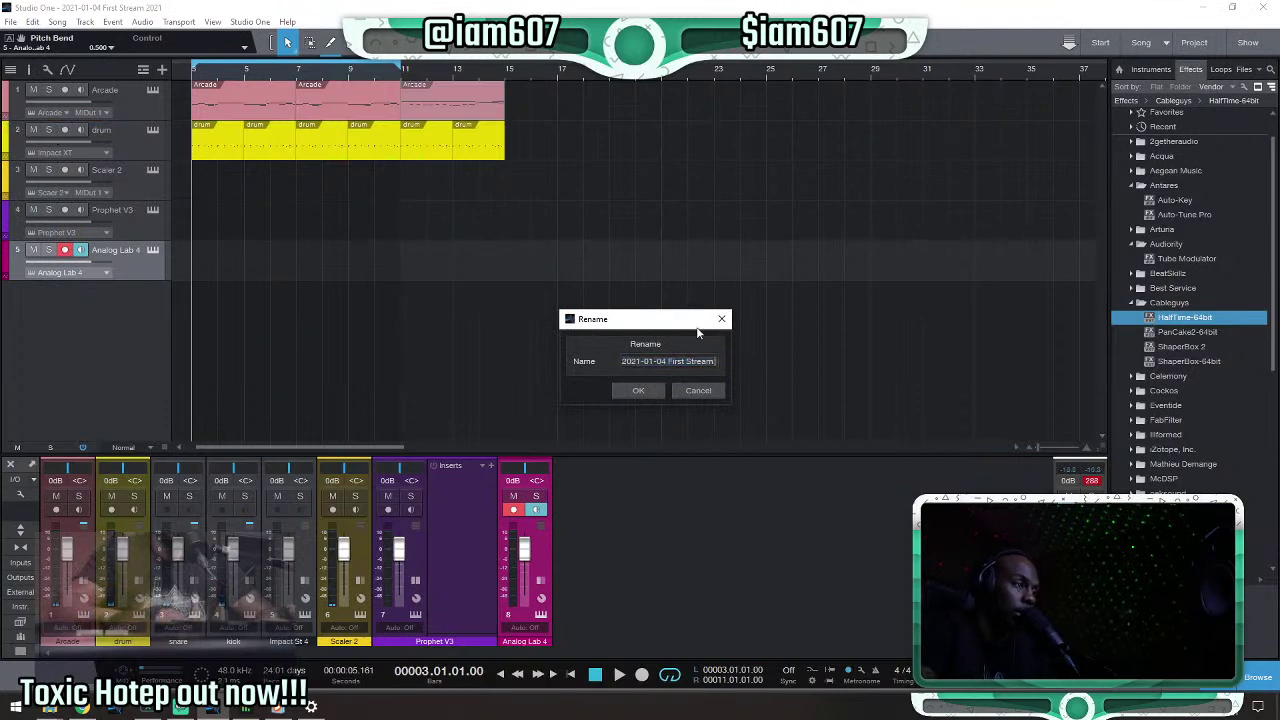
key(BackSpace)
key(BackSpace)
key(BackSpace)
key(BackSpace)
key(BackSpace)
key(BackSpace)
key(BackSpace)
key(BackSpace)
key(BackSpace)
key(BackSpace)
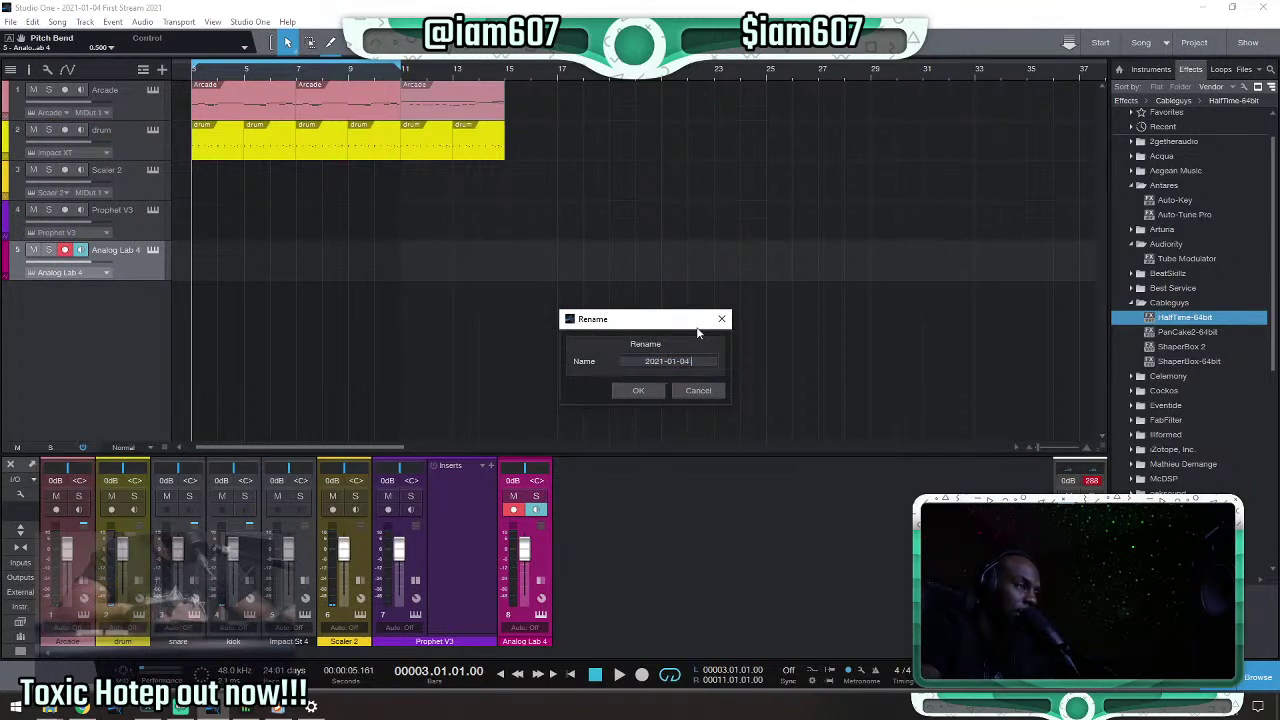
text(Than)
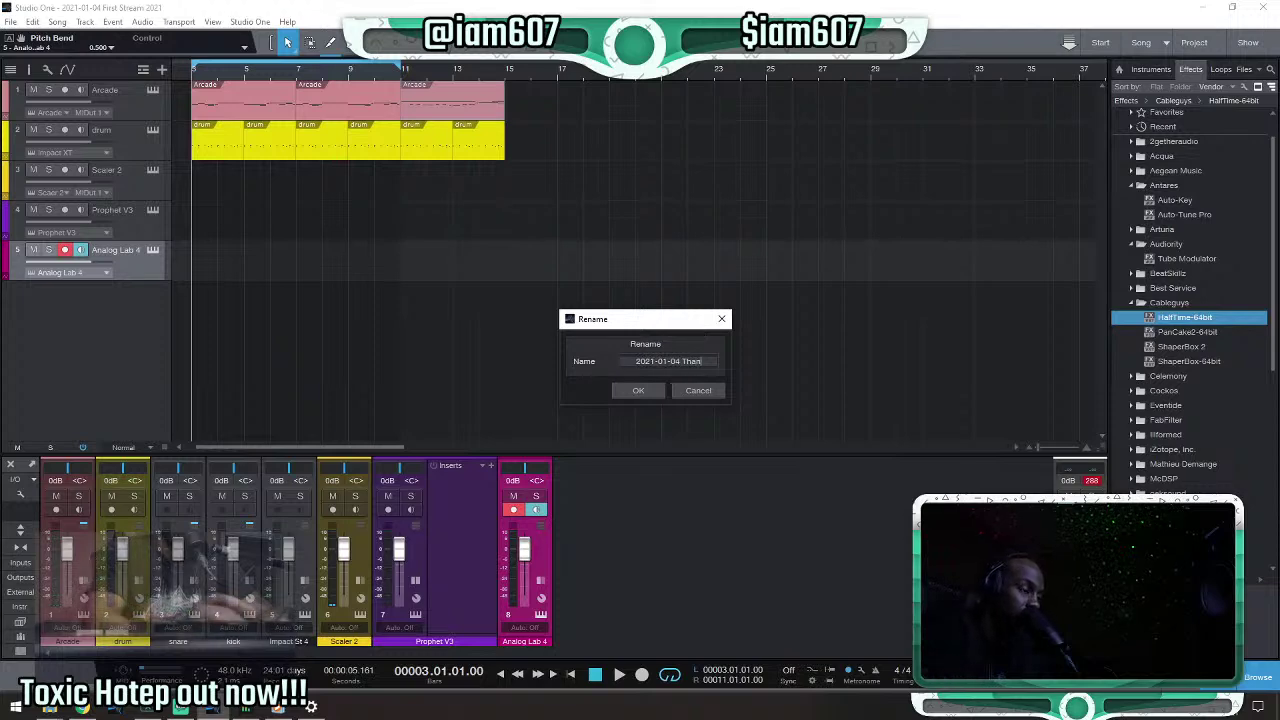
text(k You S)
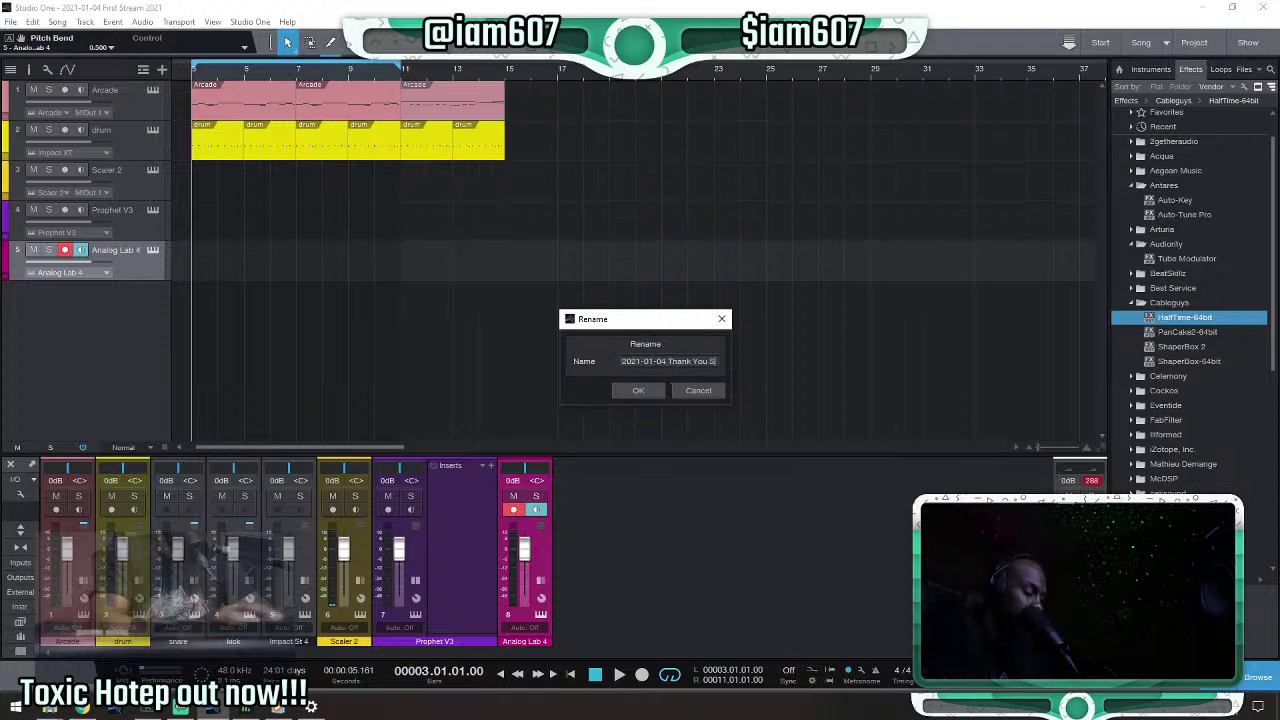
text(habba R)
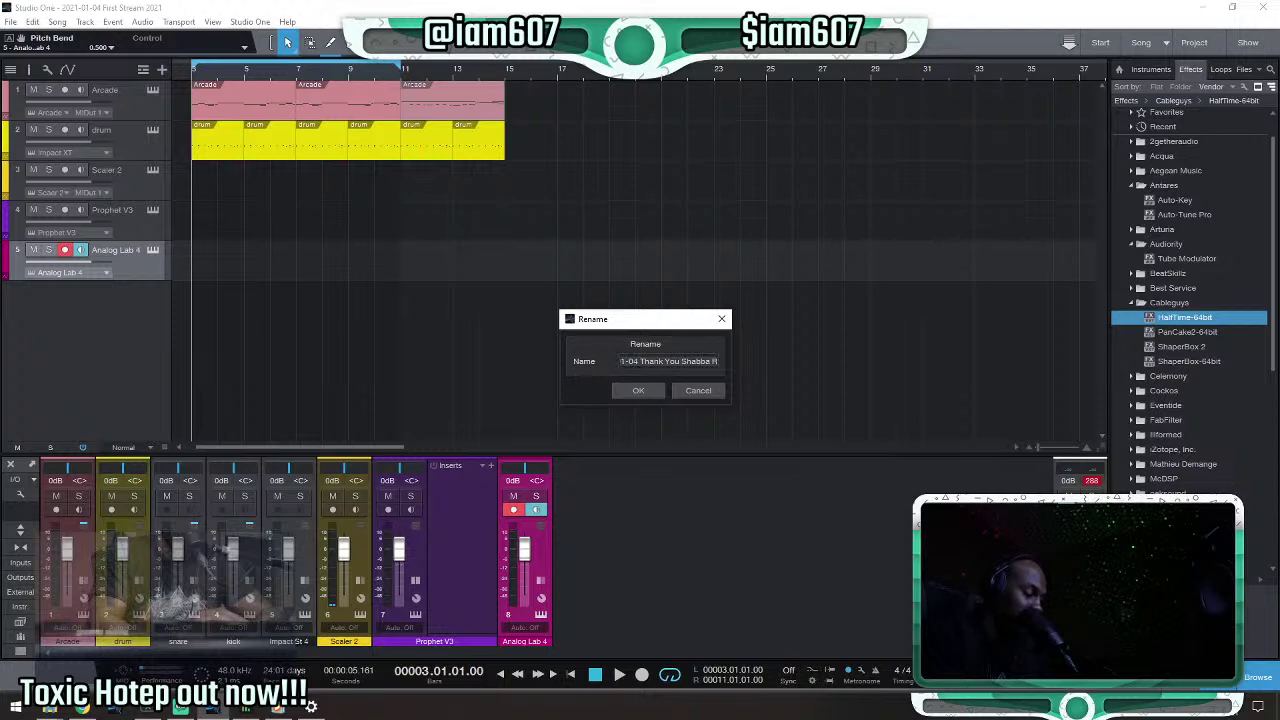
text(anks)
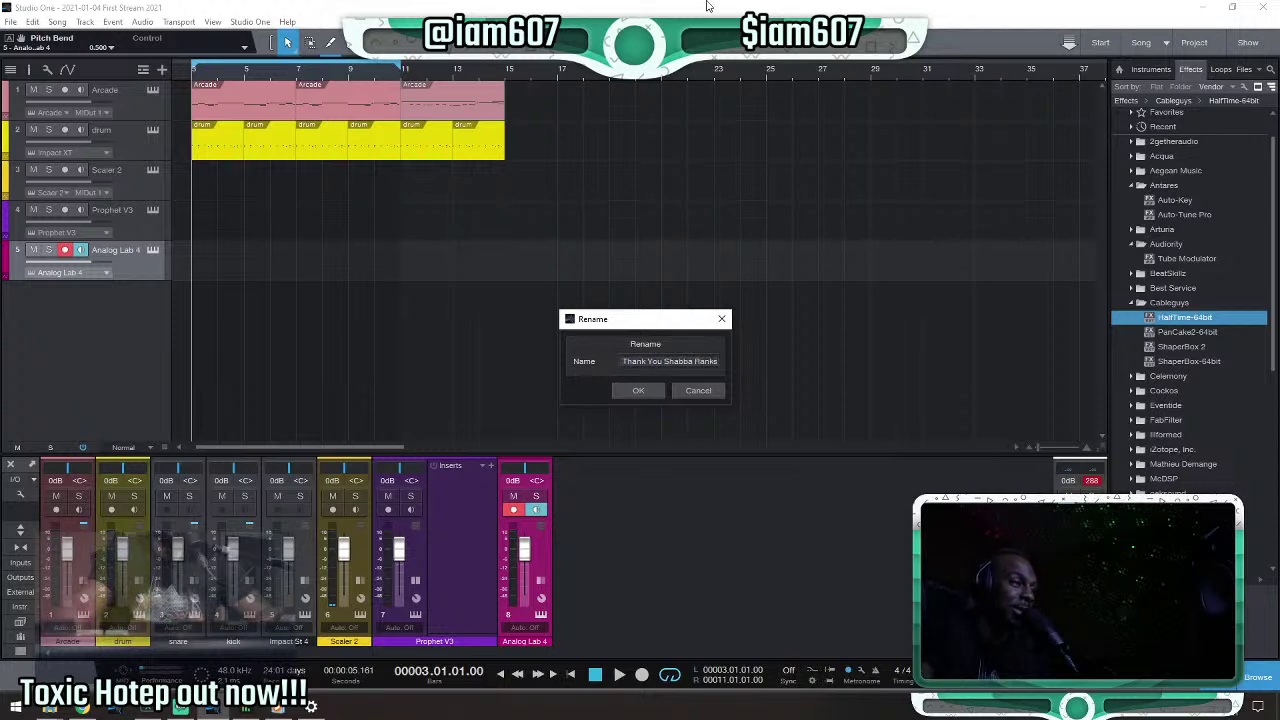
click(655, 397)
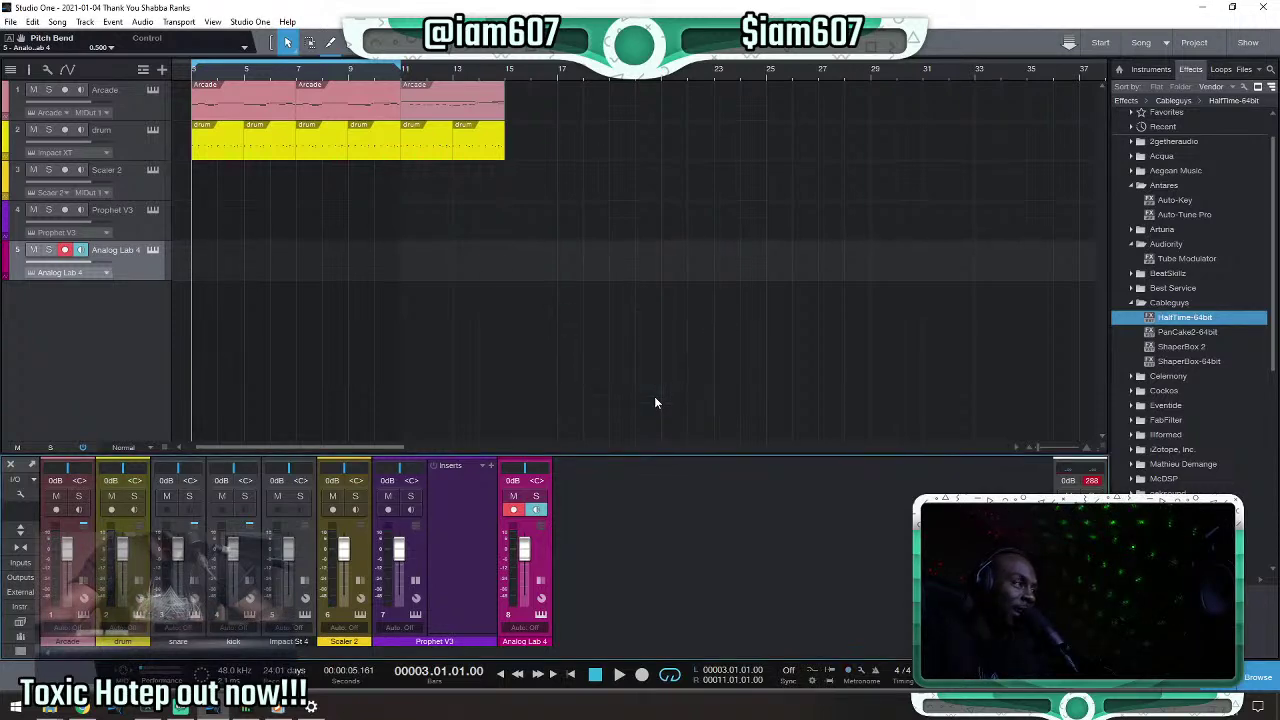
Play the opening bars of the renamed song and stop playback.
key(space)
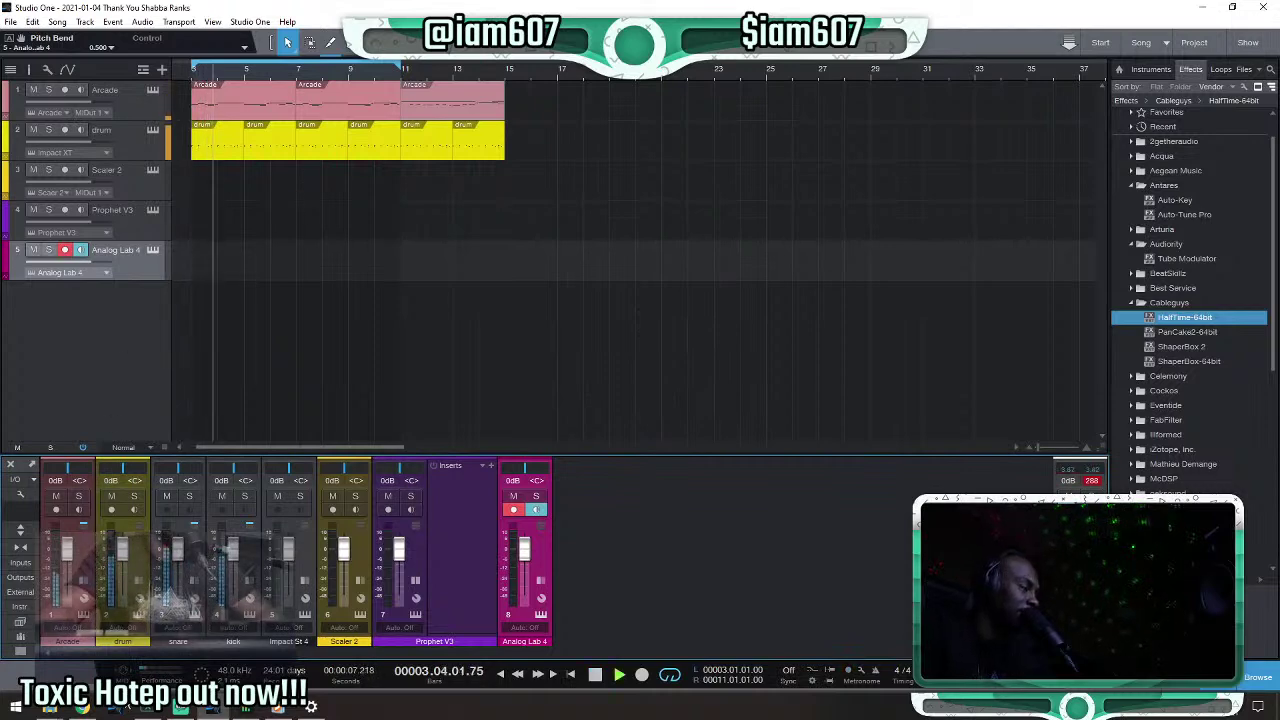
mouse_move(85, 709)
key(space)
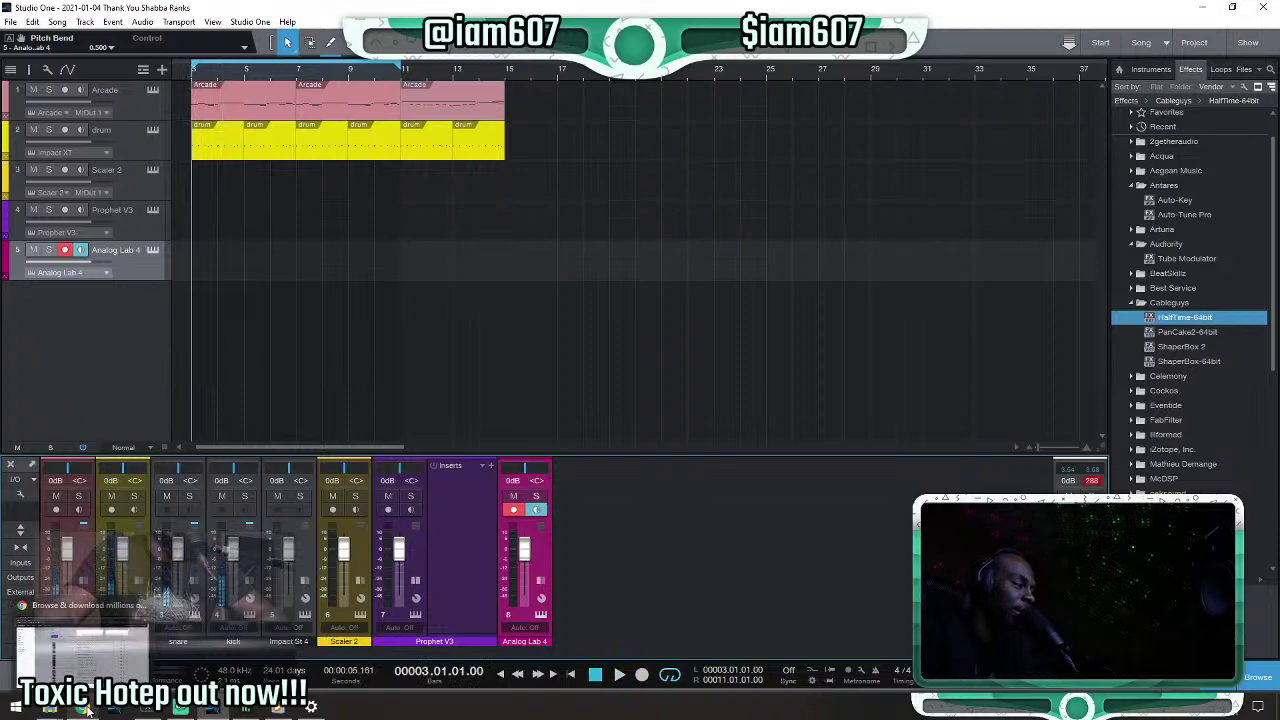
Switch to the Splice likes and audition the dmh_keys organ loop, the Rider Song Starter and the two FMP_Kit2_83 samples.
click(85, 709)
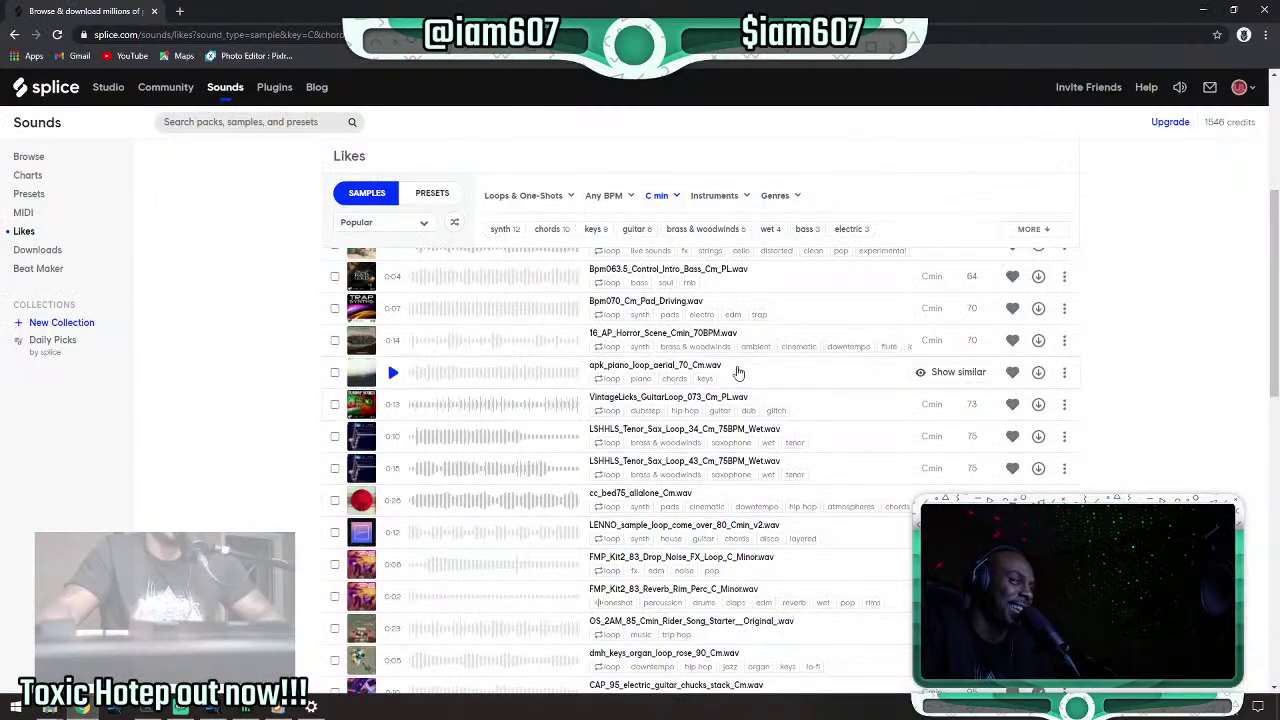
scroll(734, 534, down, 3)
scroll(573, 430, up, 1)
click(392, 428)
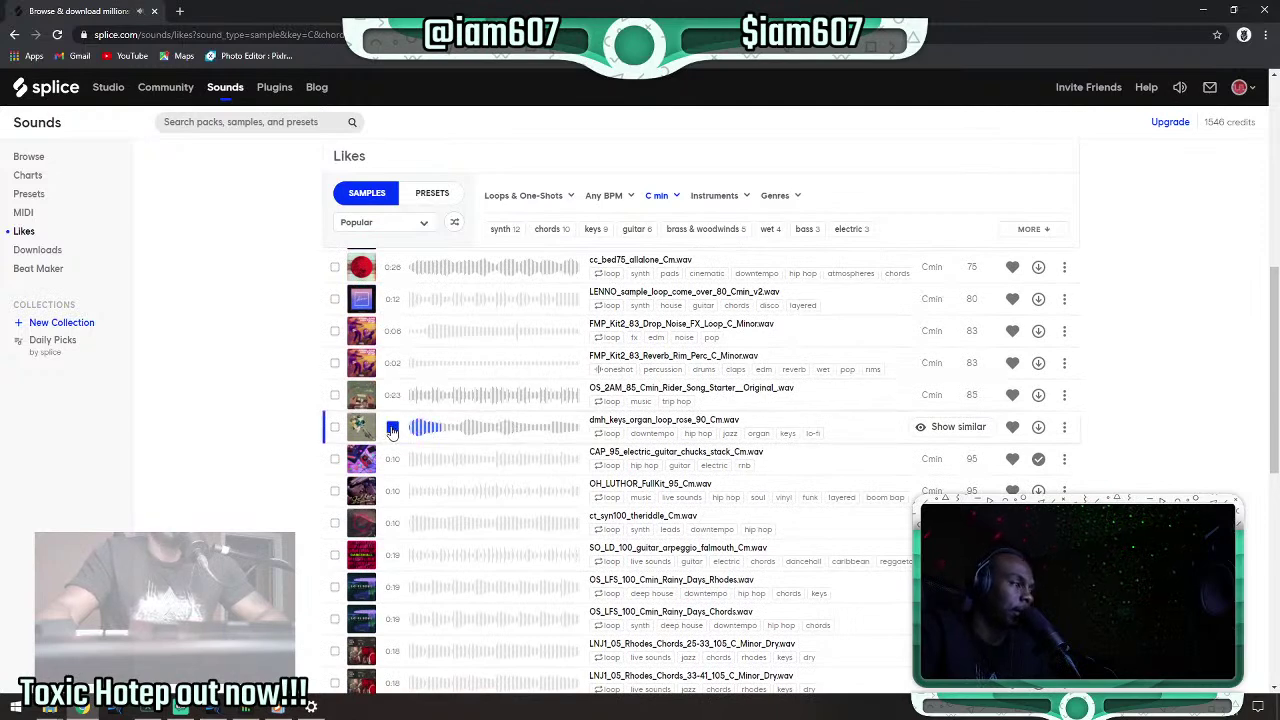
click(393, 396)
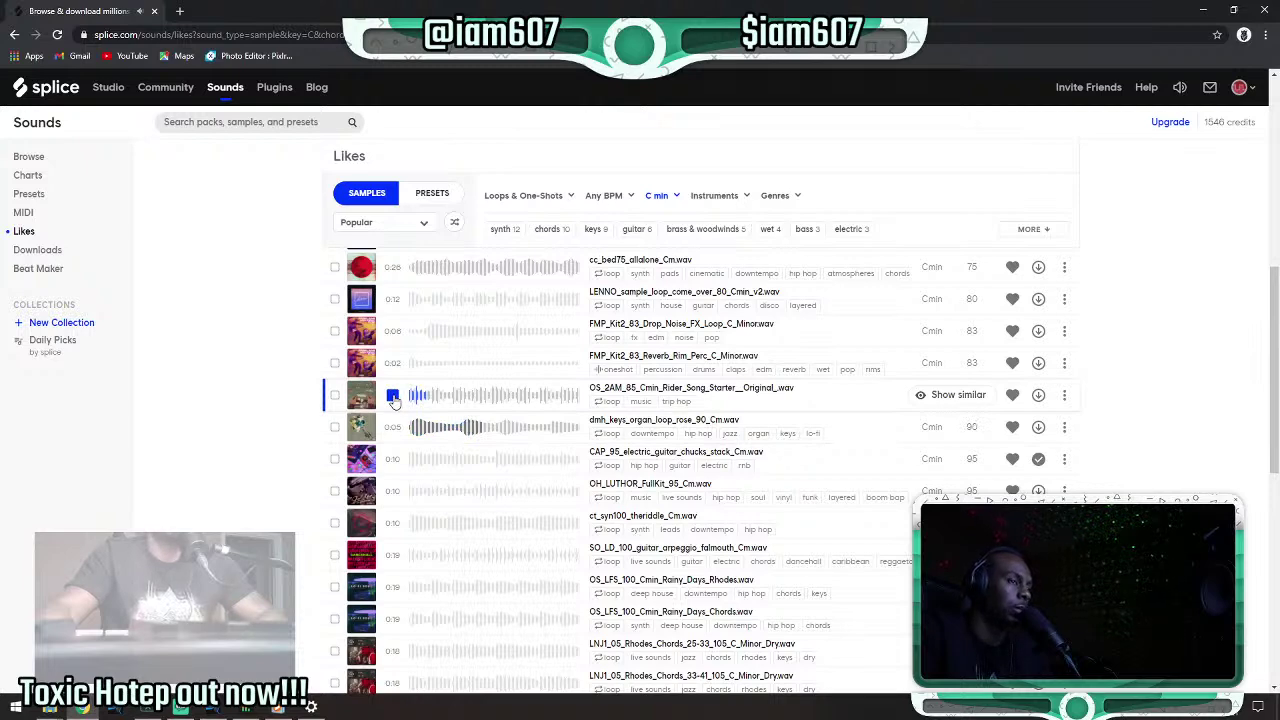
click(392, 363)
click(393, 332)
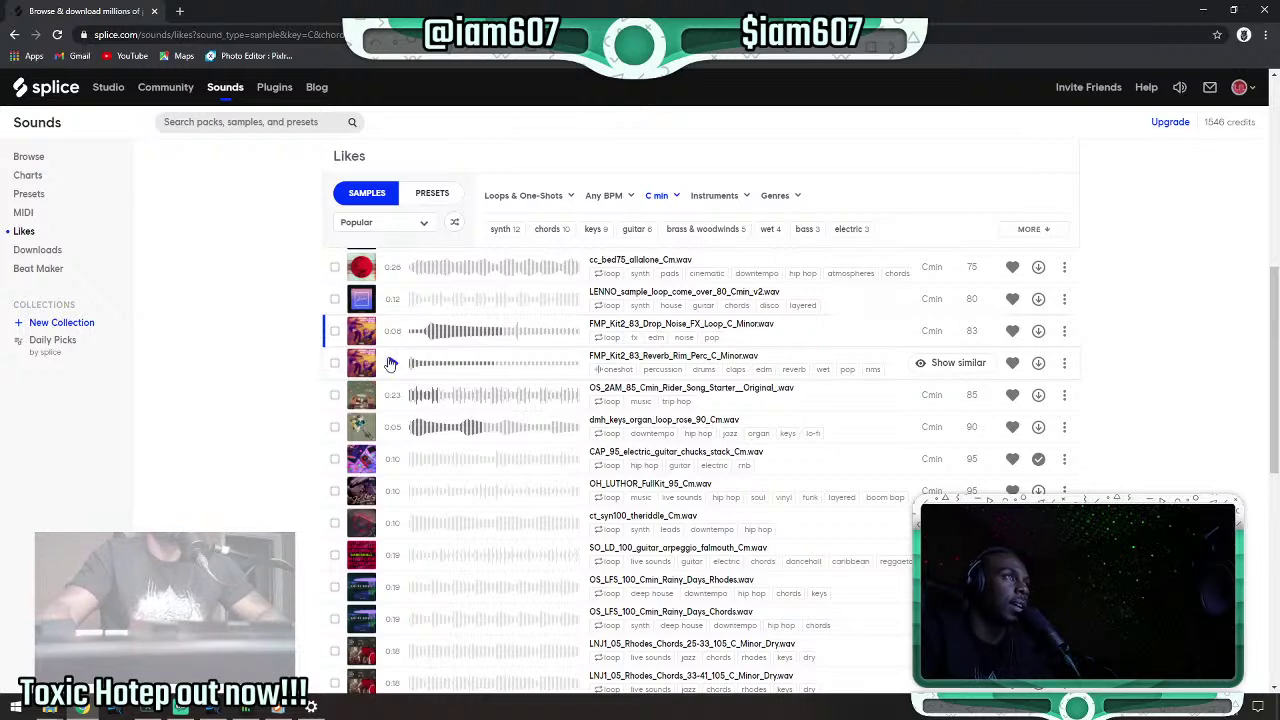
Play the song in Studio One, and return to Splice to audition OS_2AM_85_Cmin_Rider_Song_Starter__Original_.wav.
click(211, 709)
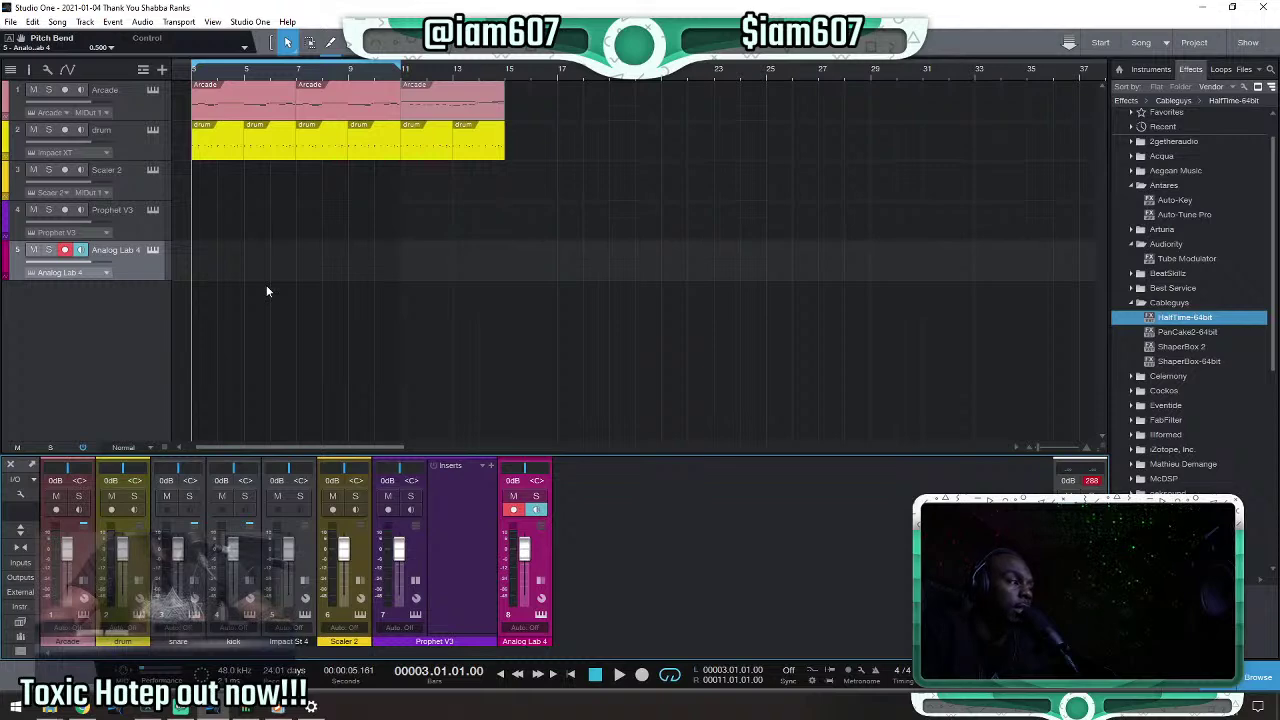
key(space)
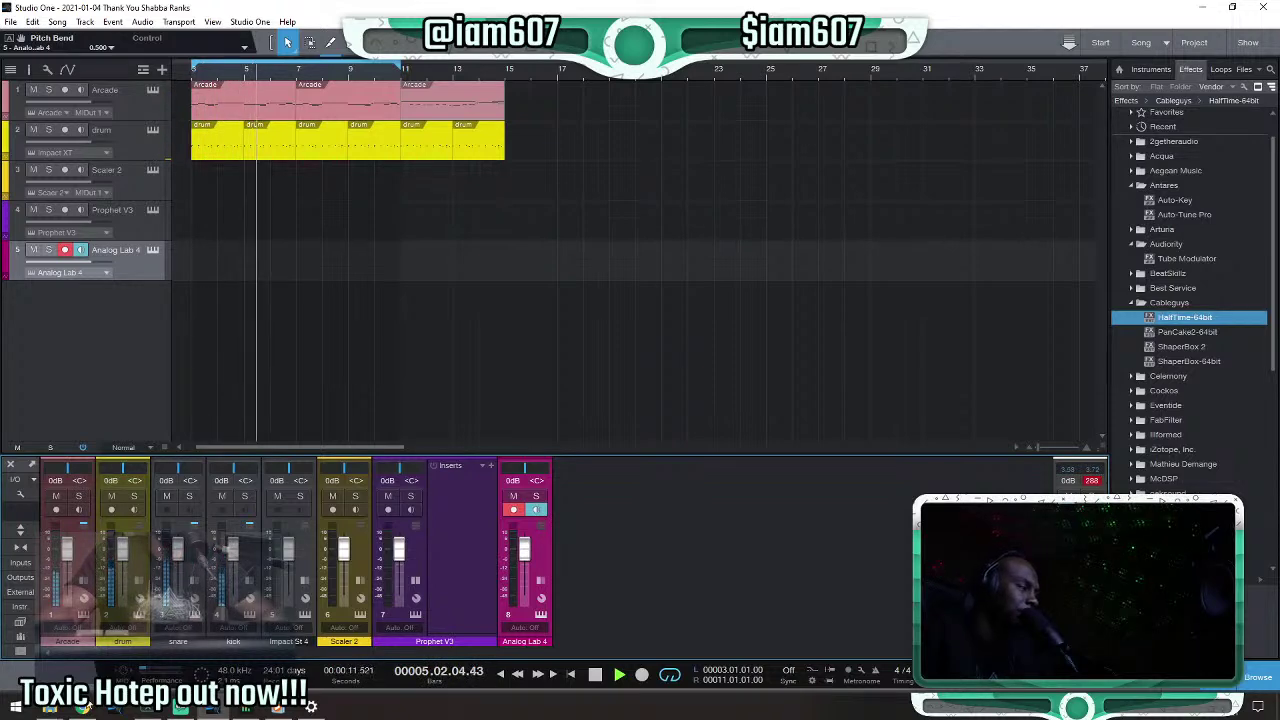
click(85, 708)
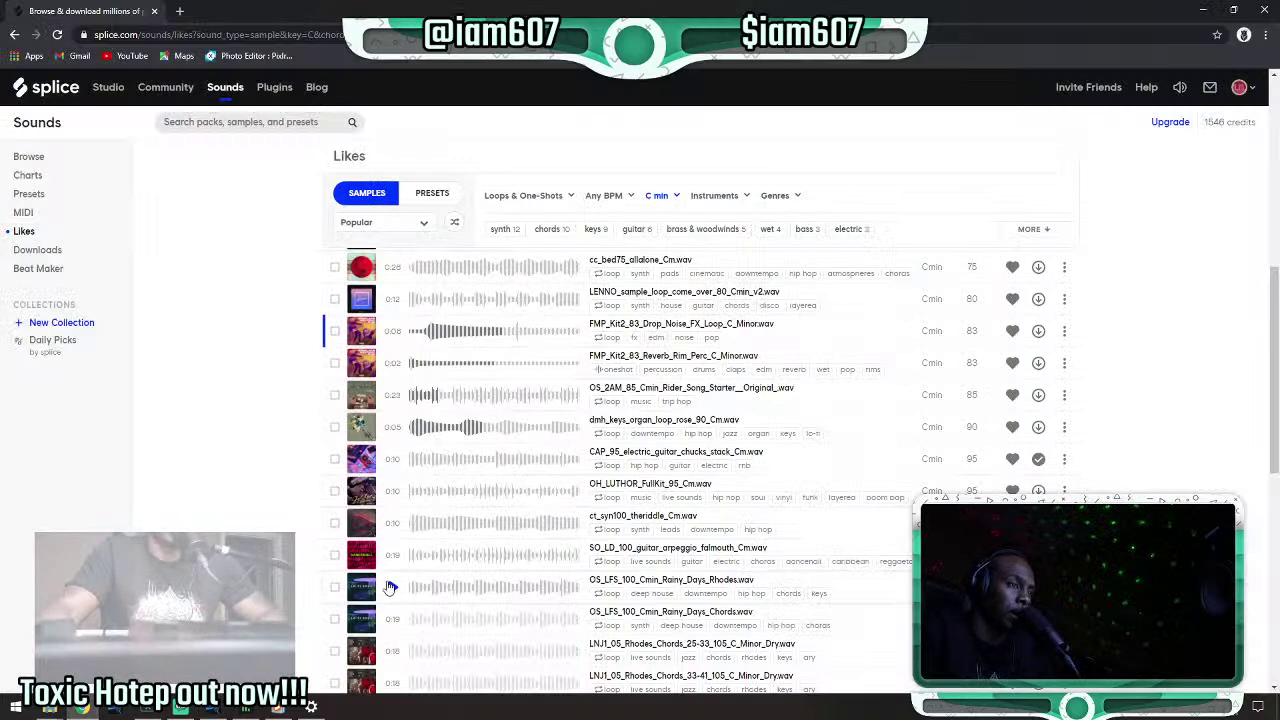
click(393, 395)
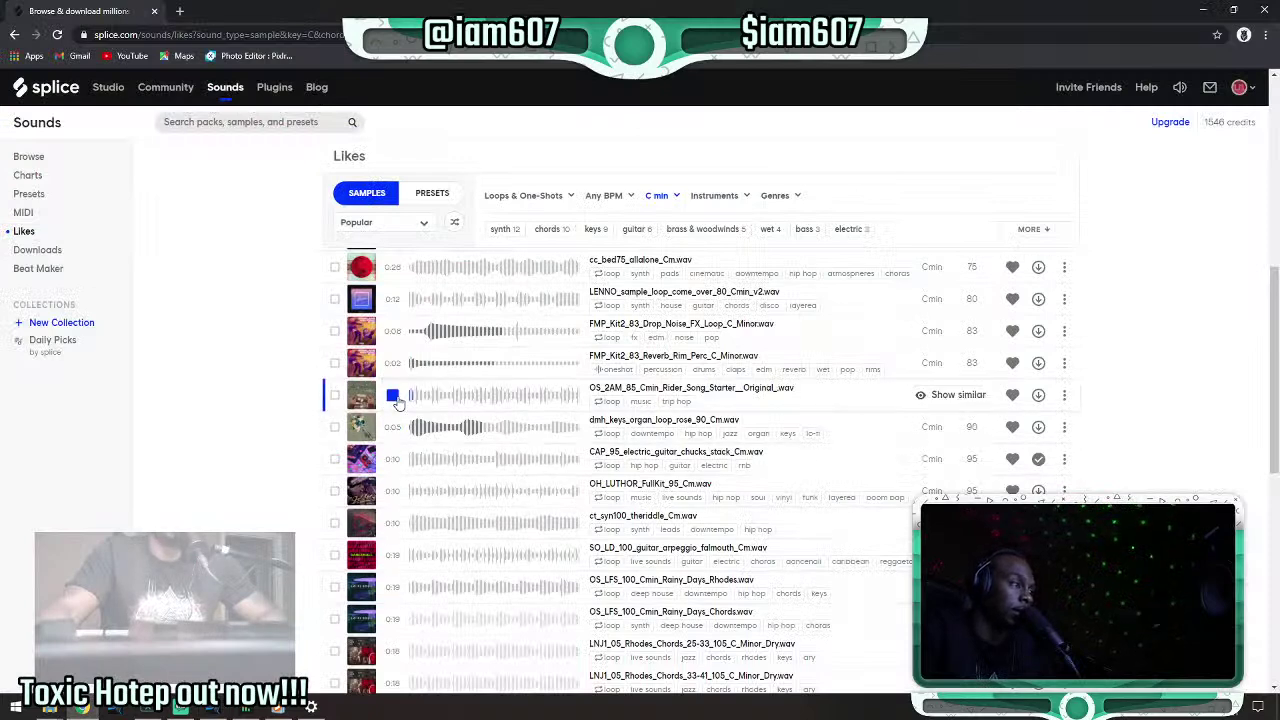
Audition LENNO_sample_loop_come_over_80_Cmin_v2.wav repeatedly, restarting it and listening from different points of the waveform.
click(396, 300)
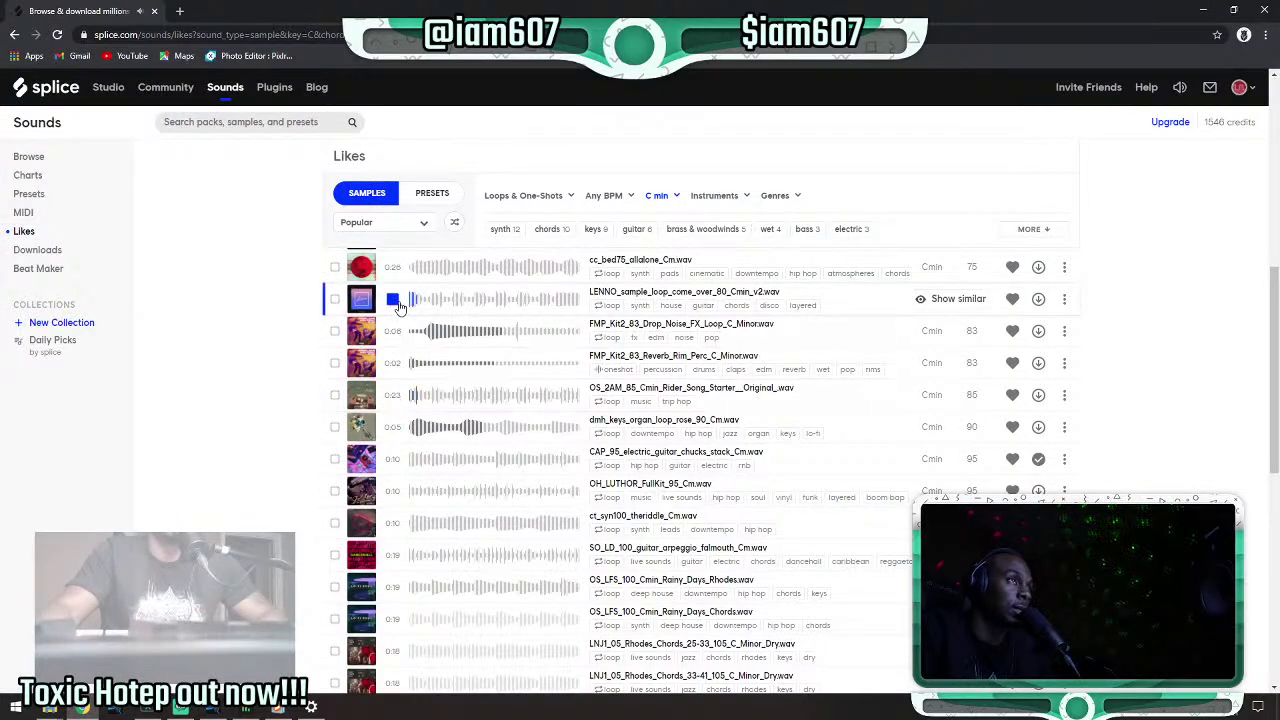
click(396, 302)
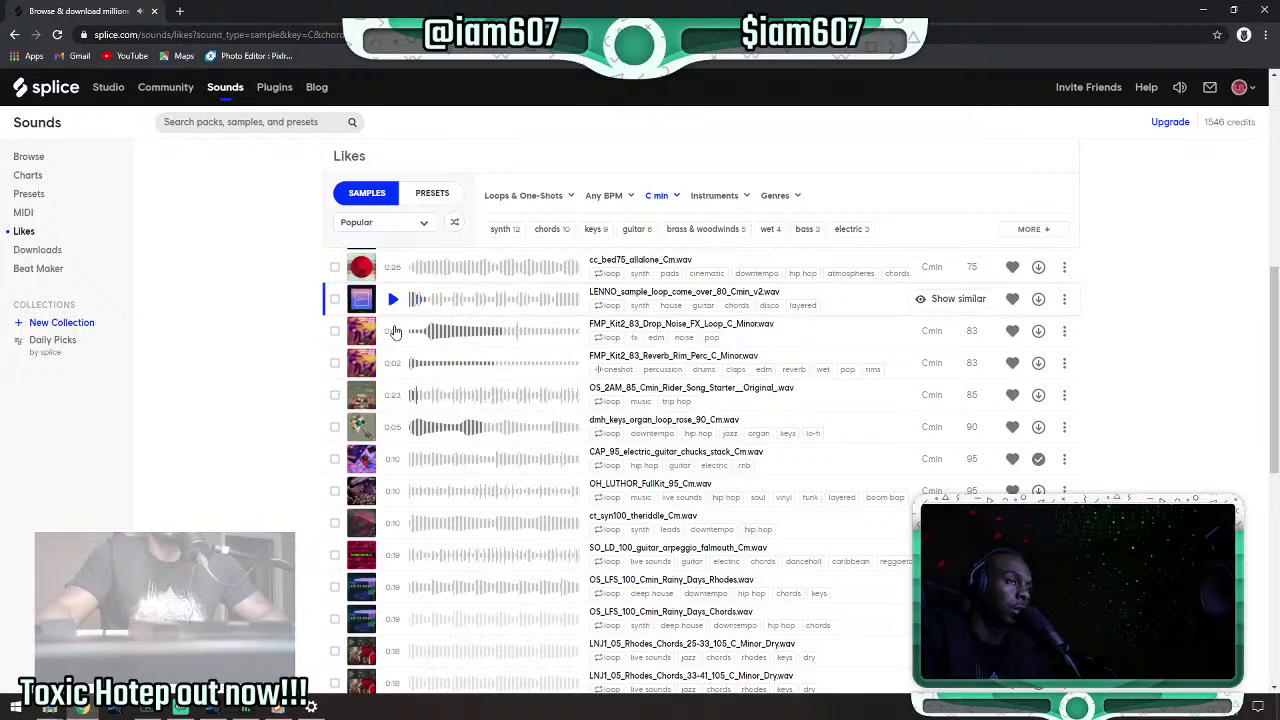
click(392, 303)
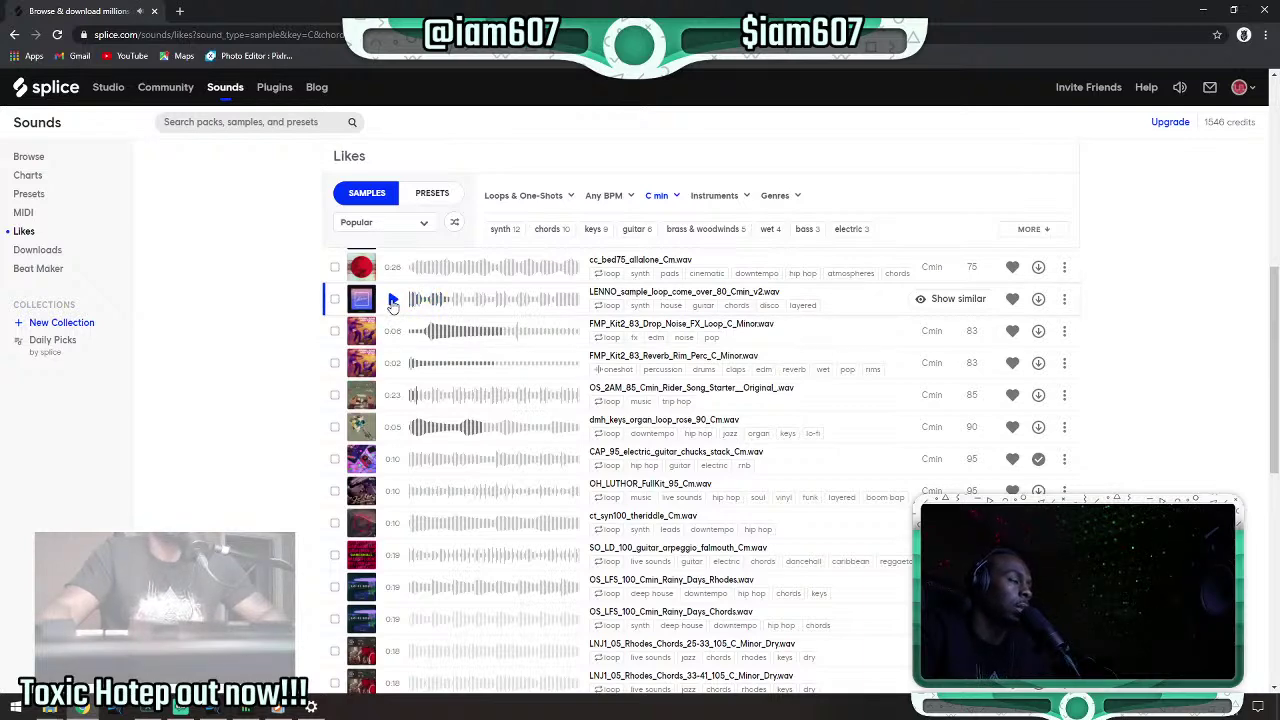
click(410, 305)
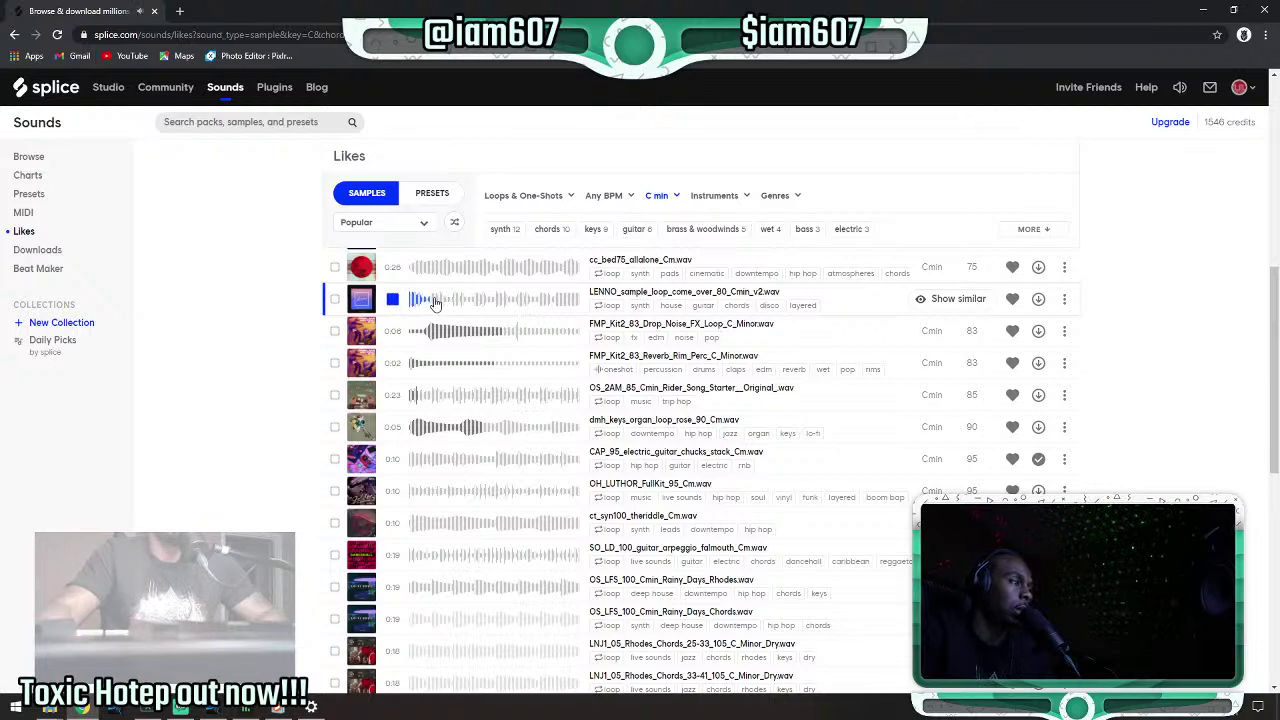
click(394, 302)
click(411, 307)
click(405, 305)
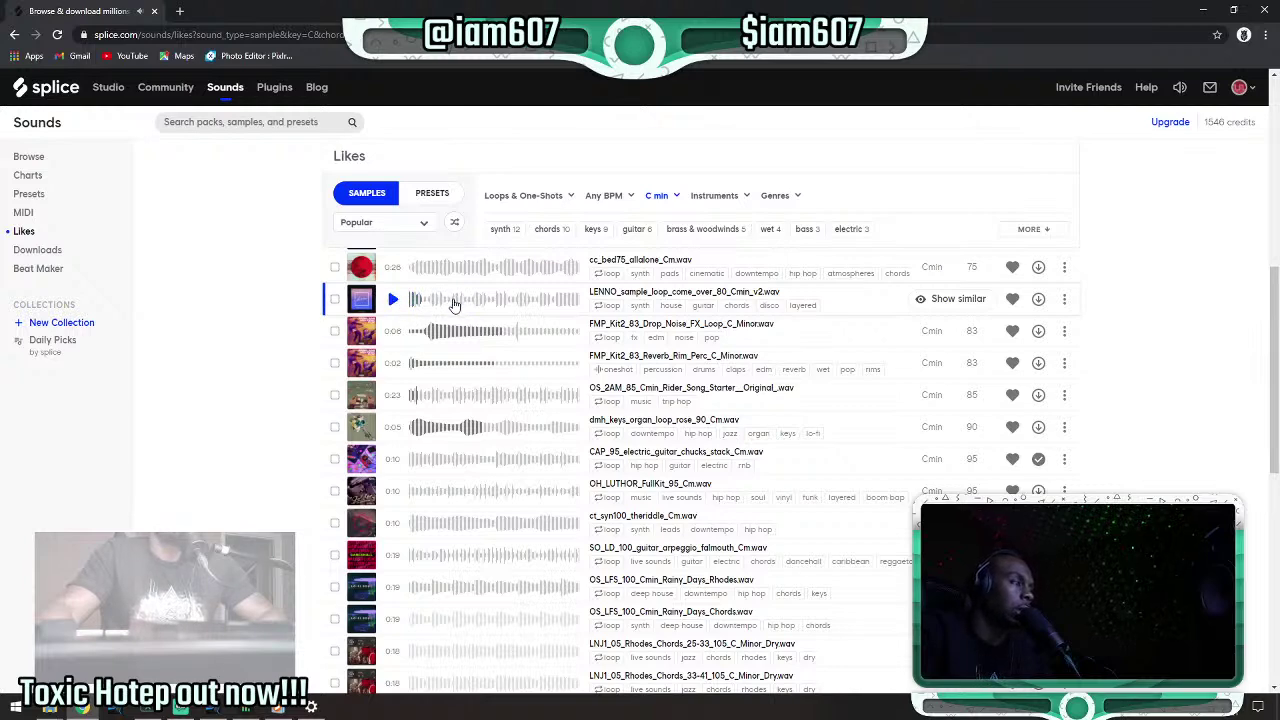
click(453, 304)
click(399, 304)
click(405, 305)
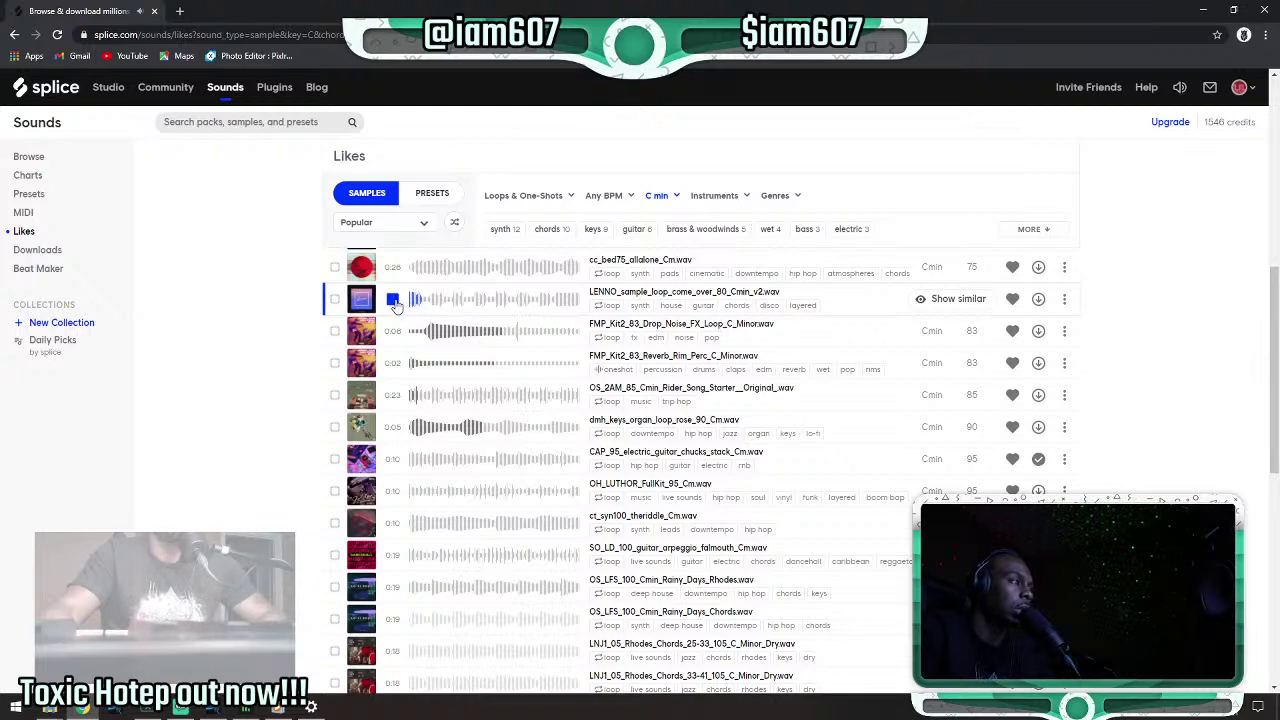
click(474, 306)
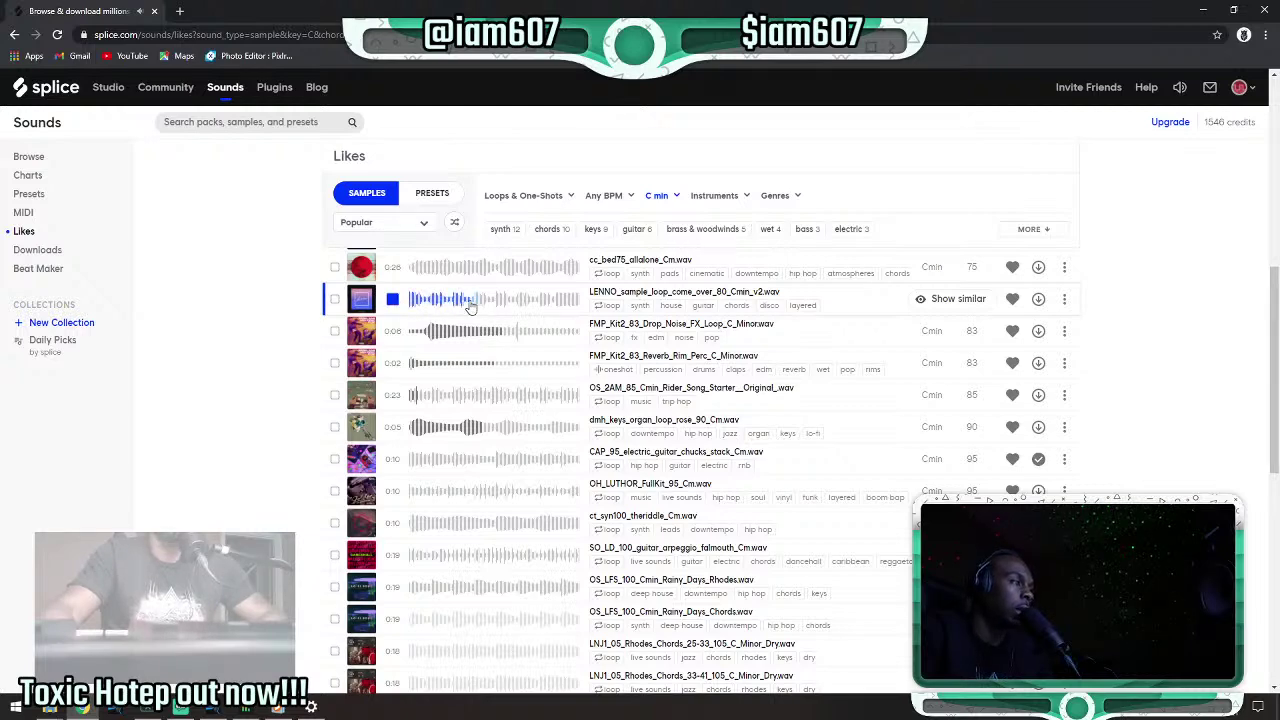
click(395, 305)
click(394, 302)
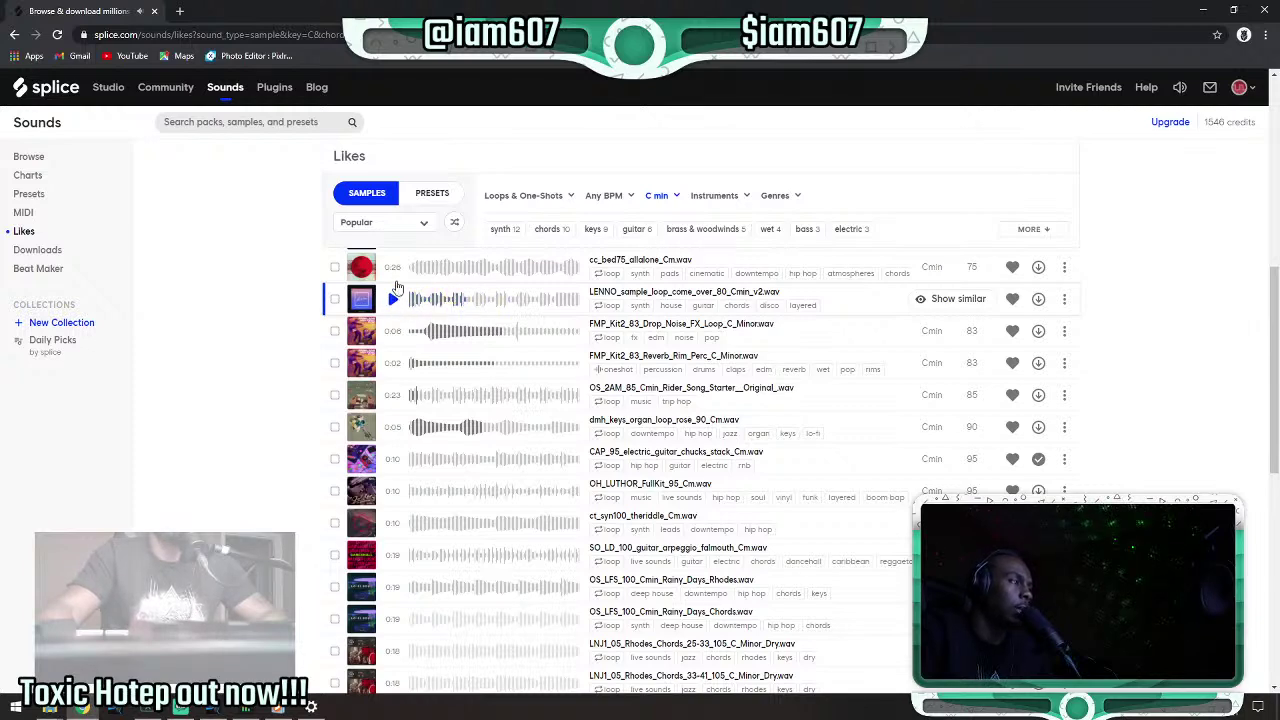
Audition cc_bed75_allalone_Cm.wav, the two LSHHLS tenor sax loops and VintageLicks_GuitarLoop_073_Cm_PL.wav.
scroll(393, 270, up, 1)
click(392, 382)
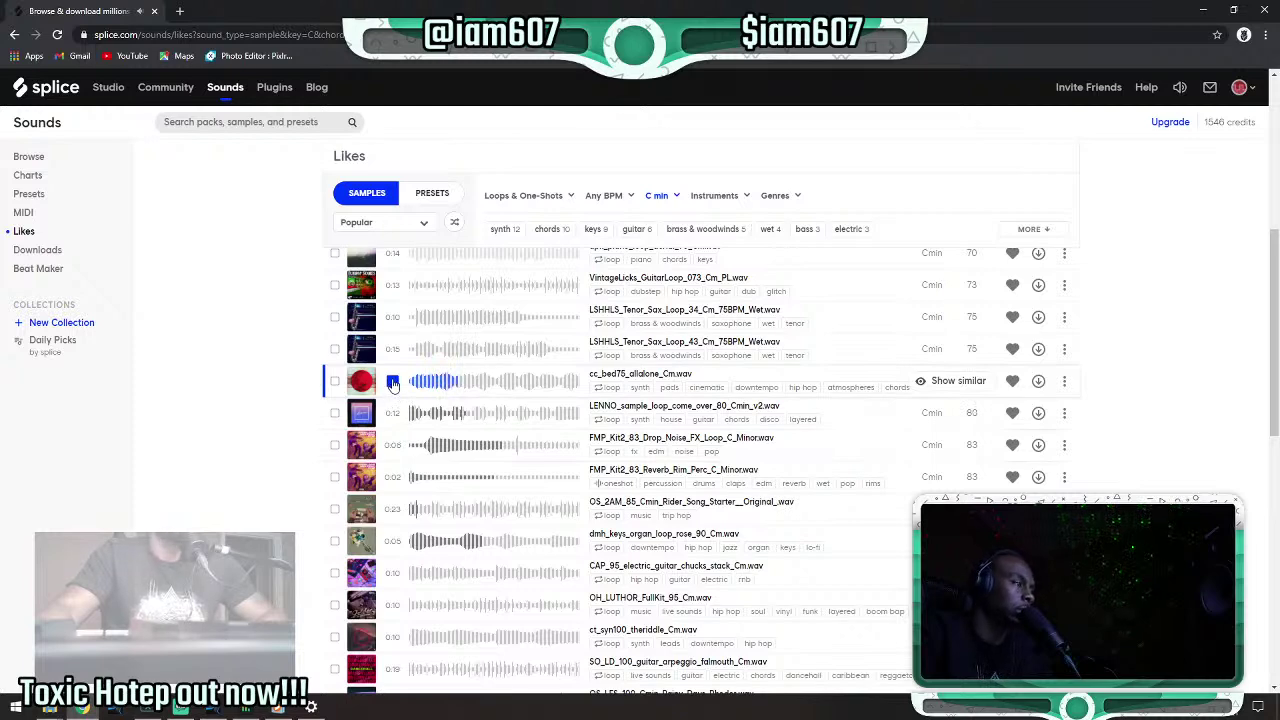
click(392, 382)
click(393, 349)
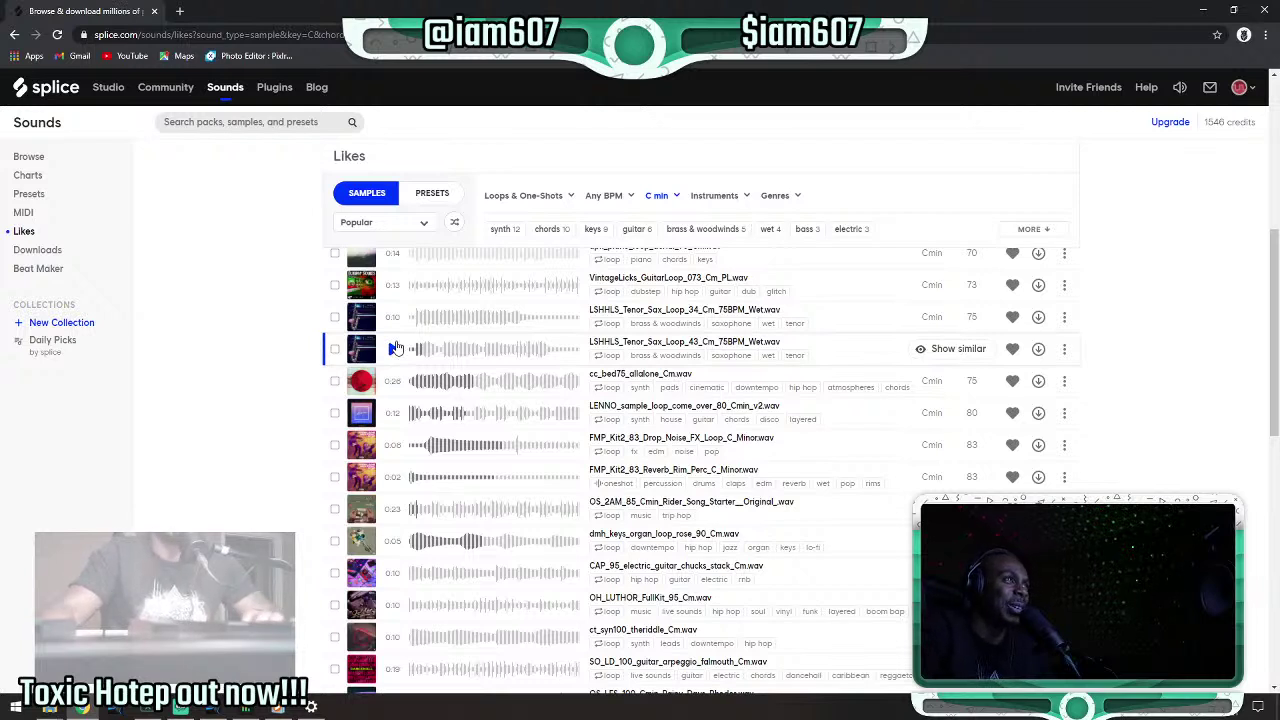
click(393, 317)
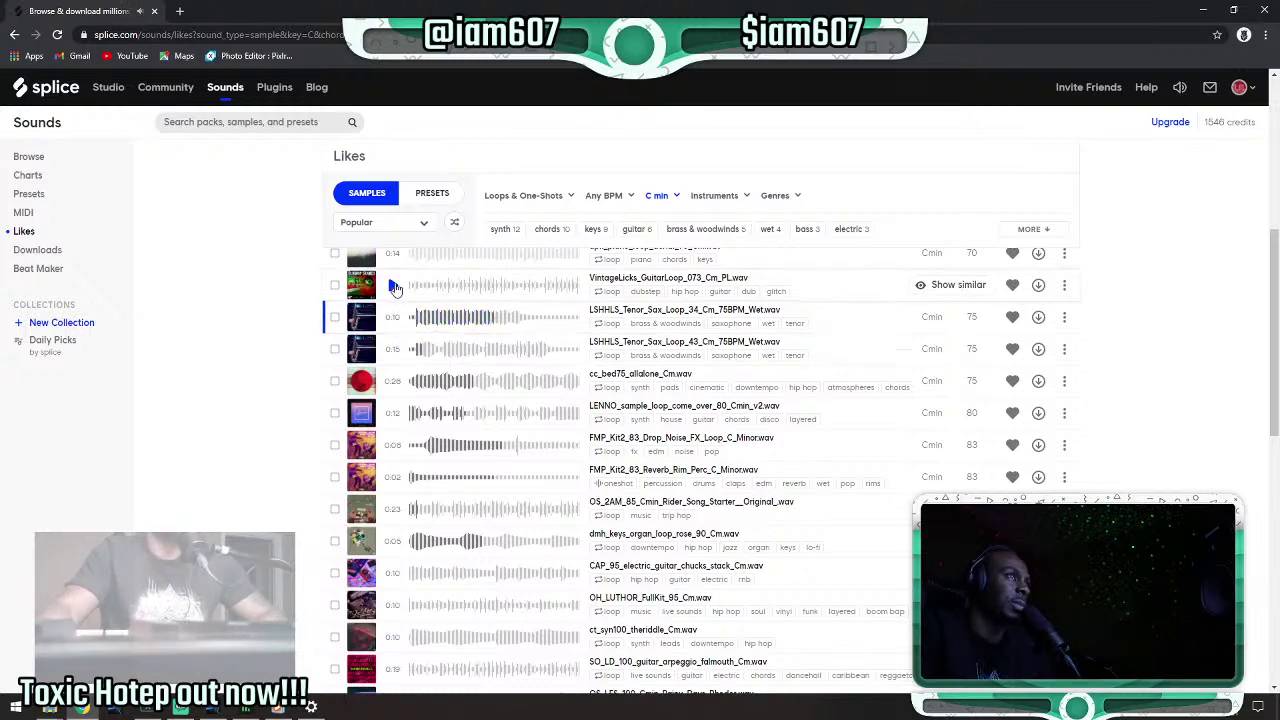
click(394, 287)
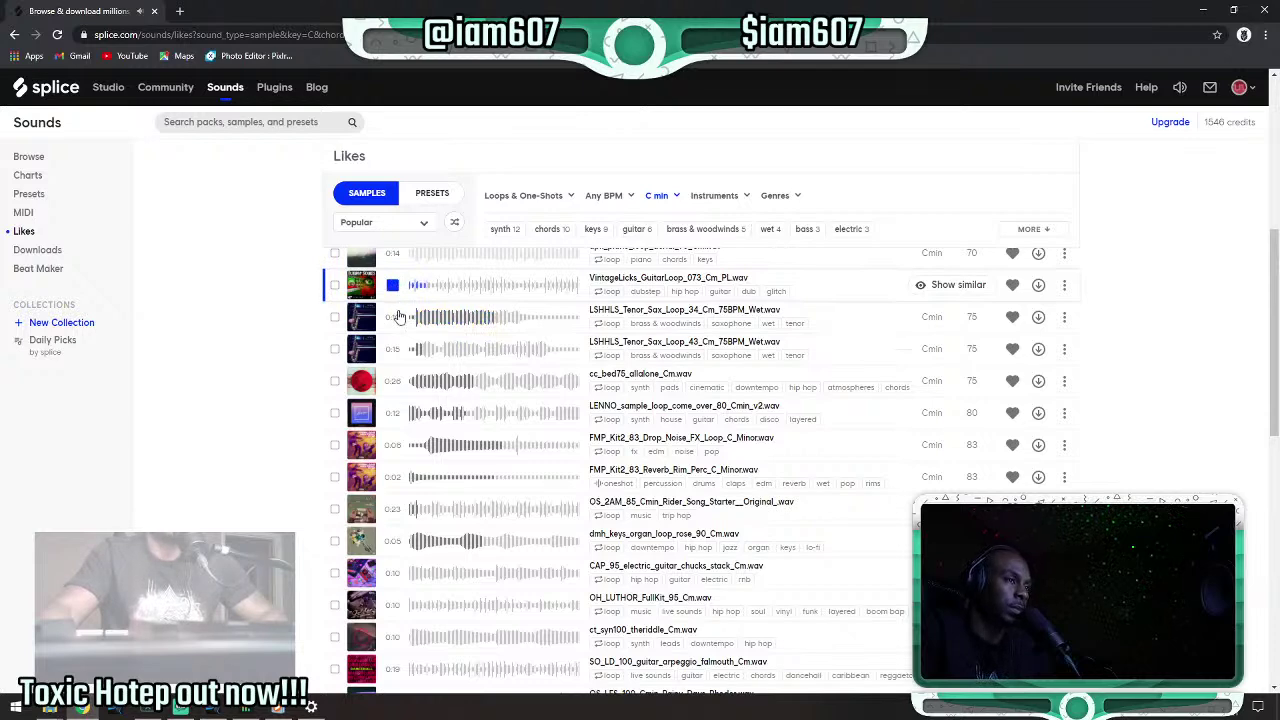
click(393, 286)
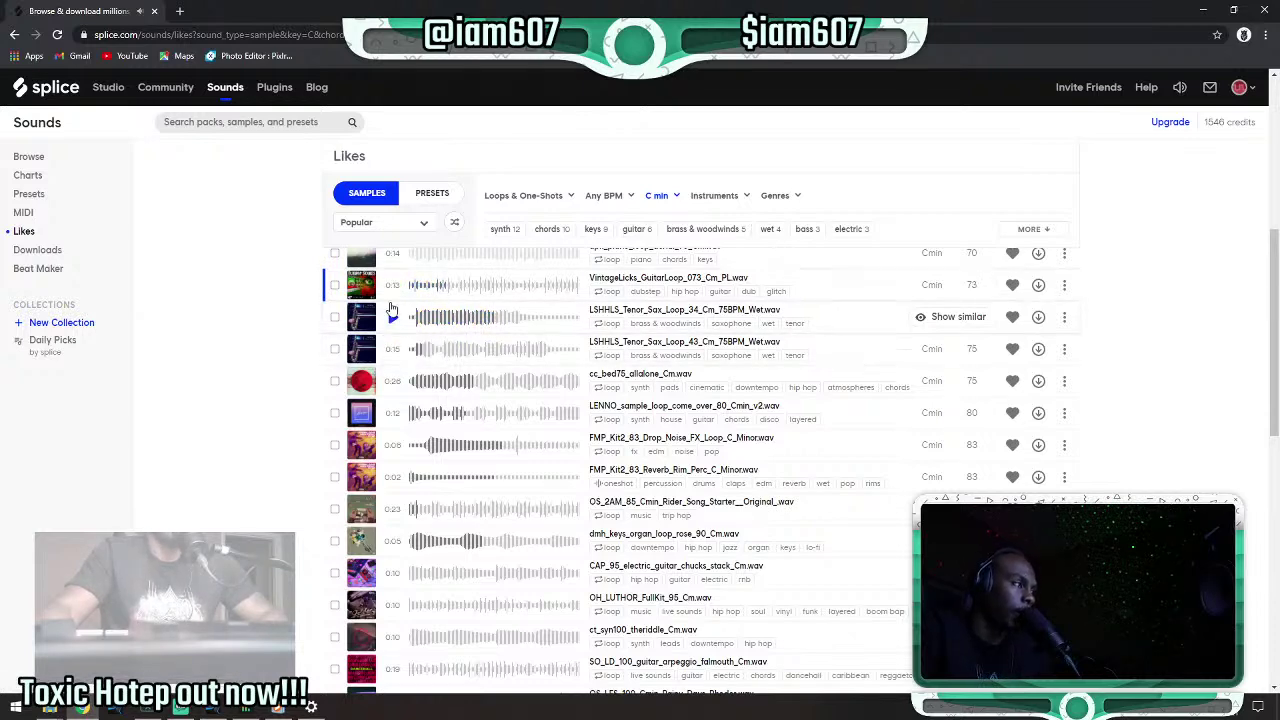
Search the Splice sounds library for "vox".
scroll(323, 277, down, 1)
click(200, 122)
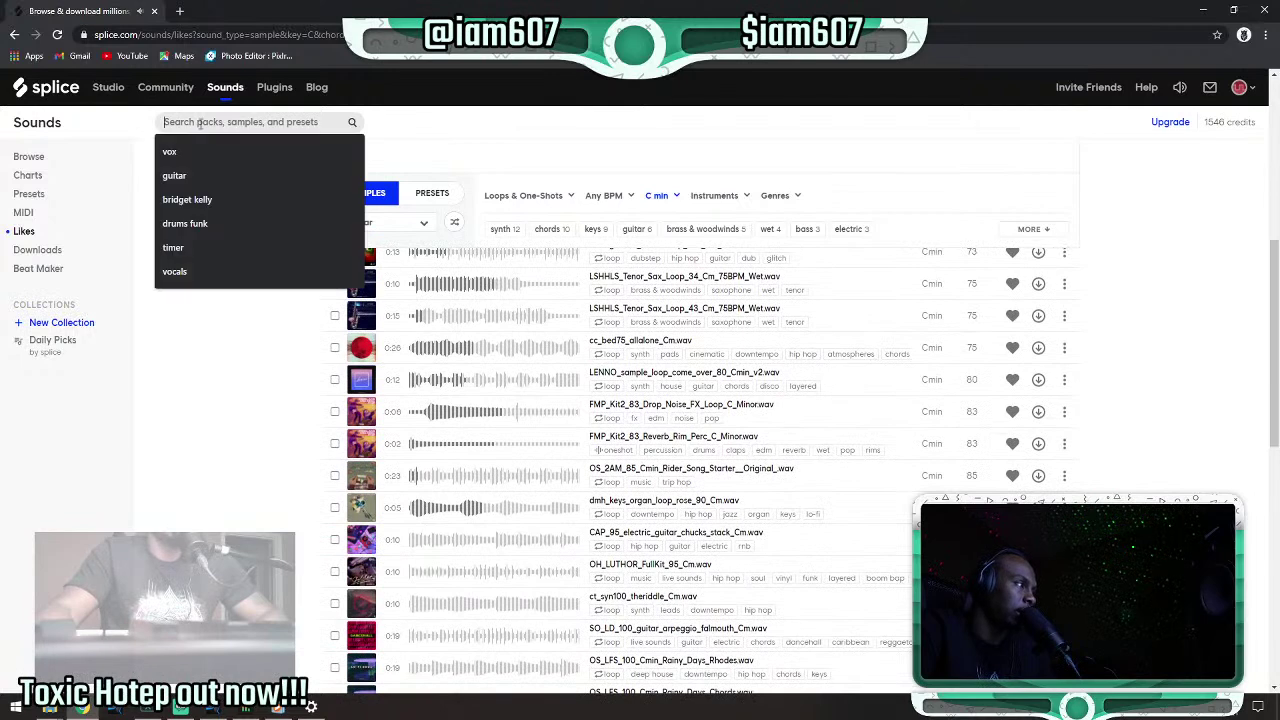
click(182, 153)
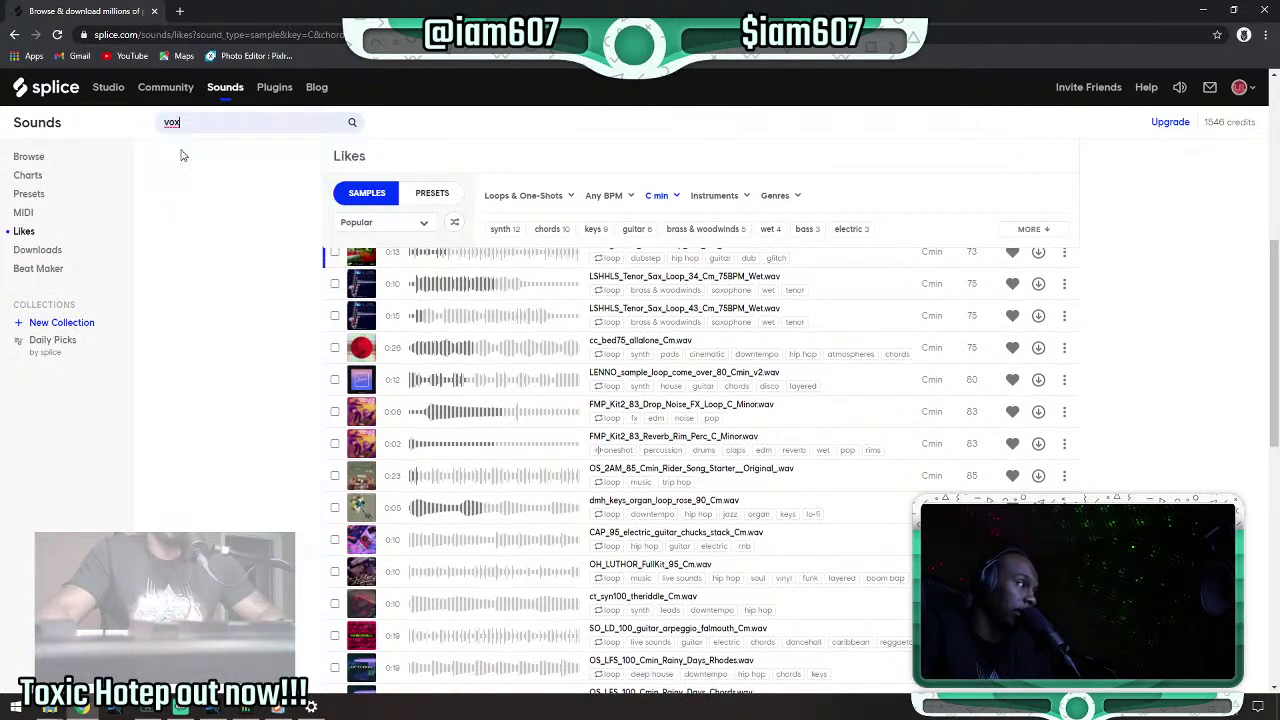
key(Return)
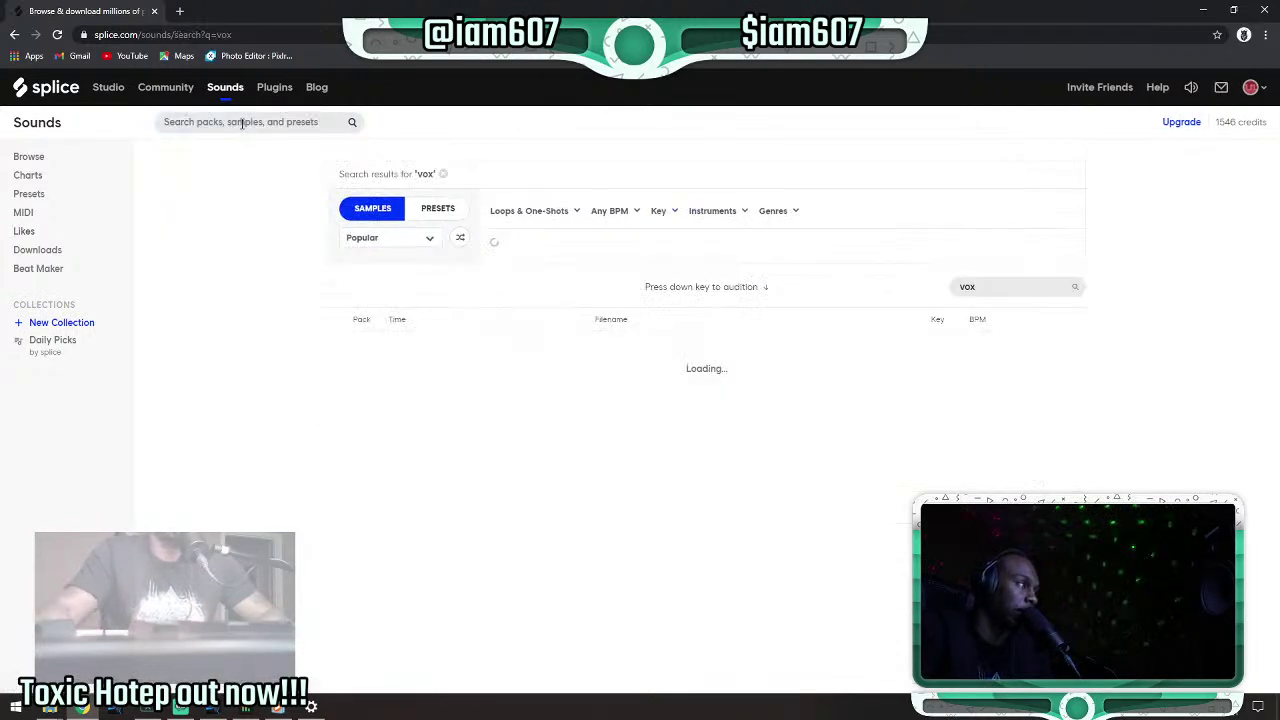
Filter the vox results to the key of C minor and sort them by ascending BPM.
click(657, 212)
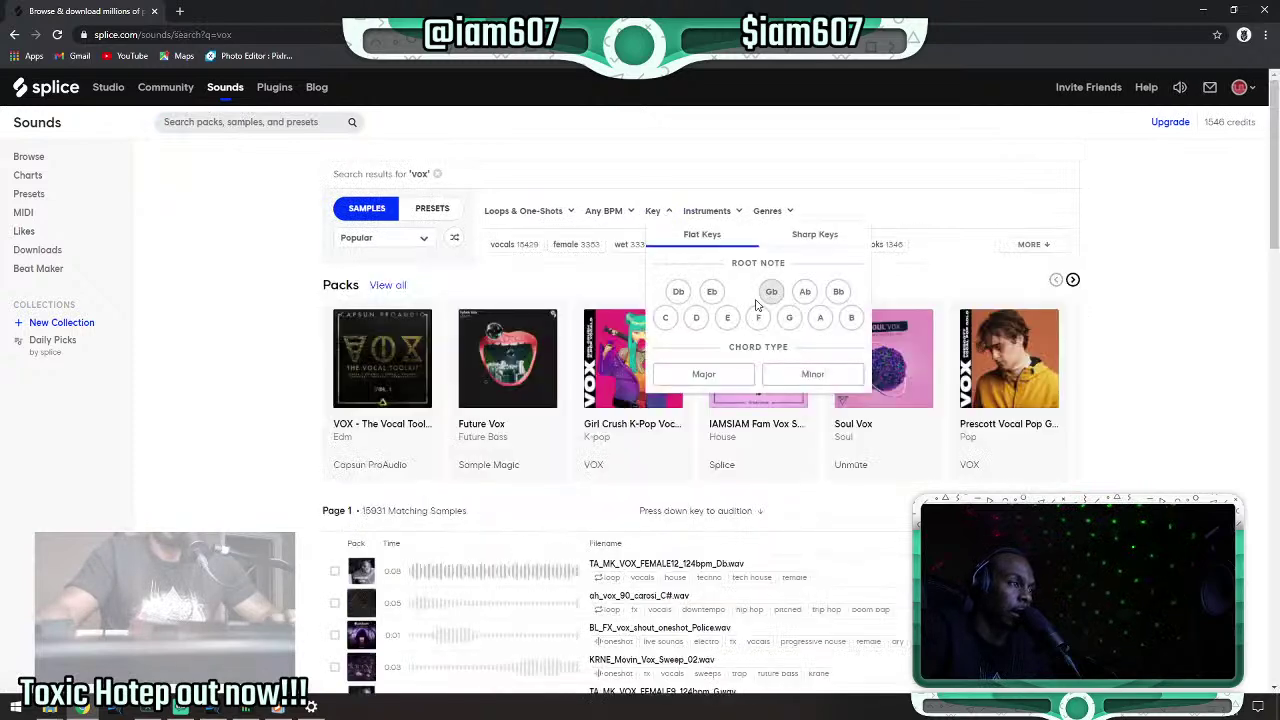
click(672, 321)
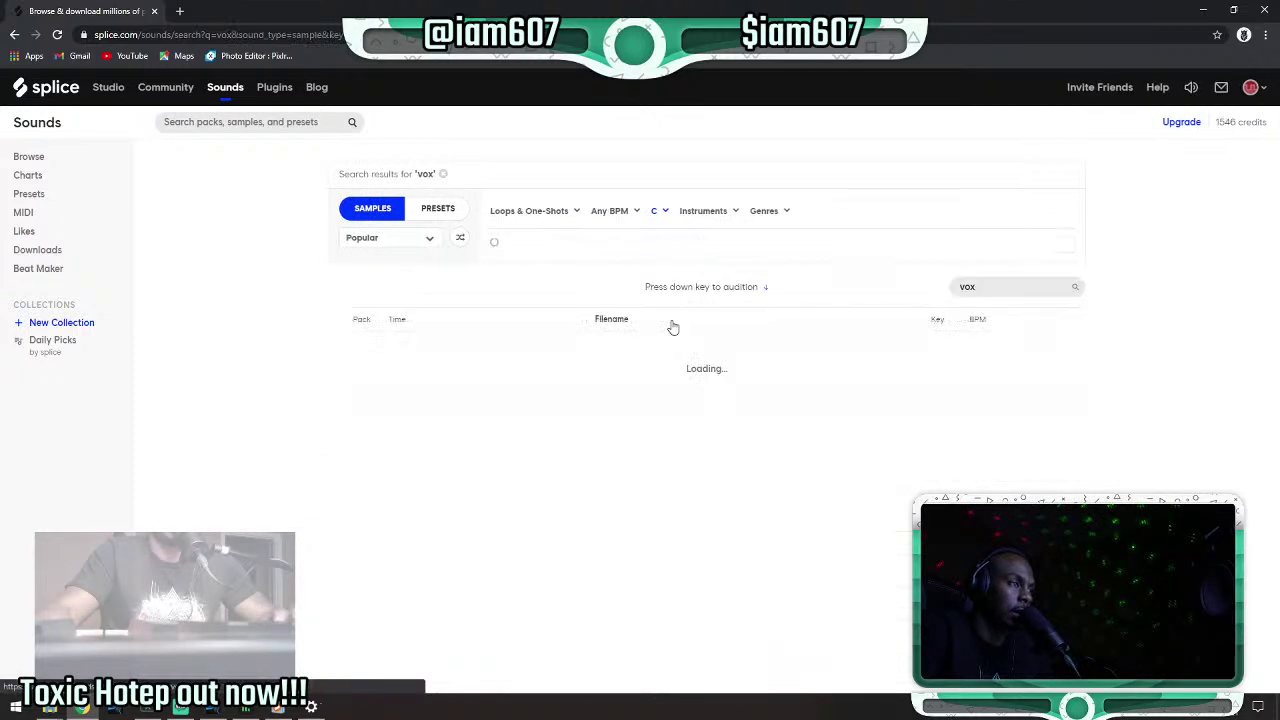
click(657, 211)
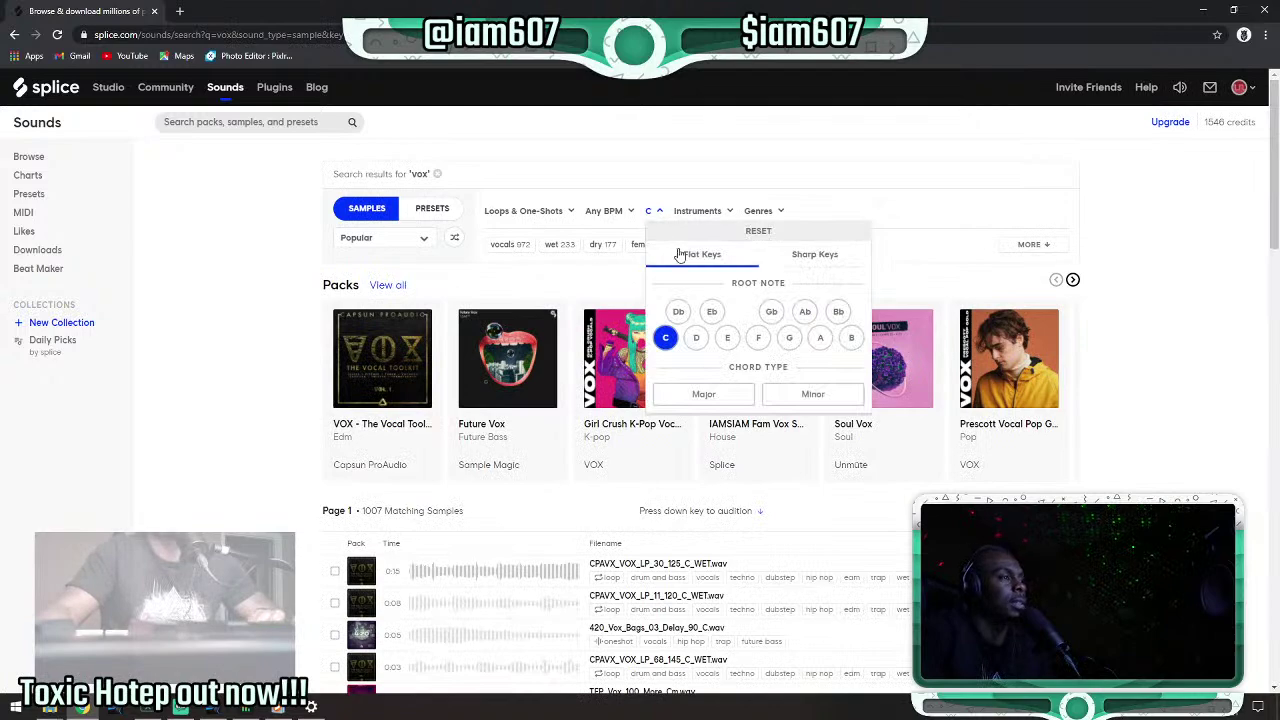
click(789, 393)
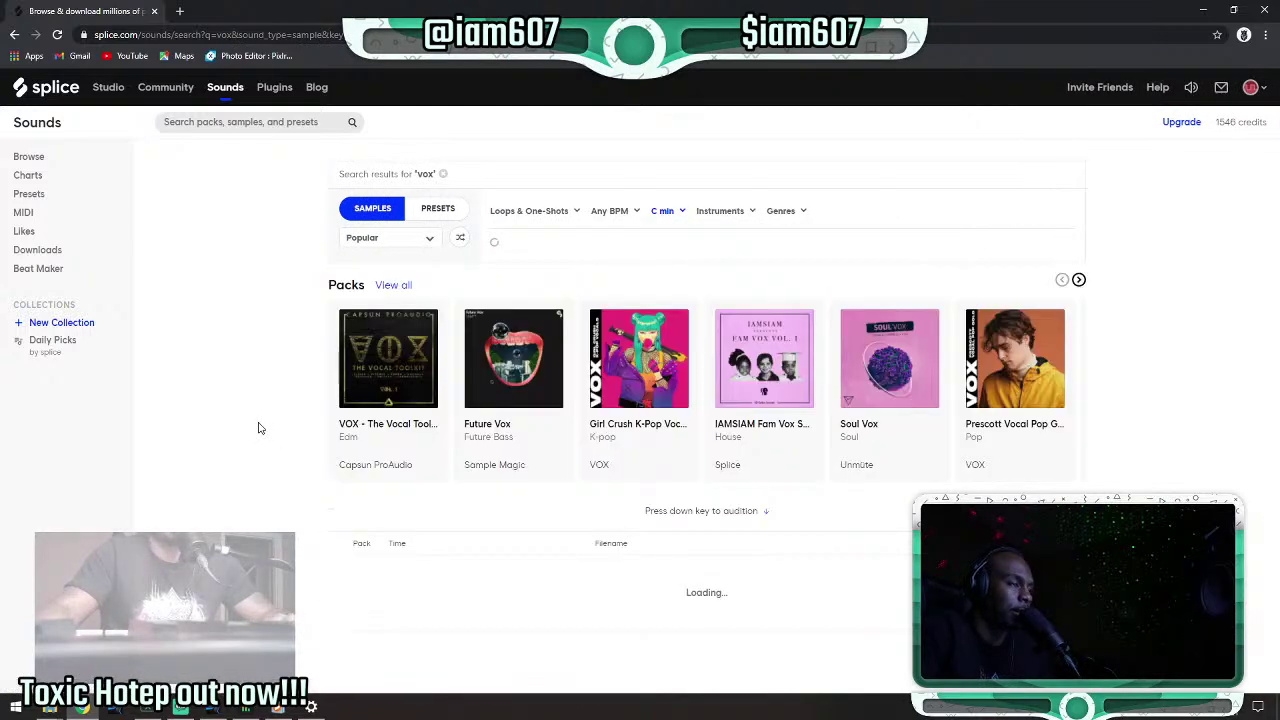
scroll(258, 428, down, 2)
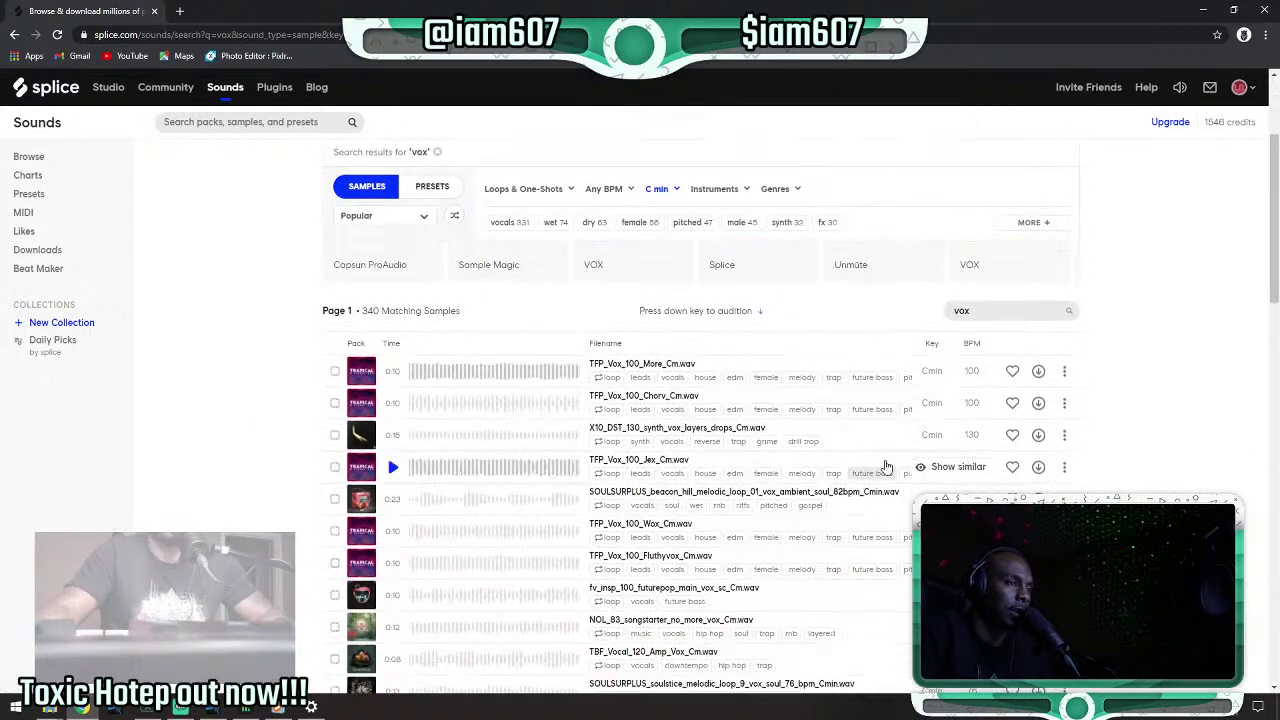
click(971, 343)
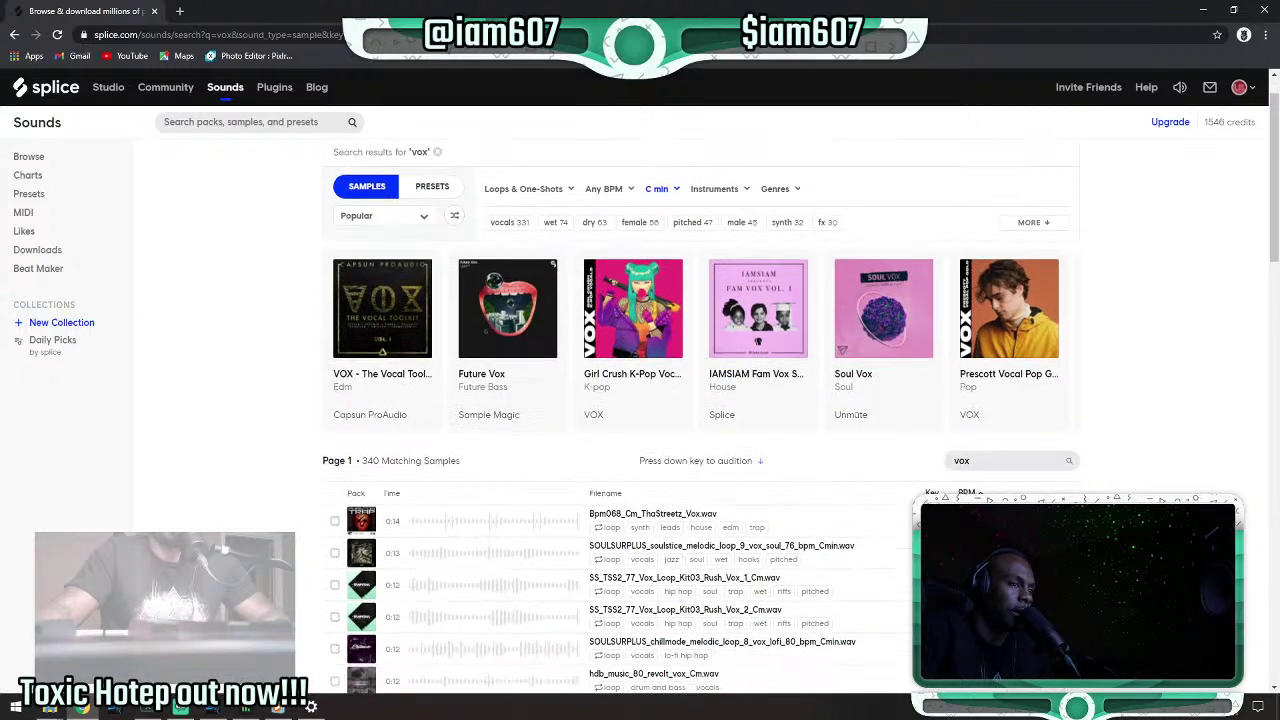
Browse the sorted vox samples and audition LSHHC_Vox_Loop_02_90BPM_Cm.wav, replaying it from near the start of its waveform.
scroll(760, 440, down, 5)
scroll(755, 444, up, 4)
scroll(493, 552, down, 4)
scroll(445, 545, down, 1)
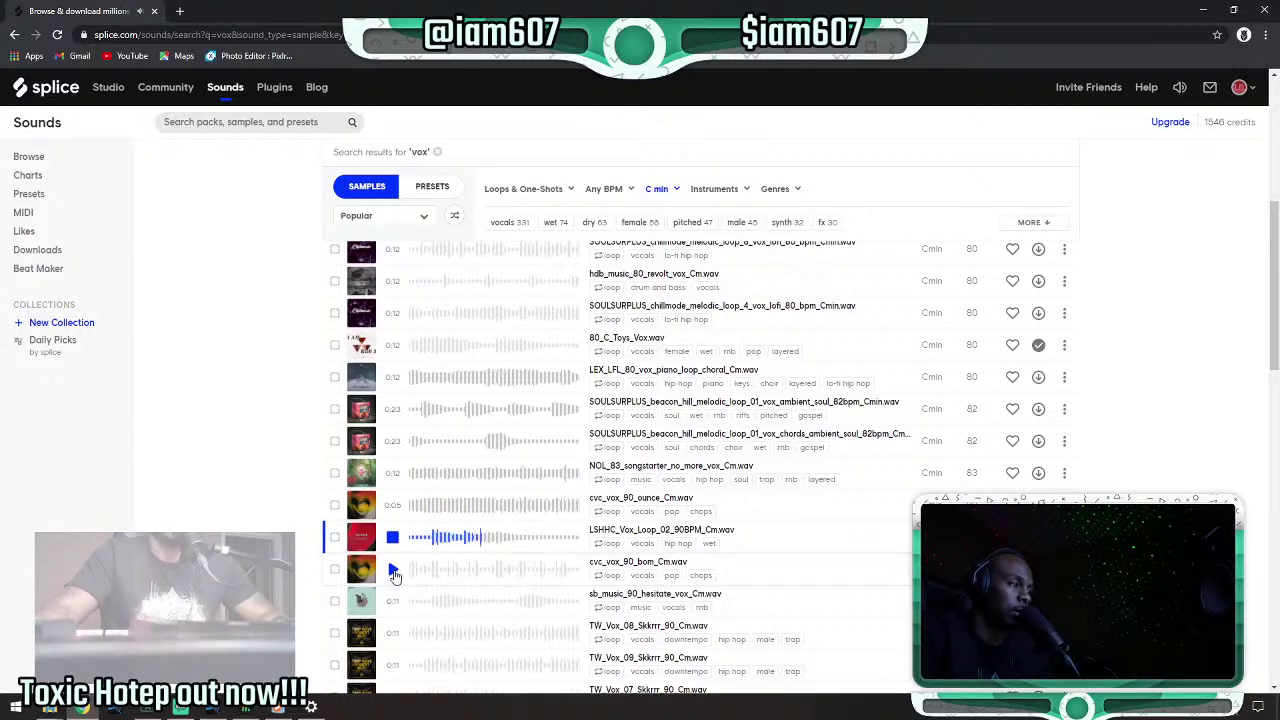
click(393, 540)
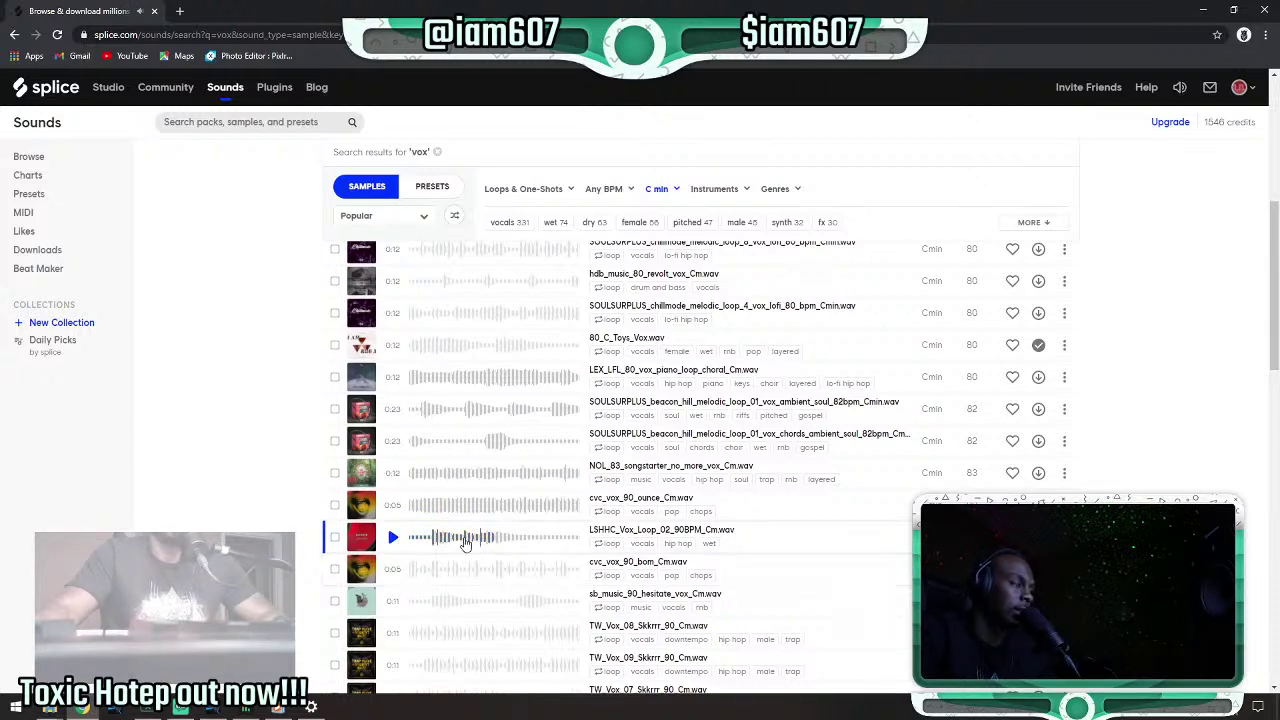
click(421, 543)
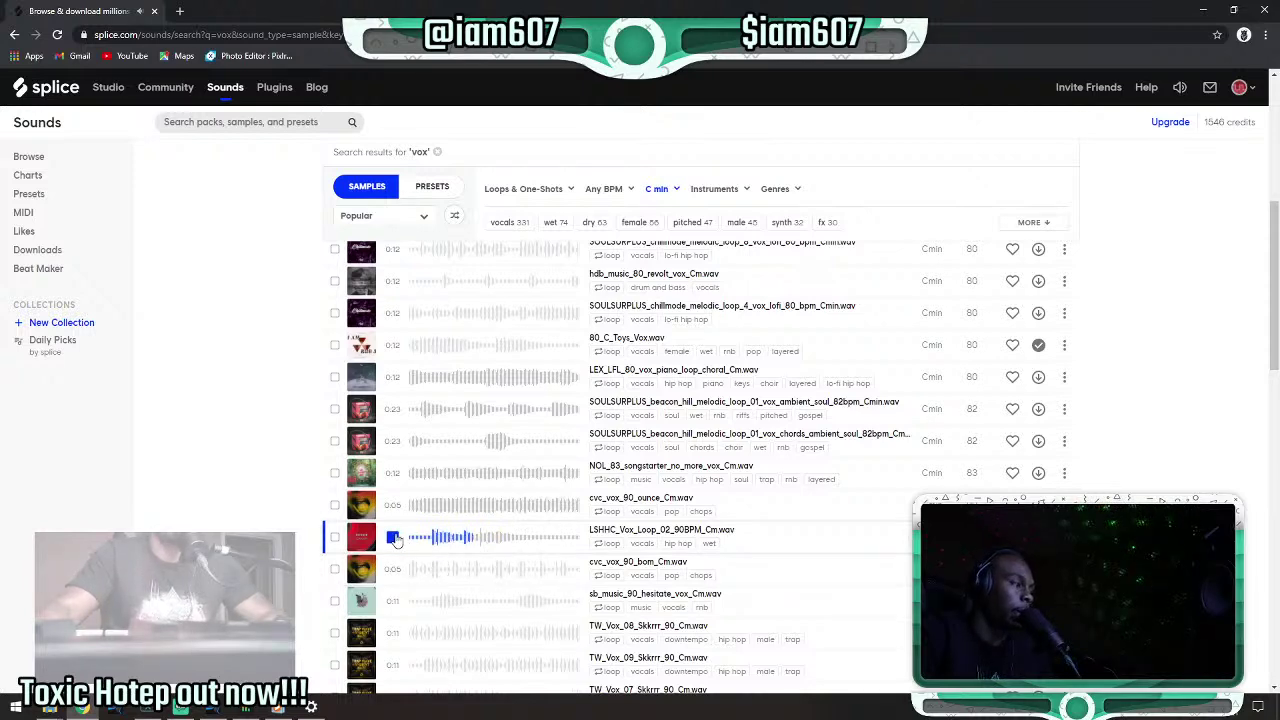
Audition cvc_vox_90_bom_Cm.wav, sb_music_90_hesitate_vox_Cm.wav, TW_Vox_08_Skkrrr_90_Cm.wav and cvc_vox_90_help_Cm.wav.
click(394, 570)
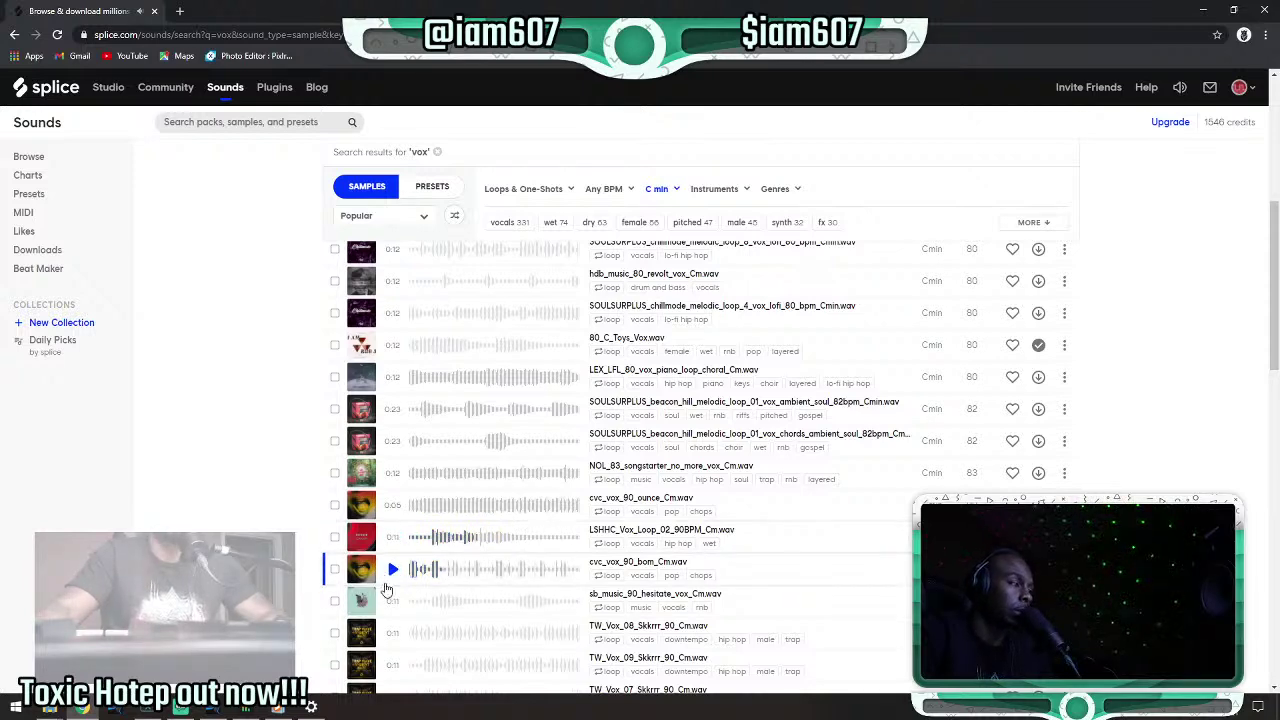
click(392, 601)
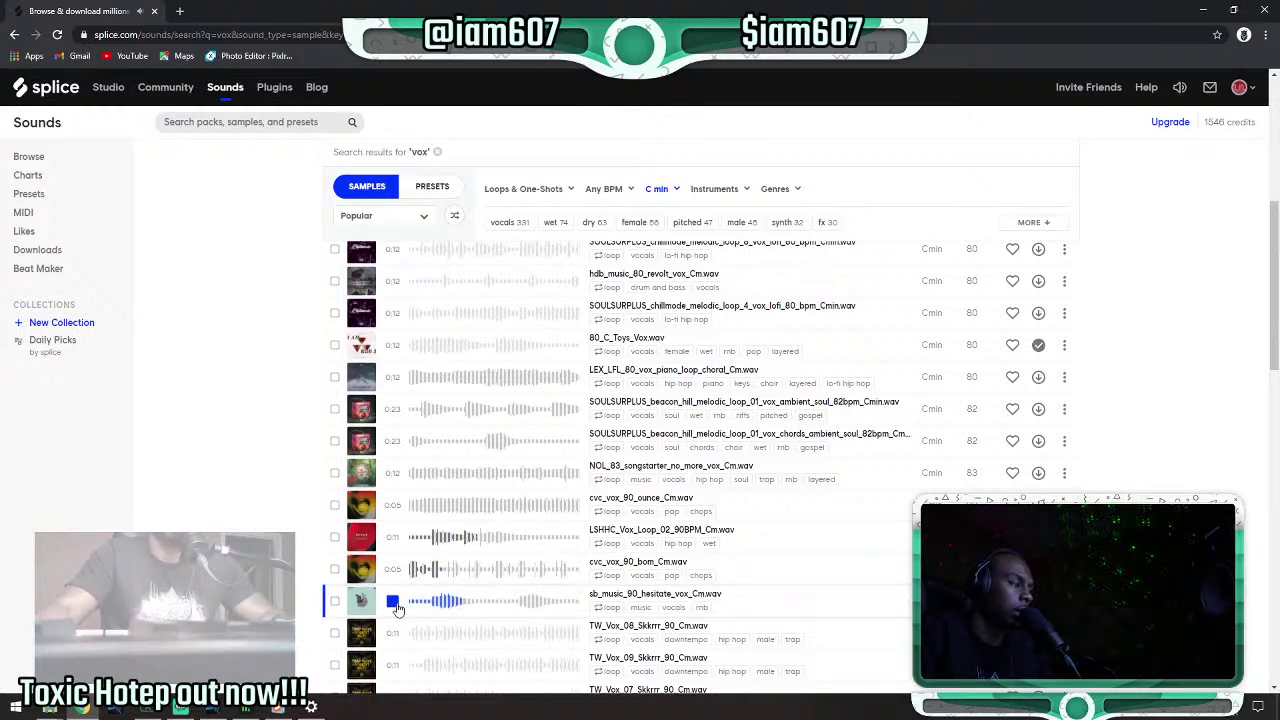
scroll(395, 605, down, 3)
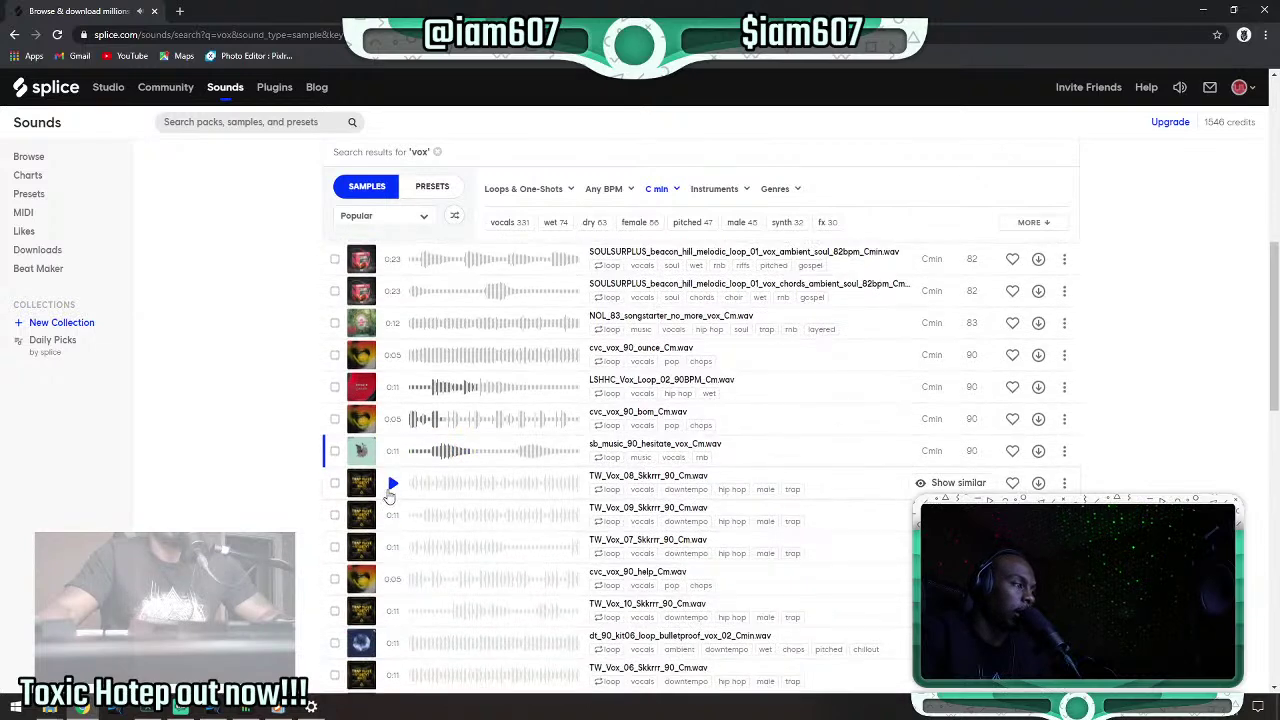
click(393, 486)
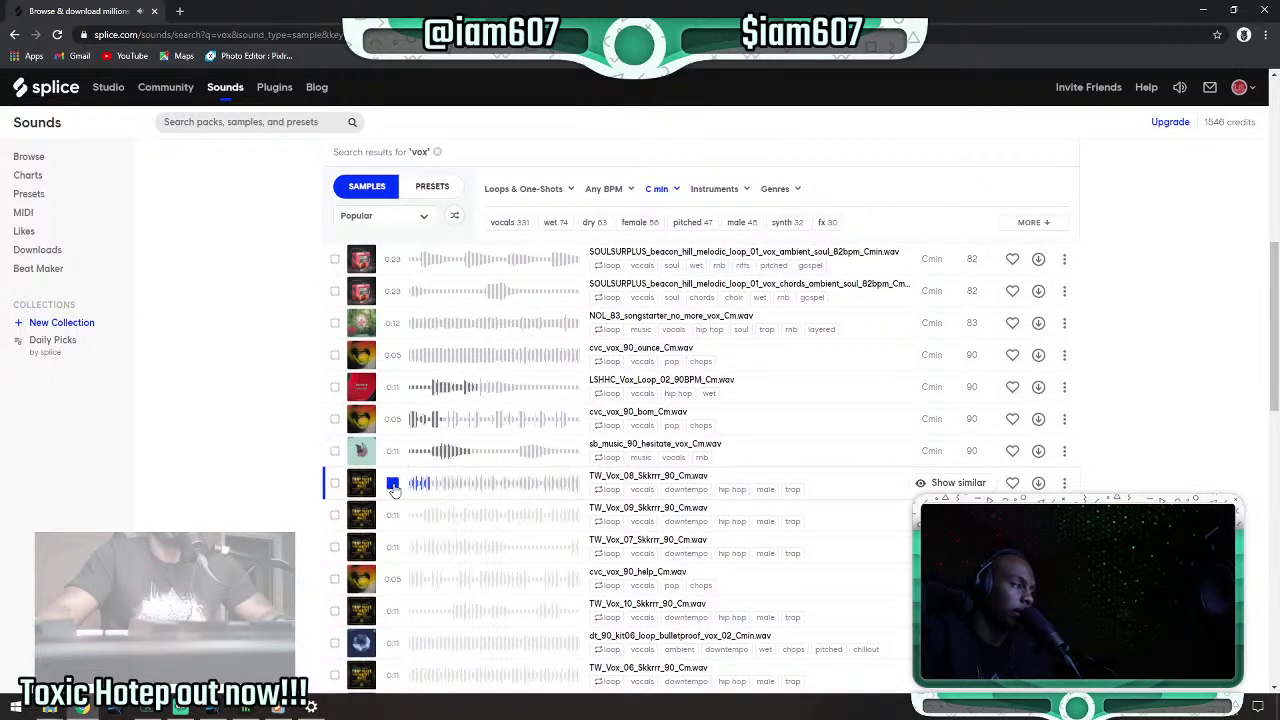
click(395, 583)
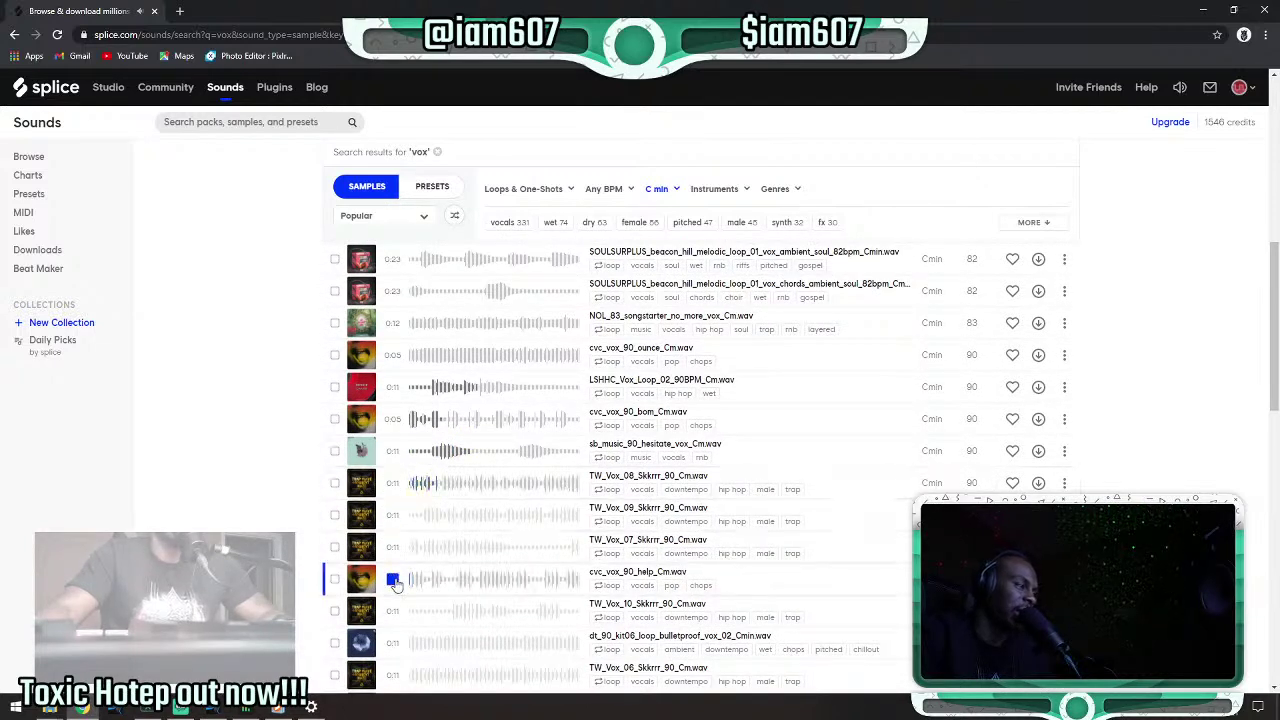
Audition dt_90_kit06_loop_bulletproof_vox_02_Cmin.wav repeatedly and compare it with dt_90_kit06_loop_bulletproof_vox_01_Cmin.wav.
scroll(393, 613, down, 1)
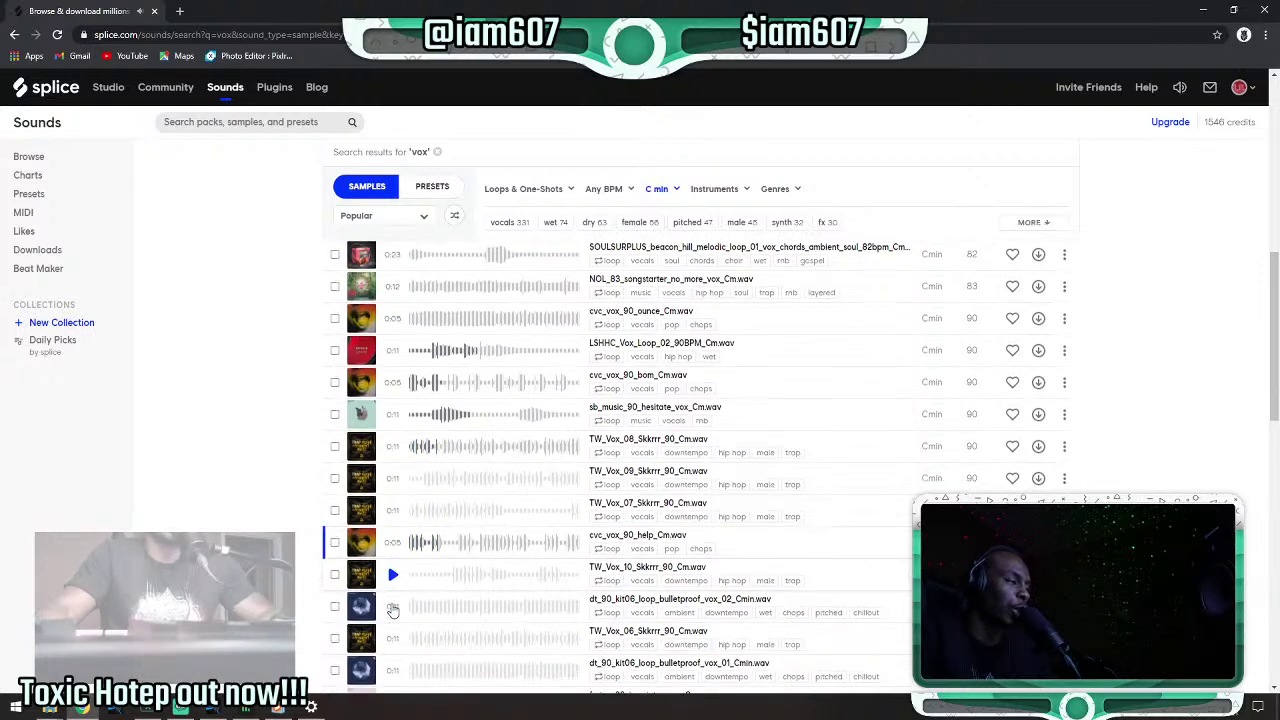
click(394, 563)
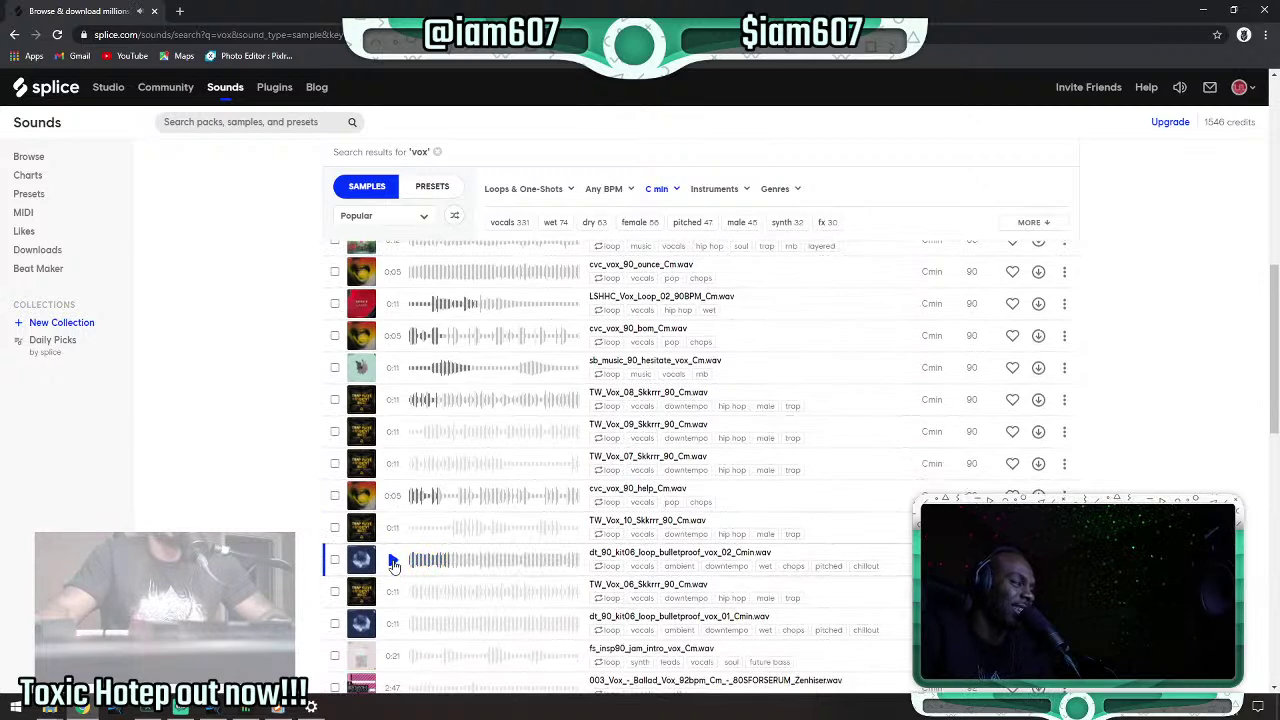
click(394, 563)
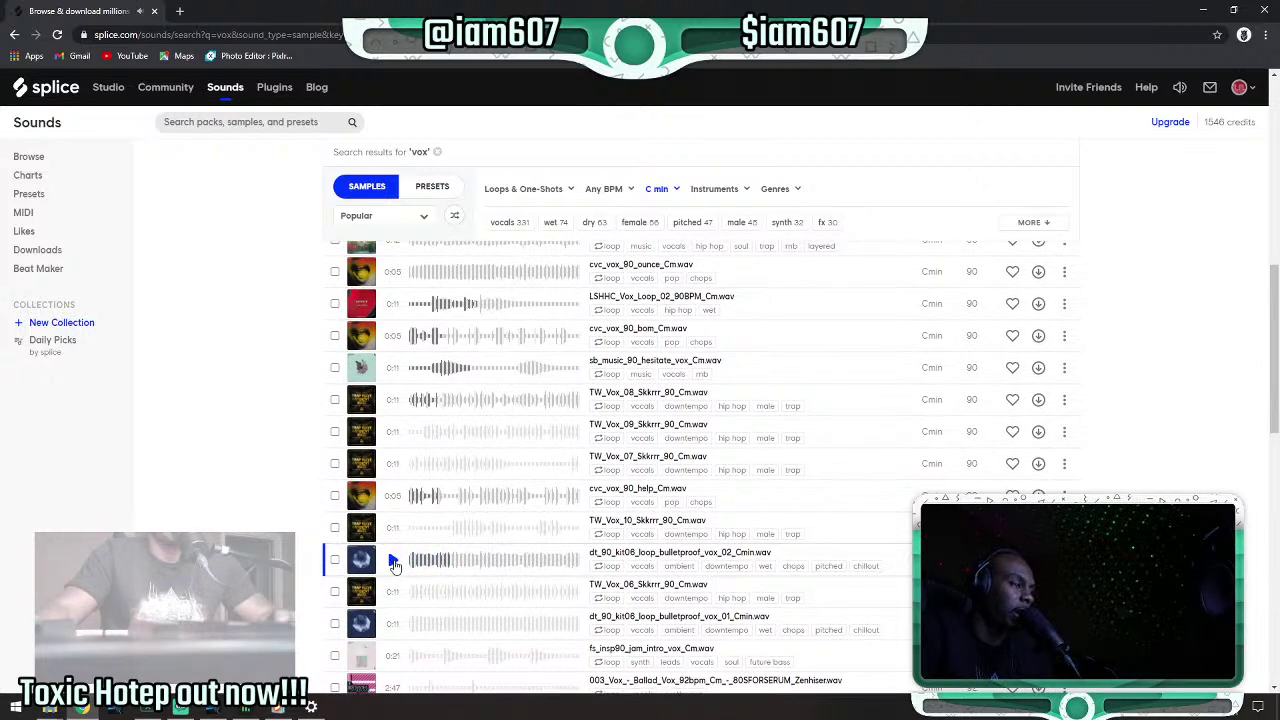
click(393, 565)
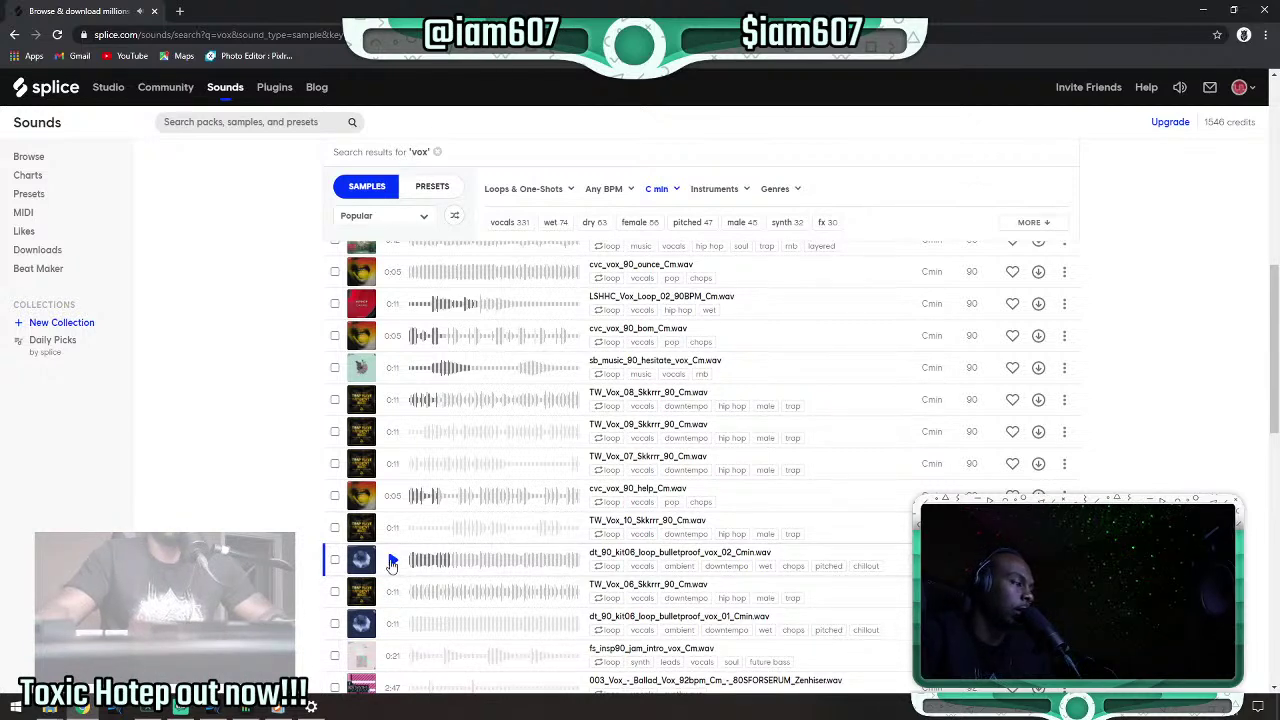
click(392, 564)
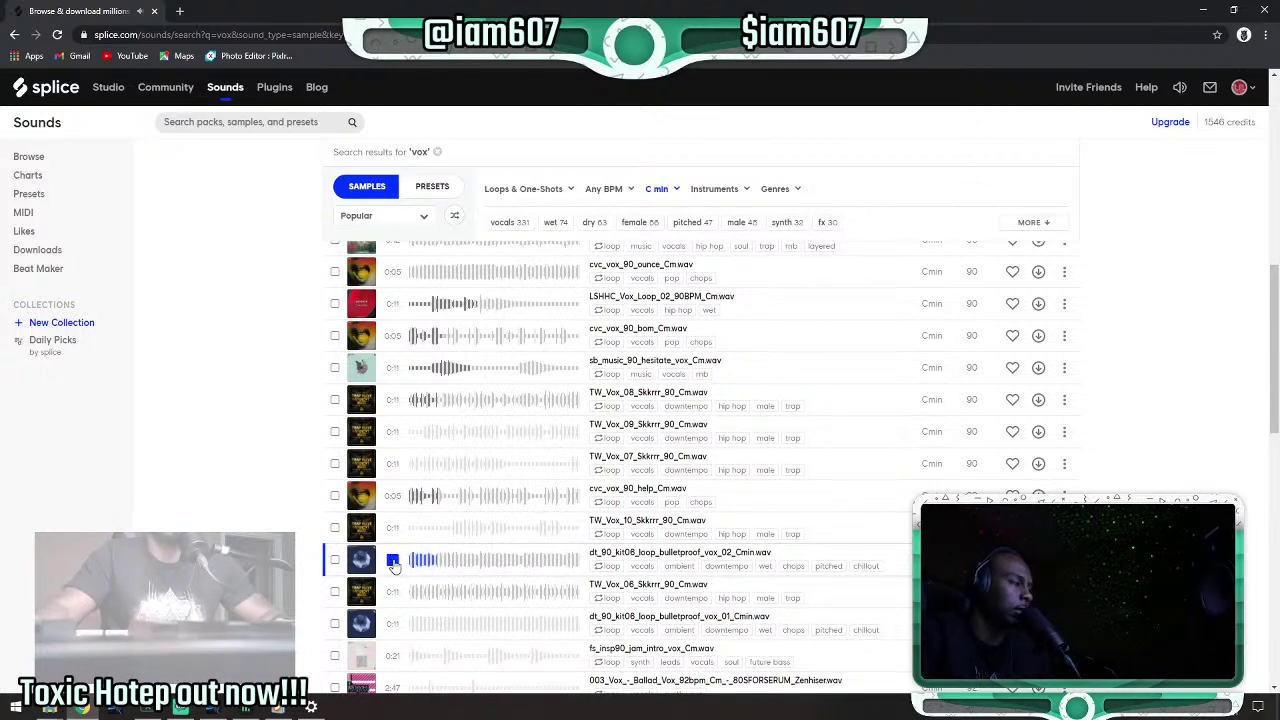
click(393, 564)
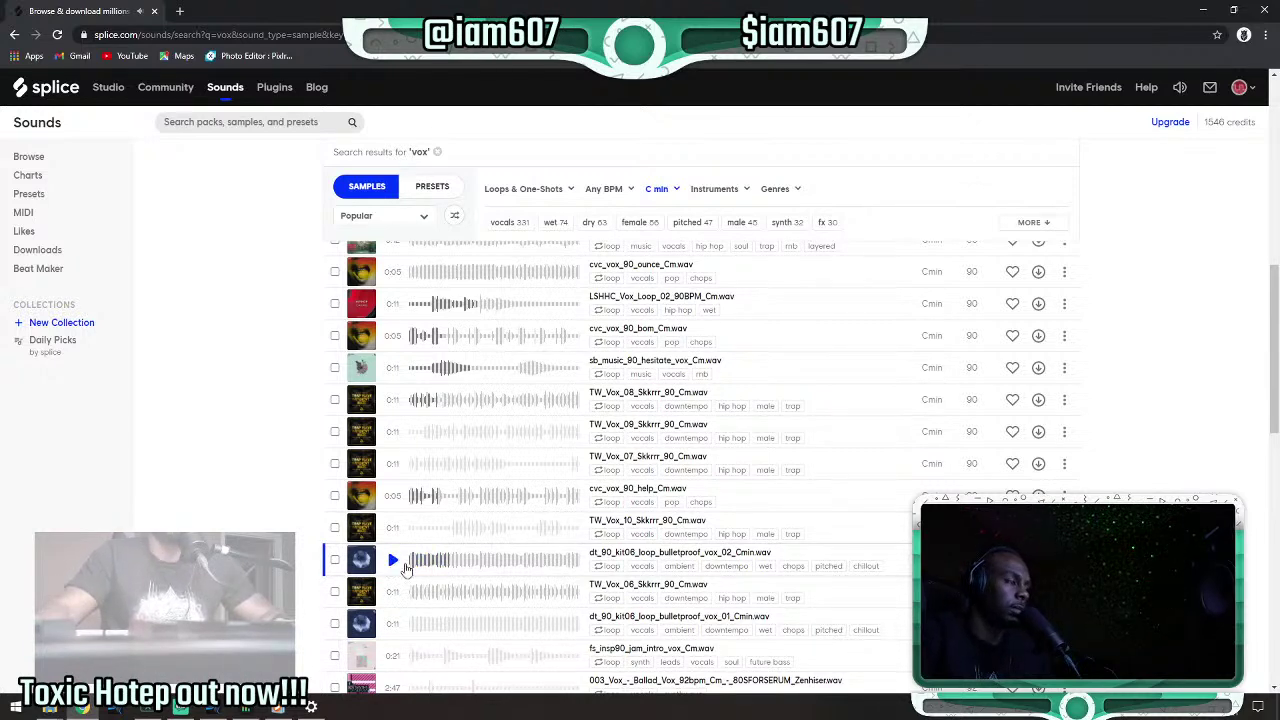
click(480, 566)
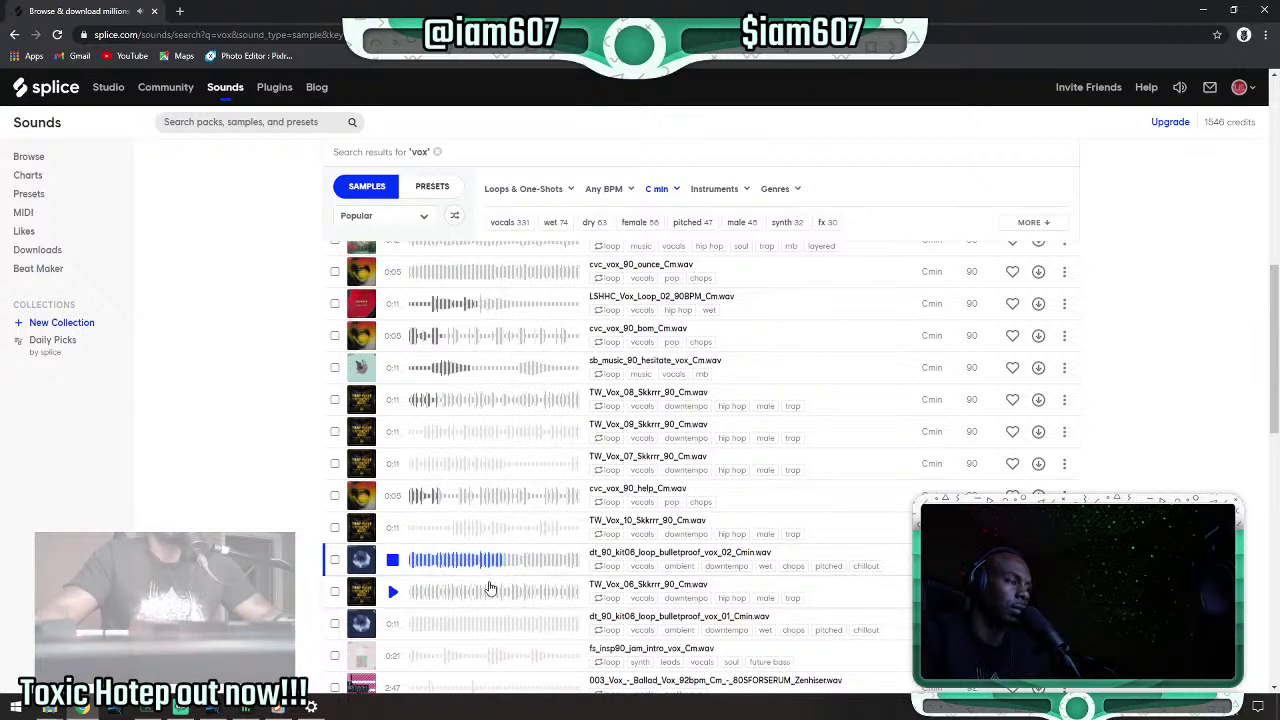
click(392, 624)
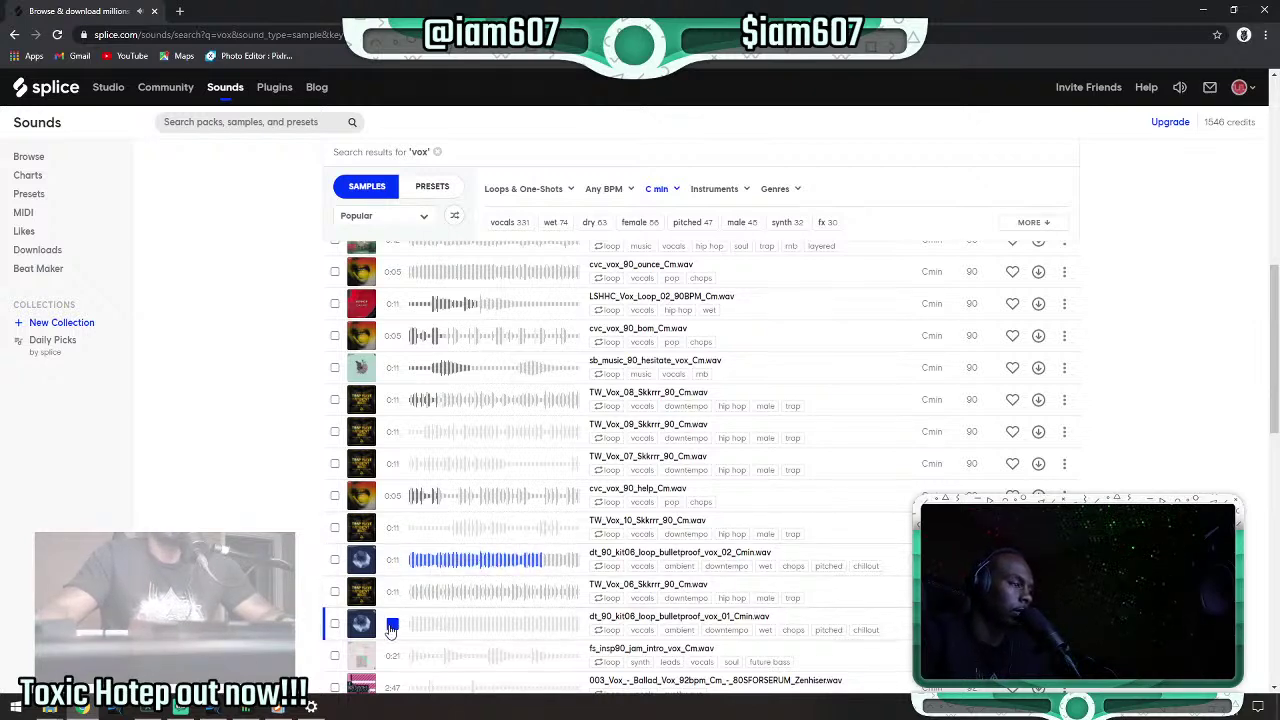
click(392, 560)
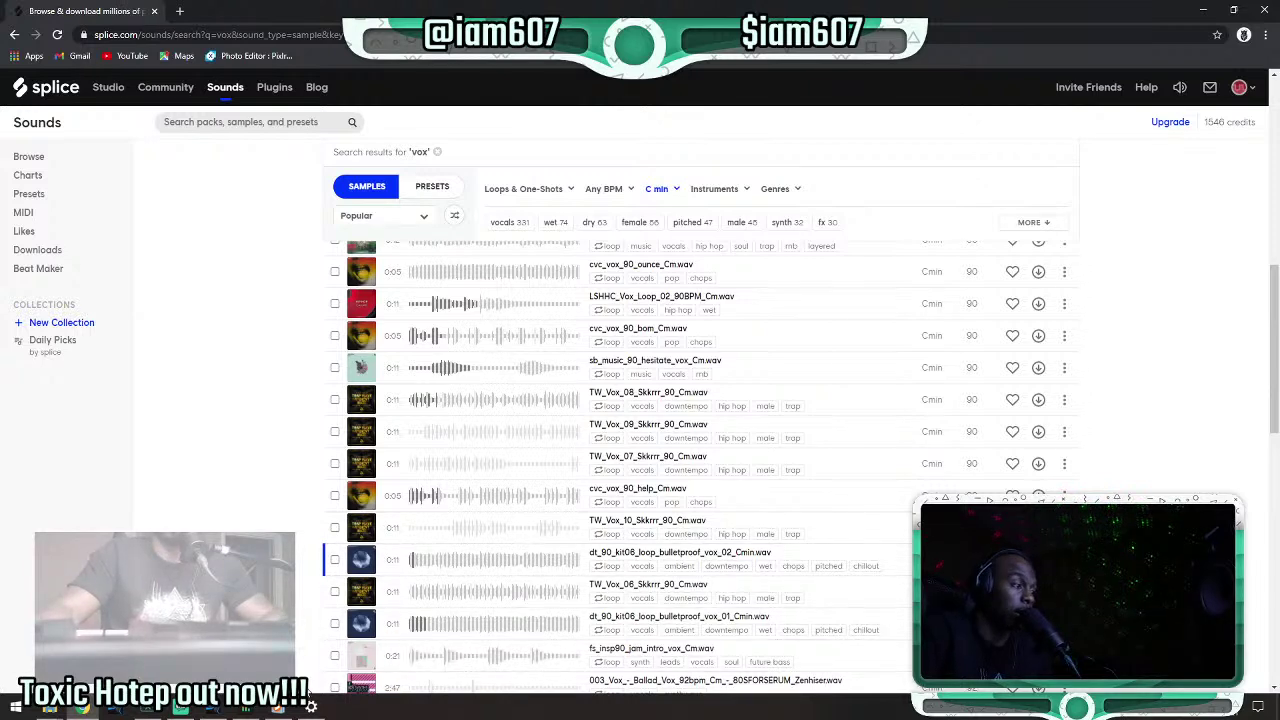
Open the Splice desktop app and place its recently added dt_90_kit06 bulletproof vox loop on a new audio track in Studio One.
click(1130, 716)
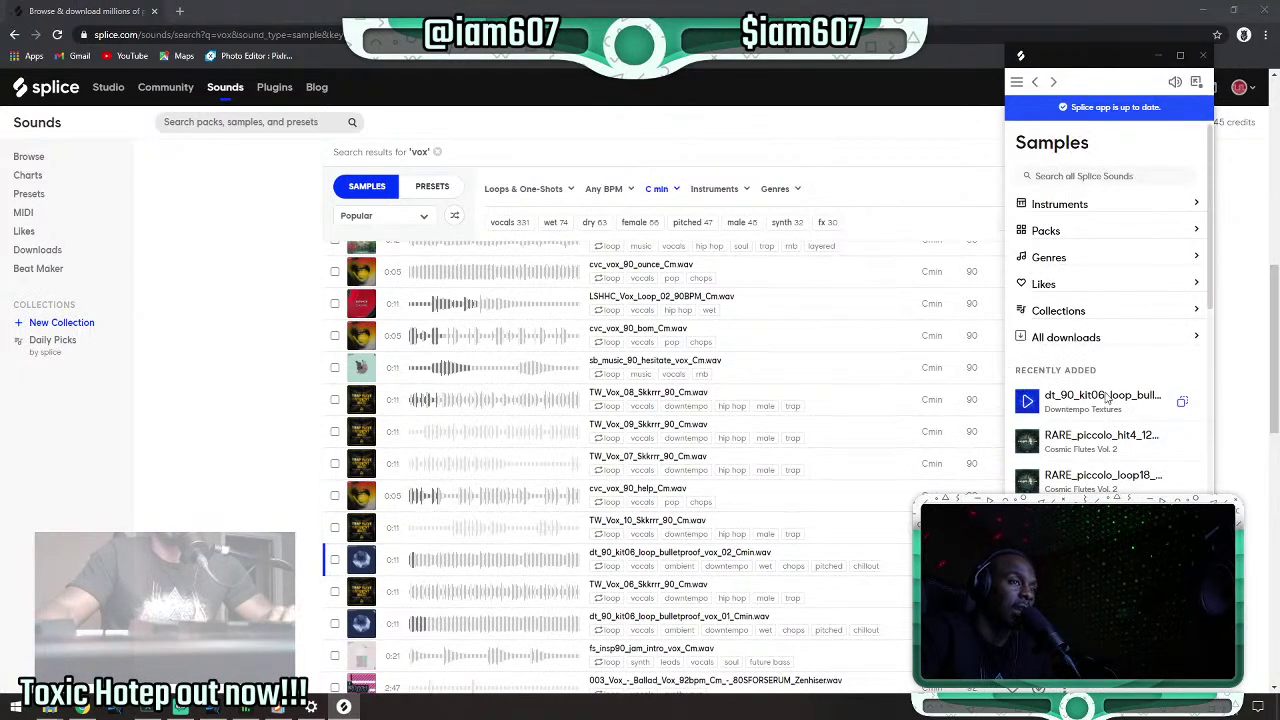
key(alt+Tab)
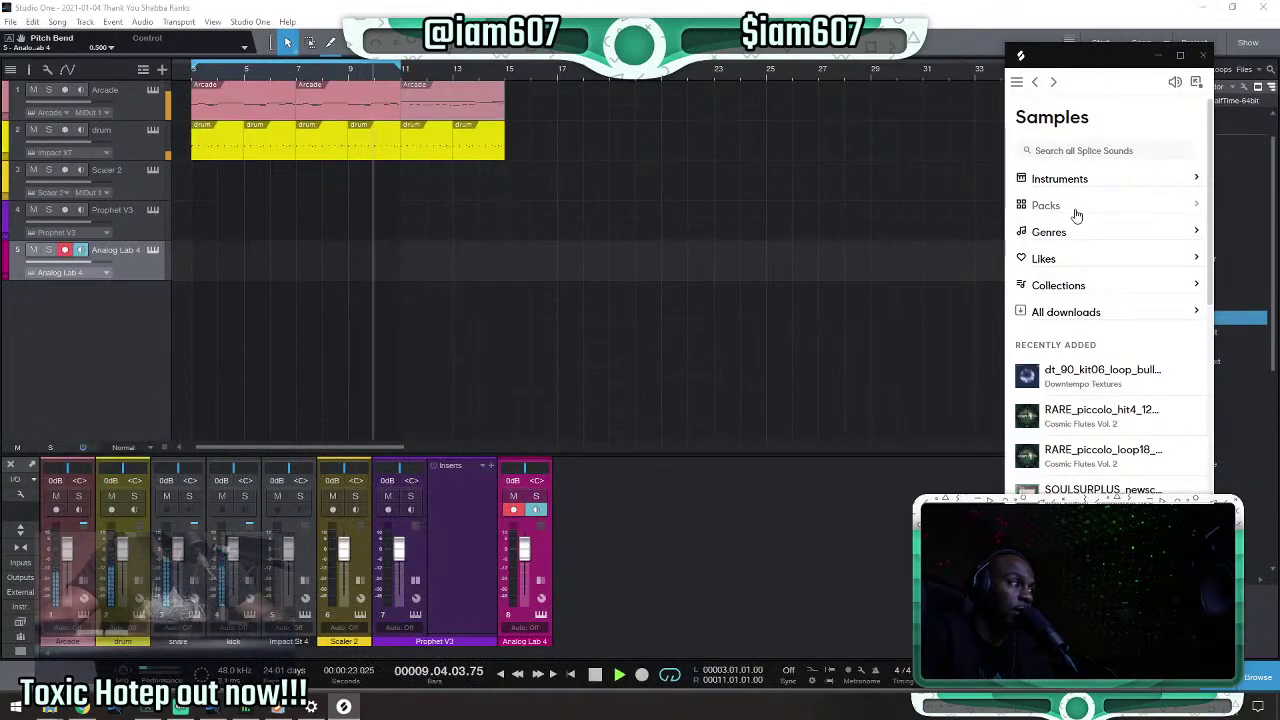
mouse_move(1180, 385)
drag(1180, 385, 231, 329)
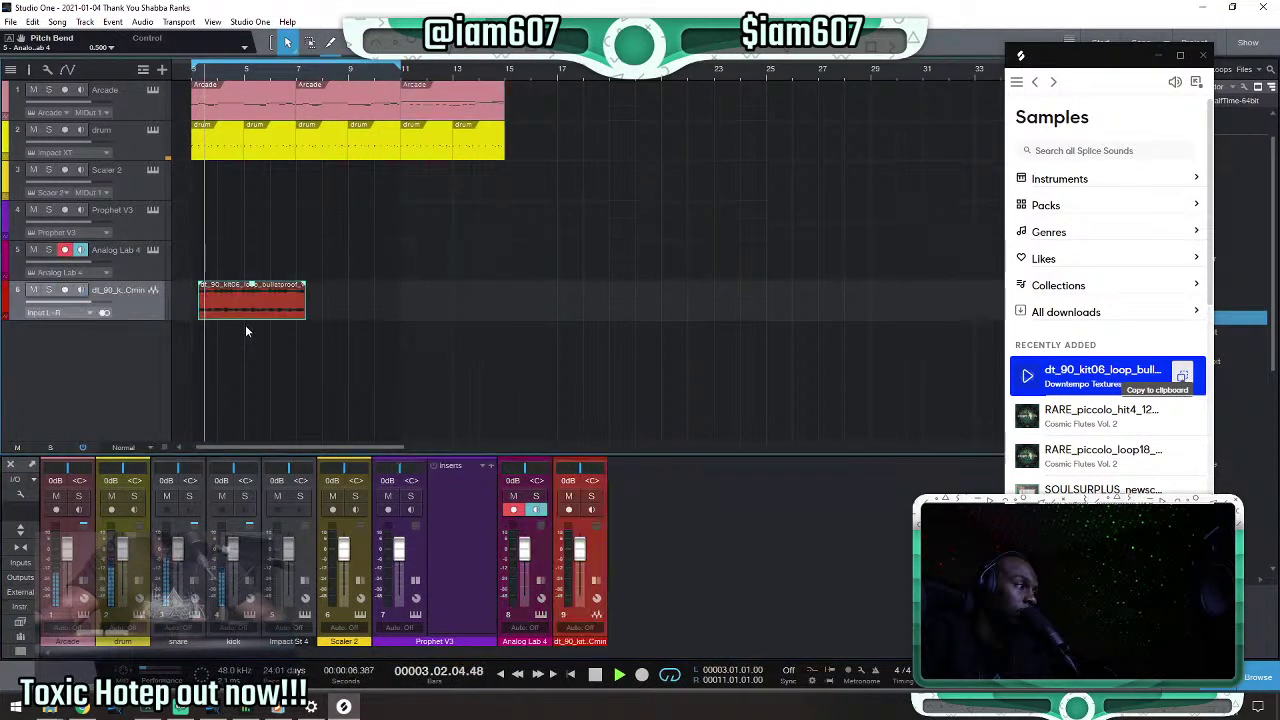
Minimize the Splice app, align the vox clip's start with bar 3 and shorten its end to bar 7.
click(1161, 55)
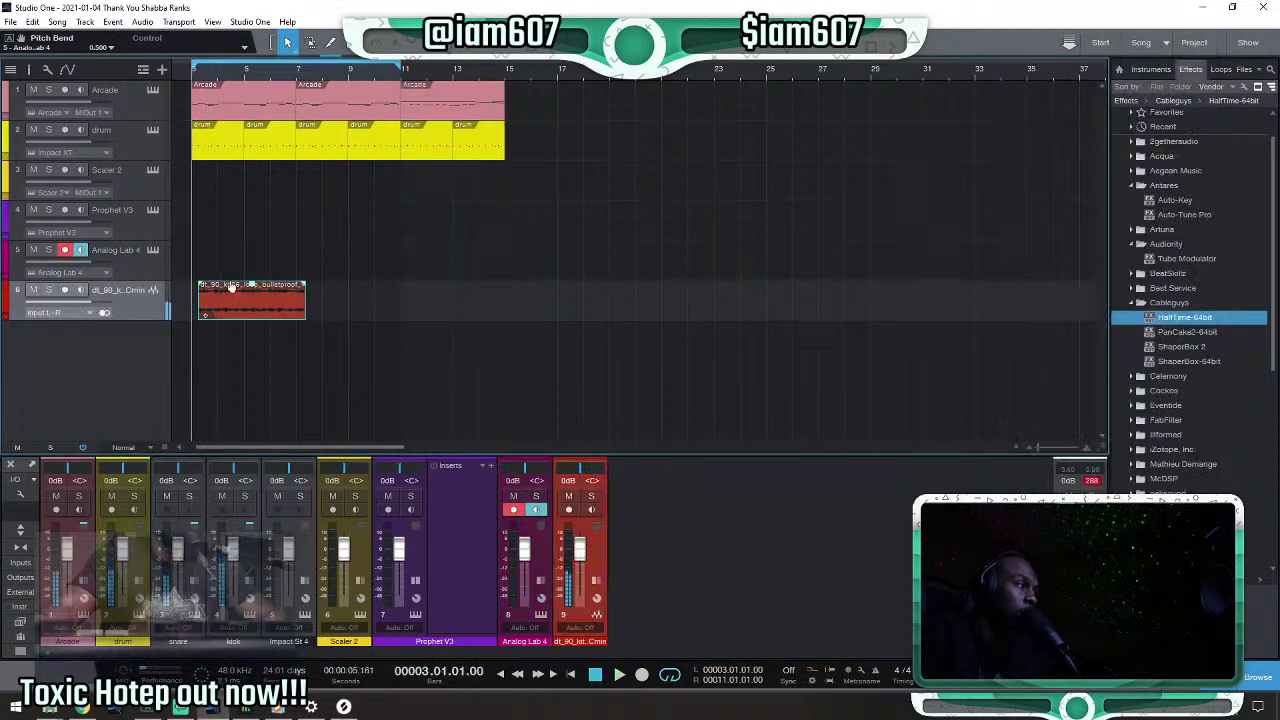
drag(236, 306, 231, 306)
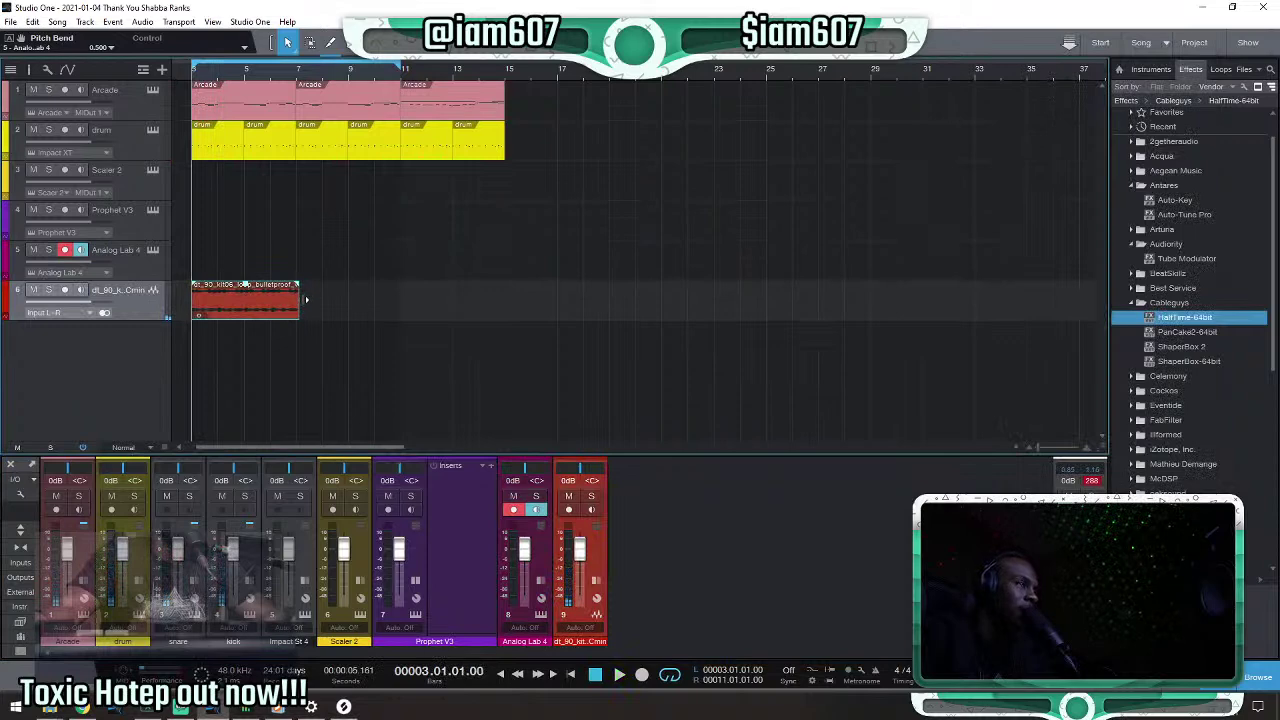
drag(306, 299, 303, 299)
Stop the sample preview in the Splice app and play the song with the vox loop in Studio One, enlarging the timeline.
click(343, 706)
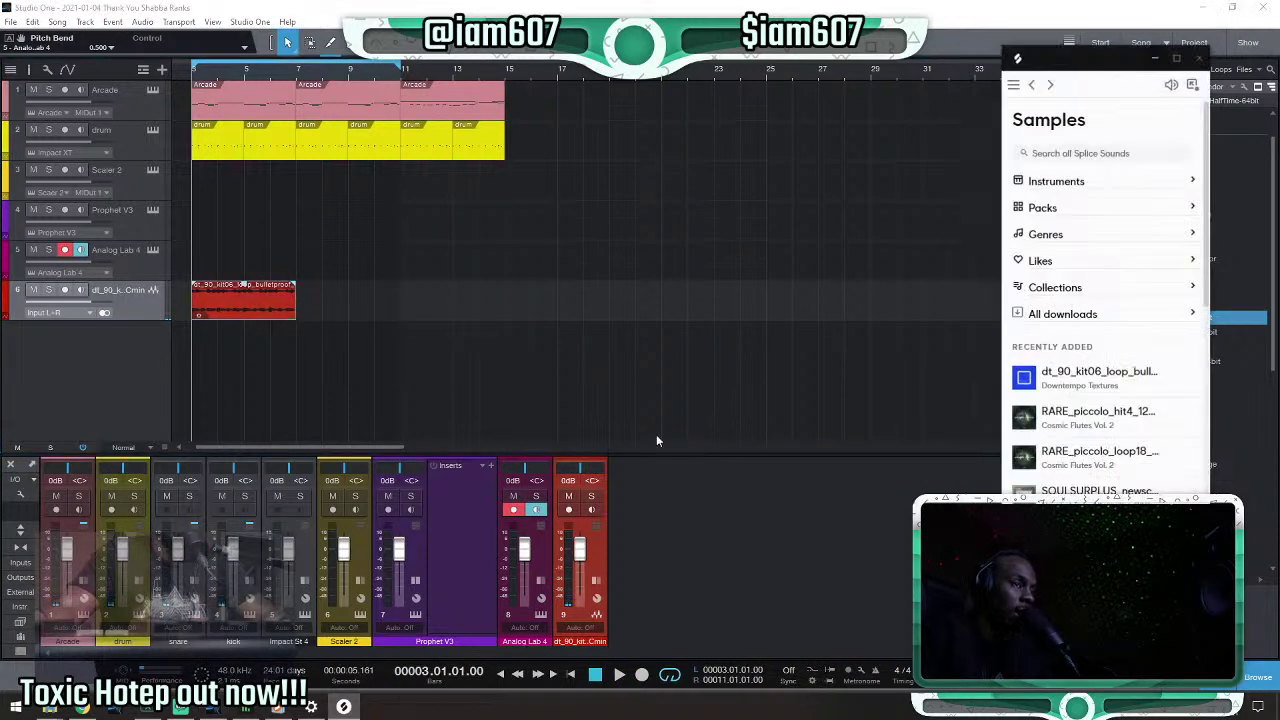
click(1030, 372)
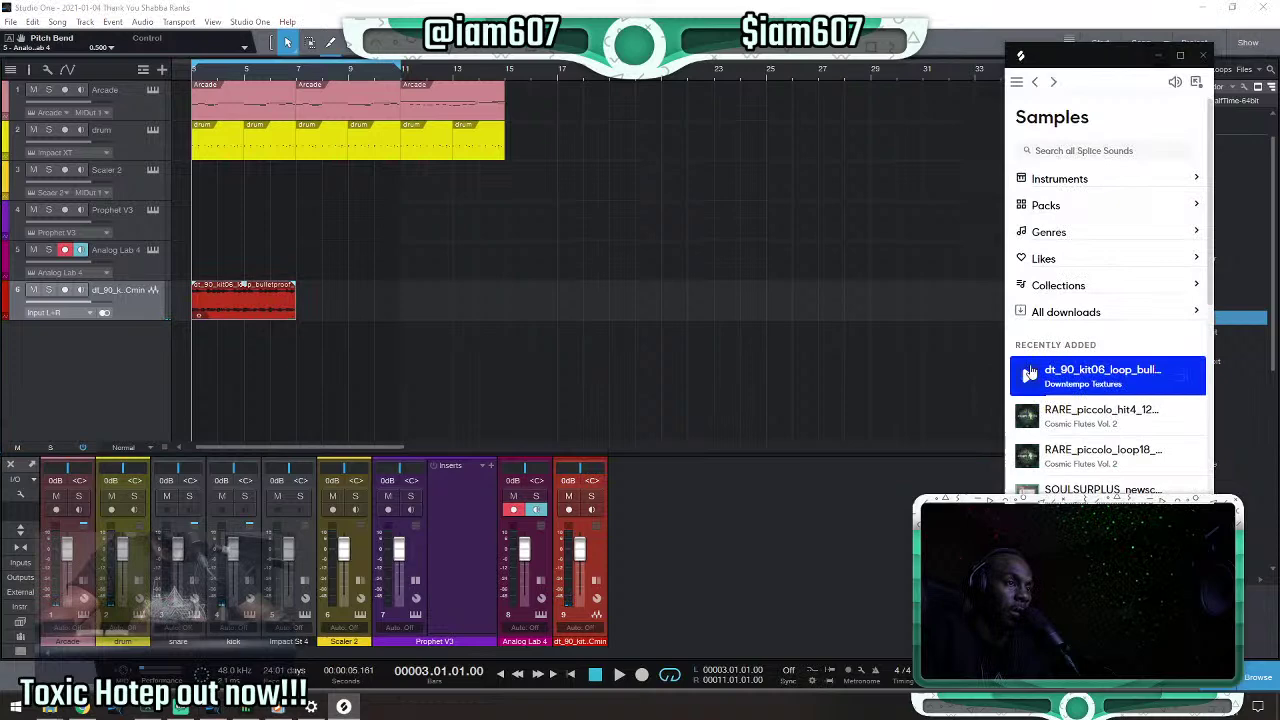
click(1158, 55)
key(space)
key(e)
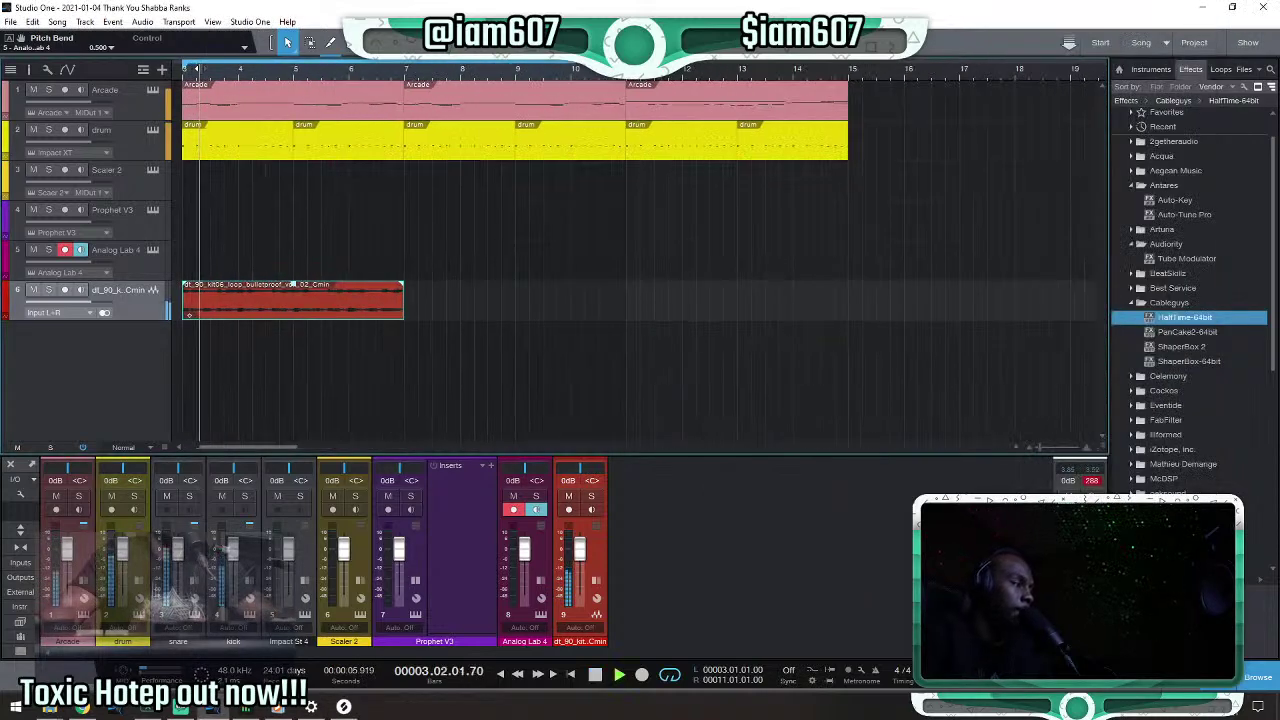
Stop playback, leave a one-bar piece of the vox loop spanning bars 10 to 11, and place the playhead at bar 9, beat 2.
key(space)
drag(404, 314, 600, 309)
click(527, 75)
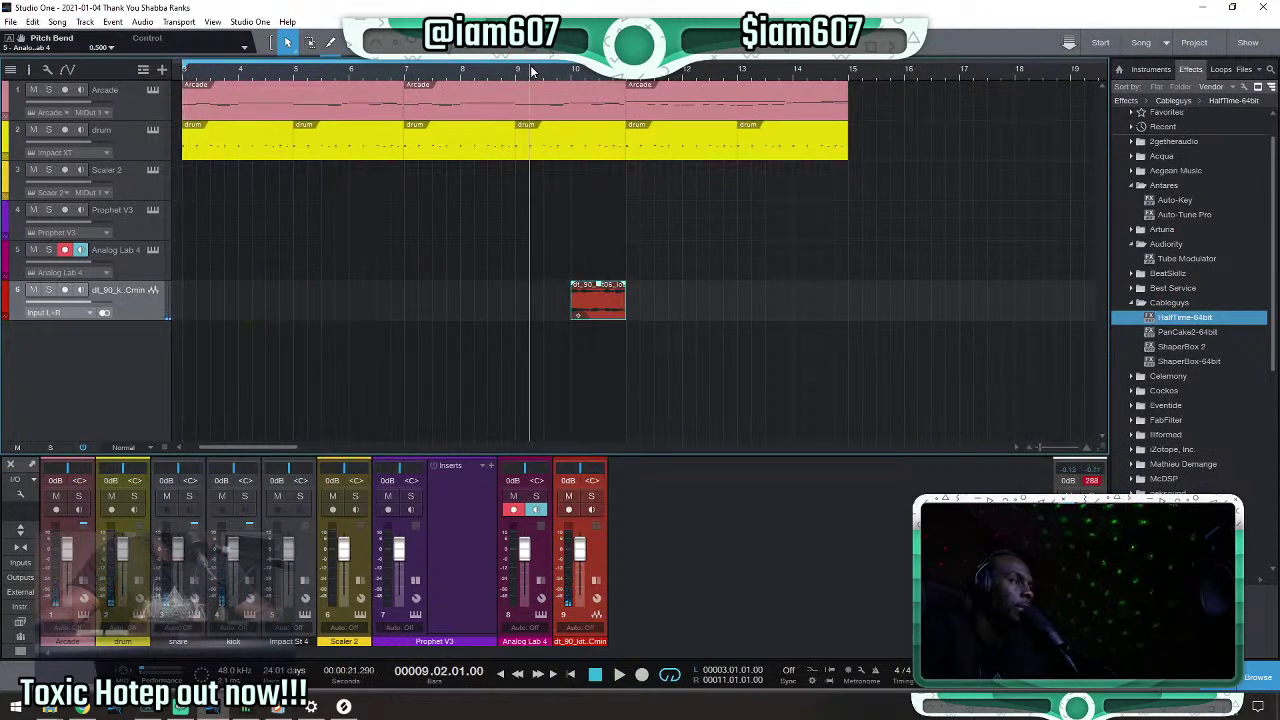
Play the song from bar 9 to hear the one-bar vox piece, and return the playhead to bar 3.
click(515, 72)
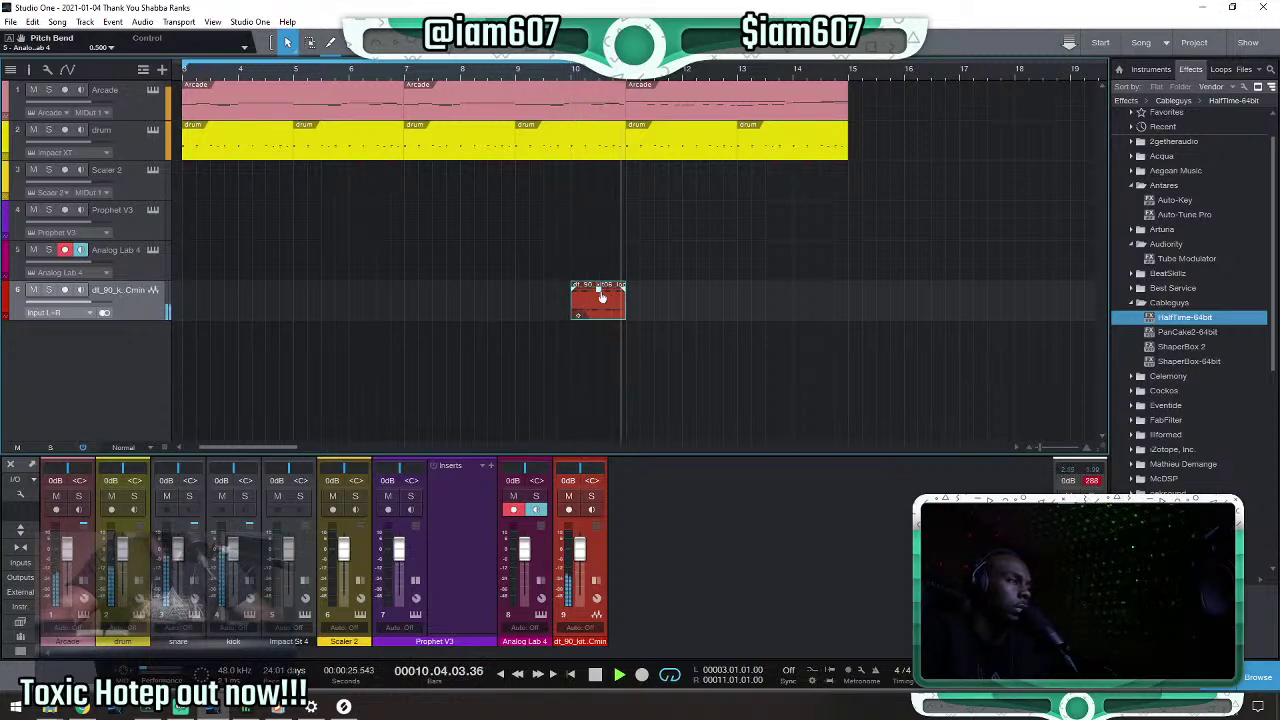
key(space)
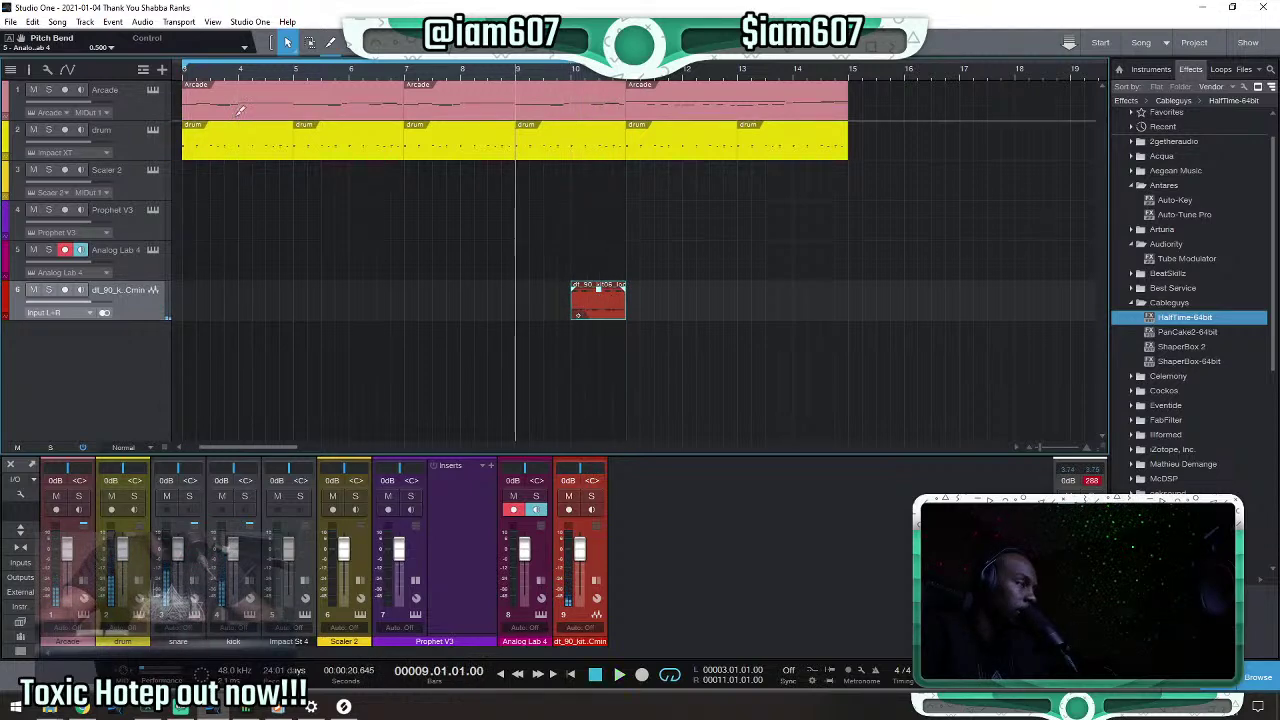
click(182, 81)
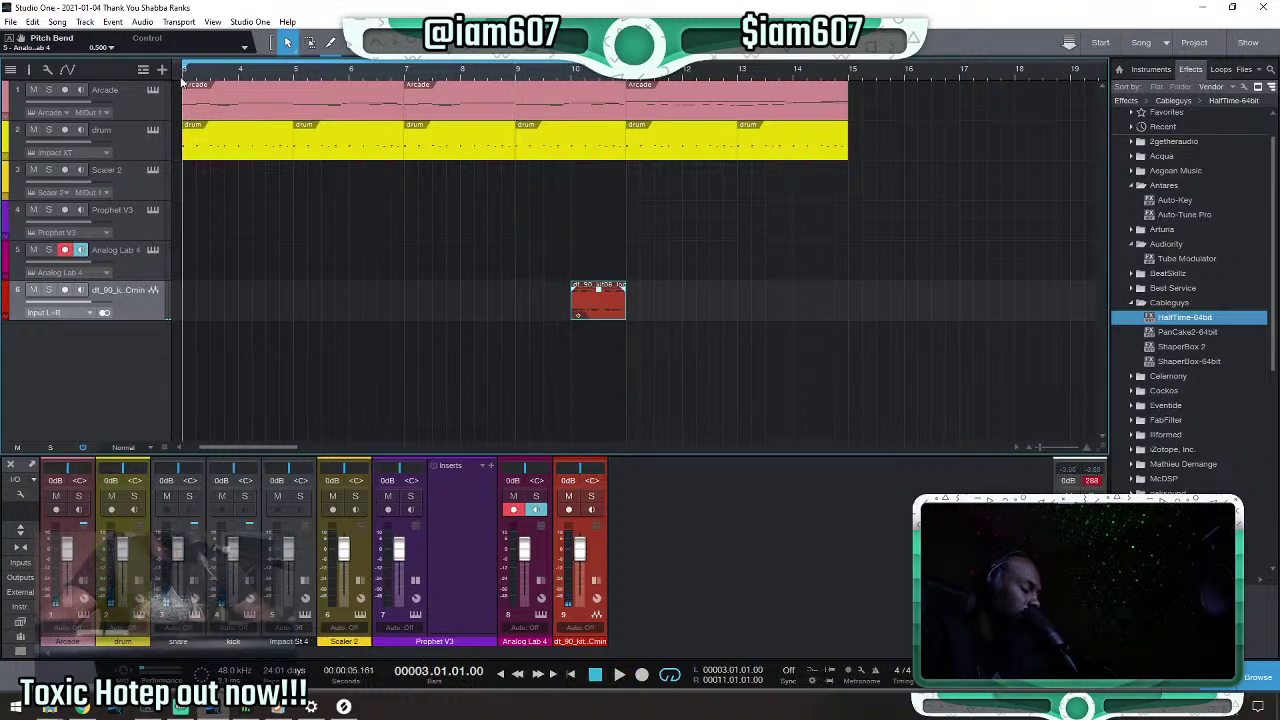
Switch to Splice in the browser and audition the 003 Ballad Vox and SOULSURPLUS darklight melodic loop 7 samples in the C minor vox results.
click(82, 708)
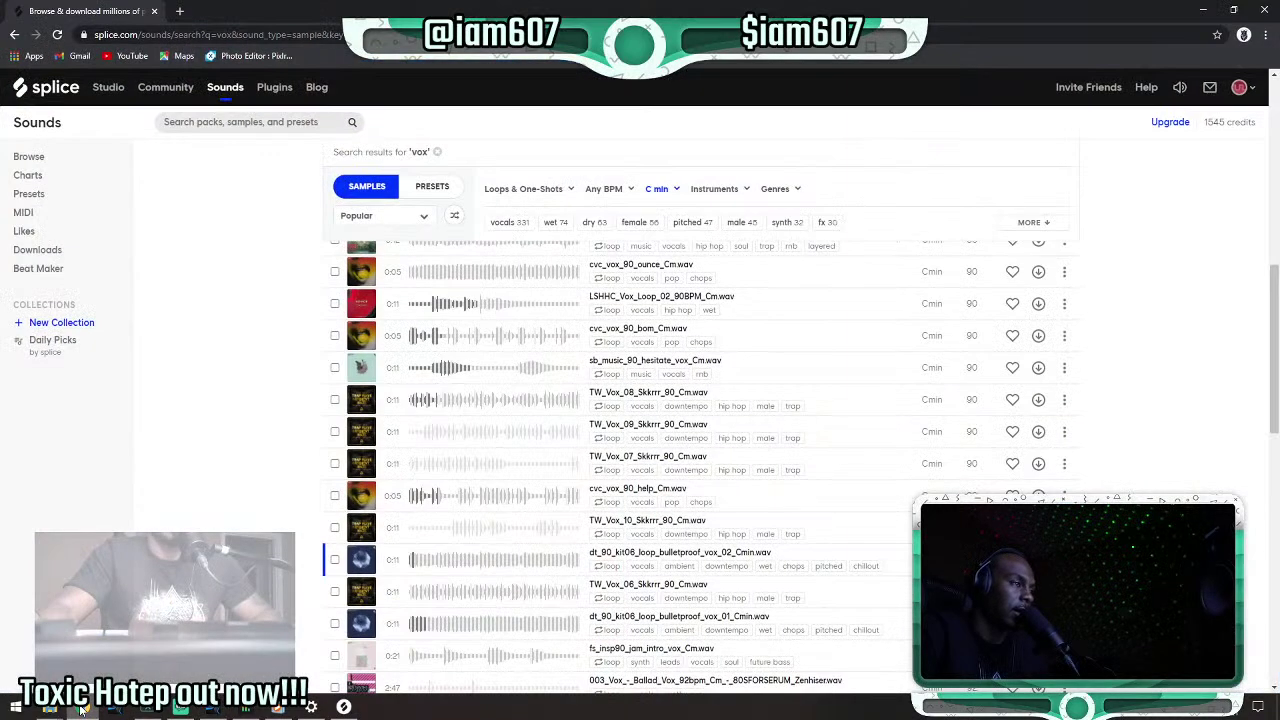
click(212, 708)
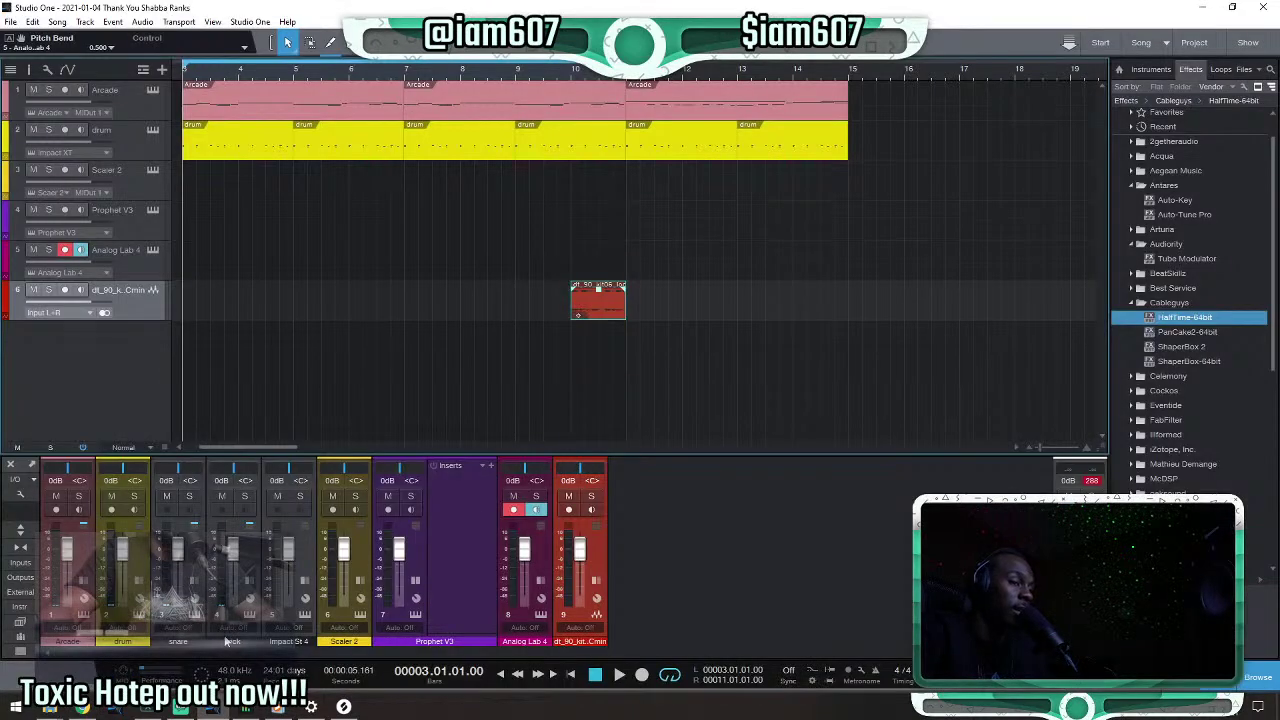
click(82, 708)
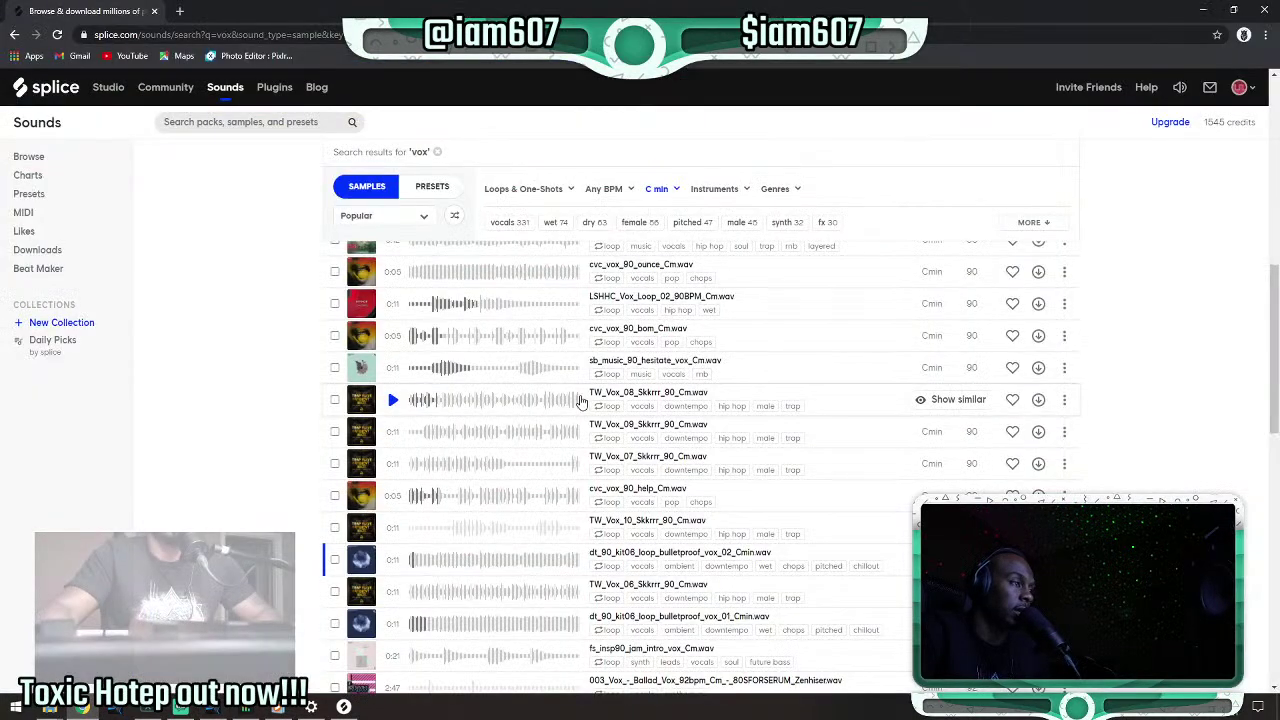
scroll(395, 418, down, 1)
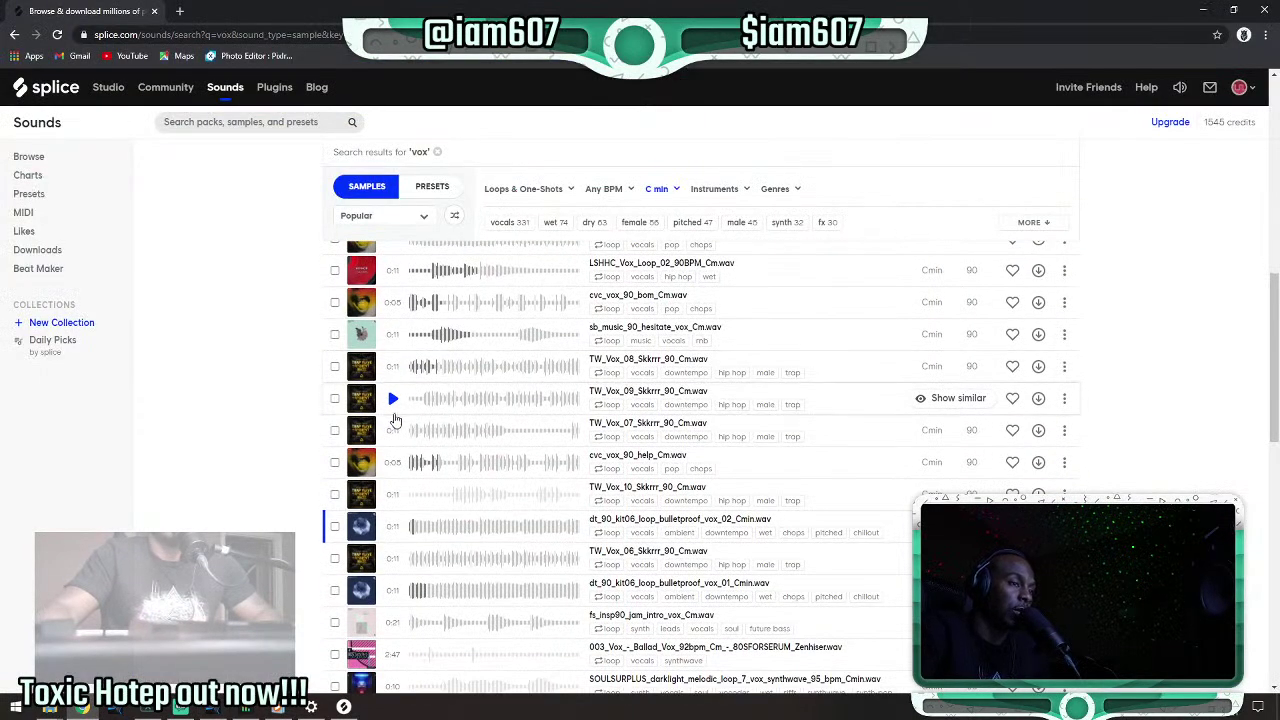
scroll(393, 530, down, 2)
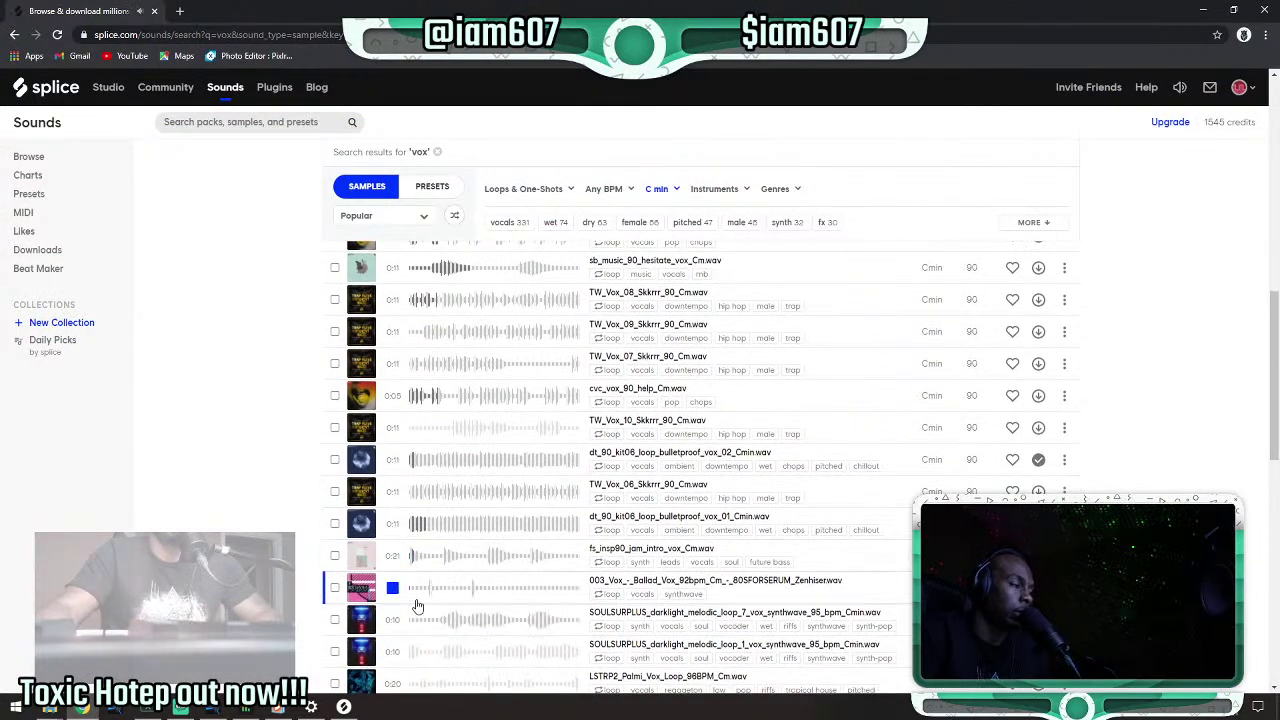
click(392, 621)
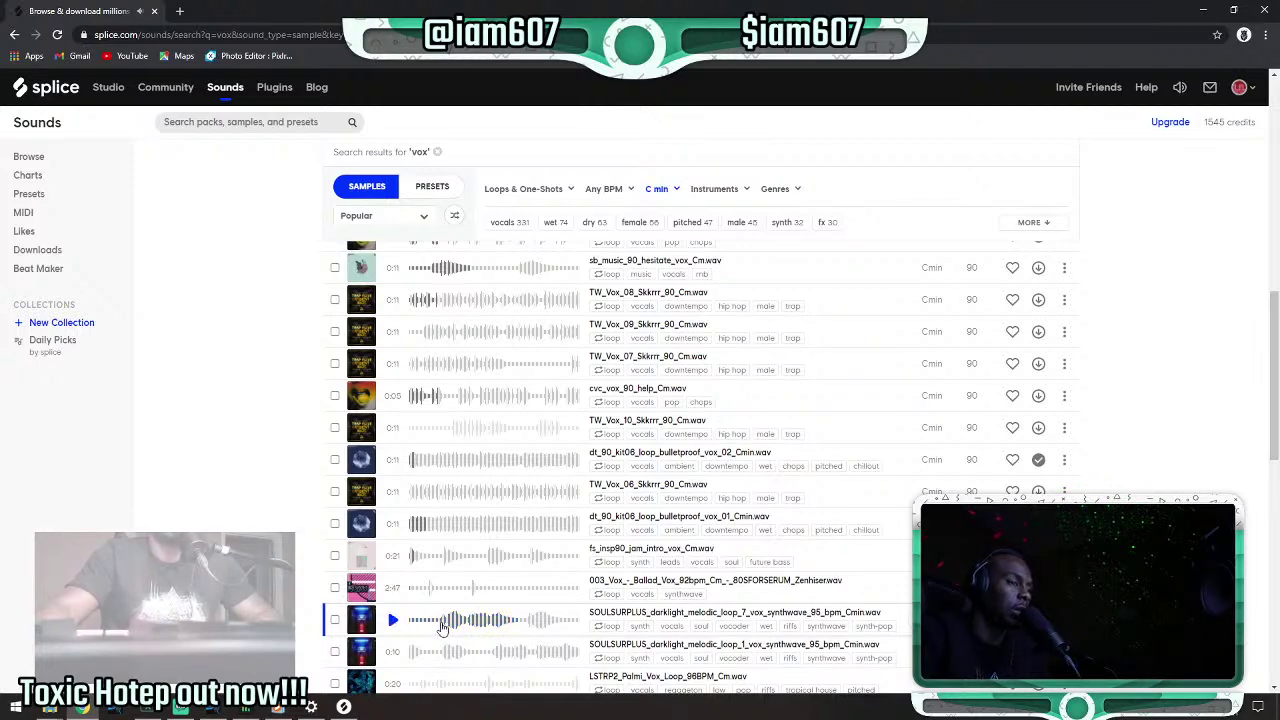
click(362, 619)
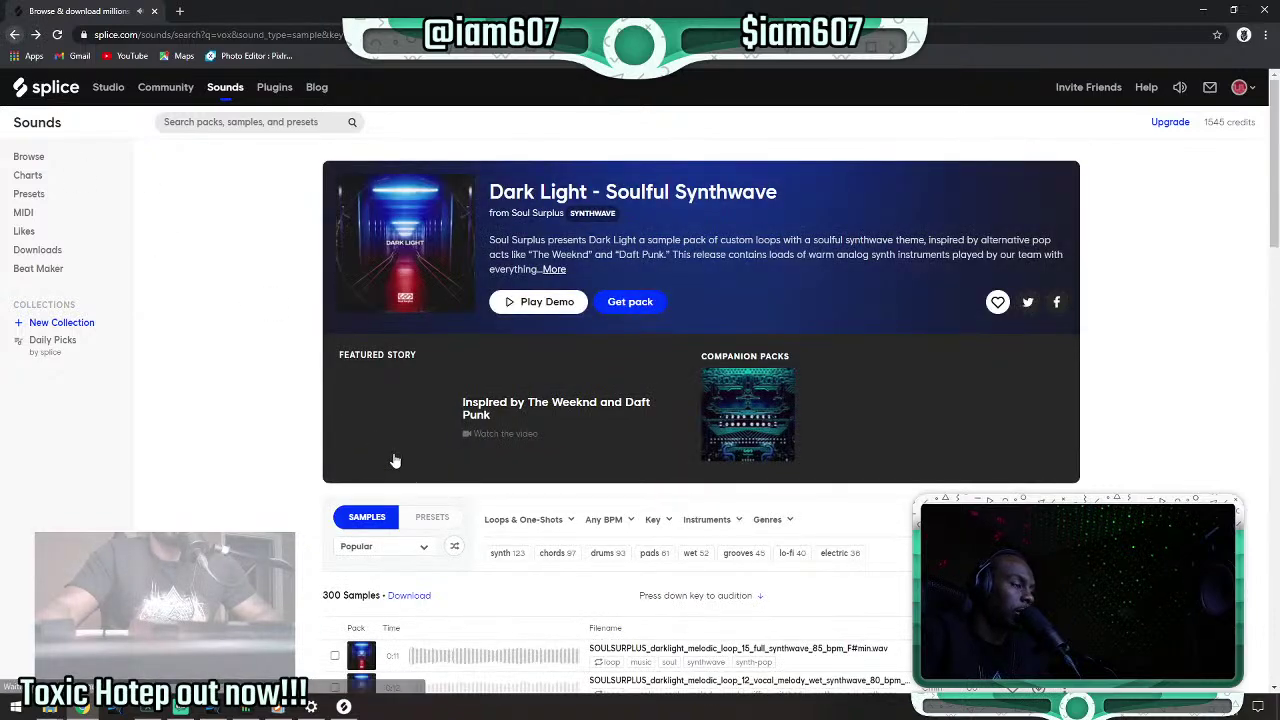
key(alt+Left)
scroll(415, 540, down, 10)
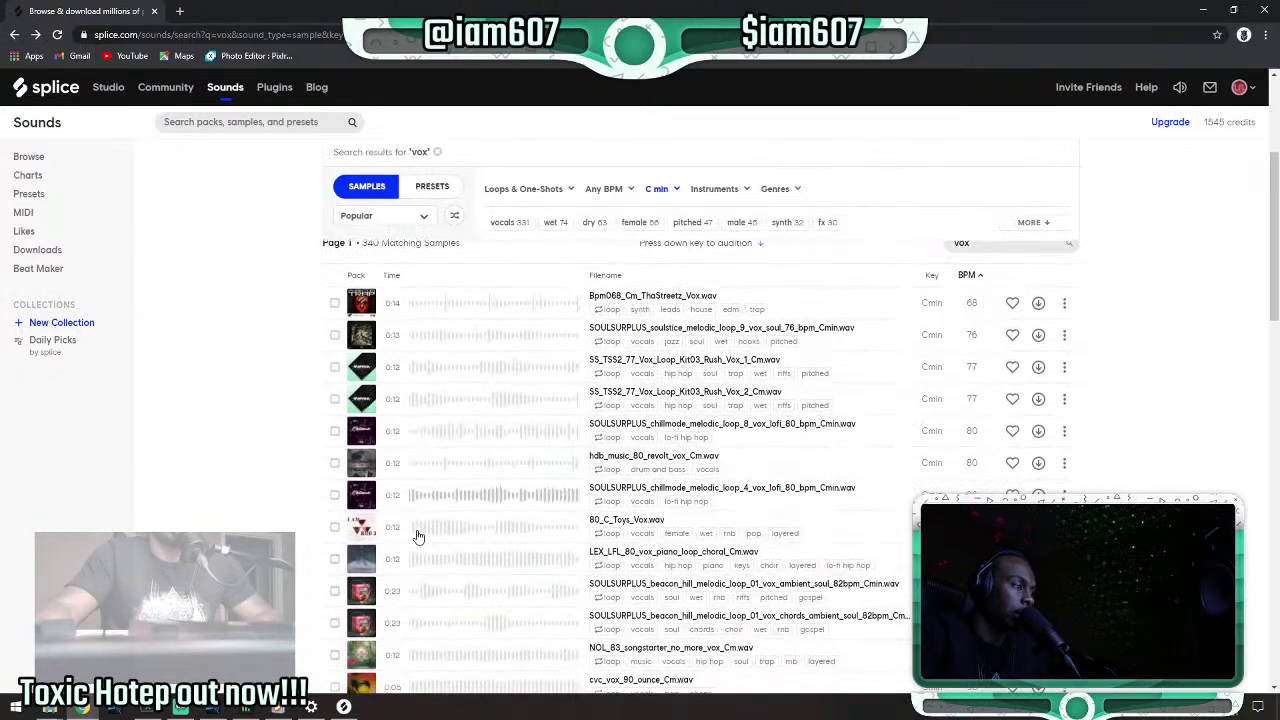
scroll(415, 540, down, 4)
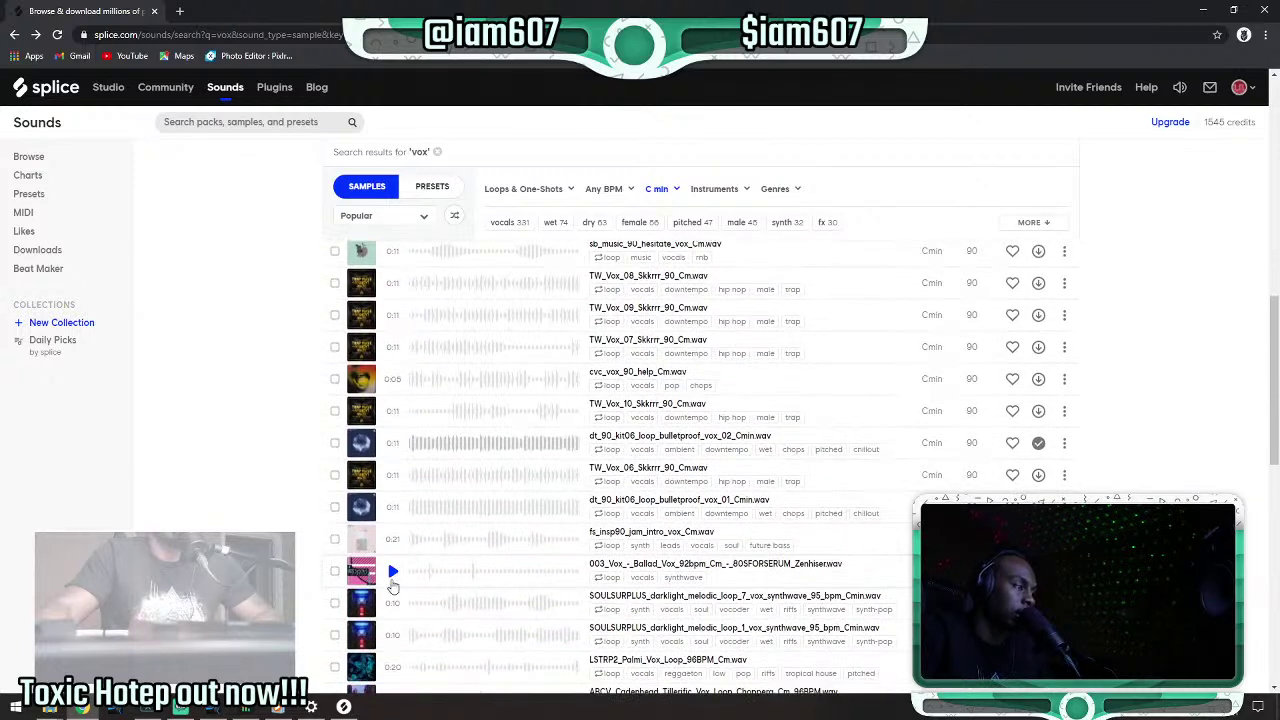
Replay the SOULSURPLUS darklight melodic loop 7 vox preview several times, including its middle section, and stop it.
click(446, 558)
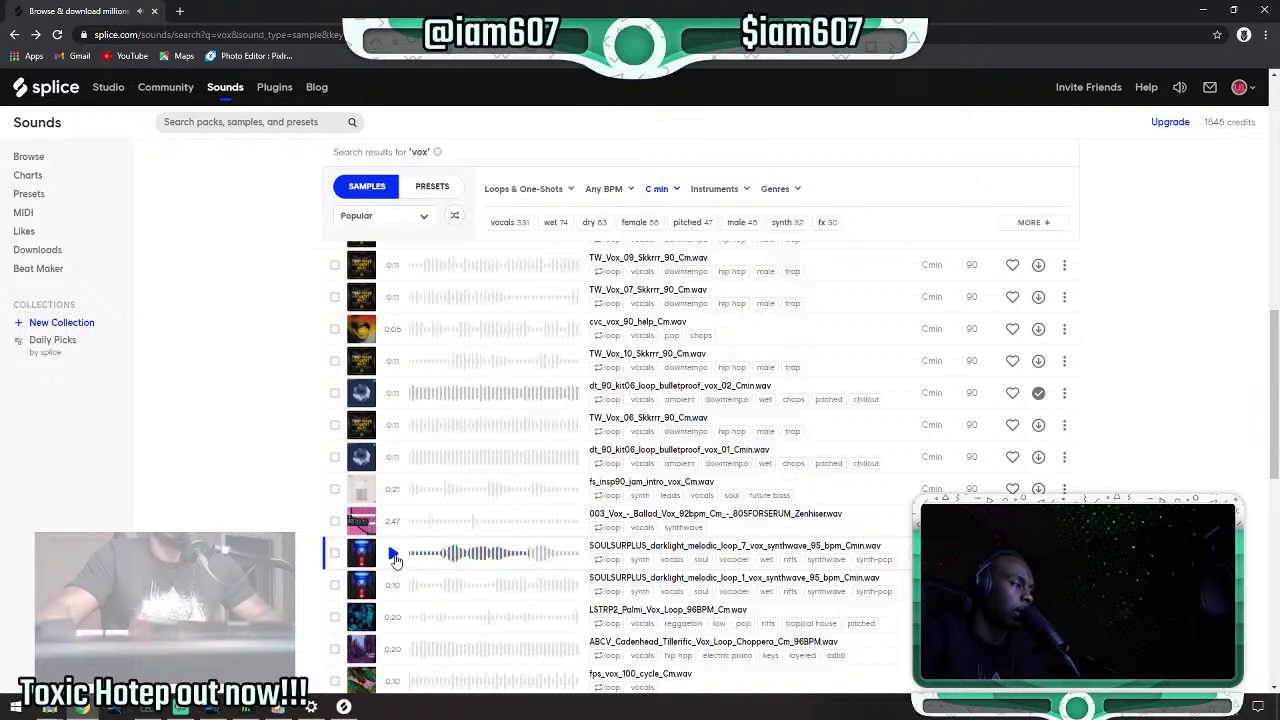
click(471, 560)
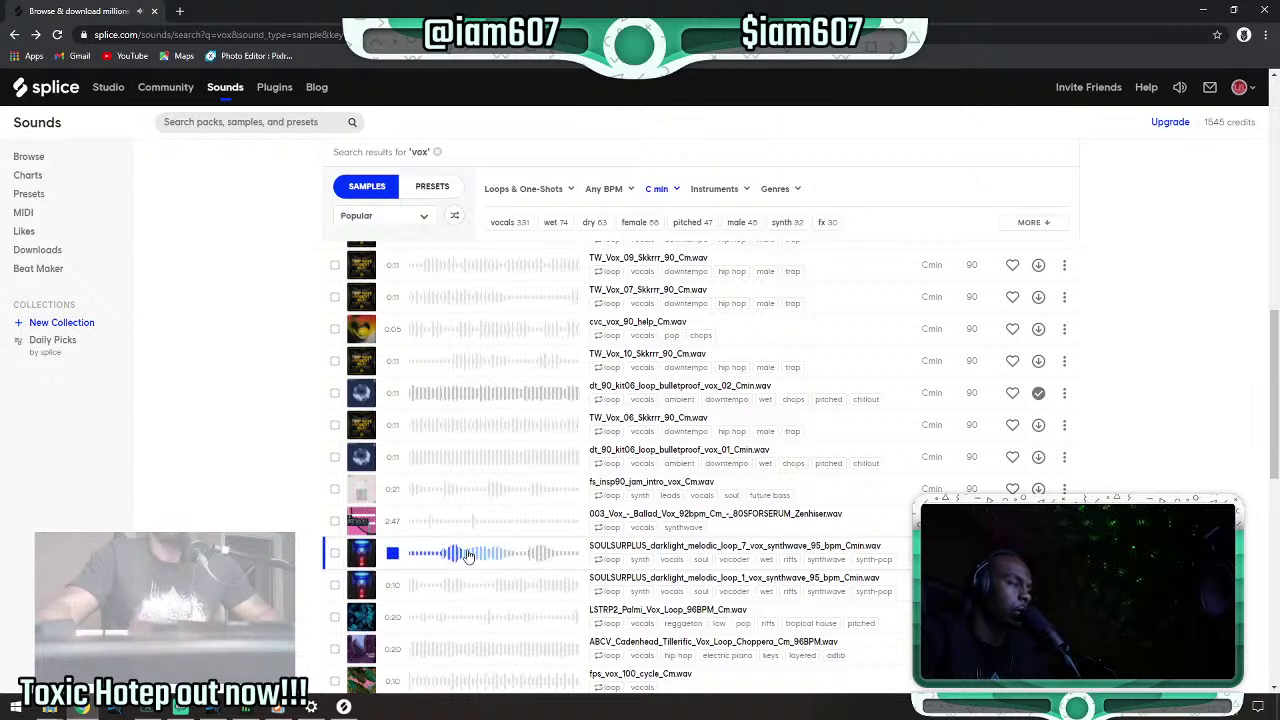
click(391, 554)
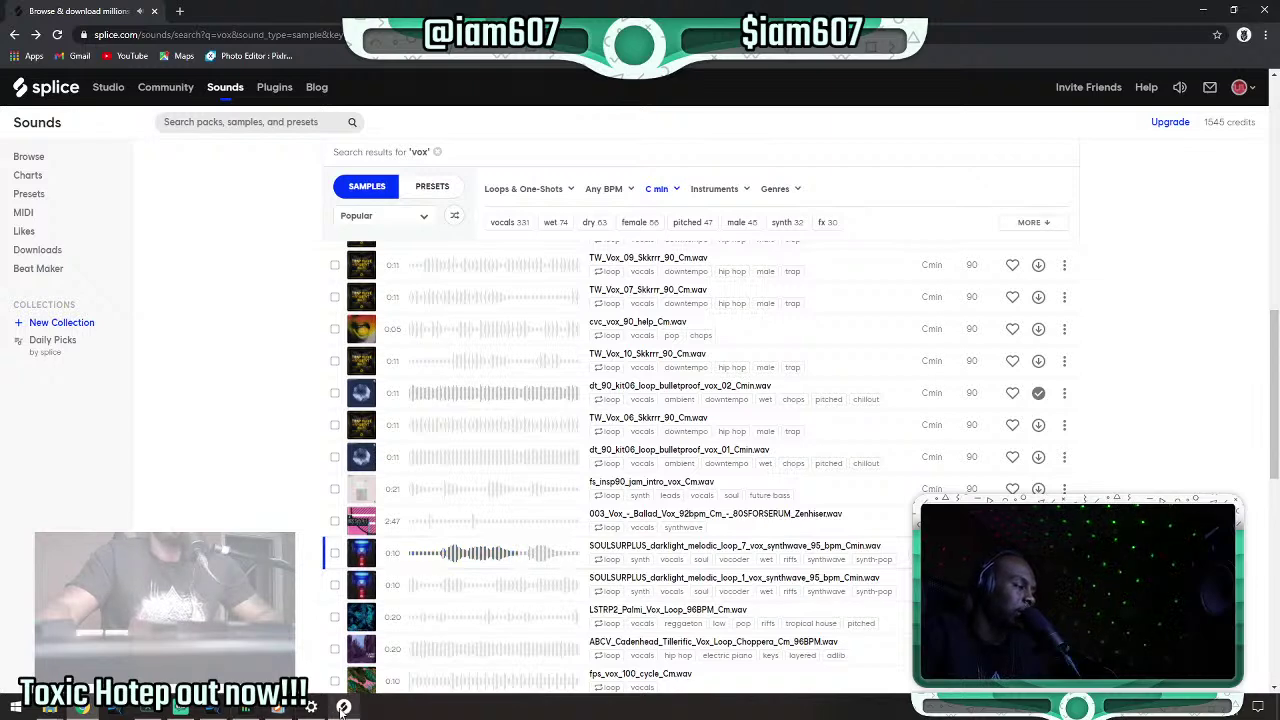
Switch to Studio One, listen to the beat from bar 3 and stop playback.
click(212, 707)
key(space)
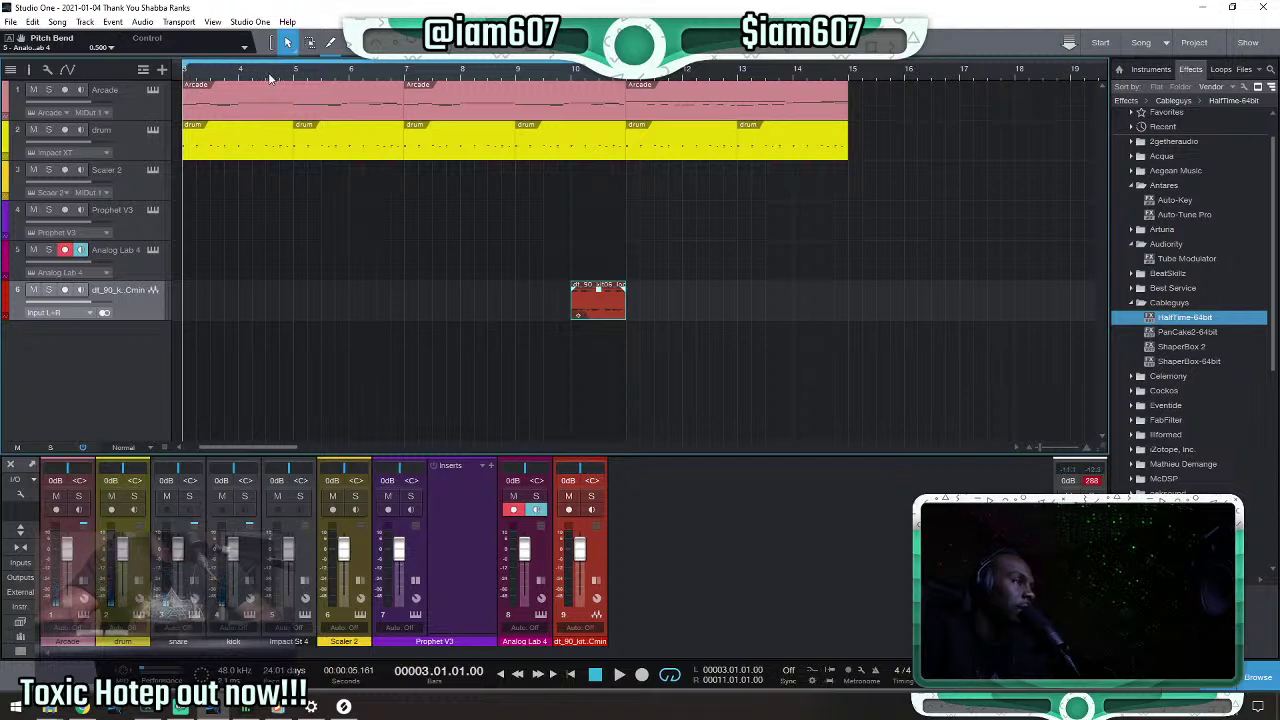
key(space)
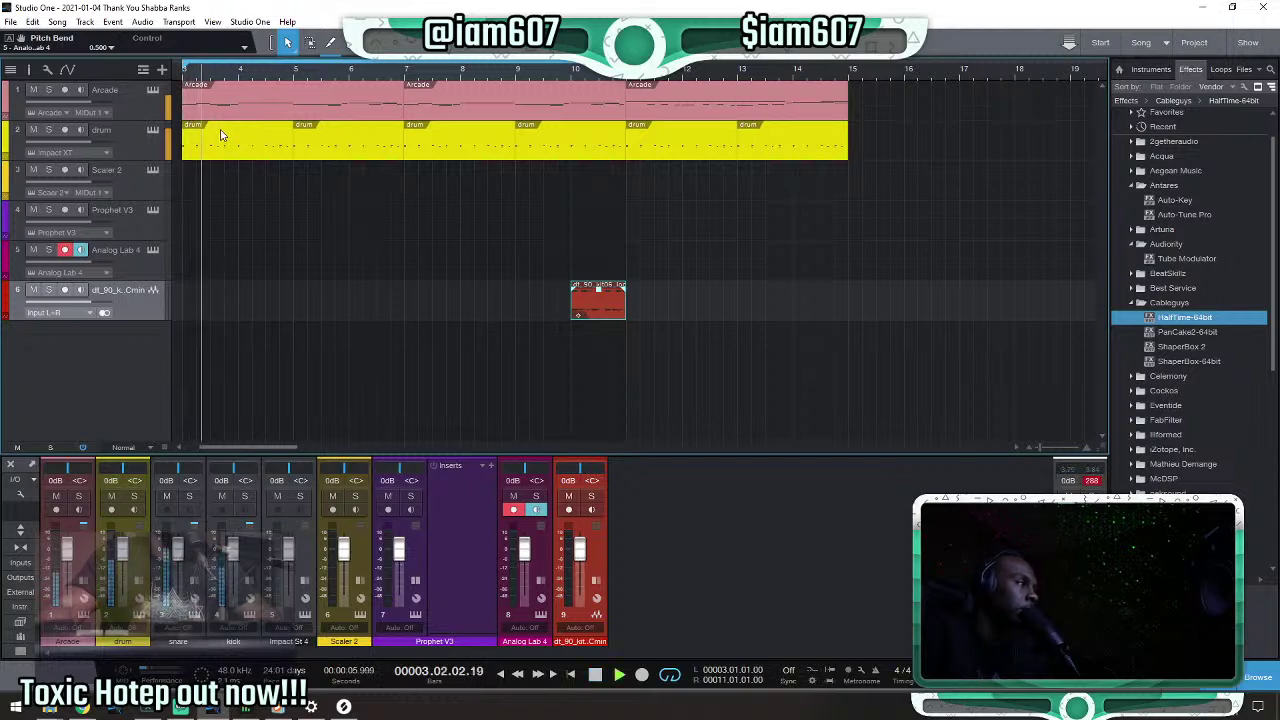
key(space)
Delete the Arcade clips between bars 5 and 11 and fill the gap with three duplicates of the two-bar Arcade clip at bar 3.
click(297, 88)
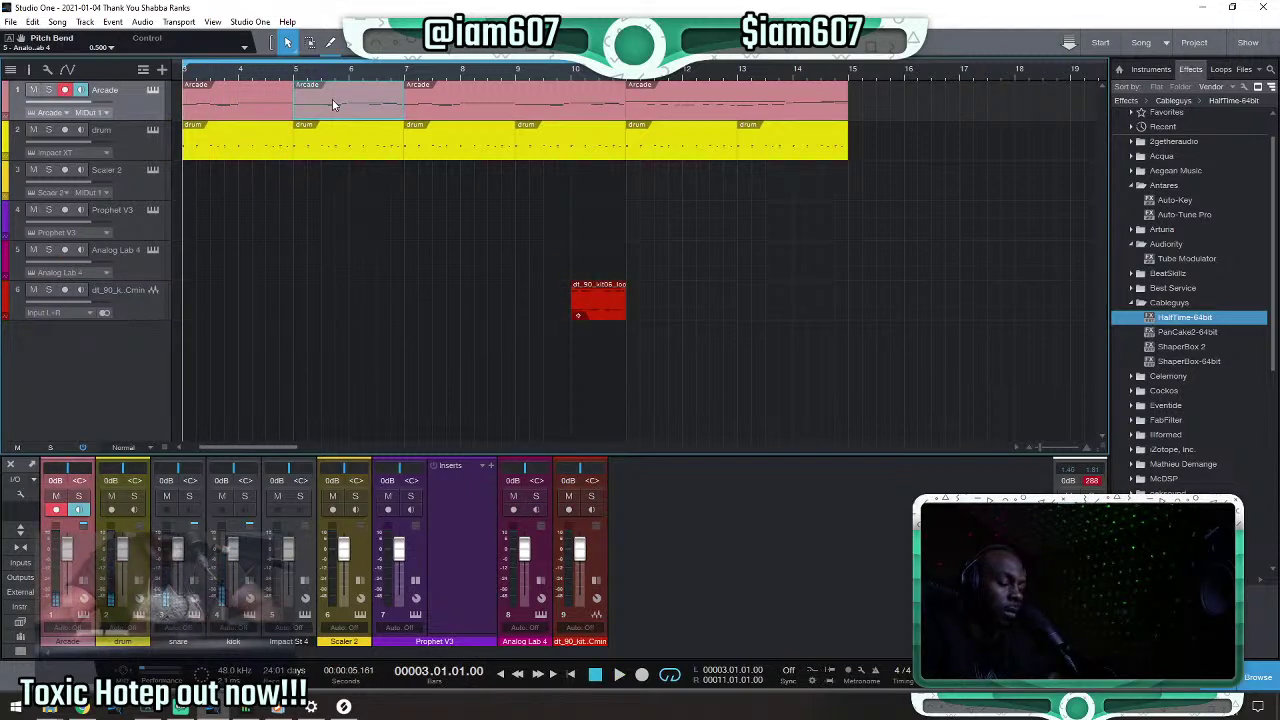
key(Delete)
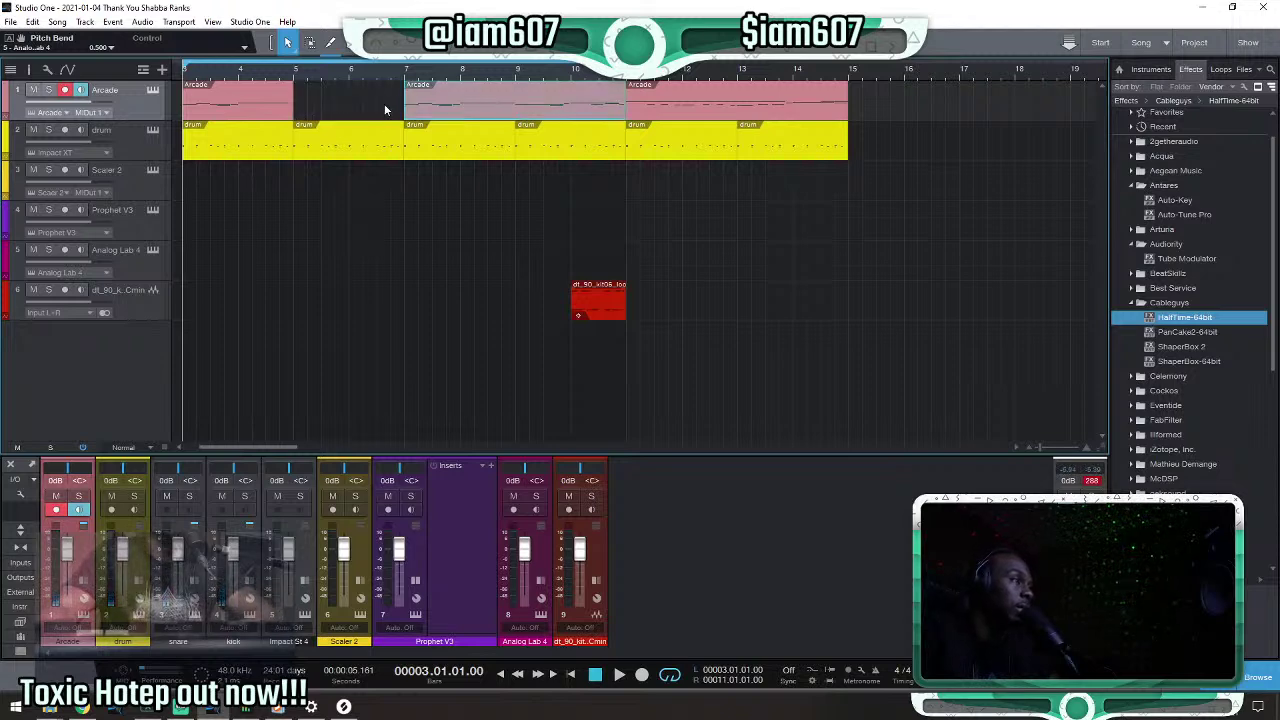
key(Delete)
click(285, 112)
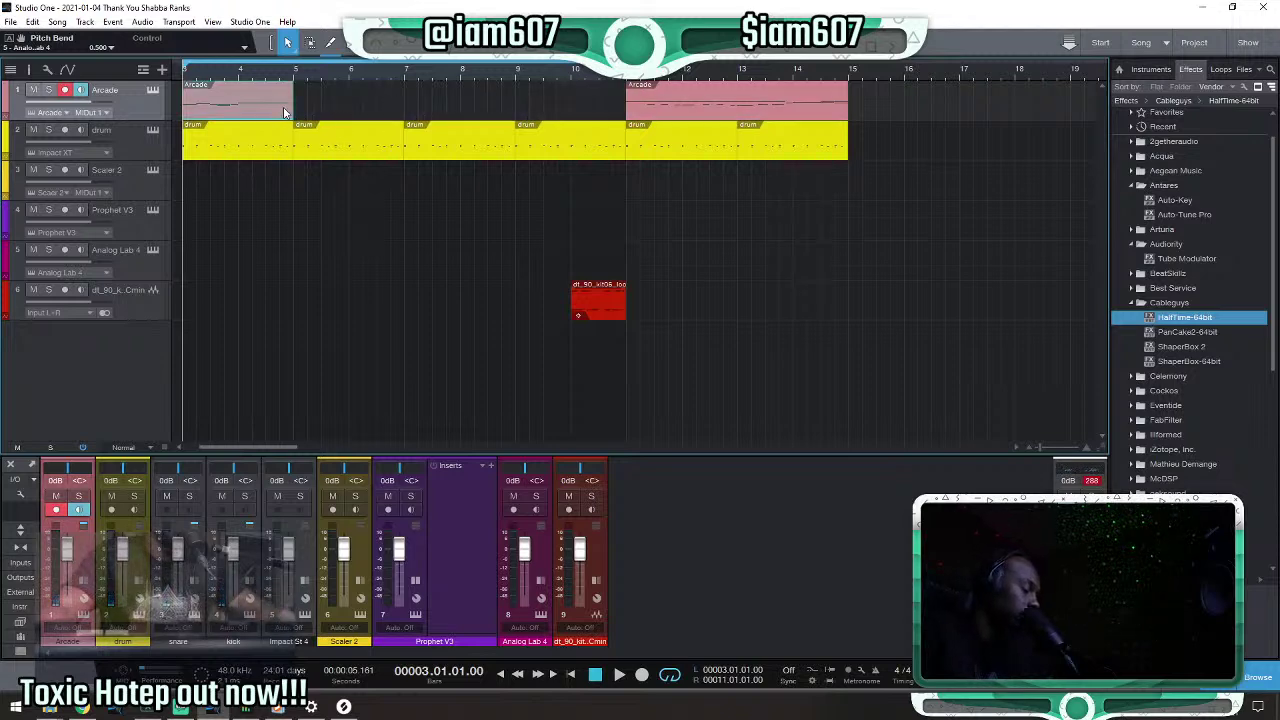
key(d)
key(d)
key(d)
Play the song in Studio One while previewing the SOULSURPLUS darklight melodic loop 7 on Splice to check how they fit together.
key(space)
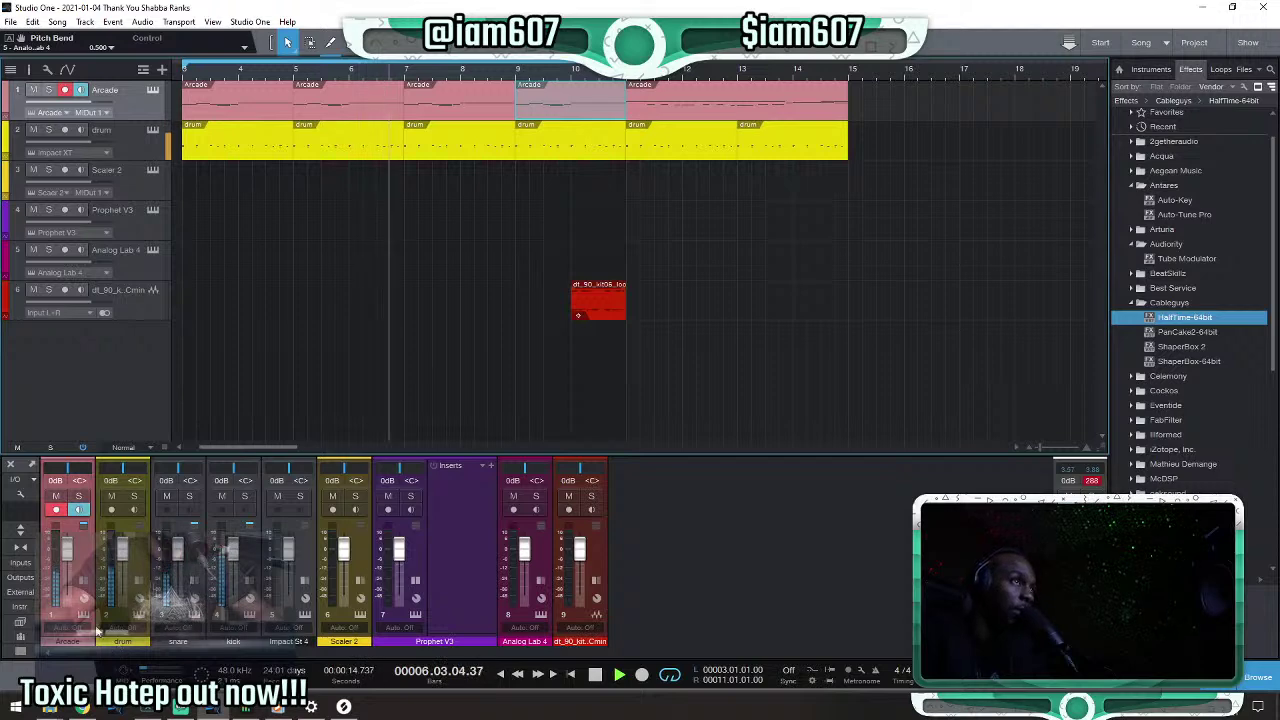
click(86, 707)
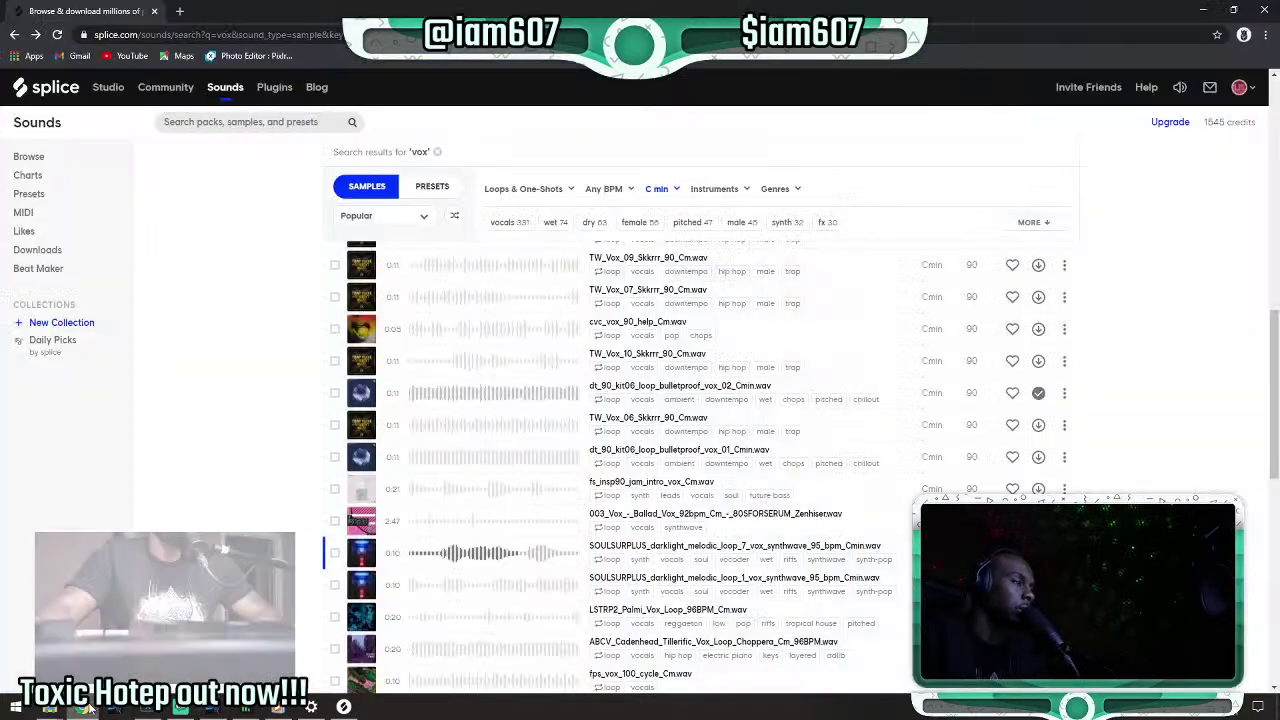
click(449, 562)
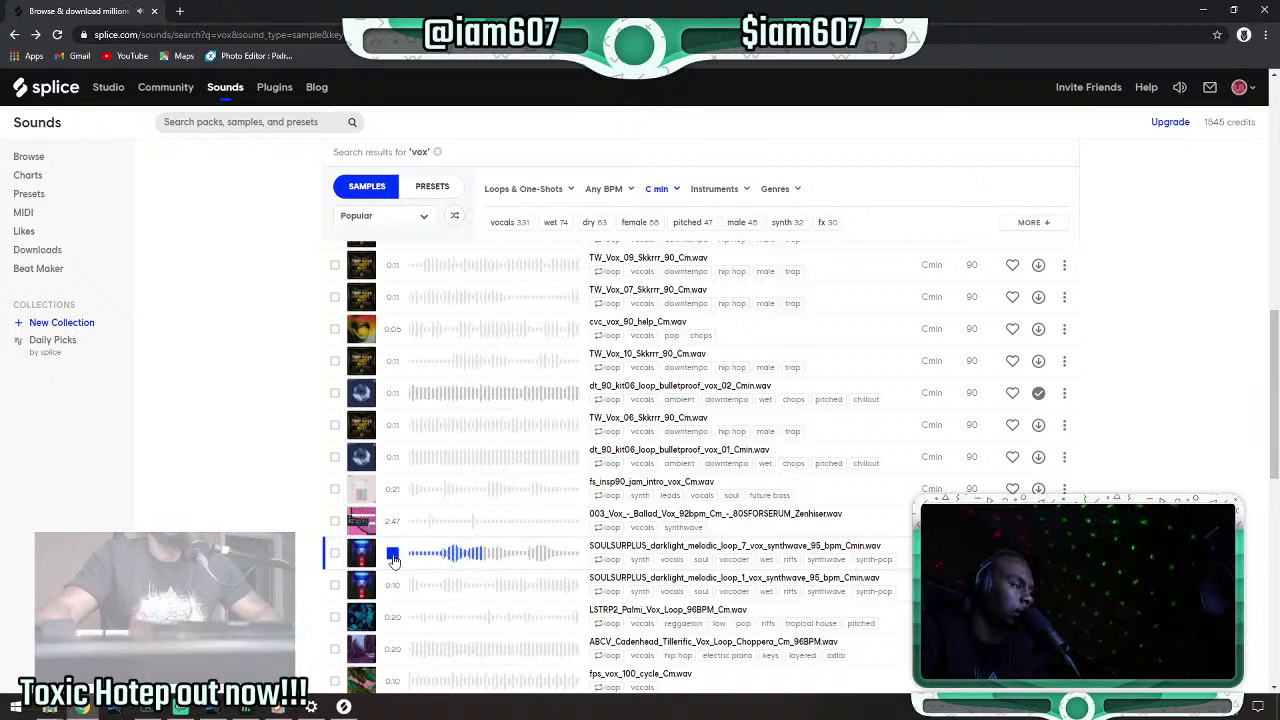
click(470, 558)
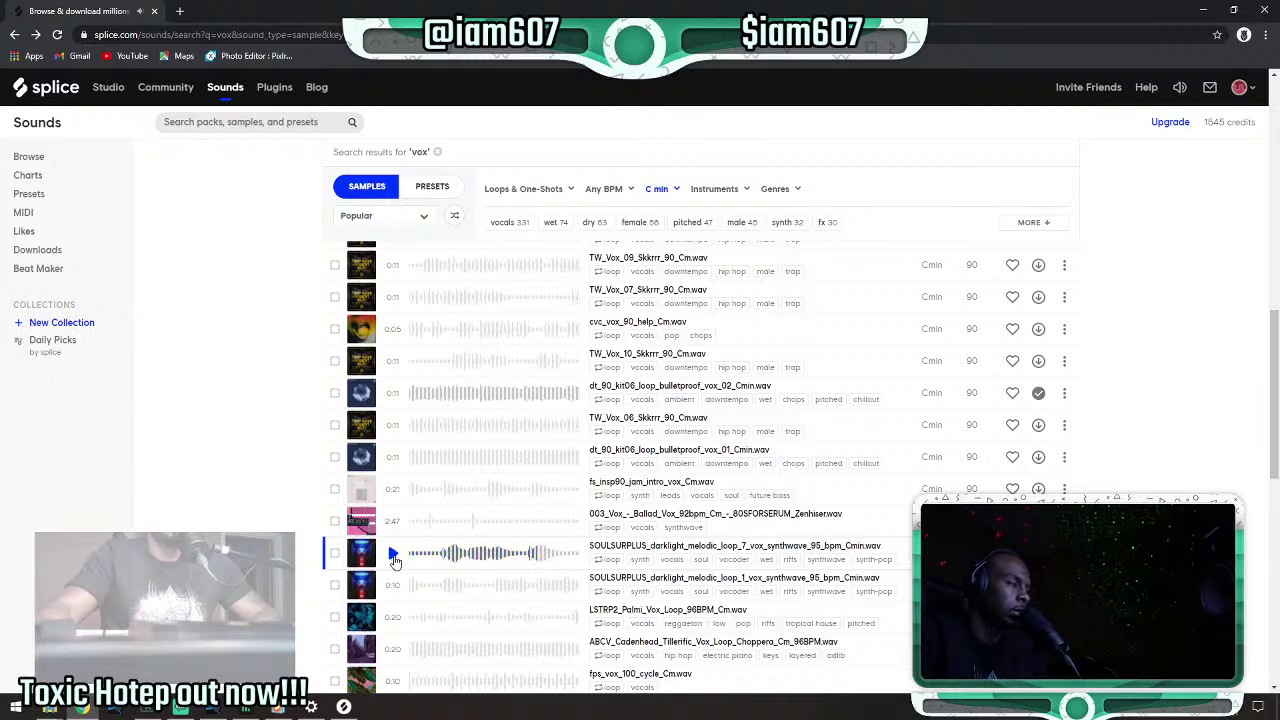
click(468, 558)
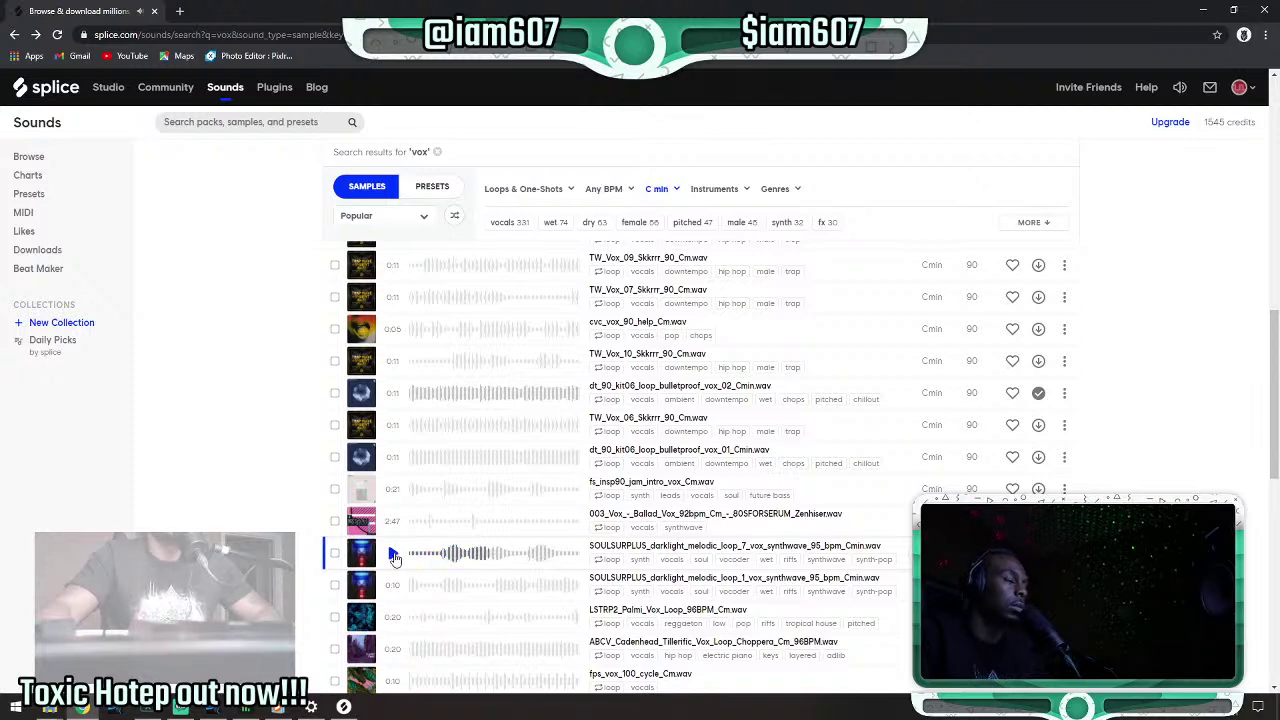
click(458, 558)
click(394, 555)
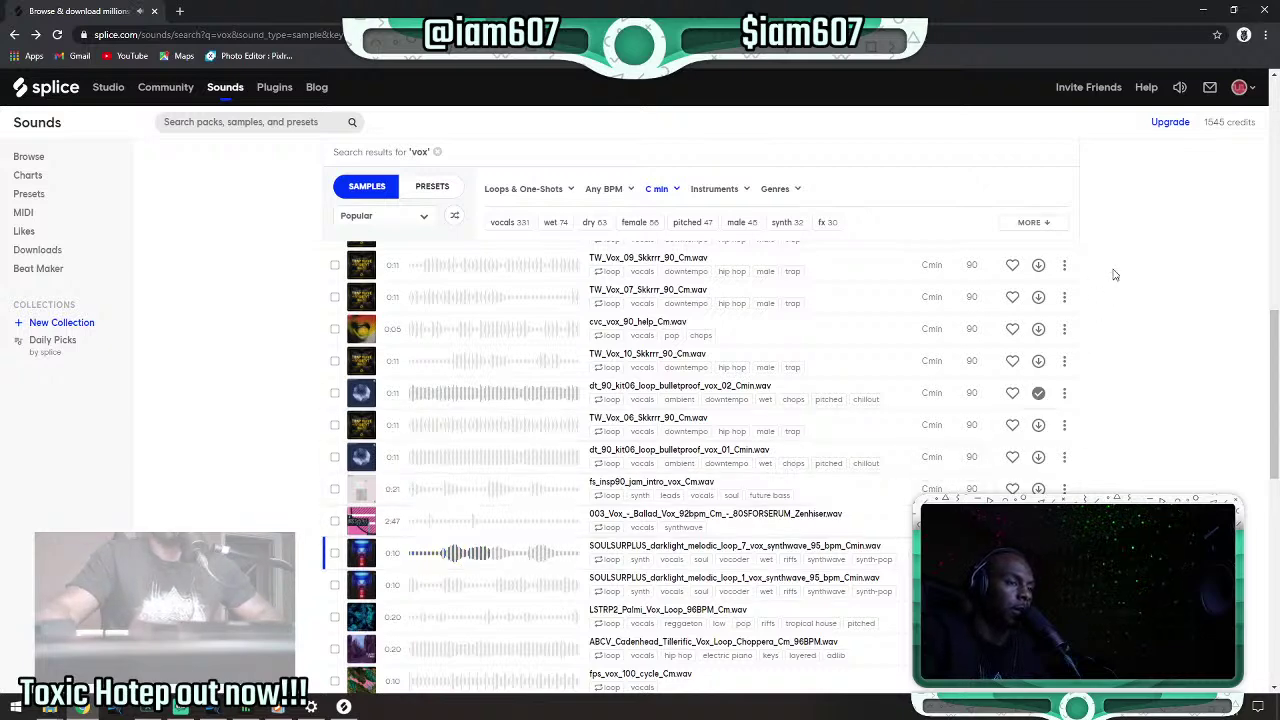
Minimize the browser, open the Splice desktop app and place its recently added SOULSURPLUS loop on a new Studio One audio track at bar 5.
click(1203, 10)
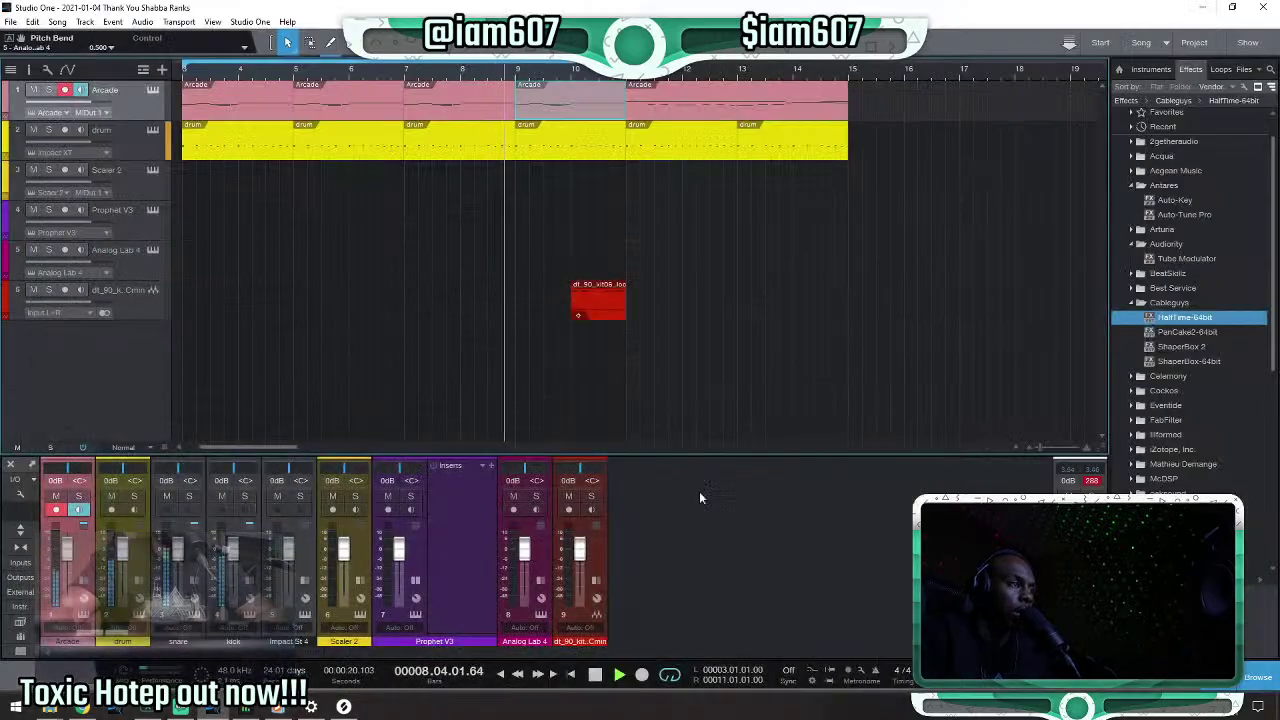
click(343, 706)
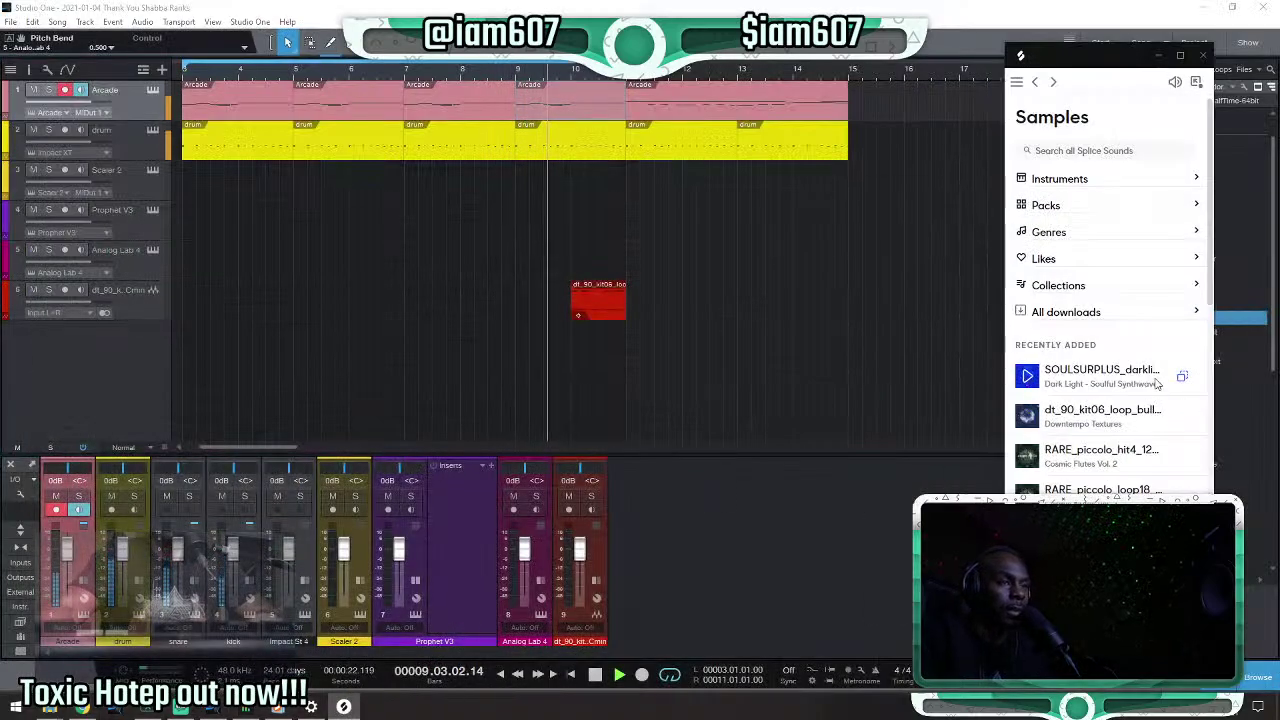
drag(735, 392, 317, 373)
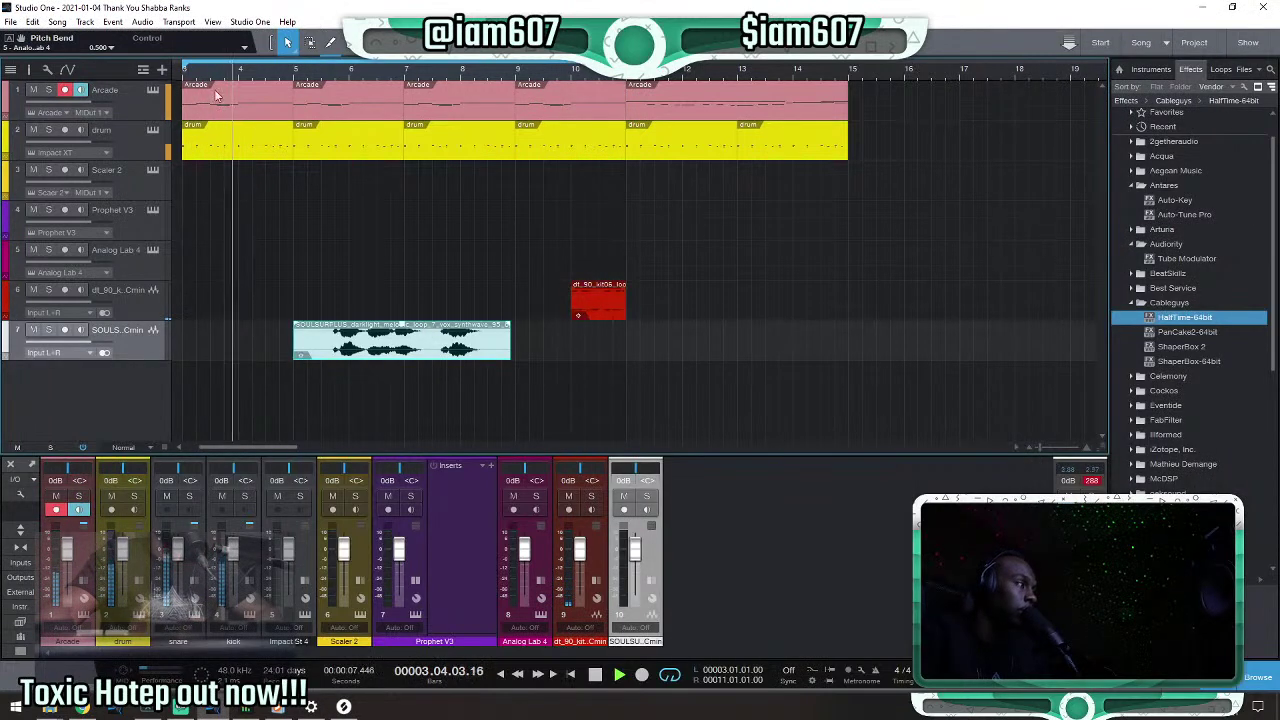
Stop playback, move the SOULSURPLUS vox clip's start to bar 3 and extend its end to bar 7.
scroll(187, 76, up, 1)
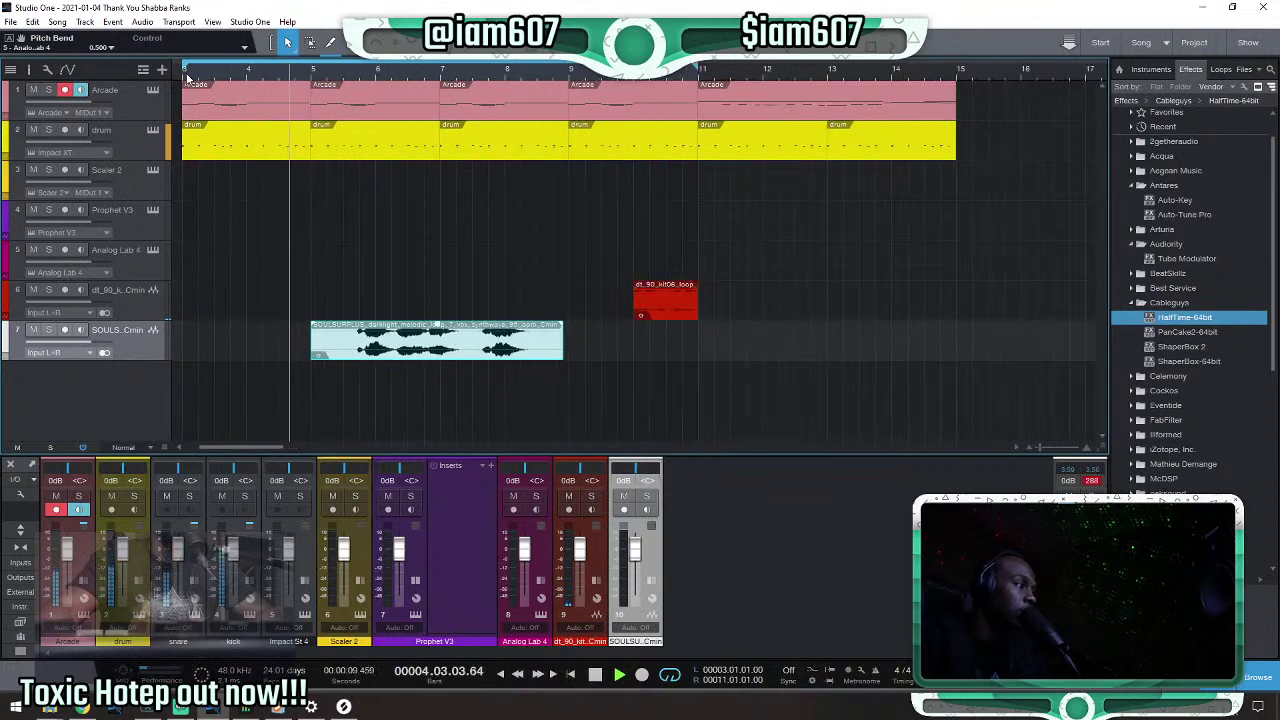
key(space)
drag(405, 360, 265, 347)
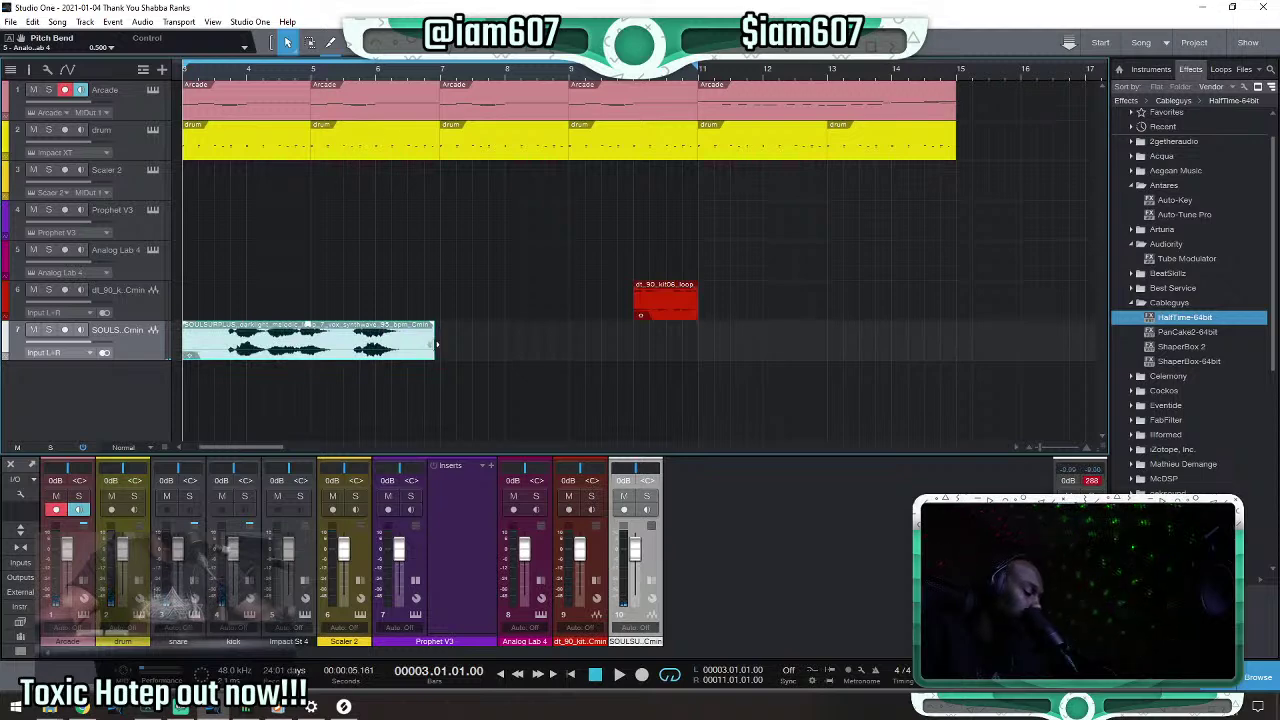
drag(437, 345, 441, 346)
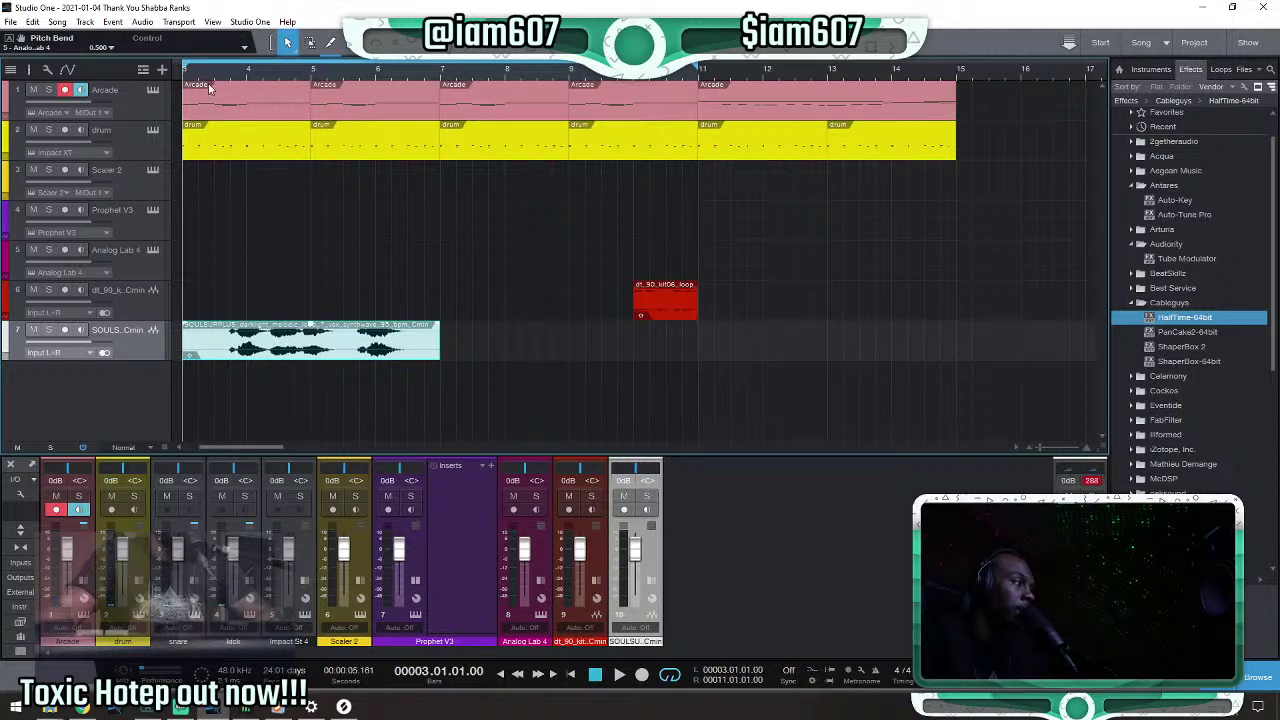
Lower the SOULSURPLUS vox clip's volume, play the song to hear it in the beat and stop playback.
scroll(236, 75, up, 2)
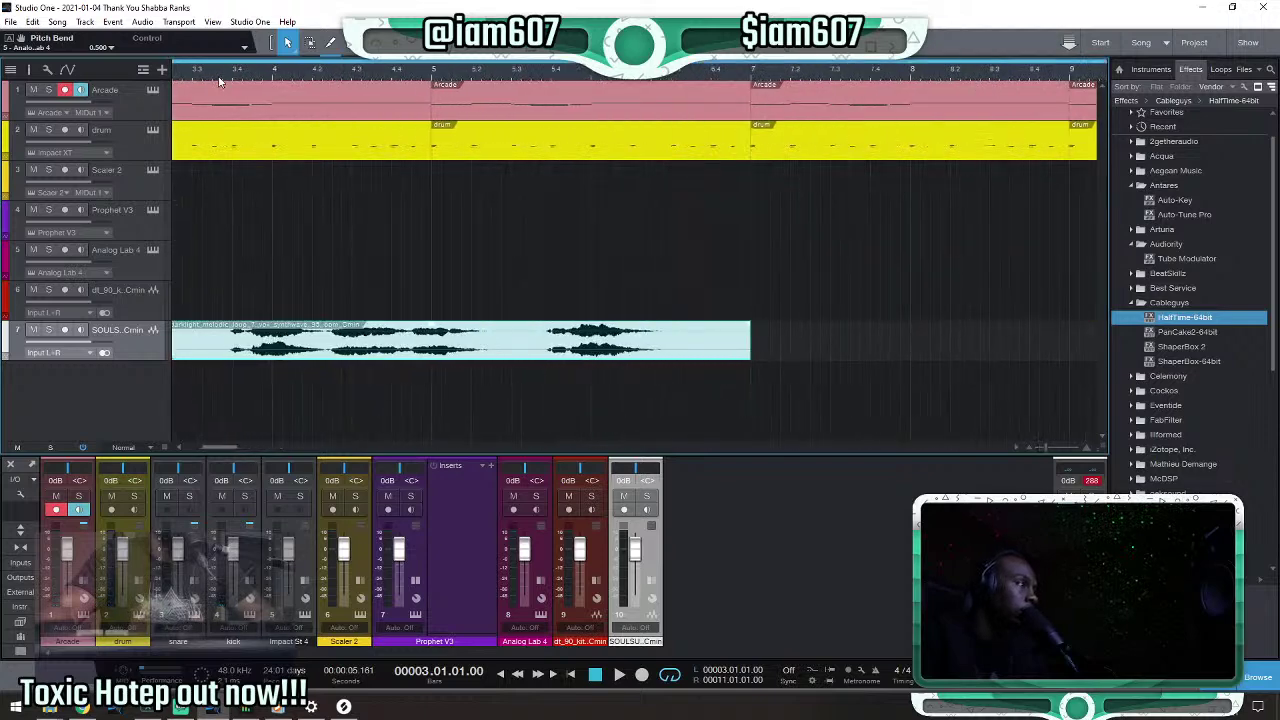
drag(431, 324, 431, 334)
key(space)
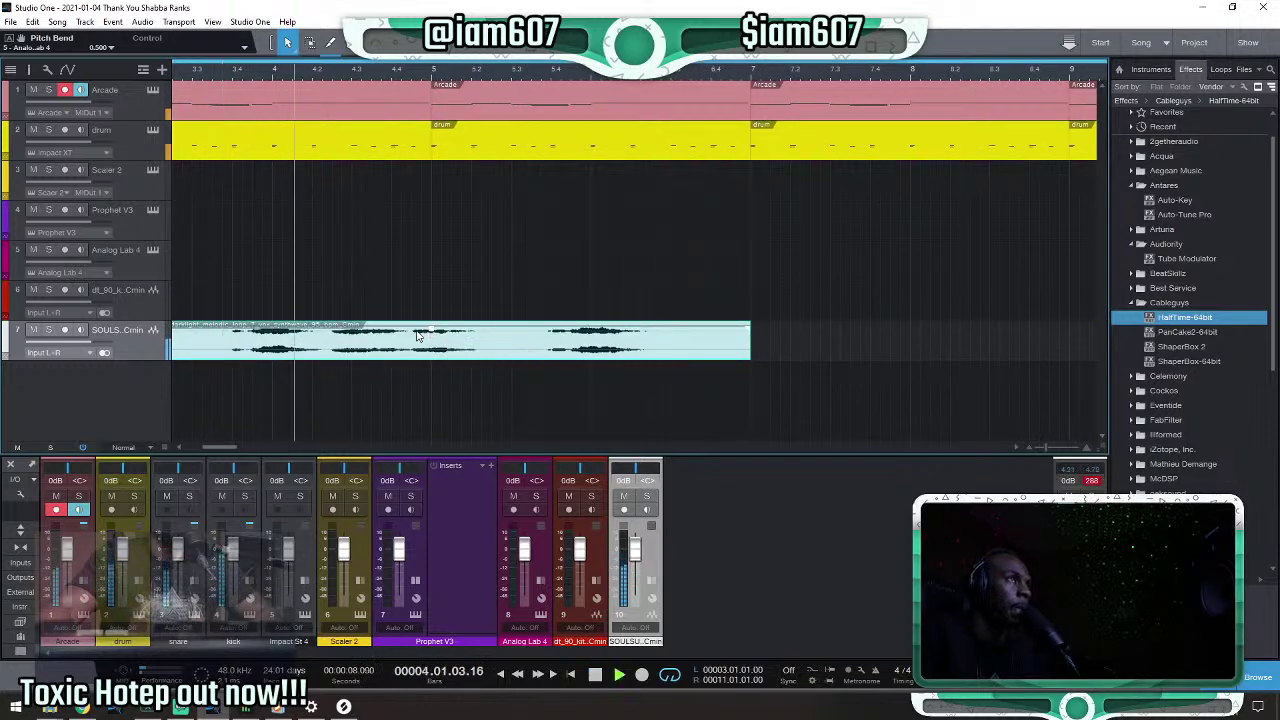
key(space)
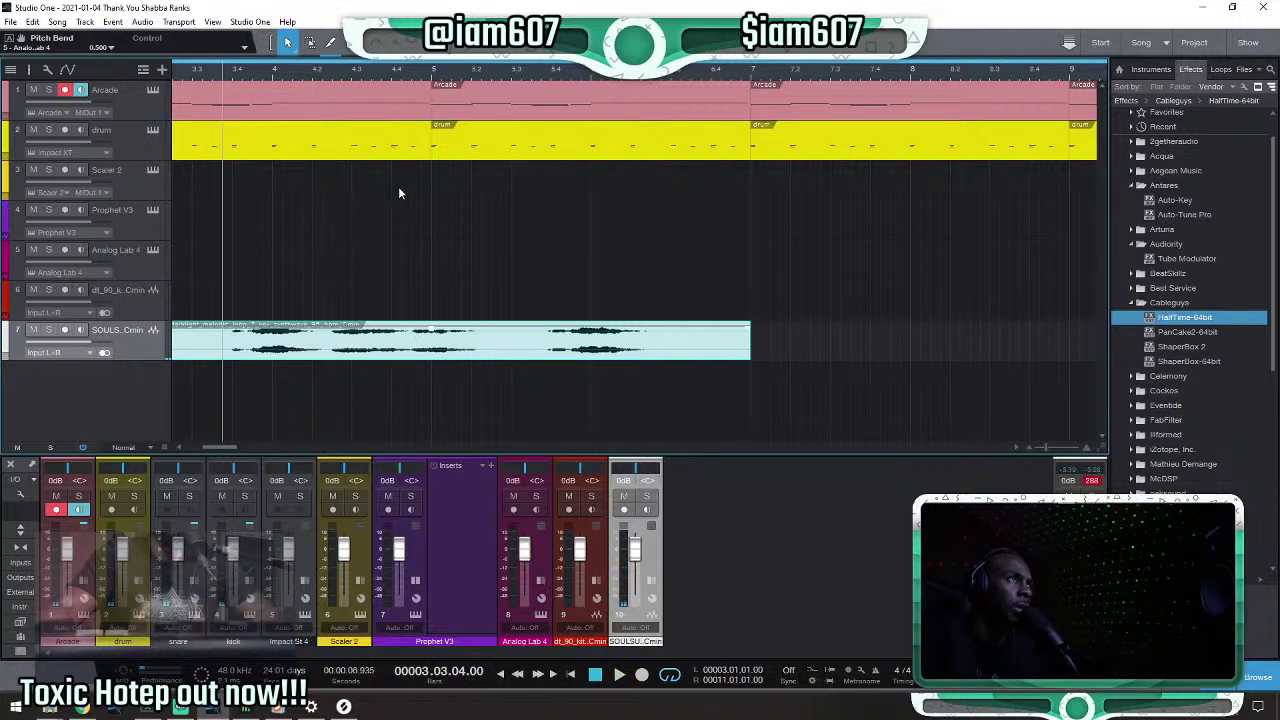
Trim the SOULSURPLUS vox clip's start to the middle of bar 3 beat 3 and play the song to check it.
scroll(497, 72, down, 1)
scroll(497, 72, down, 1)
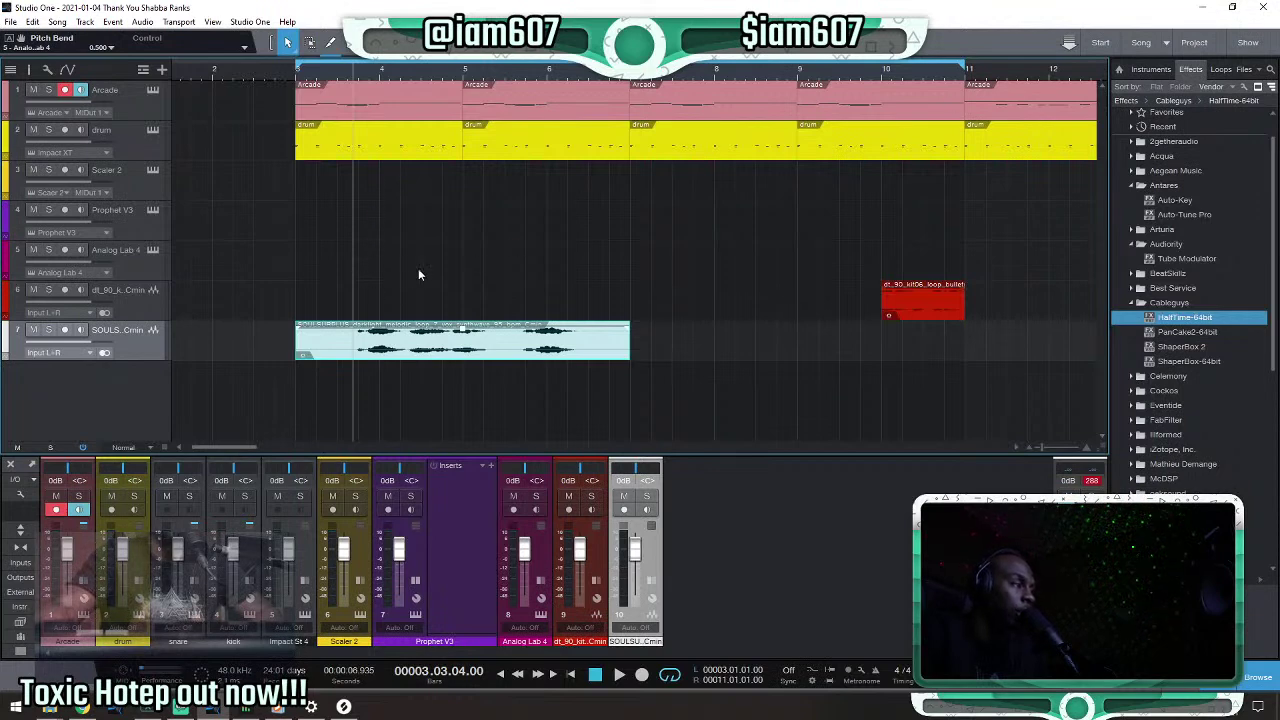
drag(298, 340, 348, 340)
key(space)
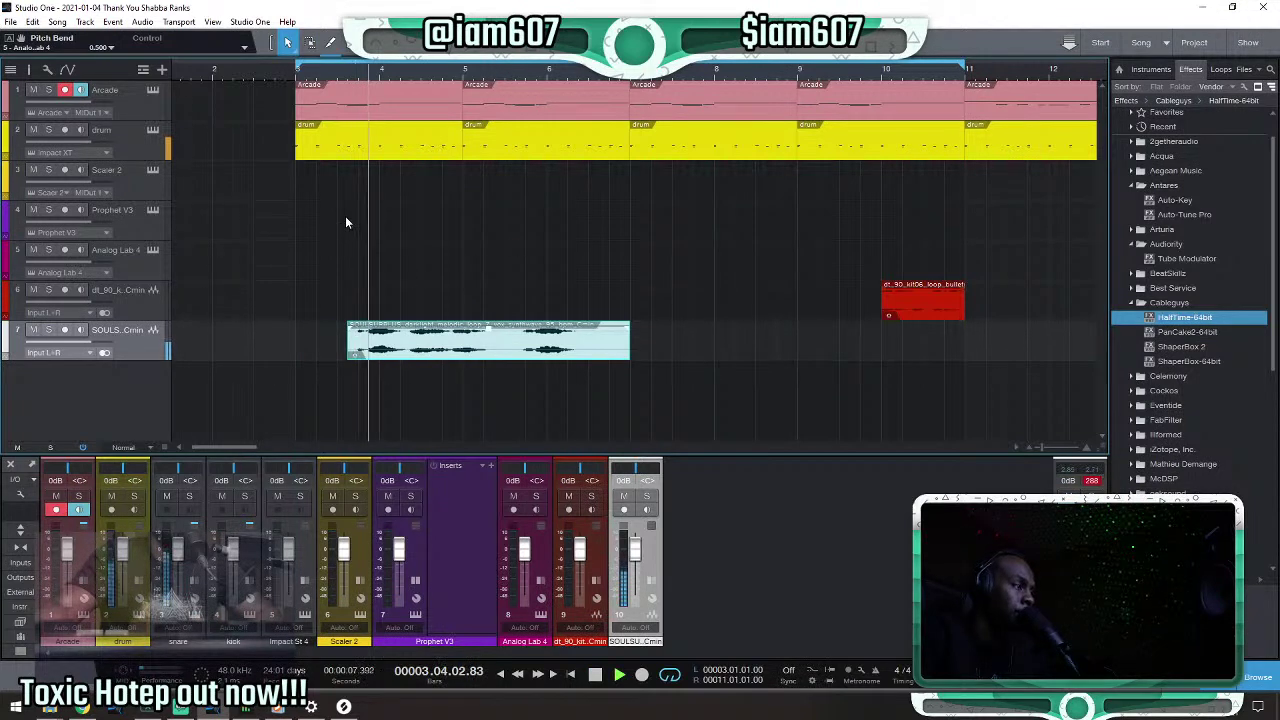
scroll(416, 354, up, 3)
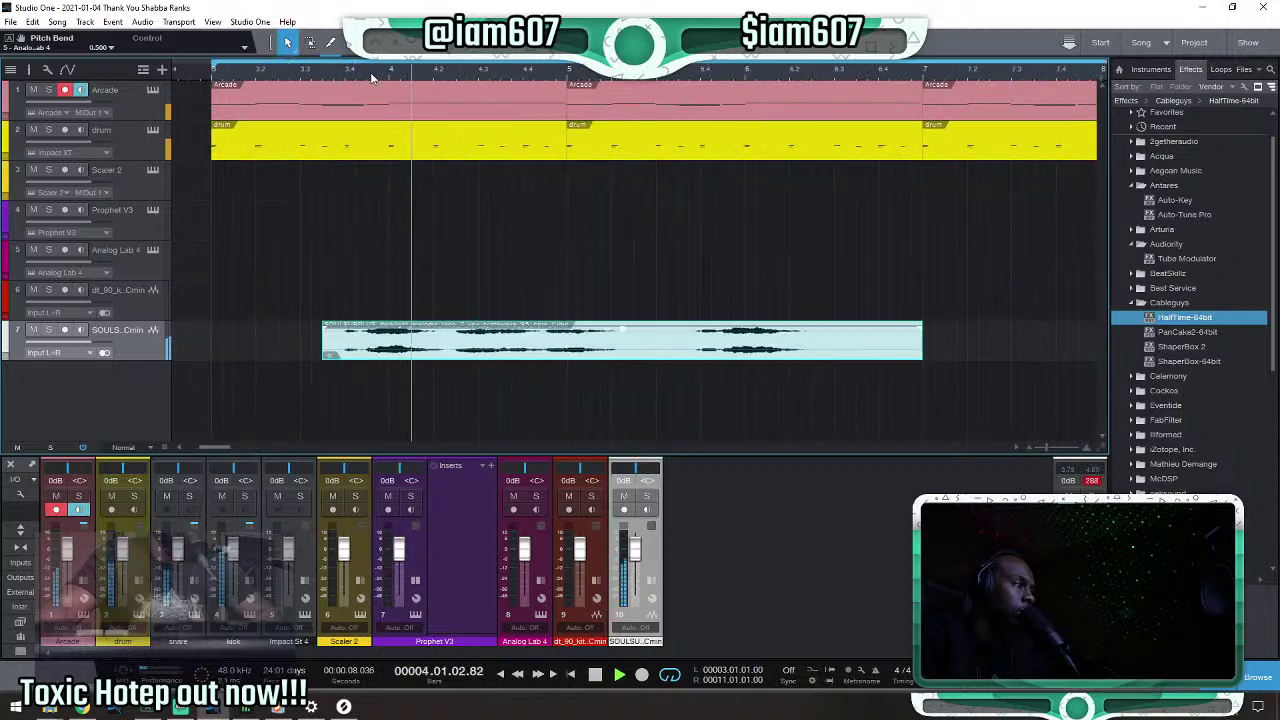
key(space)
Trim a little more off the SOULSURPLUS clip's start, shift the clip slightly earlier and listen to it against the drums.
drag(312, 340, 381, 348)
key(space)
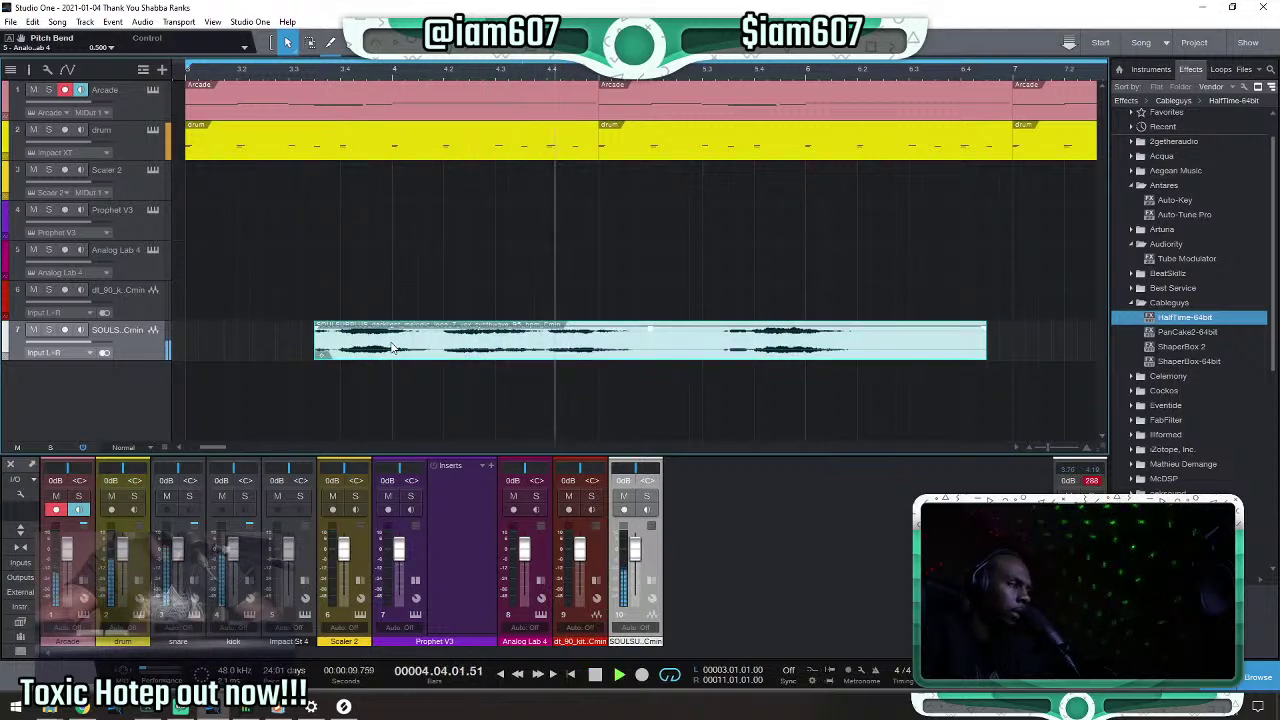
key(space)
key(space)
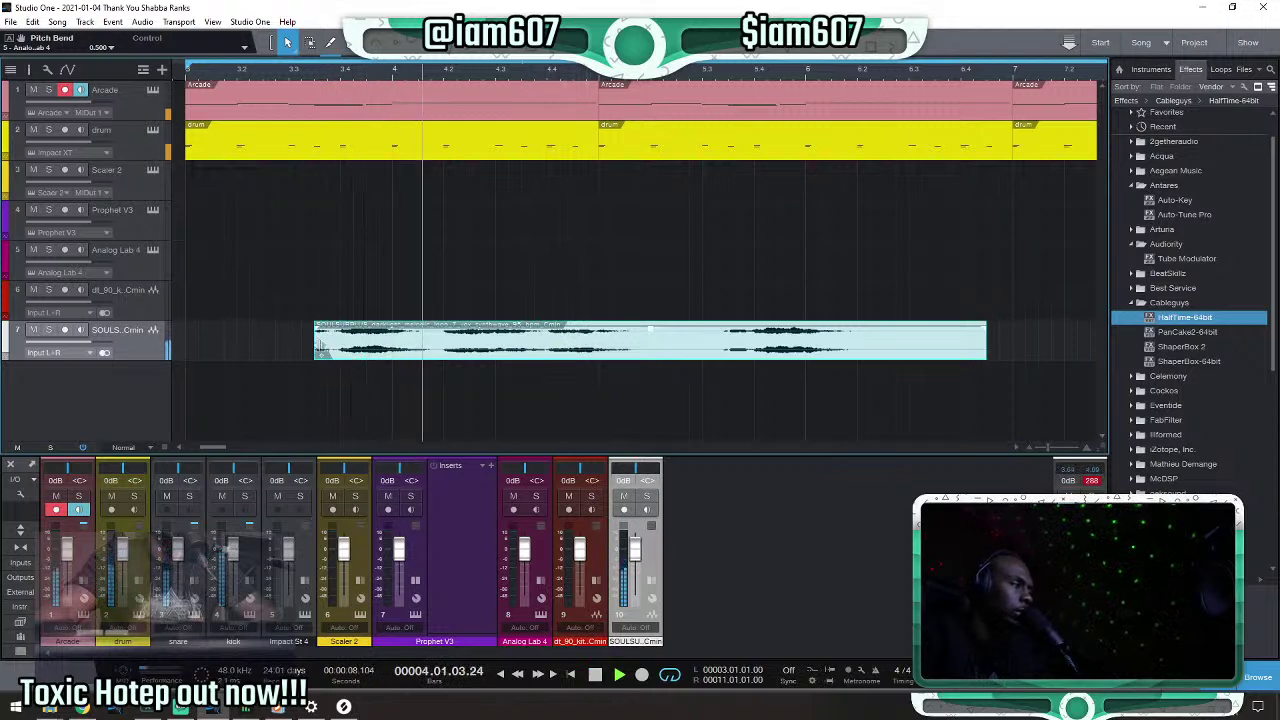
Shorten the SOULSURPLUS vox clip so it starts at bar 4 beat 2 and ends at bar 5 beat 2.
drag(308, 345, 447, 371)
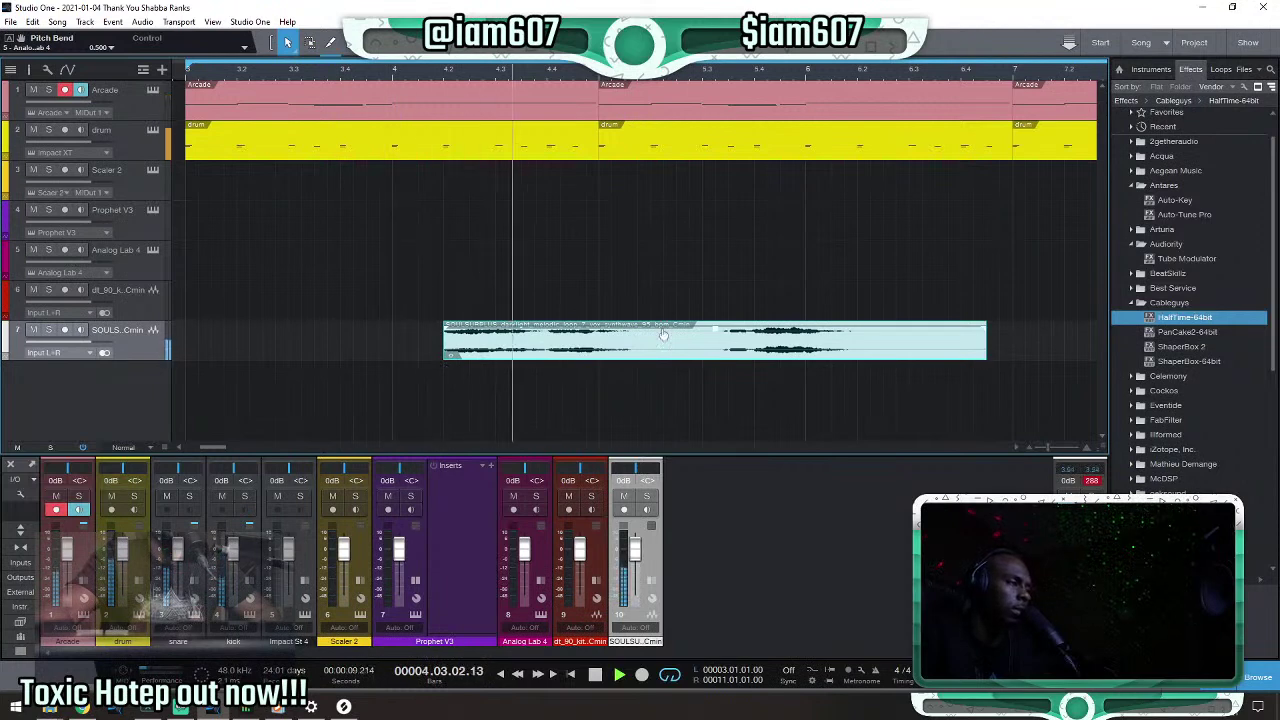
key(w)
key(w)
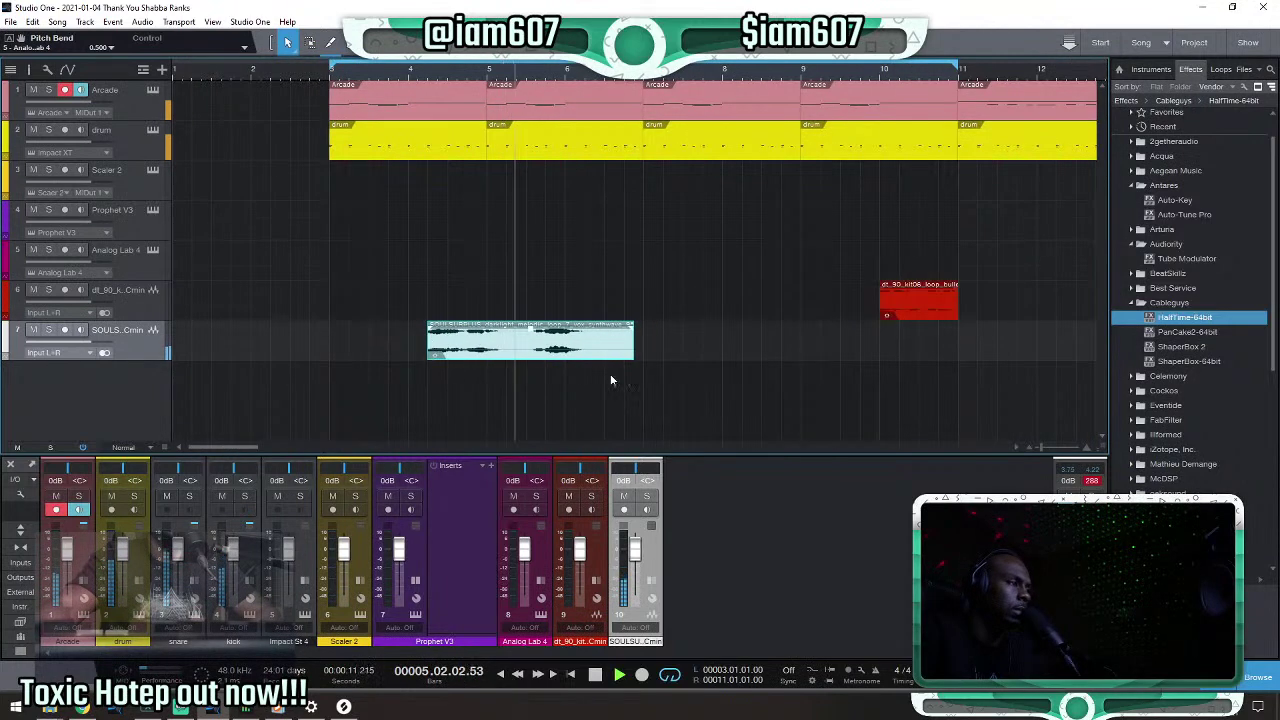
drag(640, 346, 506, 346)
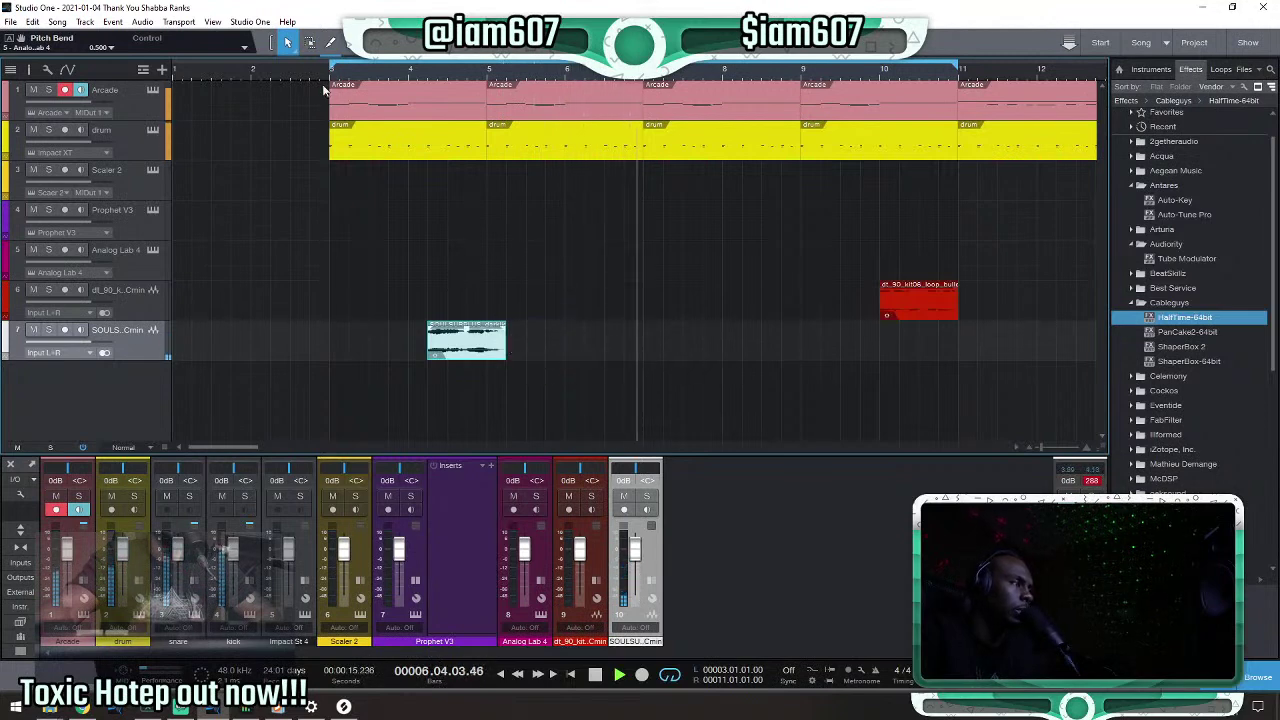
Play the song from around bar 3, trim the SOULSURPLUS clip's end back to bar 5 and listen to it again.
click(326, 71)
click(326, 71)
key(w)
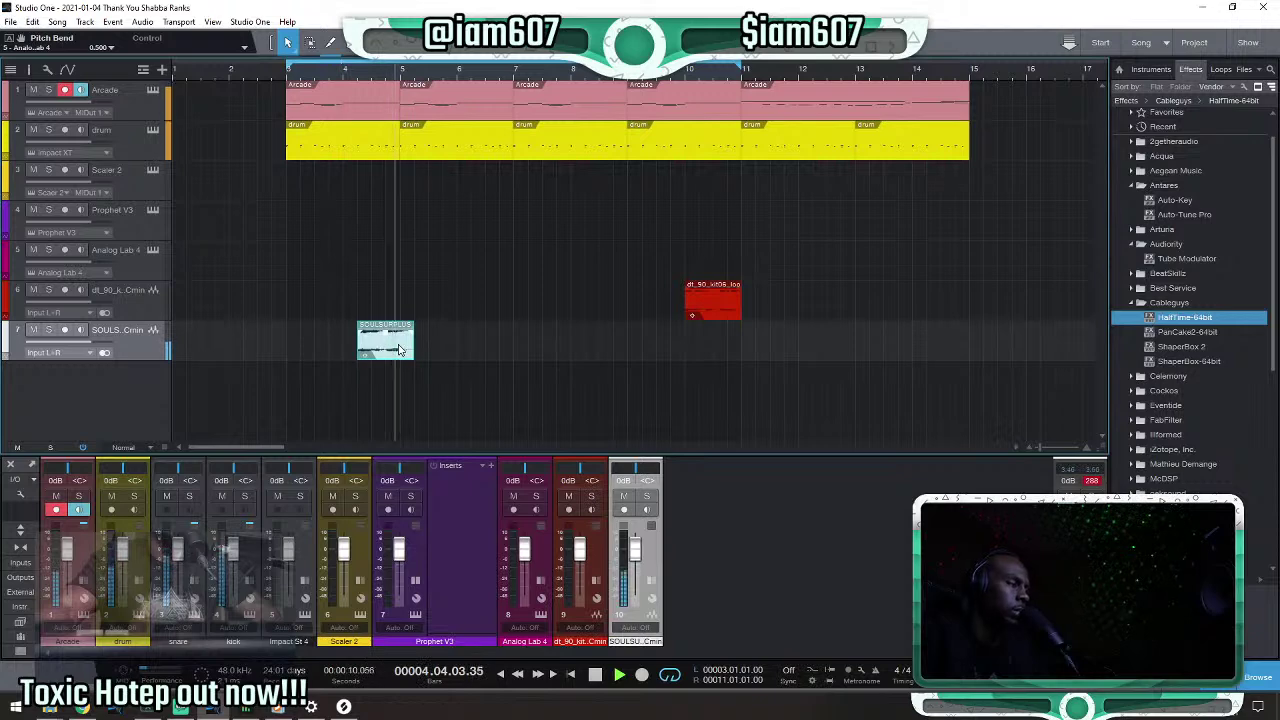
mouse_move(403, 348)
mouse_down()
mouse_move(418, 348)
mouse_move(400, 348)
mouse_up()
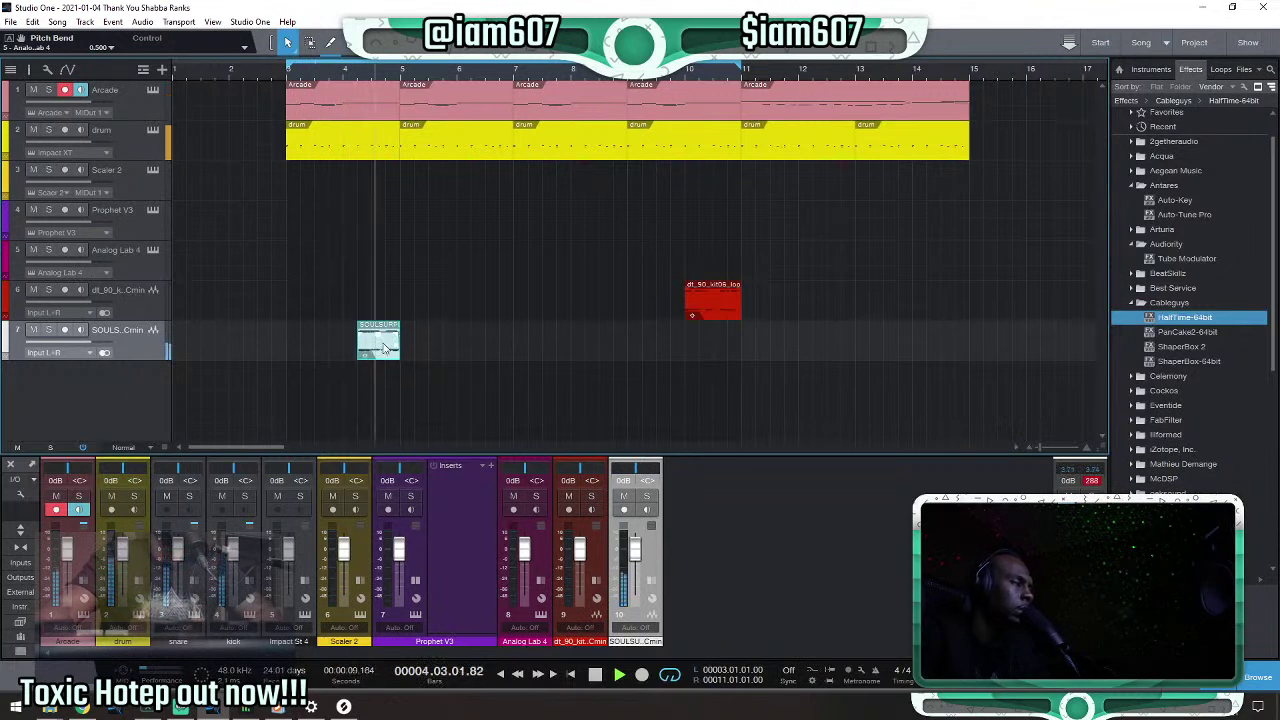
key(space)
key(space)
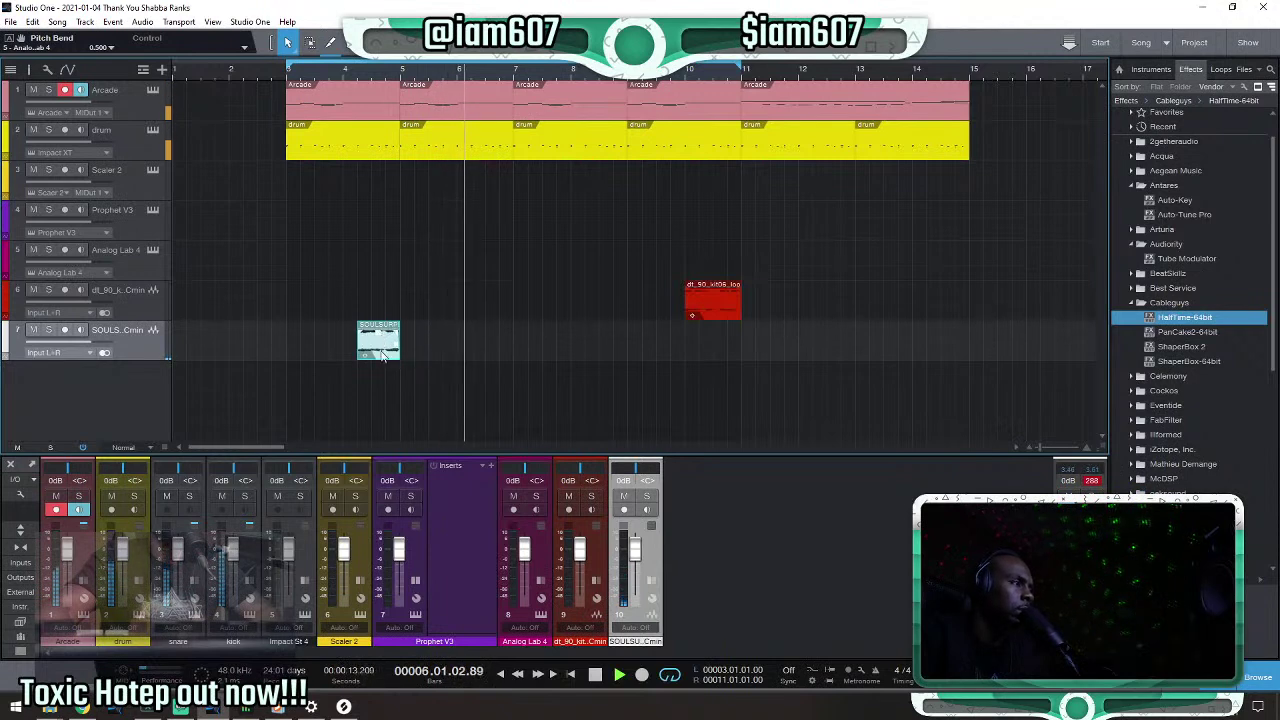
Move the shortened SOULSURPLUS clip to bar 6, play it, and shift it to bar 6 beat 2 so it ends at bar 7.
key(space)
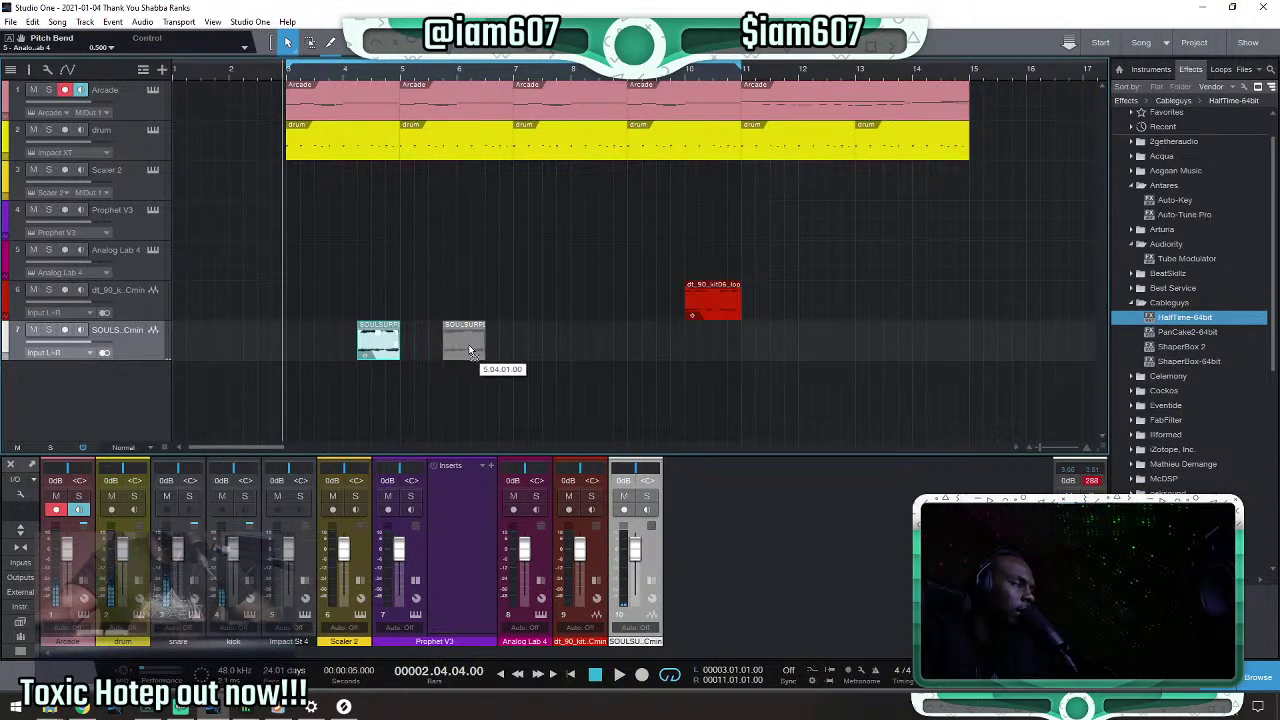
drag(465, 344, 479, 342)
key(space)
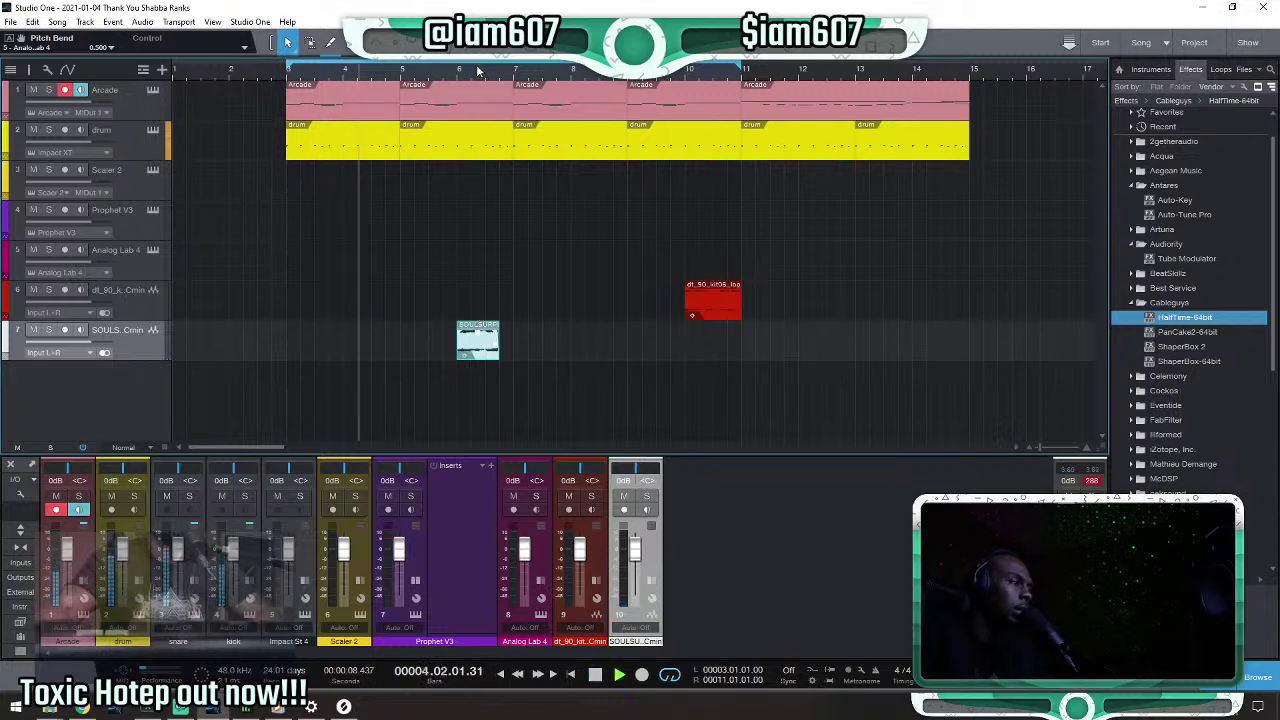
scroll(478, 70, up, 2)
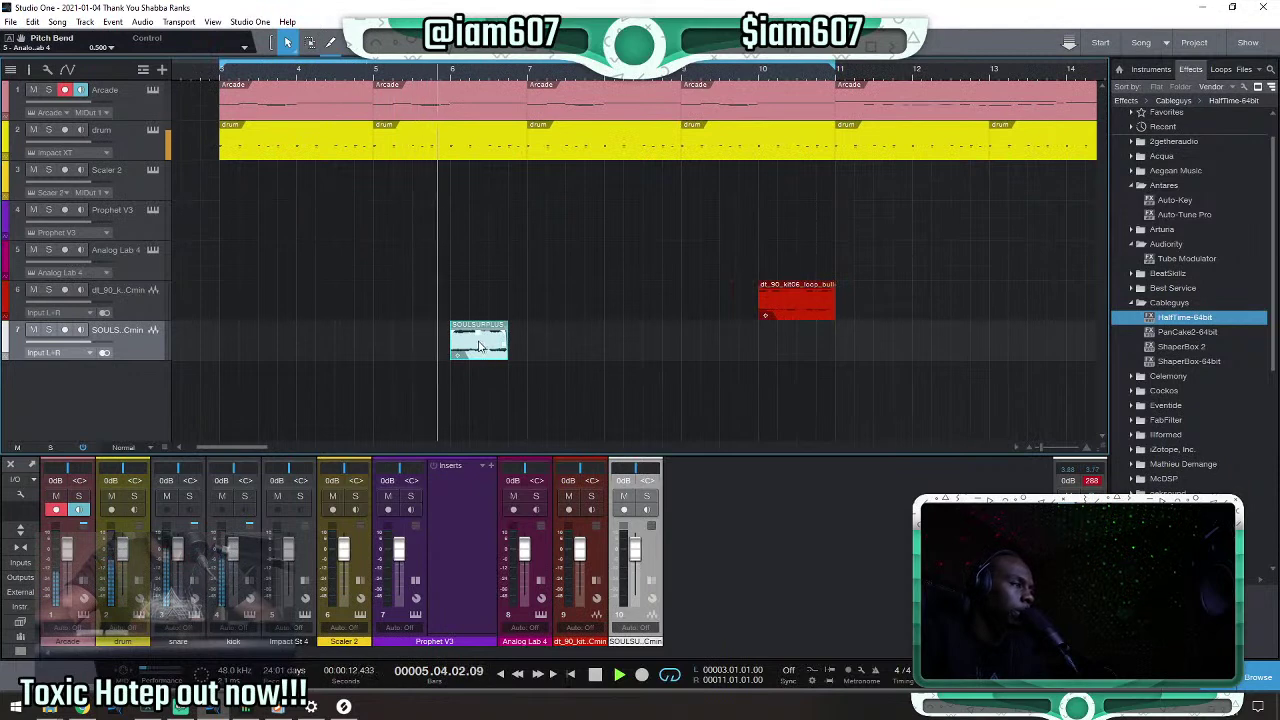
drag(478, 346, 504, 342)
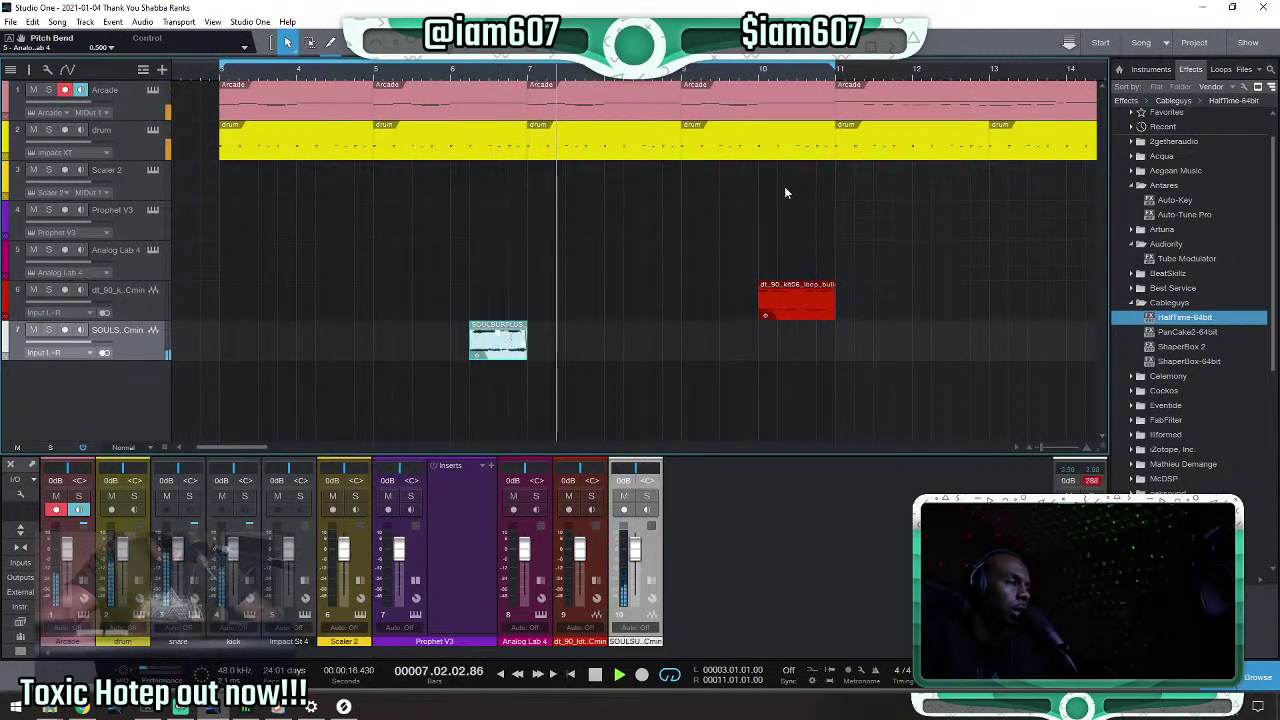
Copy the SOULSURPLUS clip to bar 10 beat 2 beneath the red bulletproof clip and play from bar 6 beat 2.
drag(503, 352, 800, 349)
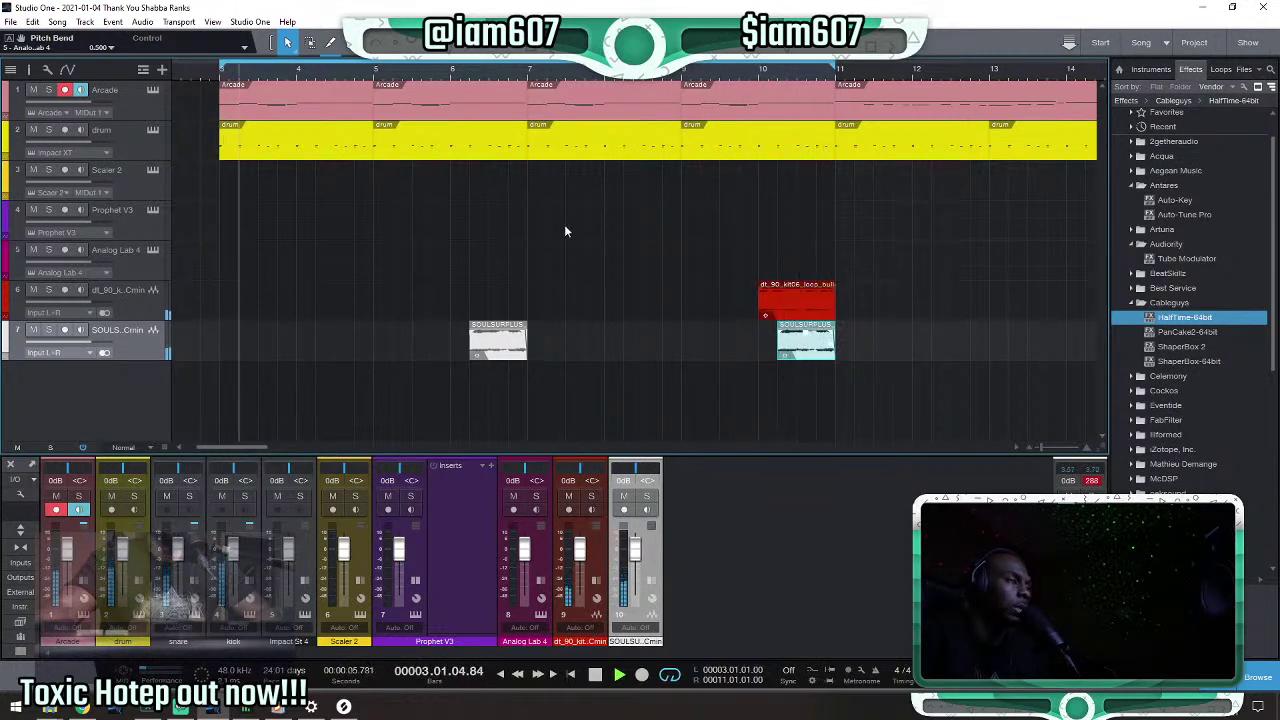
key(space)
click(464, 74)
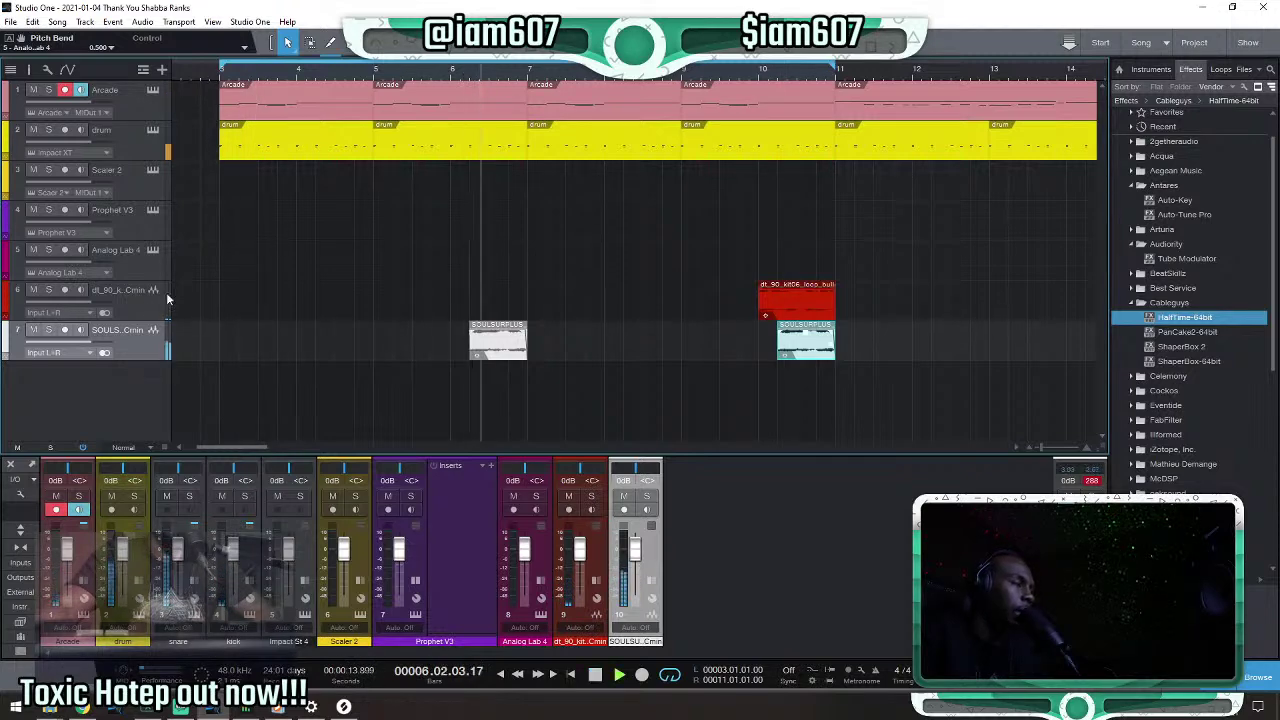
Solo the SOULSURPLUS track and insert the 2getheraudio ST3REO effect on its mixer channel.
click(52, 333)
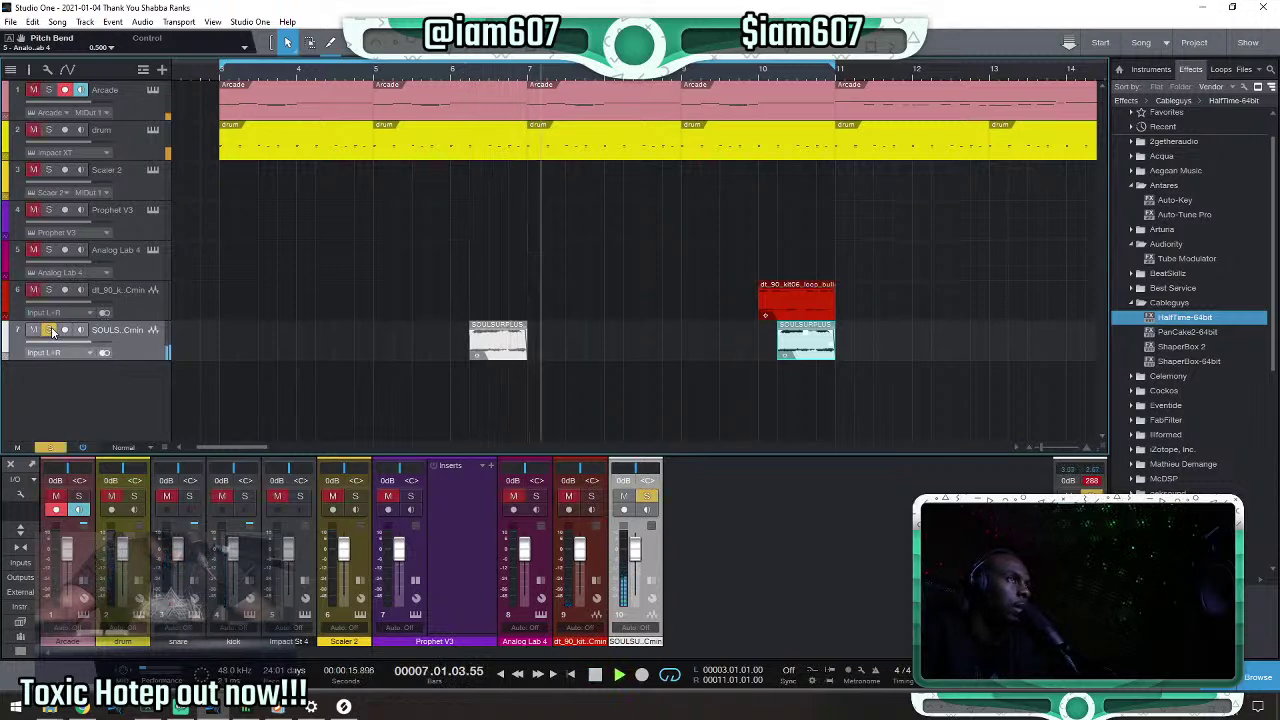
click(652, 582)
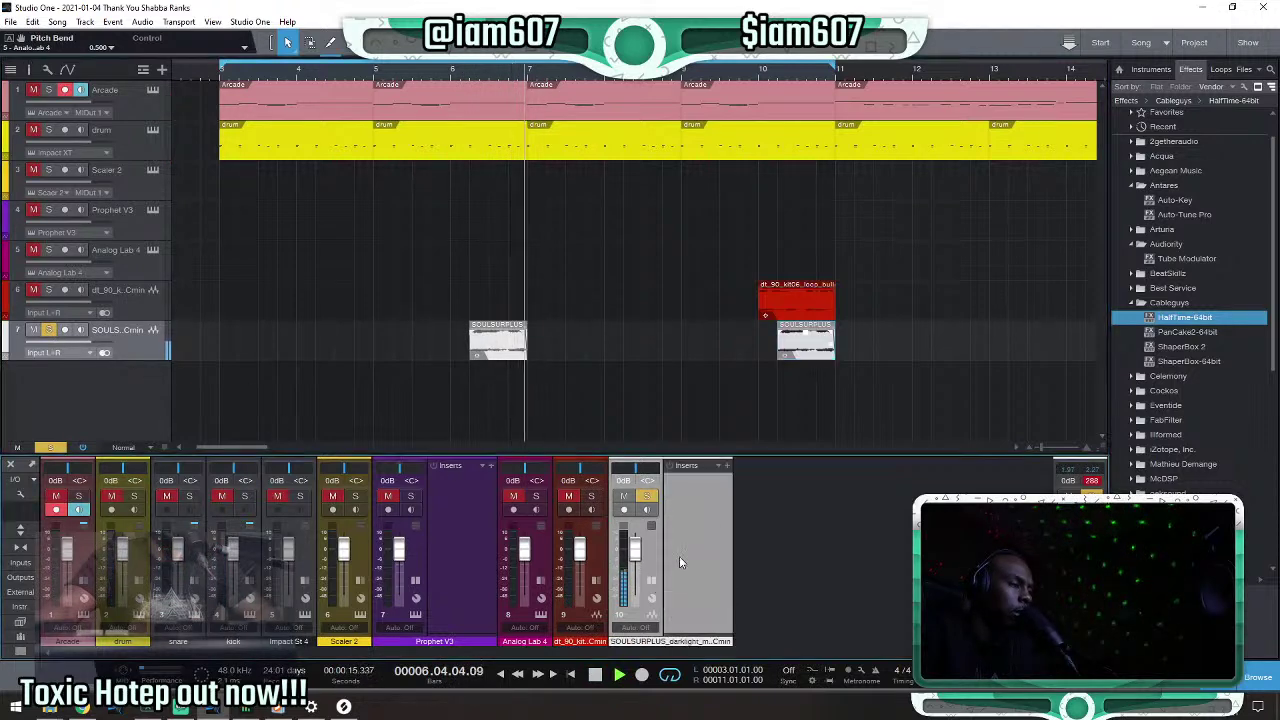
click(730, 469)
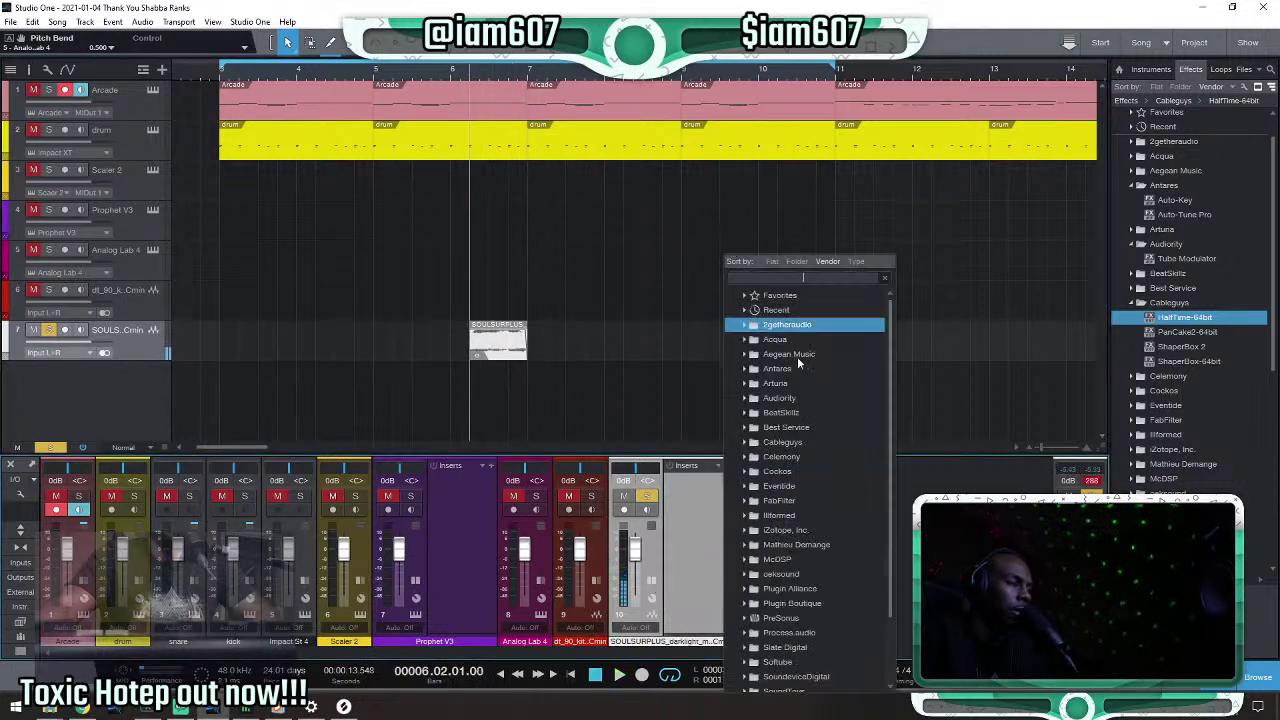
click(748, 330)
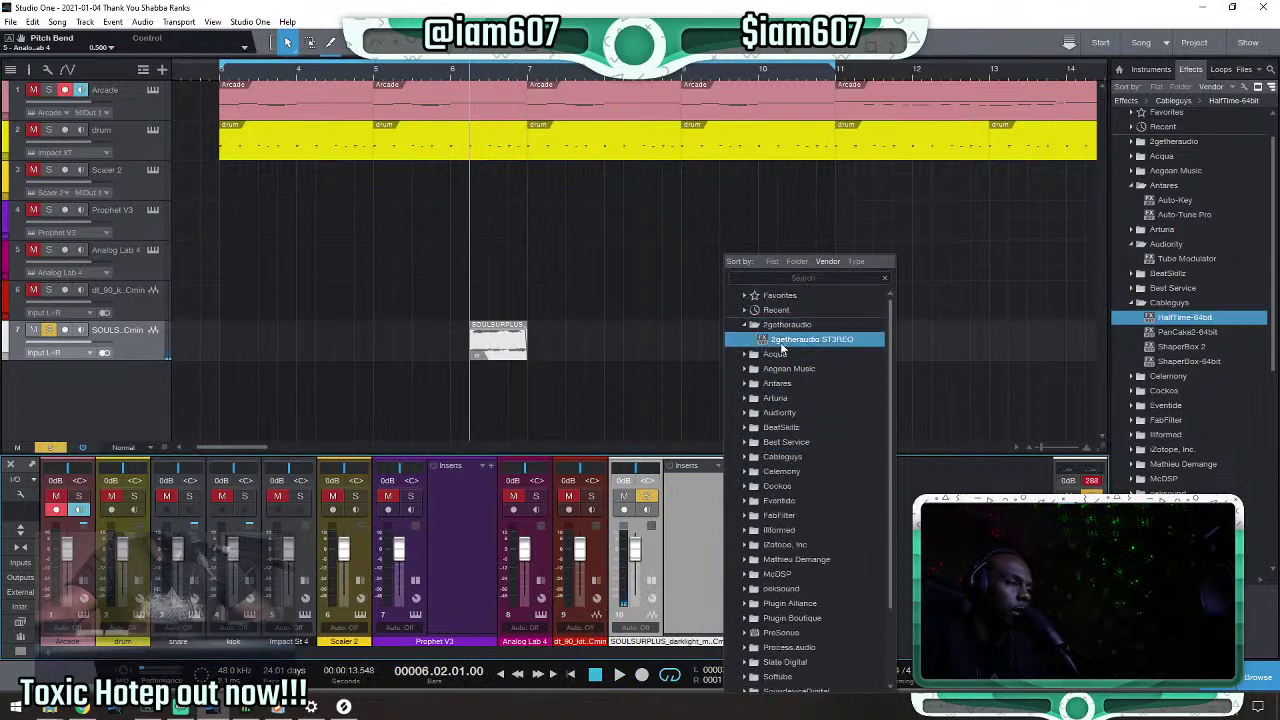
click(782, 340)
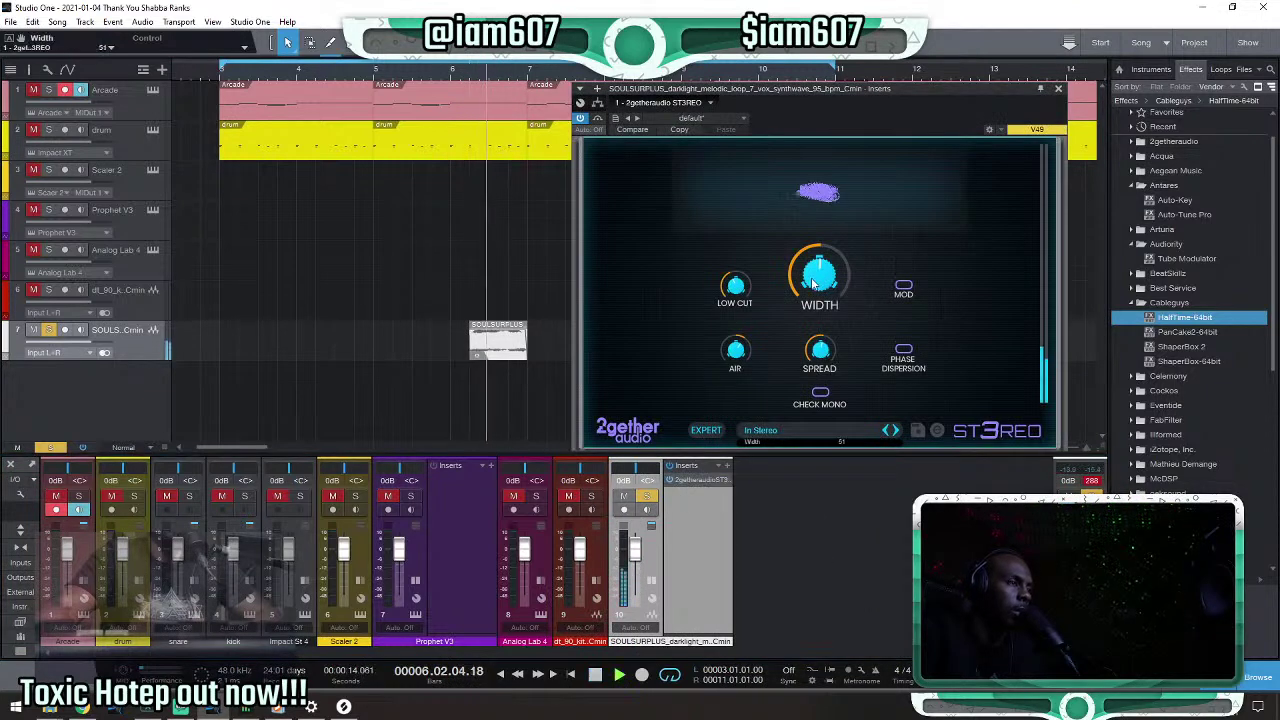
Raise the Width in ST3REO, set its Spread to 65 and close the plug-in window.
click(819, 347)
drag(819, 345, 819, 330)
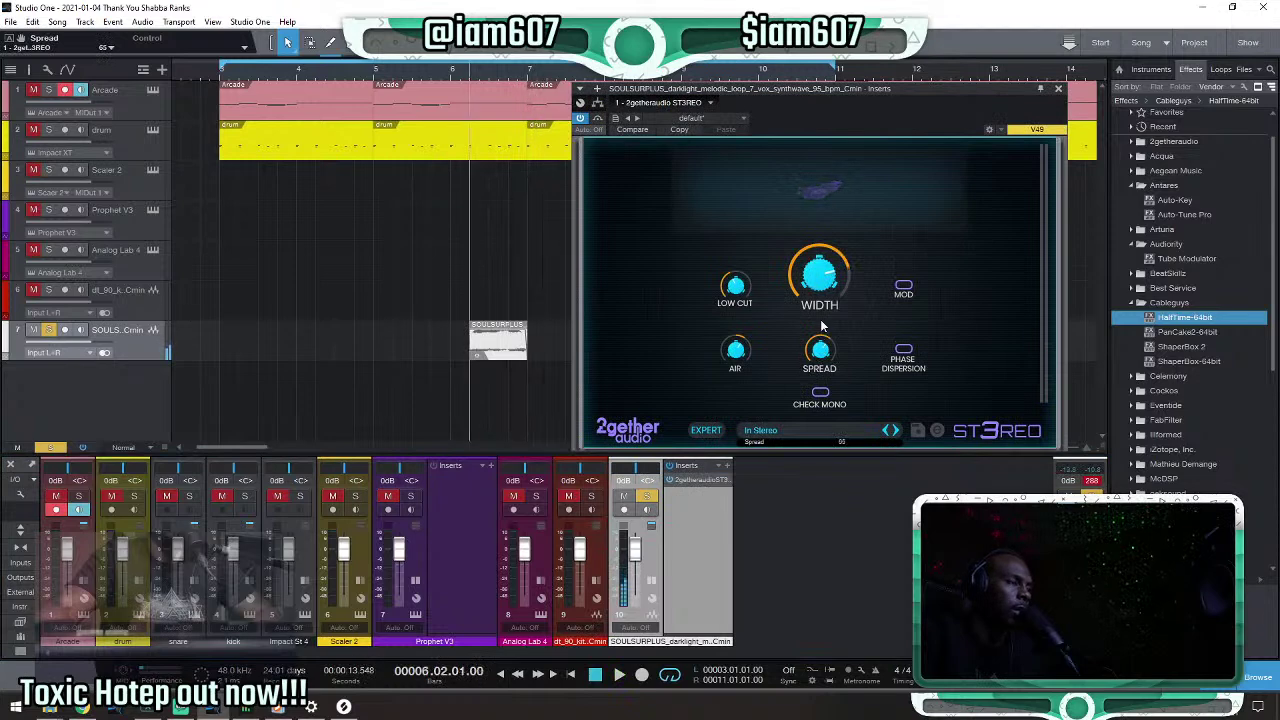
click(1059, 90)
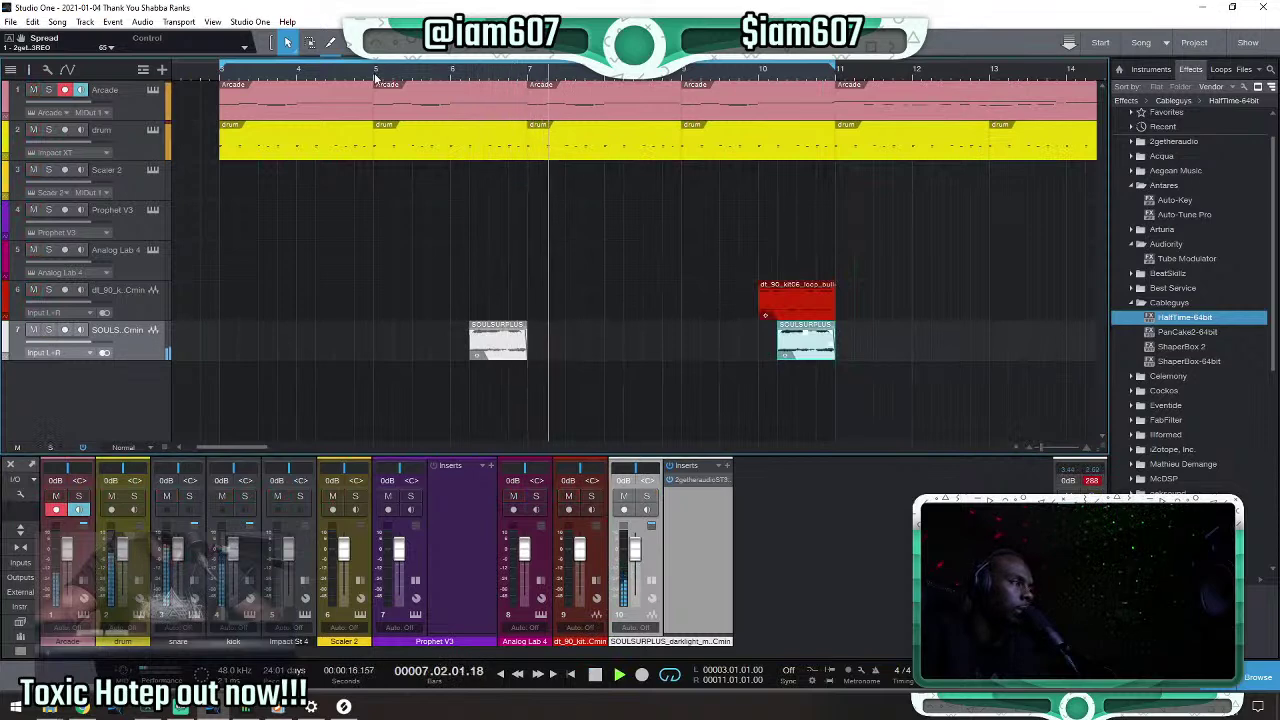
Stop playback and insert the PreSonus Chorus after ST3REO on the SOULSURPLUS channel.
click(498, 343)
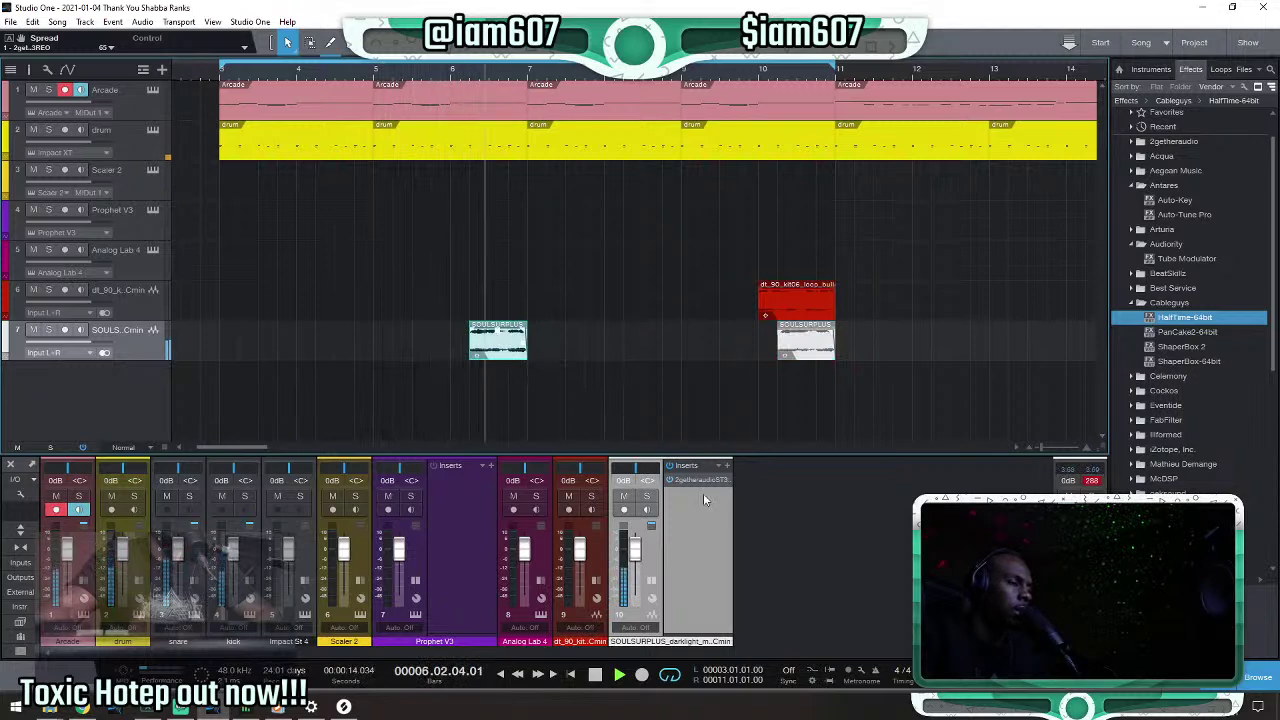
key(space)
click(727, 470)
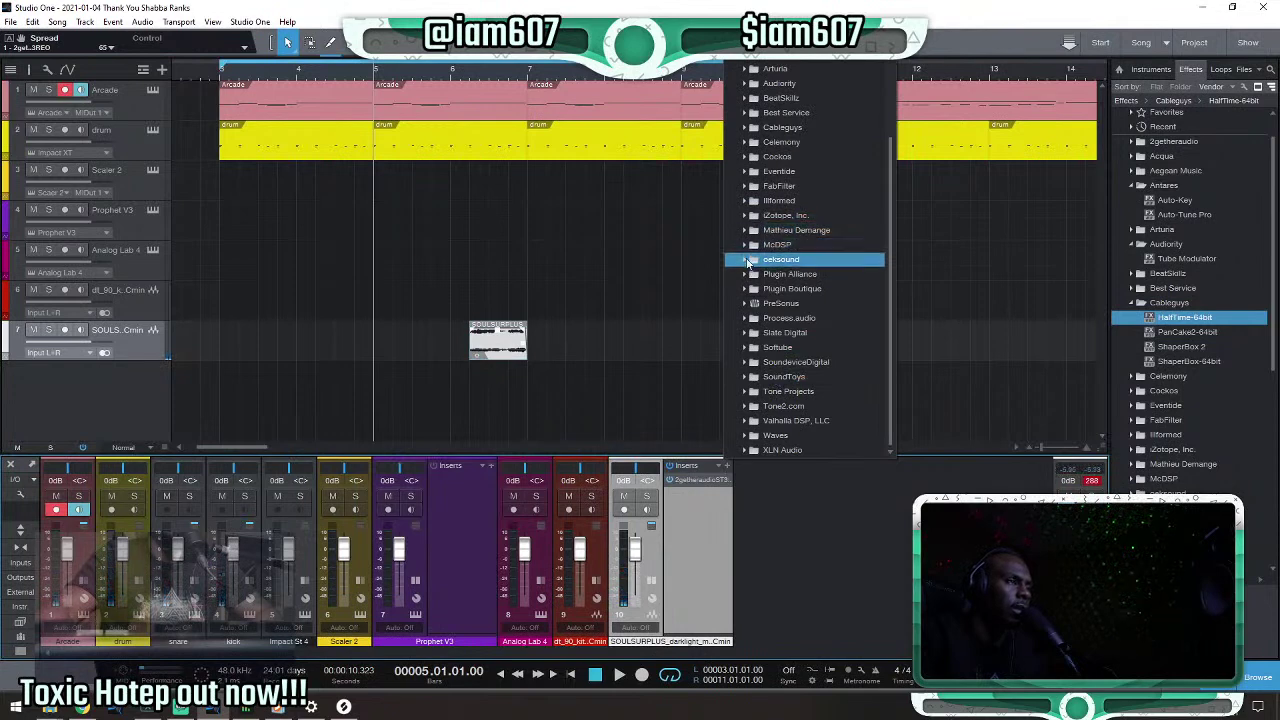
click(754, 303)
scroll(780, 333, down, 3)
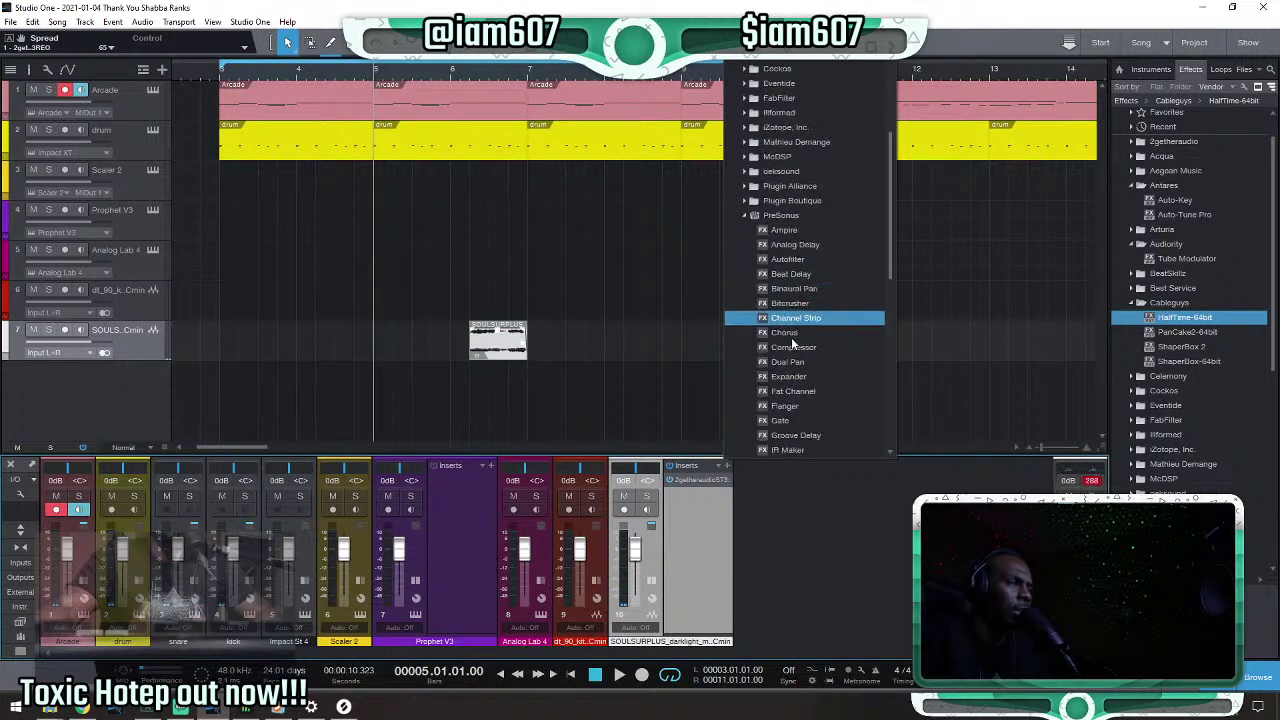
click(790, 344)
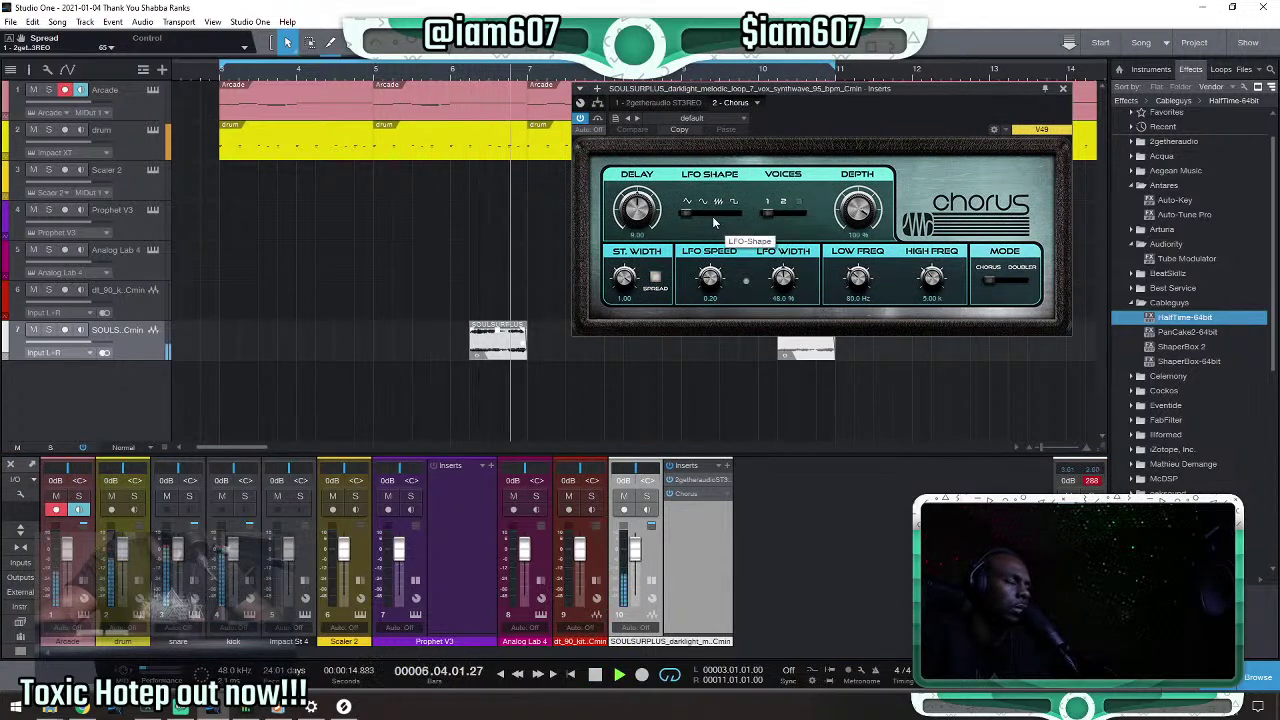
Replay the vox in the beat and compare its sound with the Chorus bypassed and enabled.
key(space)
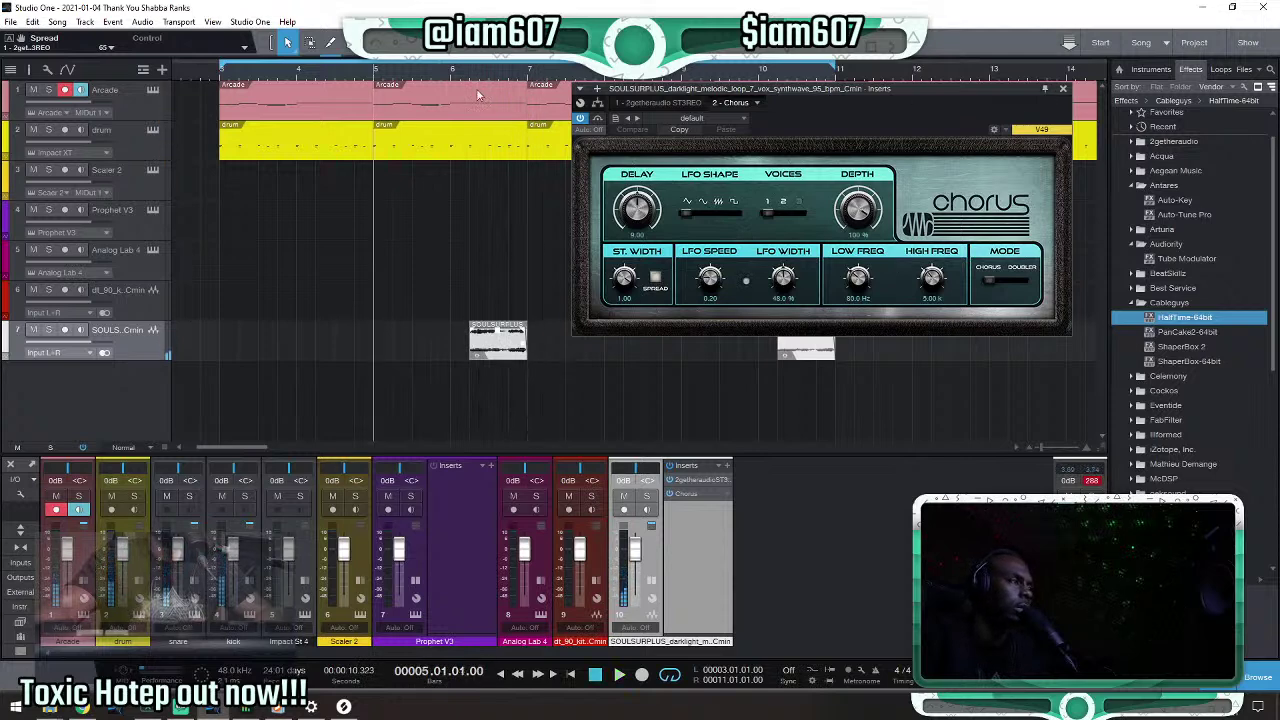
key(space)
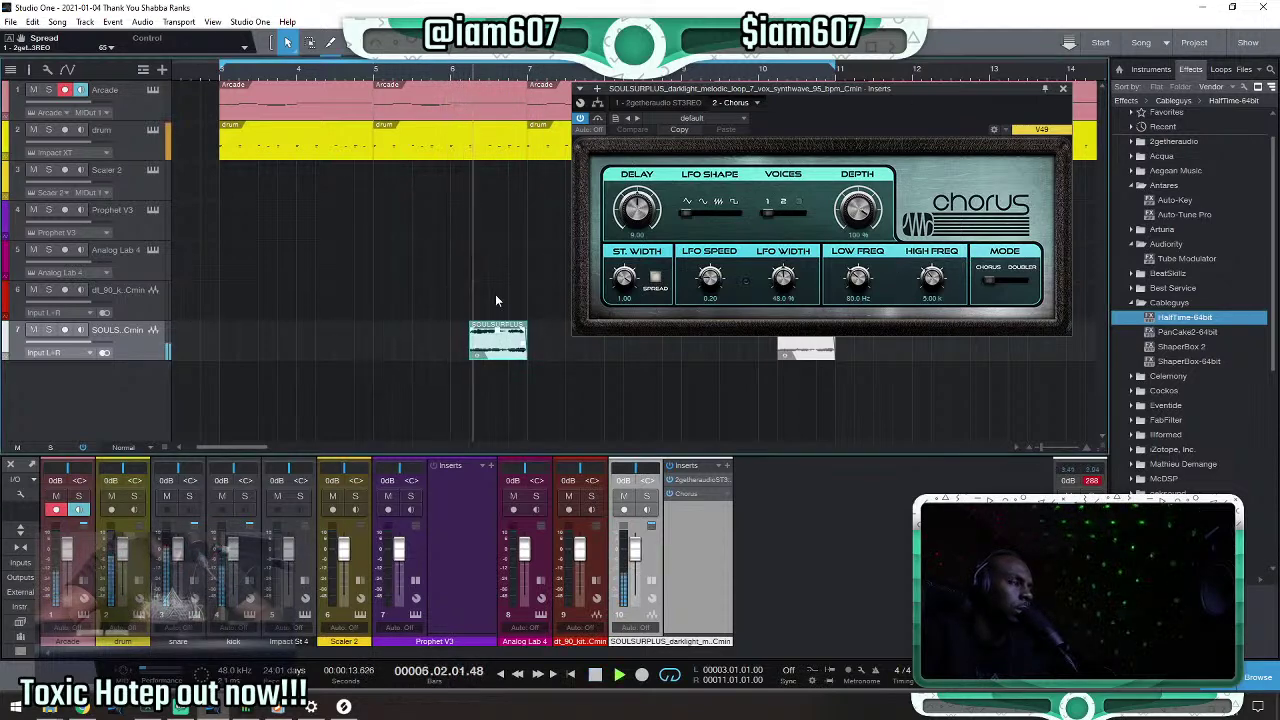
click(583, 118)
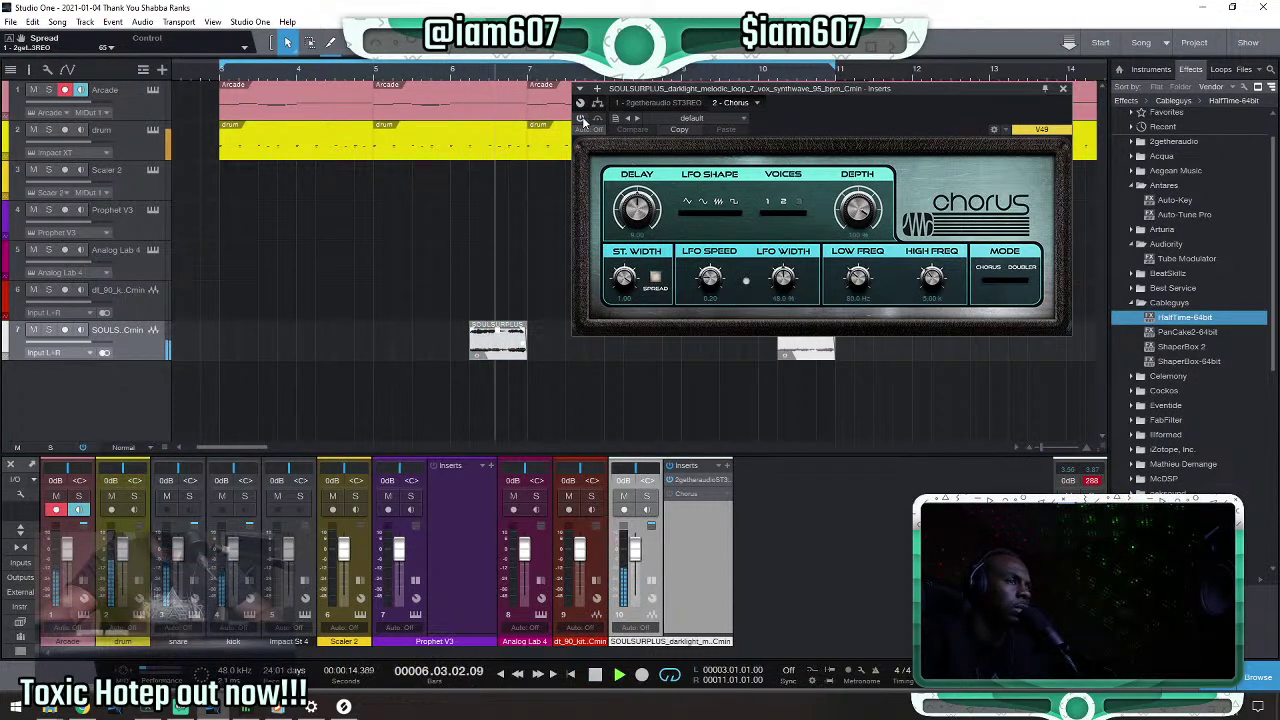
click(583, 118)
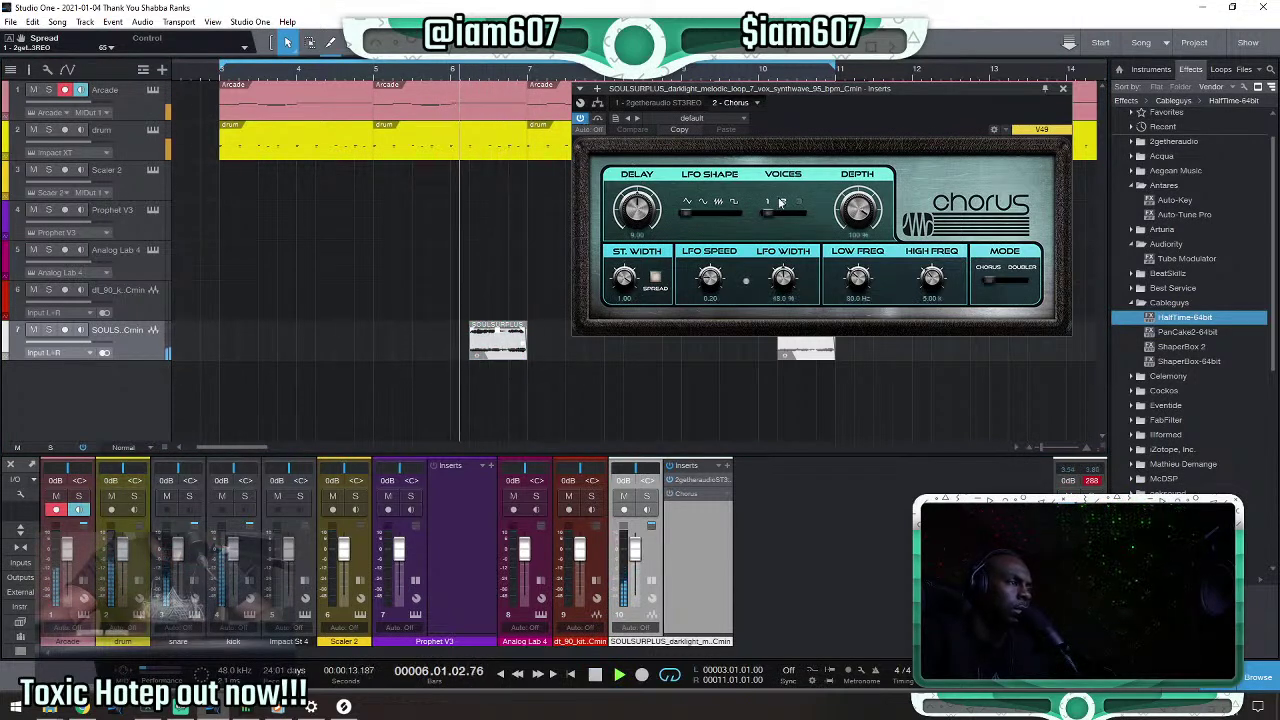
Reduce the Chorus Depth on the SOULSURPLUS vox to 89% and close the plug-in window.
click(500, 334)
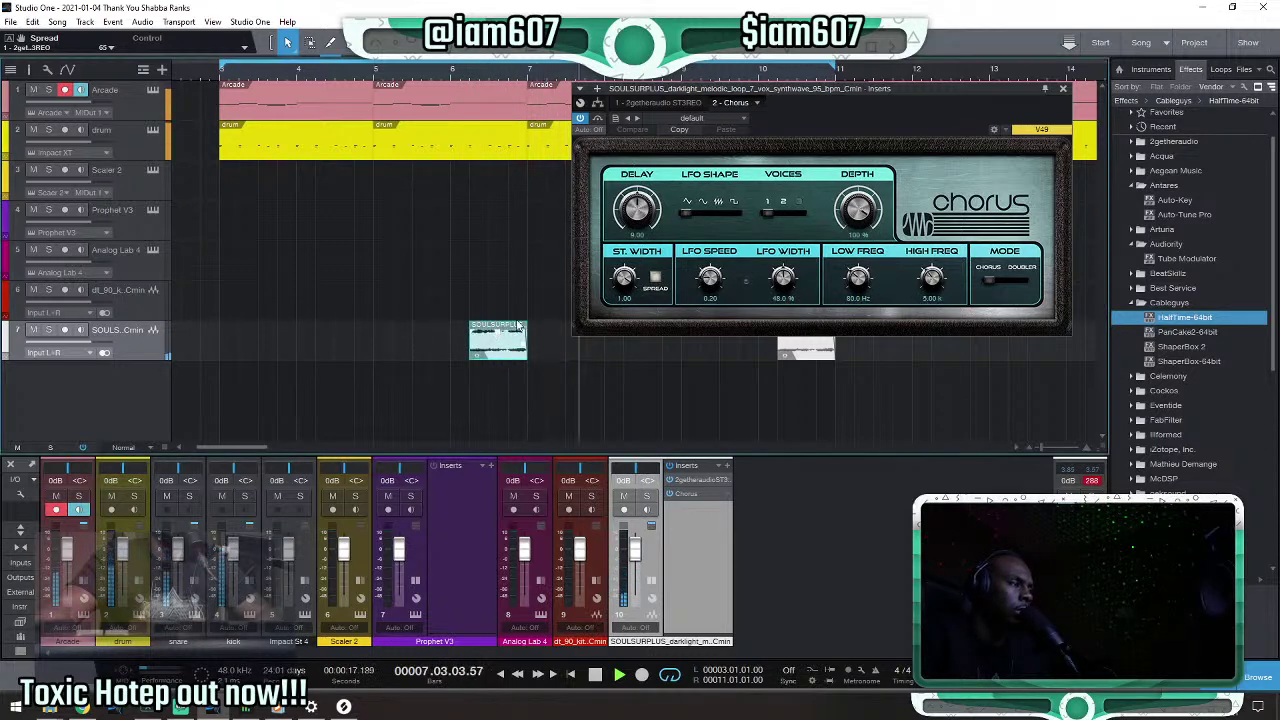
drag(855, 218, 851, 220)
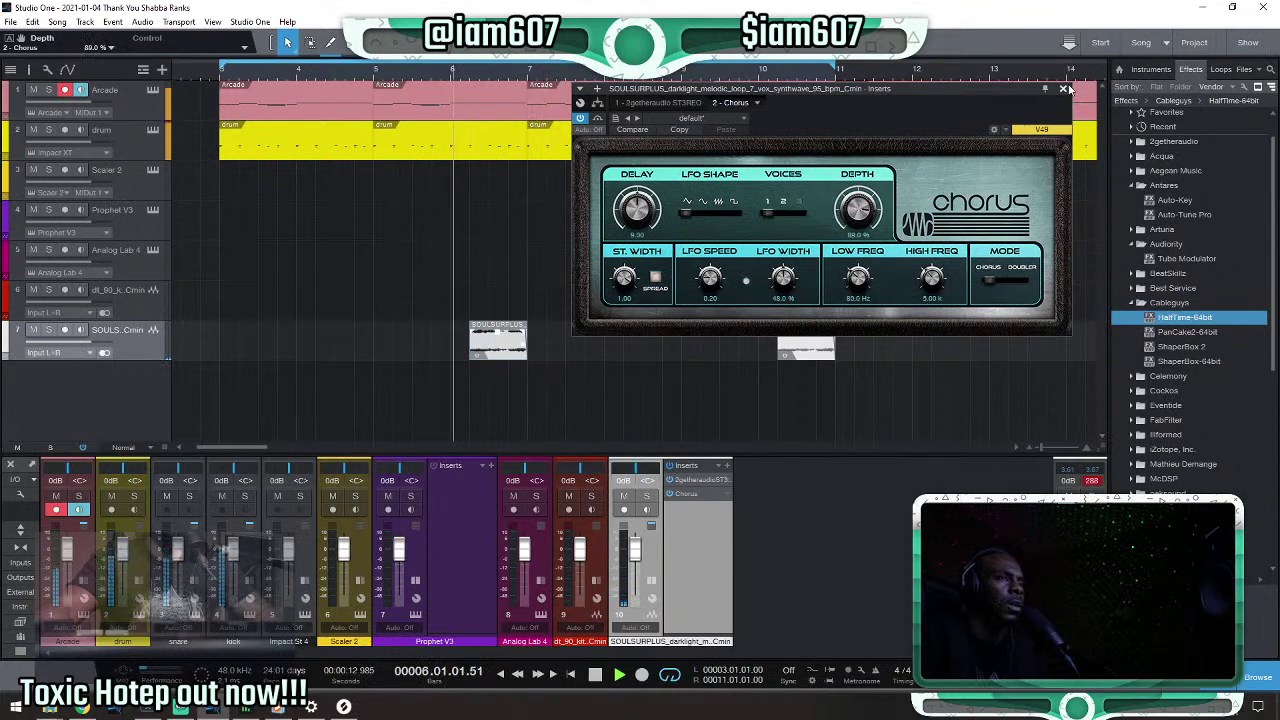
click(1063, 88)
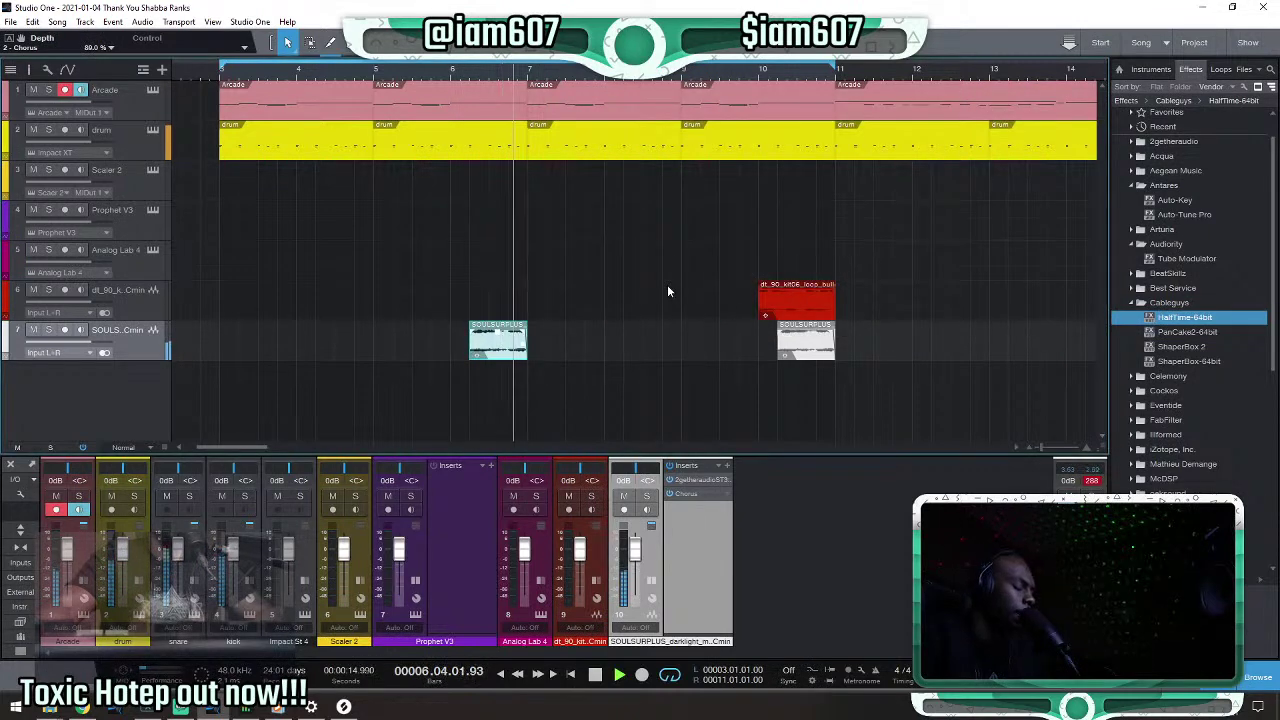
key(z)
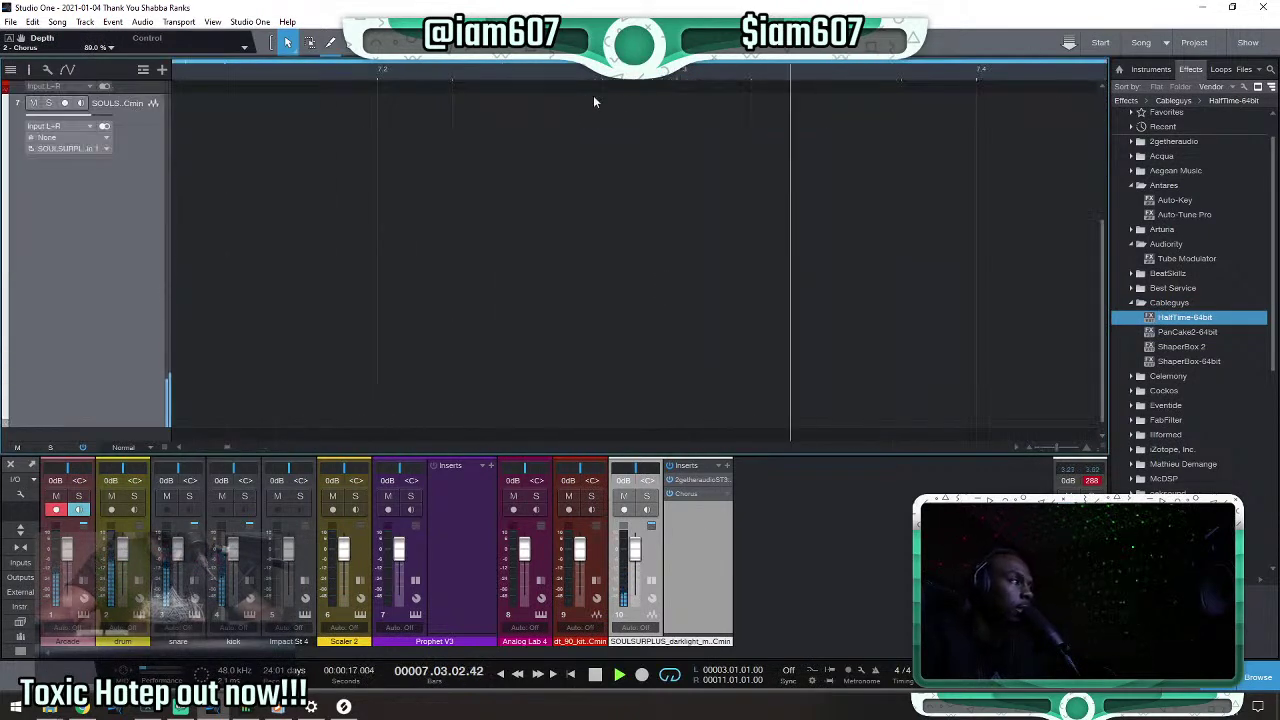
key(z)
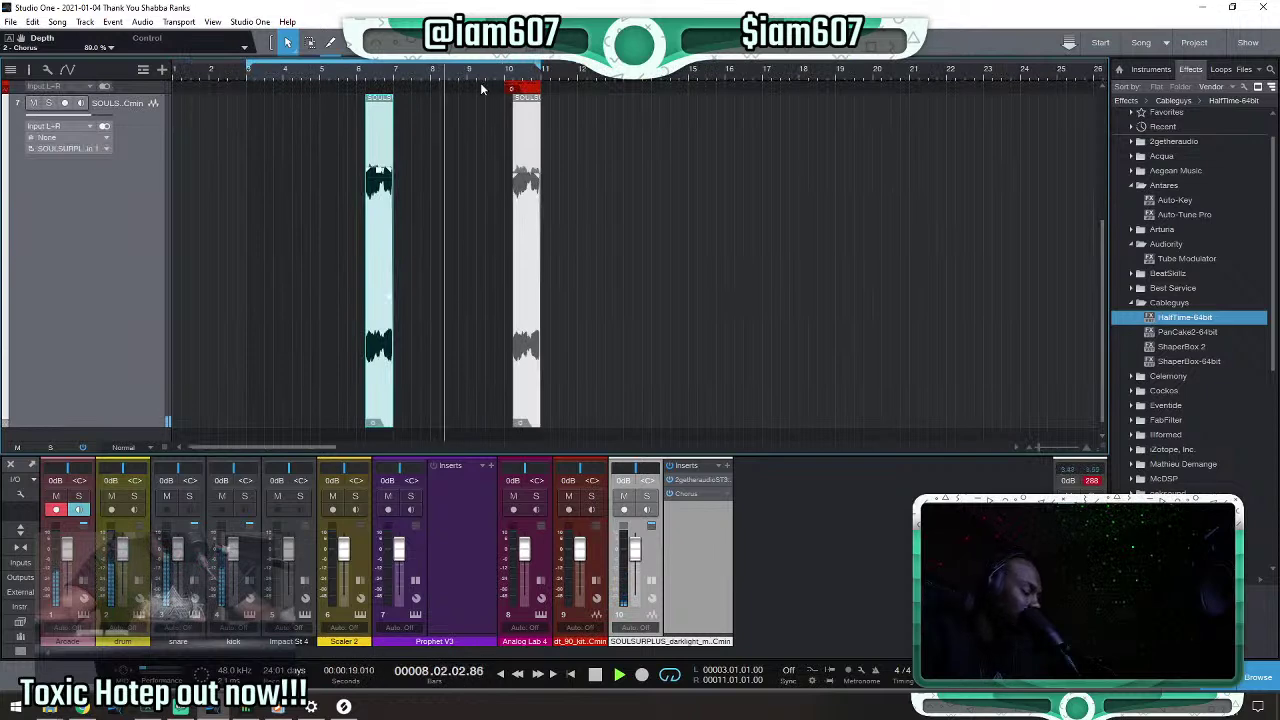
click(38, 22)
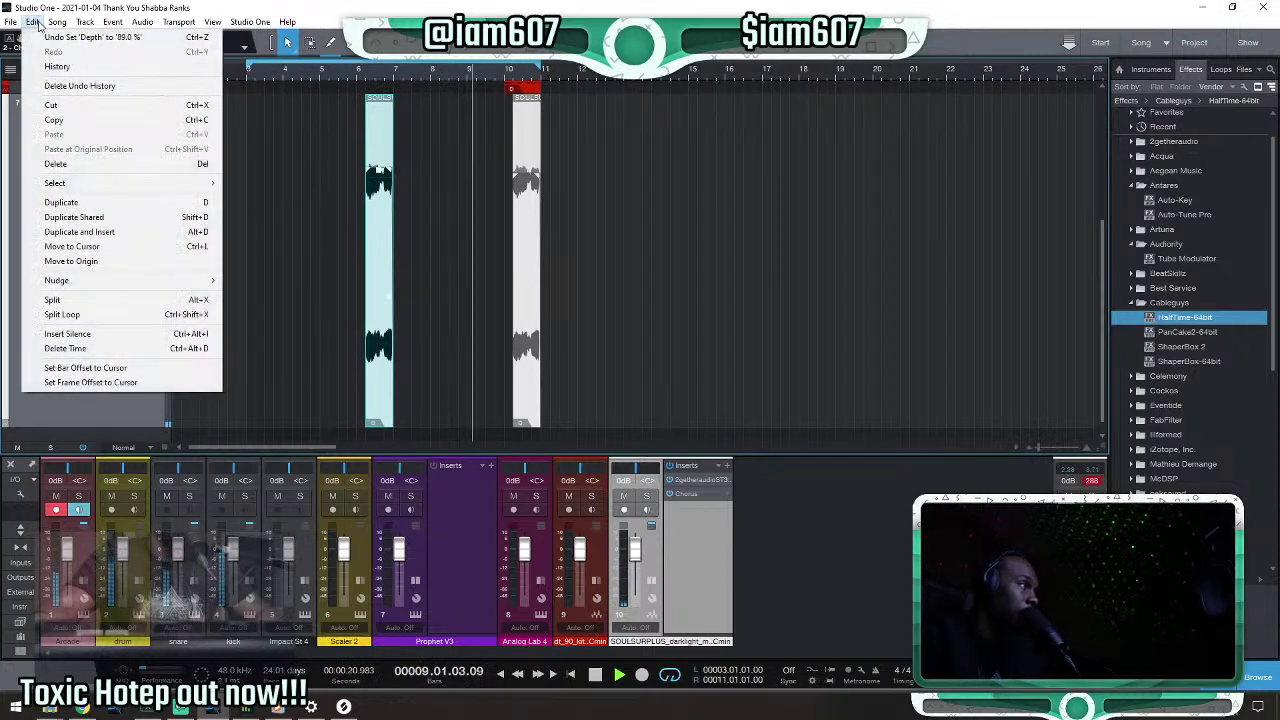
click(38, 22)
scroll(515, 85, down, 5)
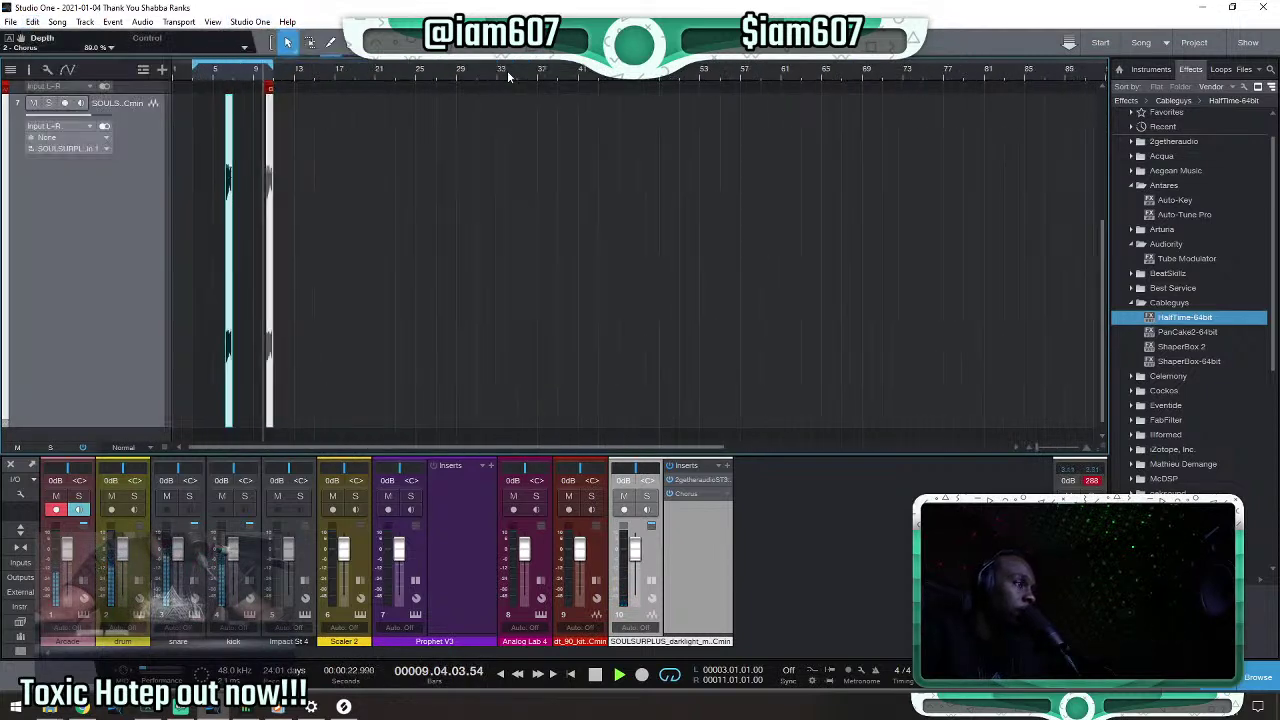
key(shift+w)
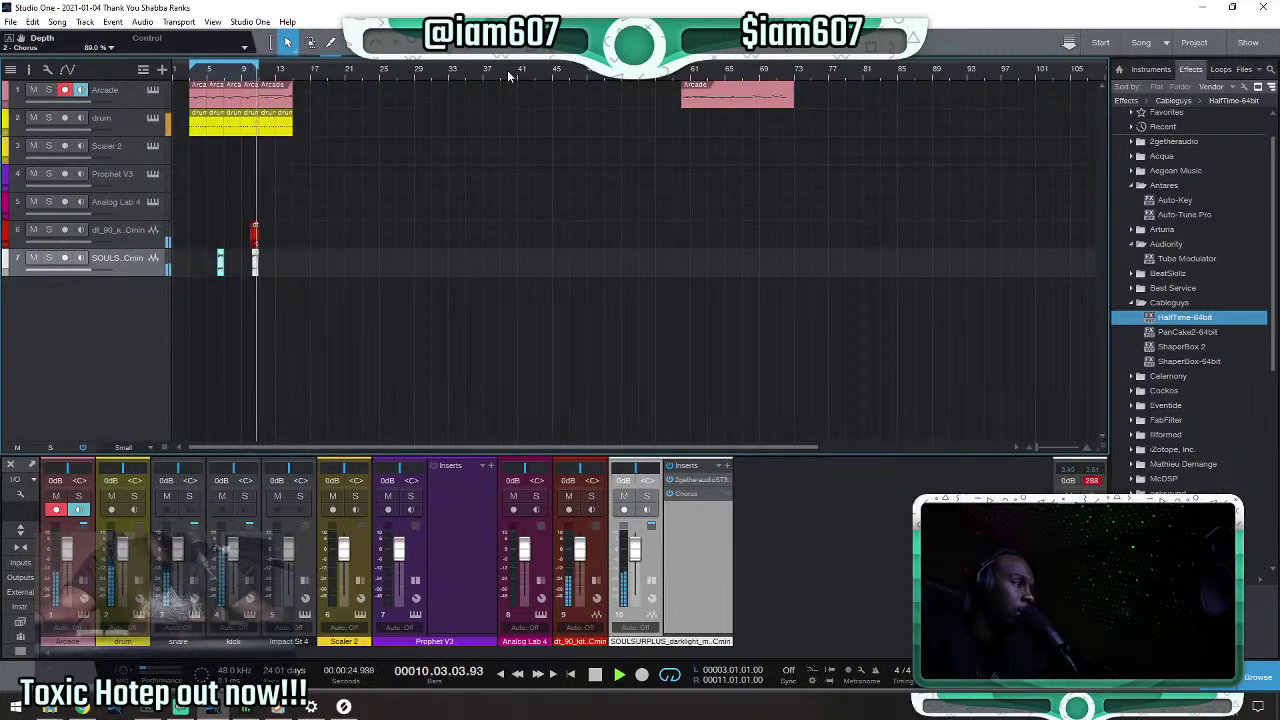
key(shift+e)
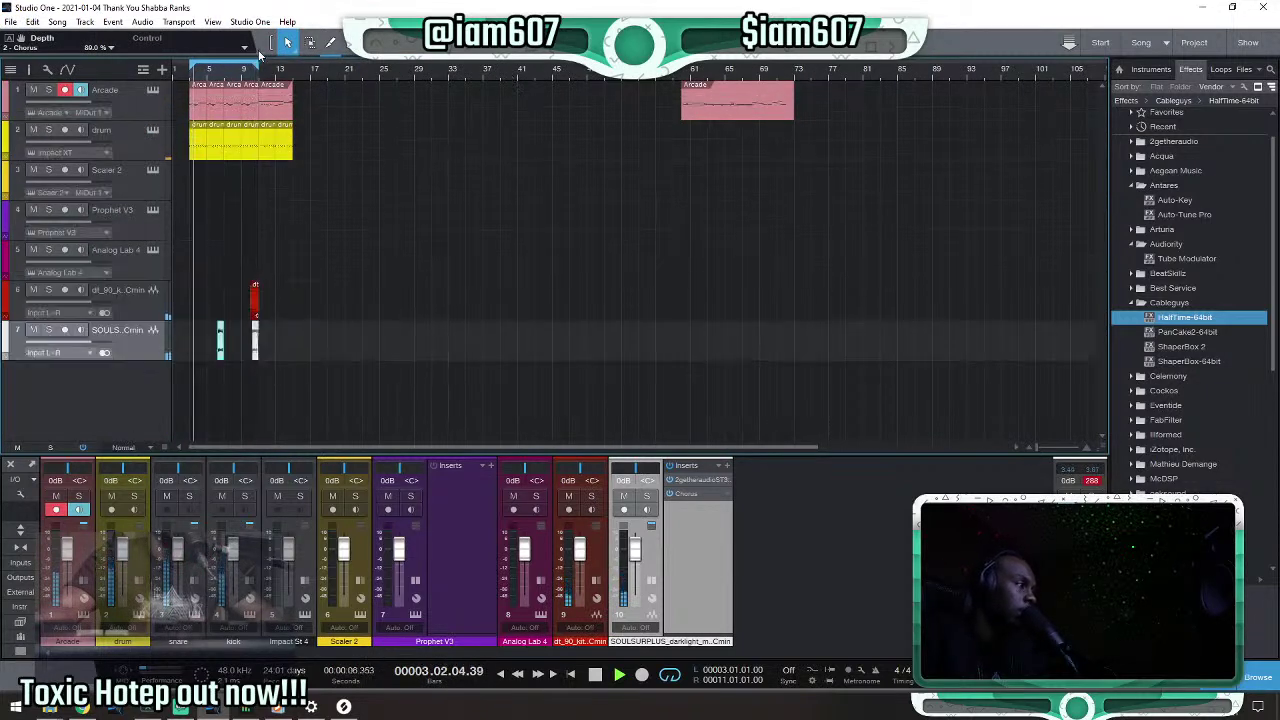
Play the beat, select the Analog Lab 4 track for recording and try out a melody over the loop from bar 3.
scroll(518, 85, up, 5)
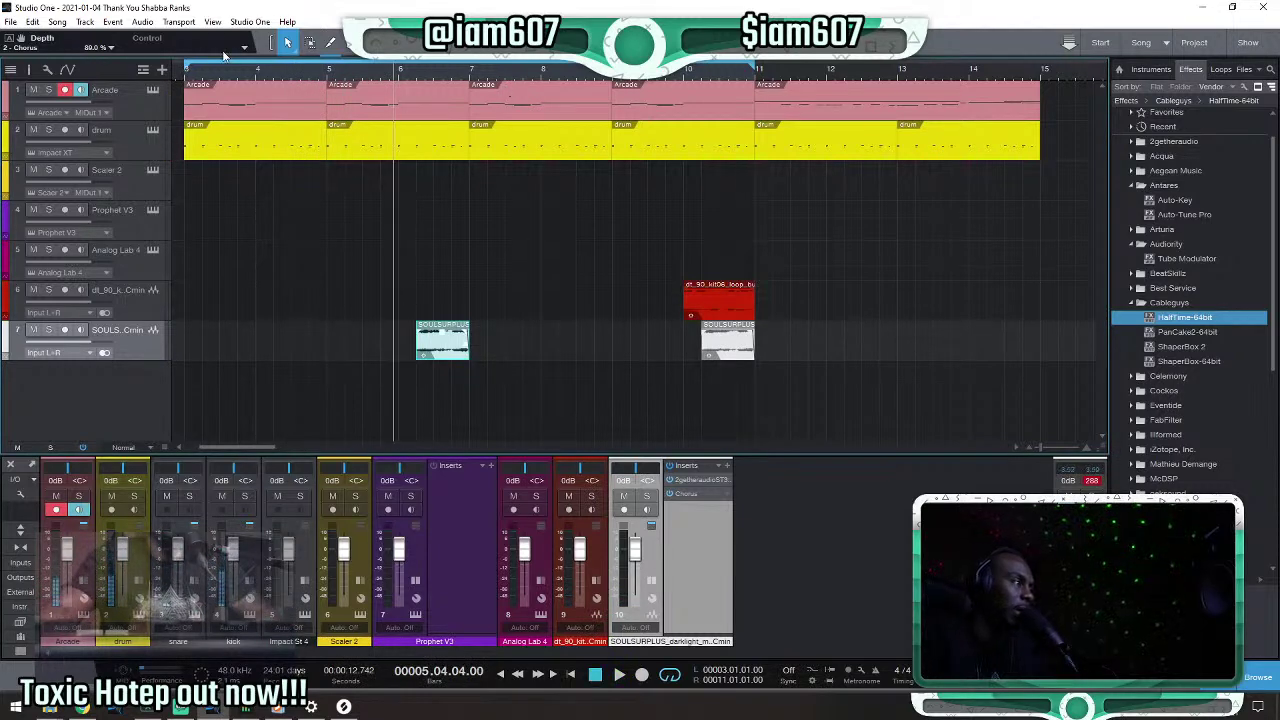
key(space)
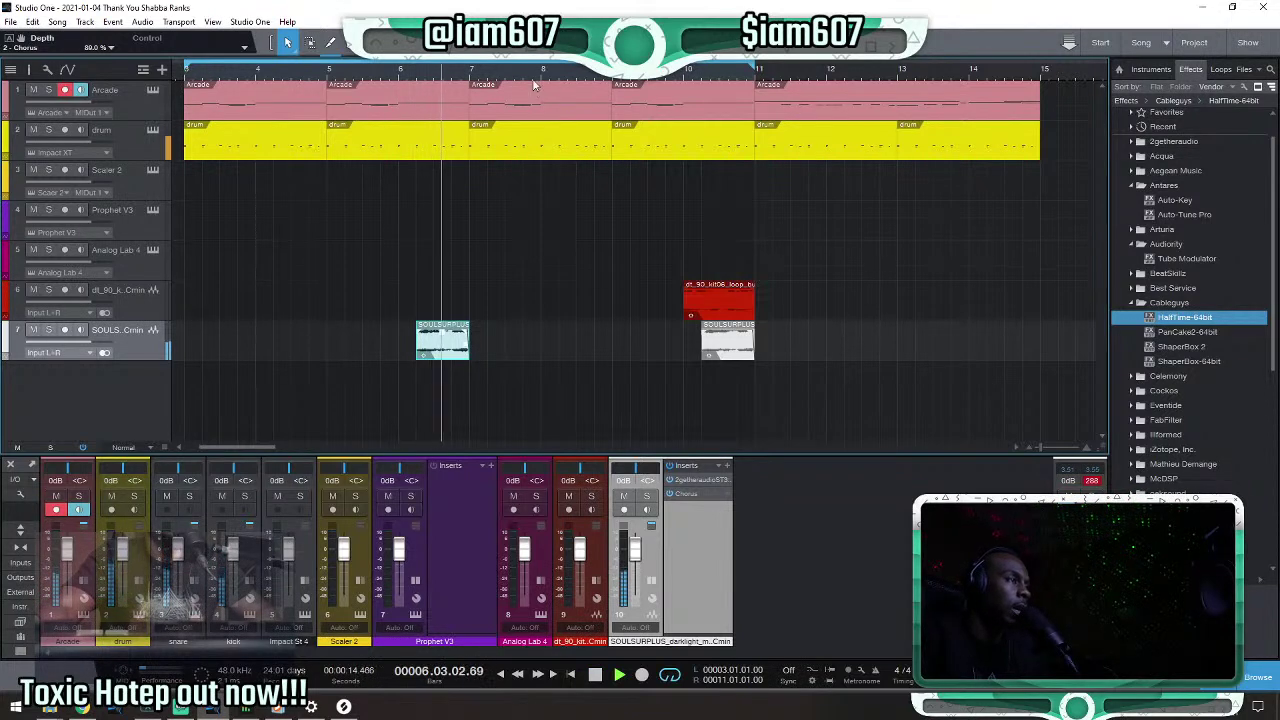
scroll(532, 75, down, 2)
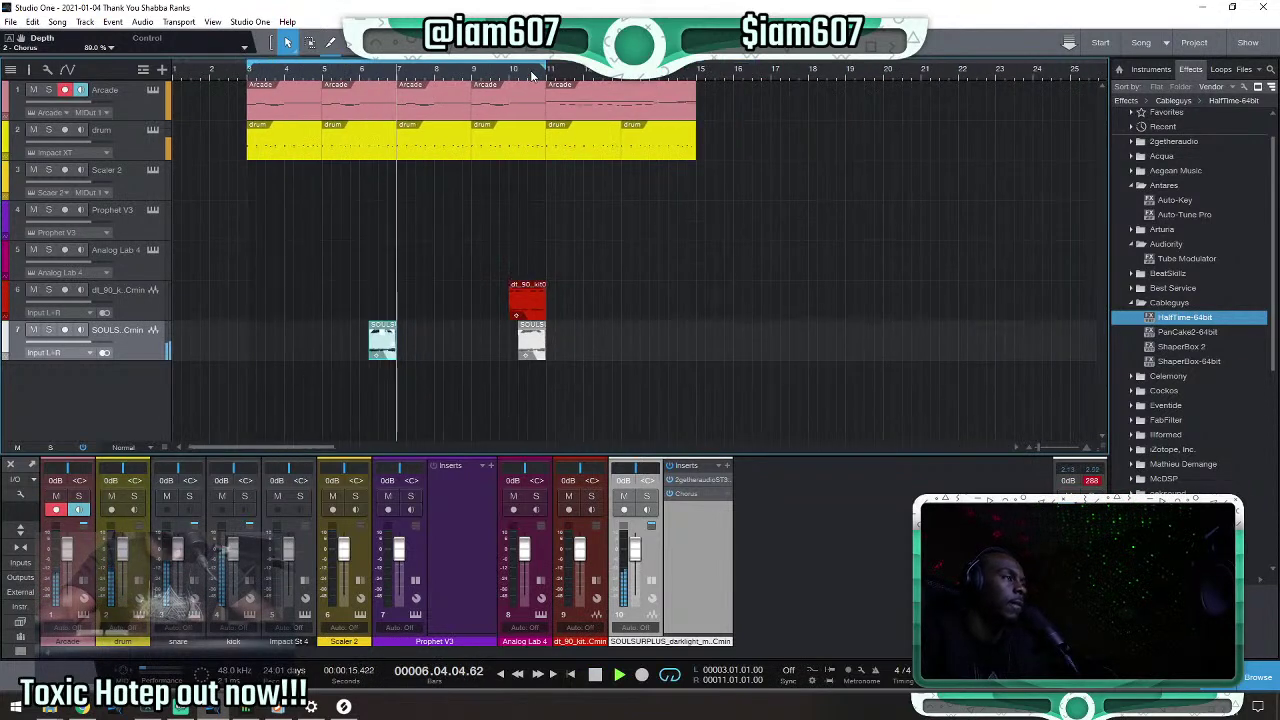
click(132, 262)
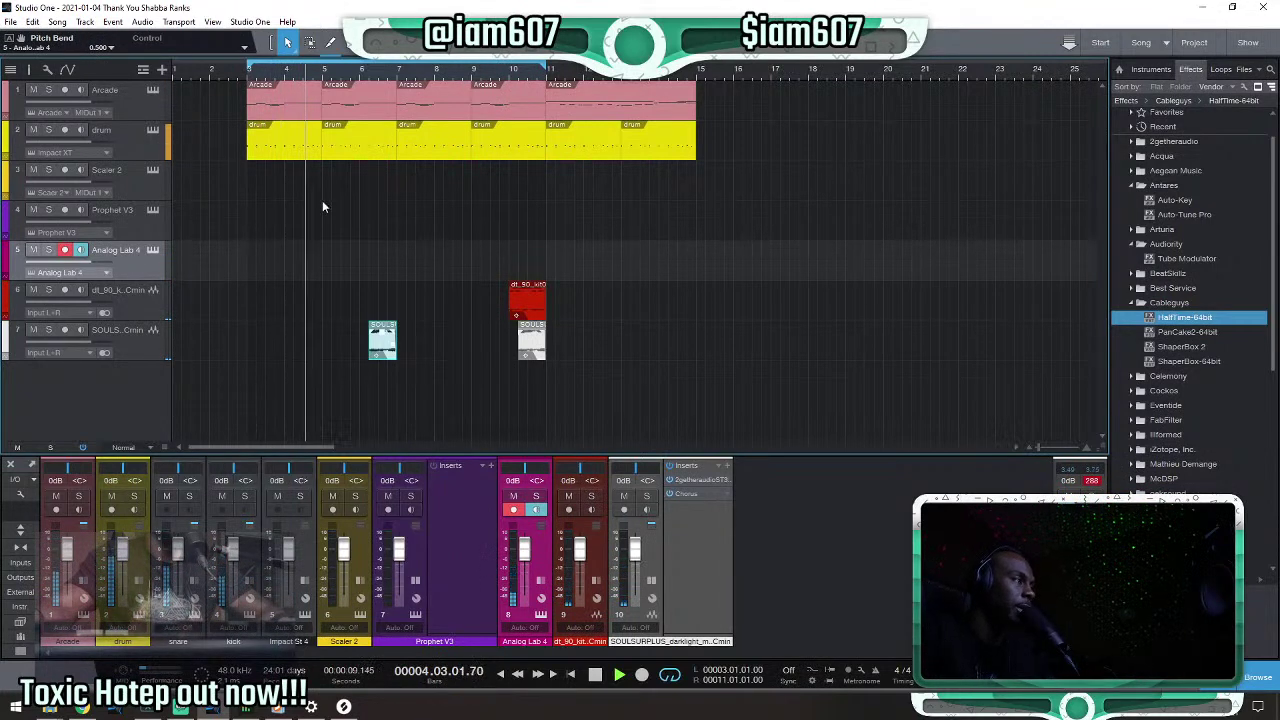
key(space)
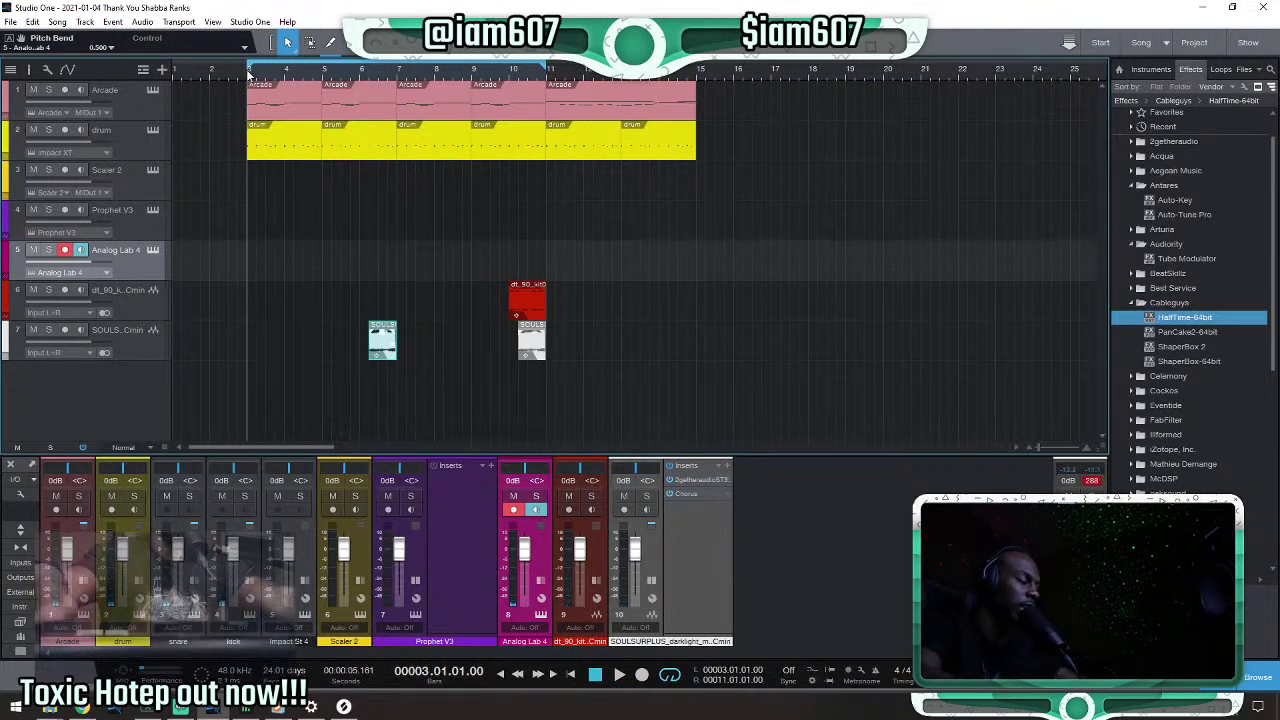
key(space)
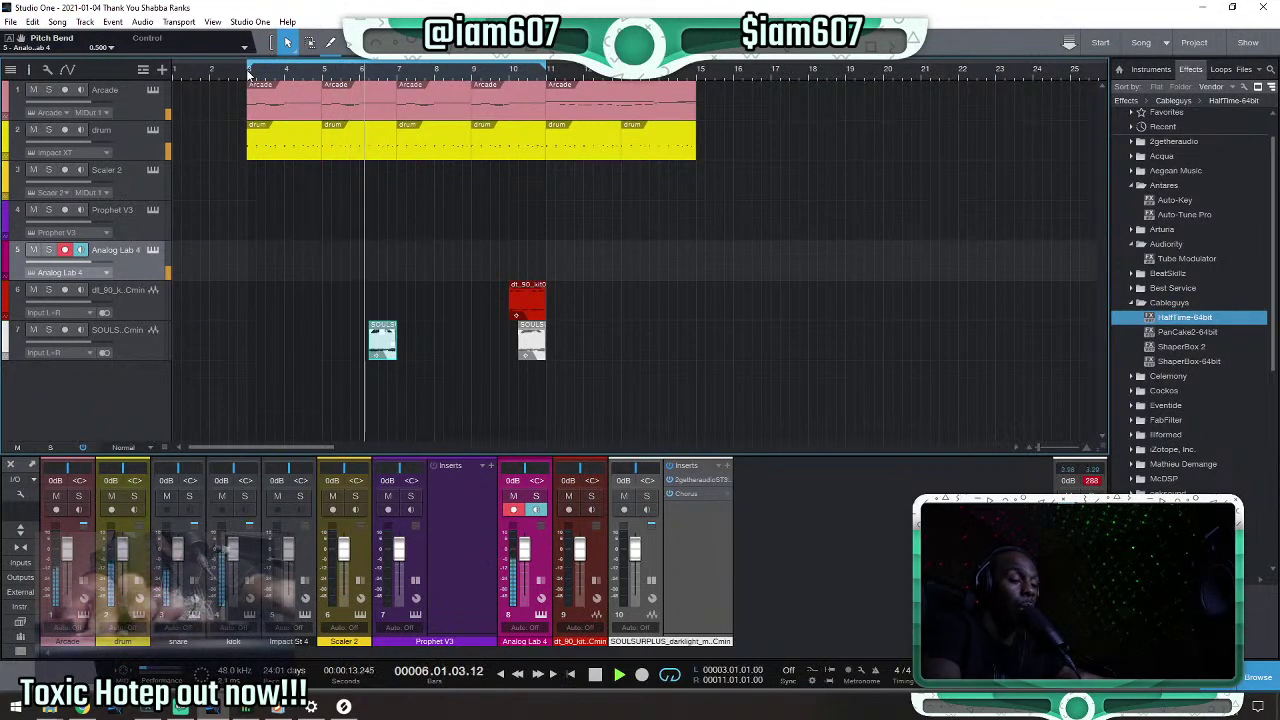
key(space)
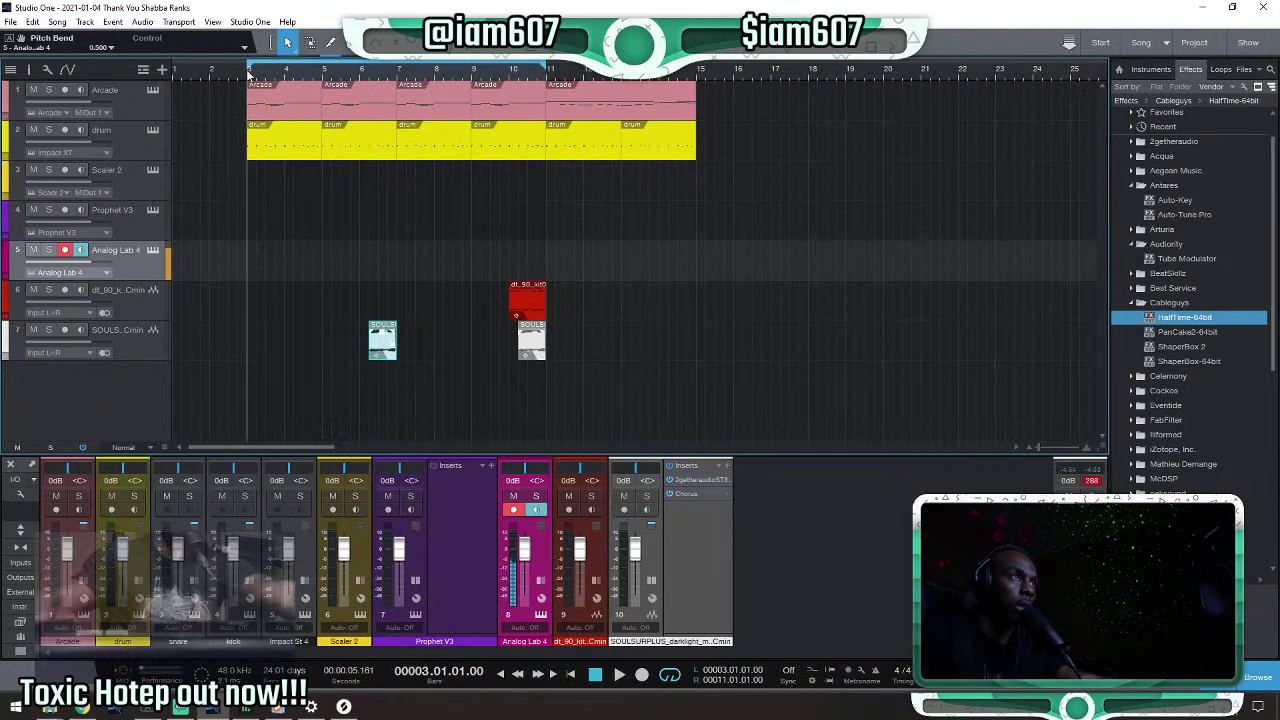
Replay the loop from bar 3 several times to rehearse the Analog Lab 4 melody over the beat.
key(space)
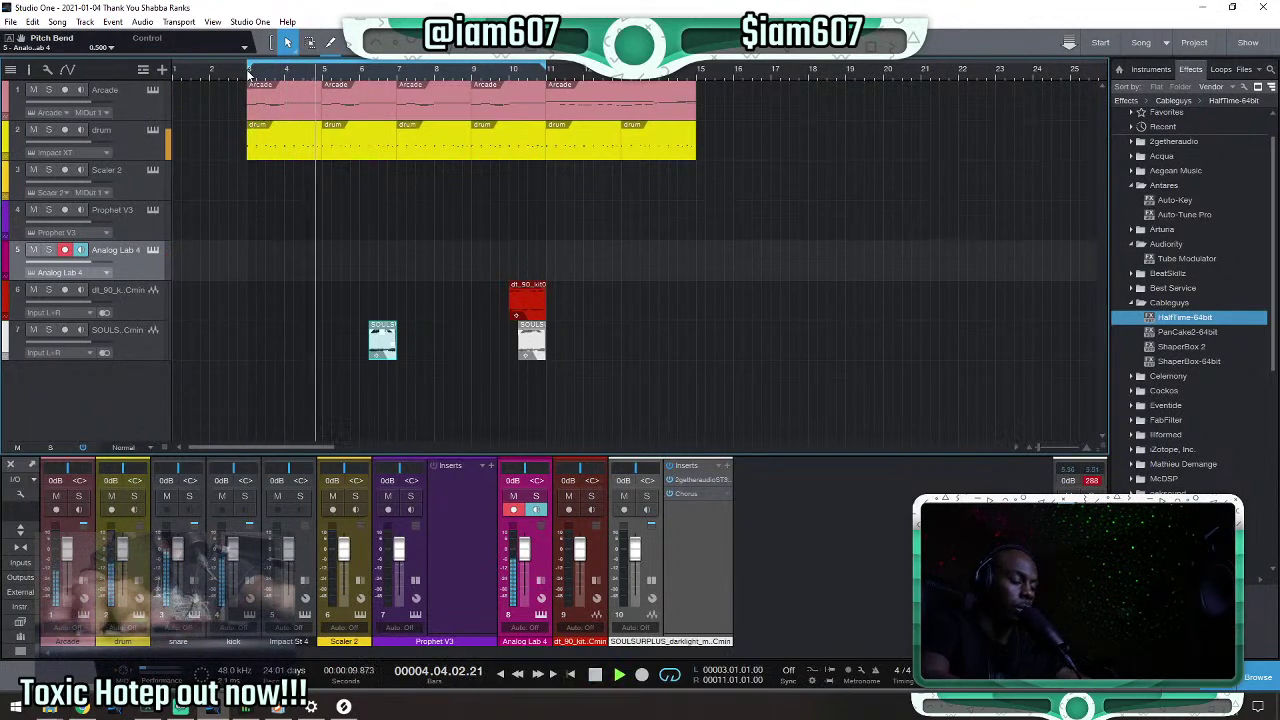
key(space)
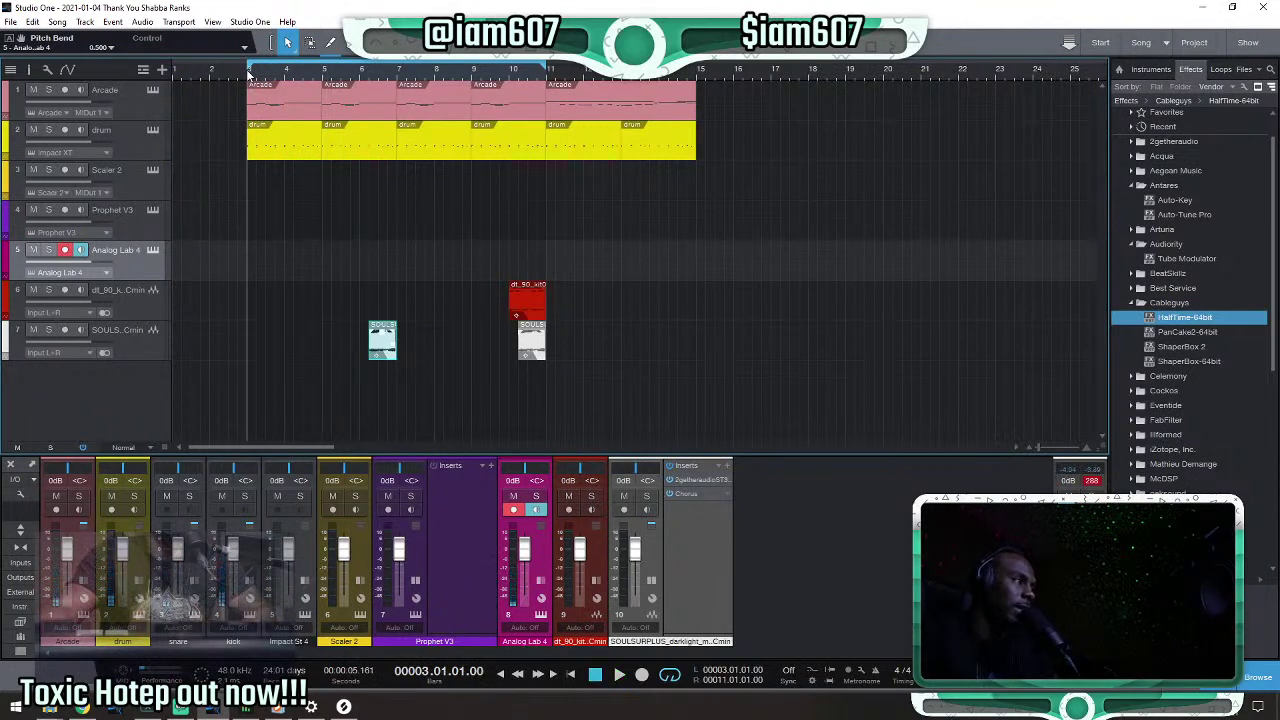
key(space)
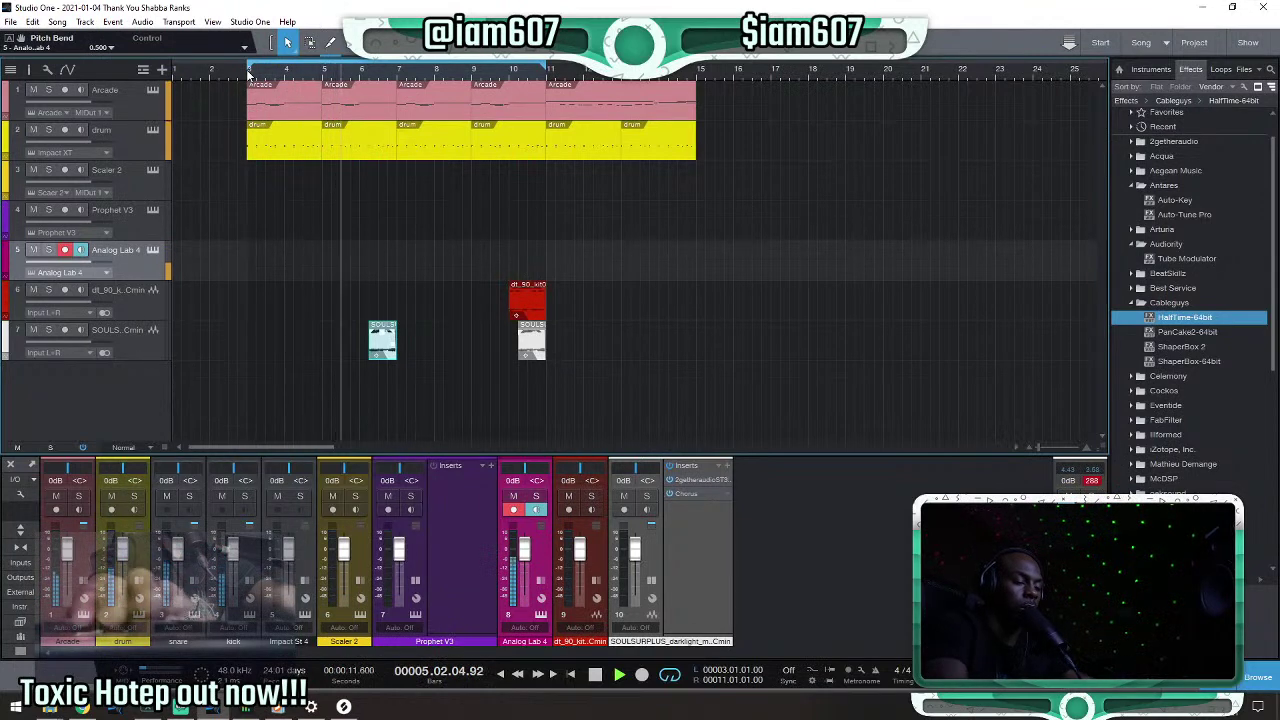
key(space)
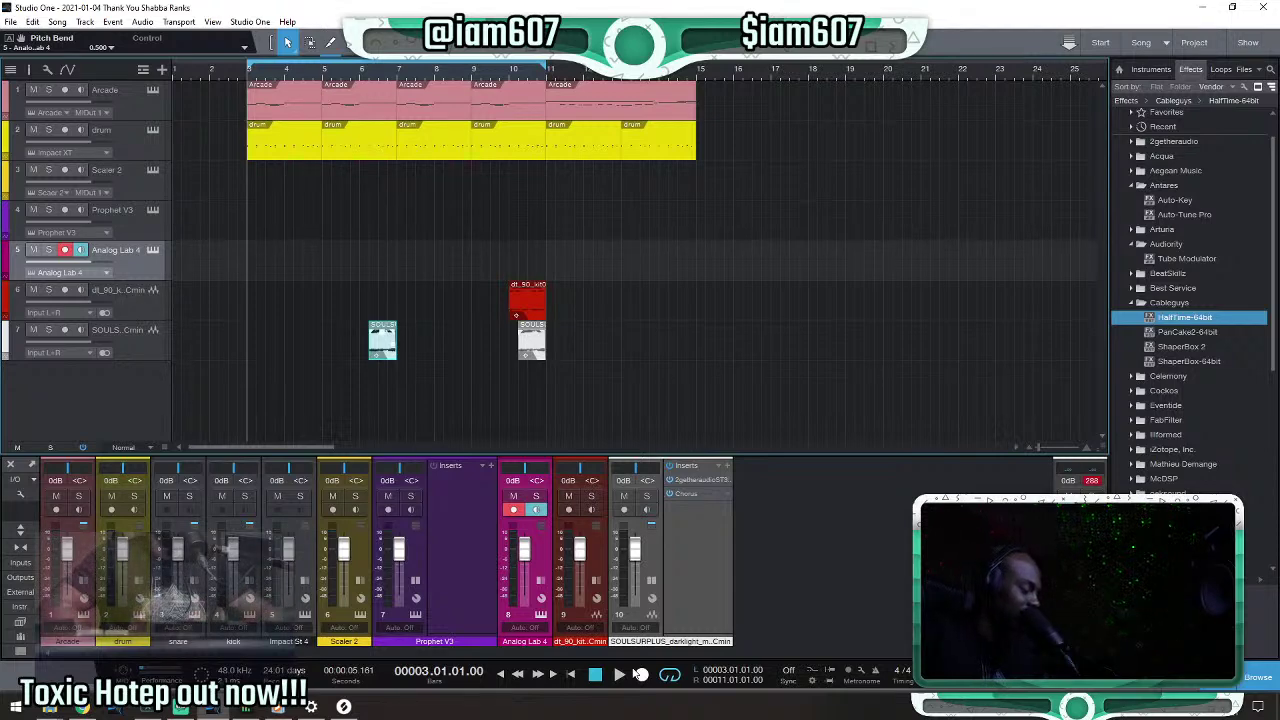
key(space)
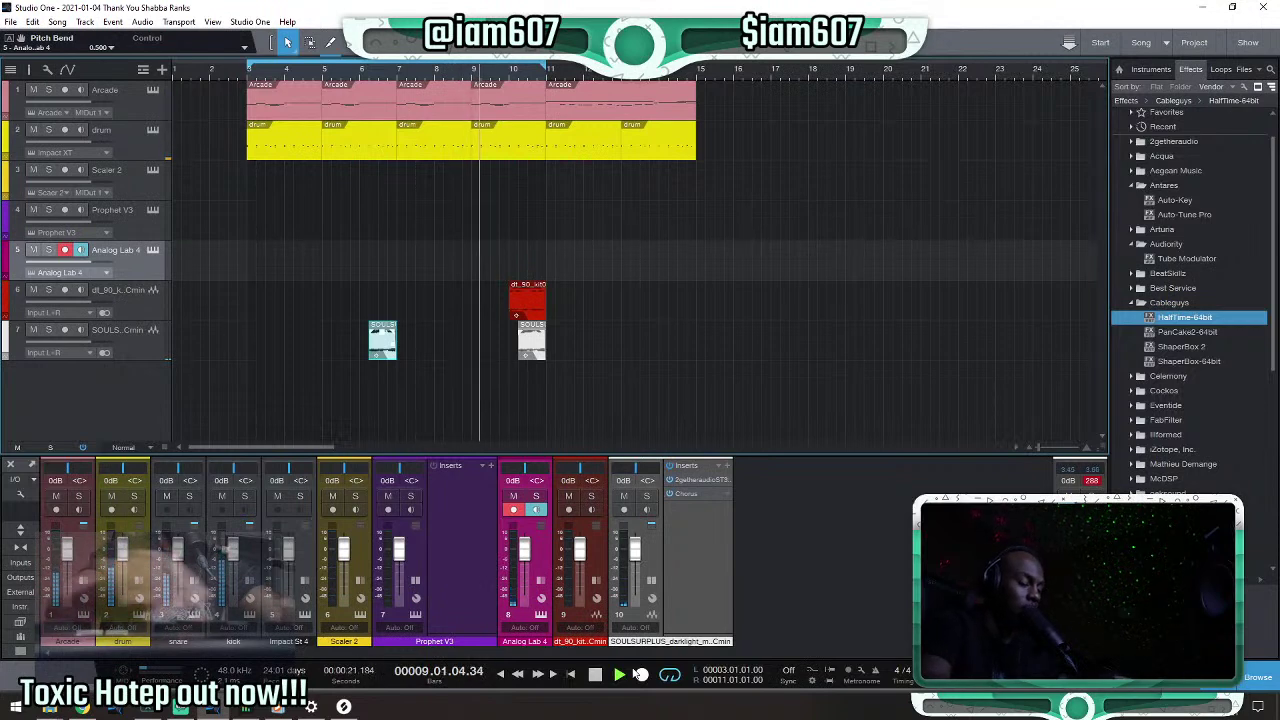
key(space)
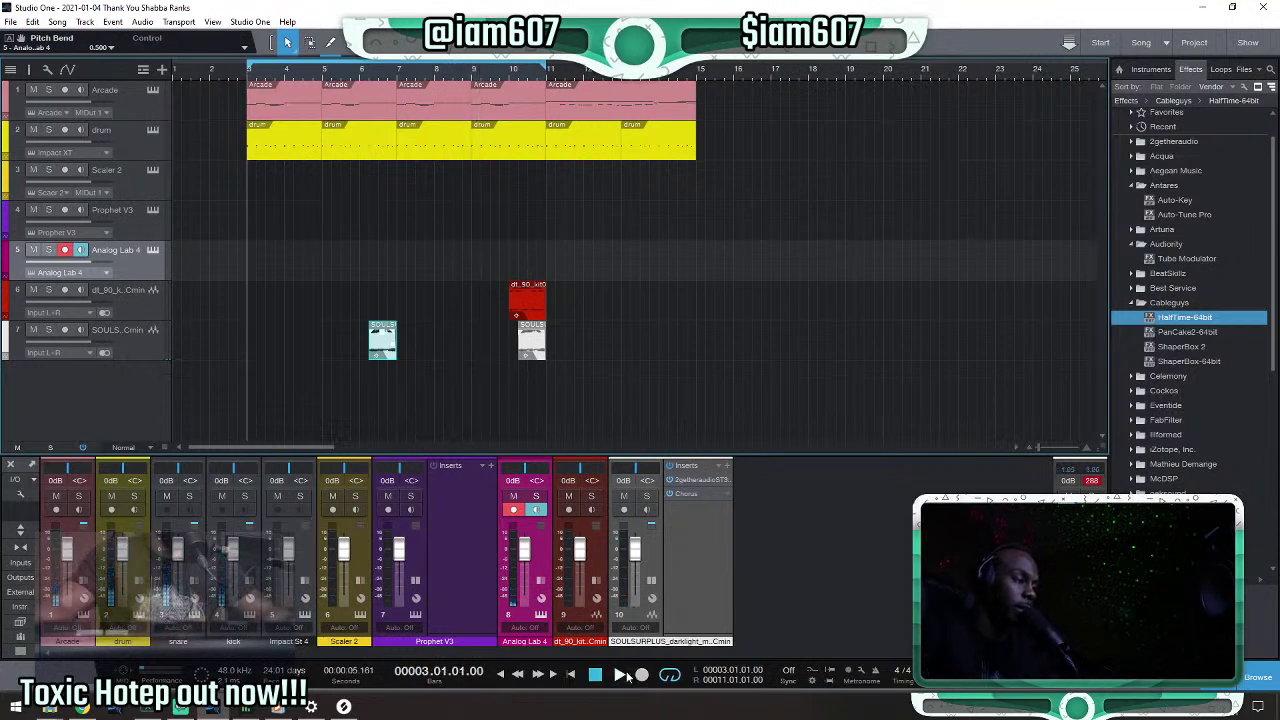
Turn off looping and record a melody of about four bars on the Analog Lab 4 track, starting at bar 3.
click(666, 682)
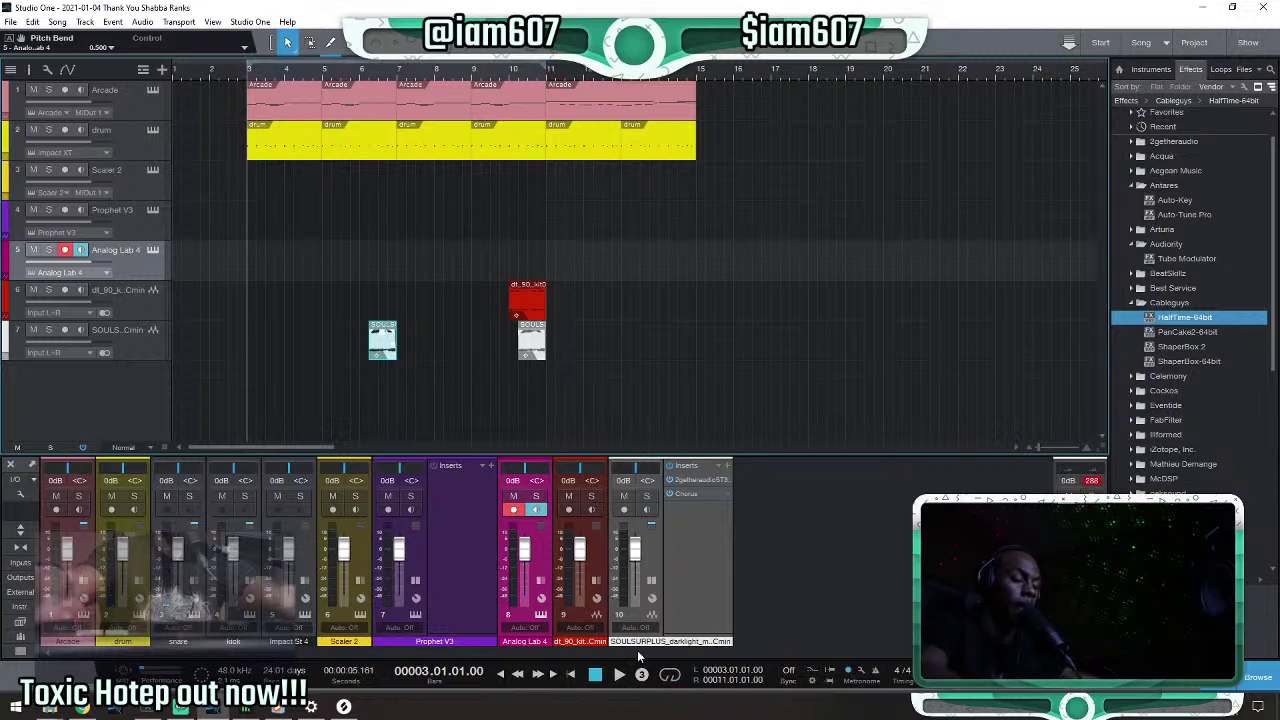
key(KP_Multiply)
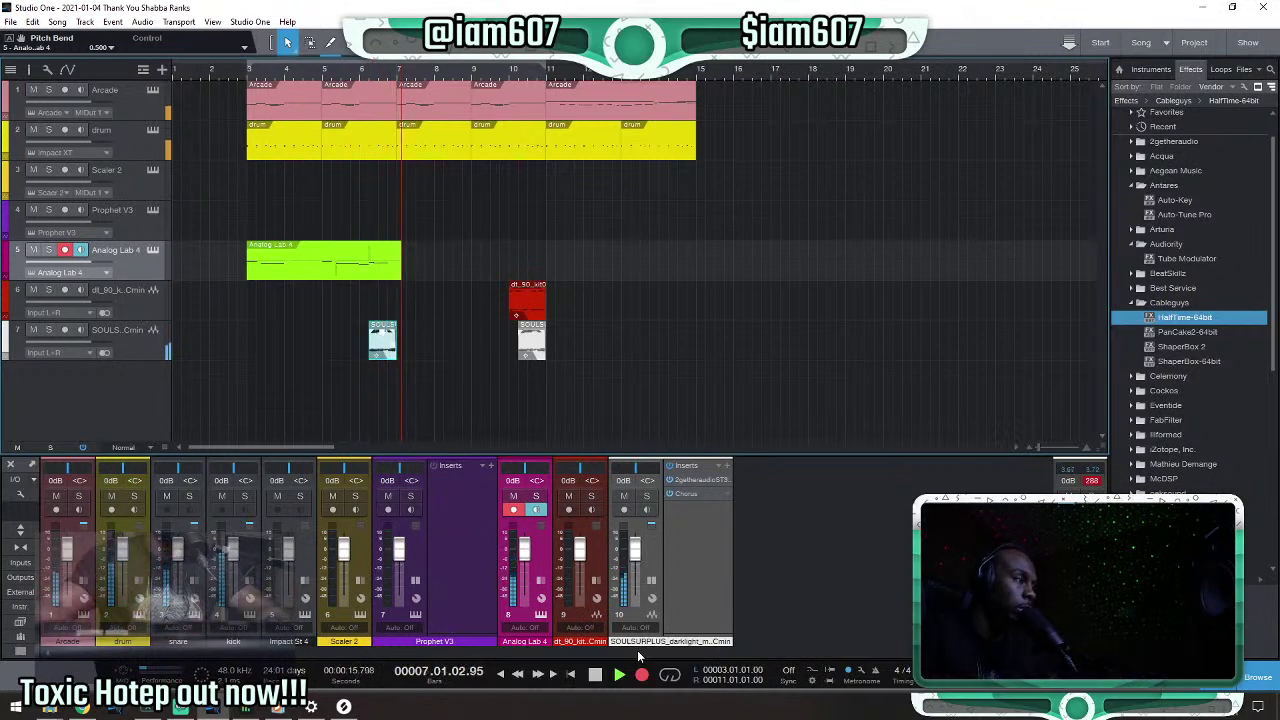
key(space)
key(space)
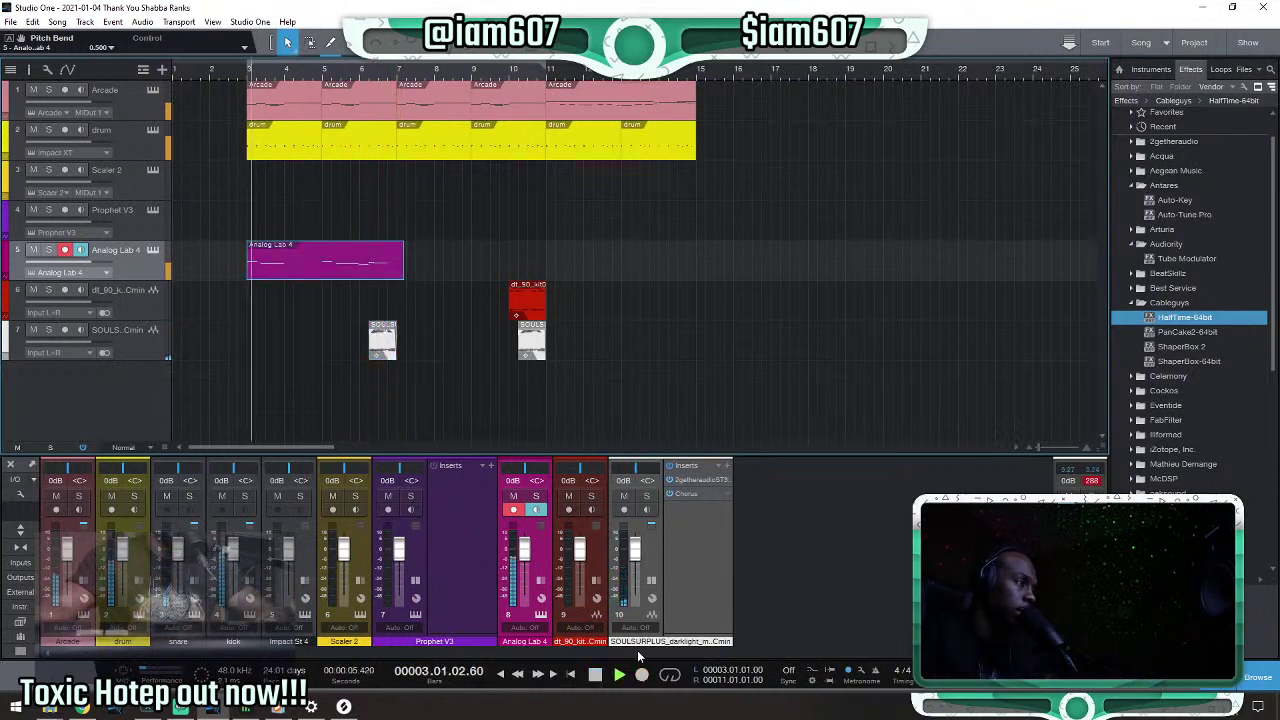
key(space)
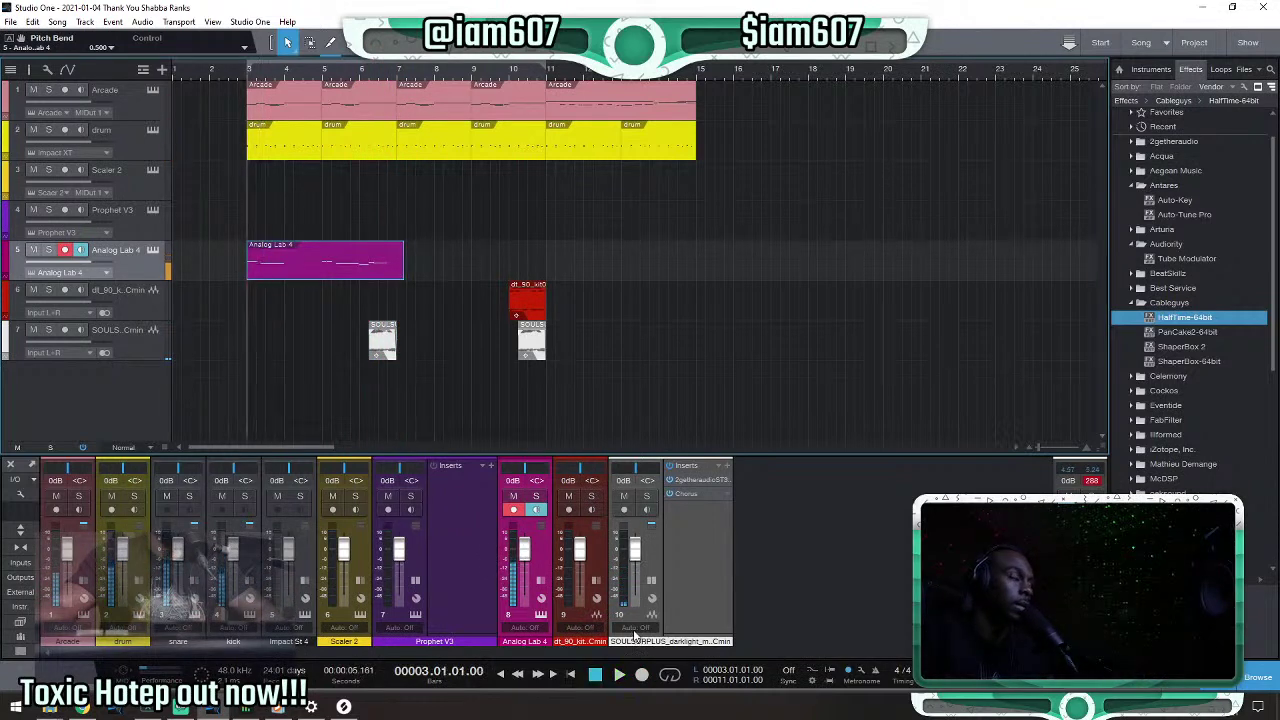
Open the recorded Analog Lab 4 part in the note editor and replay its opening notes.
double_click(281, 272)
key(space)
key(space)
key(space)
key(space)
key(e)
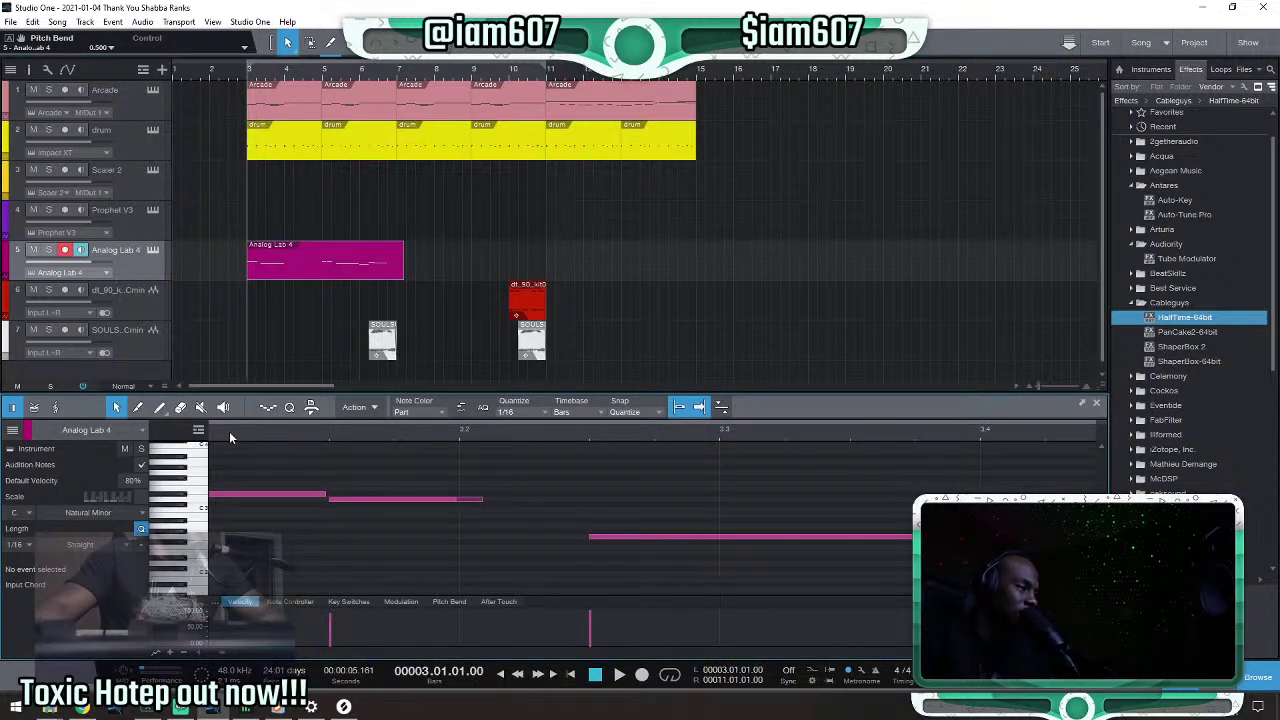
key(space)
key(space)
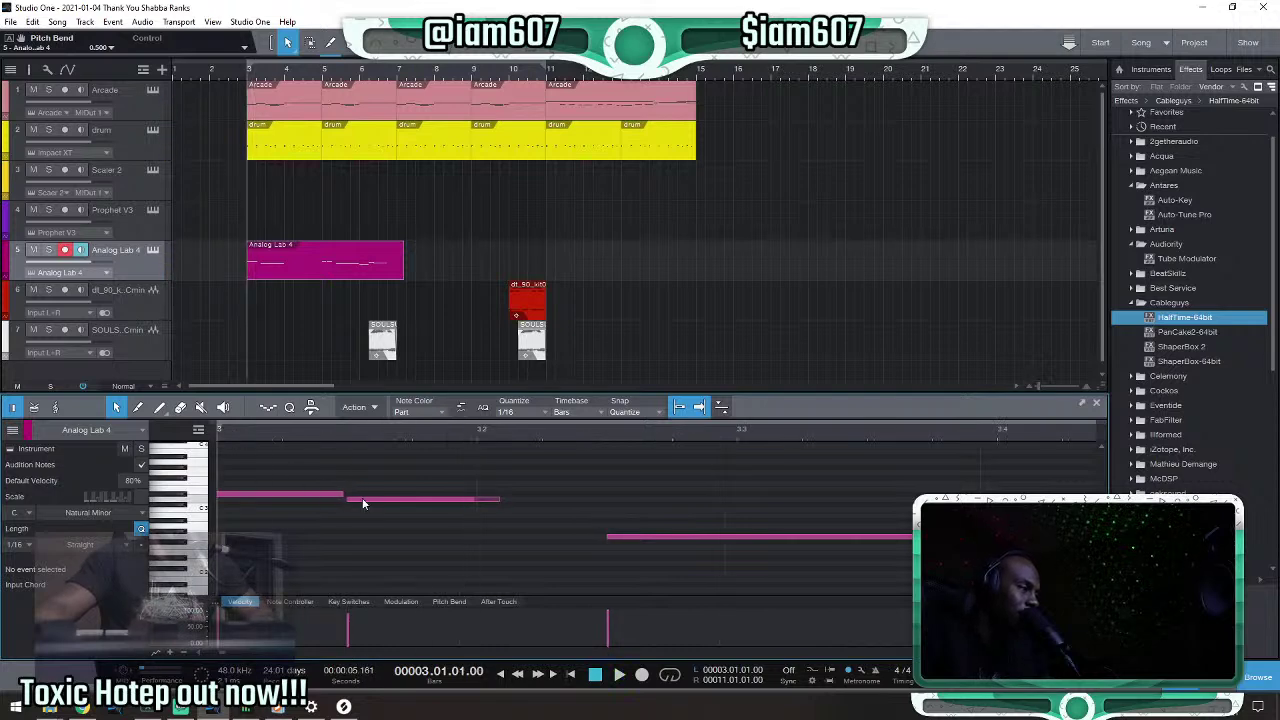
Shift the start of the melody's second note to 3.01.03.05 and play the opening to check its timing.
click(420, 498)
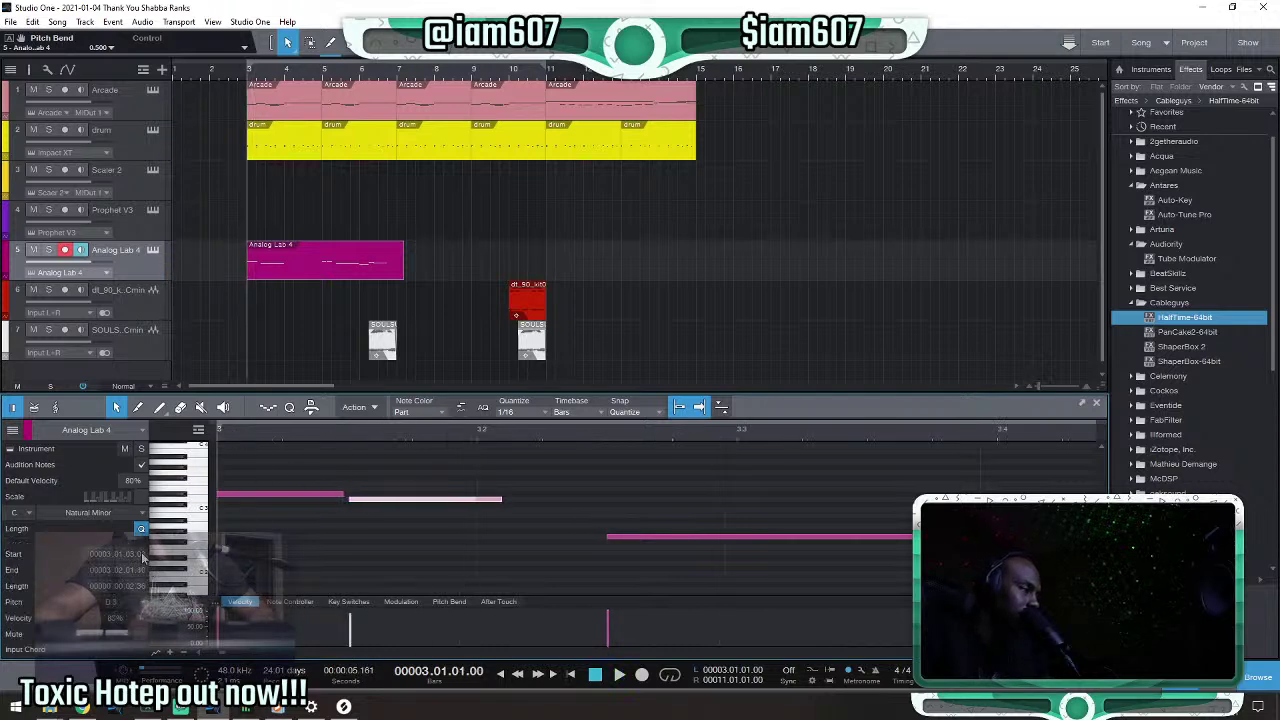
key(space)
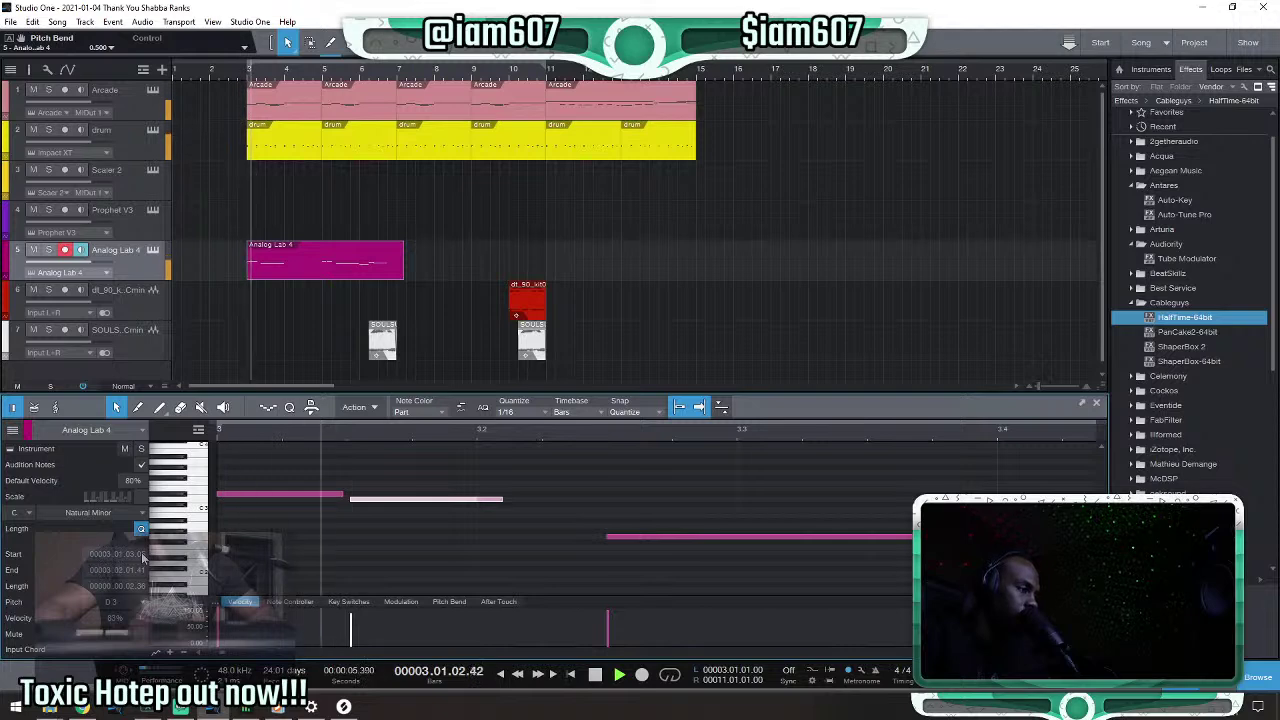
key(space)
key(space)
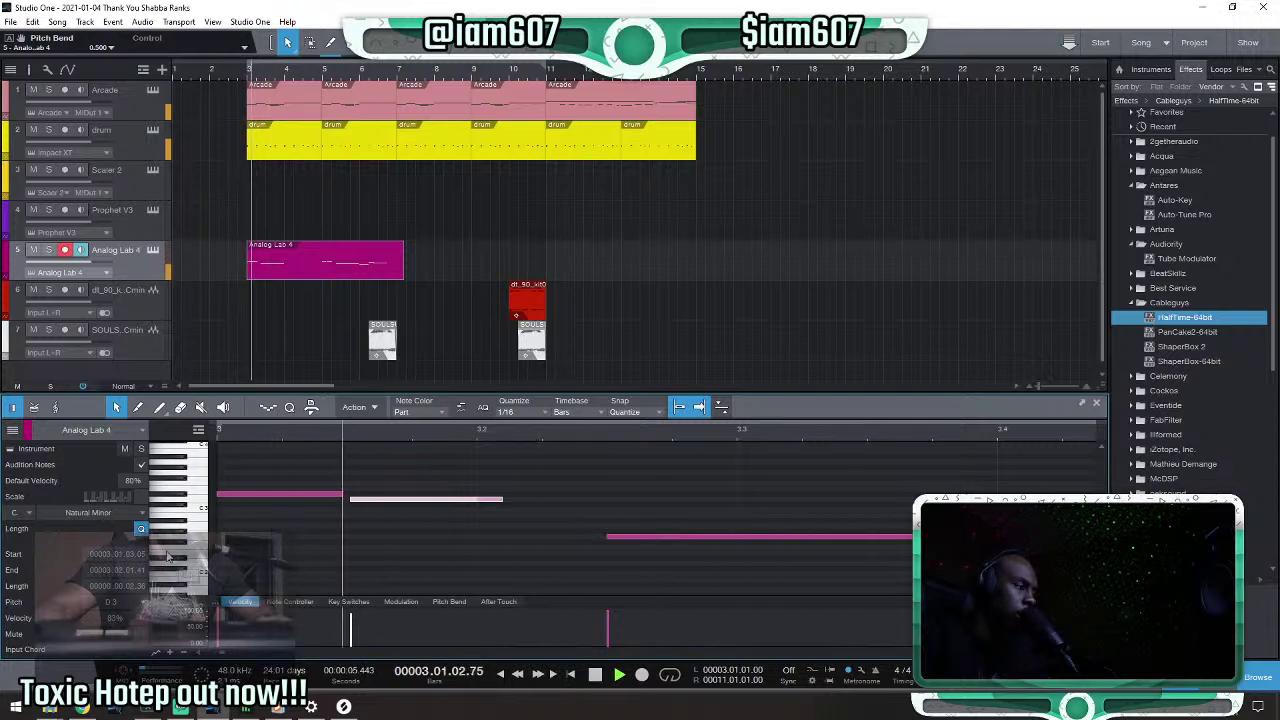
Replay the melody from bar 3 repeatedly to check the second note's timing and compare it with the phrase at bar 5.
scroll(316, 435, down, 2)
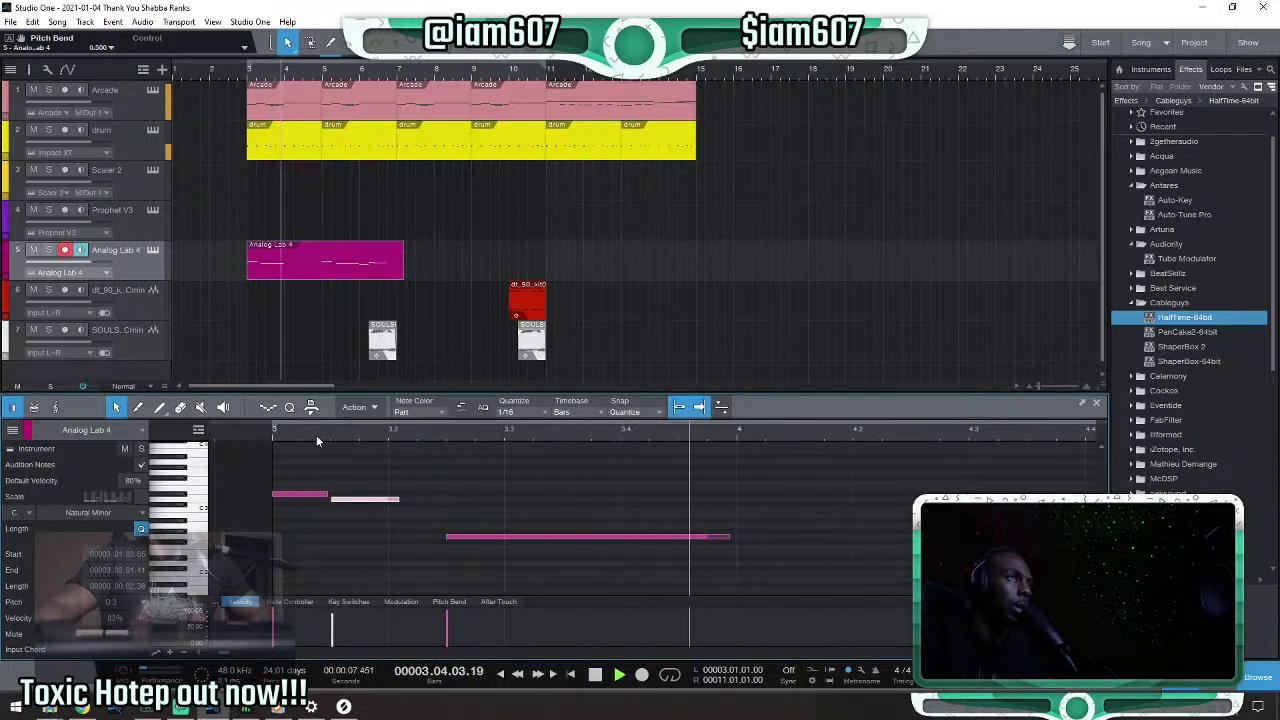
key(space)
key(space)
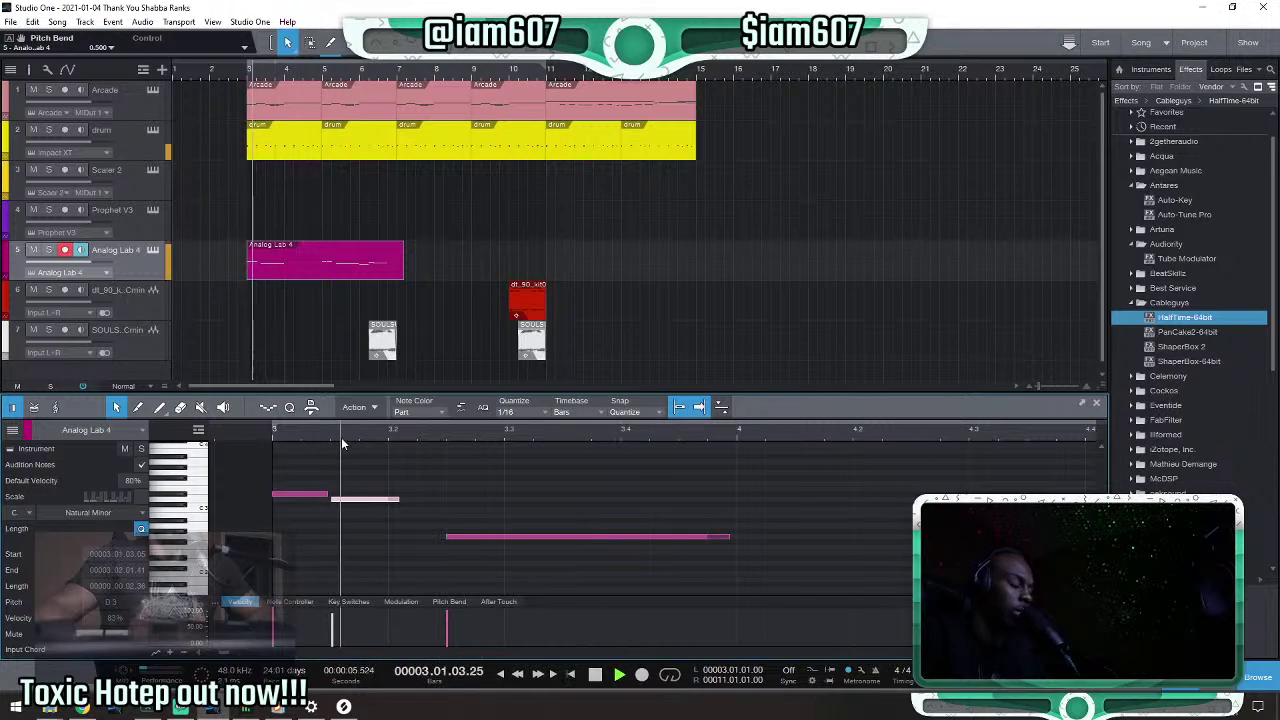
key(space)
key(space)
key(space)
key(space)
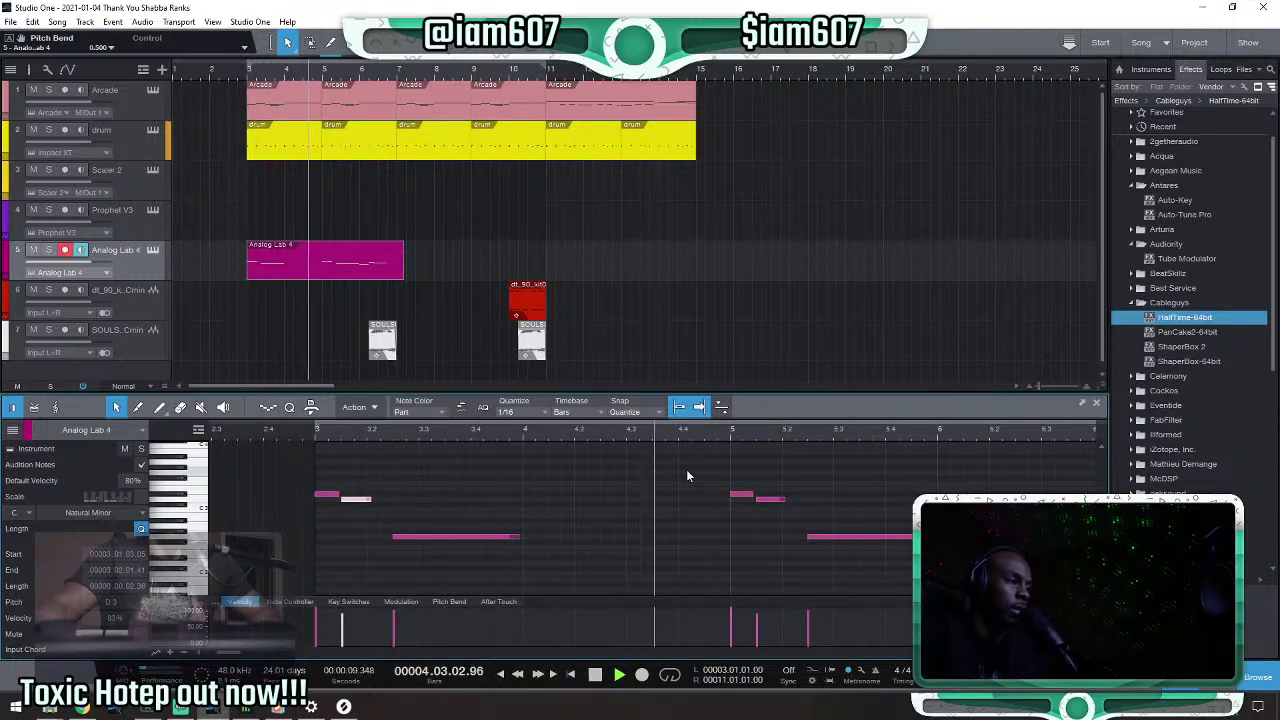
key(space)
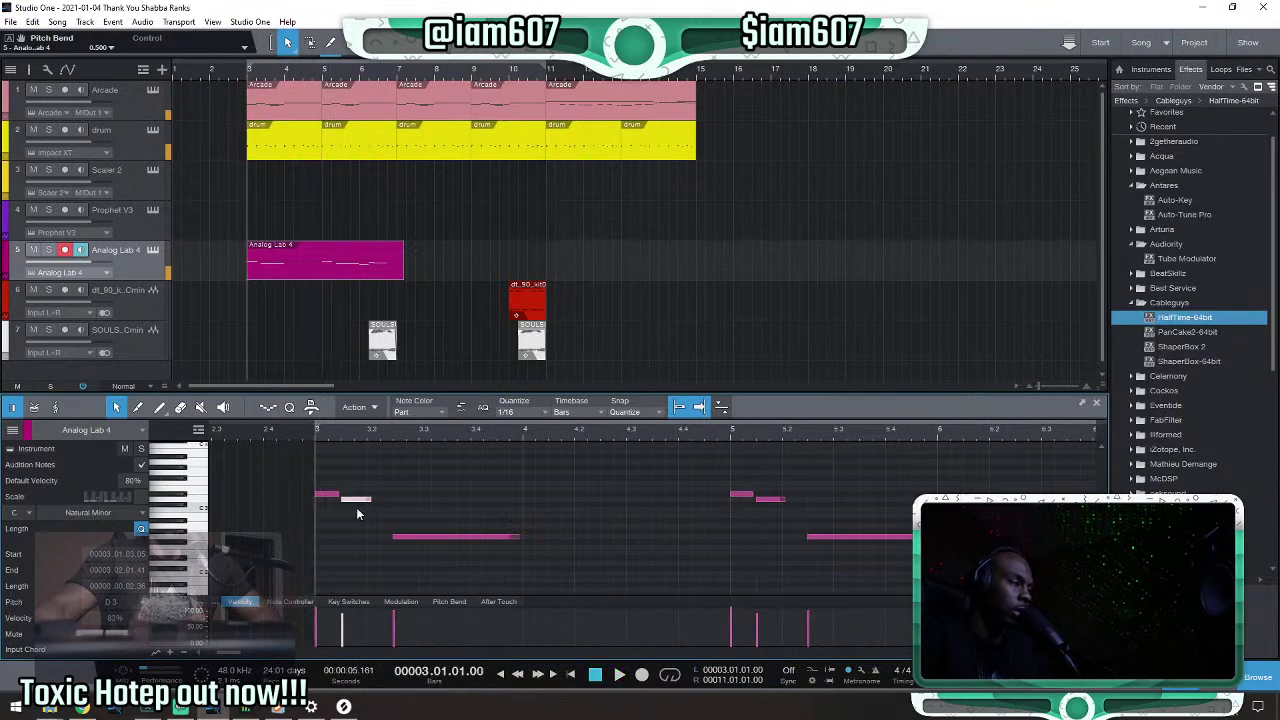
Match the start of the bar 5 phrase's second note to its counterpart in bar 3 and play from bar 5.
click(766, 499)
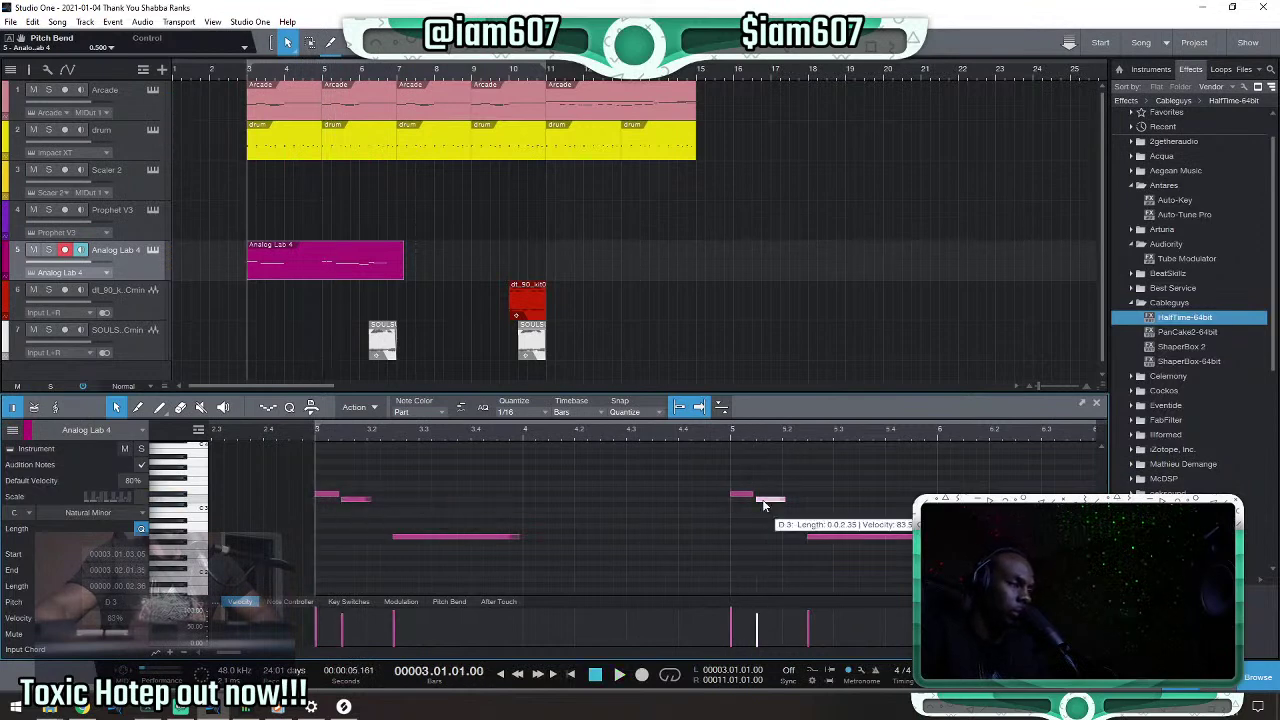
key(space)
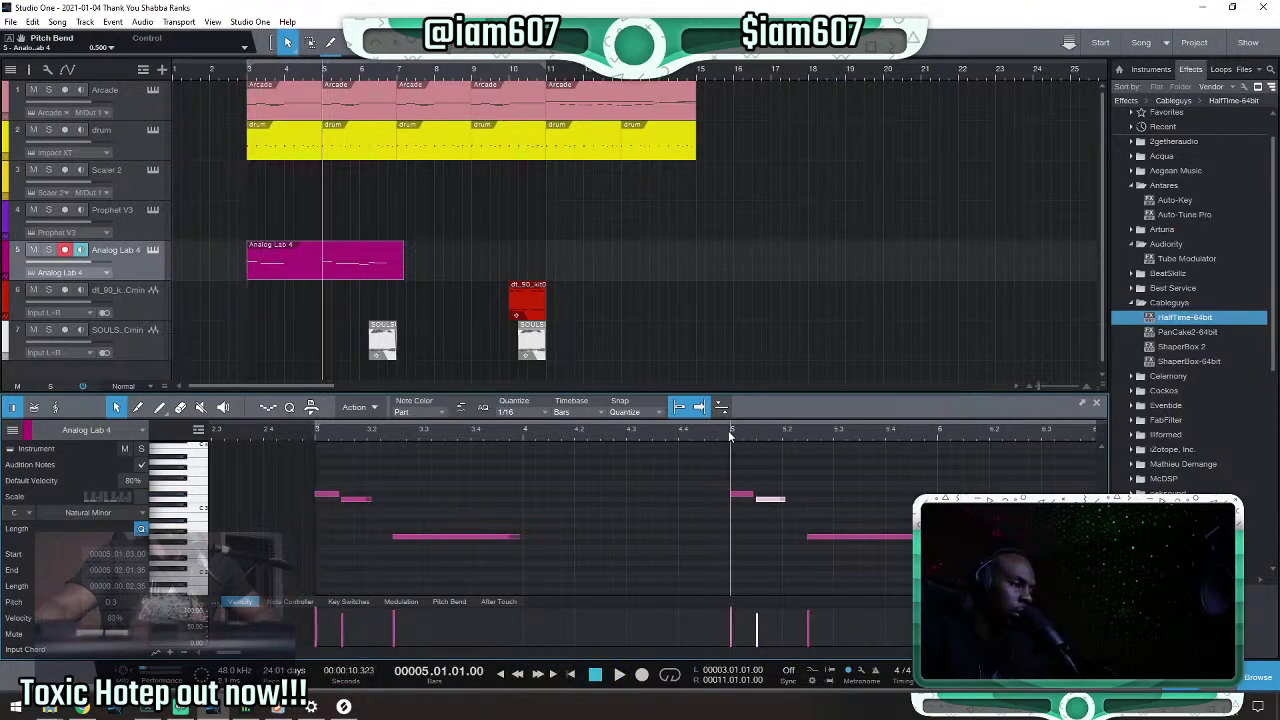
key(space)
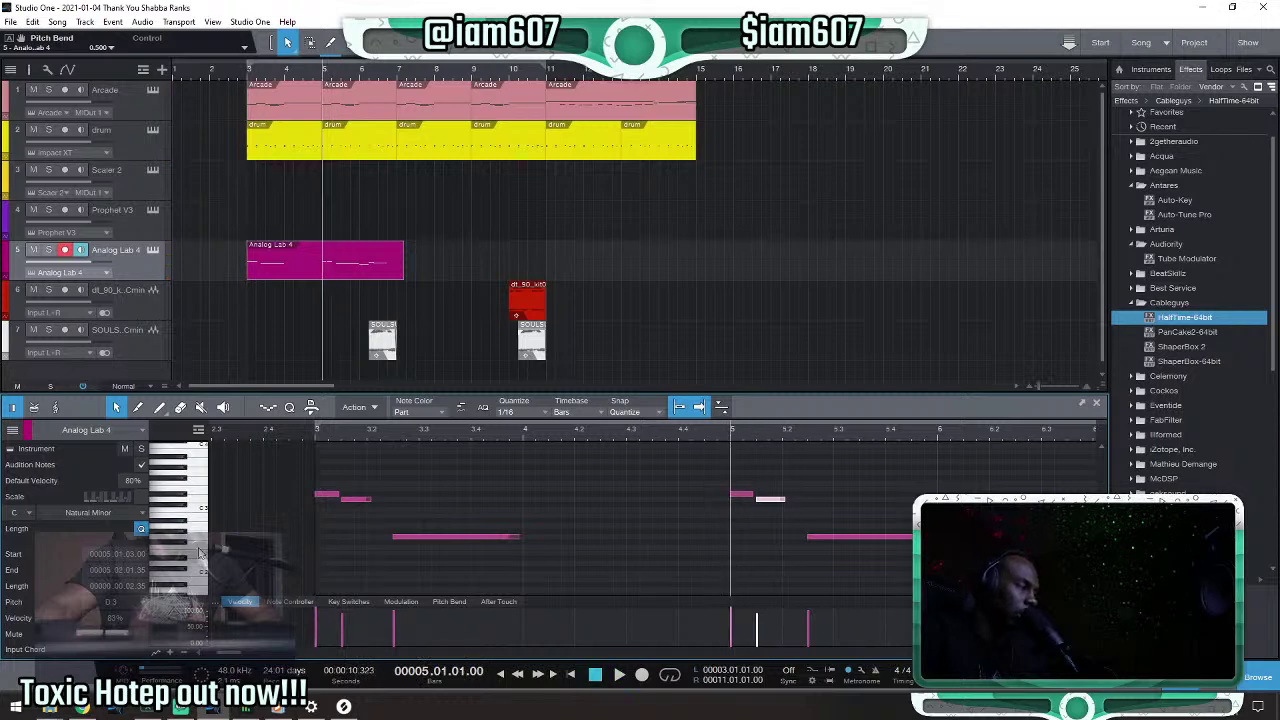
click(350, 502)
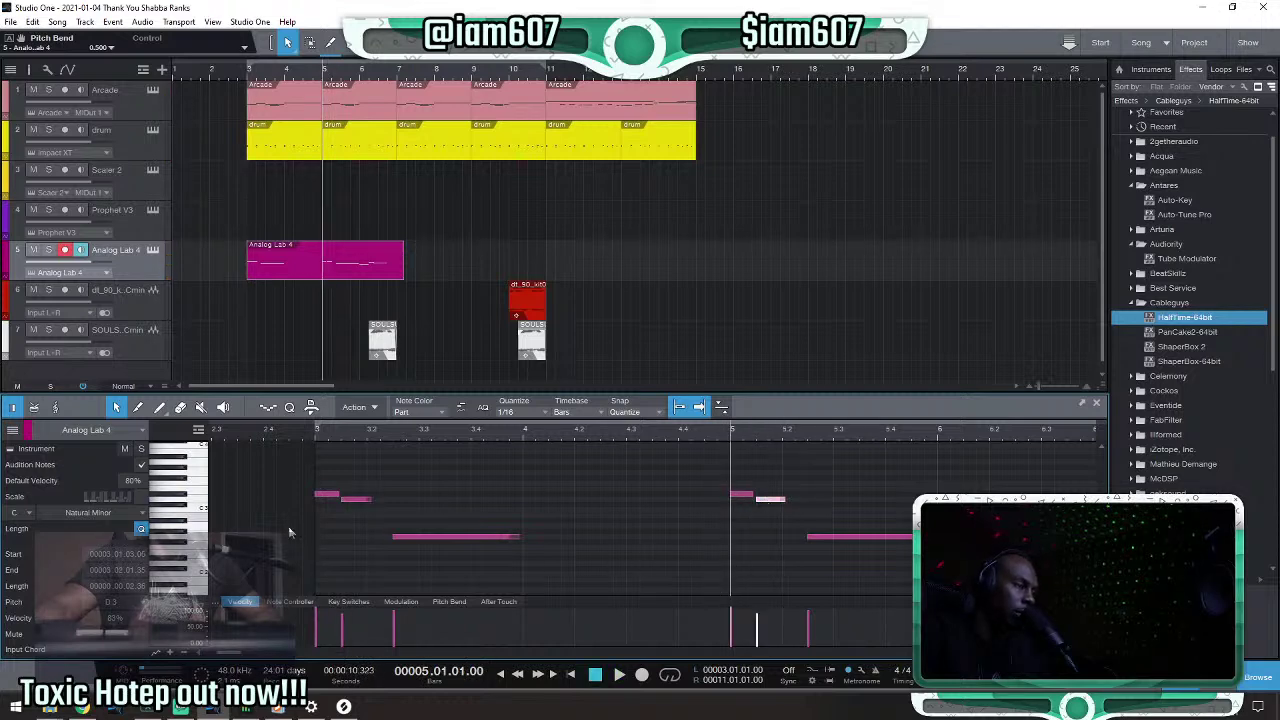
key(space)
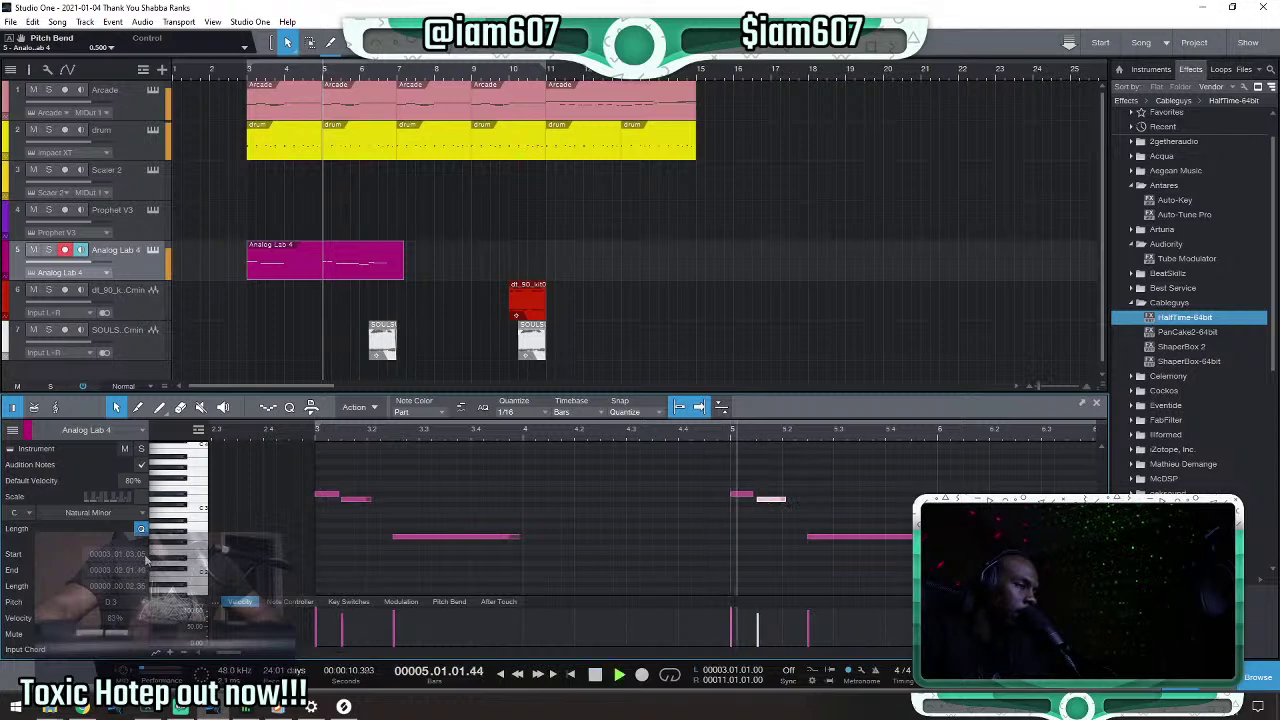
key(space)
Compare the lengths of the first notes in bars 3 and 5 and replay the phrase from bar 5.
click(323, 494)
click(742, 494)
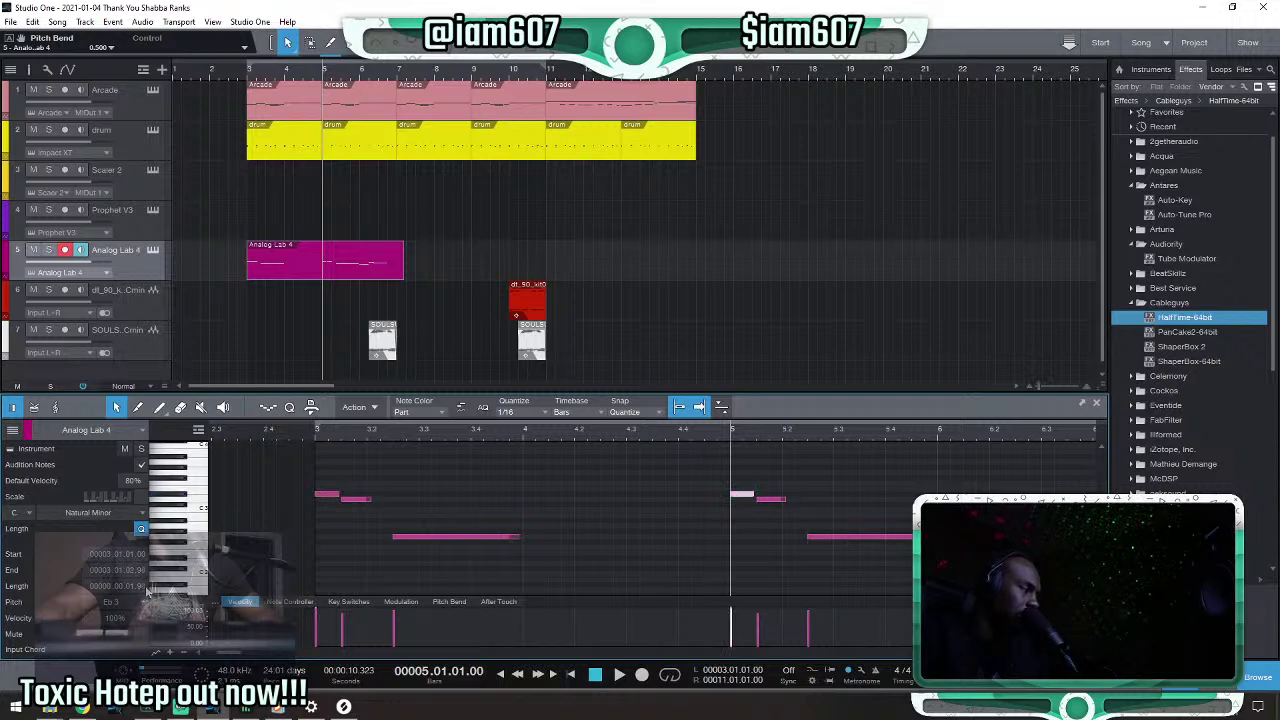
key(space)
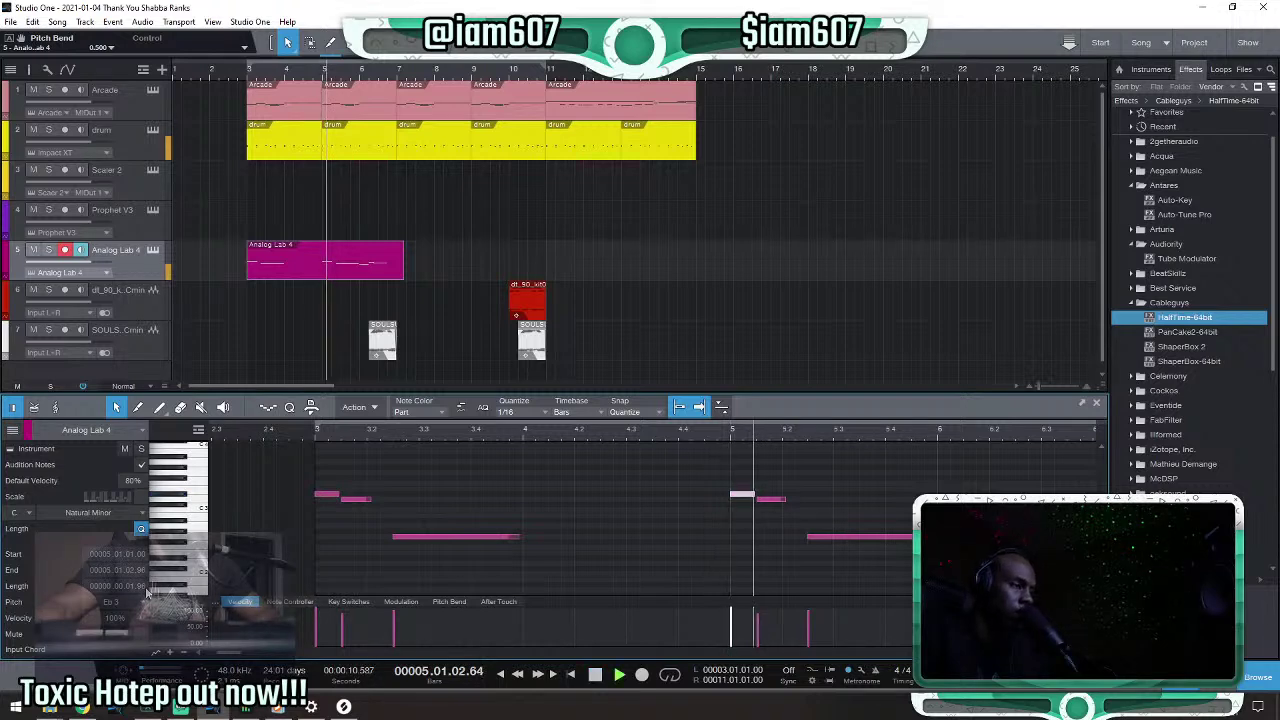
key(space)
key(space)
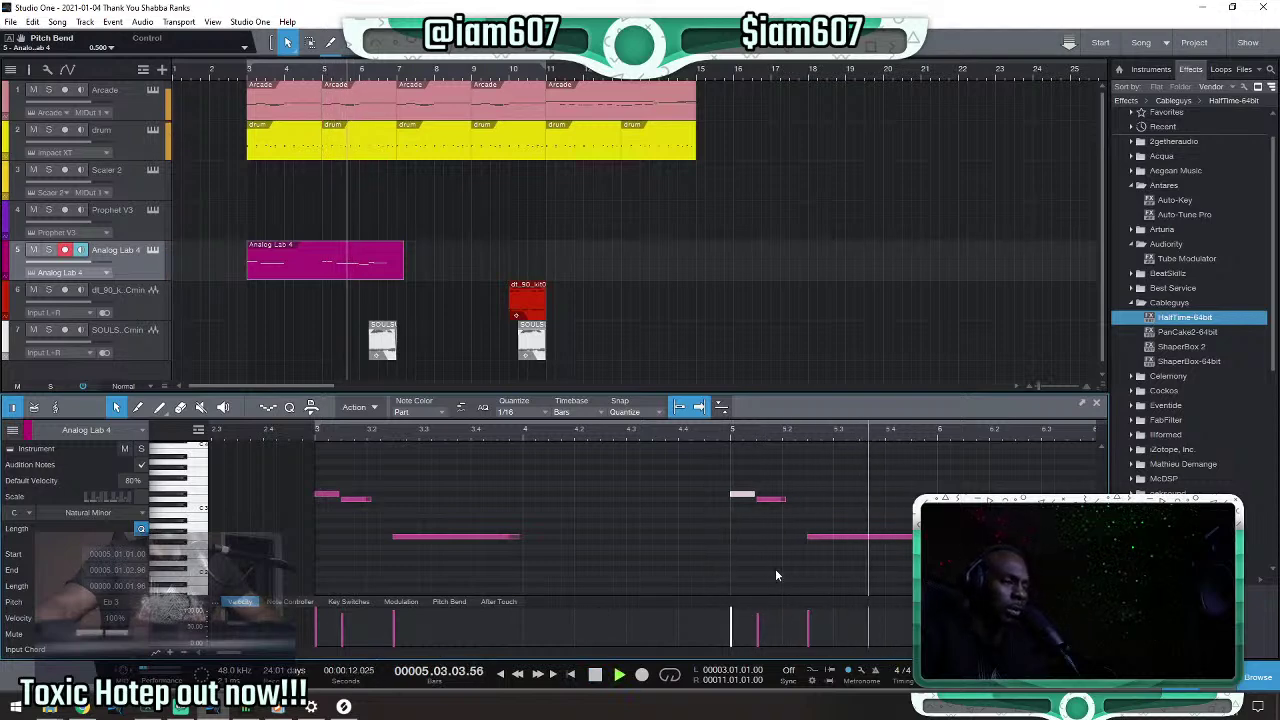
key(space)
key(space)
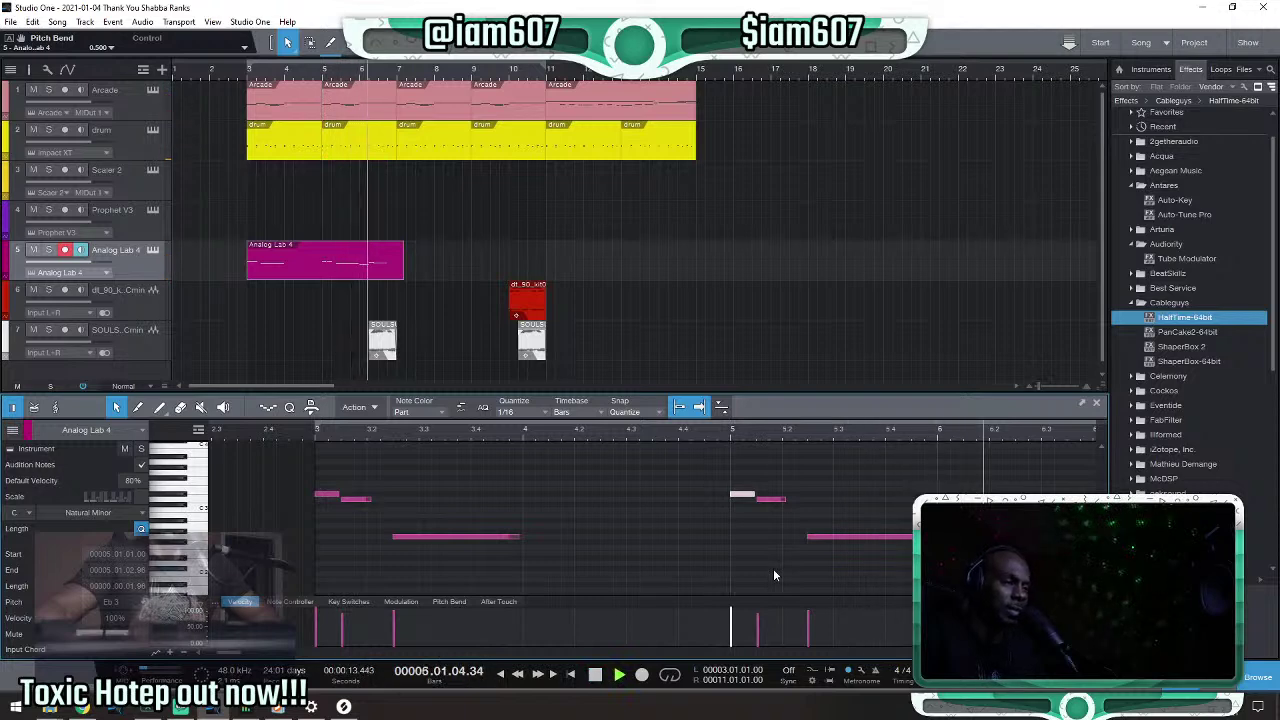
key(space)
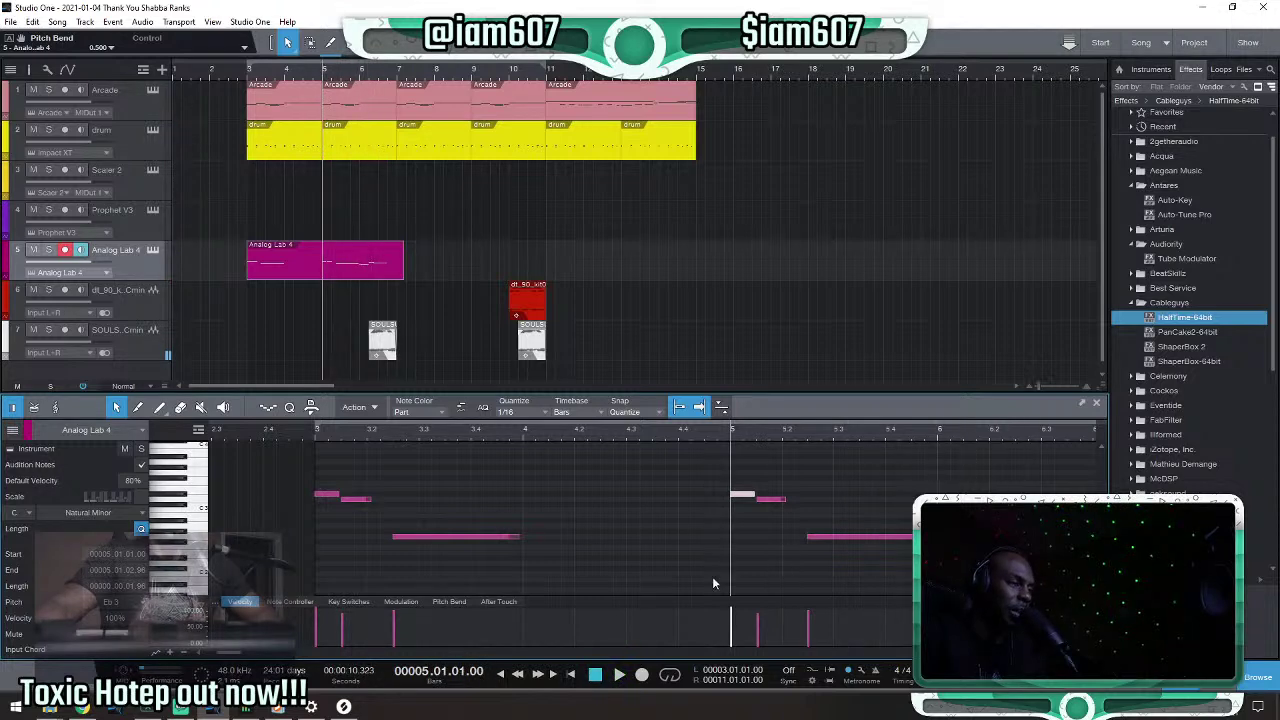
Show the part's pitch bend data and select the bend points at the start of the long note at 5.02.03.00.
click(802, 436)
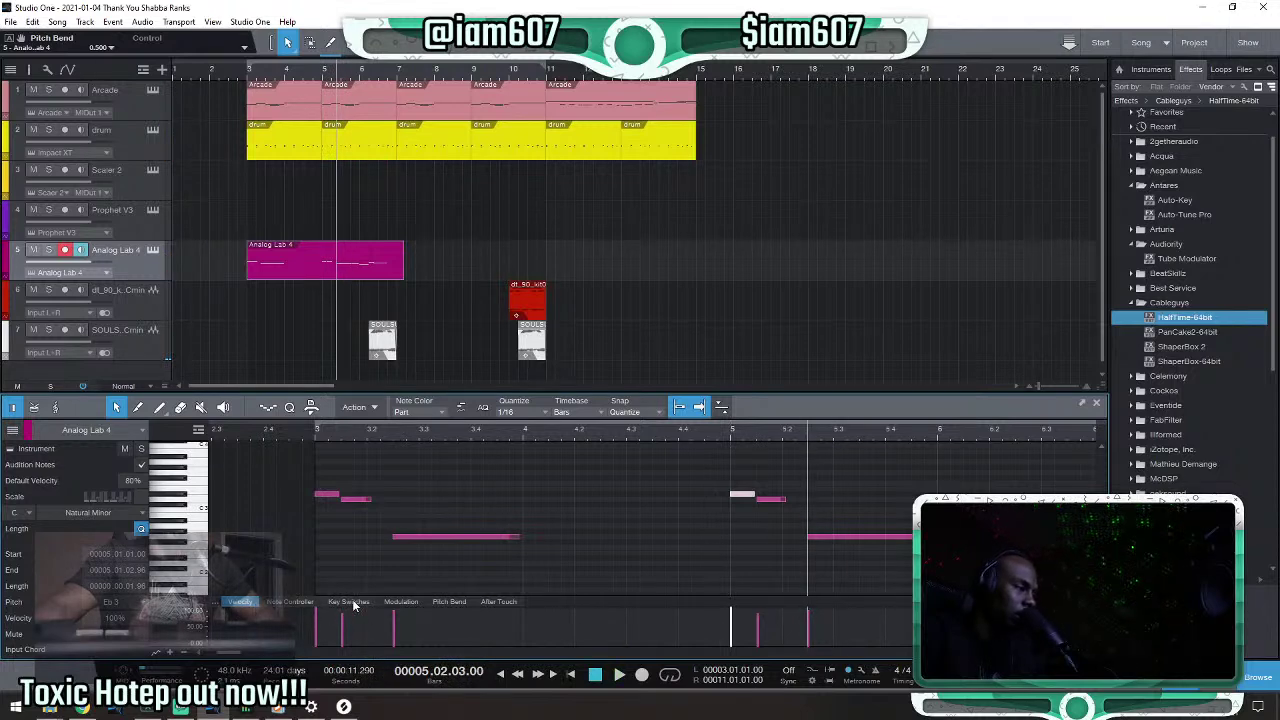
click(312, 602)
click(400, 601)
click(449, 602)
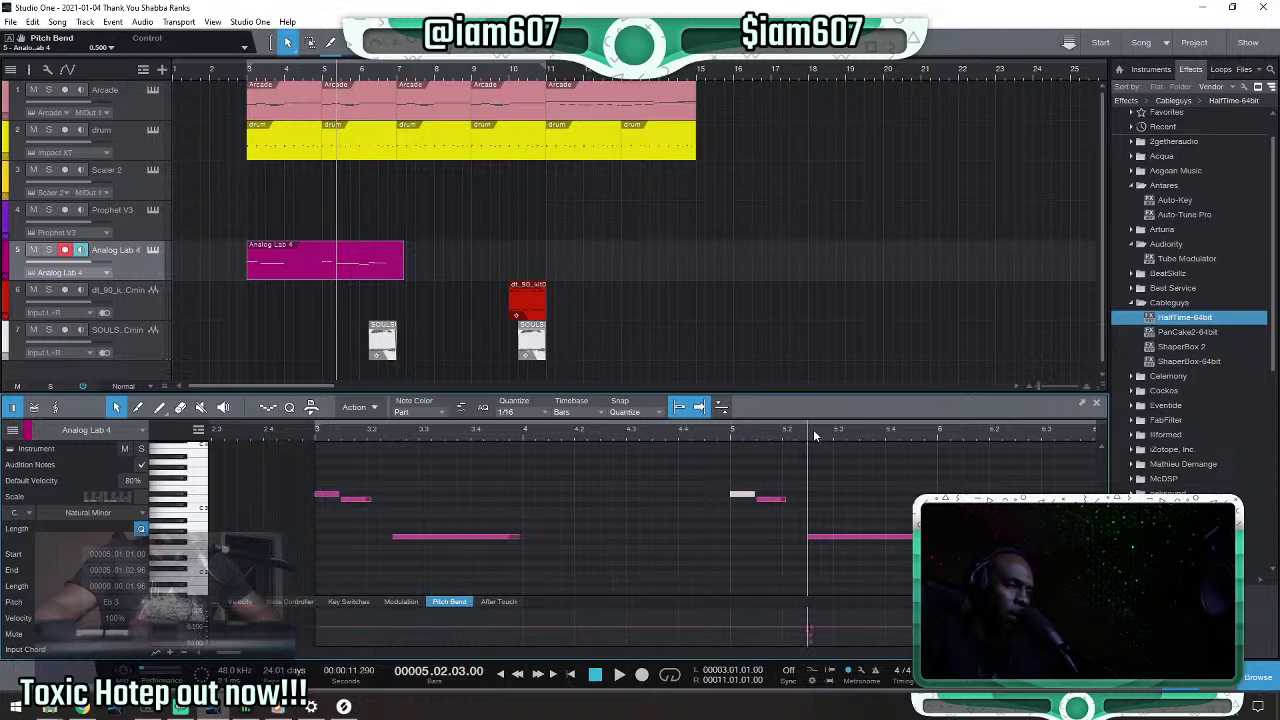
scroll(814, 429, up, 5)
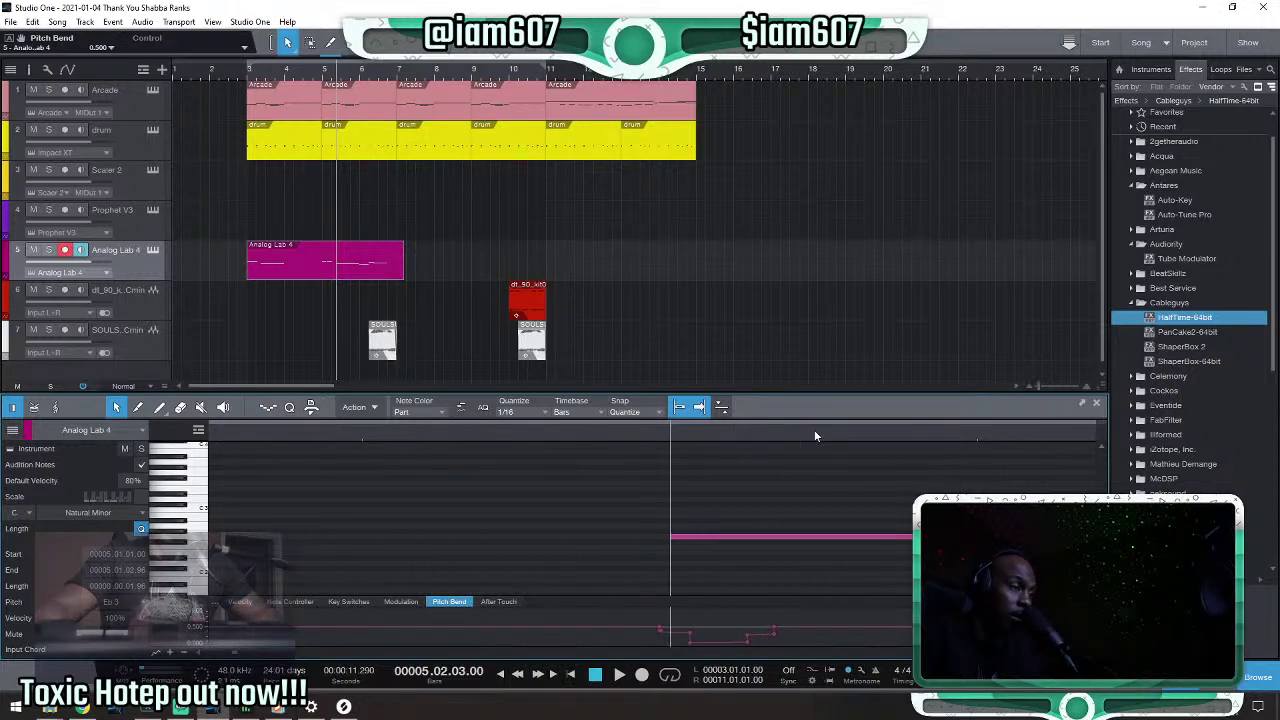
scroll(814, 429, down, 1)
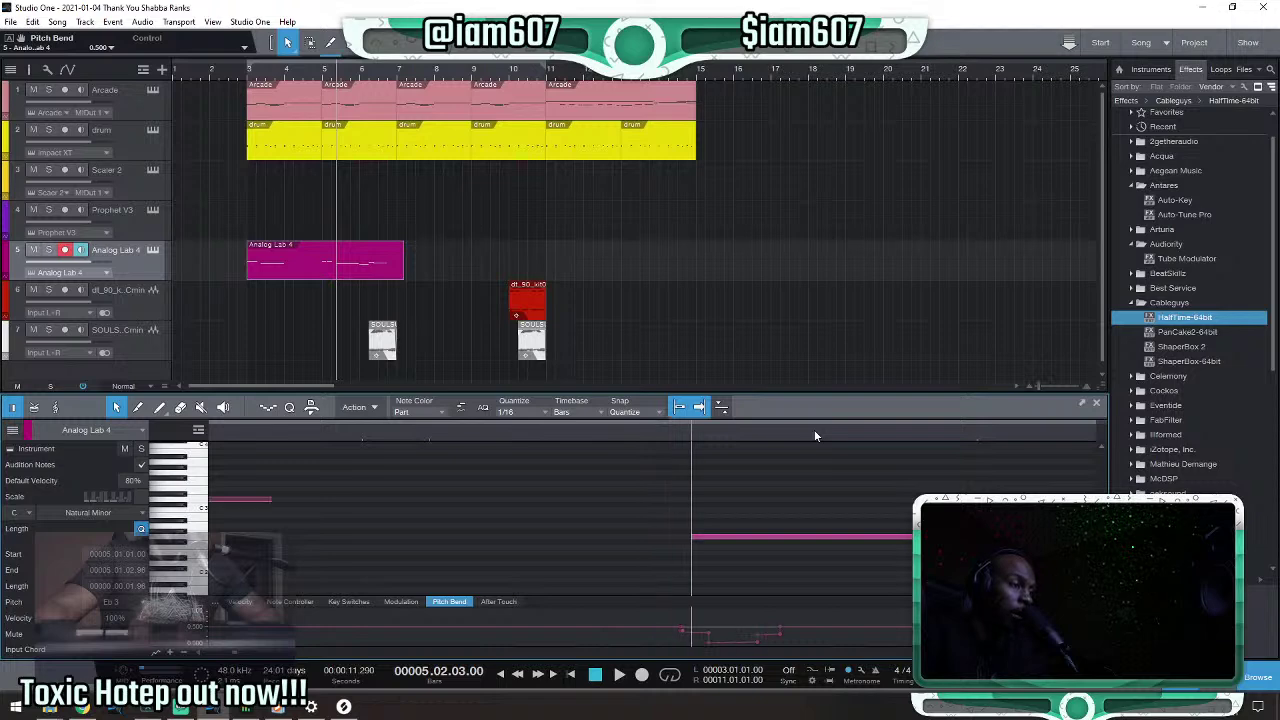
scroll(814, 429, down, 1)
scroll(722, 436, up, 4)
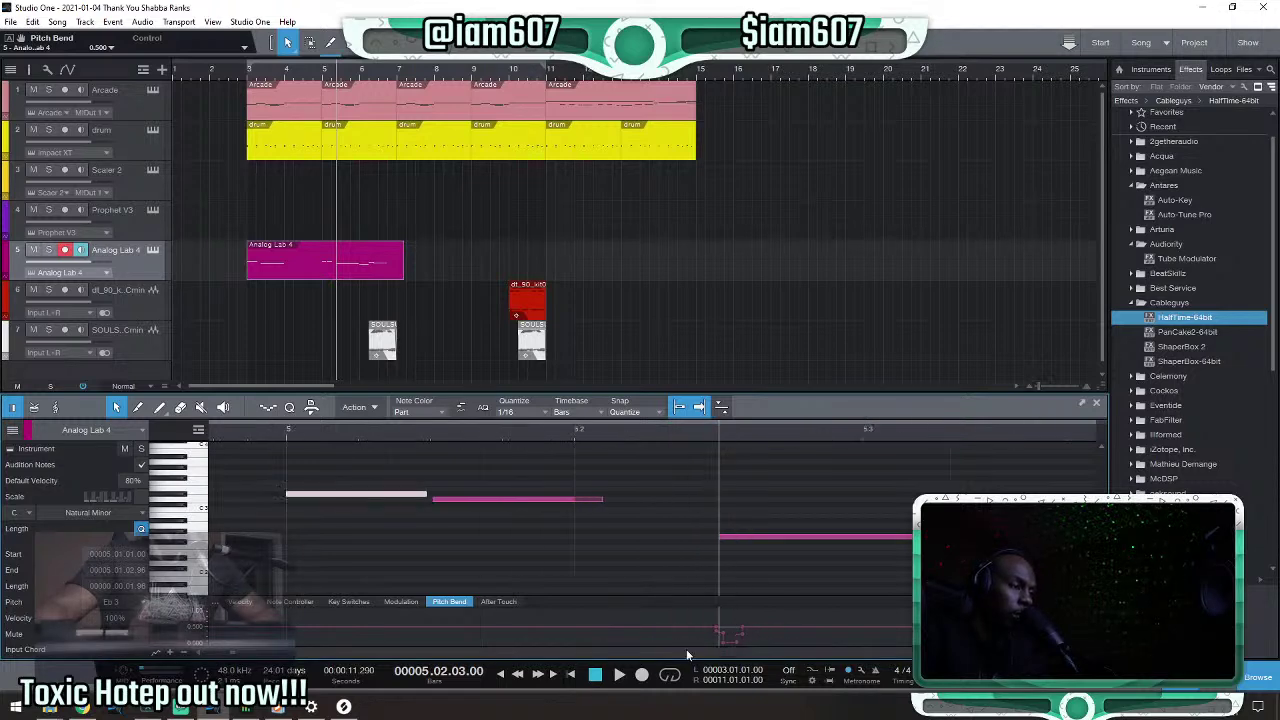
drag(688, 606, 786, 635)
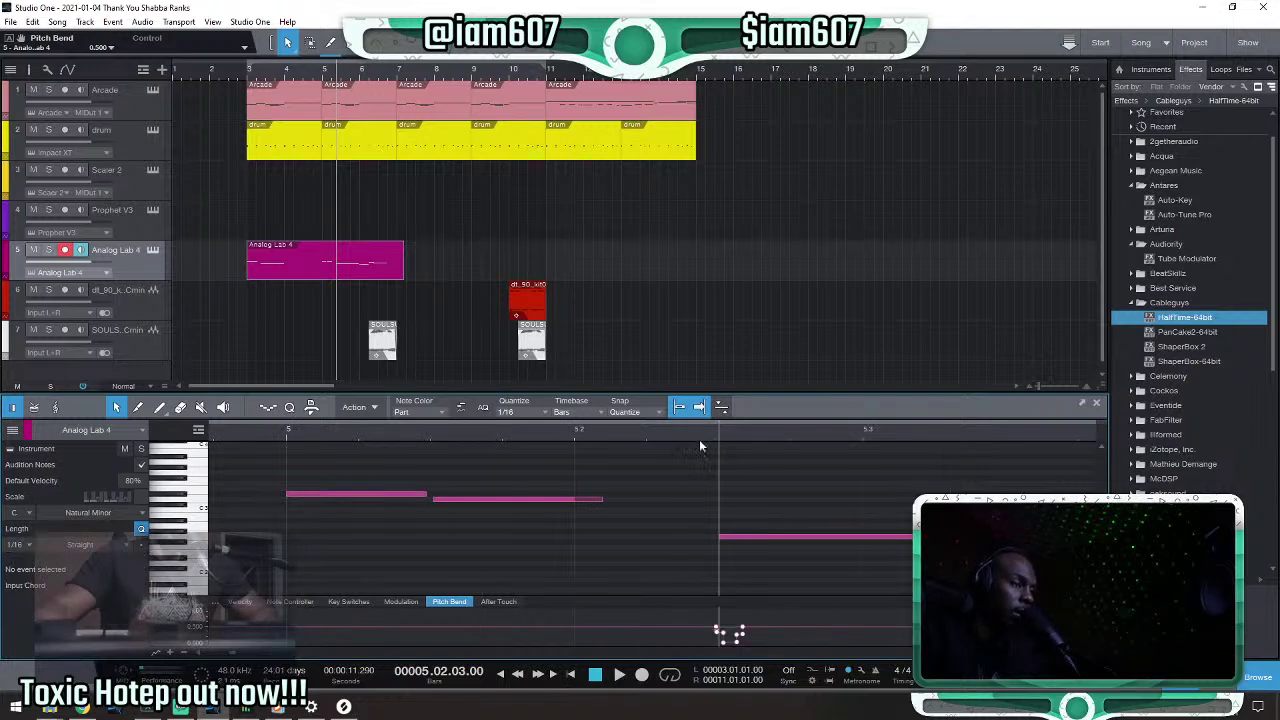
Copy the selected pitch bend points to the long note at 3.02.03.00 and shift them to begin at 3.2.2.99.
scroll(701, 435, down, 5)
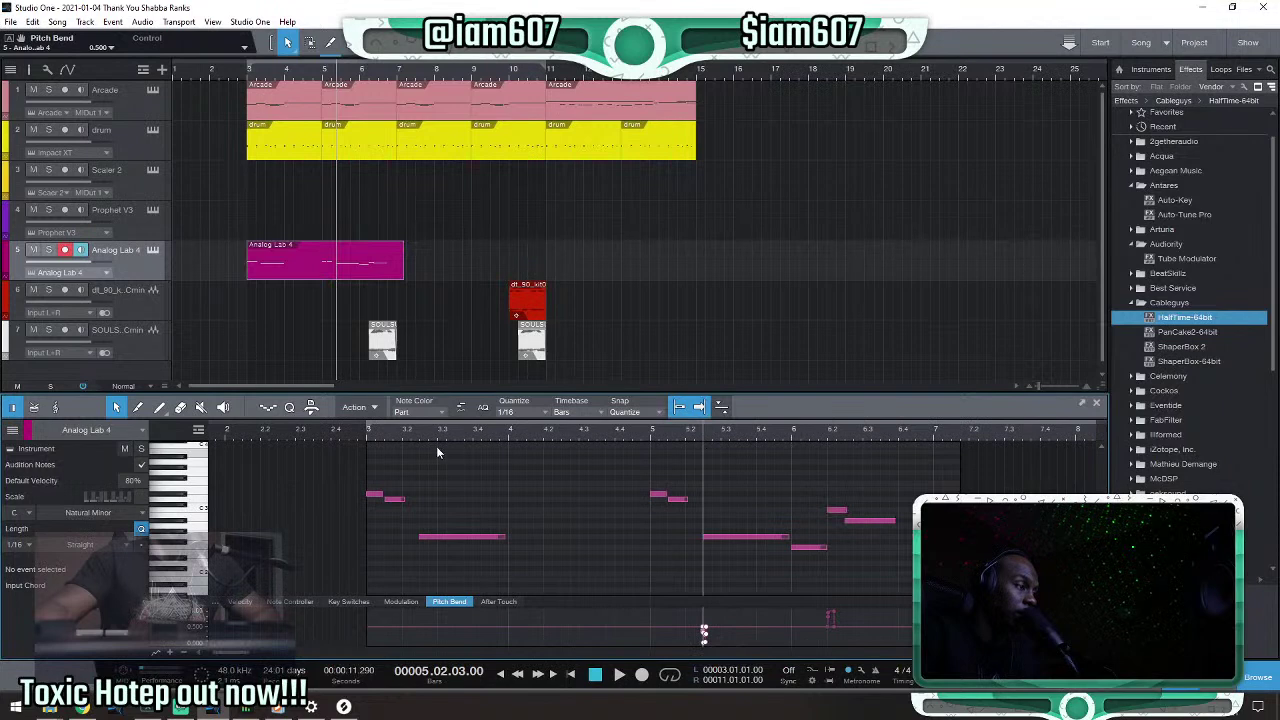
click(417, 433)
scroll(422, 431, up, 7)
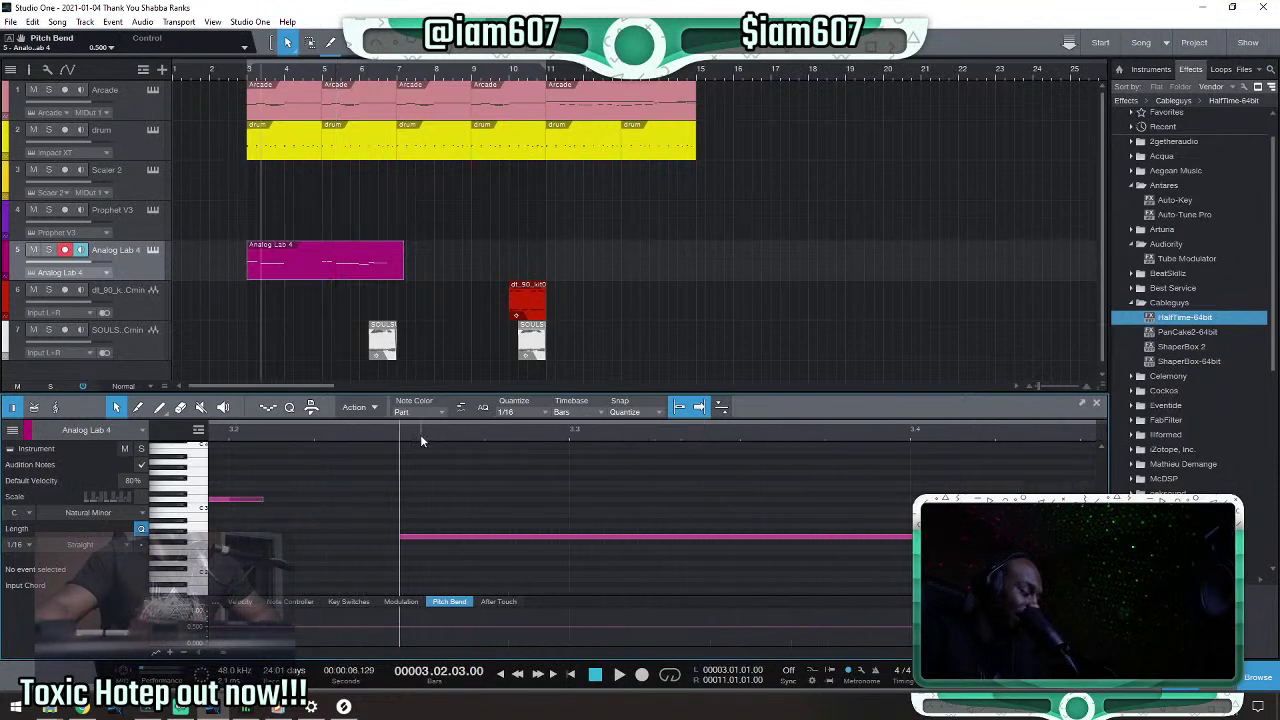
scroll(394, 434, up, 5)
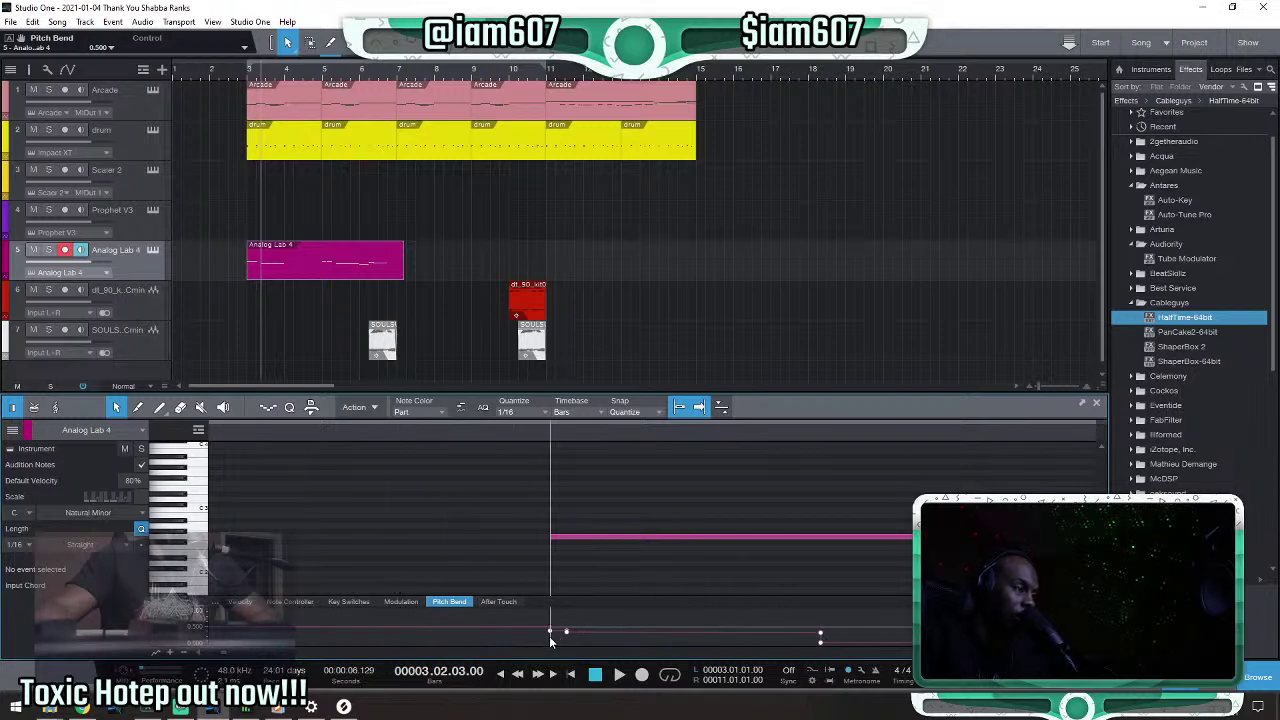
drag(548, 636, 511, 638)
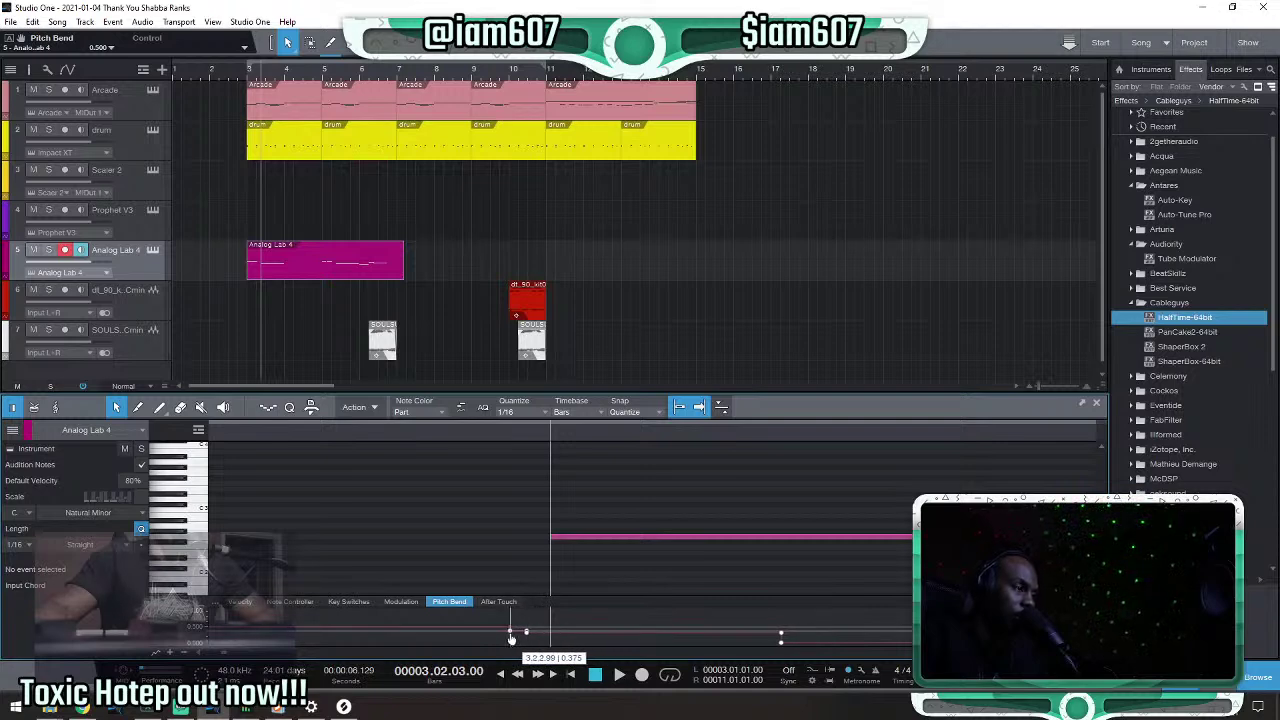
Play the melody from bar 3 and from just before bar 5 to check the copied pitch bend.
click(522, 426)
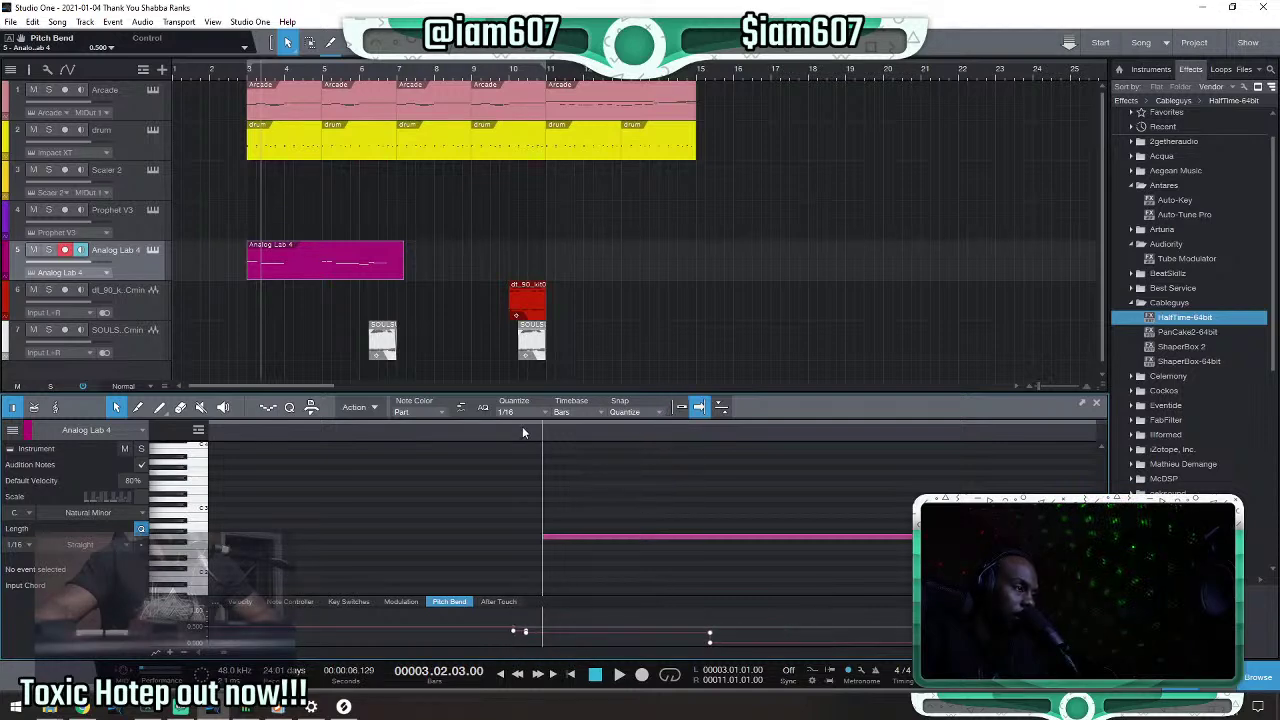
click(404, 426)
key(space)
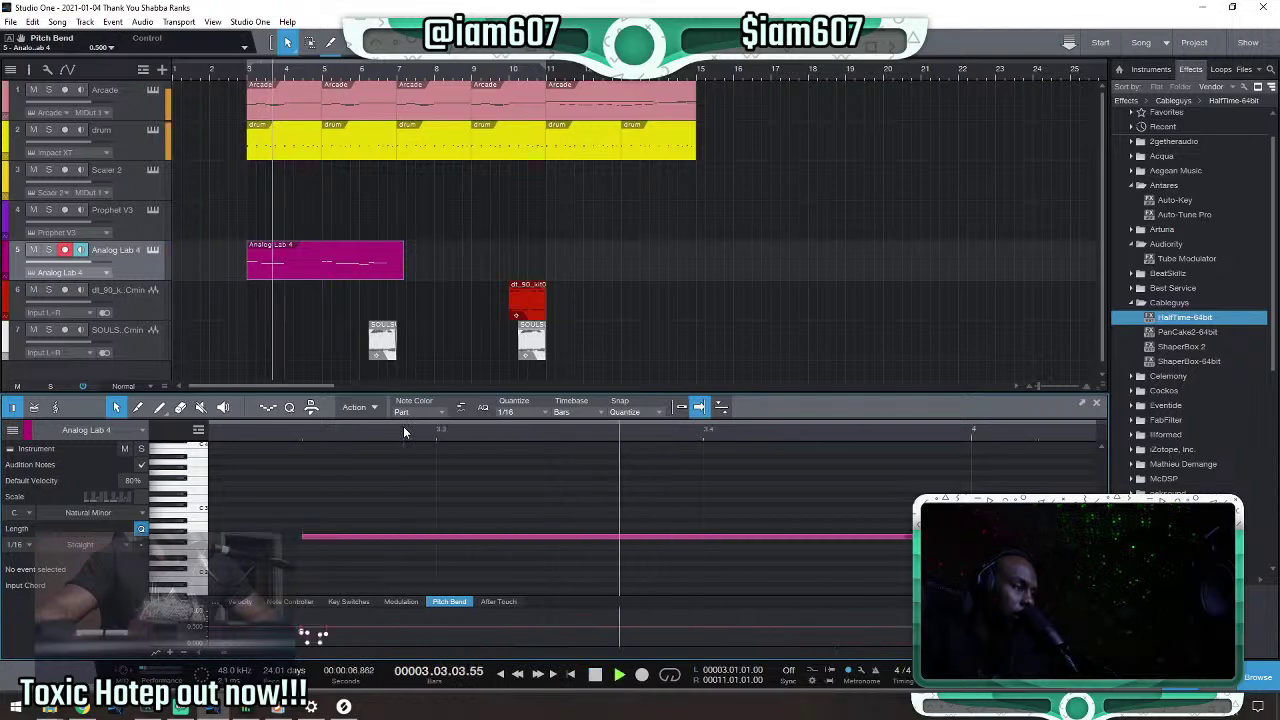
scroll(404, 428, down, 5)
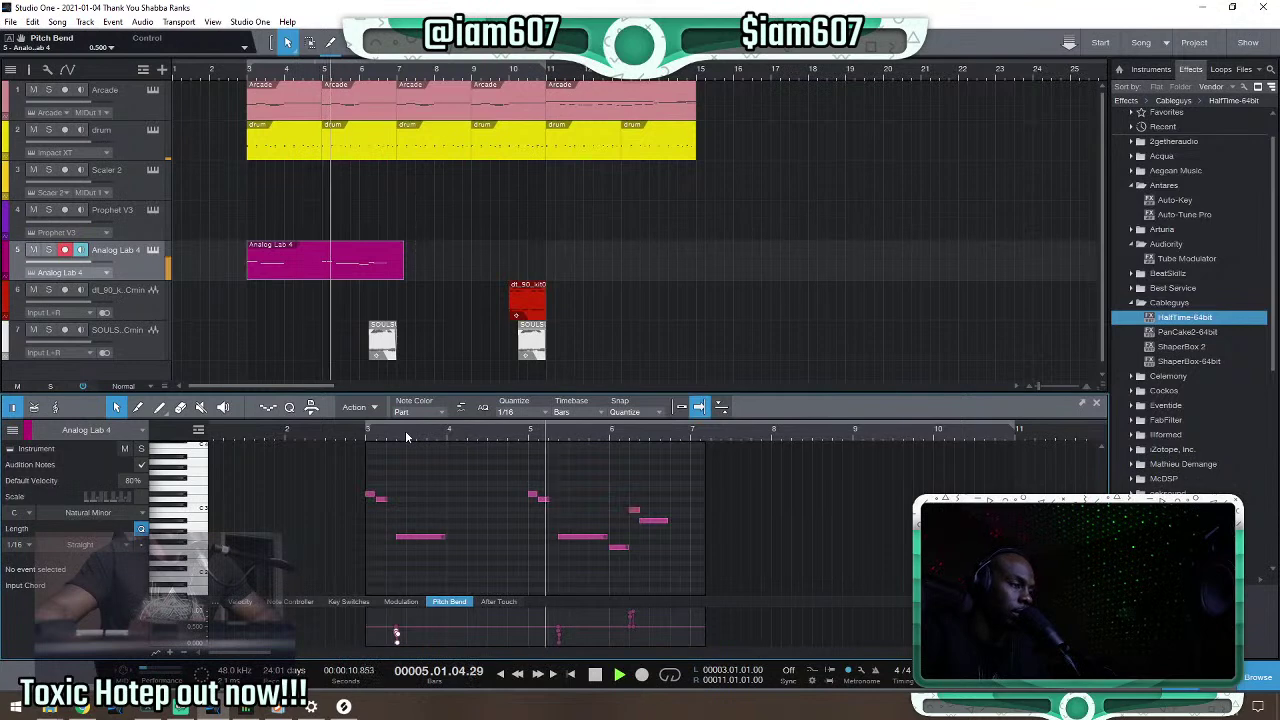
click(364, 433)
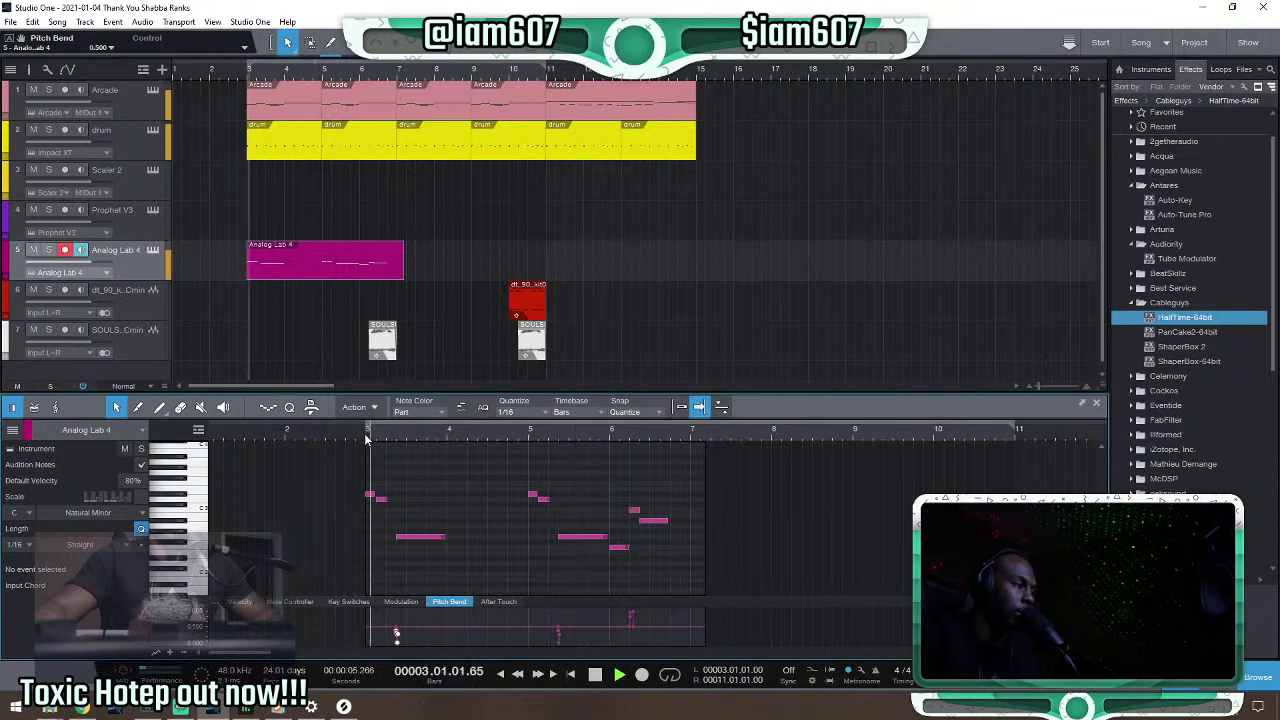
click(519, 436)
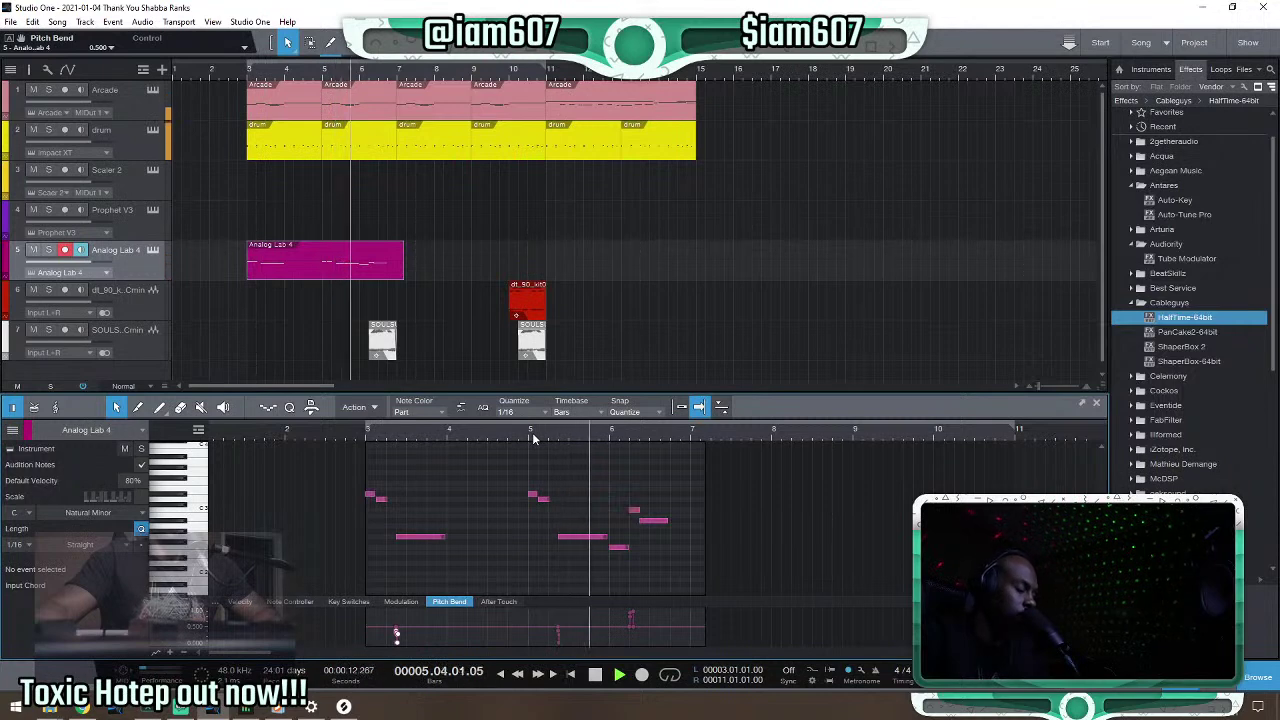
key(space)
Shift the melody's last two notes slightly later, with the C 3 starting at 6.02.01.05, and play them back.
scroll(628, 436, up, 5)
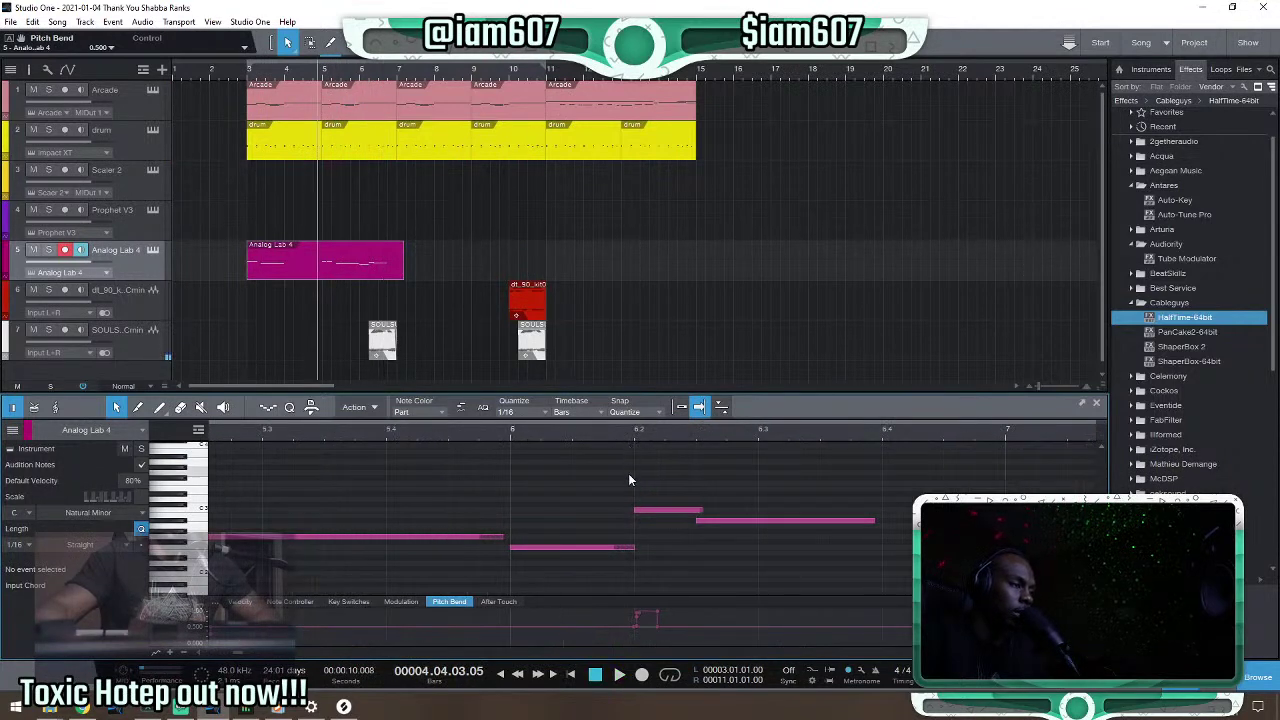
drag(749, 537, 749, 538)
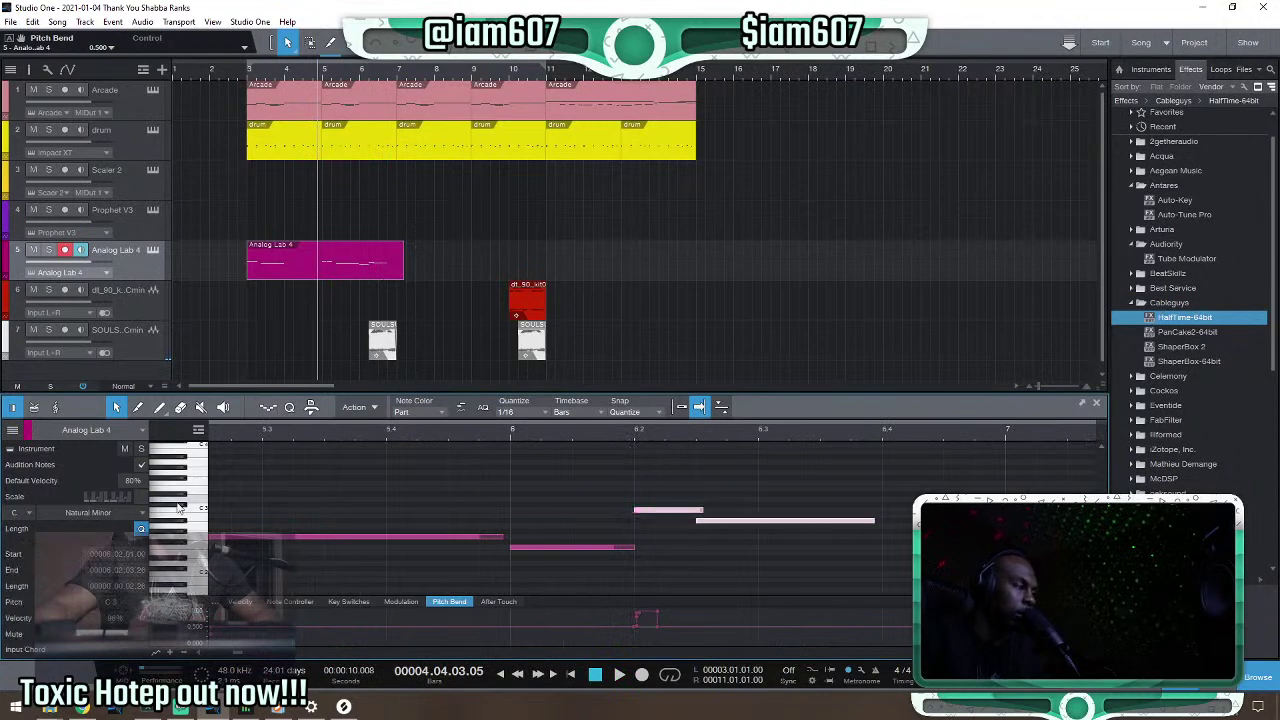
key(space)
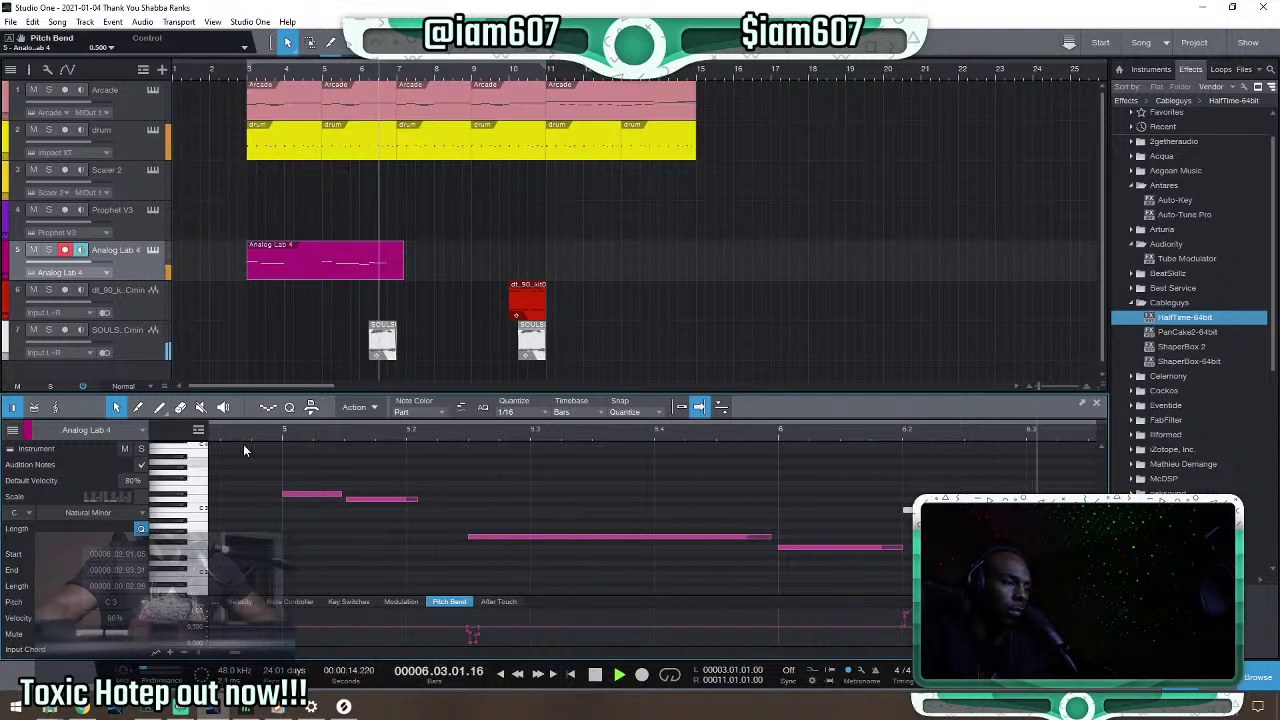
click(422, 438)
key(space)
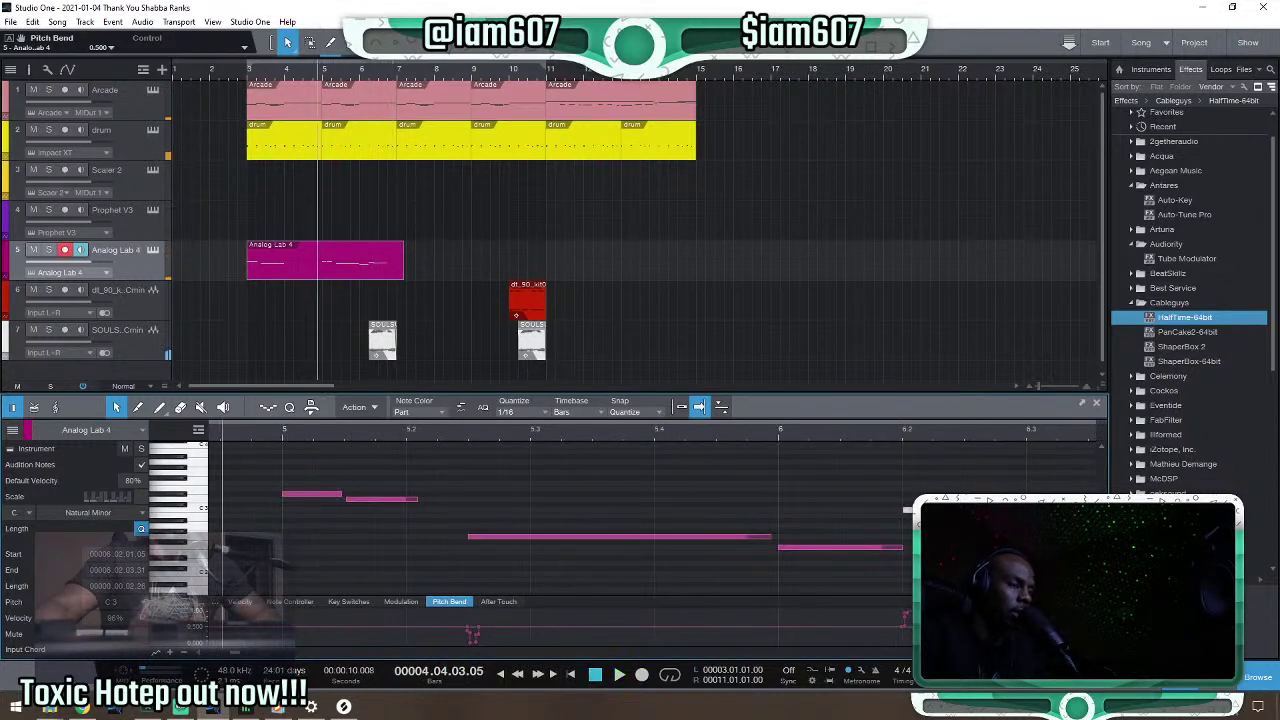
Align the pitch bend points near 6.2 with the start of the shifted C 3 note and play the phrase.
key(Escape)
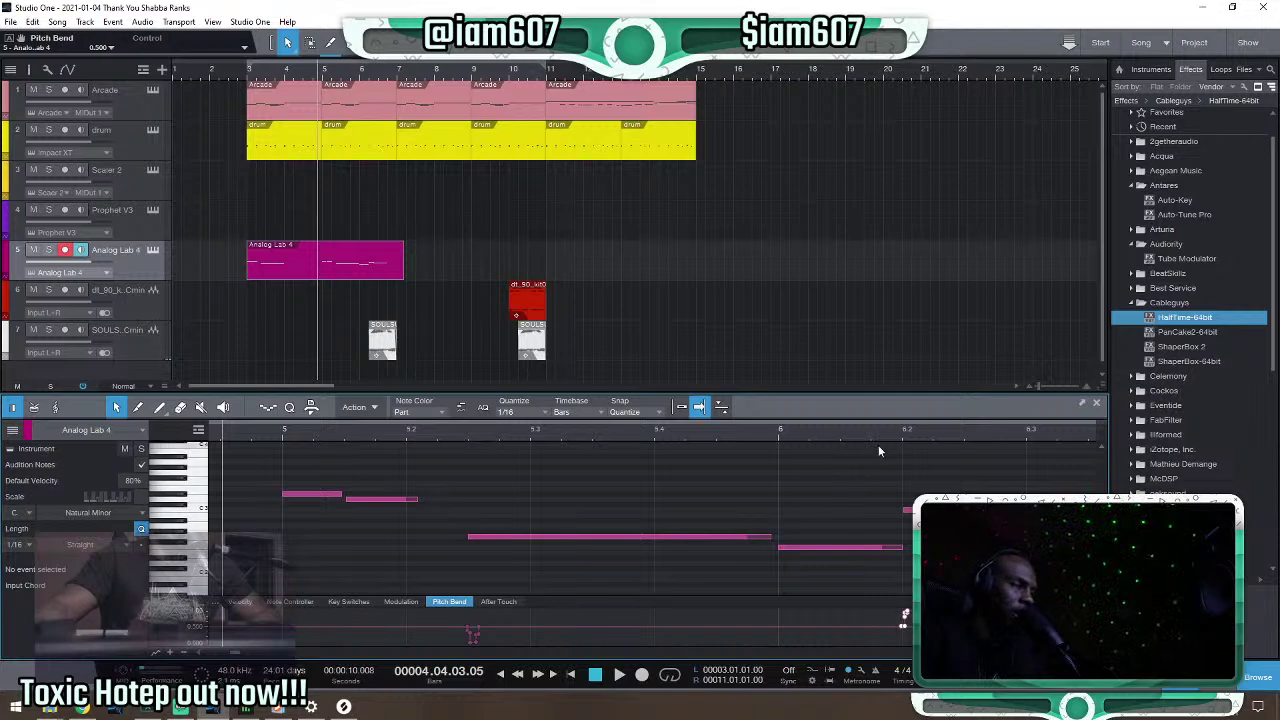
drag(924, 431, 546, 632)
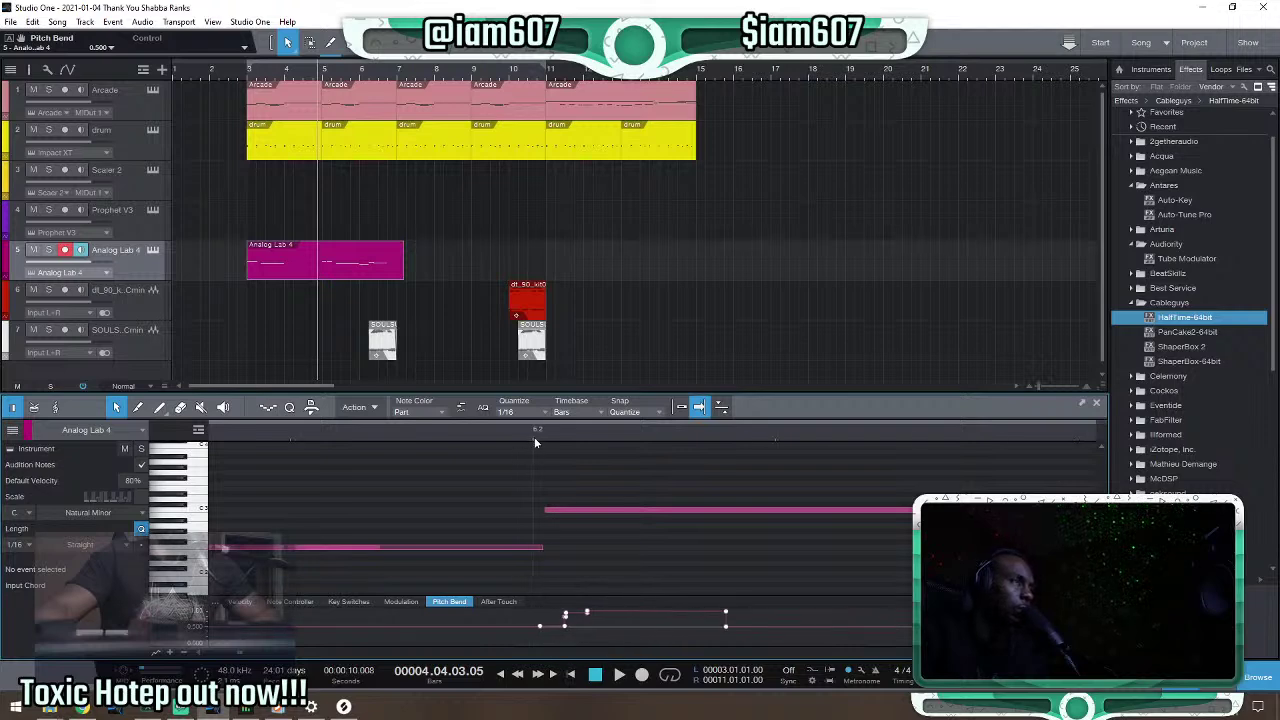
key(space)
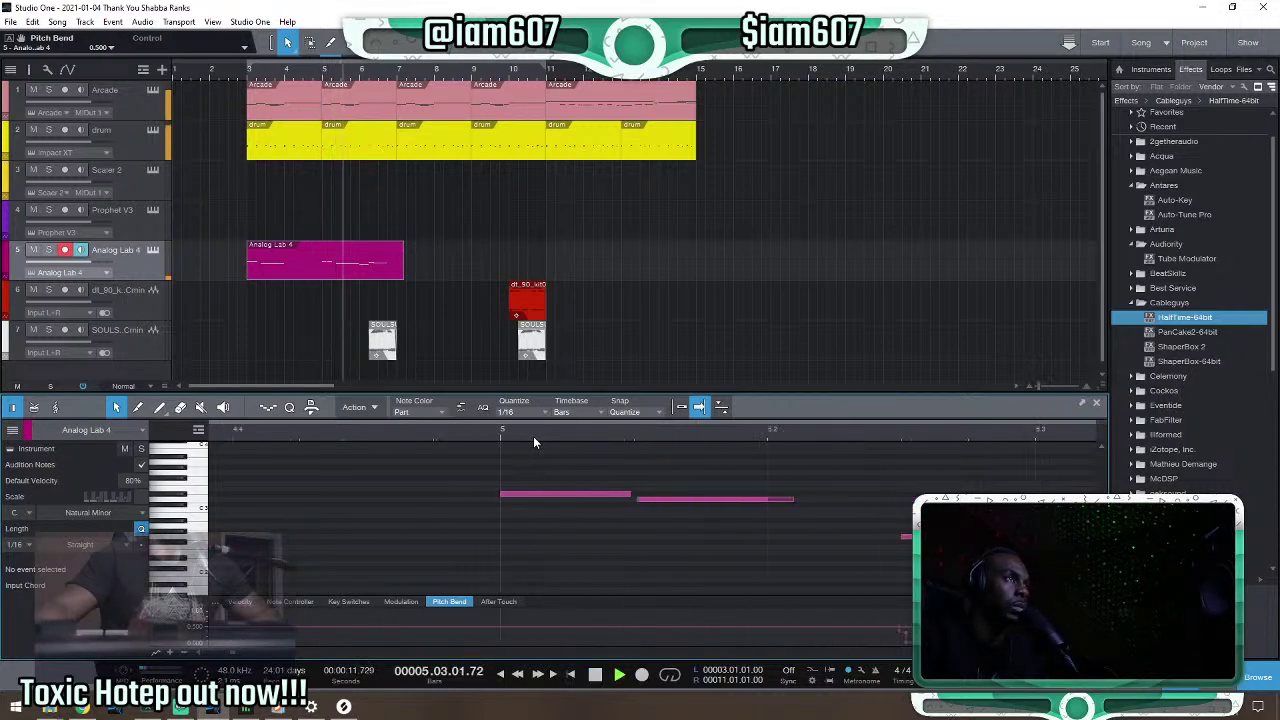
key(space)
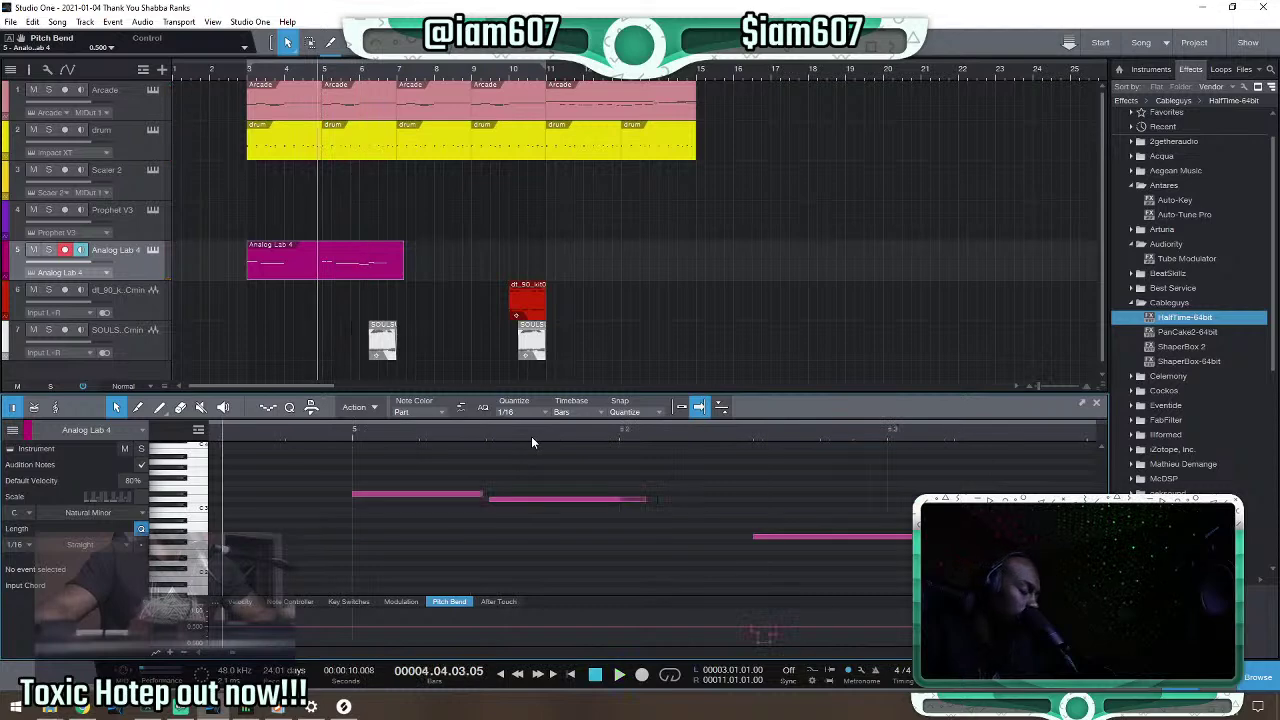
Trim the end of the Analog Lab 4 part in the arrangement to bar 7.
scroll(526, 433, down, 5)
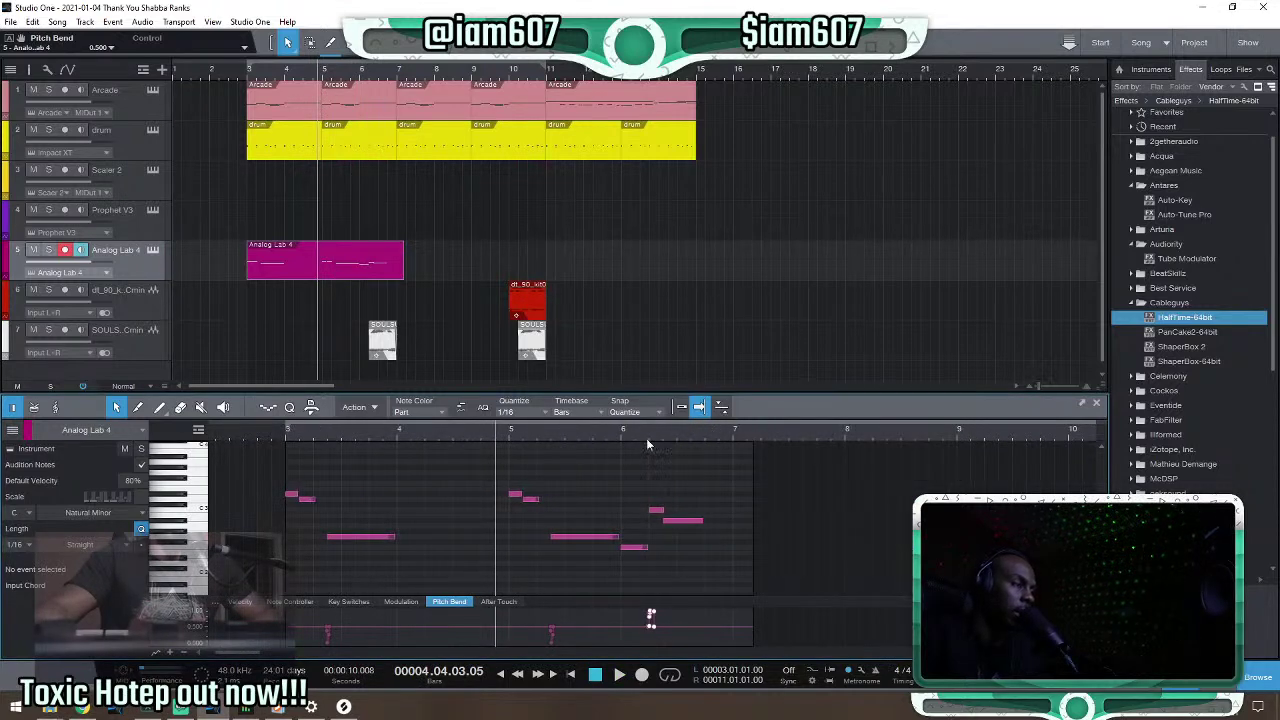
drag(403, 262, 397, 262)
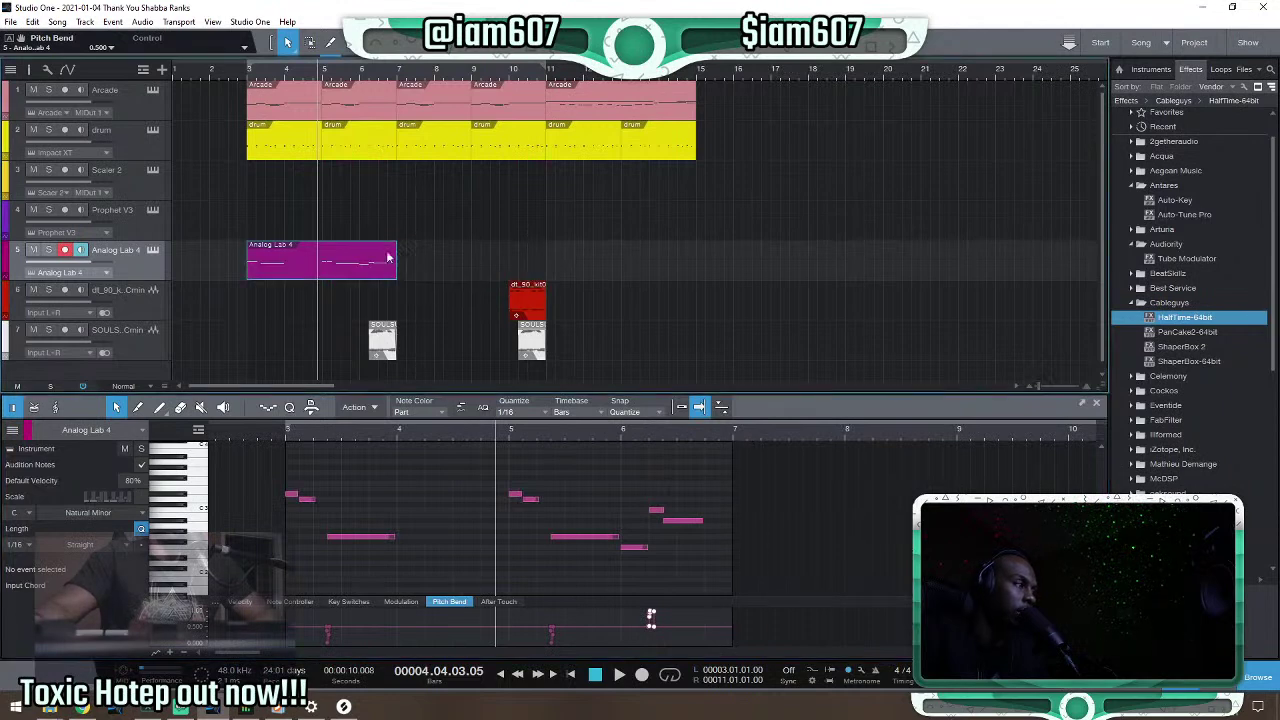
Play the arrangement from bar 3 and show the velocity lane for the Analog Lab 4 melody.
click(251, 78)
key(space)
key(space)
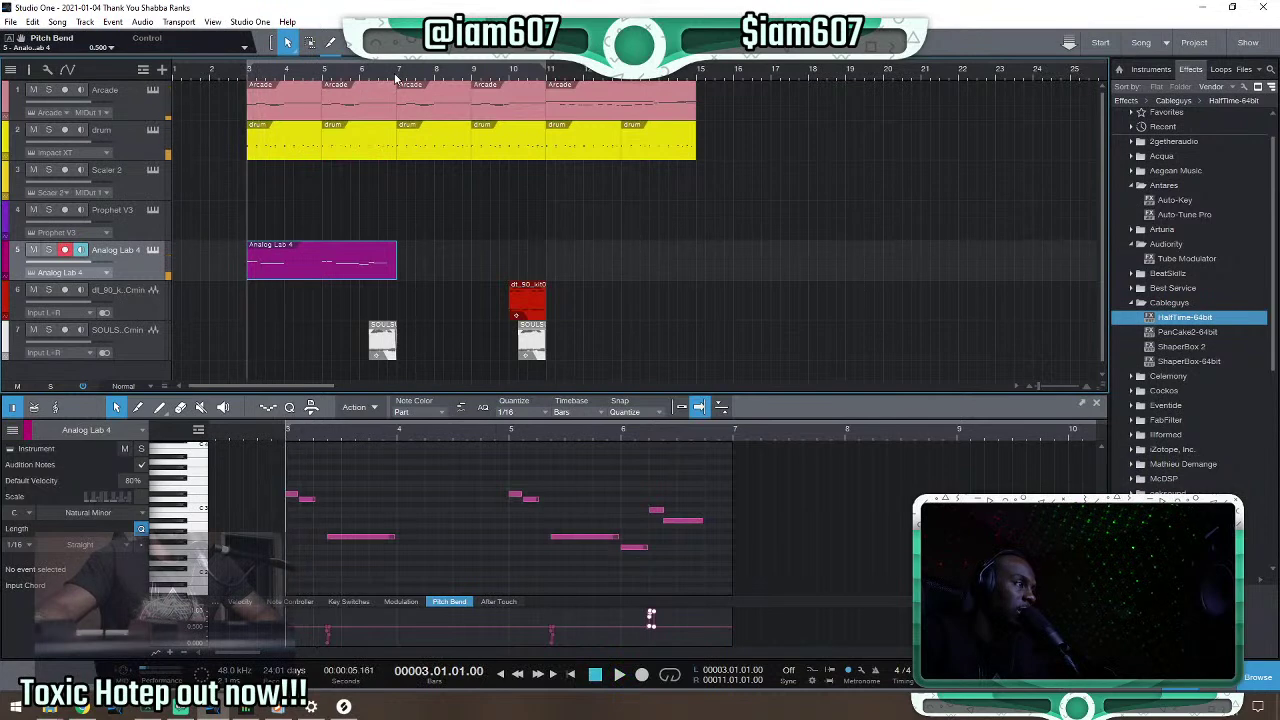
scroll(398, 78, up, 4)
scroll(398, 78, down, 3)
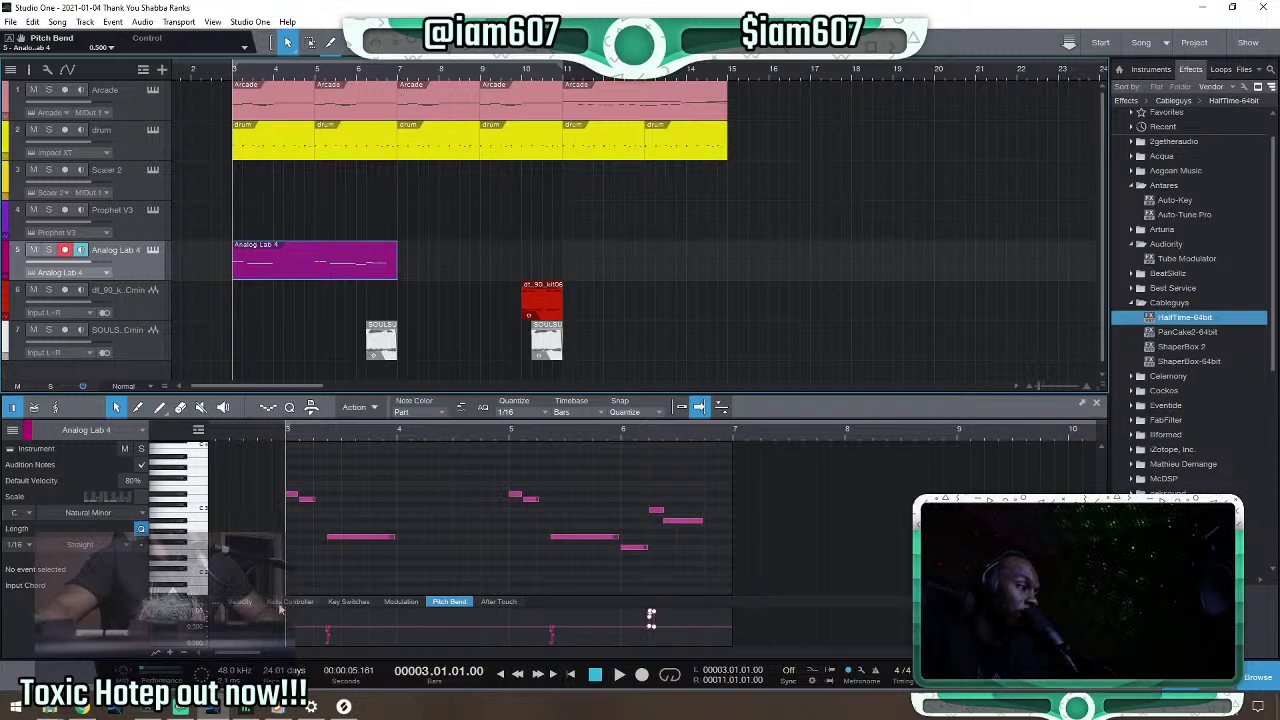
click(242, 603)
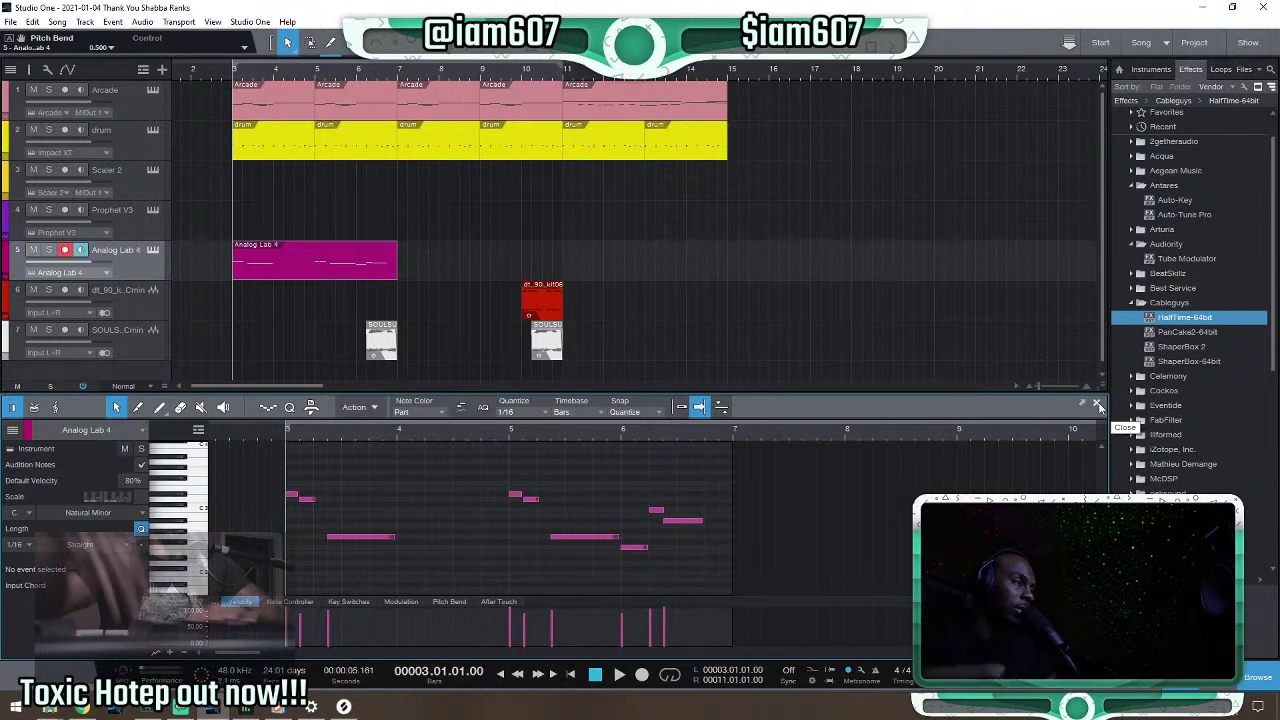
Duplicate the Analog Lab 4 part to fill bars 7 to 11 during playback, and close the note editor.
key(space)
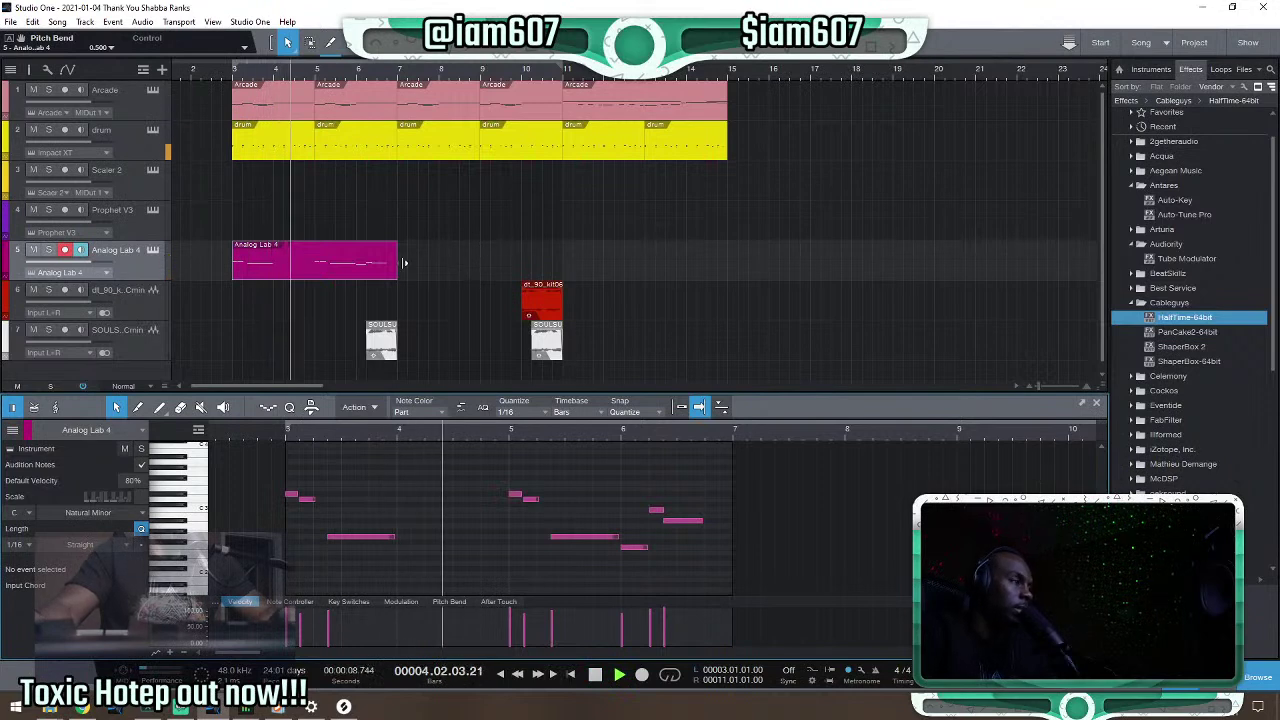
key(d)
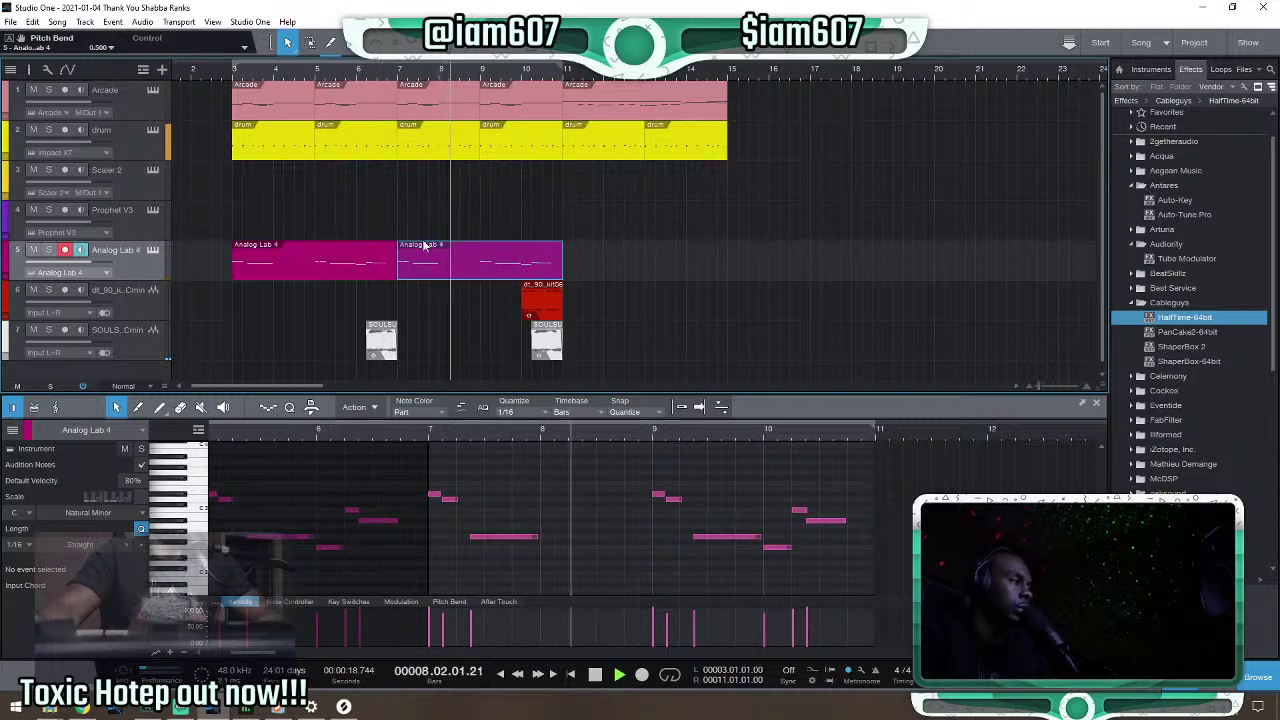
key(space)
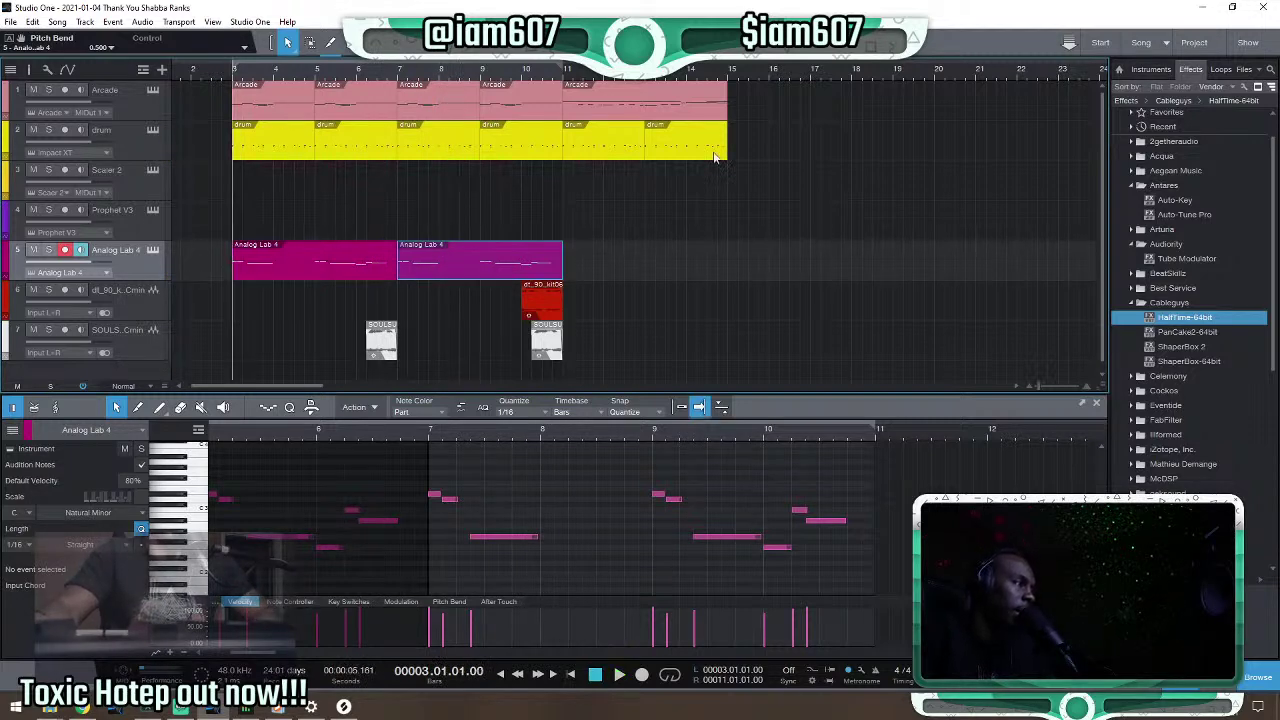
click(1097, 405)
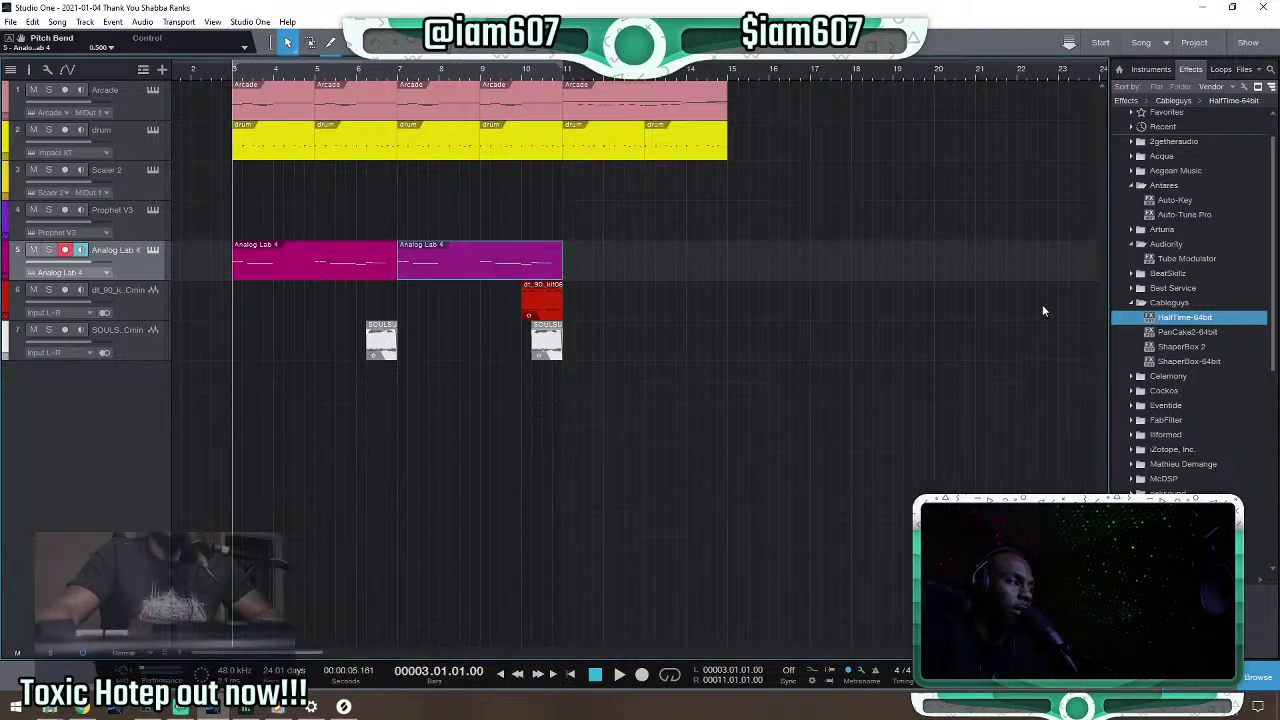
Add the PreSonus SampleOne instrument to the song on a new track.
click(1152, 69)
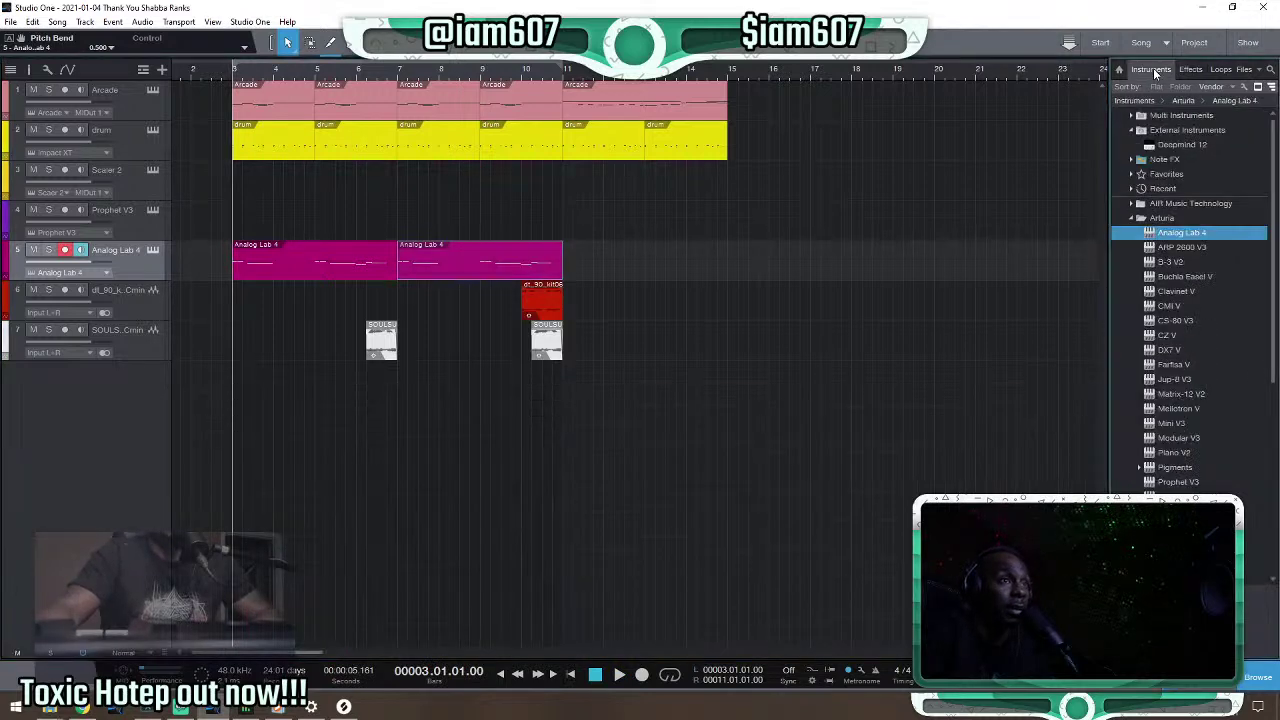
click(1139, 219)
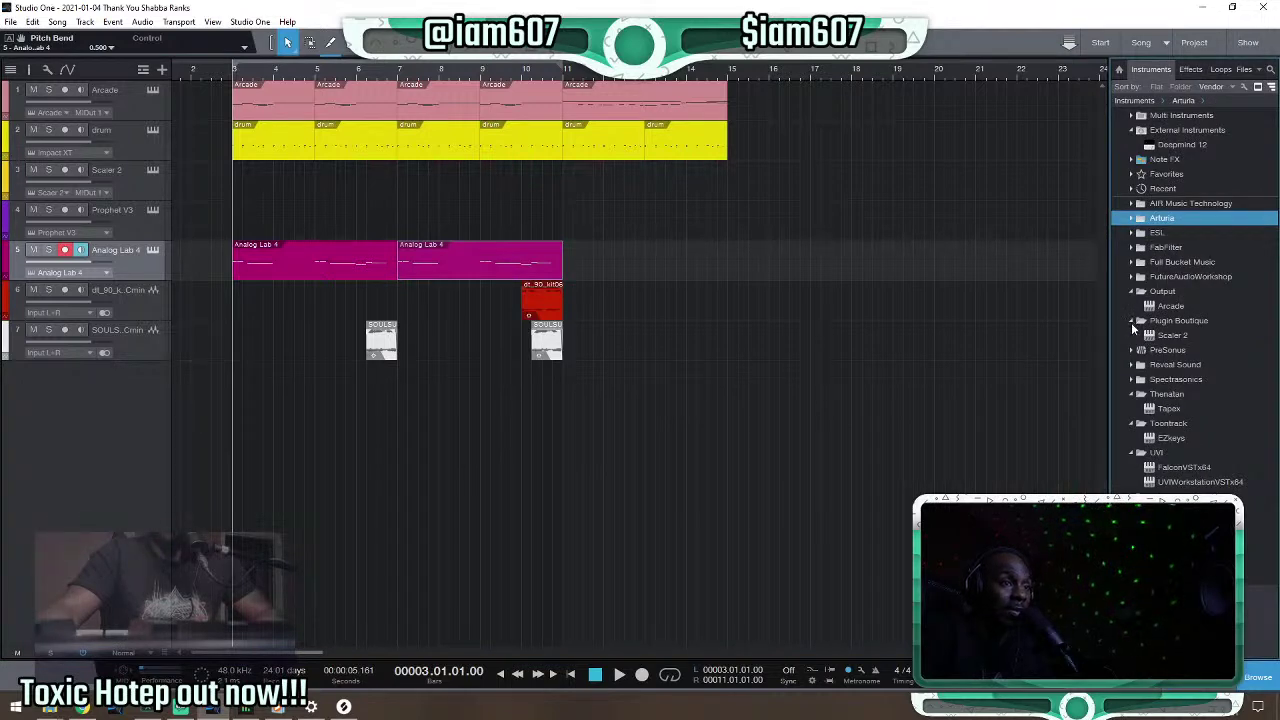
click(1133, 352)
click(1133, 352)
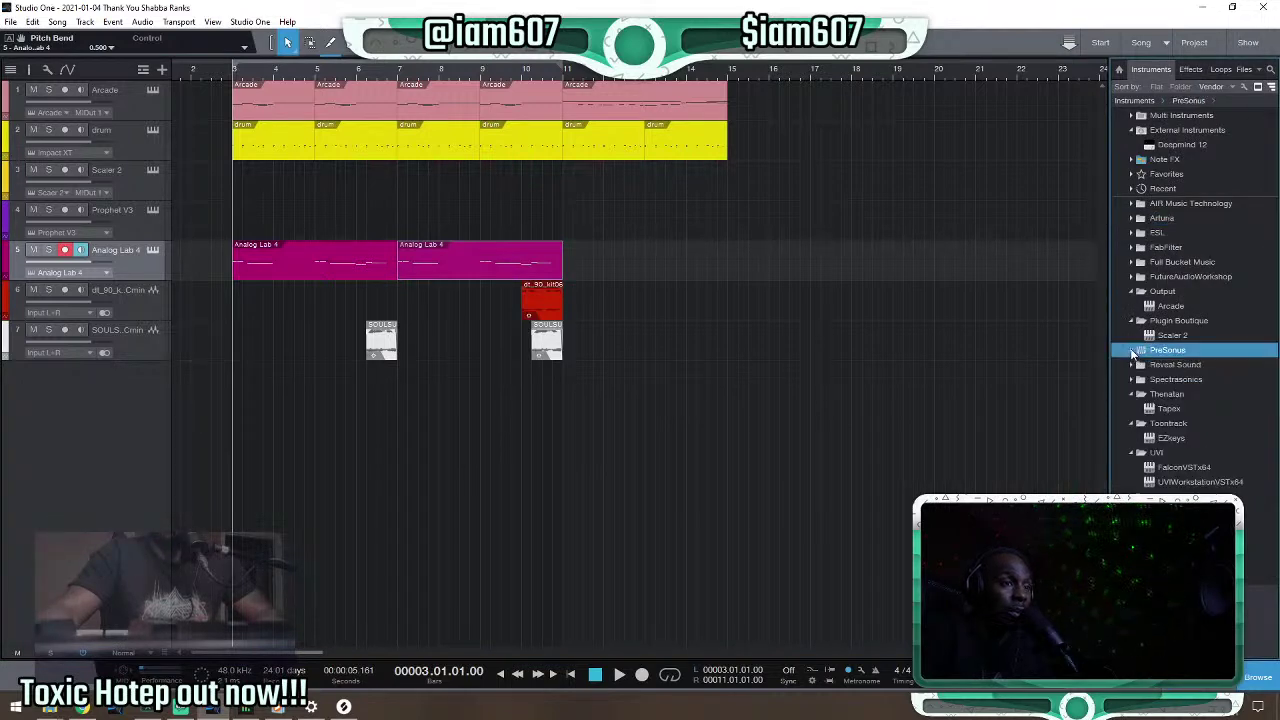
click(1134, 352)
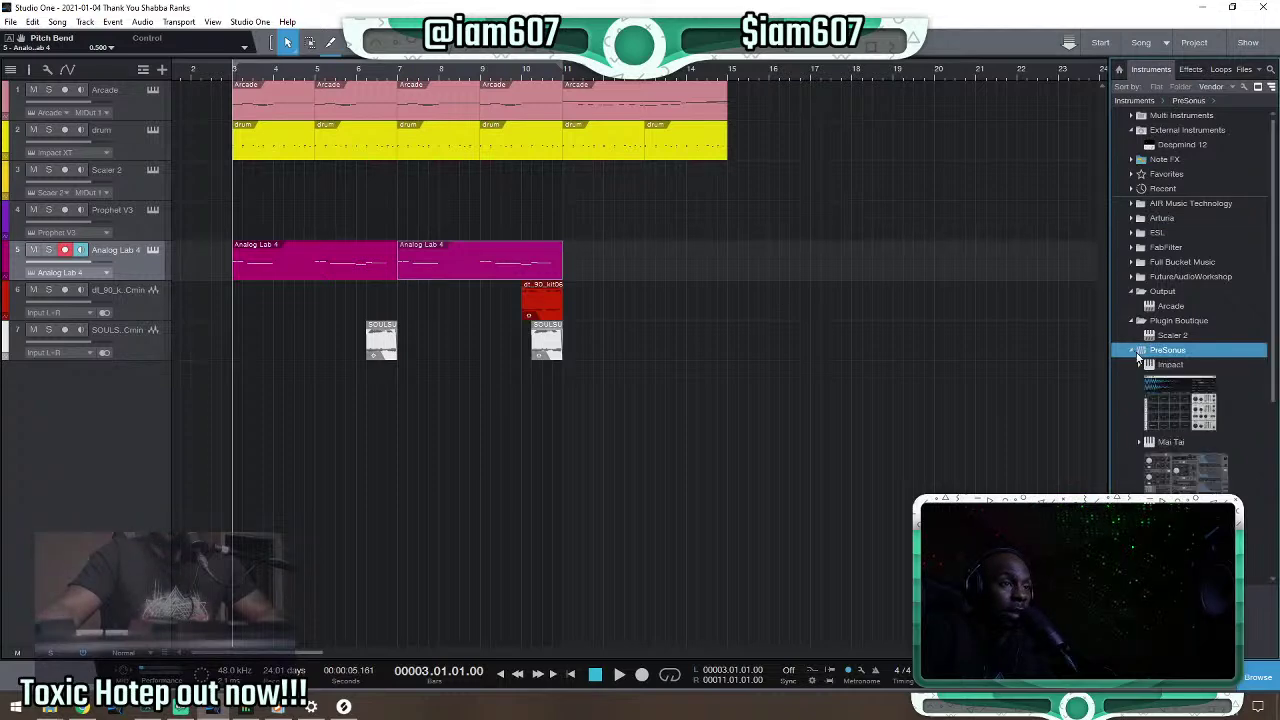
scroll(1198, 395, down, 2)
drag(1255, 525, 450, 458)
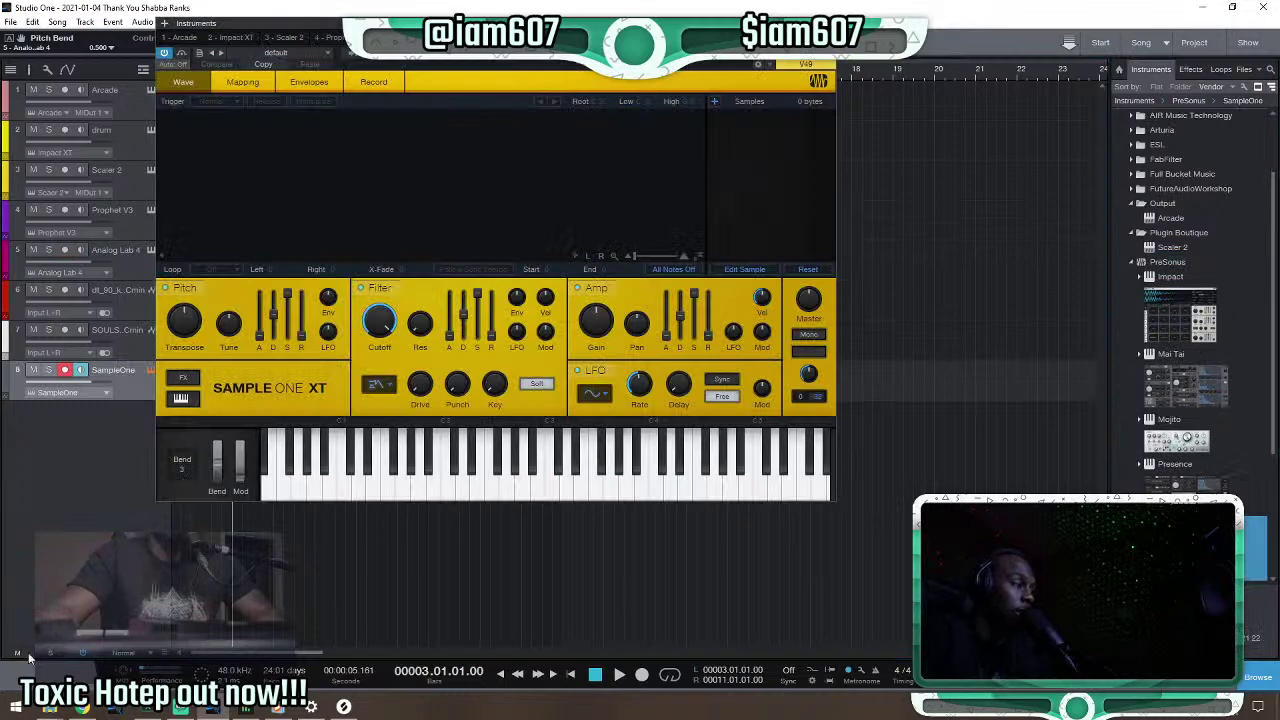
click(52, 708)
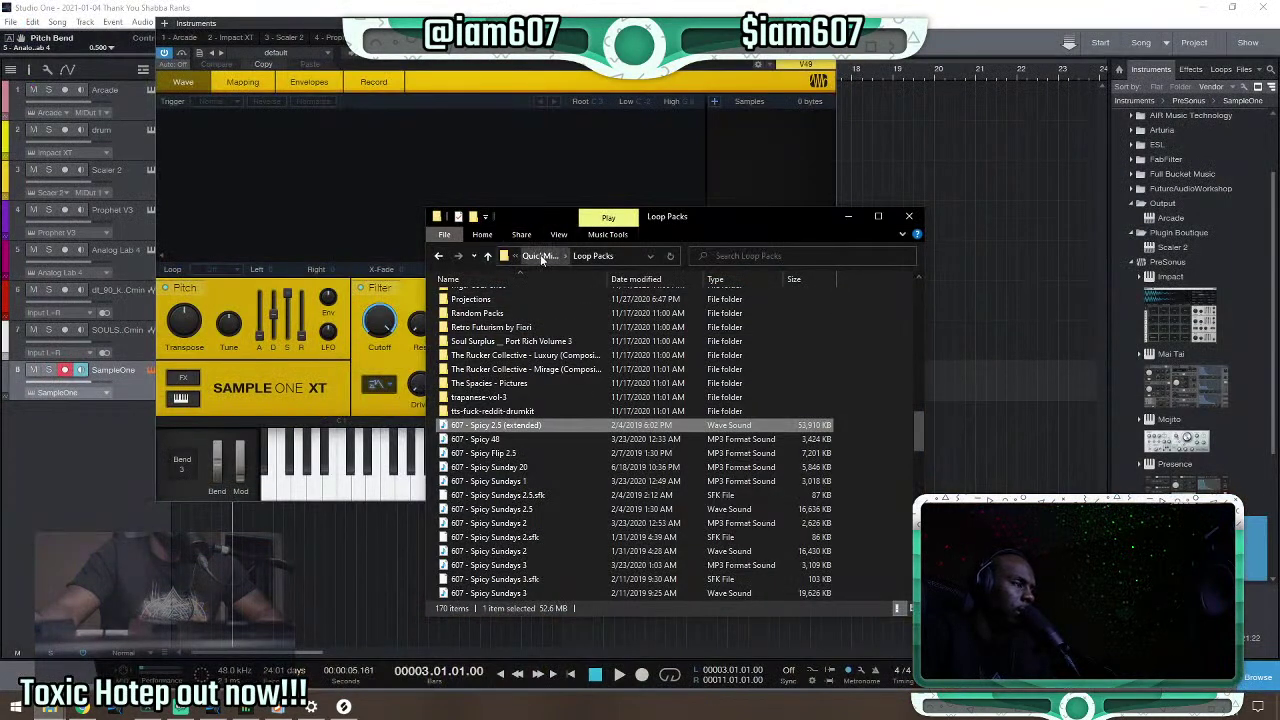
click(538, 256)
click(908, 216)
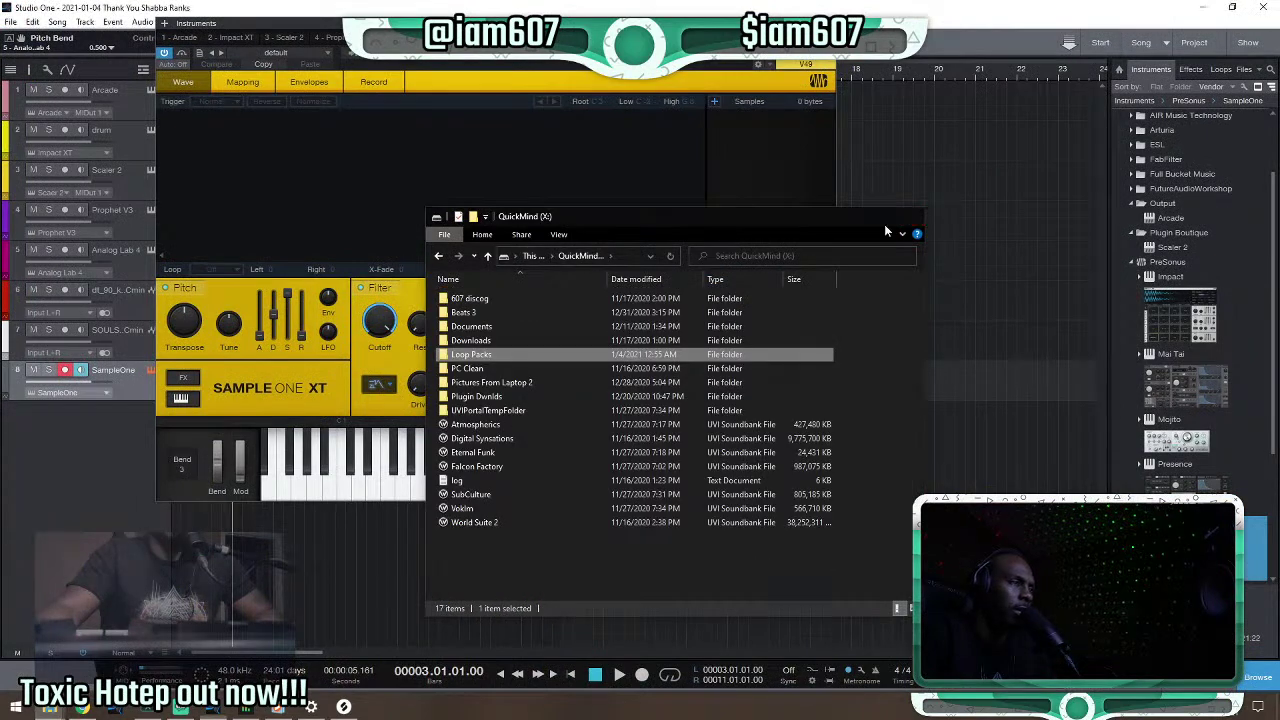
Load the 808 (6God) sample from the 808 folder inside Favorite into SampleOne and minimize the file window.
right_click(50, 708)
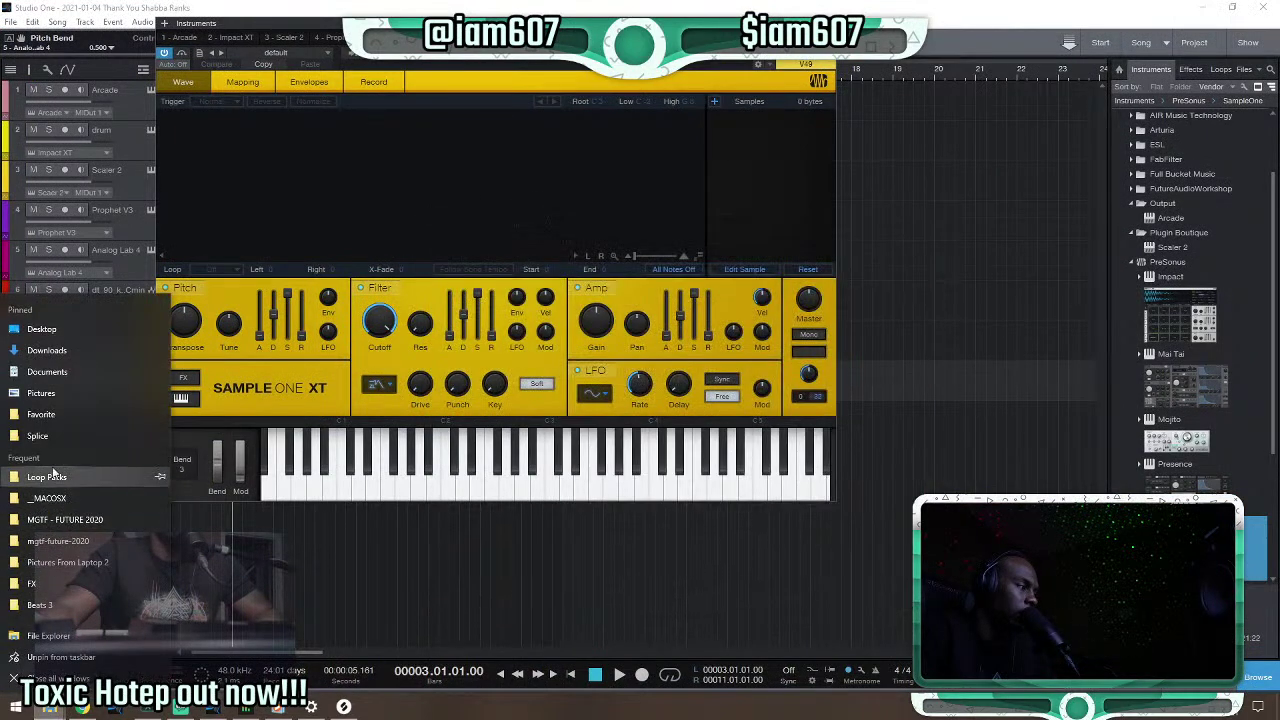
click(54, 414)
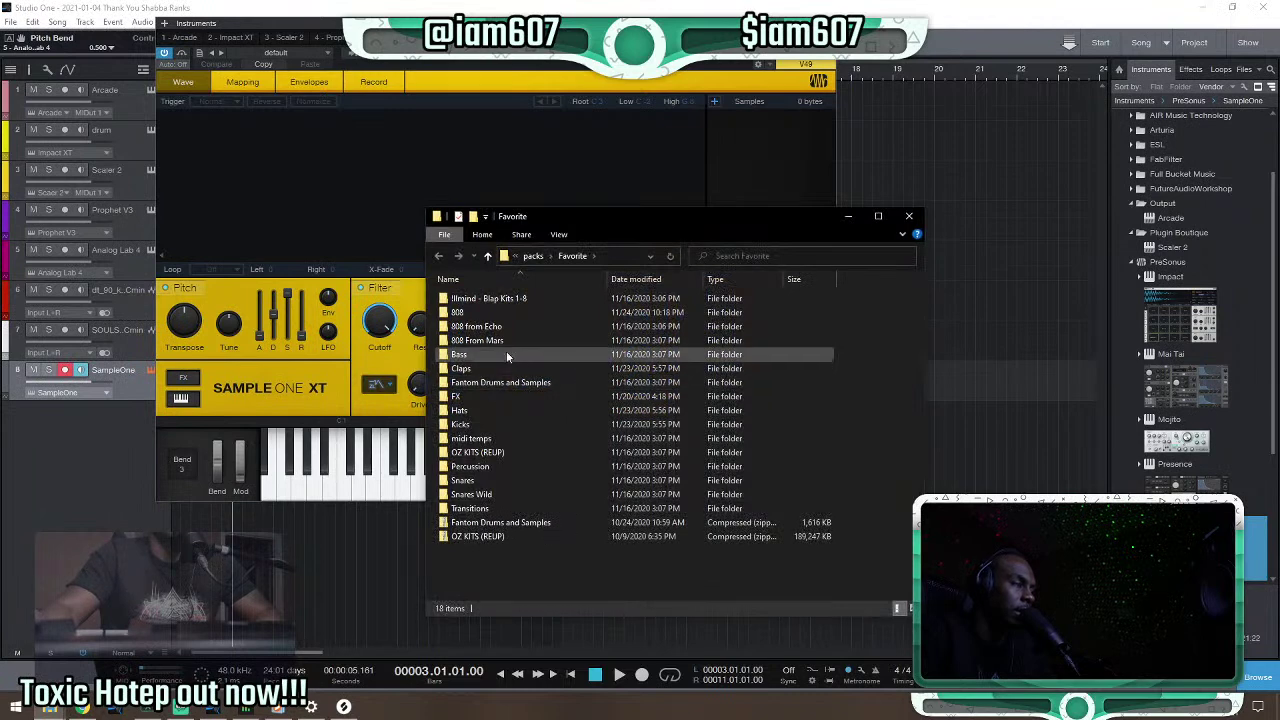
double_click(480, 312)
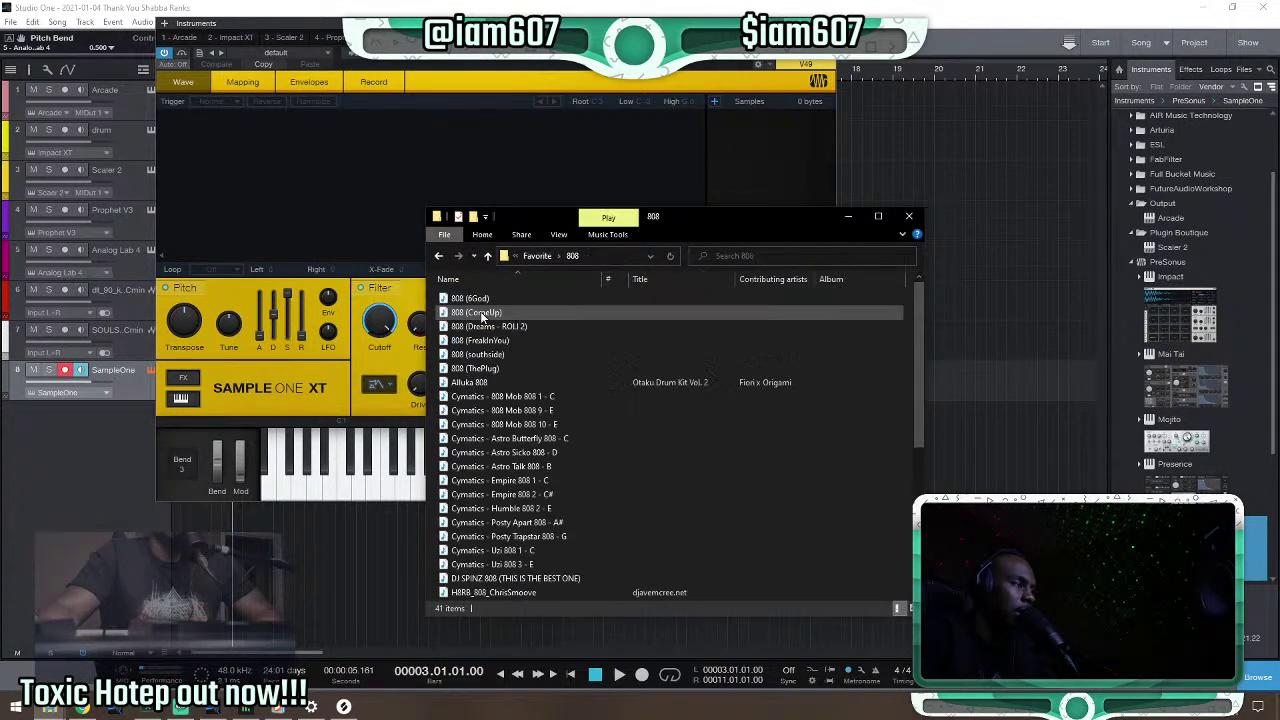
click(556, 297)
drag(495, 298, 315, 190)
click(848, 216)
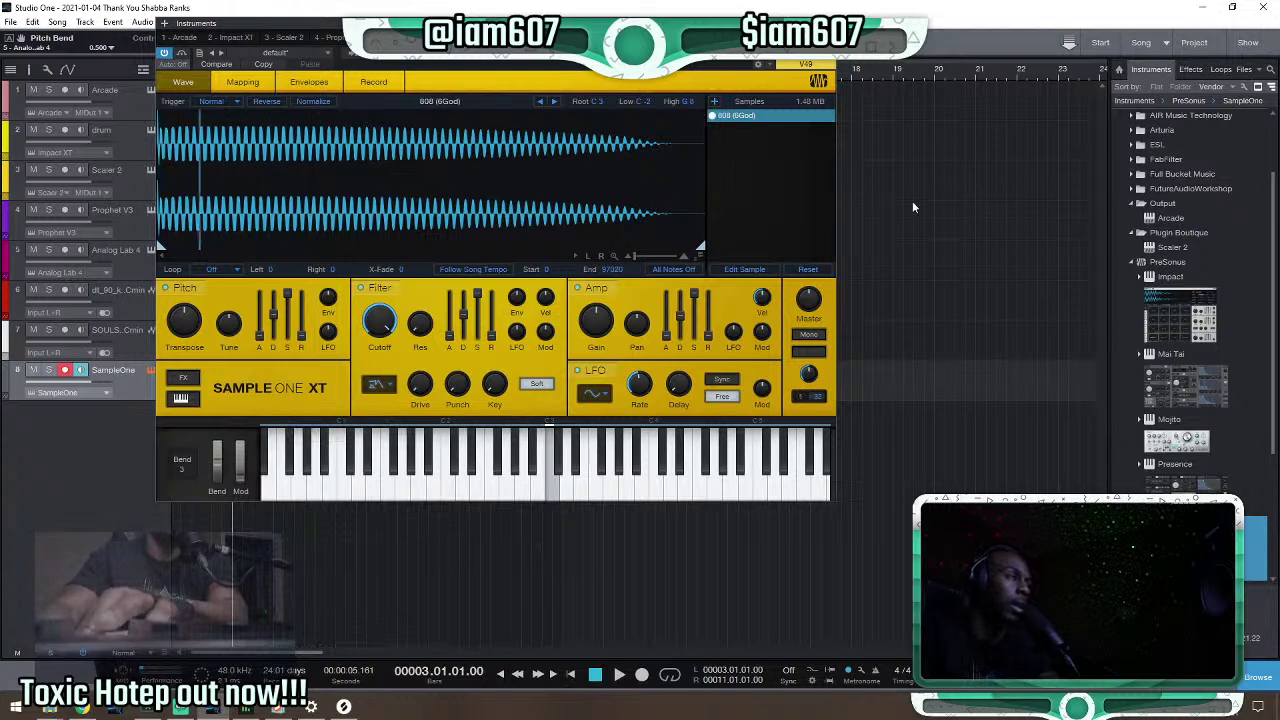
Close the SampleOne window and rename its track 808.
drag(549, 30, 670, 72)
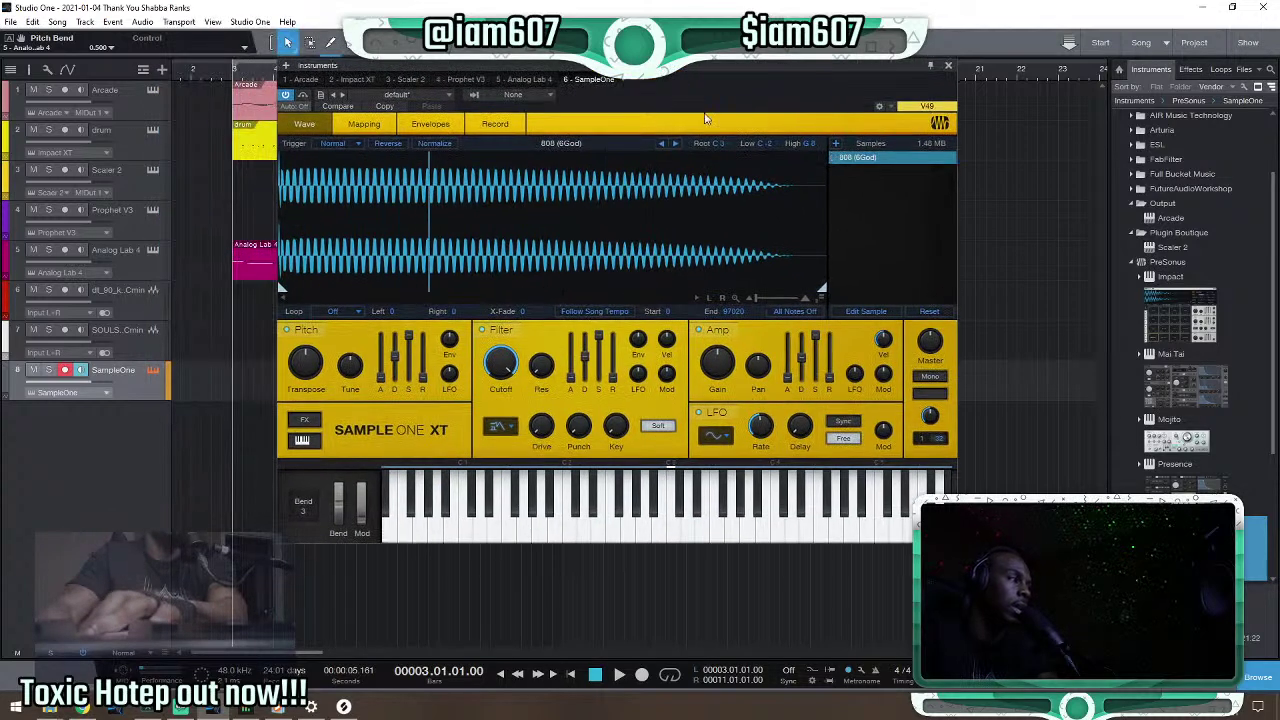
click(948, 67)
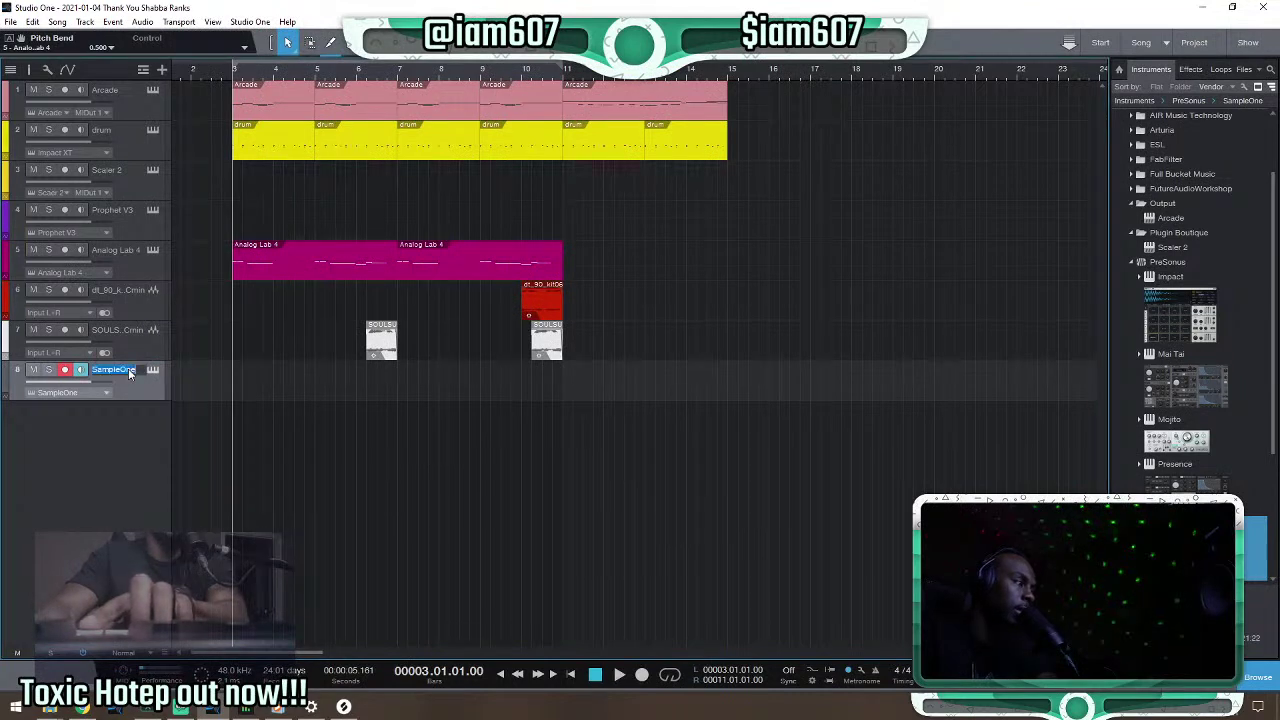
text(808)
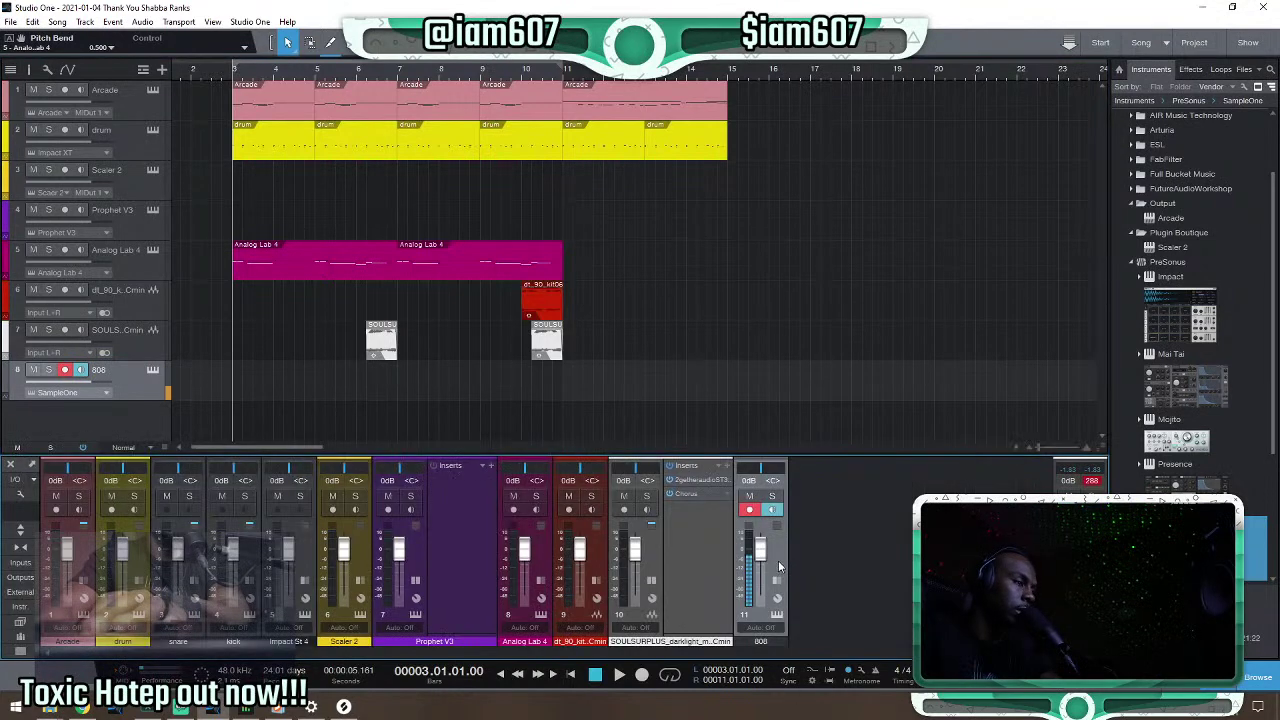
Expand the 808 channel's inserts in the mixer and add the SoundToys LittleRadiator effect to it.
click(779, 580)
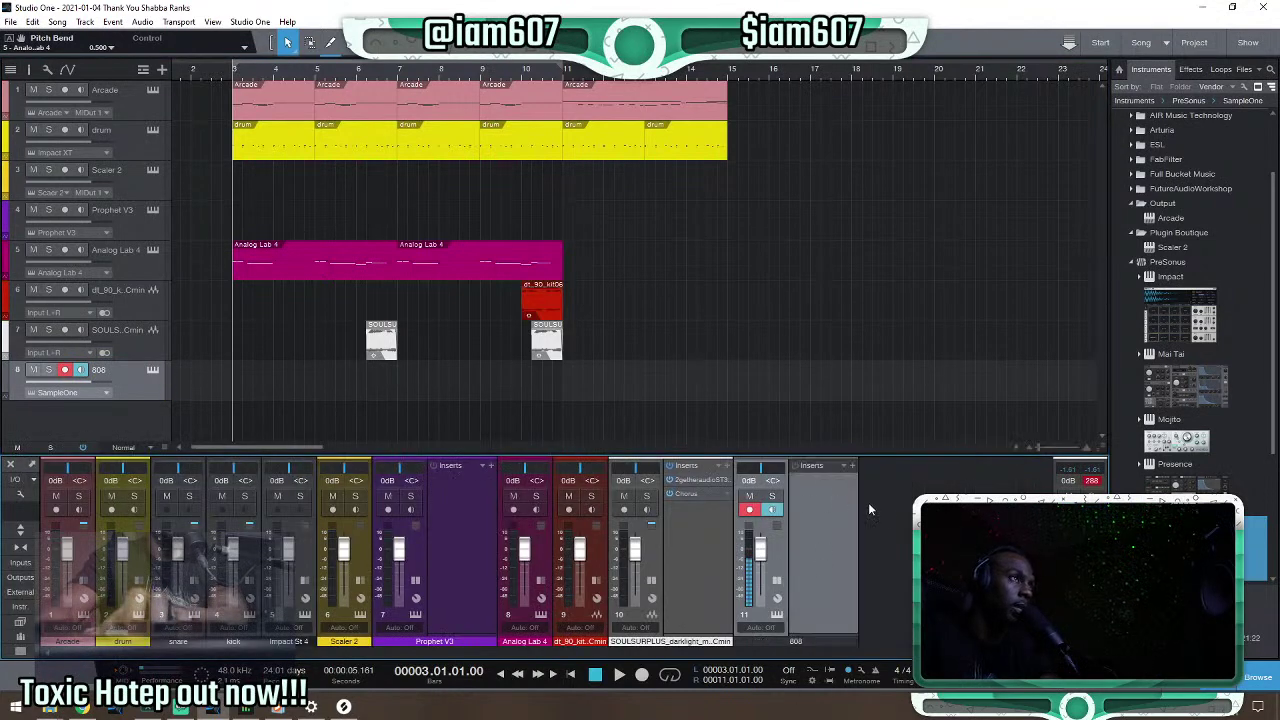
click(1192, 70)
click(1130, 304)
scroll(1130, 340, down, 1)
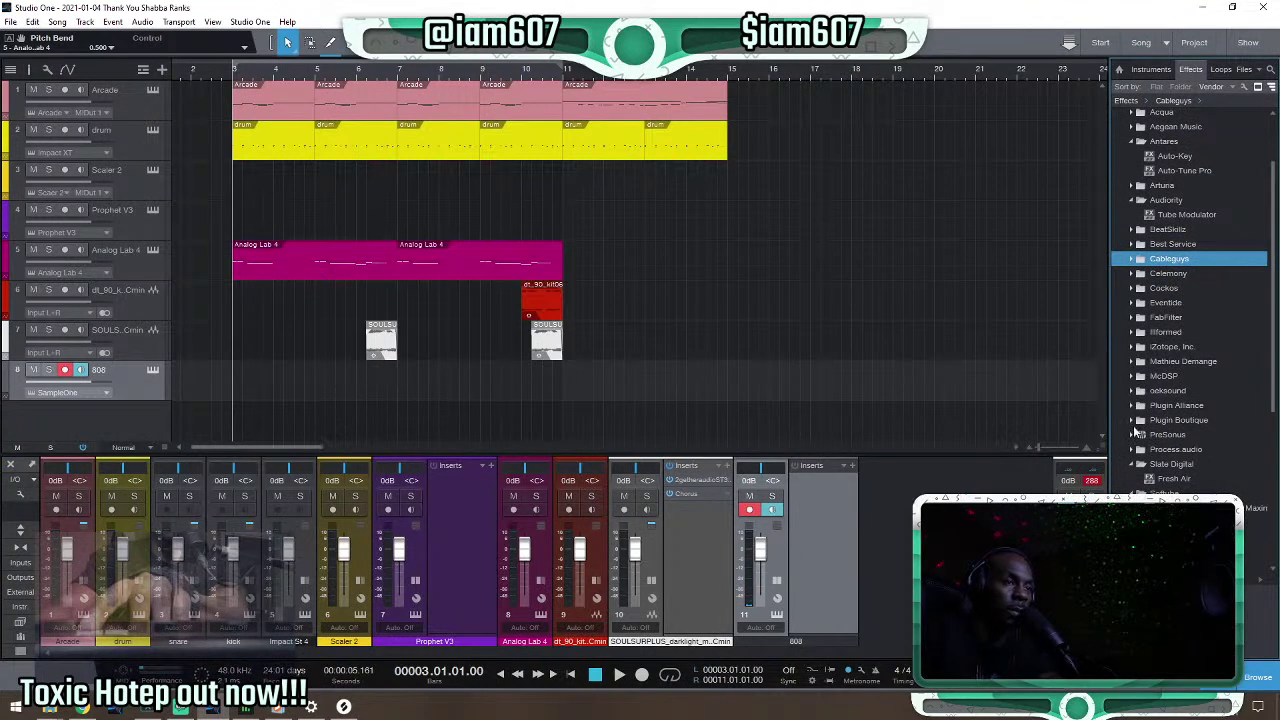
scroll(1125, 420, down, 2)
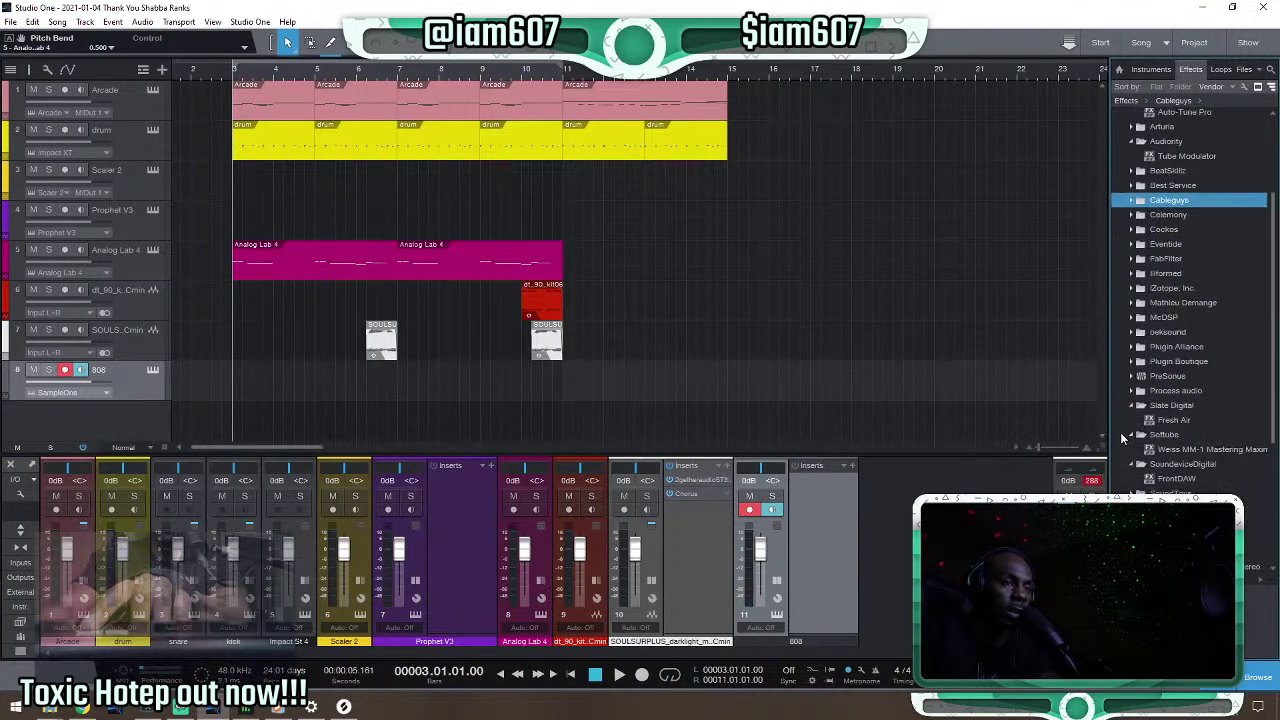
click(1130, 449)
drag(1245, 508, 873, 512)
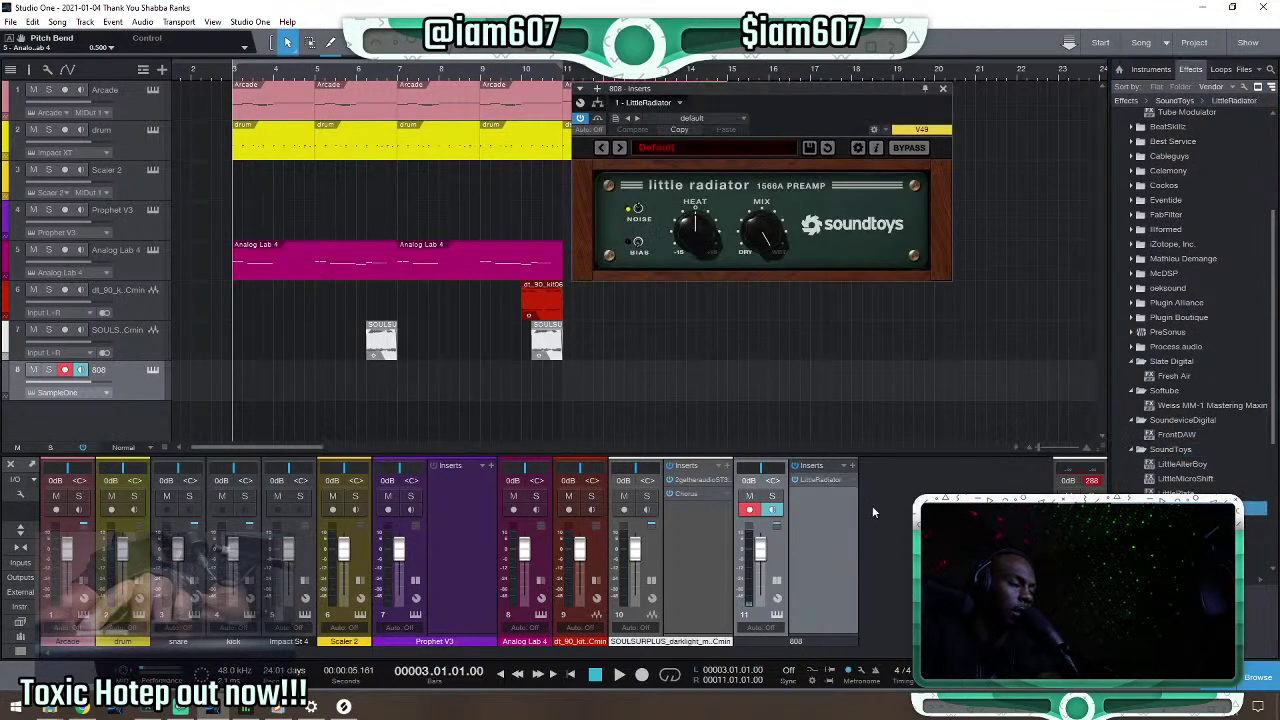
Turn off the noise in Little Radiator and play the beat from bar 3 to try out the 808.
drag(640, 208, 642, 228)
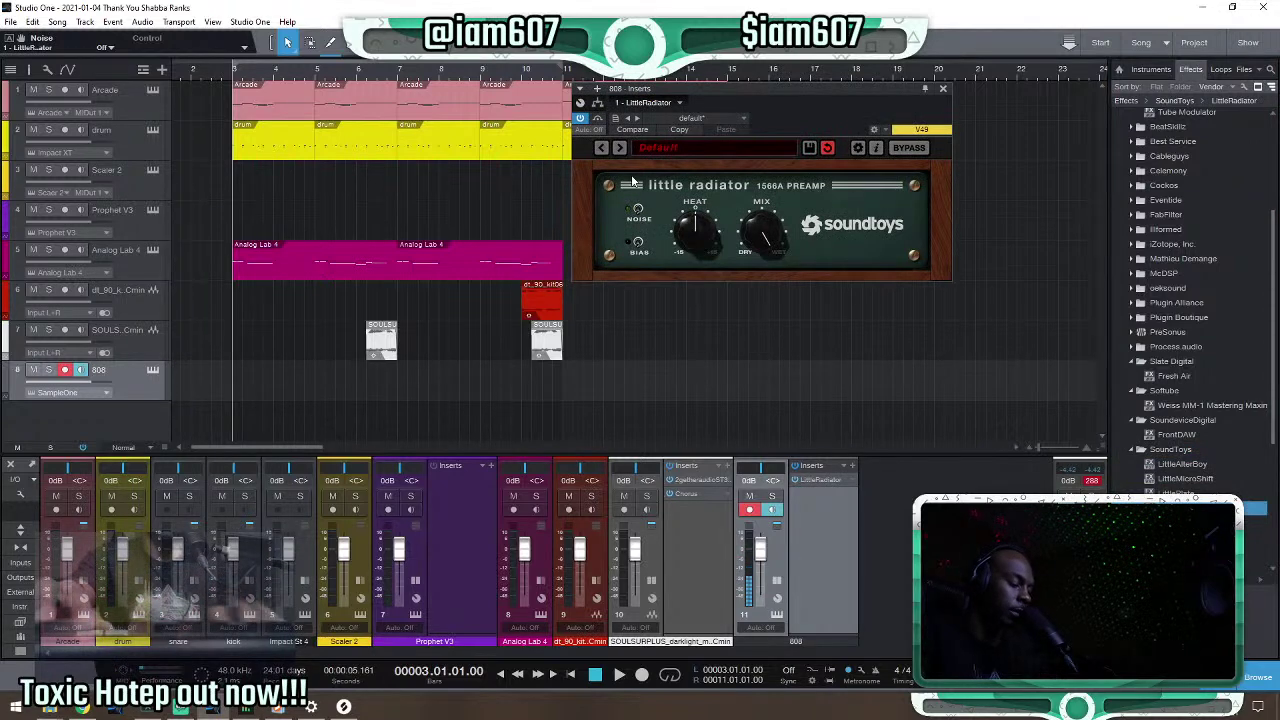
key(space)
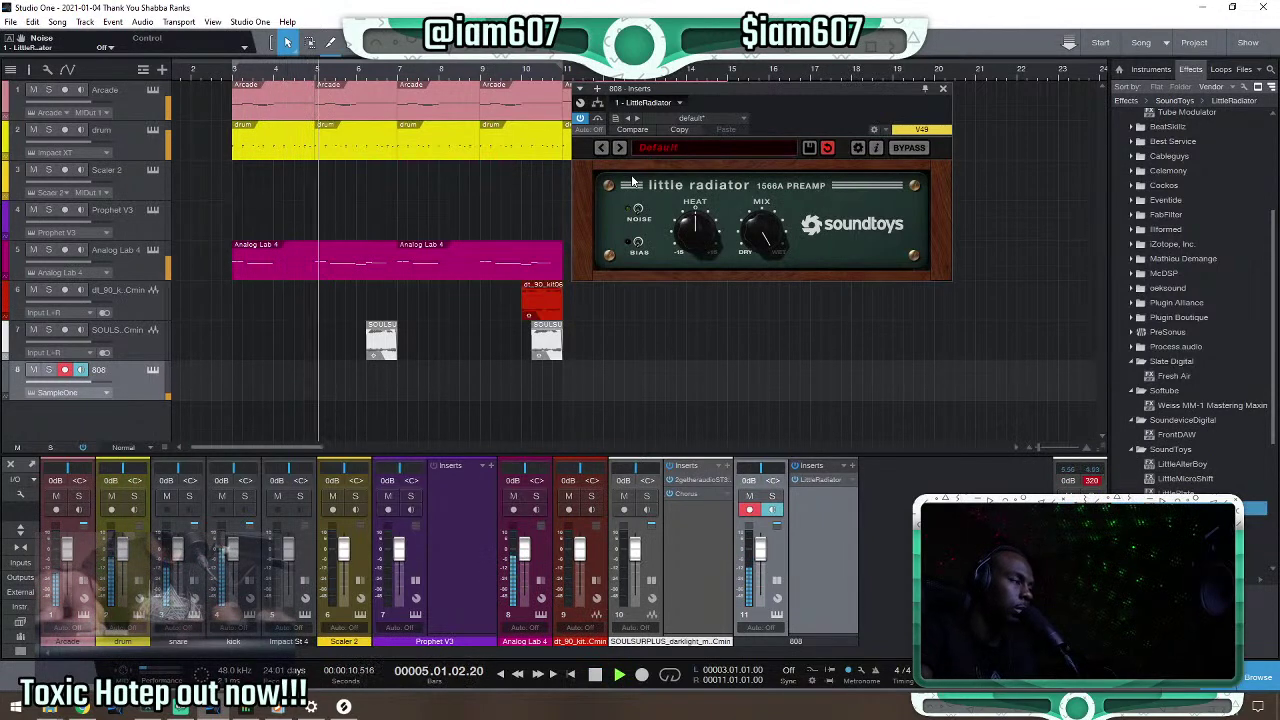
key(space)
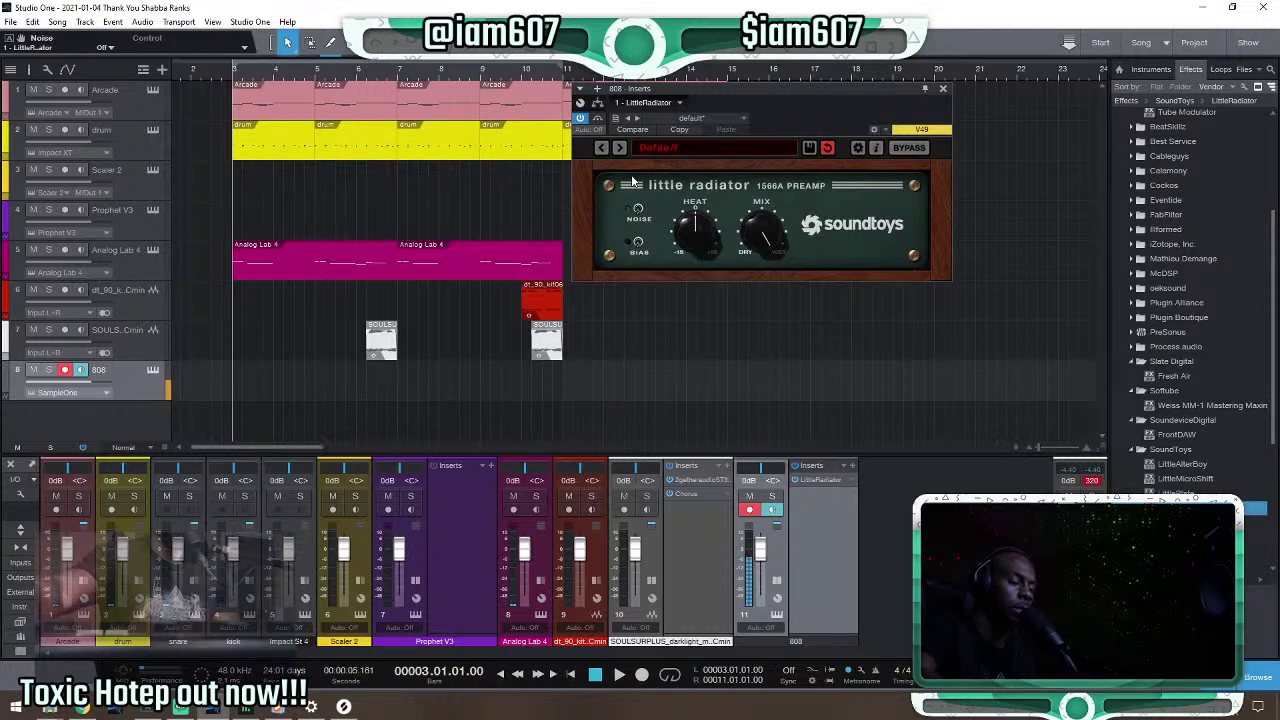
Replace the SampleOne sample with 808 (ComeUp), audition it over the beat from bar 3 several times and close the instrument.
click(152, 369)
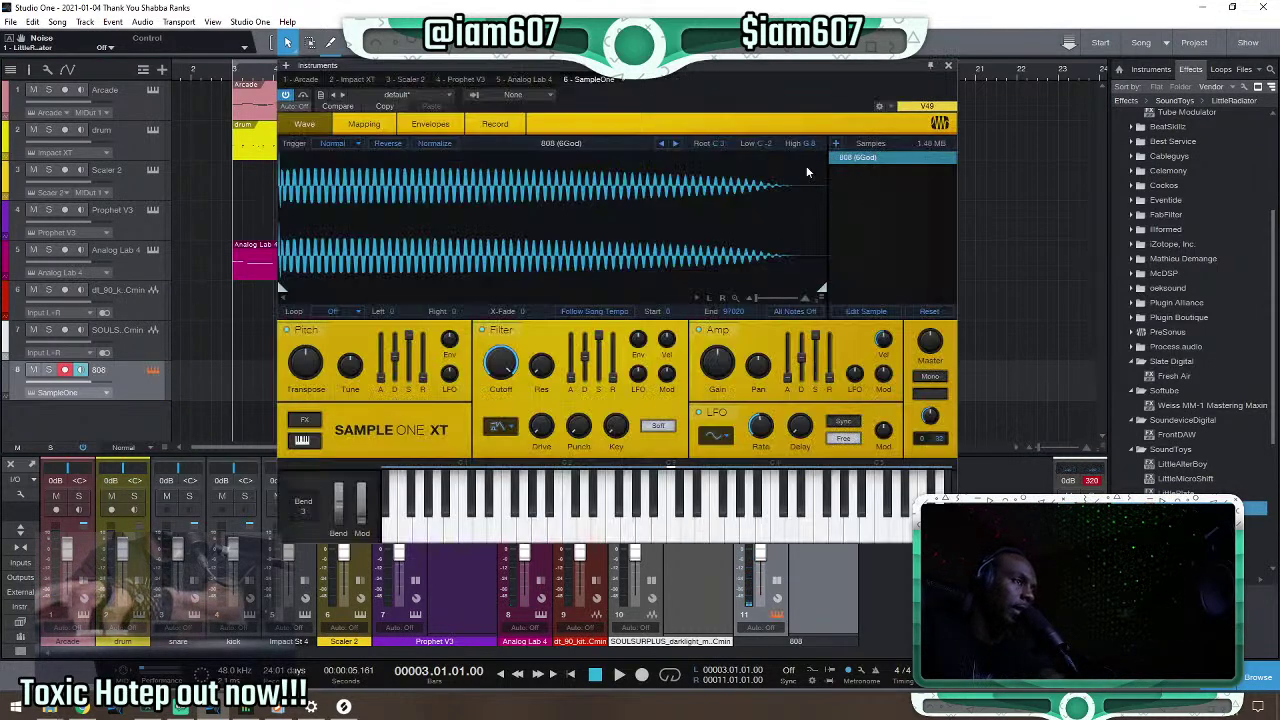
click(676, 142)
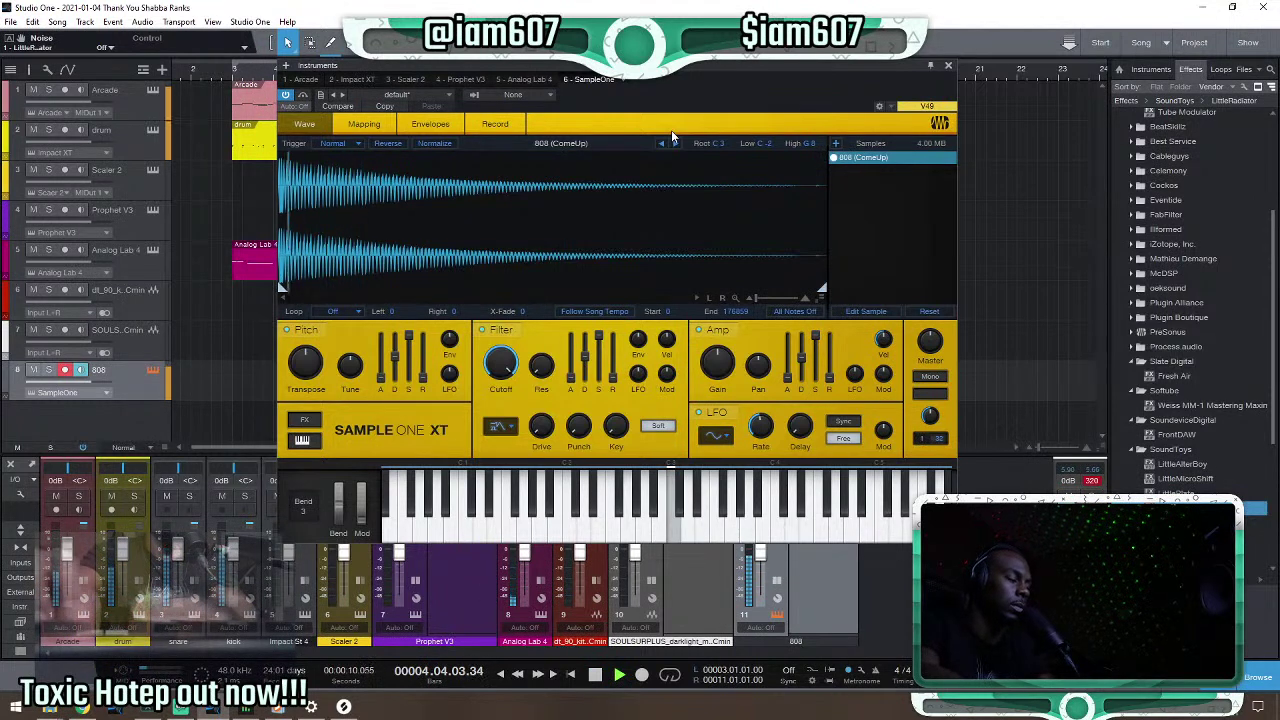
key(space)
key(space)
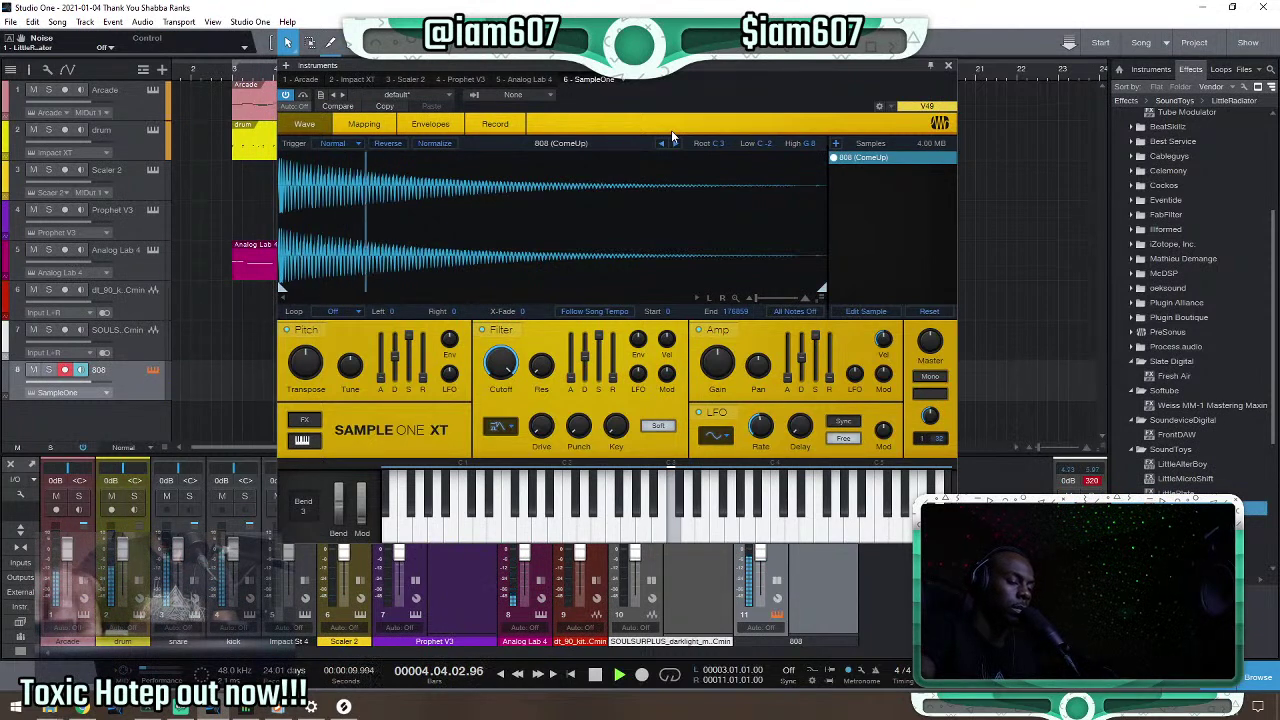
key(space)
key(space)
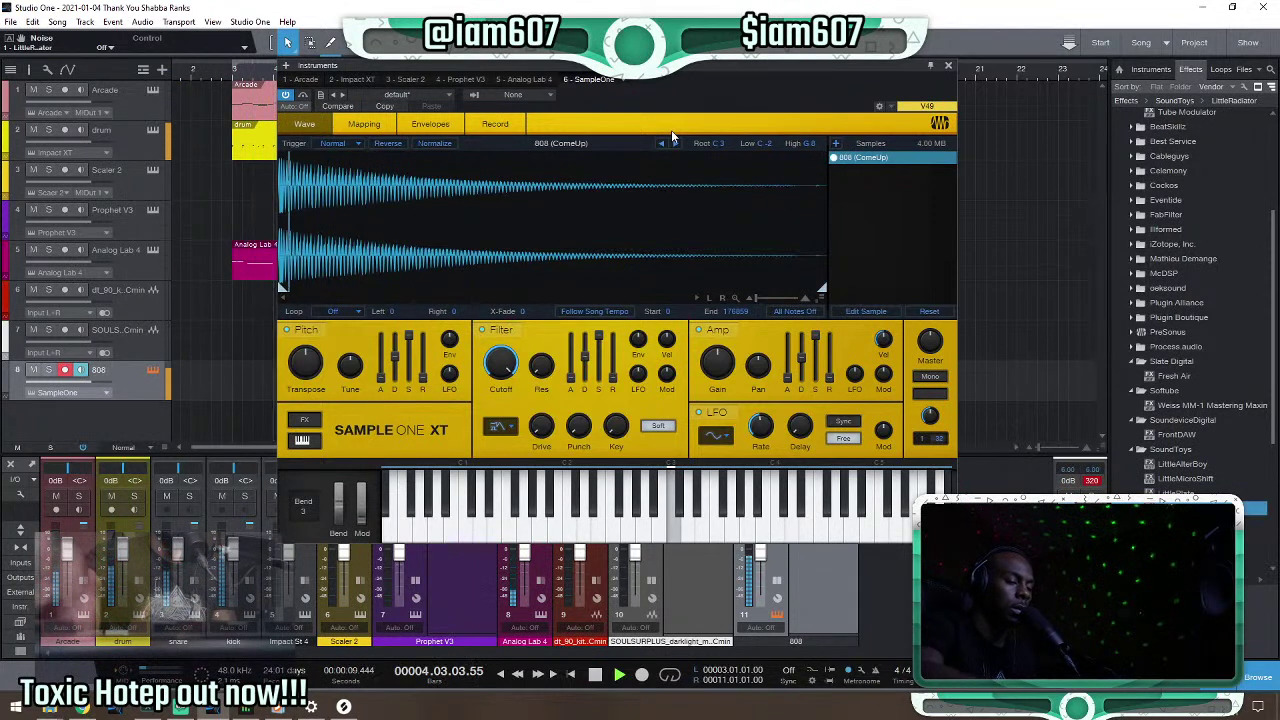
key(space)
key(space)
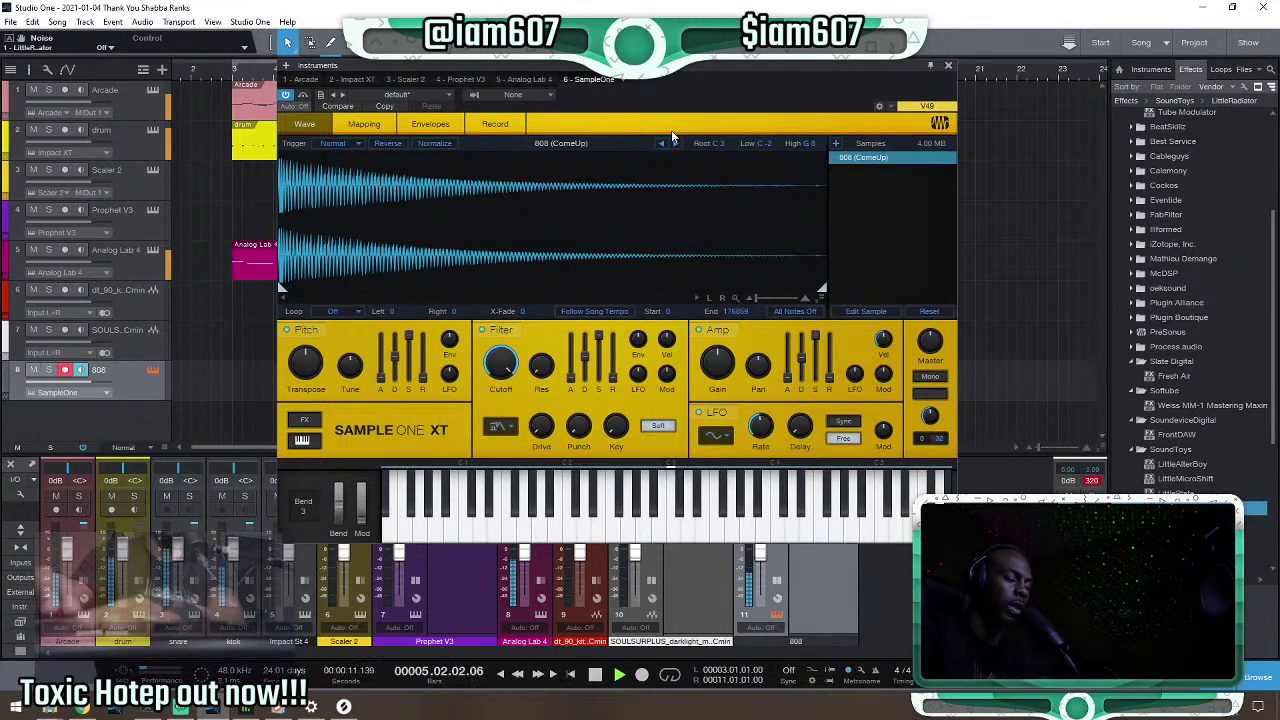
click(948, 65)
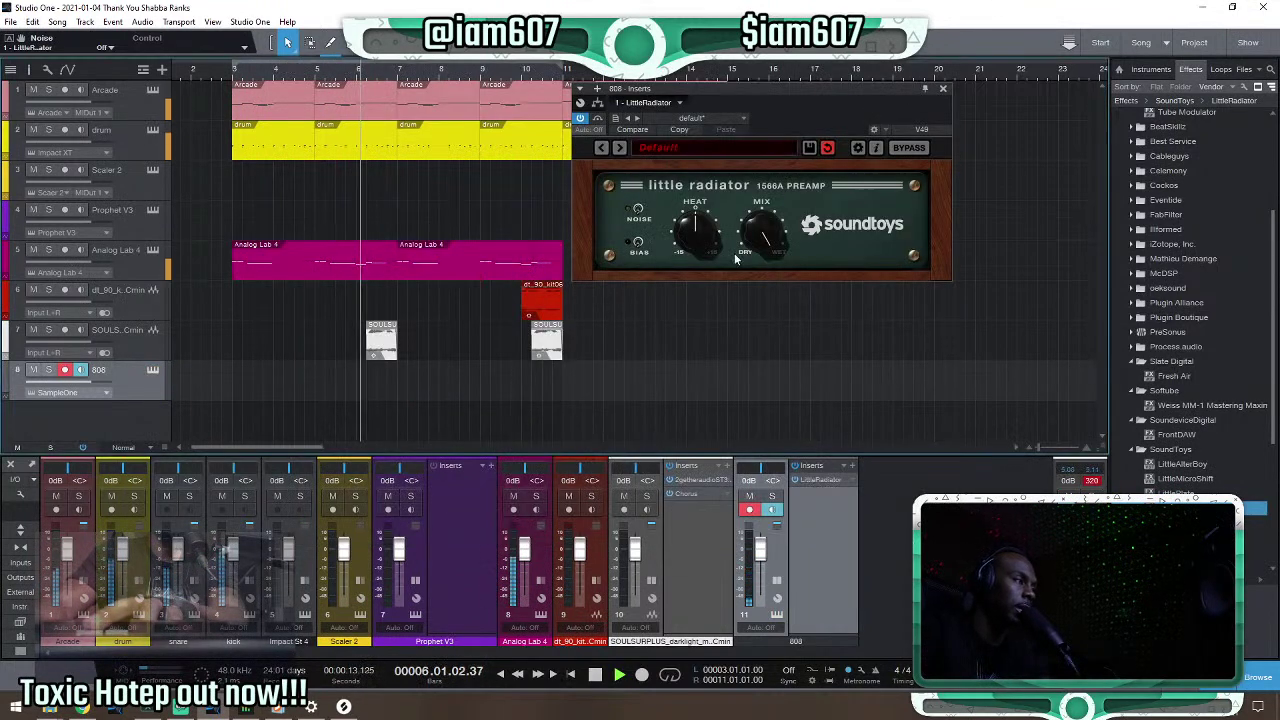
click(595, 675)
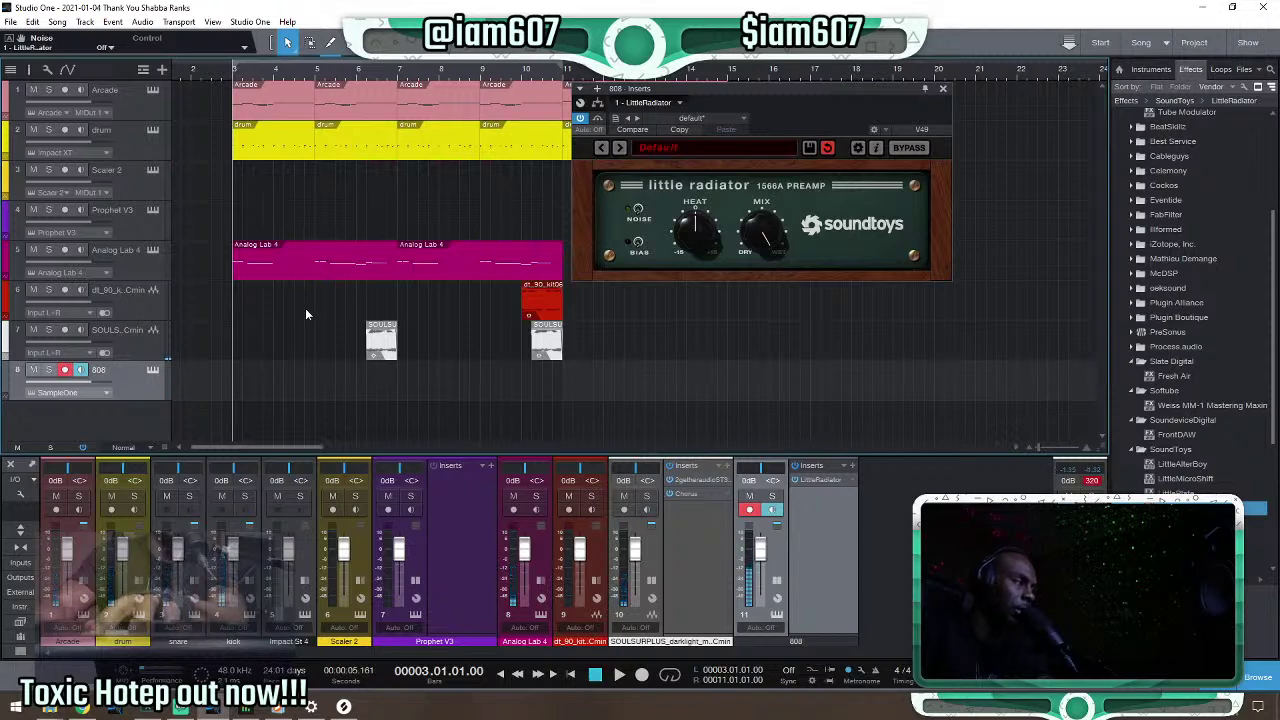
Set the 808 SampleOne amp envelope's release to 1.140 s, then close the instrument and Little Radiator windows.
click(152, 371)
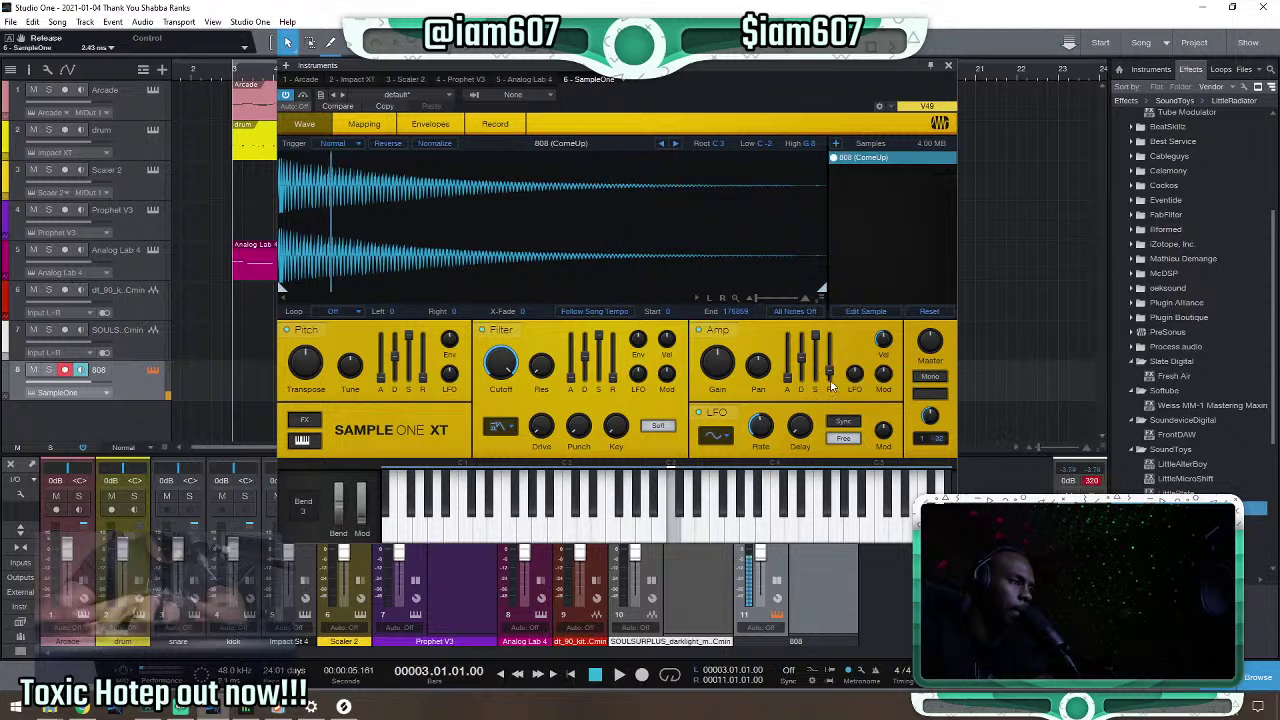
drag(833, 356, 822, 340)
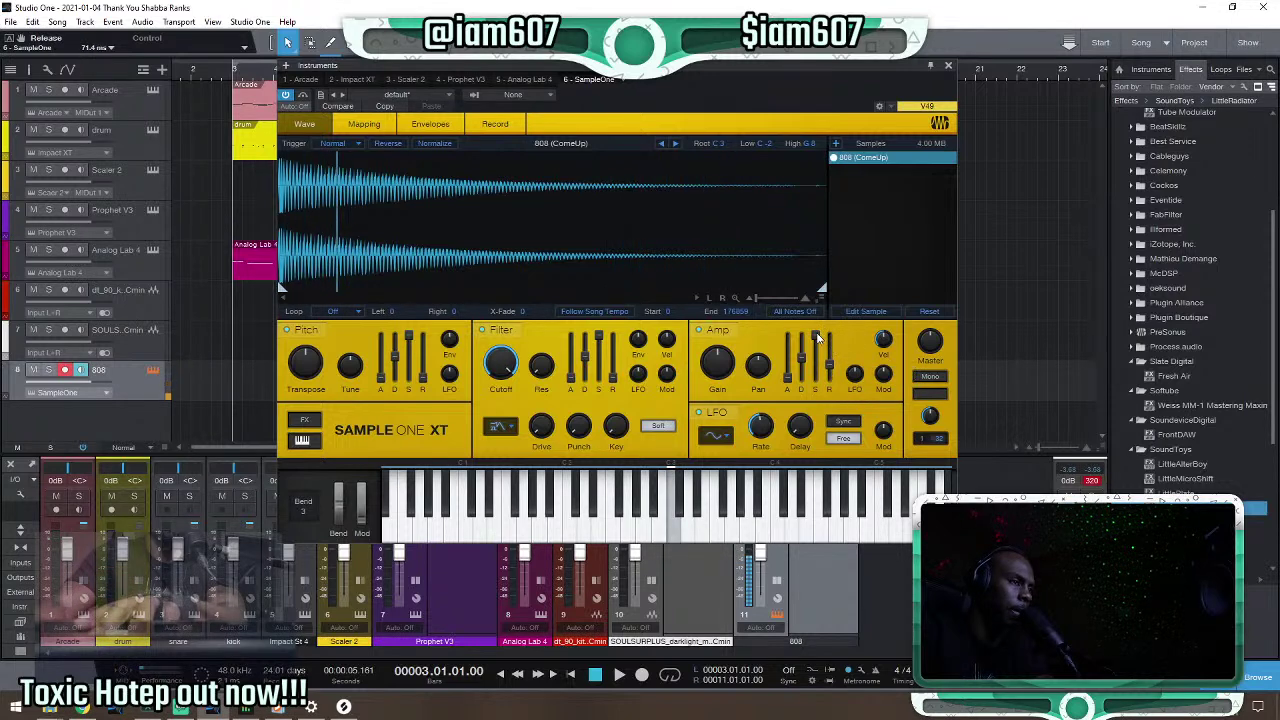
drag(829, 355, 841, 340)
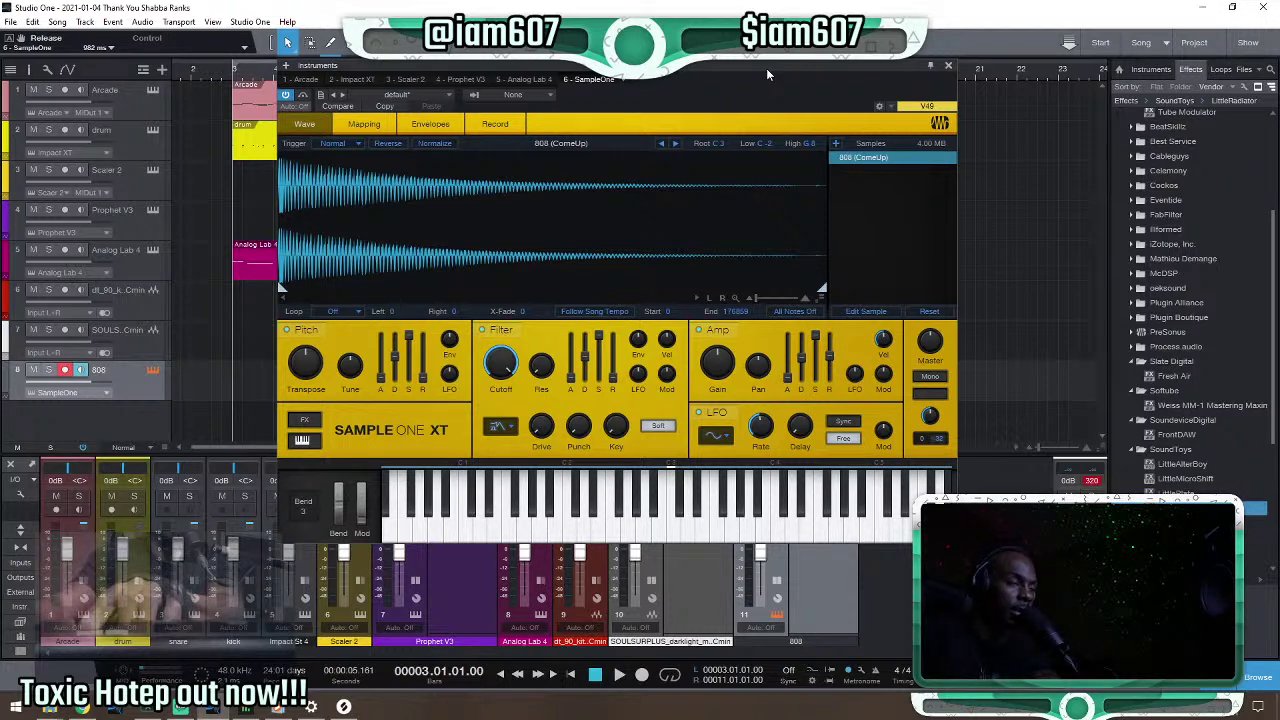
drag(829, 358, 829, 355)
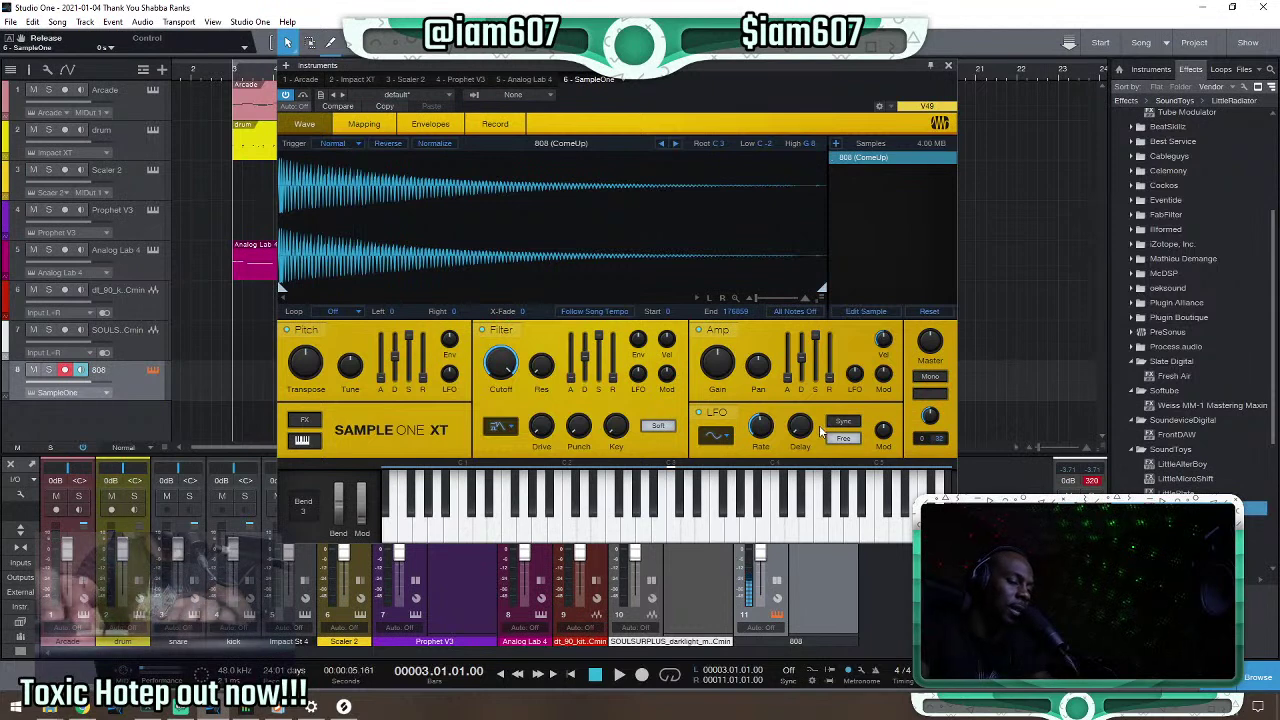
drag(829, 383, 846, 313)
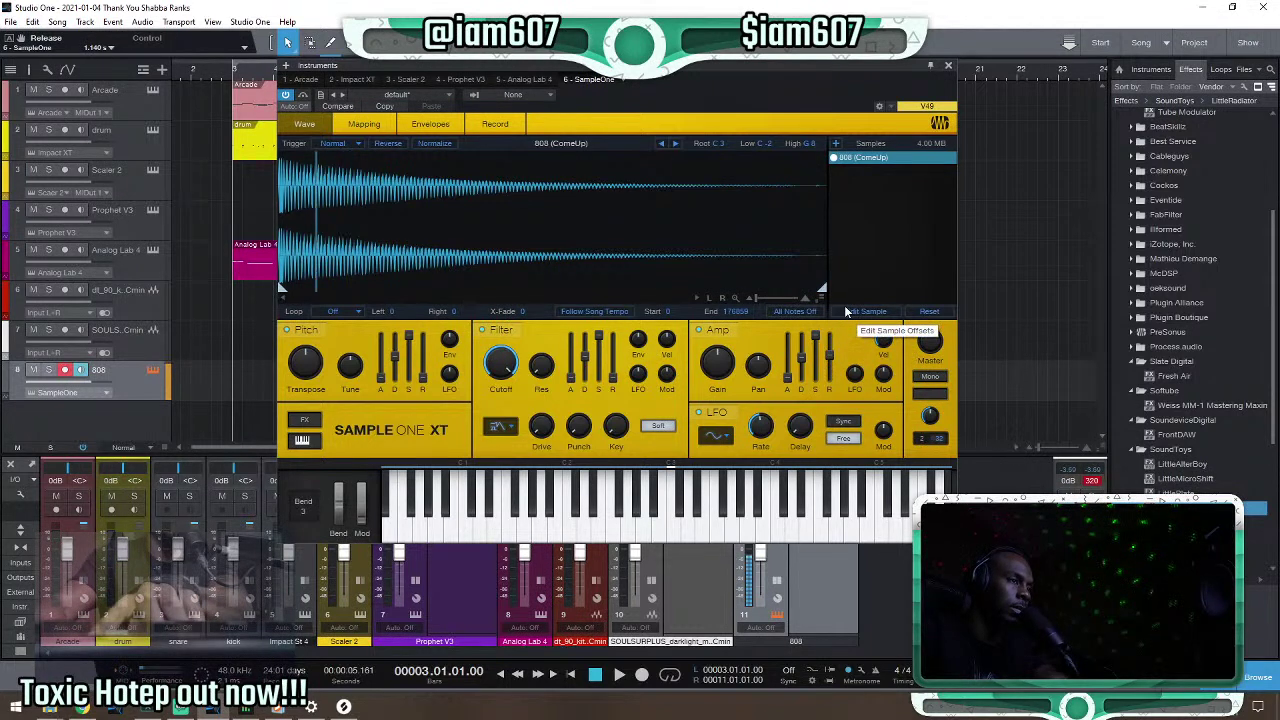
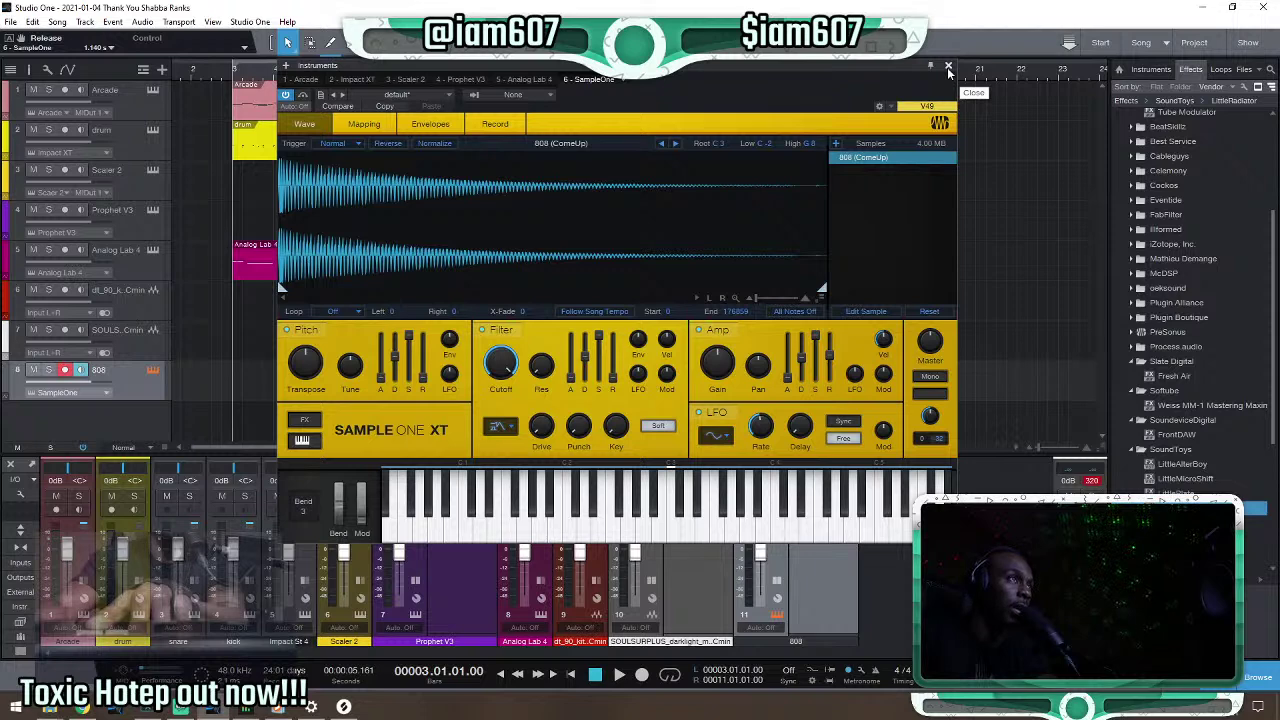
click(949, 70)
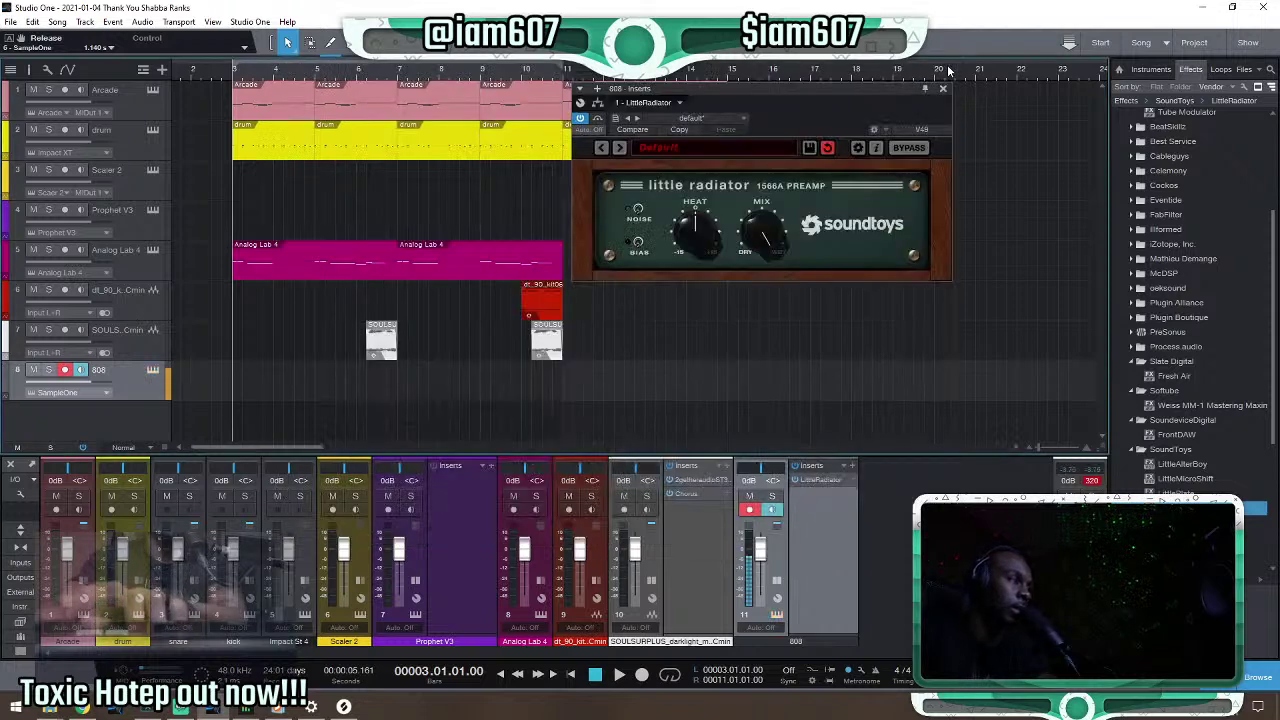
click(944, 88)
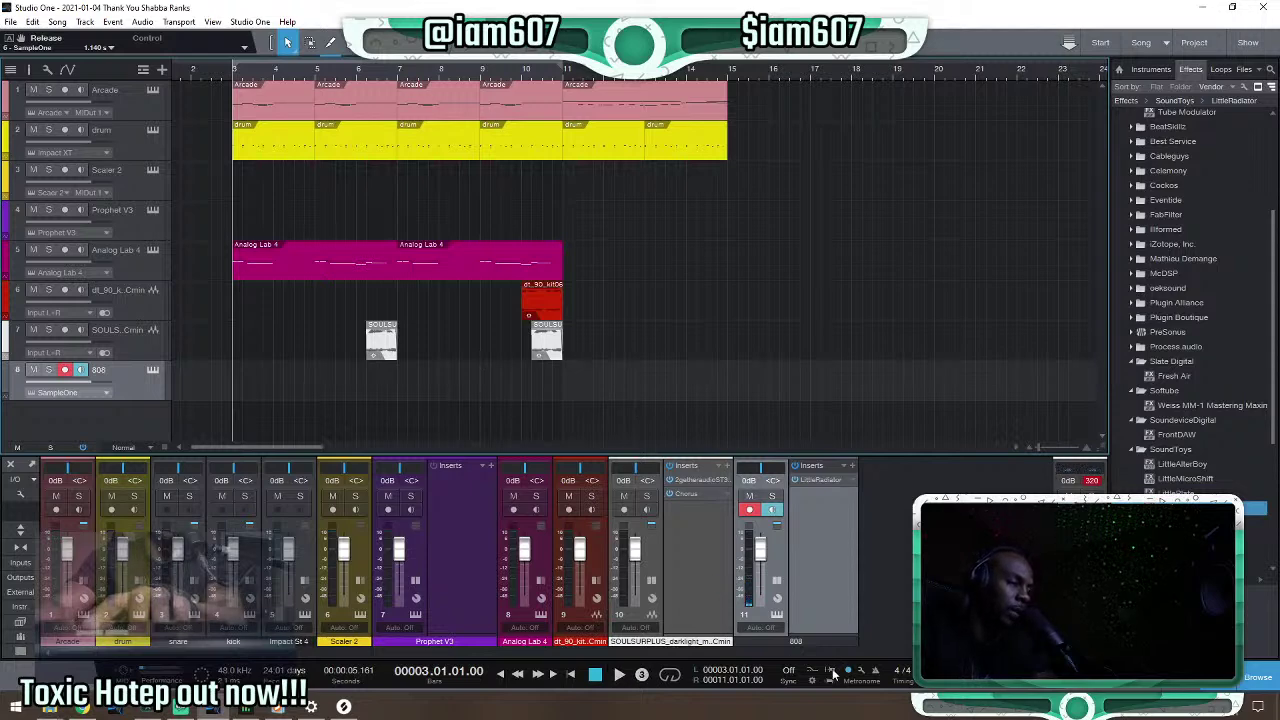
Record an 808 bass part over the beat from bar 3 and extend its clip to bar 7.
key(KP_Multiply)
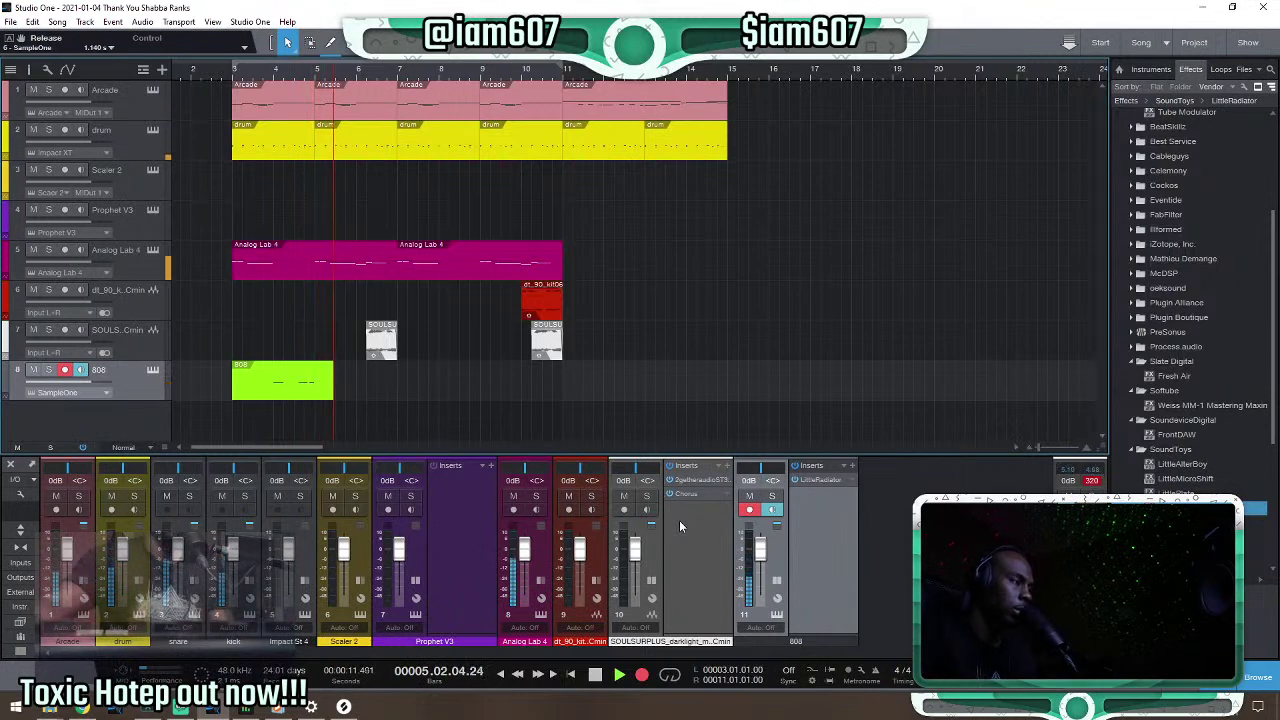
key(space)
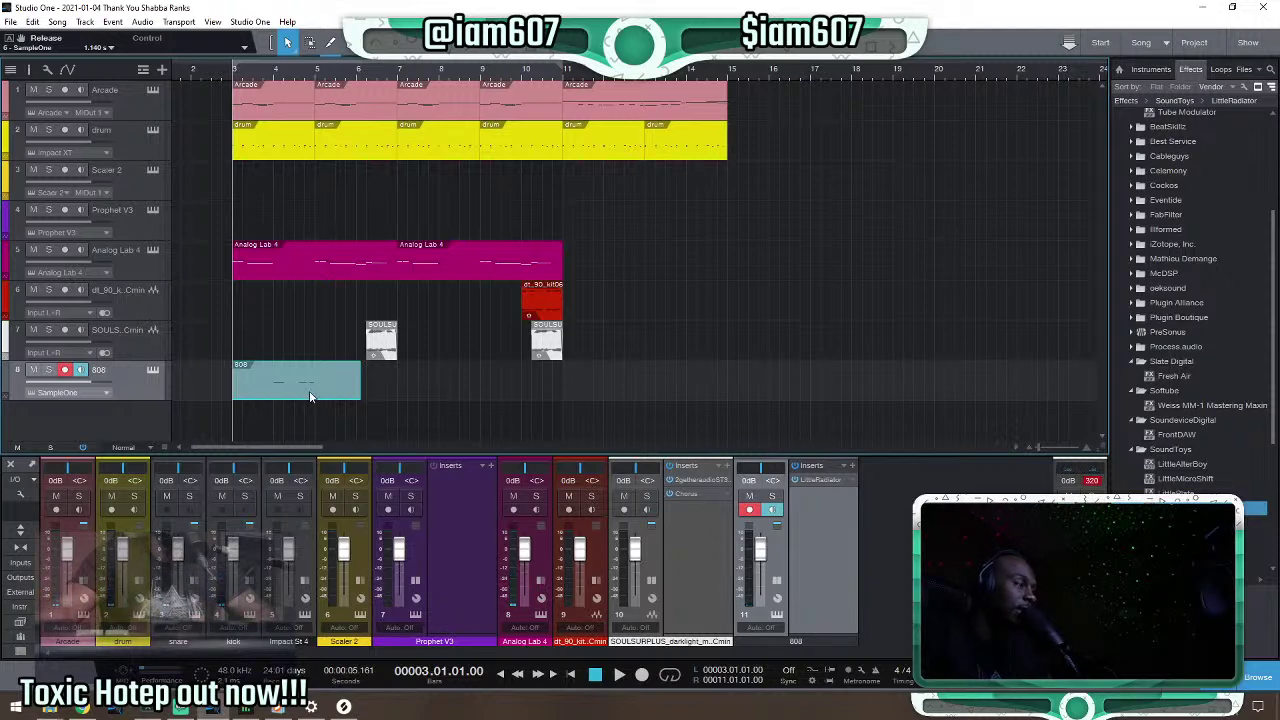
drag(362, 384, 394, 380)
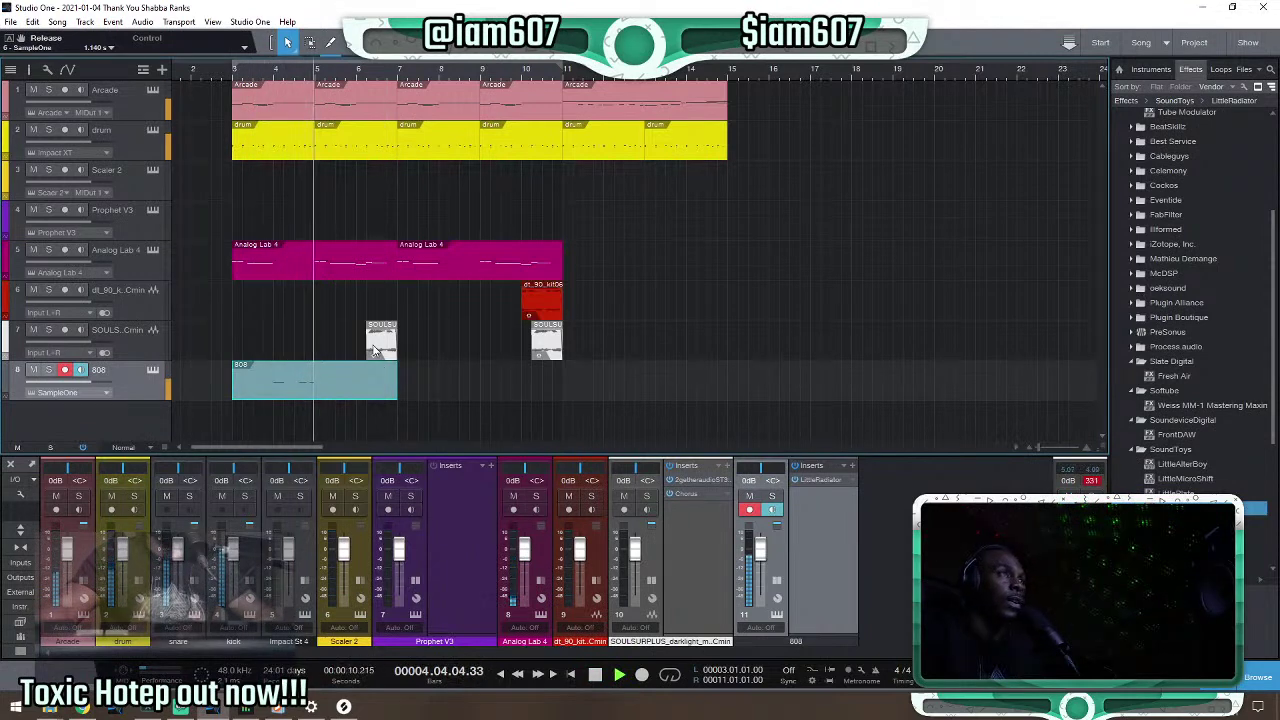
Play back the recorded 808 part with the beat and check its timing around bars 4 and 5.
click(299, 73)
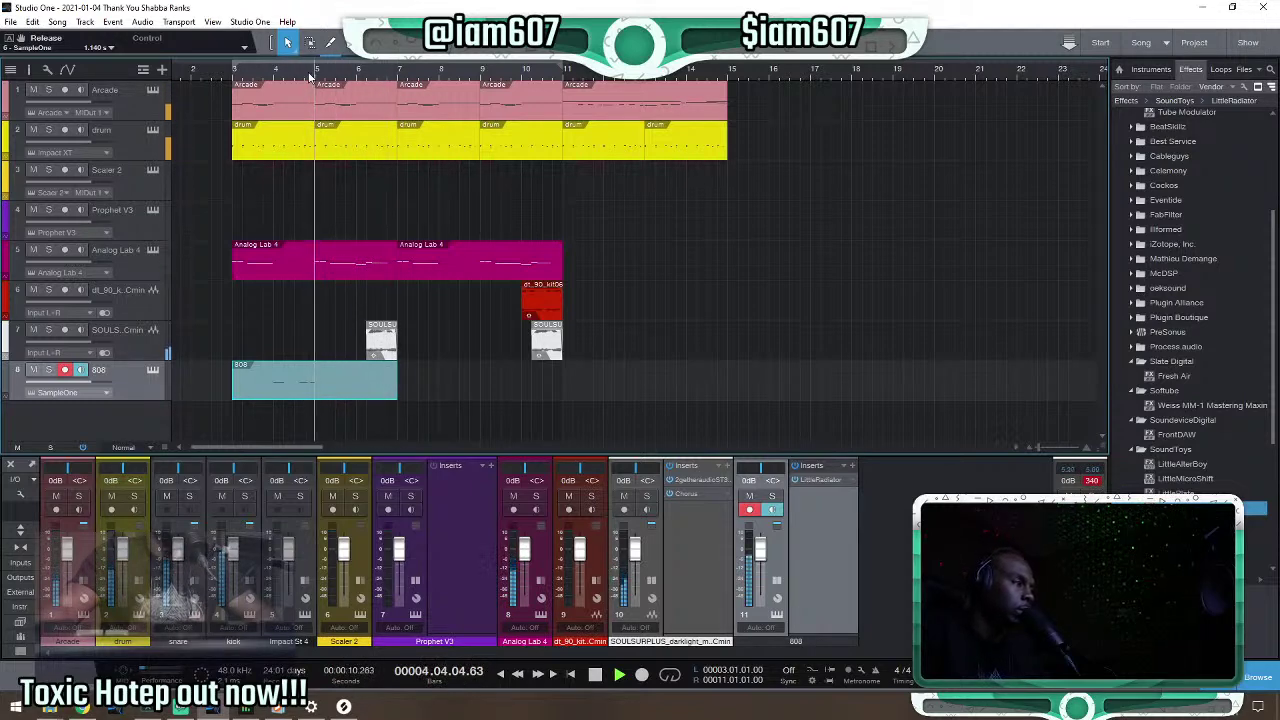
scroll(309, 77, up, 2)
click(309, 77)
click(309, 77)
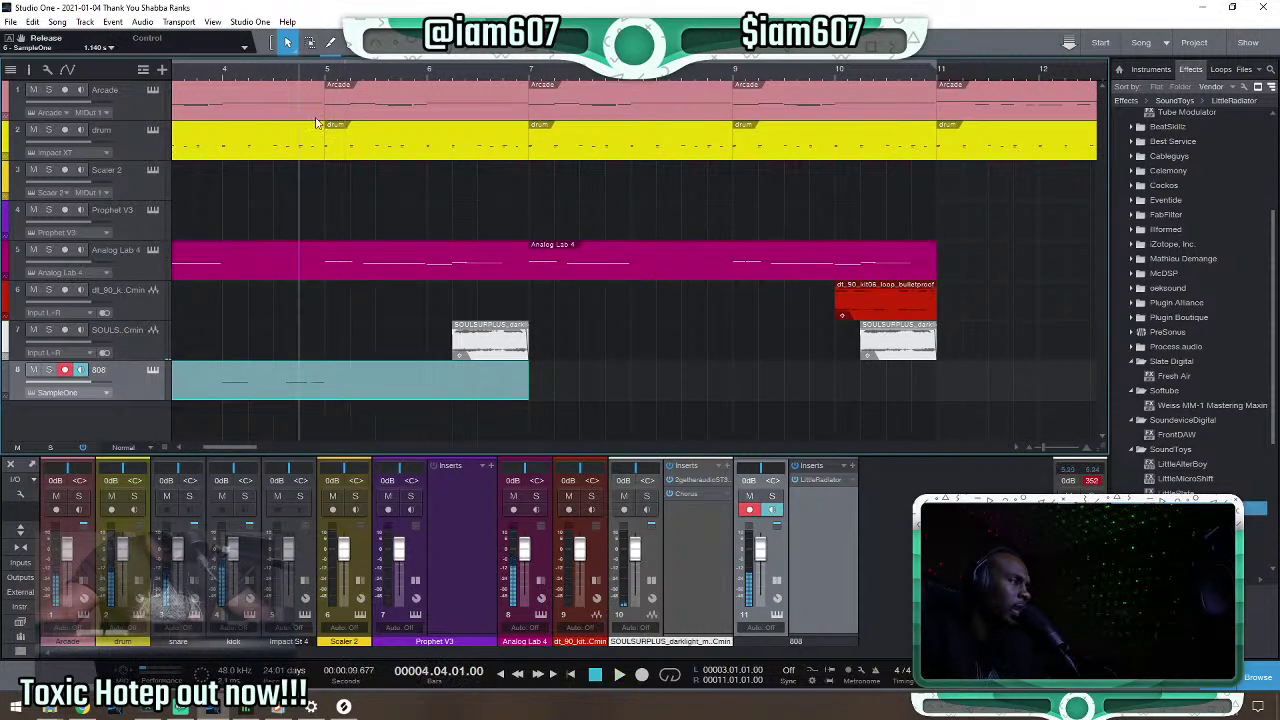
scroll(331, 77, down, 2)
click(283, 78)
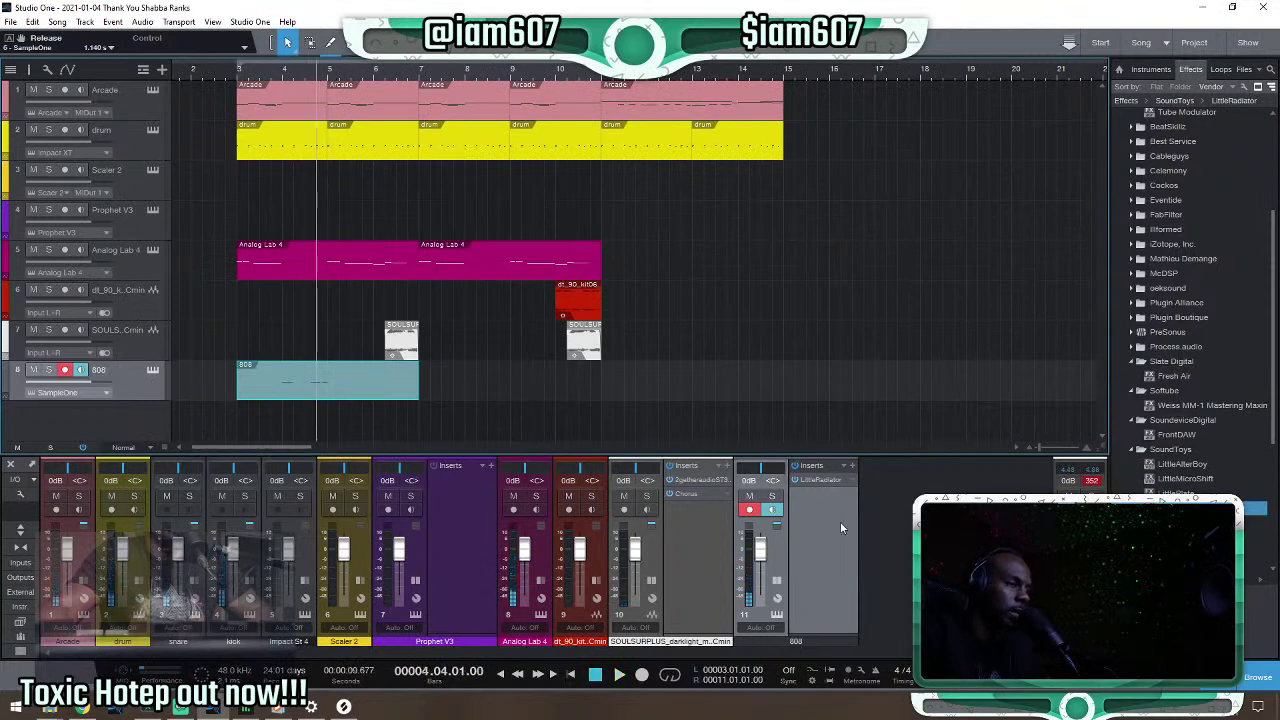
Add a Compressor to the 808 channel's inserts, enable its sidechain, view the available sidechain sources and close it.
click(850, 467)
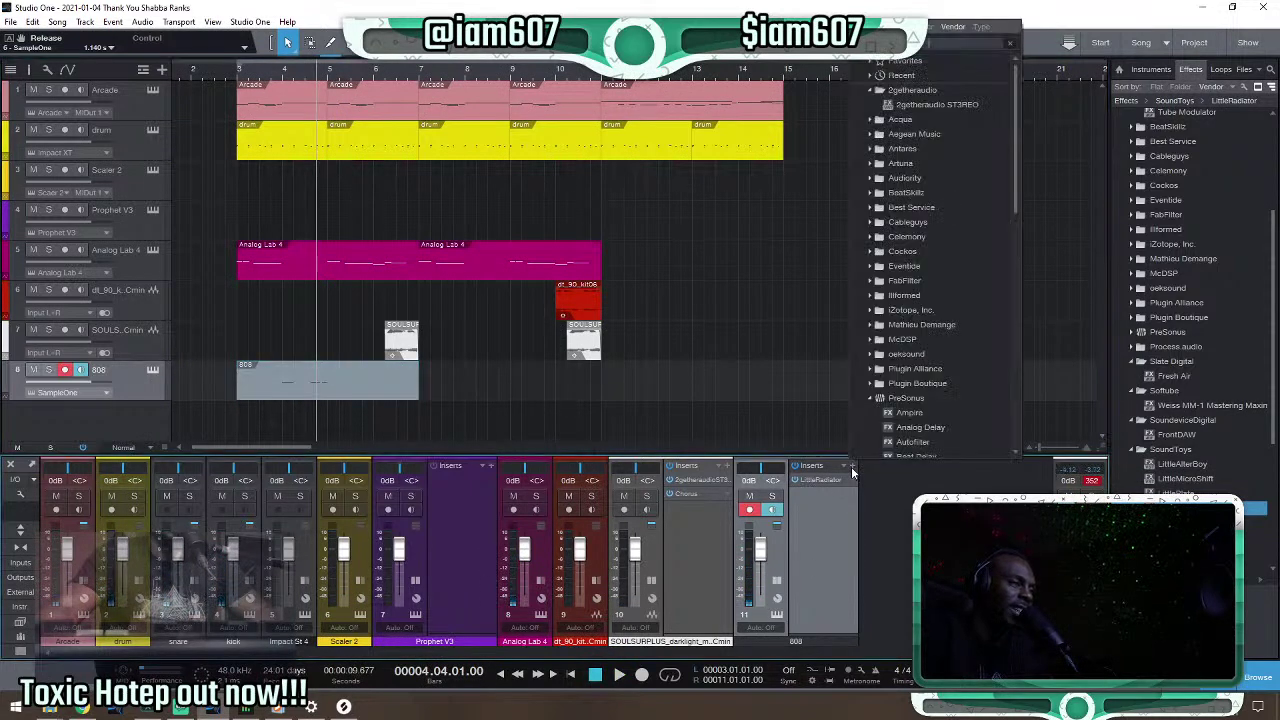
scroll(912, 380, down, 1)
click(912, 370)
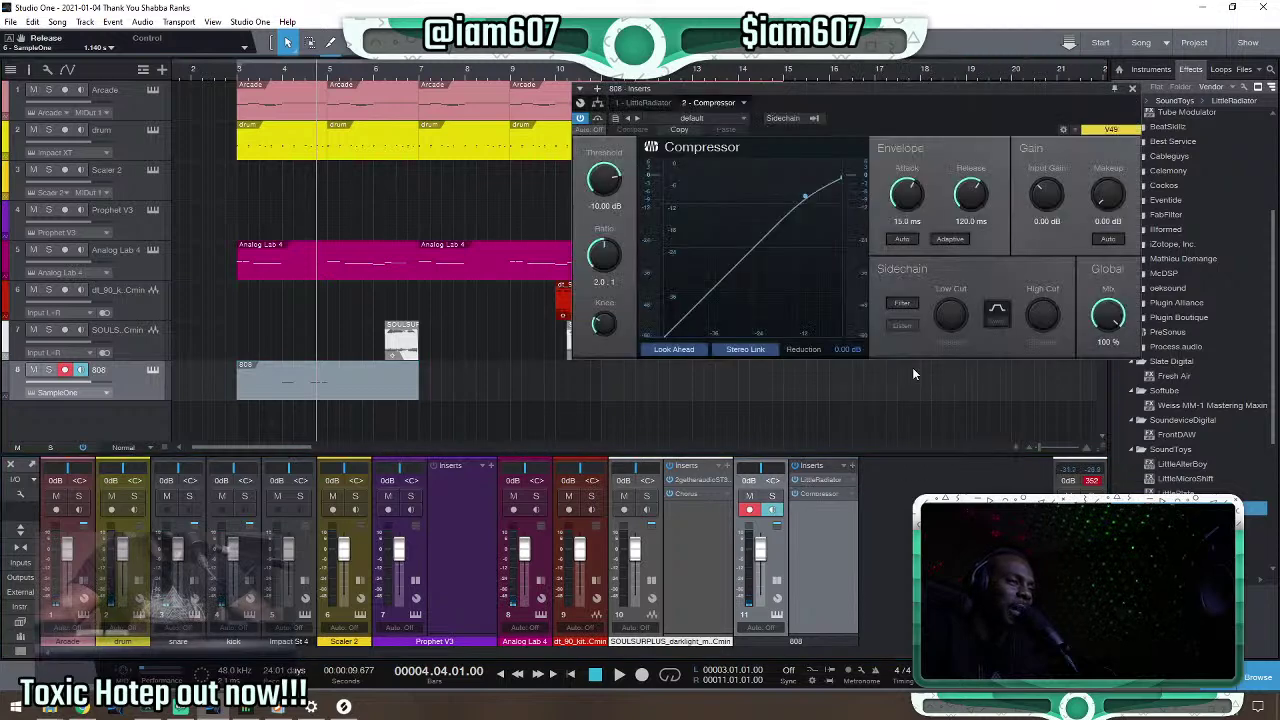
click(790, 118)
click(813, 118)
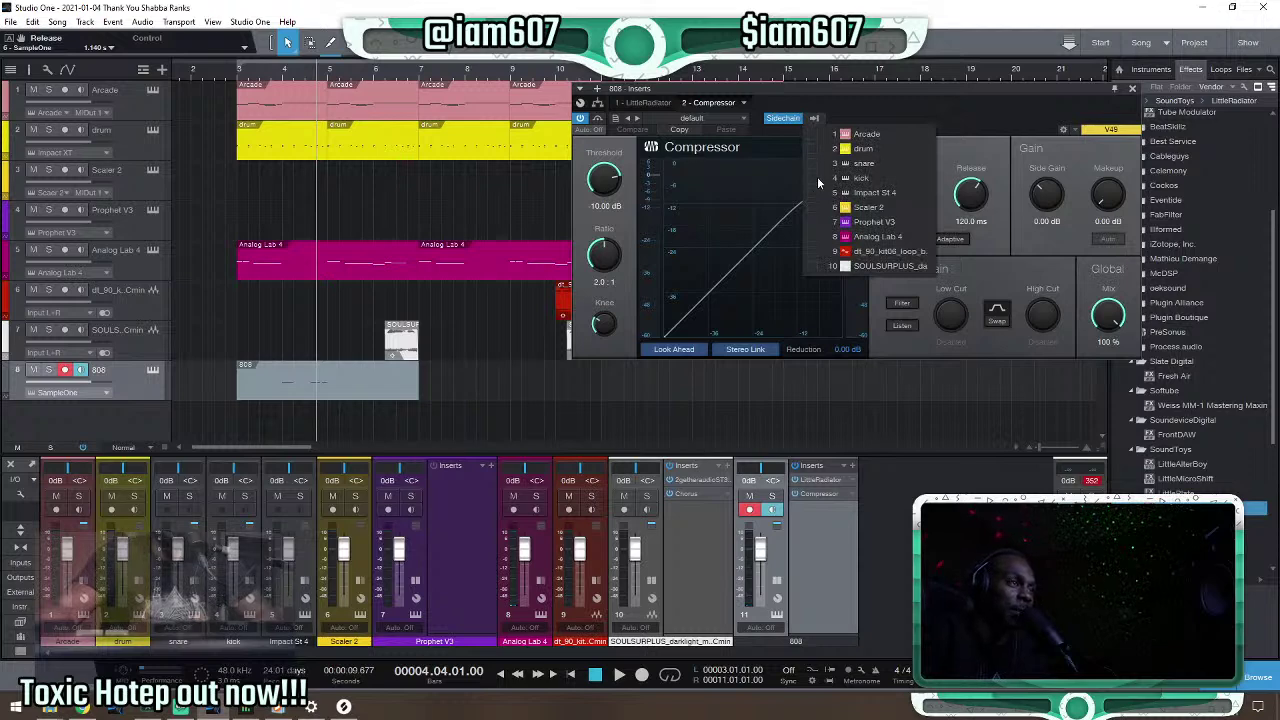
click(1105, 93)
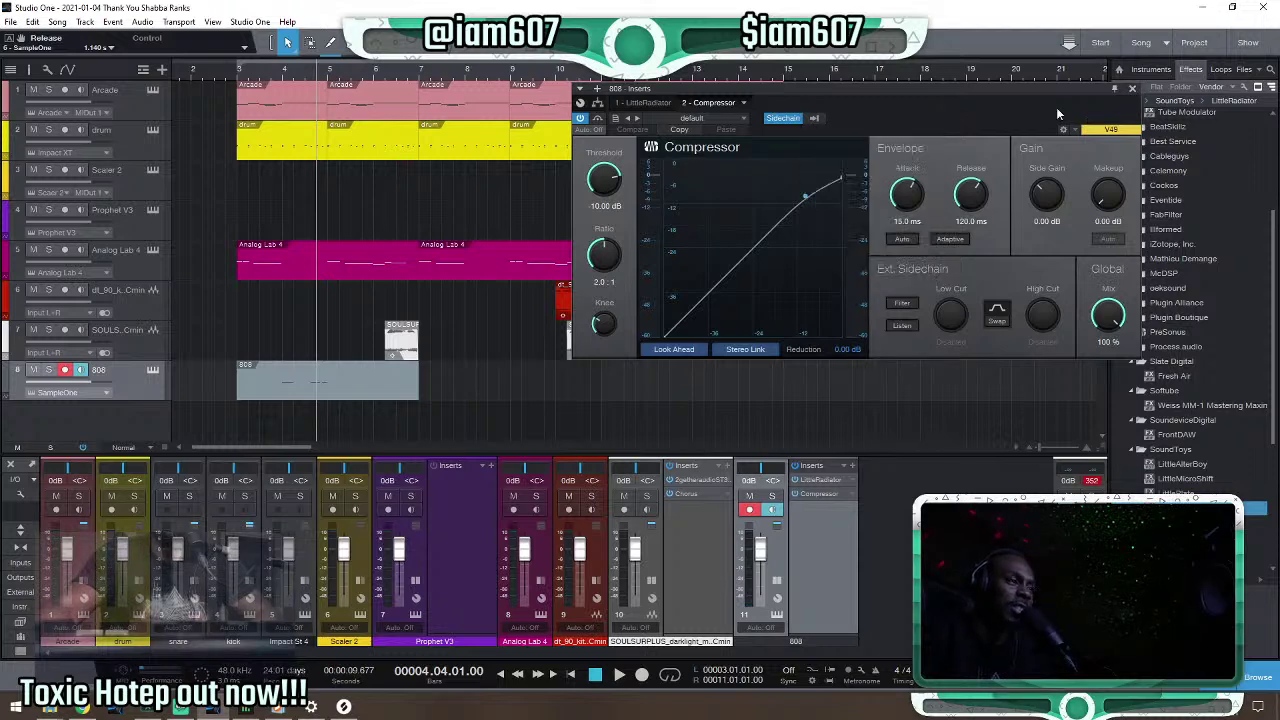
click(1133, 89)
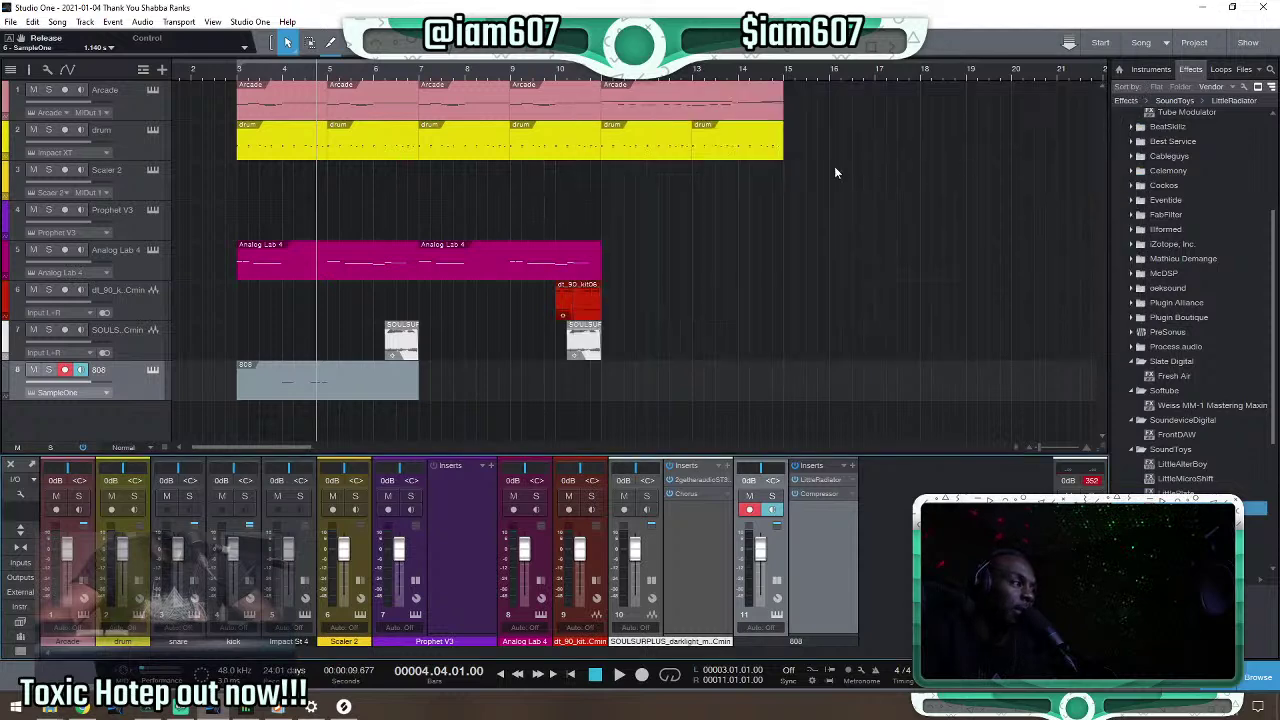
Play the beat from bar 3 with the compressed 808 and save the song.
click(239, 76)
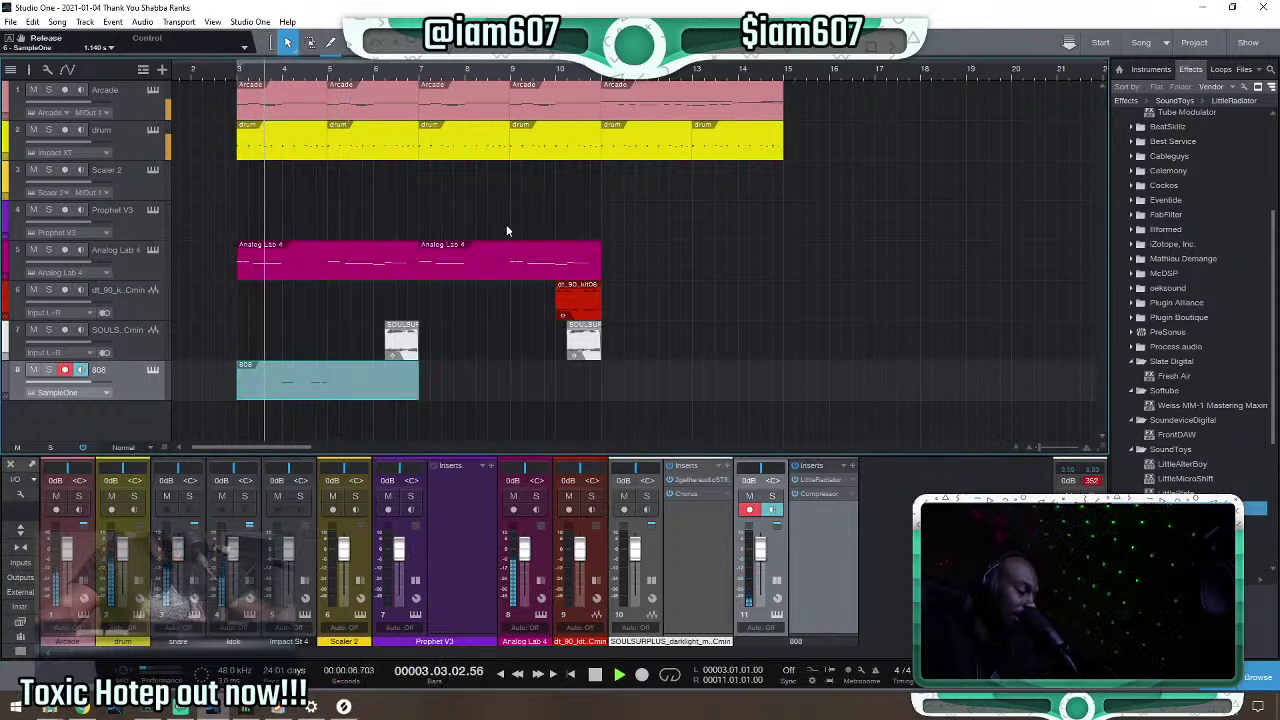
key(ctrl+s)
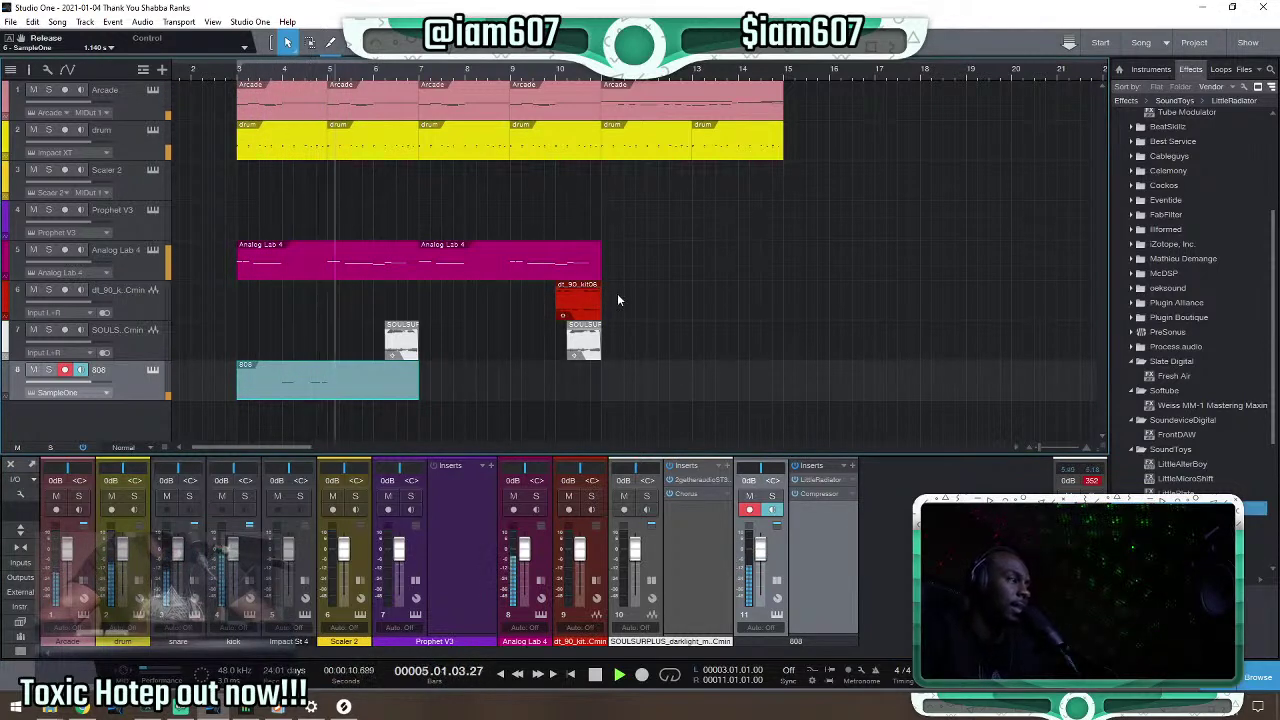
key(space)
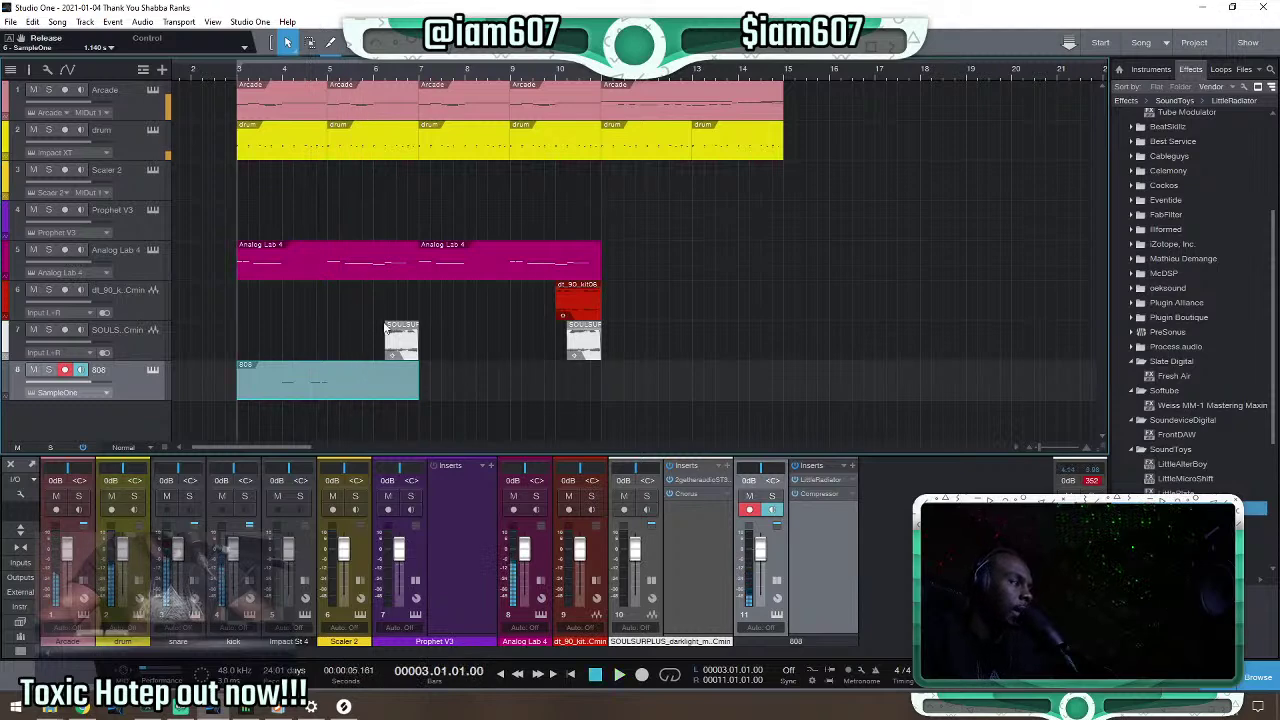
Expand the Analog Lab 4 channel's inserts in the mixer and copy the 808's LittleRadiator effect onto it.
click(133, 264)
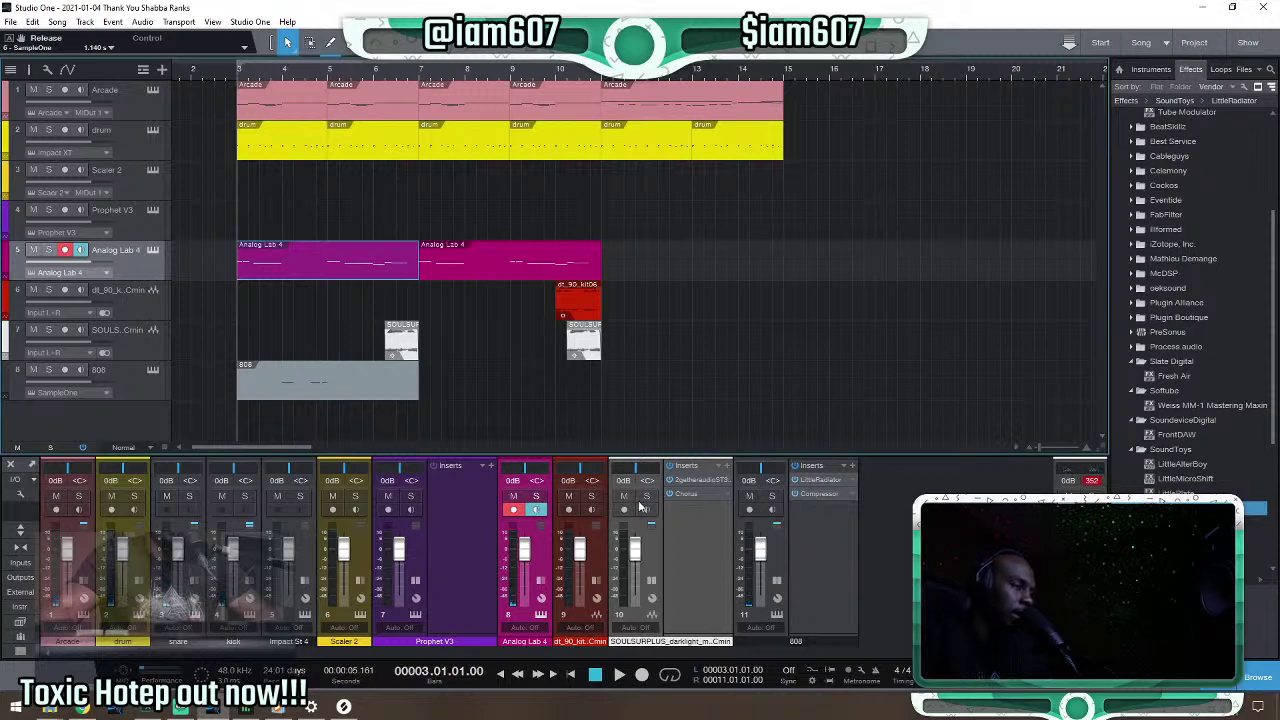
click(543, 590)
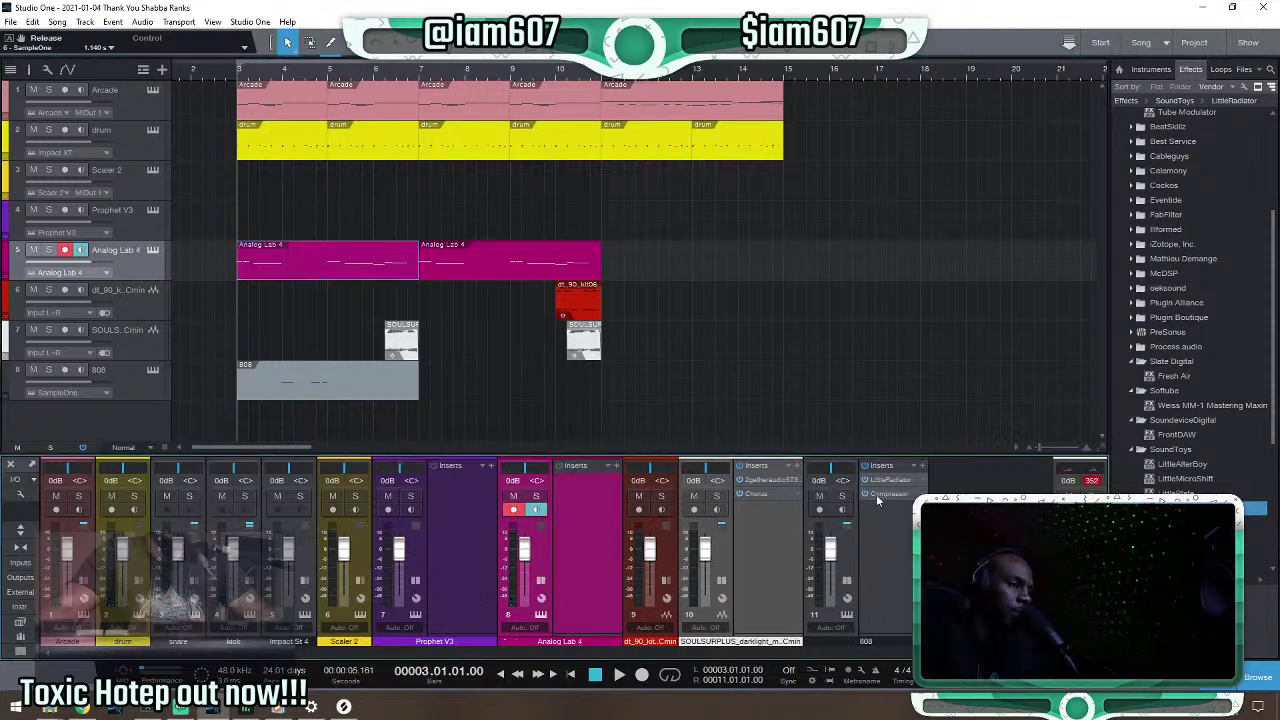
drag(713, 488, 577, 503)
Set the Analog Lab 4 Little Radiator's mix to 69.5 % during playback, then stop and close the effect.
key(space)
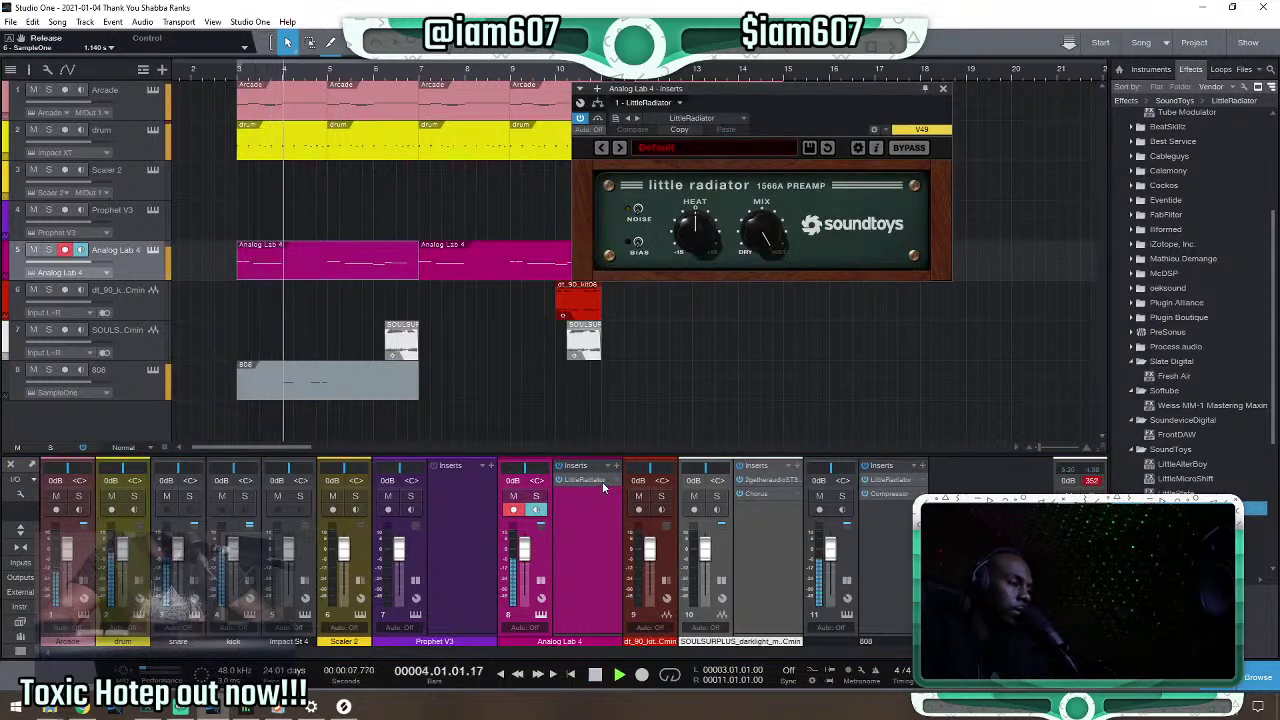
click(750, 250)
drag(748, 252, 744, 259)
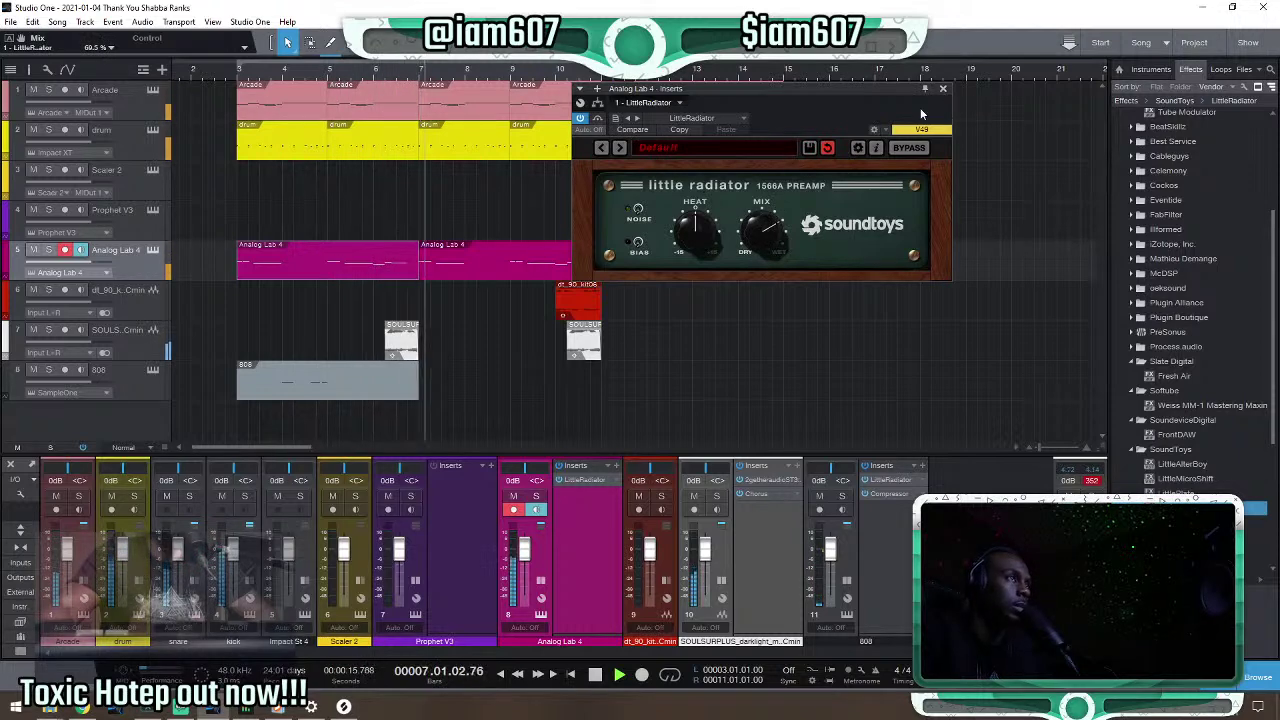
key(space)
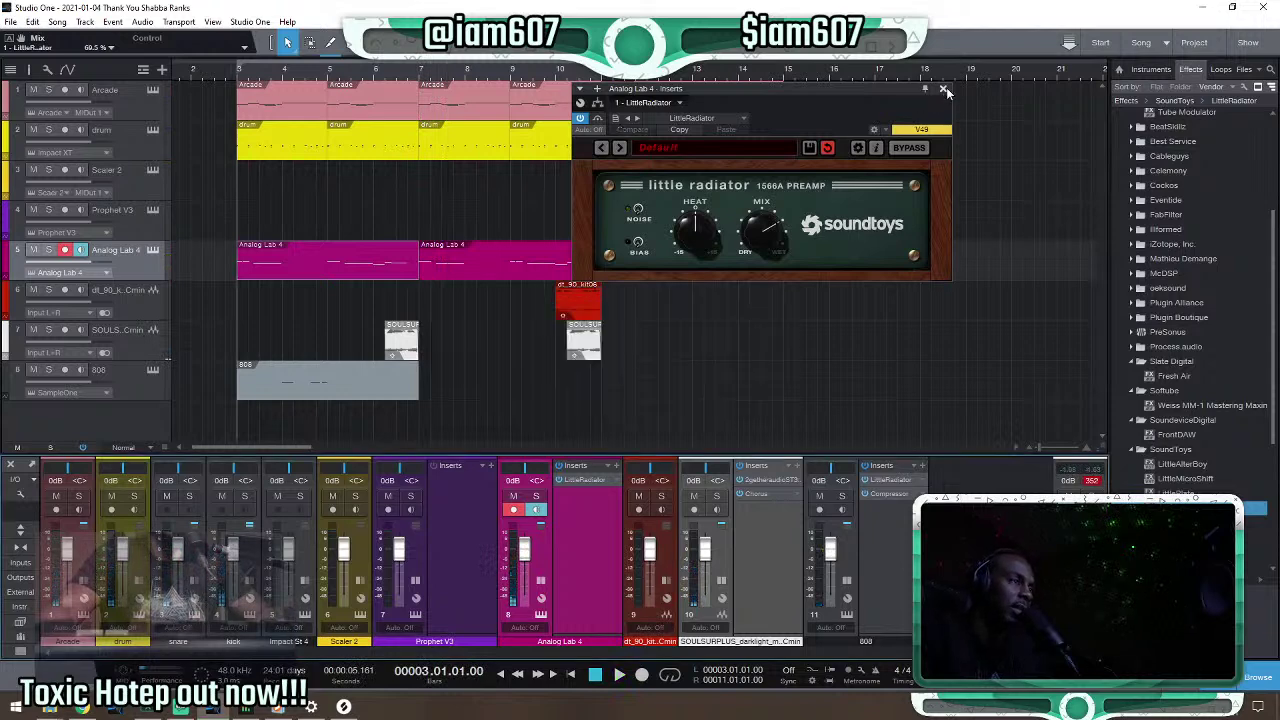
click(944, 90)
Play the beat from bar 3 to check the Analog Lab 4 melody with the 808.
key(space)
key(space)
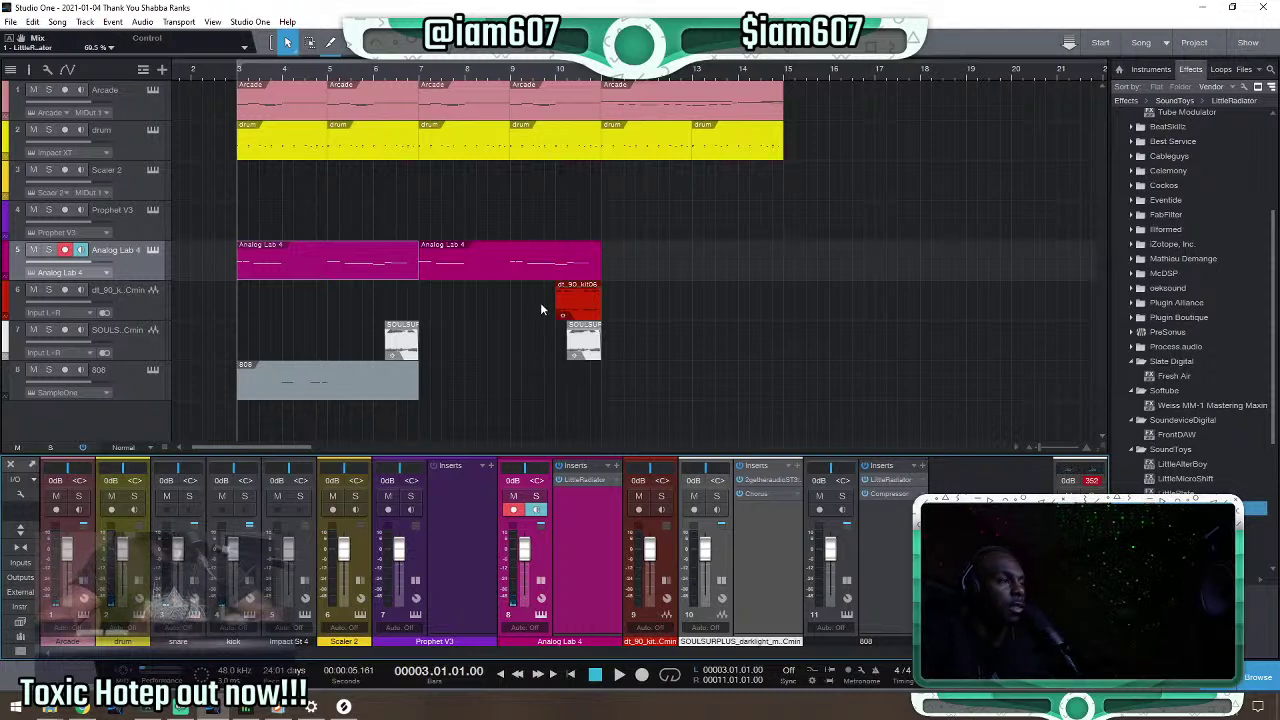
key(space)
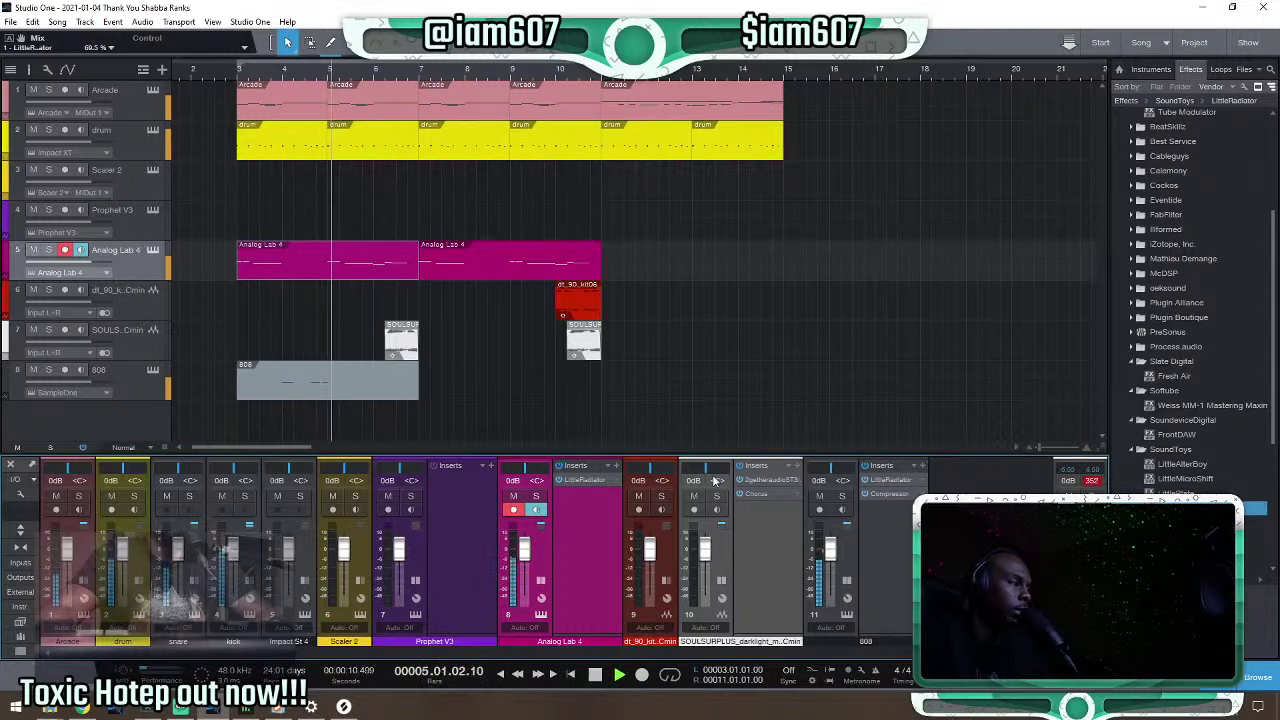
Open the 808 track's part in the note editor and stop playback.
double_click(405, 376)
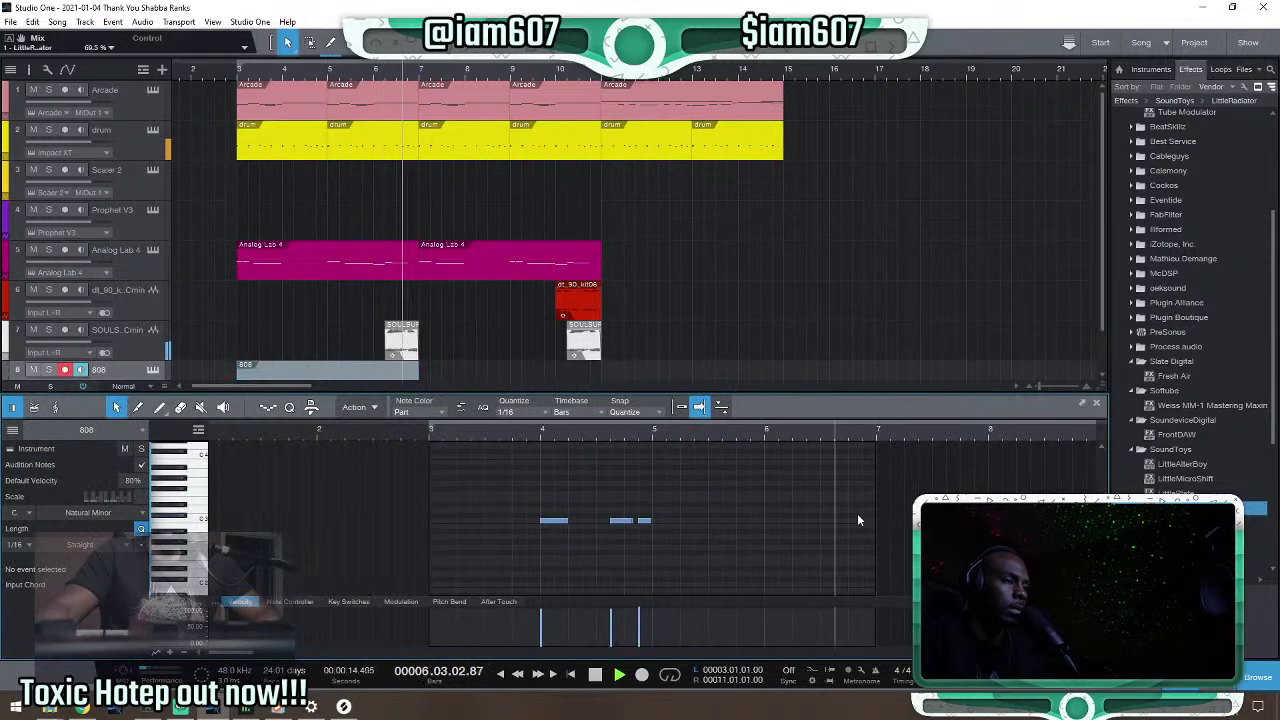
key(space)
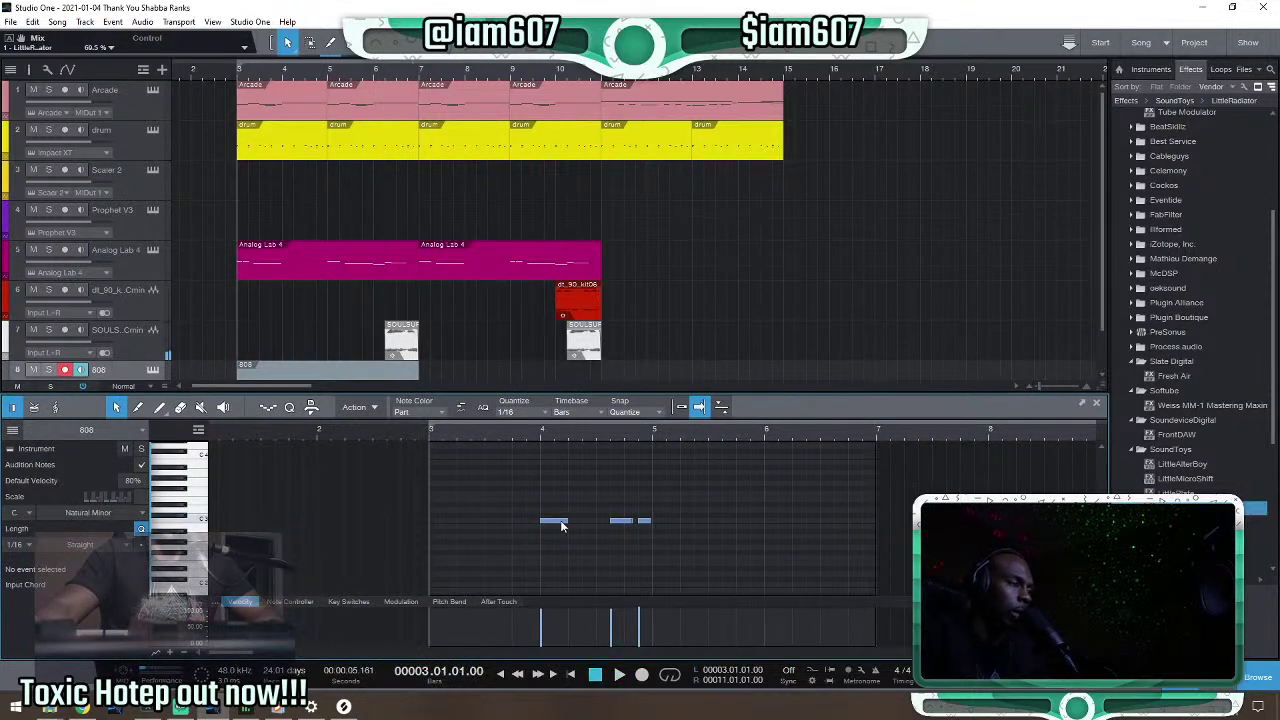
Try a copy of the last short 808 note on beat 4 of bar 6, raised to Db 3, and audition it.
click(643, 520)
click(652, 521)
drag(857, 517, 857, 516)
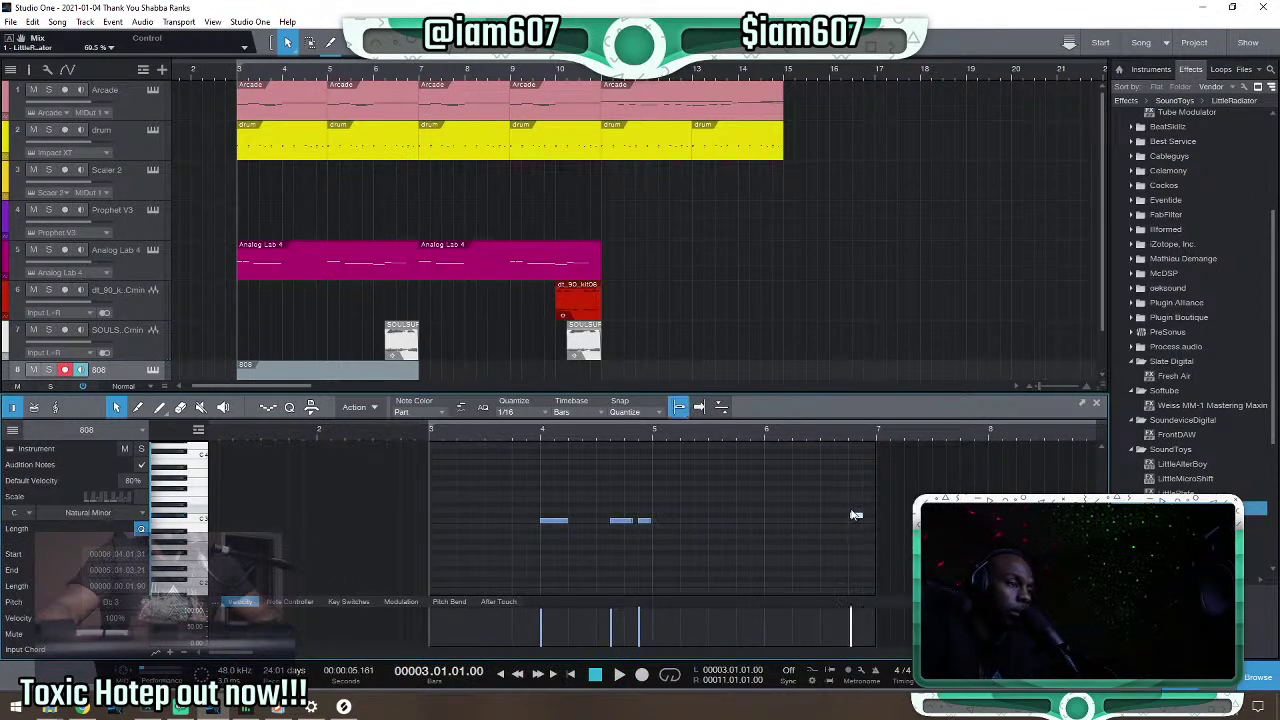
drag(853, 518, 851, 514)
key(space)
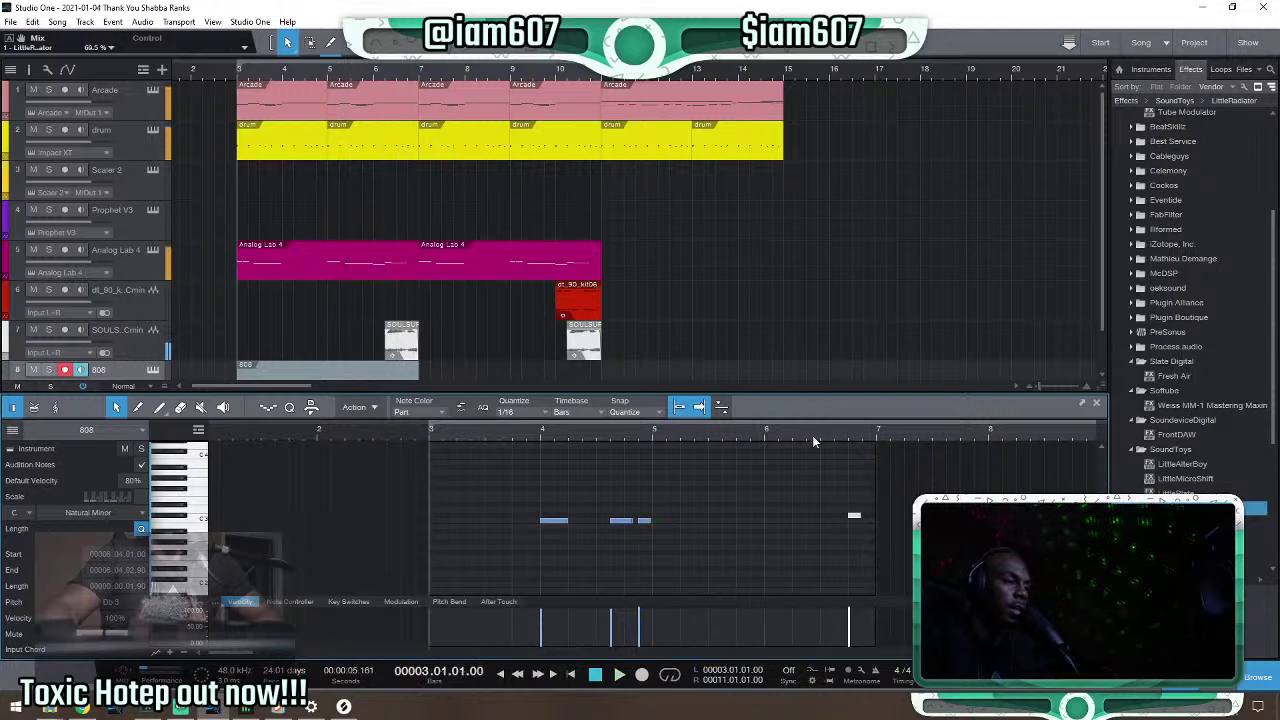
Try the copied Db 3 note on beat 3 of bar 6, audition it, and undo the copy.
click(833, 517)
drag(828, 522, 828, 521)
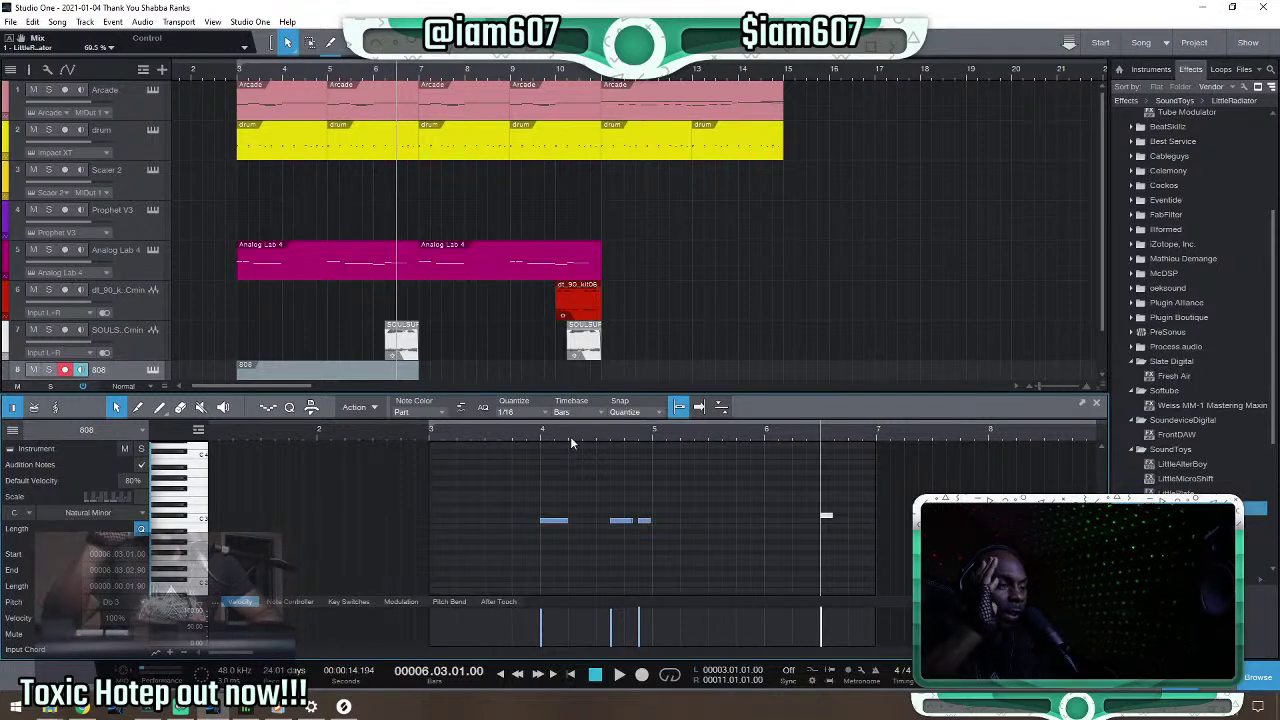
key(space)
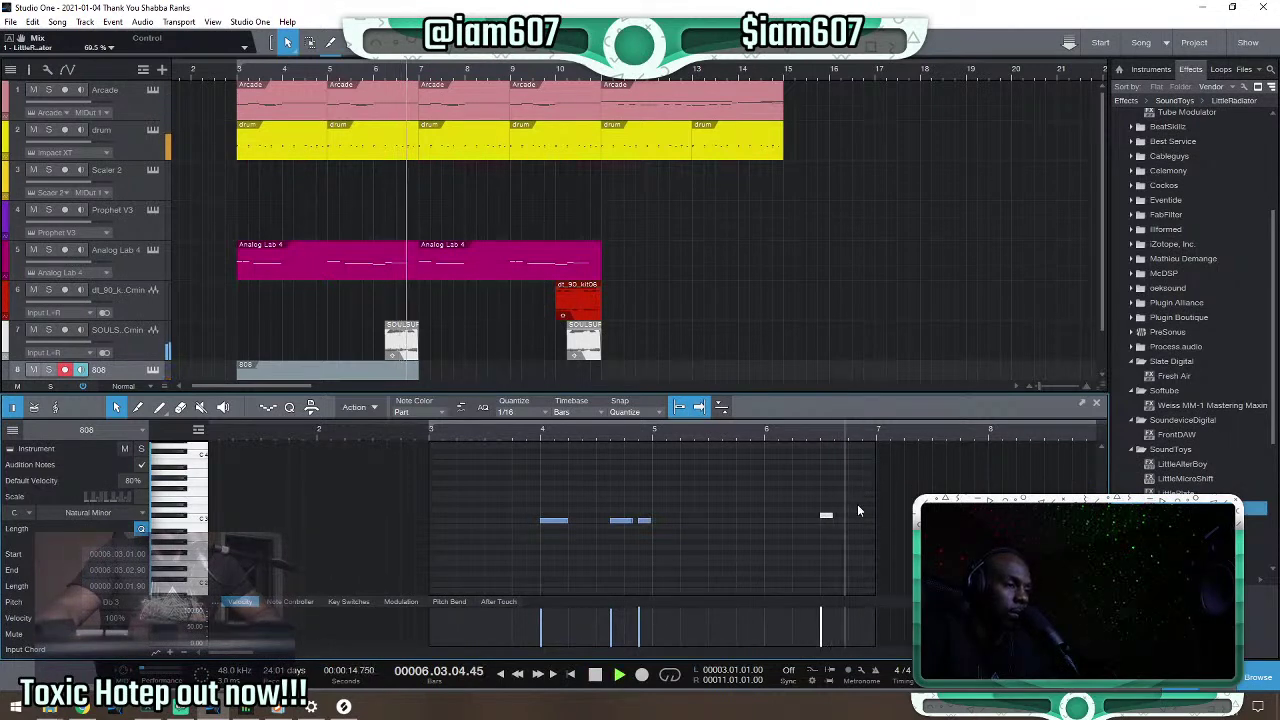
key(space)
click(609, 430)
key(space)
key(space)
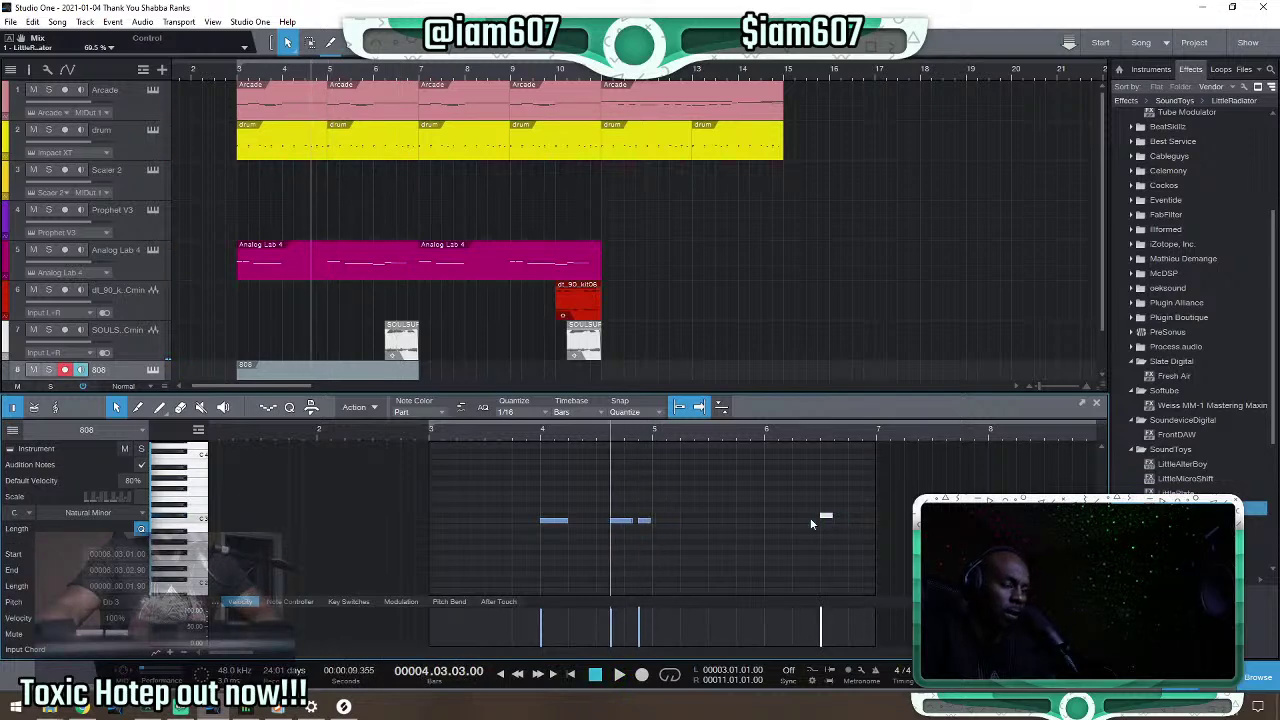
key(ctrl+z)
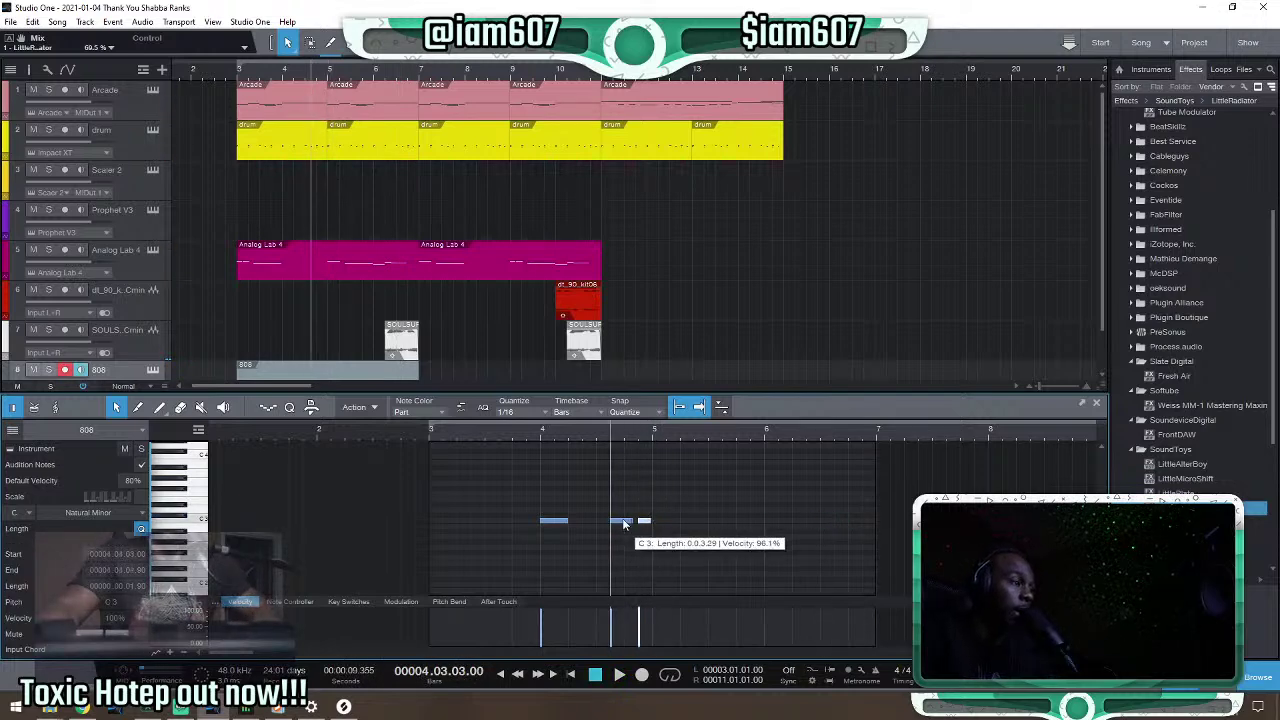
Duplicate the last two 808 notes and place the copies at the end of bar 6, starting at 6.03.03 and raised to Db 3.
shift+click(612, 521)
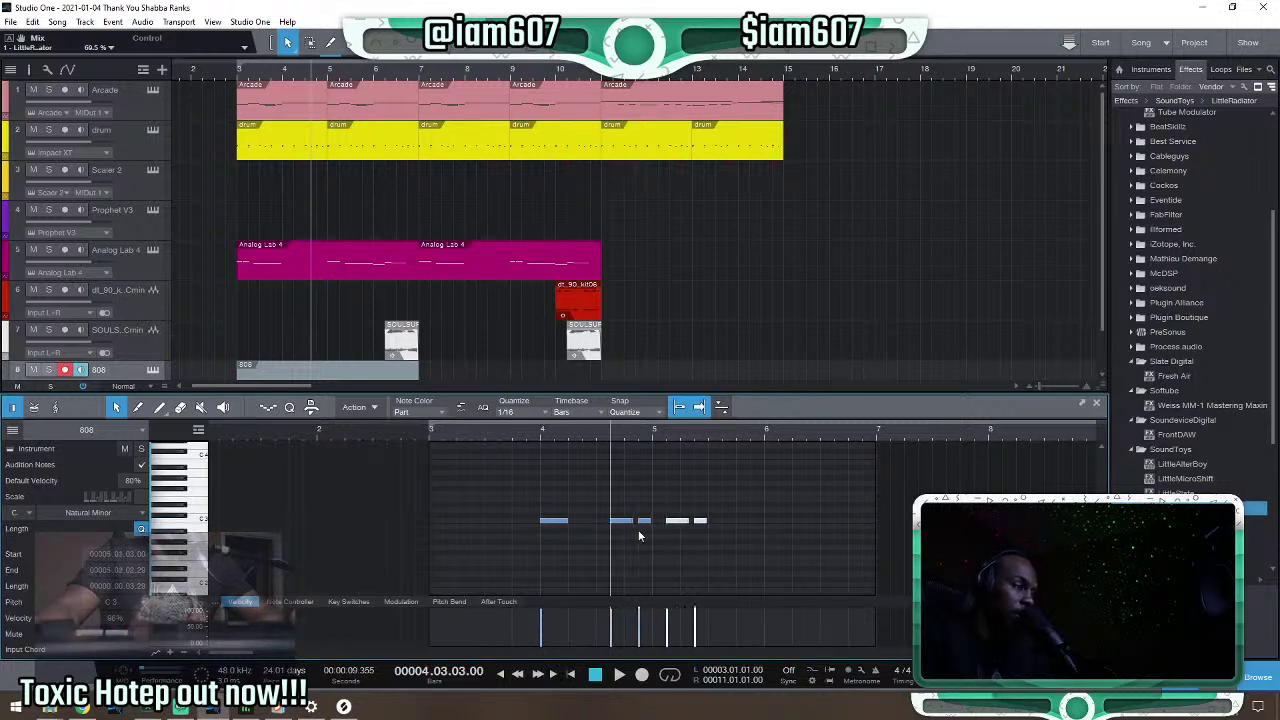
drag(679, 525, 845, 516)
key(space)
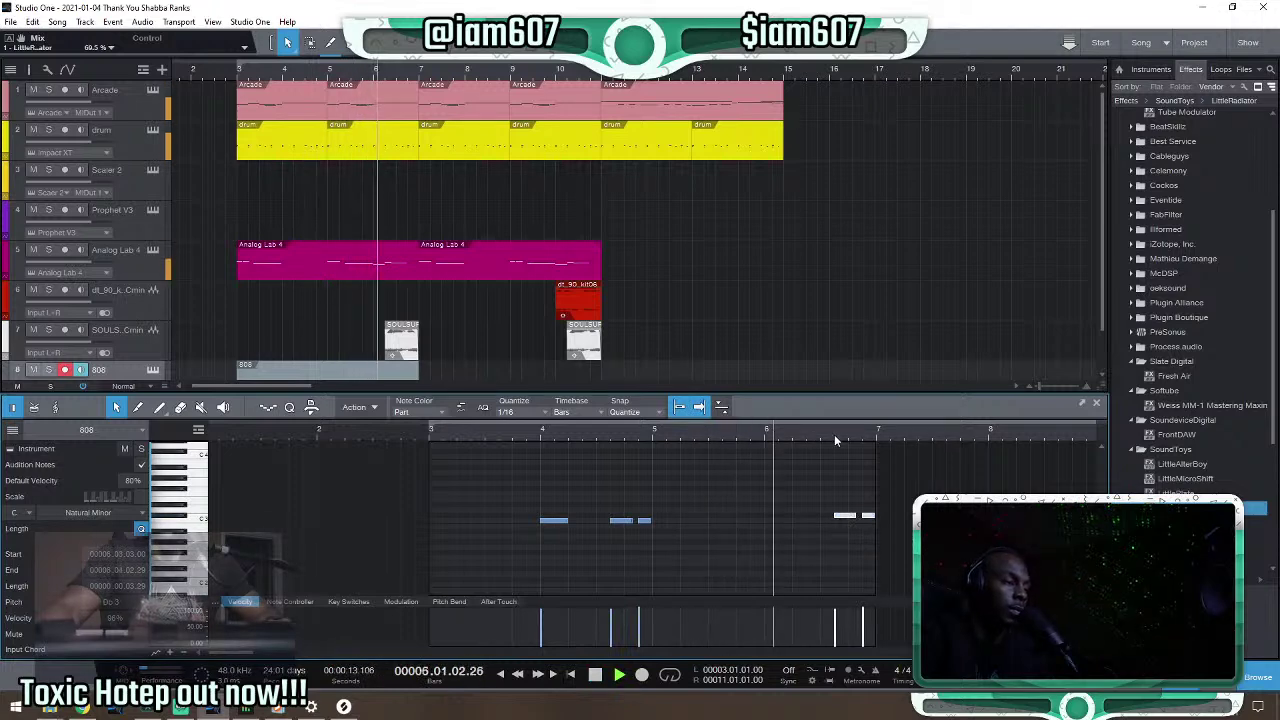
key(space)
click(840, 524)
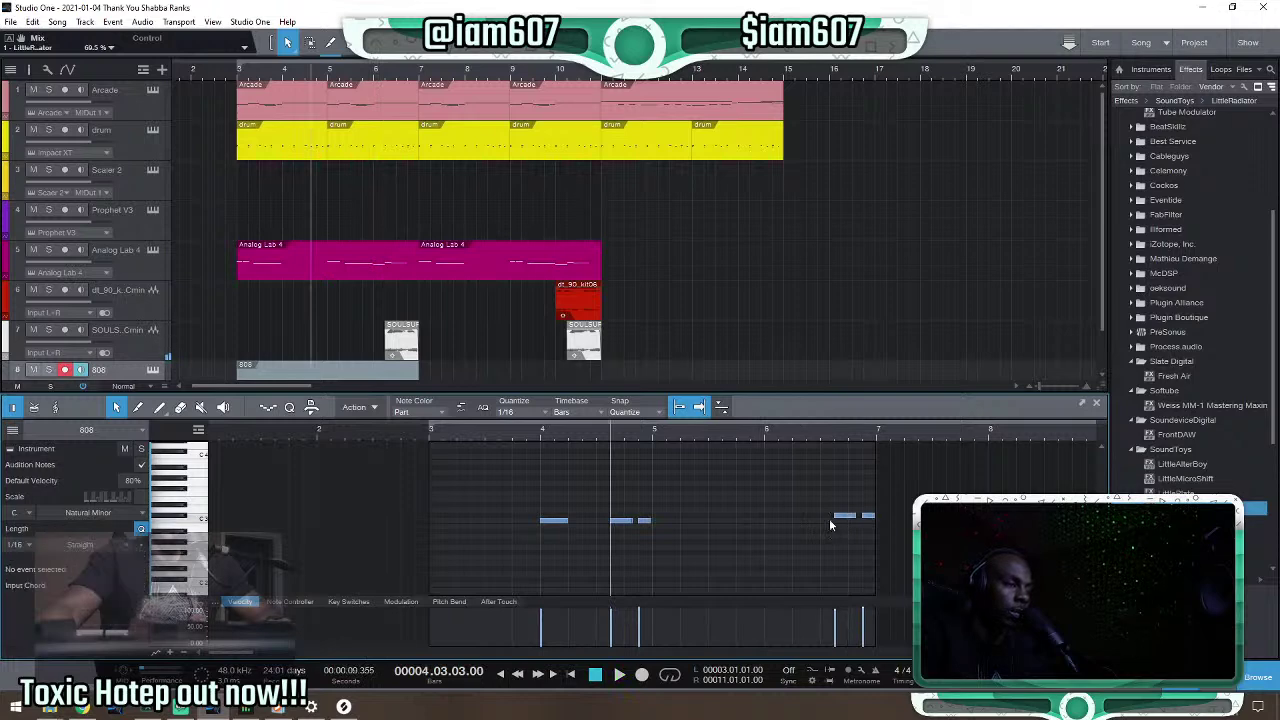
Play back from beat 3 of bar 6 to check the new 808 notes against the other tracks.
click(821, 438)
key(space)
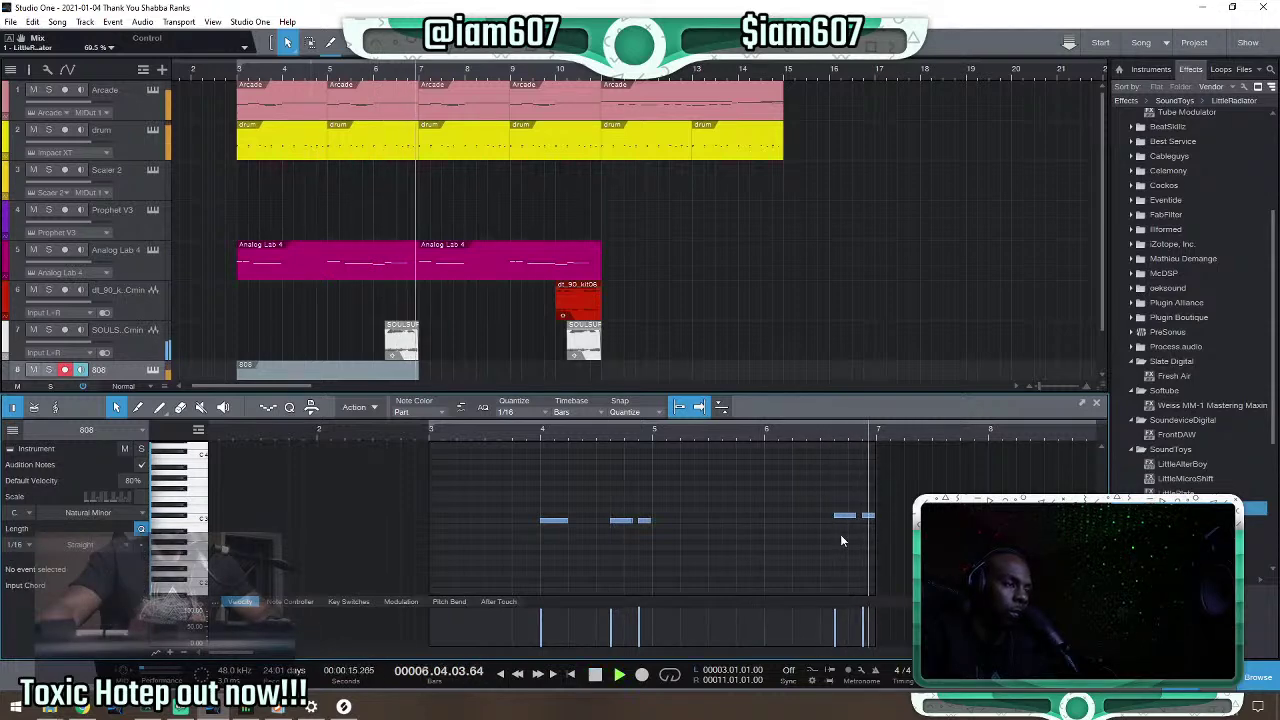
key(space)
key(space)
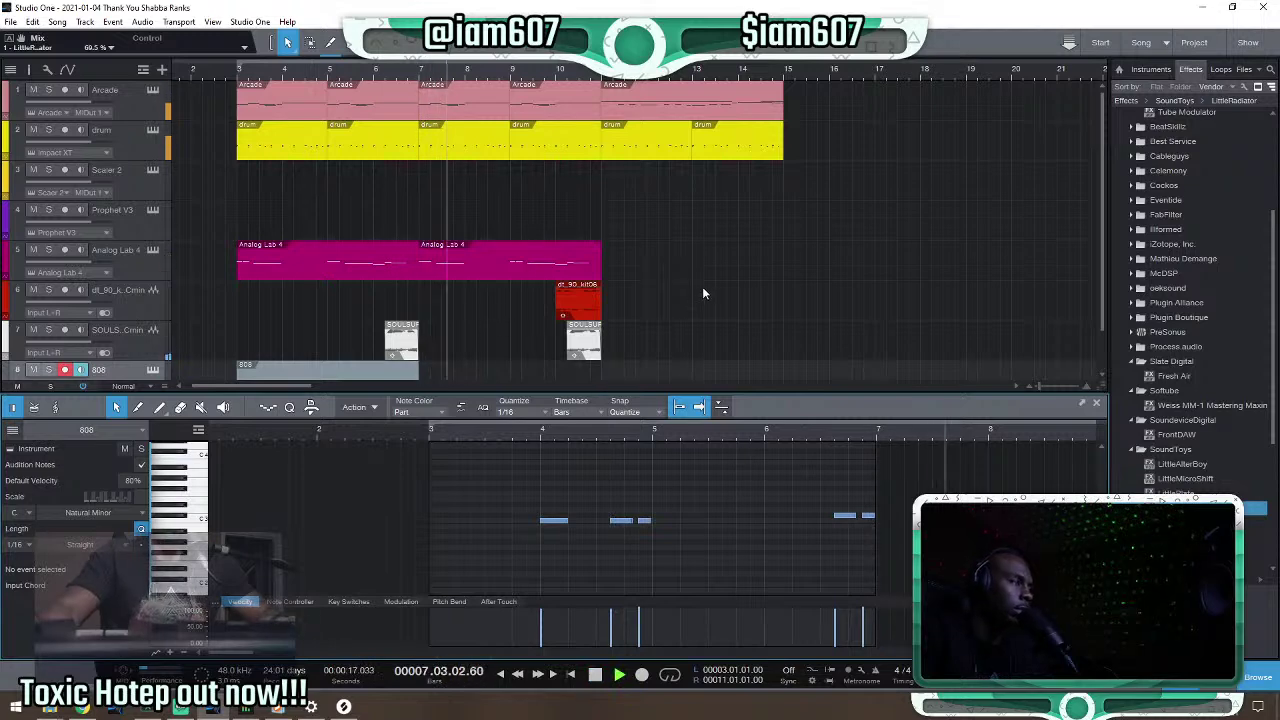
scroll(700, 290, down, 1)
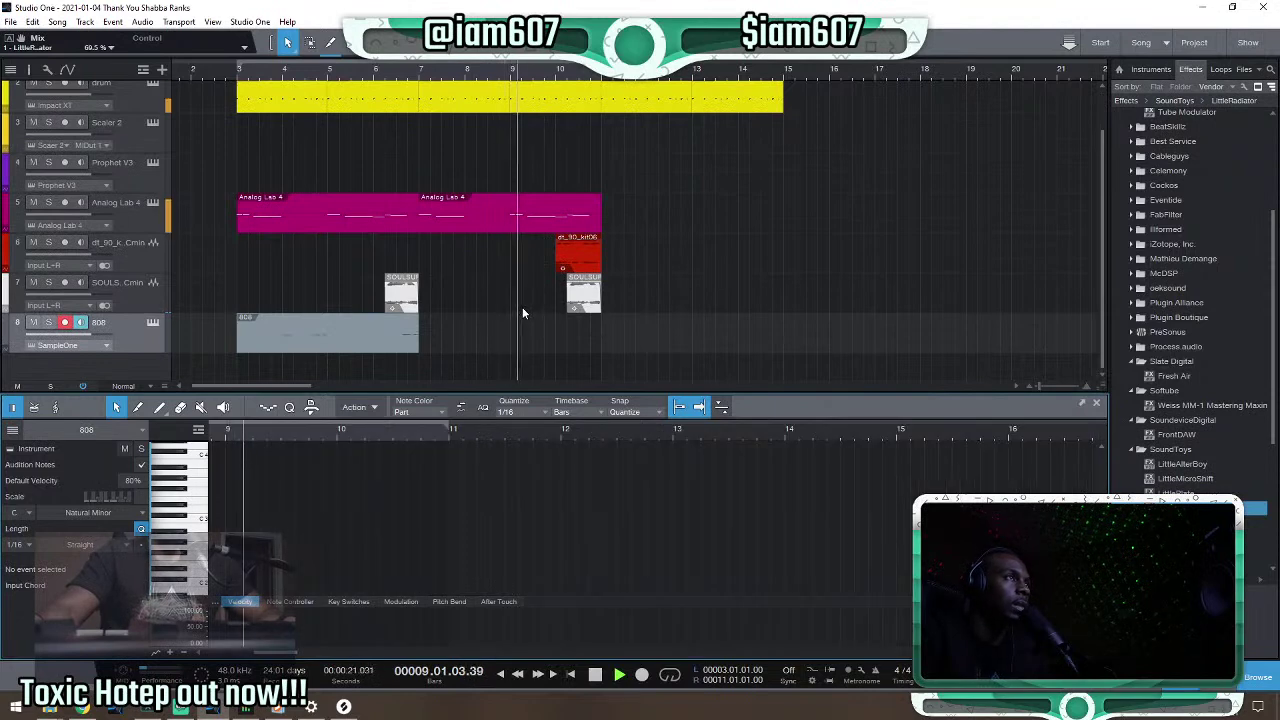
key(space)
Duplicate the 808 part so the copy starts at bar 7, and save the song.
click(327, 346)
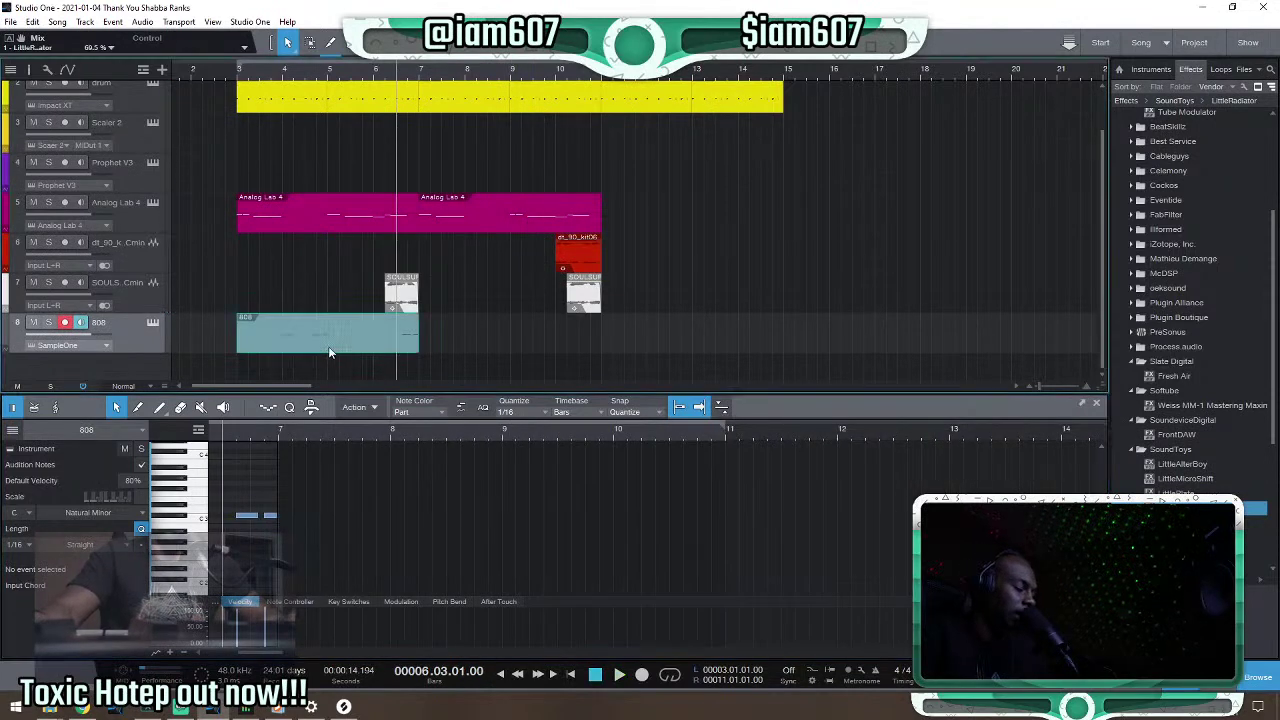
key(d)
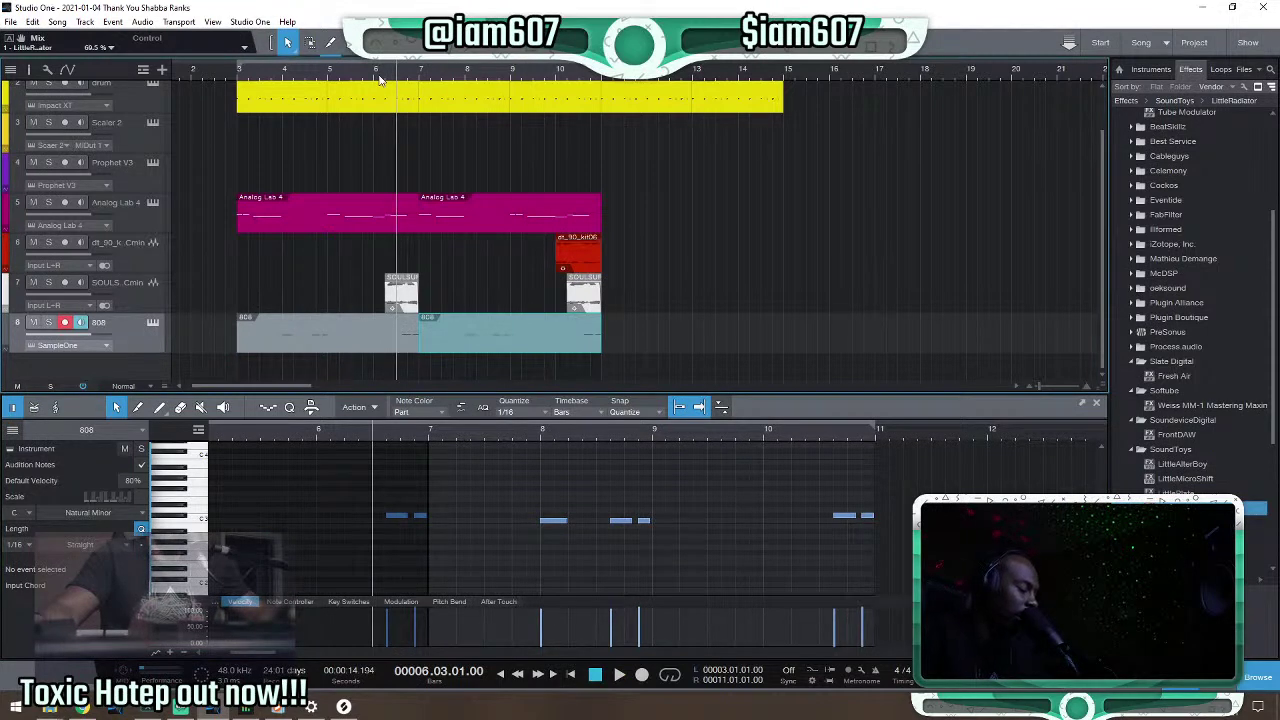
key(ctrl+s)
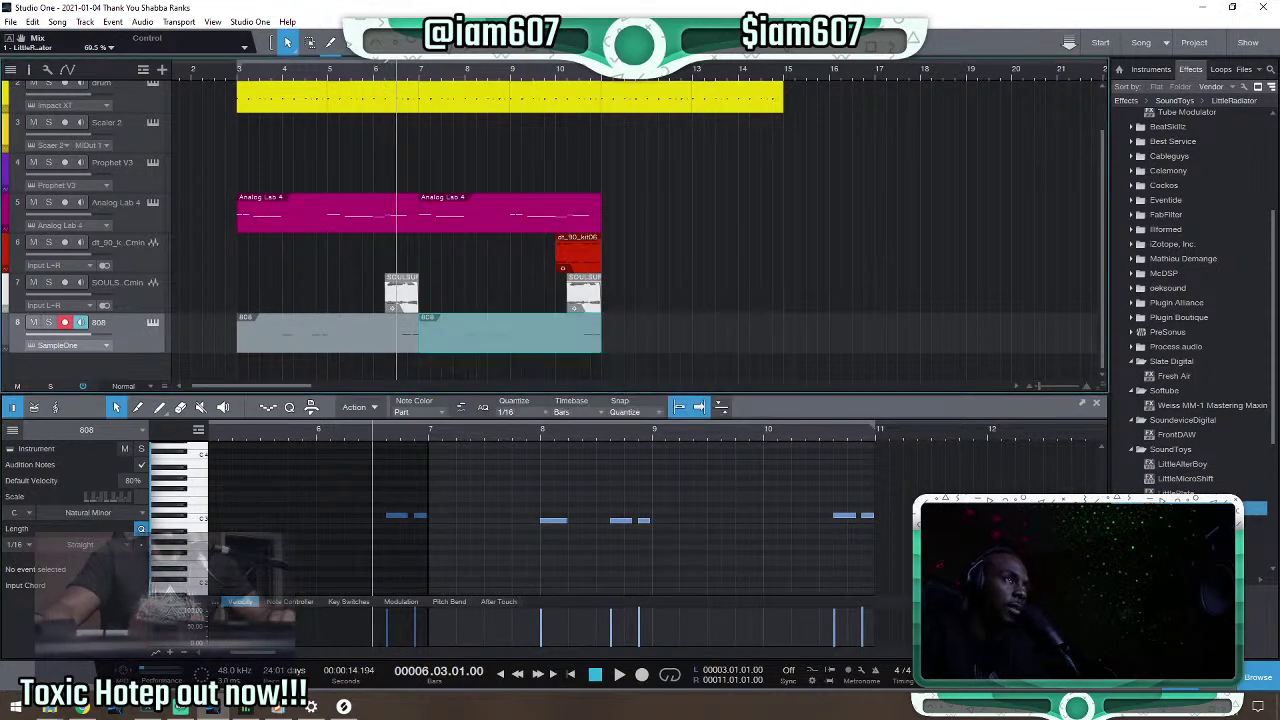
Play the arrangement from bar 3 and again from bar 6 to check how the melody and 808 fit at the end of the phrase.
click(237, 77)
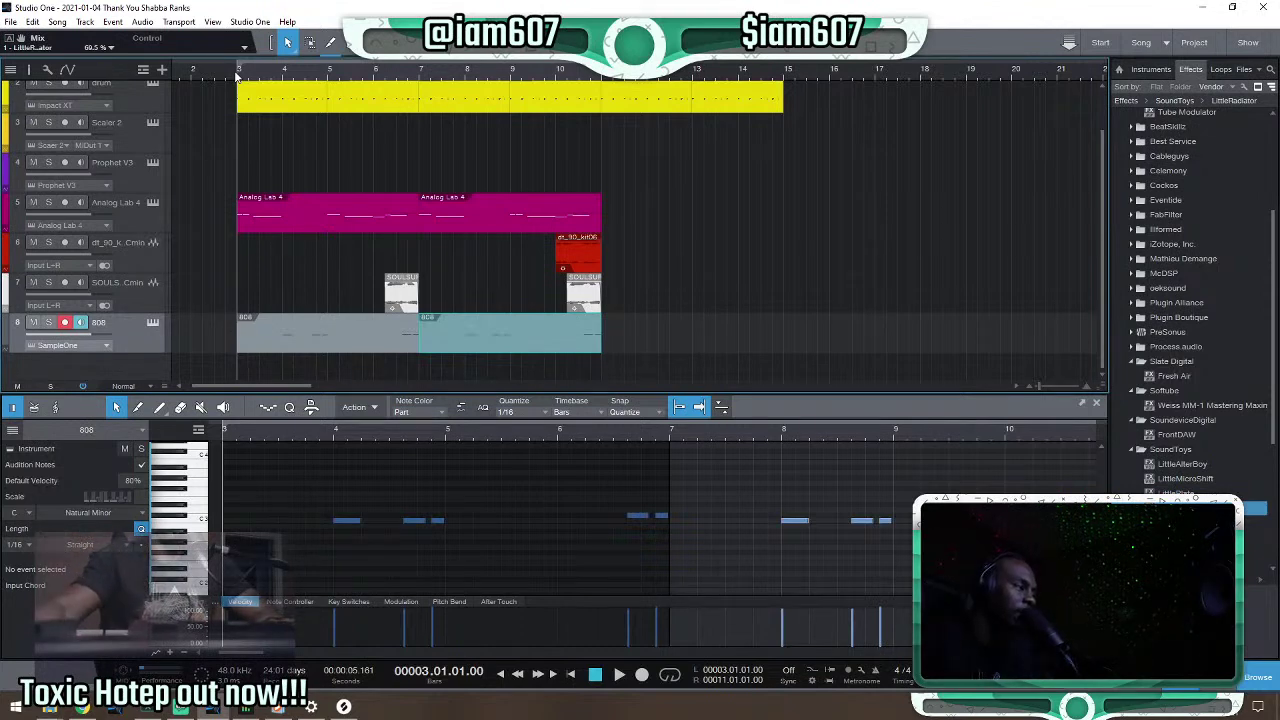
key(space)
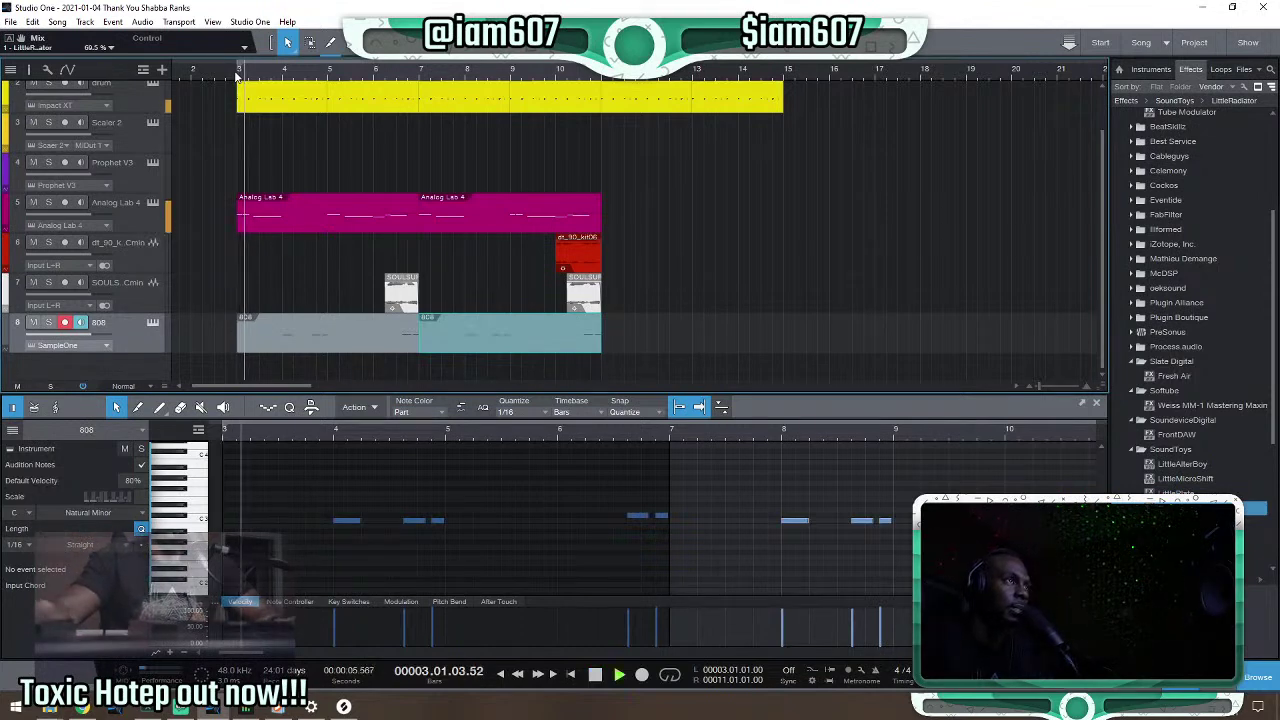
key(space)
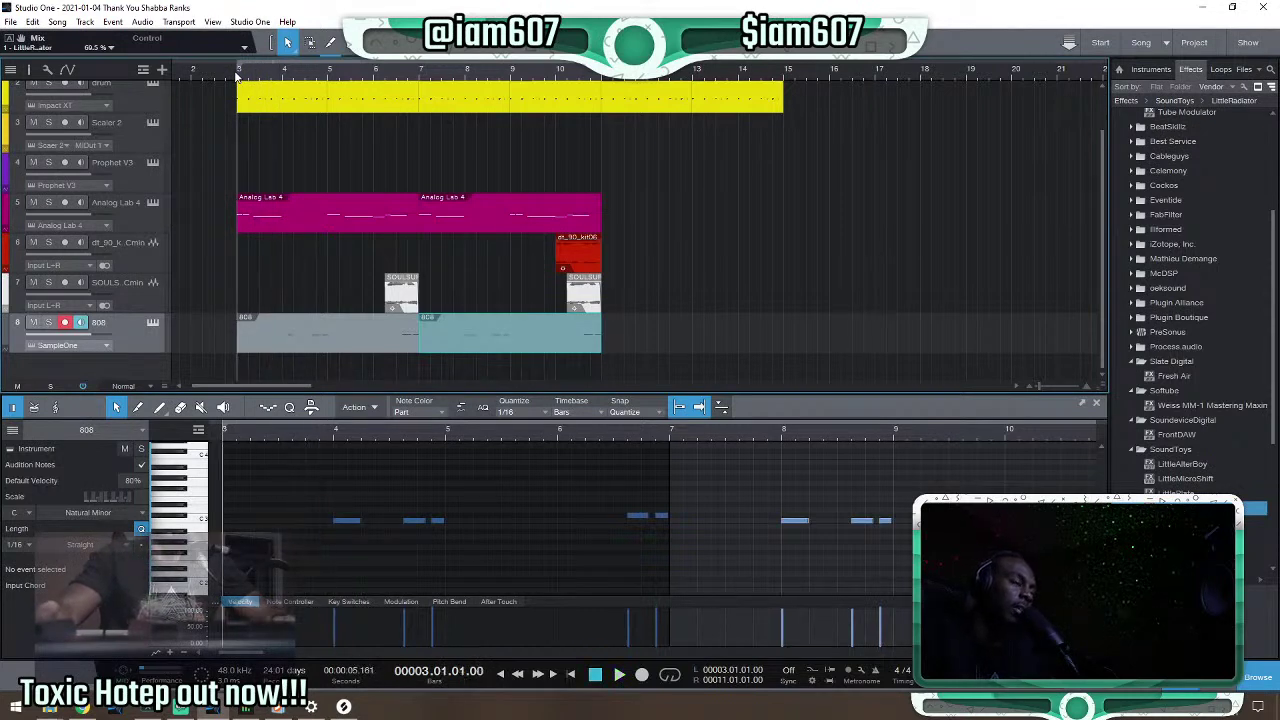
key(space)
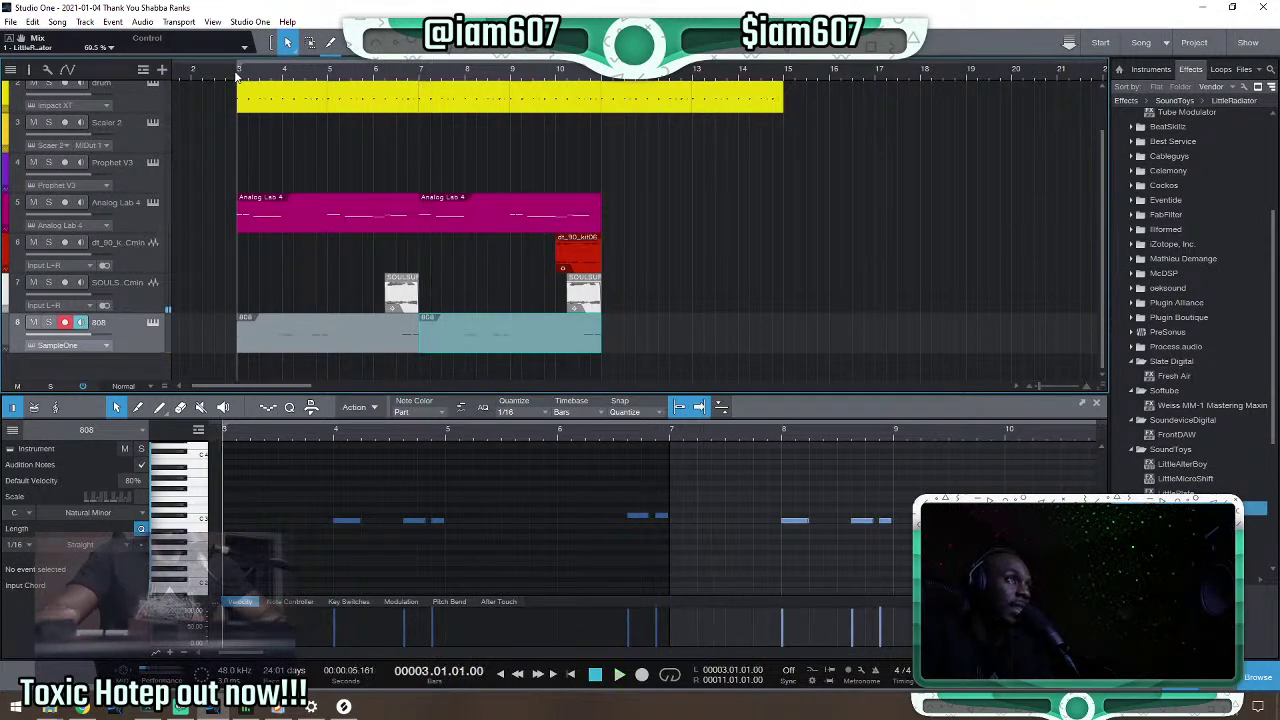
click(376, 70)
key(space)
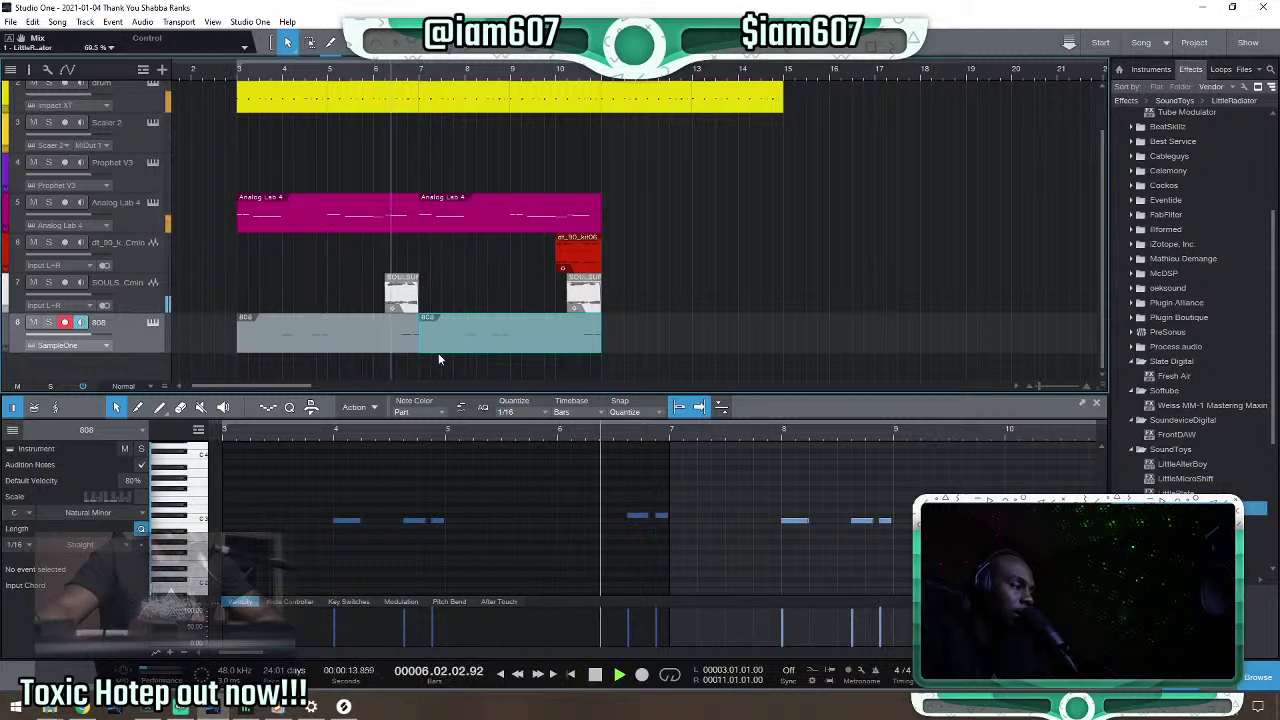
key(space)
scroll(390, 76, up, 3)
key(space)
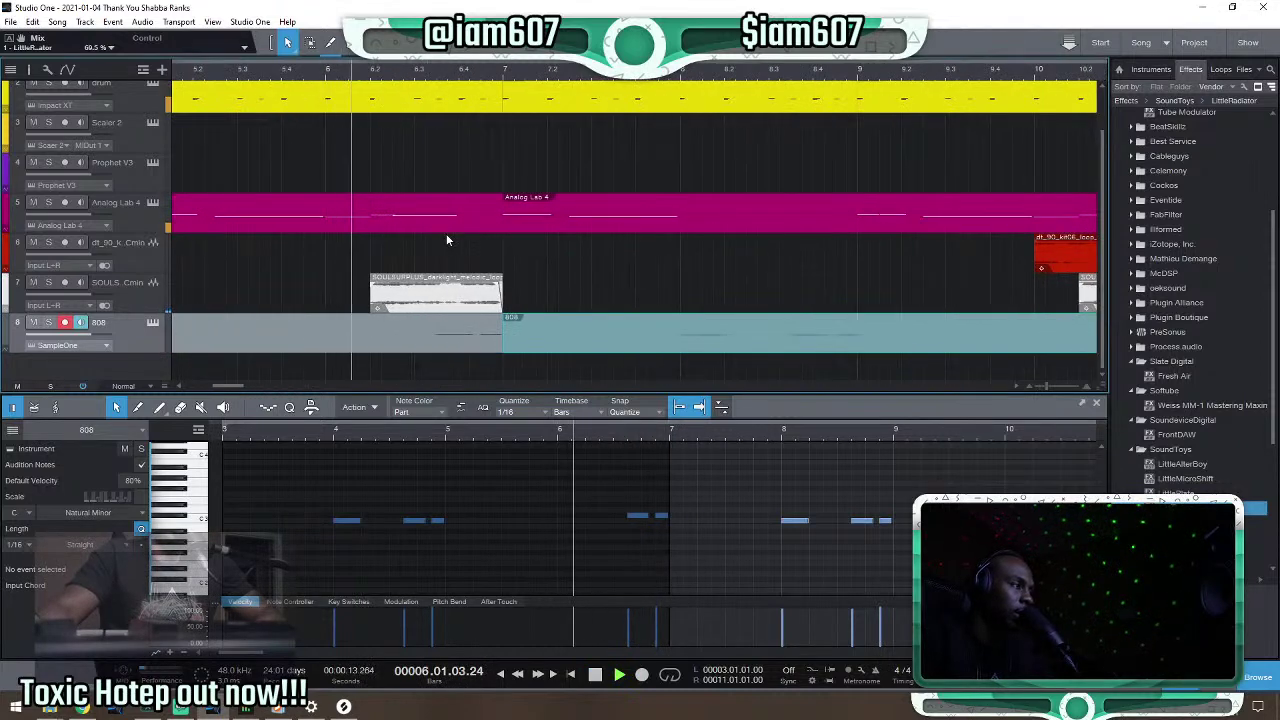
Shorten the last note of the first Analog Lab 4 part so it ends at 6.03.03, and audition the change from bar 6.
click(449, 230)
key(space)
key(space)
click(826, 521)
key(space)
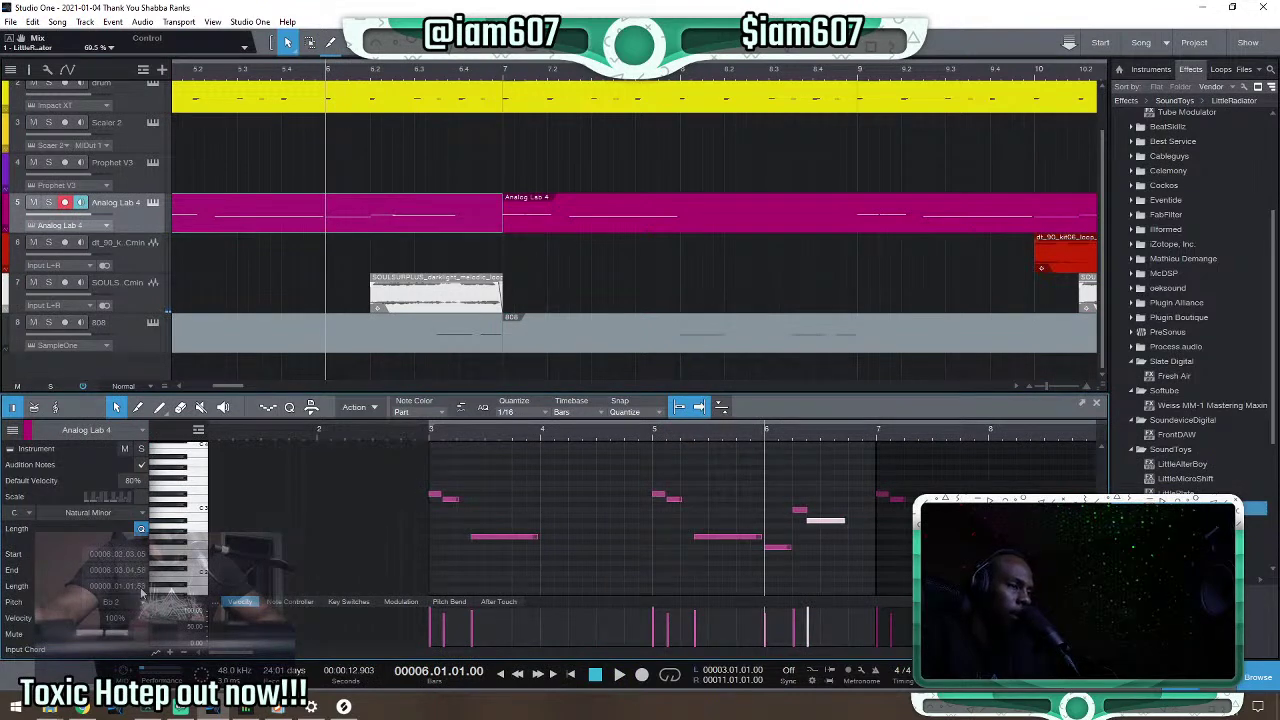
key(space)
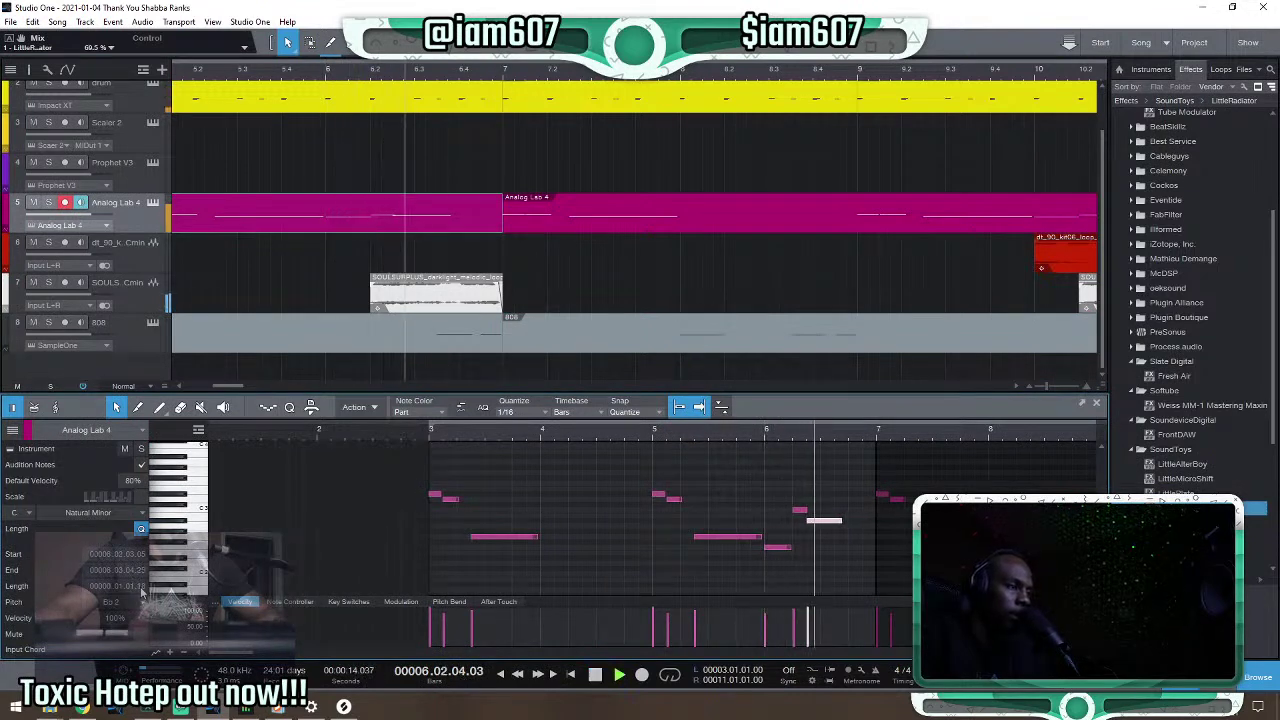
key(space)
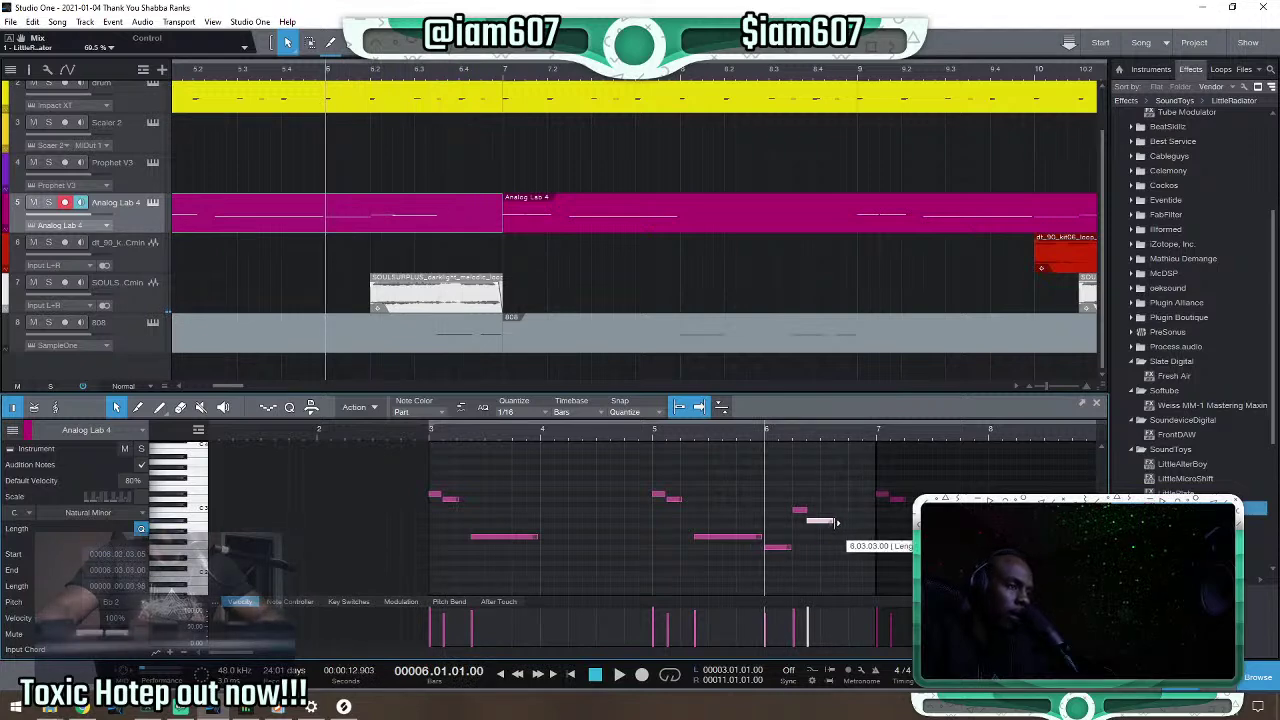
key(space)
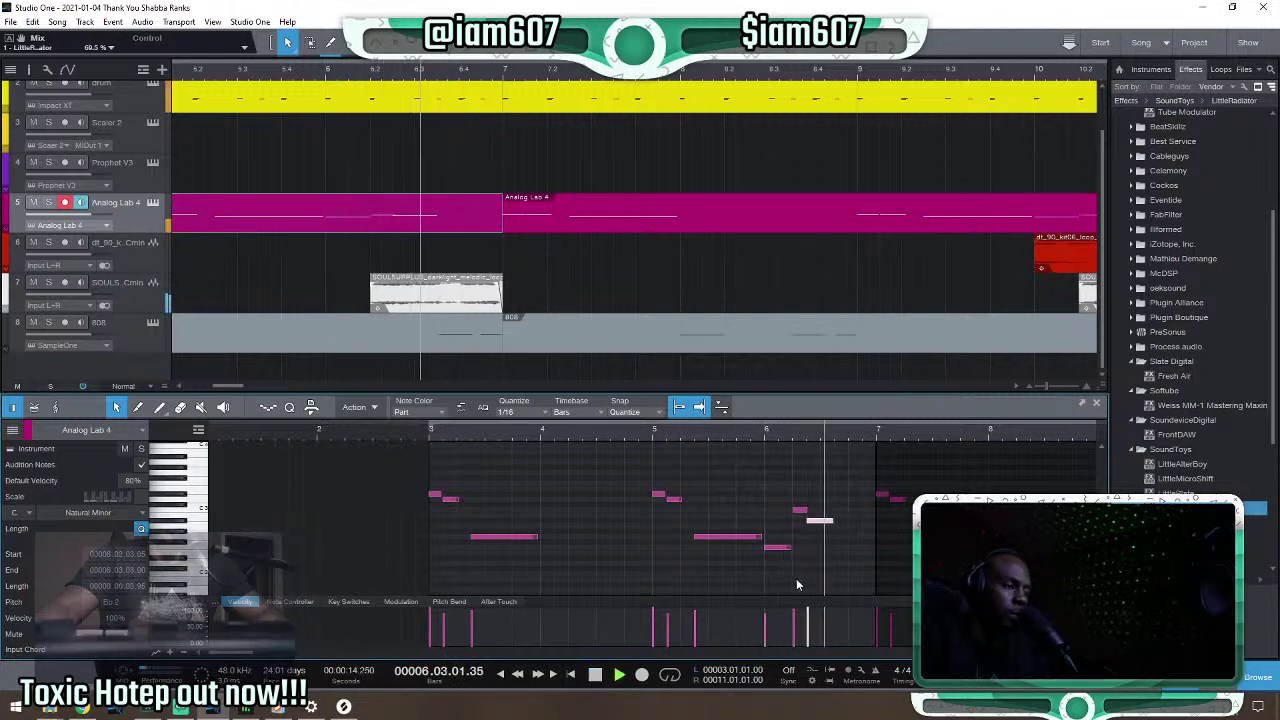
key(space)
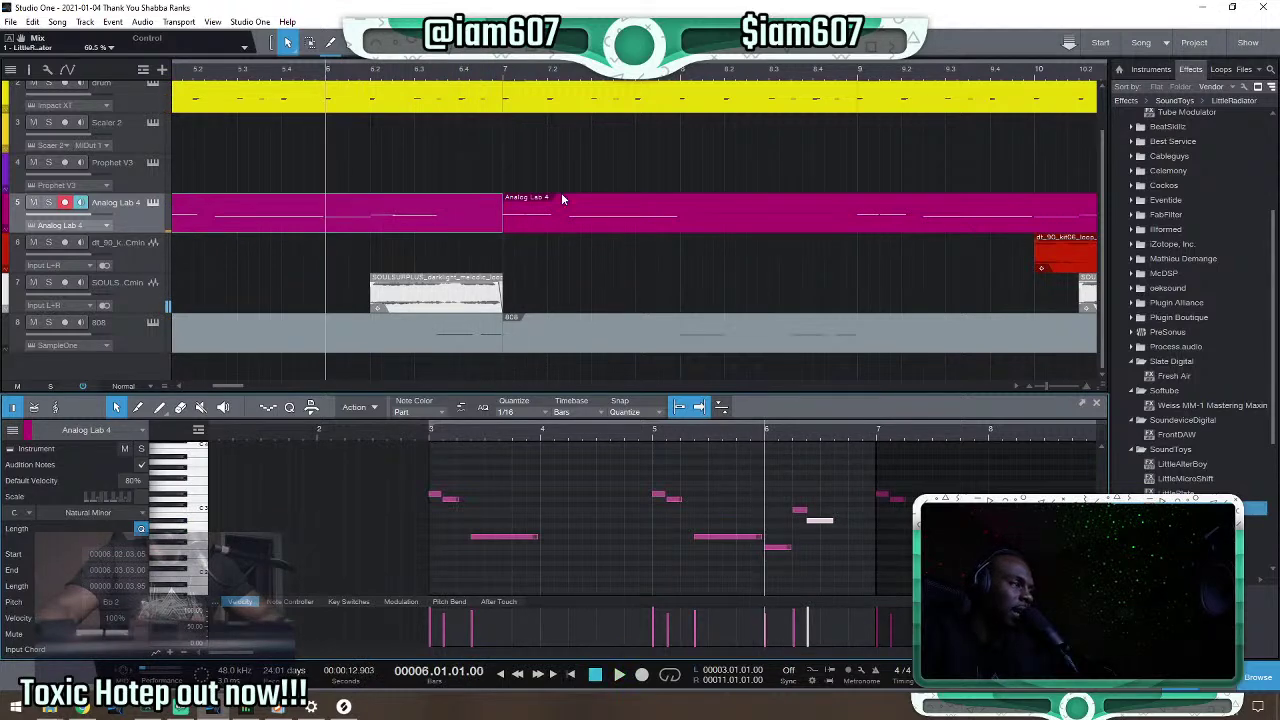
Close the note editor, replace the second Analog Lab 4 part with a duplicate of the first, and play the arrangement from bar 3.
ctrl+scroll(520, 87, down, 5)
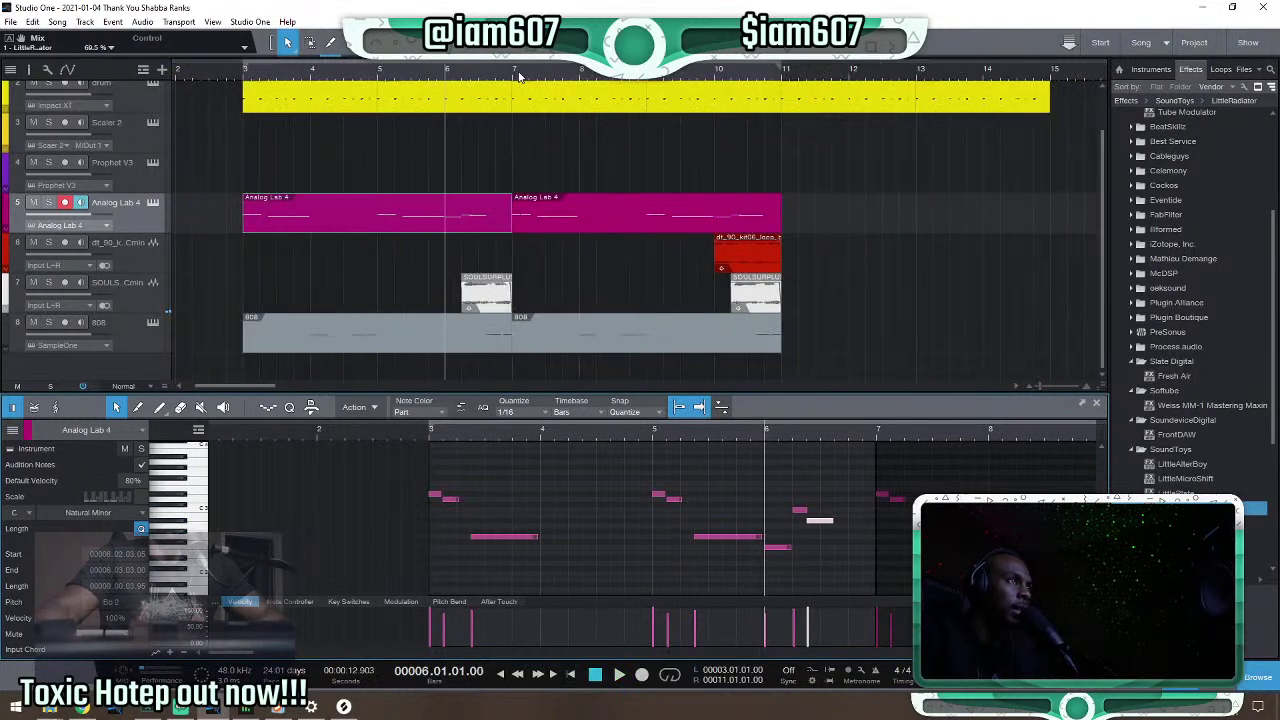
ctrl+scroll(519, 76, down, 1)
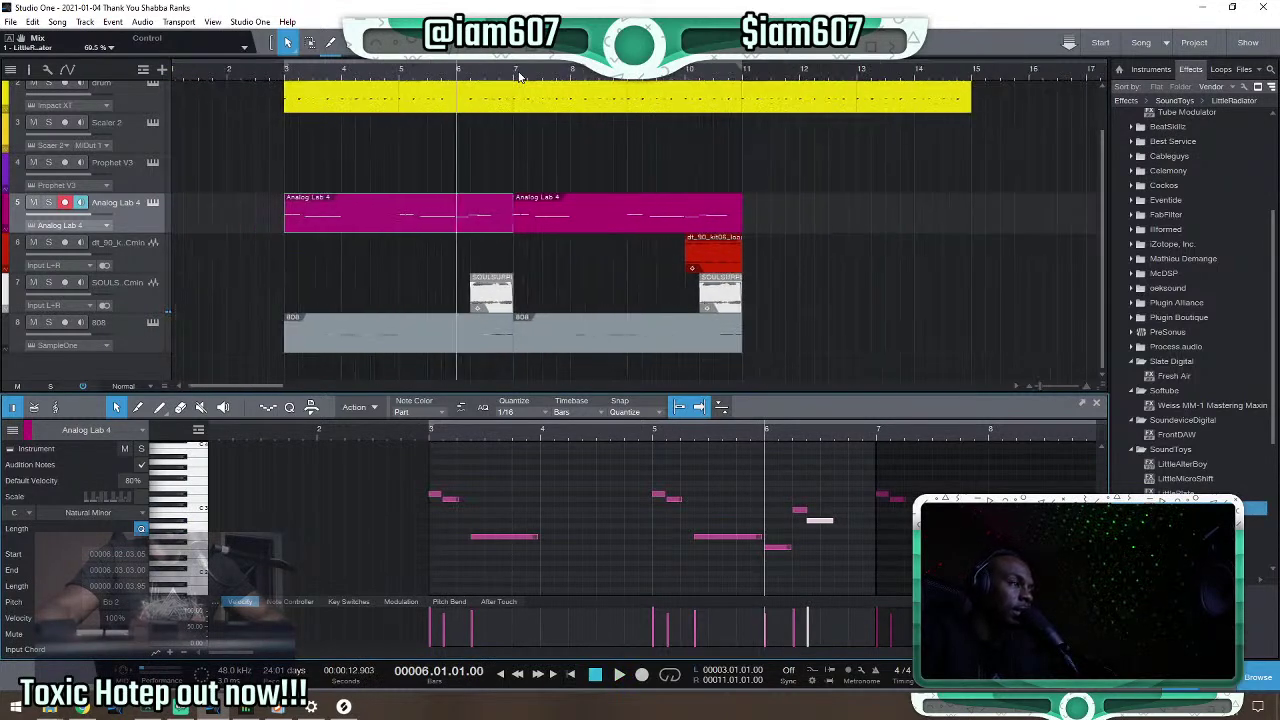
click(1093, 405)
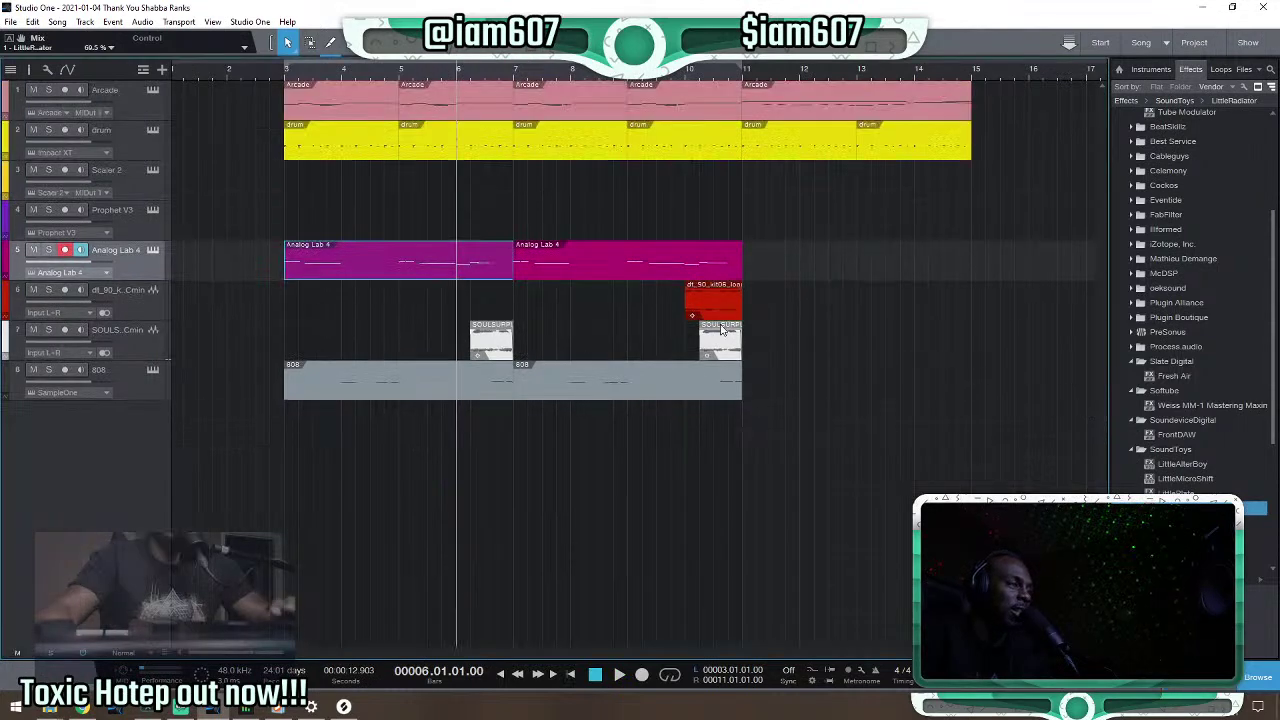
click(568, 270)
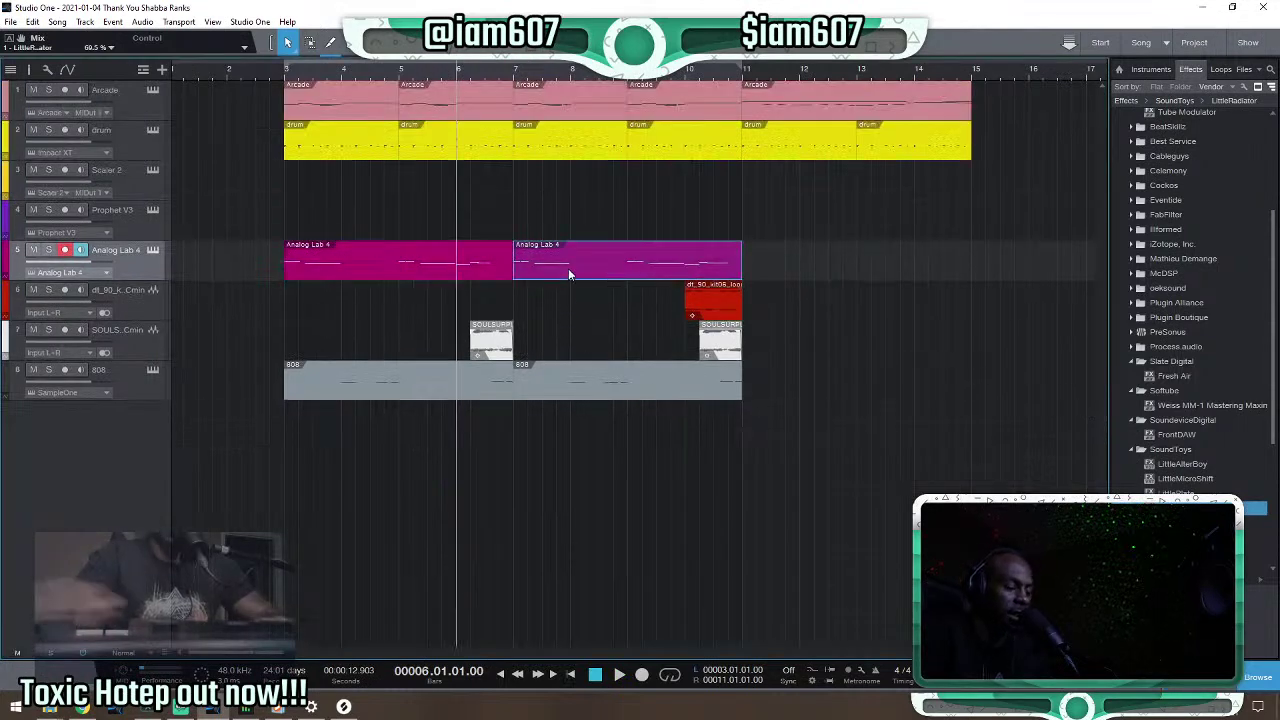
key(Delete)
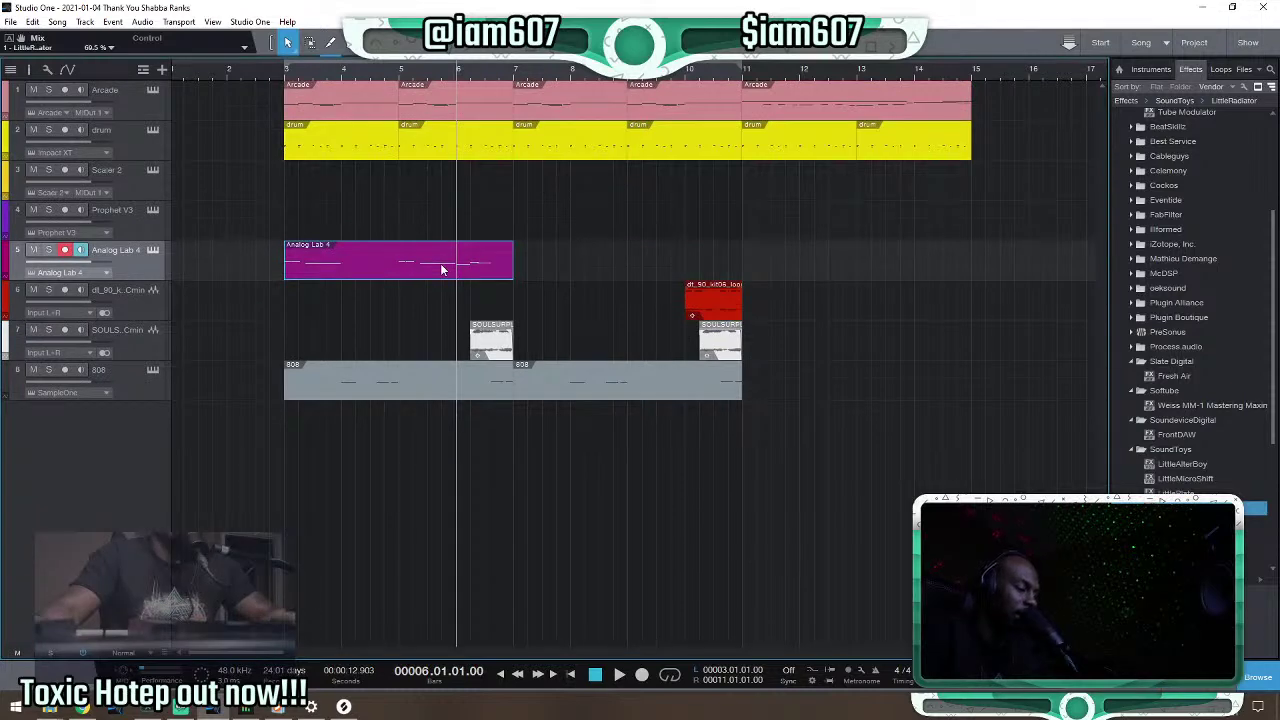
key(ctrl+d)
click(254, 320)
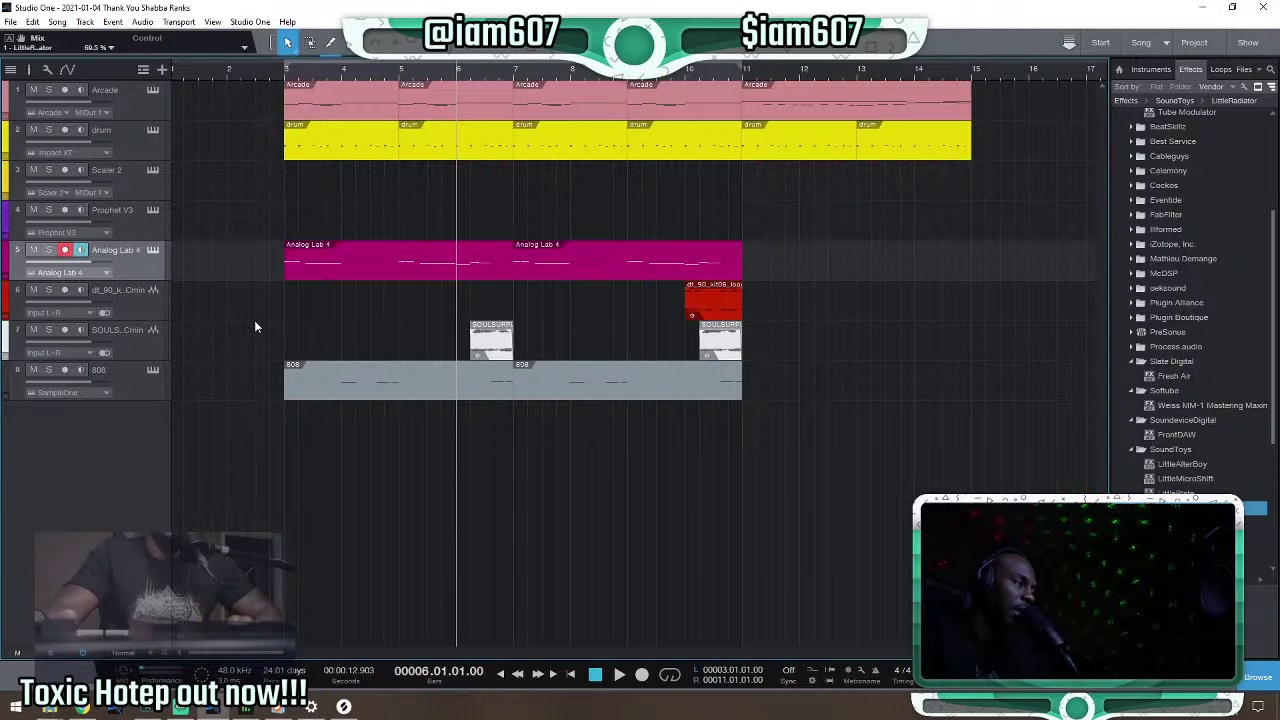
click(285, 72)
key(space)
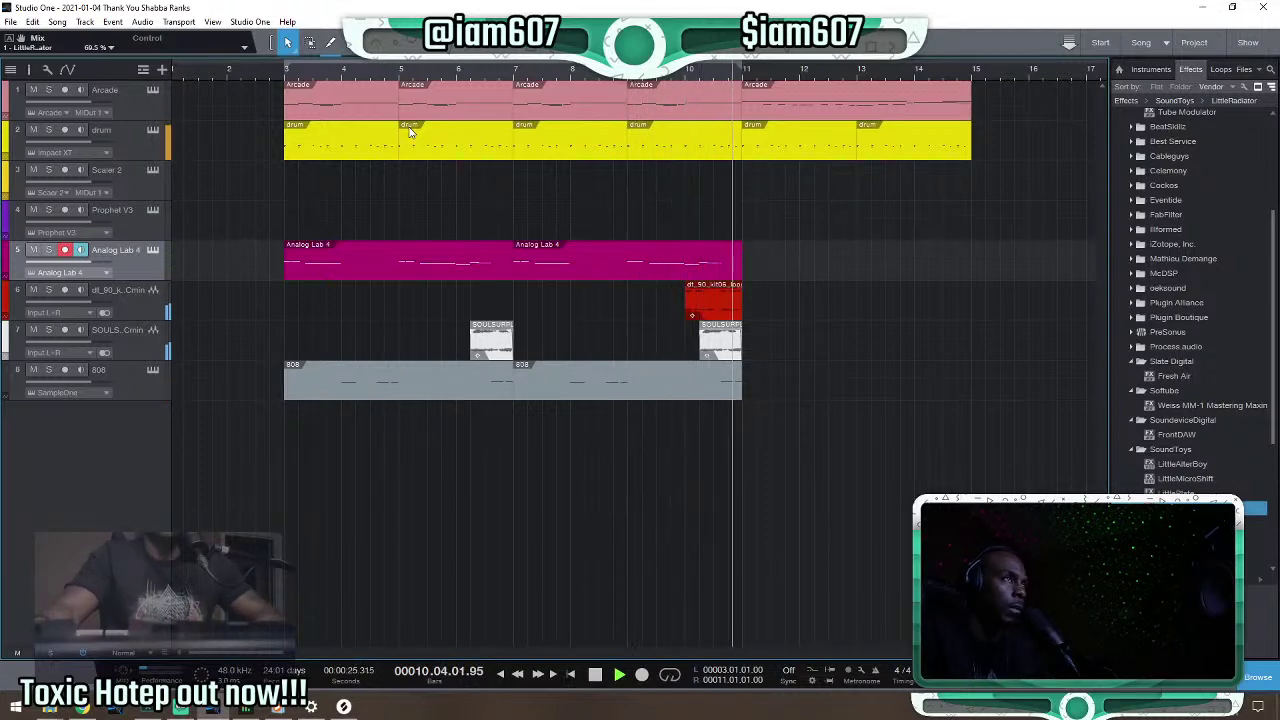
Turn on looping between bars 3 and 11, and play the arrangement from bar 3.
key(space)
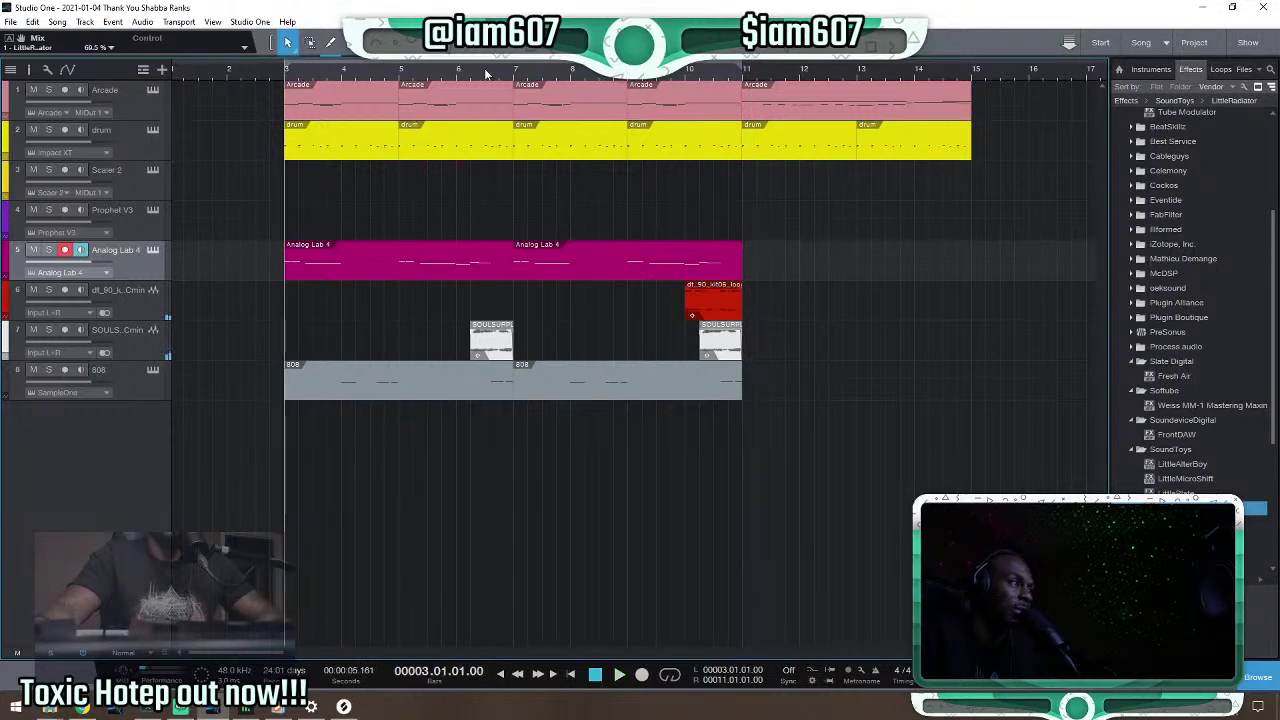
key(w)
key(w)
click(672, 678)
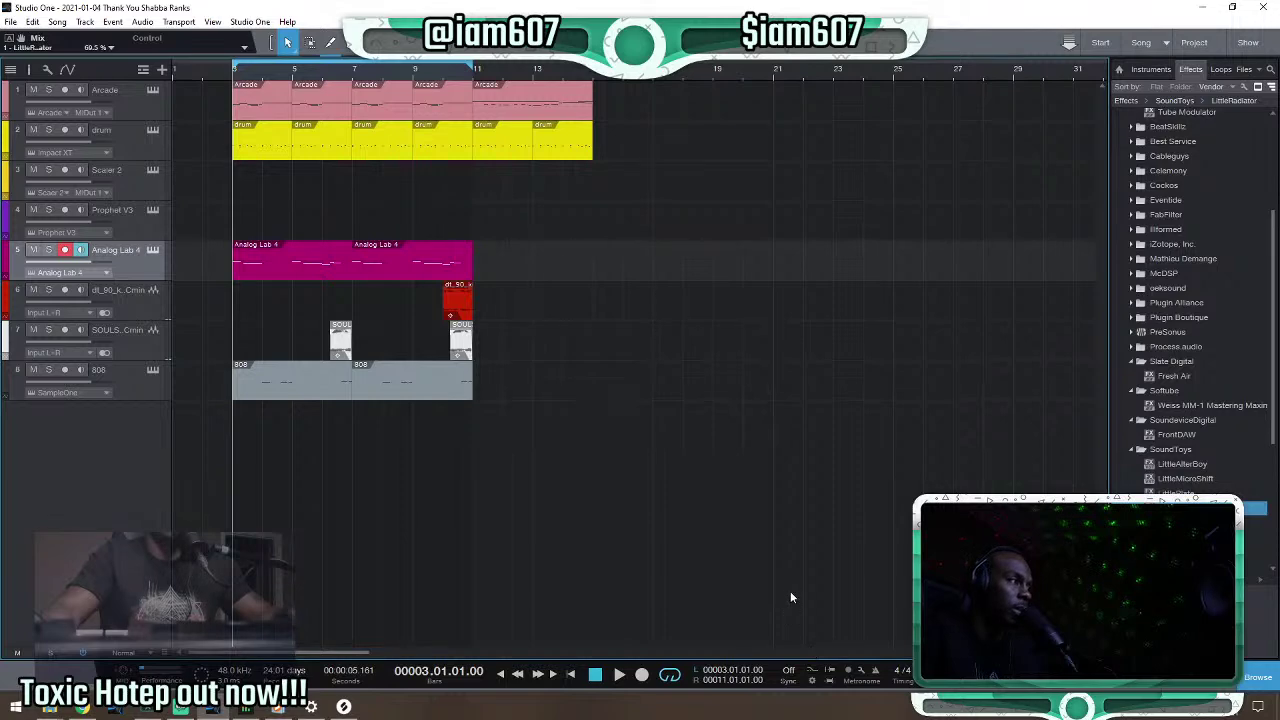
key(space)
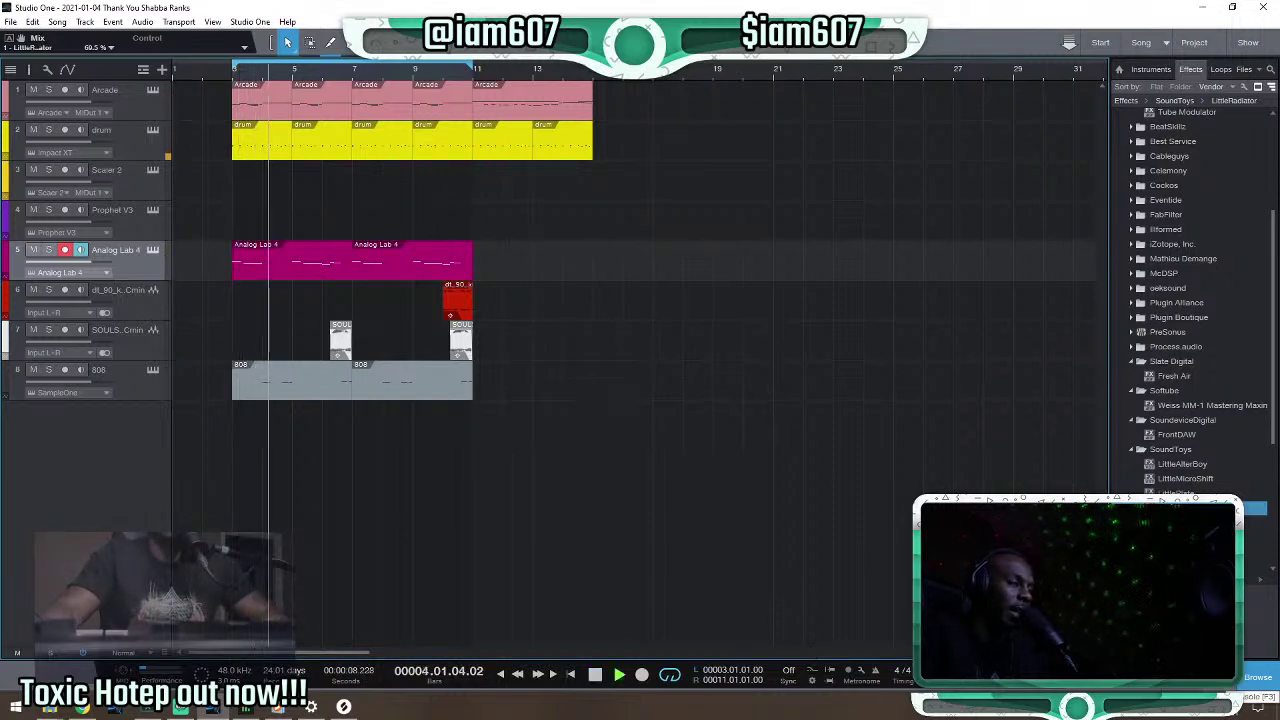
Show the mixer, collapse the insert sections of the SOULSURPLUS, 808, Prophet V3 and Analog Lab 4 channels, and stop playback.
key(F3)
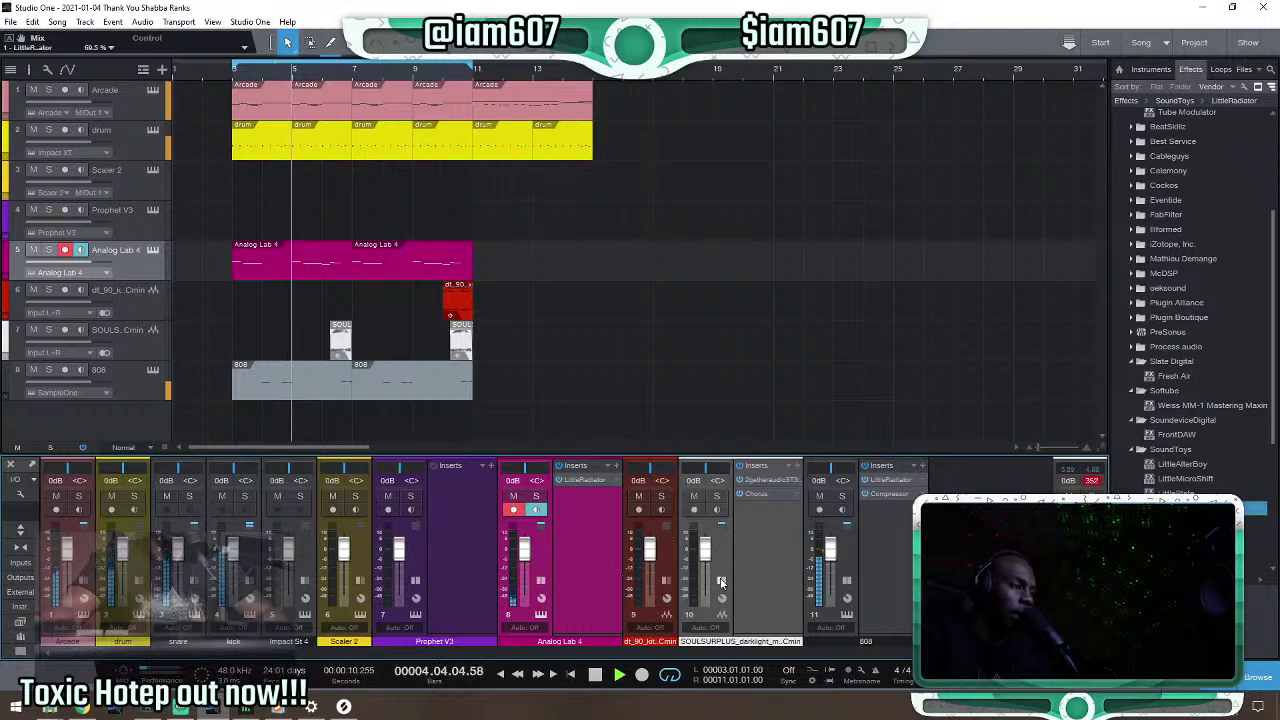
click(782, 565)
click(782, 565)
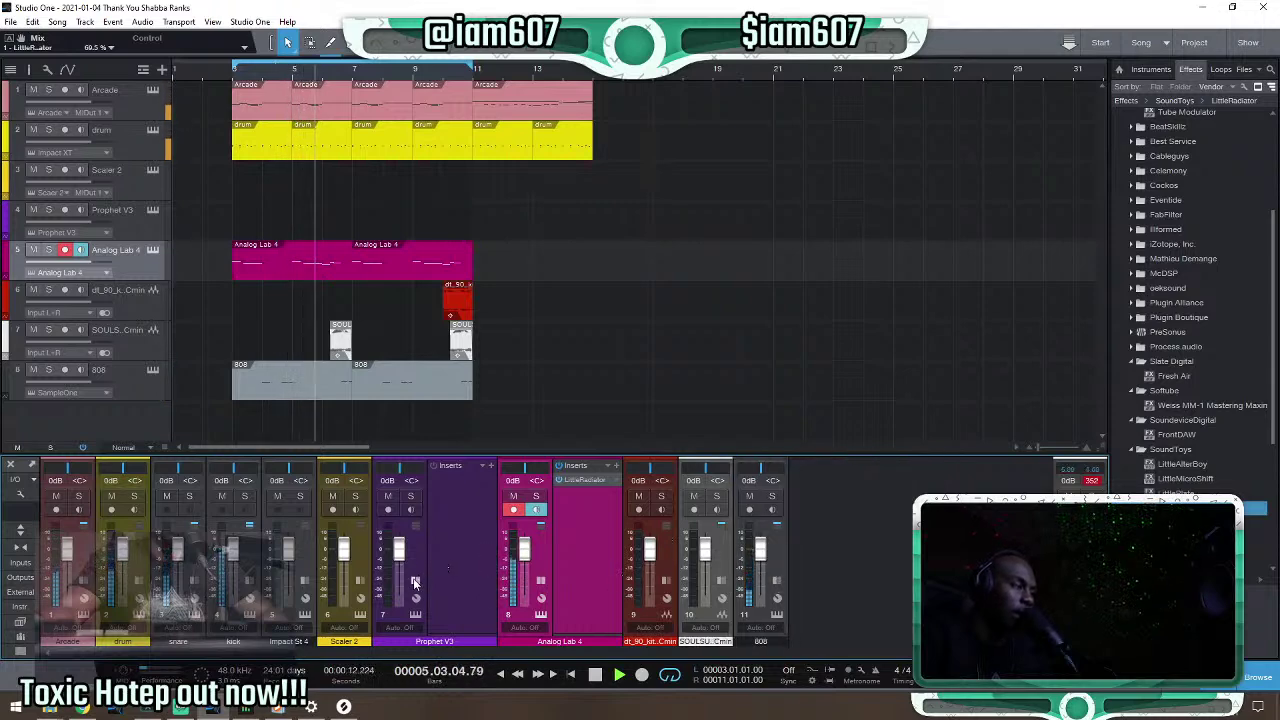
click(413, 578)
click(473, 583)
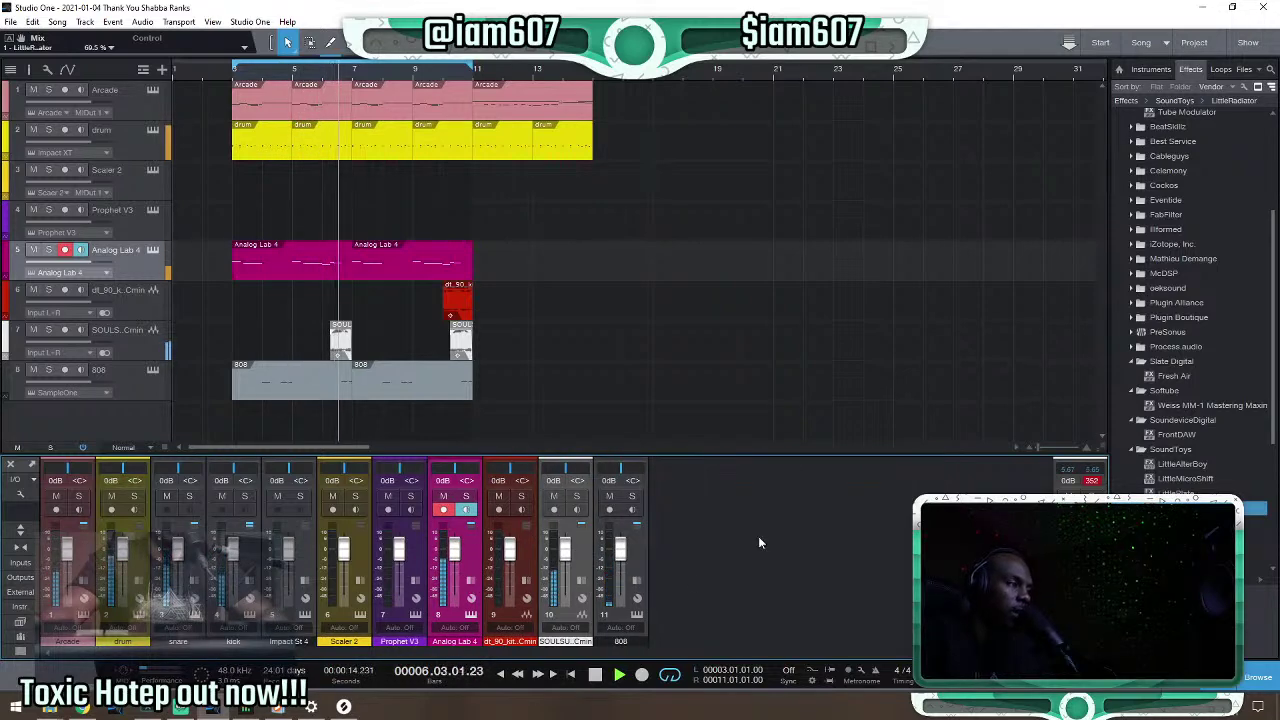
key(space)
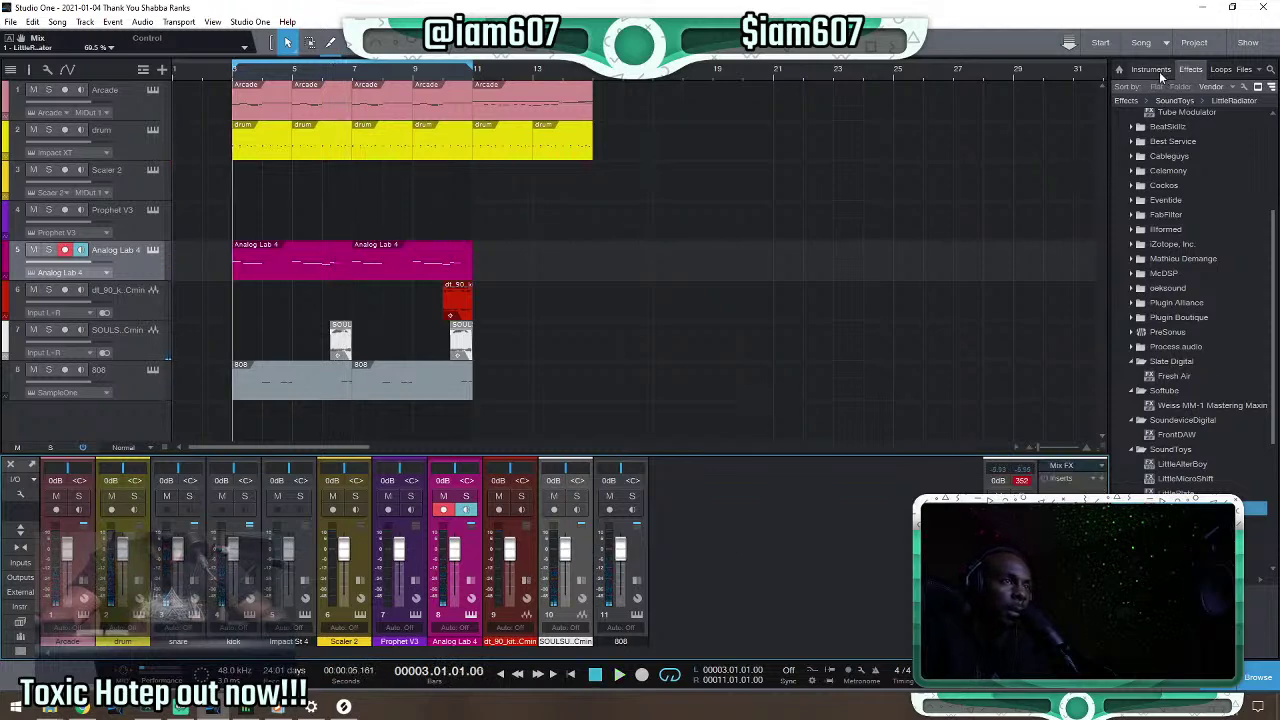
Insert Cableguys ShaperBox 2 on the main output, add its Time shaper, and choose the halftime pitch-down curve.
click(1133, 157)
click(1195, 201)
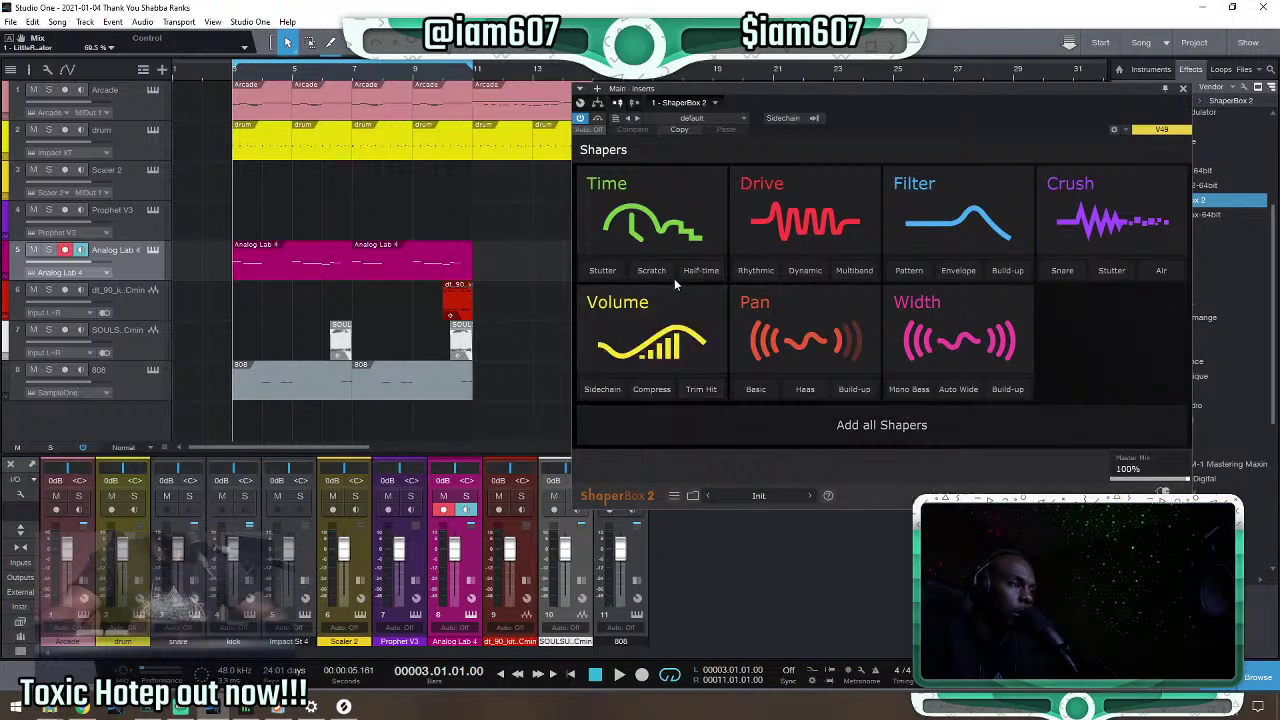
click(612, 212)
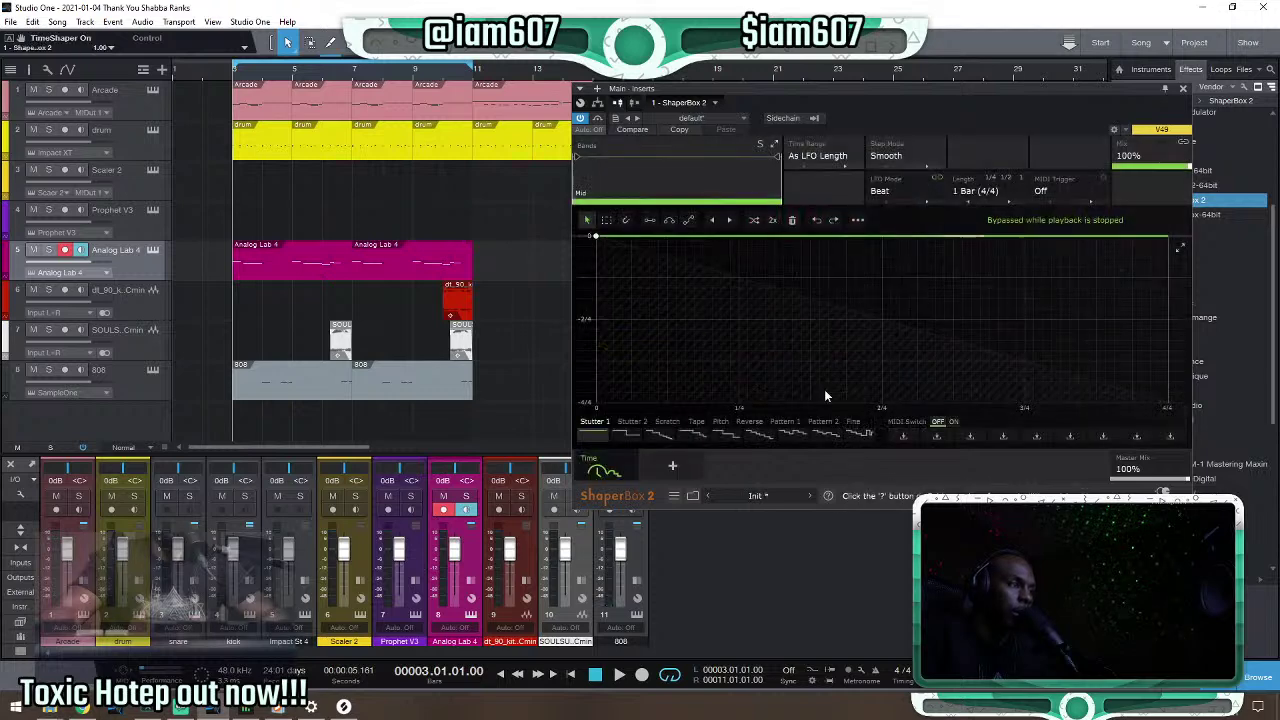
click(695, 423)
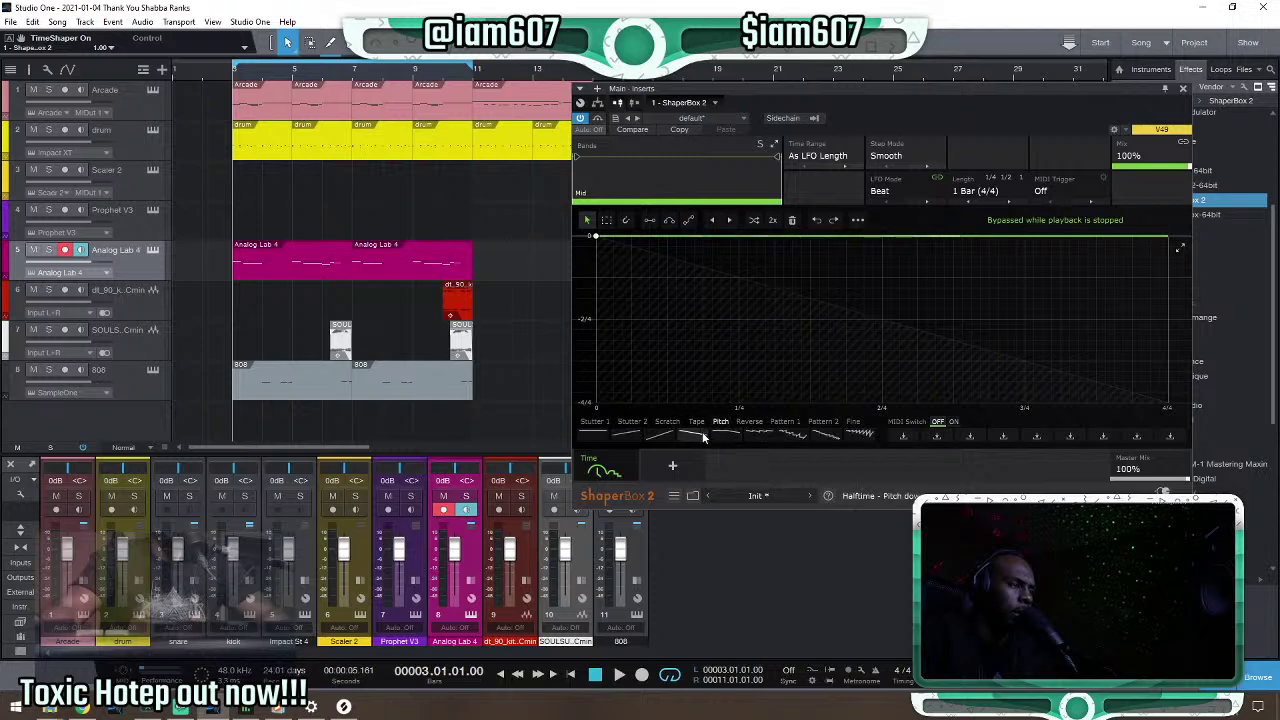
click(698, 438)
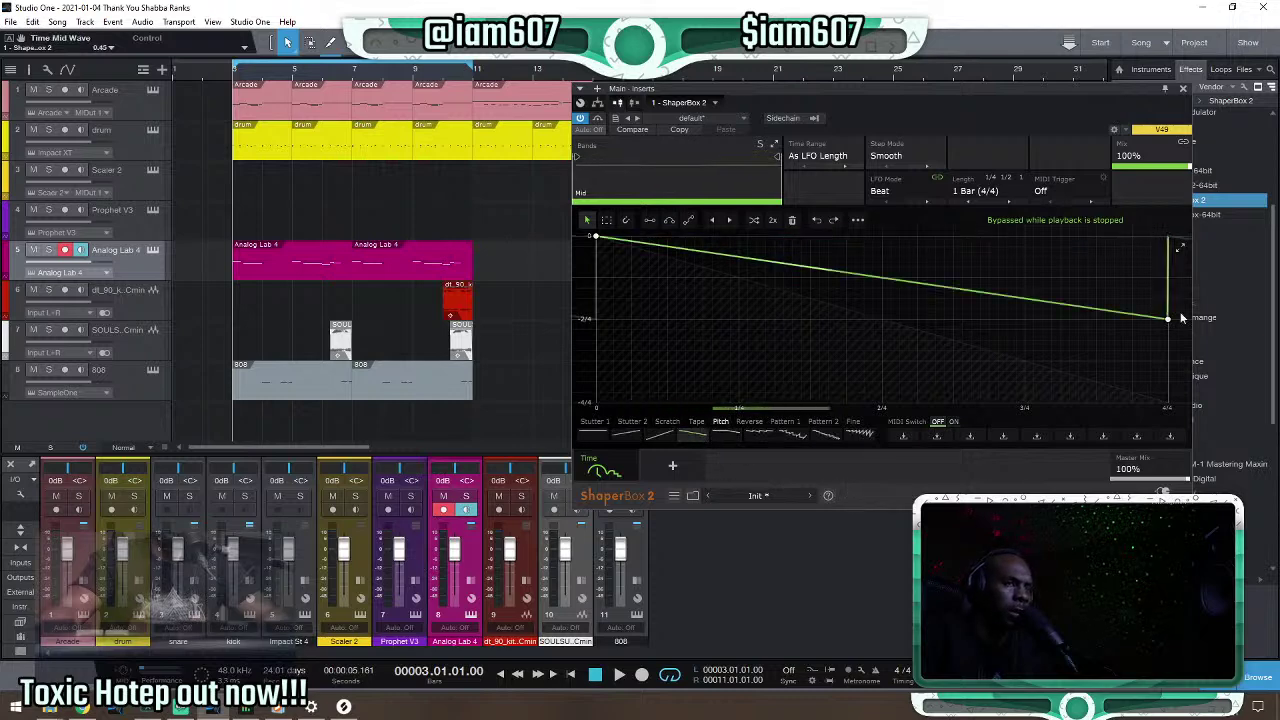
Raise the time curve's end point to about -1/4, choose a longer LFO length, and close ShaperBox 2.
drag(1167, 312, 1167, 277)
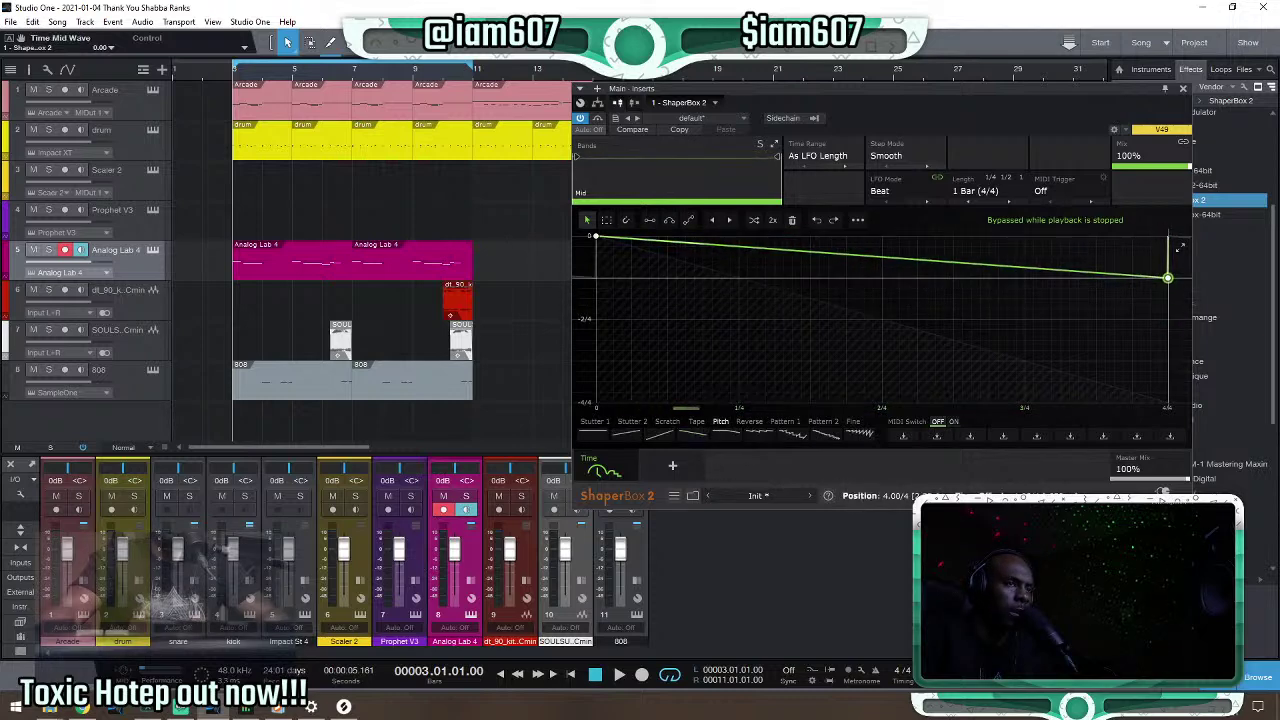
click(997, 192)
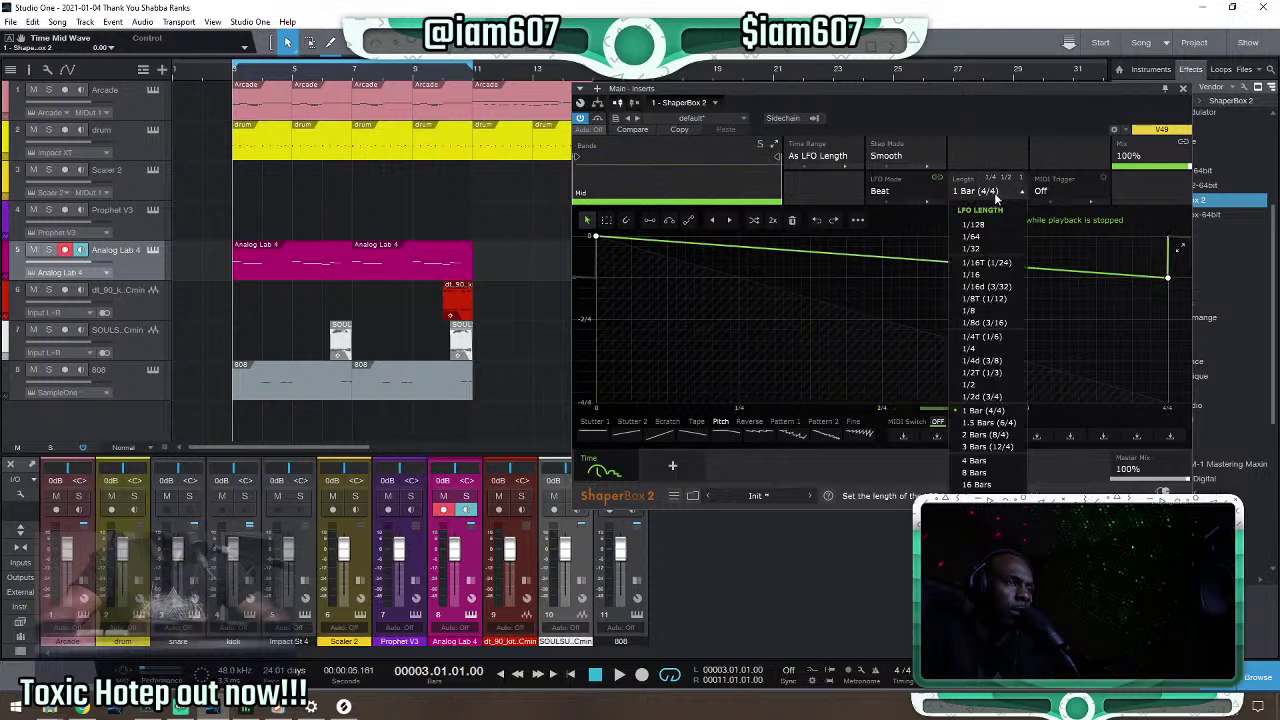
click(990, 476)
click(1183, 88)
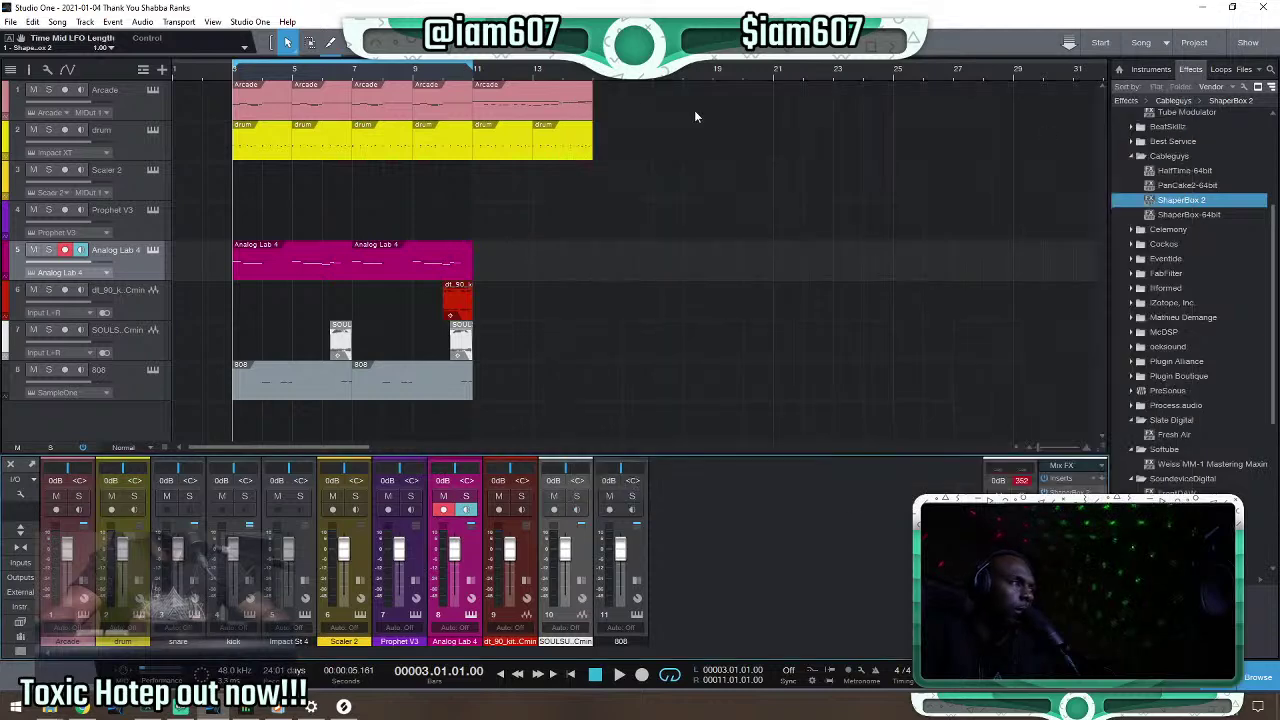
Move all parts on every track two bars earlier so they start at bar 1, and play them from the beginning.
key(w)
drag(504, 84, 200, 395)
drag(413, 98, 346, 104)
key(comma)
key(space)
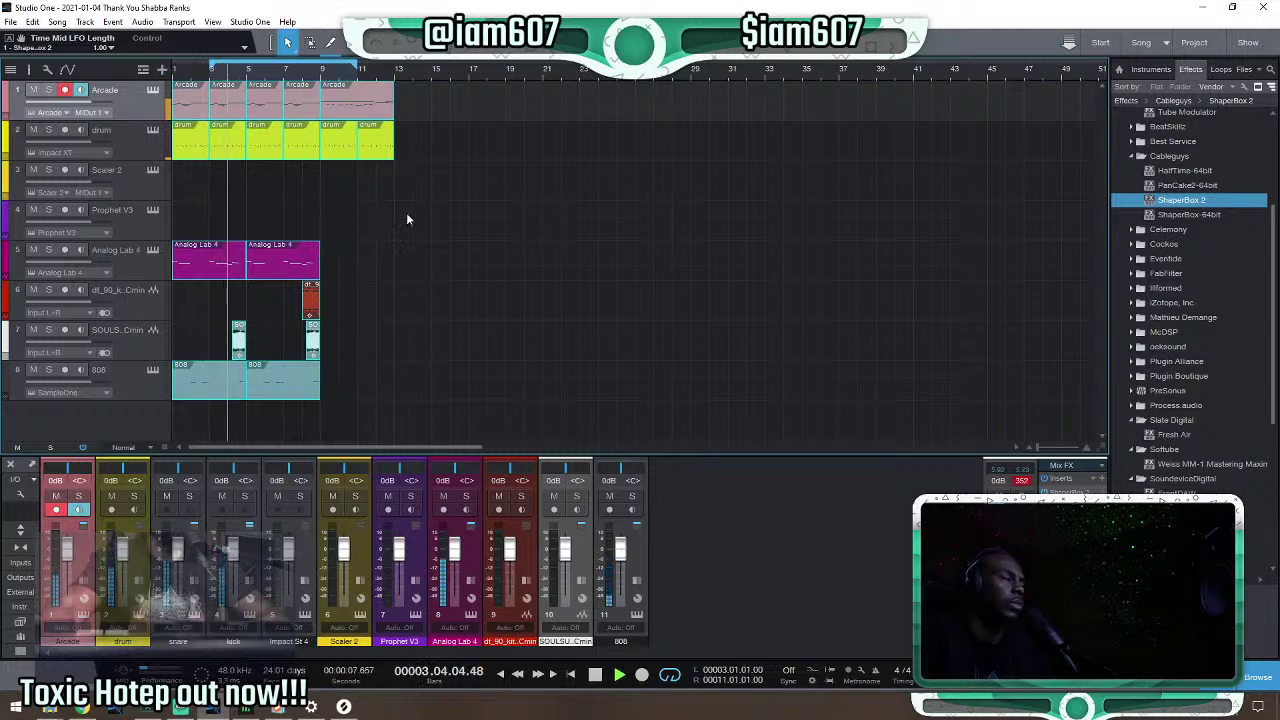
key(space)
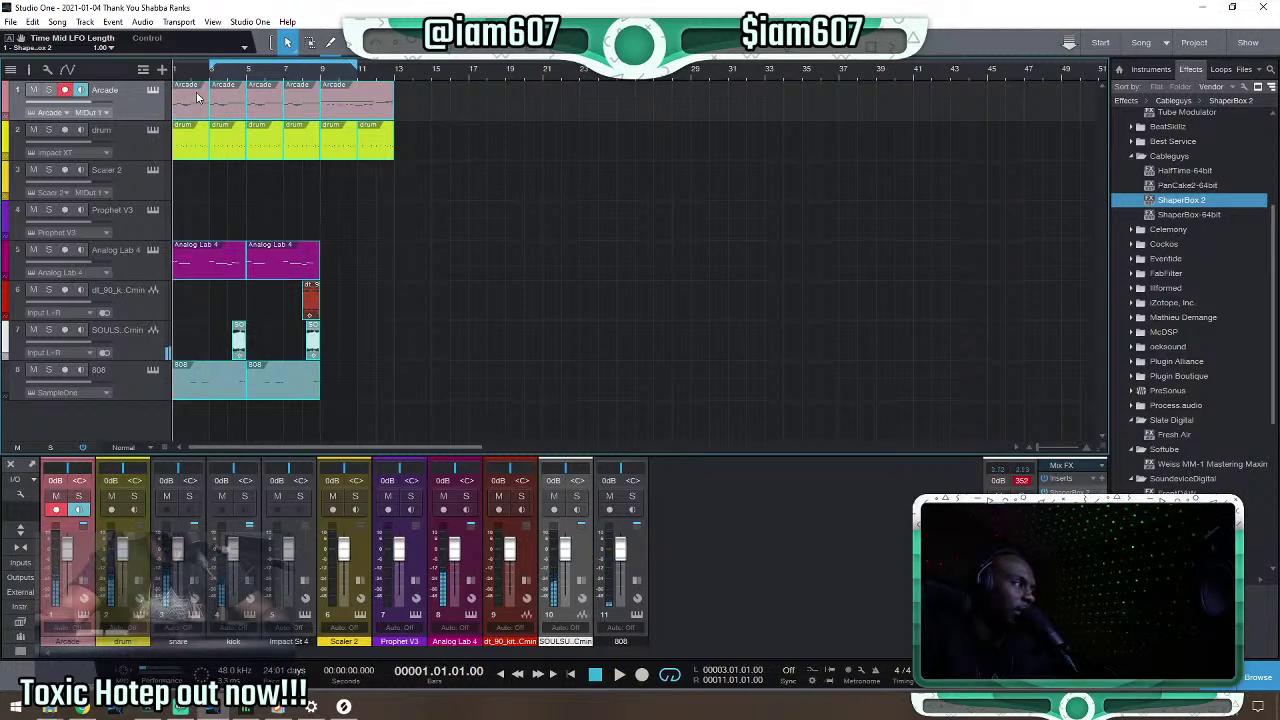
Move all parts back so the arrangement starts at bar 3, and deselect them.
drag(198, 96, 235, 96)
click(660, 297)
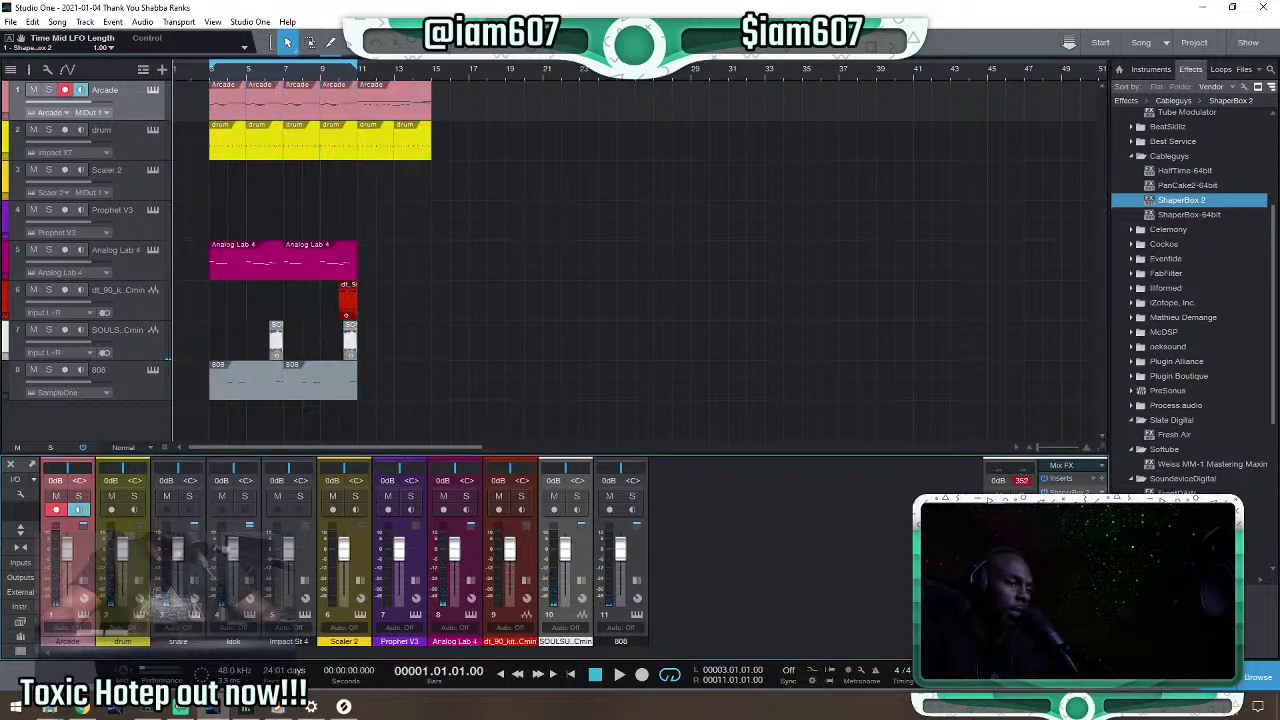
Play the arrangement from bar 3, jump to bar 11 to hear the ending, and replay from bar 3.
click(212, 76)
key(space)
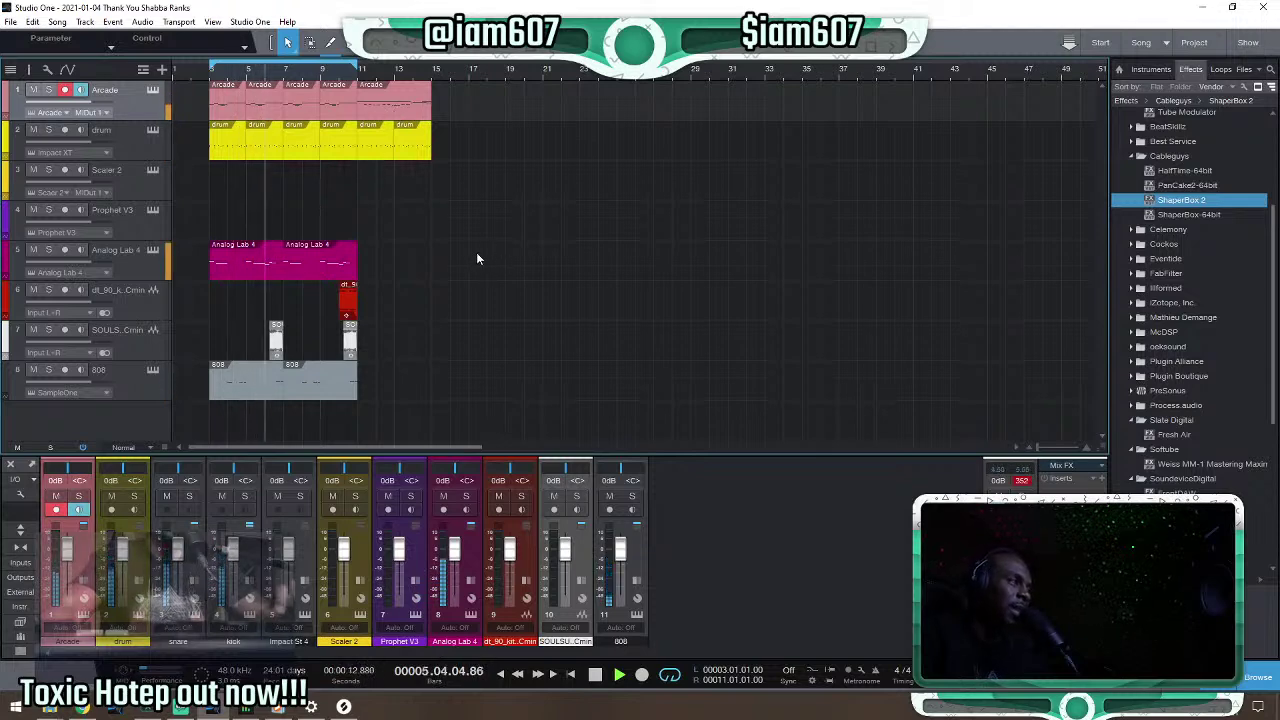
click(360, 76)
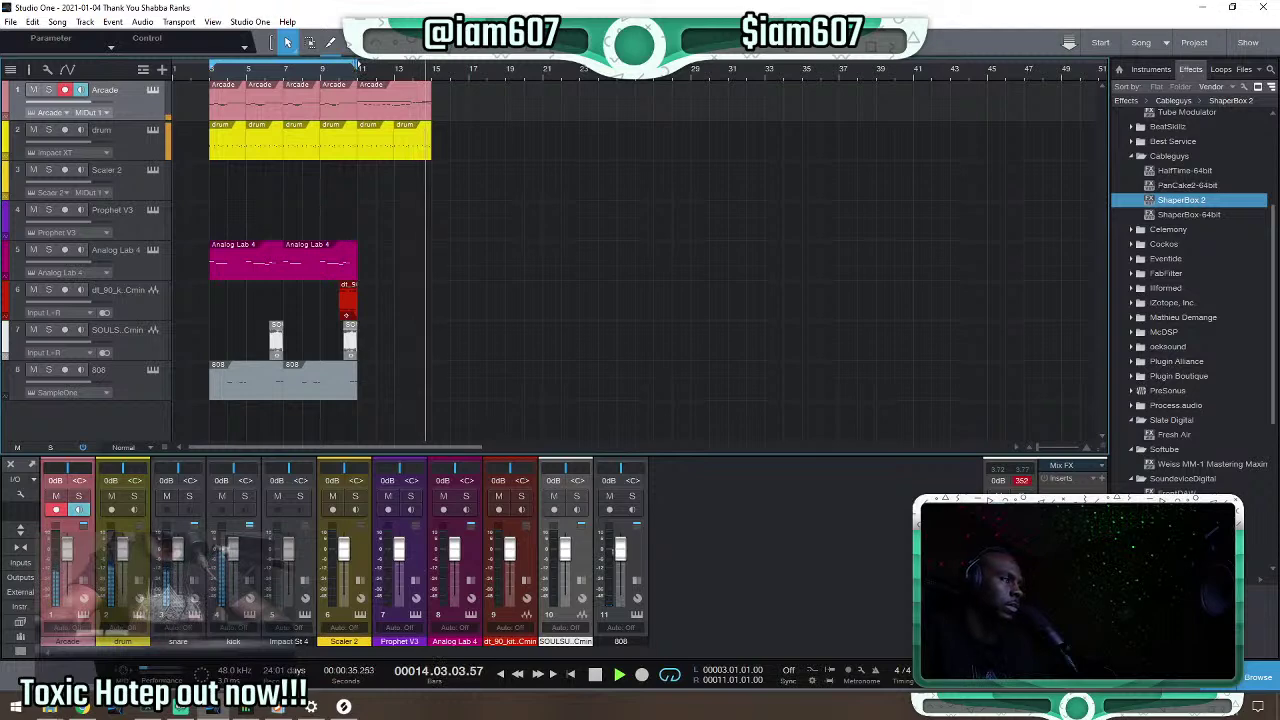
click(358, 64)
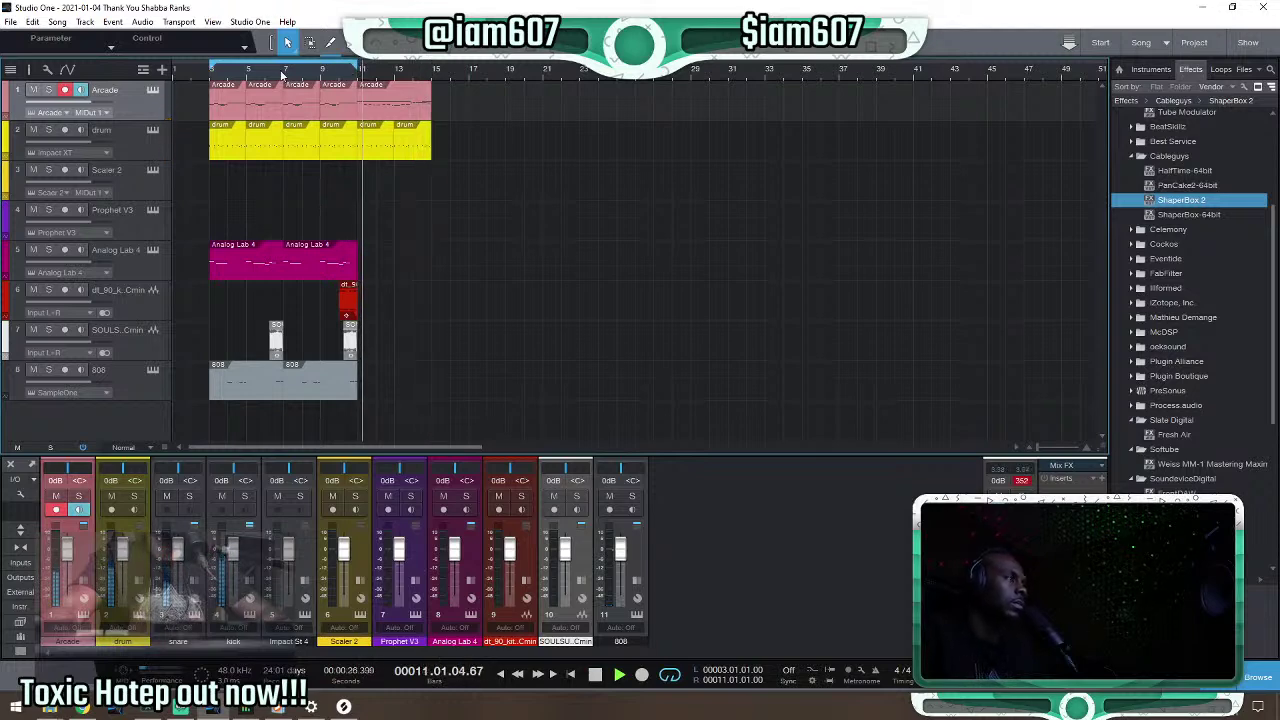
click(207, 68)
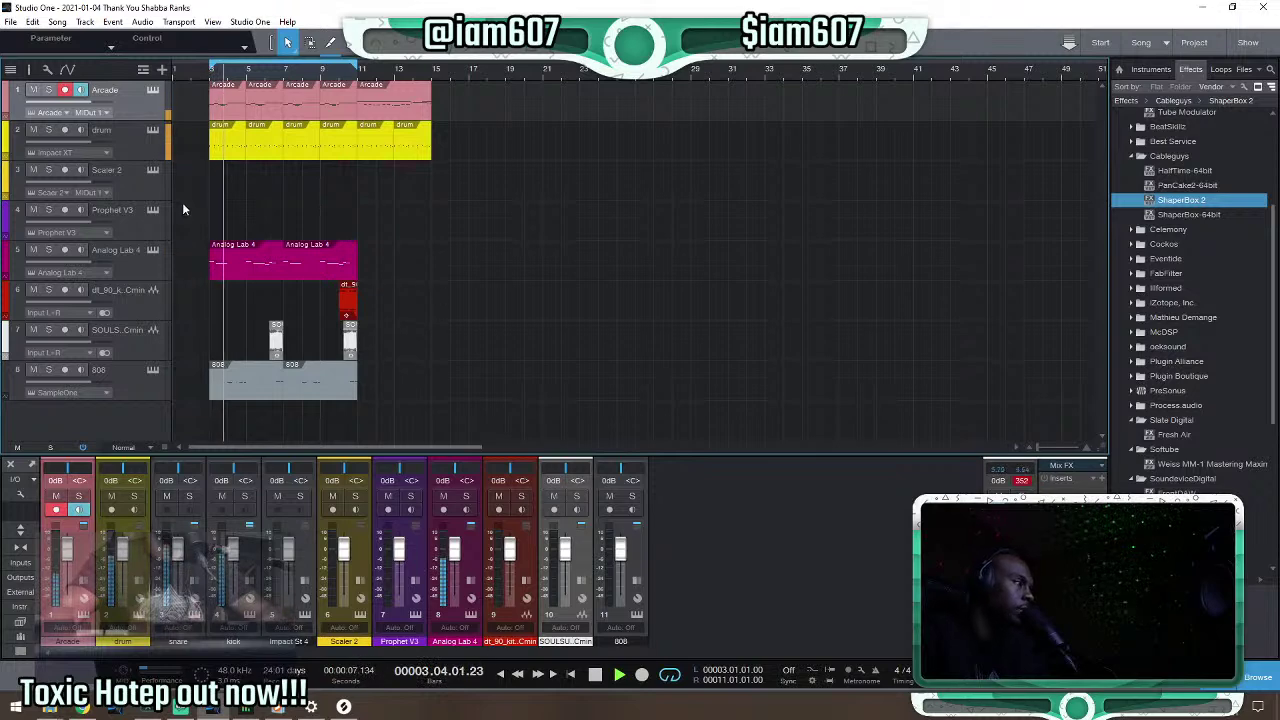
Open the Prophet V3 track's instrument and load the Pad preset Intense Pad.
click(139, 230)
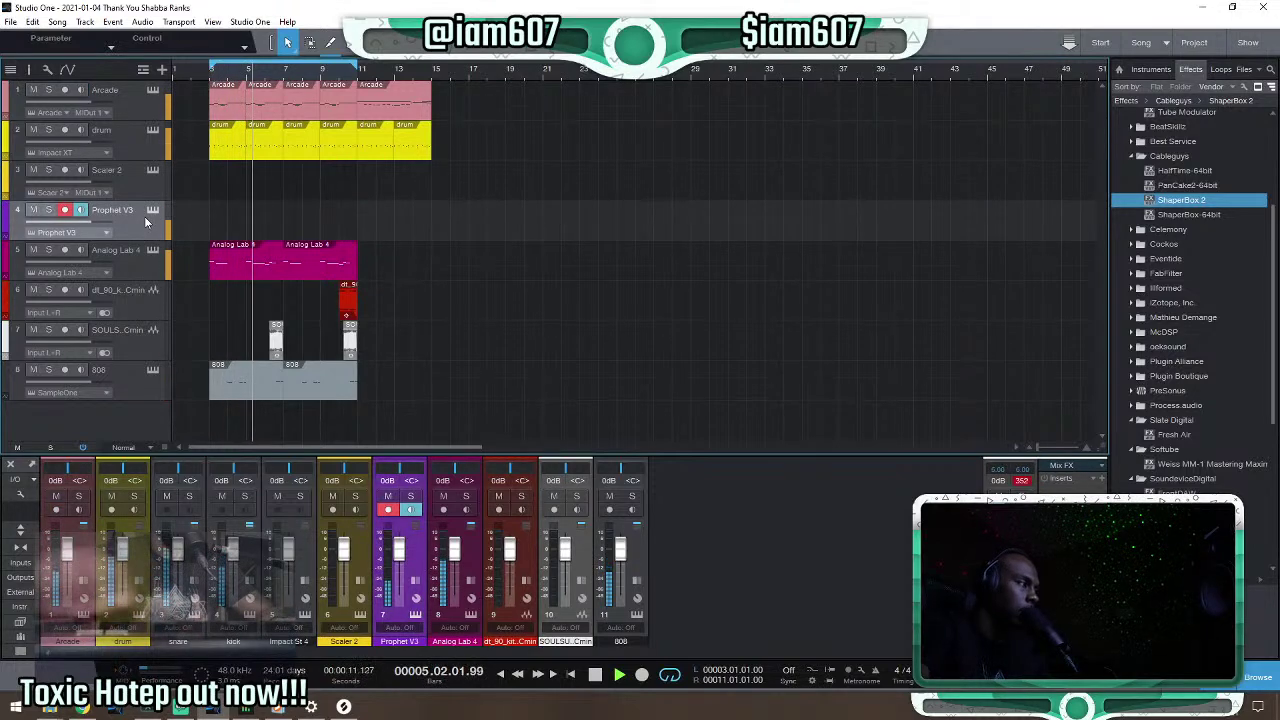
click(152, 214)
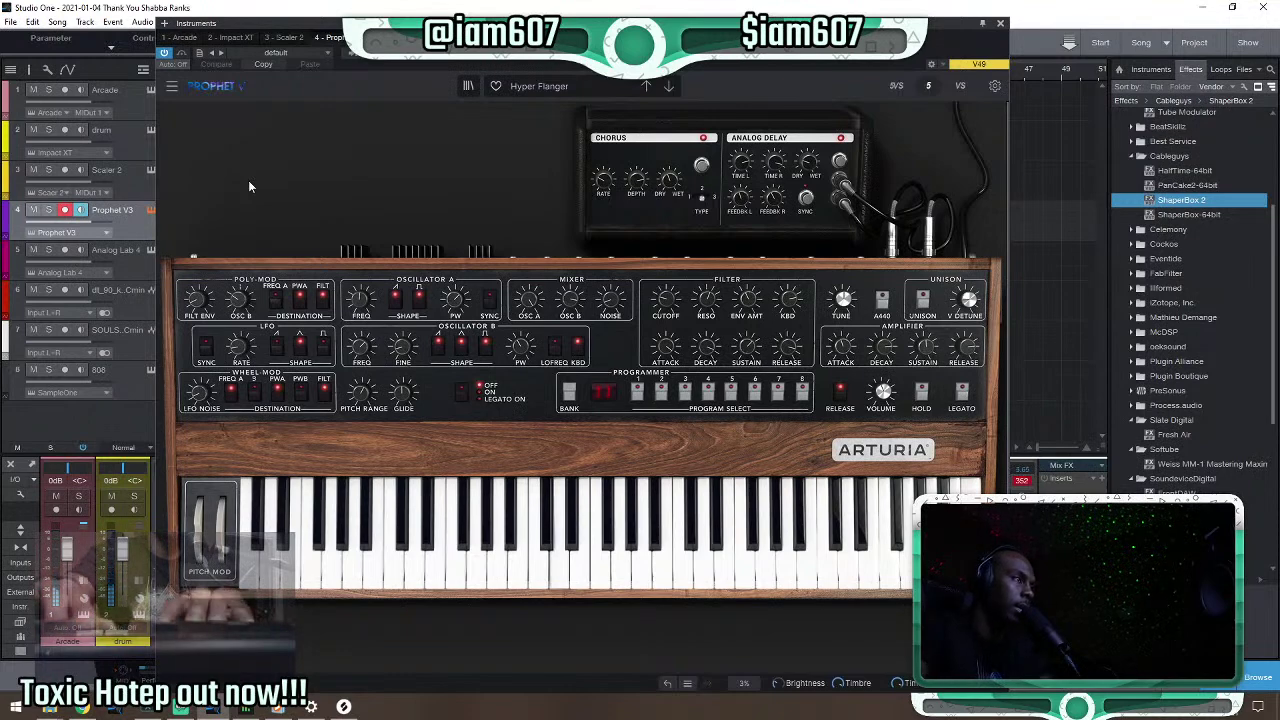
click(539, 86)
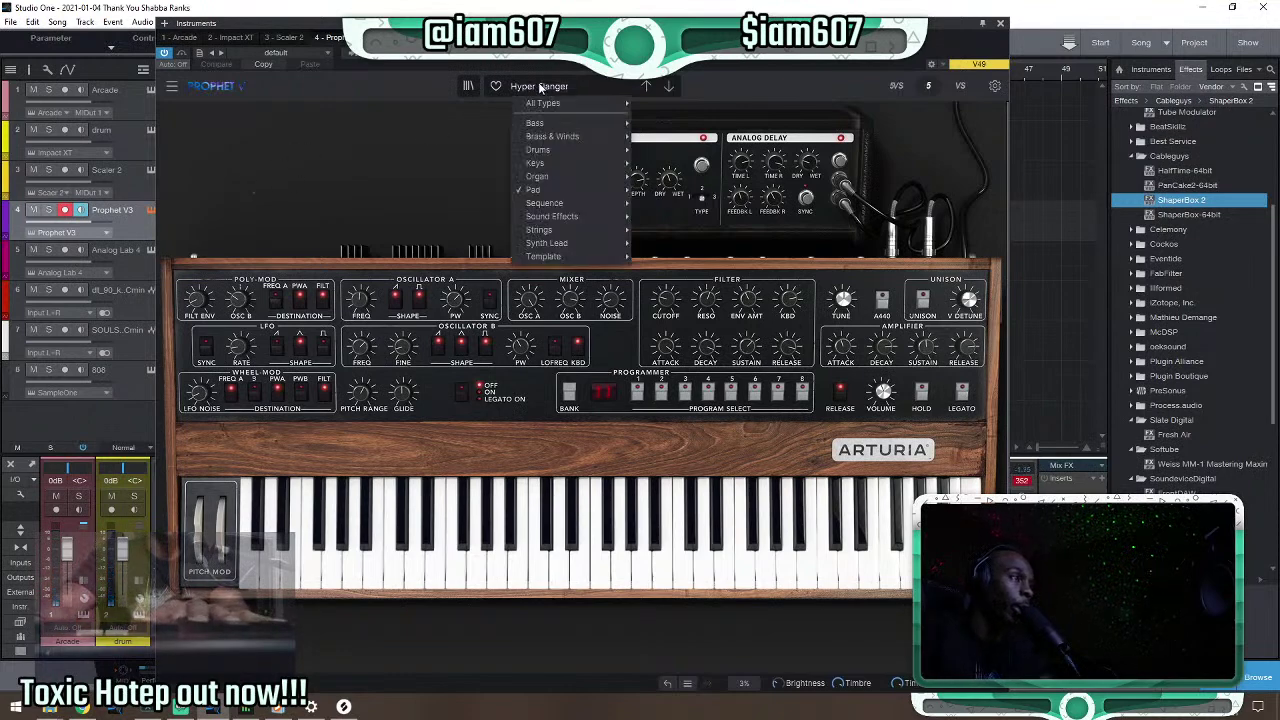
mouse_move(596, 170)
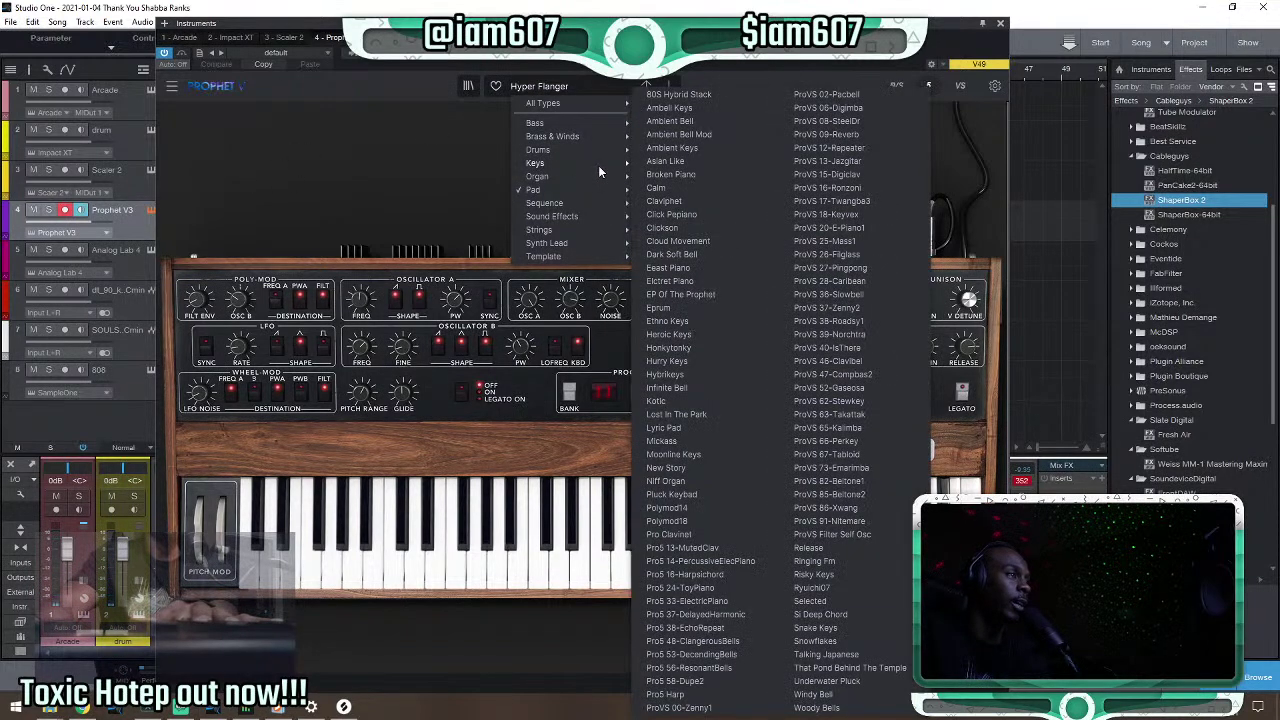
mouse_move(612, 193)
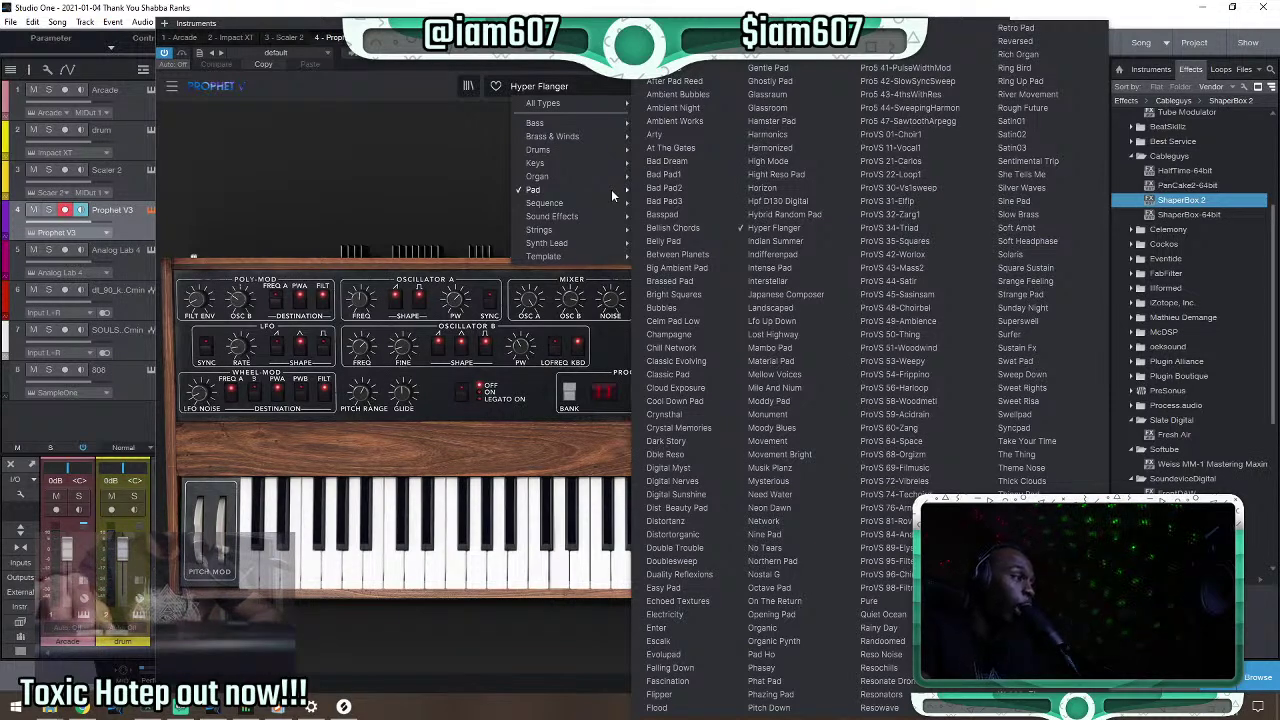
click(785, 268)
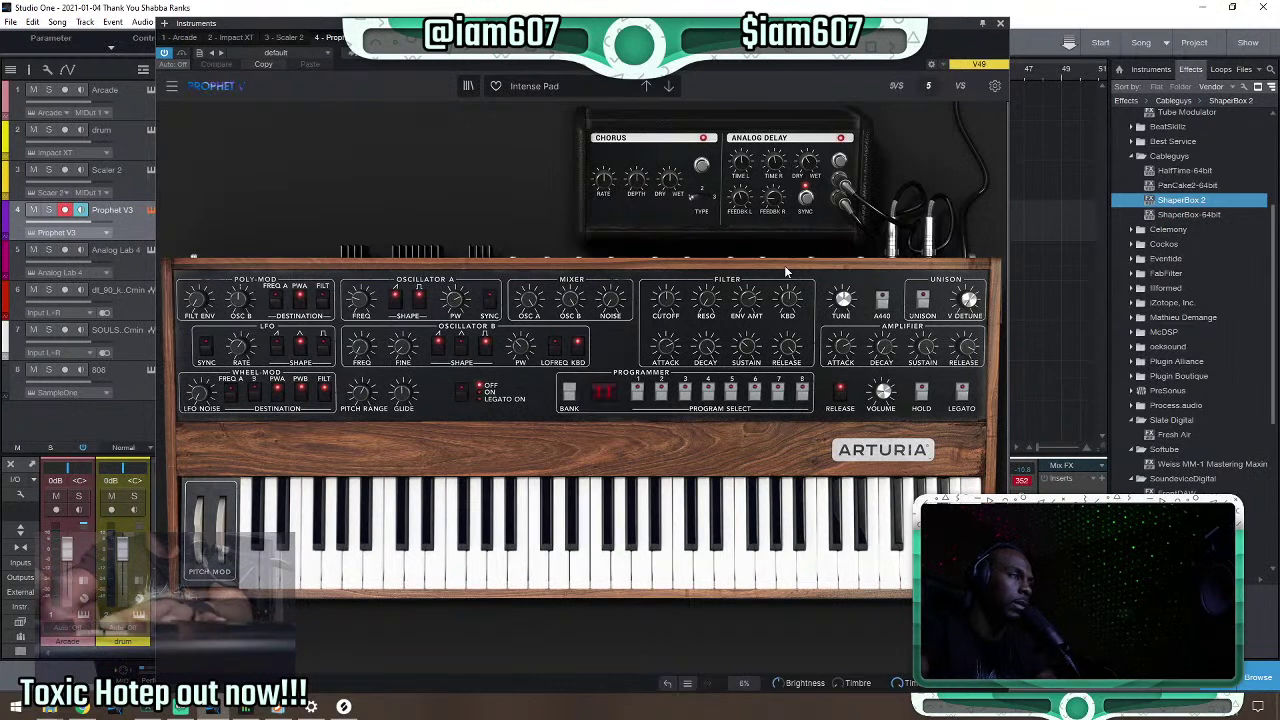
Audition the Pad preset Interstellar and the Keys preset Woody Bells on the Prophet V3.
click(668, 88)
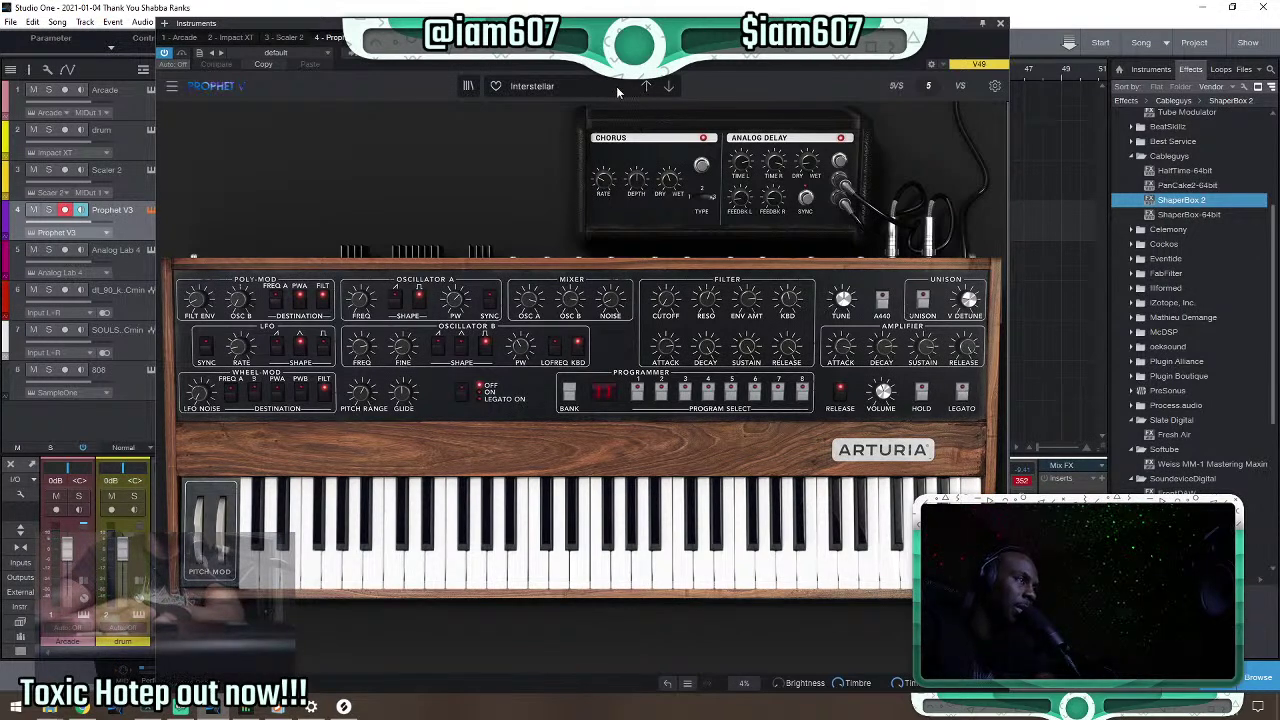
click(586, 86)
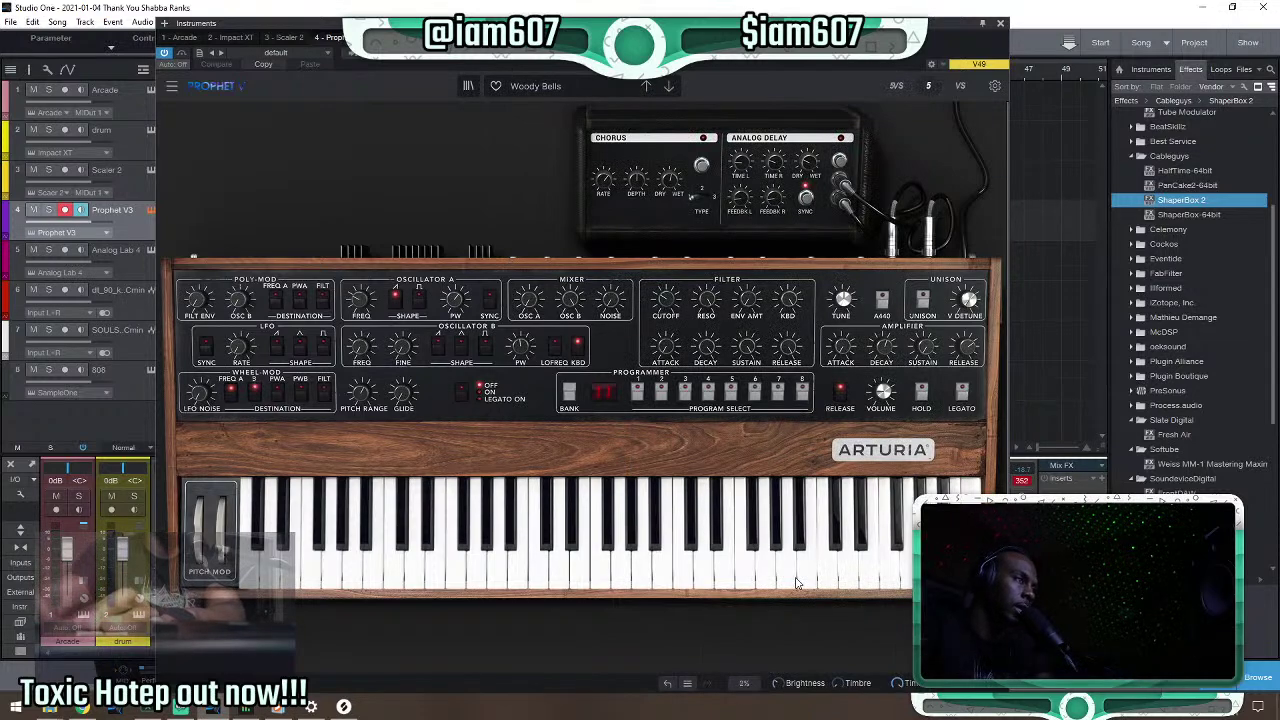
Load the Keys preset 80S Hybrid Stack and audition other Keys presets, including Underwater Pluck and Ambell Keys, ending on Asian Like.
click(573, 85)
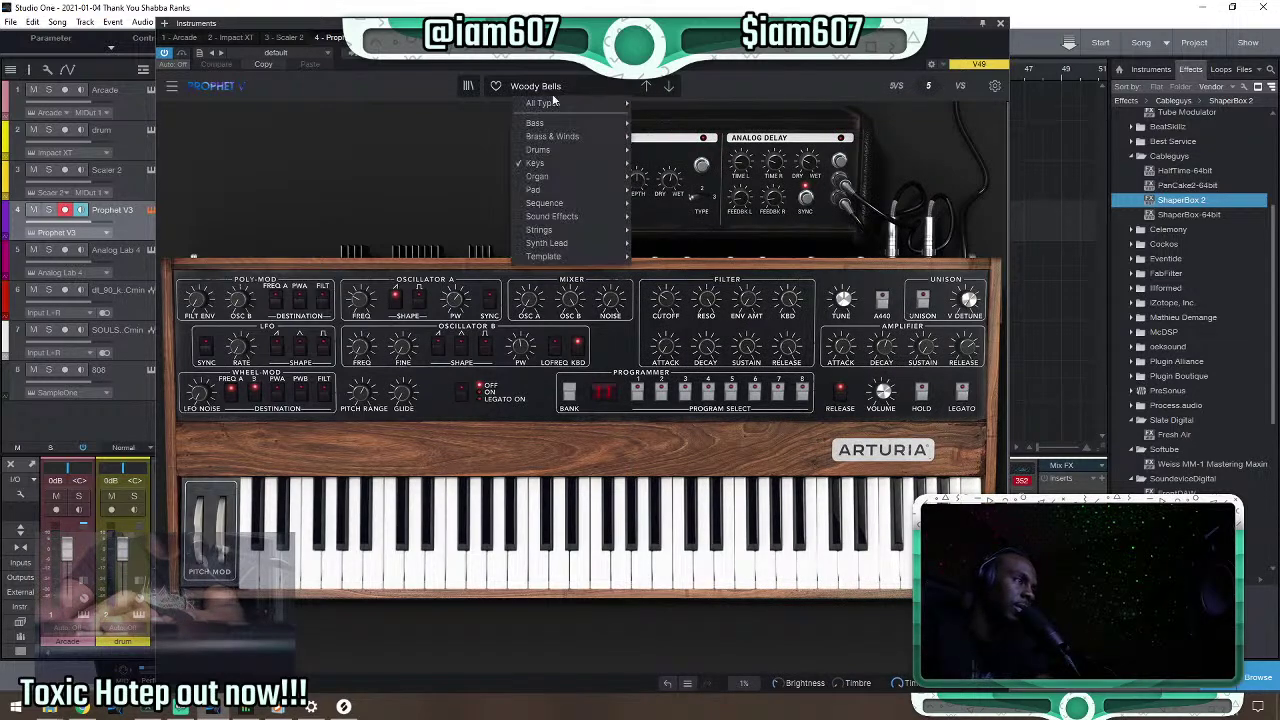
mouse_move(551, 164)
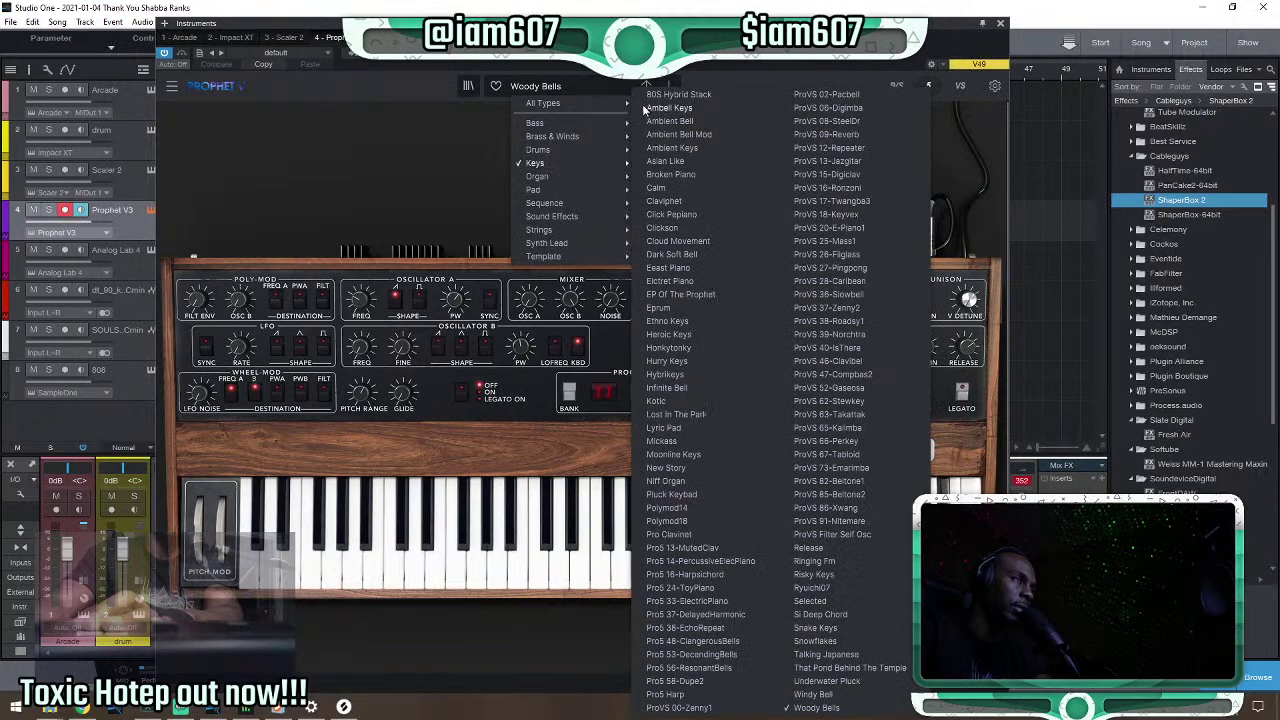
click(652, 97)
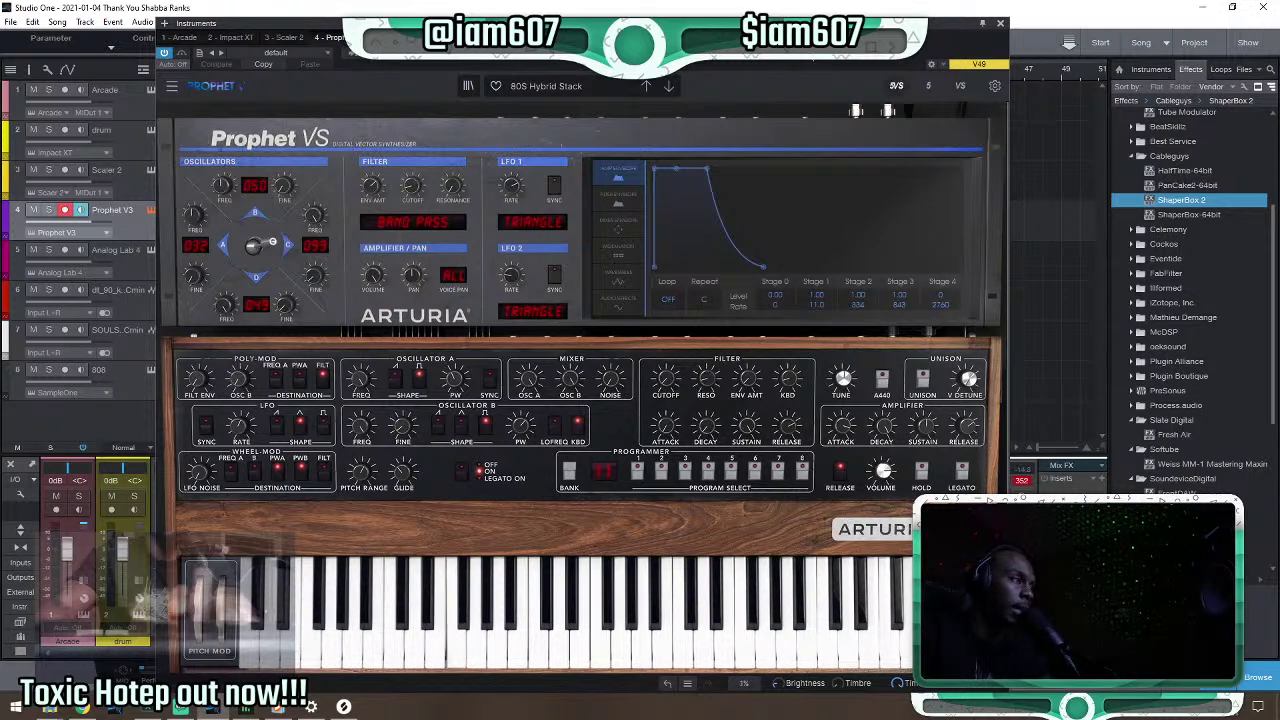
click(668, 86)
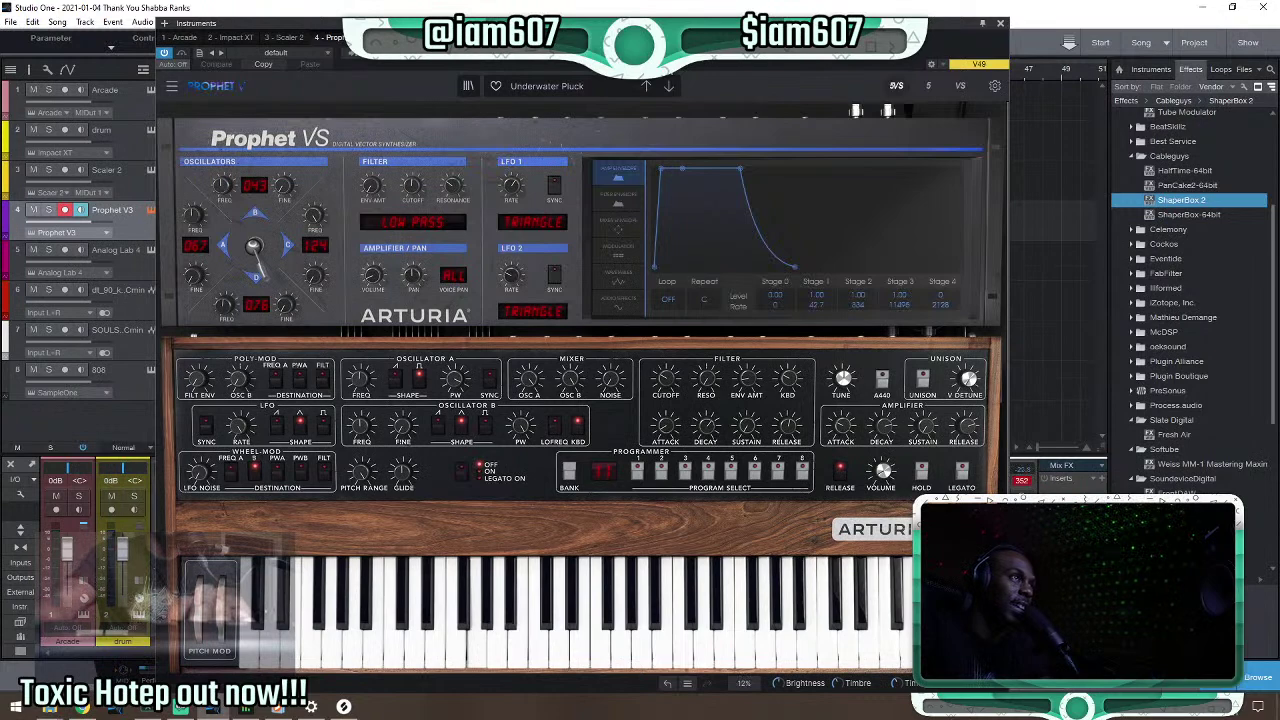
click(668, 86)
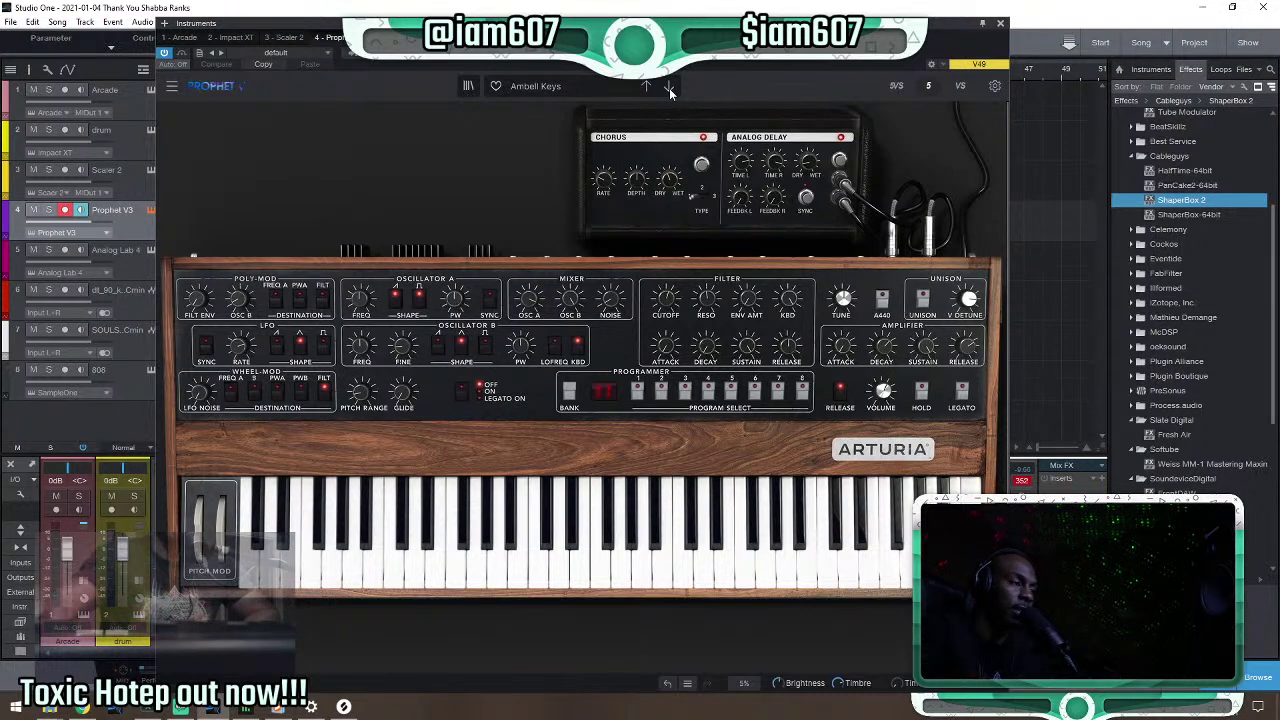
click(669, 88)
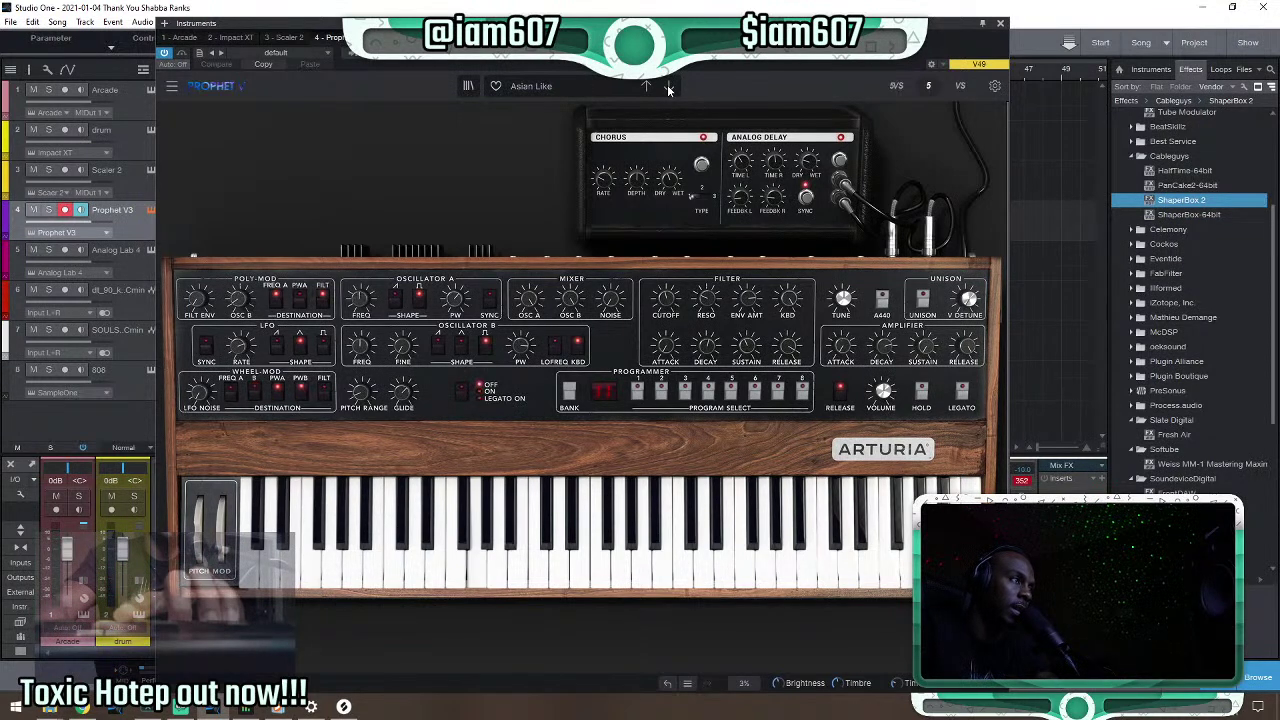
Audition the Prophet V3 Keys presets Calm, Claviphet, Click Pepiano and Clickson, and close the instrument.
click(669, 89)
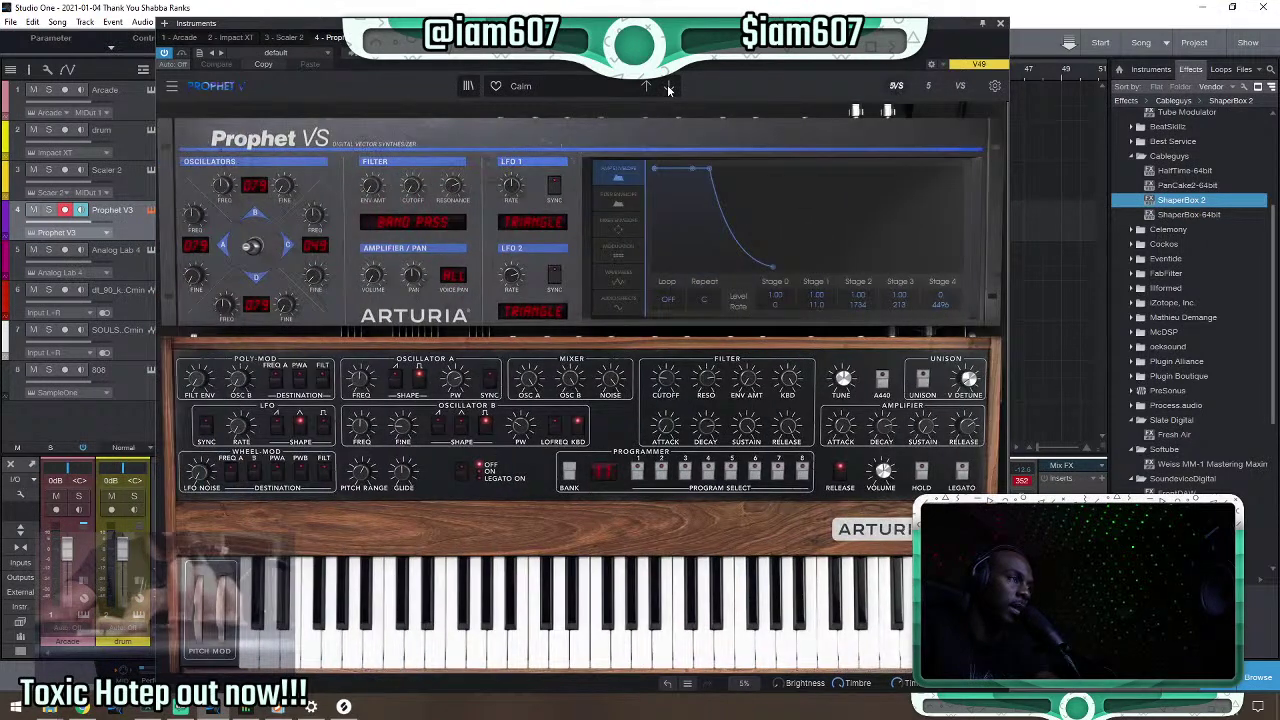
click(669, 88)
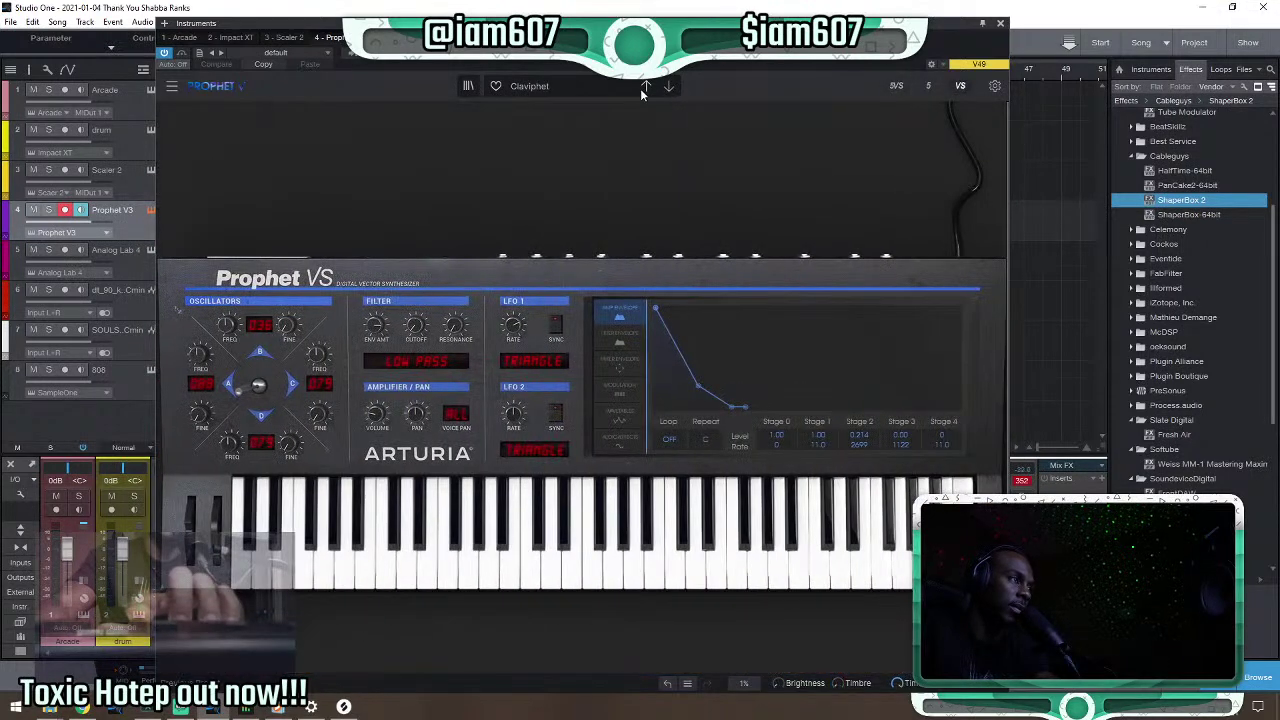
click(670, 87)
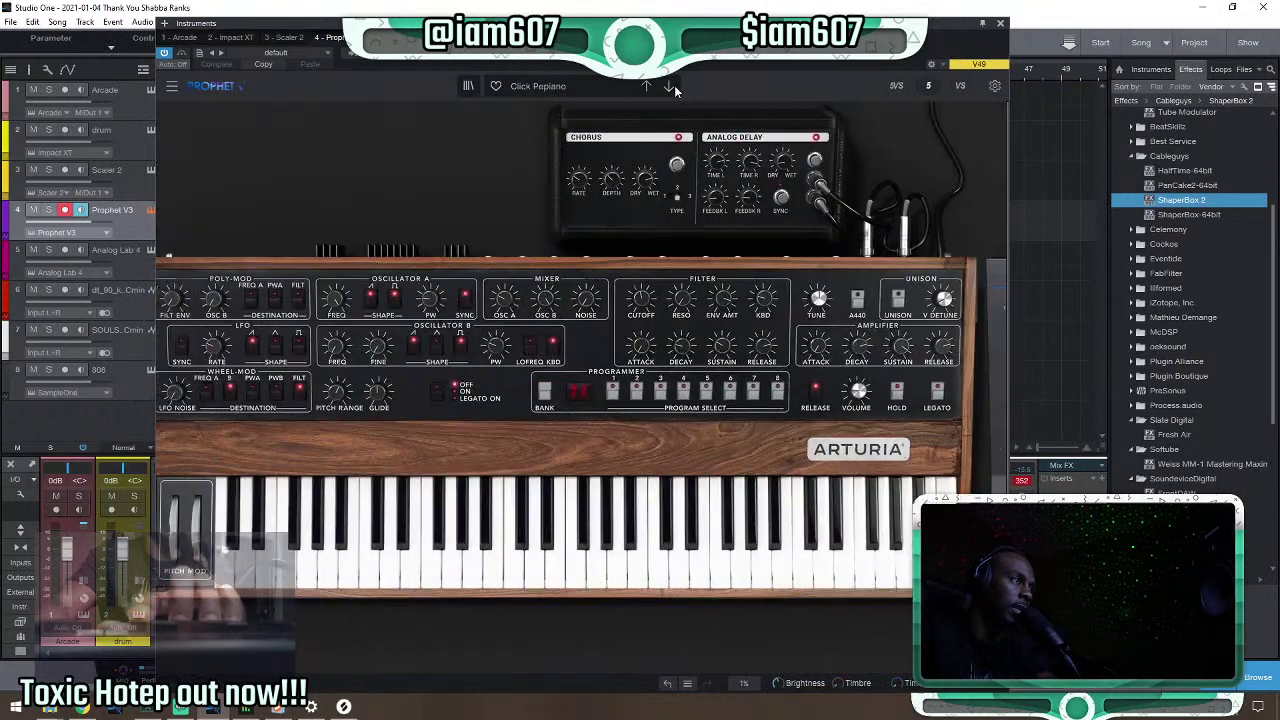
click(670, 87)
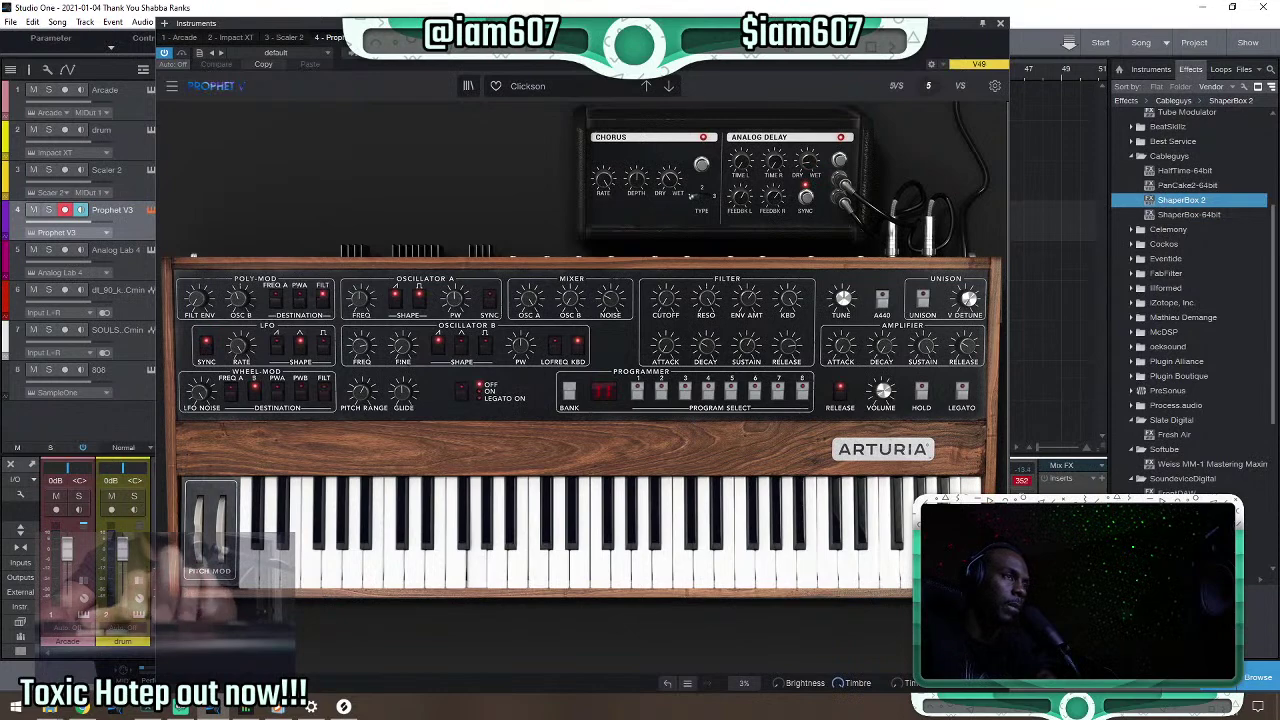
click(999, 22)
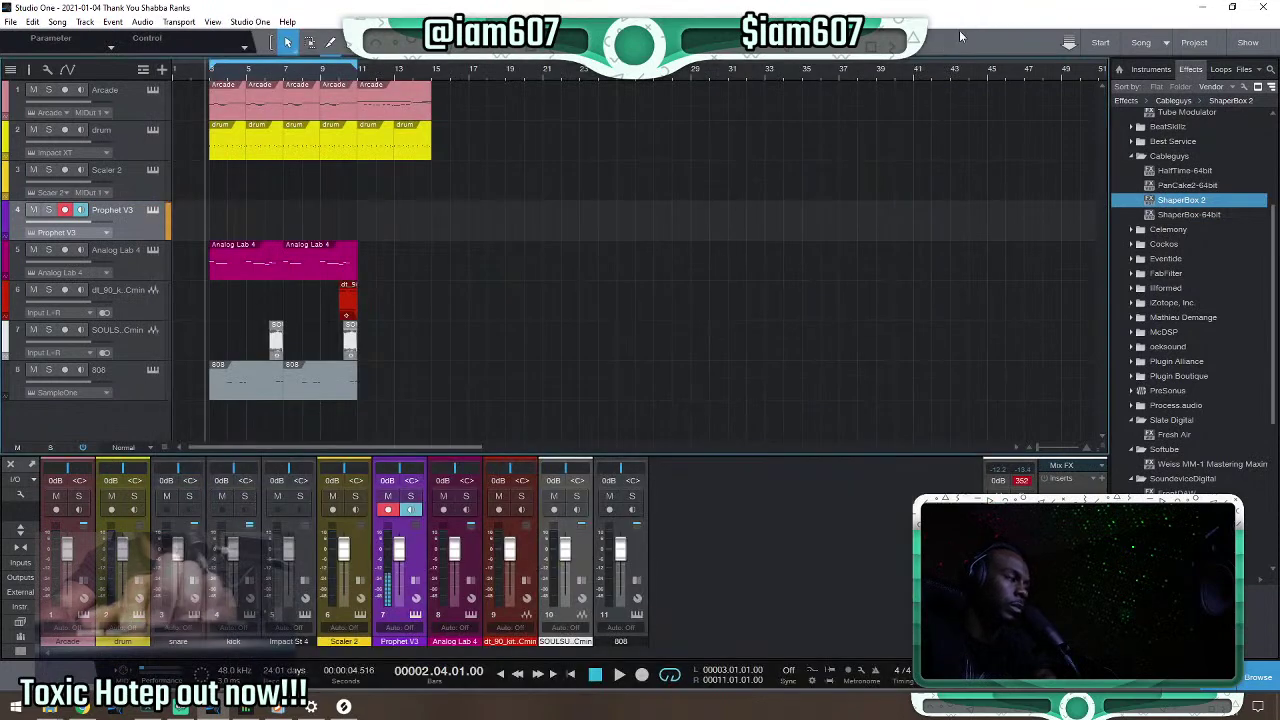
Insert the 2getheraudio ST3REO effect on the Prophet V3 channel and adjust its width and spread.
click(418, 581)
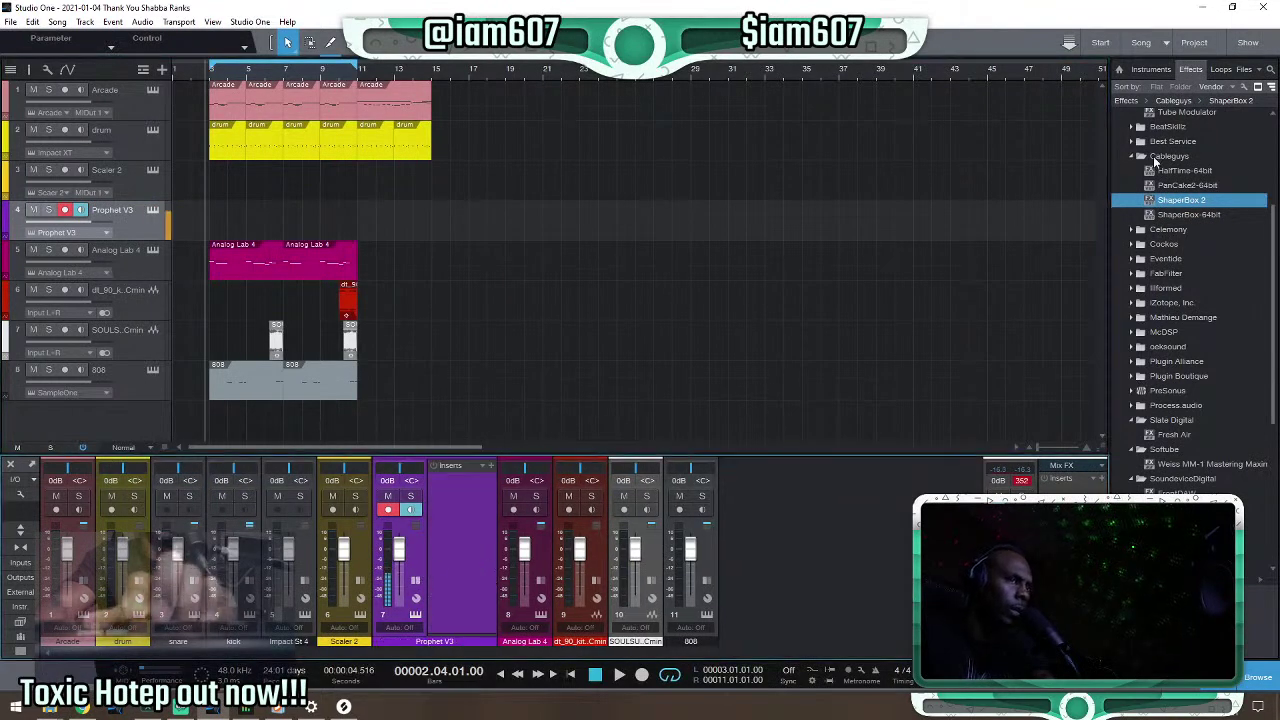
scroll(1155, 158, up, 5)
click(1151, 69)
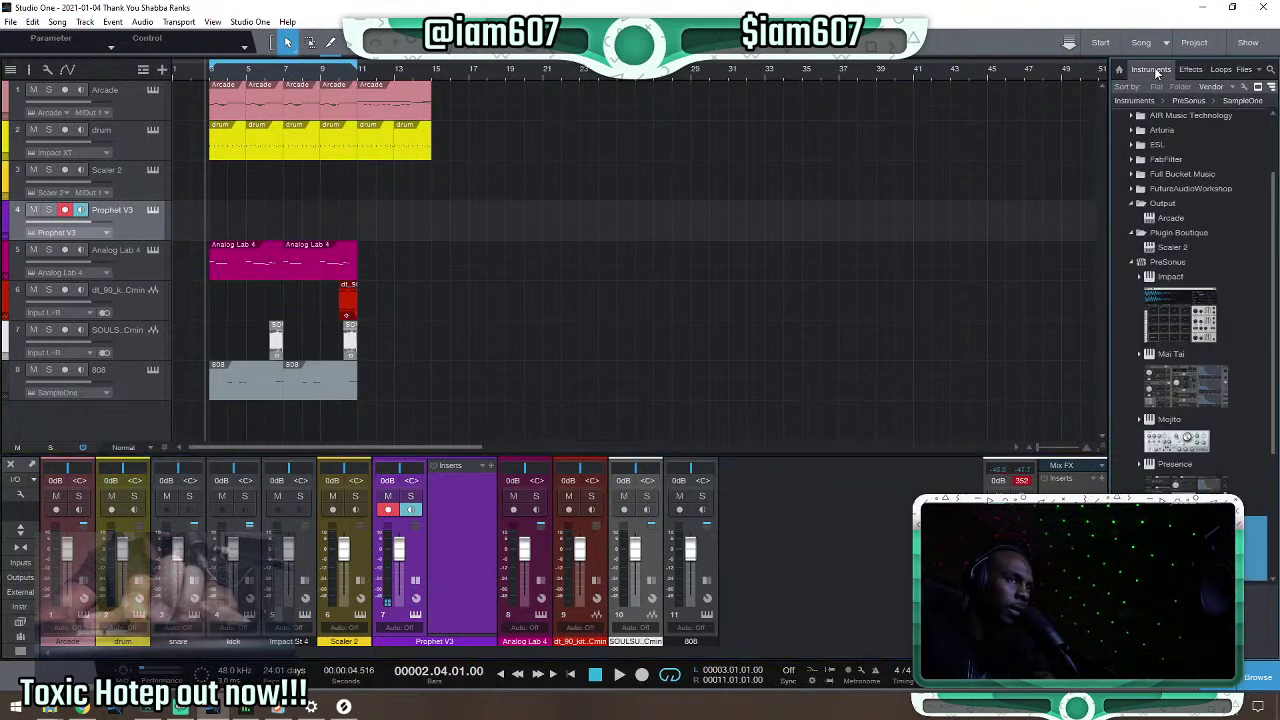
click(1191, 70)
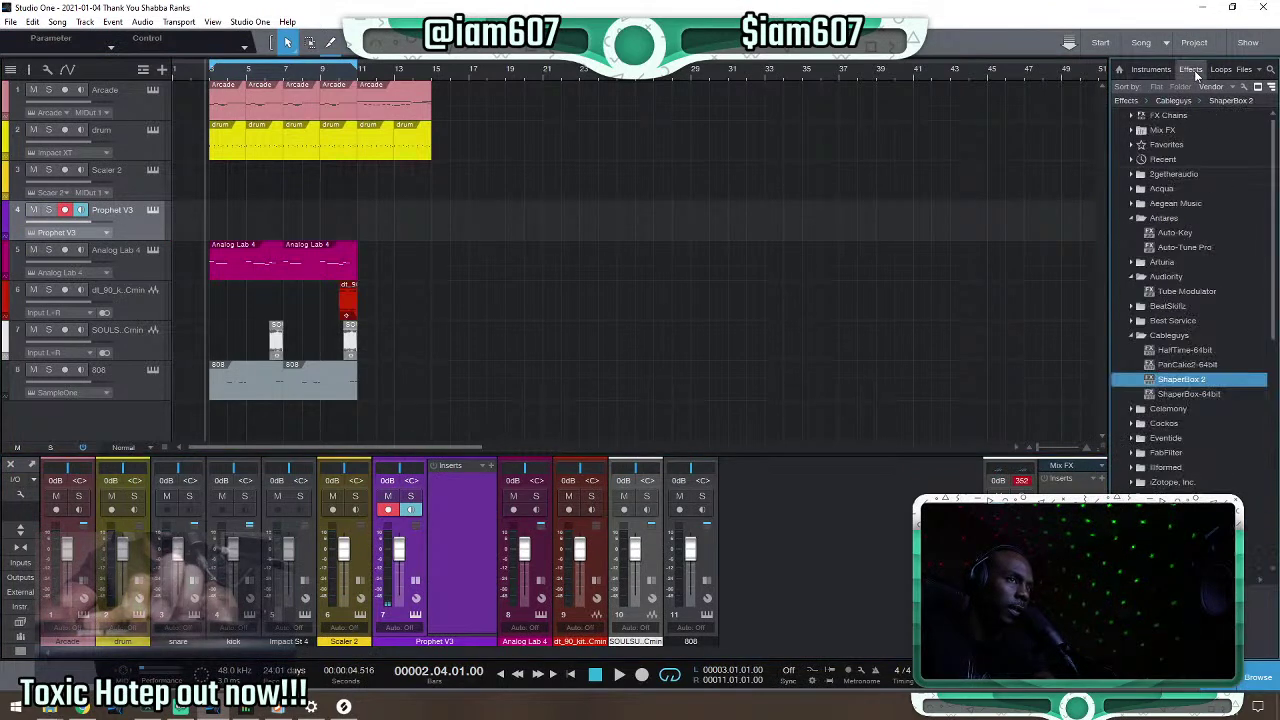
click(1132, 175)
drag(1198, 188, 438, 511)
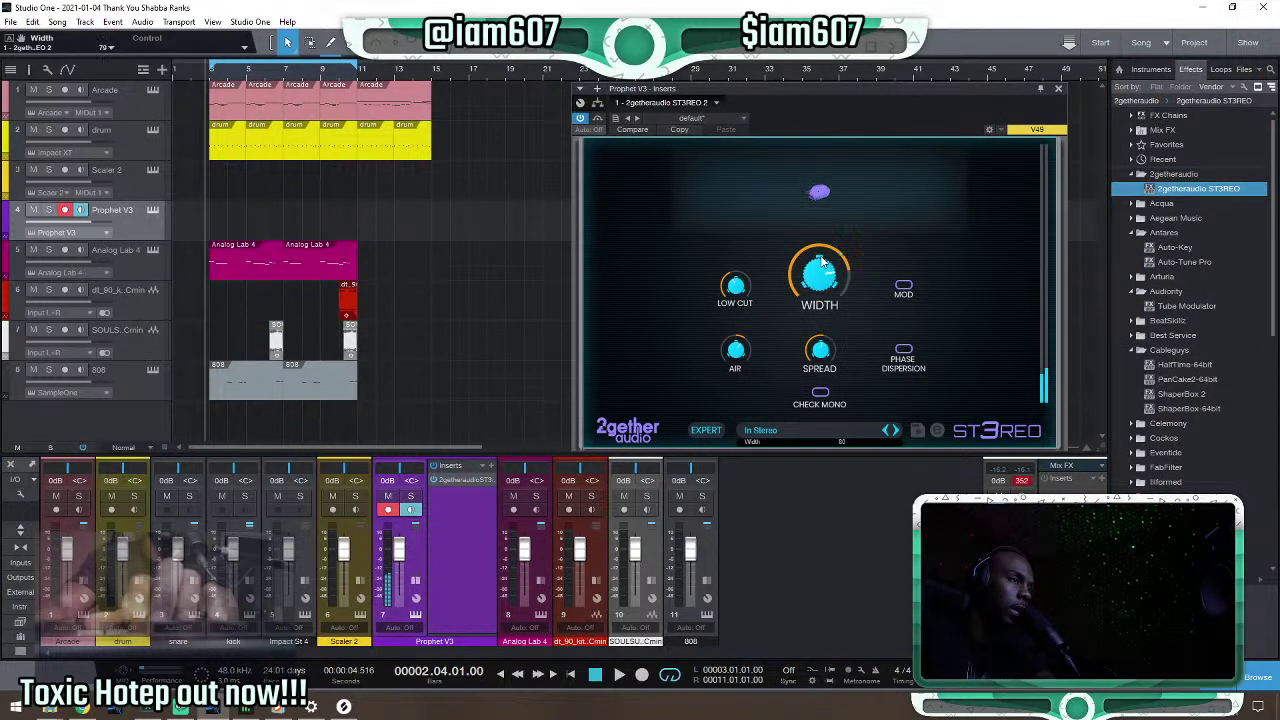
click(1060, 89)
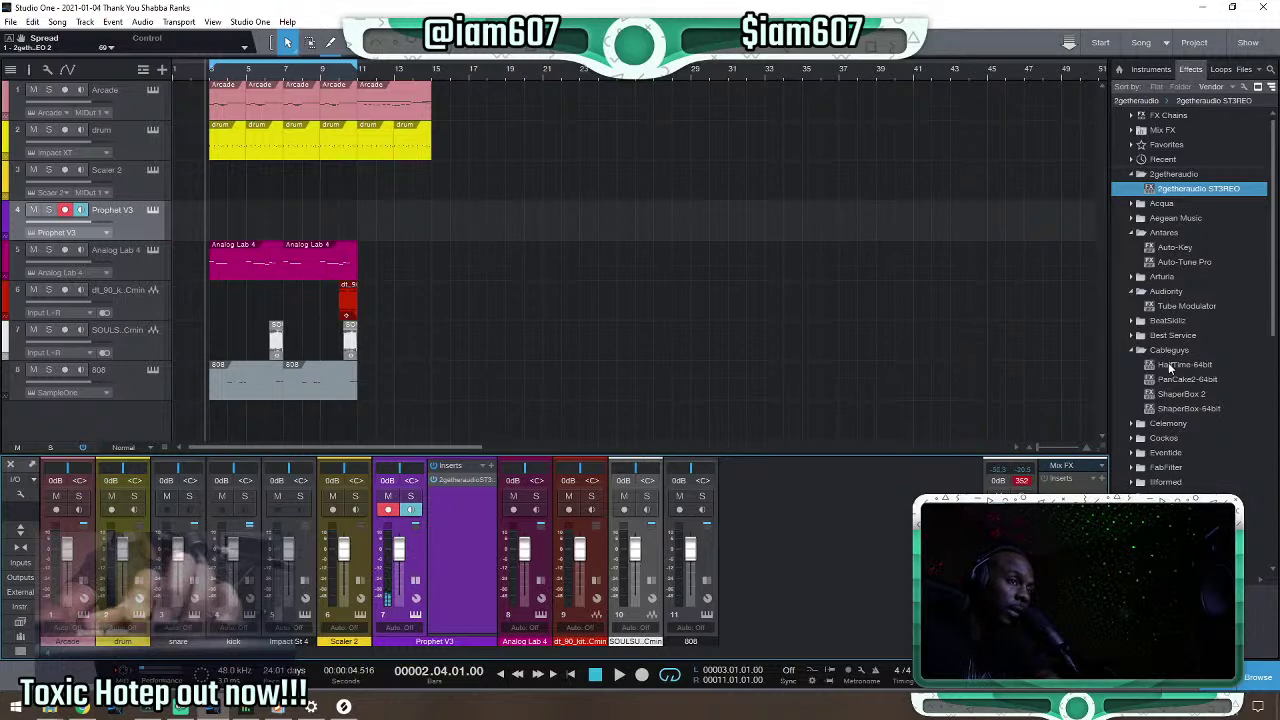
Insert the Process.audio Sugar effect on the Prophet V3 channel.
click(1134, 350)
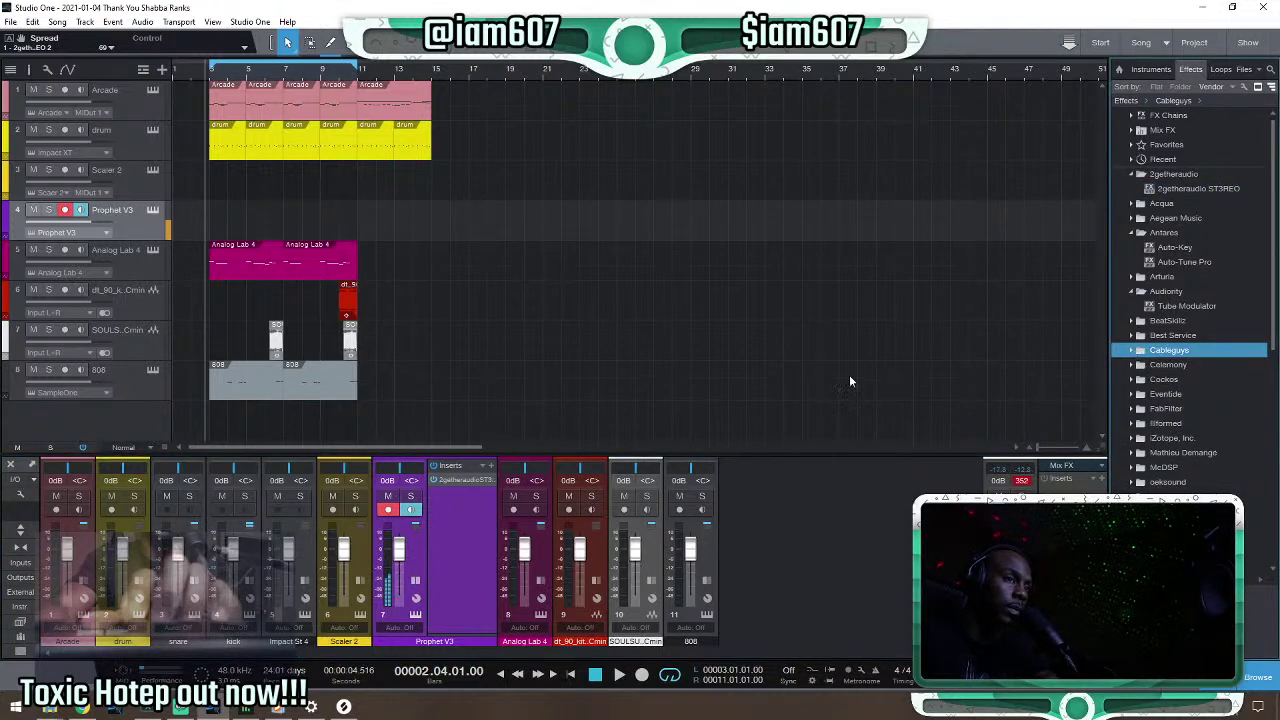
scroll(1166, 454, down, 2)
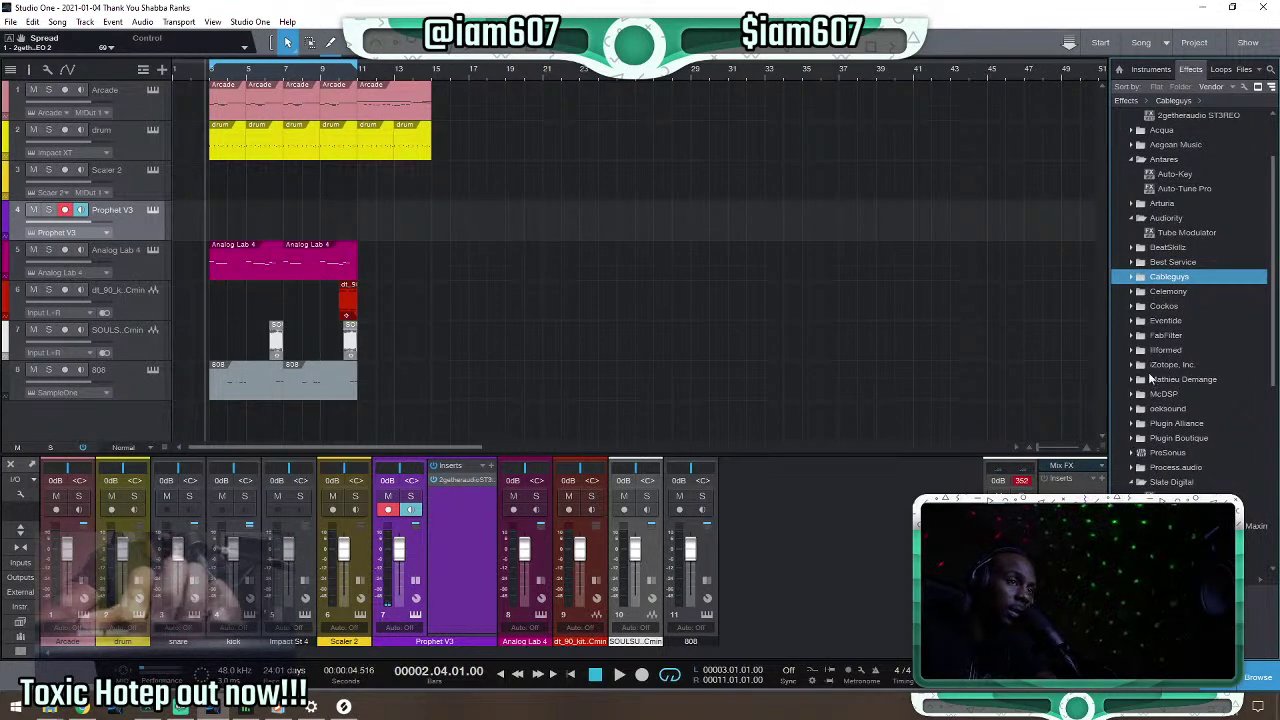
click(1133, 467)
drag(1168, 482, 473, 509)
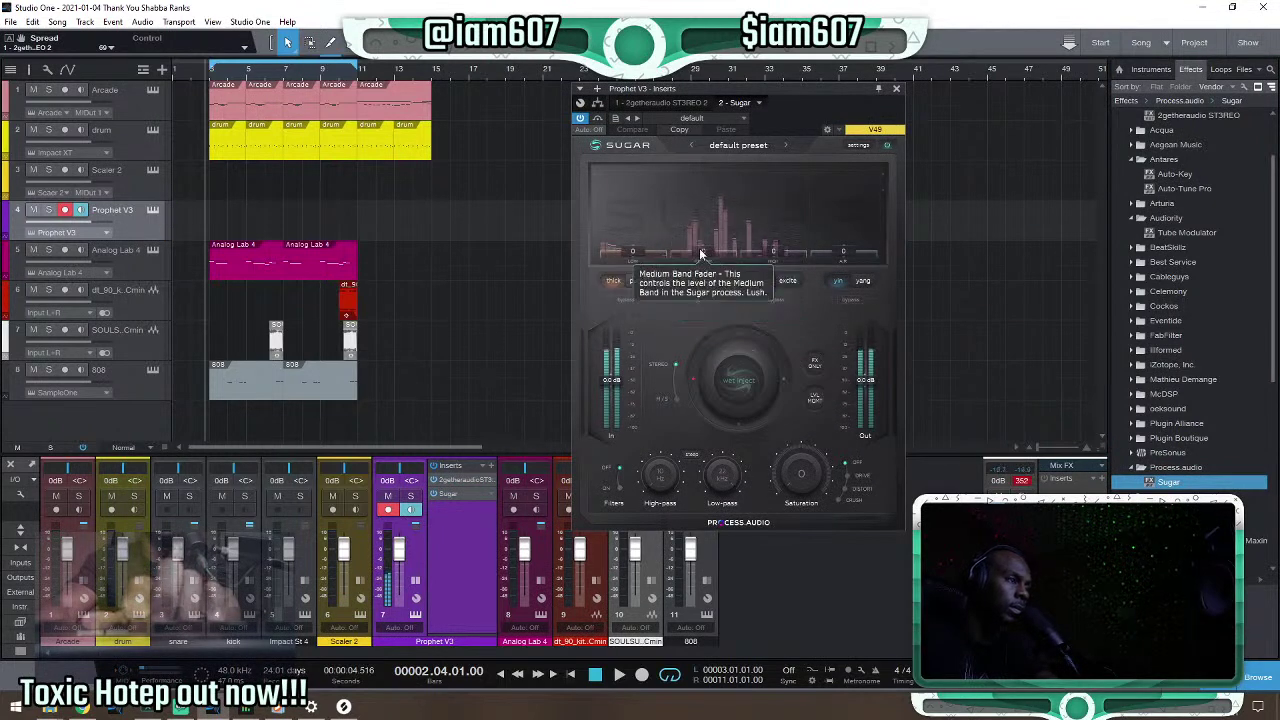
Set Sugar's low band to Punch at about 68 and its medium band to about 76, and try FX Only before switching it off.
drag(699, 248, 711, 165)
drag(641, 240, 641, 188)
click(645, 282)
click(815, 363)
drag(719, 250, 708, 165)
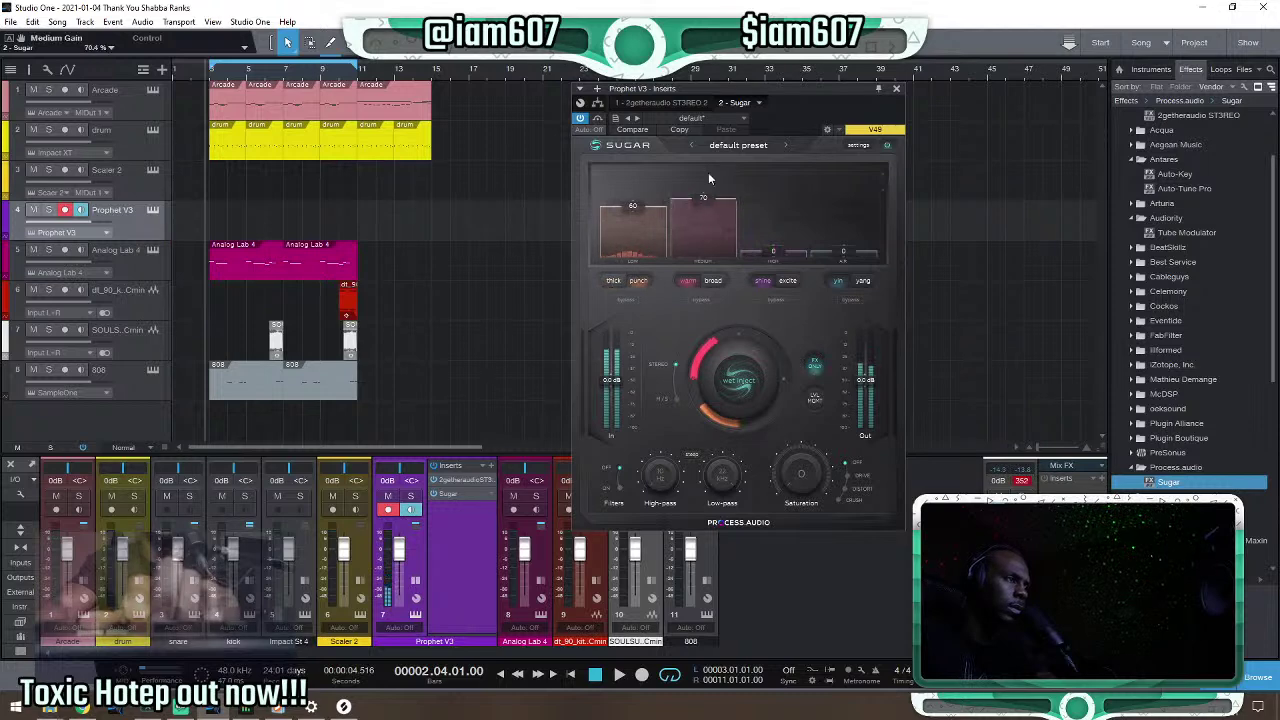
drag(640, 205, 638, 198)
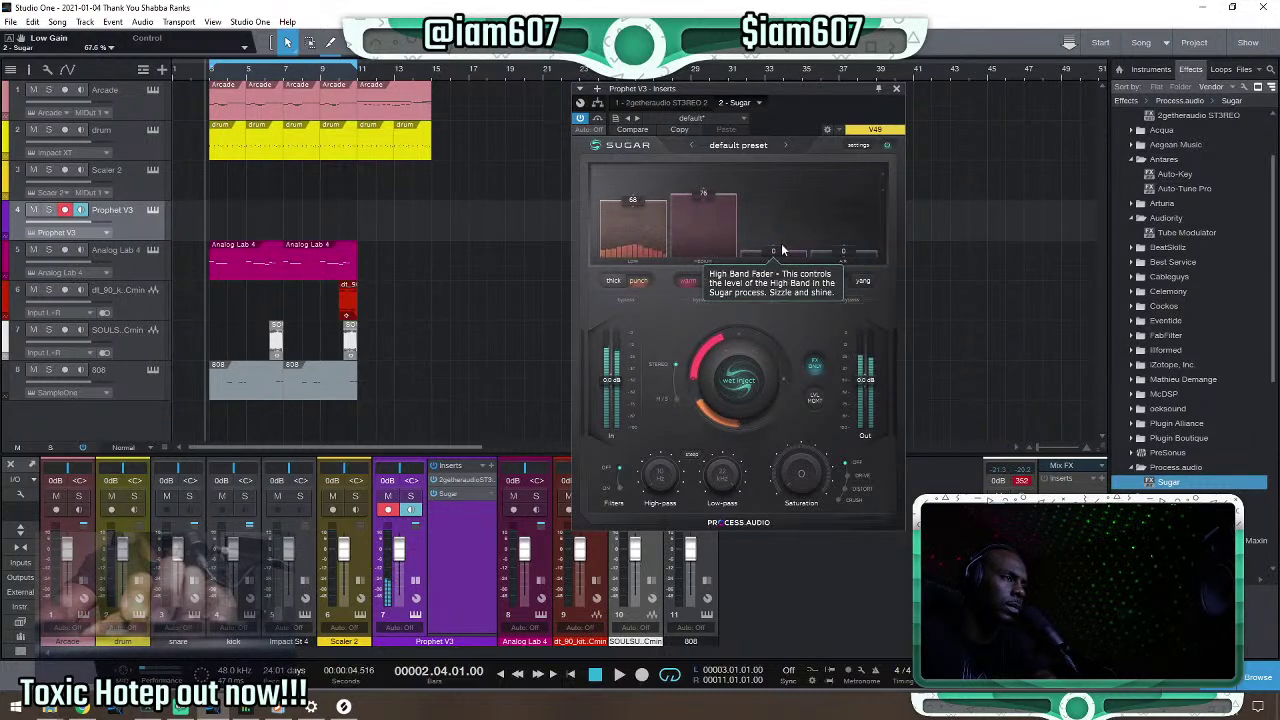
click(896, 88)
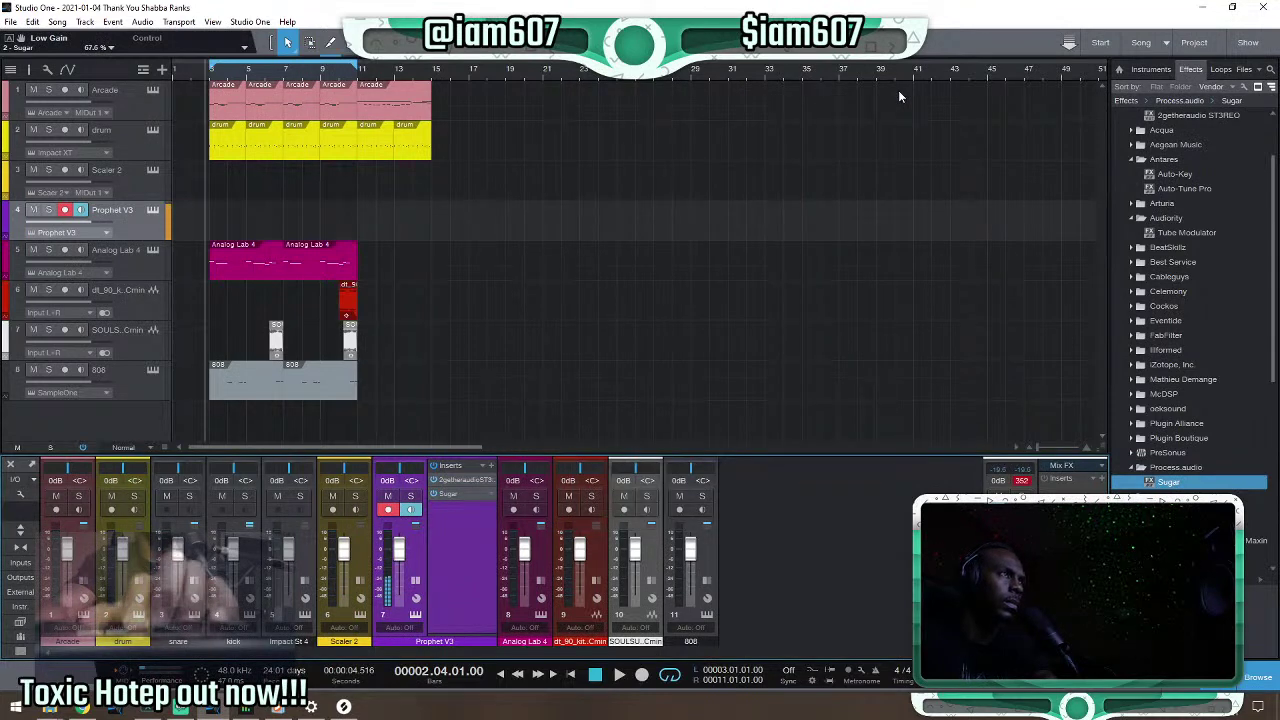
click(492, 494)
click(510, 517)
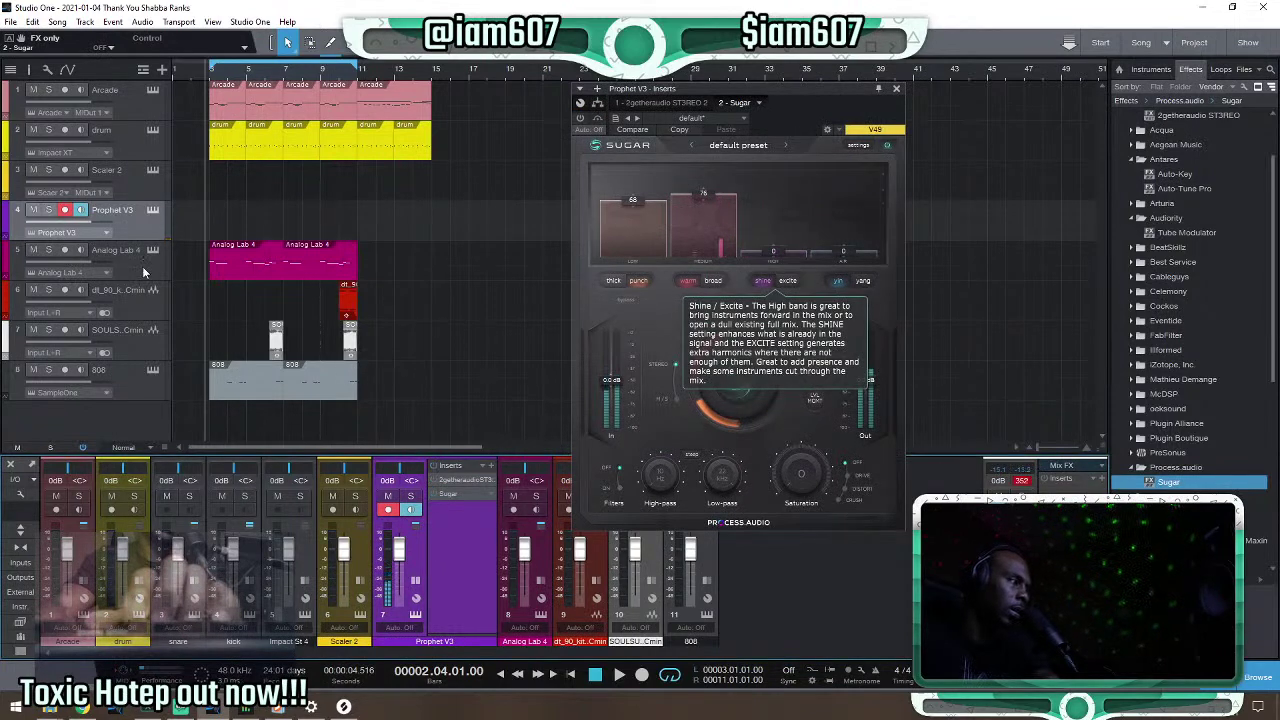
Audition further Prophet V3 Keys presets, including EP Of The Prophet and Eprum, end on Heroic Keys, and close the plug-in windows.
click(152, 211)
click(667, 86)
click(667, 86)
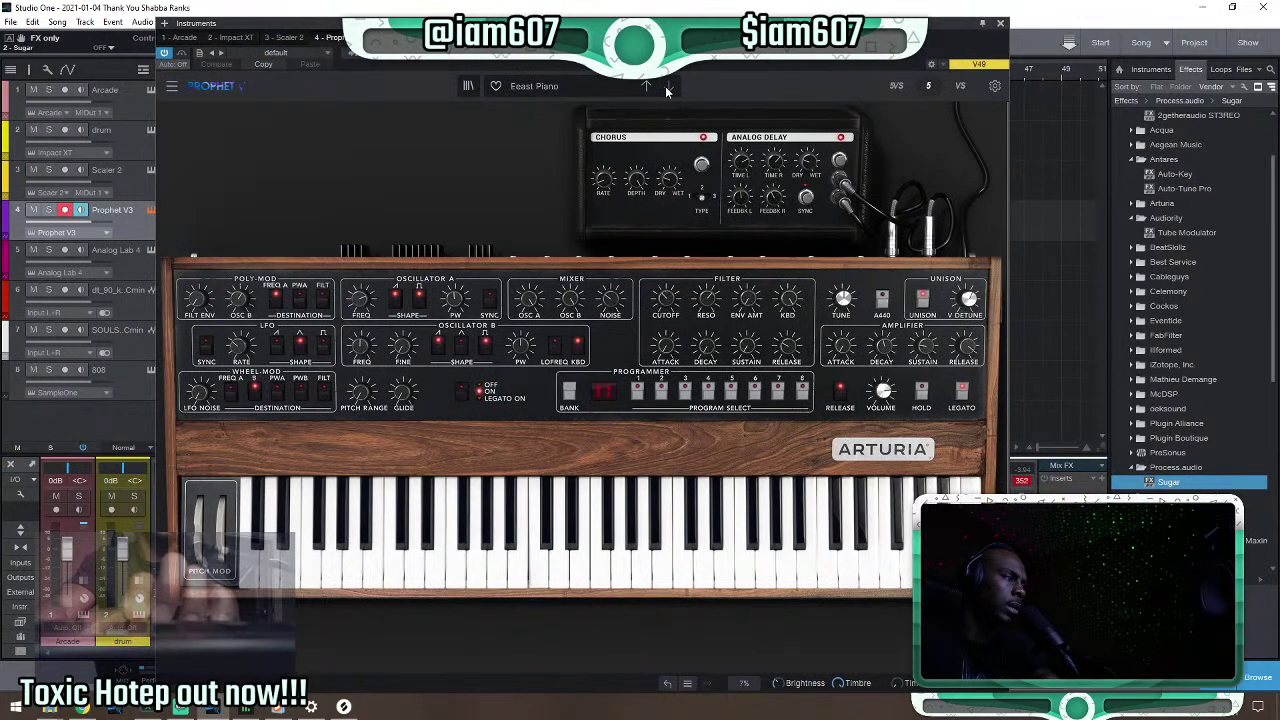
click(667, 86)
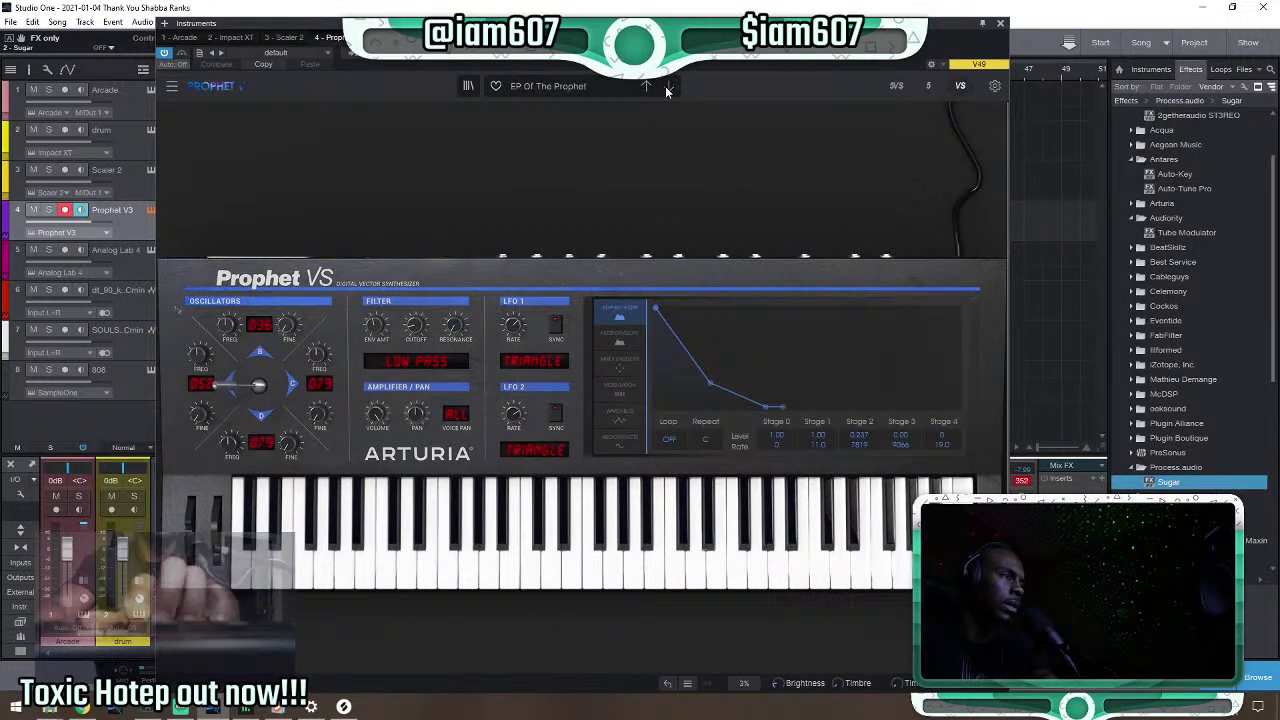
click(667, 86)
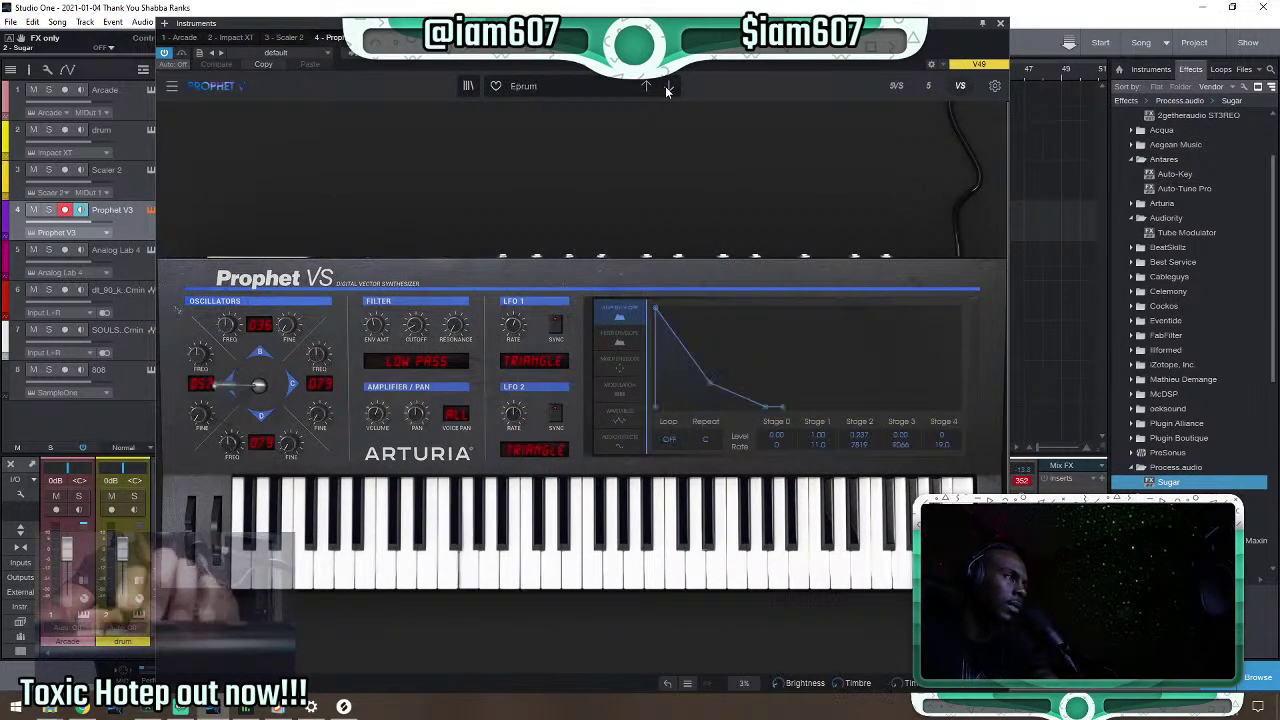
click(665, 87)
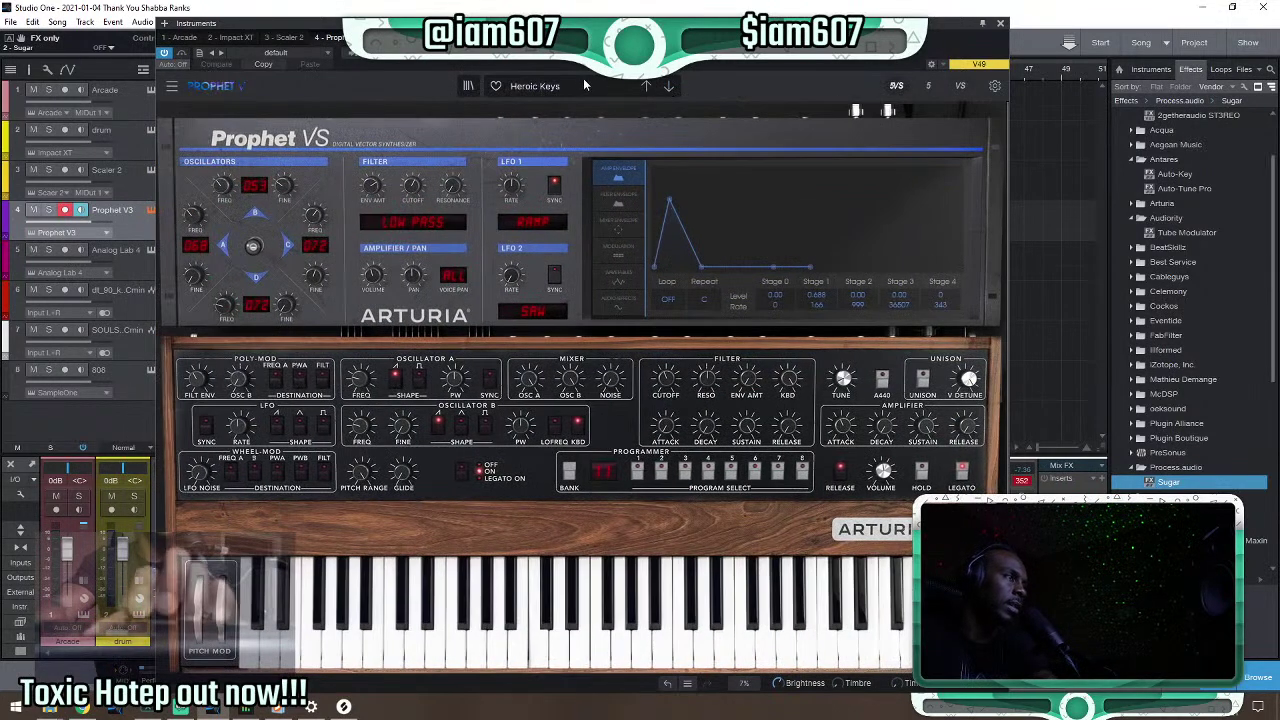
click(578, 86)
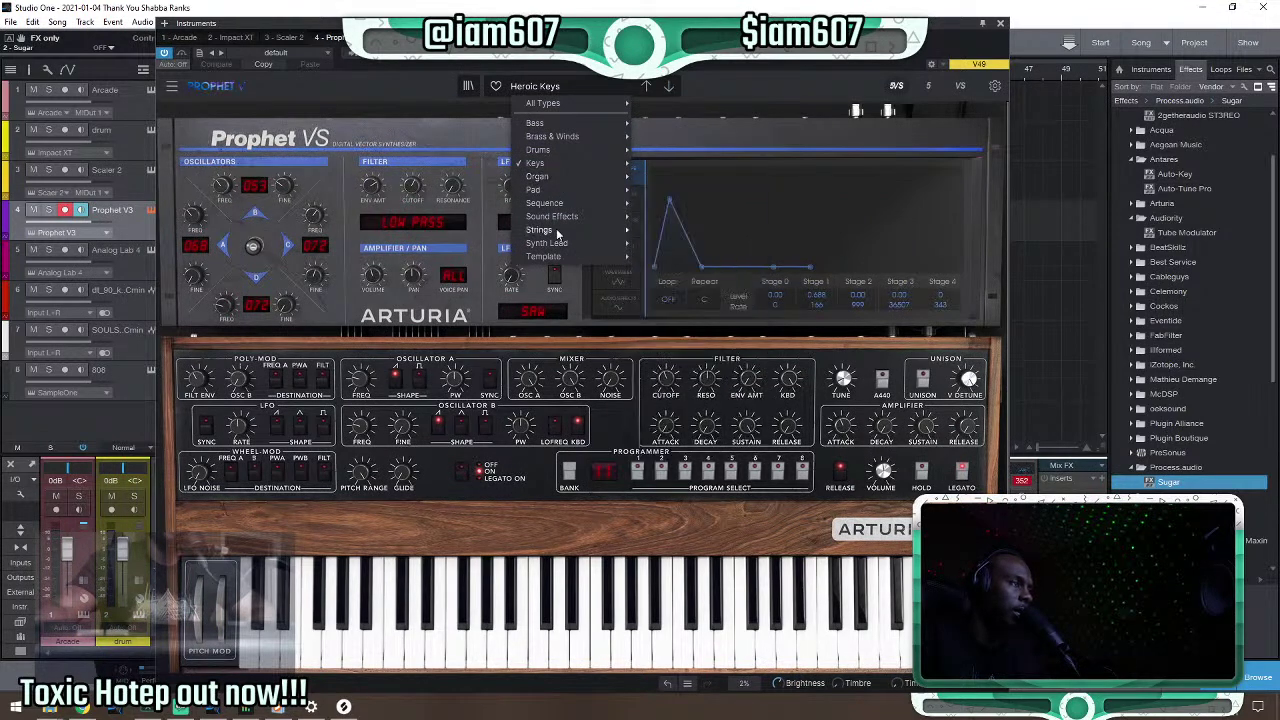
click(1000, 25)
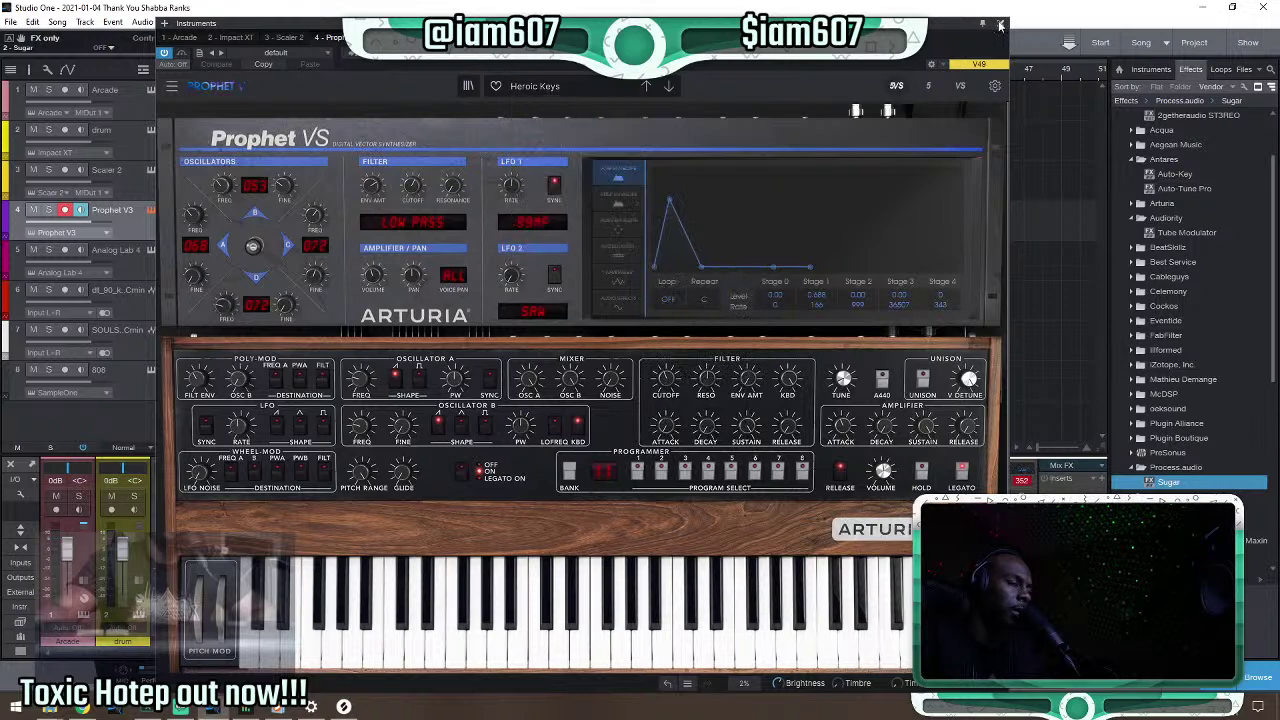
click(1000, 25)
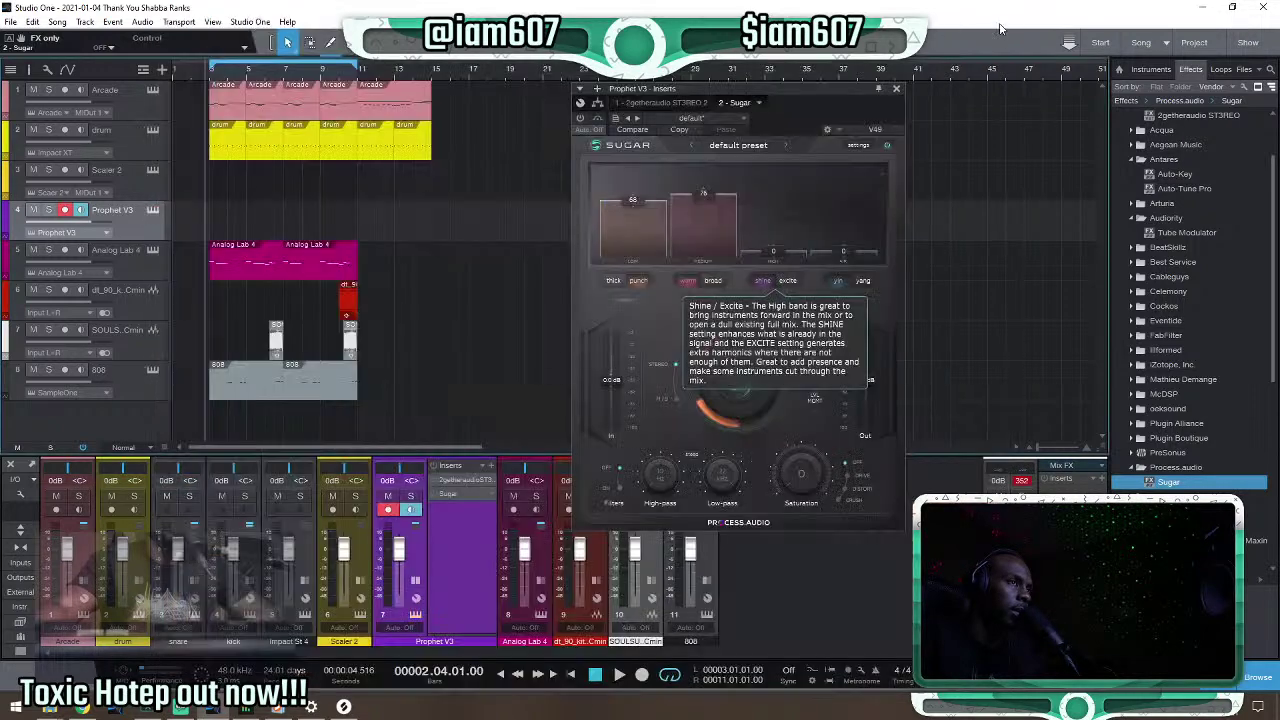
click(896, 93)
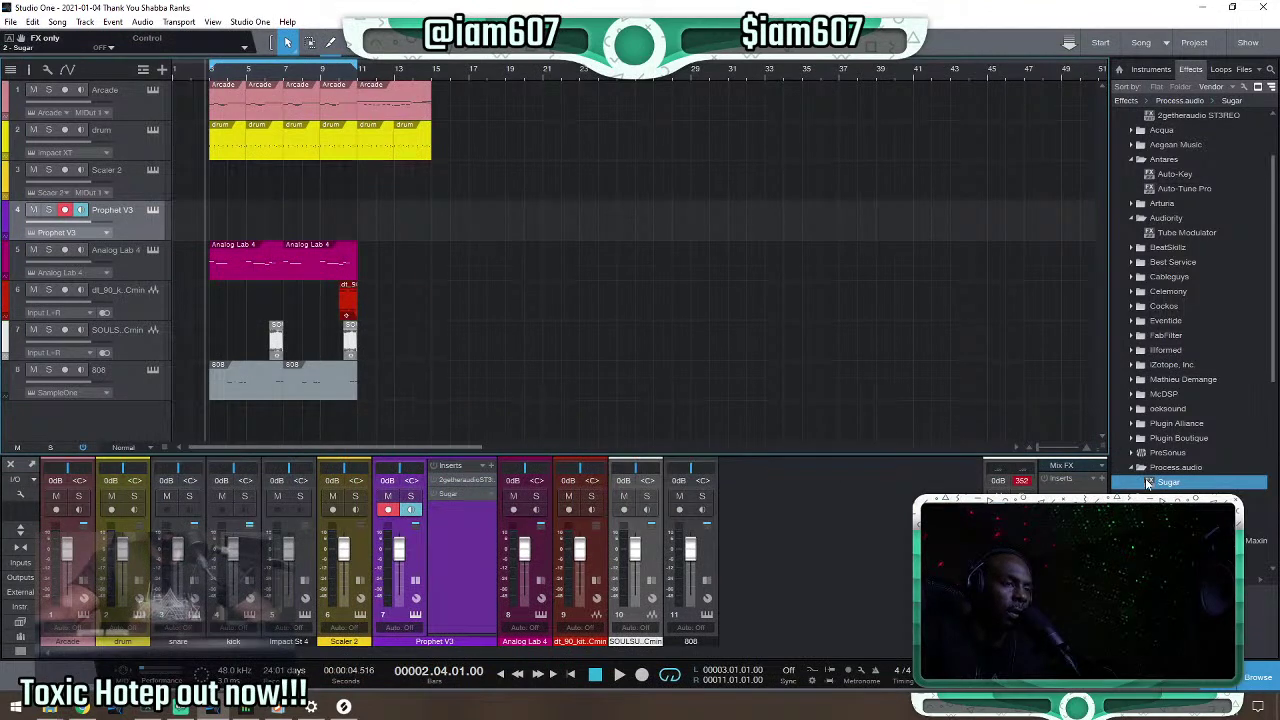
Play the loop while removing the Scaler 2 track together with its instrument, and stop playback.
key(space)
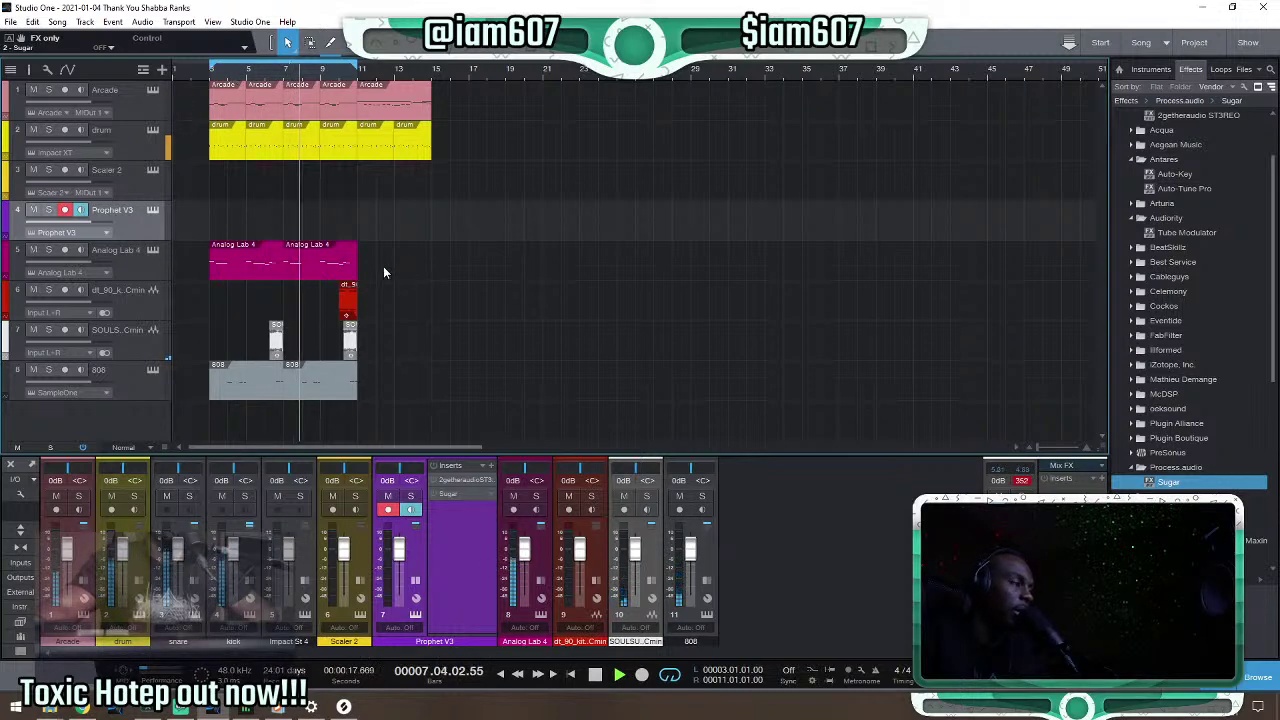
right_click(148, 186)
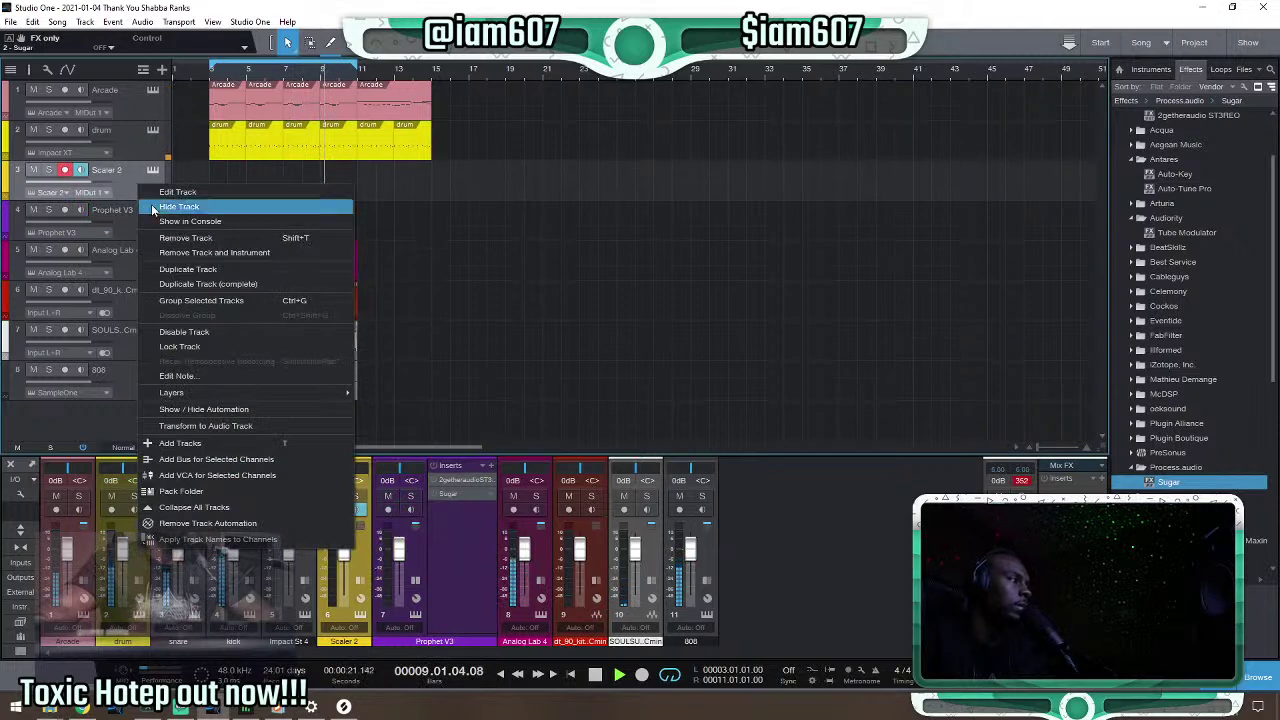
click(180, 252)
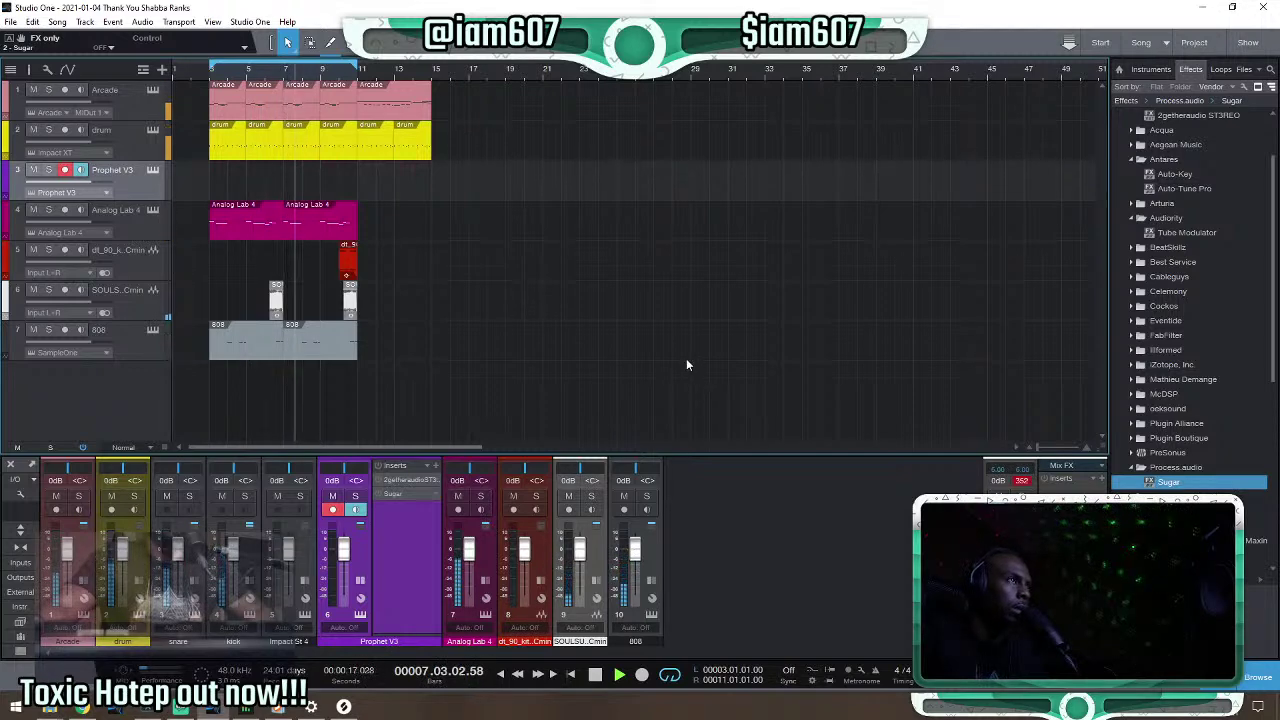
key(space)
Add a new instrument track with UVI's FalconVSTx64.
click(1152, 68)
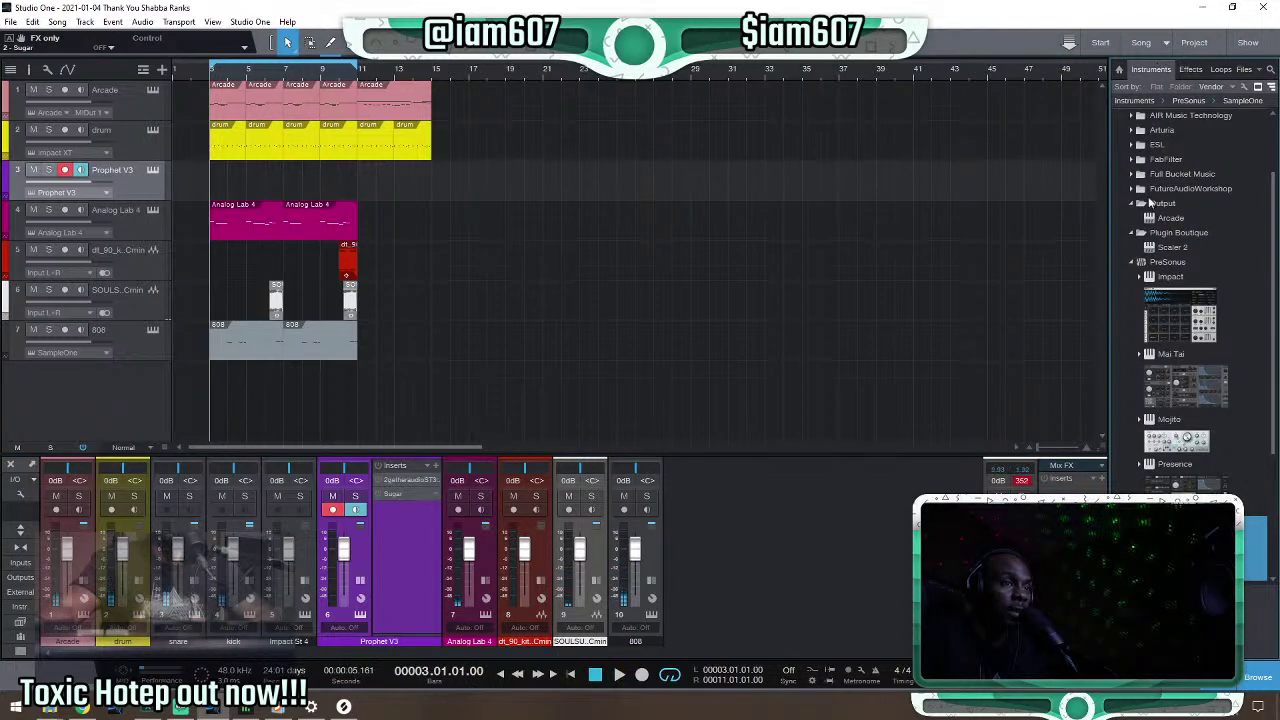
click(1131, 264)
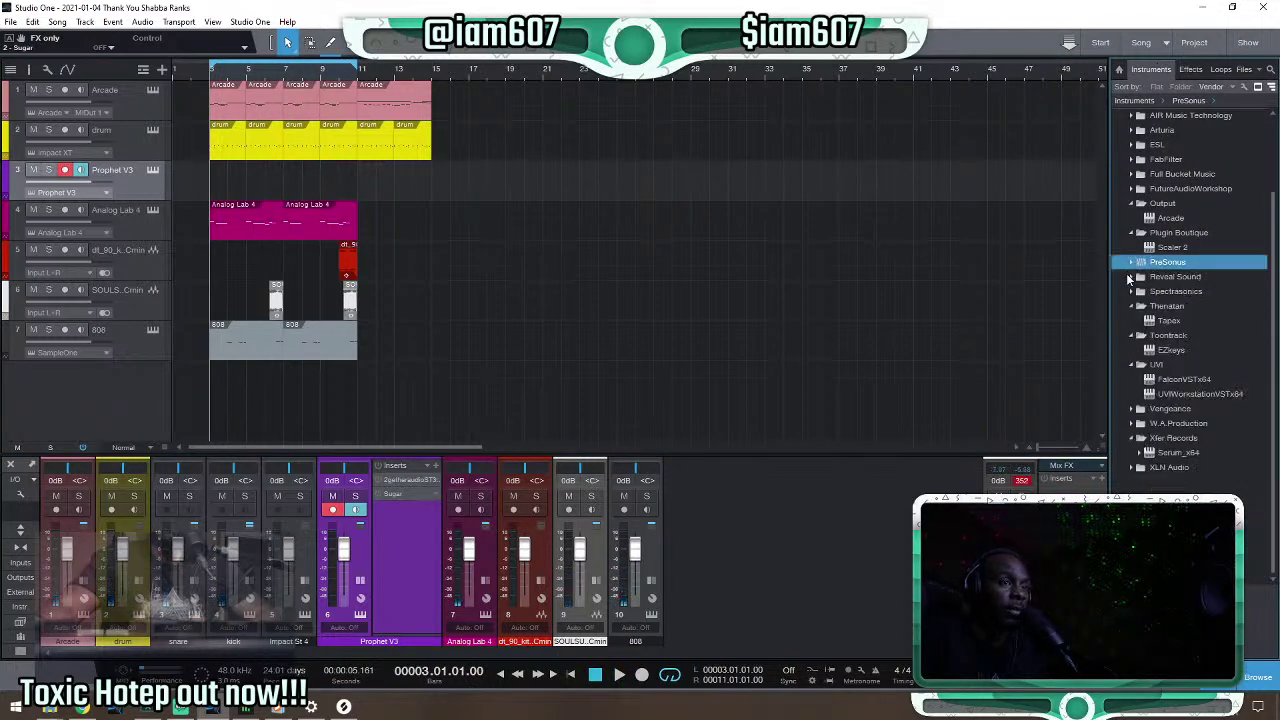
click(1133, 233)
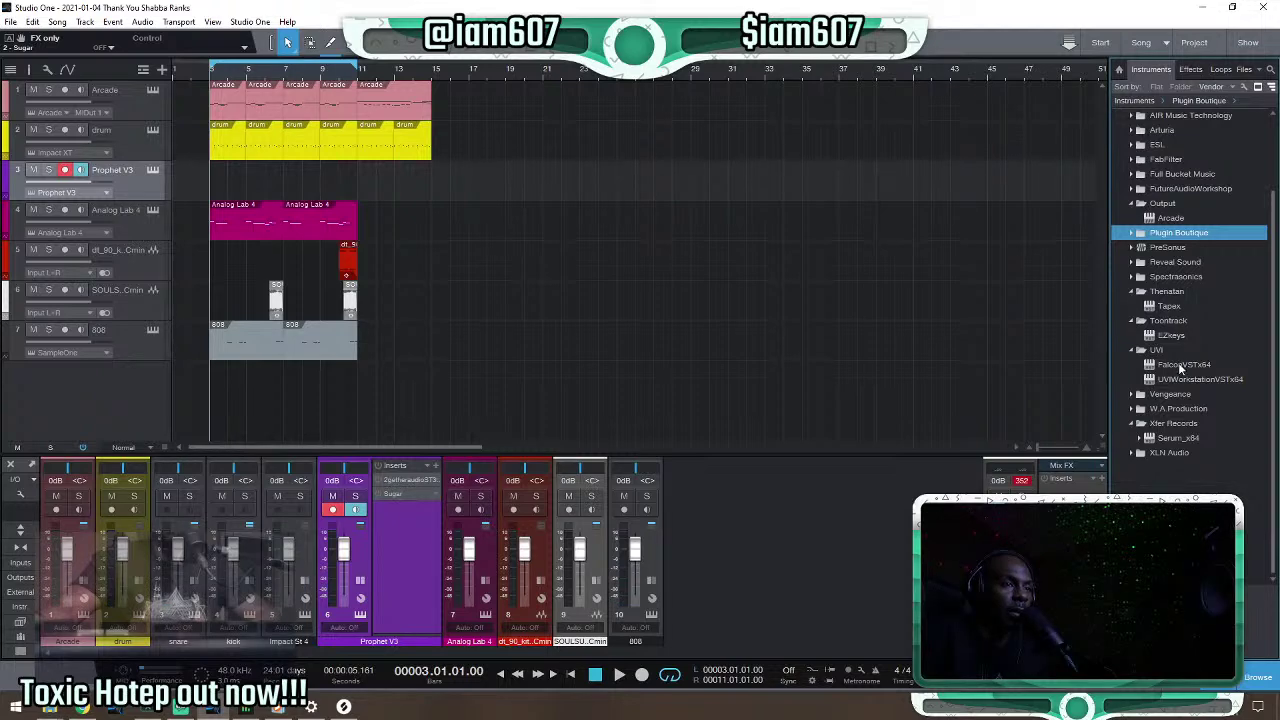
drag(1185, 369, 562, 398)
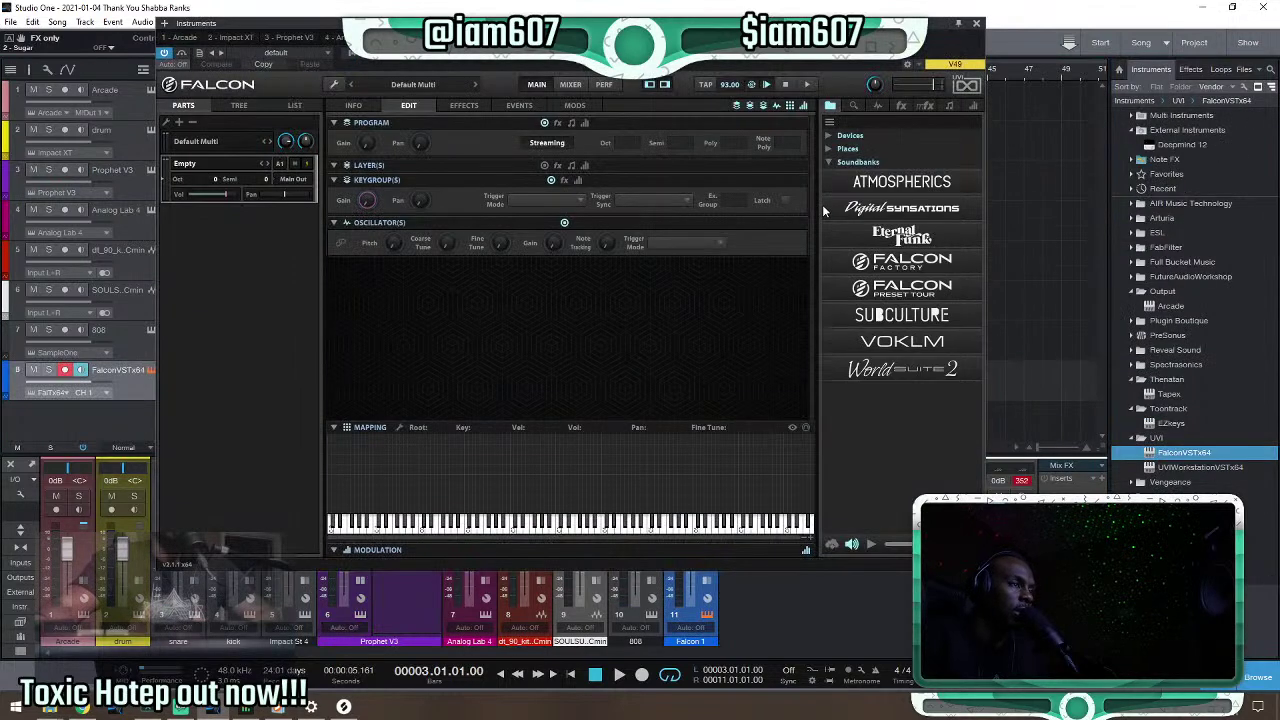
Load the Keys preset Ballad Plucker from the Falcon Factory soundbank.
click(886, 268)
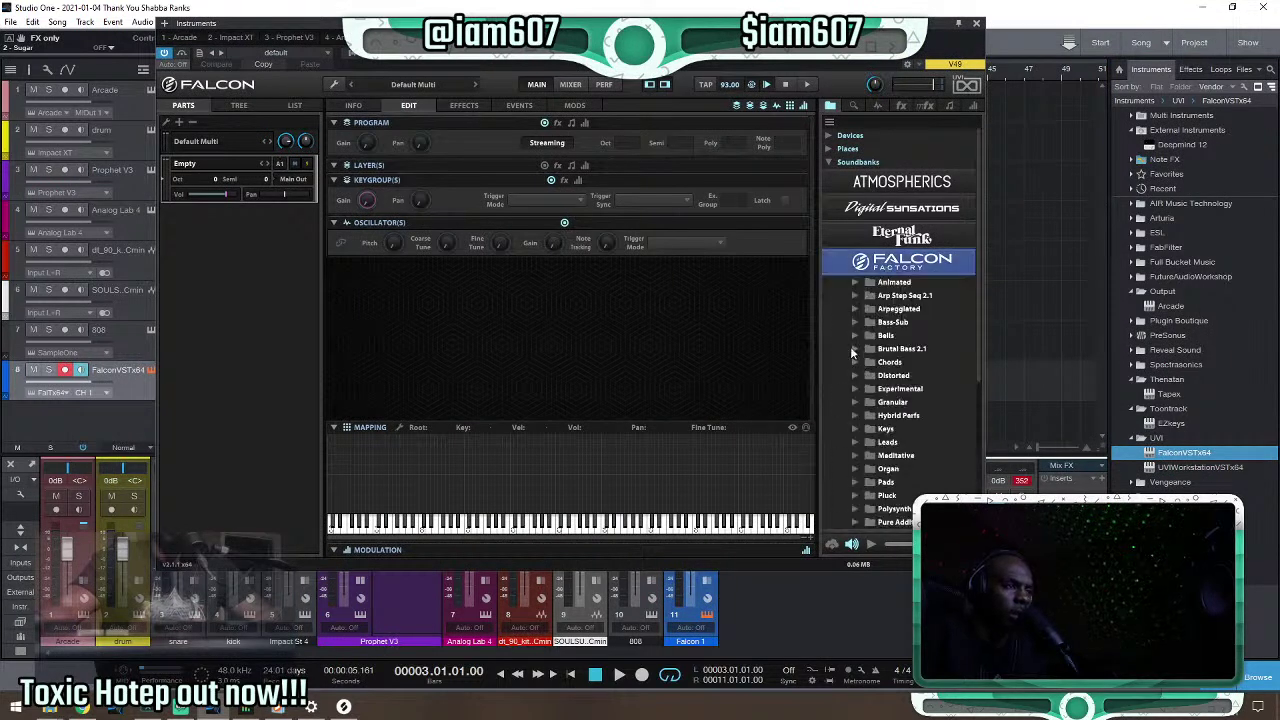
click(851, 428)
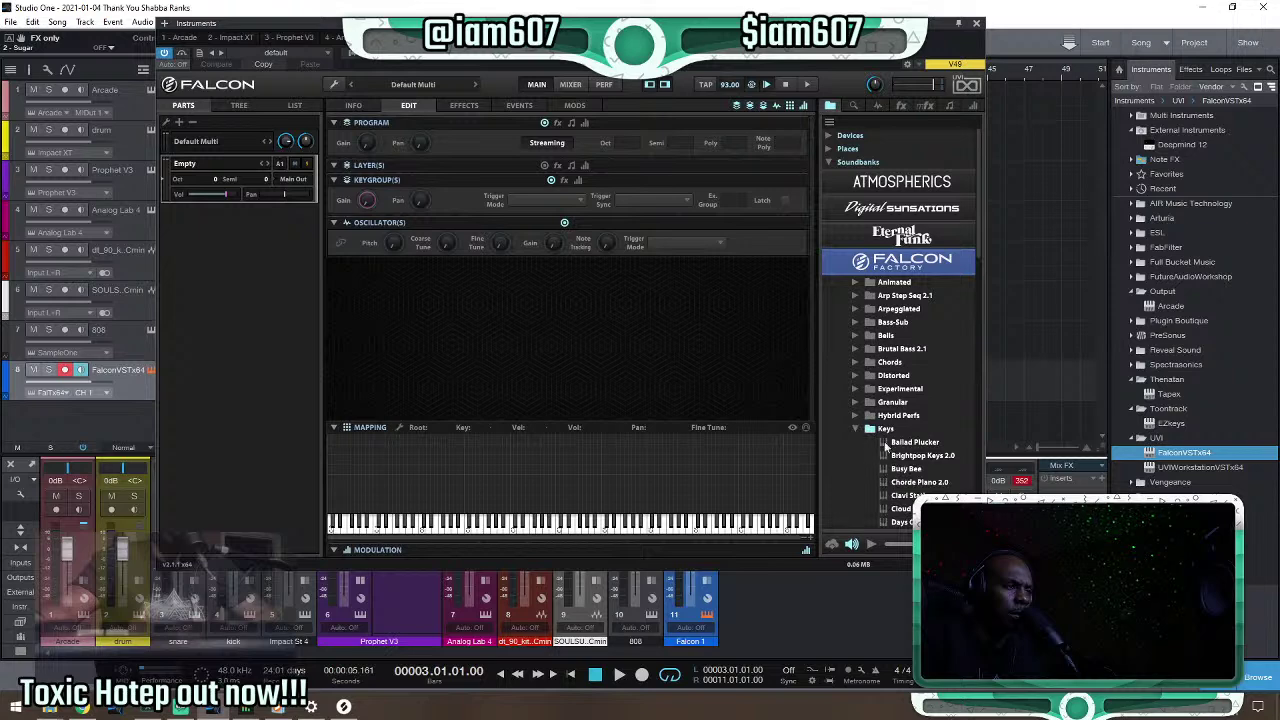
double_click(912, 443)
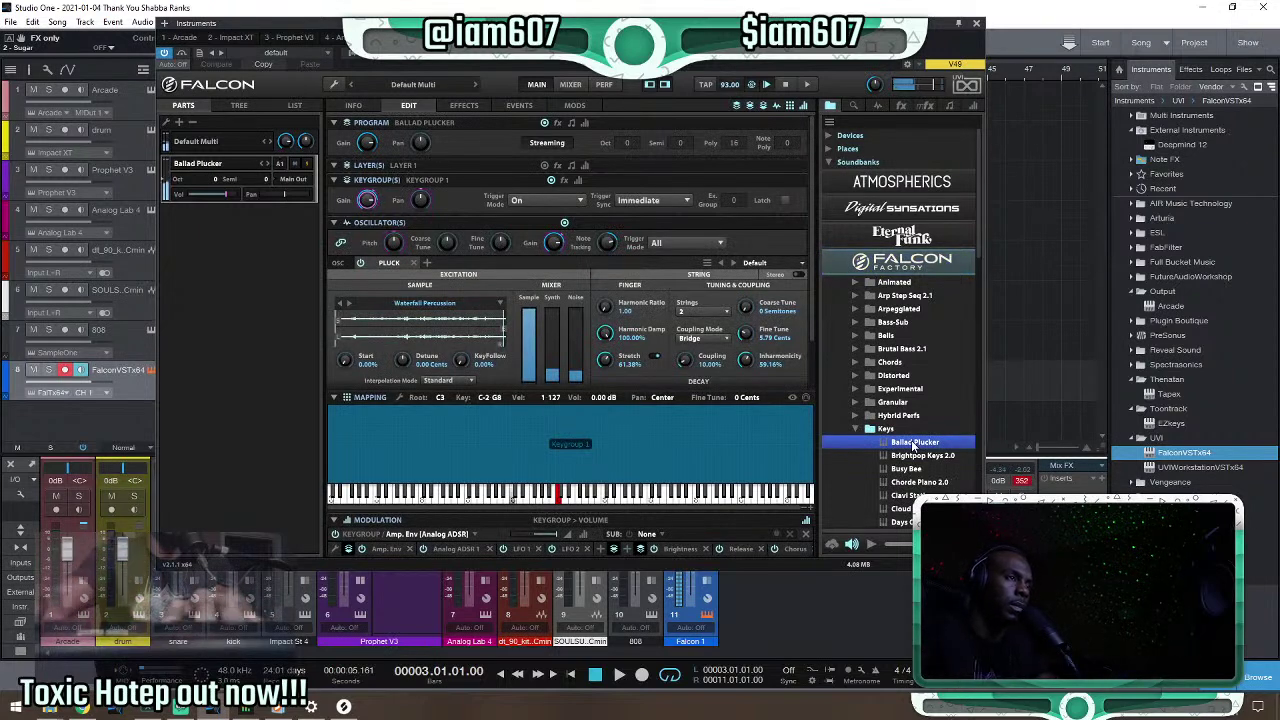
Copy the 2getheraudio ST3REO and Sugar inserts from the Prophet V3 channel to the Falcon 1 channel and close the effect window.
click(975, 23)
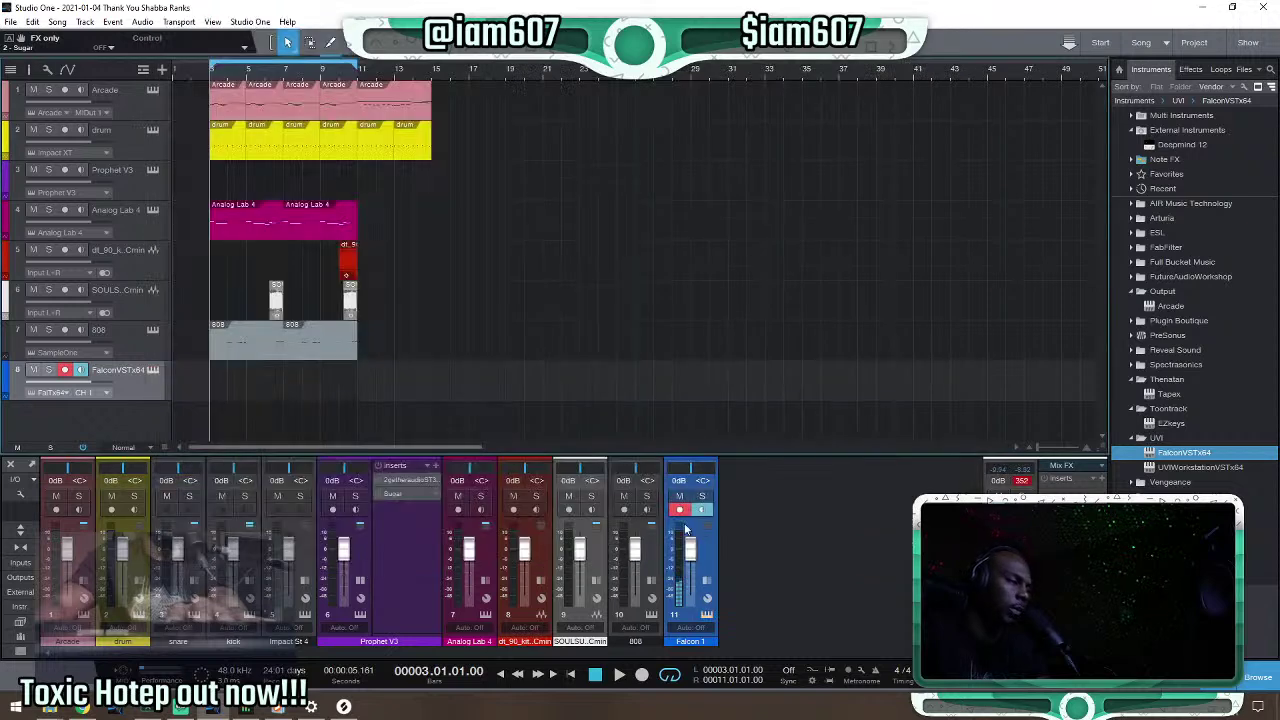
click(707, 580)
drag(416, 482, 734, 509)
drag(416, 497, 779, 512)
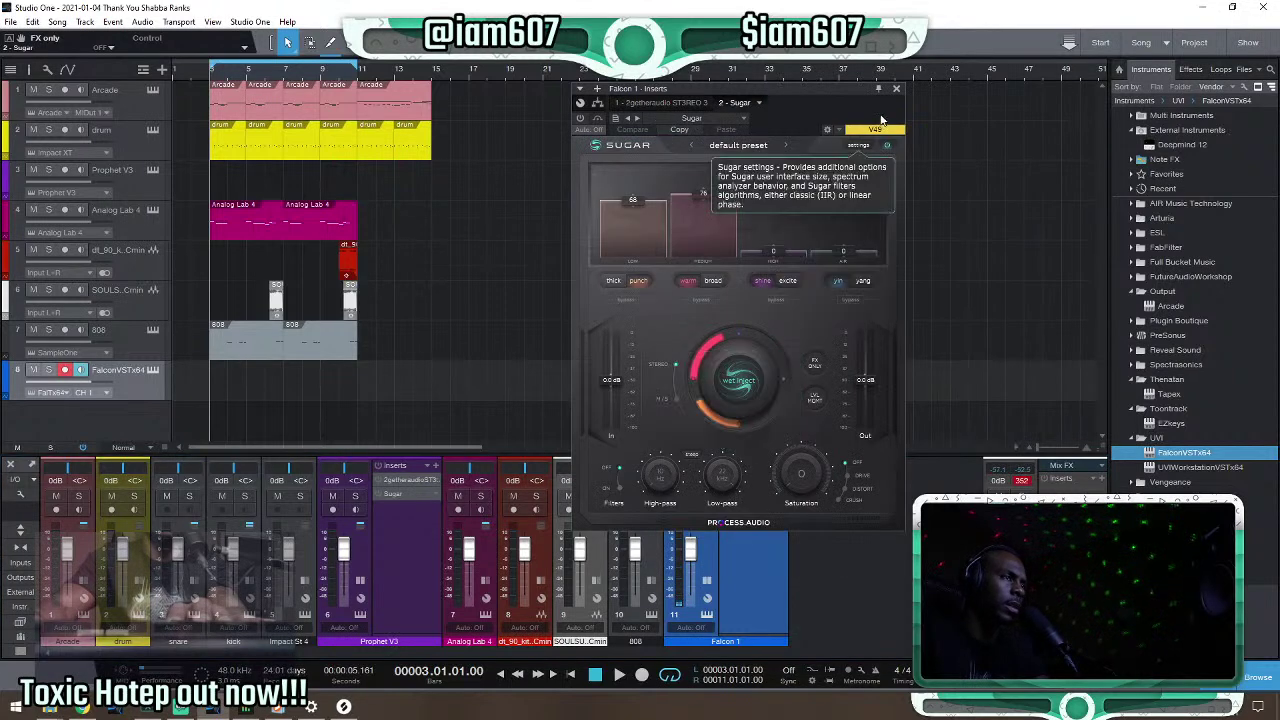
click(760, 402)
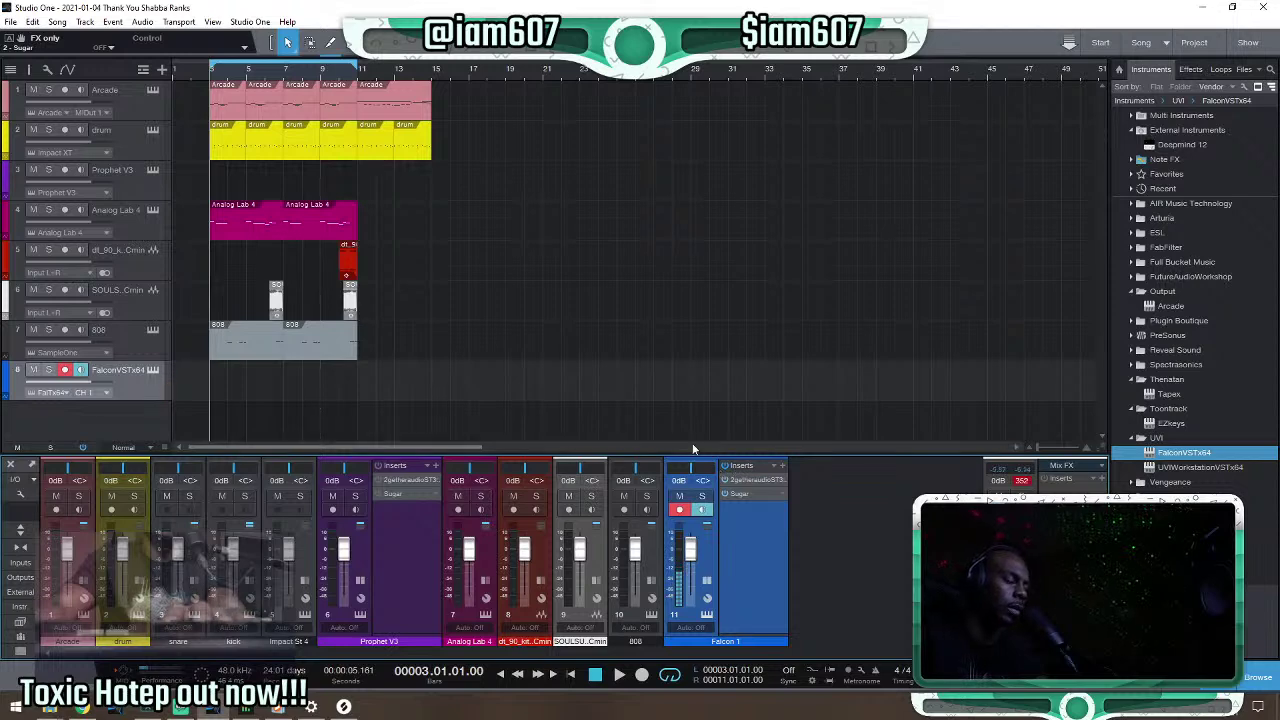
Set Falcon's global tuning to 432 Hz and close the instrument window.
click(152, 370)
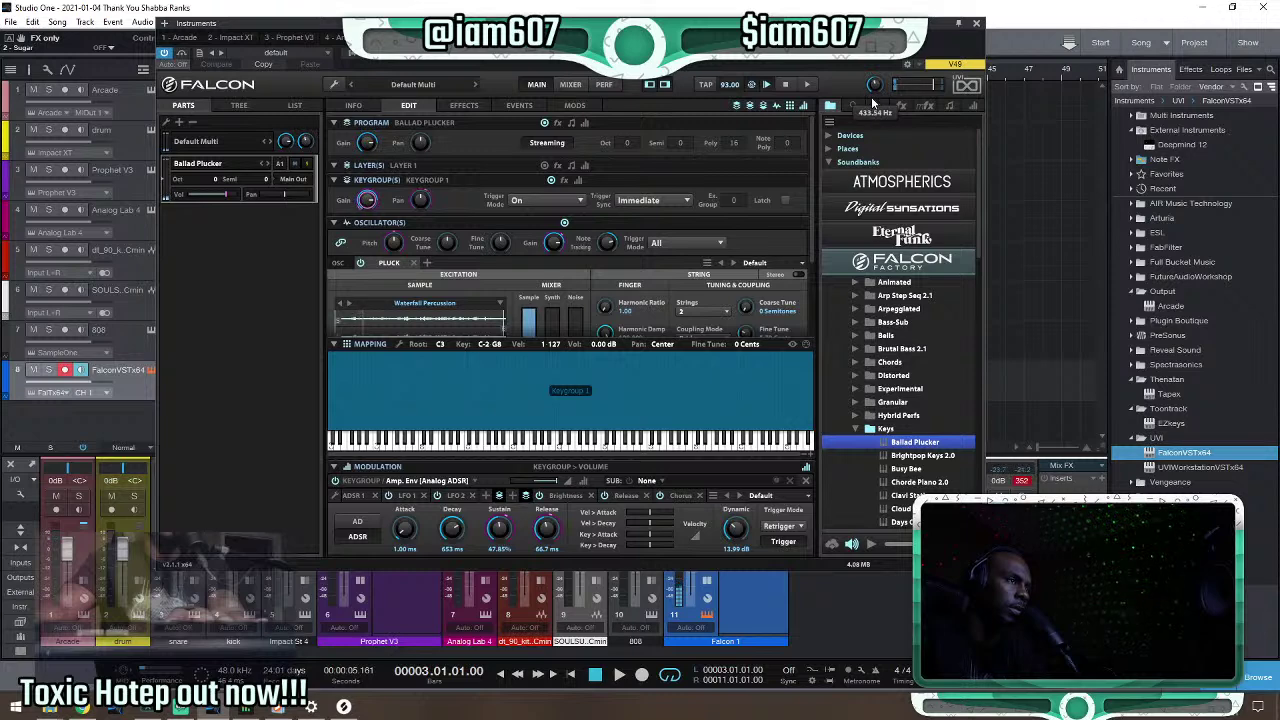
double_click(873, 88)
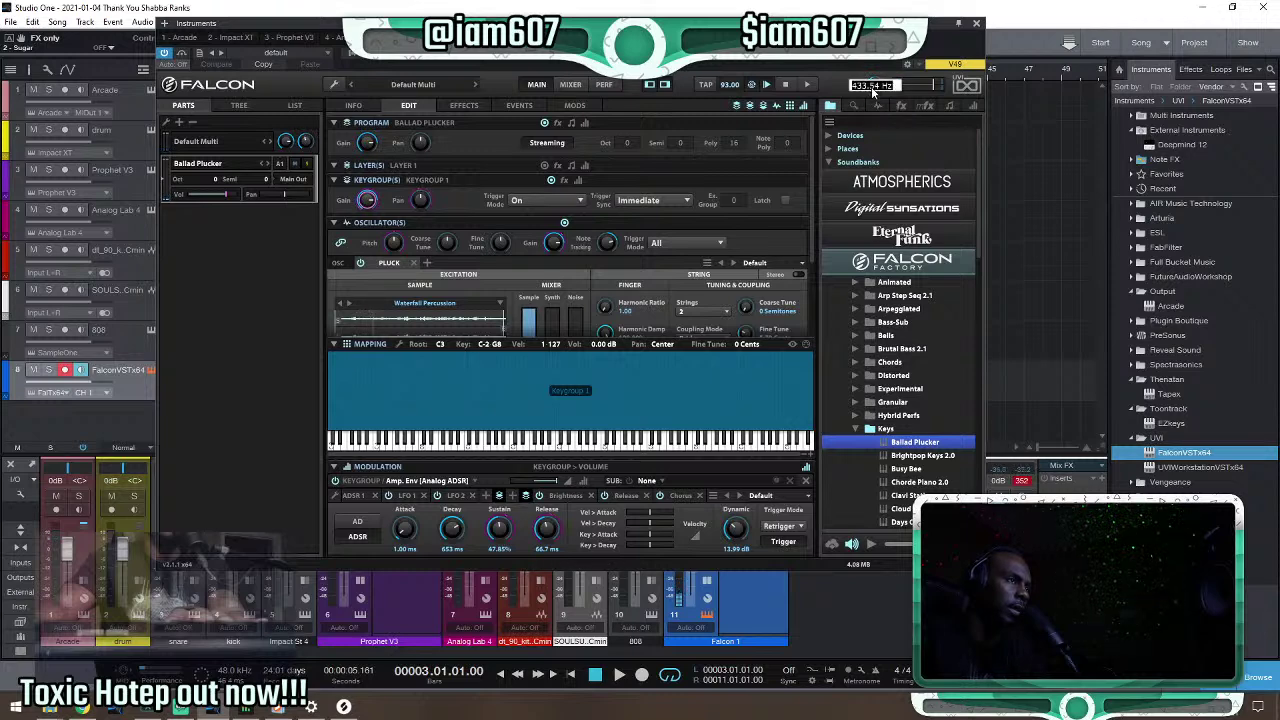
text(432)
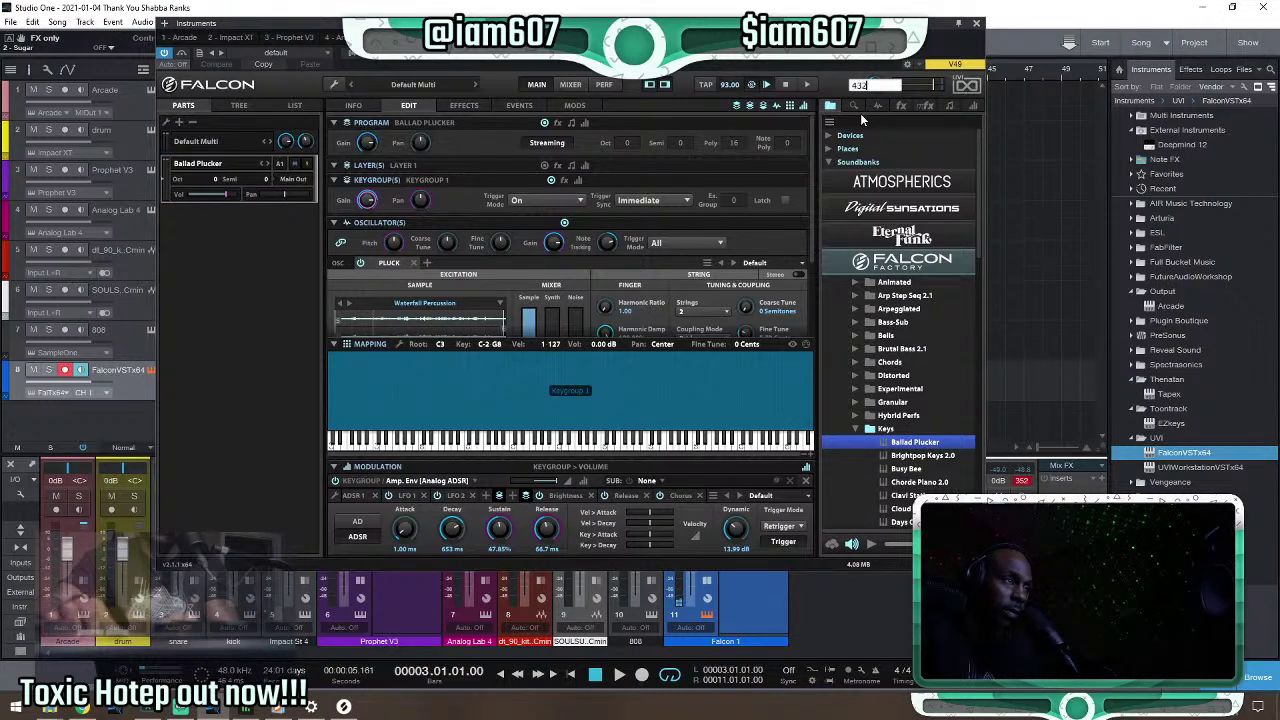
key(Return)
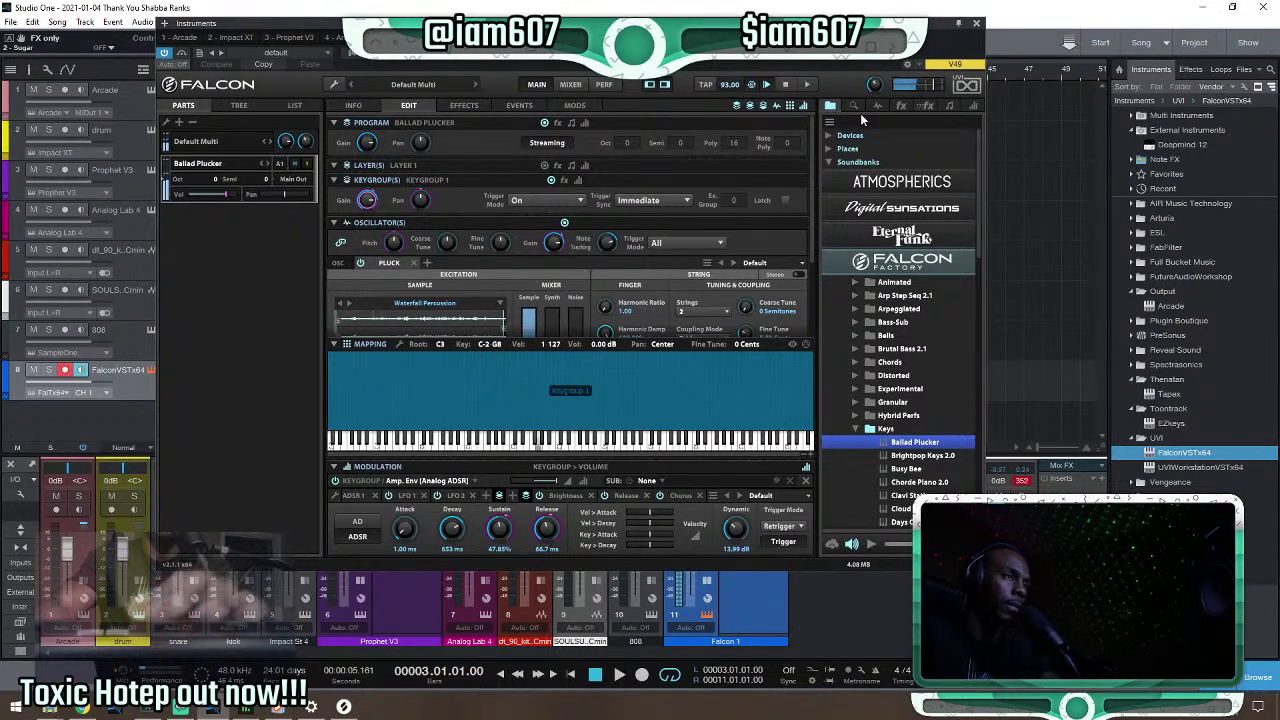
click(977, 26)
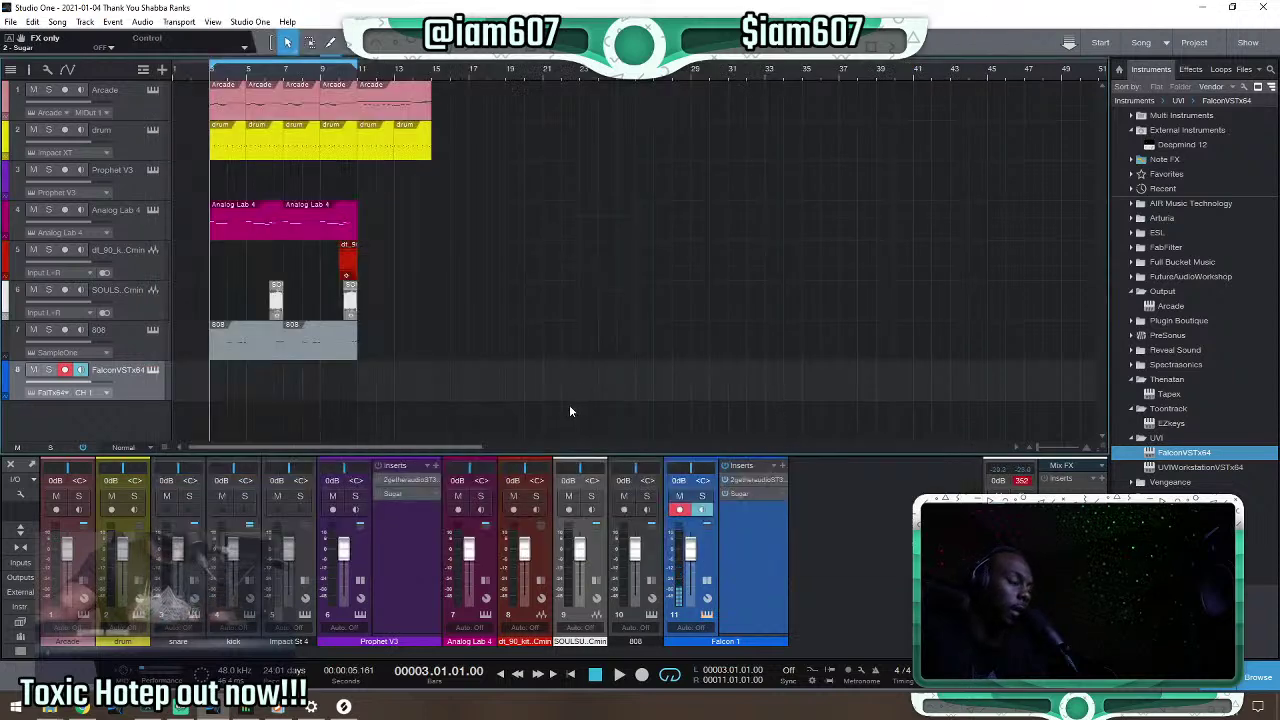
Load Falcon's Brightpop Keys 2.0 preset, audition it over the playing loop, and close the instrument window.
click(152, 370)
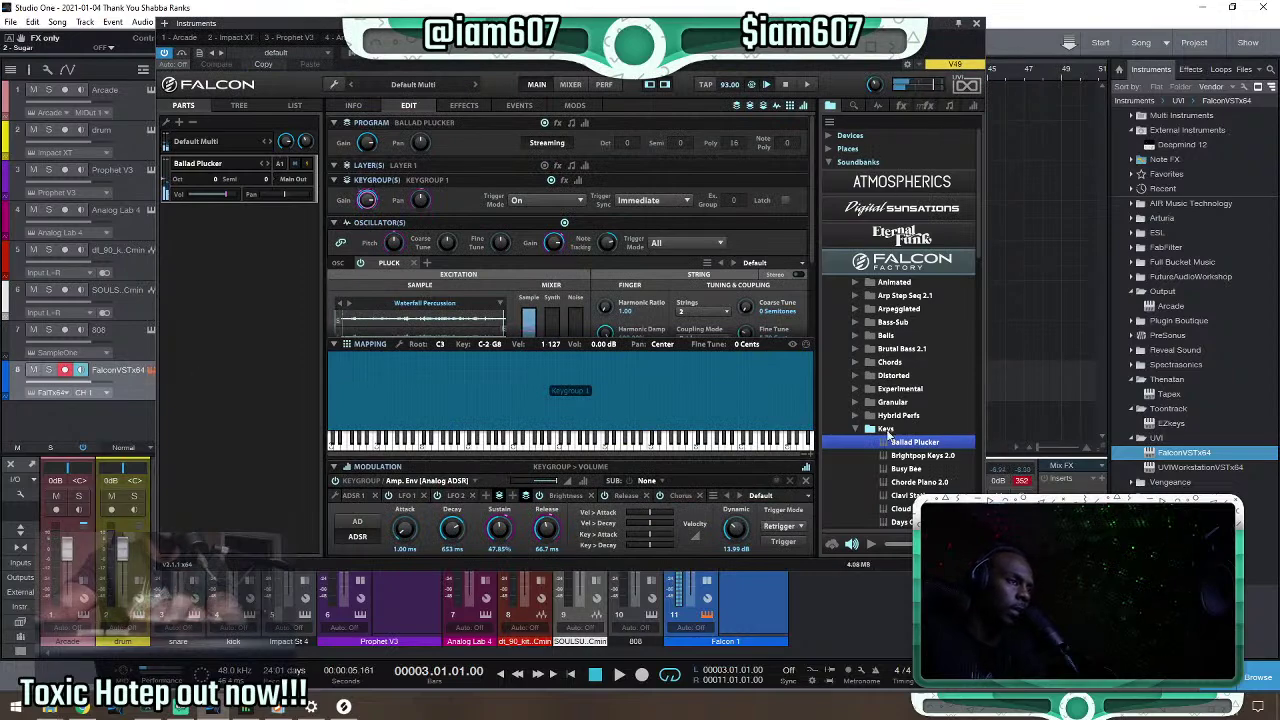
double_click(912, 456)
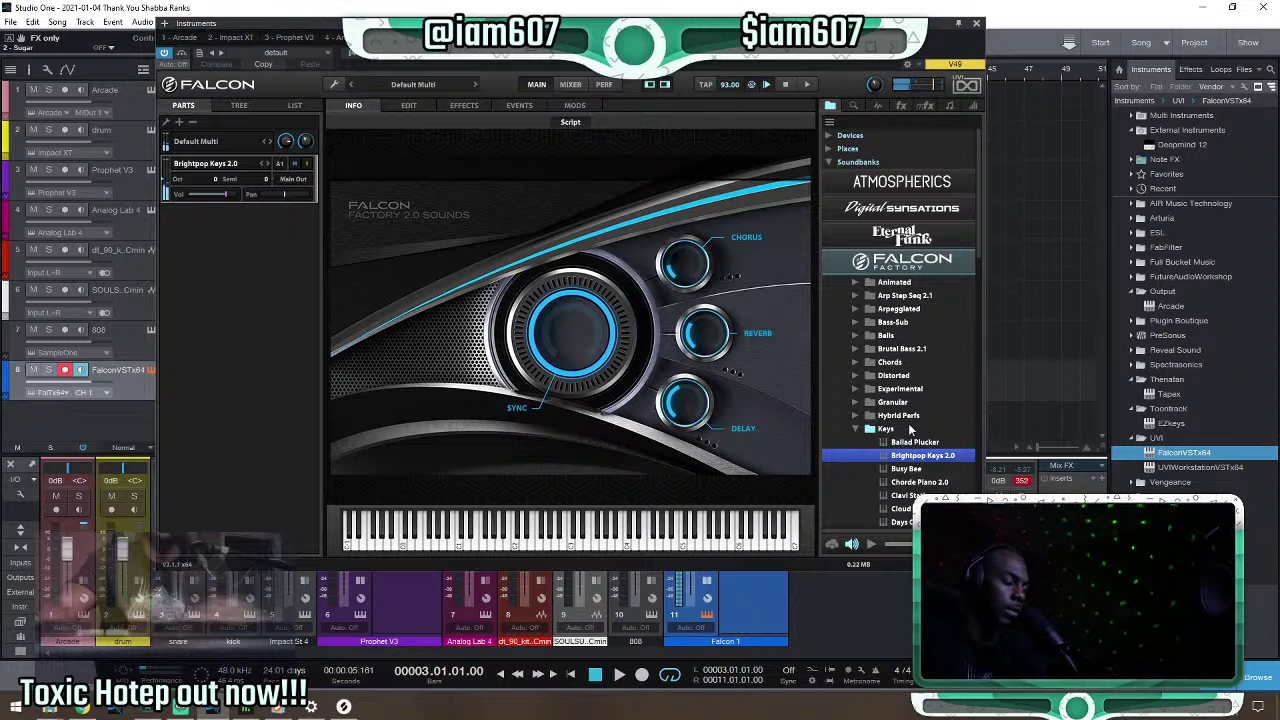
key(space)
mouse_move(921, 87)
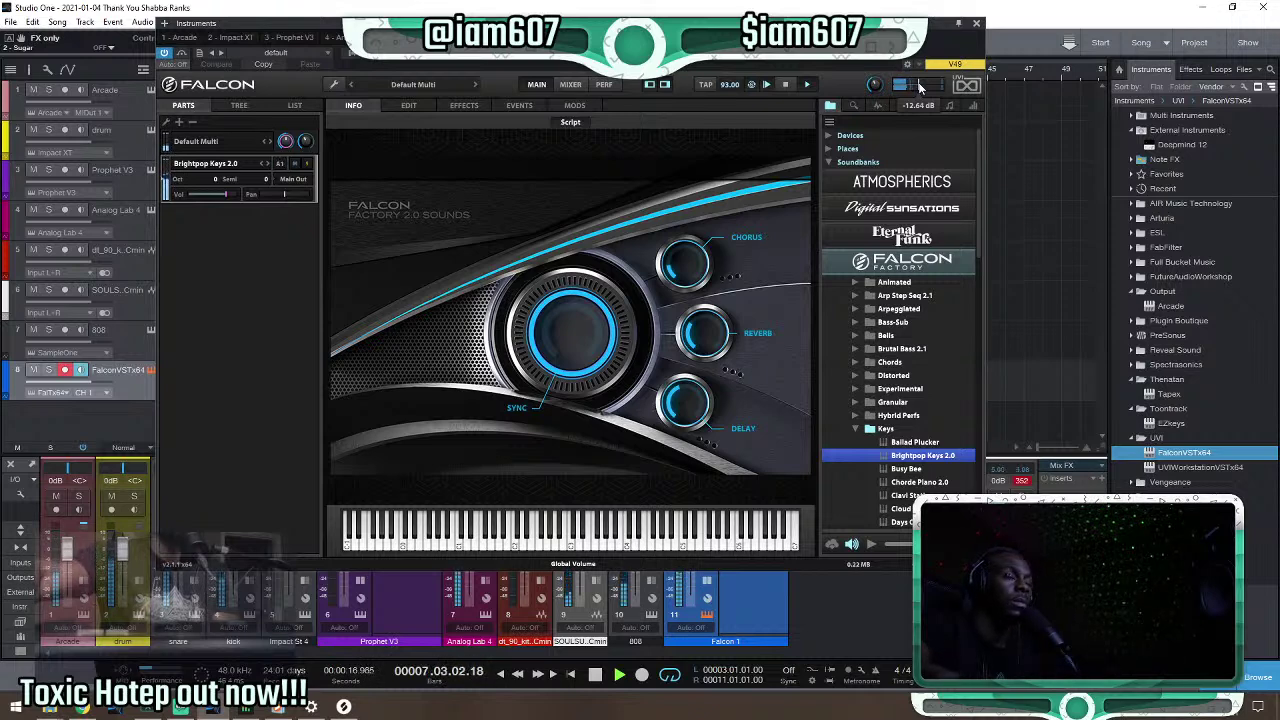
click(977, 24)
Save the Thank You Shabba Ranks song and close it.
key(ctrl+s)
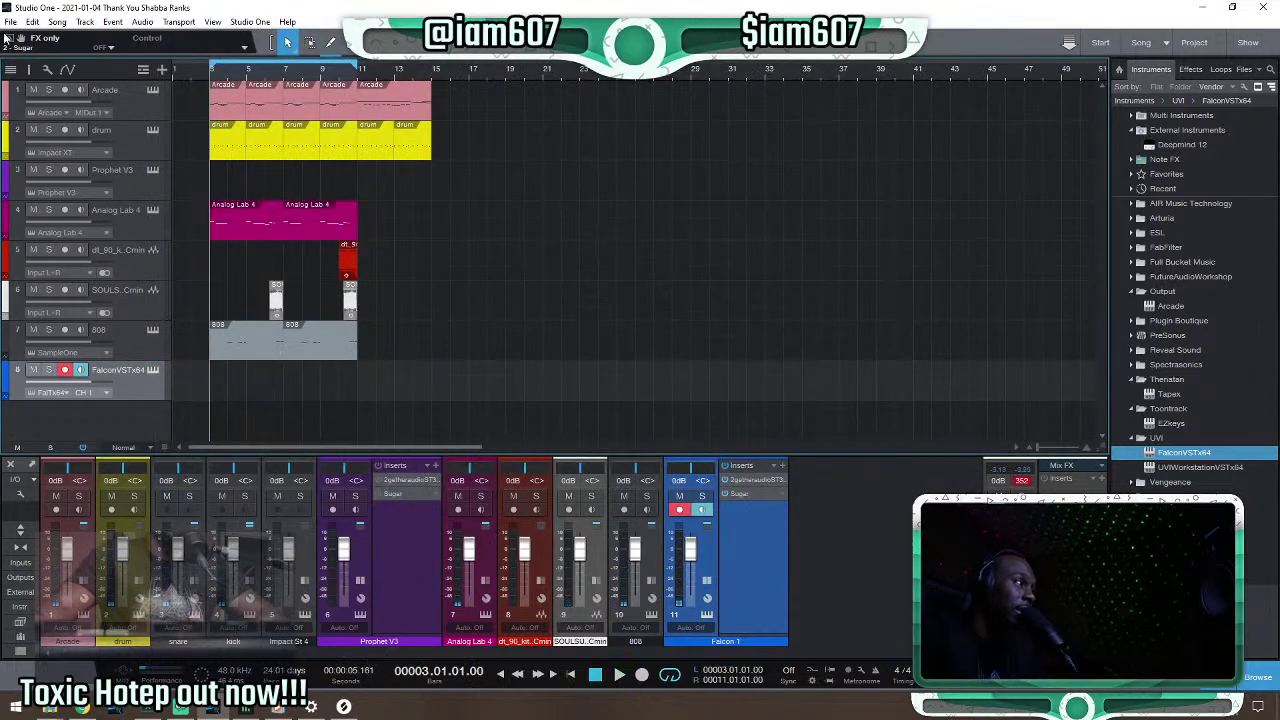
click(10, 21)
click(46, 96)
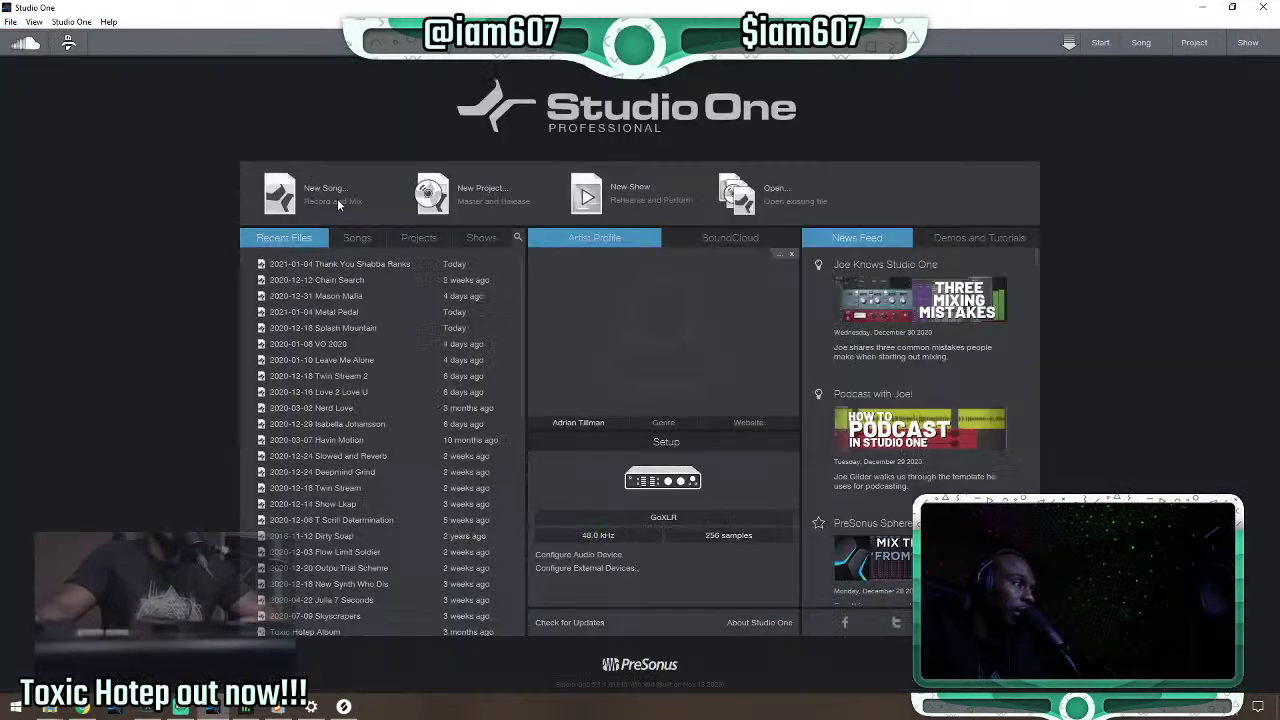
Create a new song from the New Sizzong template, titled 2021-01-04 Toxic Pack stream 2.
click(333, 192)
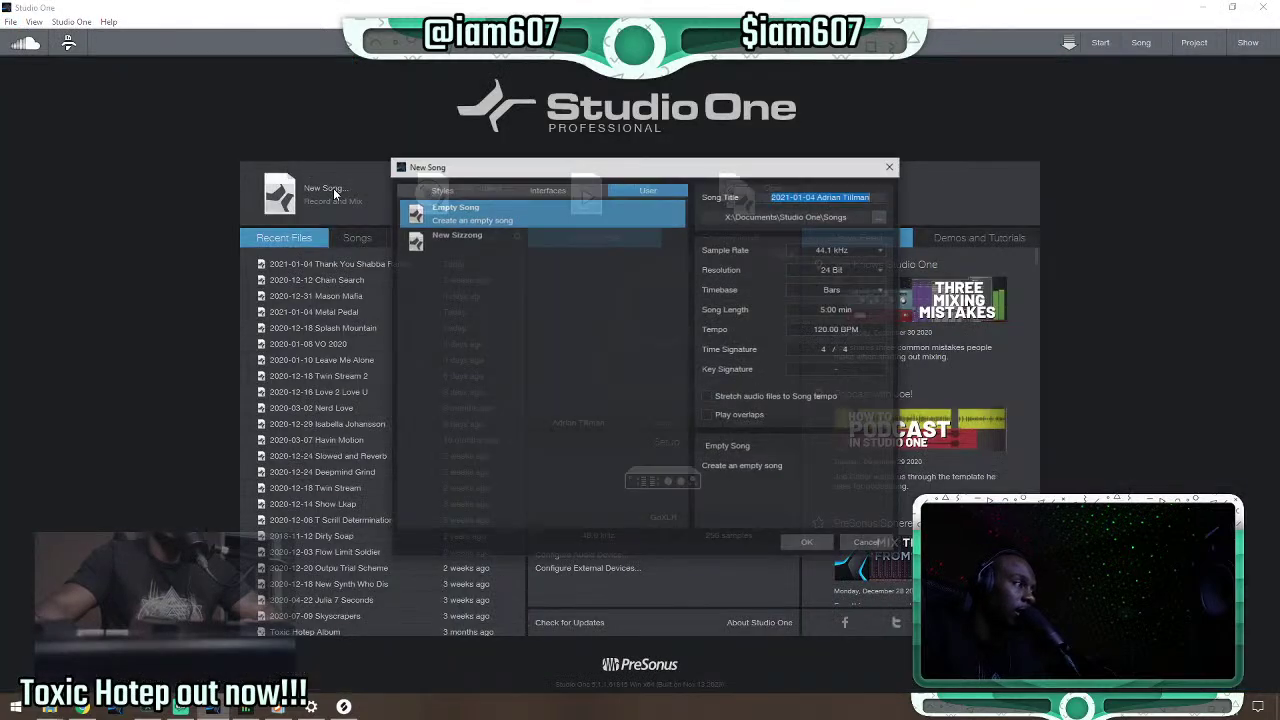
click(880, 196)
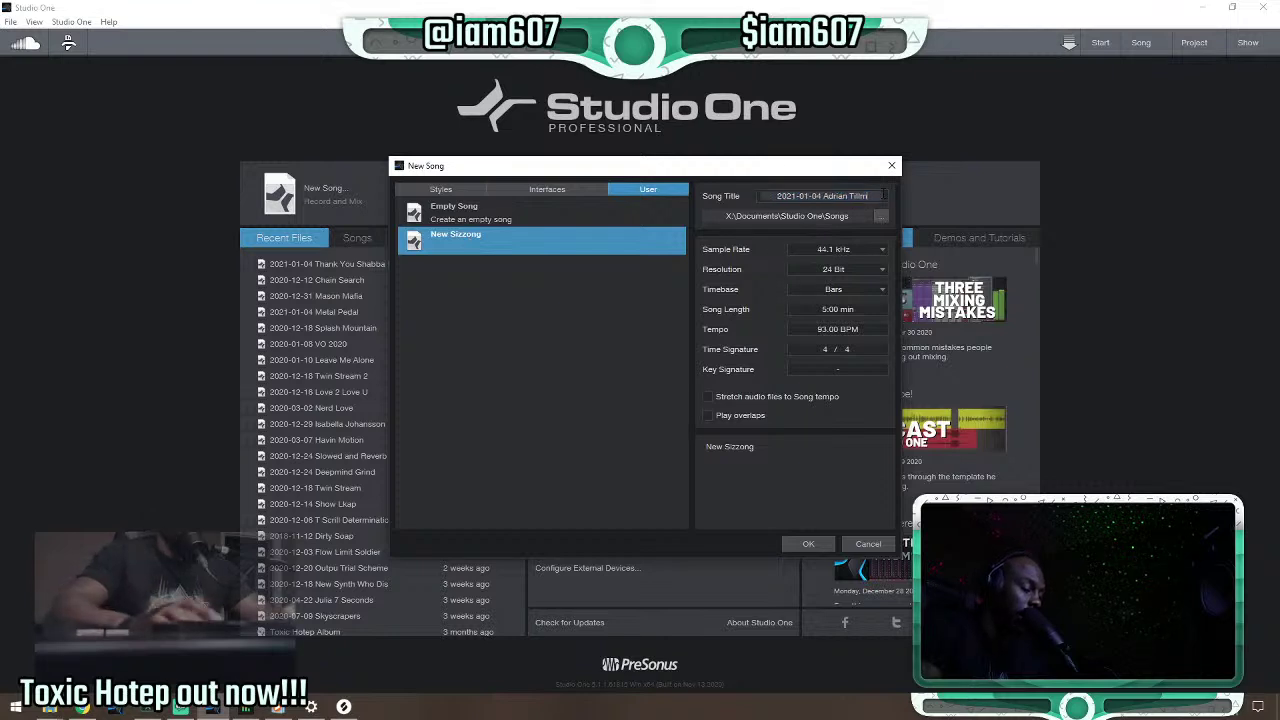
key(BackSpace)
key(BackSpace)
key(BackSpace)
key(BackSpace)
key(BackSpace)
key(BackSpace)
key(BackSpace)
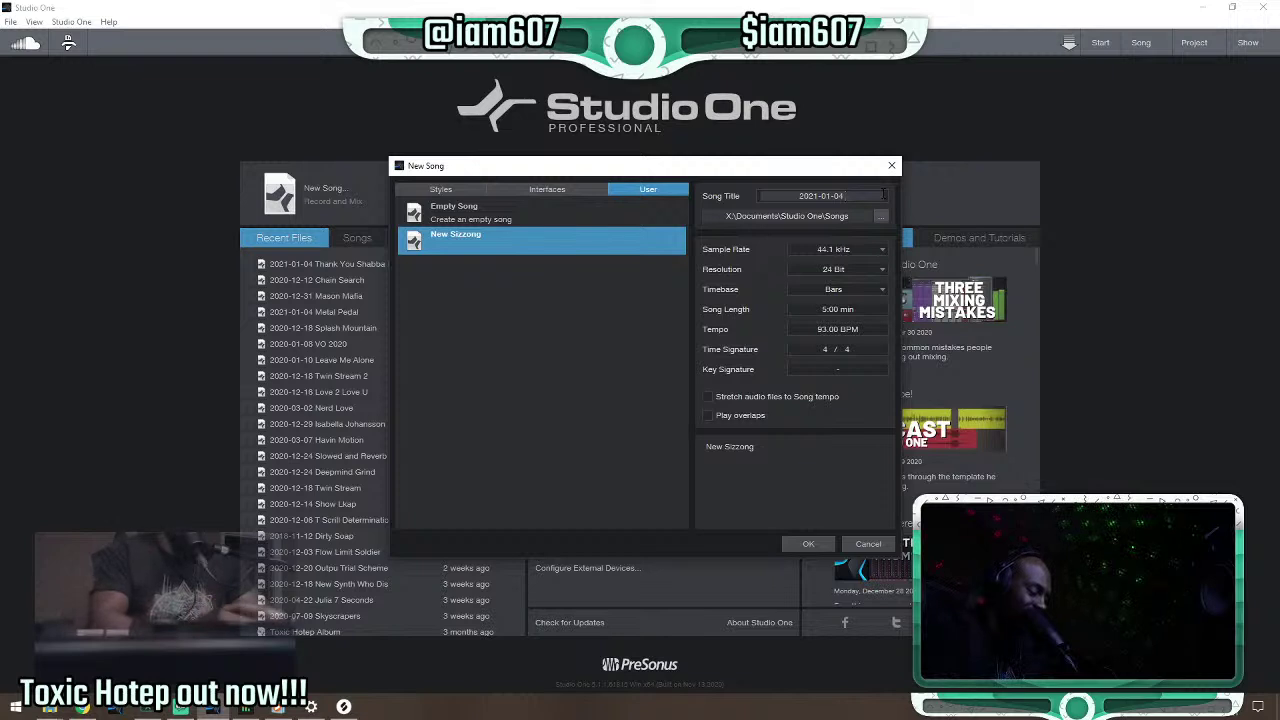
text(Toxic)
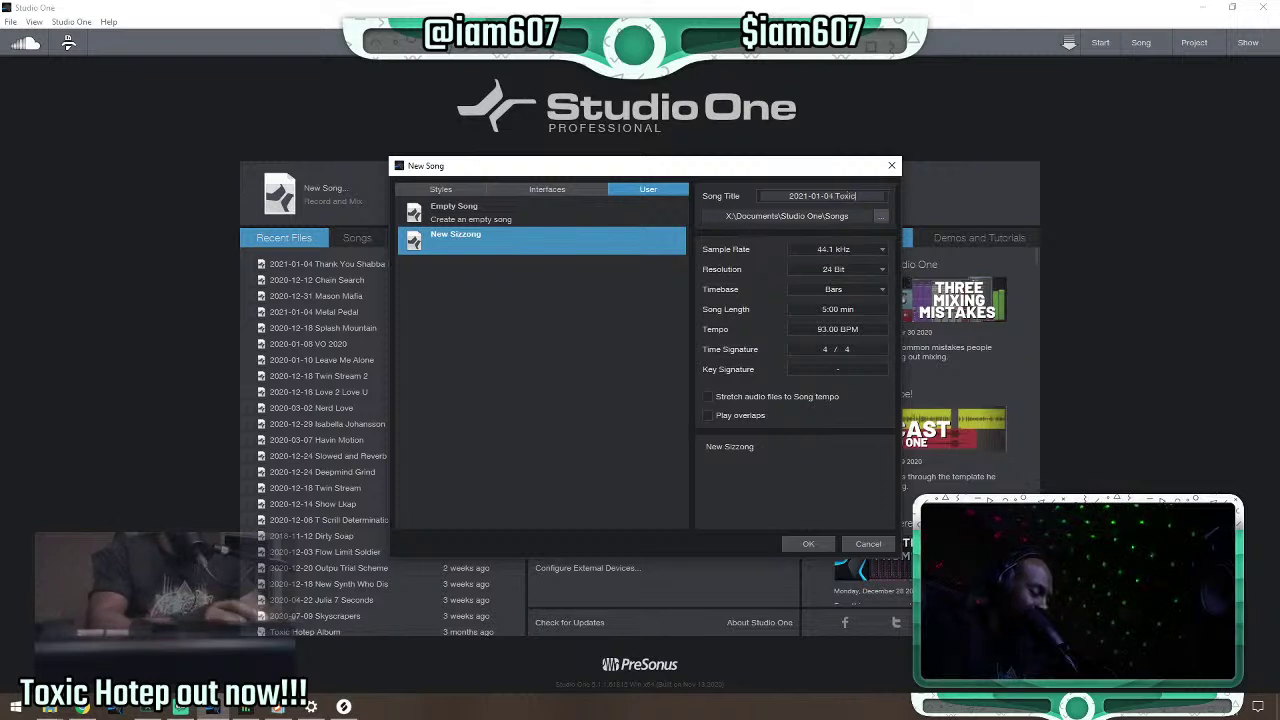
text( Pack)
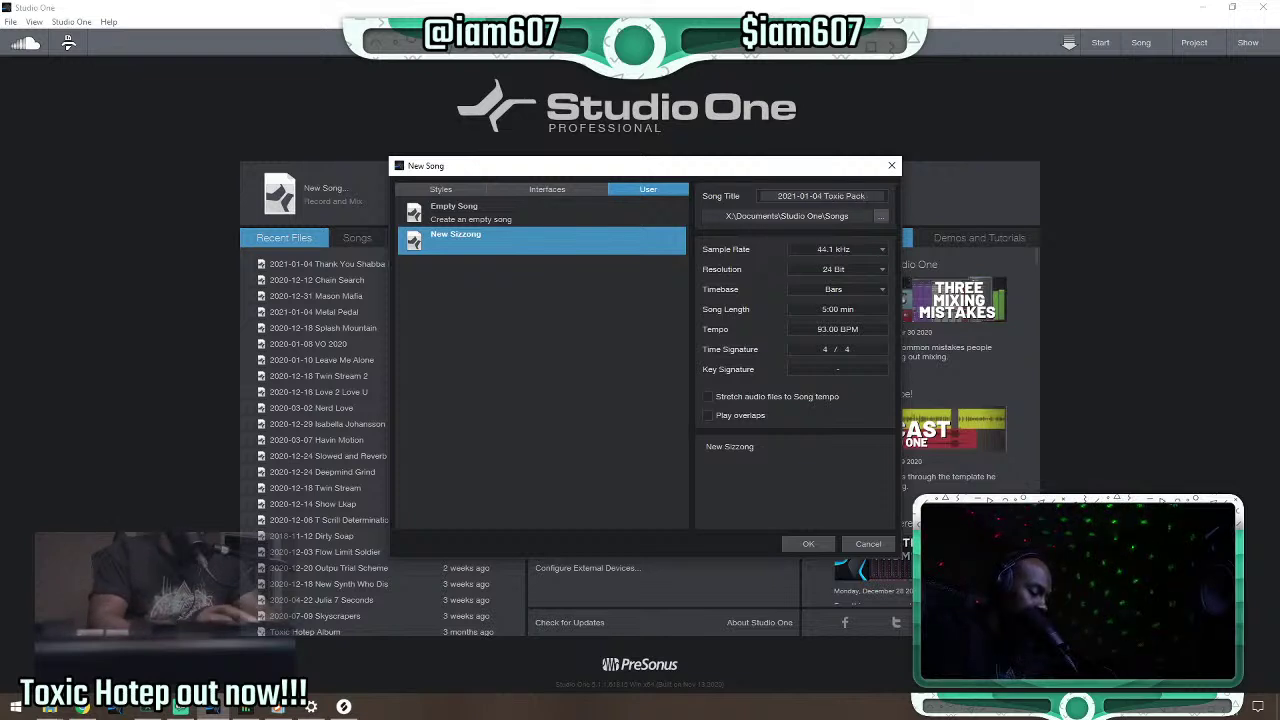
text( stream 2)
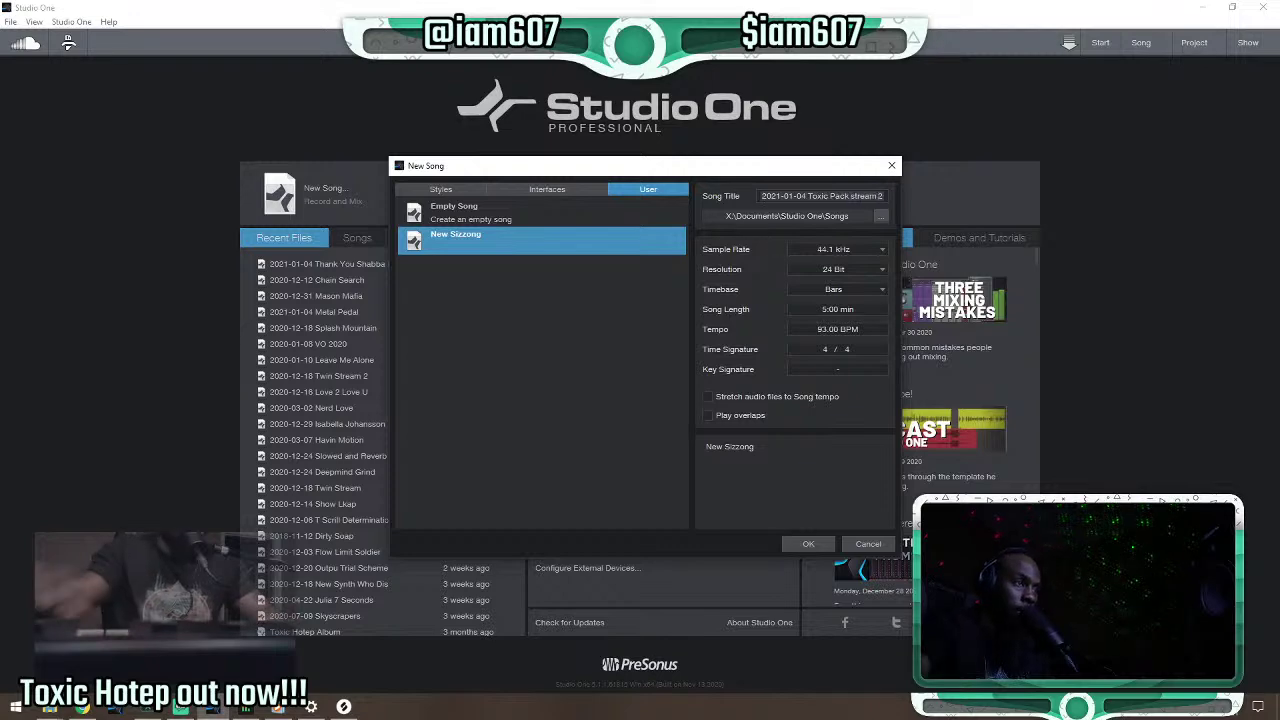
click(808, 544)
click(740, 364)
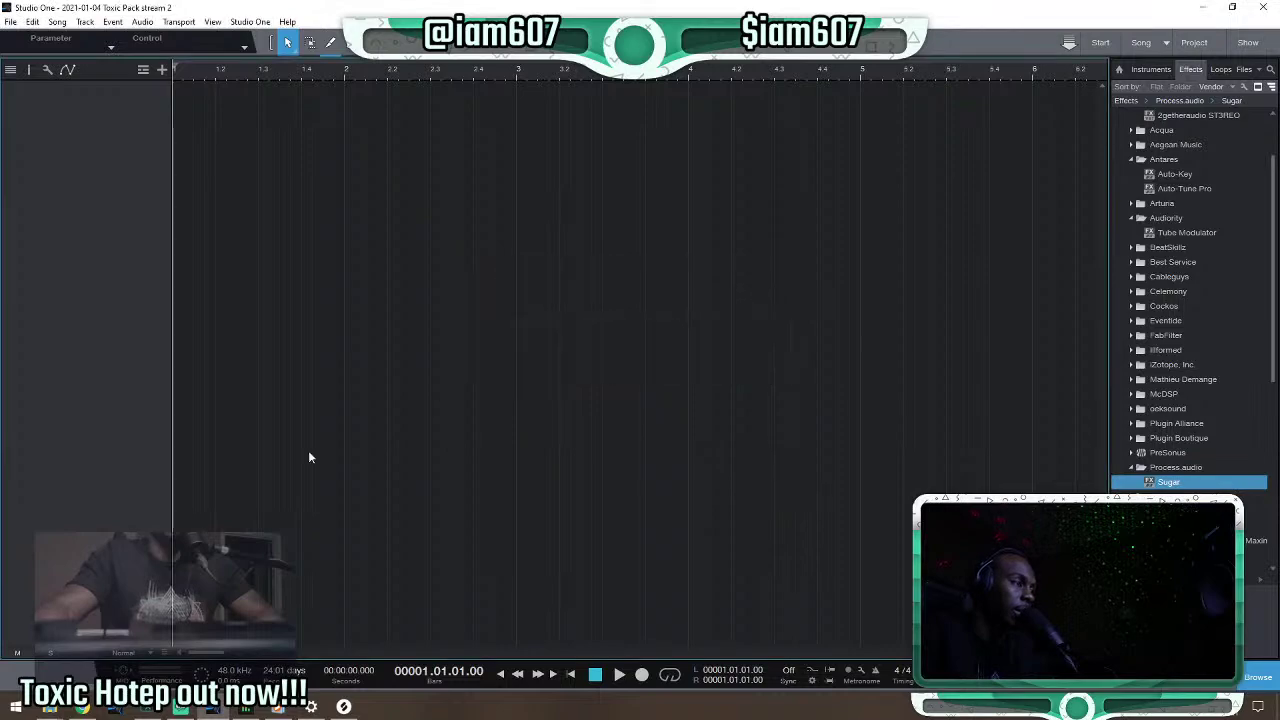
Import the Morning Bump 83 GMaj loop from the 607 - Toxic Analog folder at bar 2 and close the unneeded background program.
mouse_move(50, 708)
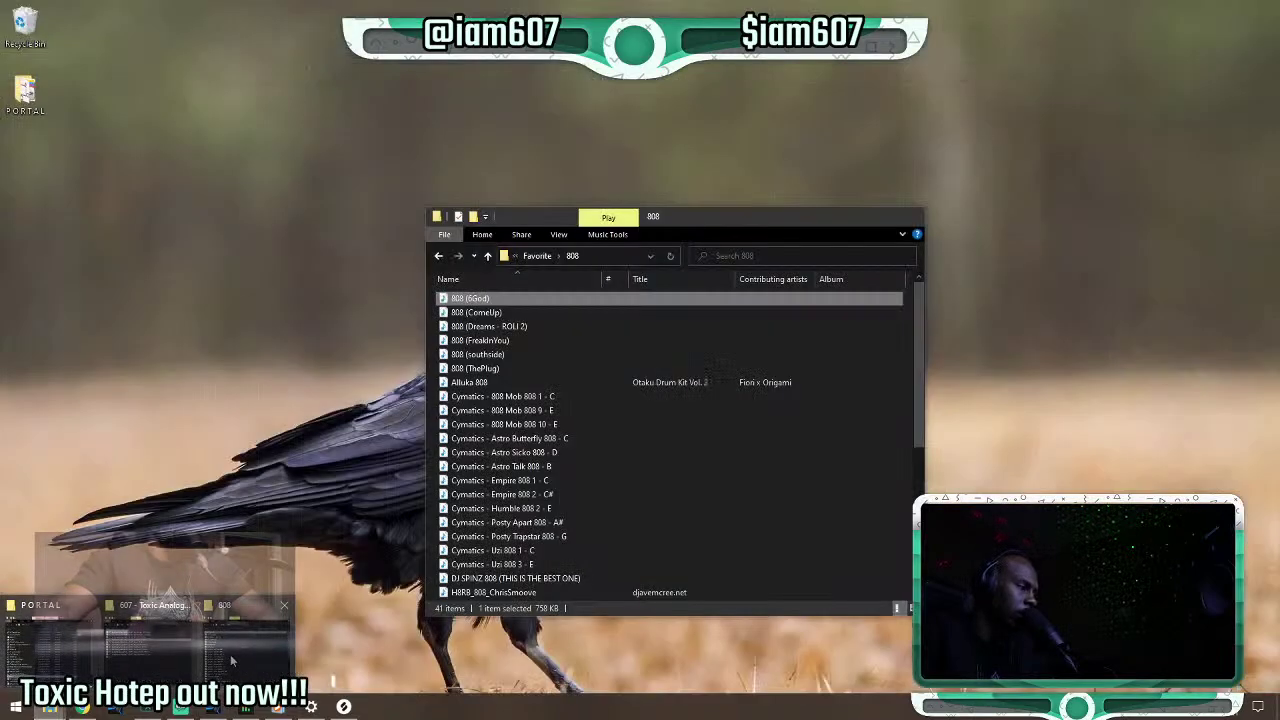
click(168, 646)
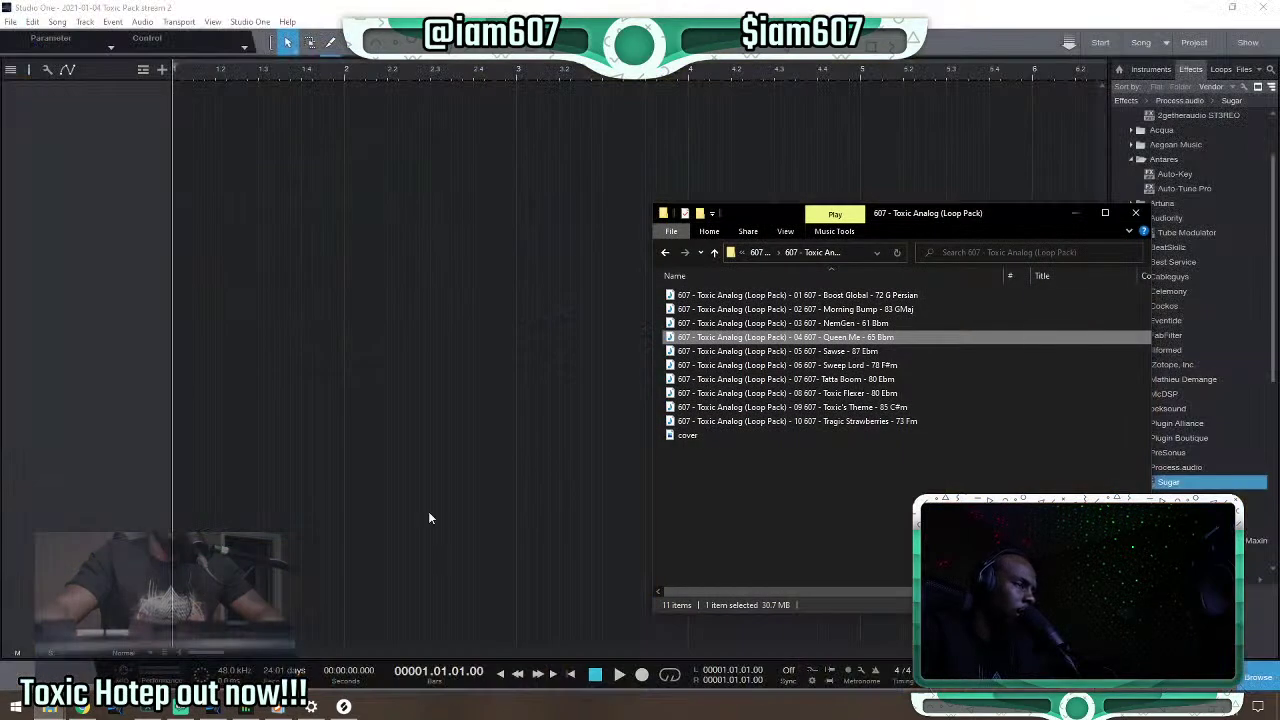
click(845, 297)
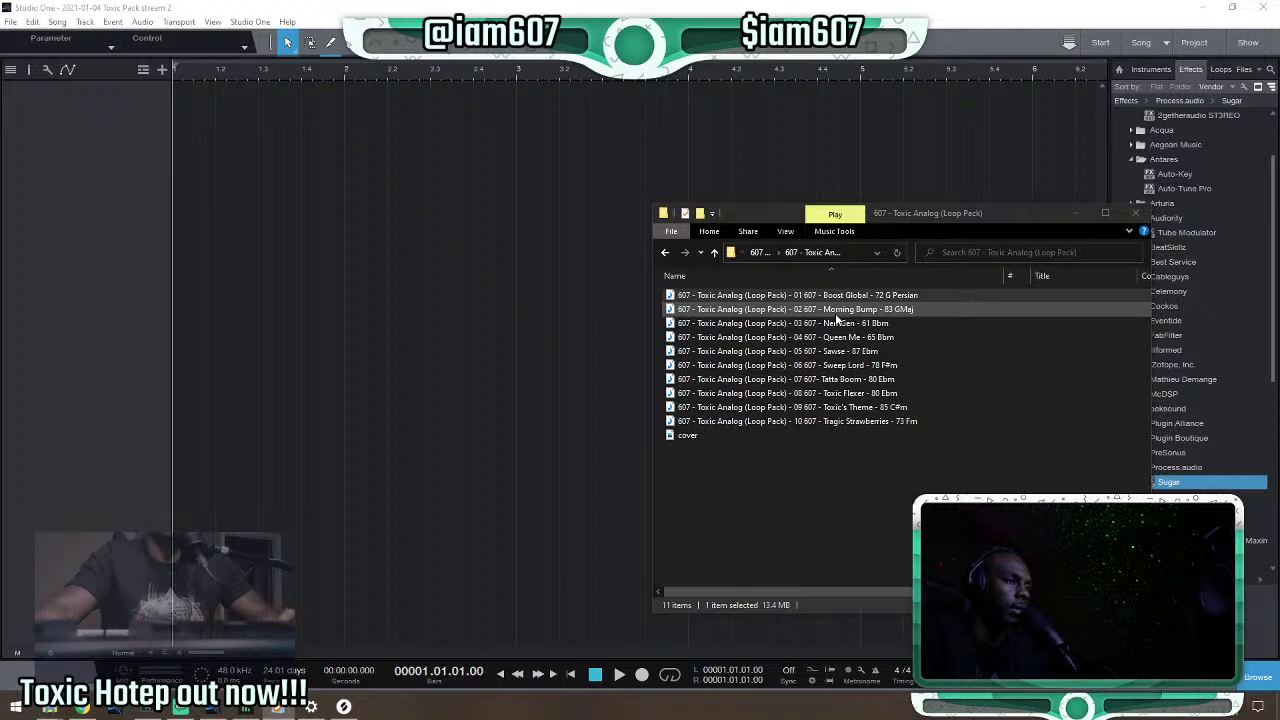
click(836, 314)
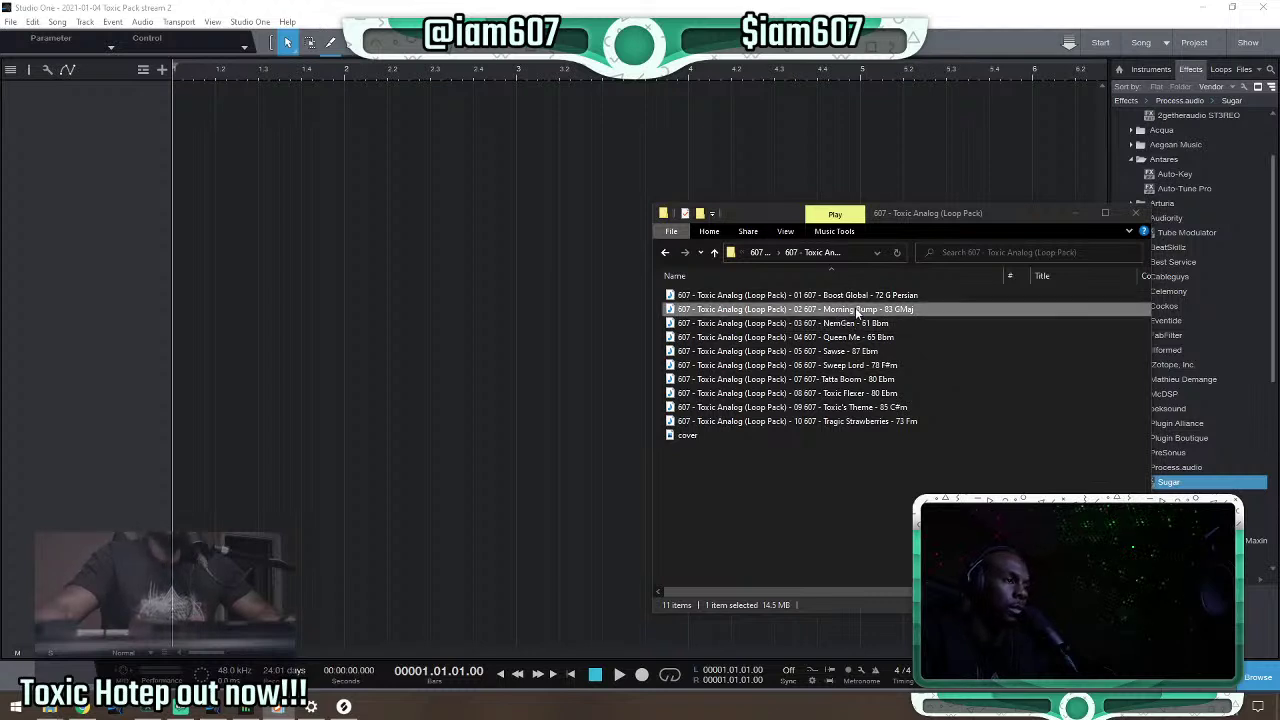
drag(857, 311, 370, 196)
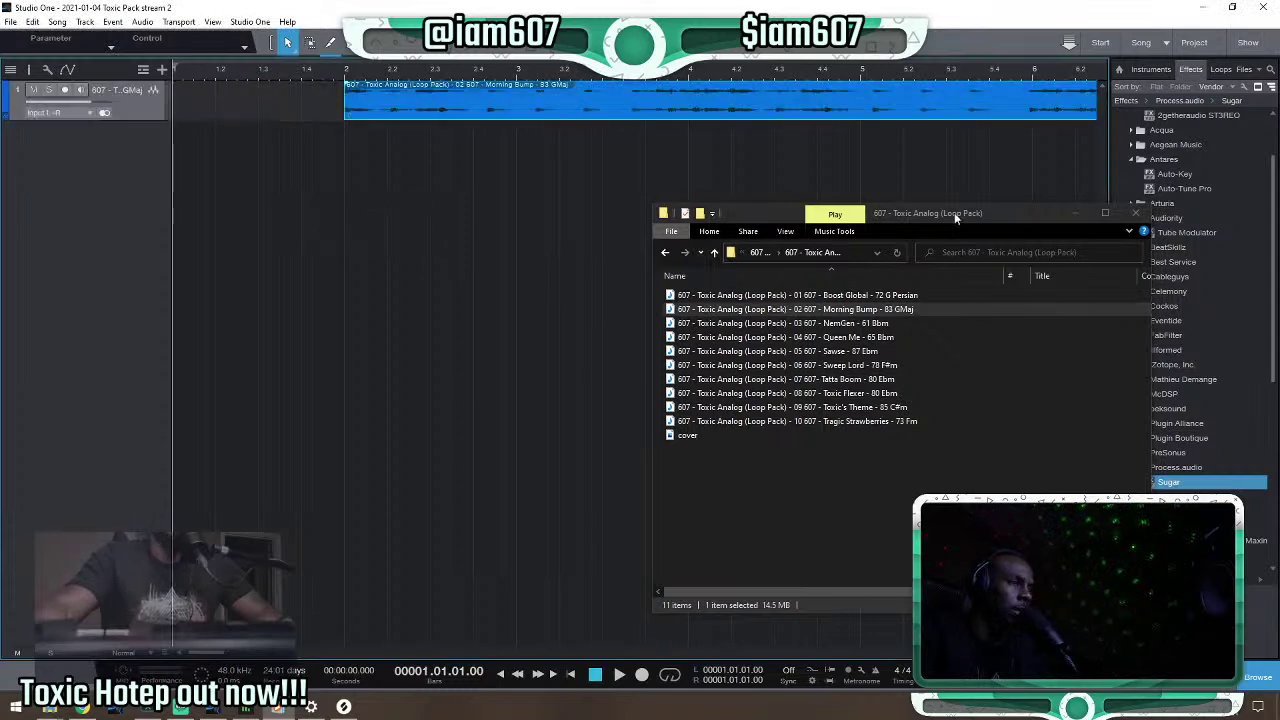
click(1077, 209)
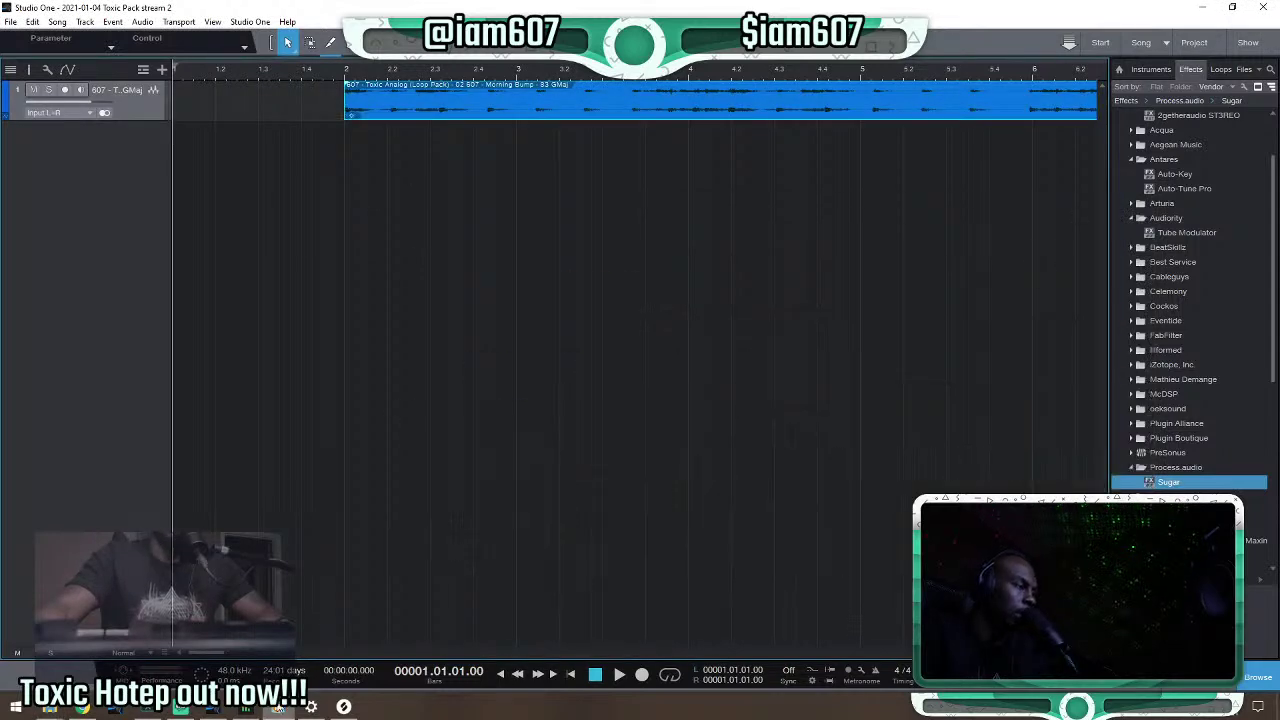
right_click(278, 705)
click(284, 648)
Place the playback cursor at bar 2 and colour the Morning Bump track purple.
click(347, 75)
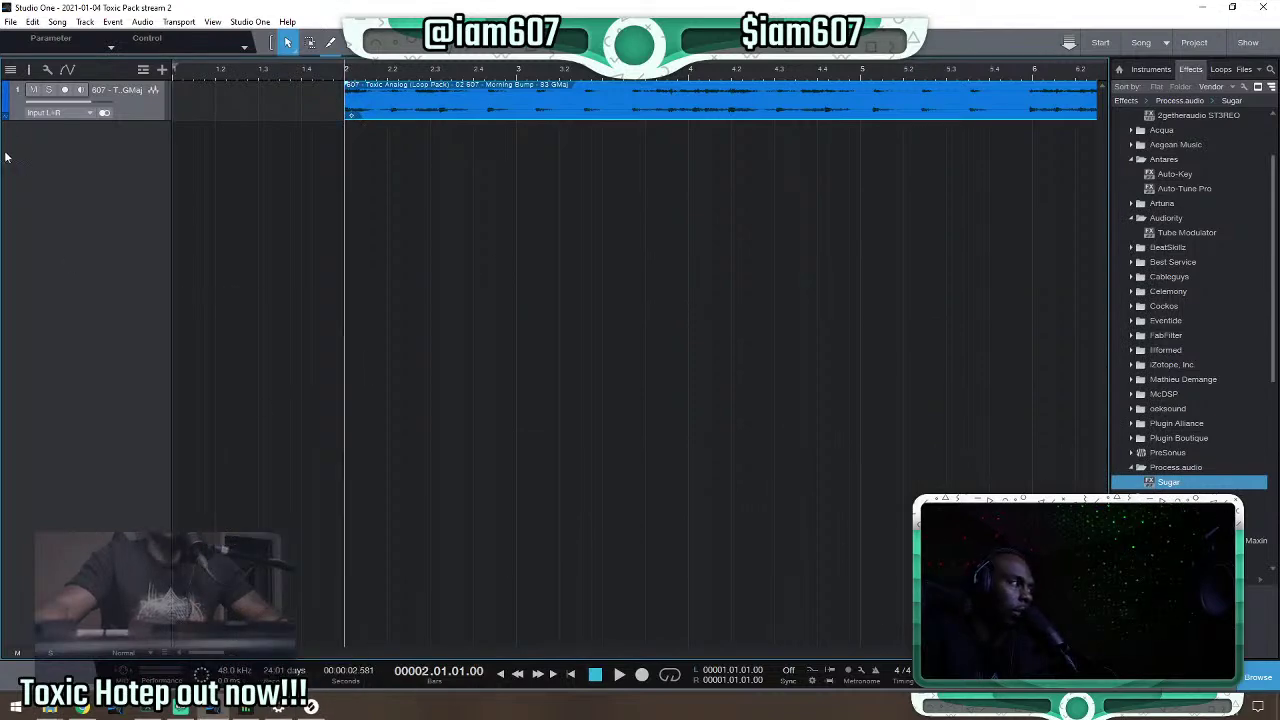
click(7, 98)
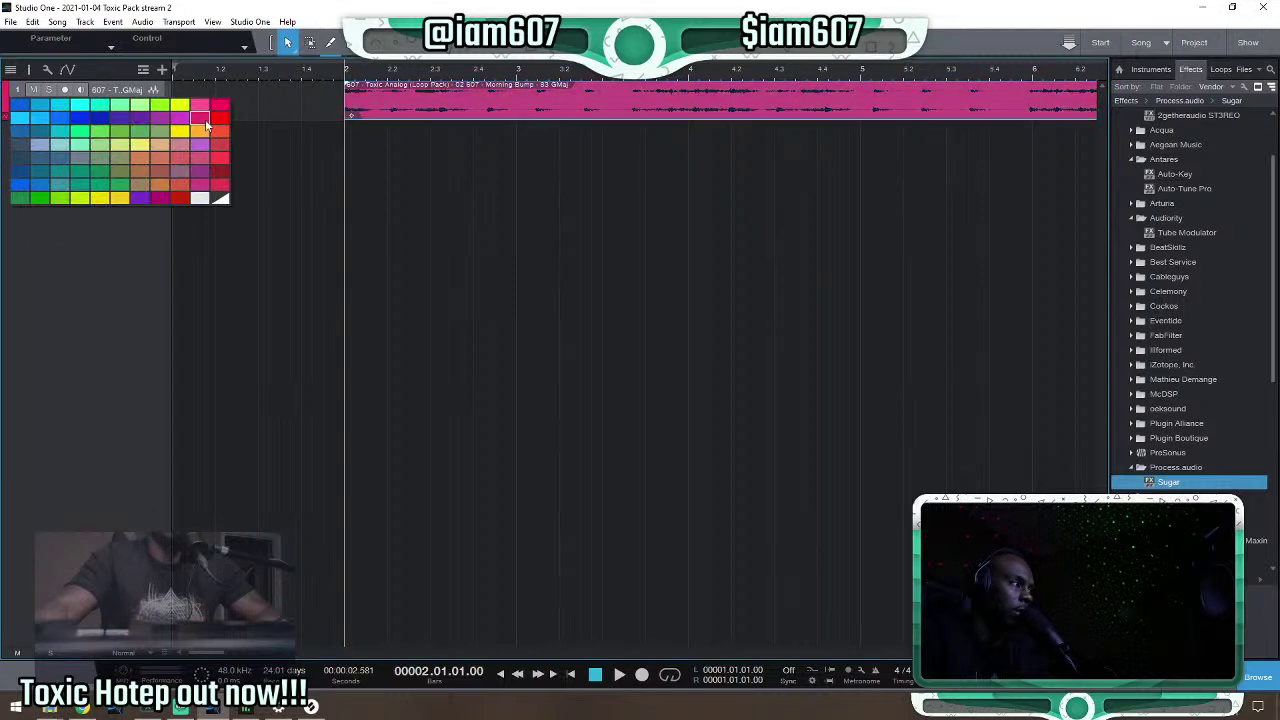
click(178, 120)
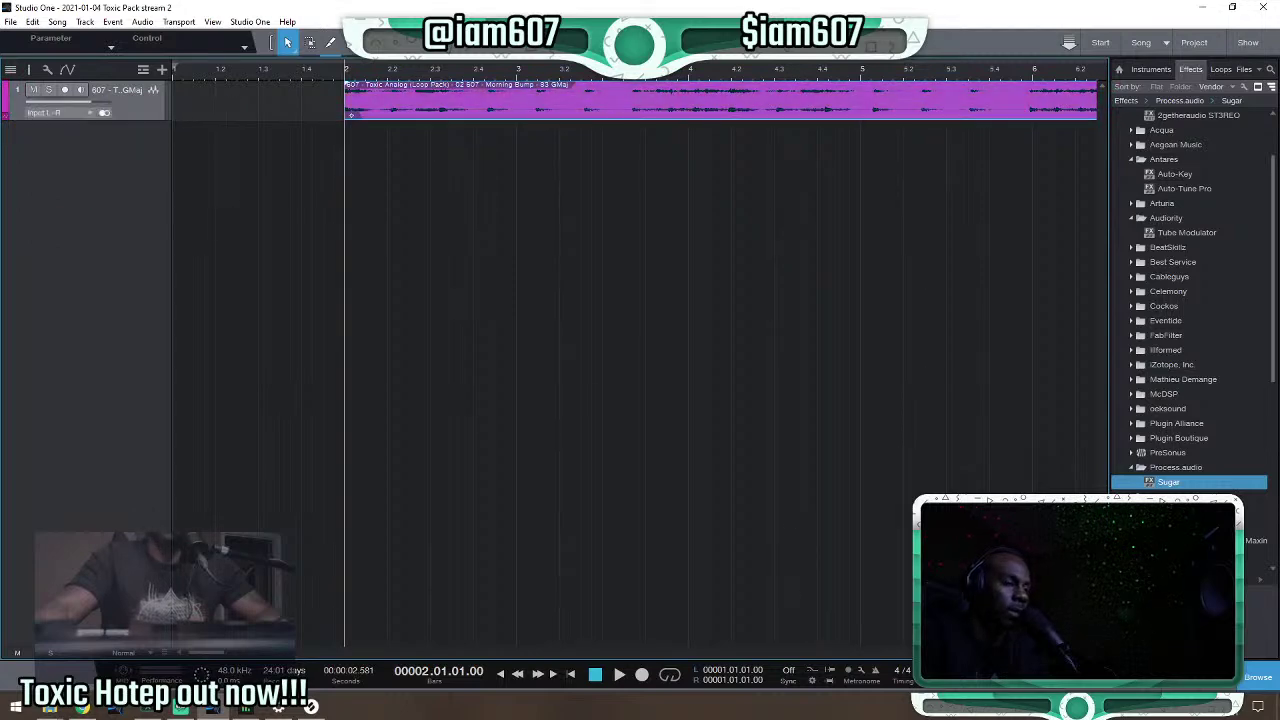
Play the Morning Bump loop from bar 2 to hear its phrases, and stop playback.
key(e)
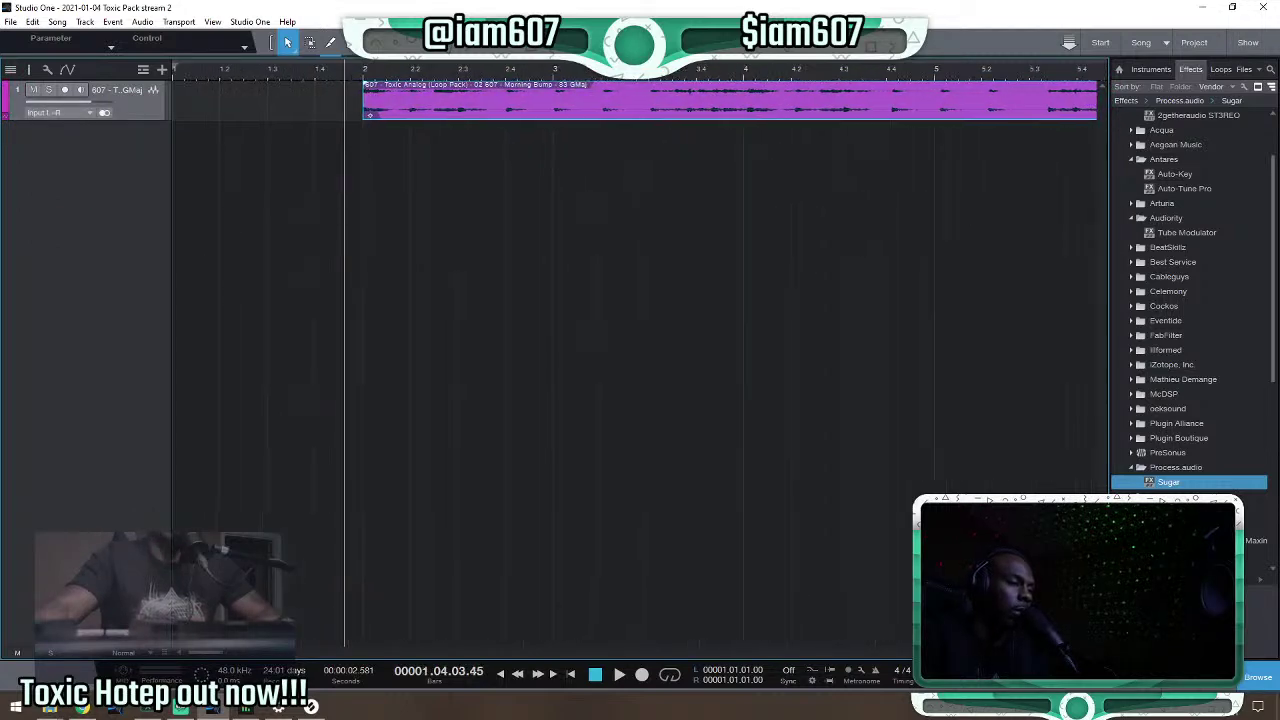
key(space)
key(w)
key(w)
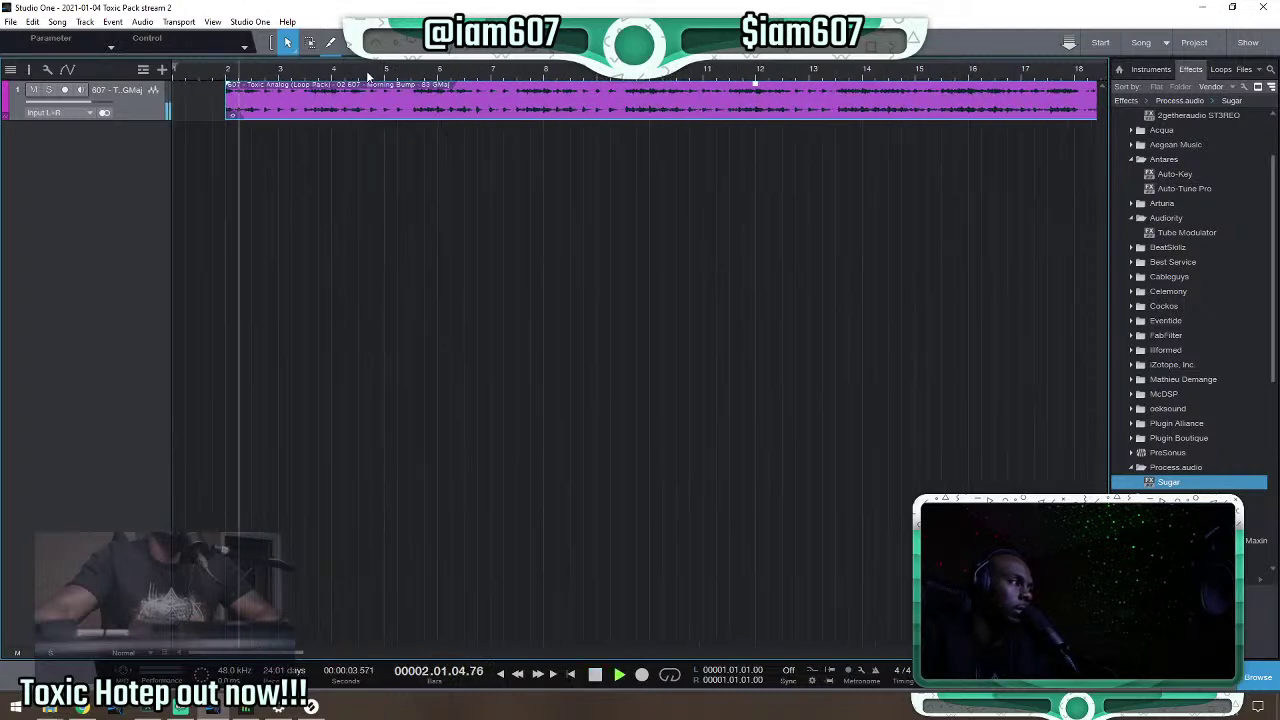
key(w)
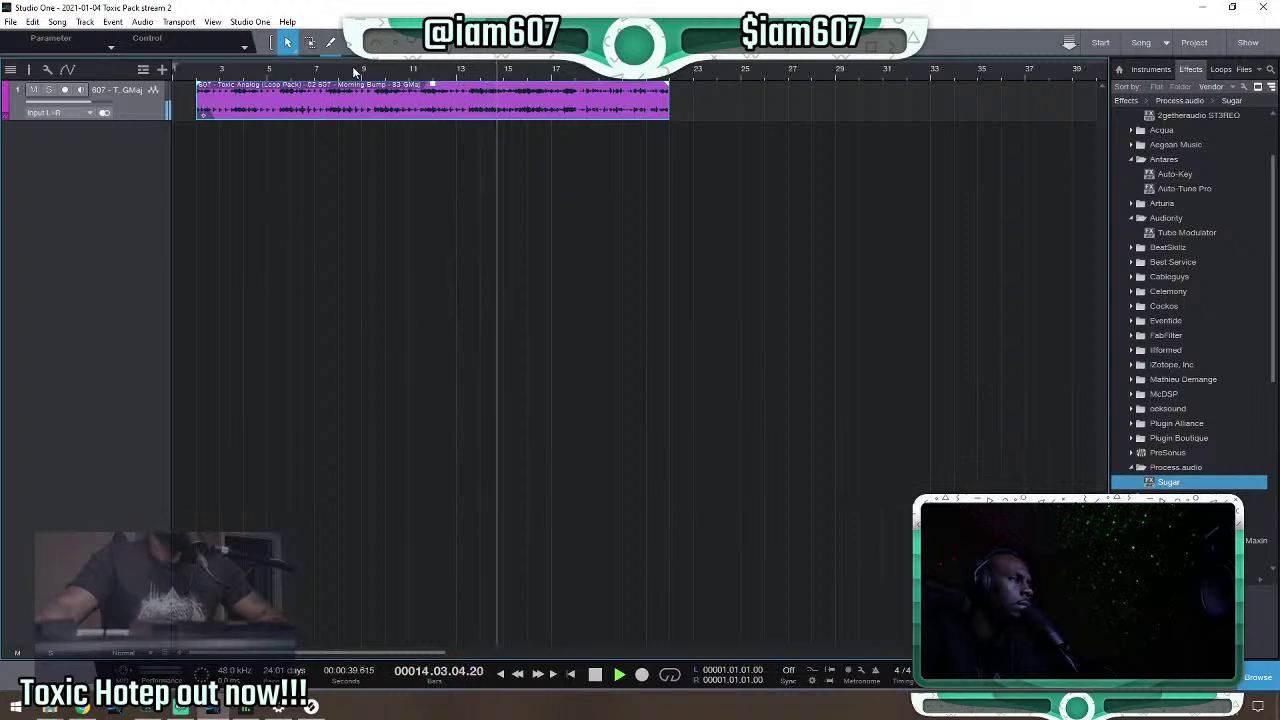
key(space)
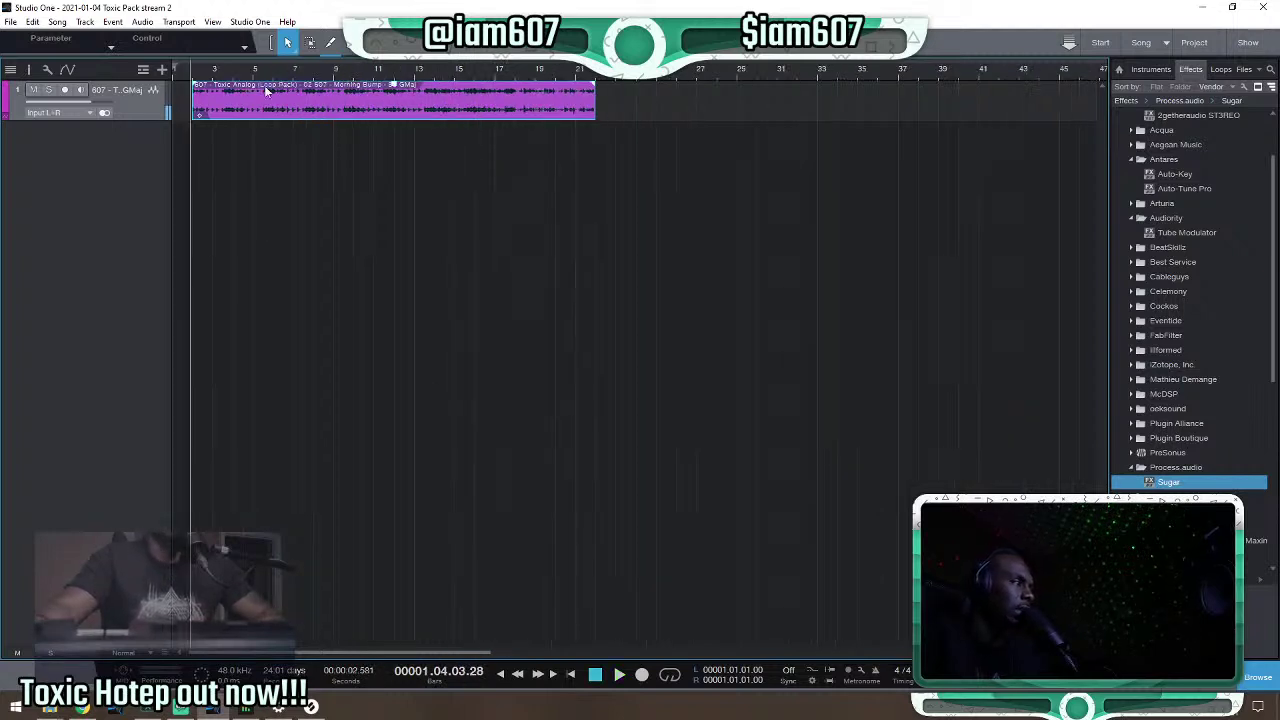
Move the Morning Bump clip to start at bar 3, with the loop range spanning bars 3 to 11, and start playback.
drag(239, 111, 260, 112)
click(213, 70)
key(space)
key(w)
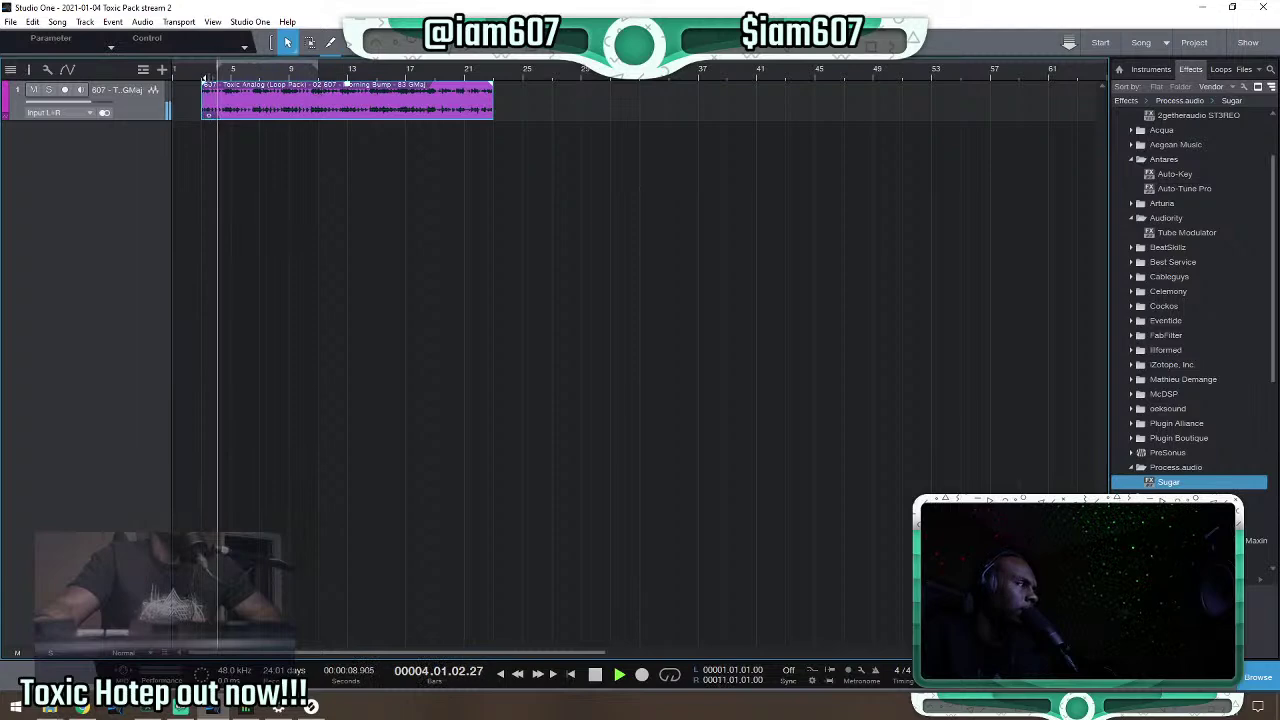
scroll(298, 68, up, 3)
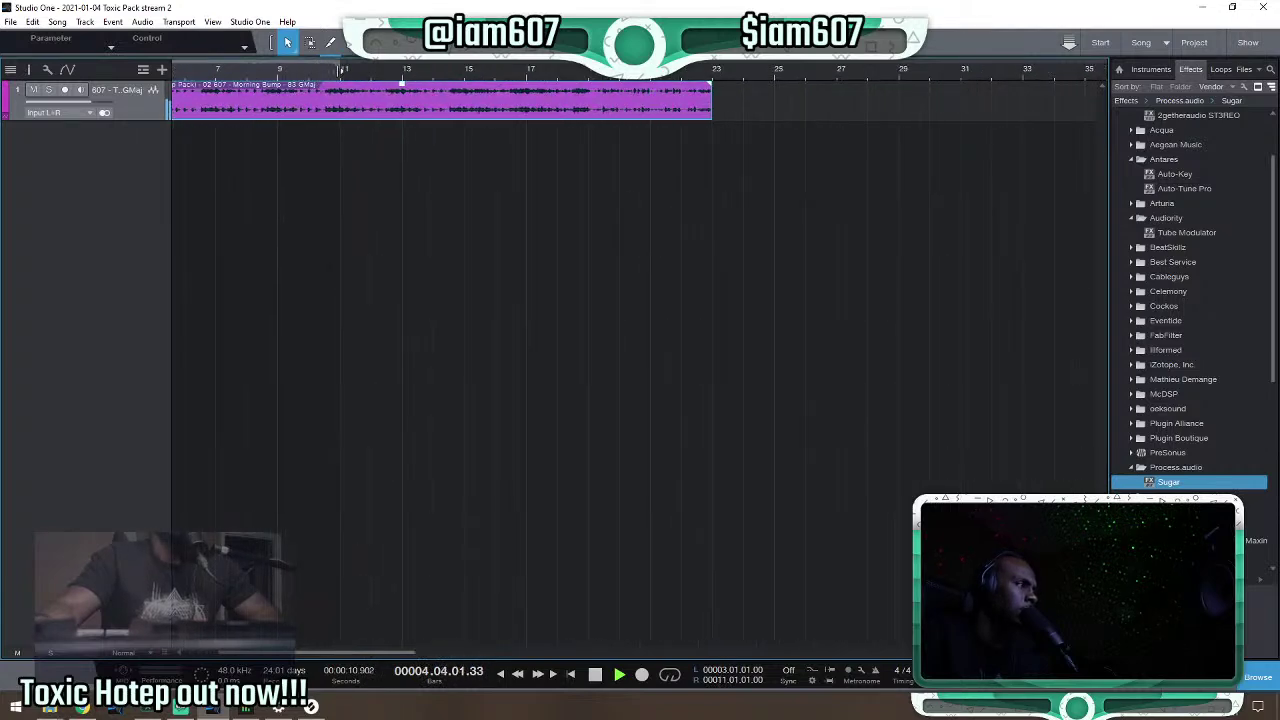
Turn on loop playback for the range from bar 3 to bar 11 while the Morning Bump loop plays.
scroll(258, 78, down, 3)
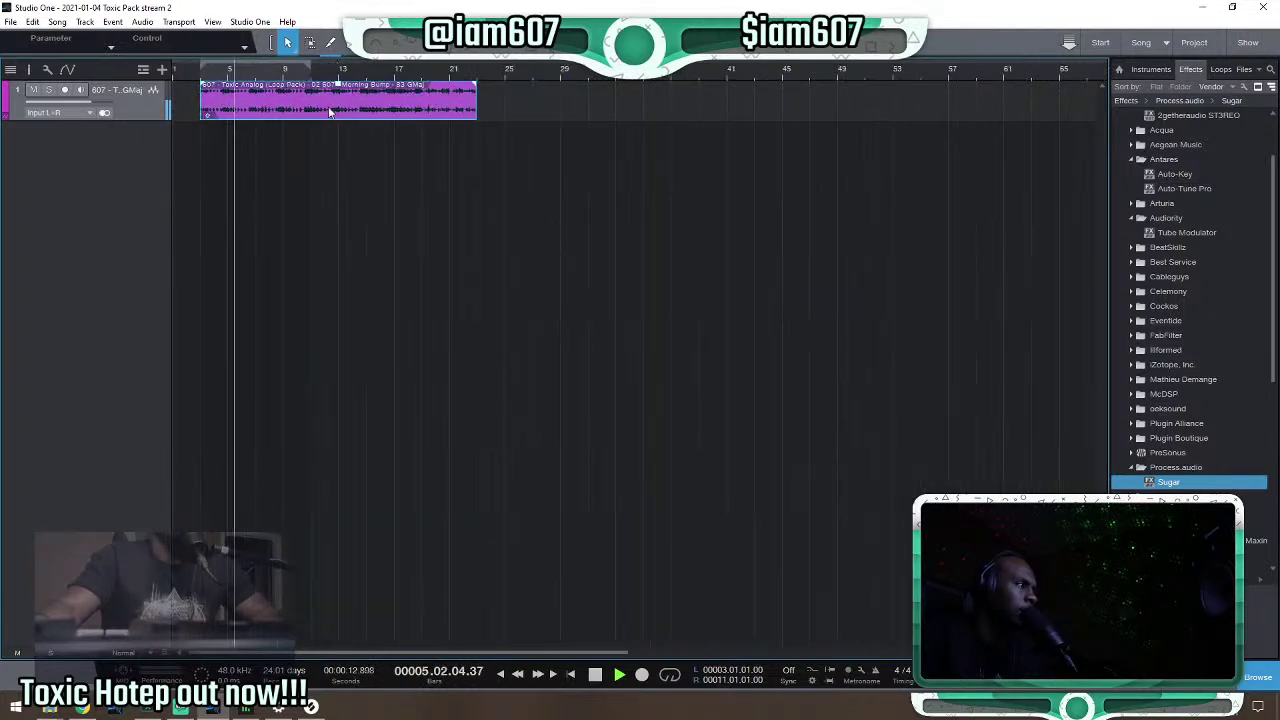
scroll(258, 80, up, 1)
scroll(258, 78, up, 2)
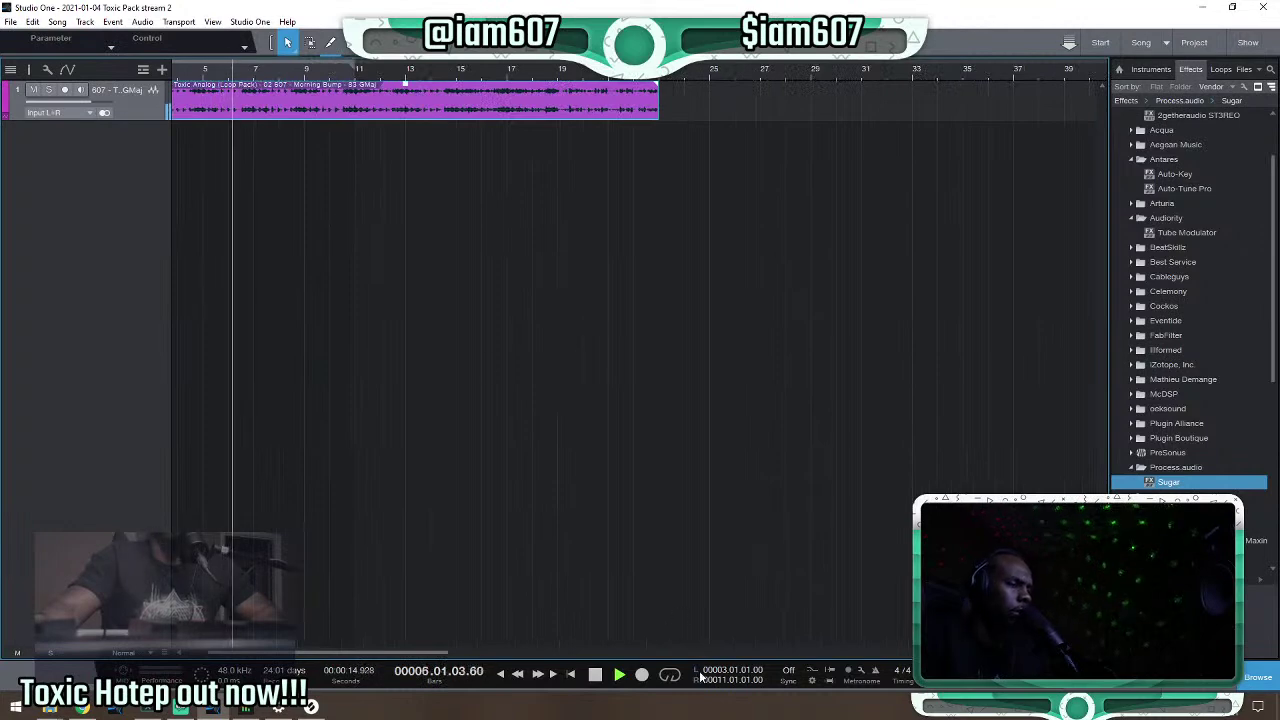
click(670, 675)
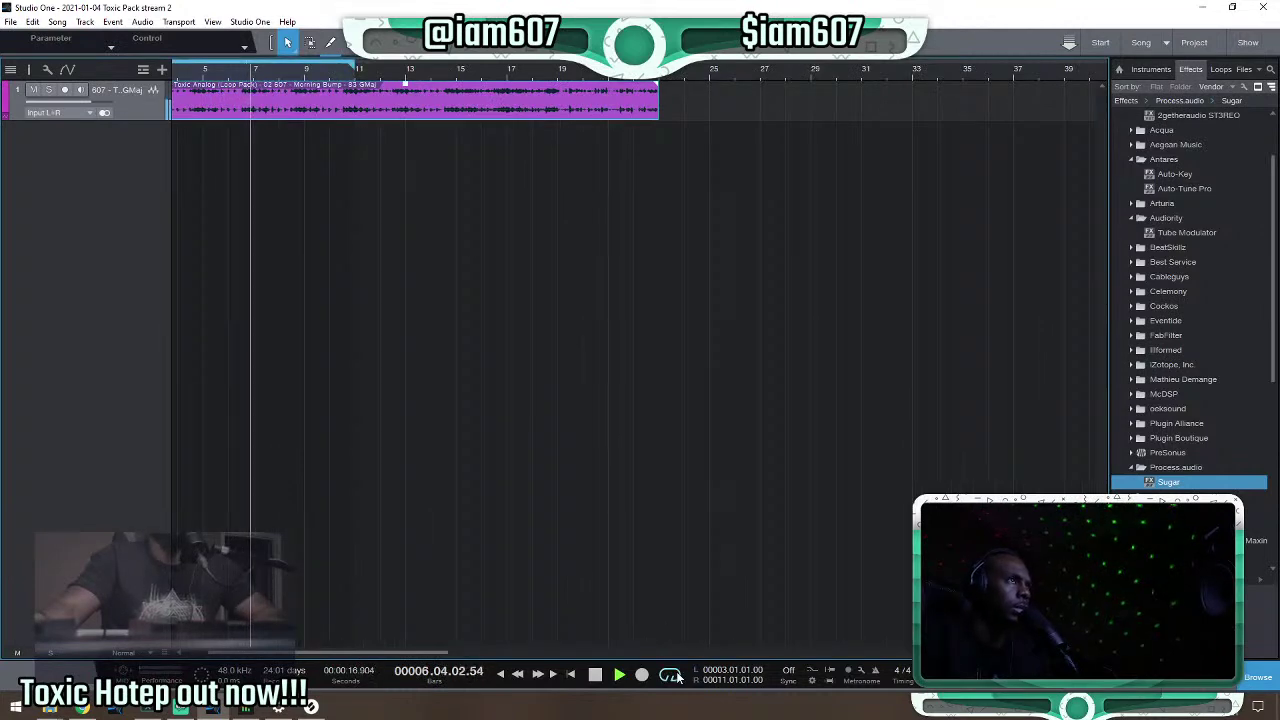
Switch to Splice in the browser and set the key filter of the vox sample search to G major.
click(82, 707)
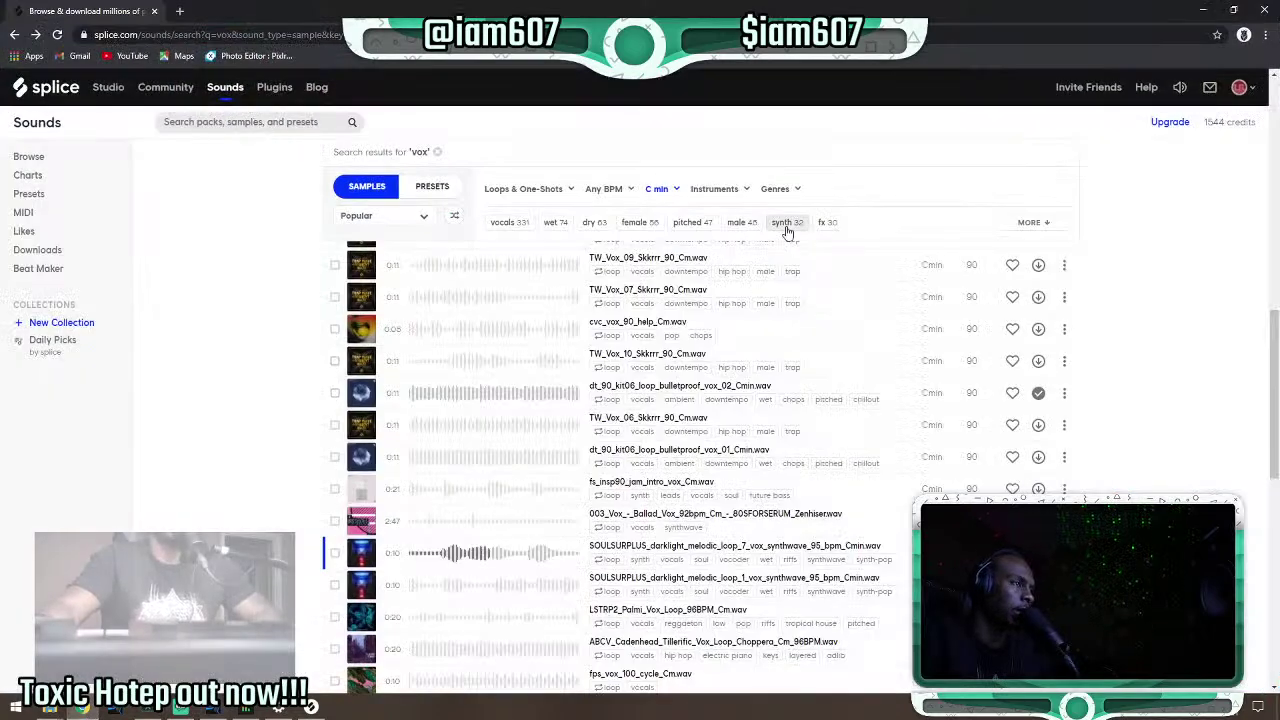
click(662, 189)
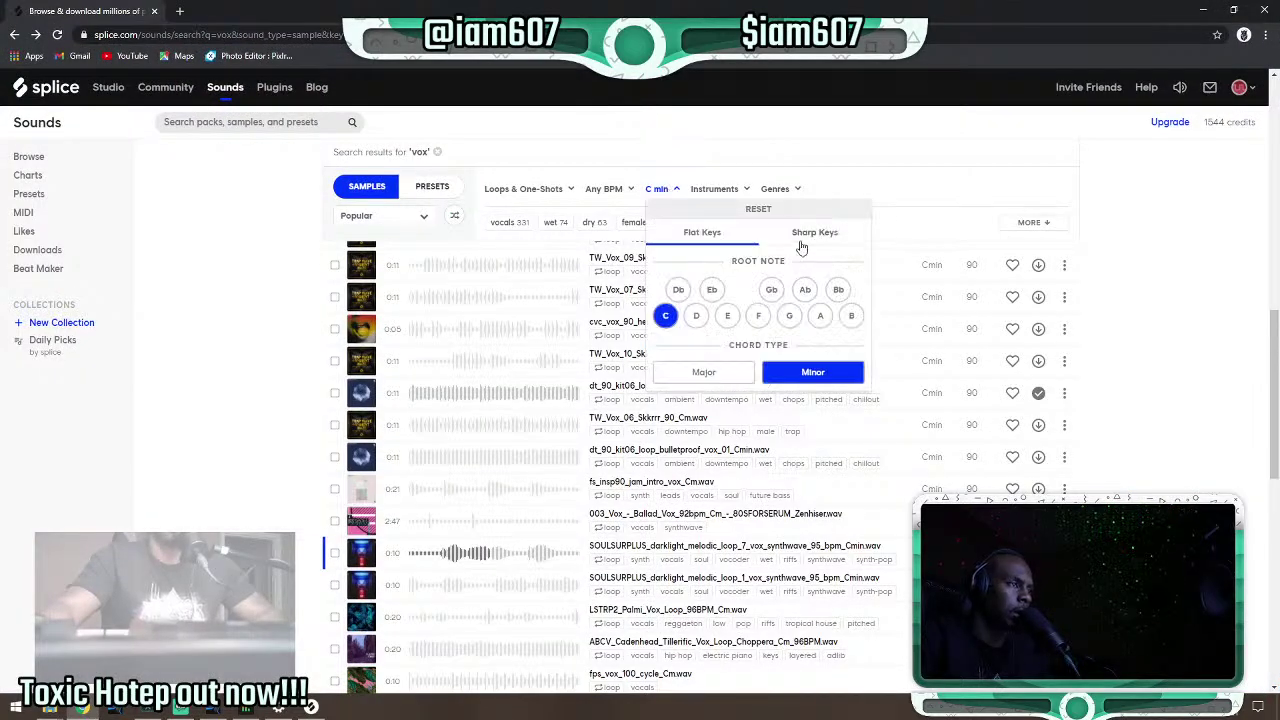
click(784, 318)
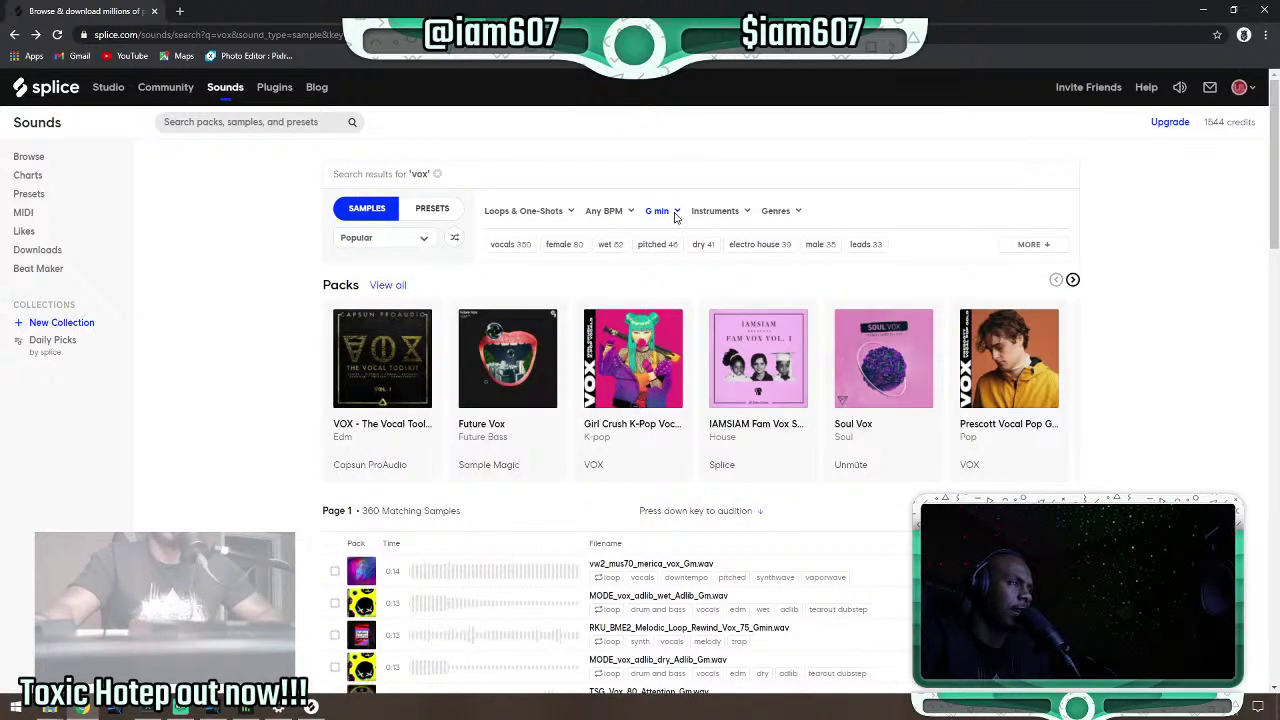
click(677, 218)
click(708, 394)
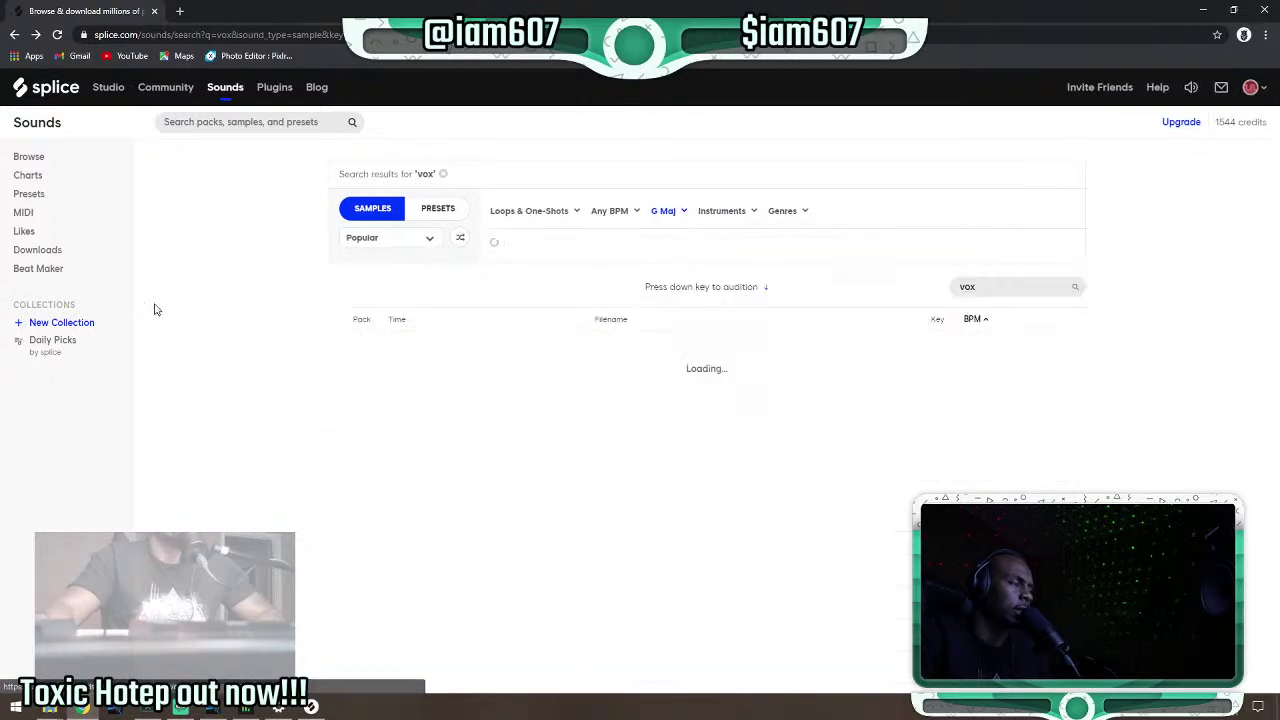
Audition the first G major vox samples, from the SOULSURPLUS soul loop to the VOX_VPG_105 wet hate that show lead.
scroll(213, 314, down, 2)
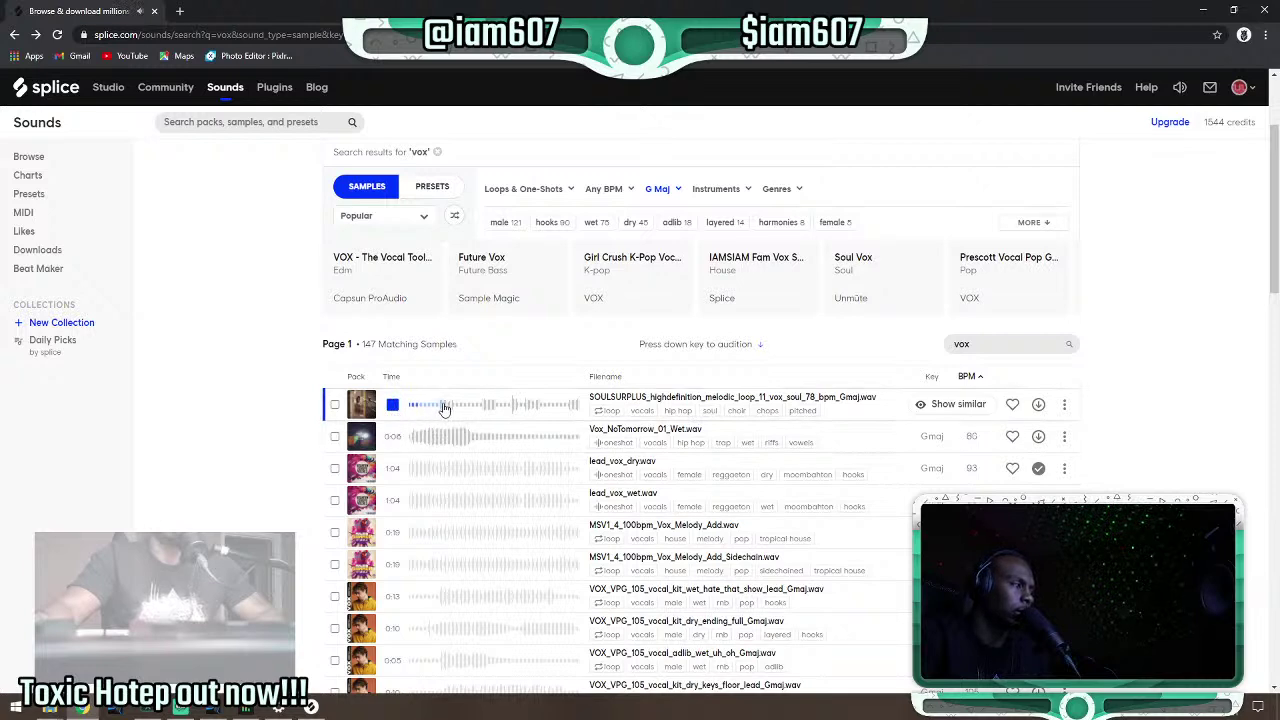
click(393, 438)
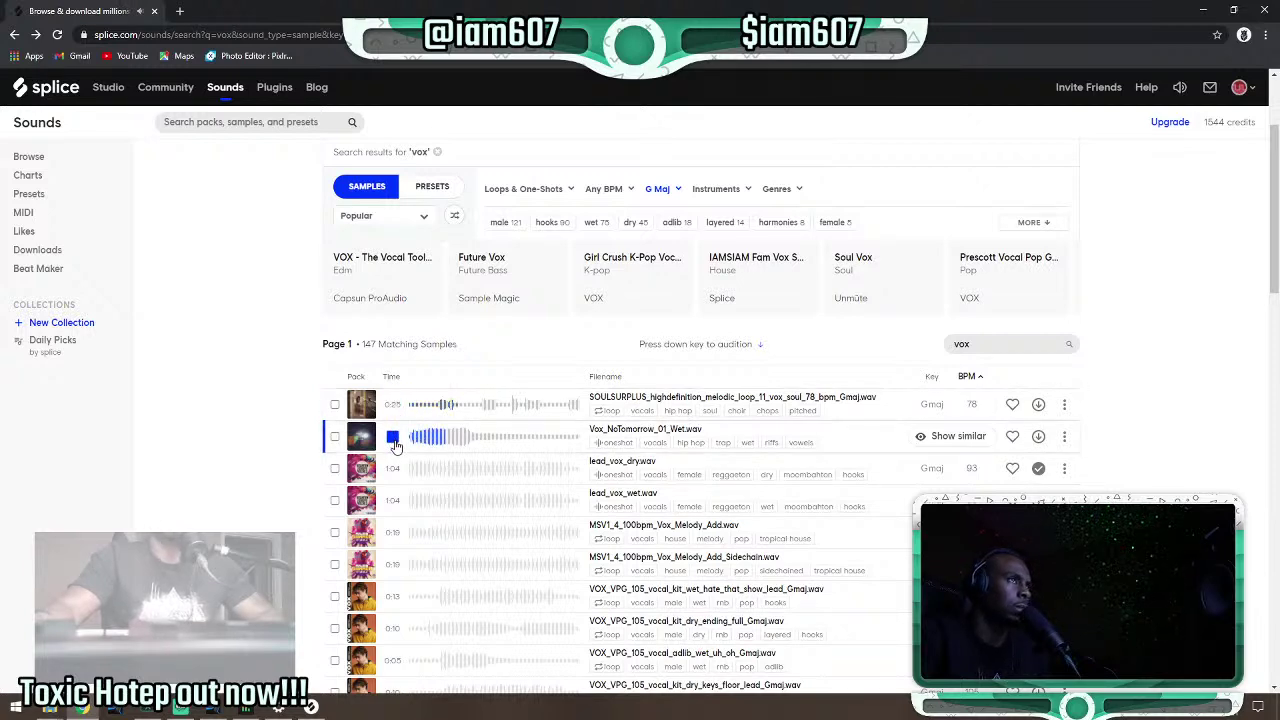
click(393, 438)
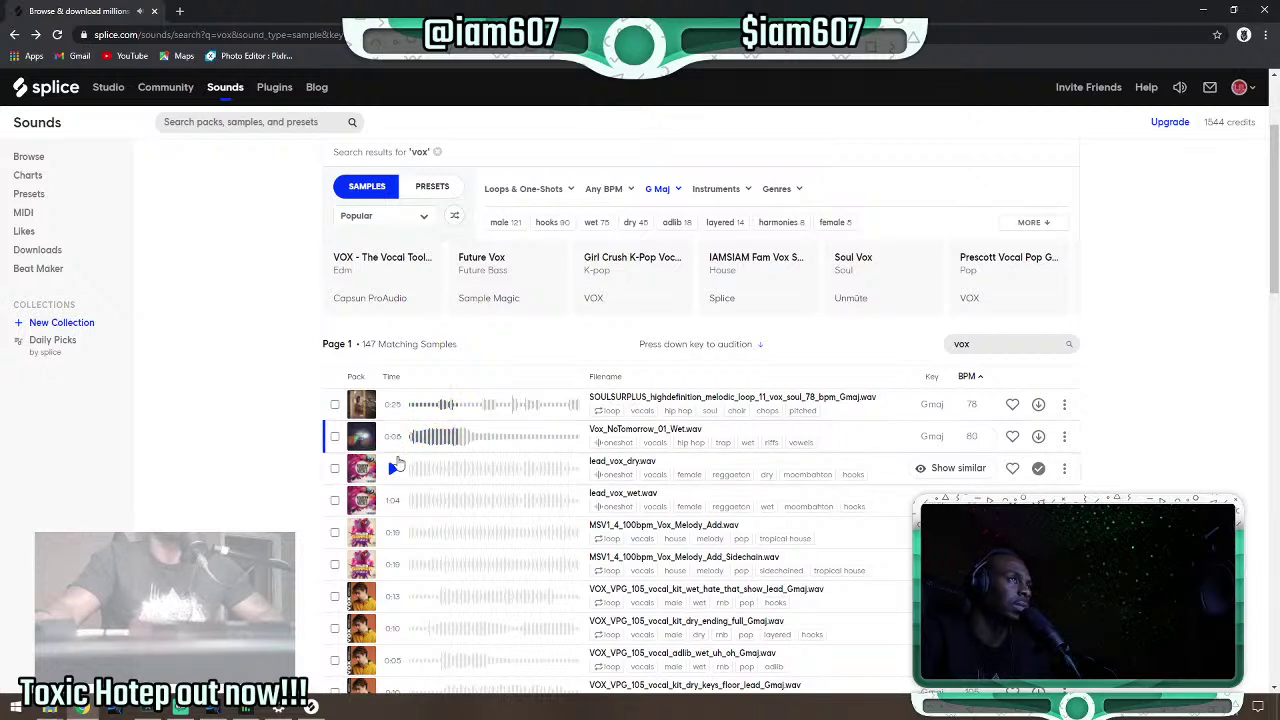
click(395, 470)
click(393, 500)
click(393, 537)
scroll(393, 541, down, 1)
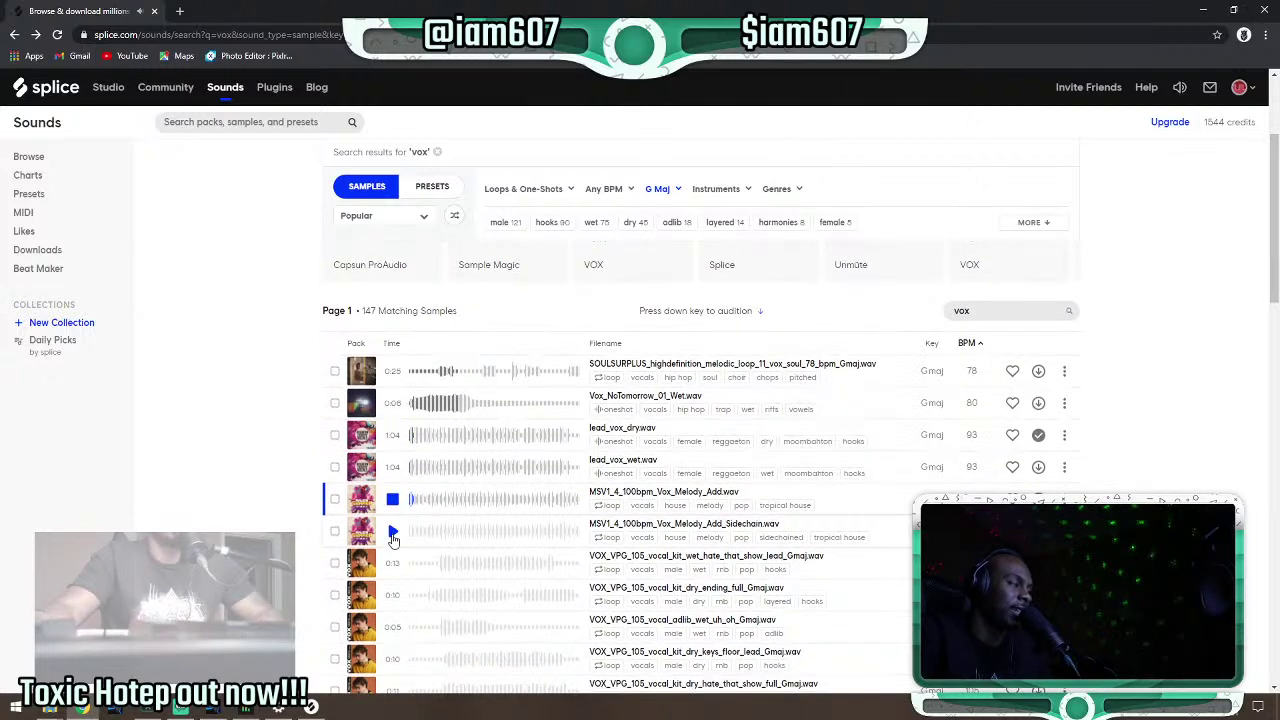
click(393, 533)
click(394, 565)
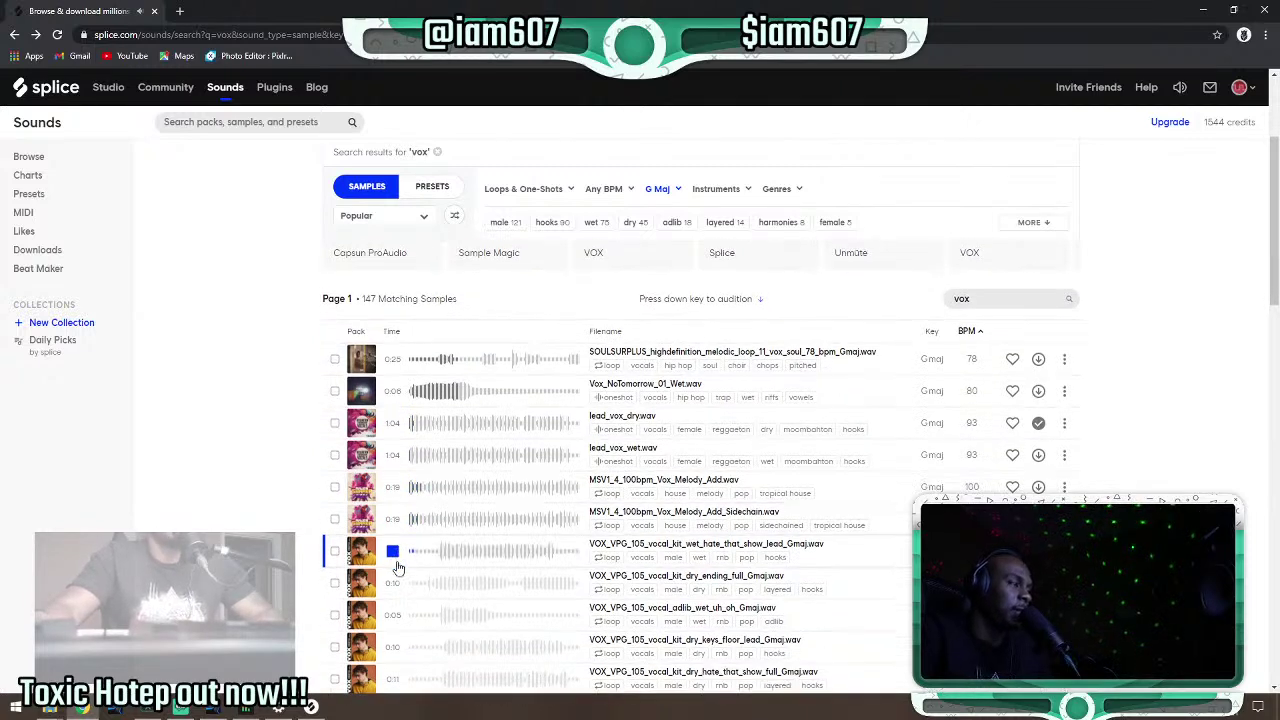
Browse the rest of the first results page, auditioning the dry keys floor lead and the LSTRP_Cruno_Vox_Loop sample.
scroll(395, 563, down, 2)
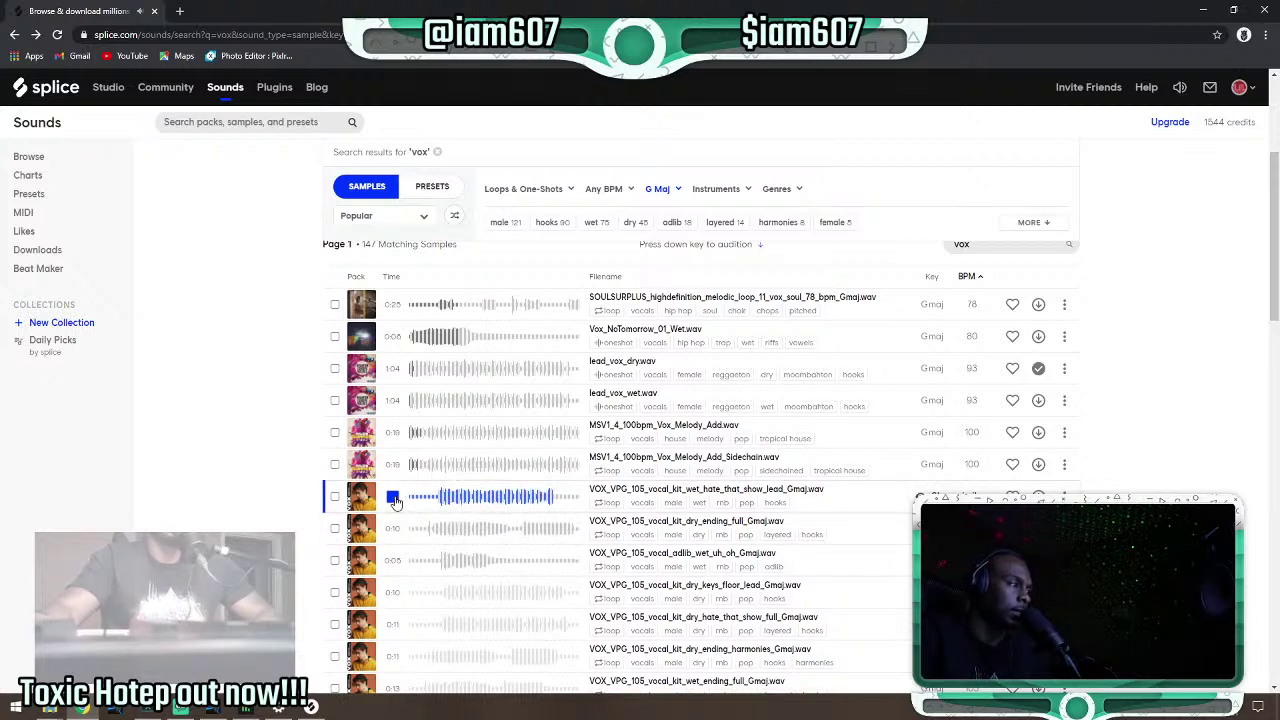
scroll(394, 531, down, 1)
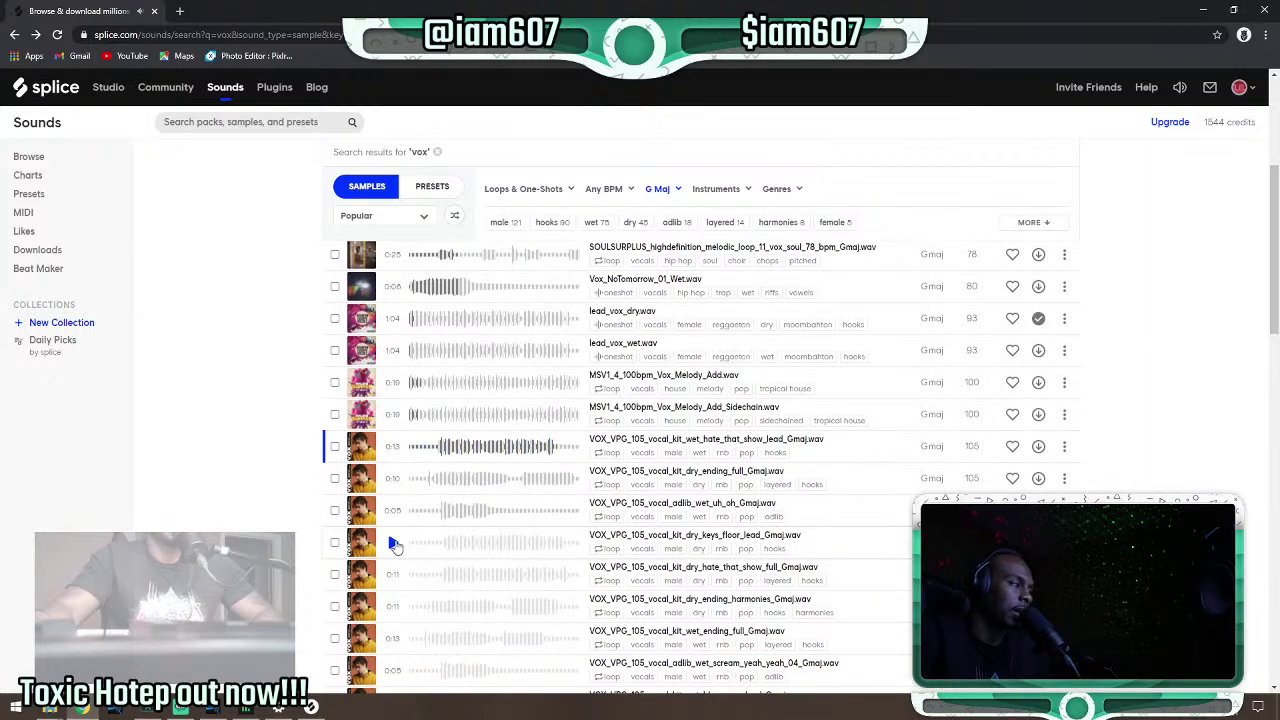
click(394, 545)
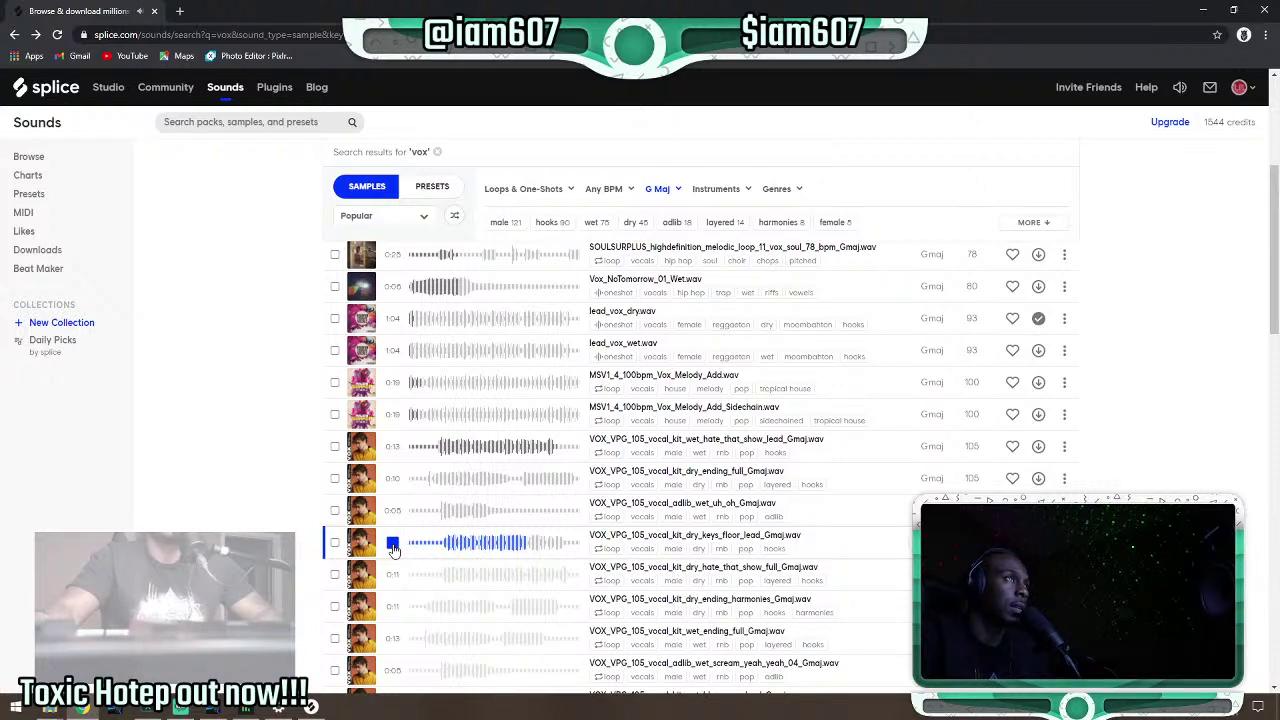
scroll(395, 555, down, 10)
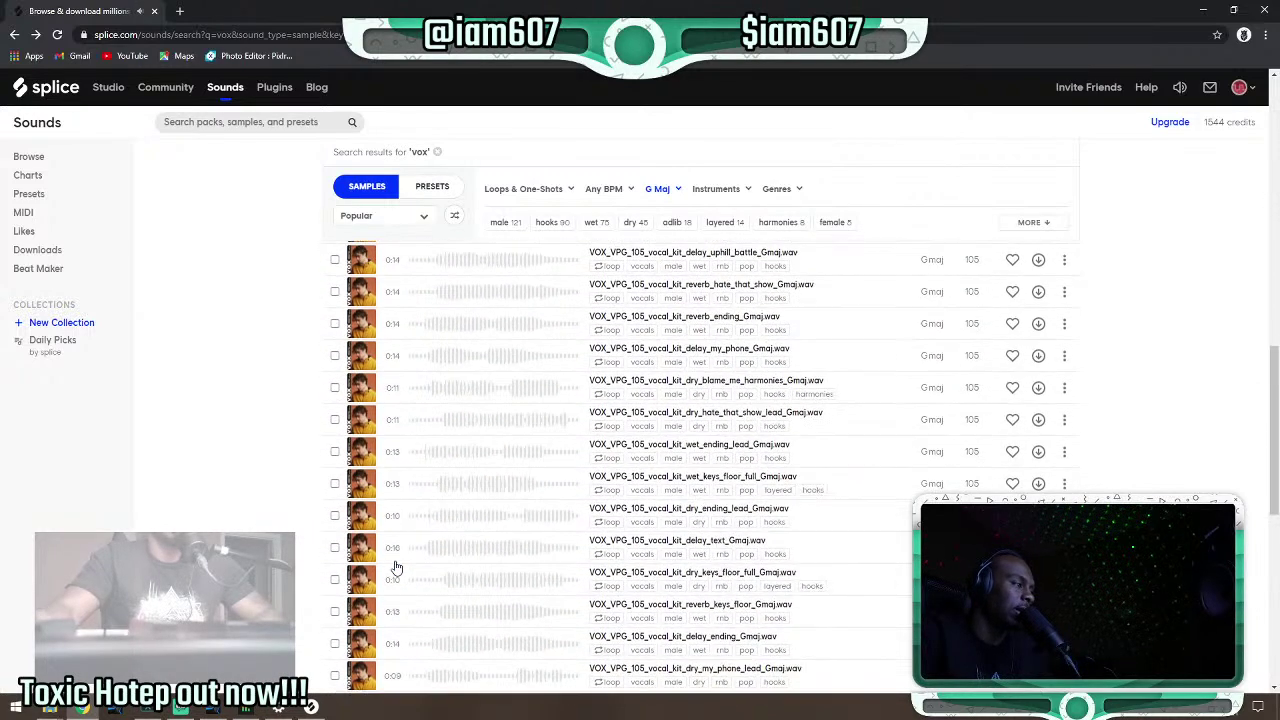
scroll(395, 563, down, 5)
scroll(395, 530, up, 15)
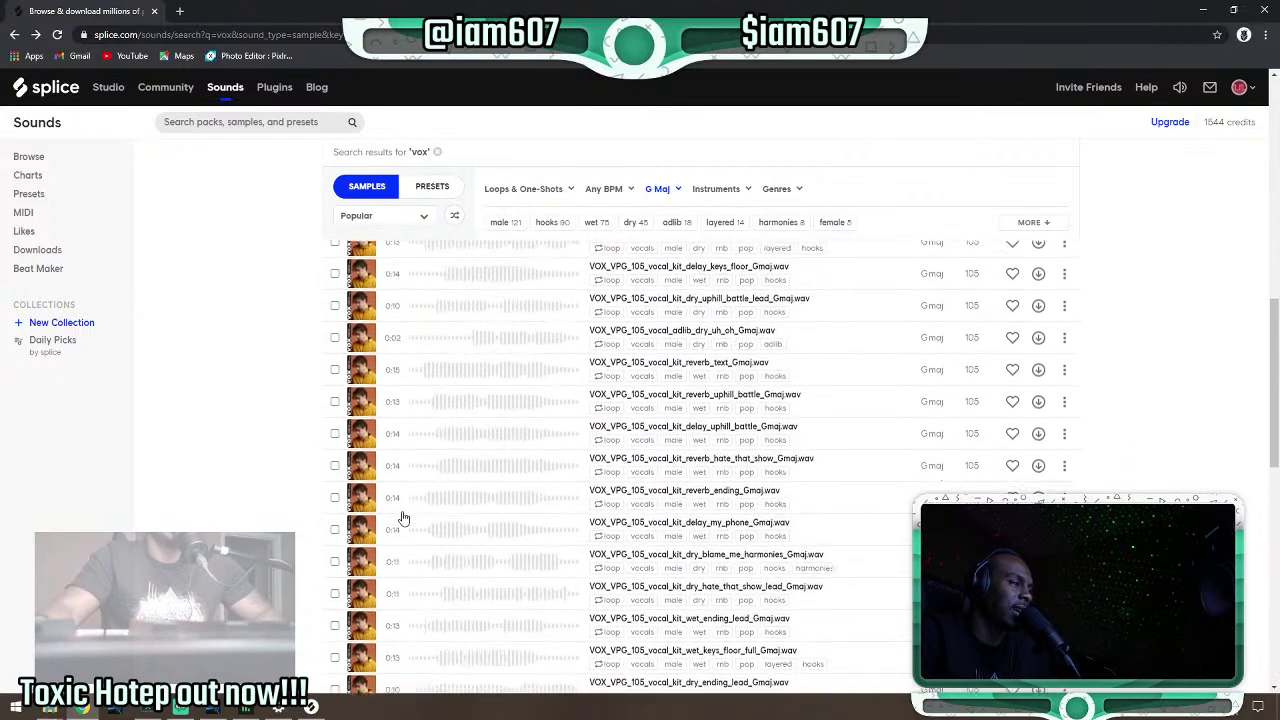
scroll(402, 517, up, 8)
scroll(402, 517, down, 10)
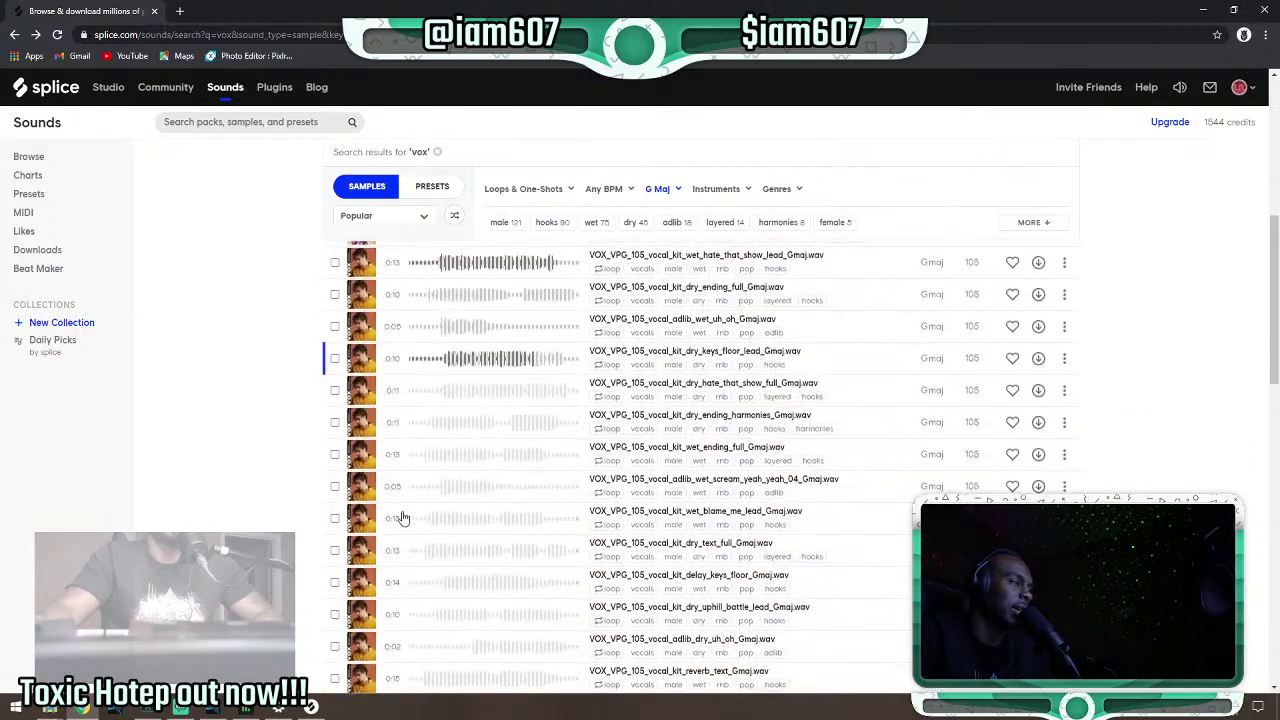
scroll(400, 520, down, 6)
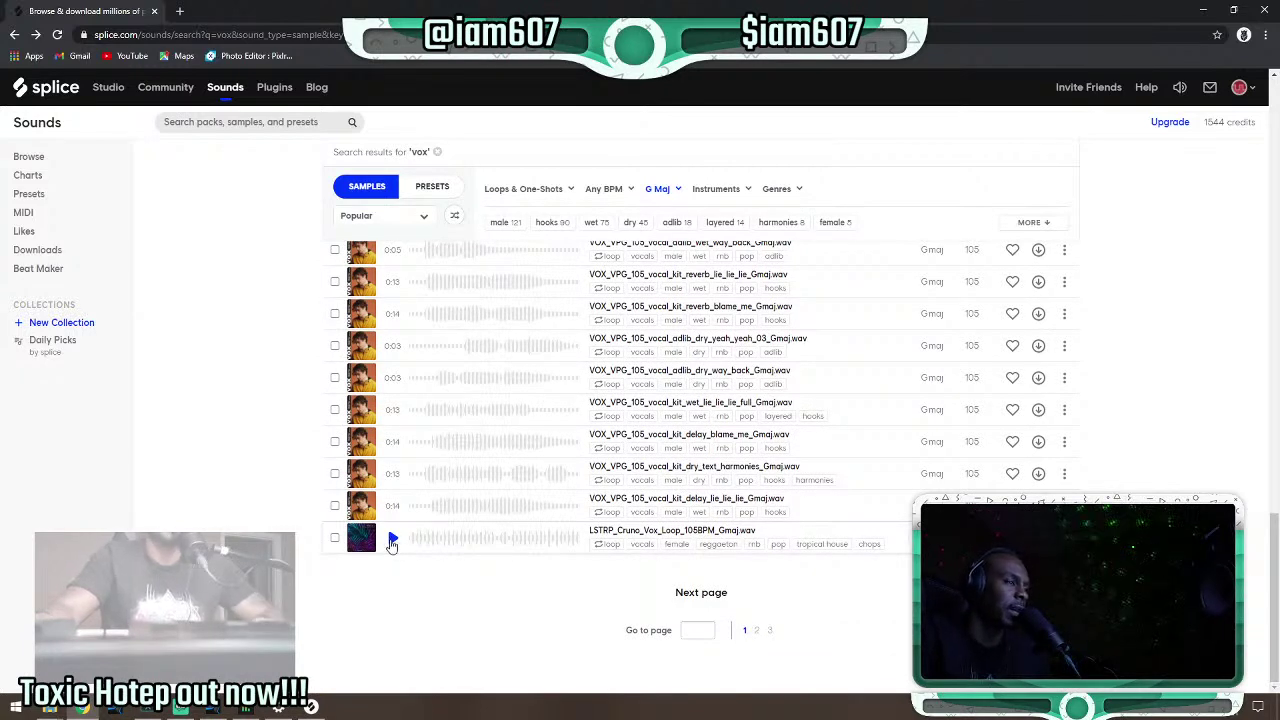
click(392, 540)
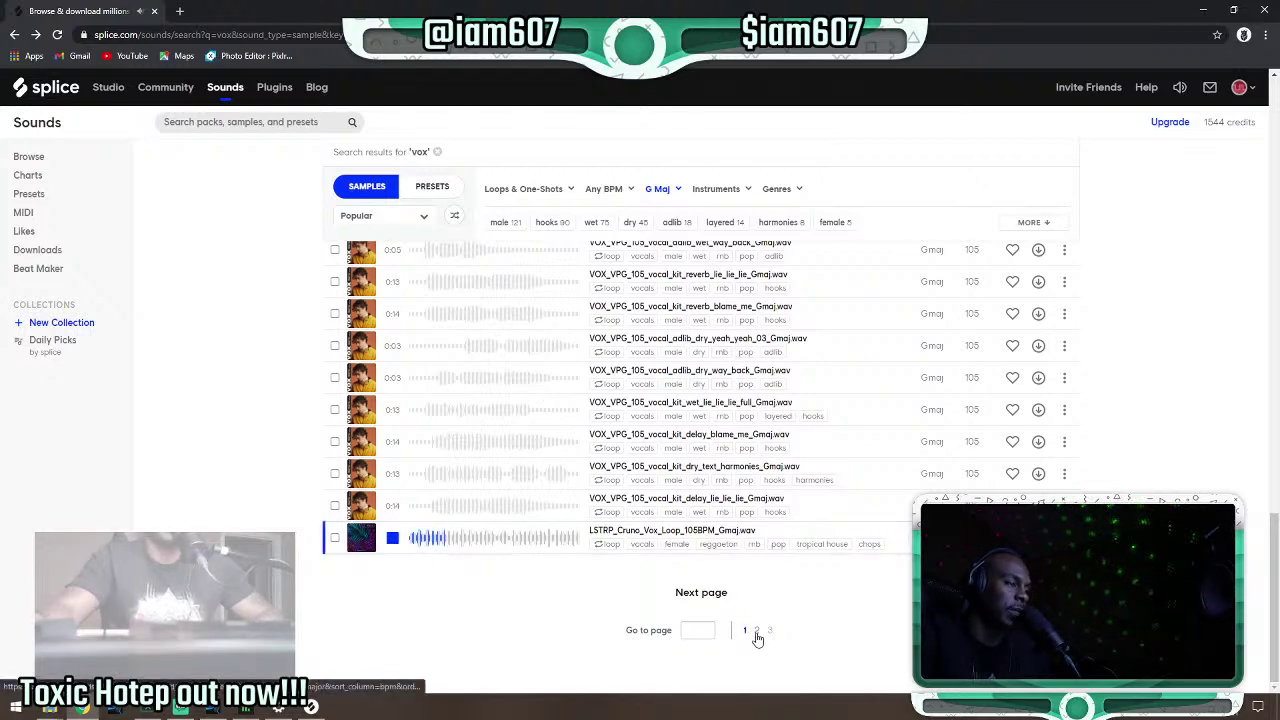
Go to page 2 of the vox results, view the Prescott Vocal Pop Gold pack, and return to the results.
click(695, 598)
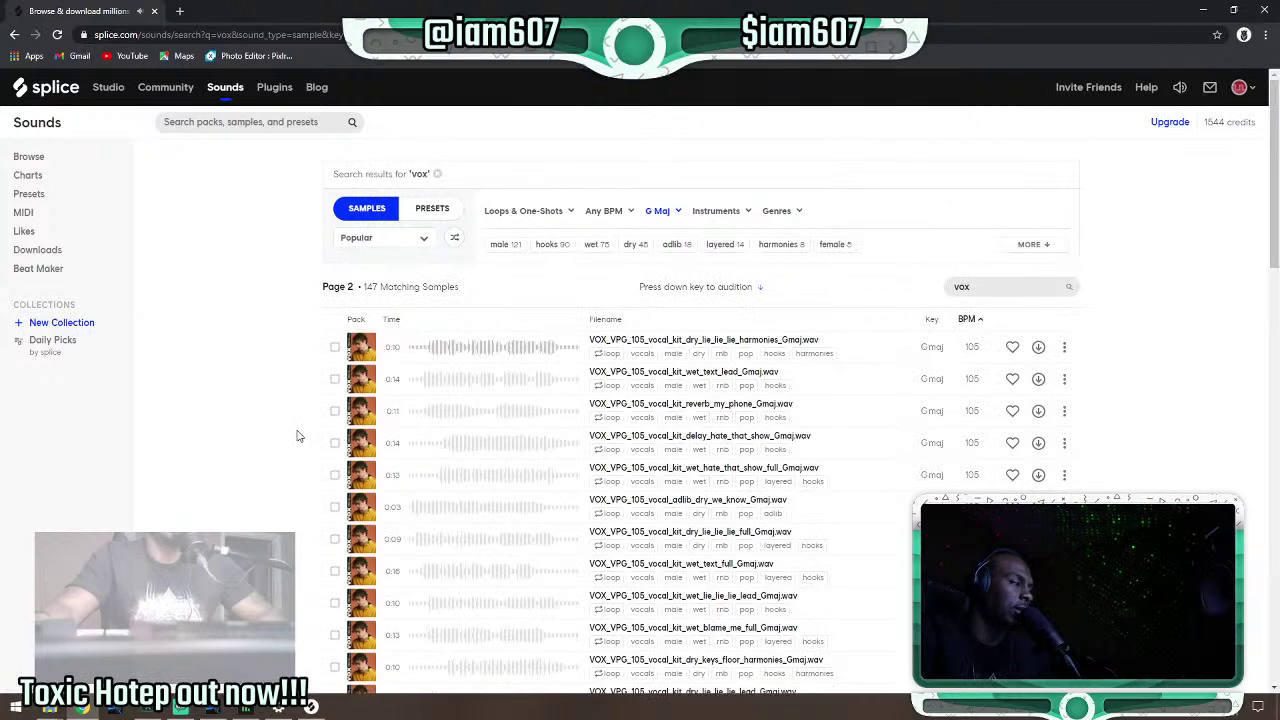
click(361, 346)
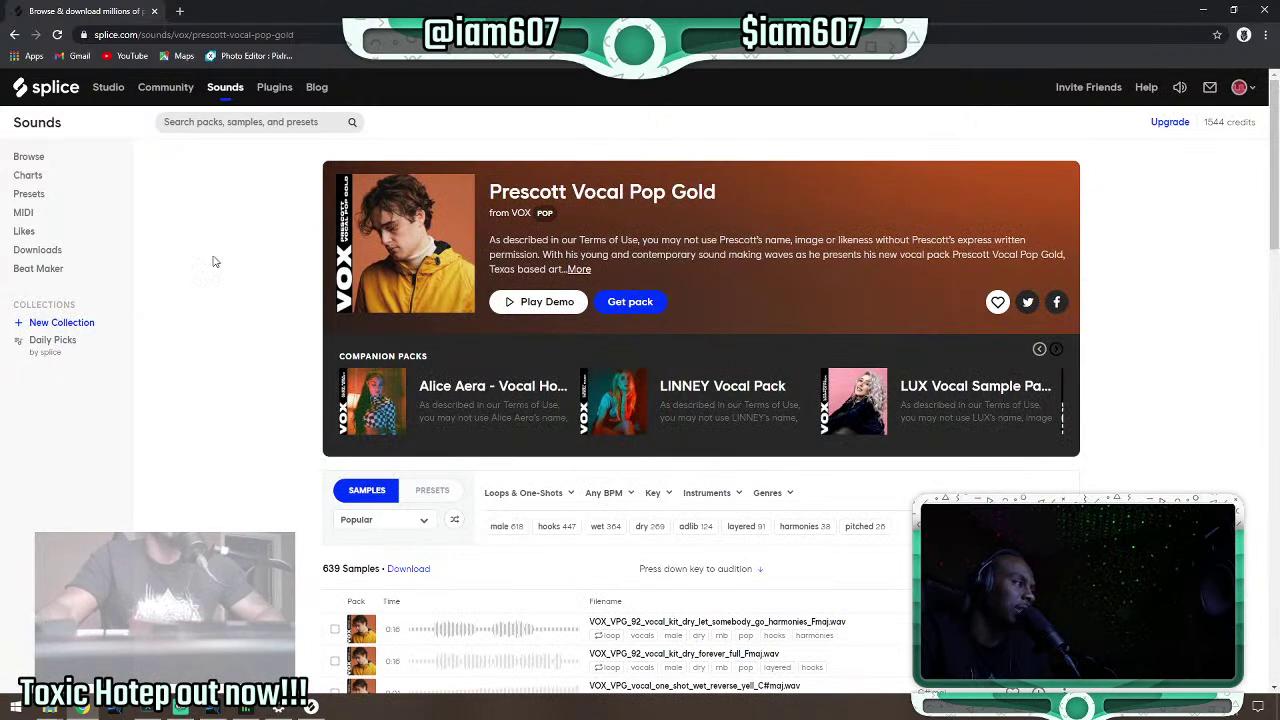
click(14, 37)
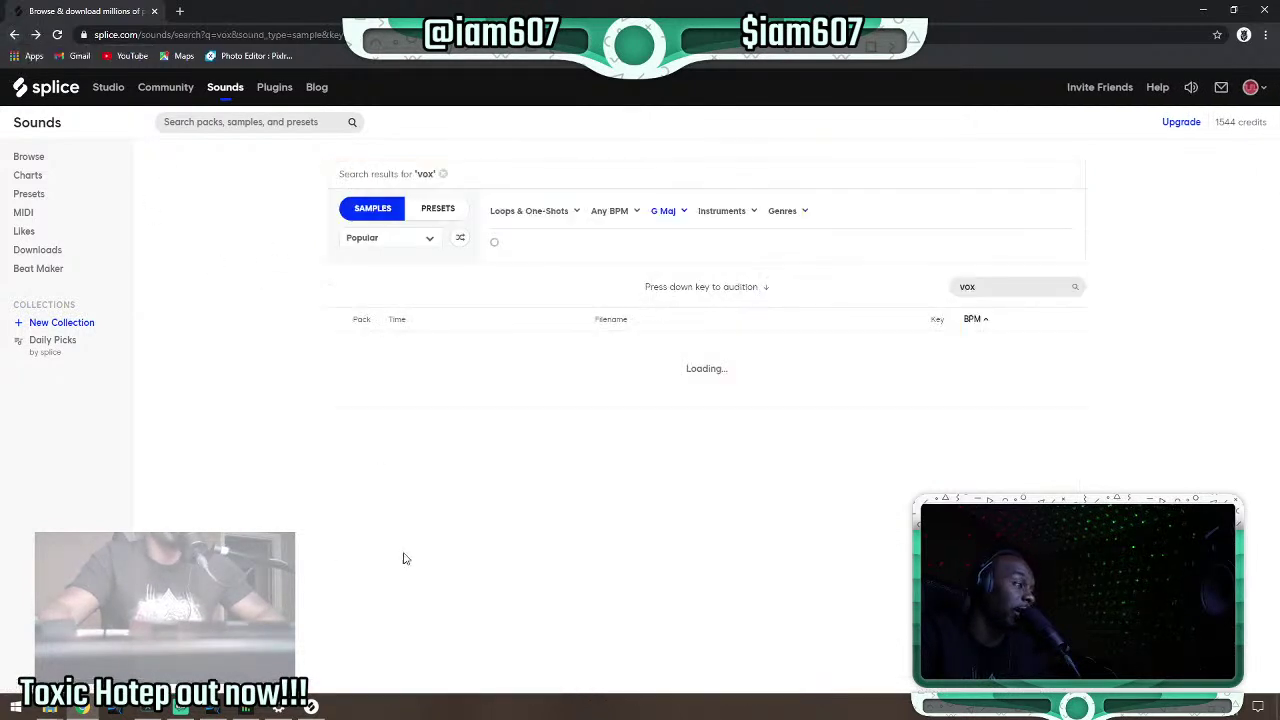
Audition the PL_SUBEPV2 Kit 1 backing vox samples 3 Chorus, Chorus Turning and 1 Chorus on page 2.
scroll(600, 500, down, 5)
scroll(391, 486, down, 5)
scroll(400, 443, up, 4)
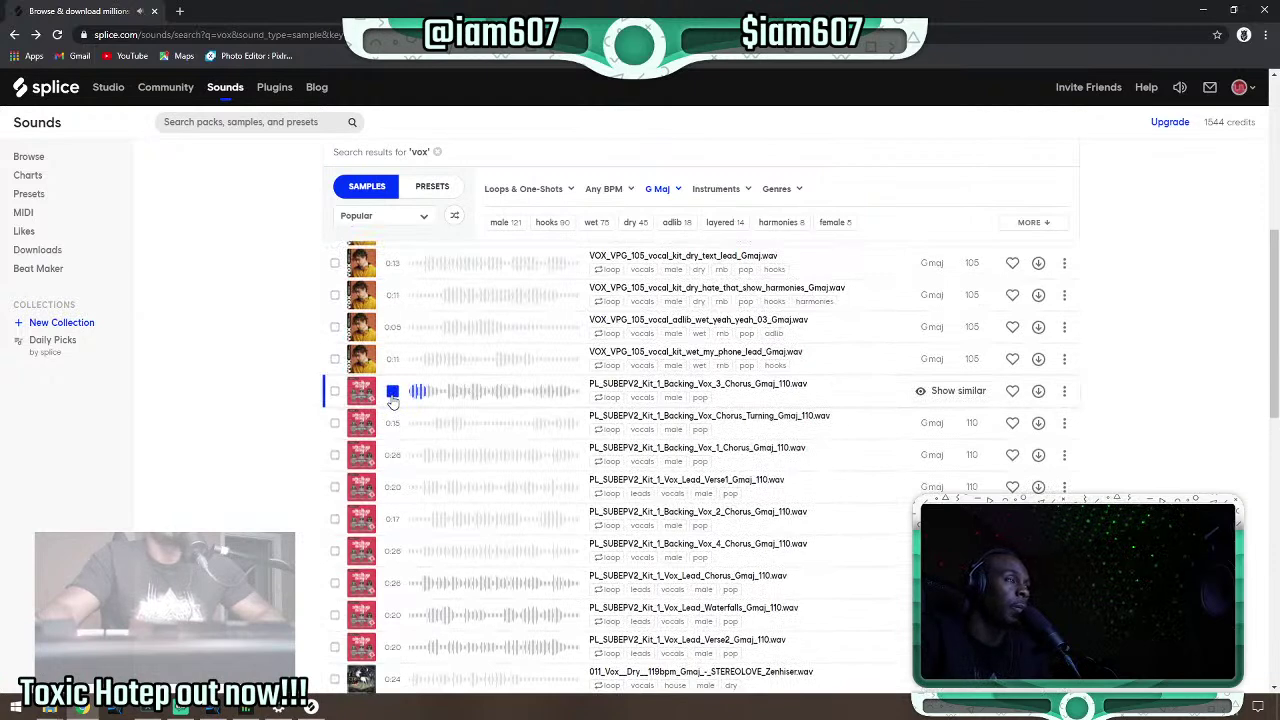
click(394, 422)
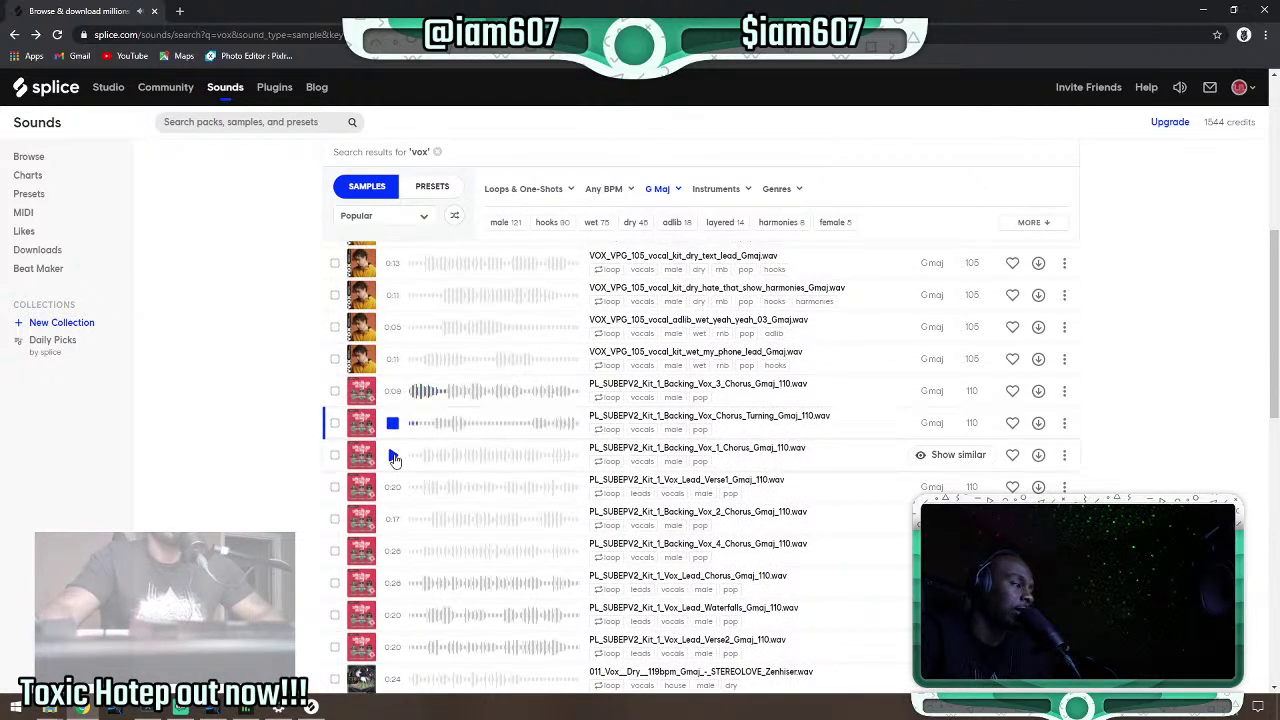
click(393, 456)
Search the sample library for choir and audition the JKid Ah Women one-shot and the KSHMR Boys Choir Riff.
click(262, 124)
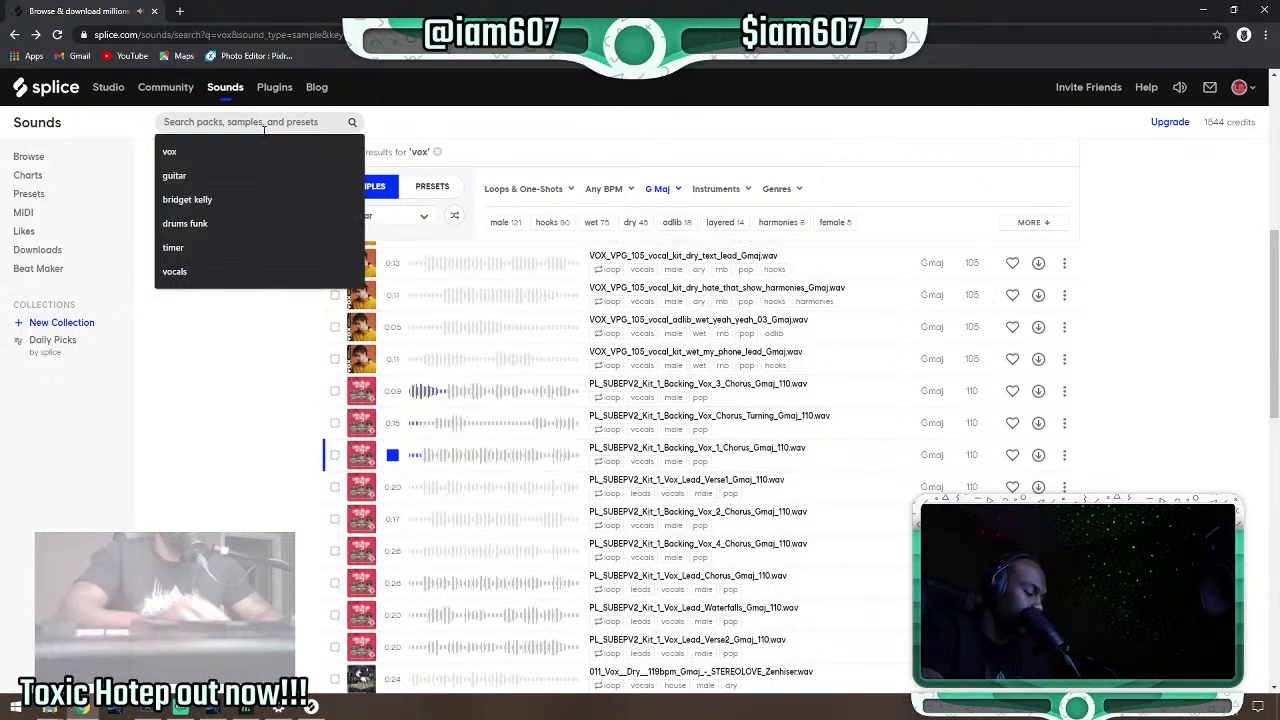
text(choir)
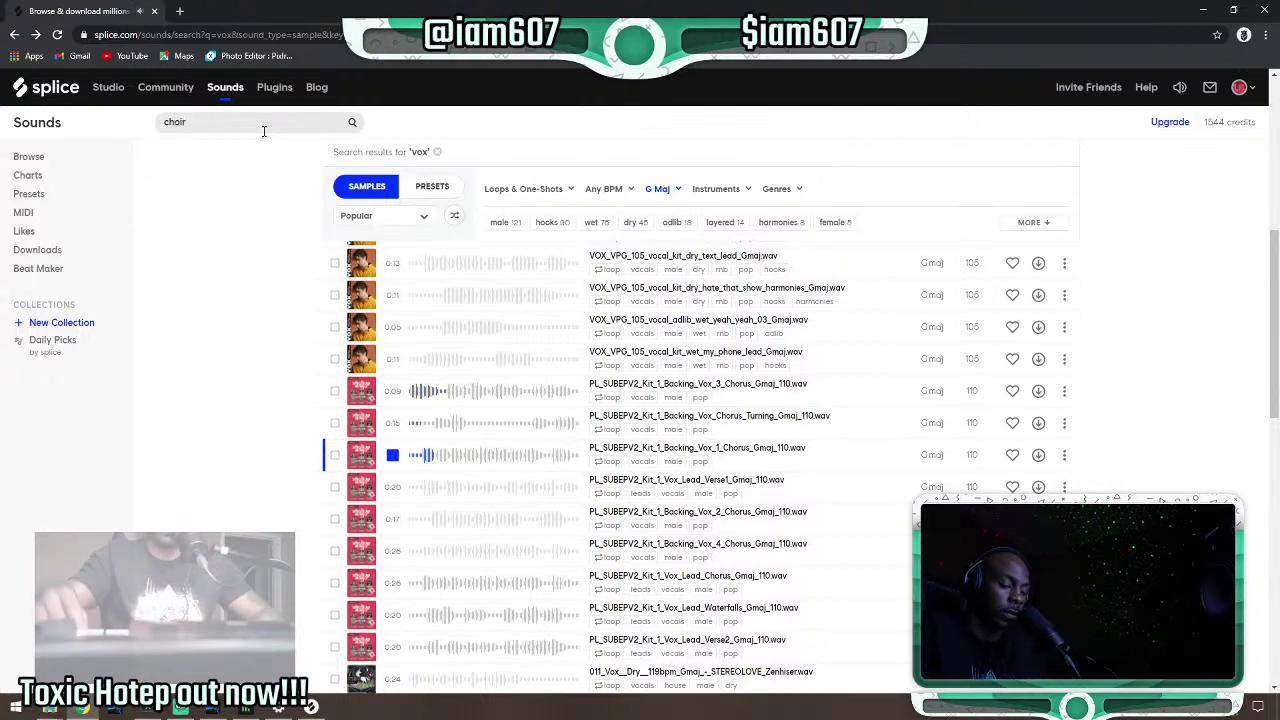
key(Return)
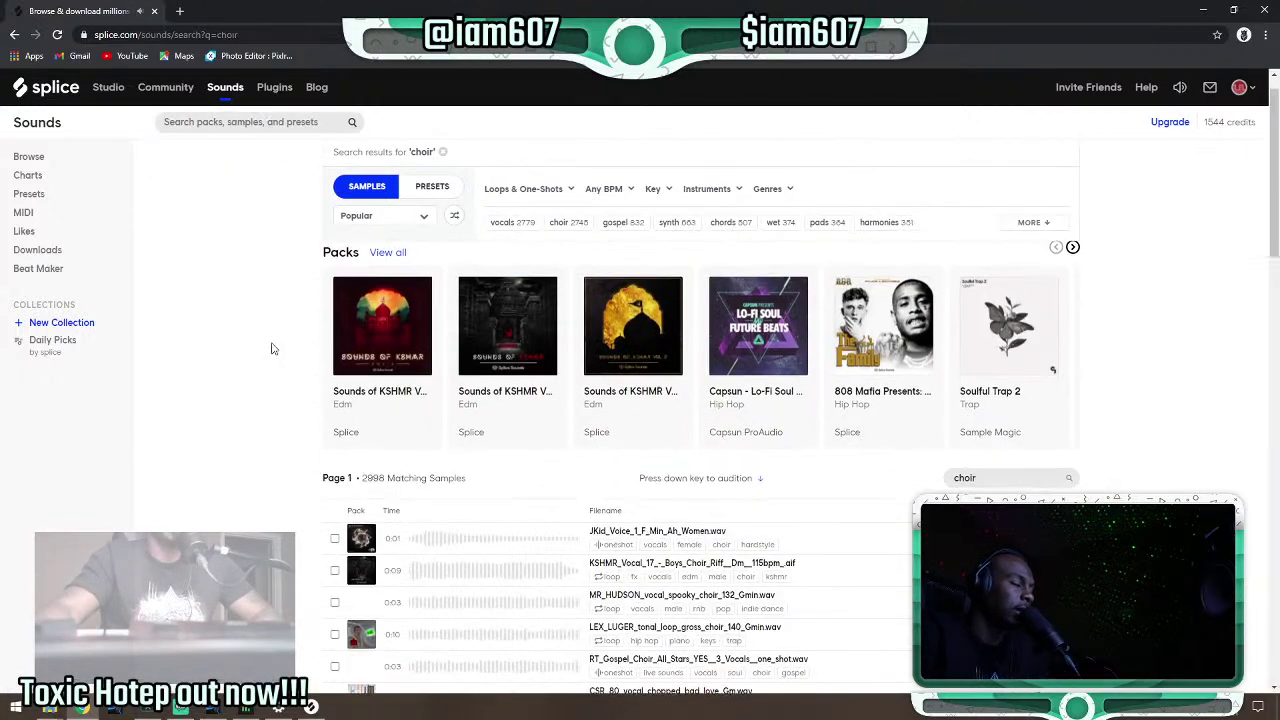
scroll(271, 349, down, 3)
click(400, 347)
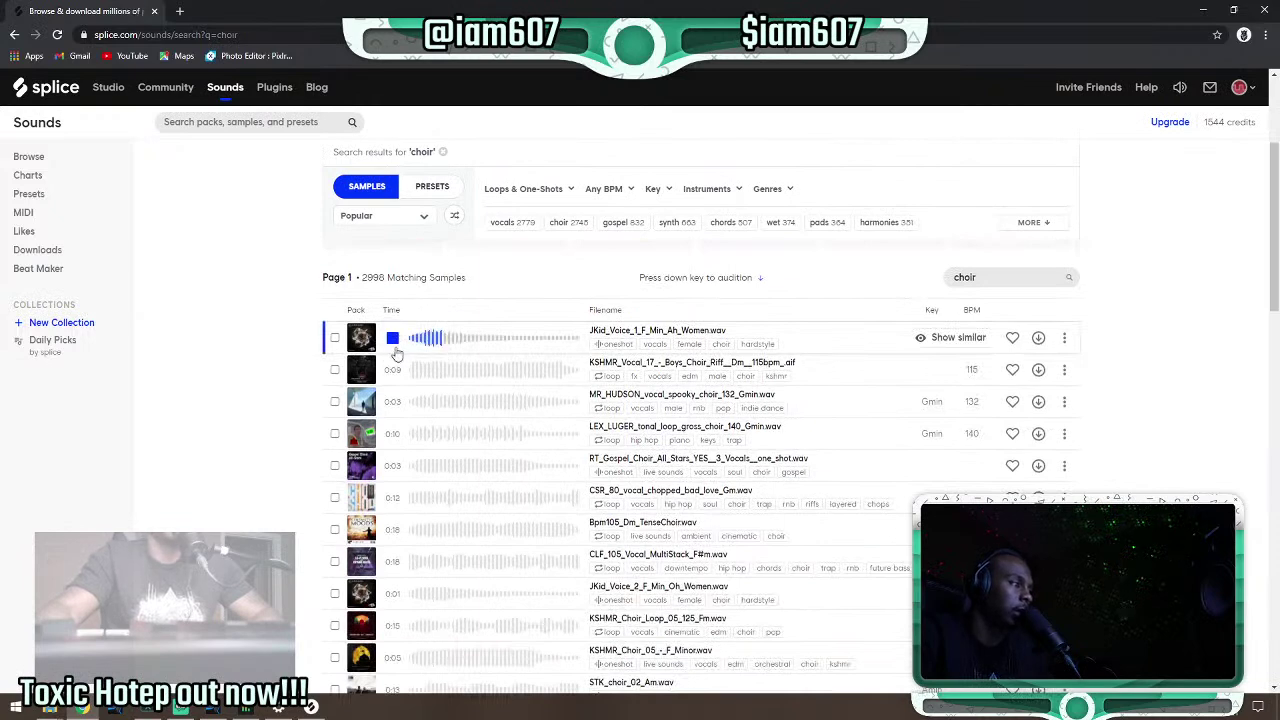
click(394, 369)
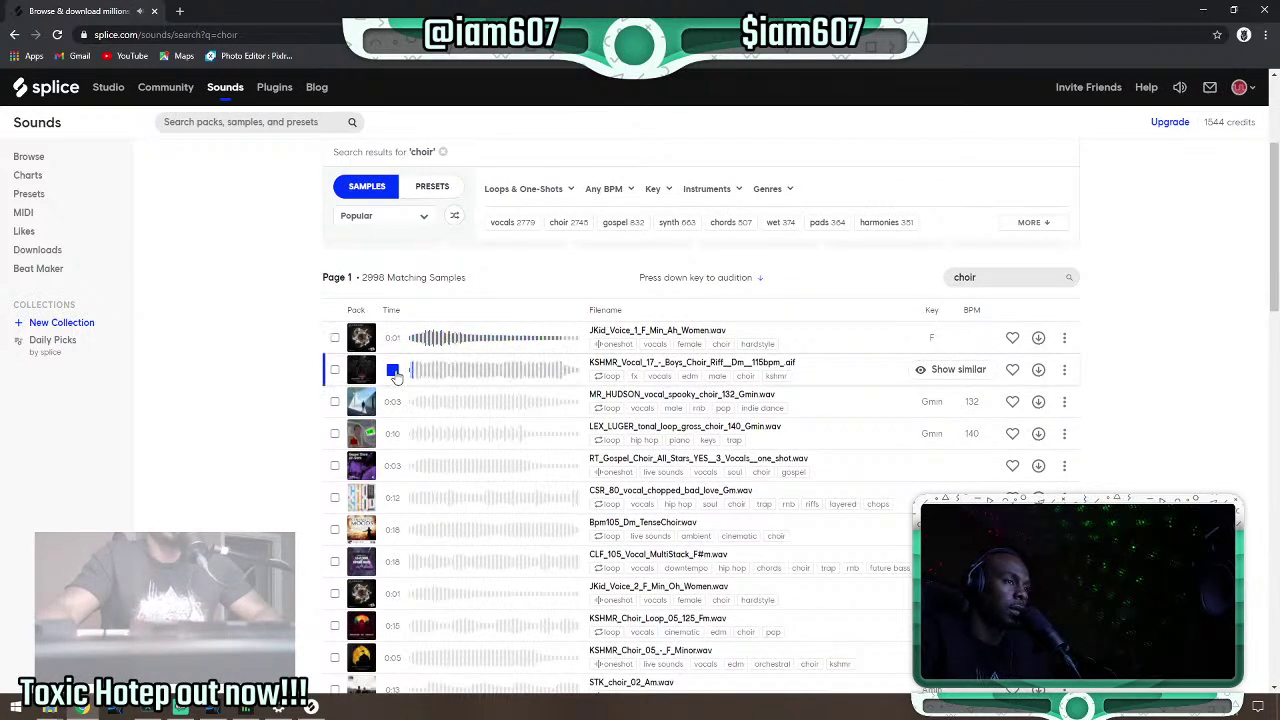
Filter the choir samples to the key of G major.
click(718, 192)
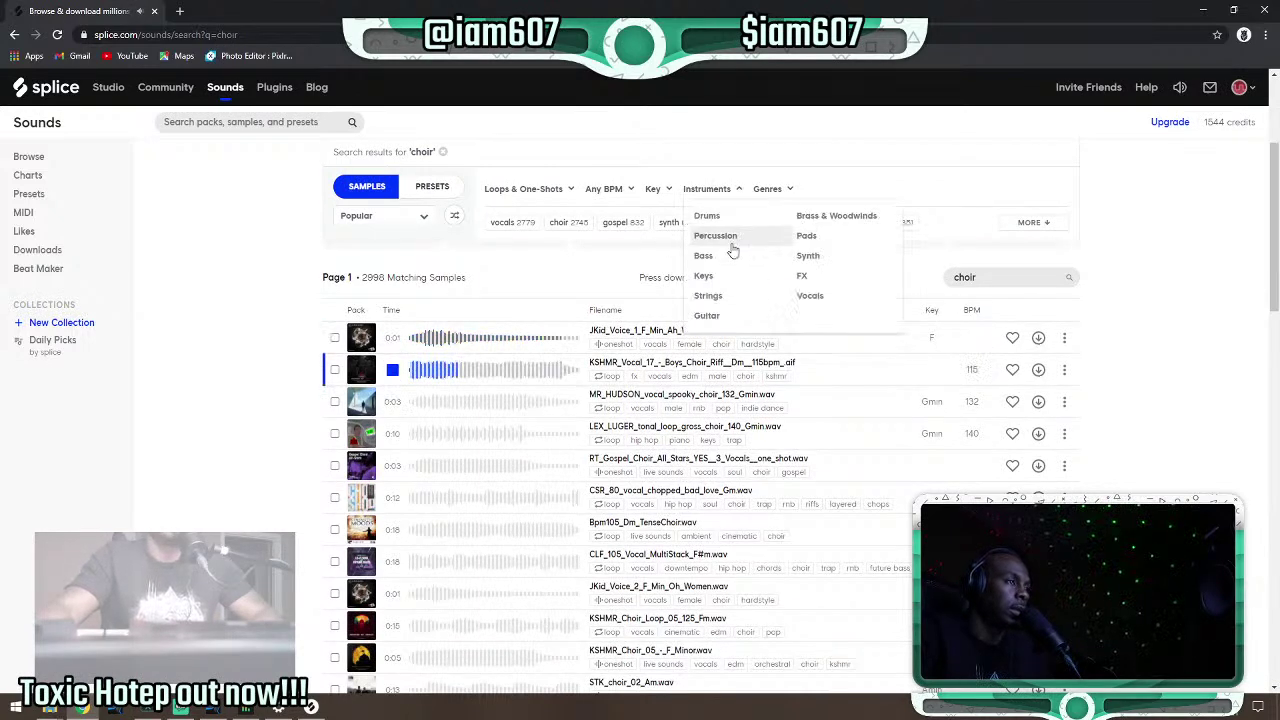
click(660, 192)
click(789, 295)
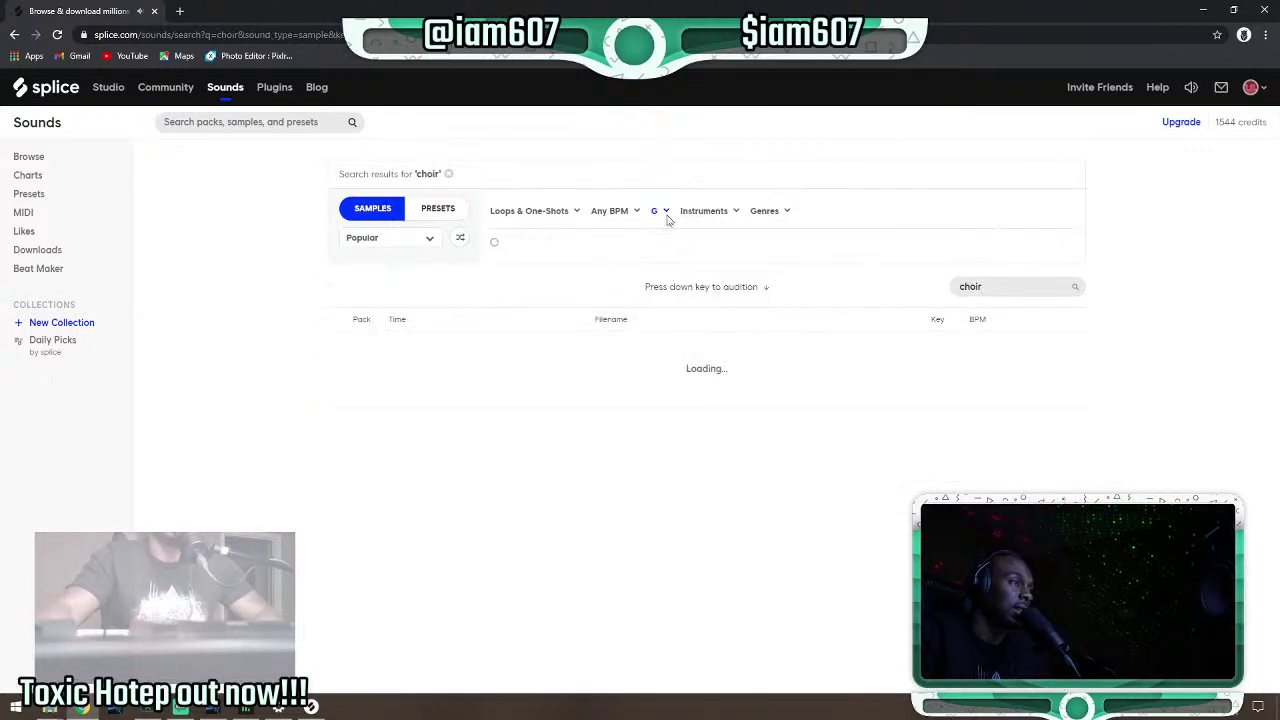
click(654, 218)
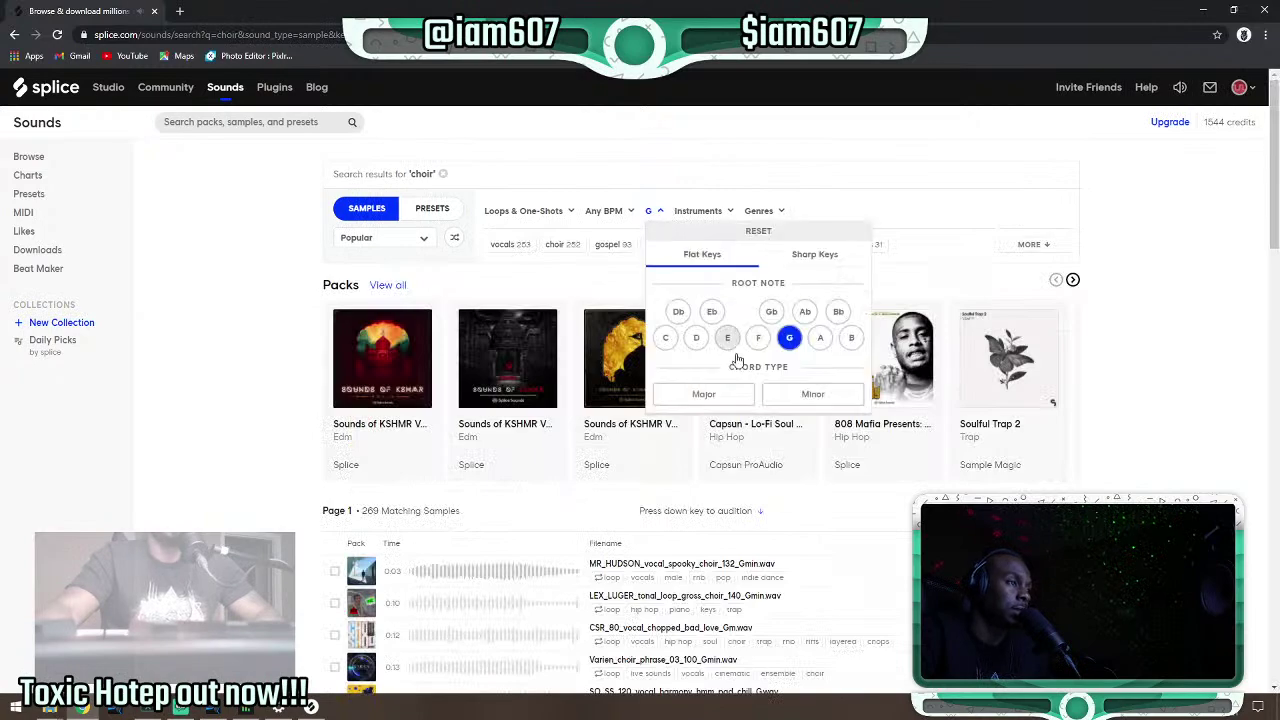
click(712, 398)
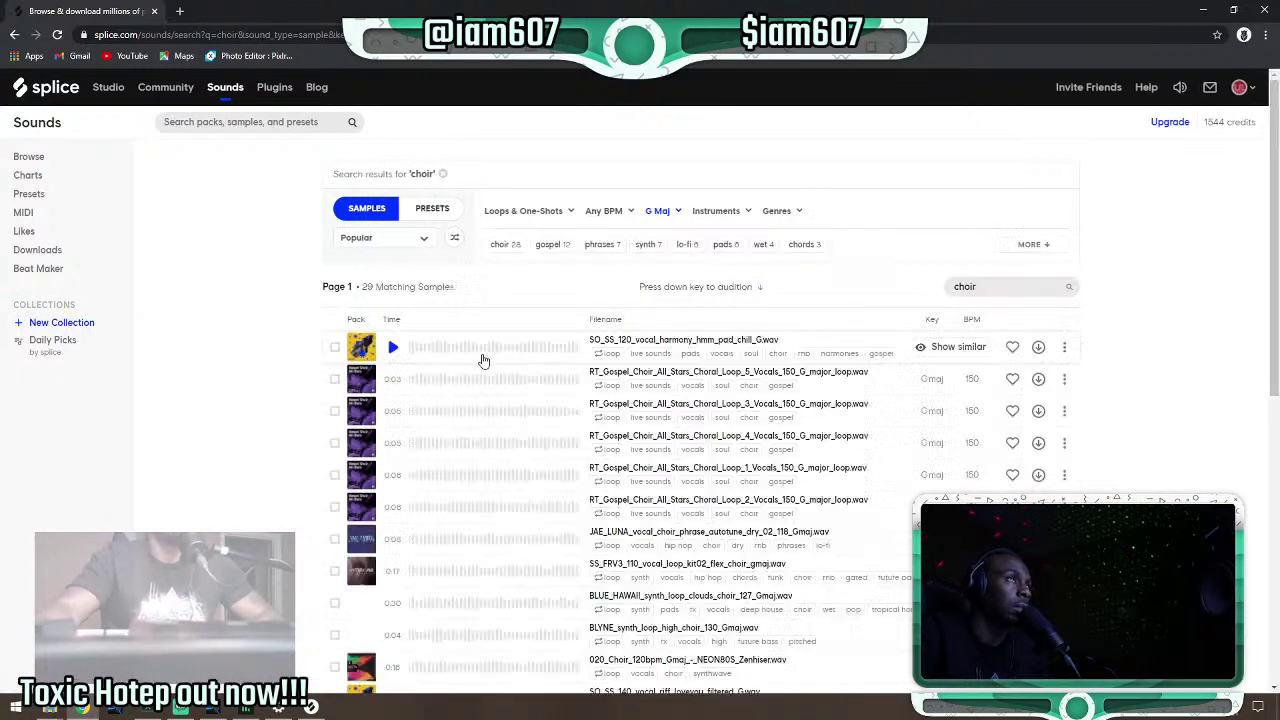
scroll(315, 381, down, 1)
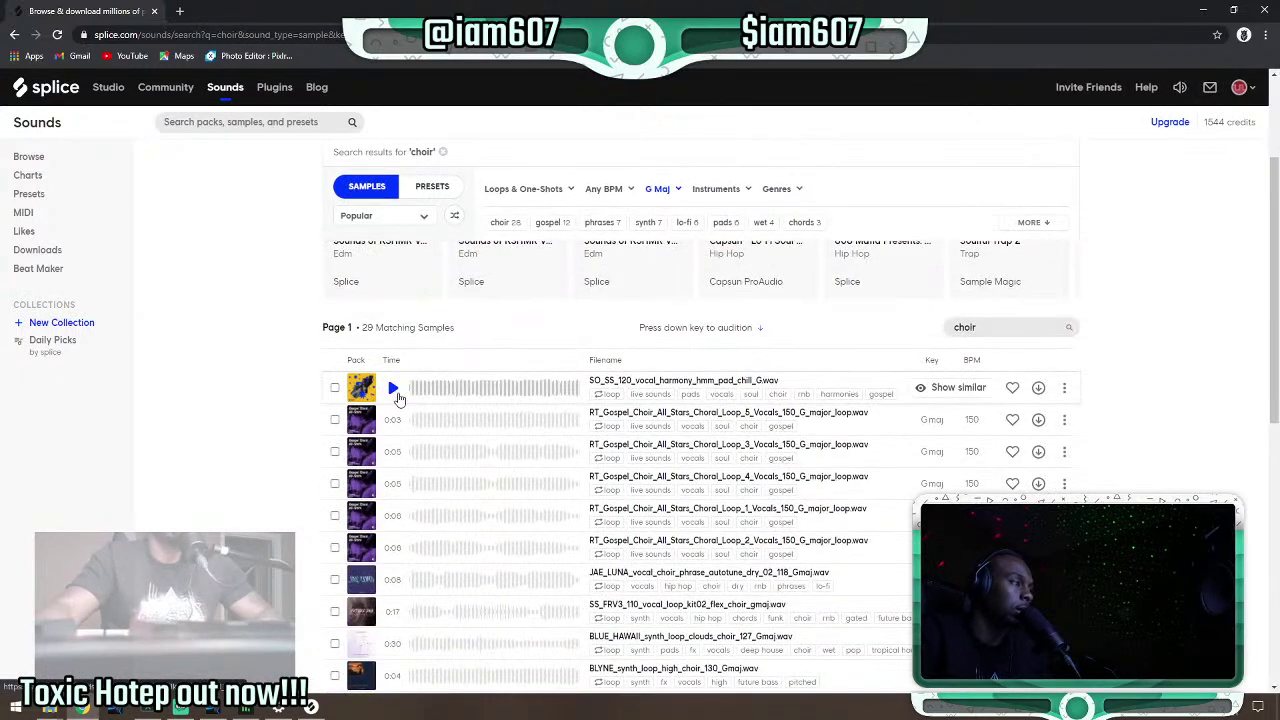
Audition the SO_SS_120_vocal_harmony_hmm_pad_chill_G loop and add it to the liked sounds.
scroll(523, 429, down, 1)
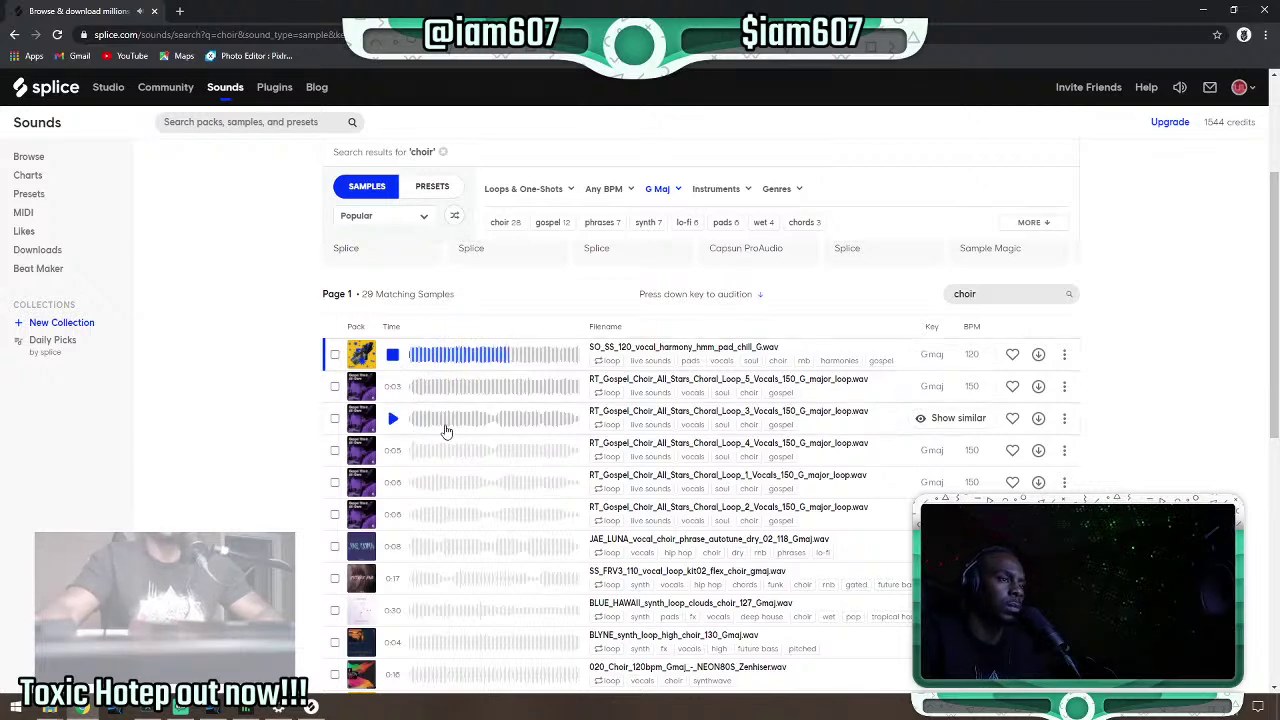
click(393, 358)
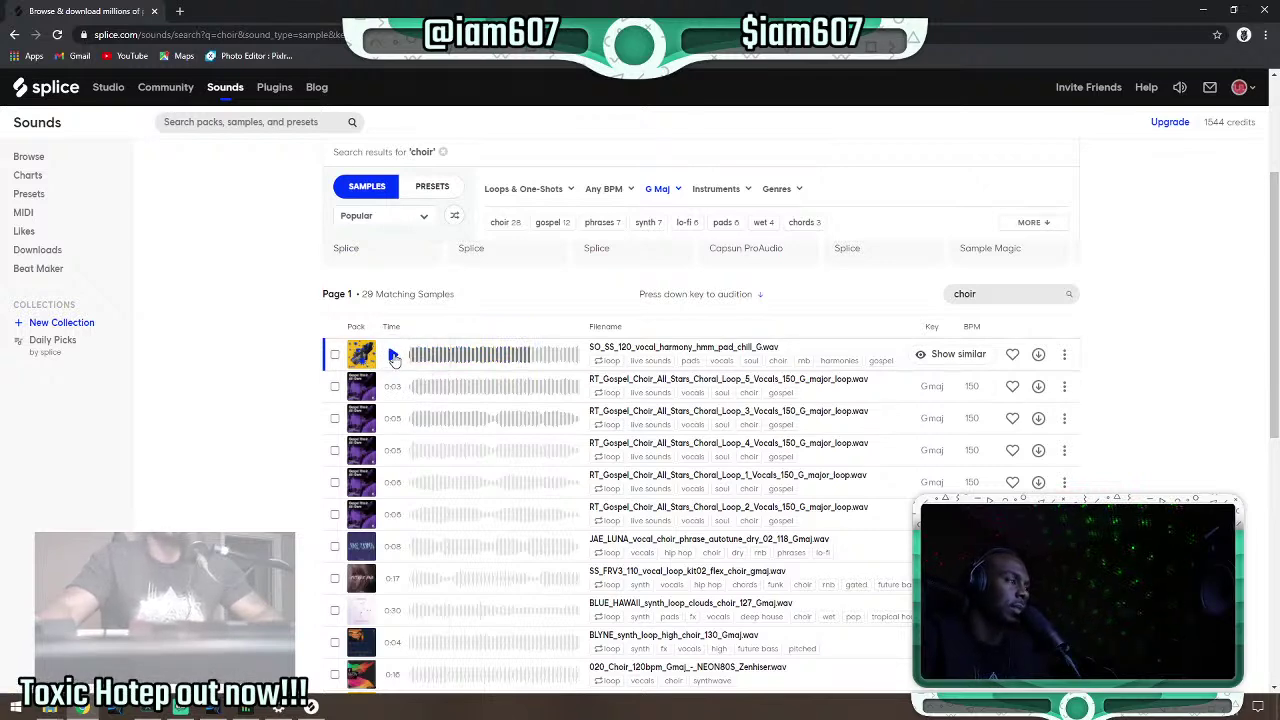
click(393, 358)
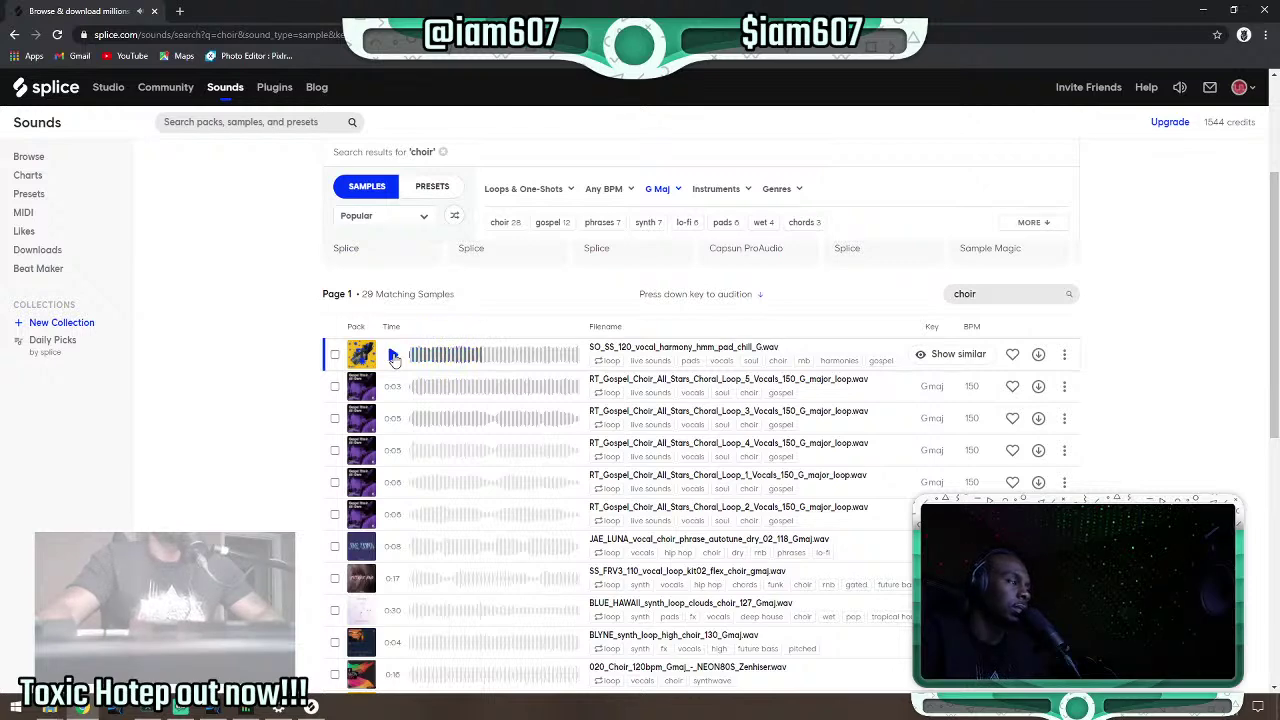
click(1012, 354)
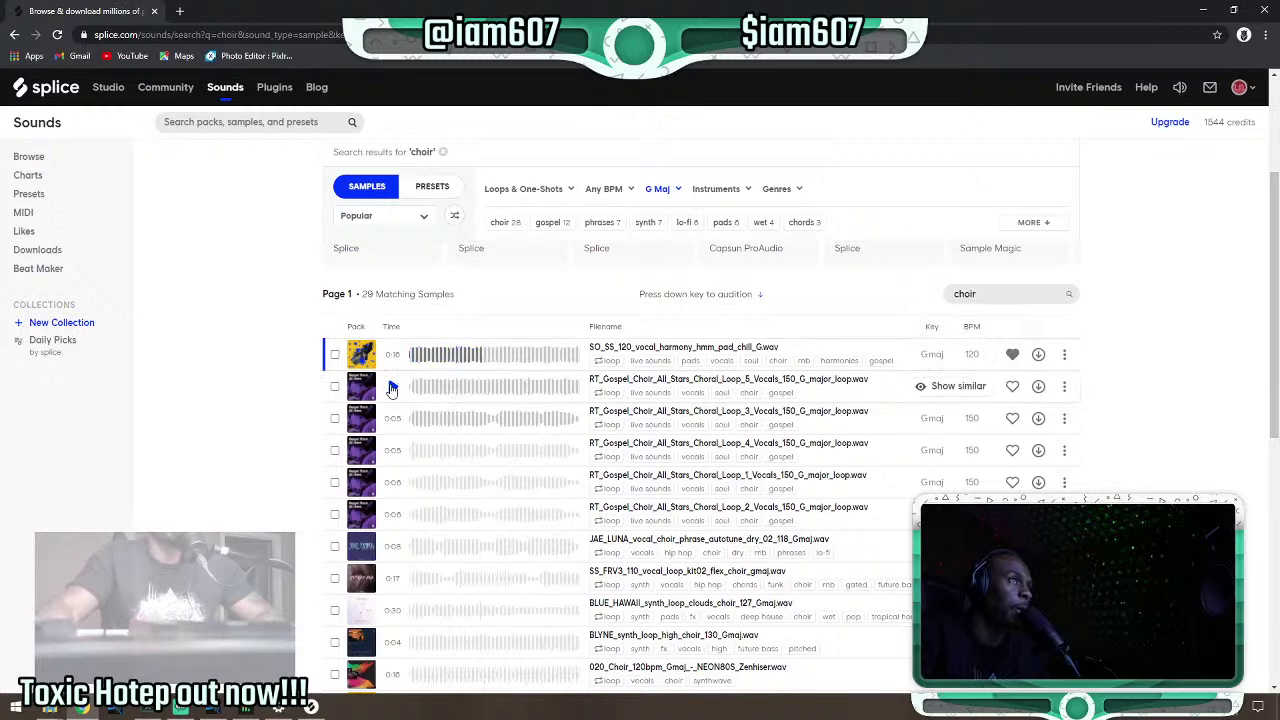
Audition the RT_Gospel_Choir_All_Stars choral loops 5, 3, 4, 1 and 2 in G major.
click(392, 387)
click(393, 418)
click(393, 450)
click(393, 482)
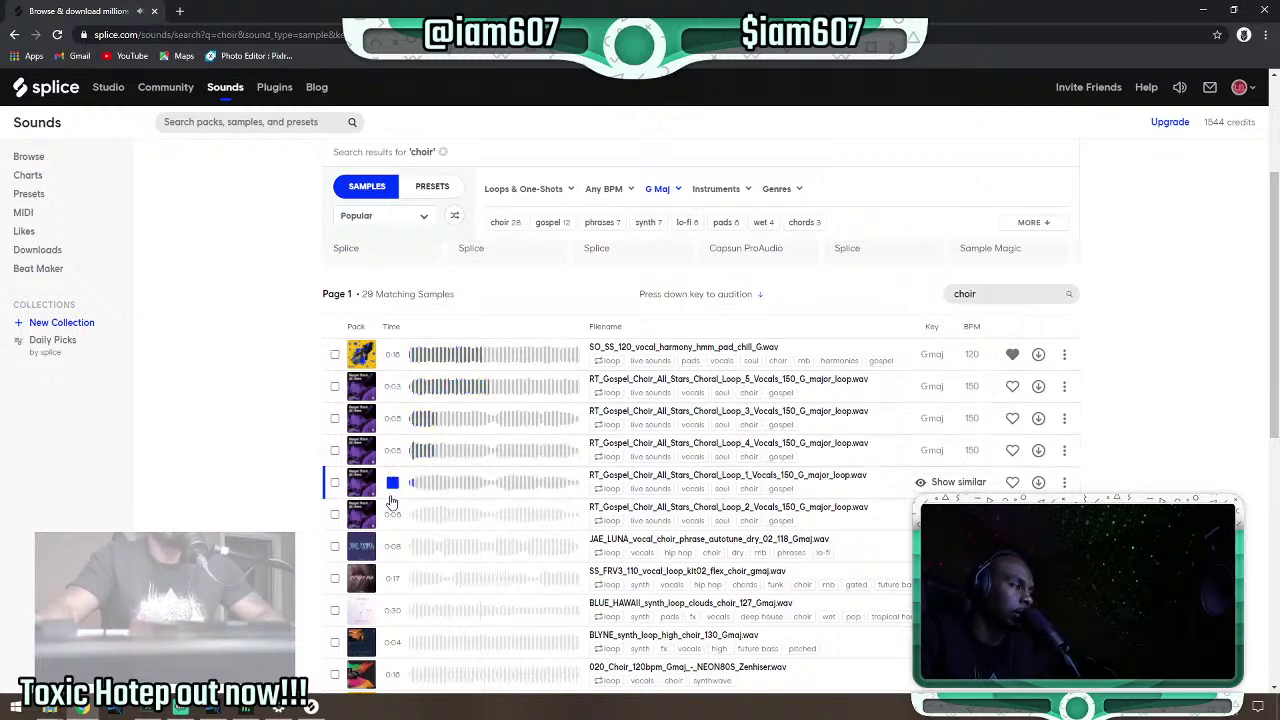
click(392, 514)
Audition the JAE_LUNA autotune dry 02 phrase, SS_FRV3 flex choir, BLUE_HAWAII clouds choir and BLYNE high choir samples.
scroll(392, 520, down, 1)
click(392, 512)
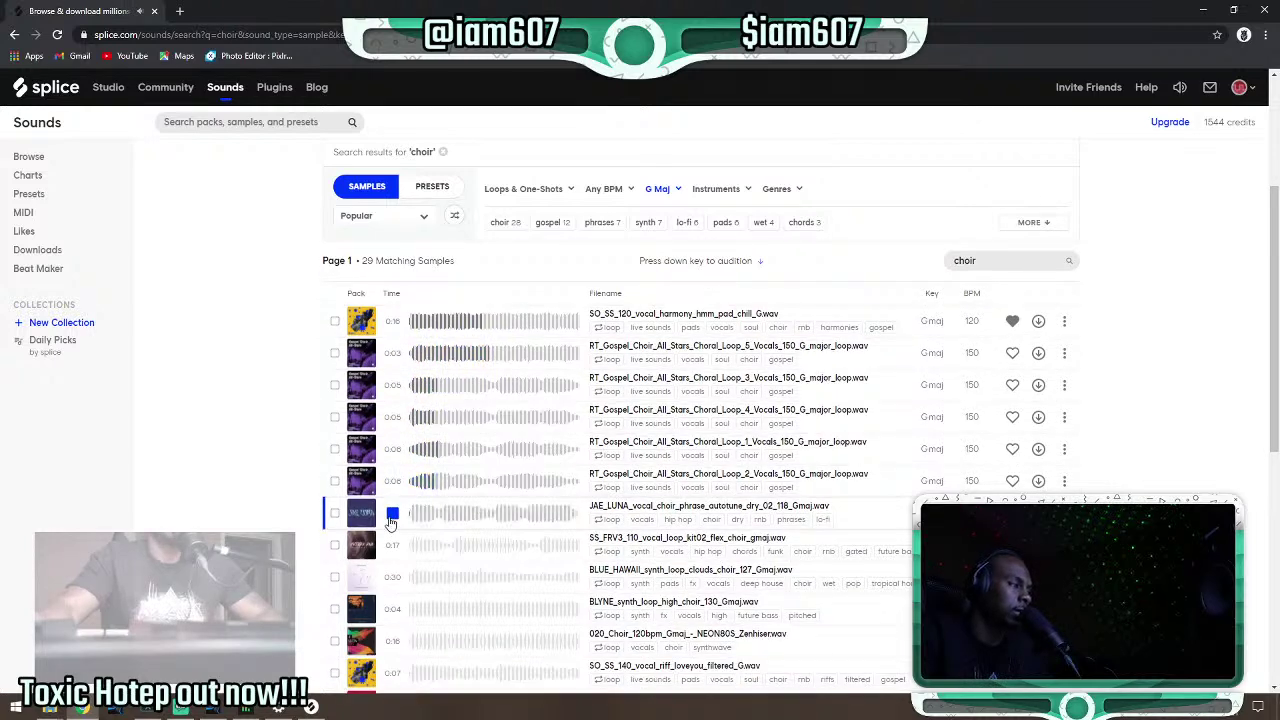
click(392, 533)
scroll(393, 515, down, 1)
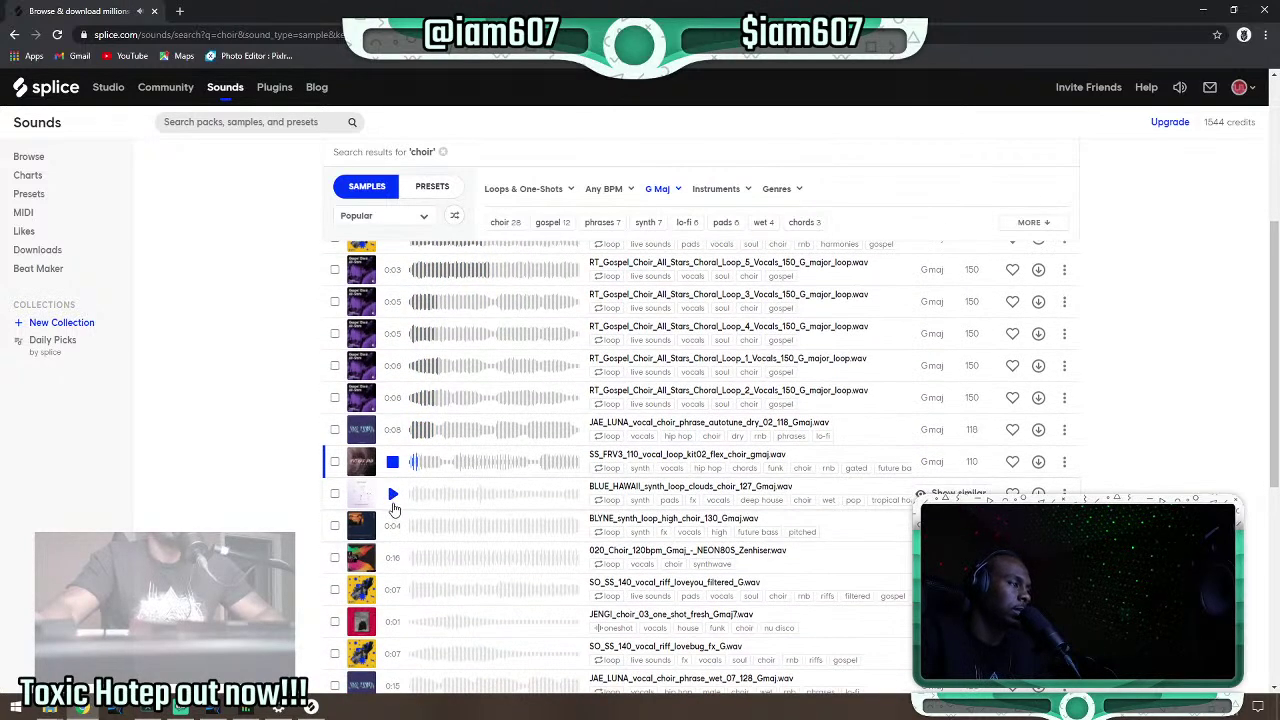
click(394, 495)
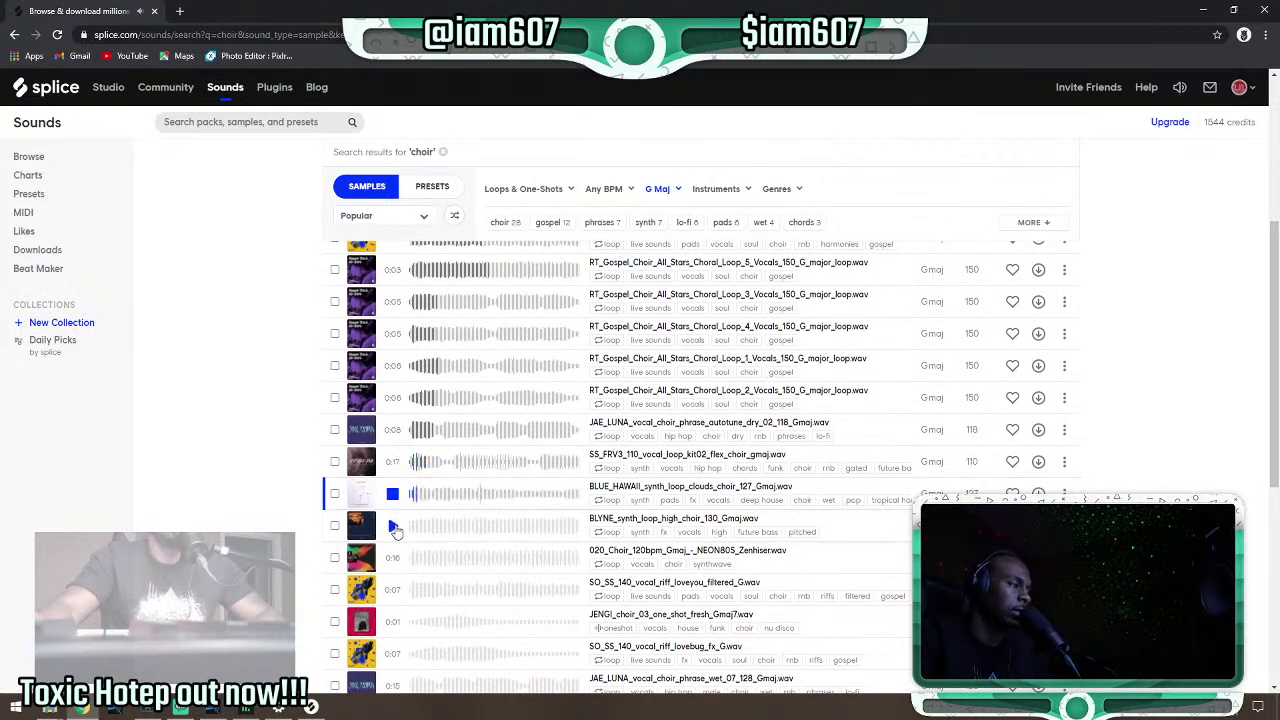
click(393, 528)
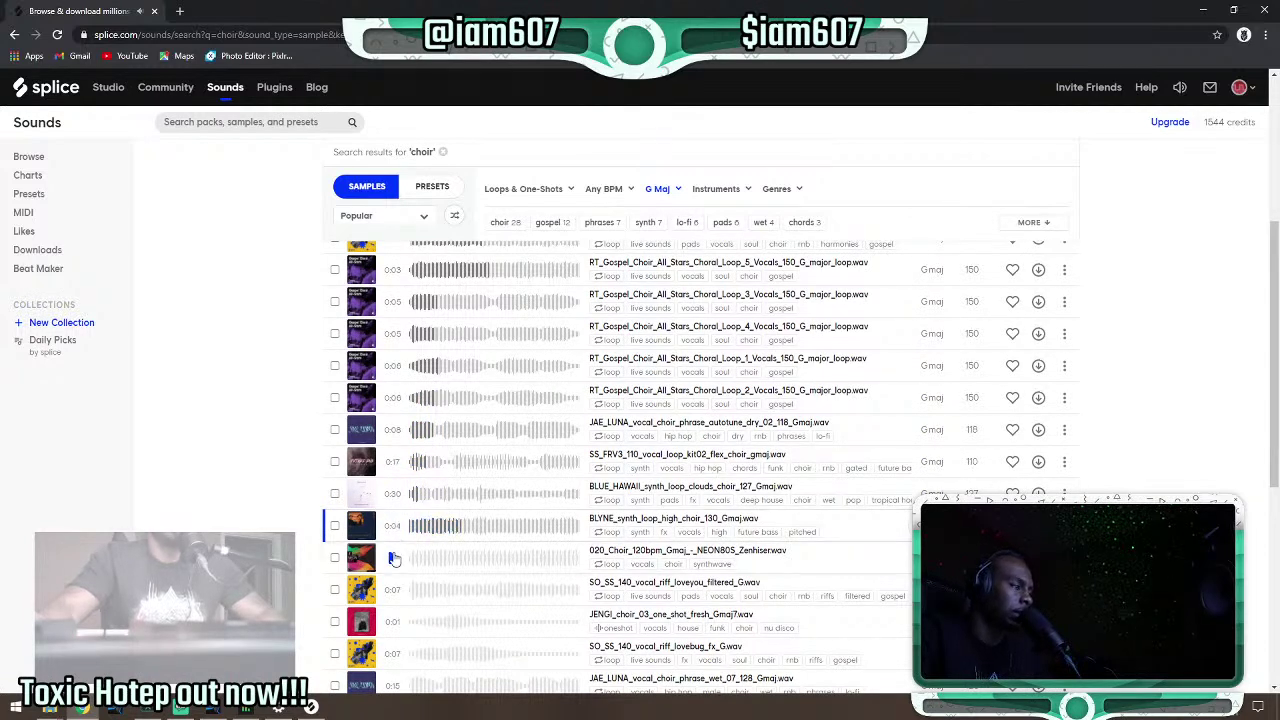
Audition the 020_Choir NEON80S, SO_SS_140 loveyou_filtered, JENGI choir_03 one-shot and SO_SS_140 lovebug_fx samples.
click(394, 558)
click(394, 590)
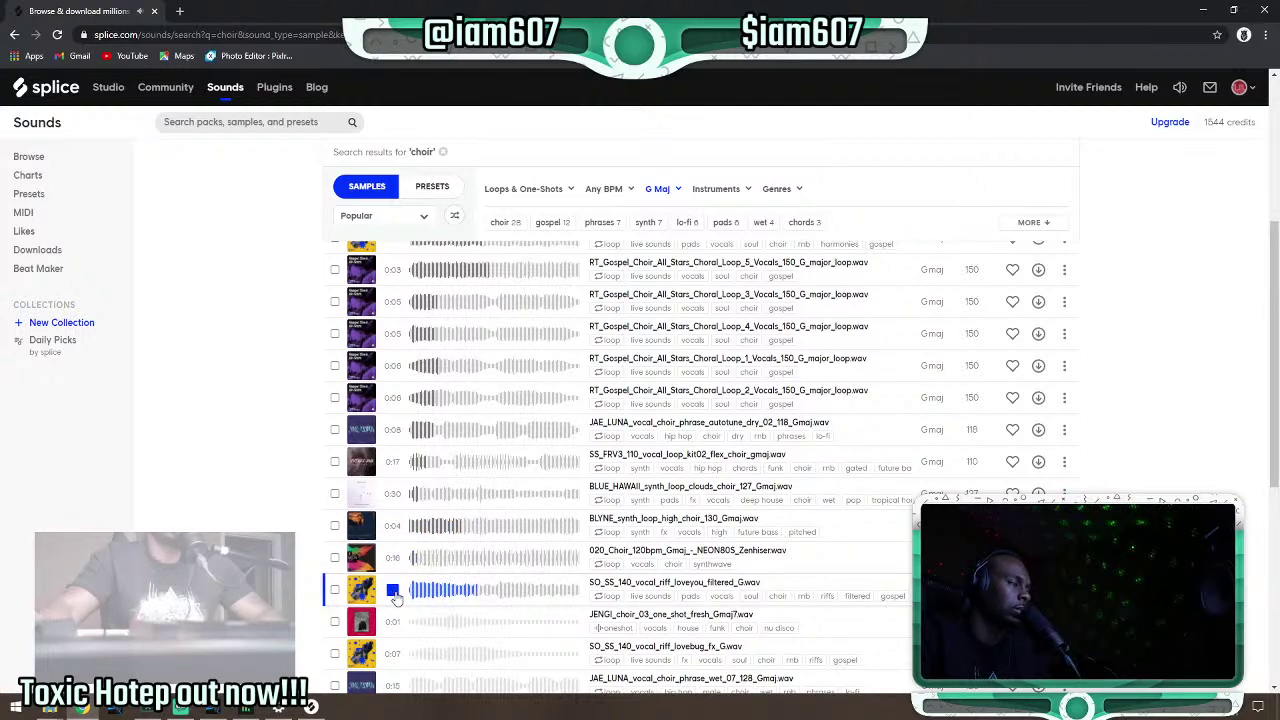
click(394, 622)
scroll(394, 625, down, 1)
click(394, 638)
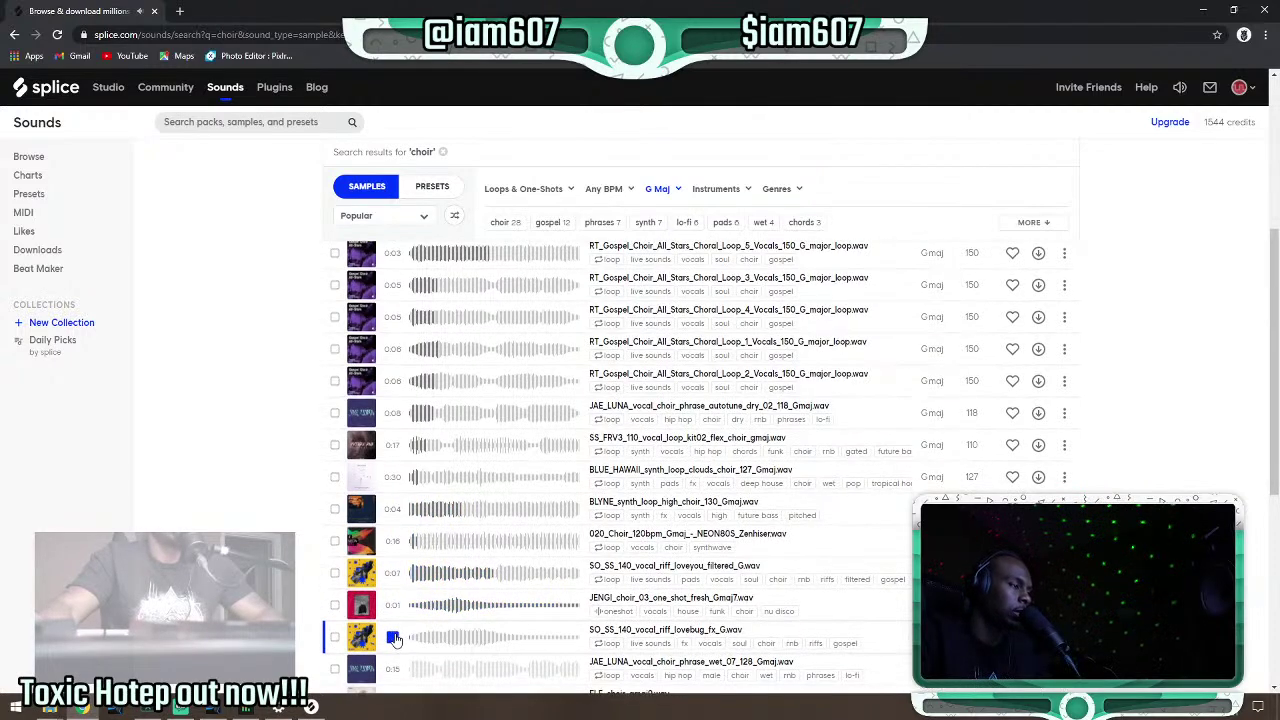
Audition the JAE_LUNA wet_07 choir phrase, the ELF_choir_gmaj9 one-shot and the 034_Choir NEON80S loop.
scroll(396, 630, down, 1)
click(394, 572)
scroll(396, 560, down, 1)
click(394, 535)
scroll(397, 540, down, 1)
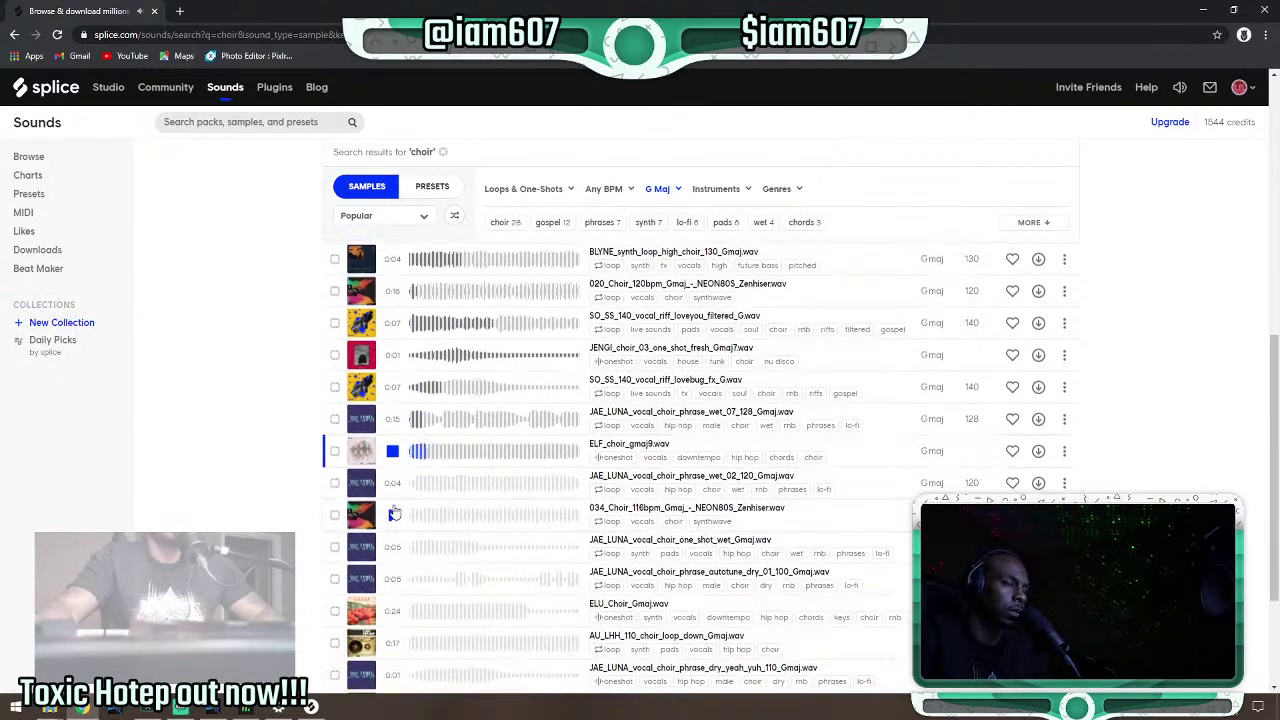
click(394, 516)
Sort the choir samples by ascending BPM and audition the SOUNDDOCTRINE reflections loop, JAE_LUNA choir one-shot and SO_SS_120 harmony pad.
scroll(560, 534, up, 10)
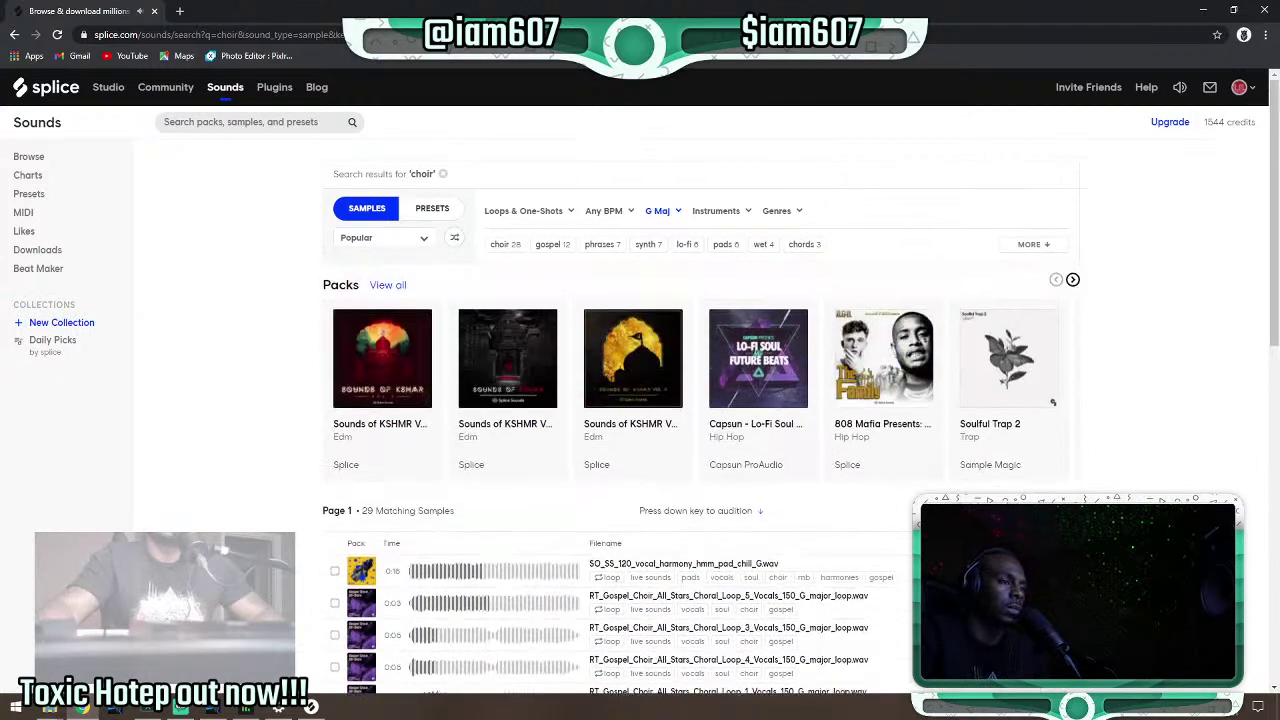
click(967, 543)
scroll(650, 497, down, 3)
click(393, 288)
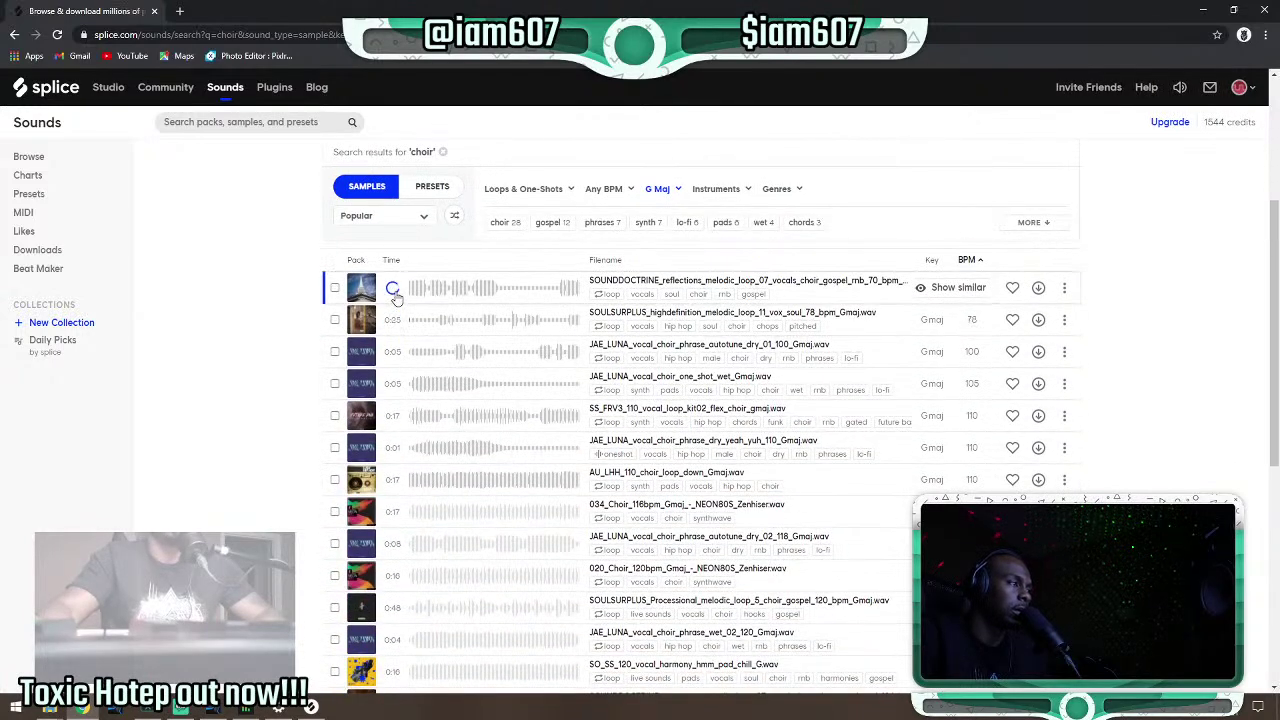
click(392, 384)
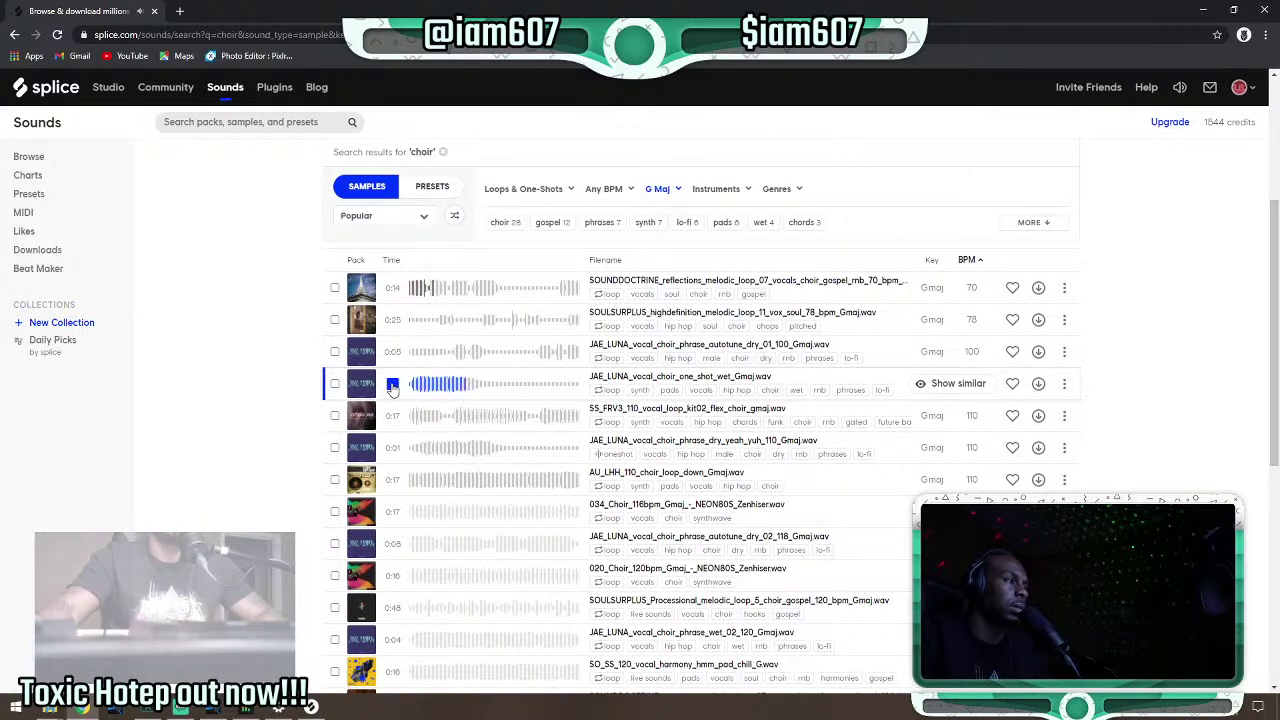
scroll(410, 400, down, 3)
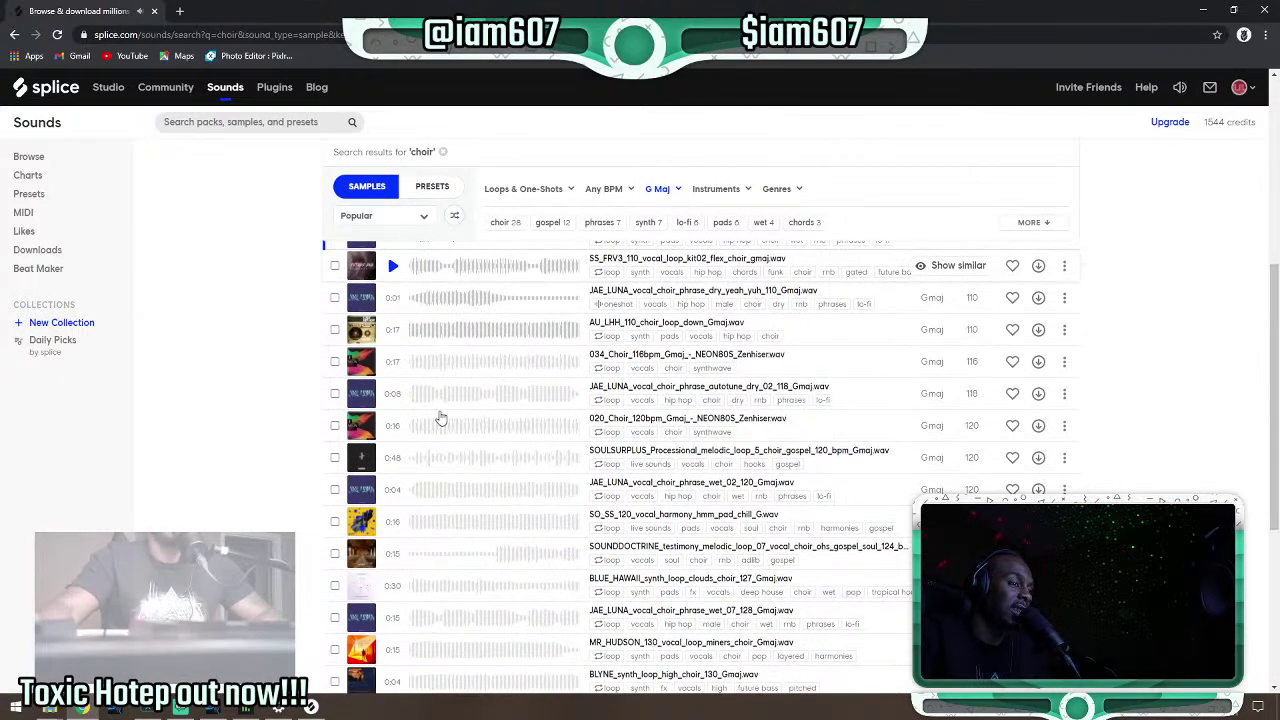
click(393, 524)
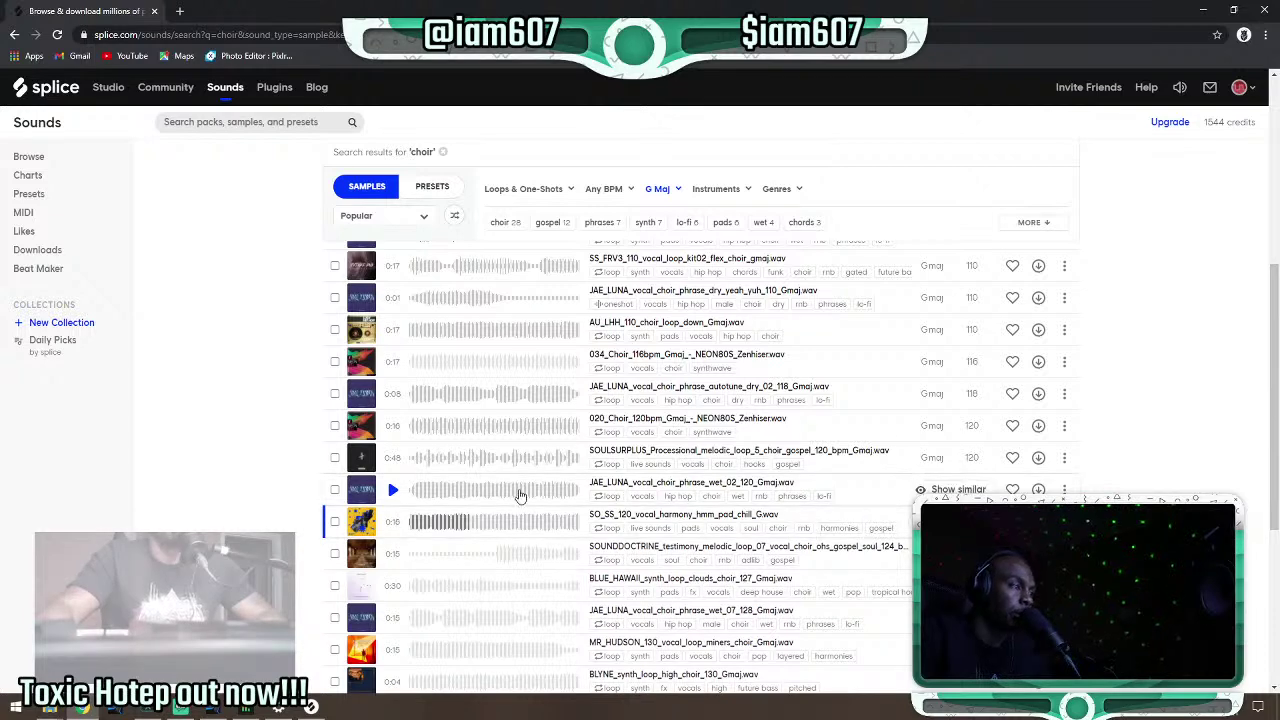
Switch to the Splice desktop app and place SO_SS_120_vocal_harmony_hmm_pad_chill_G on a new Studio One track under Morning Bump, starting at bar 3.
click(1196, 11)
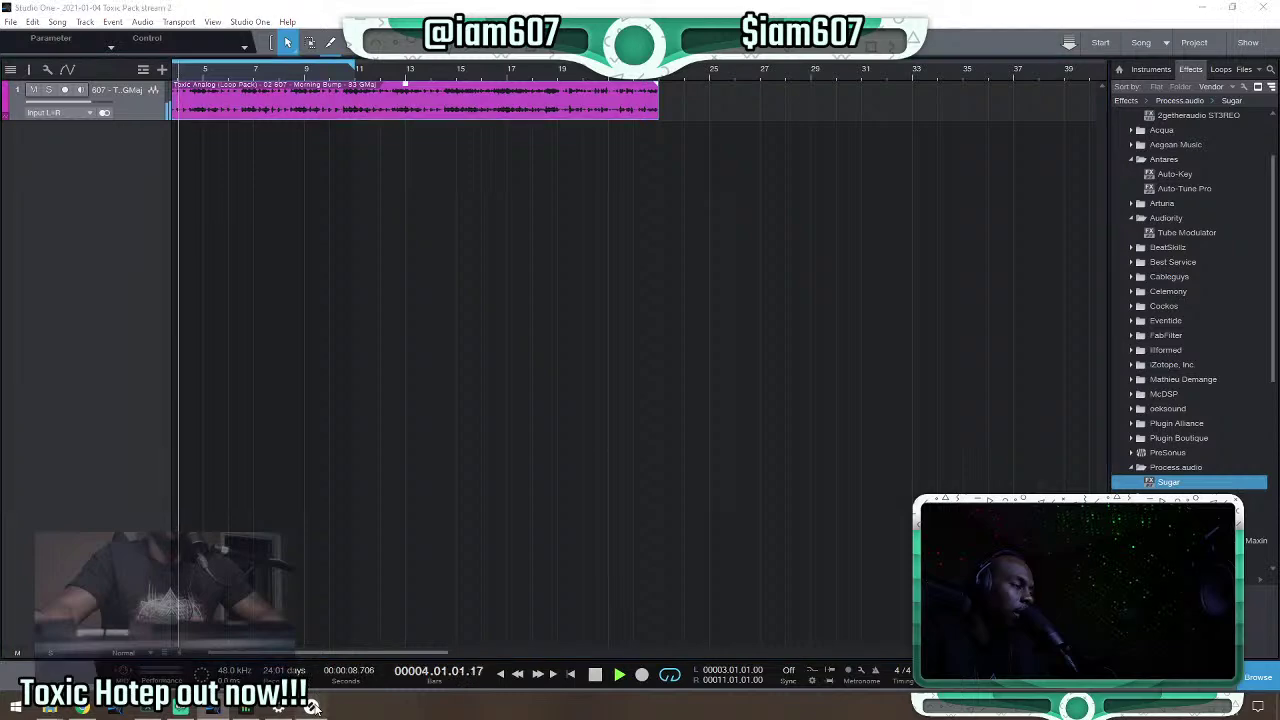
click(313, 706)
drag(1181, 375, 399, 207)
click(1157, 55)
key(space)
scroll(390, 75, down, 3)
drag(293, 135, 209, 128)
scroll(194, 76, up, 6)
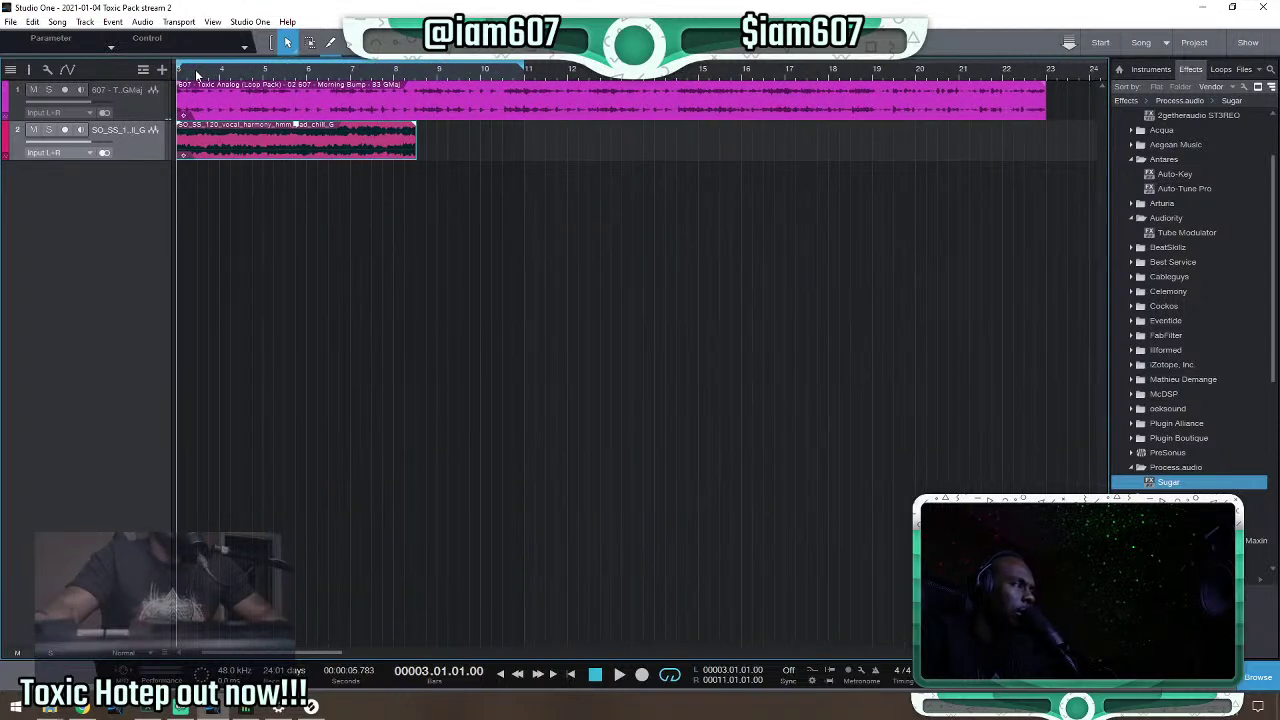
Solo the vocal harmony track and play it from bar 3.
scroll(197, 75, down, 2)
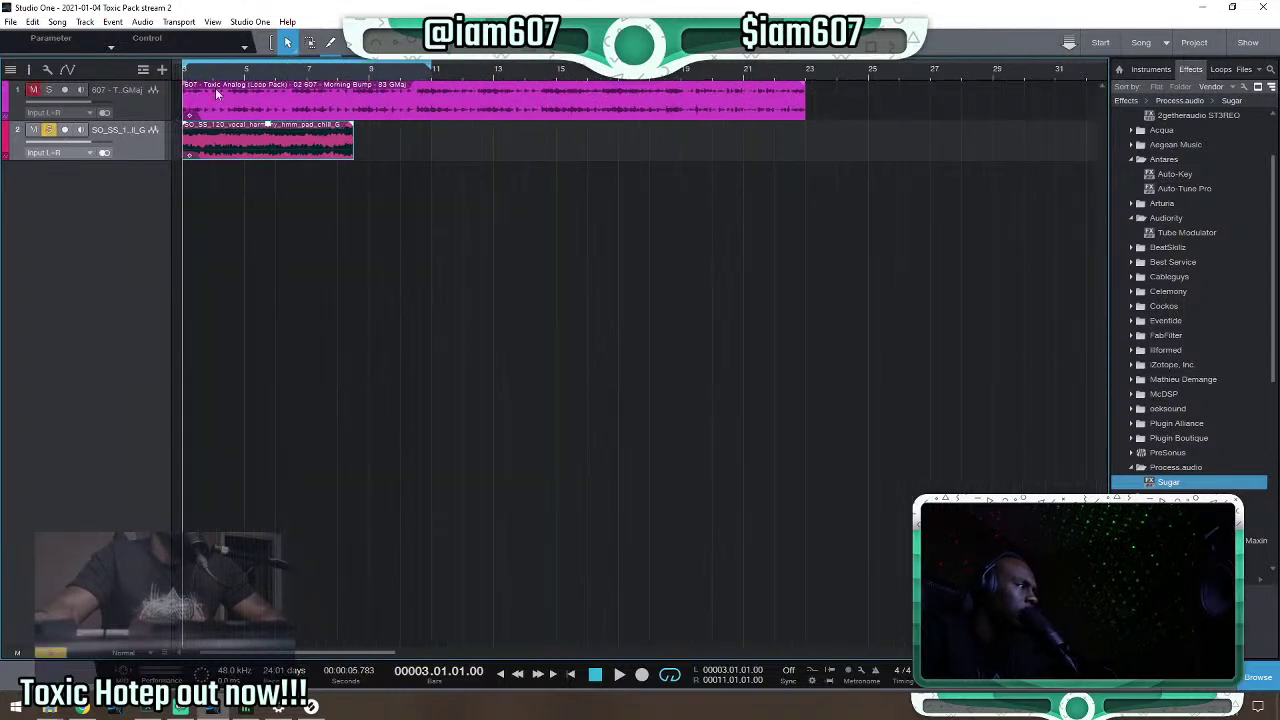
key(space)
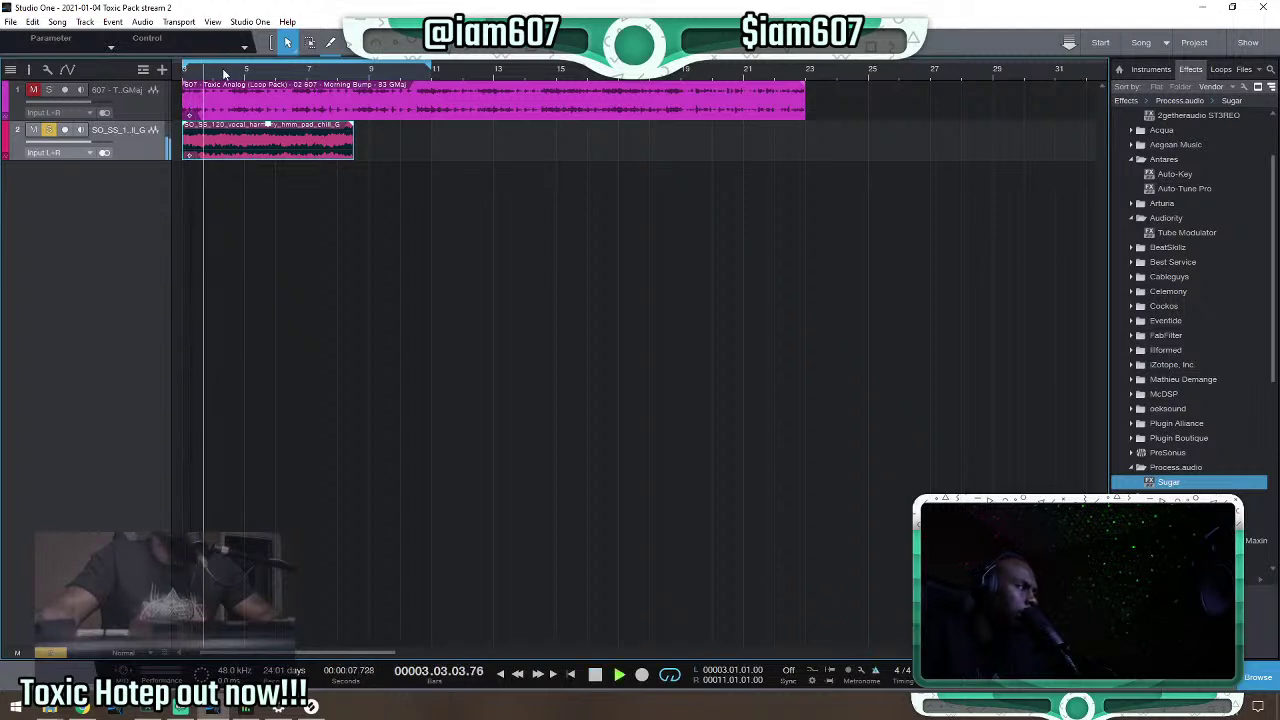
scroll(223, 68, up, 3)
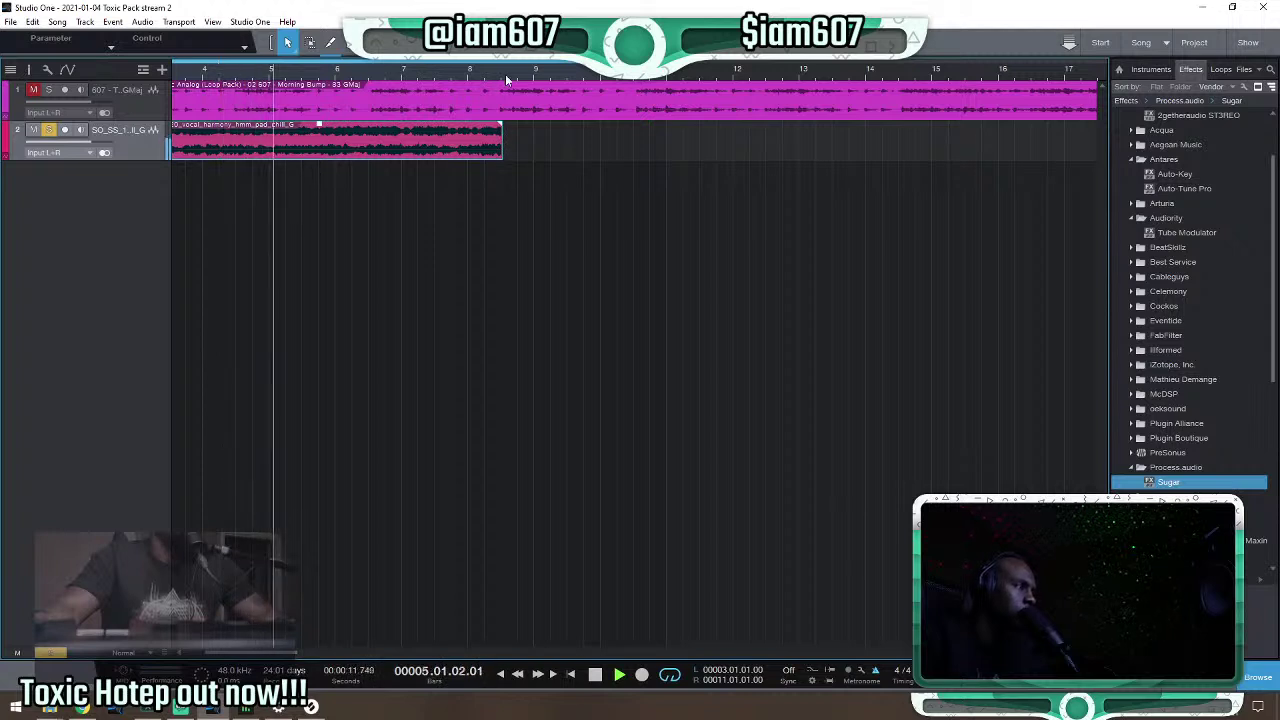
scroll(508, 78, down, 1)
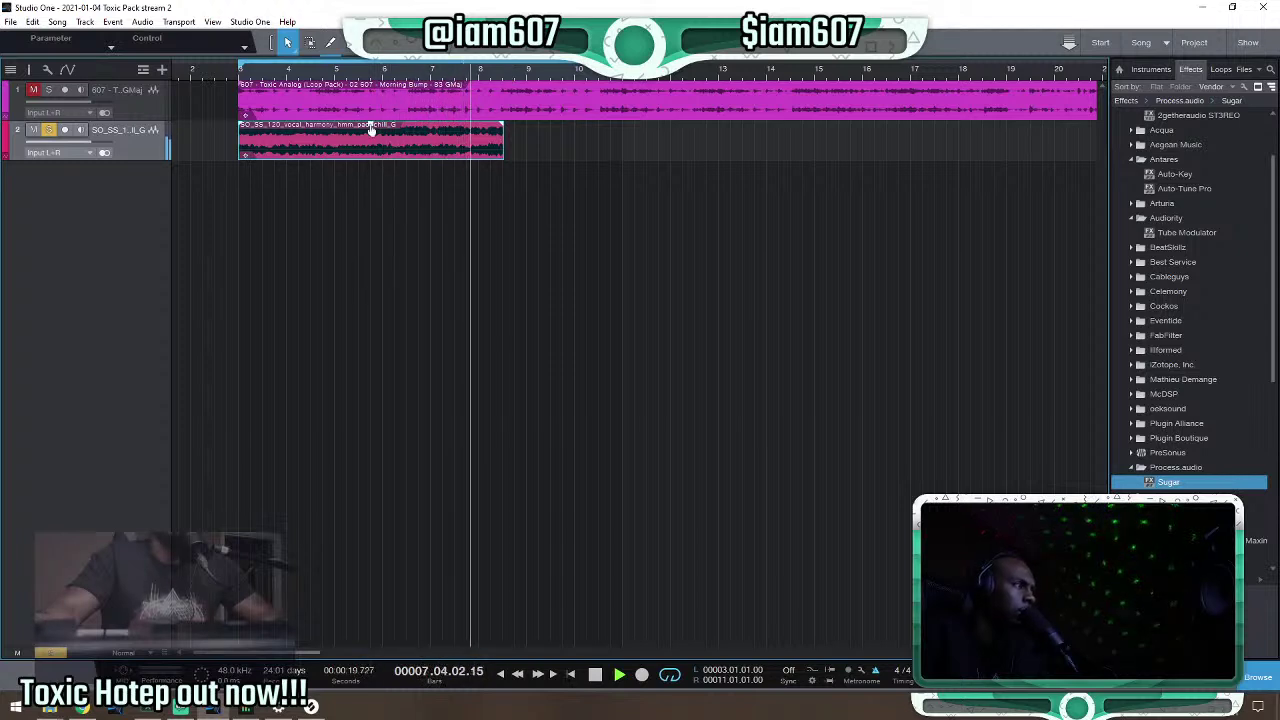
key(space)
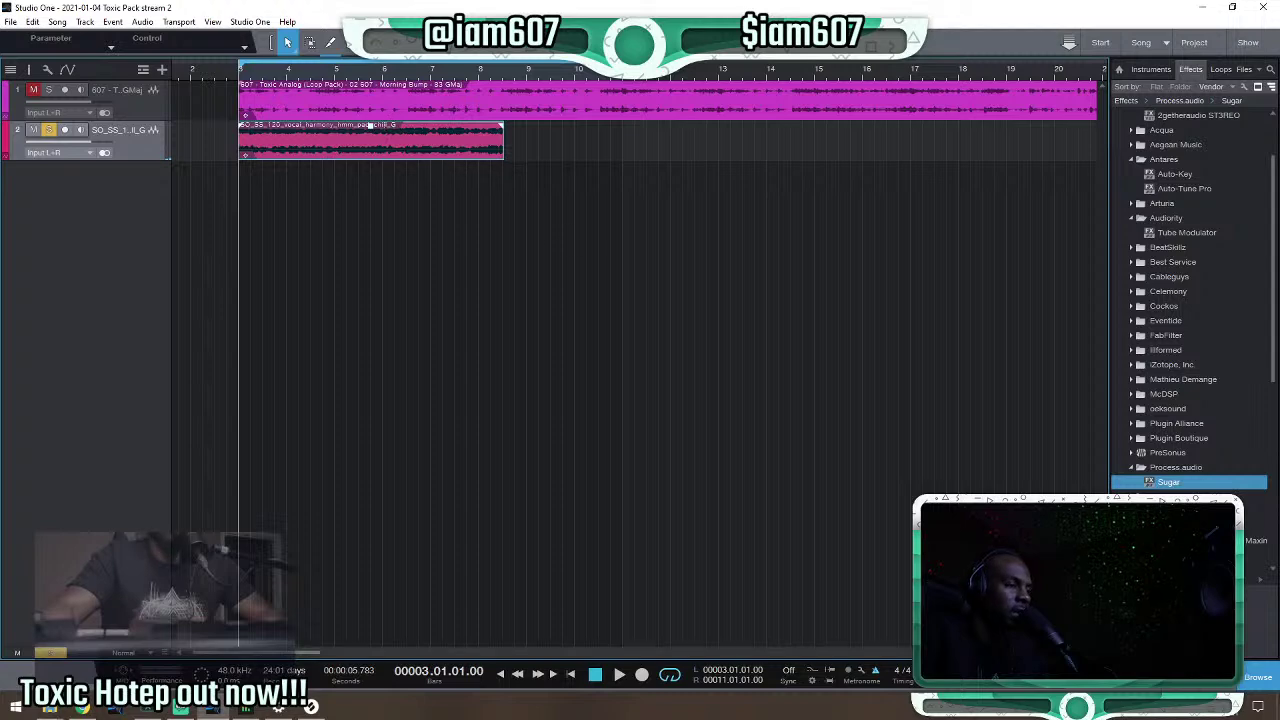
Change the song tempo so the vocal harmony event spans bars 3 to 11, and play the Morning Bump track soloed from bar 3.
drag(238, 68, 238, 40)
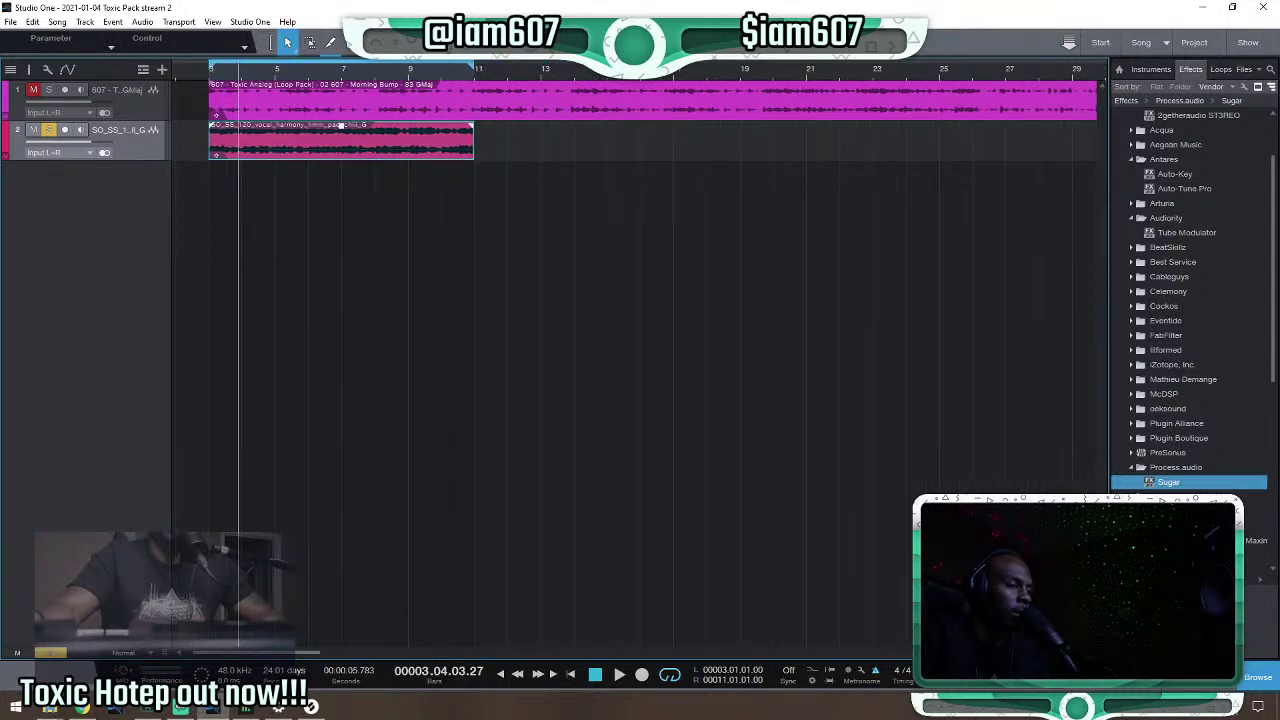
click(210, 74)
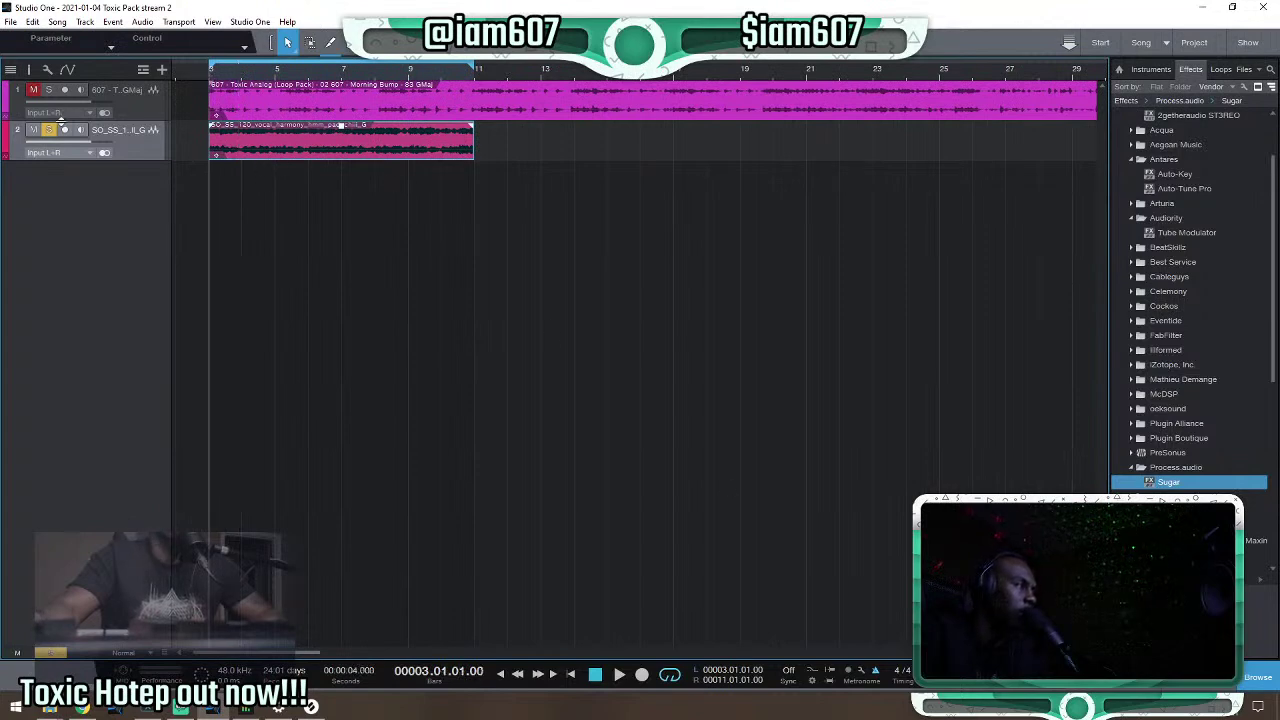
click(198, 100)
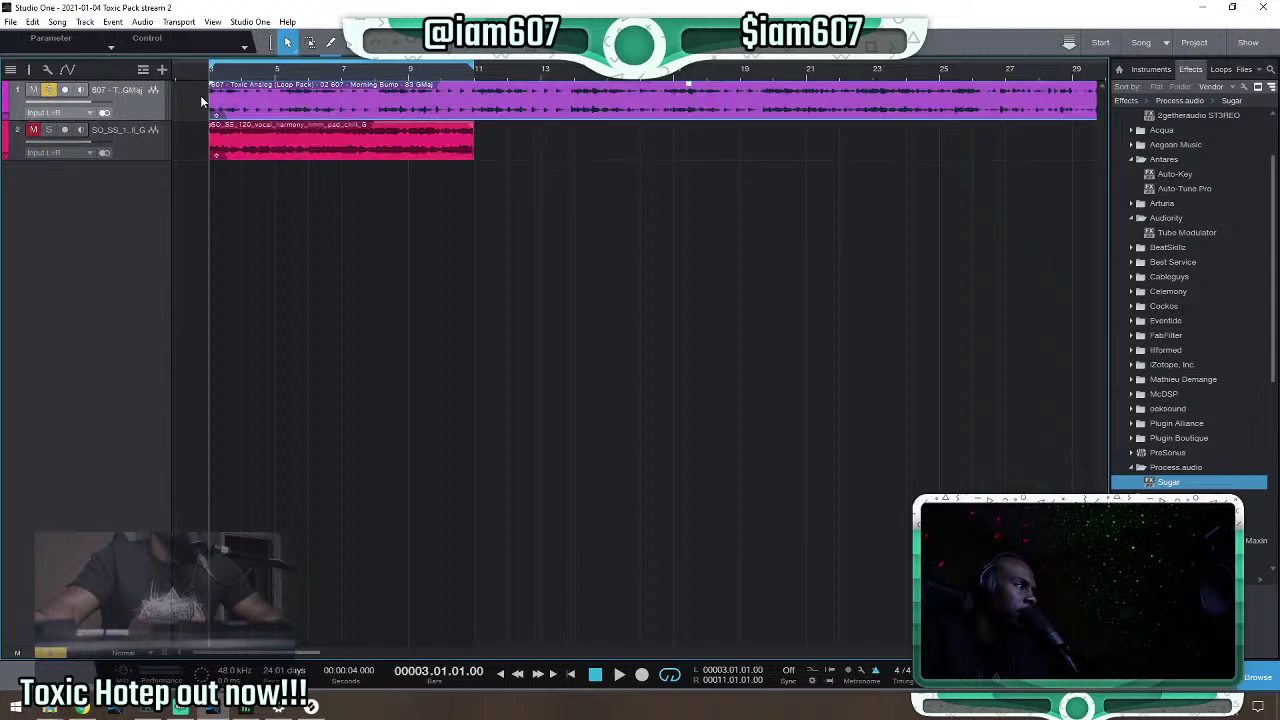
key(space)
key(w)
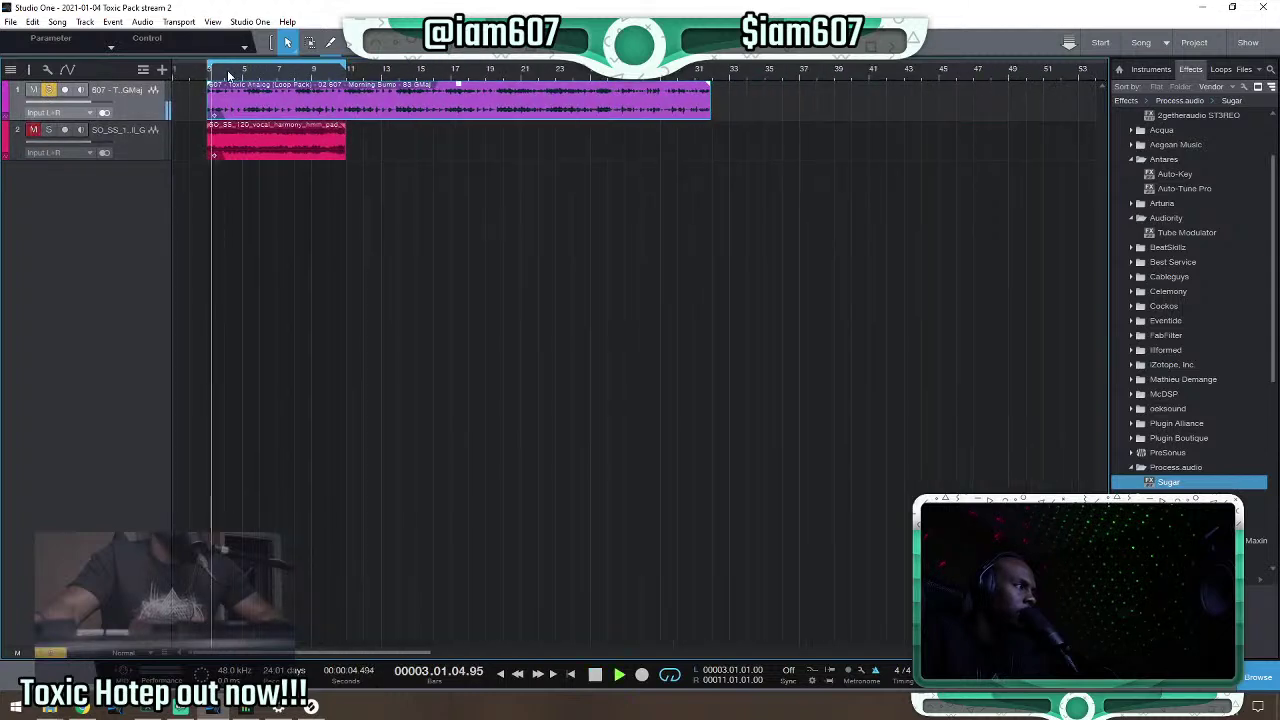
key(space)
Try shortening the Morning Bump event to end at bar 5, and undo the change.
drag(713, 100, 244, 100)
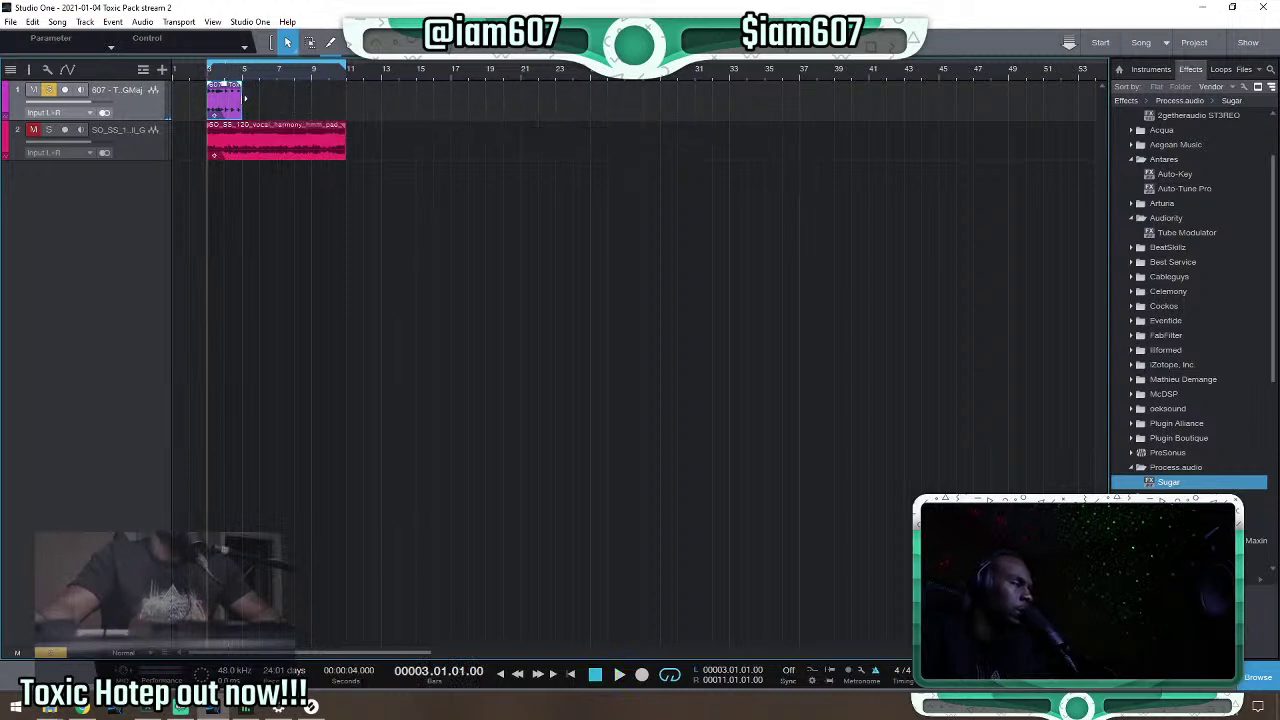
scroll(244, 100, up, 3)
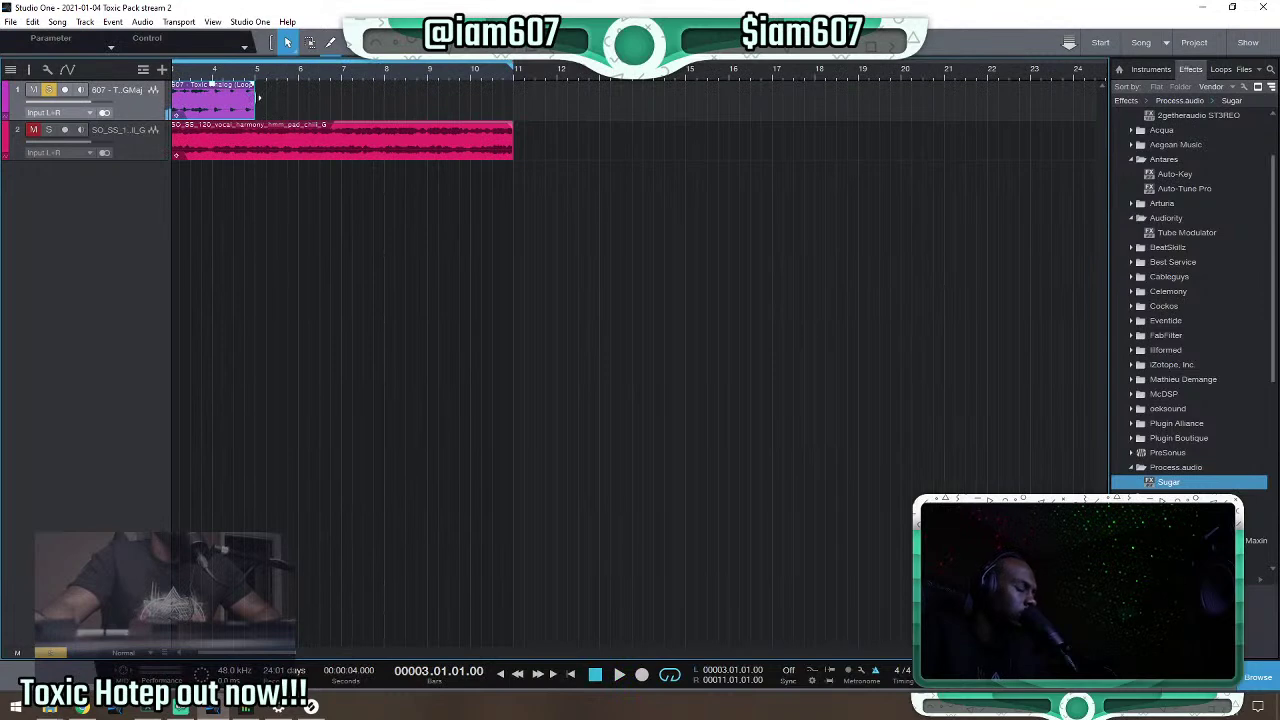
key(ctrl+z)
scroll(288, 70, down, 3)
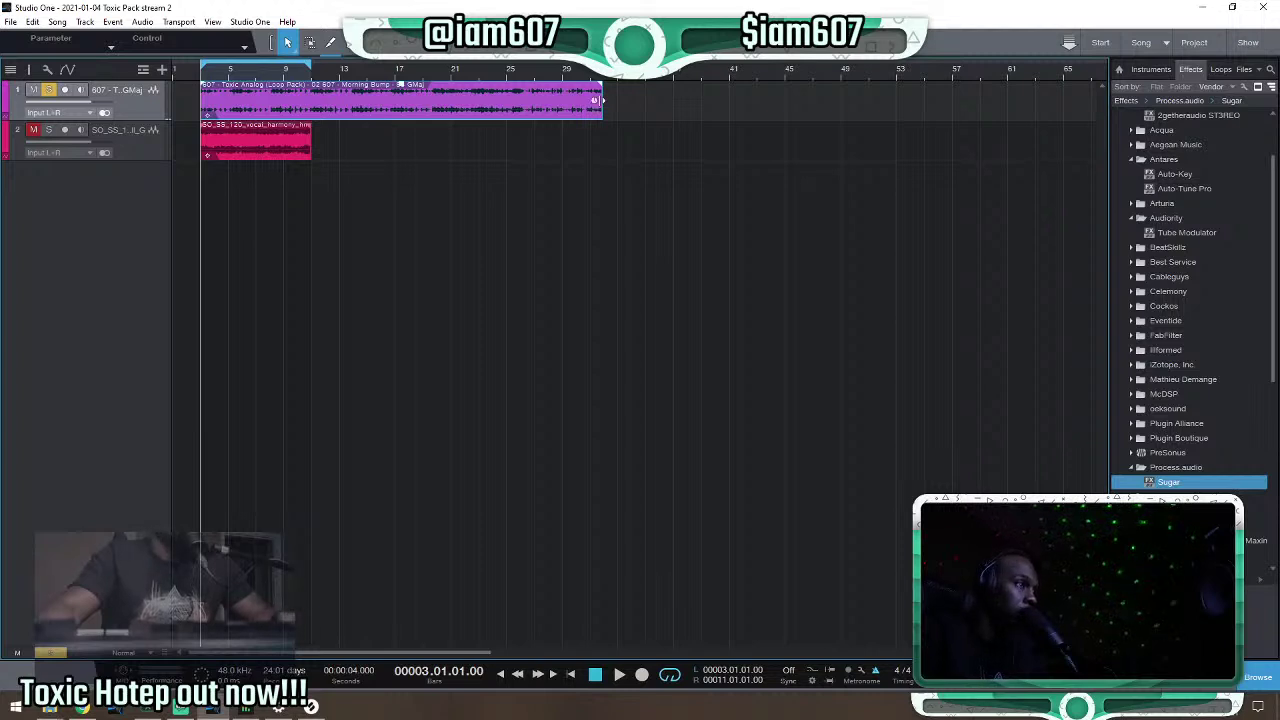
Try stretching the end of the Morning Bump event to about bar 33, play it, and undo the stretch.
drag(601, 100, 617, 104)
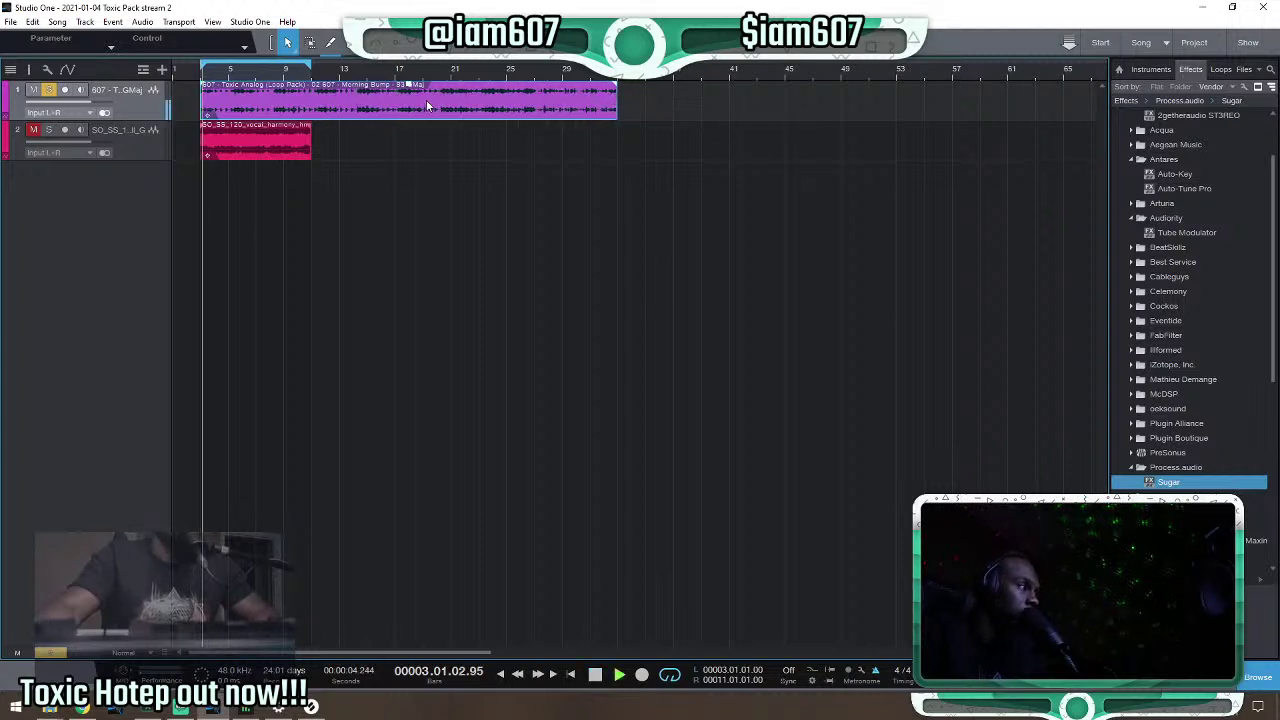
key(space)
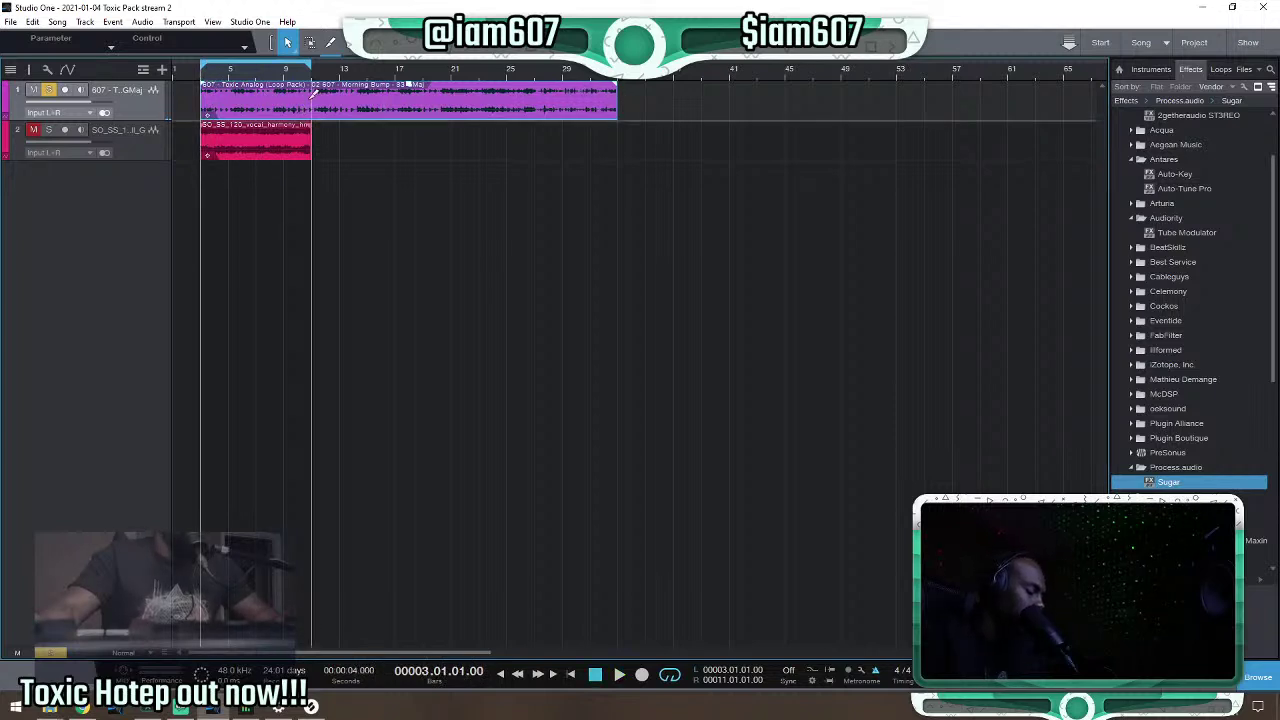
key(ctrl+z)
key(ctrl+z)
Stretch the Morning Bump event from bar 1 to about bar 33, move it to start at bar 3, and play it.
drag(322, 114, 322, 114)
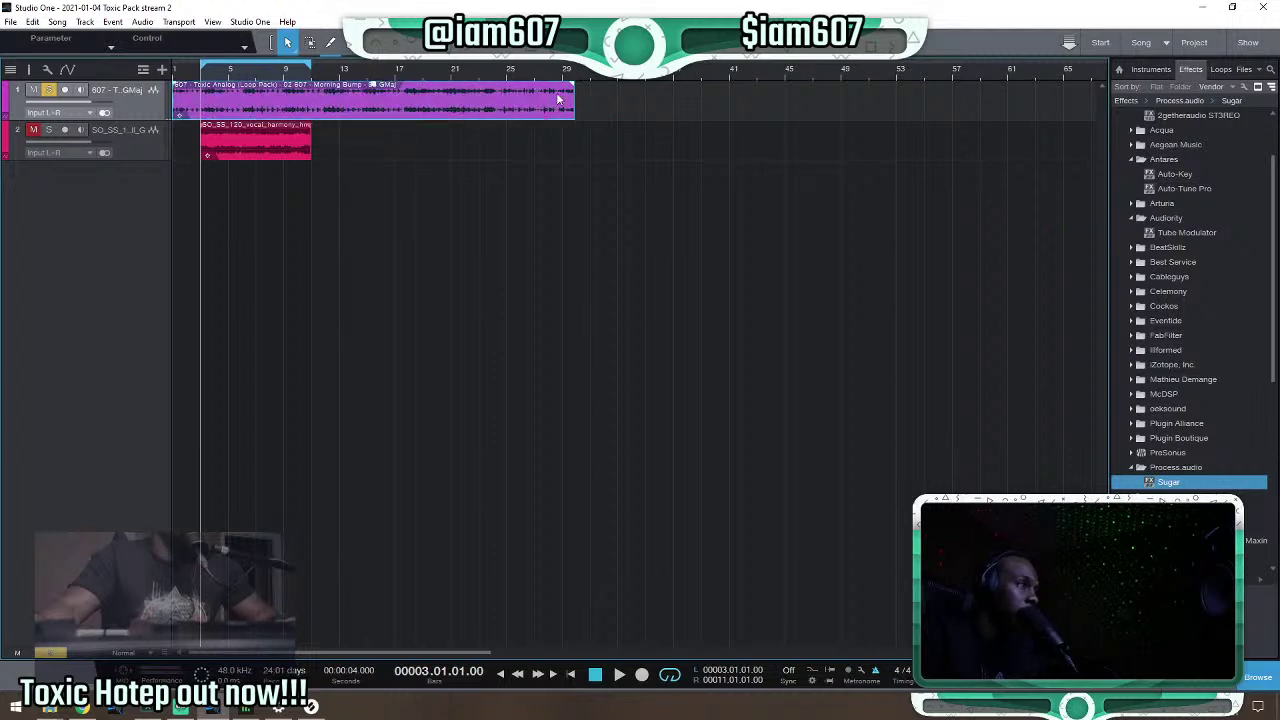
drag(578, 96, 617, 98)
mouse_move(464, 100)
mouse_down()
mouse_move(494, 101)
mouse_move(479, 98)
mouse_up()
key(space)
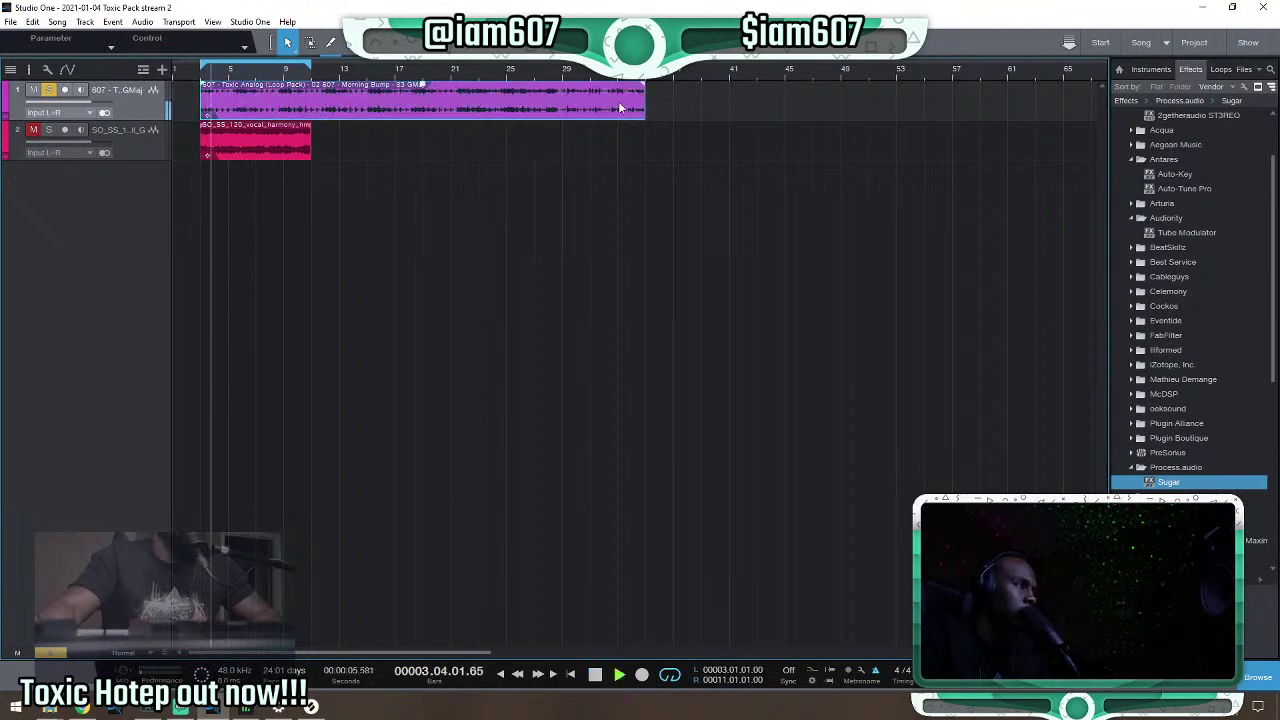
Shorten the Morning Bump event to end at about bar 9, stretch its end to just past bar 11, and play it.
key(space)
drag(645, 110, 284, 110)
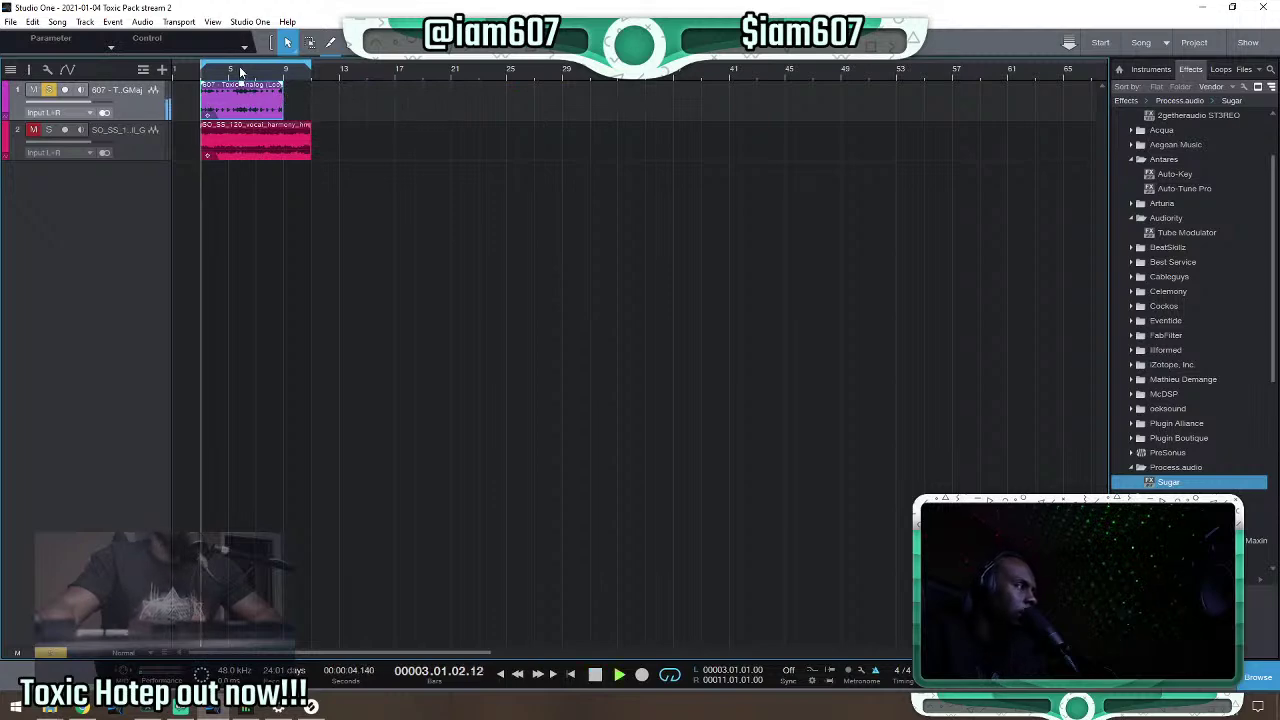
scroll(239, 66, up, 5)
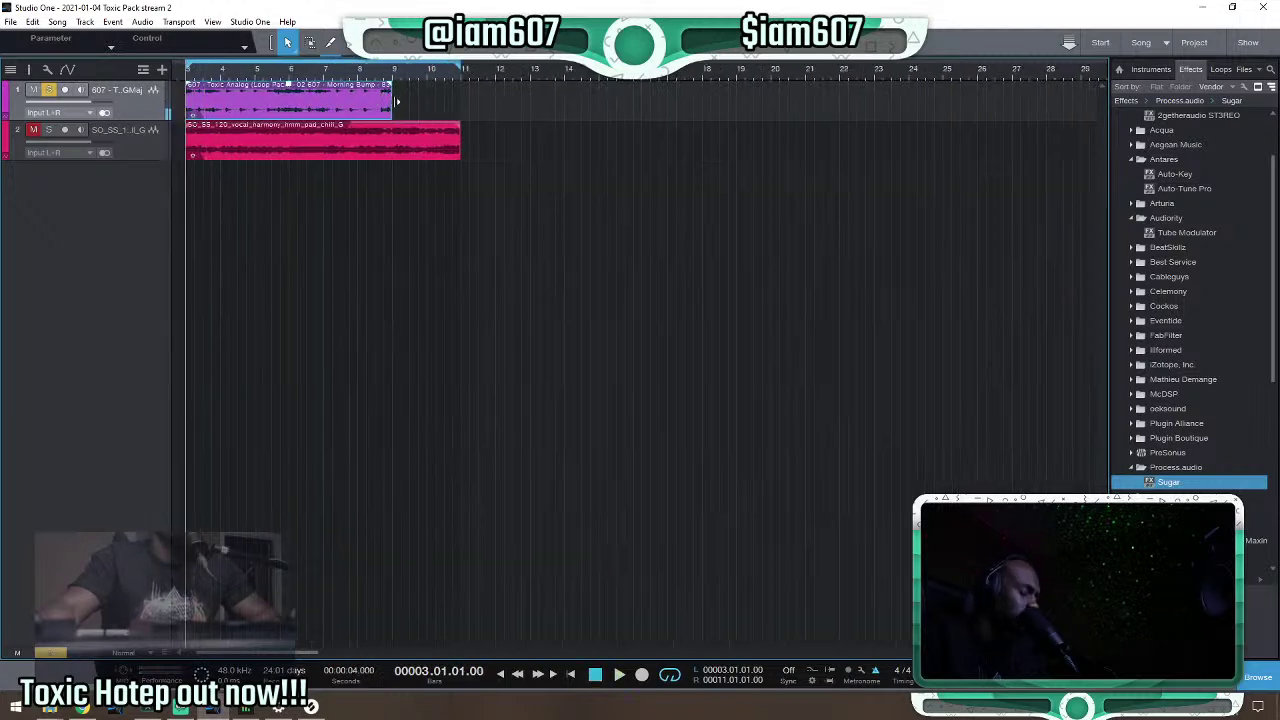
drag(397, 101, 470, 107)
key(space)
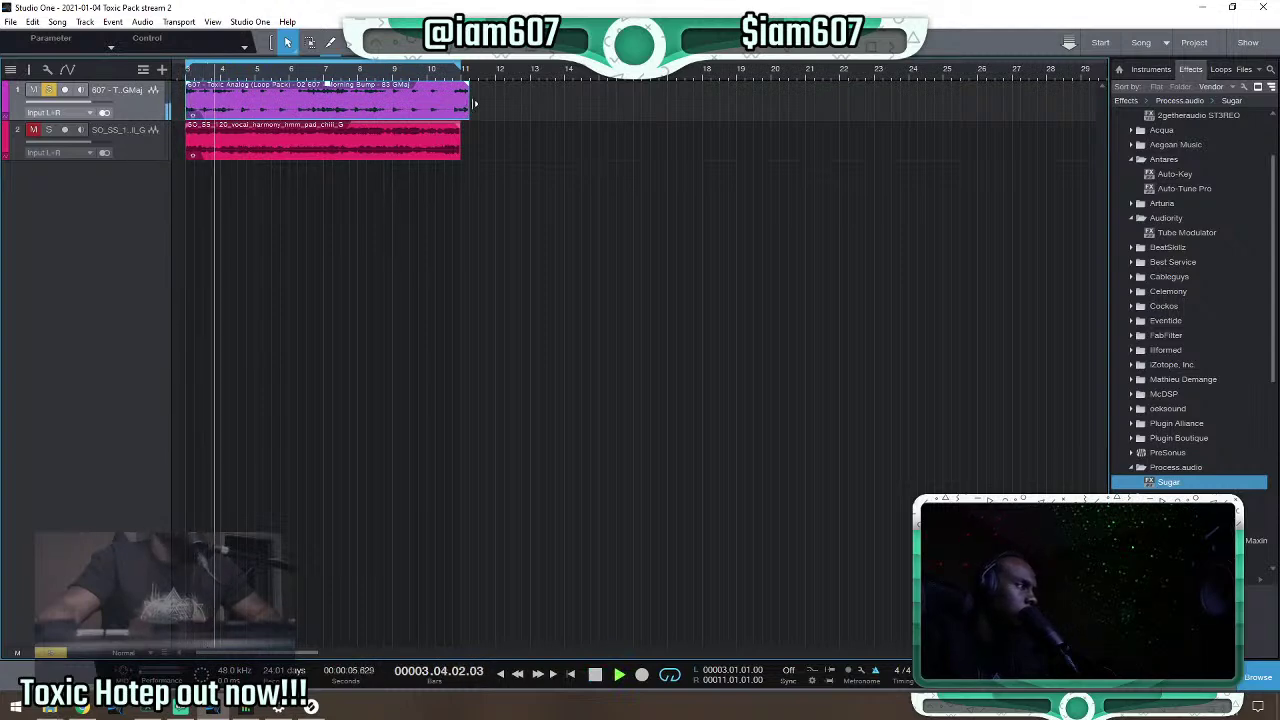
Try stretching the Morning Bump event's end to about bar 12.5, play it, and stretch the end back to just past bar 11.
drag(474, 103, 527, 110)
key(space)
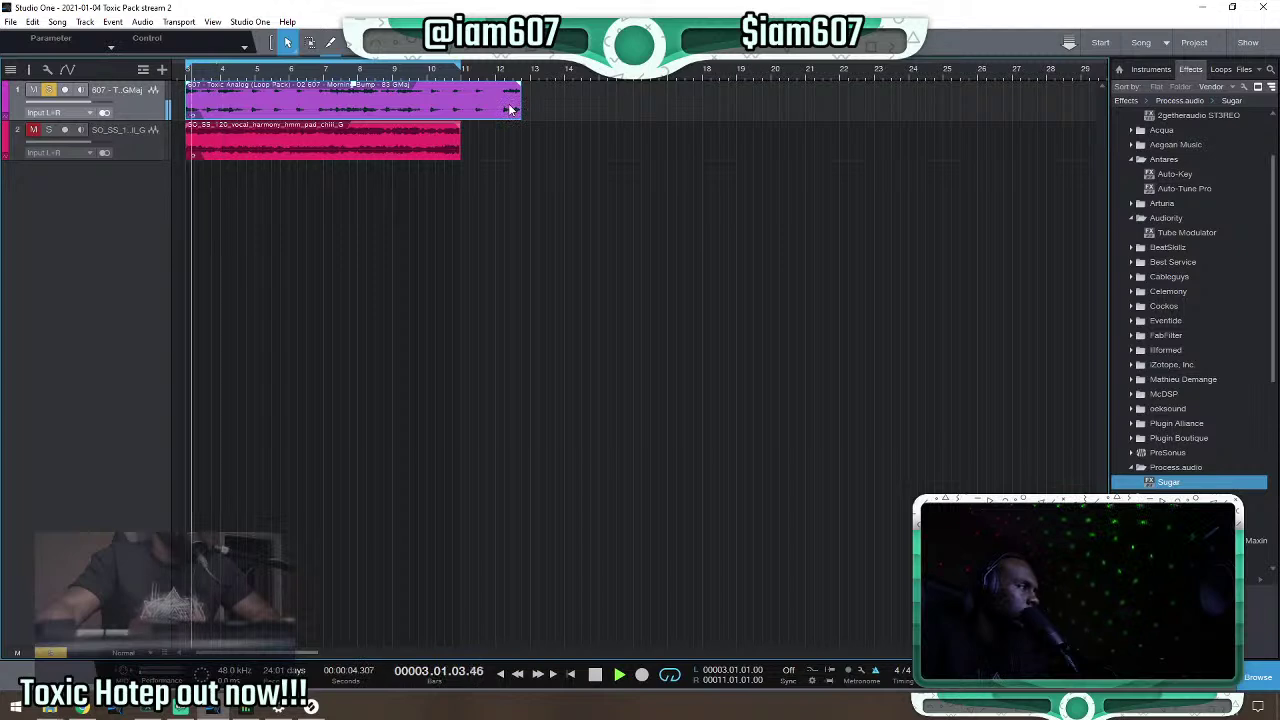
key(space)
drag(508, 104, 473, 108)
key(space)
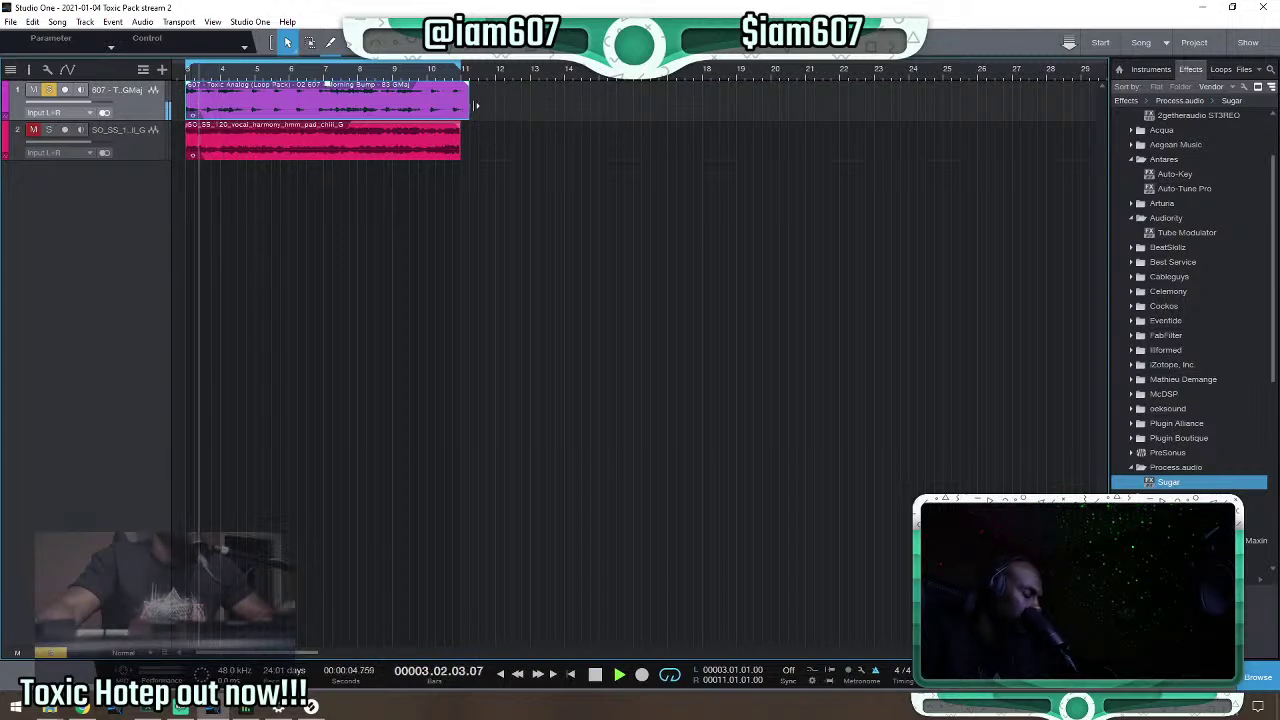
Play the stretched Morning Bump event repeatedly from bar 3 to check its timing.
key(alt+space)
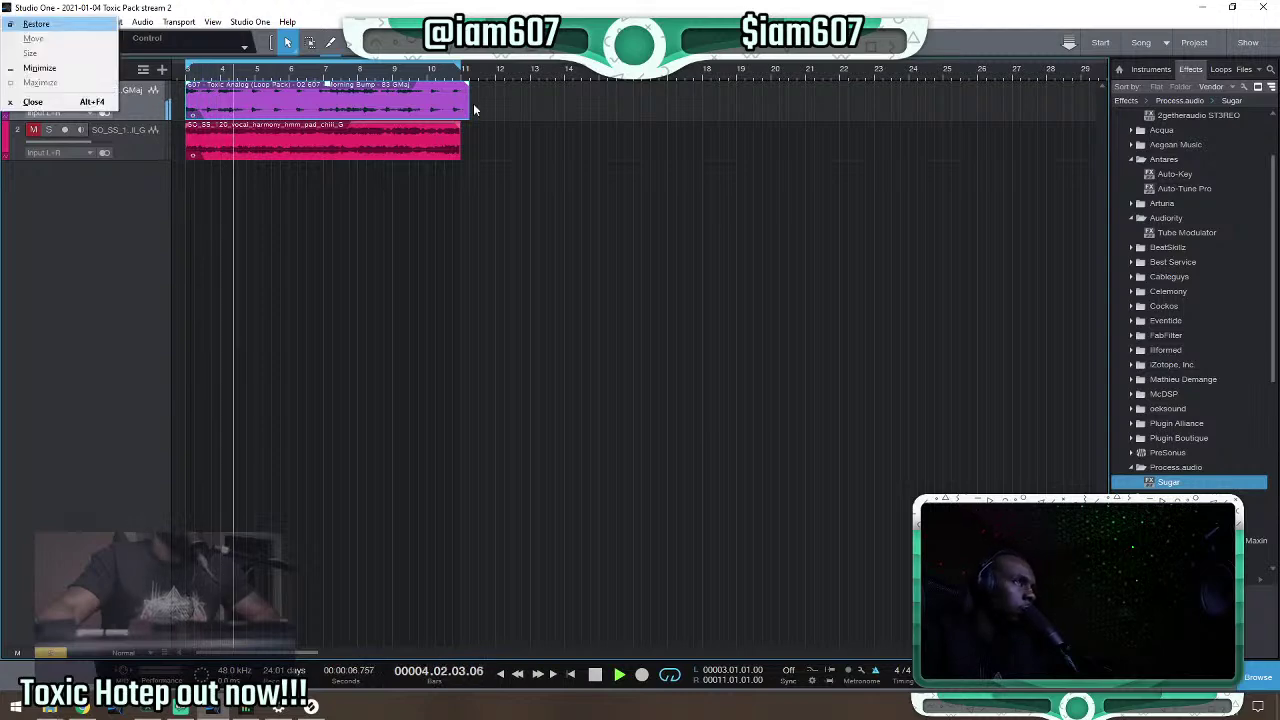
key(Escape)
key(space)
key(space)
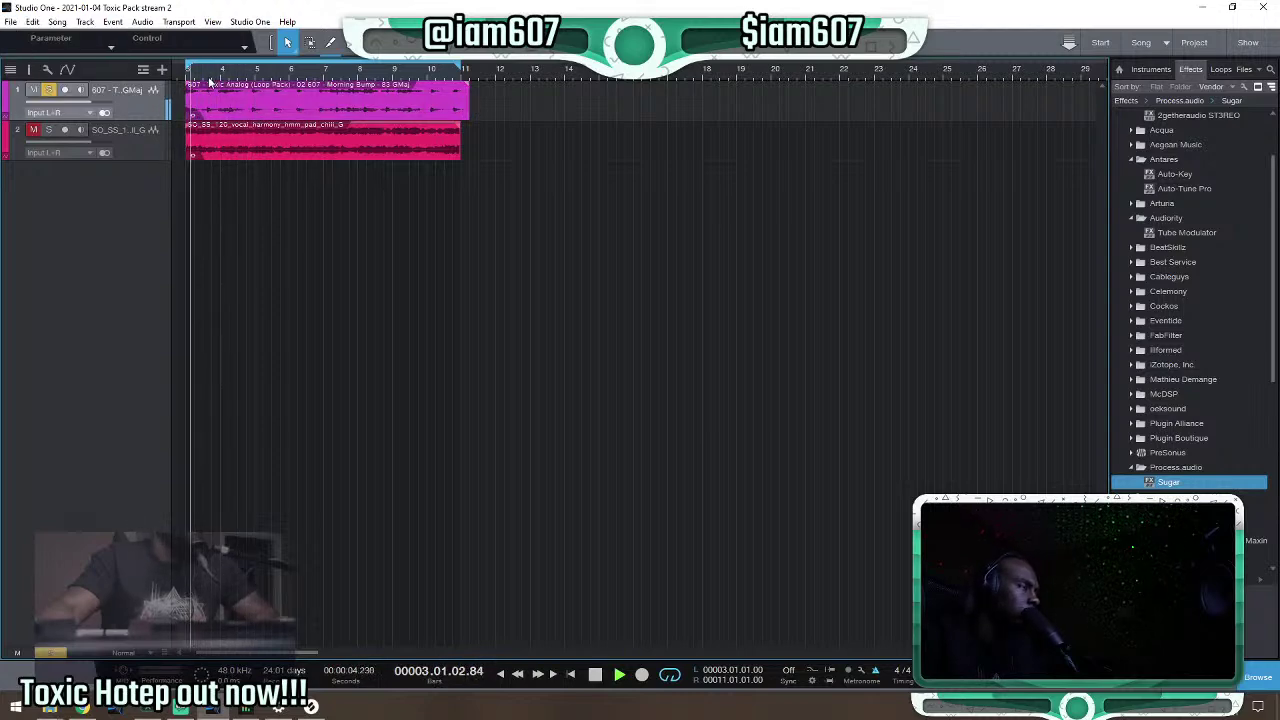
key(space)
key(space)
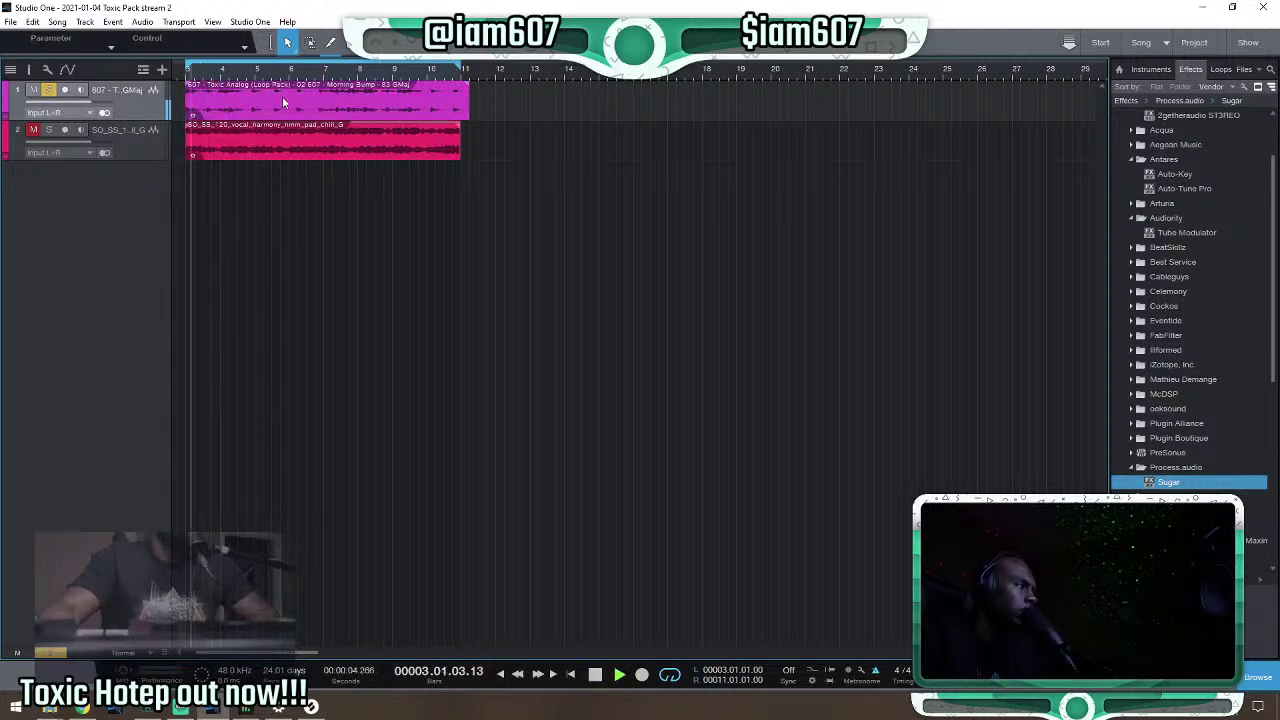
key(space)
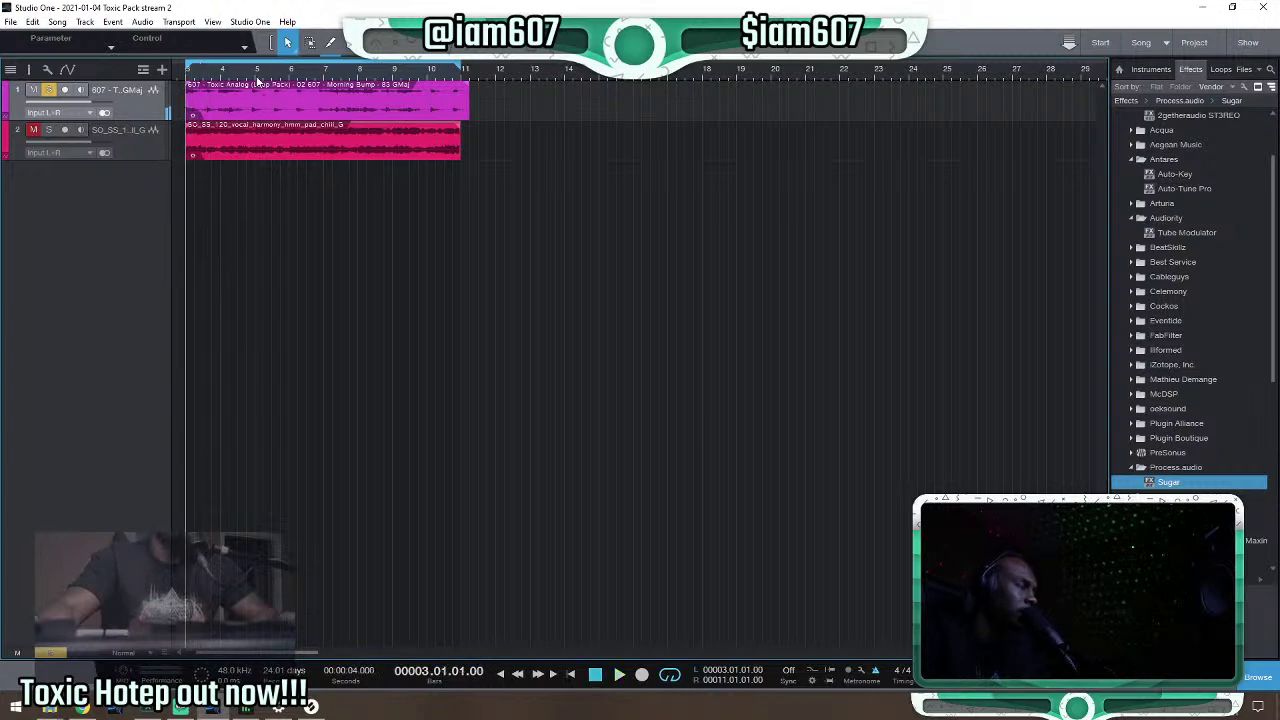
Show the track and event inspector for the Morning Bump event and set its Speedup to 1.
scroll(254, 64, down, 4)
right_click(270, 98)
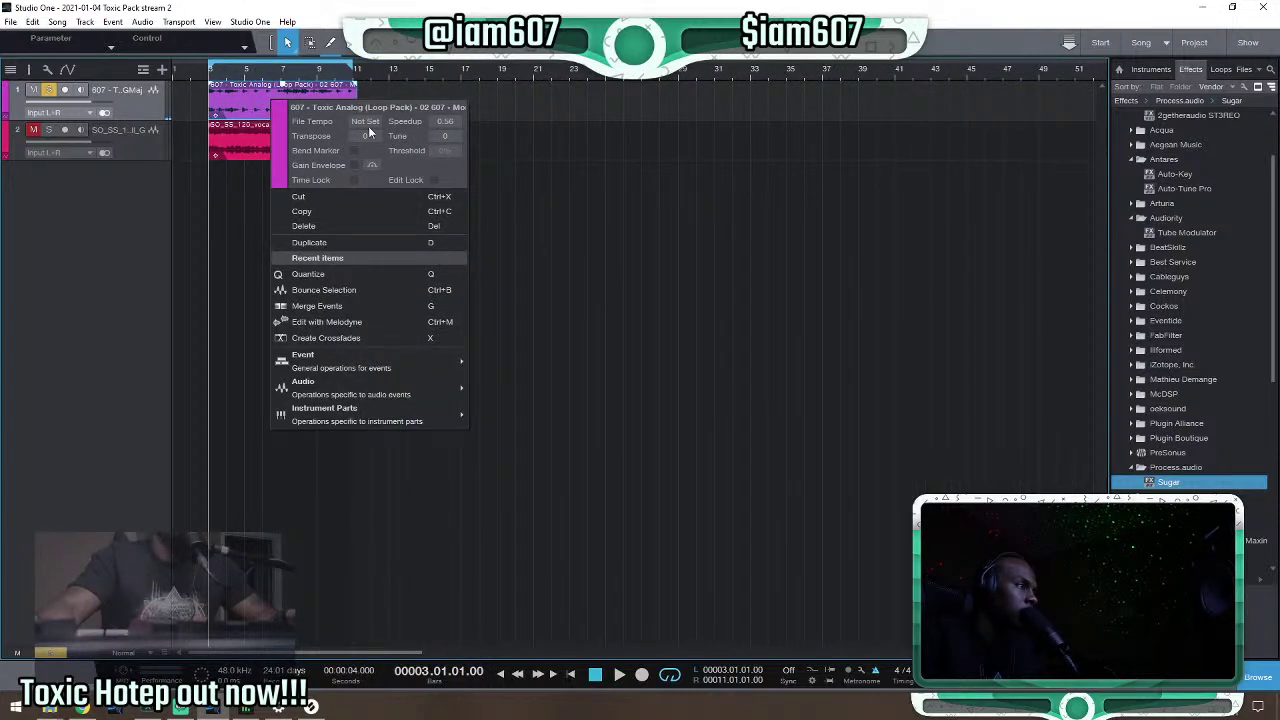
click(231, 226)
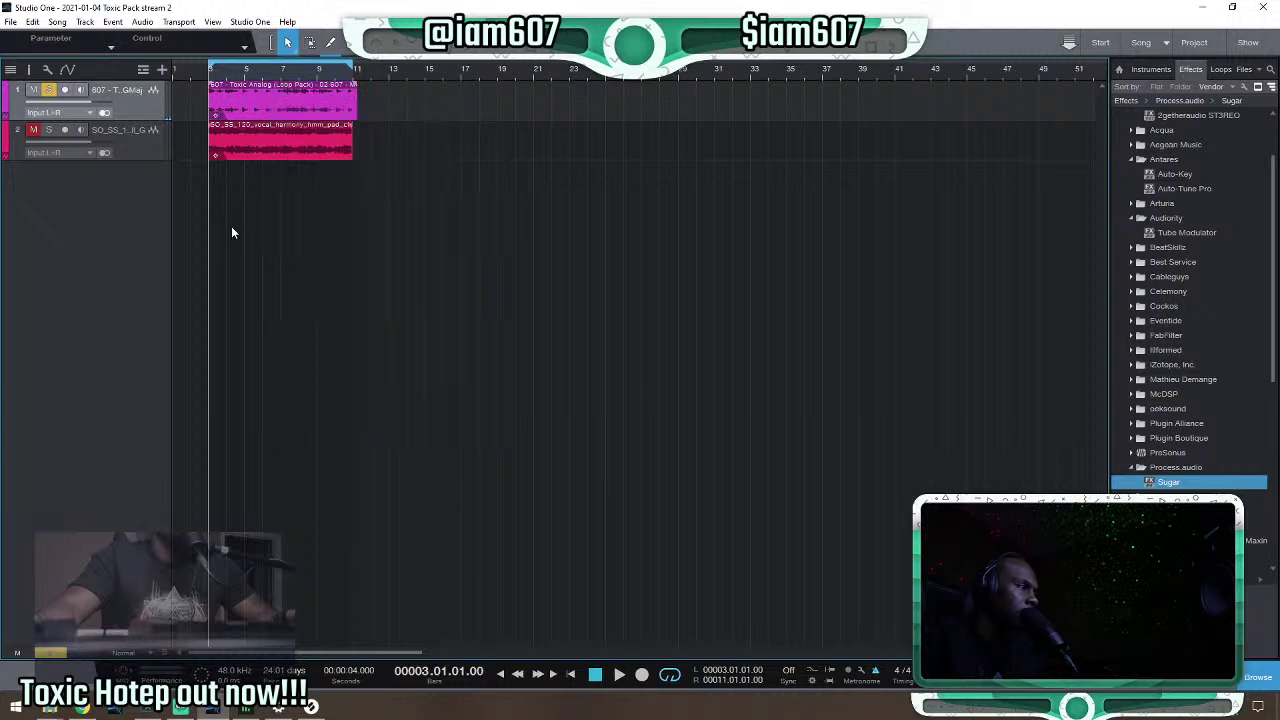
click(30, 70)
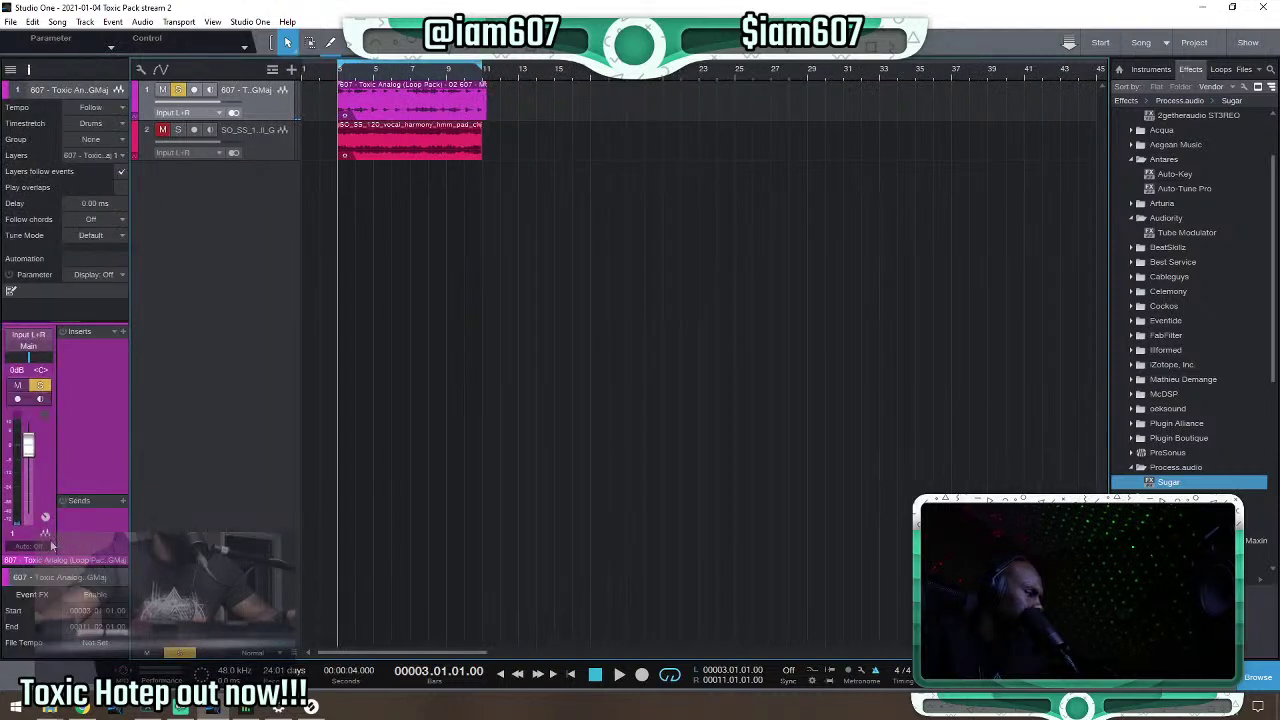
drag(50, 565, 60, 435)
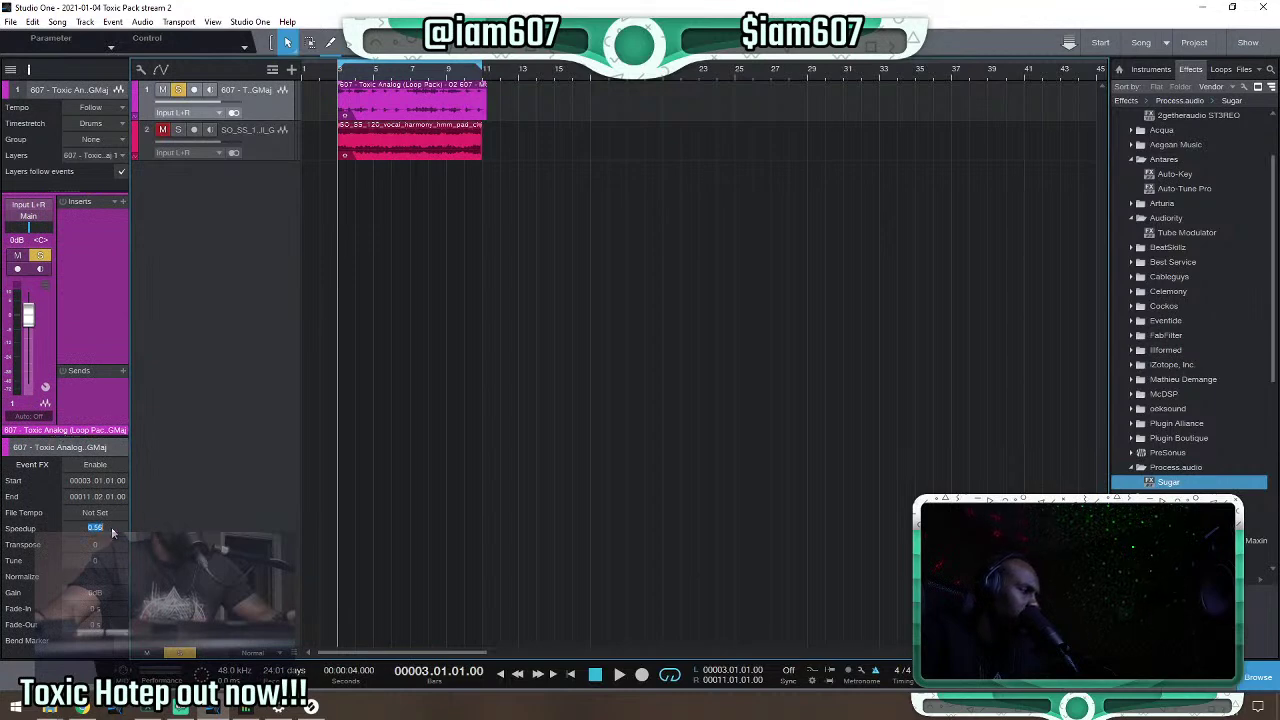
text(1)
key(Return)
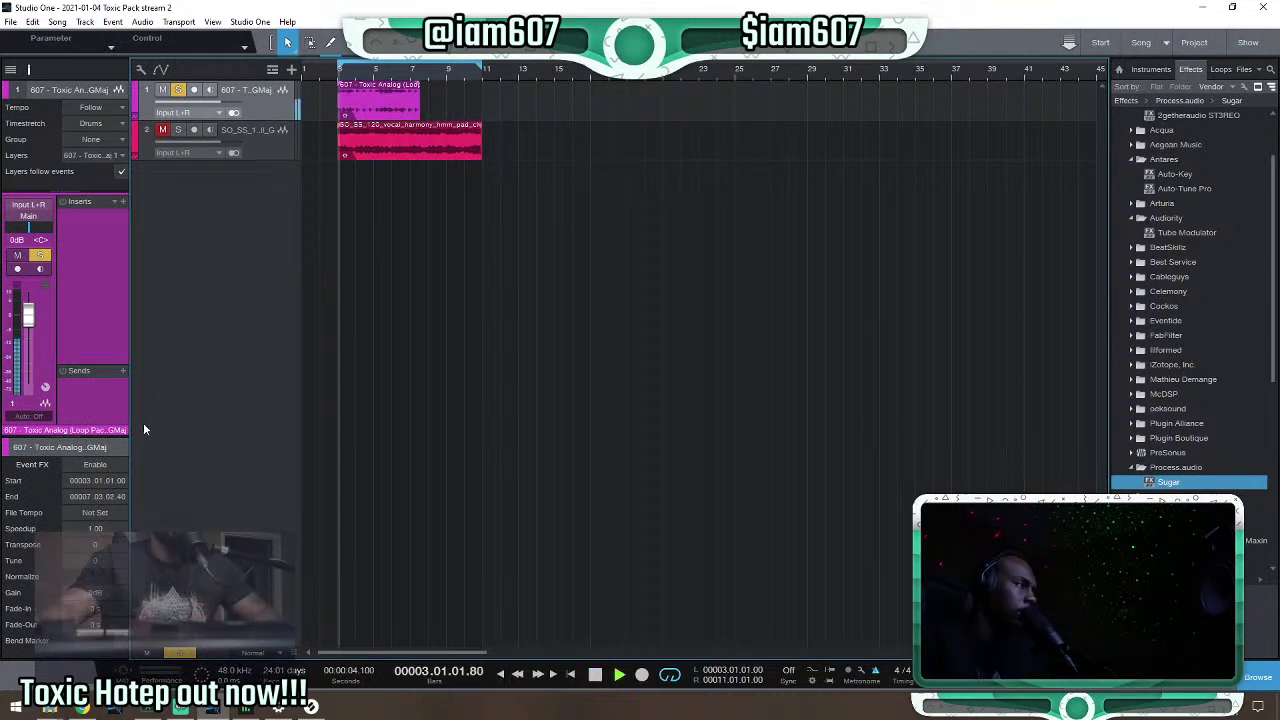
Extend the Morning Bump event without stretching until it ends near bar 32, and play it from bar 3.
key(space)
drag(419, 100, 858, 100)
key(space)
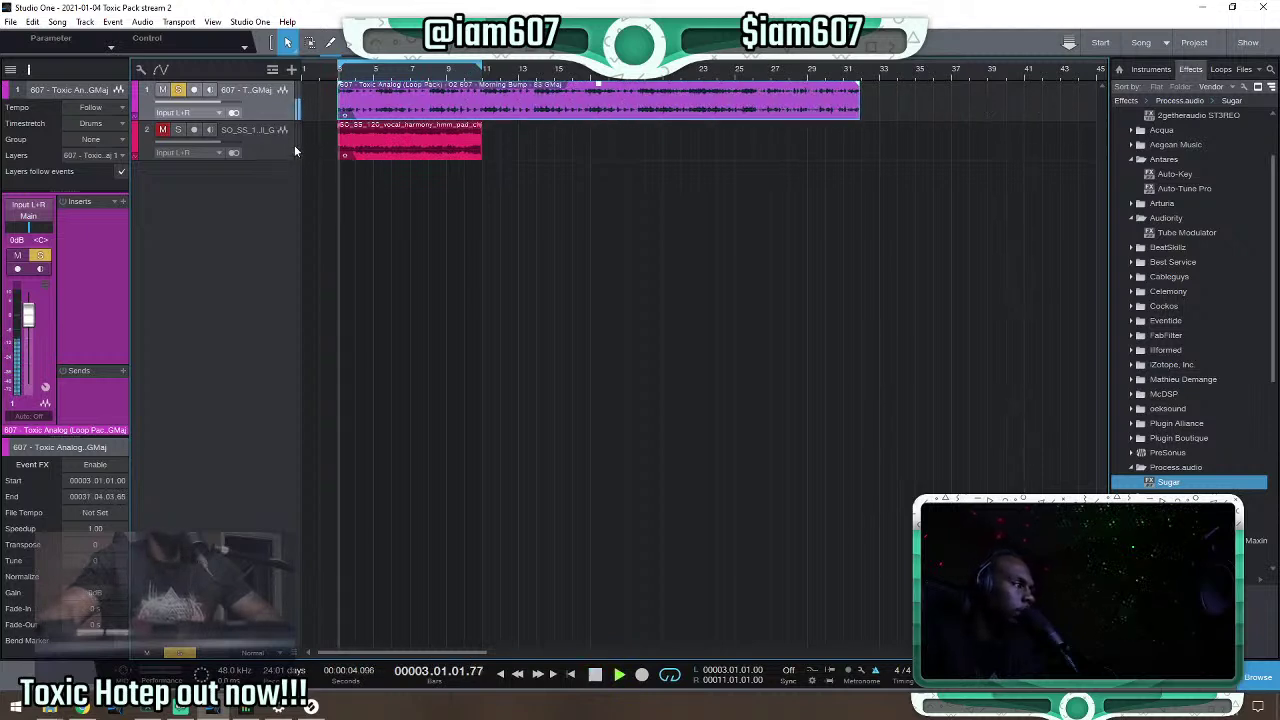
key(space)
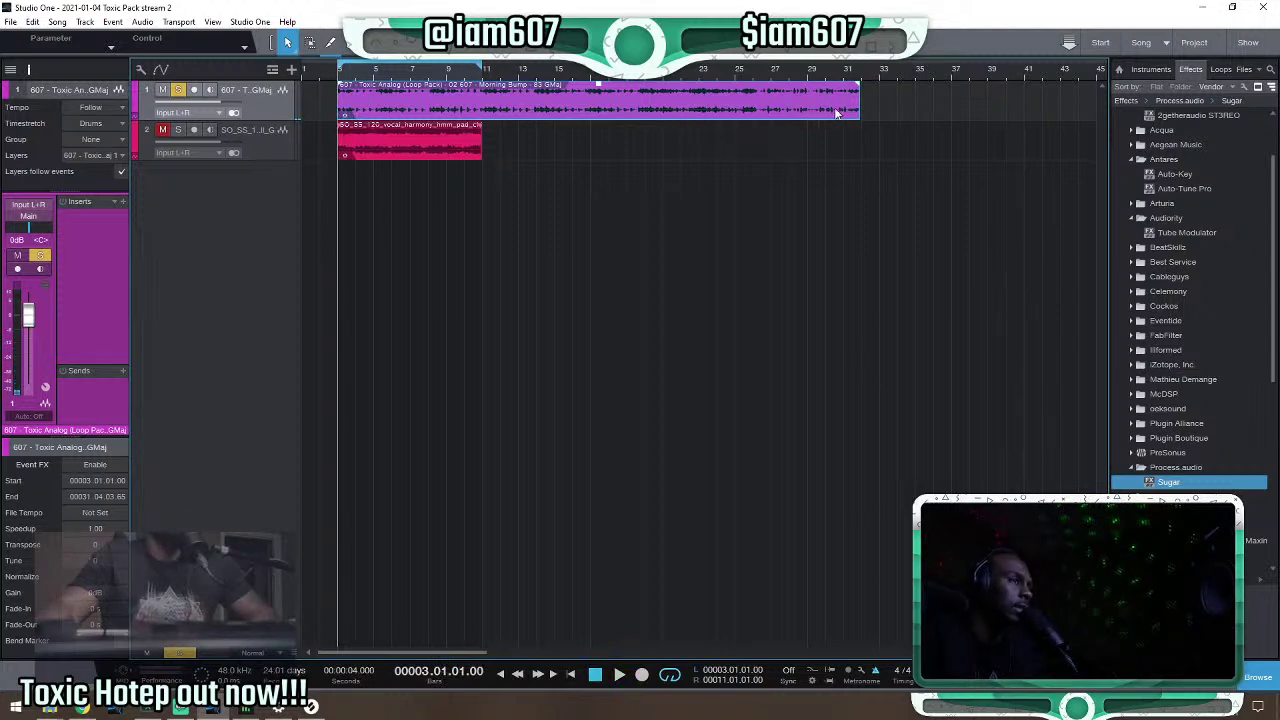
key(space)
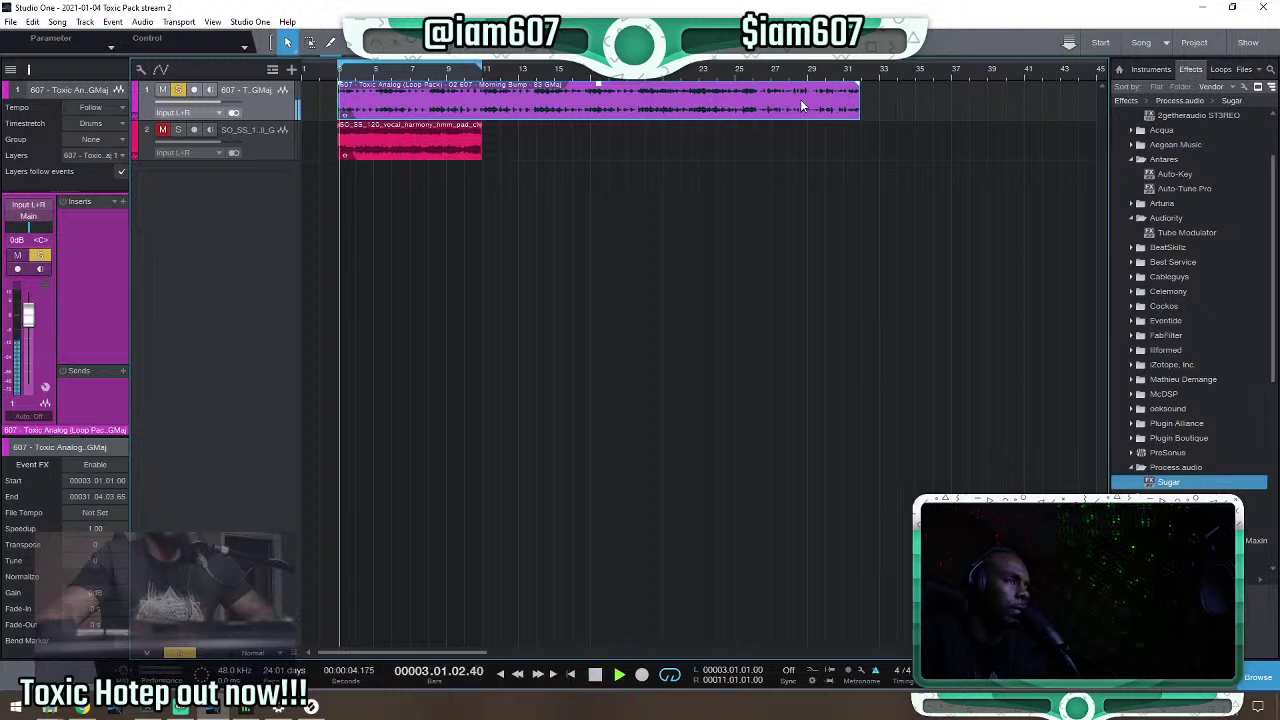
Stretch the end of the Morning Bump event to bar 50, play it, refine the stretch to end at bar 49, and play again.
key(w)
key(space)
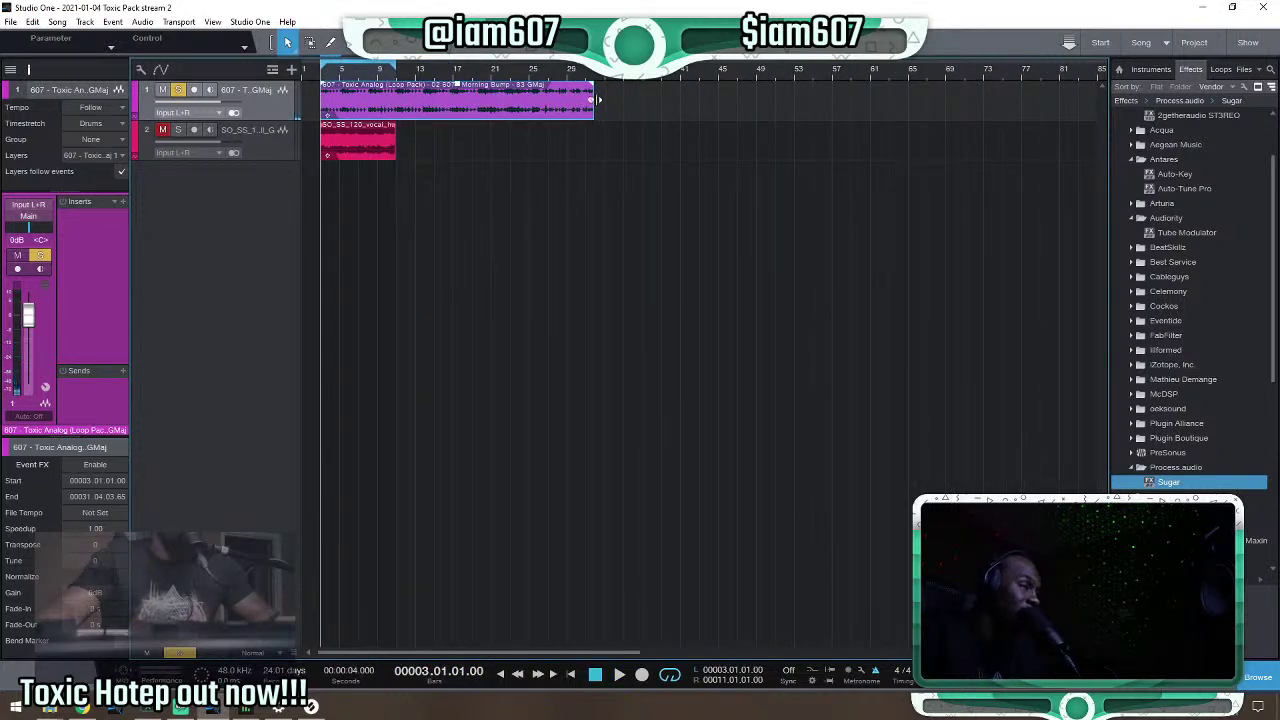
drag(597, 100, 772, 100)
key(space)
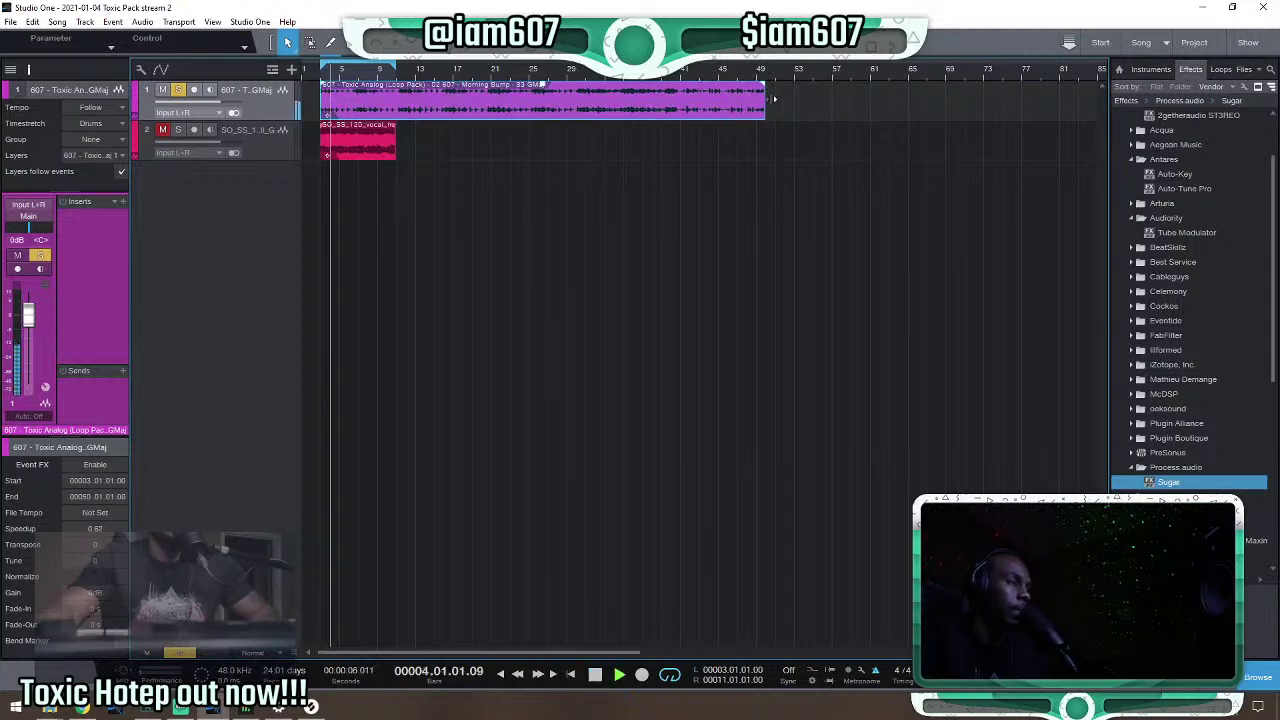
key(space)
drag(767, 99, 756, 100)
key(space)
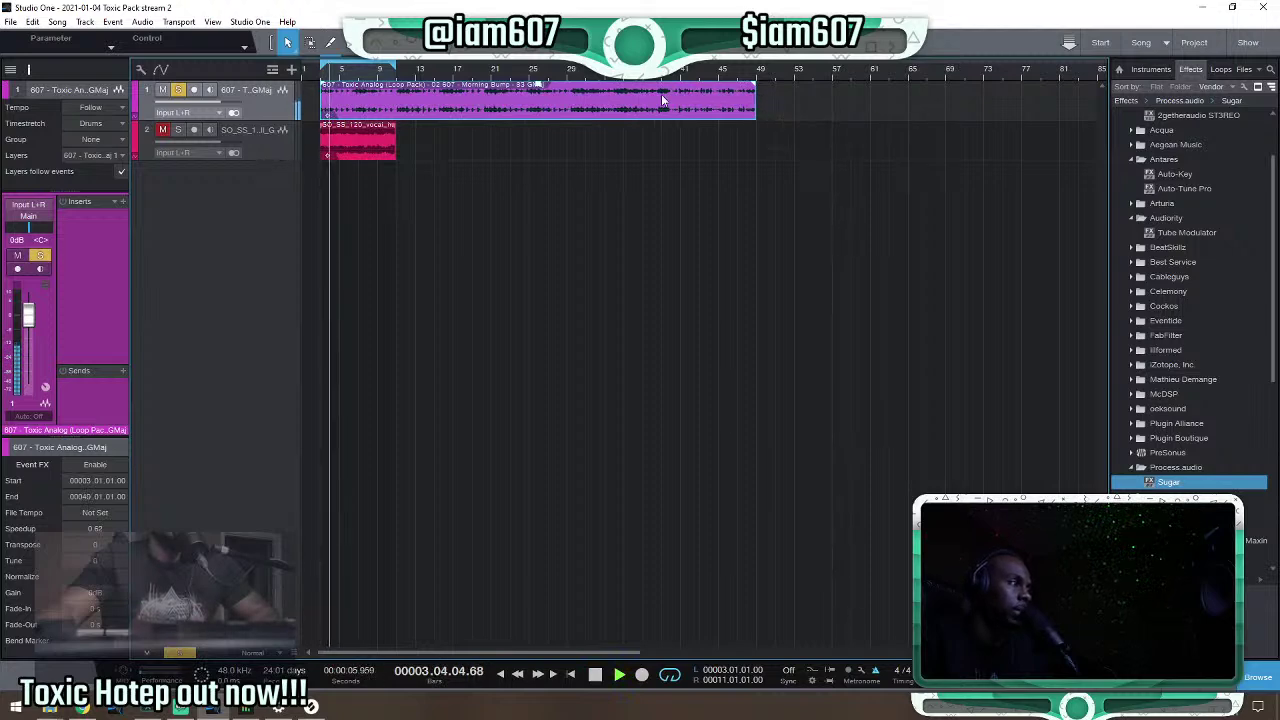
Split the Morning Bump event at bar 12 beat 3, remove the part after the cut, and stop playback.
scroll(345, 82, up, 1)
scroll(345, 82, up, 2)
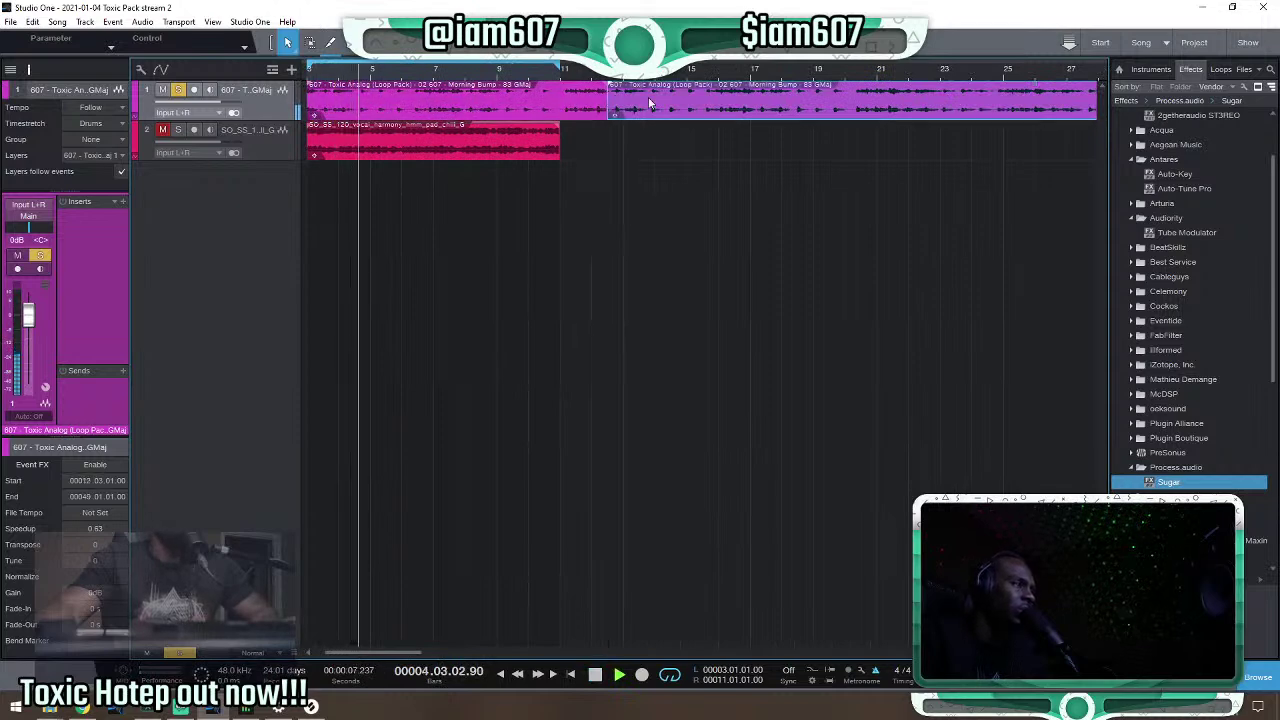
drag(1094, 100, 617, 95)
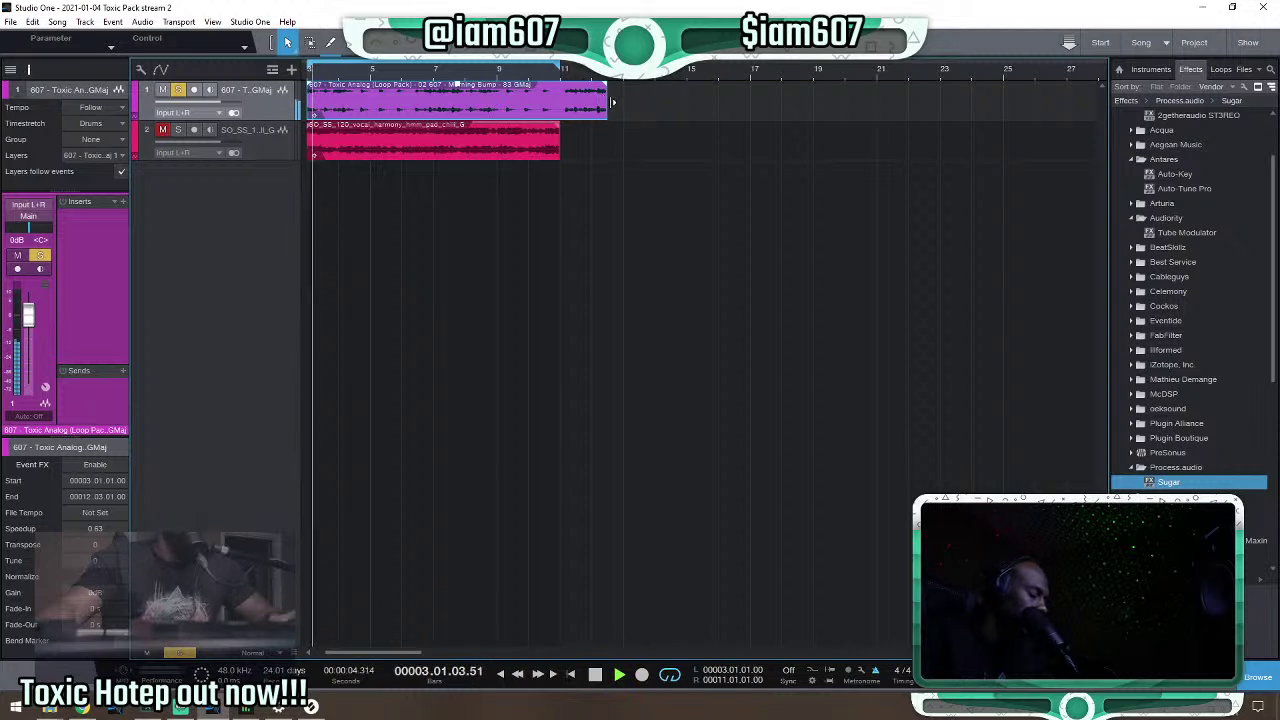
key(space)
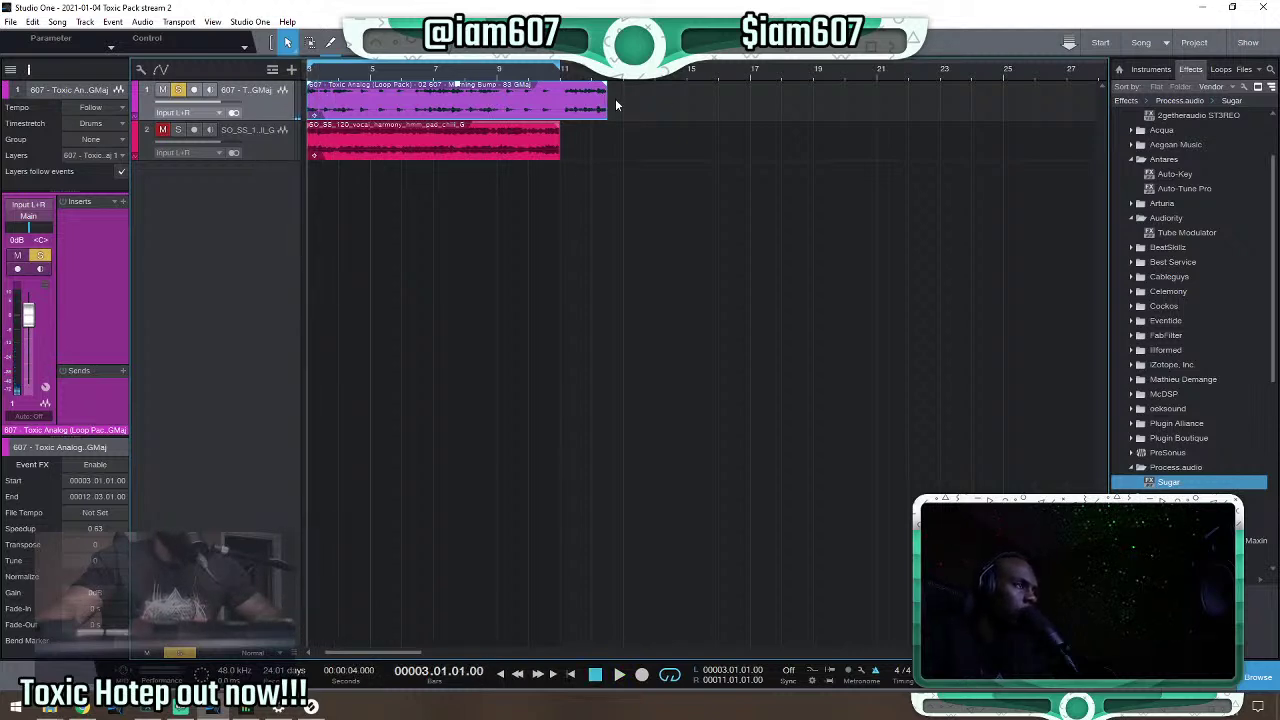
Stretch the Morning Bump event so its end moves in to just before bar 12, and play it.
drag(604, 101, 594, 104)
key(space)
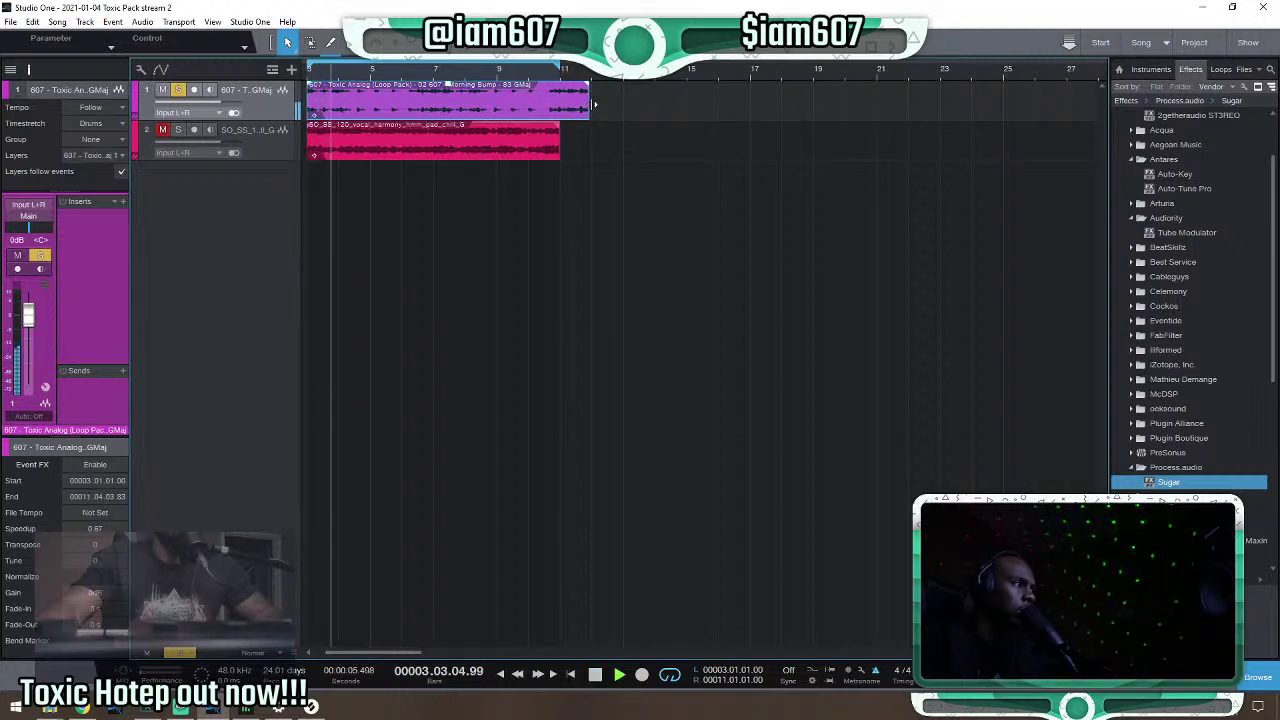
key(space)
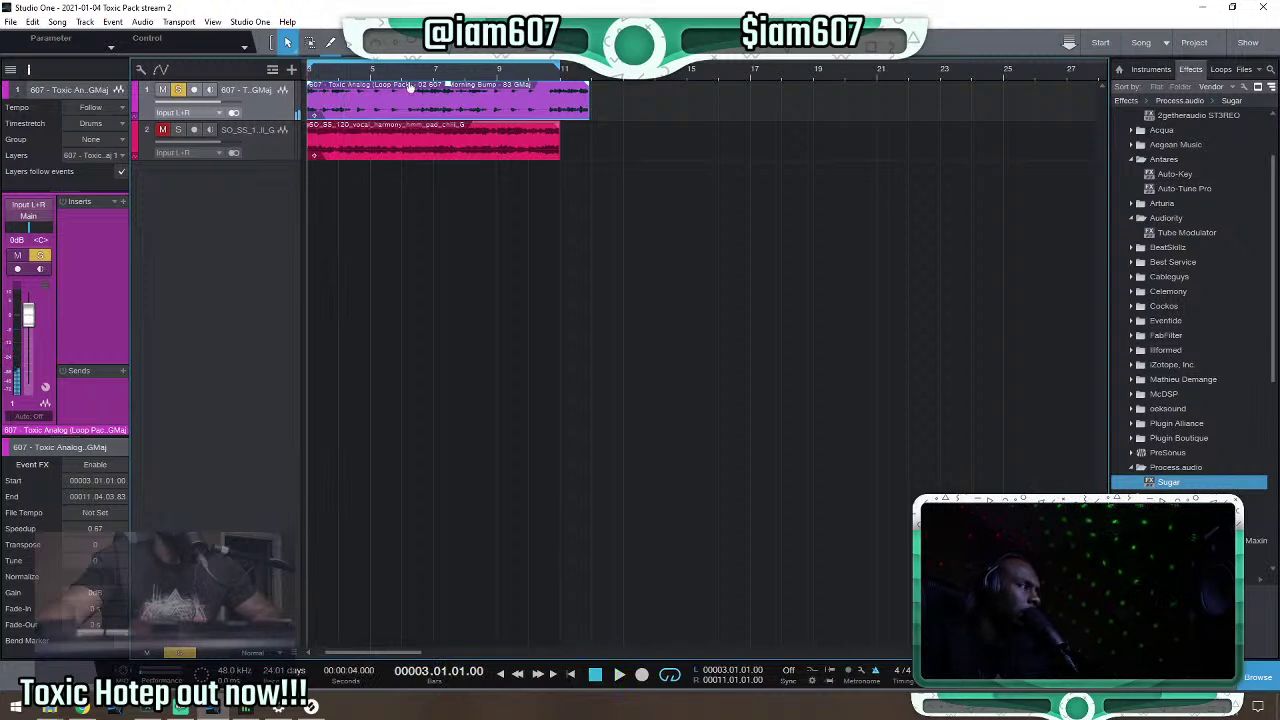
Shorten the Morning Bump event to end in beat 2 of bar 5, and stretch it slightly shorter to a Speedup of 0.72.
drag(604, 107, 390, 105)
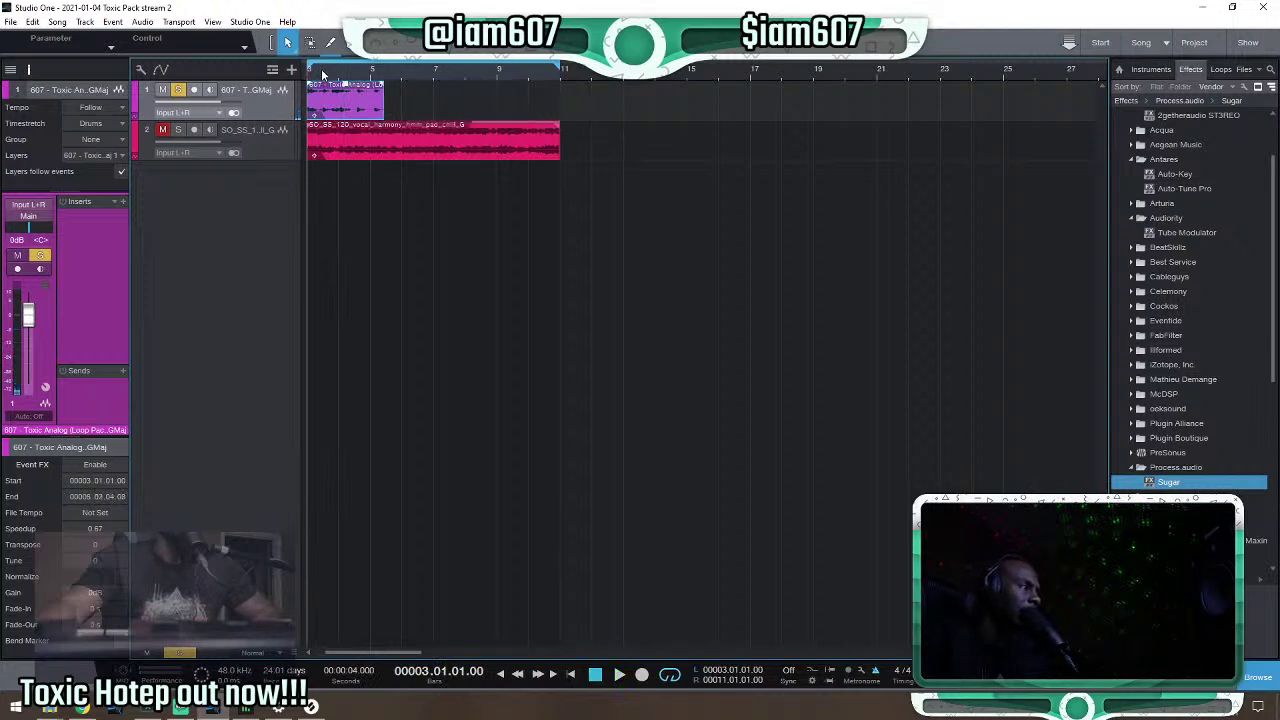
key(shift+f)
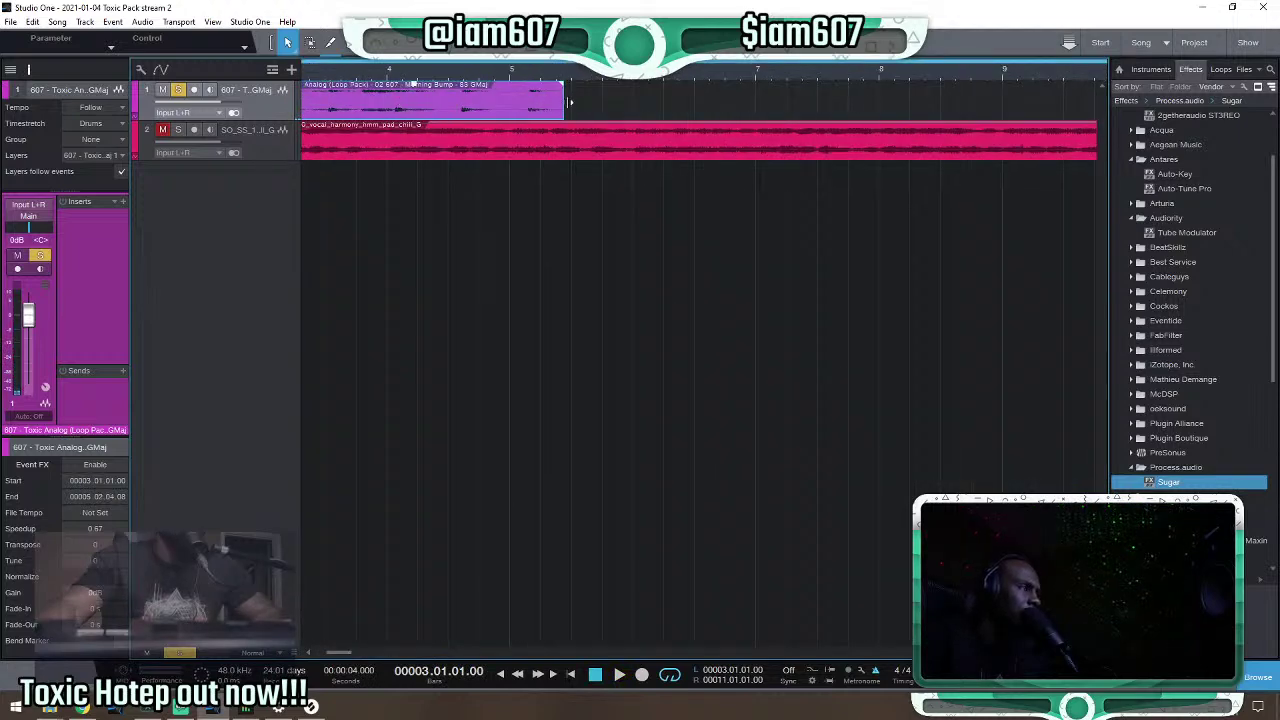
mouse_move(565, 103)
mouse_down()
mouse_move(534, 103)
mouse_move(548, 103)
mouse_up()
Shorten the Morning Bump event first to beat 2 of bar 4 and further to just after bar 4, and play it.
key(e)
drag(704, 105, 487, 105)
key(e)
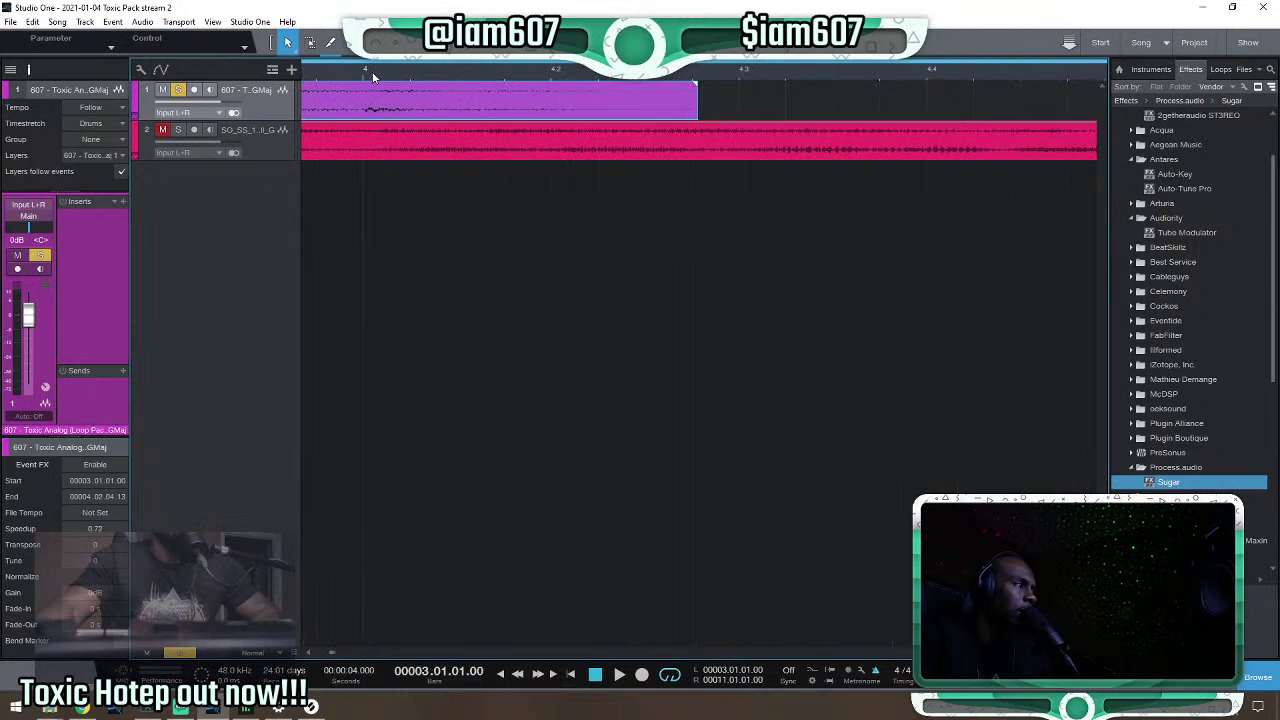
key(e)
key(e)
key(e)
drag(975, 104, 451, 105)
key(e)
key(e)
key(e)
key(e)
key(e)
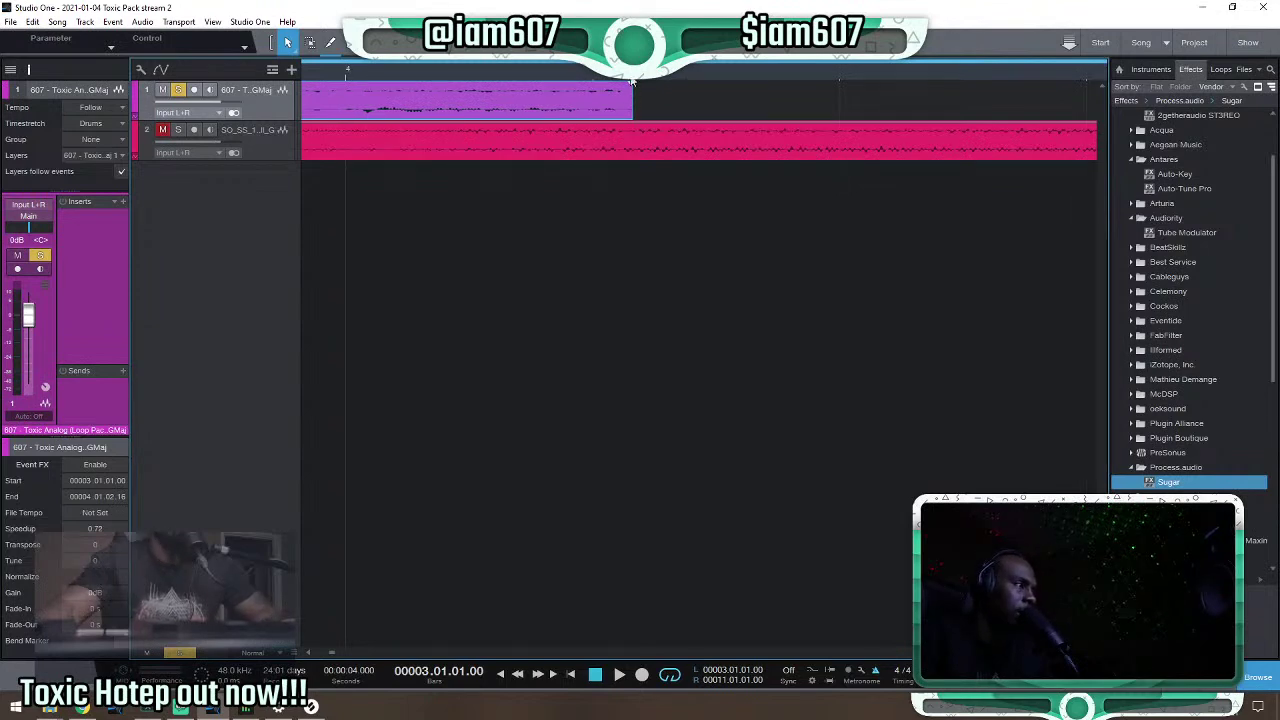
key(e)
key(space)
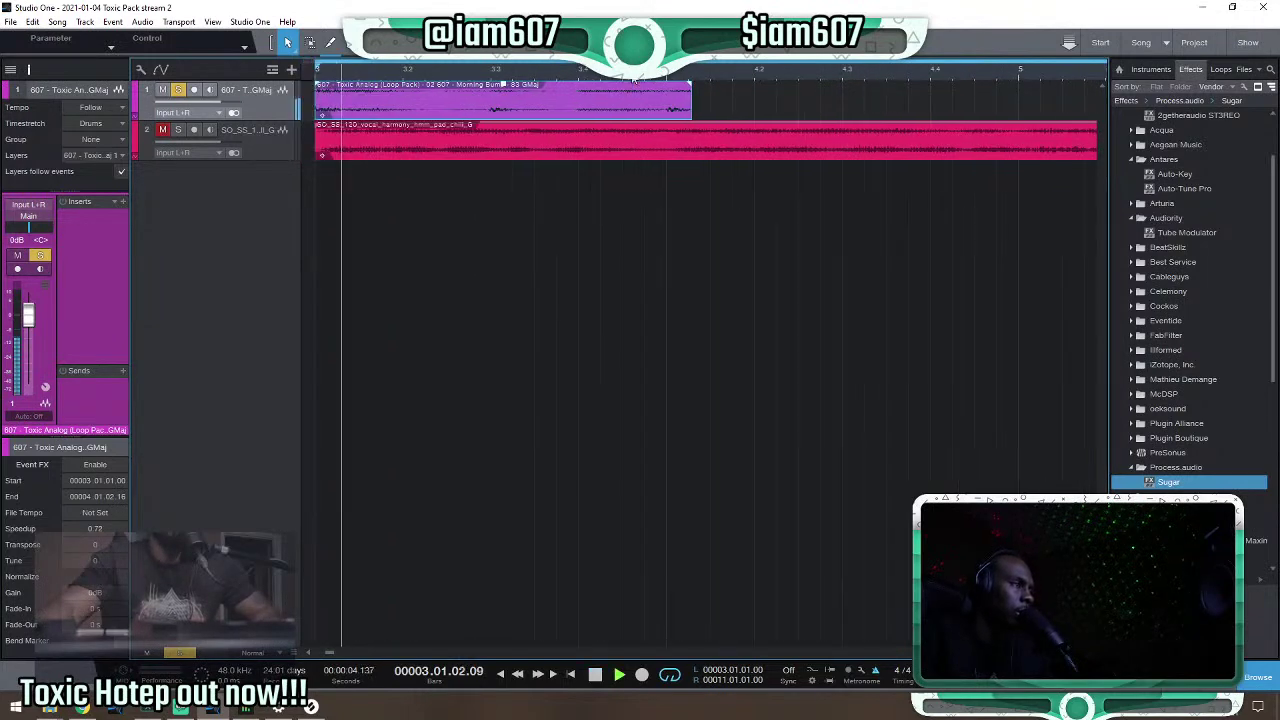
key(space)
Extend the Morning Bump event without stretching until it ends at bar 15 beat 3, and play it from bar 3.
key(e)
drag(556, 95, 695, 94)
key(w)
key(w)
drag(414, 95, 628, 102)
key(space)
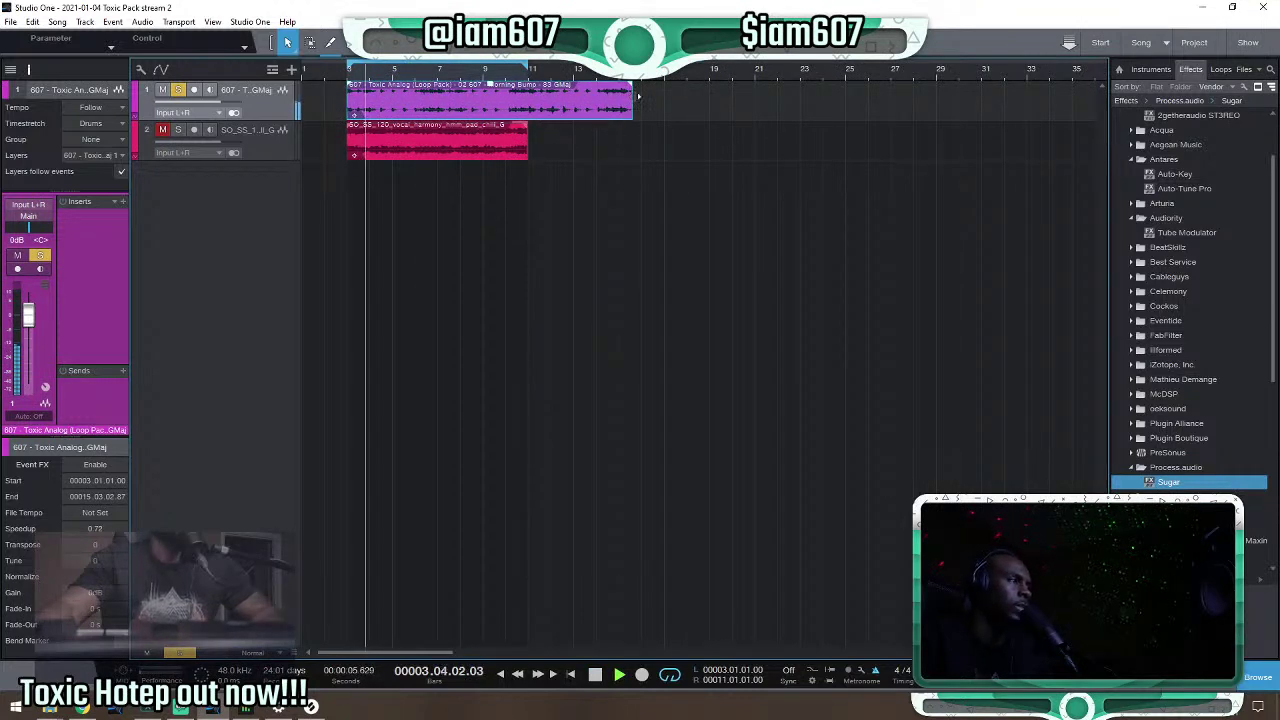
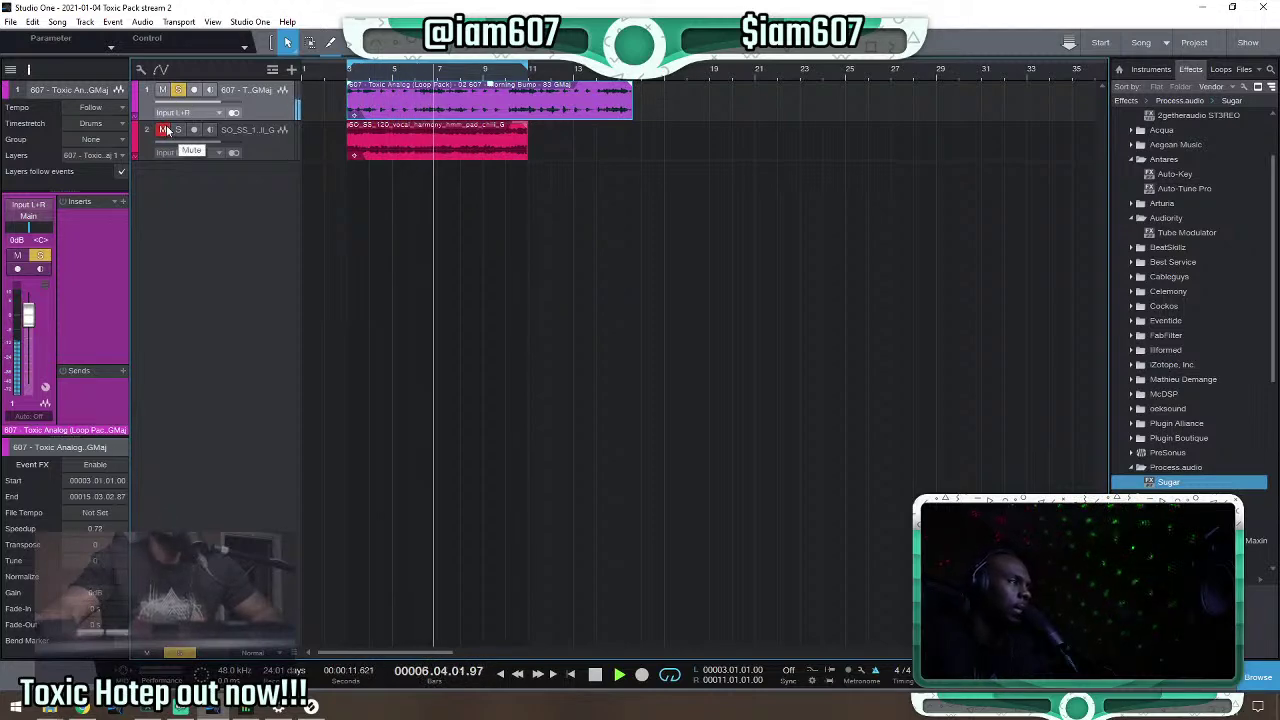
Shorten the Morning Bump event to end just past bar 9, and move the playback position to bar 7.
drag(630, 100, 517, 101)
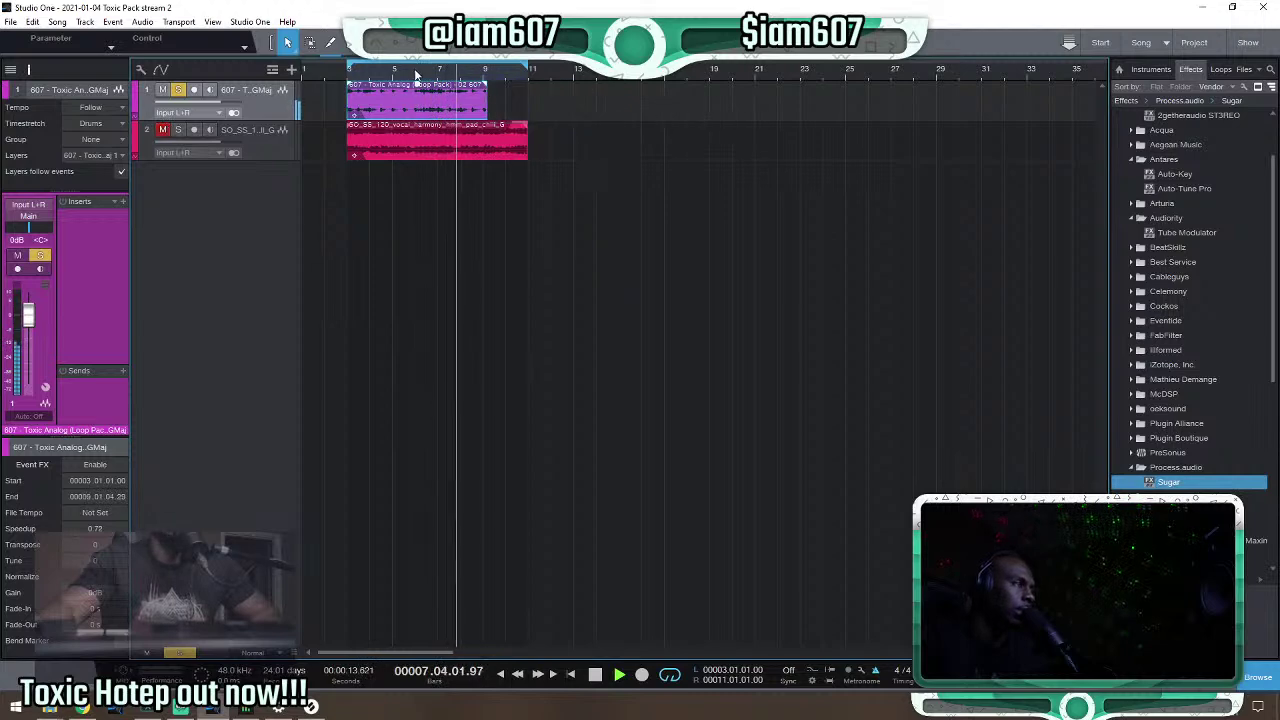
key(e)
key(e)
key(e)
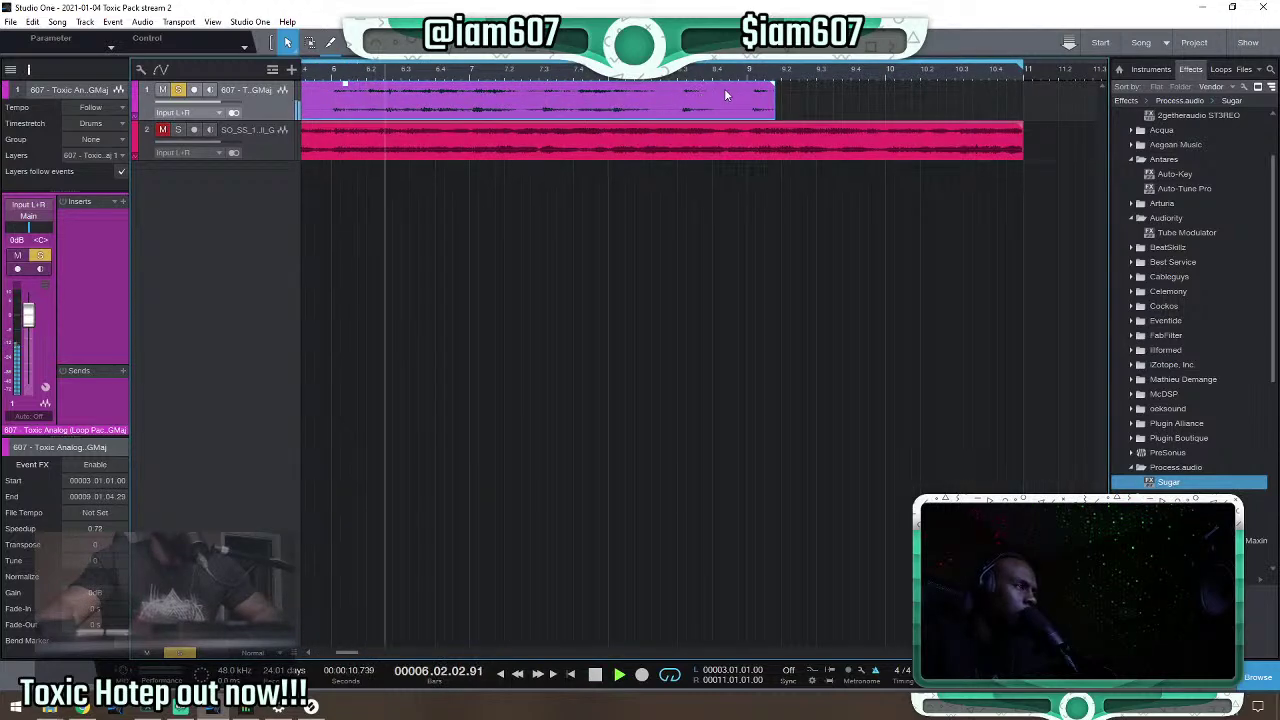
click(470, 72)
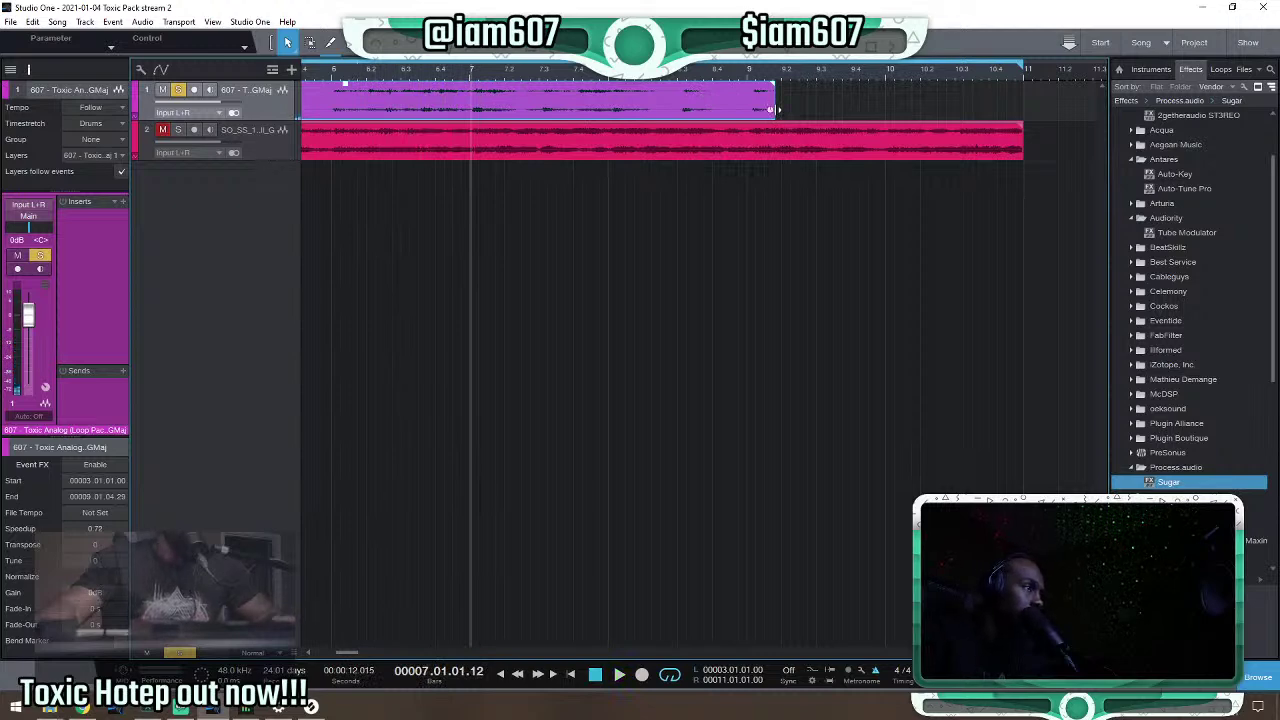
Trim the Morning Bump event to about bar 9, play it, and extend its end without stretching to just past the start of bar 13.
drag(773, 110, 768, 110)
key(space)
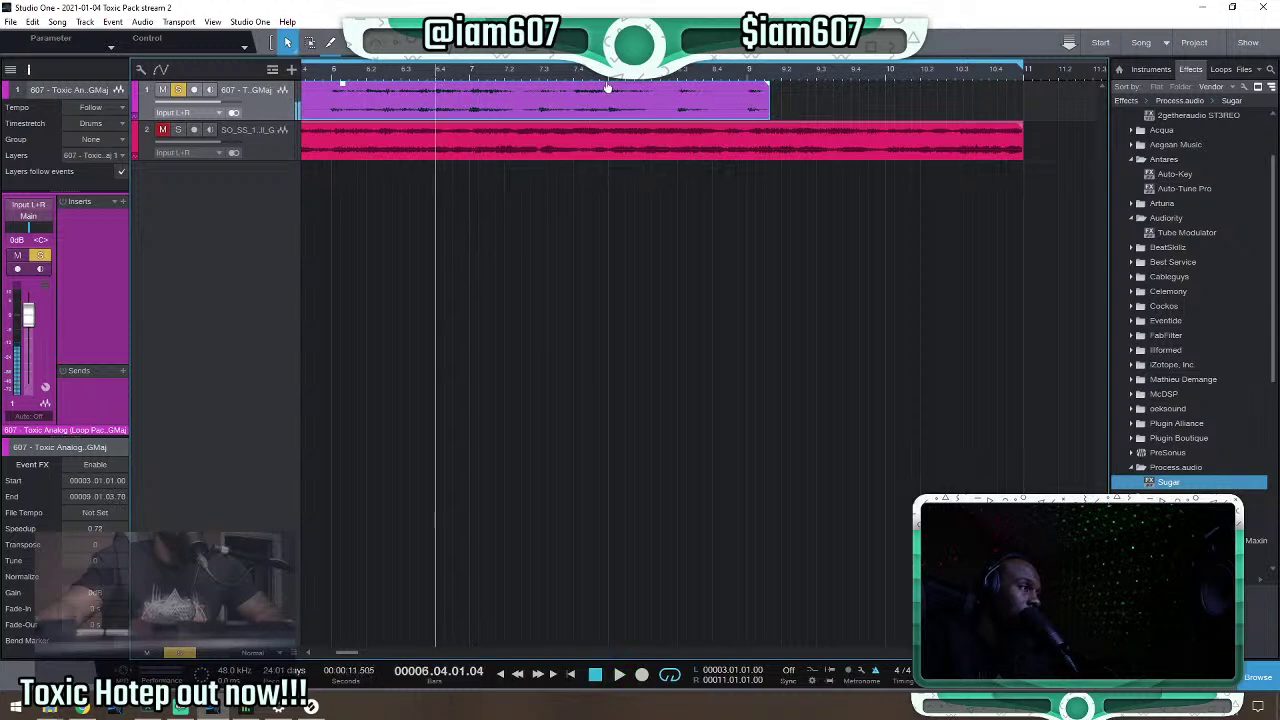
scroll(743, 104, down, 3)
drag(743, 104, 920, 104)
scroll(731, 95, down, 2)
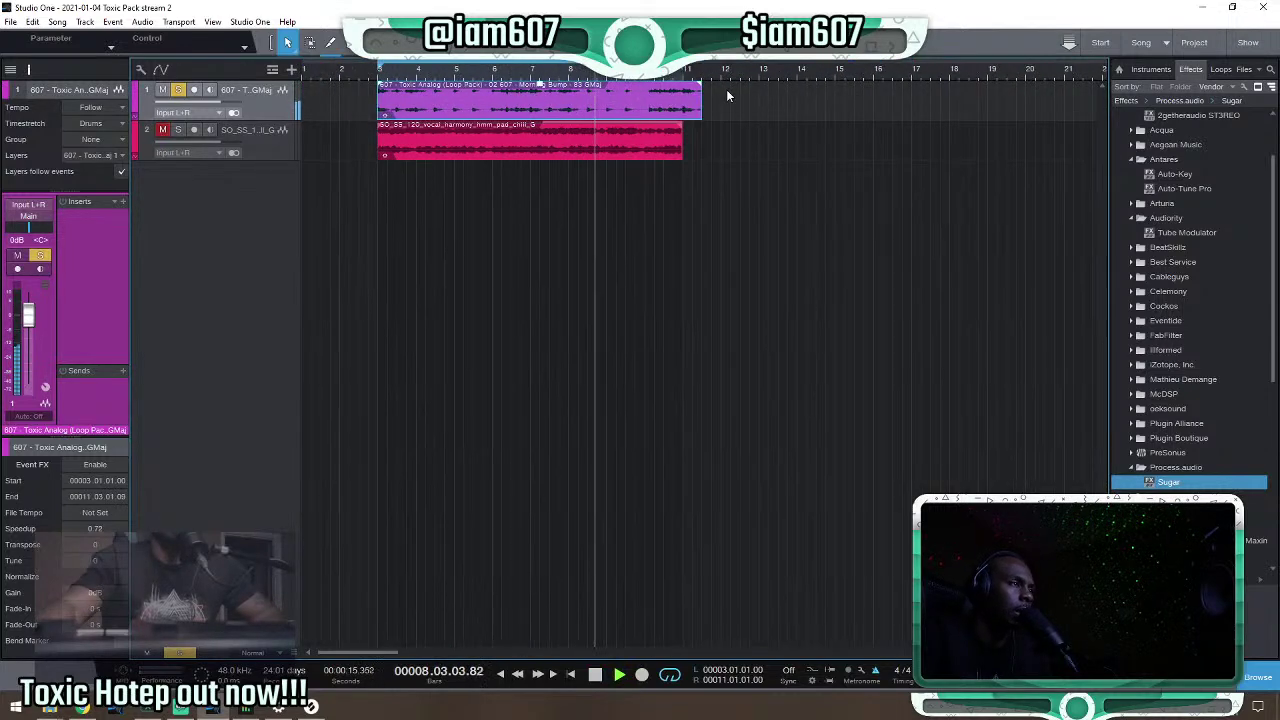
drag(702, 96, 758, 96)
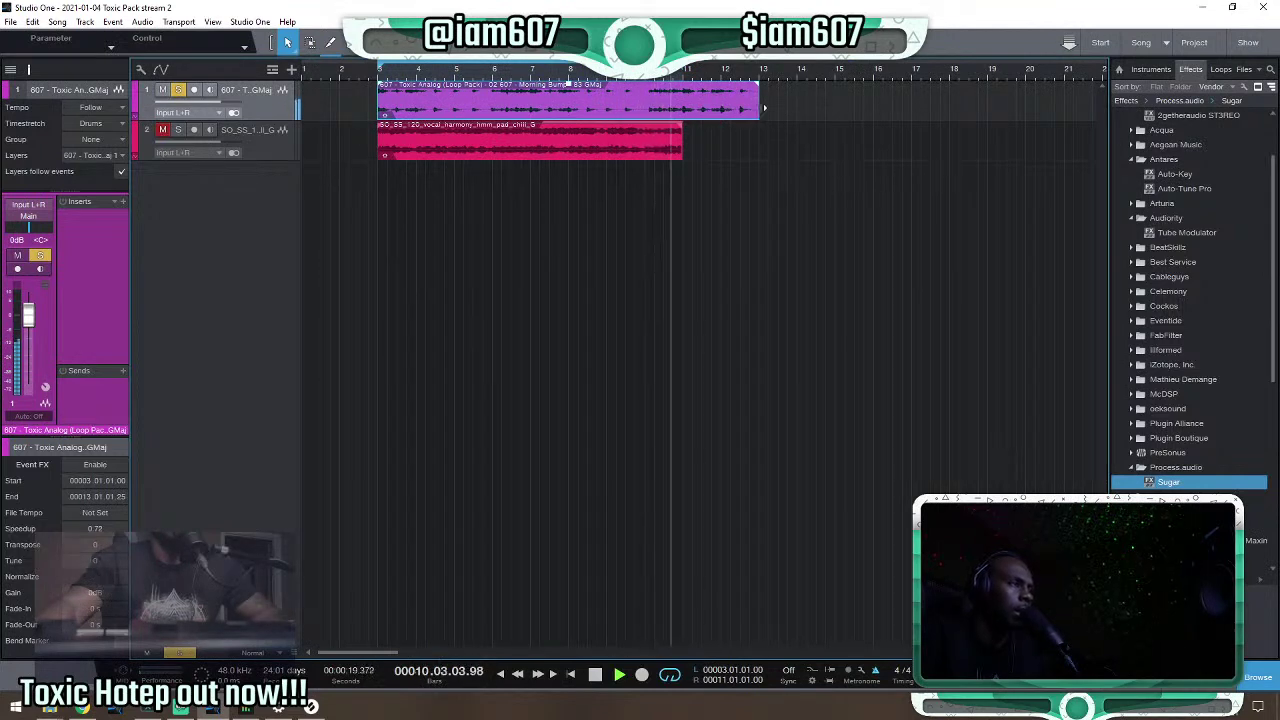
Try ending the Morning Bump event at the start of bar 11, and undo that trim.
drag(760, 106, 682, 106)
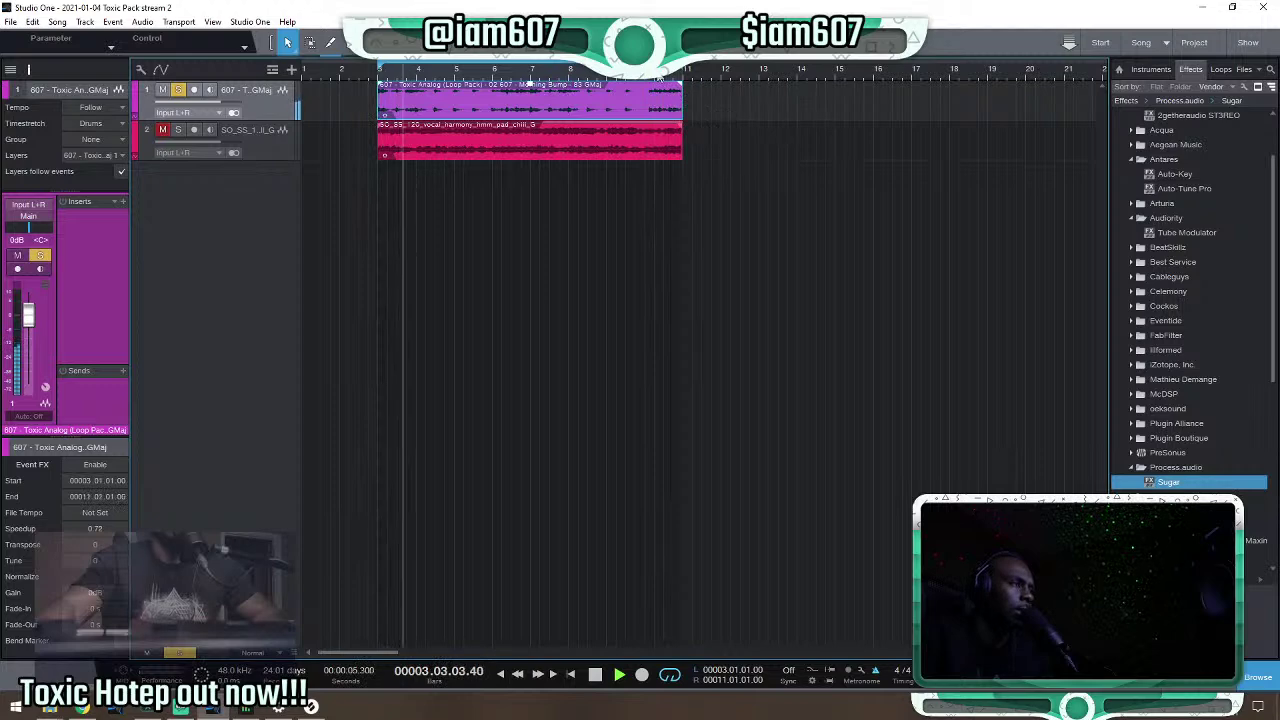
scroll(665, 75, up, 1)
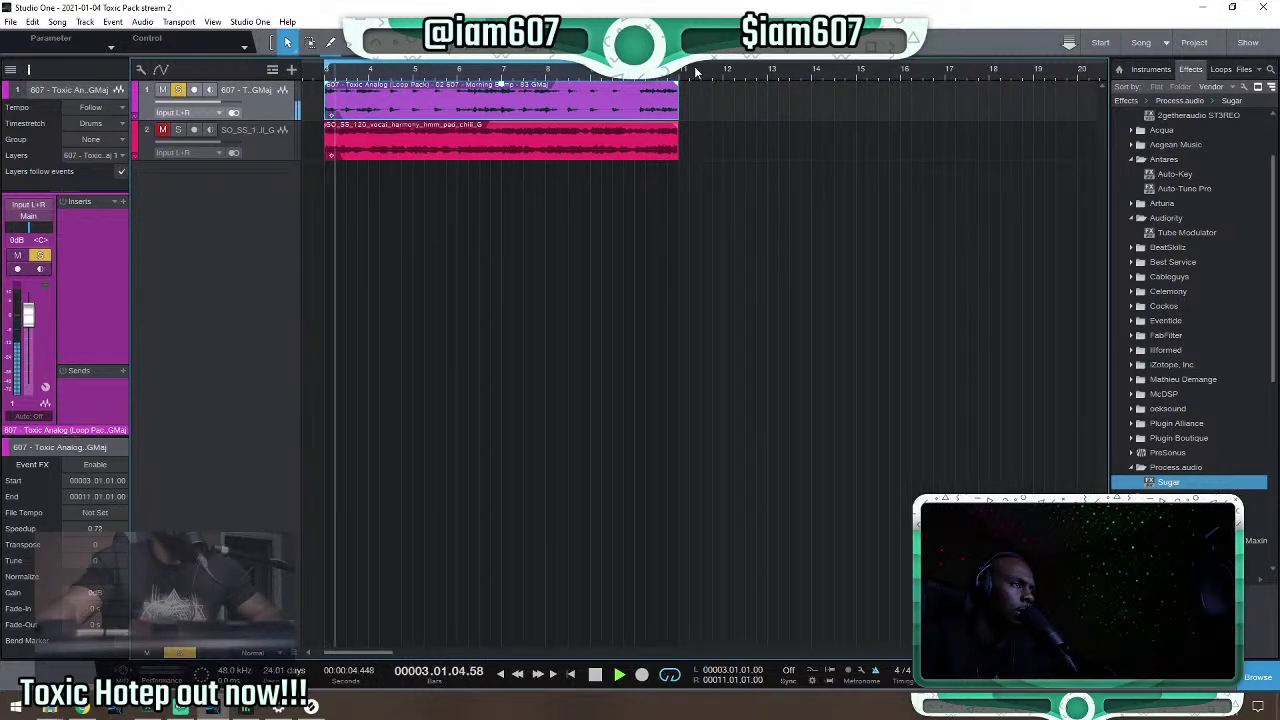
click(645, 70)
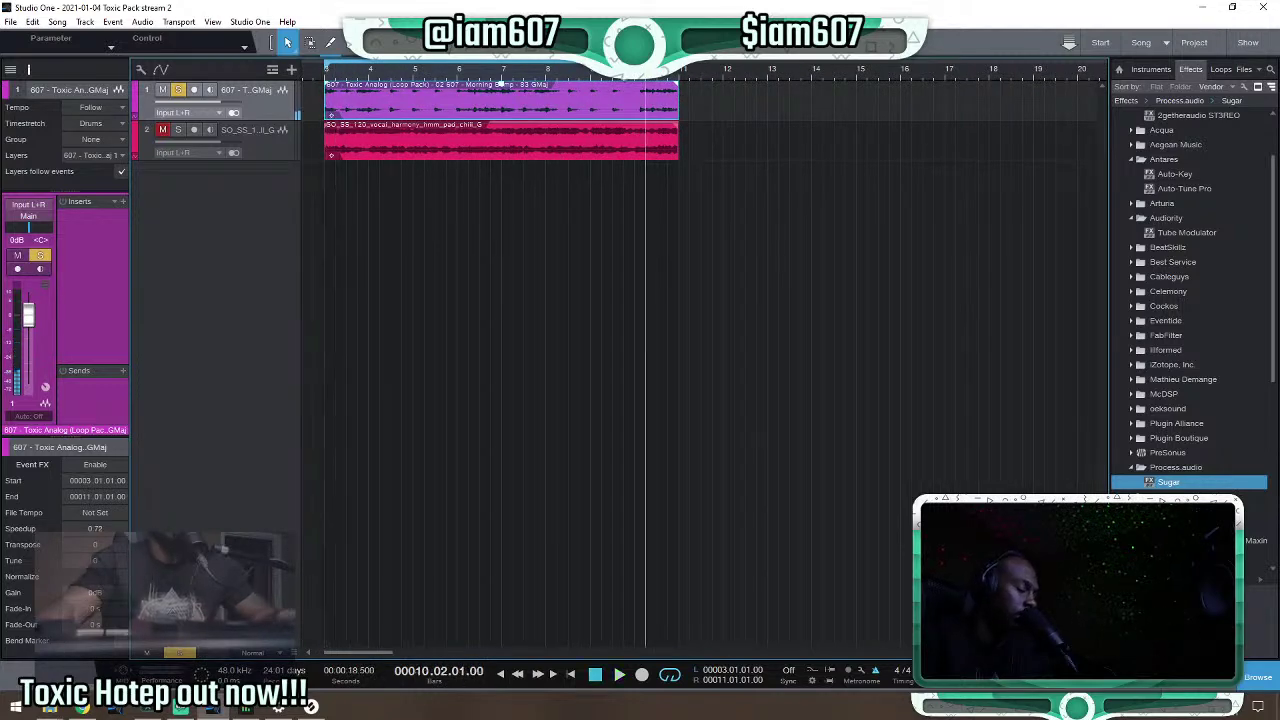
key(ctrl+z)
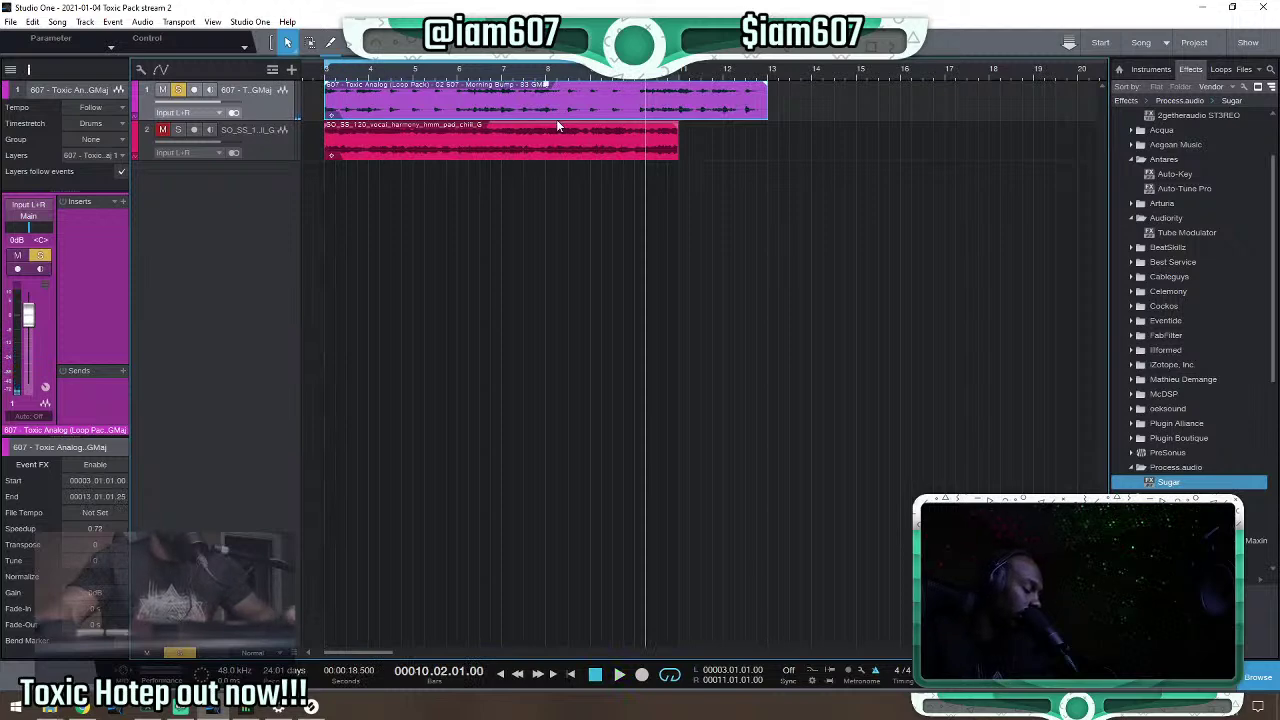
Shorten the Morning Bump event to end at the start of bar 11, and play it from bar 3 with the track inspector hidden.
drag(769, 118, 684, 106)
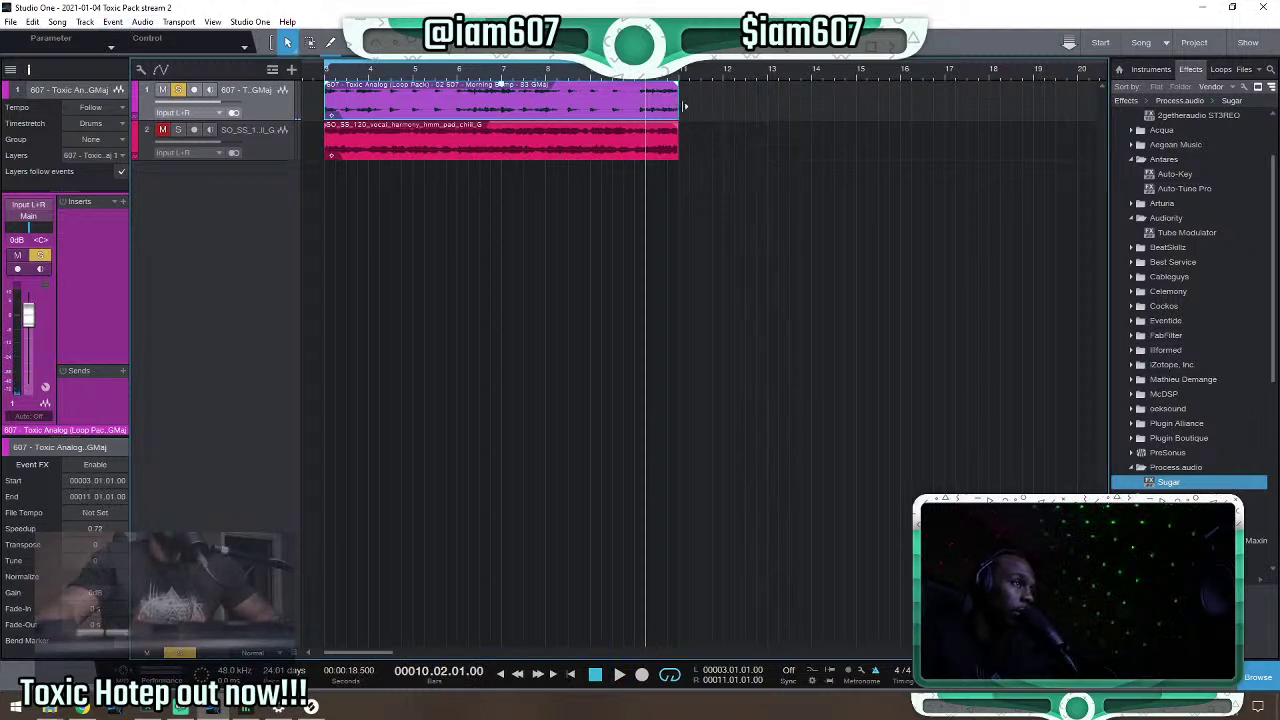
click(325, 76)
key(space)
key(F4)
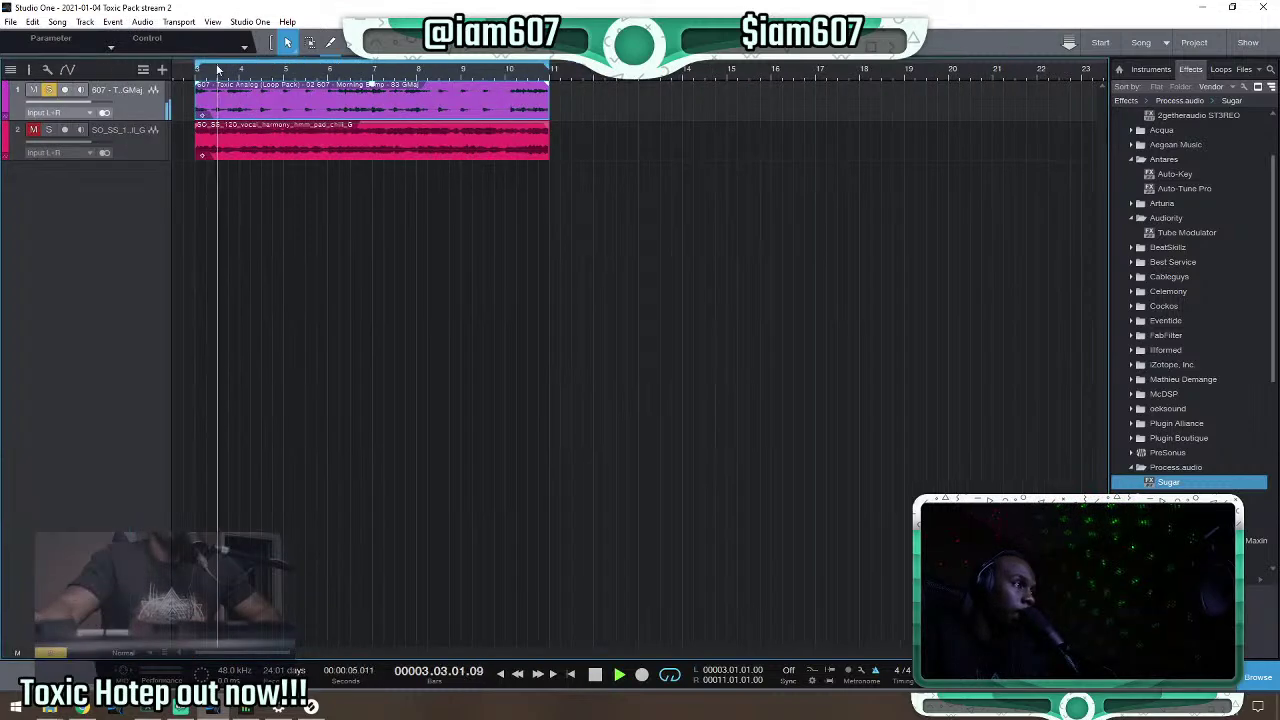
key(space)
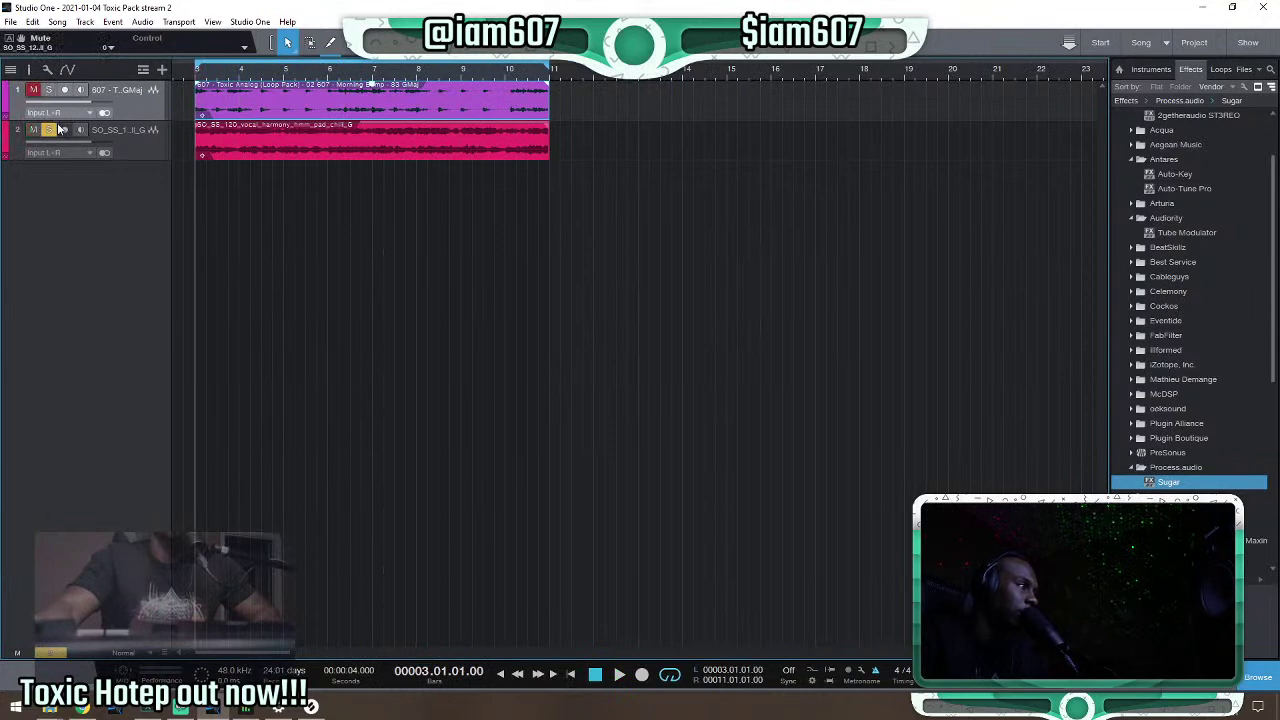
Run Detect Chords on the vocal harmony pad event and on the Morning Bump event.
click(289, 142)
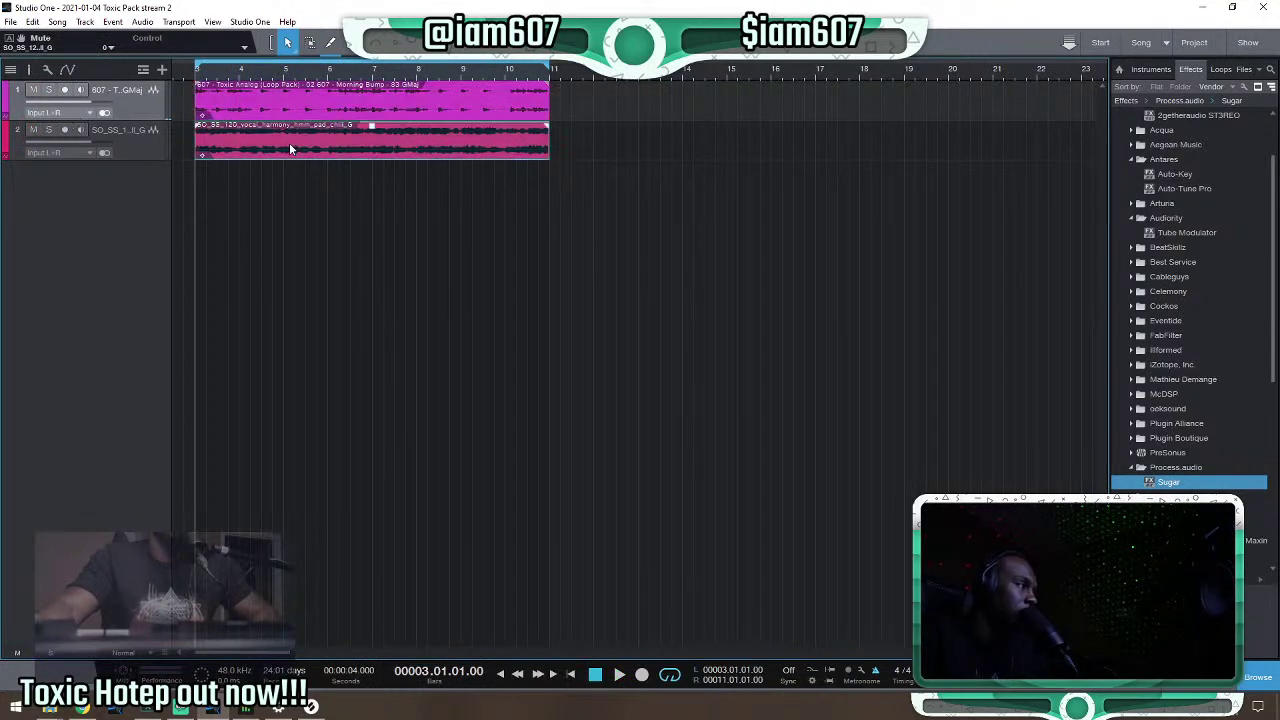
right_click(289, 142)
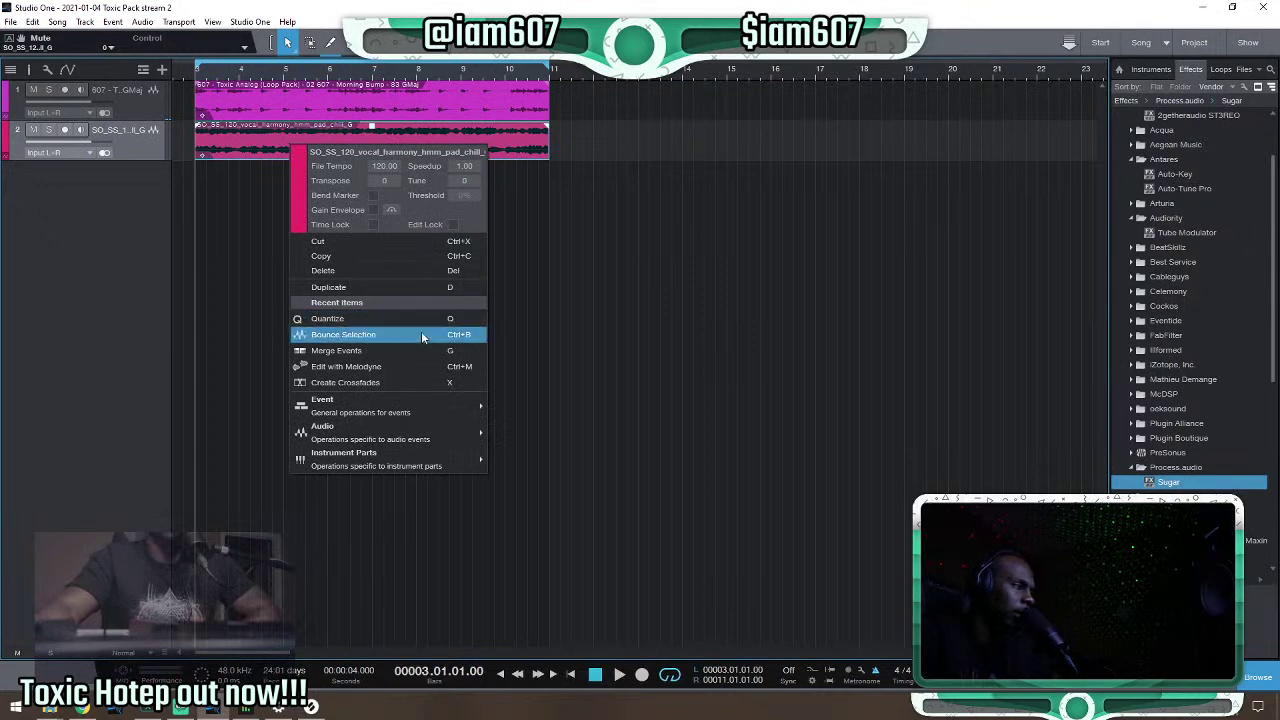
mouse_move(453, 430)
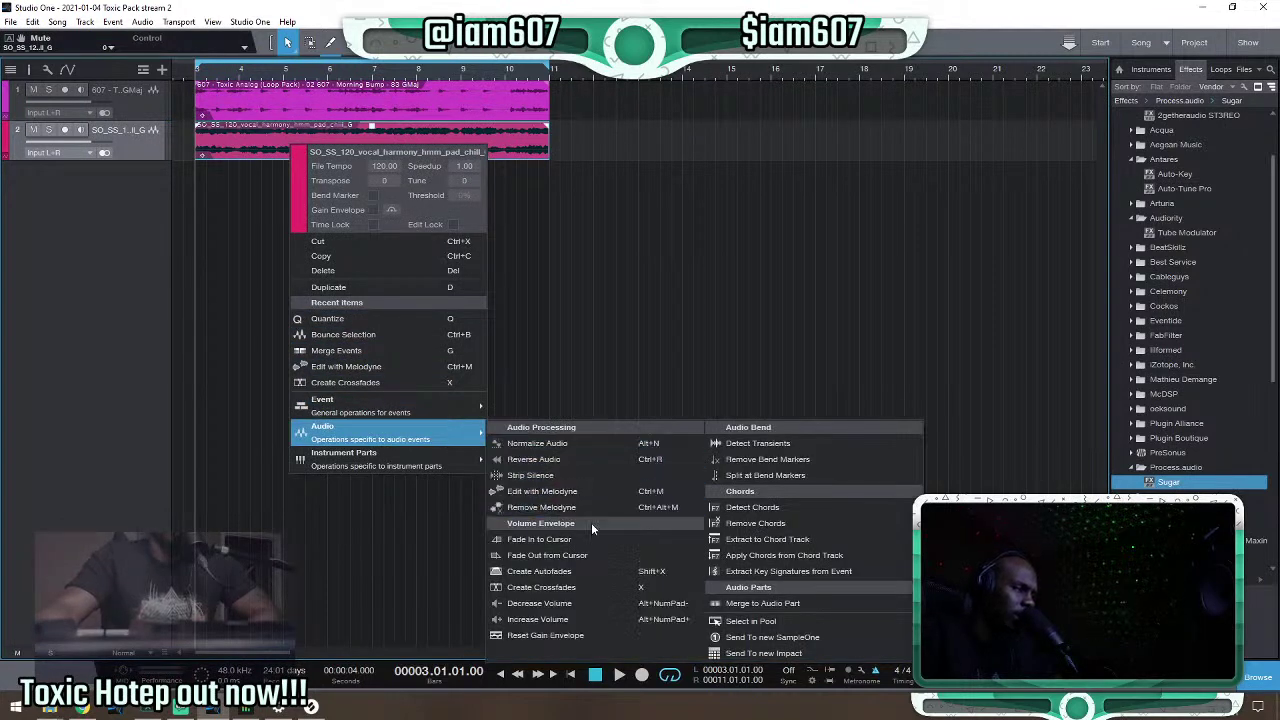
click(786, 507)
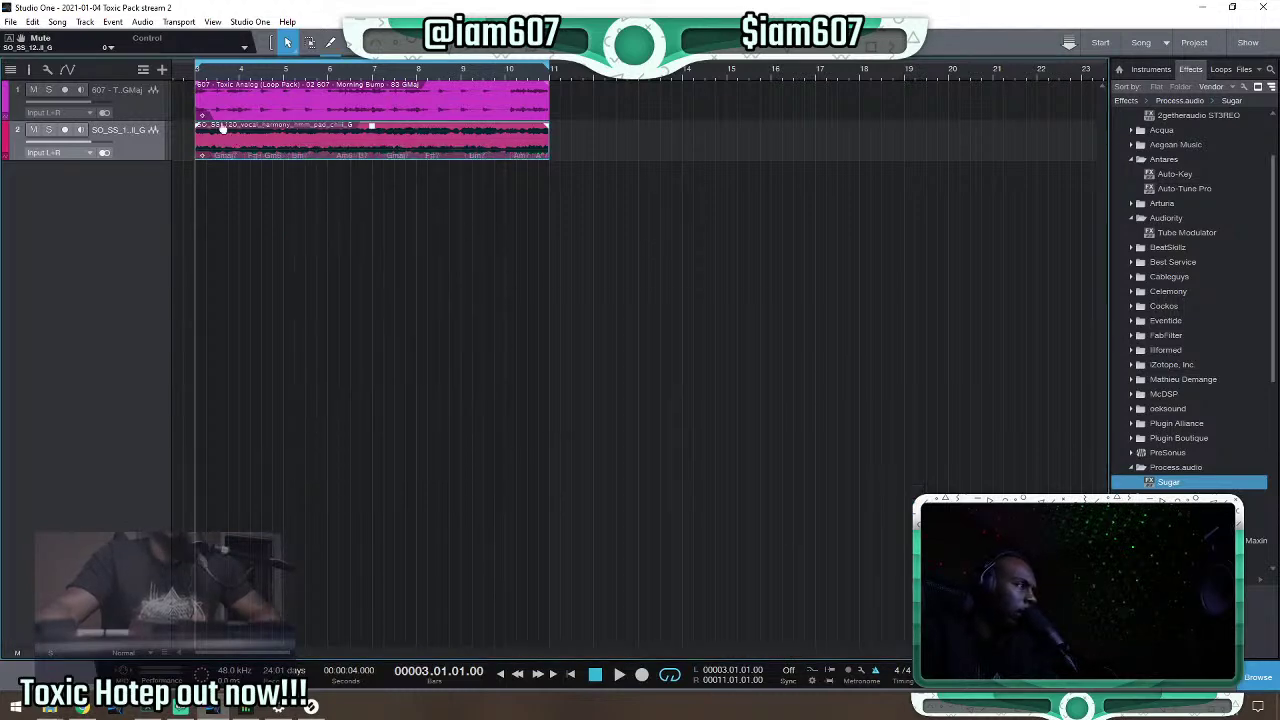
key(space)
key(space)
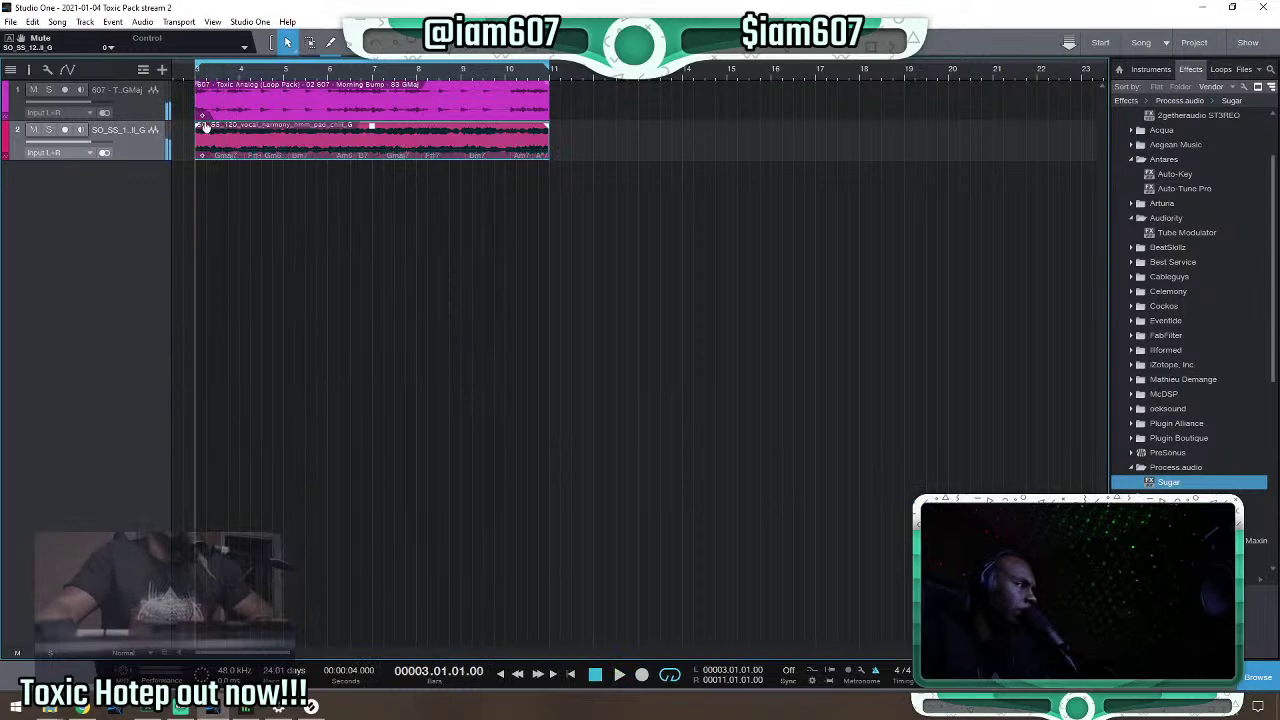
right_click(240, 108)
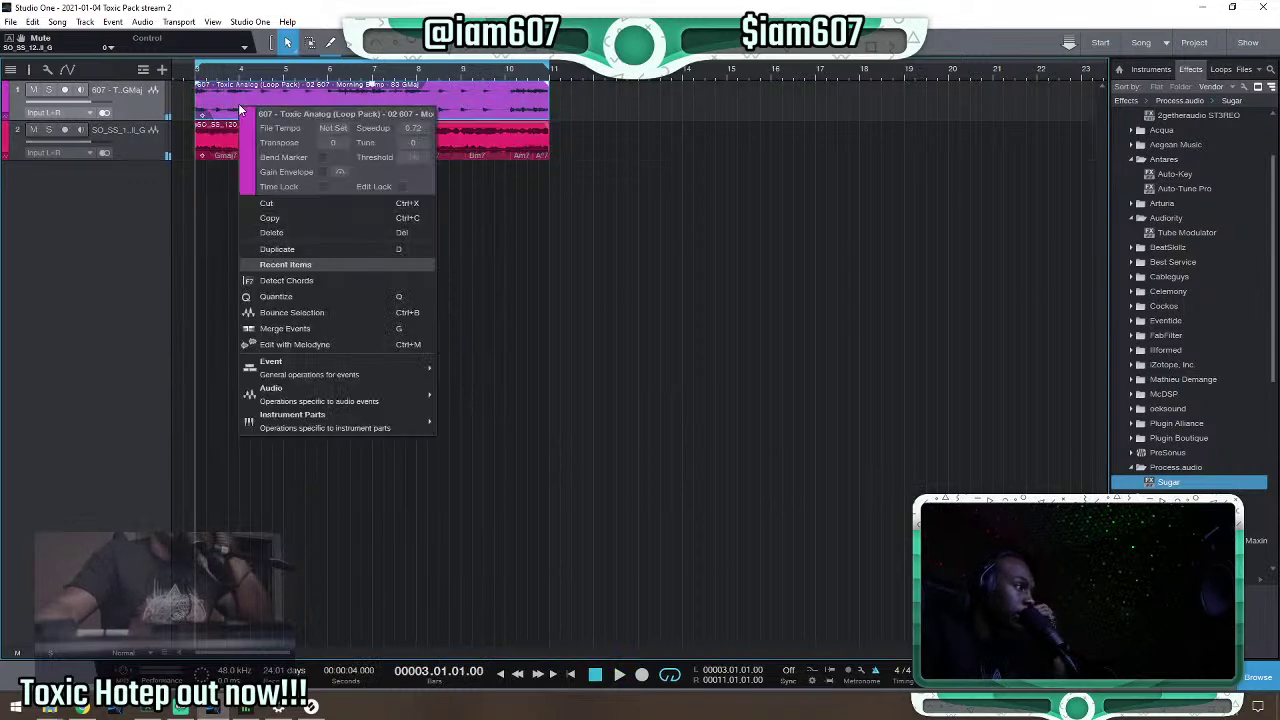
click(338, 281)
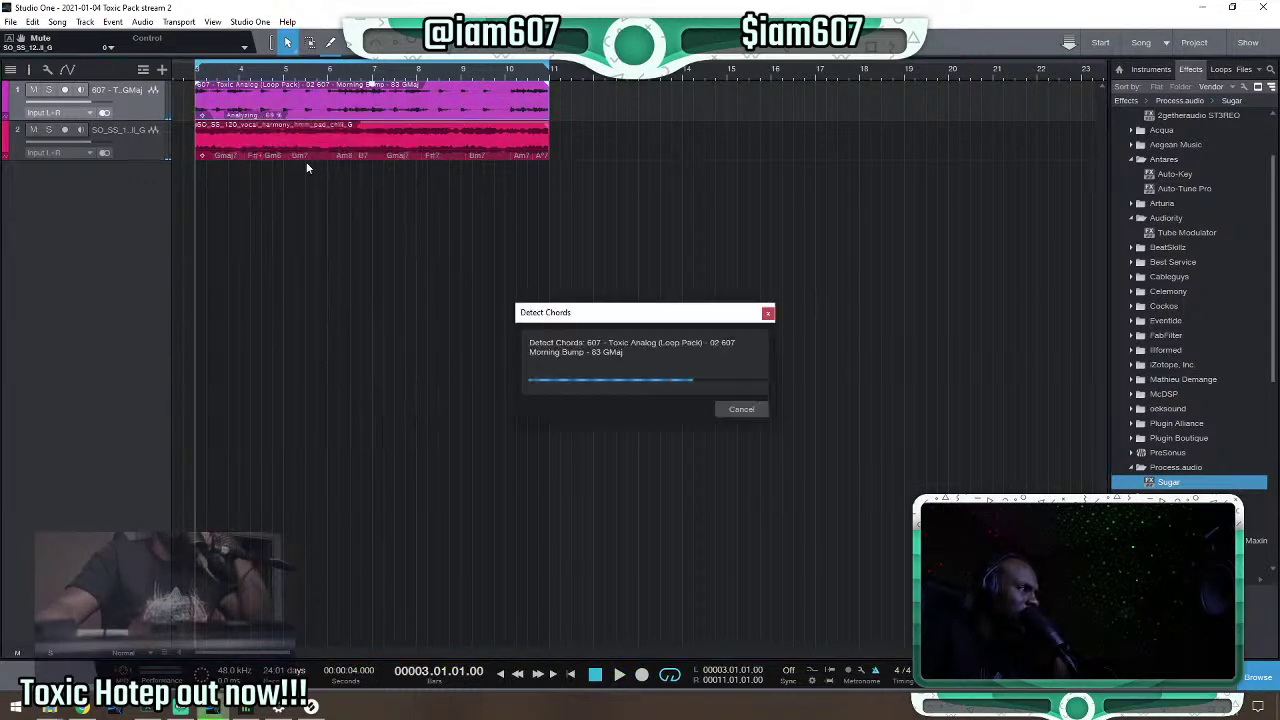
Extract the vocal harmony pad event's chords to the Chord Track.
right_click(251, 139)
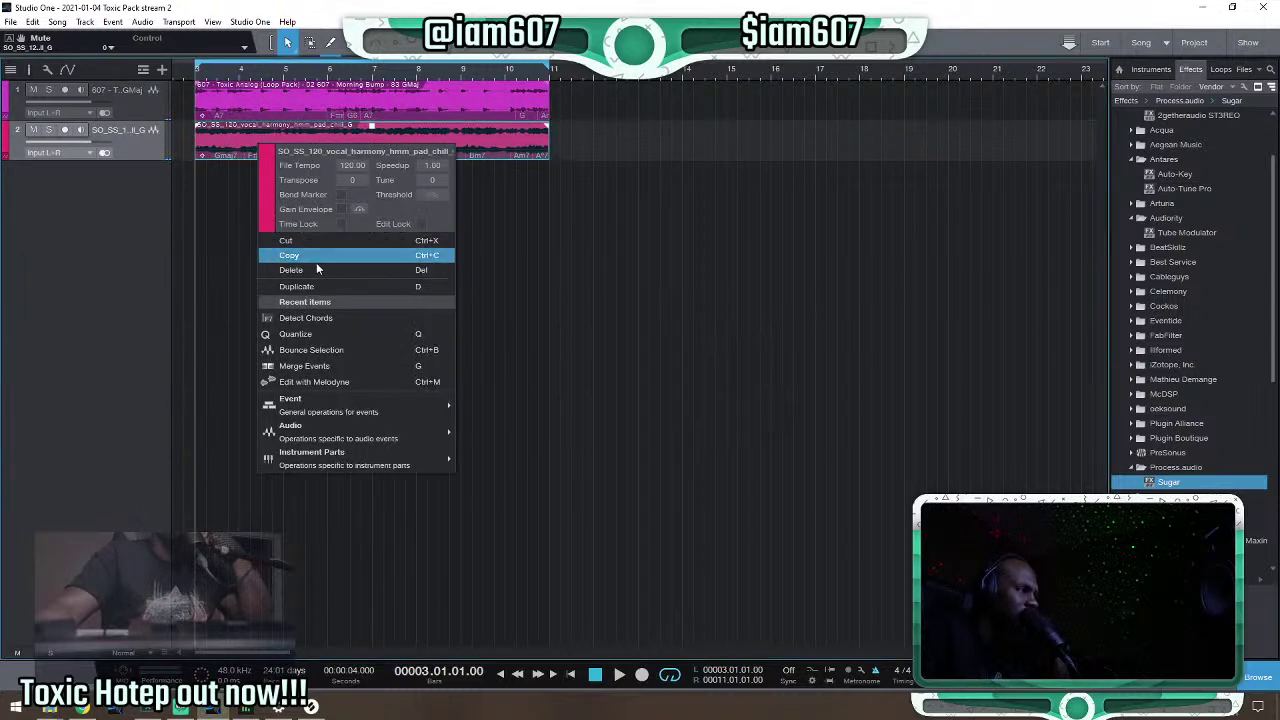
mouse_move(408, 437)
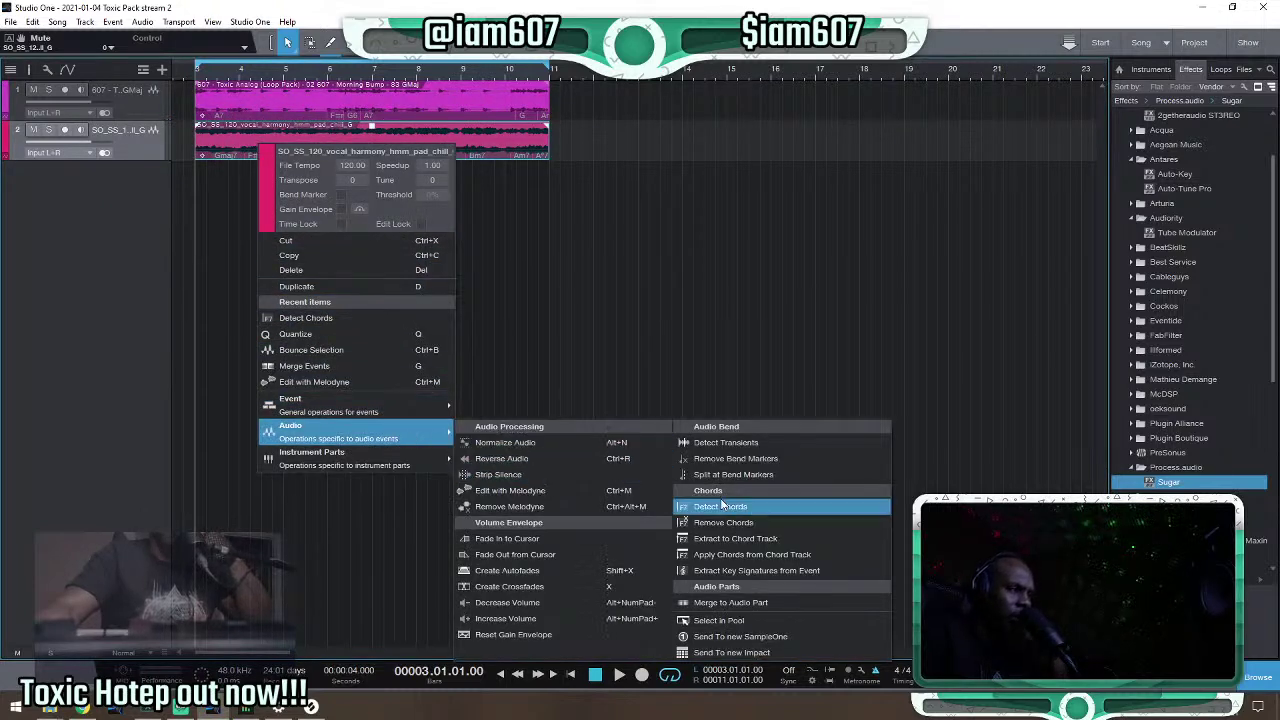
click(731, 537)
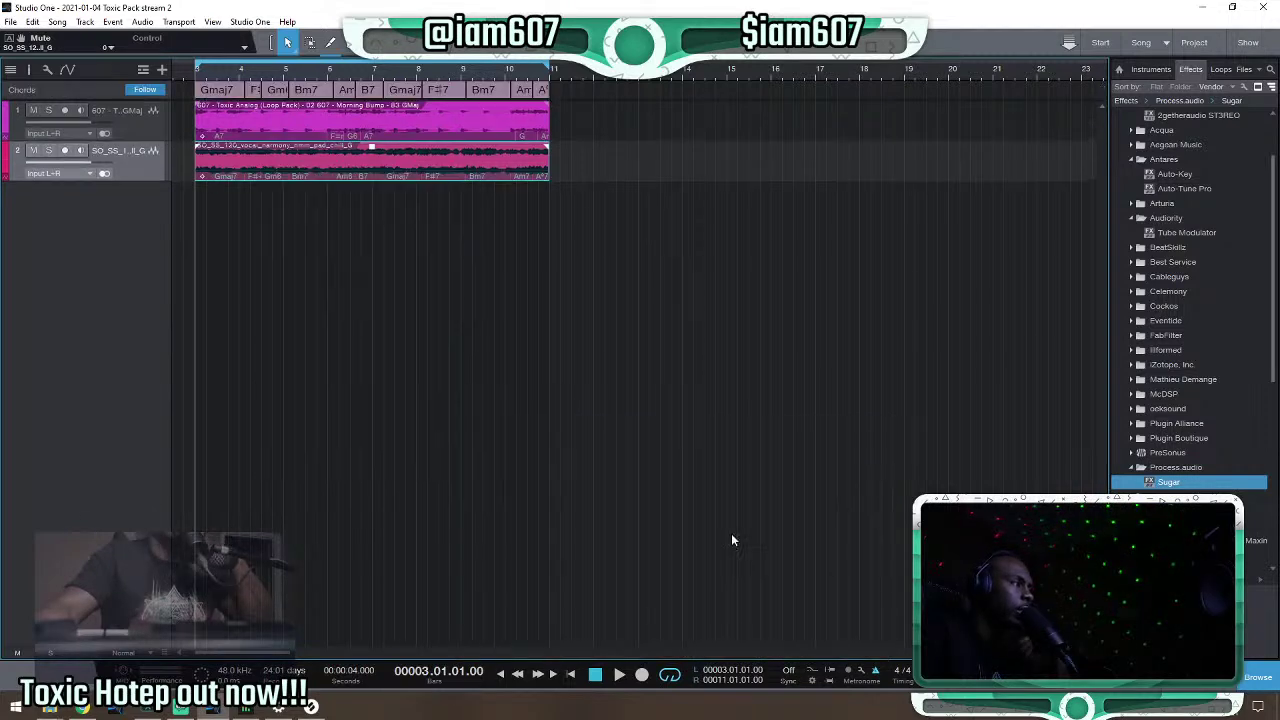
Solo the Morning Bump track and show its track inspector.
click(85, 97)
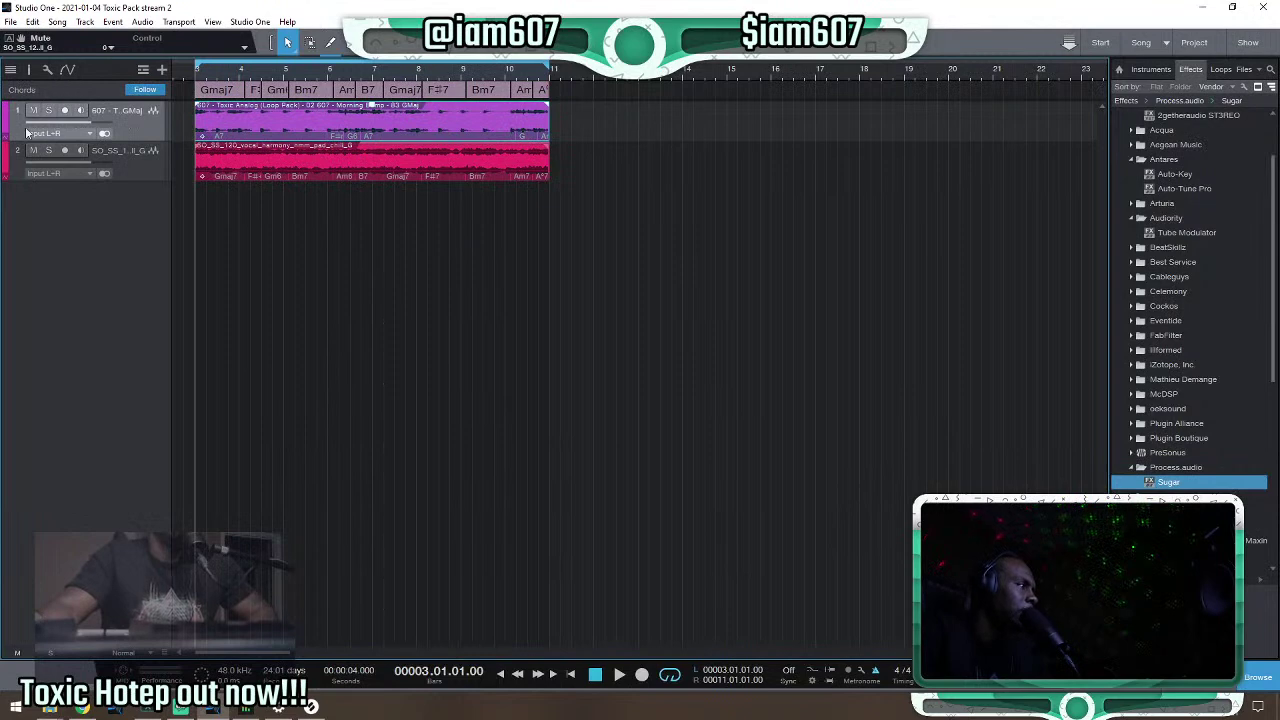
click(47, 111)
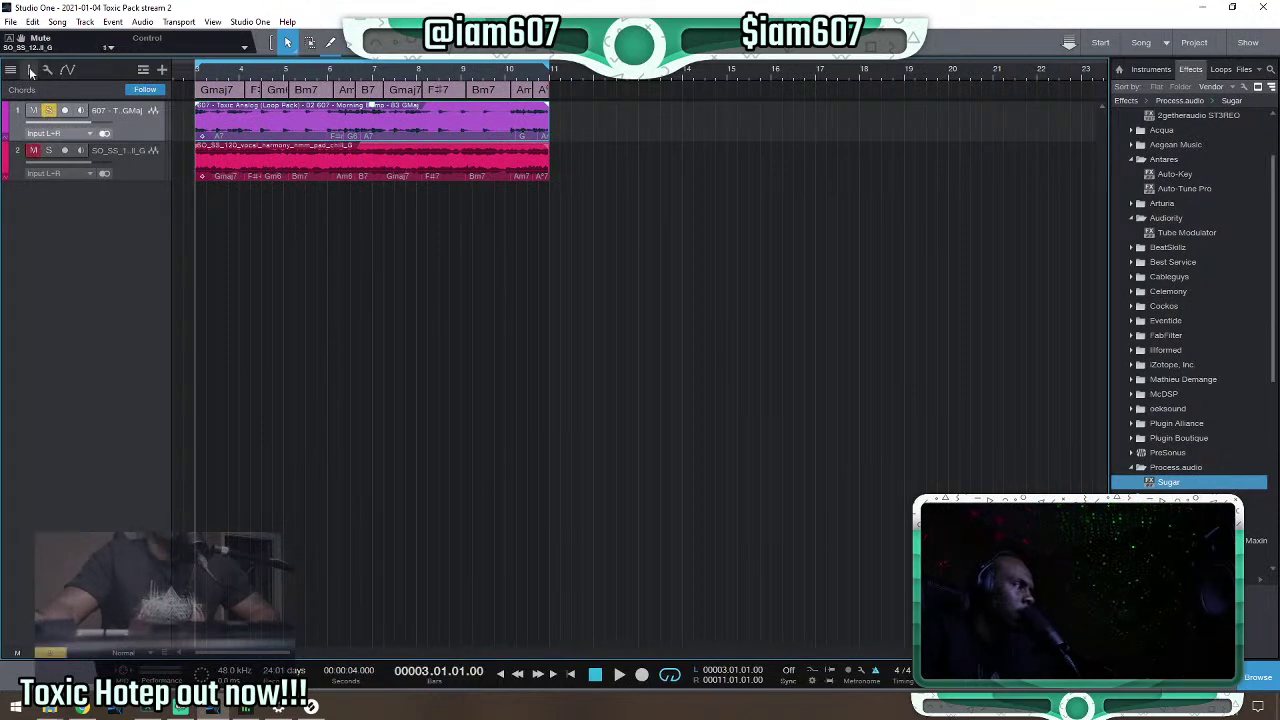
click(27, 72)
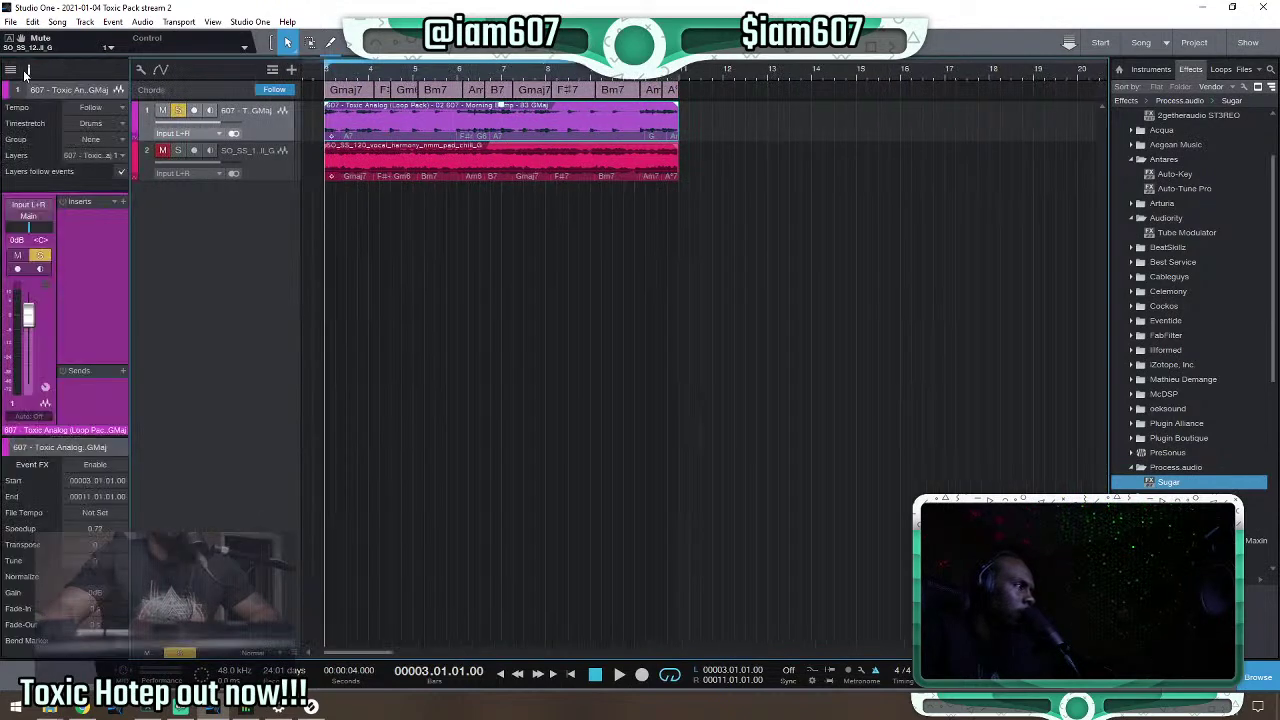
Play the soloed Morning Bump loop from bar 3, and open the track's Tempo mode options.
click(121, 125)
click(121, 125)
key(space)
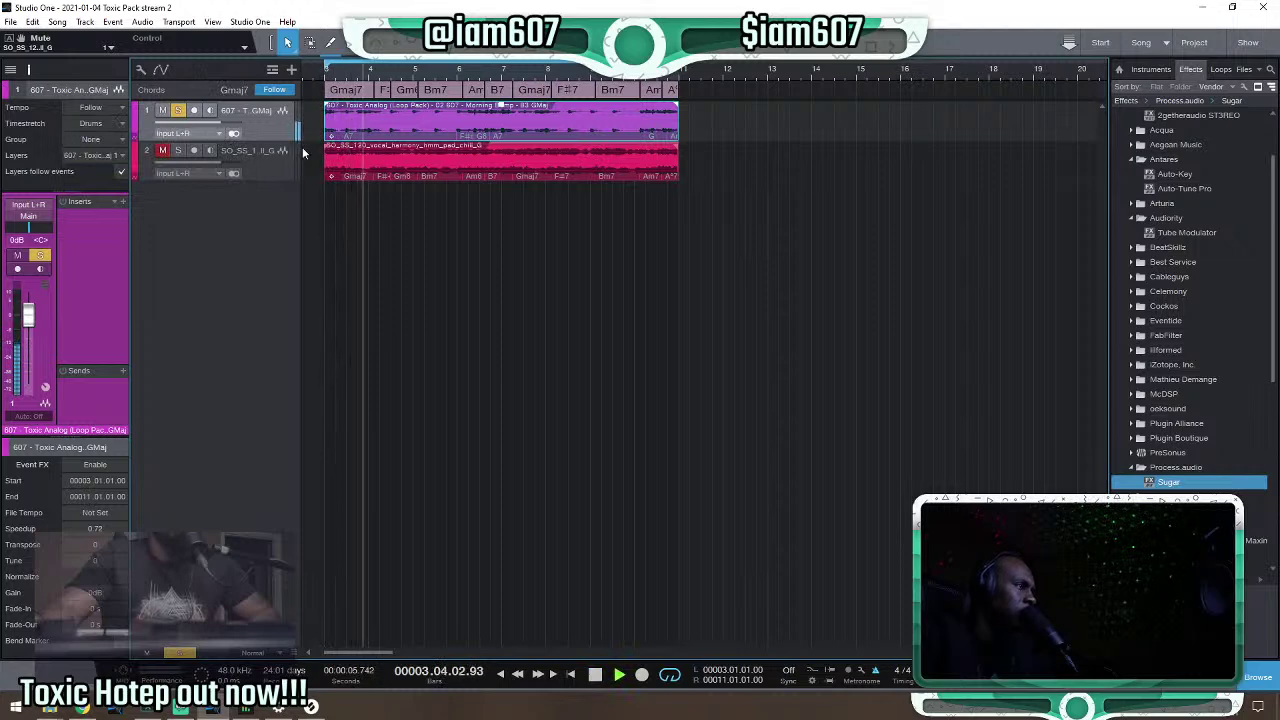
key(space)
click(120, 109)
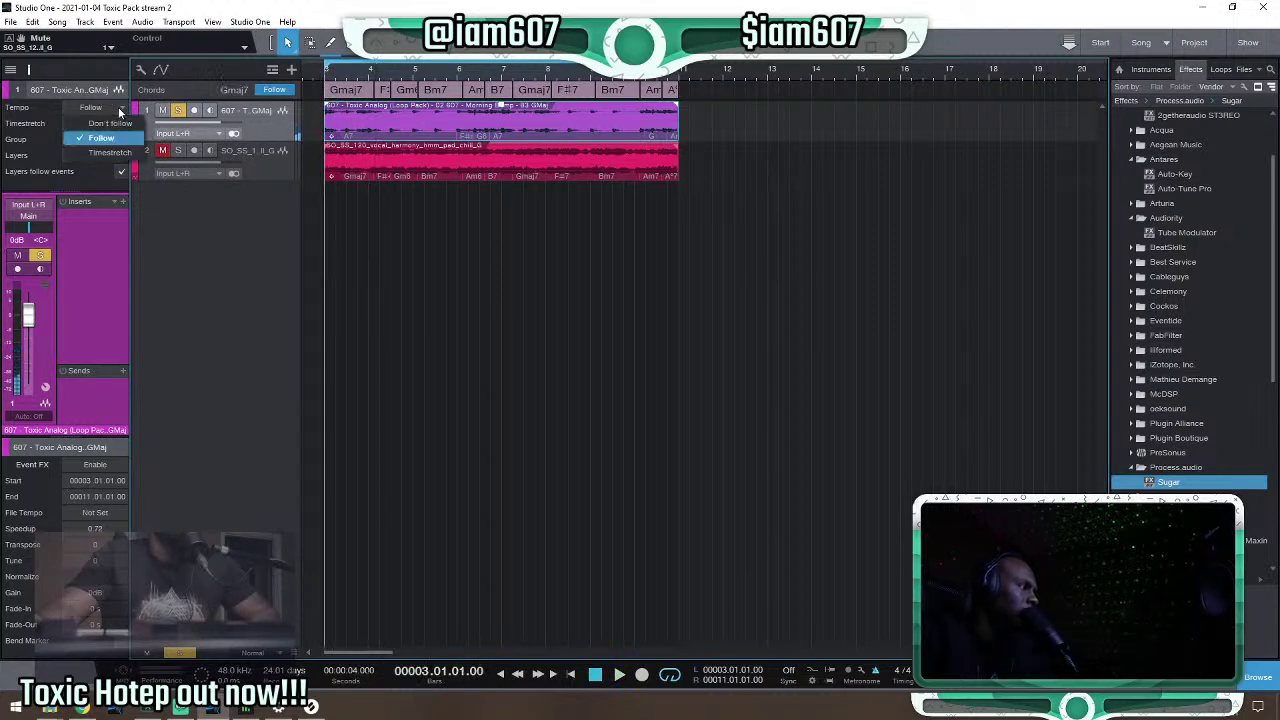
Try the Parallel and Narrow Follow Chords modes on the Toxic Analog loop track during playback.
click(121, 111)
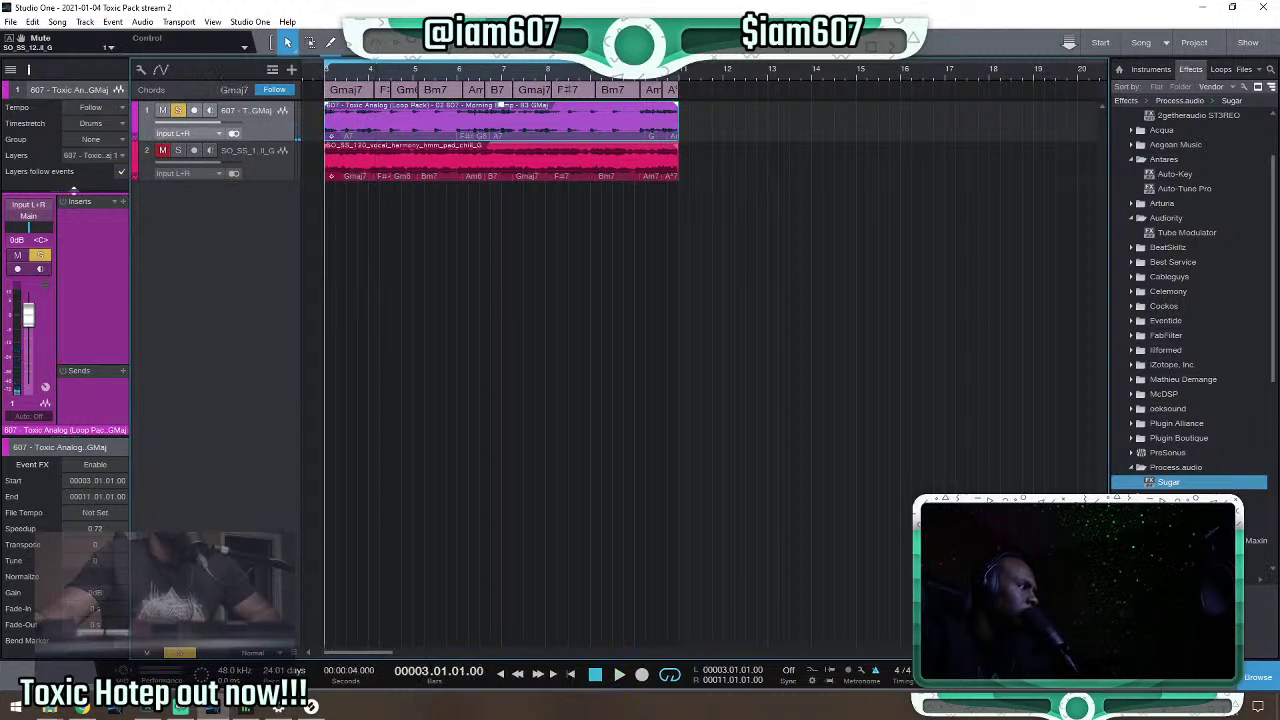
drag(73, 189, 62, 305)
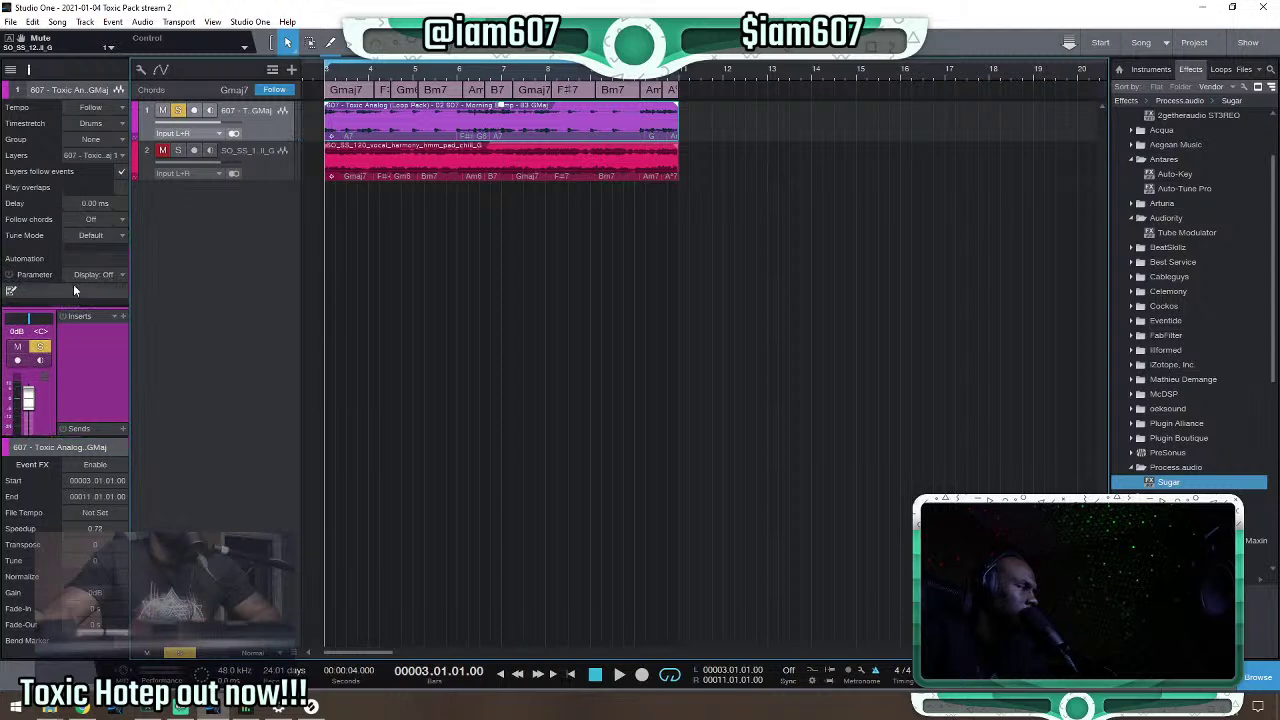
click(120, 222)
click(117, 250)
key(space)
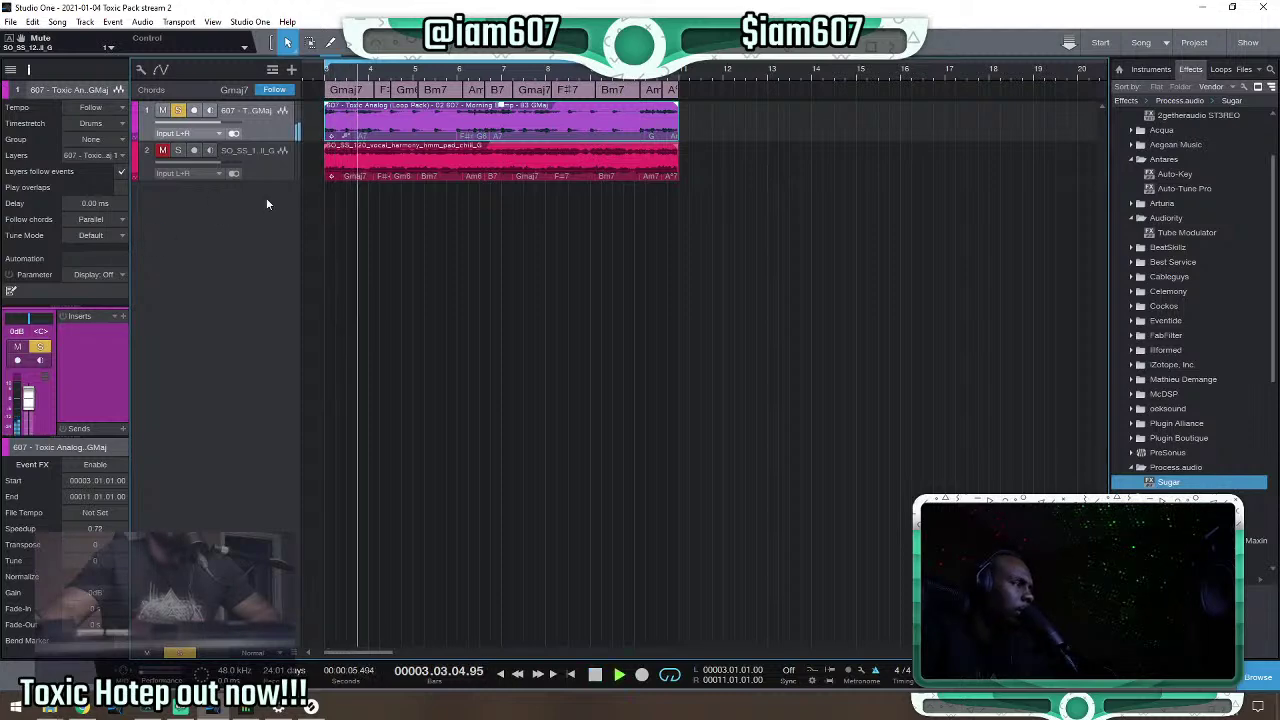
click(122, 219)
click(118, 263)
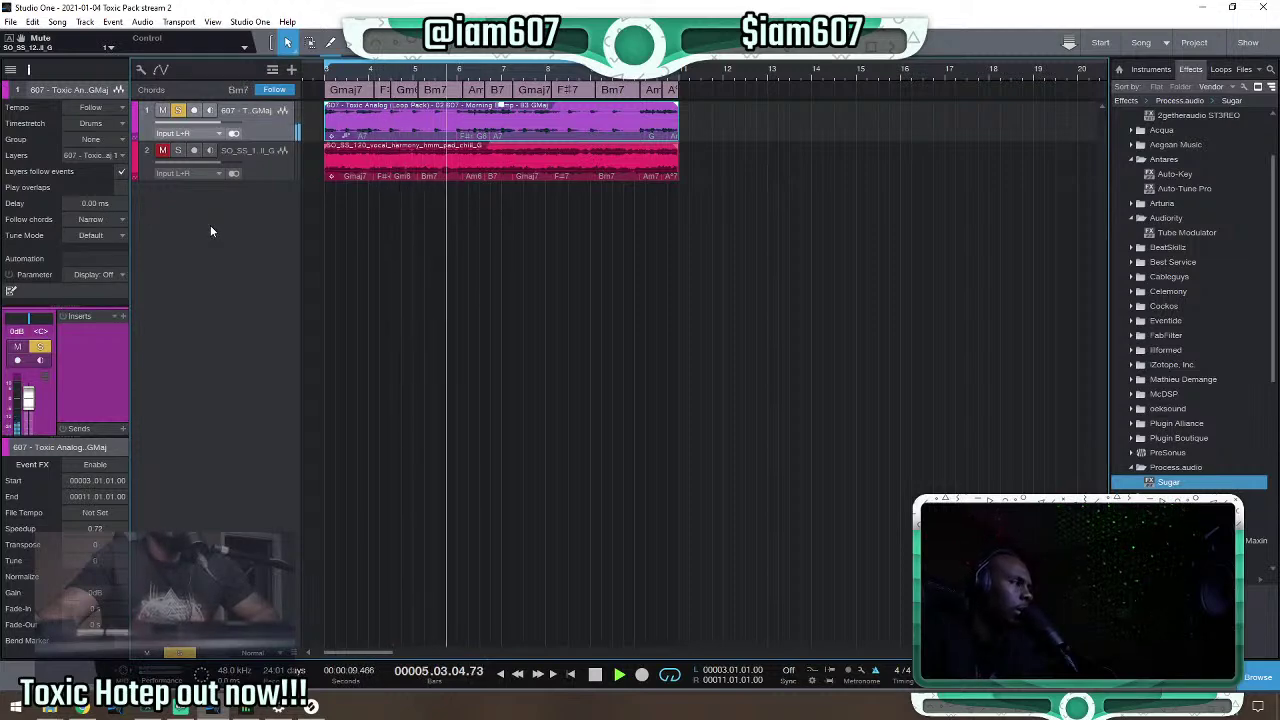
Play both tracks together without solo or mute, and set the loop track's Follow Chords to Off.
key(space)
key(space)
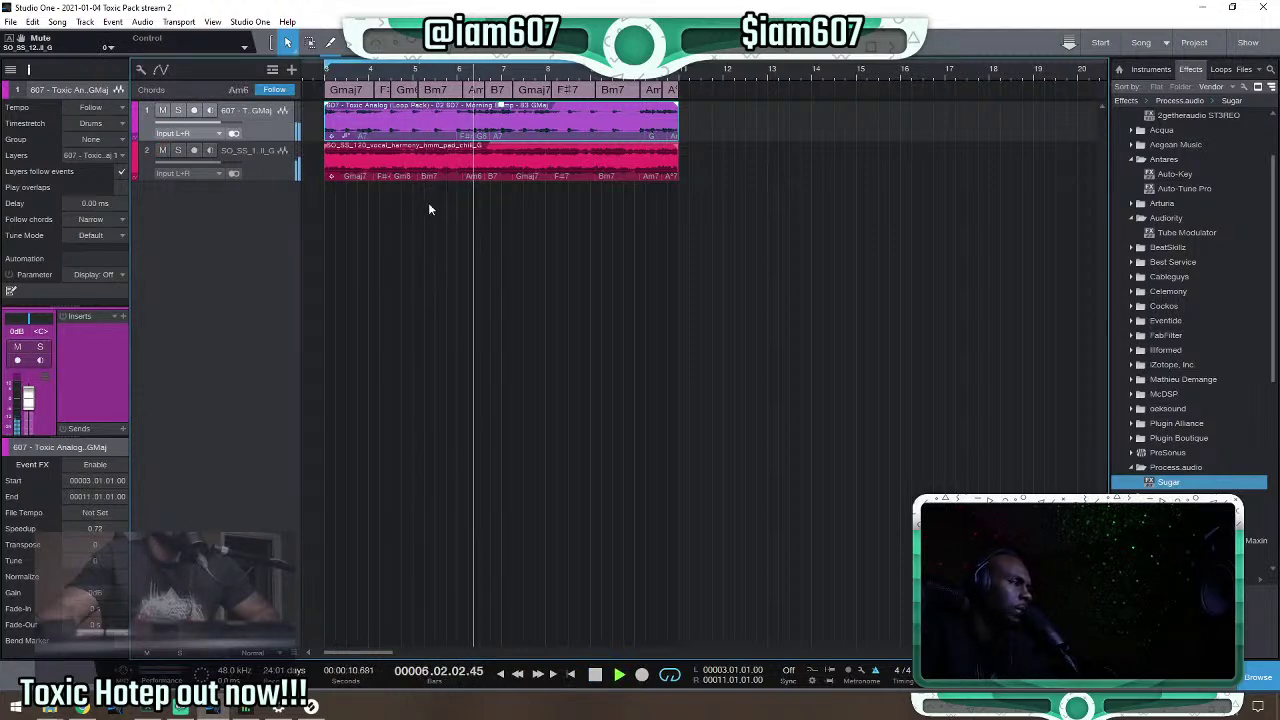
key(space)
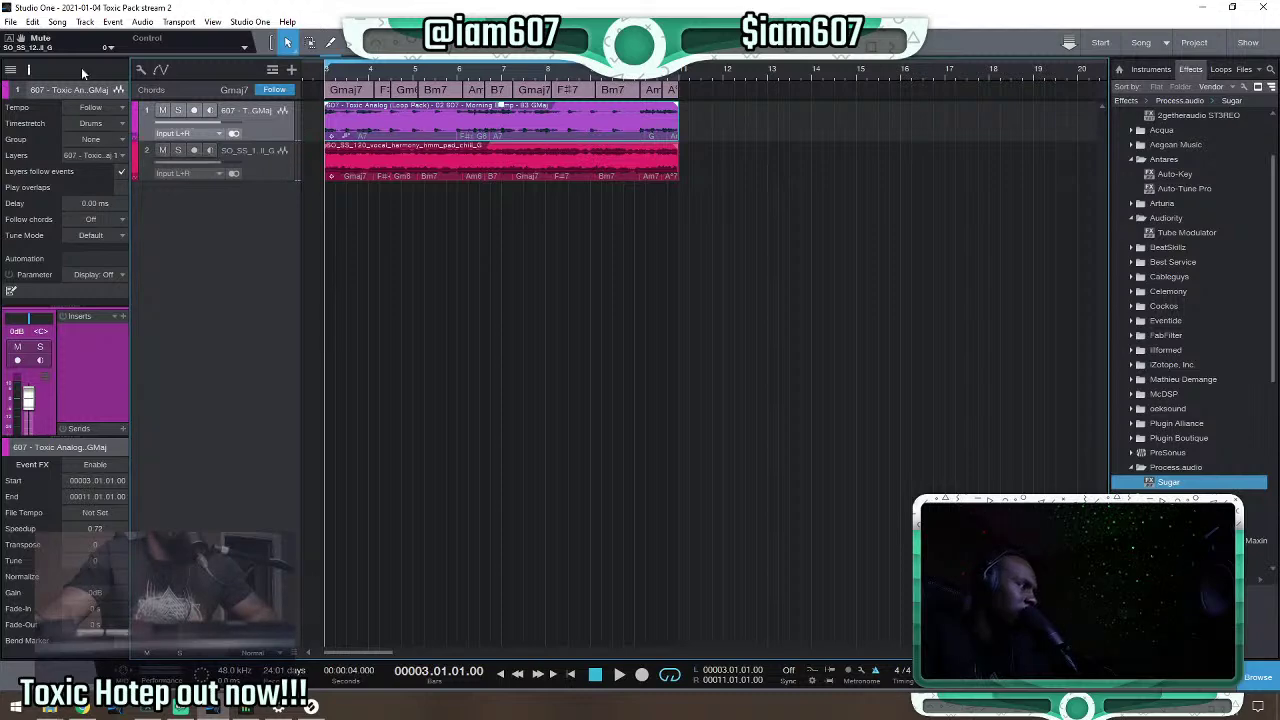
click(30, 72)
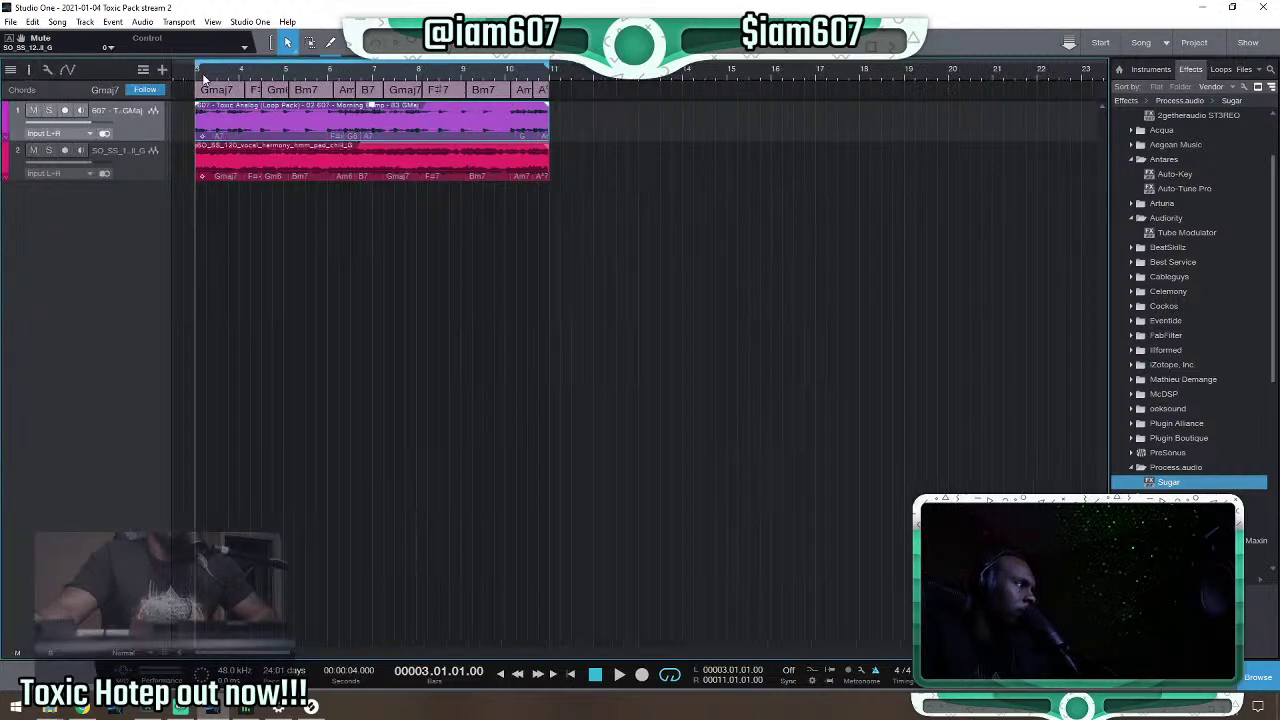
Lower the clip volume of the vocal harmony event slightly while both tracks play.
key(space)
click(162, 70)
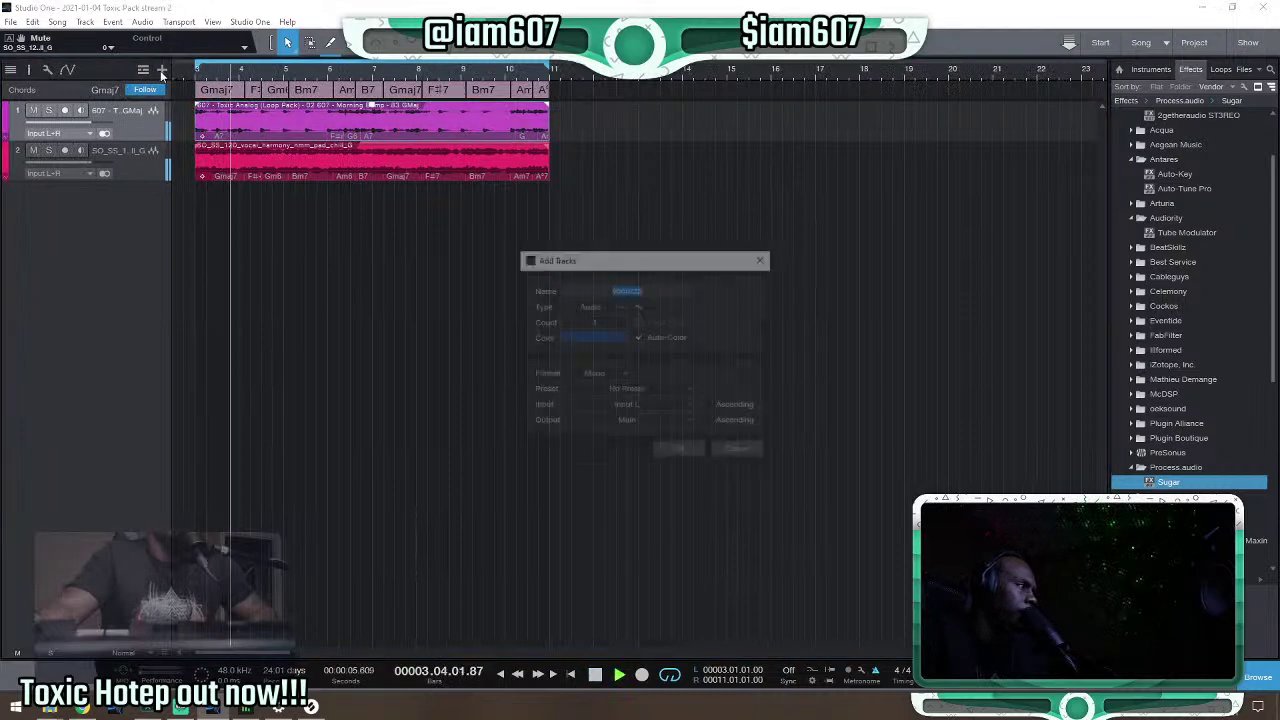
click(737, 450)
click(345, 163)
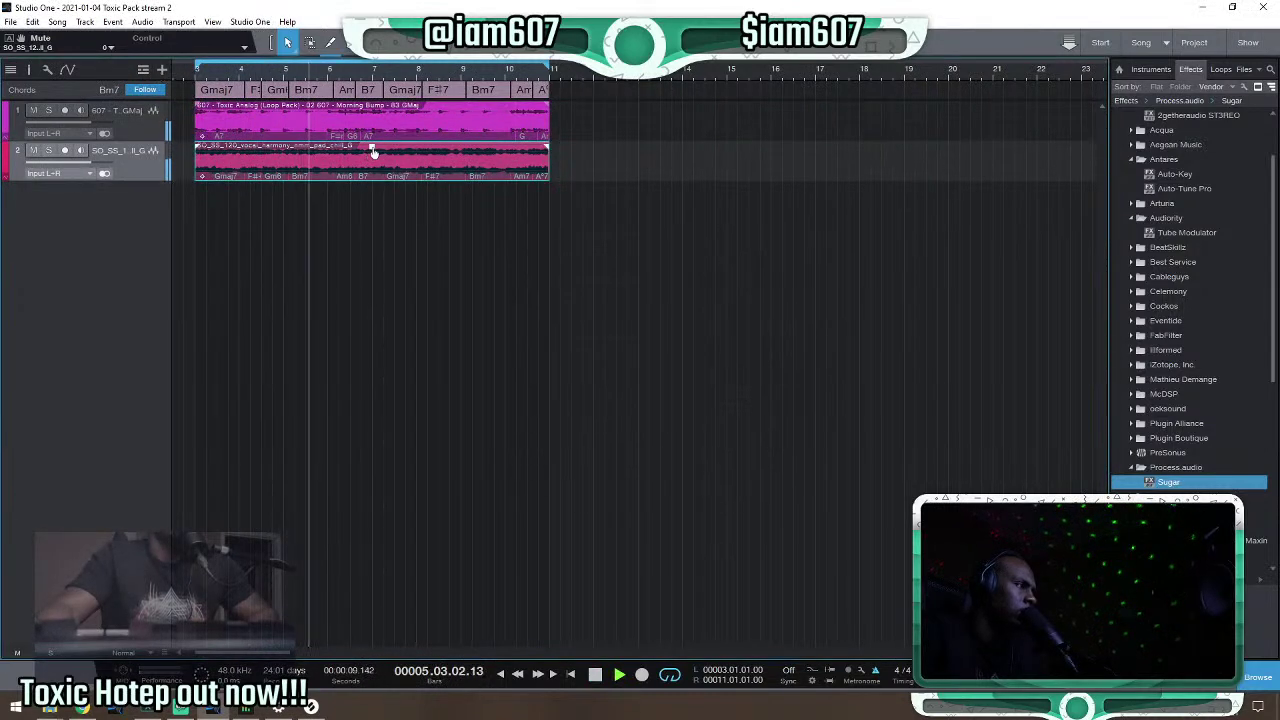
drag(372, 146, 373, 157)
key(space)
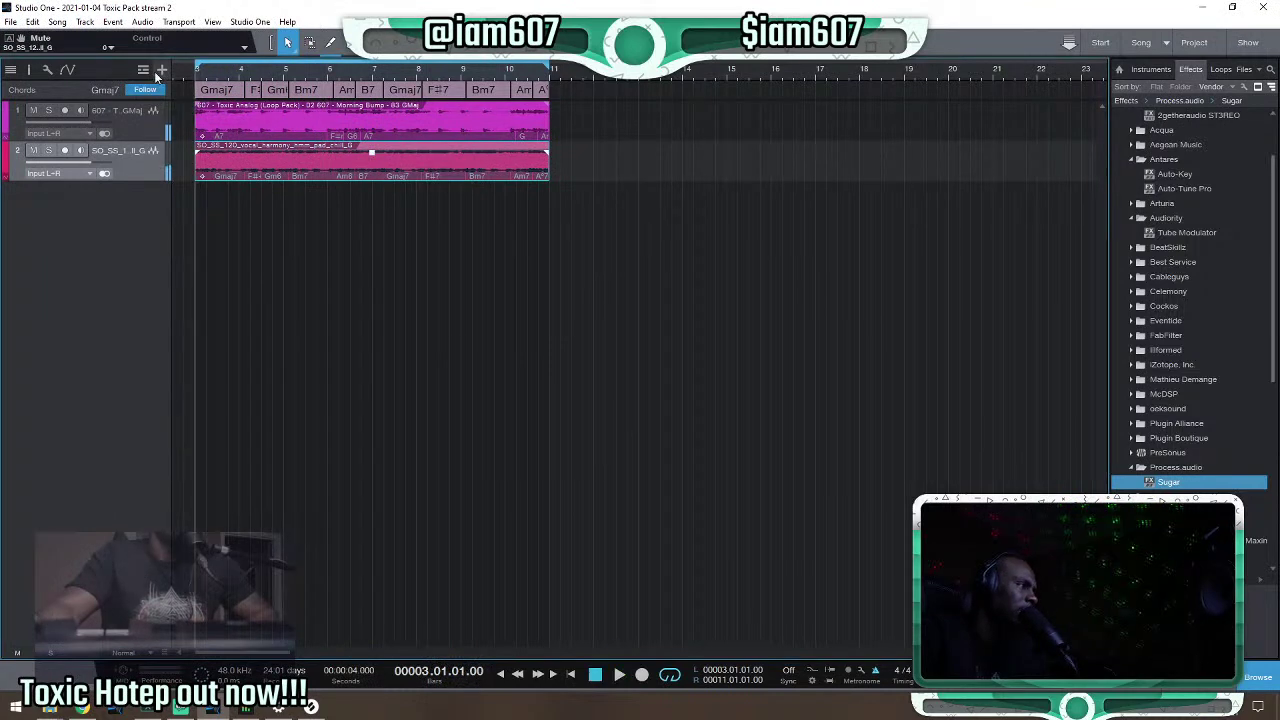
Hide the chord track above the arrangement.
click(161, 70)
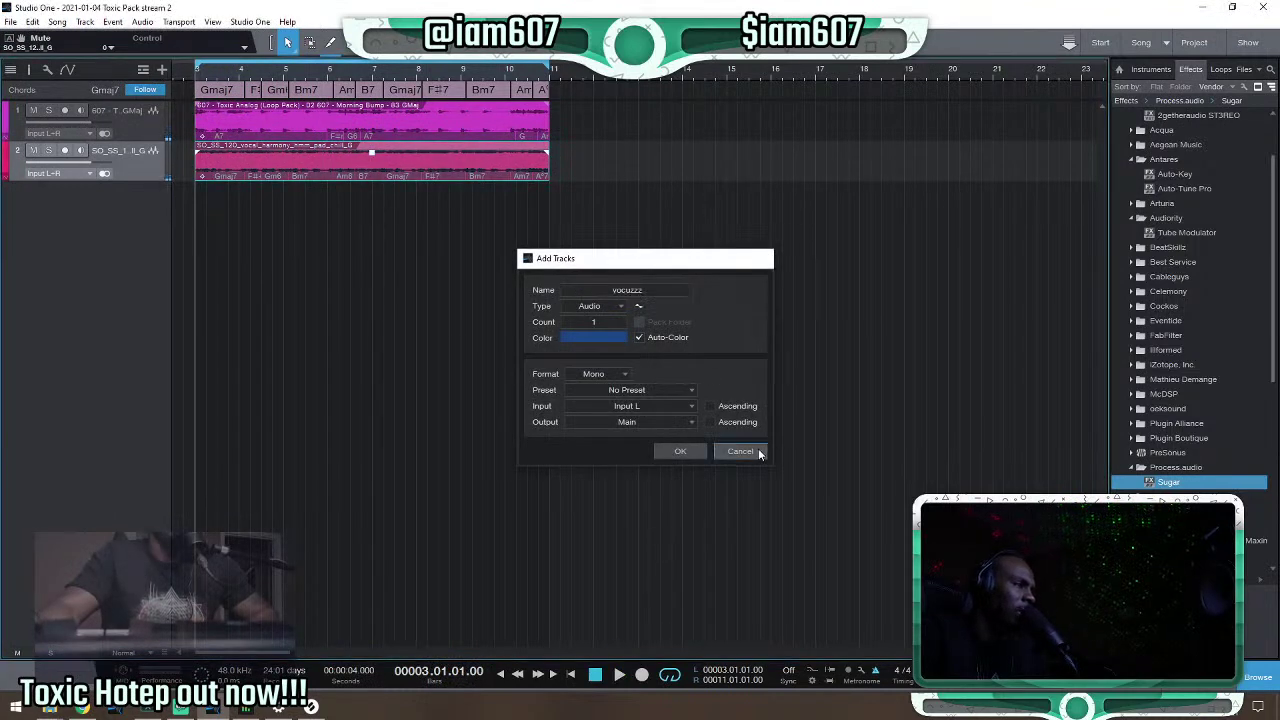
click(761, 454)
click(144, 70)
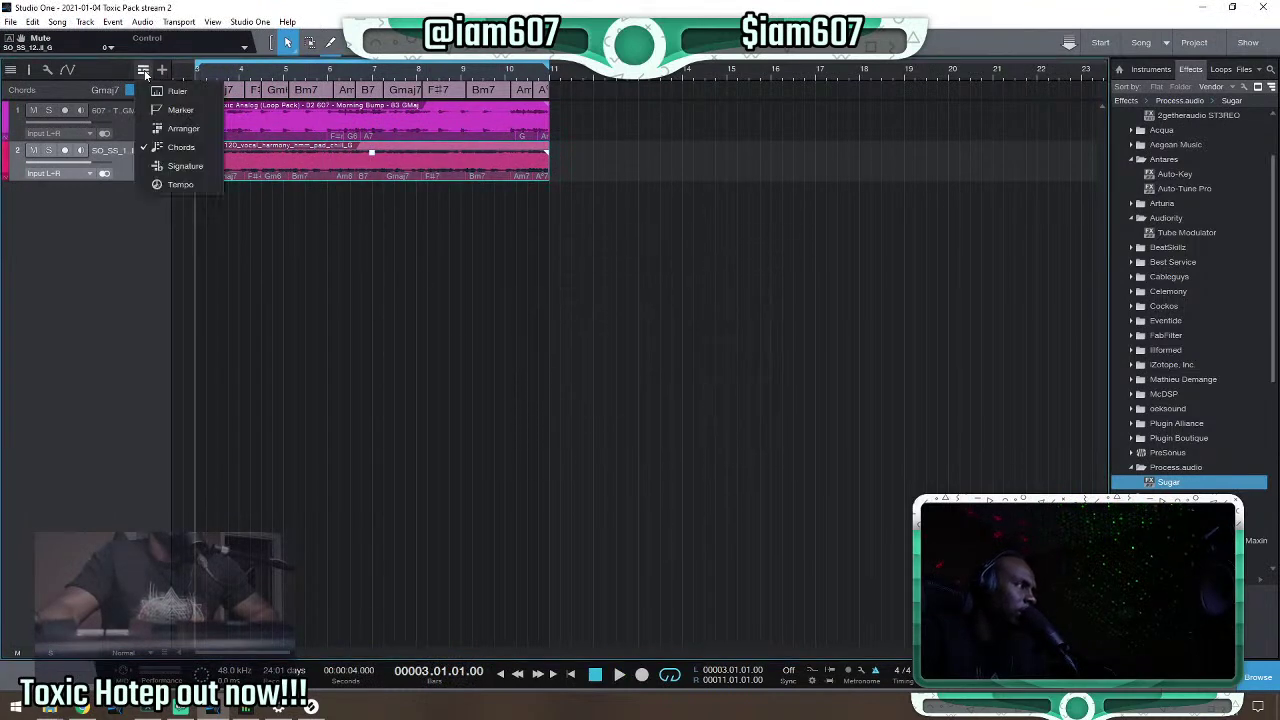
click(168, 147)
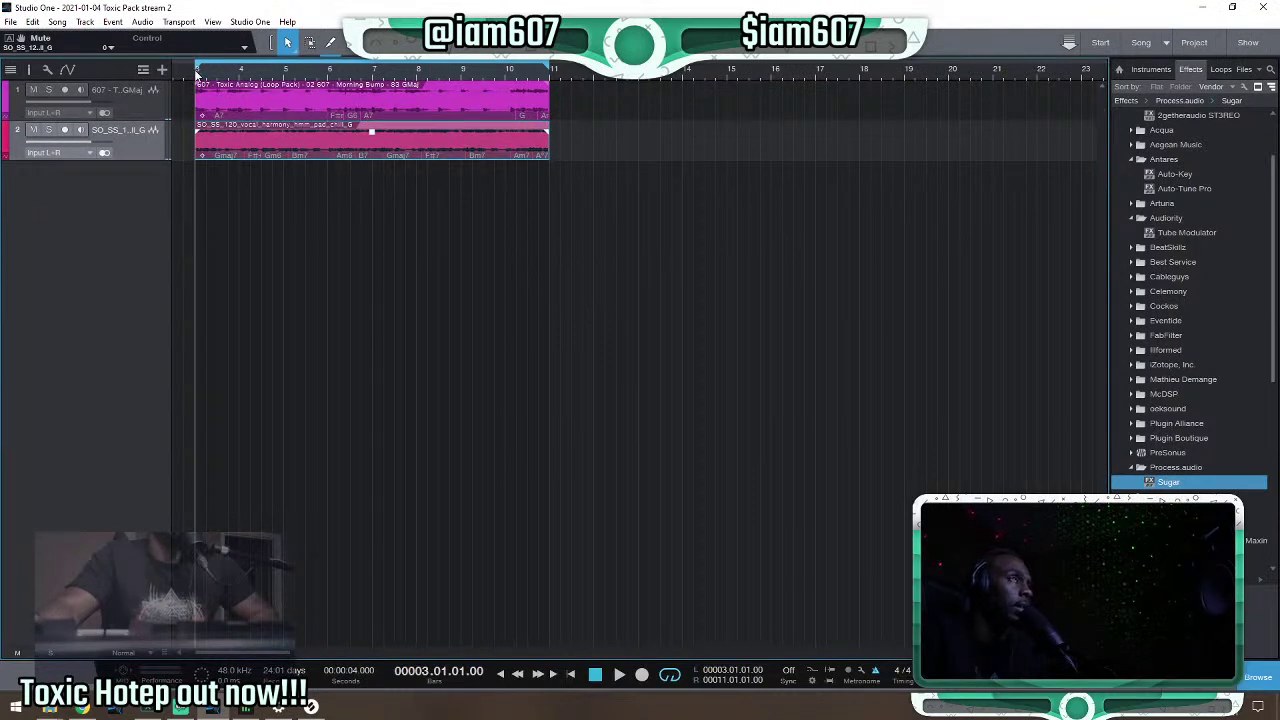
Audition the opening of both tracks and split the Toxic Analog loop event at bar 4.
key(space)
scroll(197, 73, up, 3)
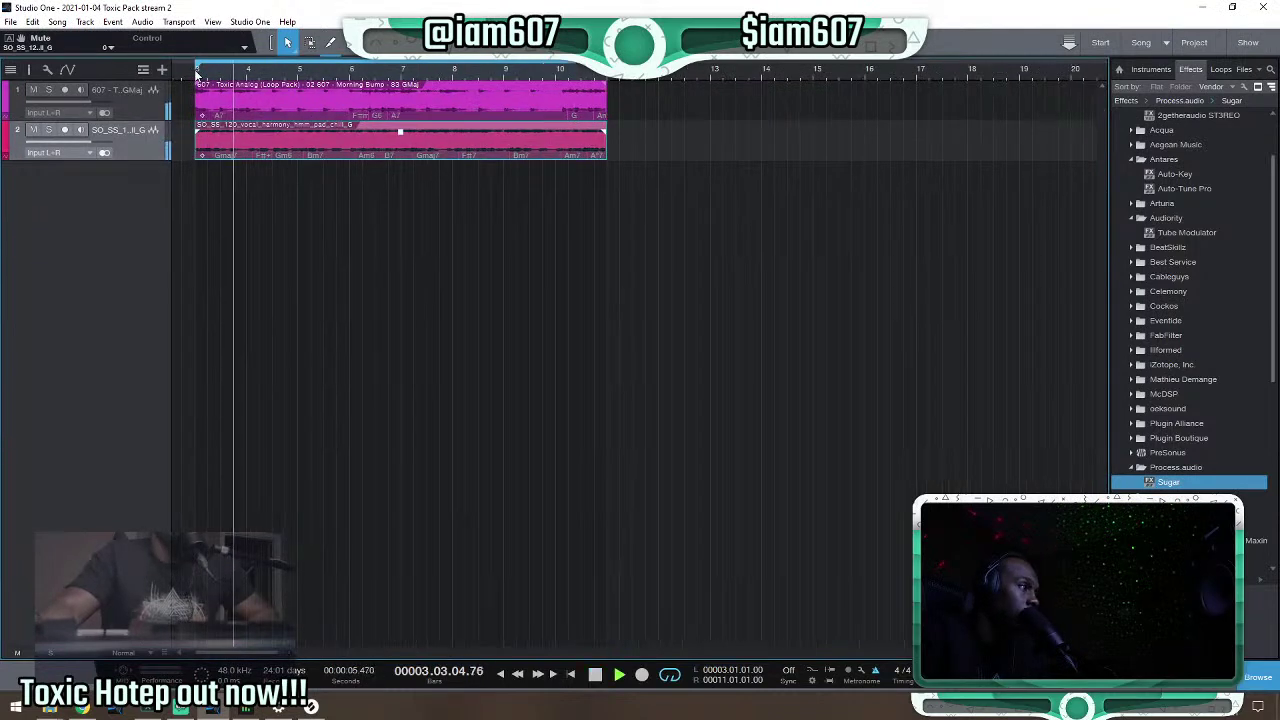
key(space)
key(space)
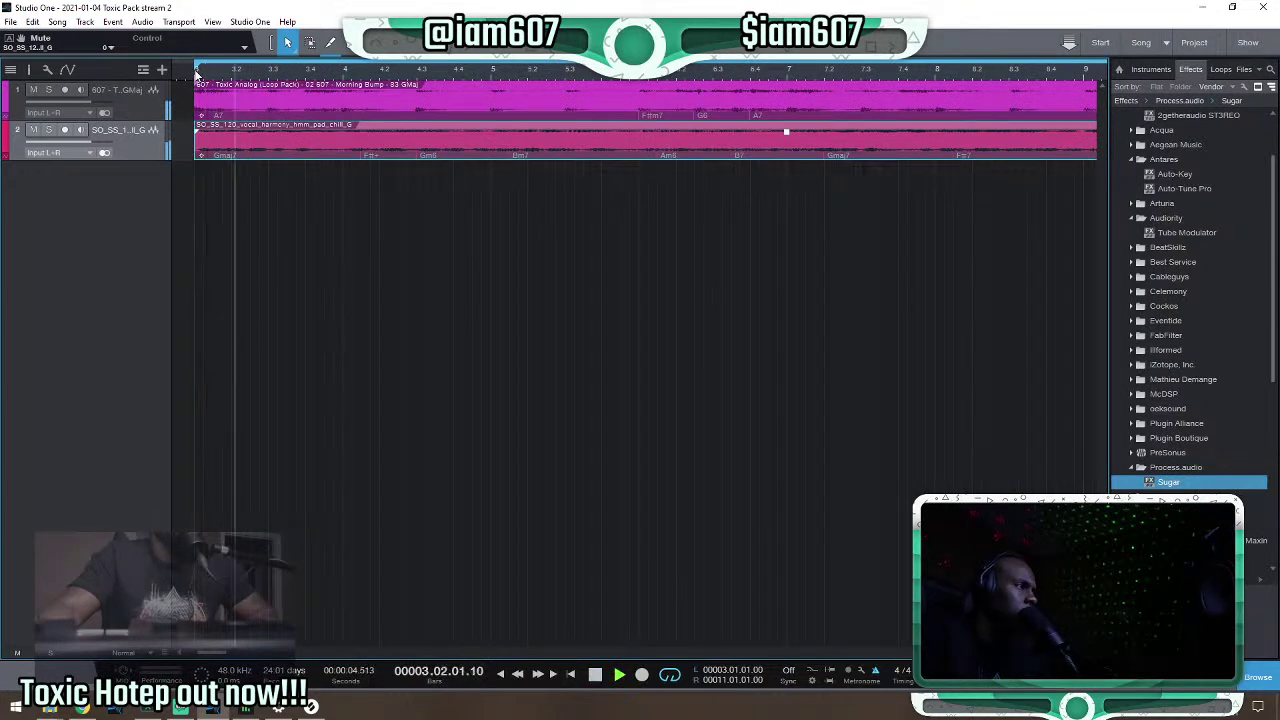
key(space)
alt+click(346, 93)
scroll(197, 80, up, 5)
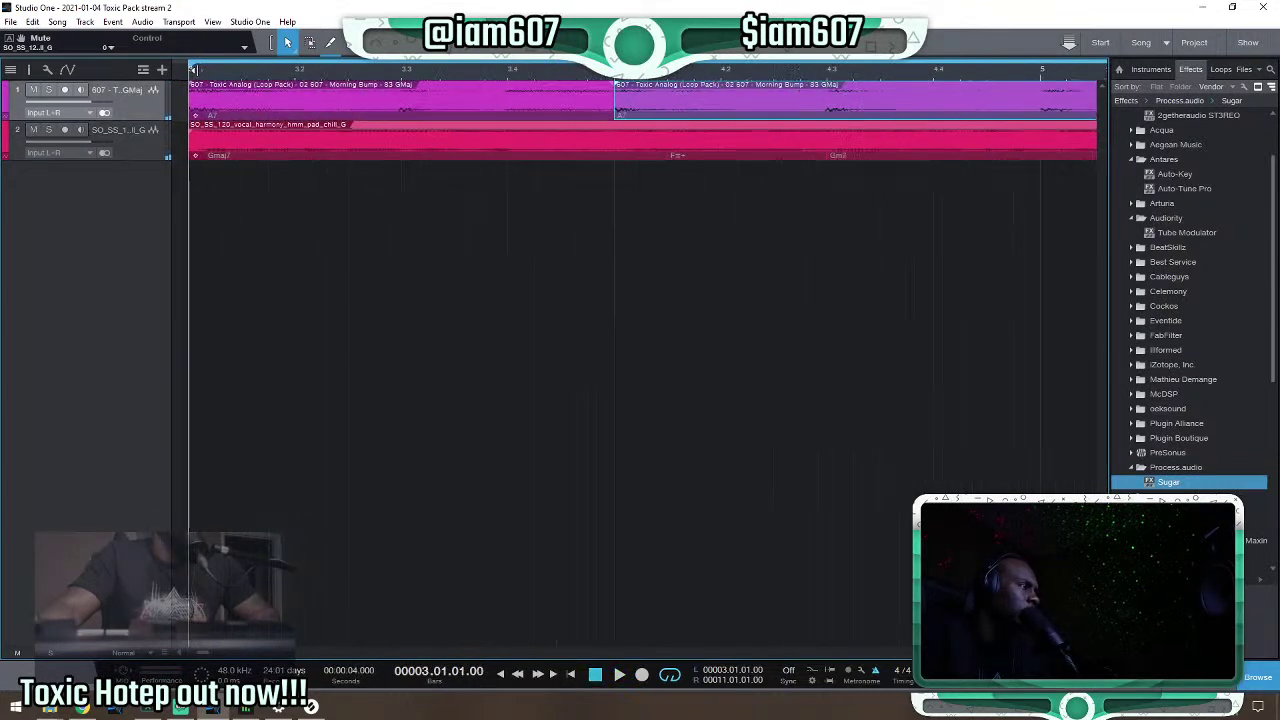
Lower the vocal harmony event's clip volume a little further and play the mix.
key(space)
key(space)
click(428, 148)
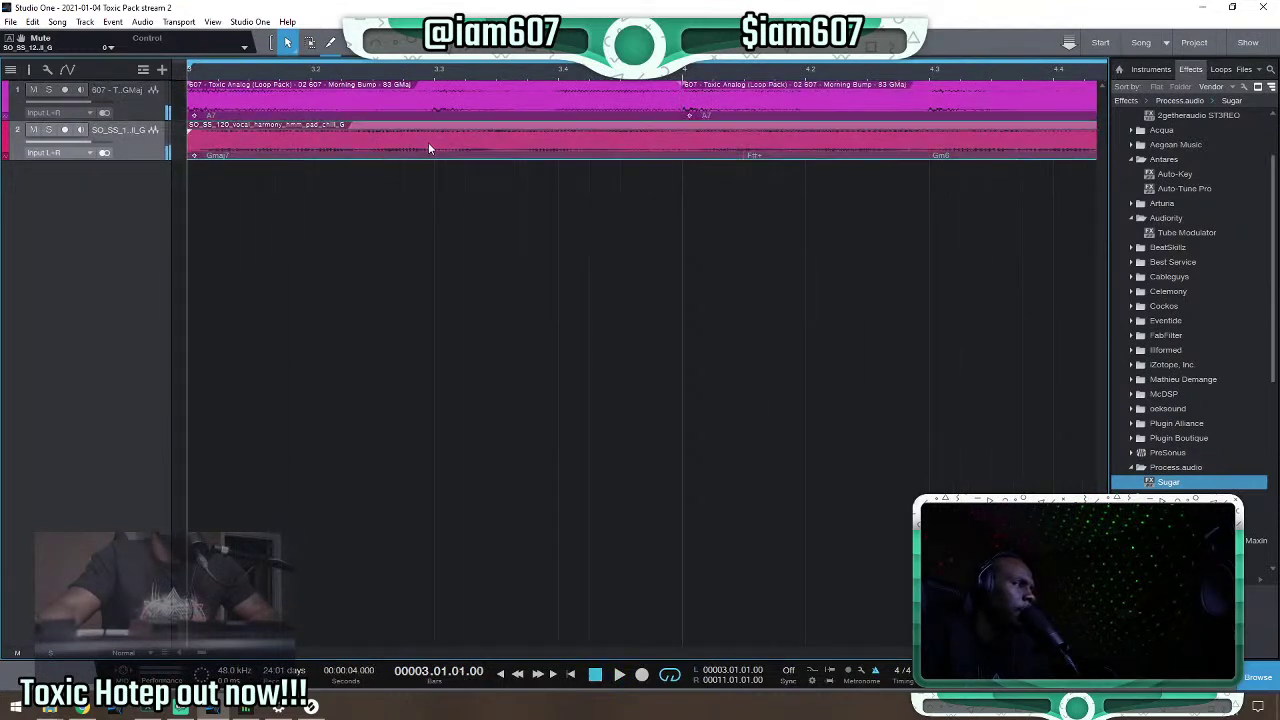
drag(437, 137, 438, 140)
key(space)
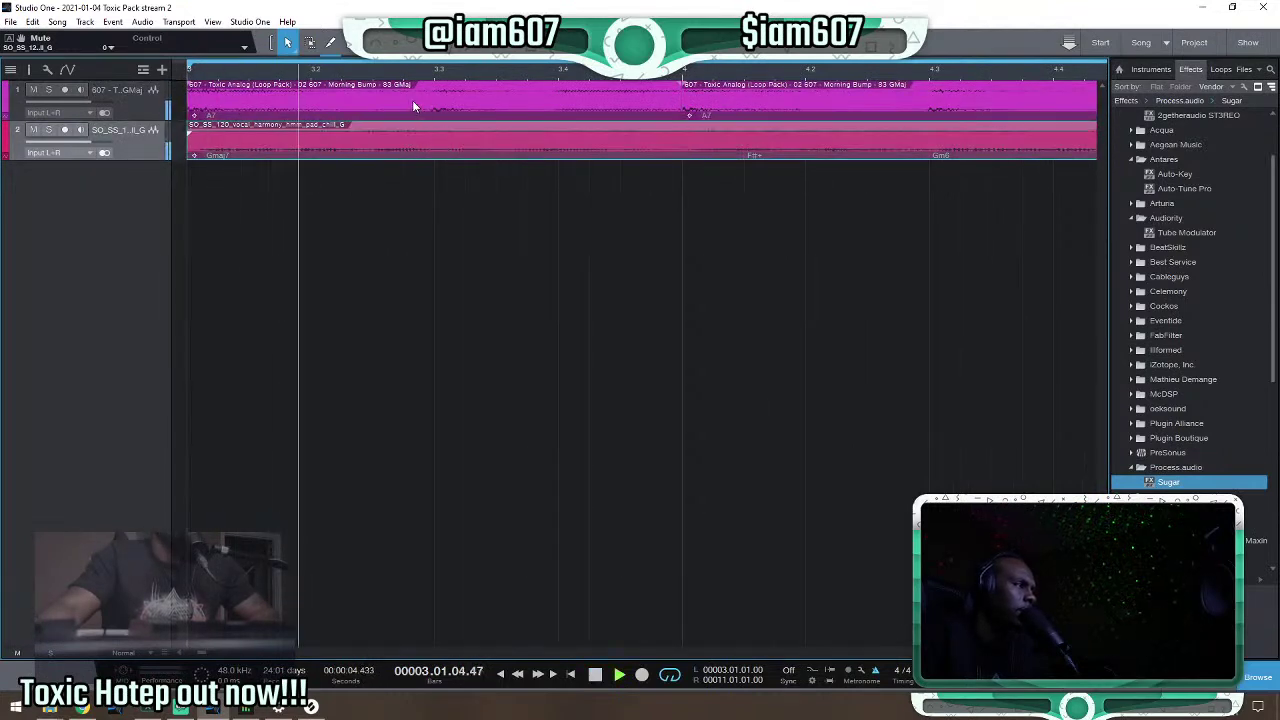
key(space)
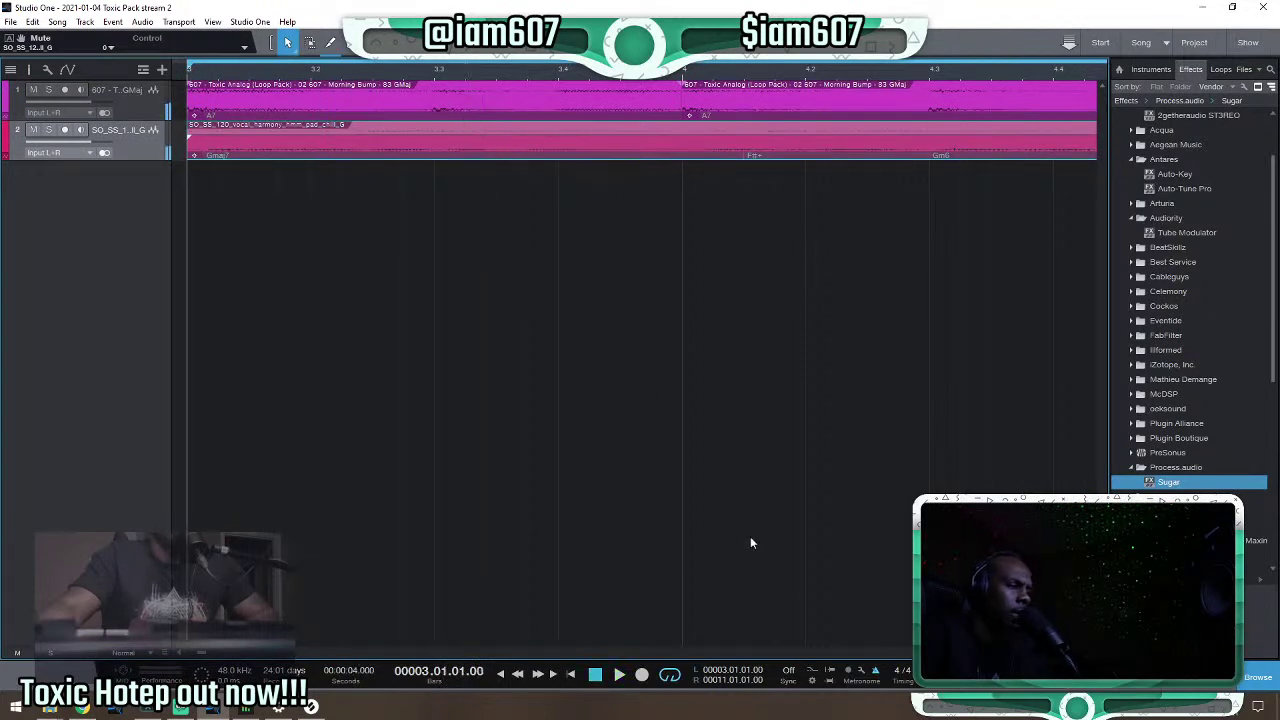
Play the first loop slice with the vocal and examine the slice's Transpose setting.
key(space)
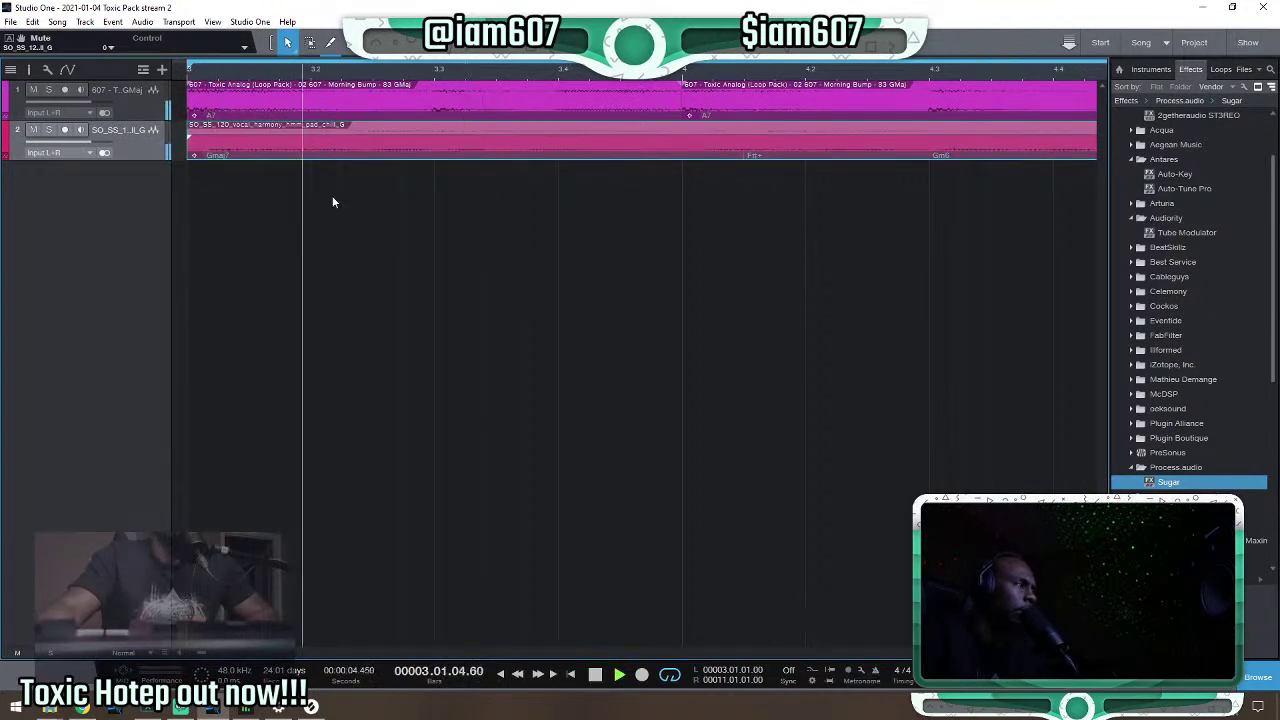
key(space)
click(358, 106)
right_click(360, 112)
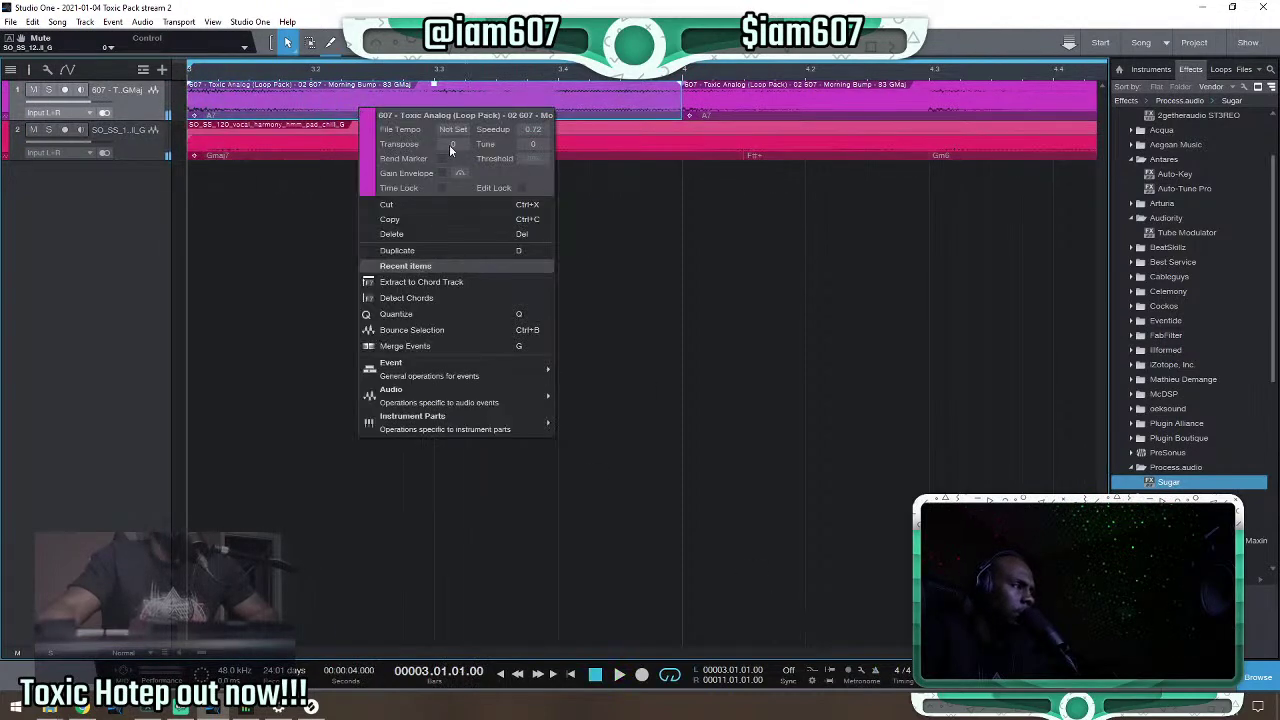
key(space)
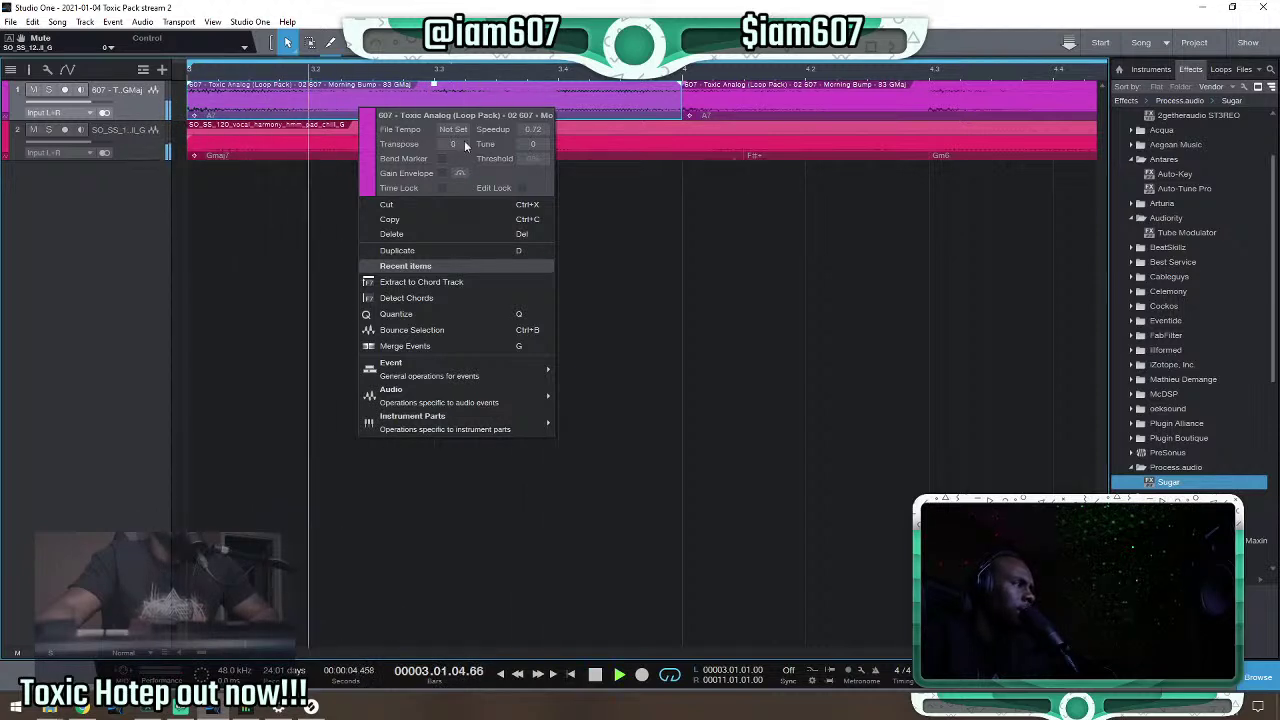
click(625, 198)
Play from bar 4 and split the loop event at bar 5.
scroll(492, 70, down, 2)
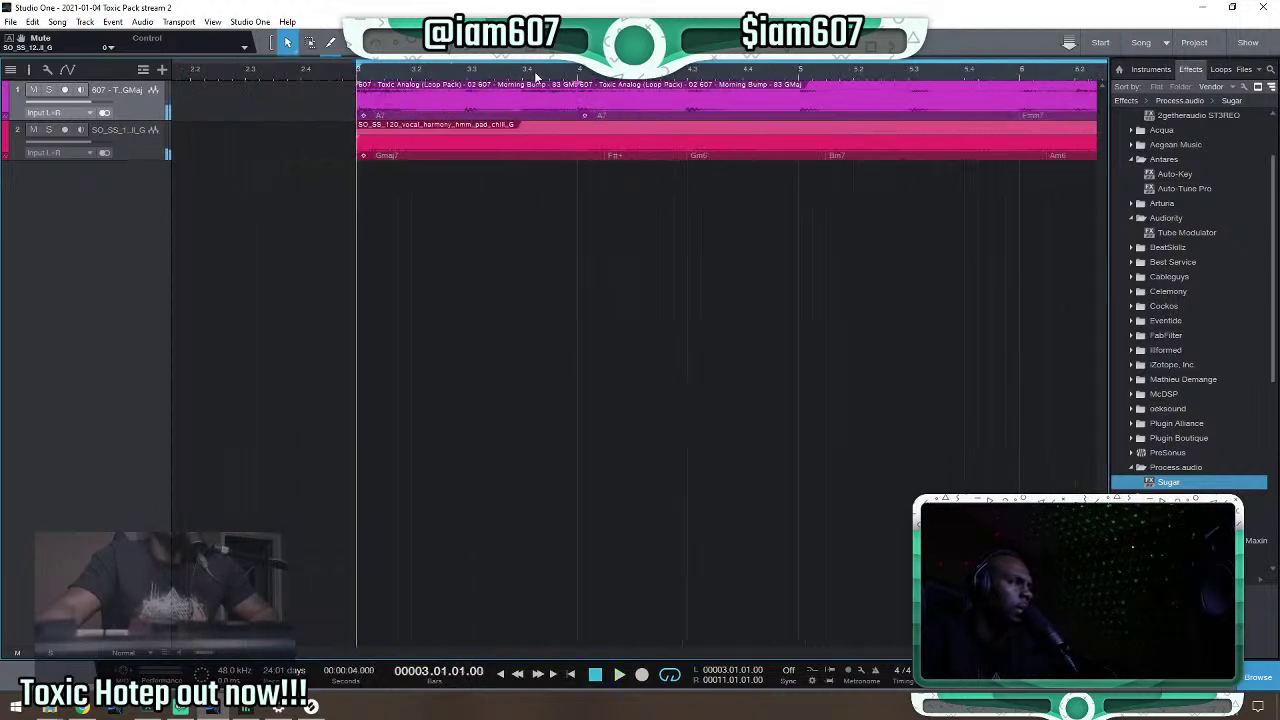
click(576, 72)
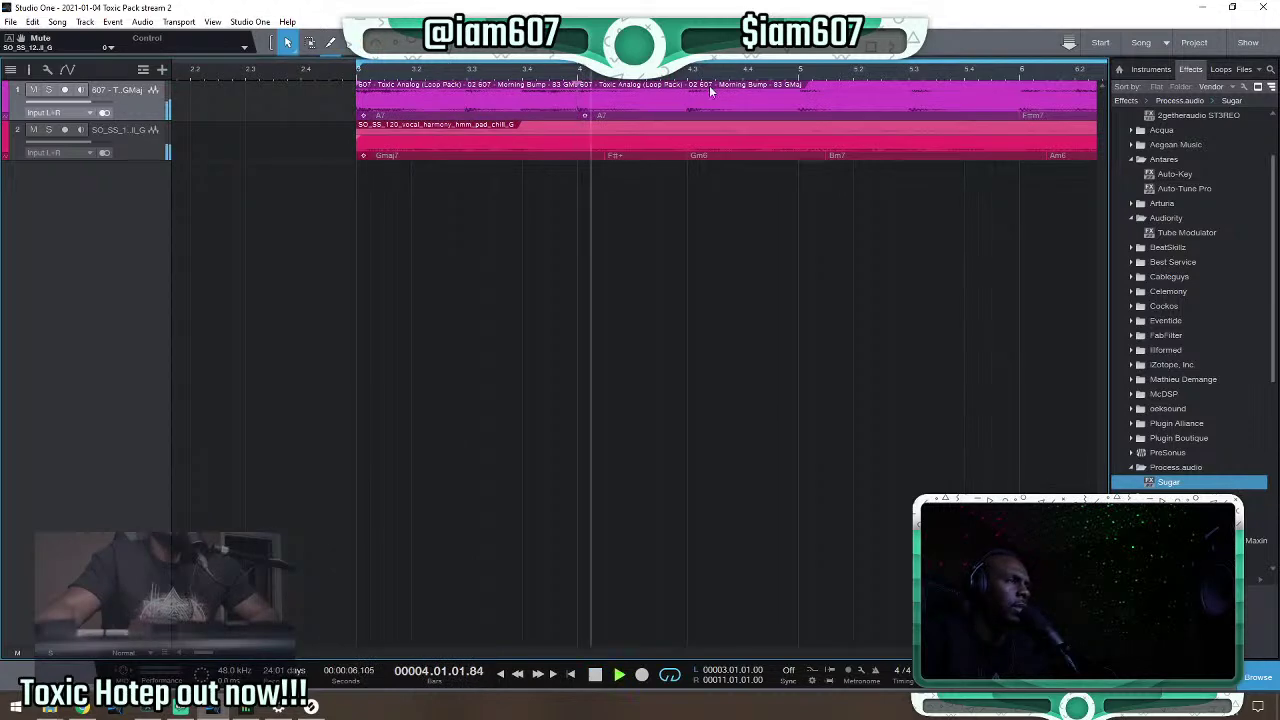
alt+click(805, 92)
key(space)
key(space)
key(space)
Transpose the loop slice between bars 4 and 5 by ear, replaying it against the vocal.
right_click(610, 103)
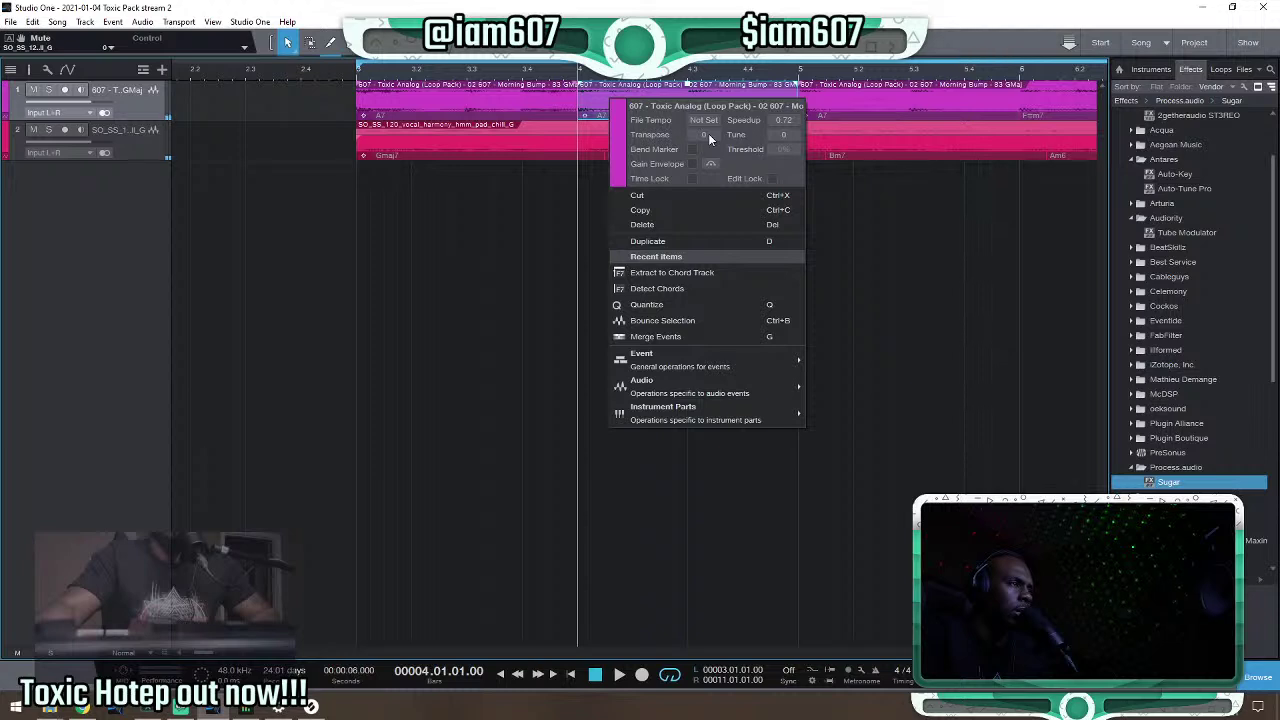
key(space)
key(space)
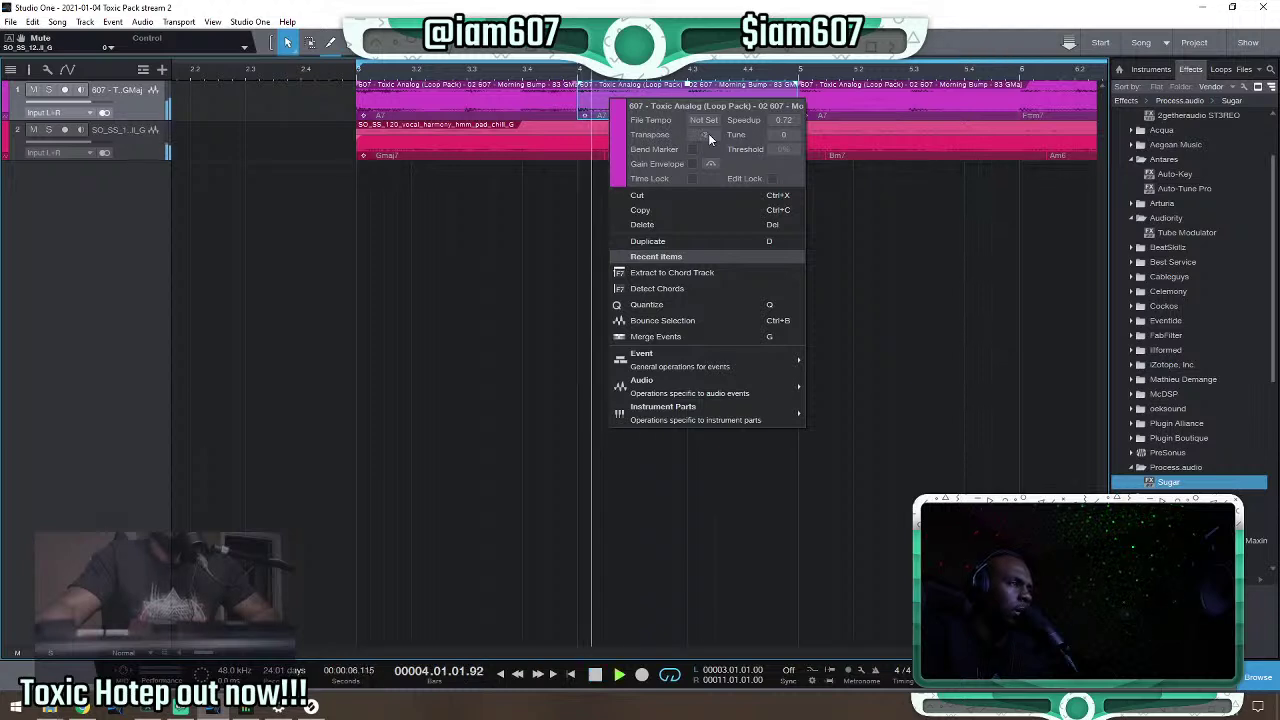
key(space)
key(space)
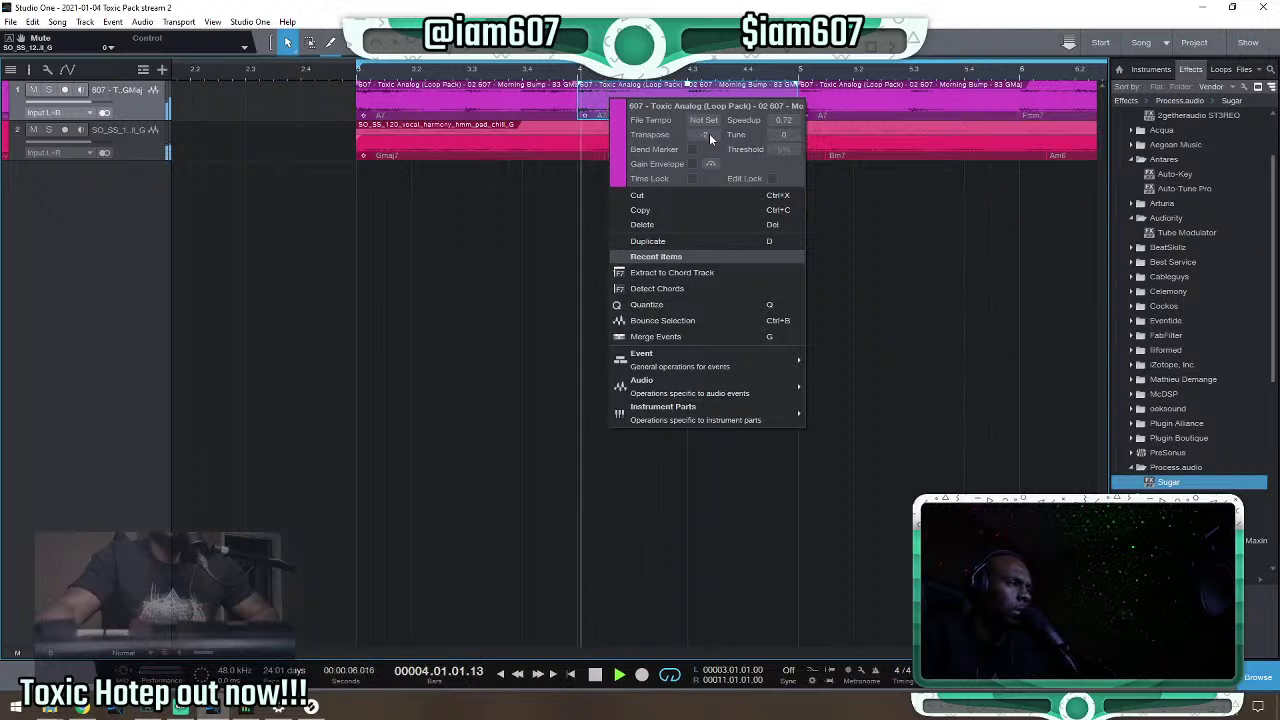
key(space)
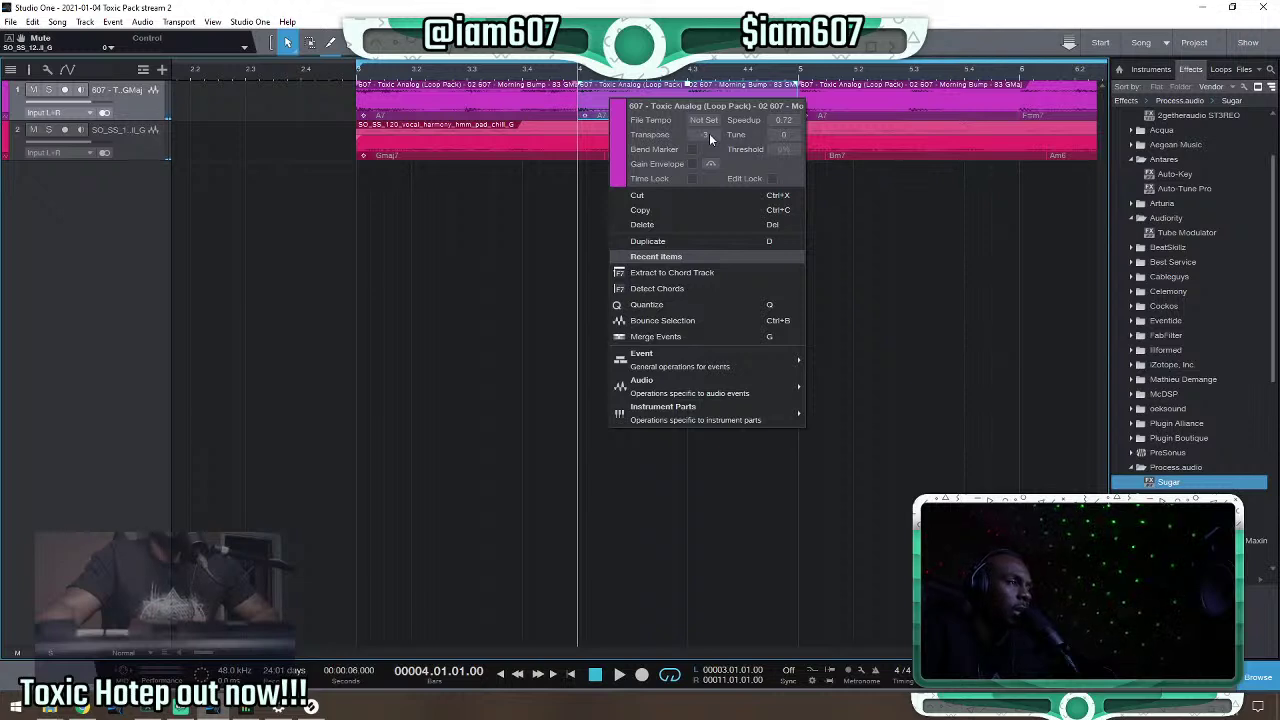
key(space)
click(851, 191)
Split the bar 4 loop slice at beat 4.3 and check the second half's Transpose value.
key(space)
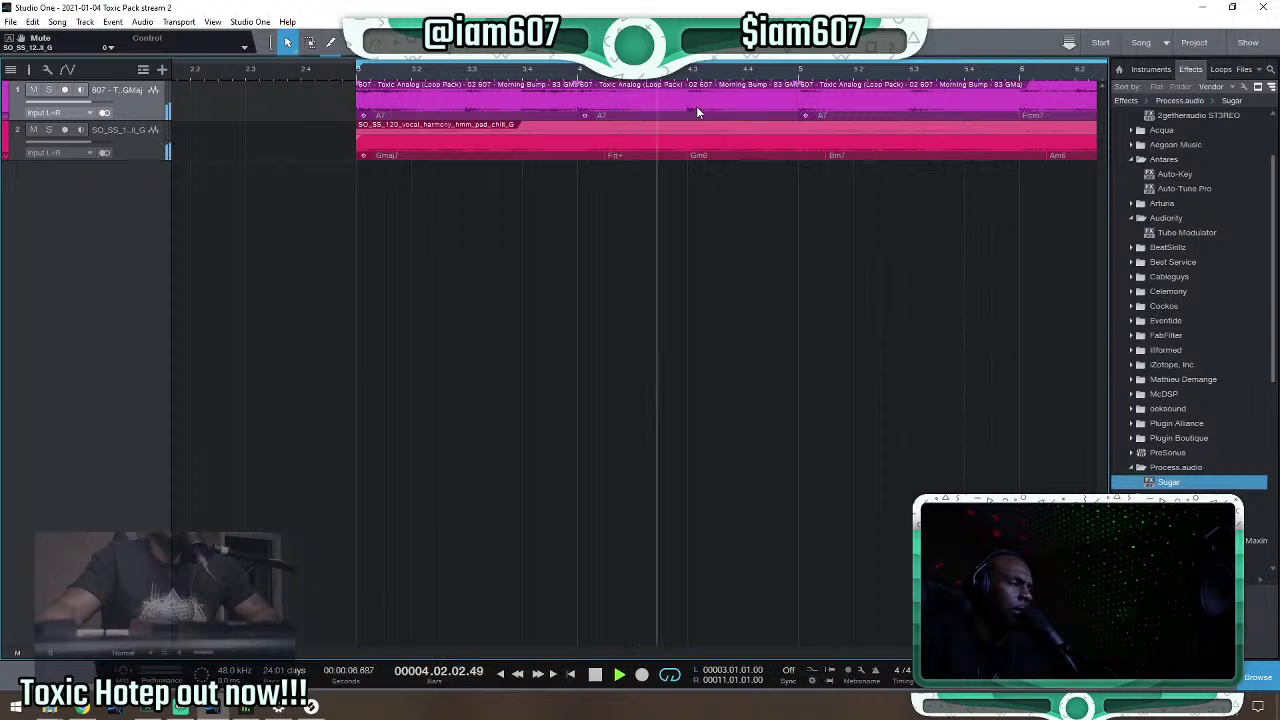
key(space)
right_click(697, 106)
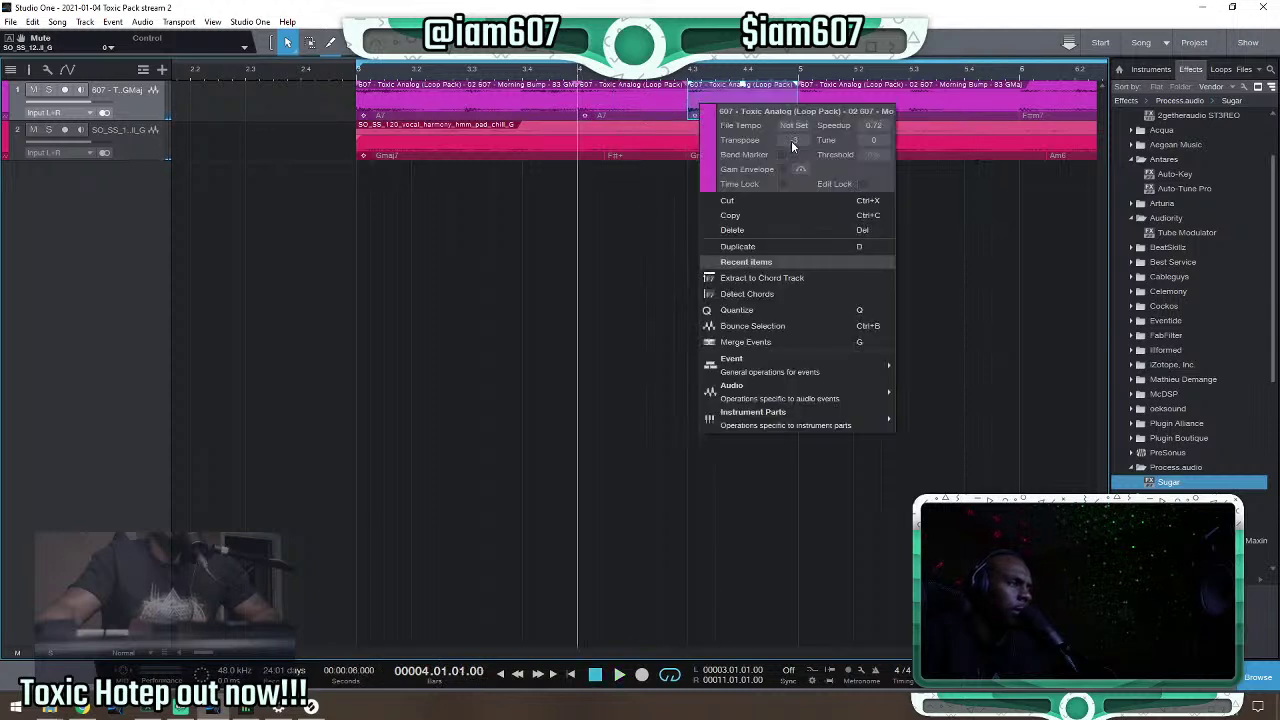
click(940, 192)
Adjust the Transpose of the loop slice starting at 4.3 by ear while replaying from bar 4.
key(space)
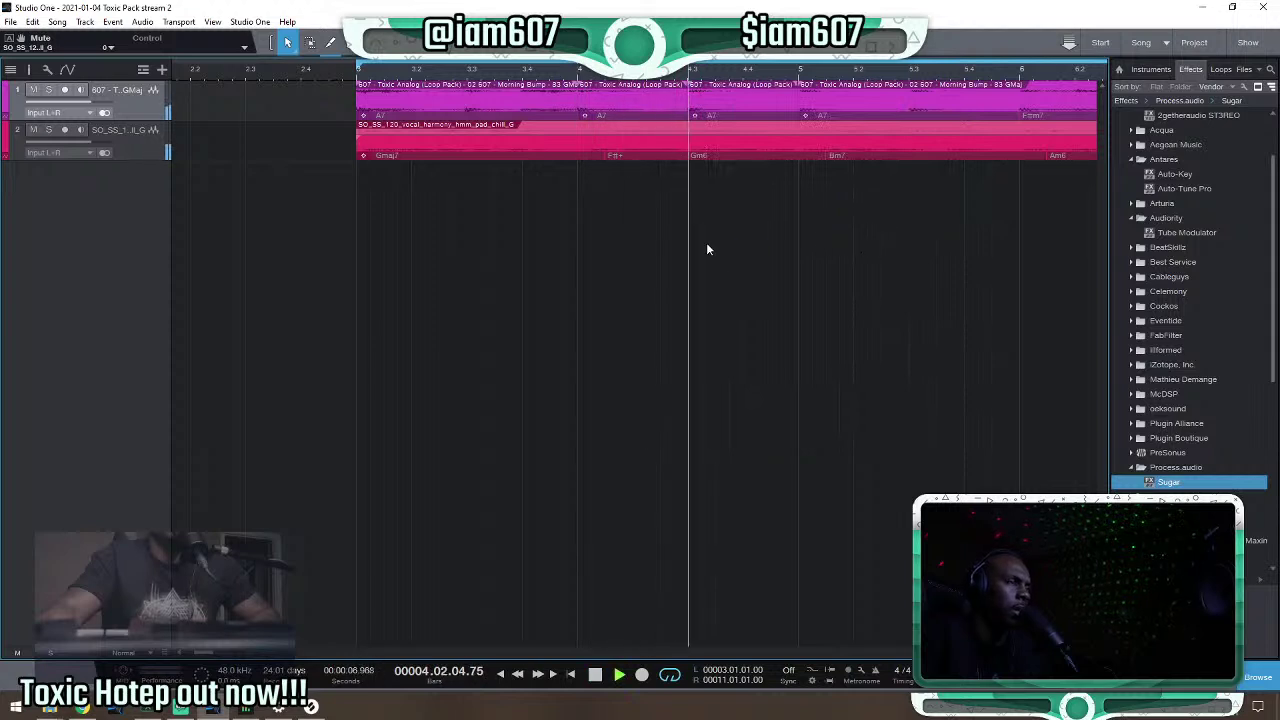
key(space)
key(space)
key(space)
right_click(707, 111)
key(space)
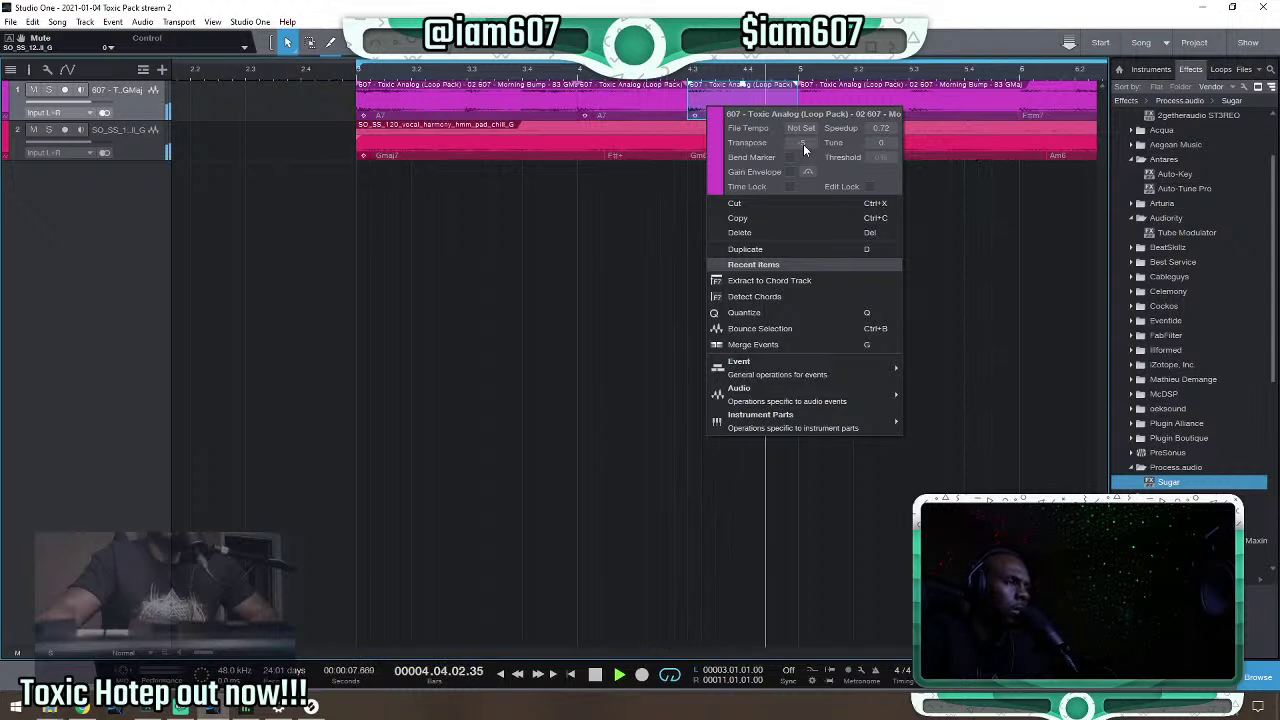
click(946, 202)
key(space)
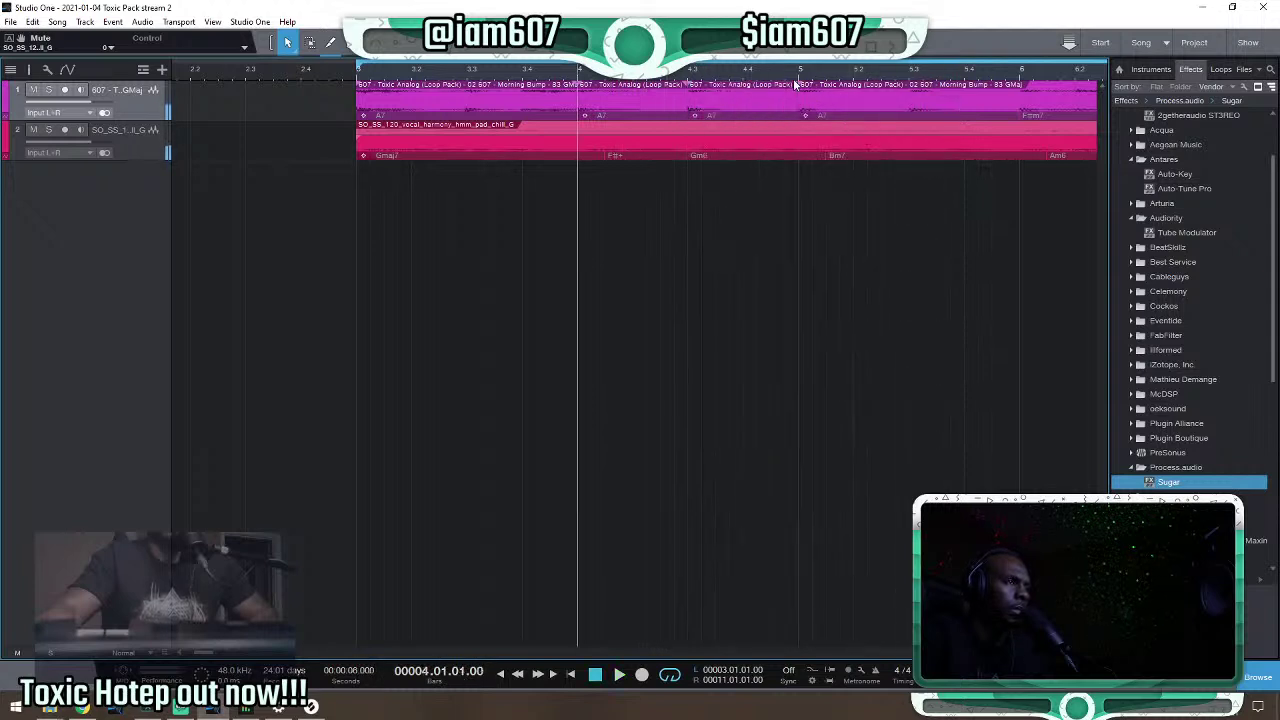
Play from bar 5 against the vocal and split the loop event at bar 6.
click(800, 72)
key(w)
key(space)
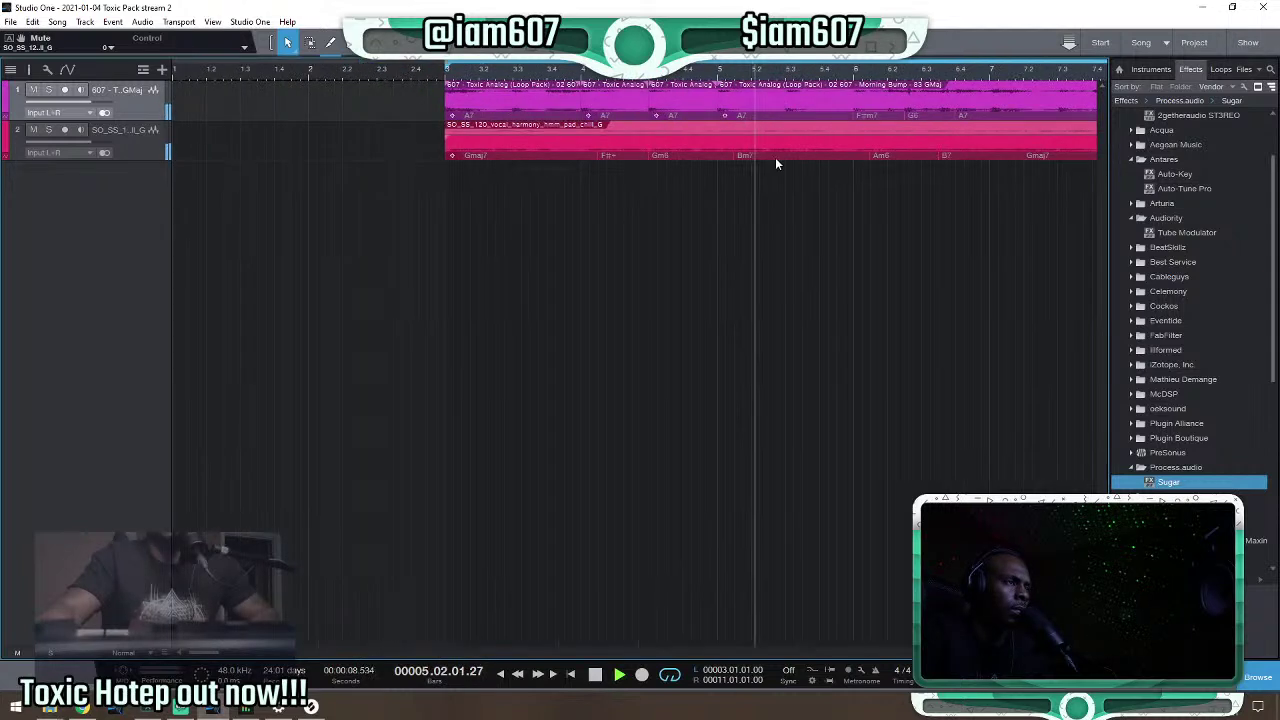
key(space)
alt+click(855, 100)
key(space)
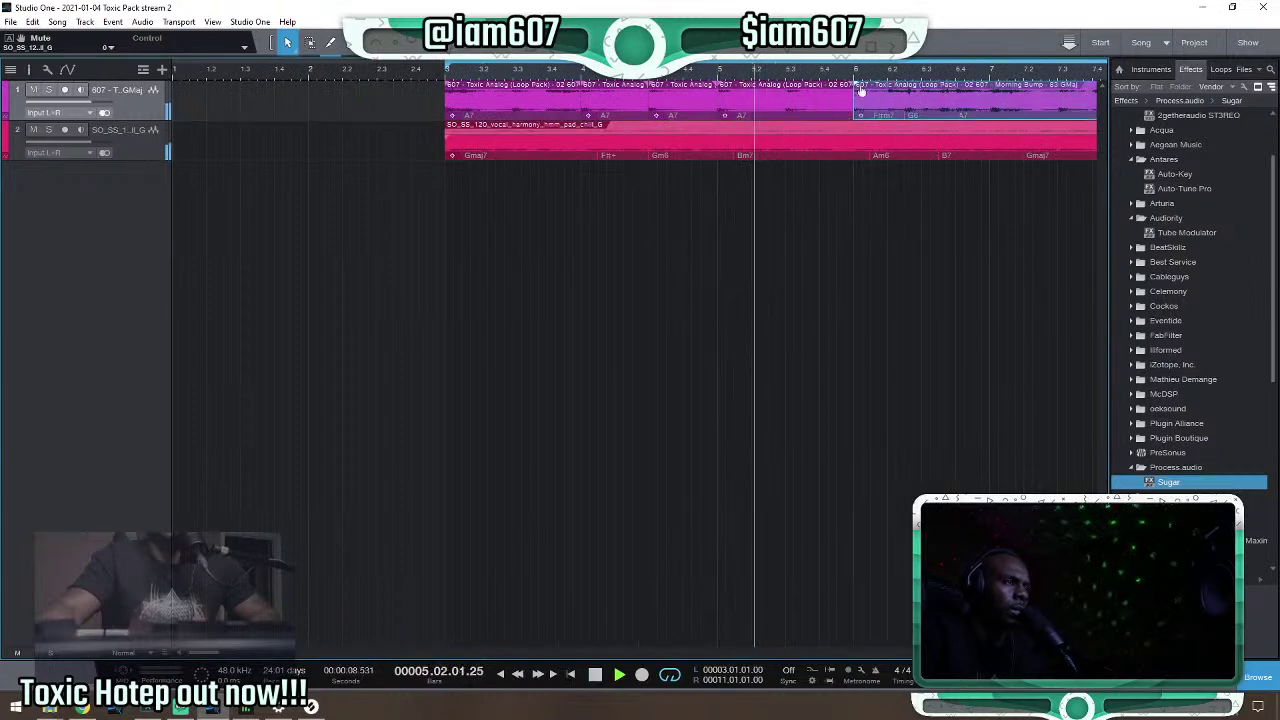
Split the loop event at bar 7 and adjust the Transpose of the slice between bars 6 and 7 by ear.
alt+click(990, 100)
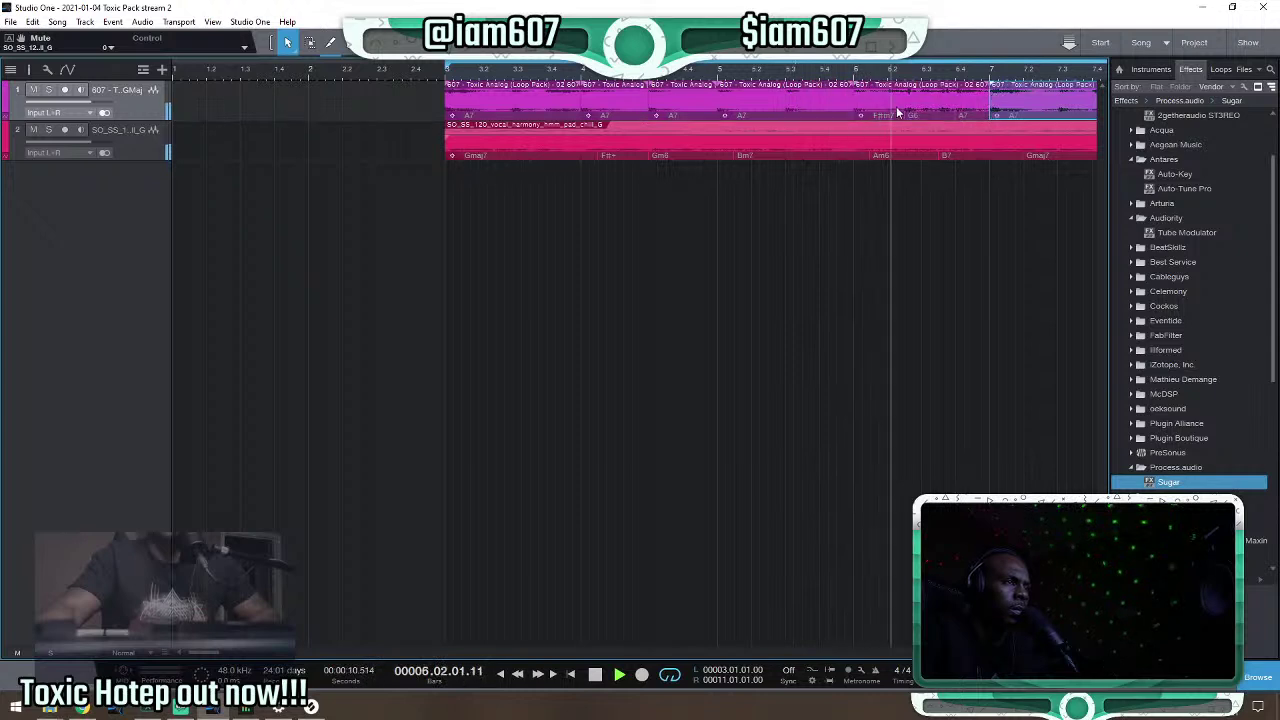
right_click(884, 112)
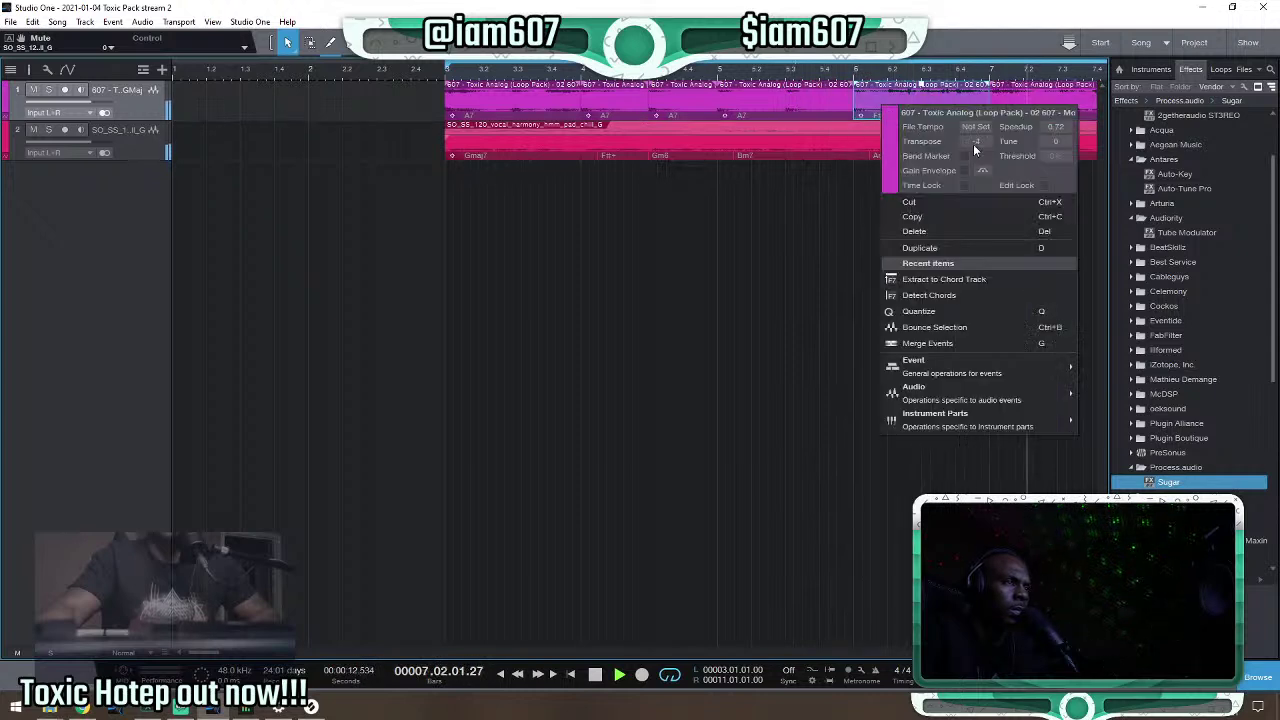
click(818, 196)
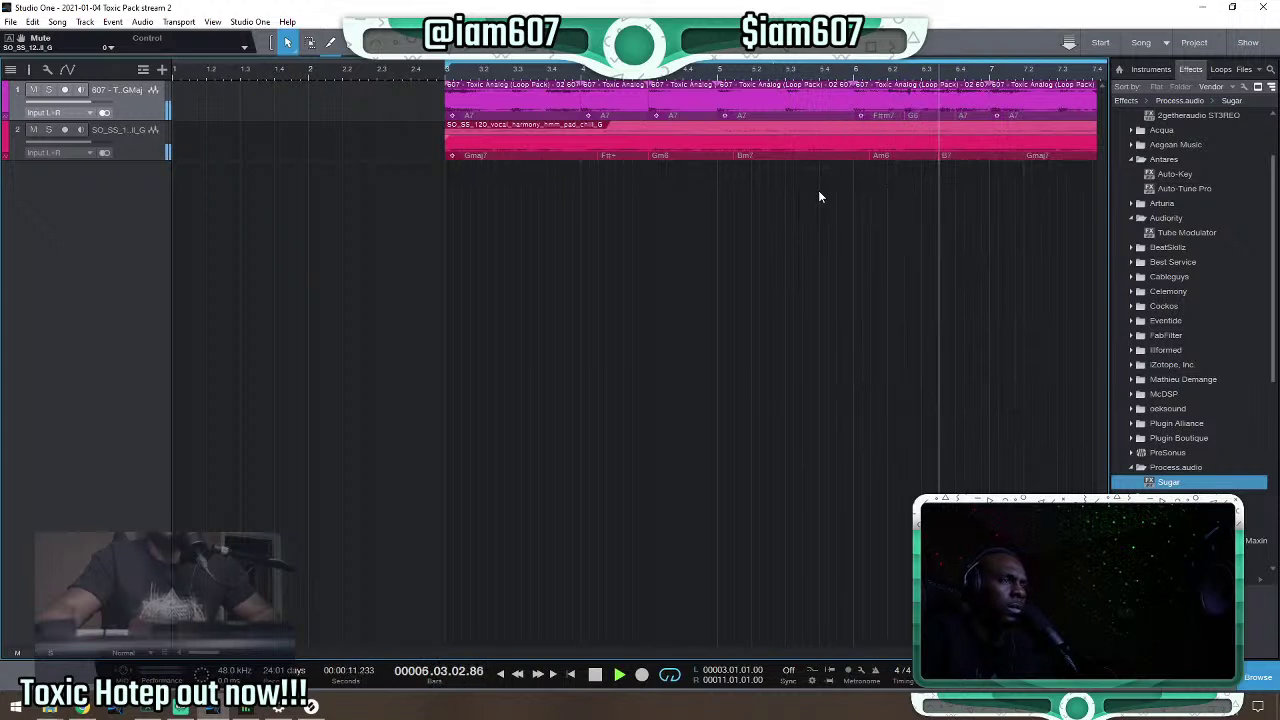
Replay the loop slices against the vocal from bars 5 and 3, and audition the loop track soloed.
click(718, 140)
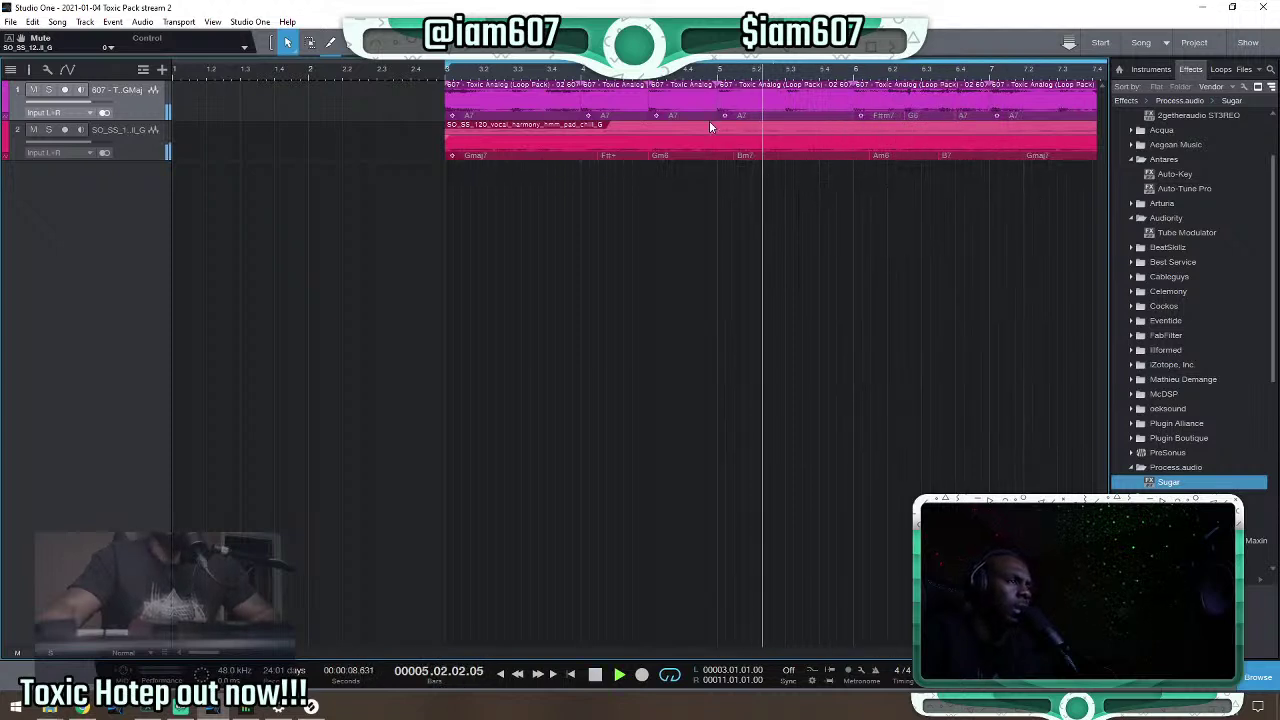
key(space)
key(space)
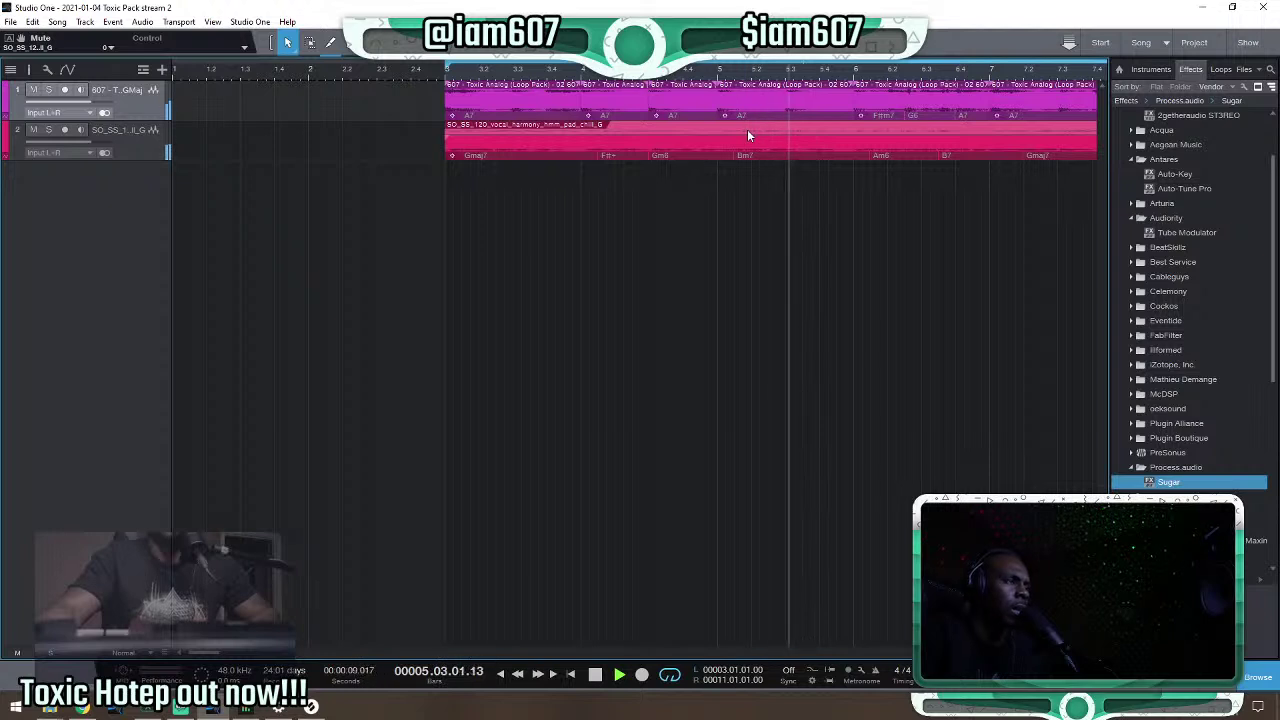
key(space)
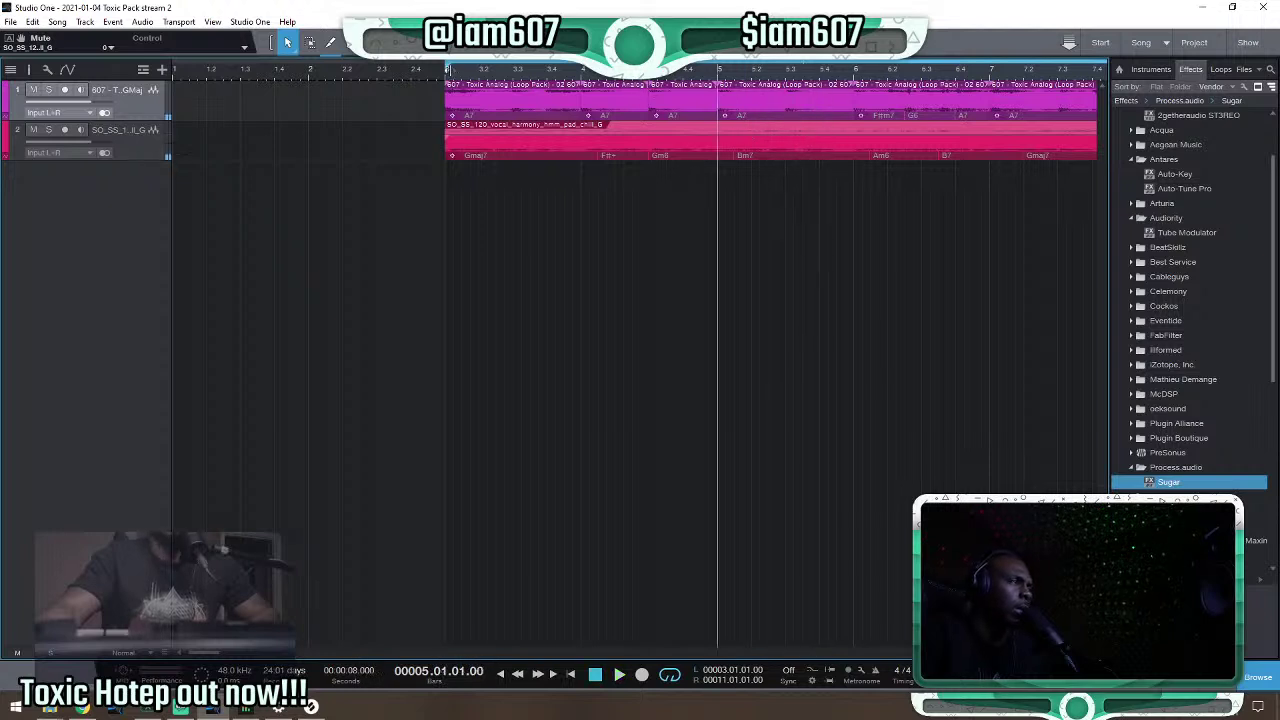
key(space)
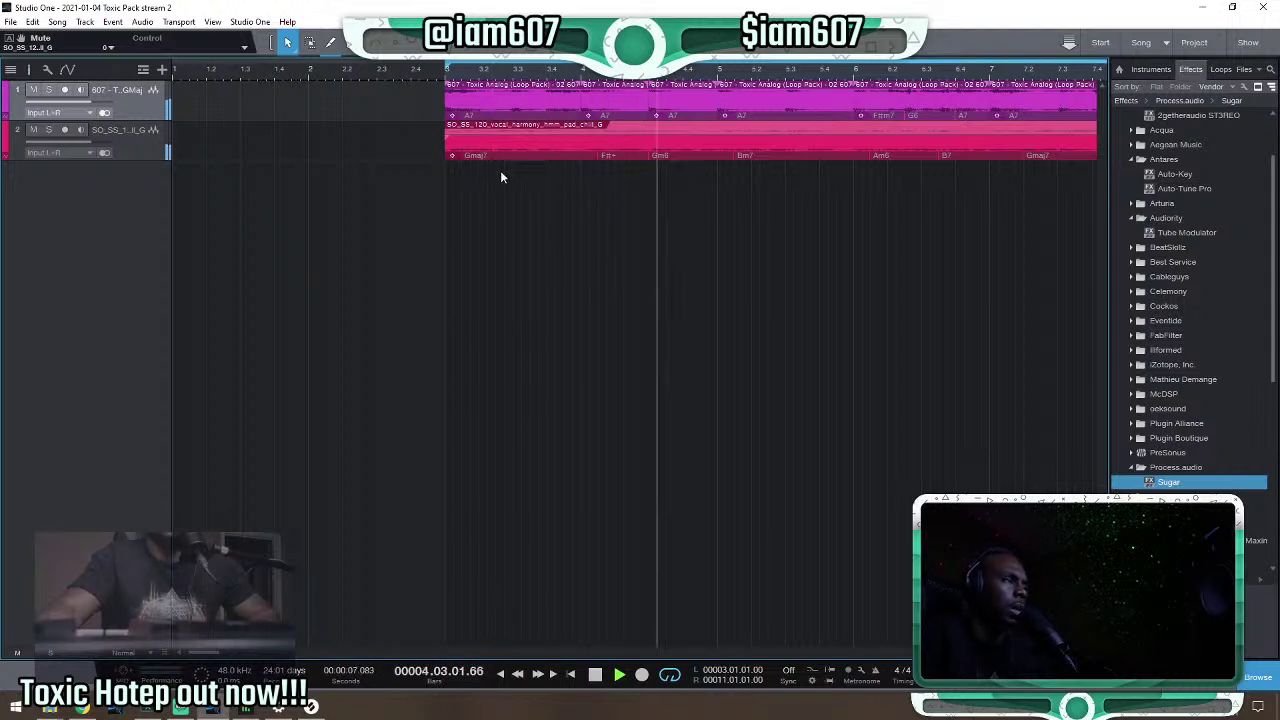
key(space)
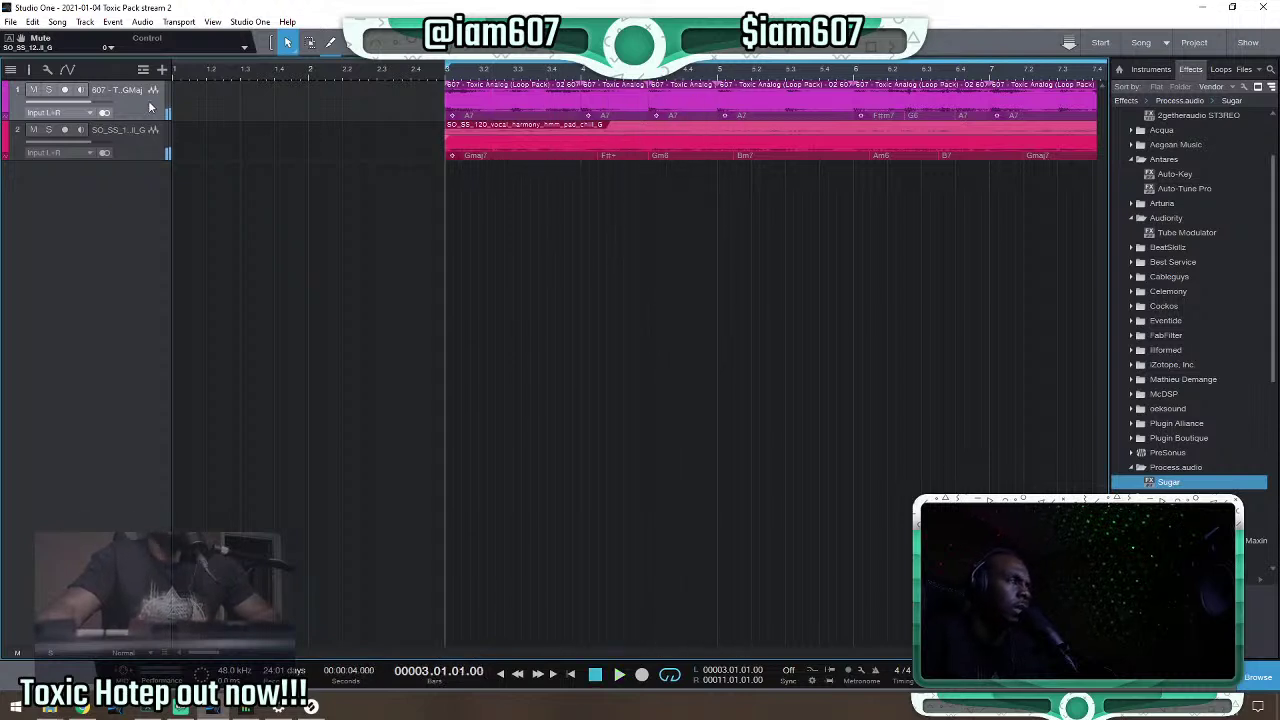
key(space)
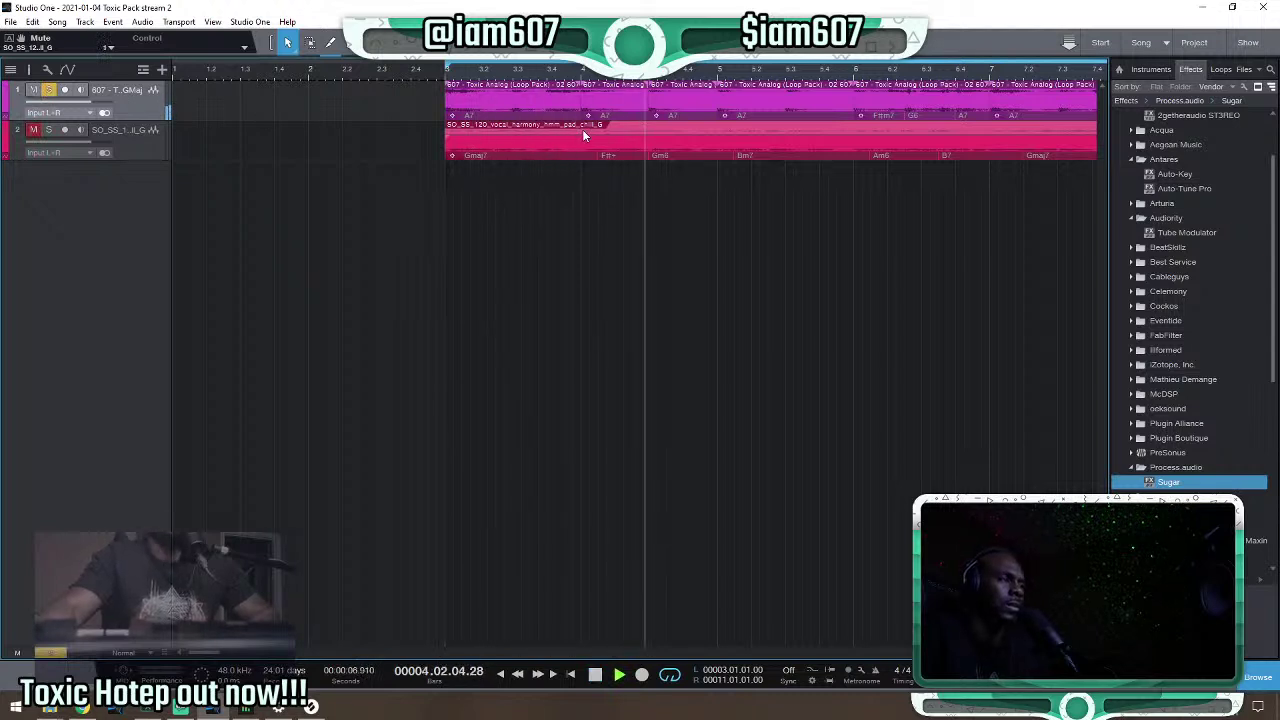
key(space)
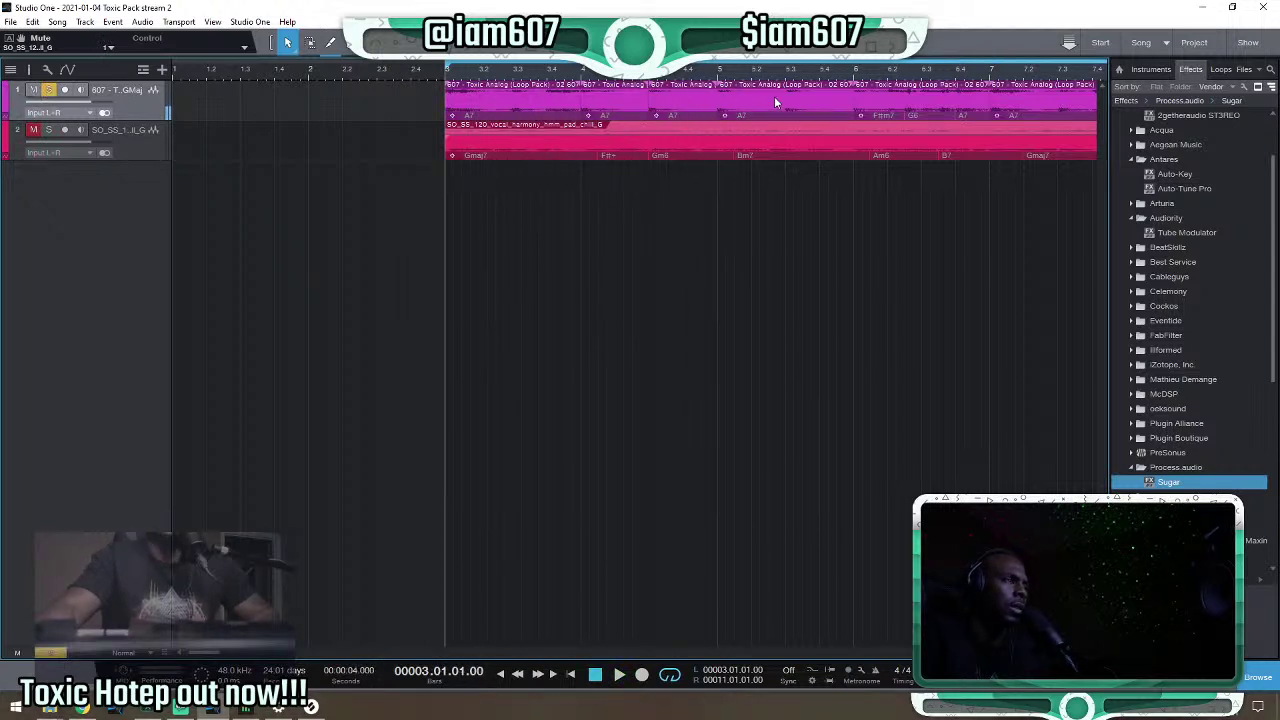
Split the bar 5 loop slice at beat 5.3 and set the first half's Transpose to -9.
click(788, 88)
click(724, 74)
right_click(742, 101)
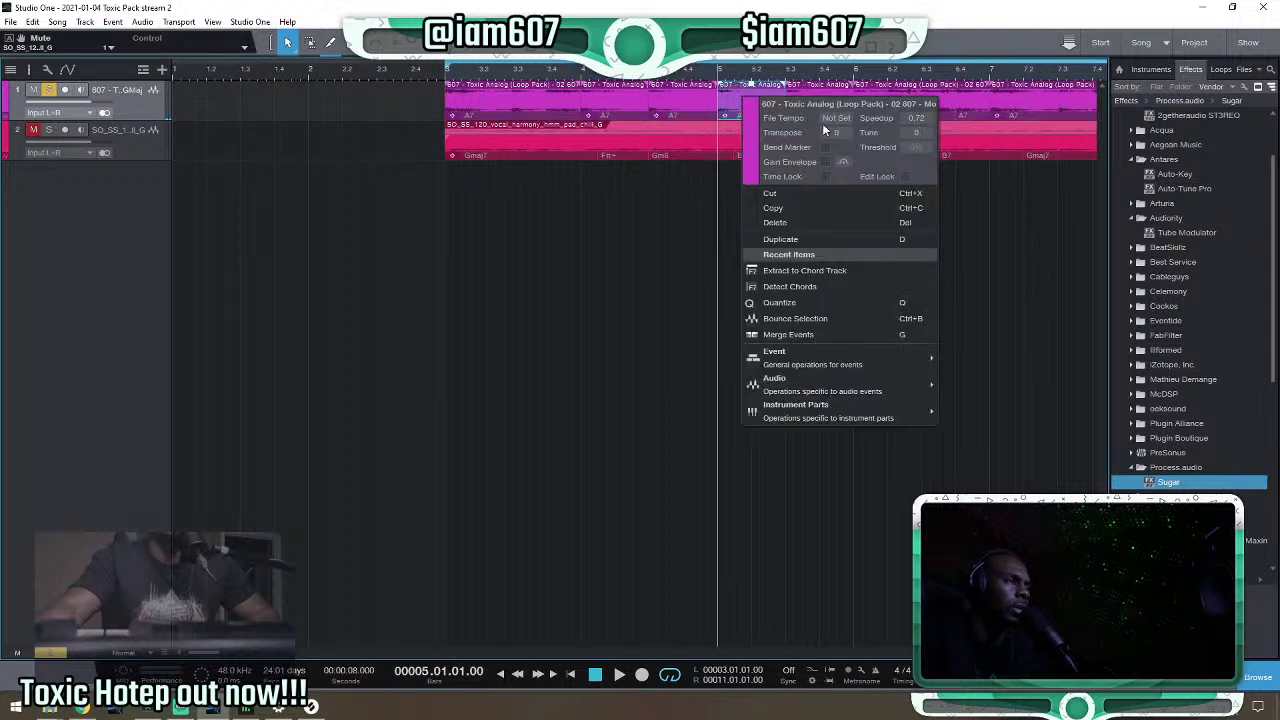
key(space)
key(space)
scroll(843, 135, down, 1)
key(space)
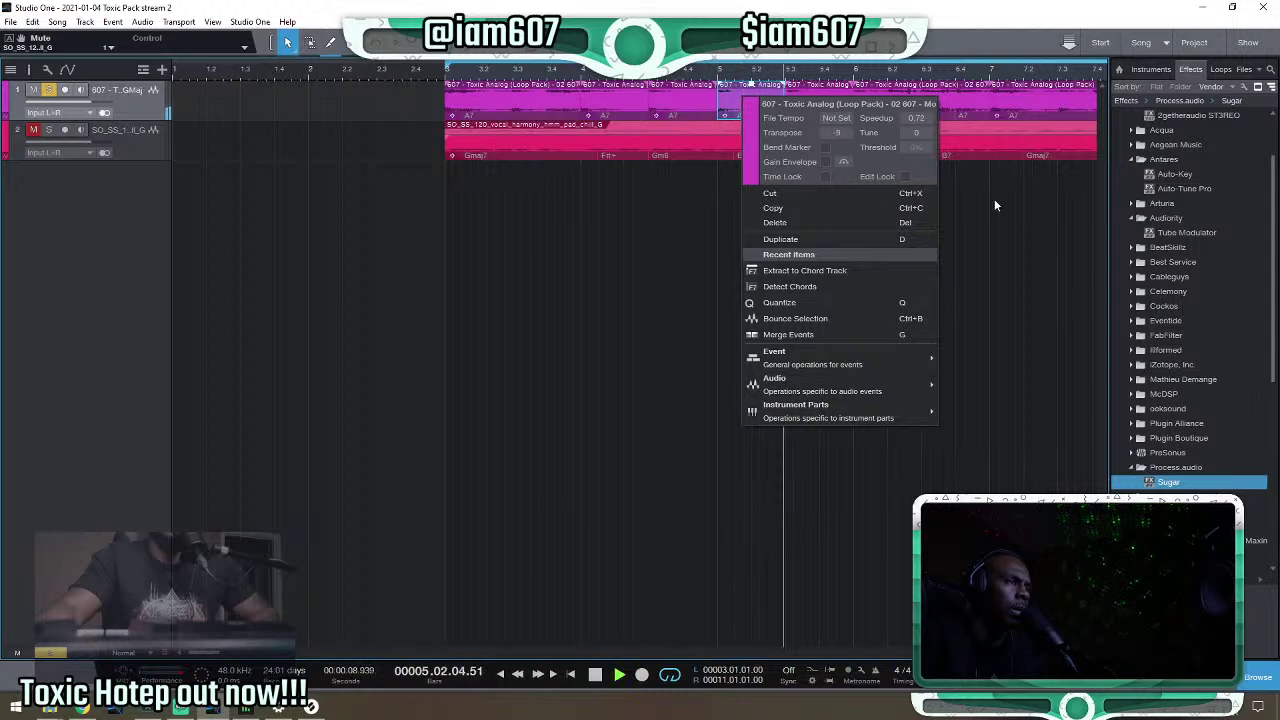
click(994, 207)
Unsolo the loop track and play the slices against the vocal harmony.
key(space)
key(space)
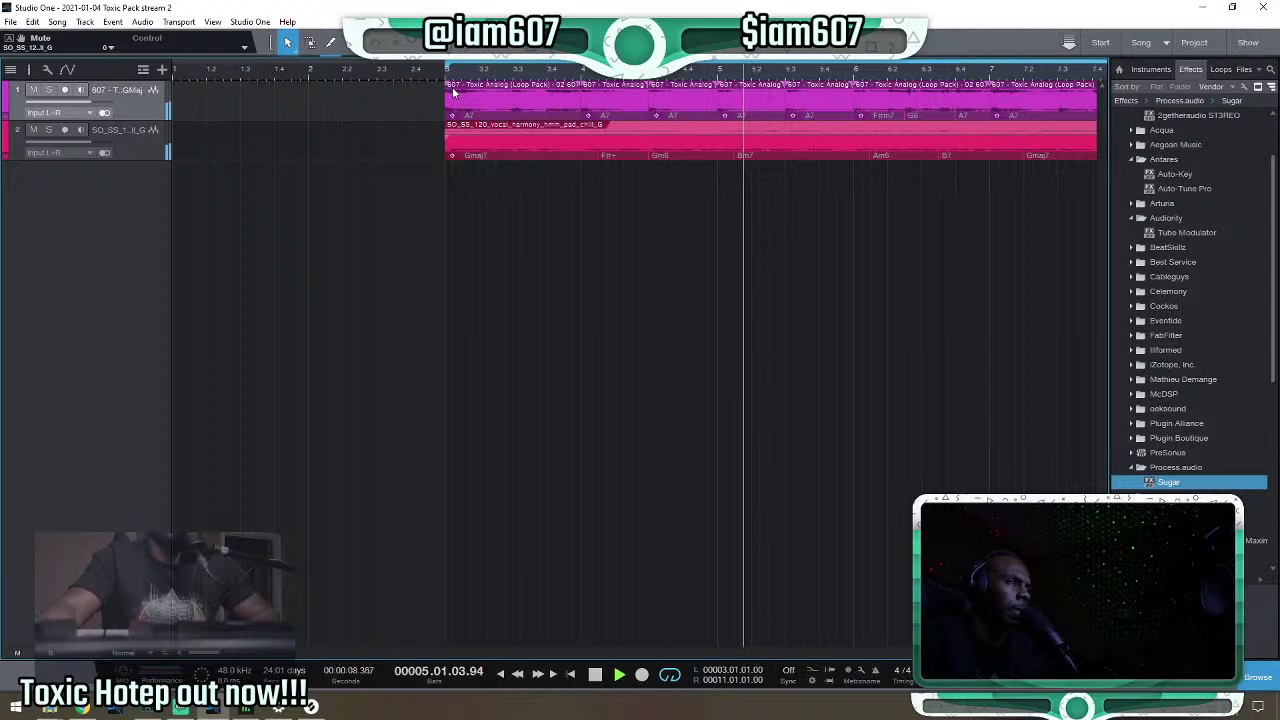
key(KP_1)
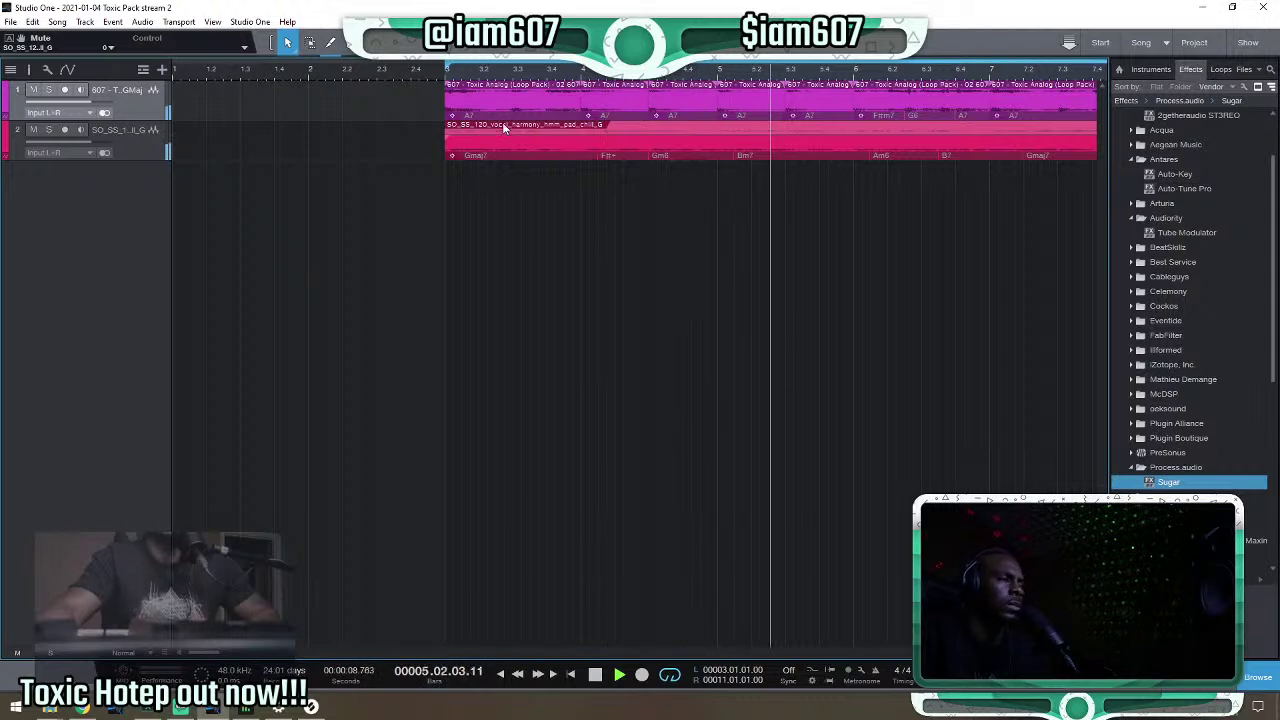
key(space)
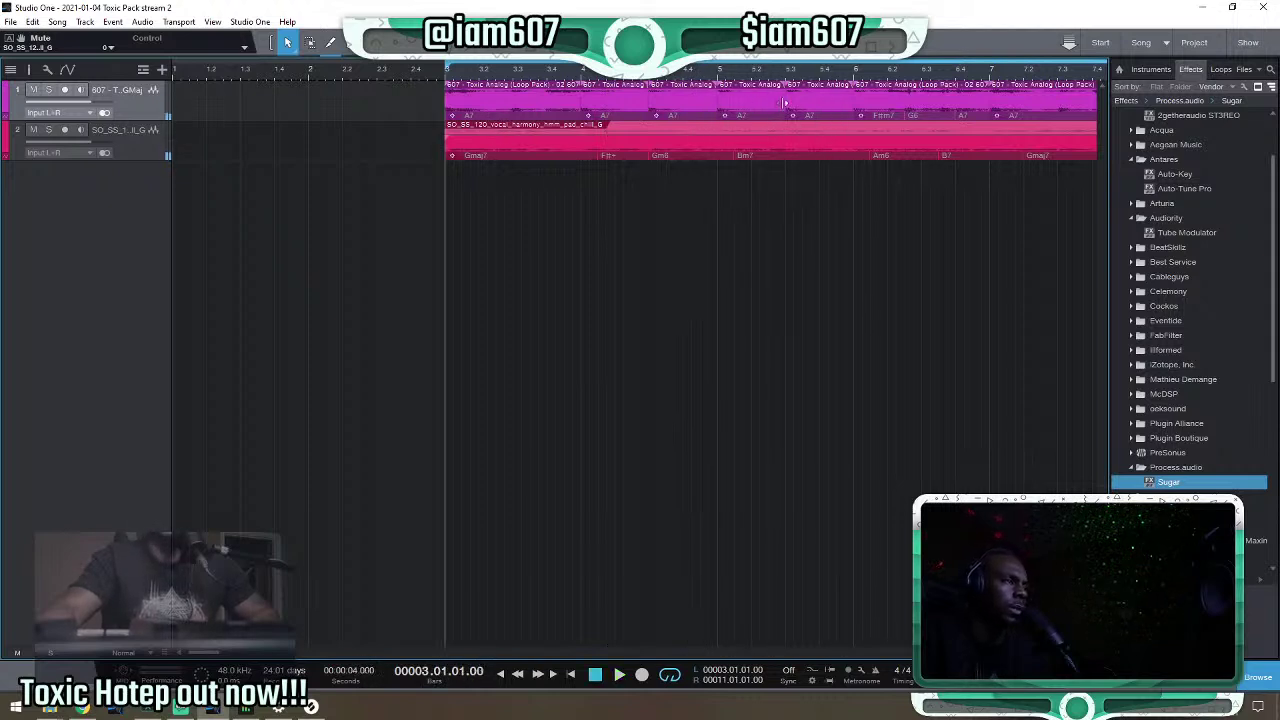
Delete the loop slice starting at 5.3, extend the bar 5 slice to bar 6, and play it back.
key(Delete)
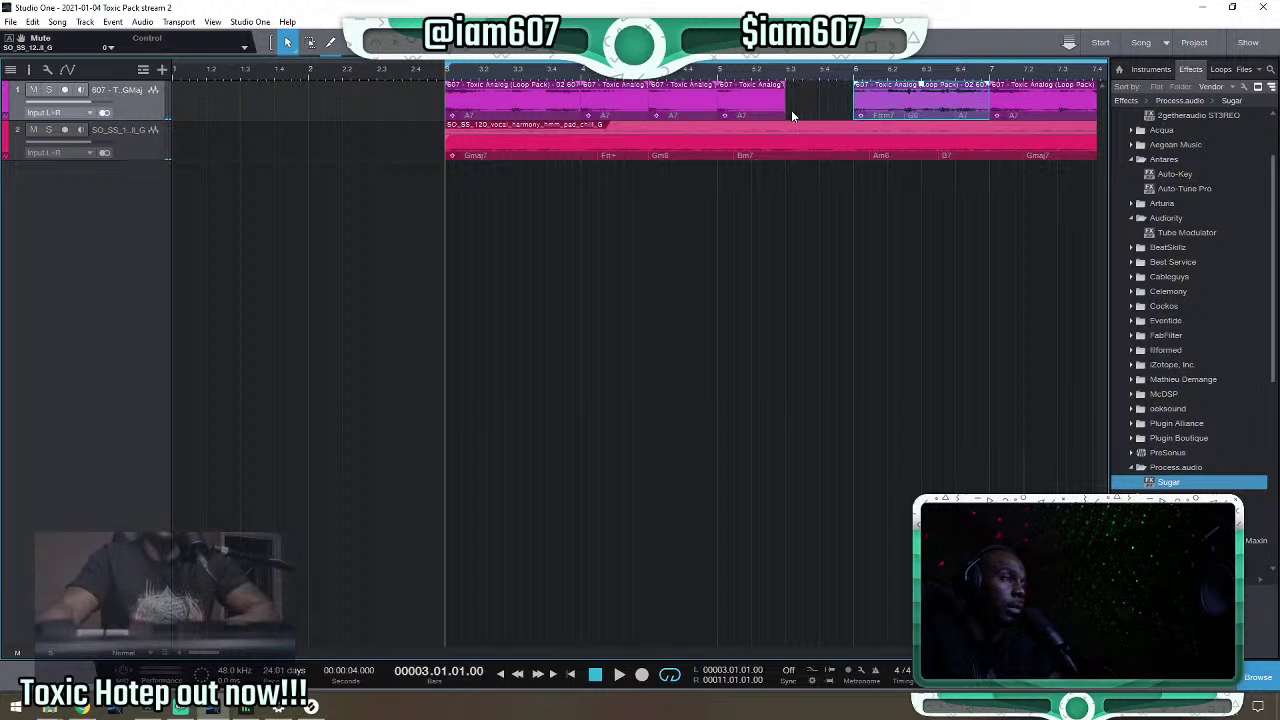
drag(787, 110, 855, 115)
key(space)
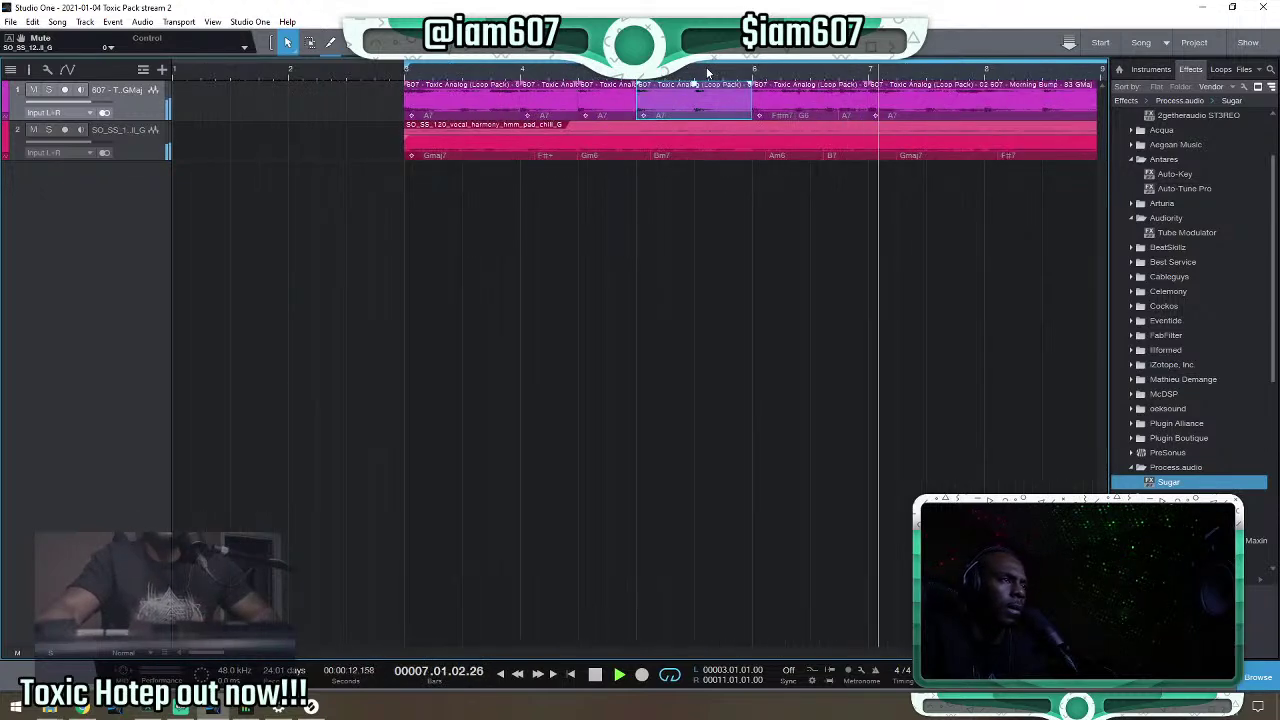
Delete the remaining loop event from bar 7 to bar 11 and restart playback from the loop start.
key(w)
key(w)
click(754, 88)
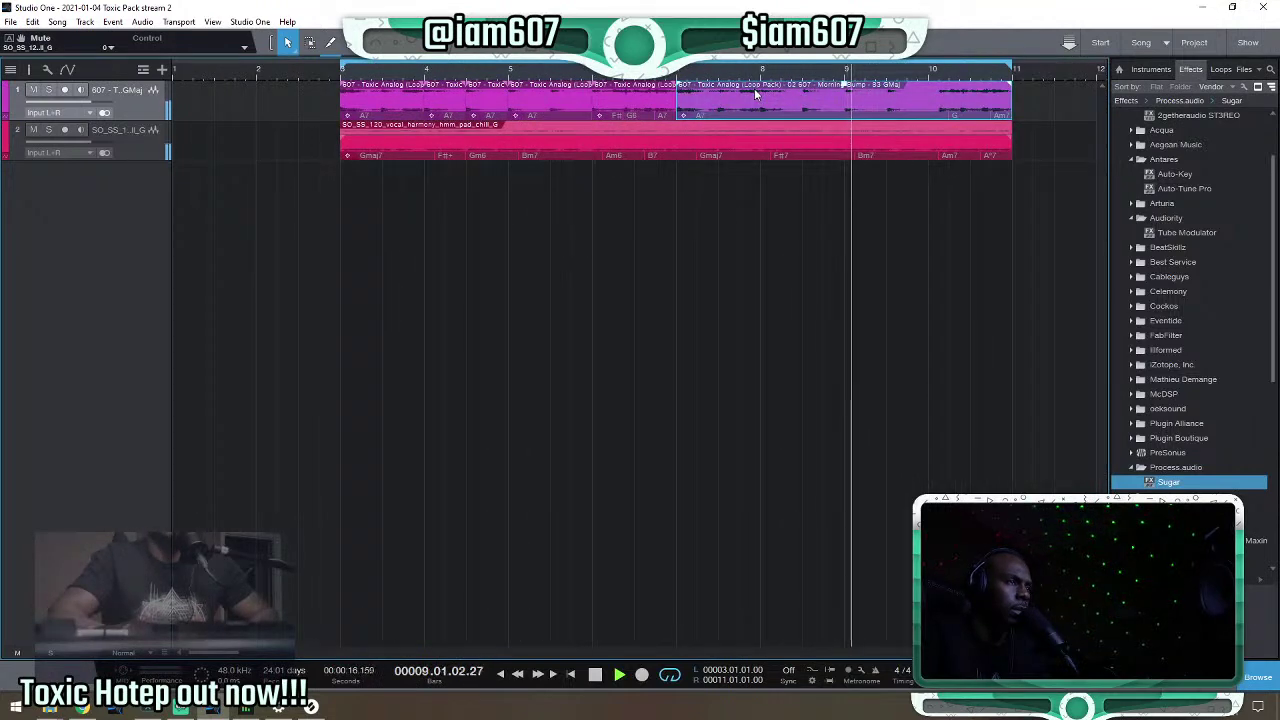
key(Delete)
key(KP_1)
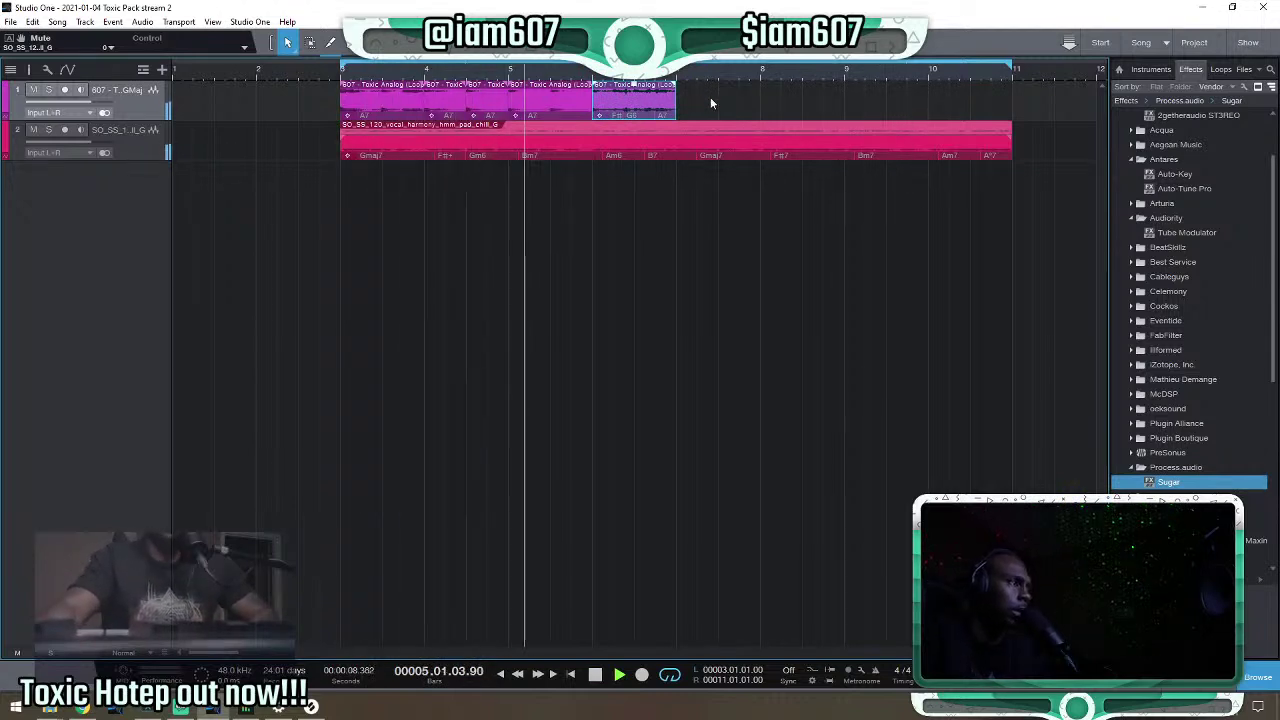
Replay repeatedly from bar 5 and audition the bar 5 slice with the loop track soloed.
key(space)
click(509, 68)
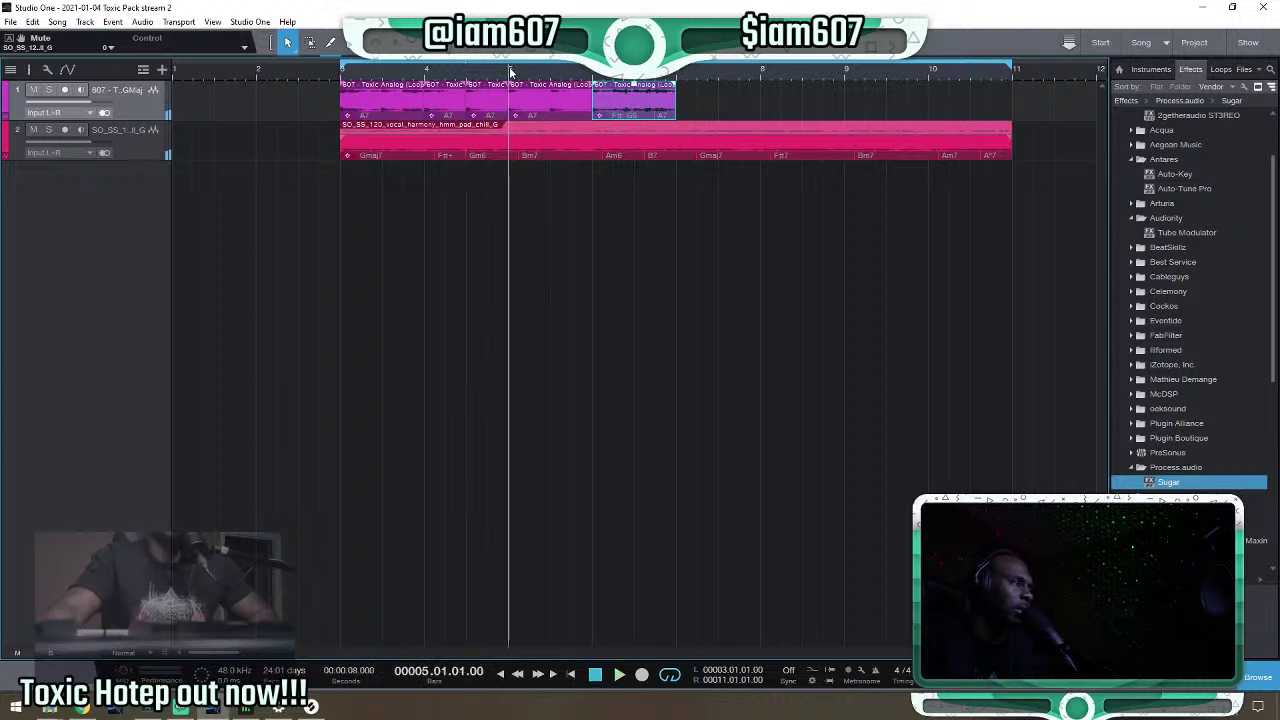
key(space)
key(space)
key(space)
key(space)
key(space)
key(space)
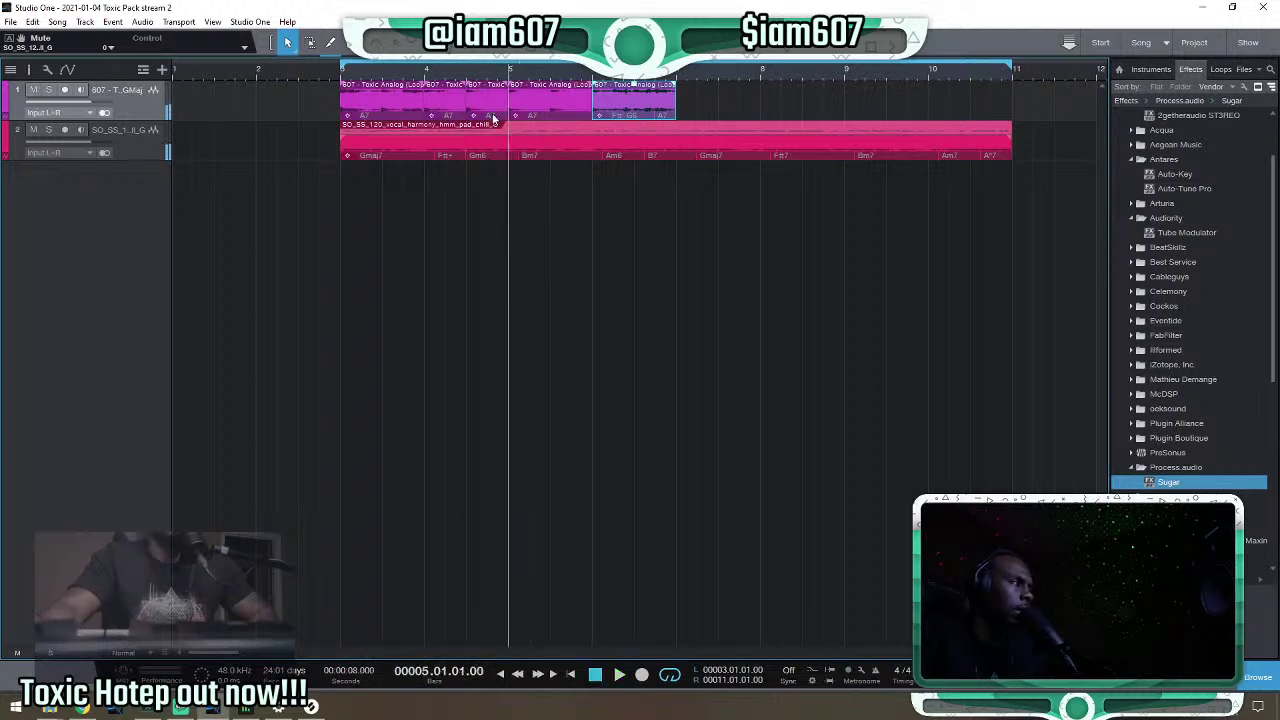
key(space)
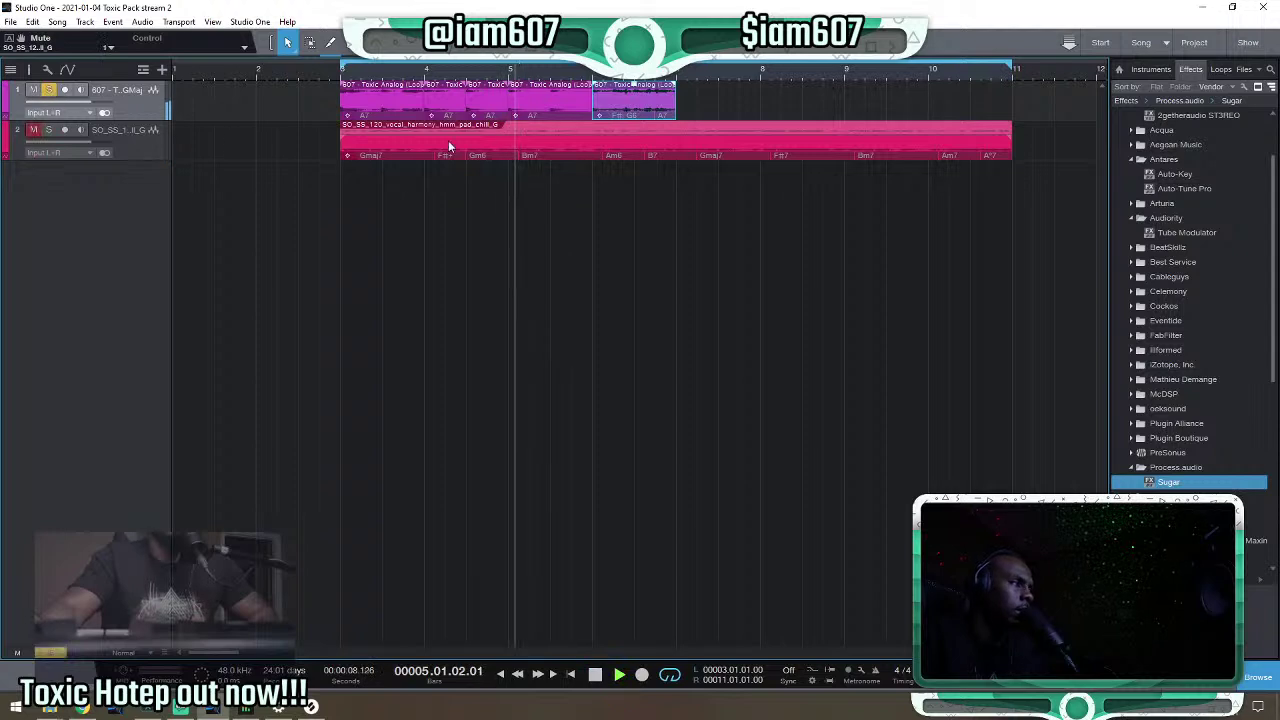
Set the Transpose of the loop slice between bars 5 and 6 to -10 while playing it soloed.
right_click(529, 106)
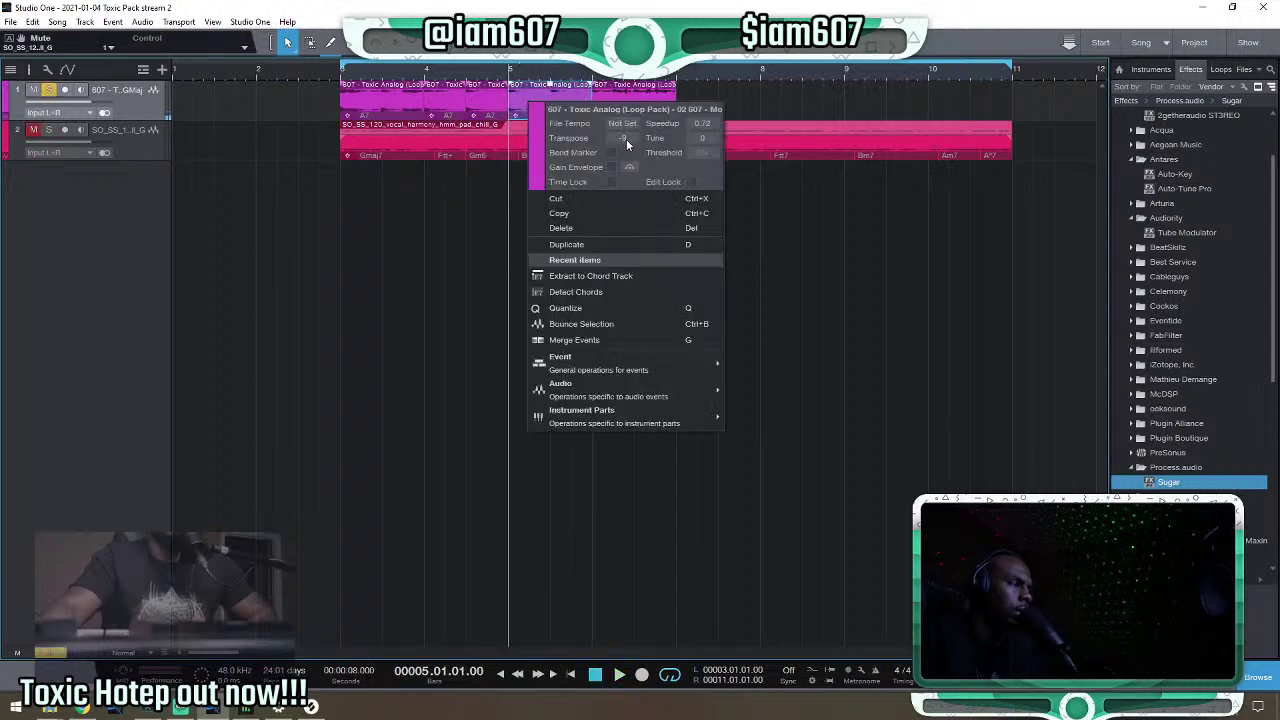
key(space)
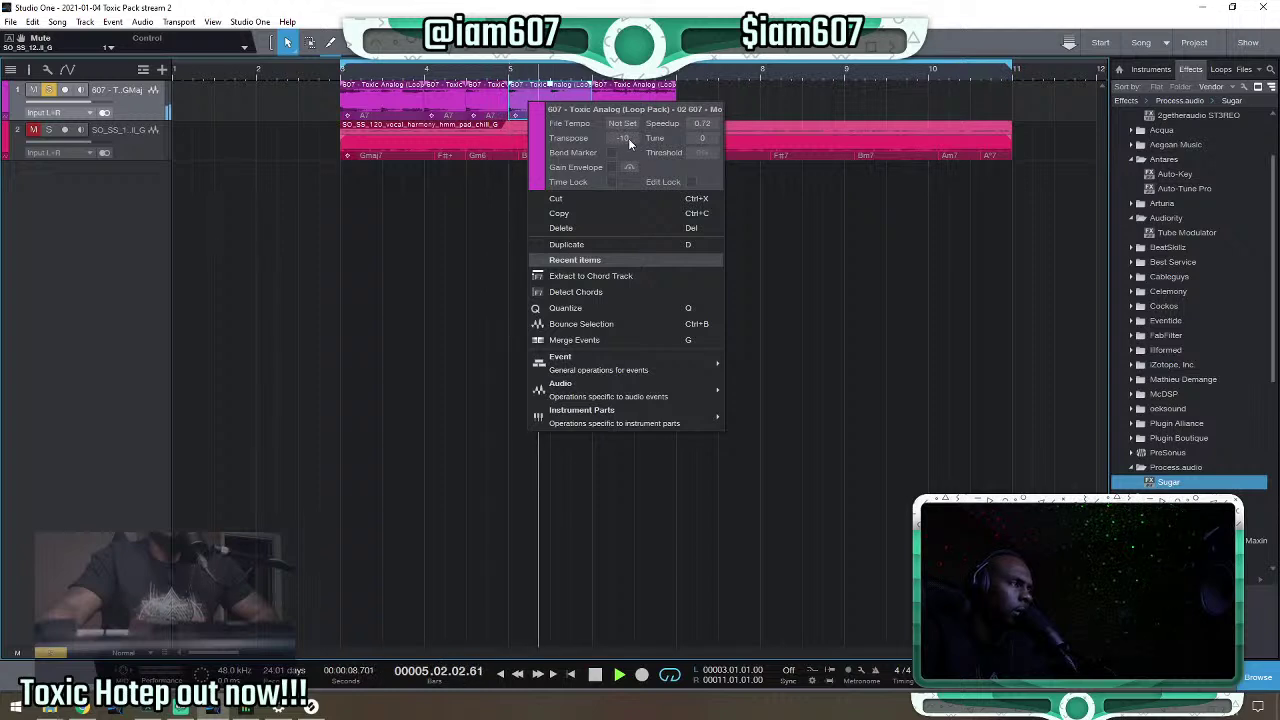
key(space)
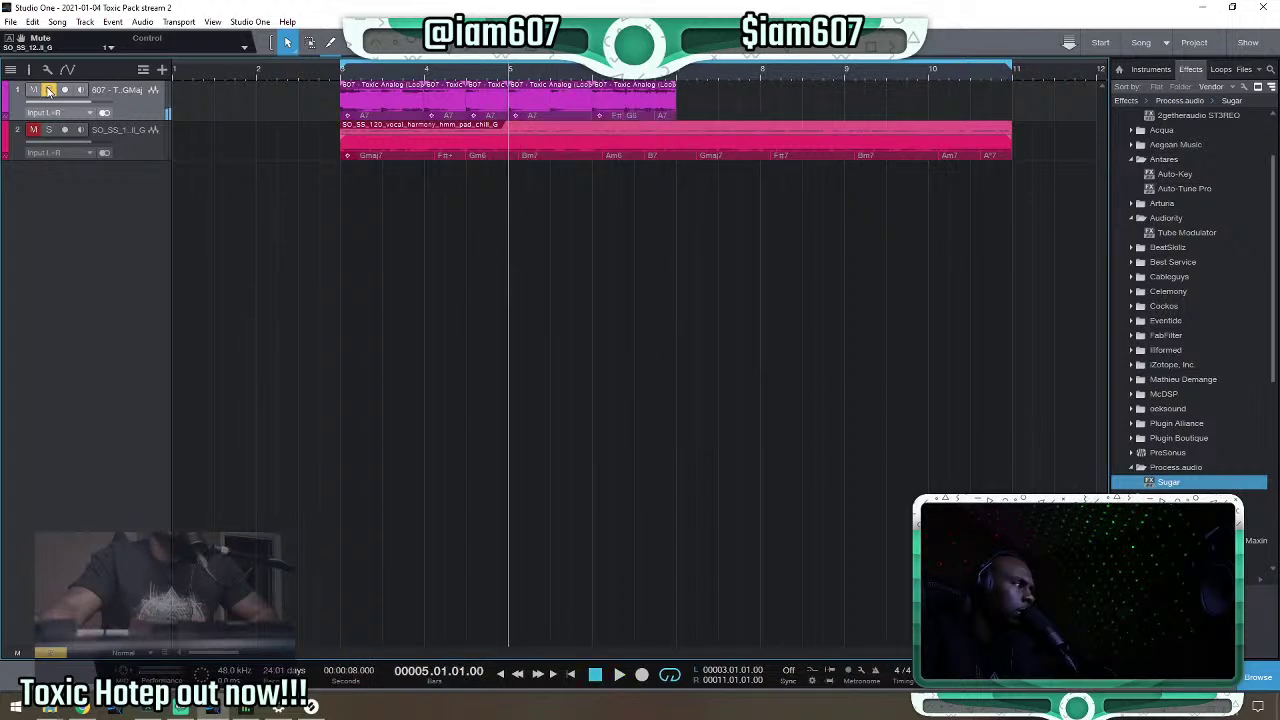
Unsolo the loop track and replay from bar 5 to hear the transposed slice against the vocal.
key(space)
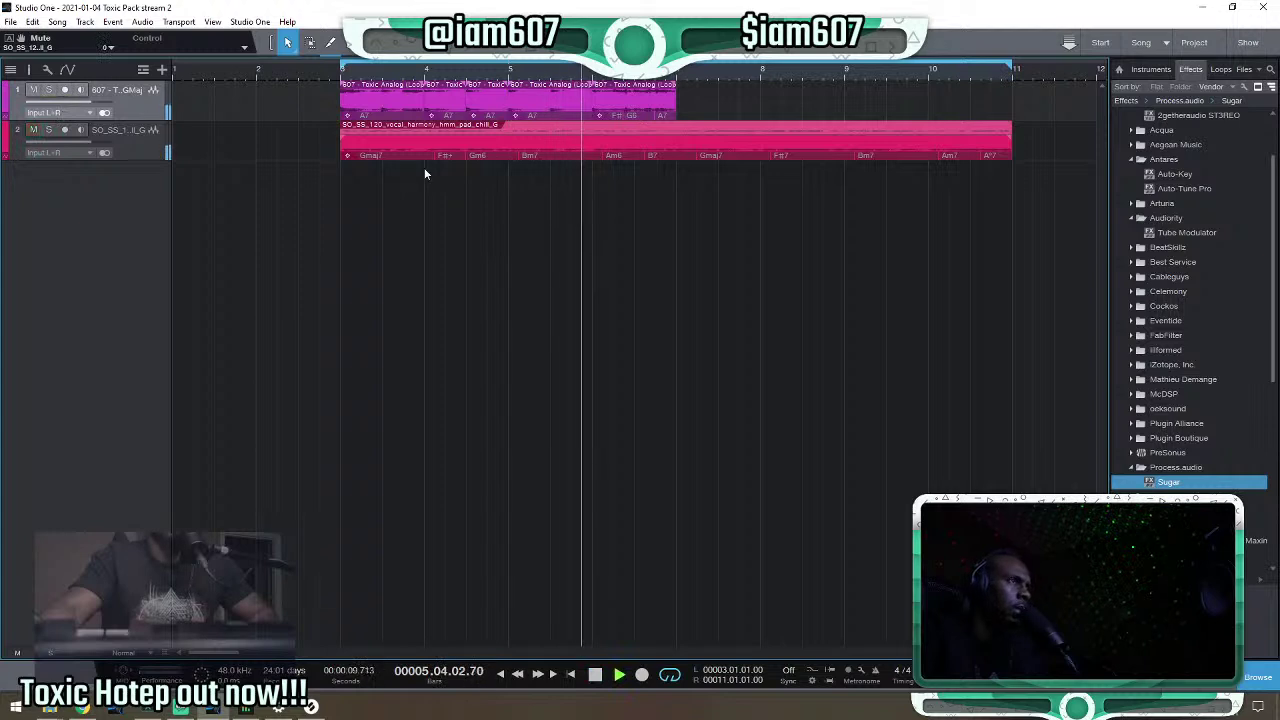
key(space)
key(space)
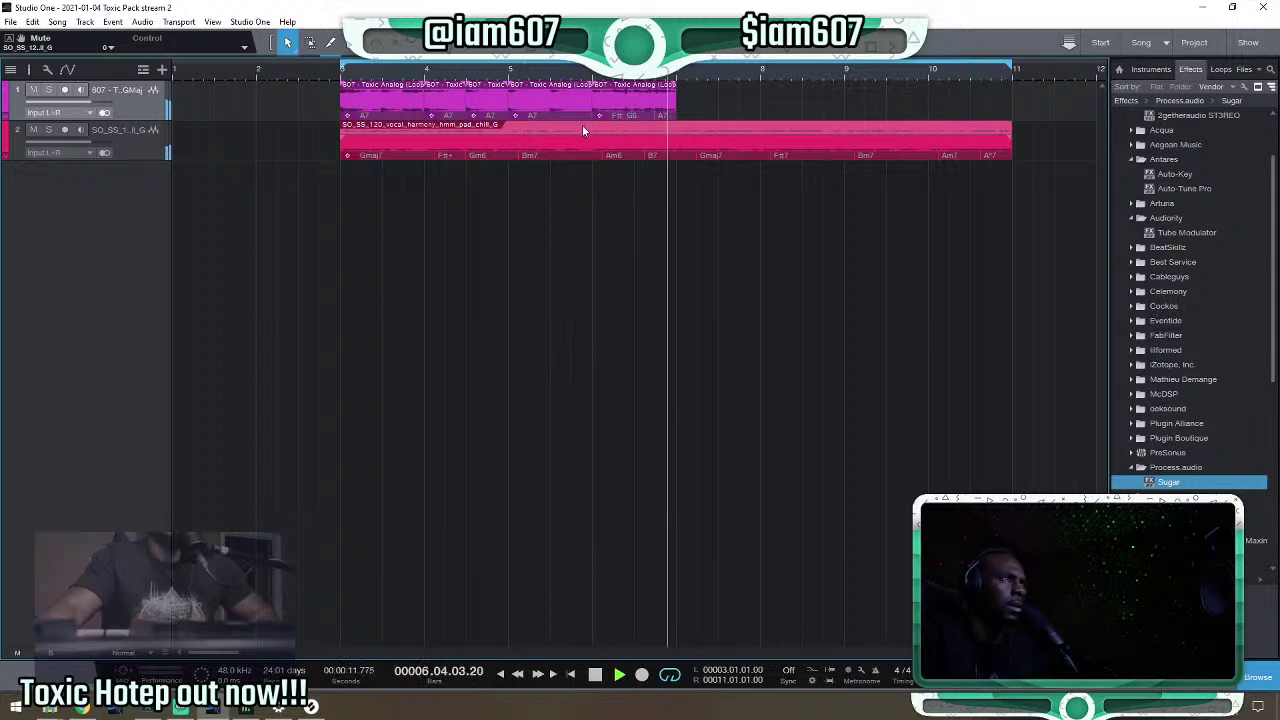
key(space)
key(space)
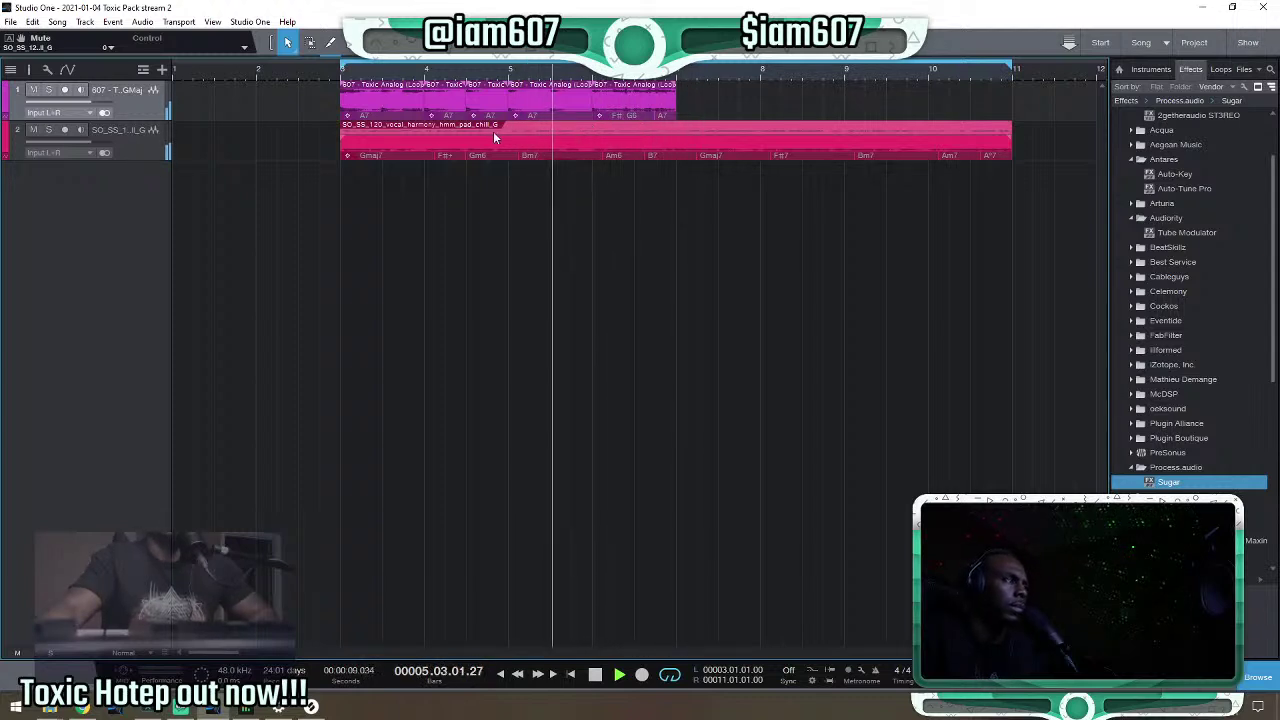
key(space)
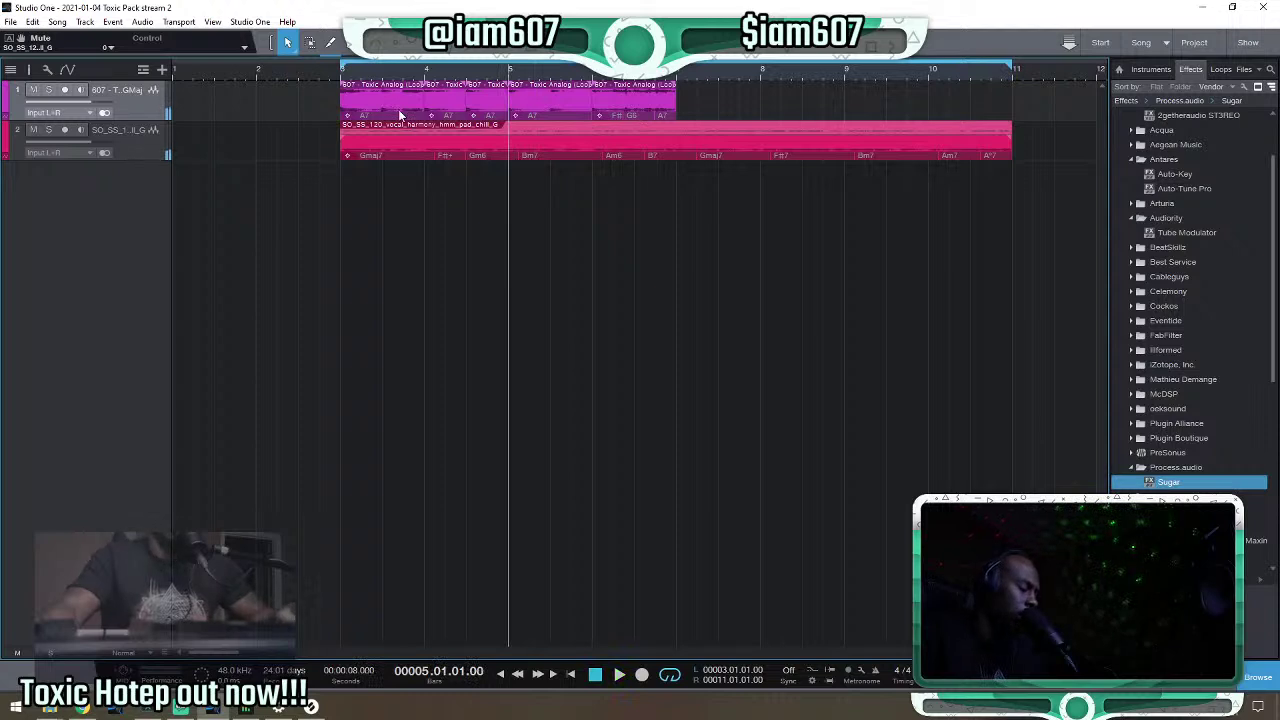
Replay the whole sliced loop from bar 3 against the vocal harmony.
click(341, 73)
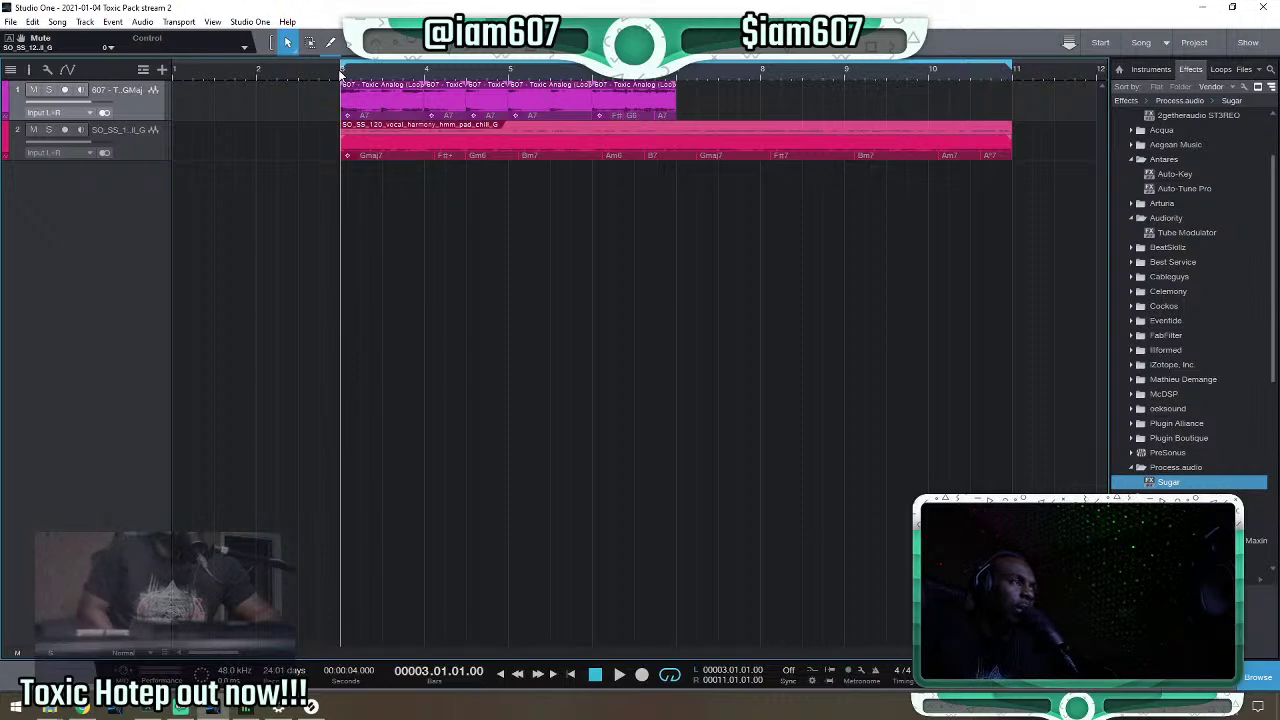
key(space)
key(space)
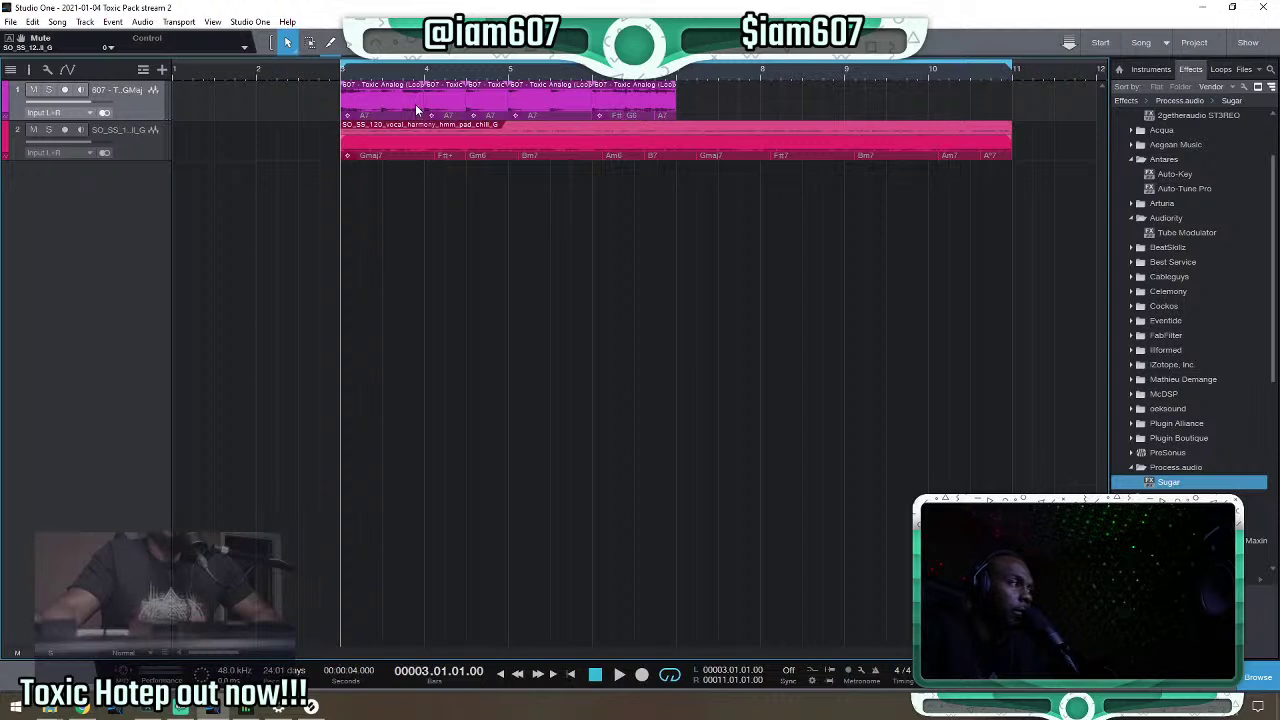
key(space)
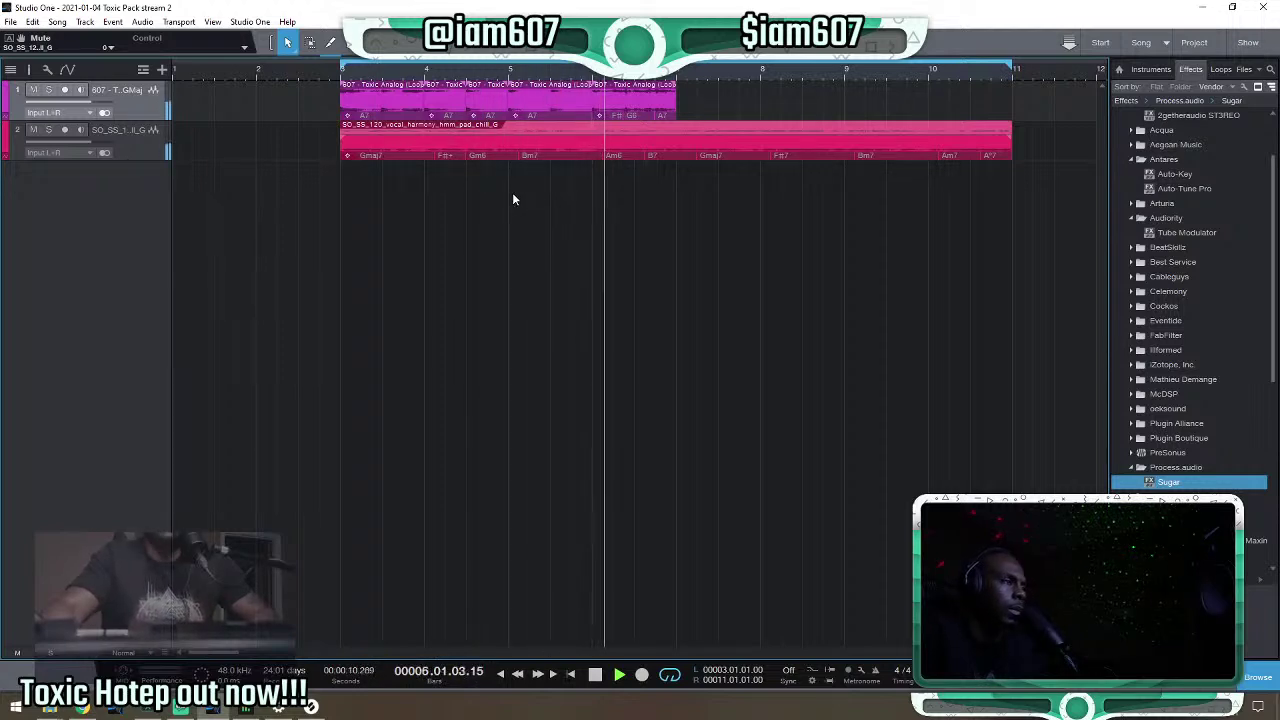
key(space)
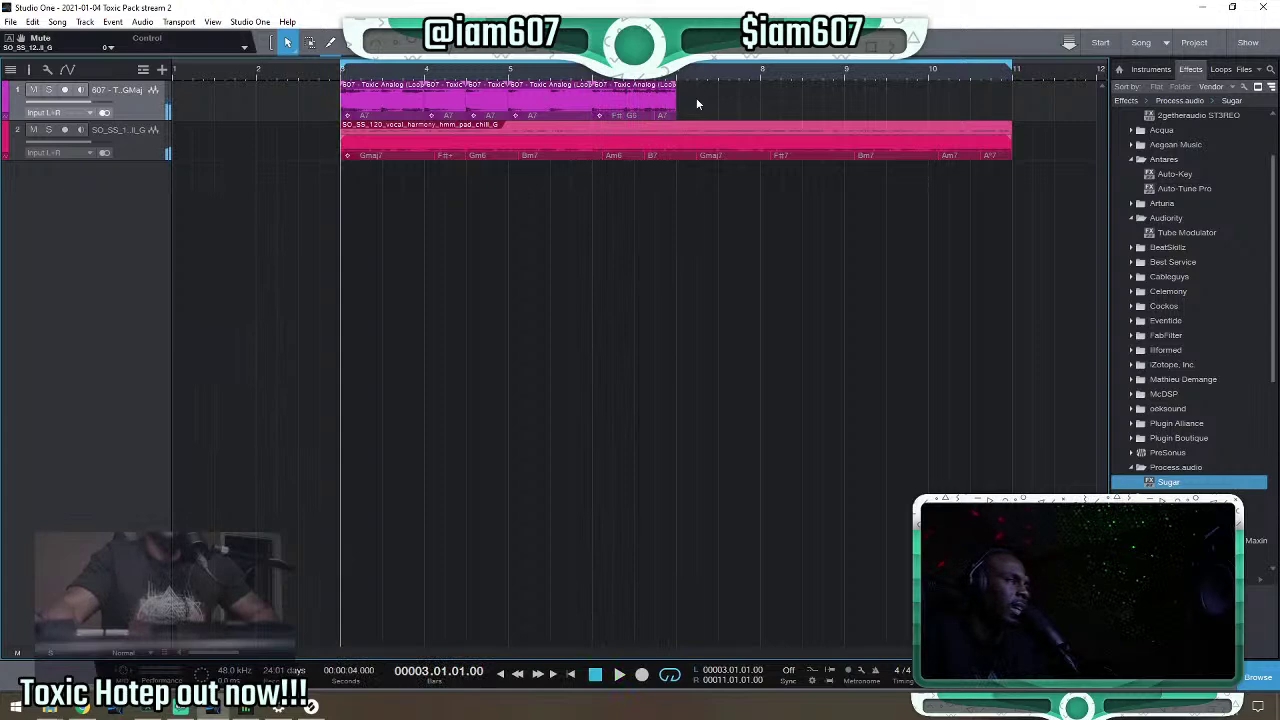
drag(651, 97, 440, 103)
key(space)
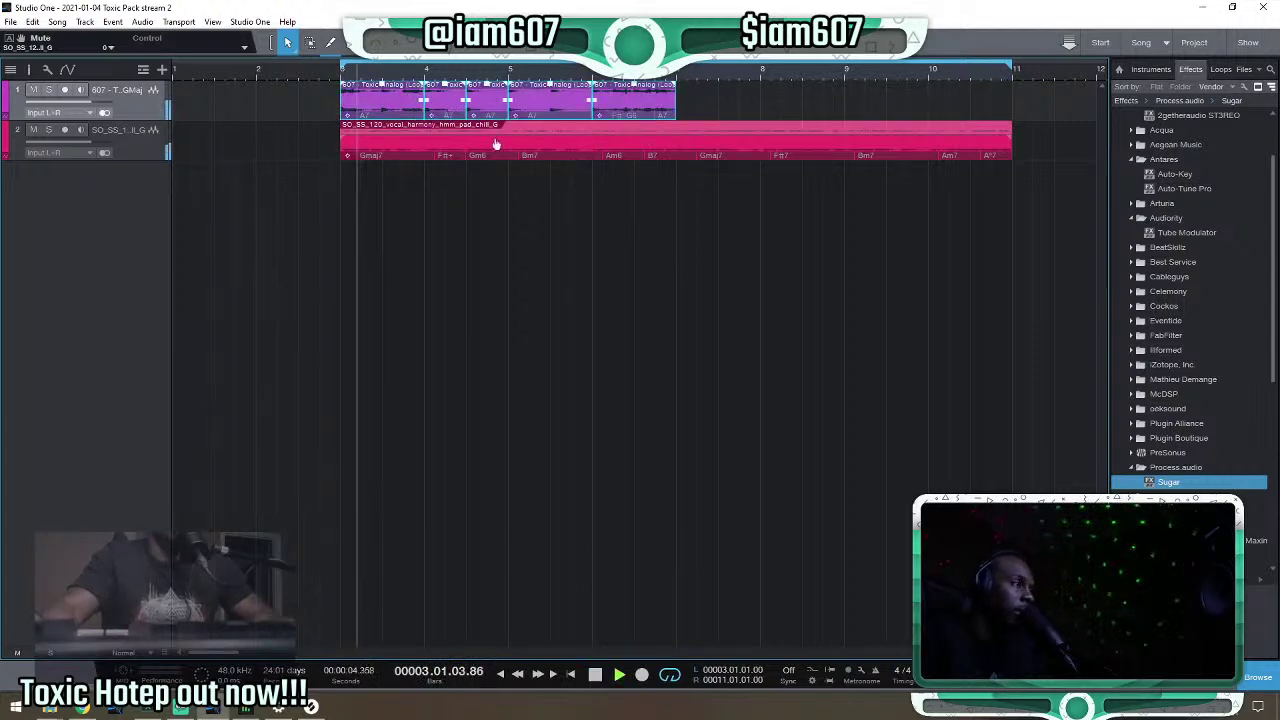
click(614, 255)
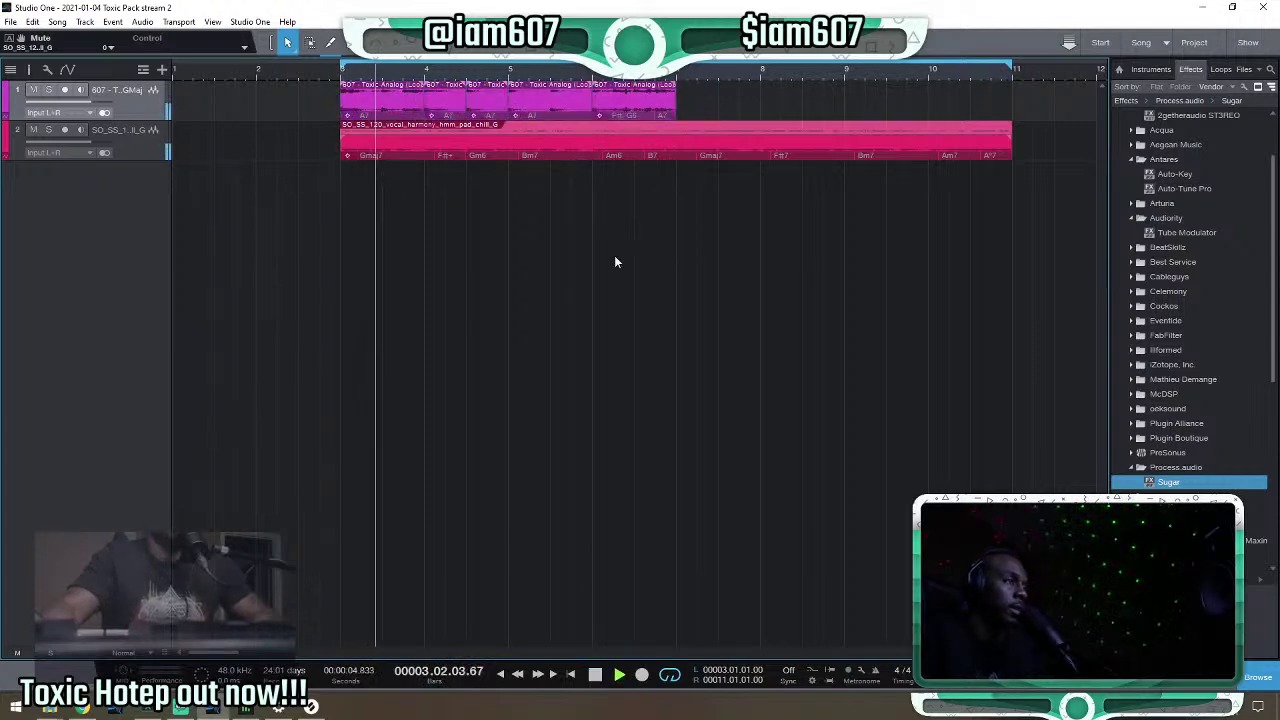
Duplicate all slices of the Toxic Analog loop directly after themselves to fill bars 7 to 11.
click(330, 161)
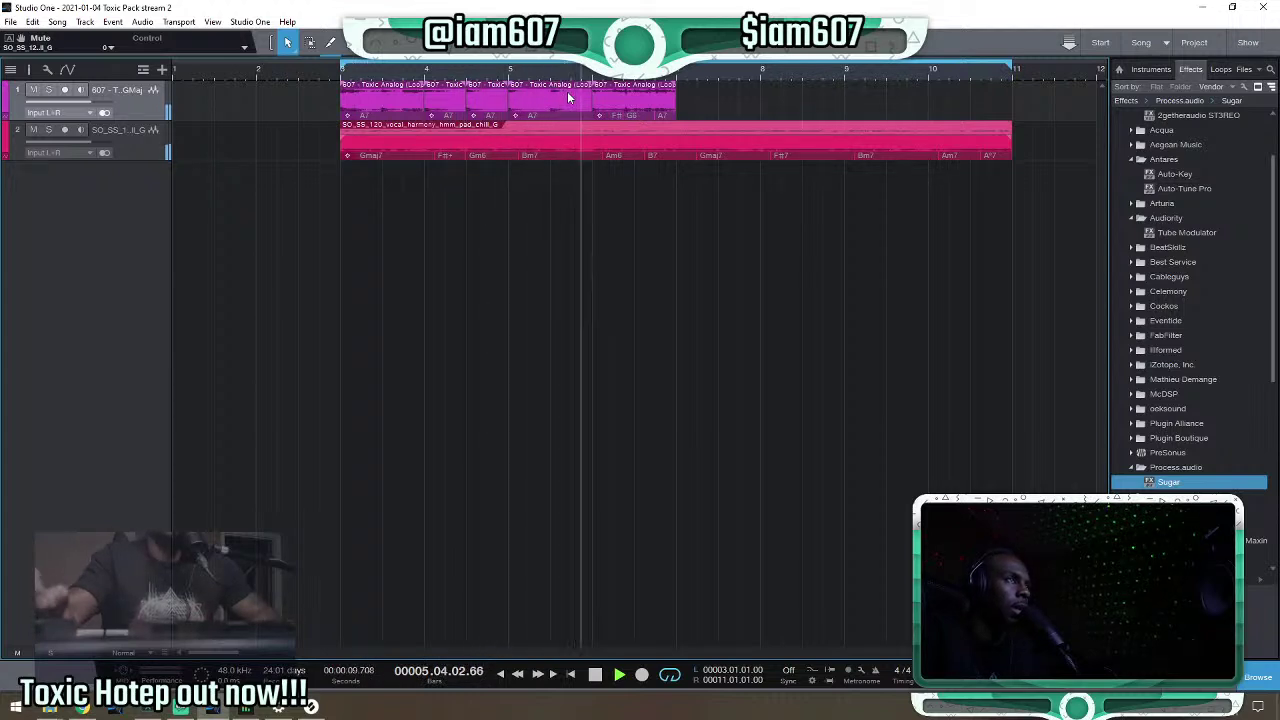
drag(725, 99, 360, 90)
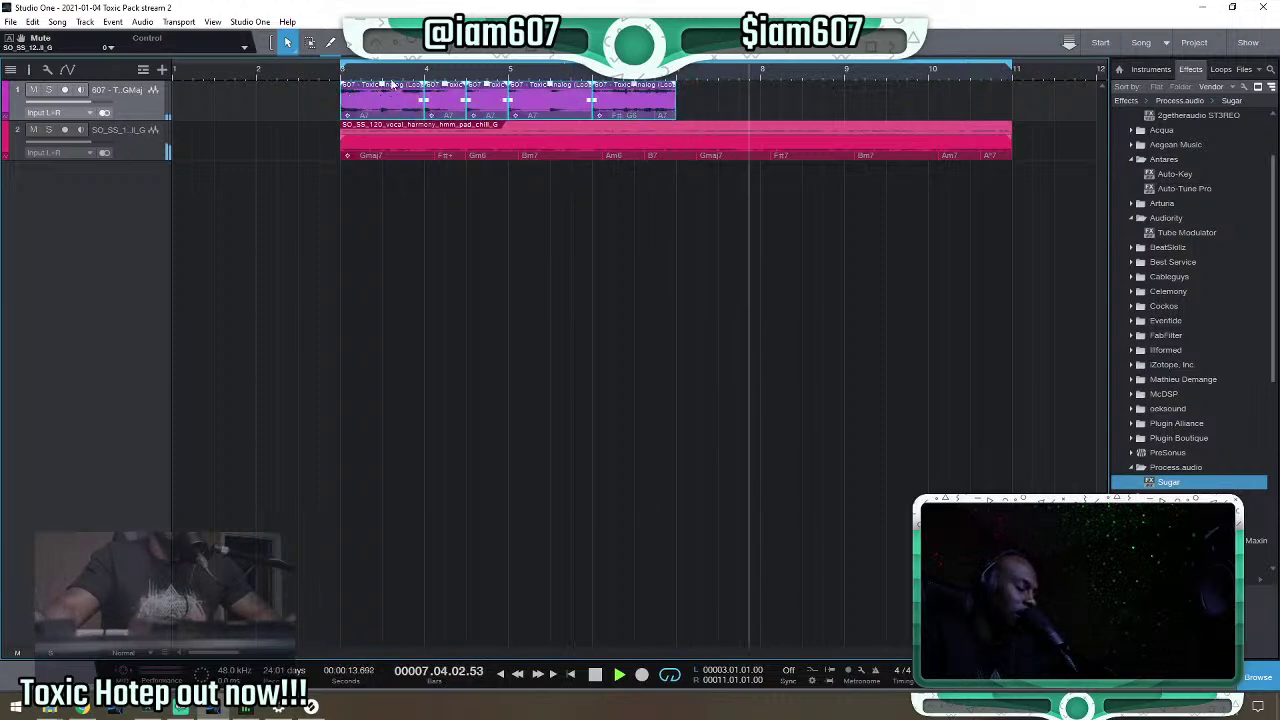
key(d)
key(w)
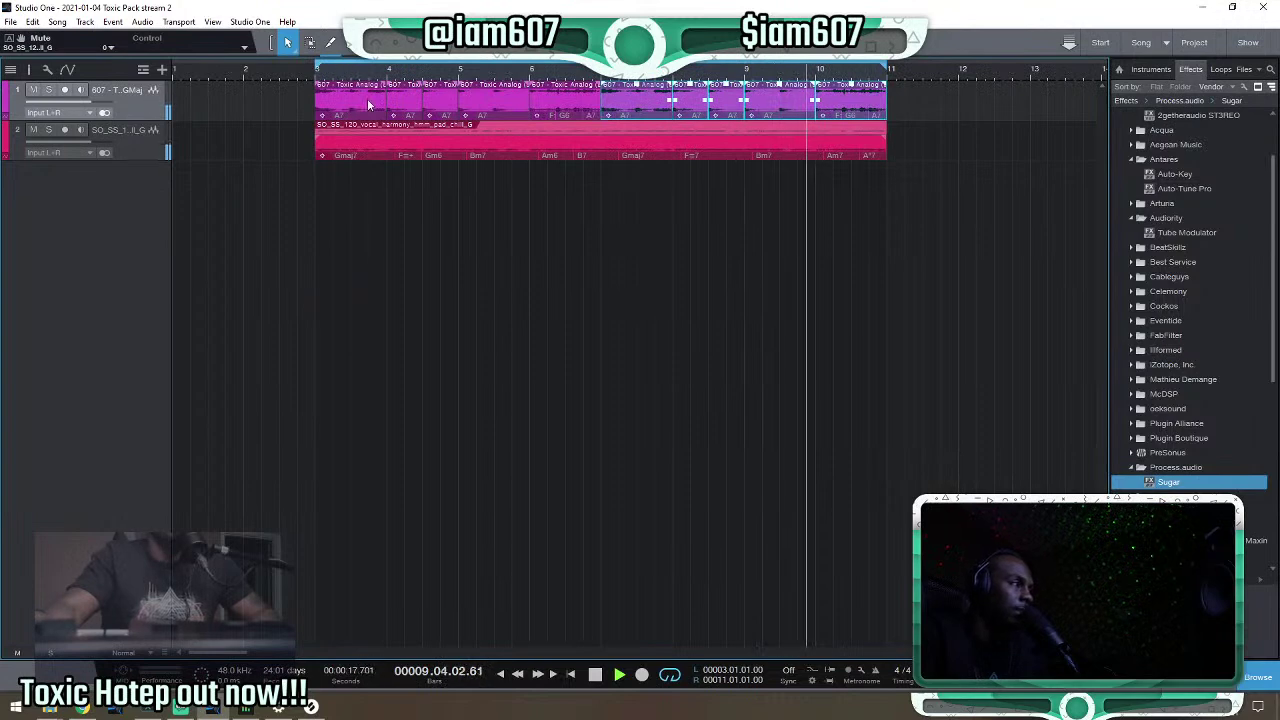
Mute the vocal harmony track and expand the loop channel's inserts in the mixer.
click(944, 132)
key(m)
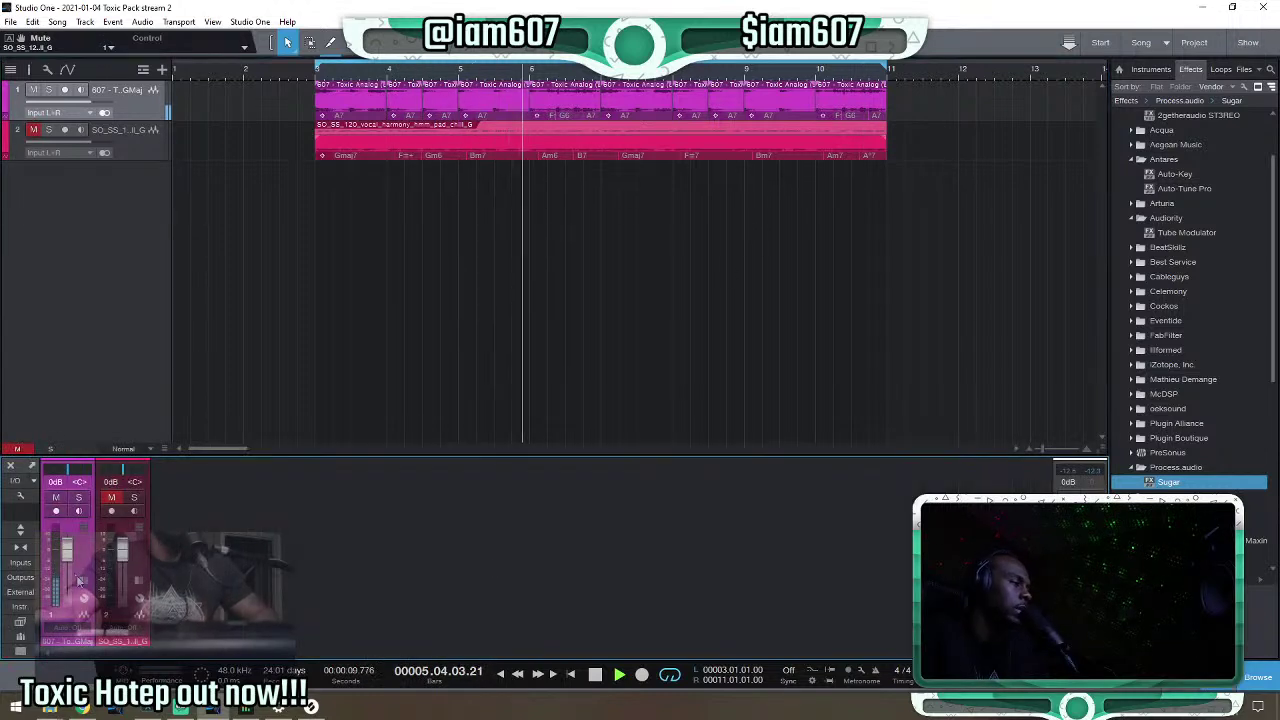
click(142, 510)
click(162, 466)
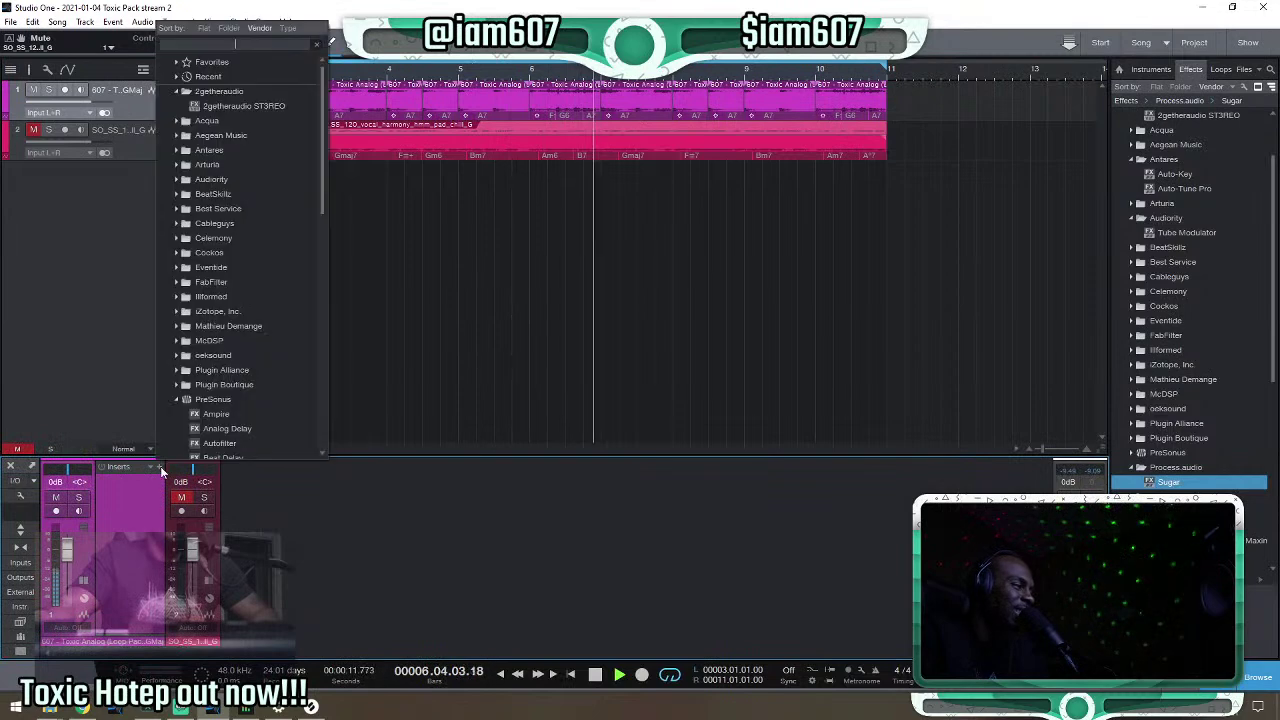
click(210, 250)
scroll(213, 363, down, 5)
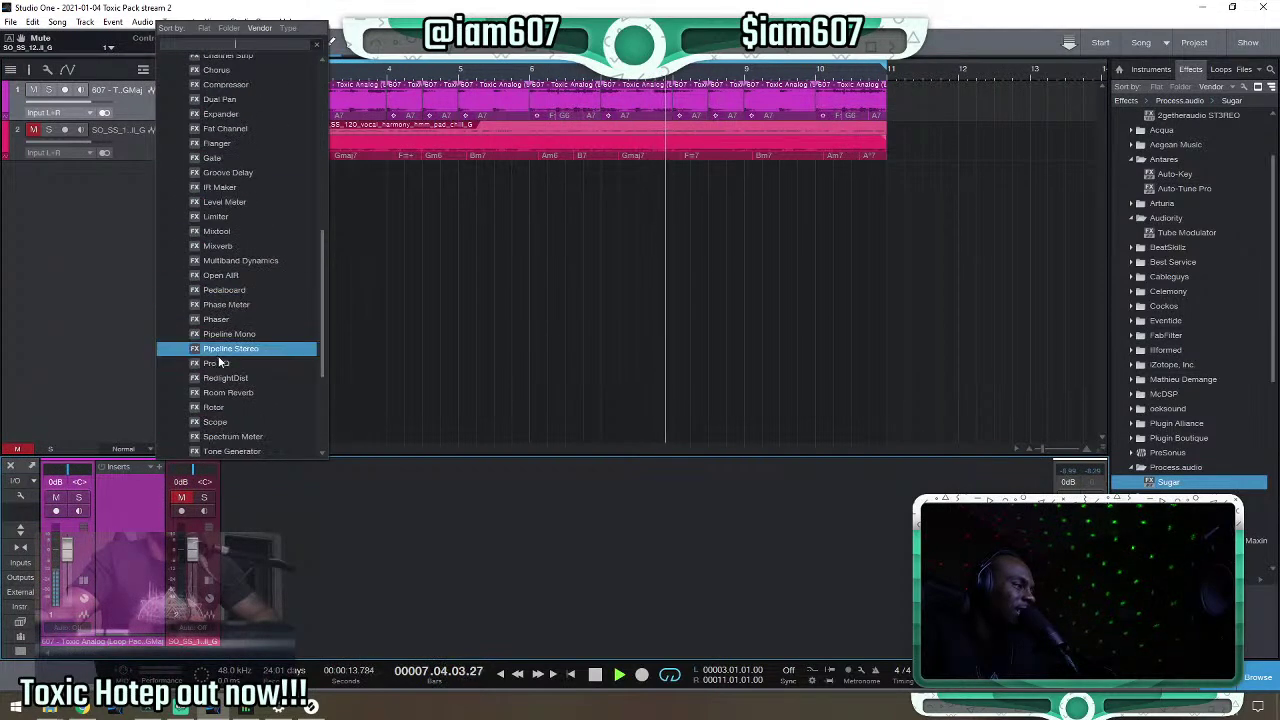
click(236, 480)
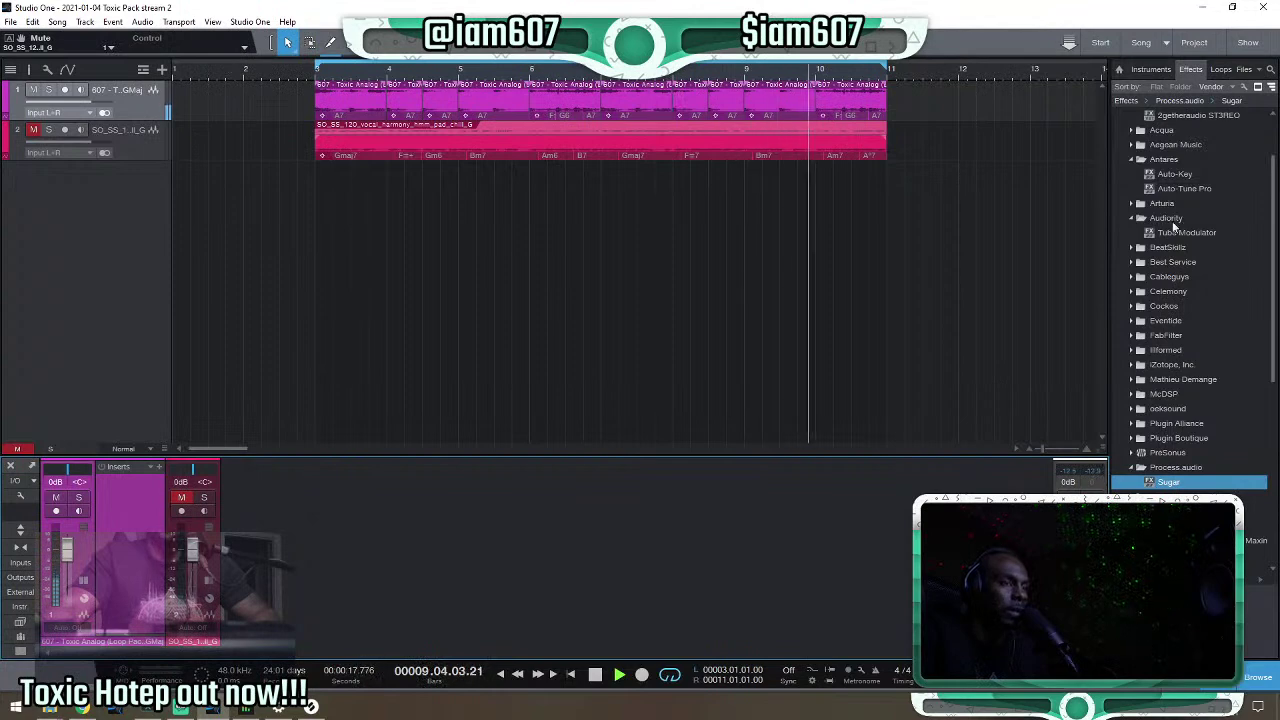
scroll(1140, 368, down, 6)
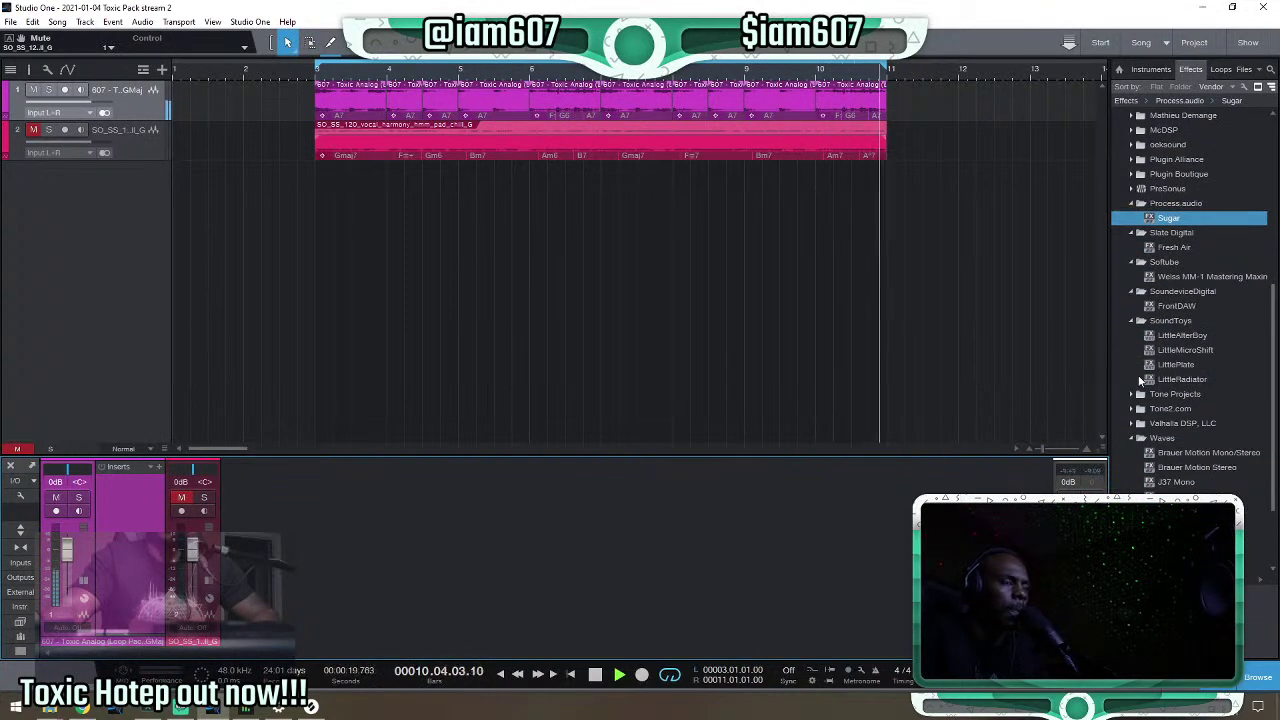
scroll(1140, 380, down, 1)
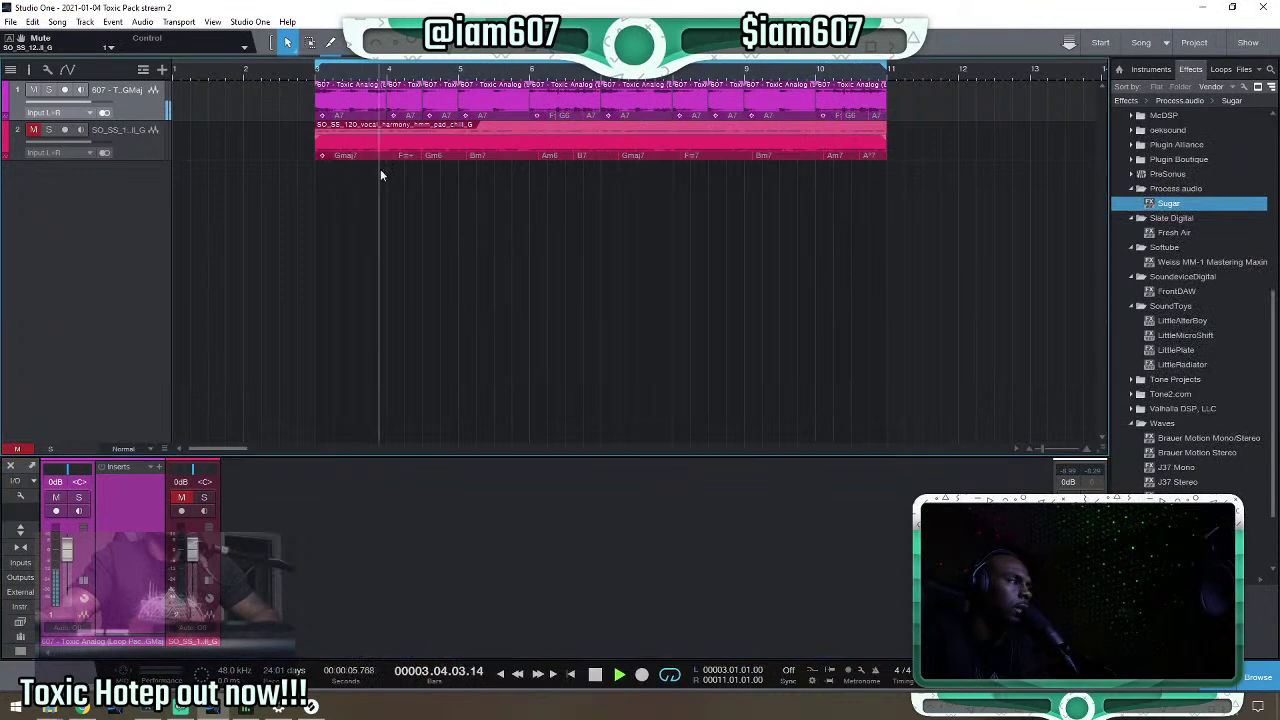
Replay the end of the duplicated loop from about bar 10 beat 3 and examine the last slice's edge at bar 11.
click(855, 72)
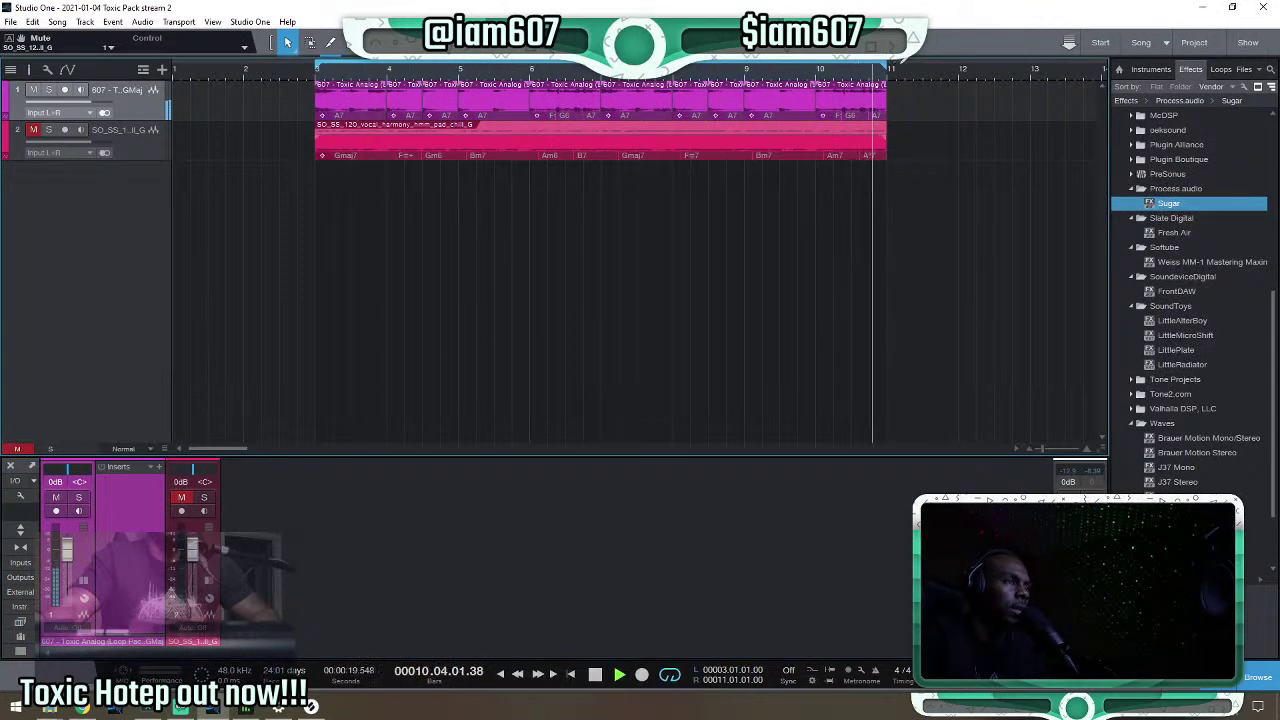
click(856, 71)
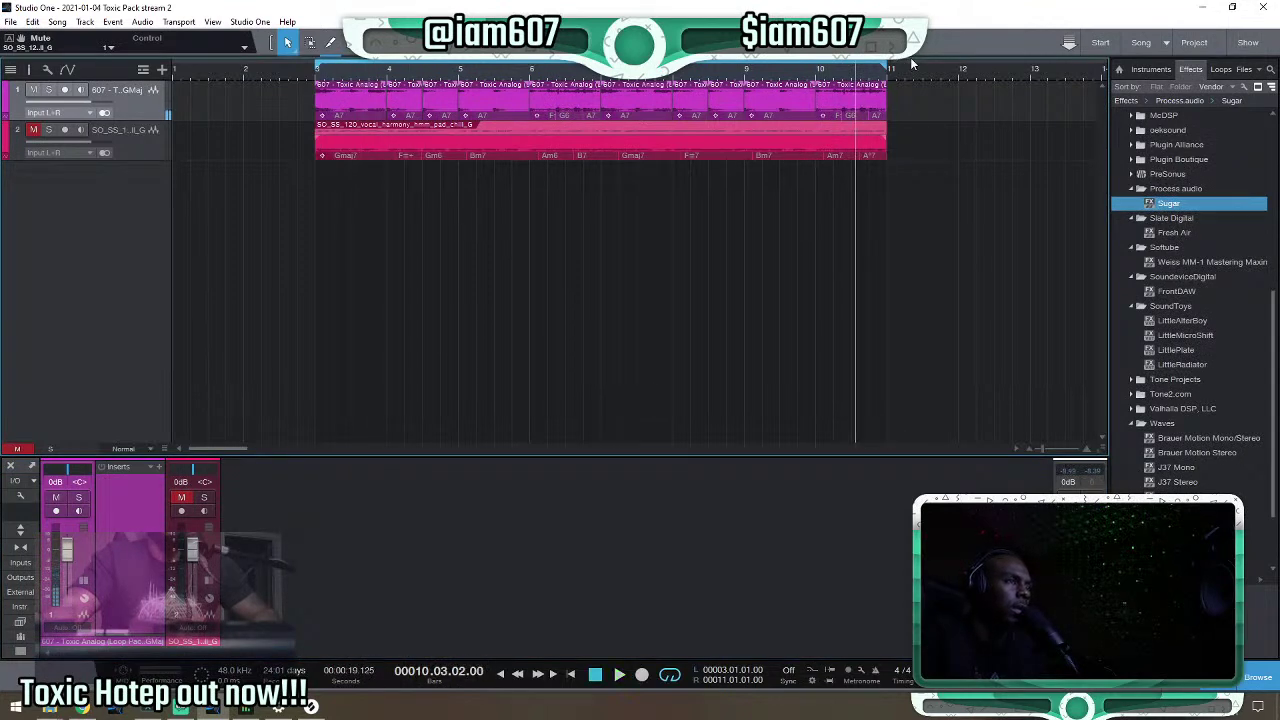
scroll(912, 64, up, 4)
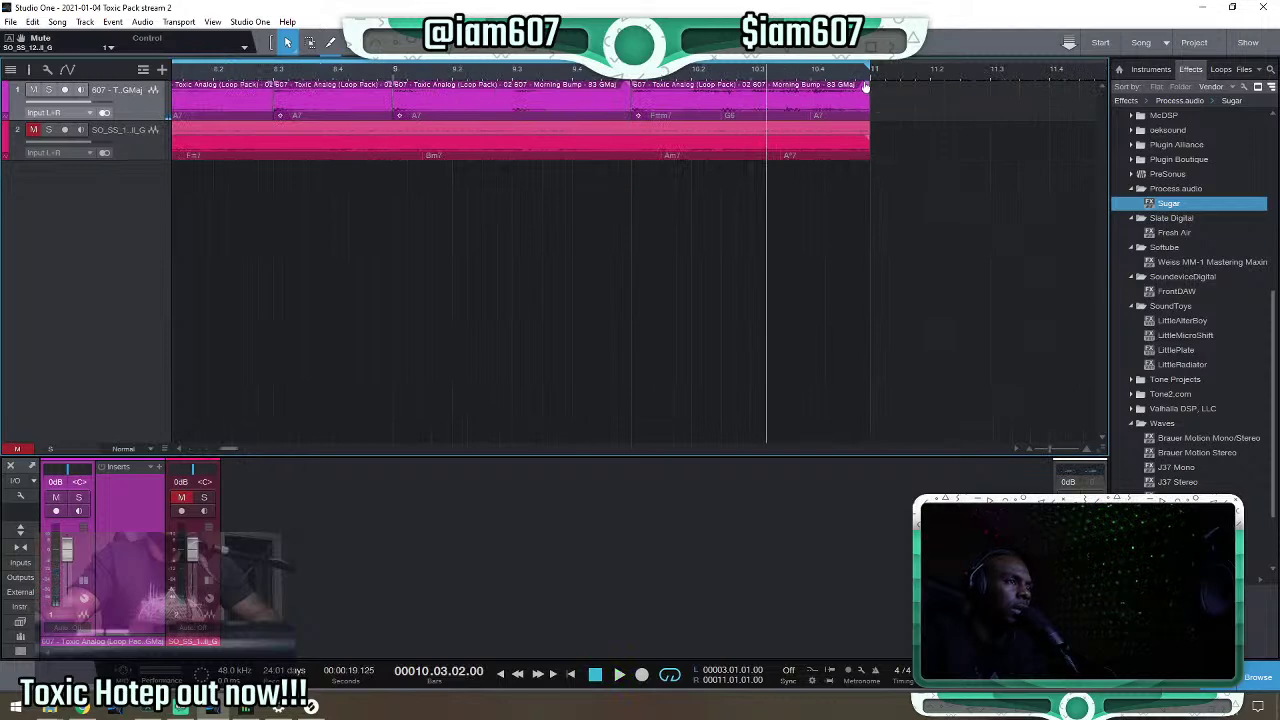
scroll(780, 72, down, 4)
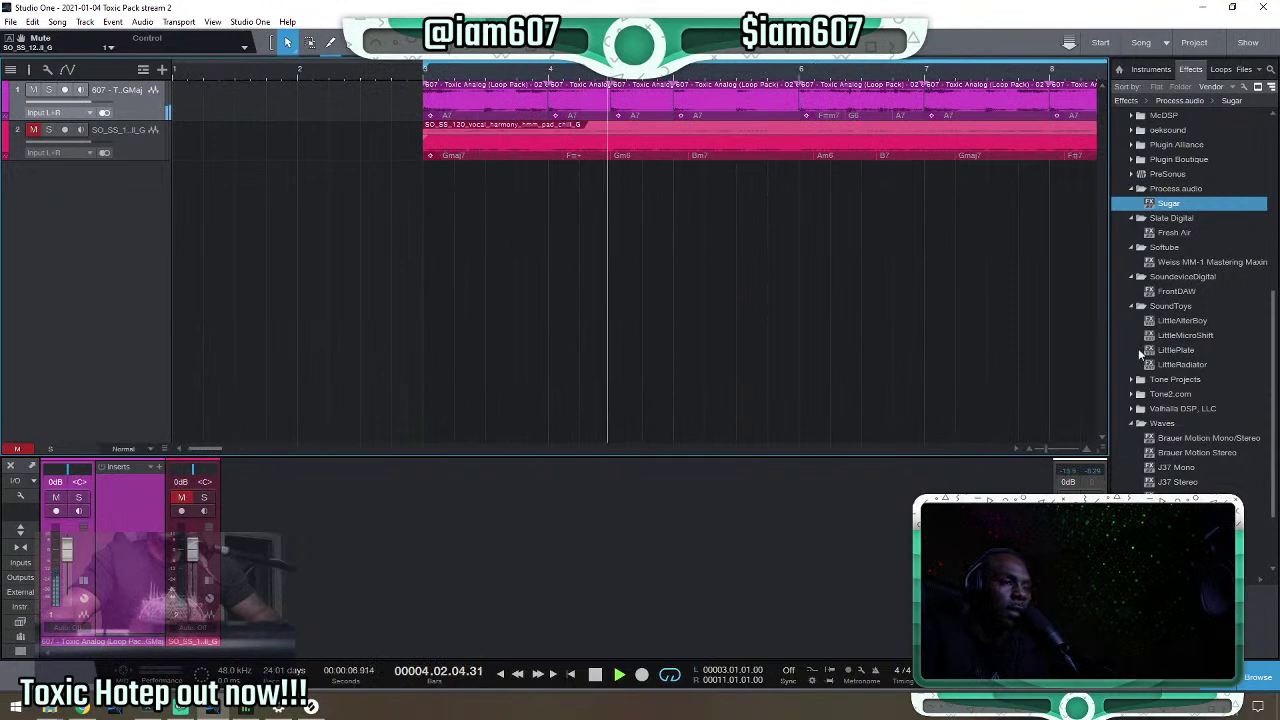
Insert the FabFilter Pro-Q 3 equalizer on the Toxic Analog loop track.
click(1160, 406)
scroll(1134, 385, up, 4)
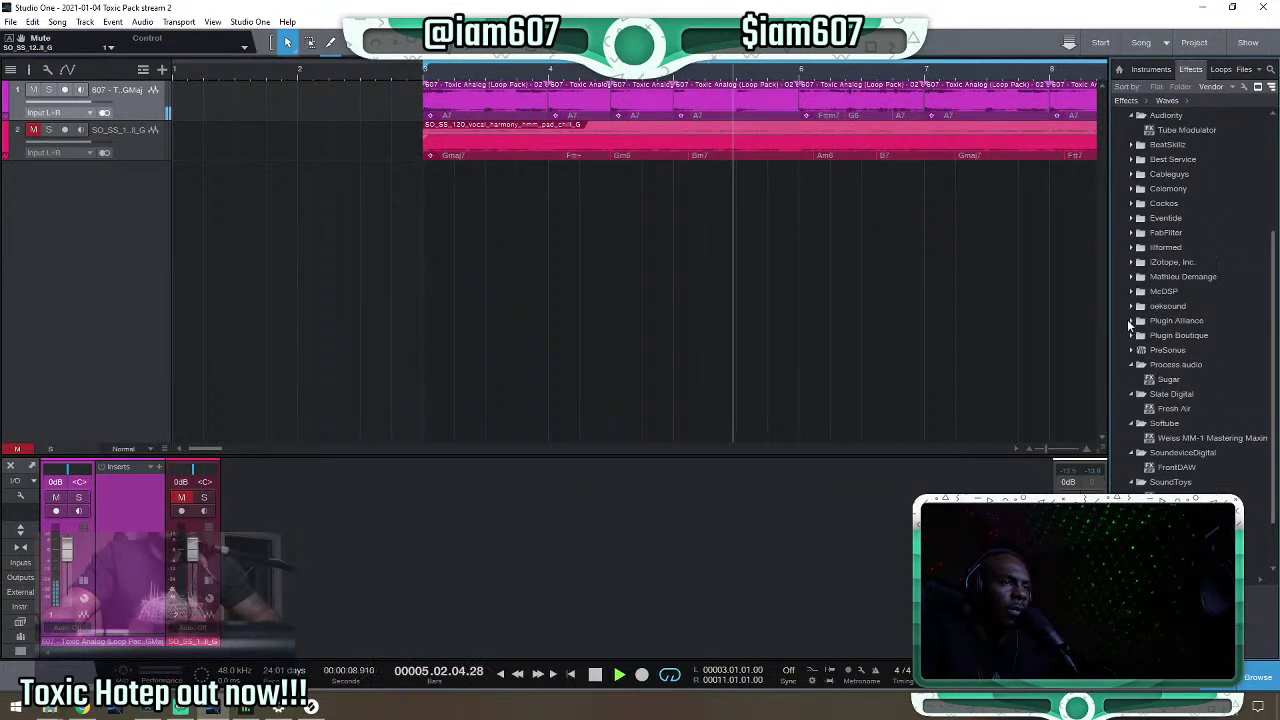
click(1133, 232)
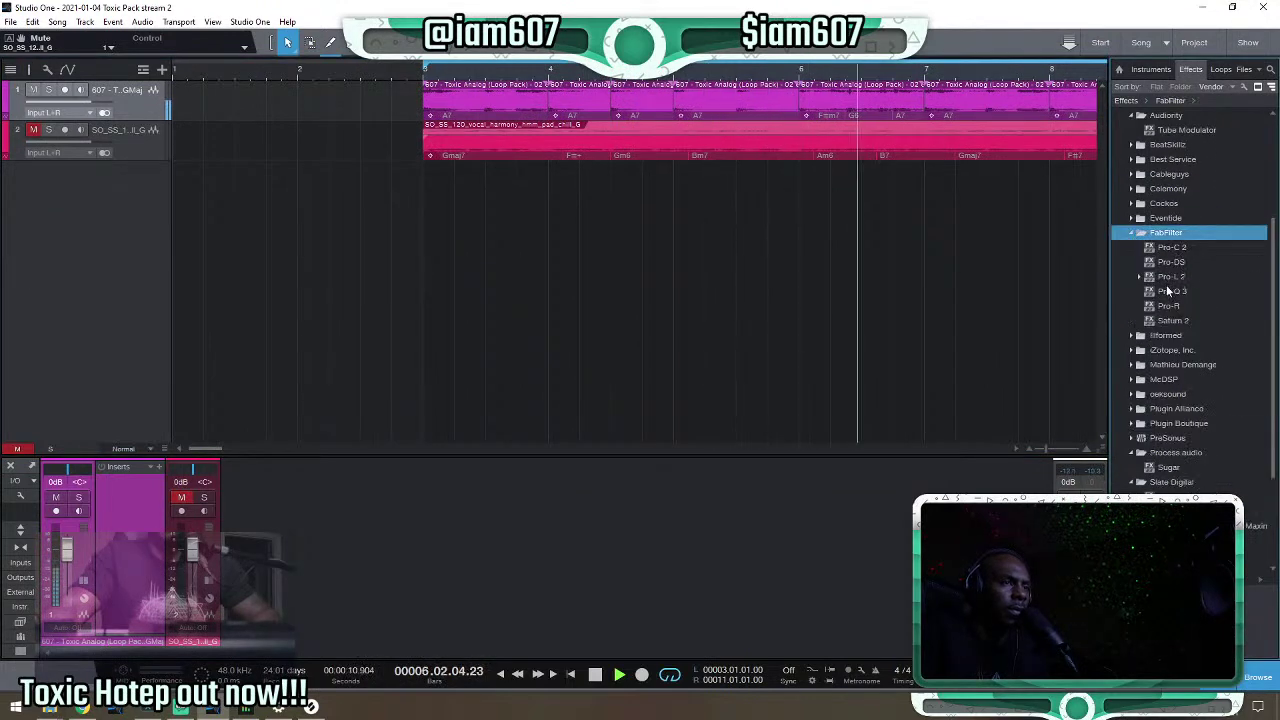
drag(1170, 290, 103, 530)
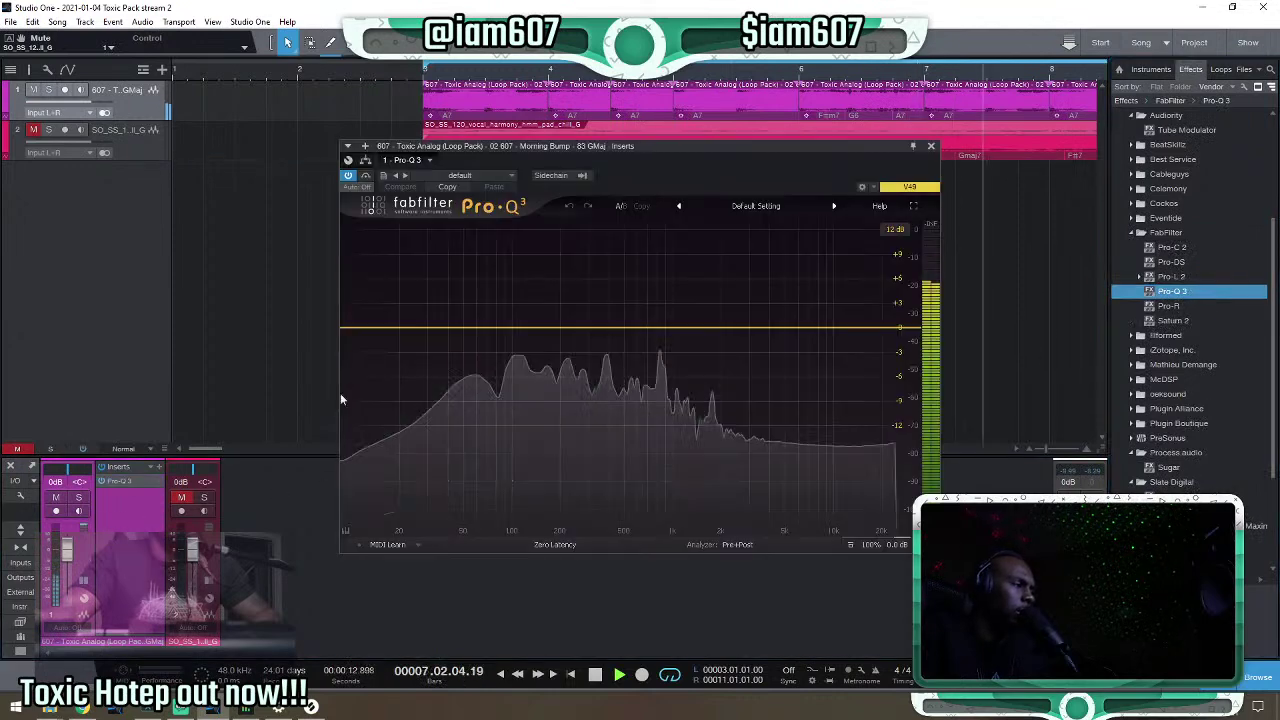
Add a low cut band at about 102.62 Hz with a 24 dB/oct slope in the loop track's Pro-Q 3.
click(490, 327)
click(460, 305)
click(487, 320)
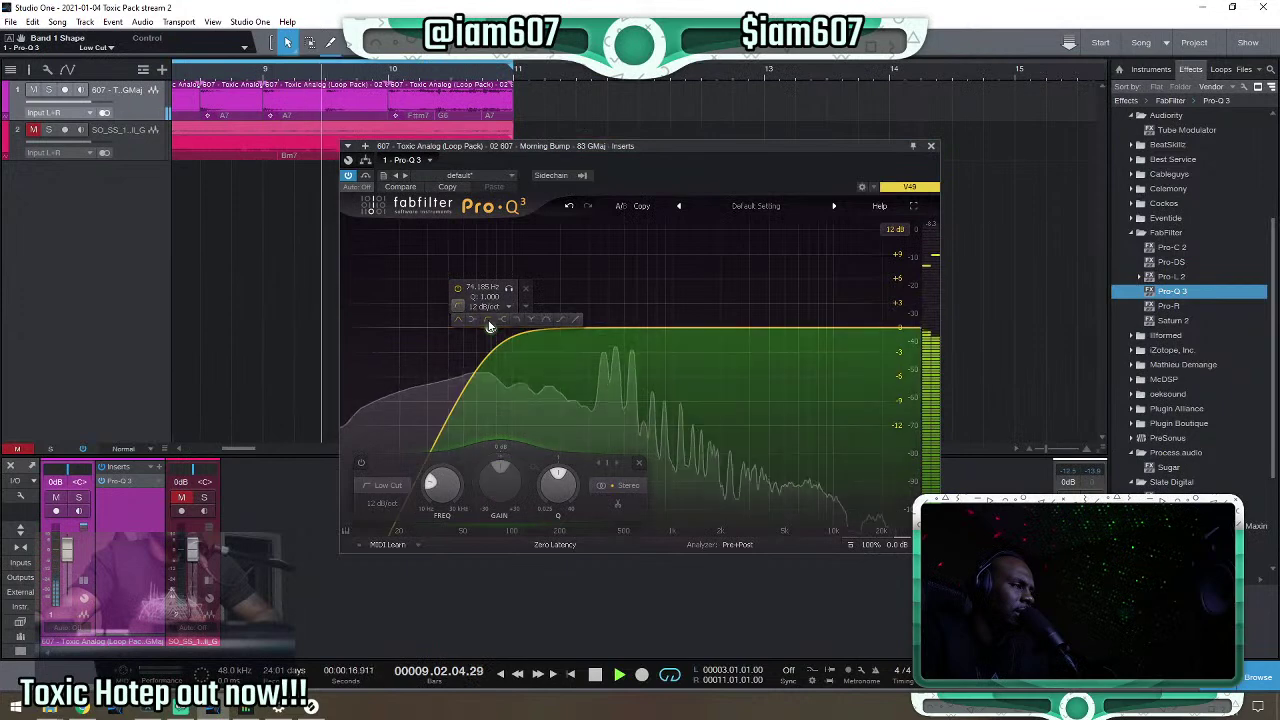
click(480, 306)
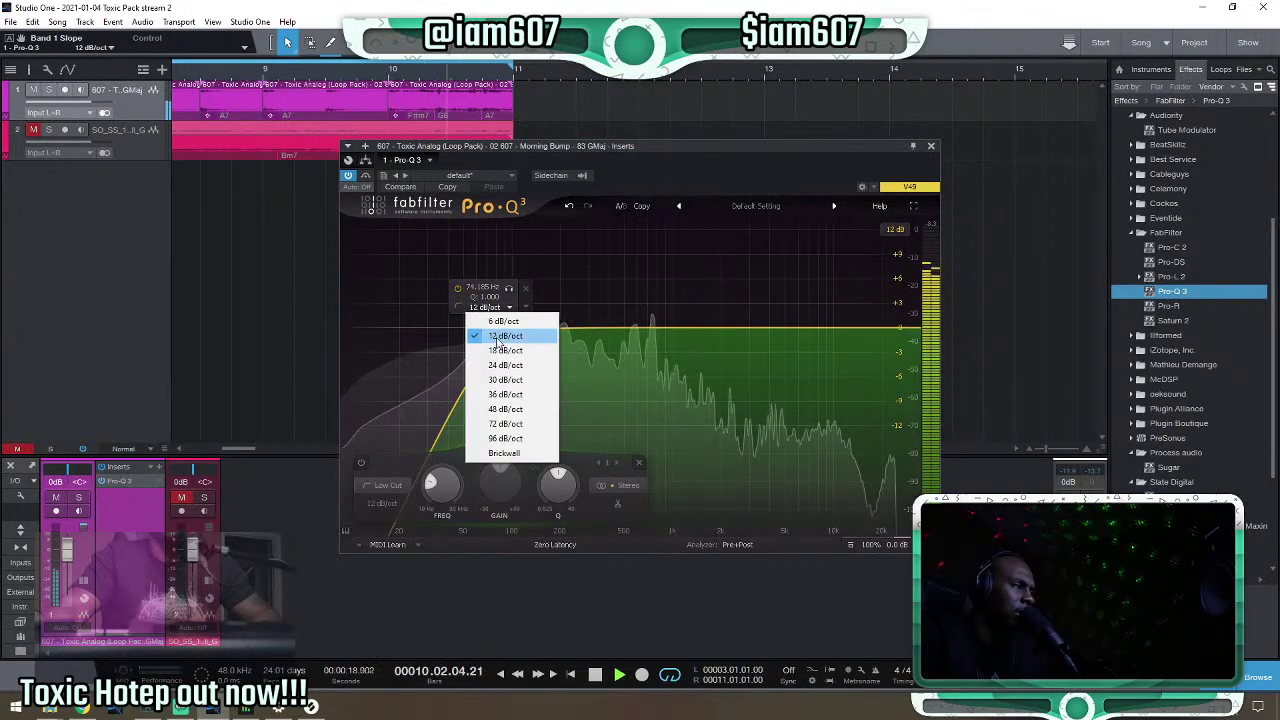
click(495, 364)
drag(491, 330, 514, 330)
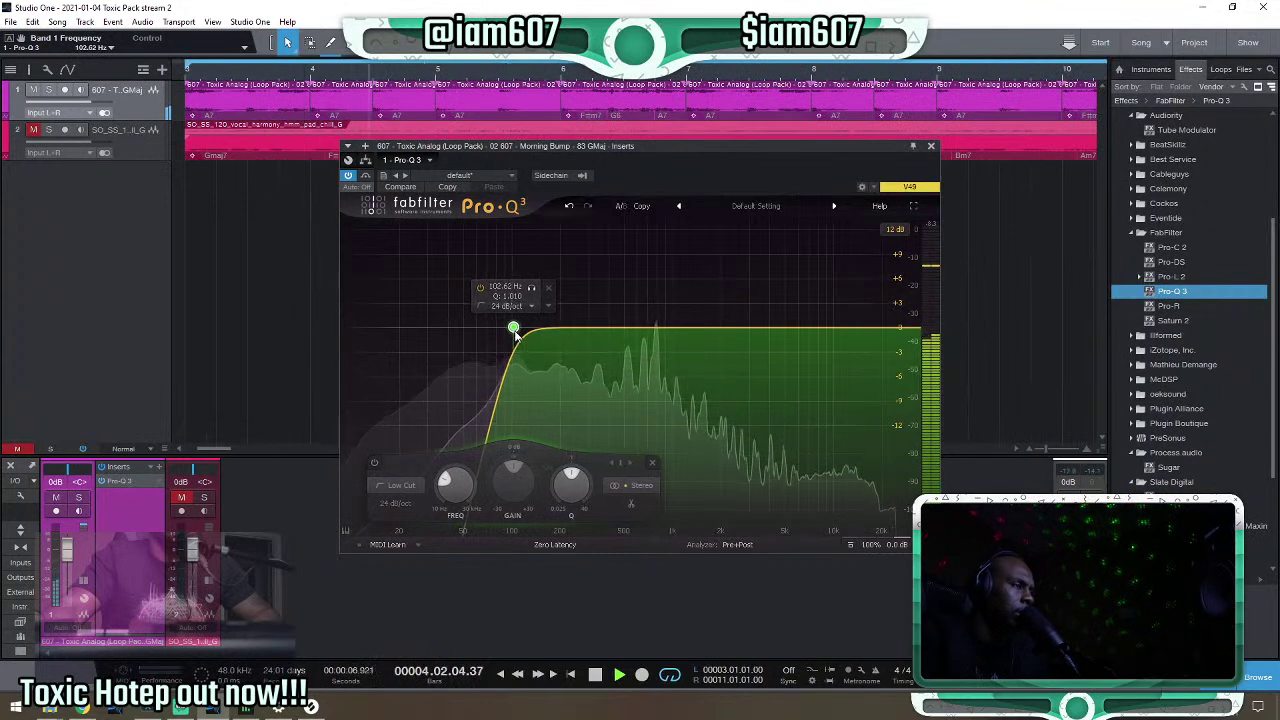
click(930, 146)
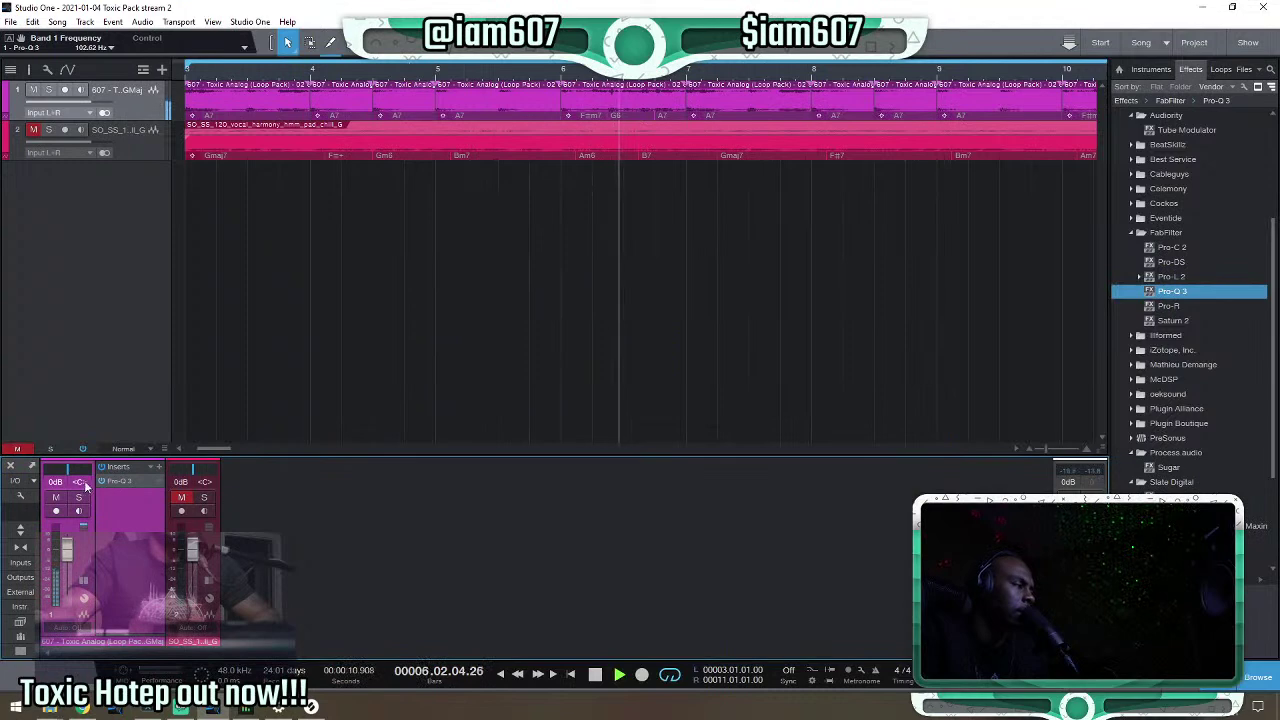
Unmute the vocal harmony track, listen to the filtered loop against it, and select the loop slice at bar 7.
click(33, 129)
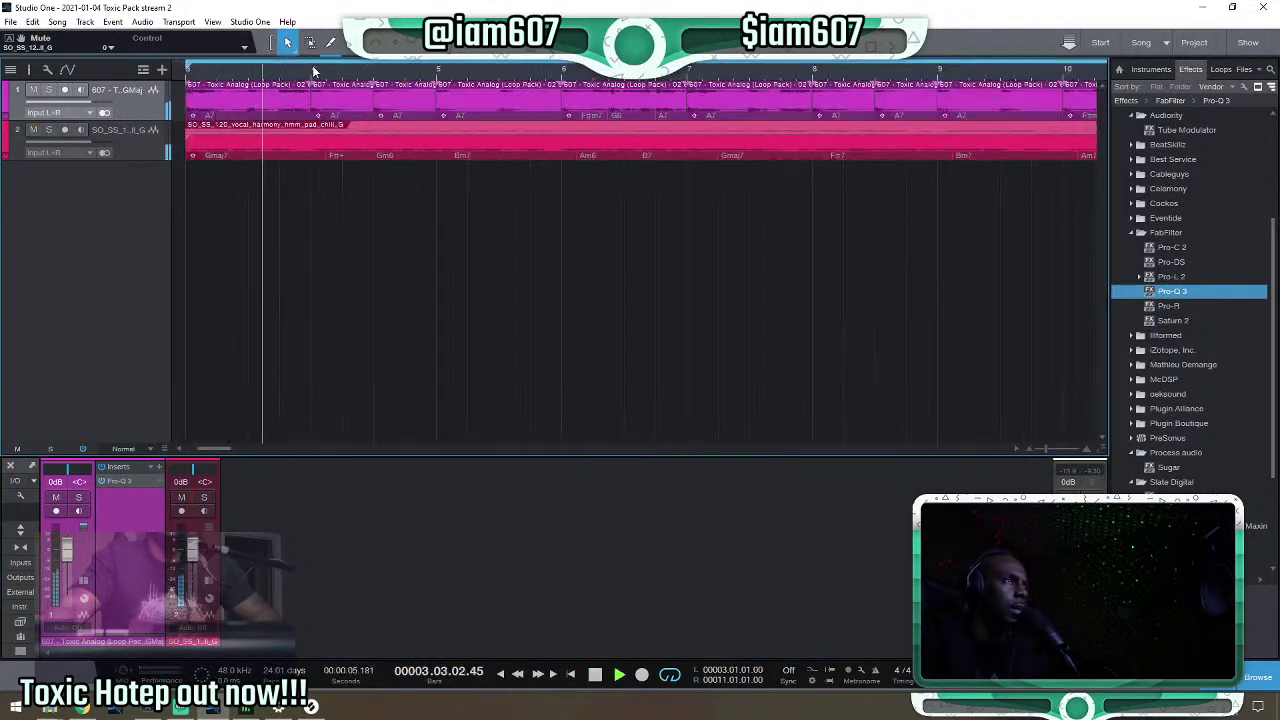
scroll(264, 75, down, 2)
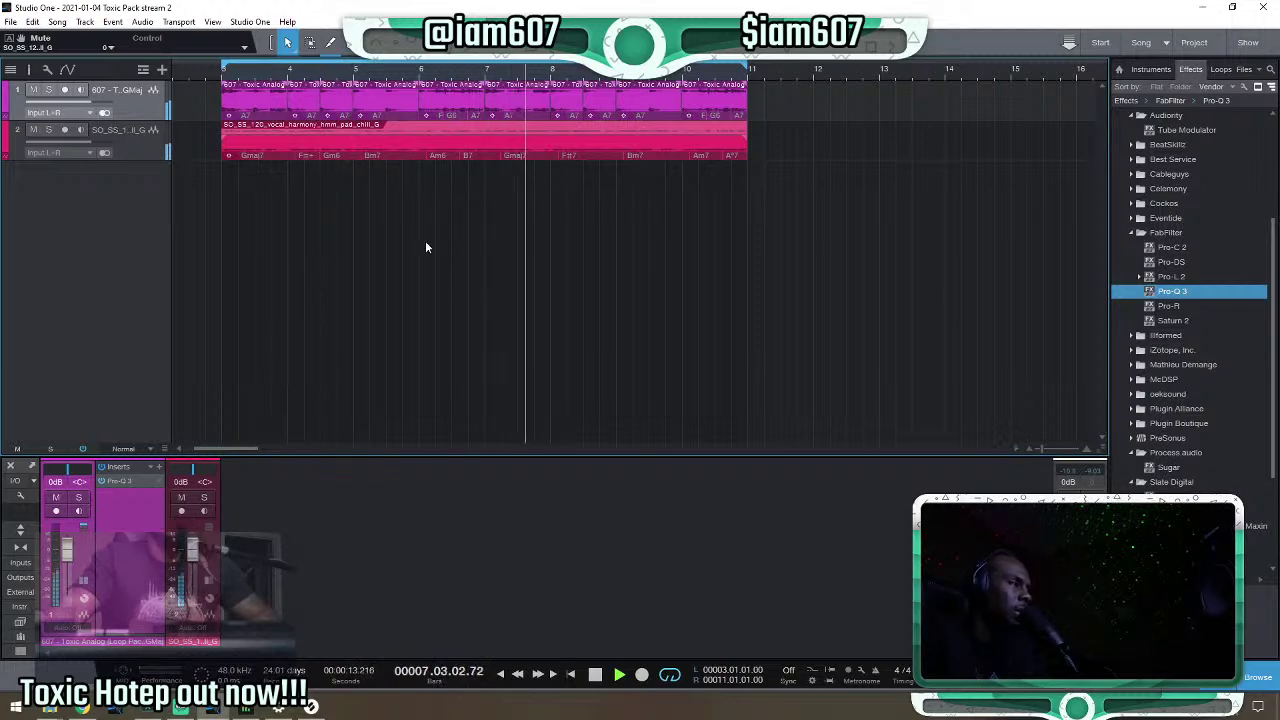
click(502, 108)
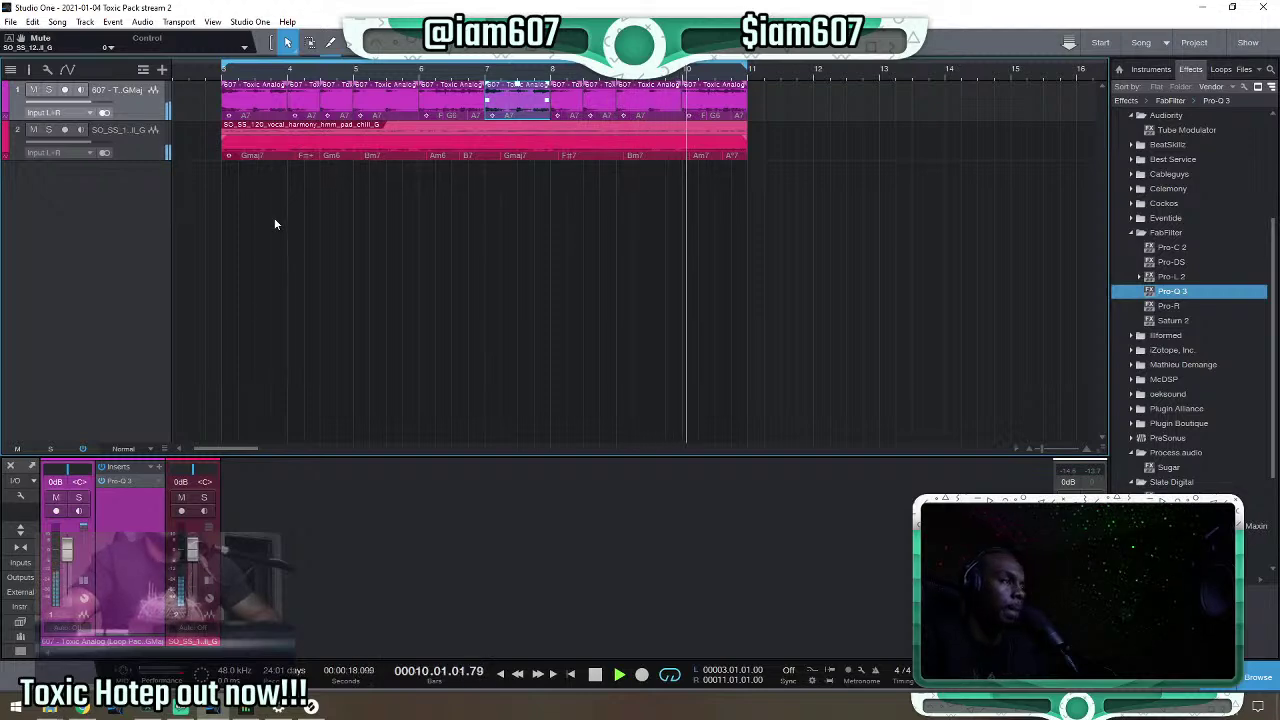
Insert Fresh Air on the soloed loop track, set Mid Air to 4 and High Air to 55, and unsolo the track.
click(79, 497)
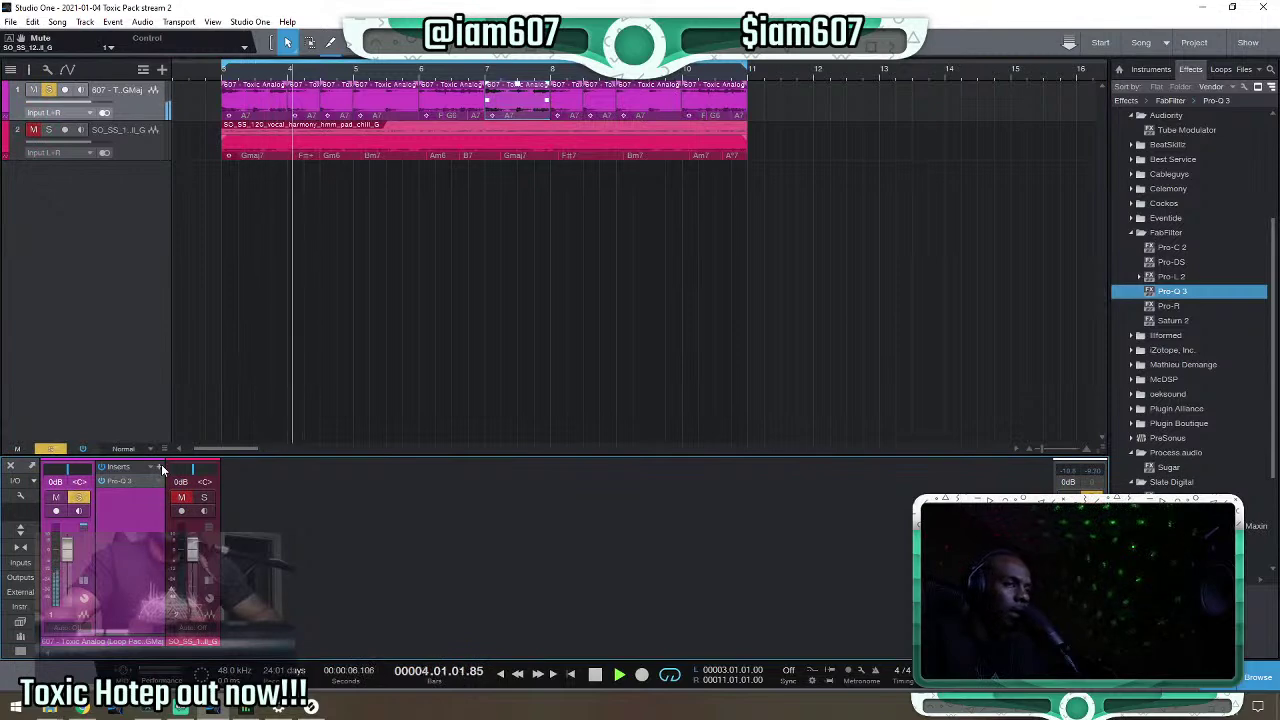
drag(1190, 497, 125, 565)
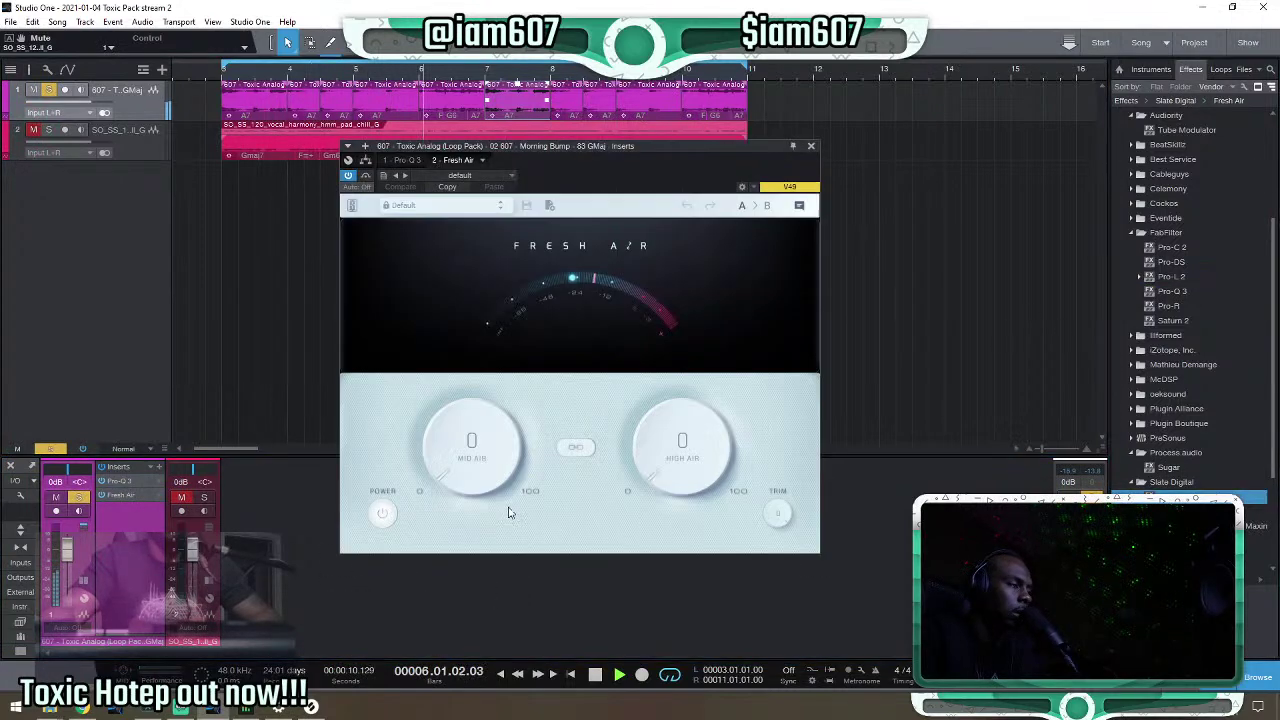
drag(630, 476, 640, 391)
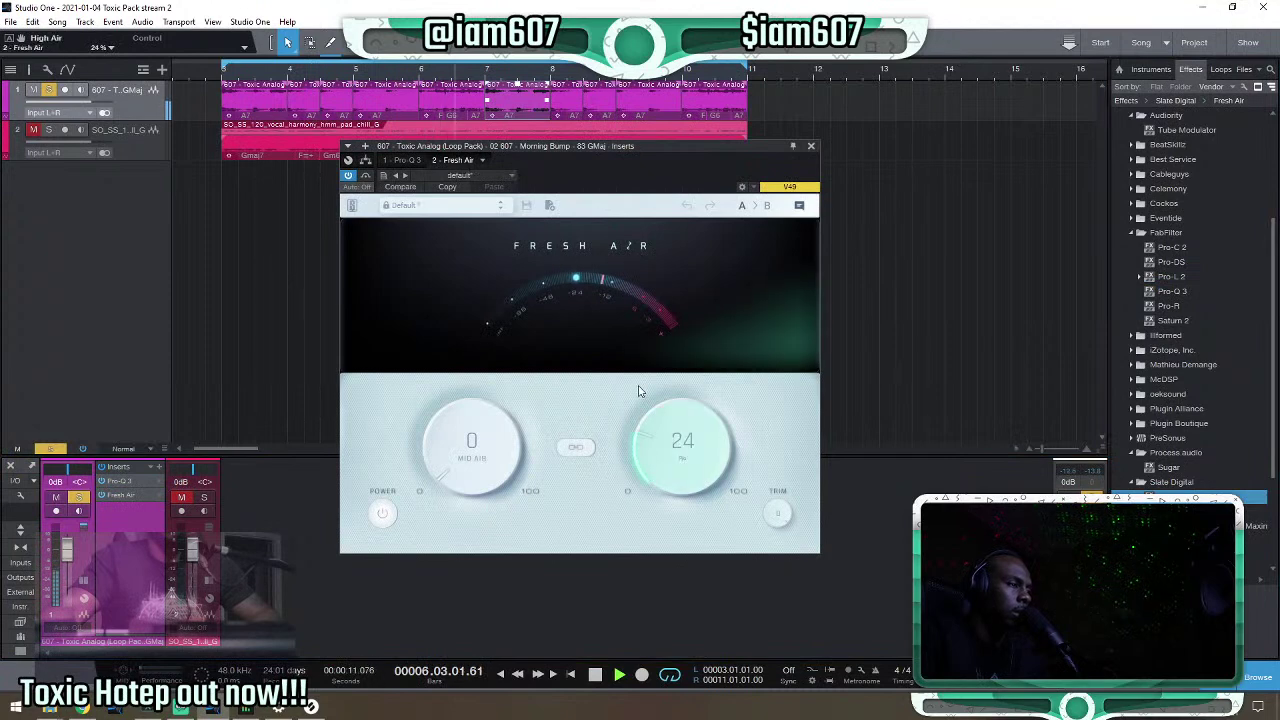
click(349, 176)
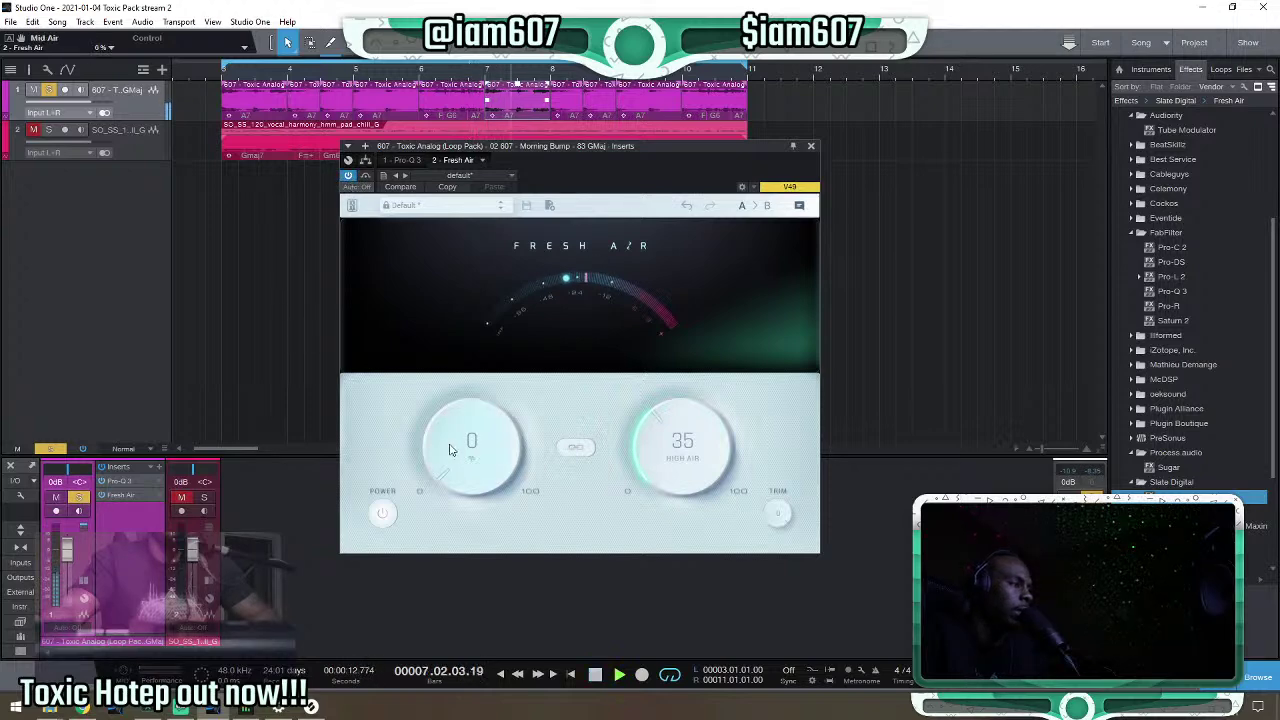
drag(450, 450, 447, 436)
drag(626, 467, 663, 409)
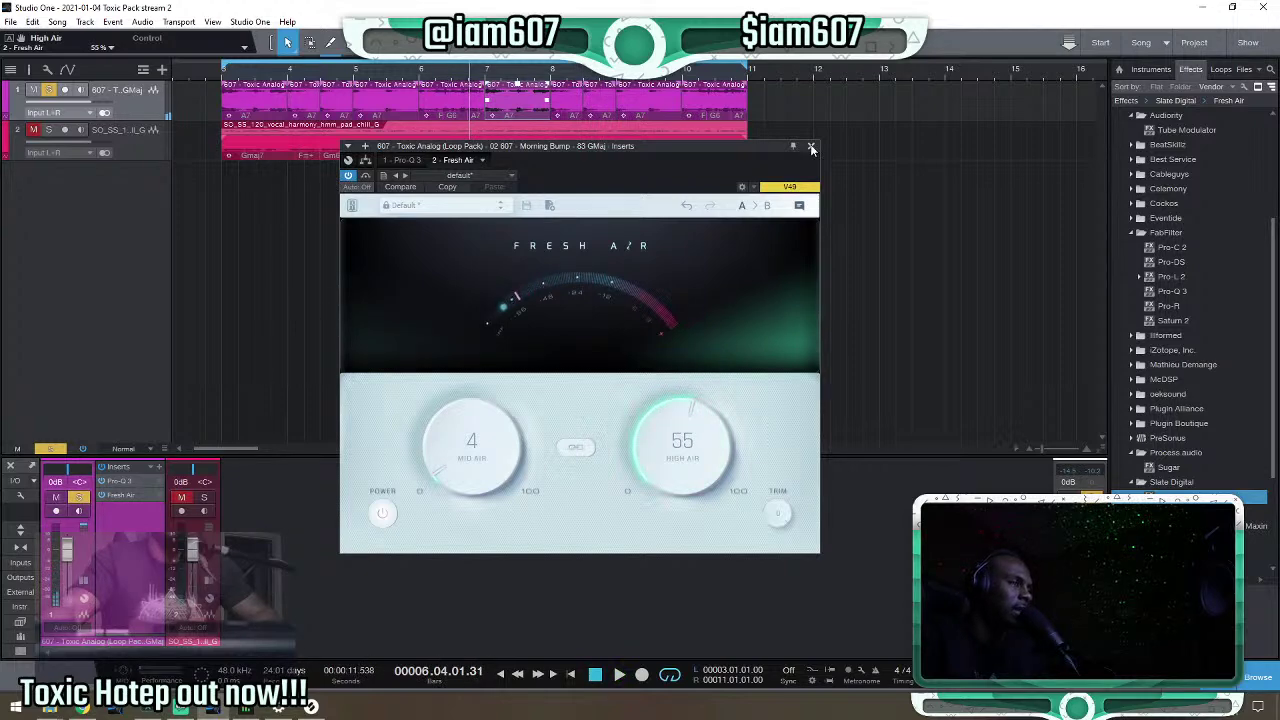
click(811, 147)
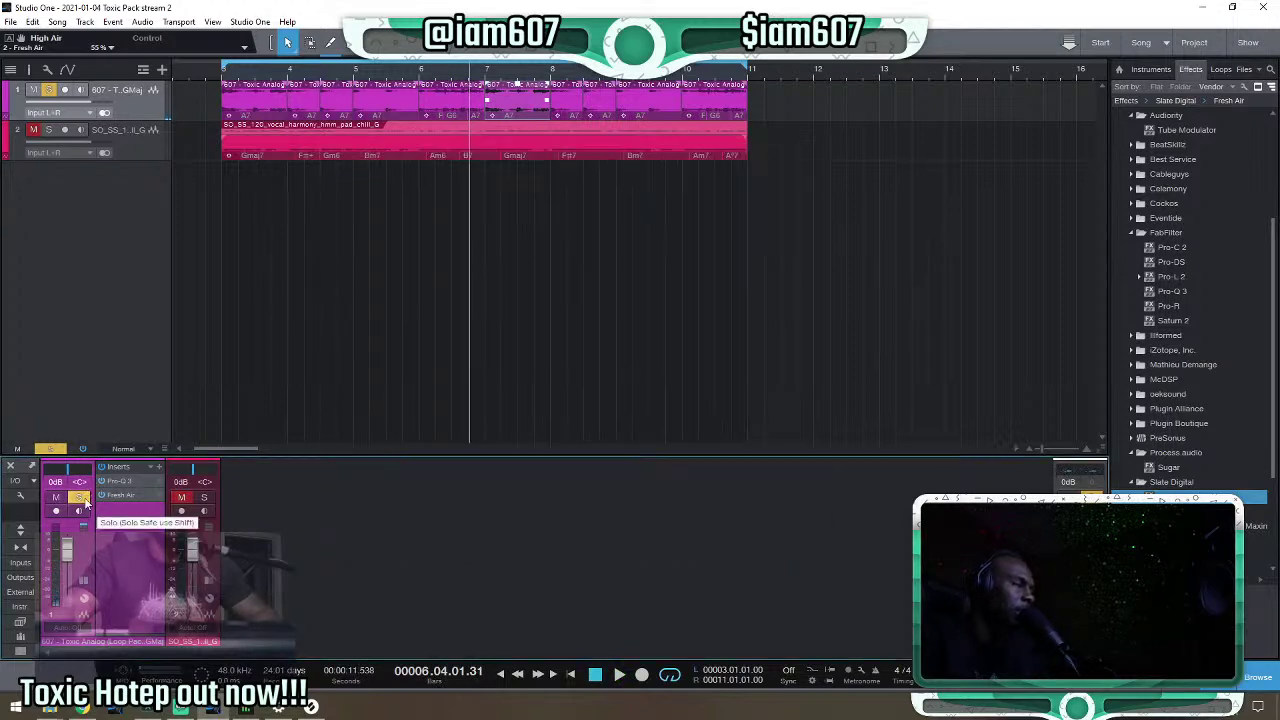
click(82, 500)
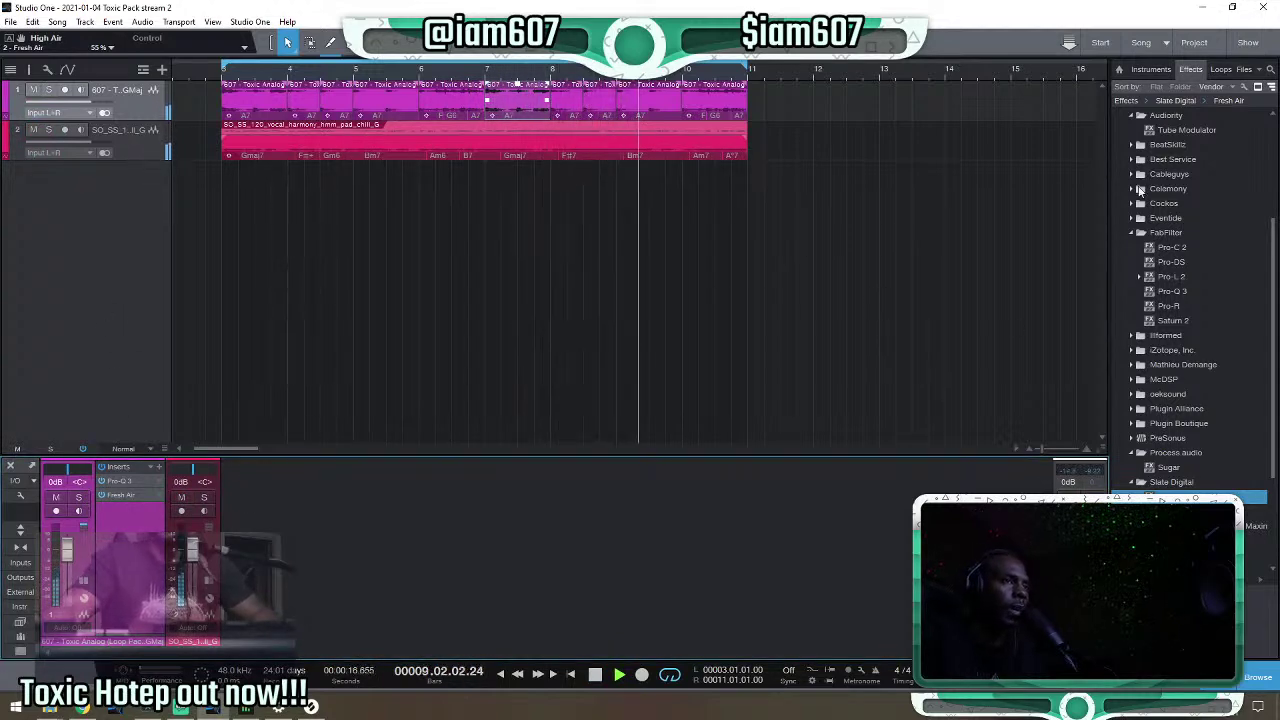
Insert Audiority Tube Modulator after Fresh Air on the loop track and play it unsoloed with the vocal.
scroll(1160, 250, up, 3)
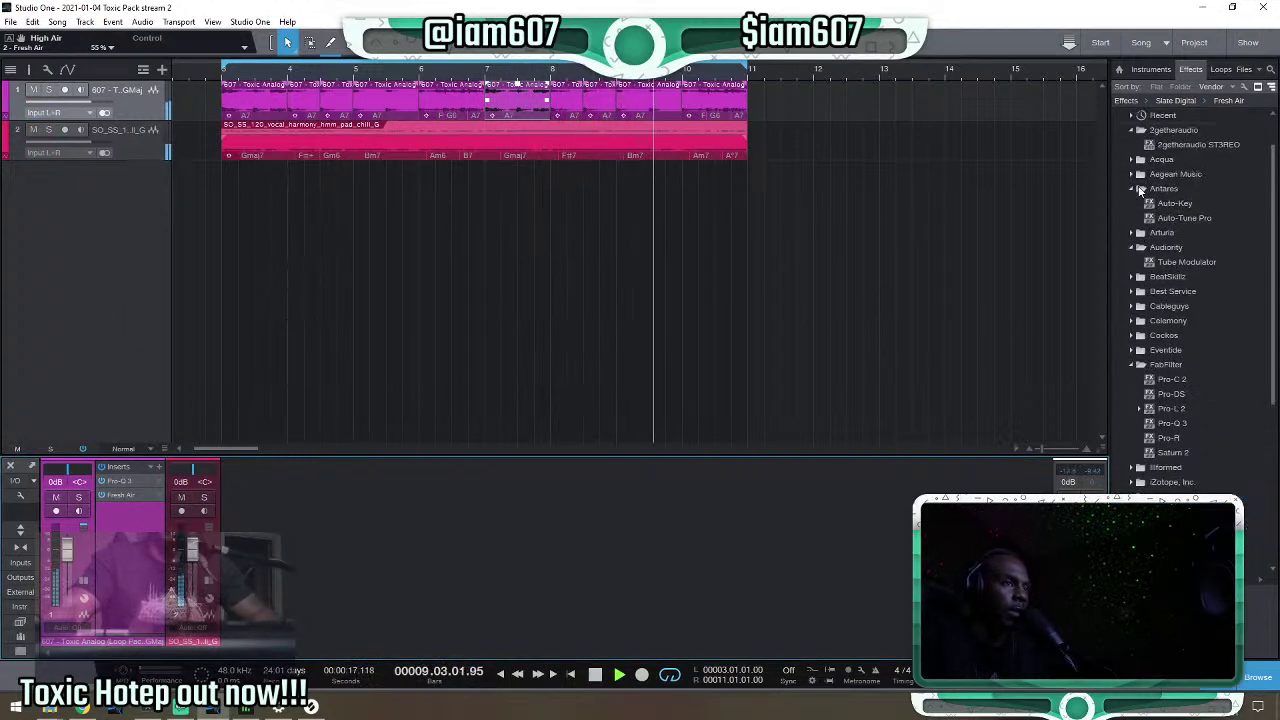
click(79, 498)
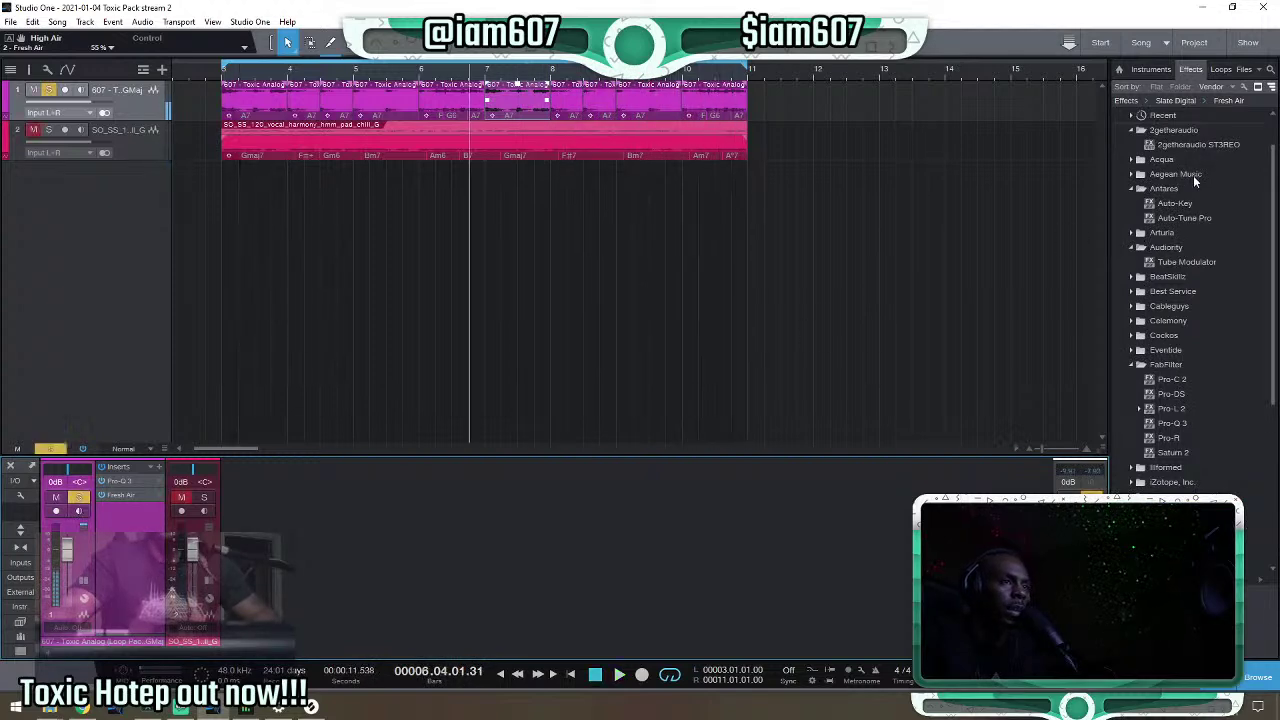
double_click(1181, 262)
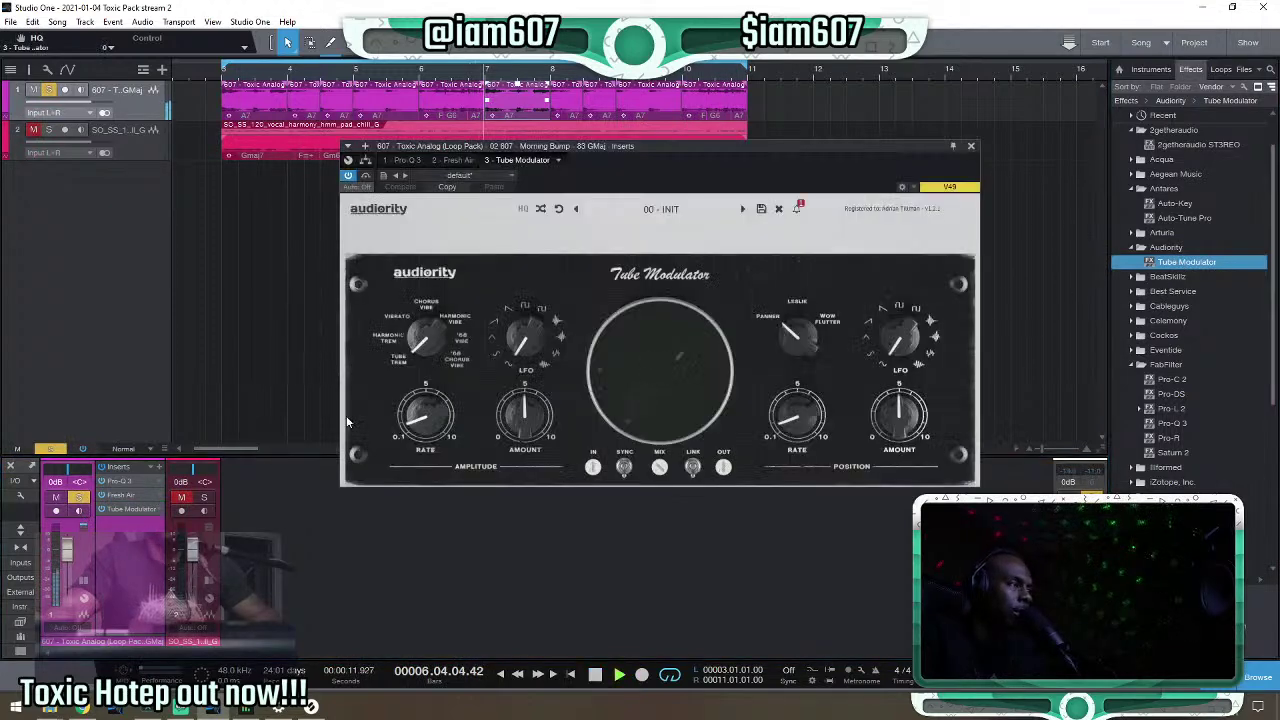
click(82, 497)
key(space)
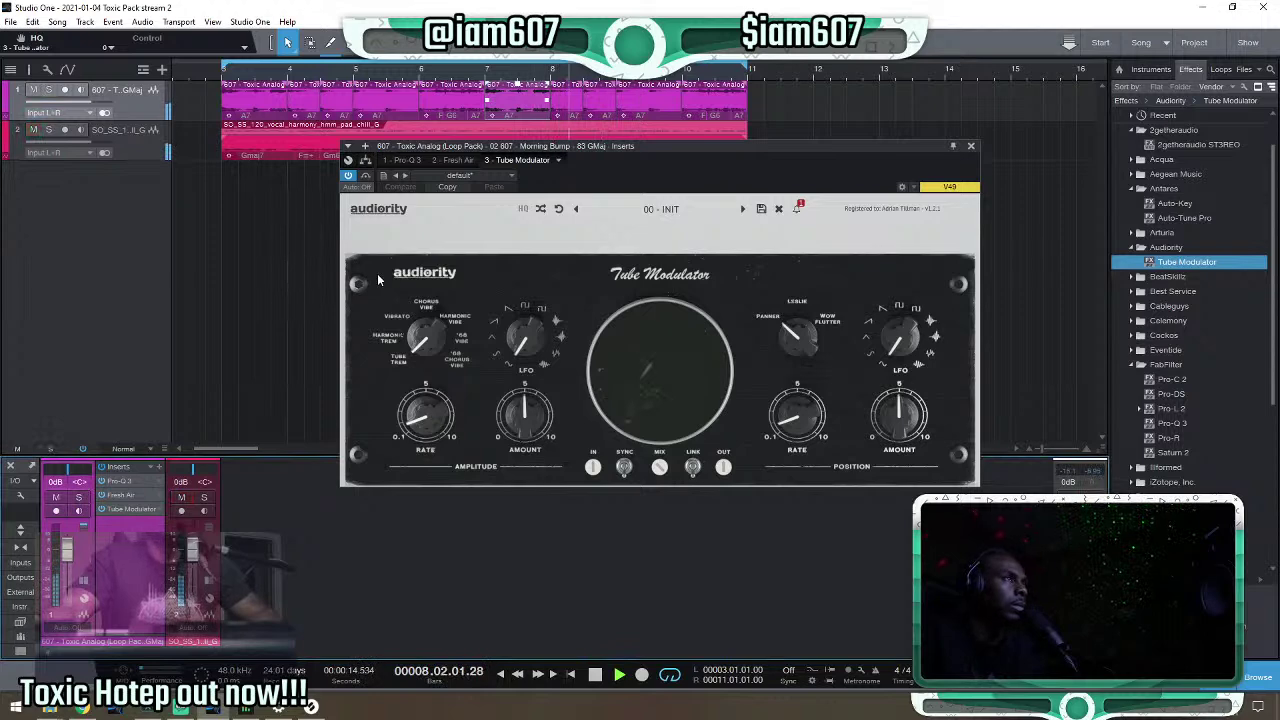
click(970, 145)
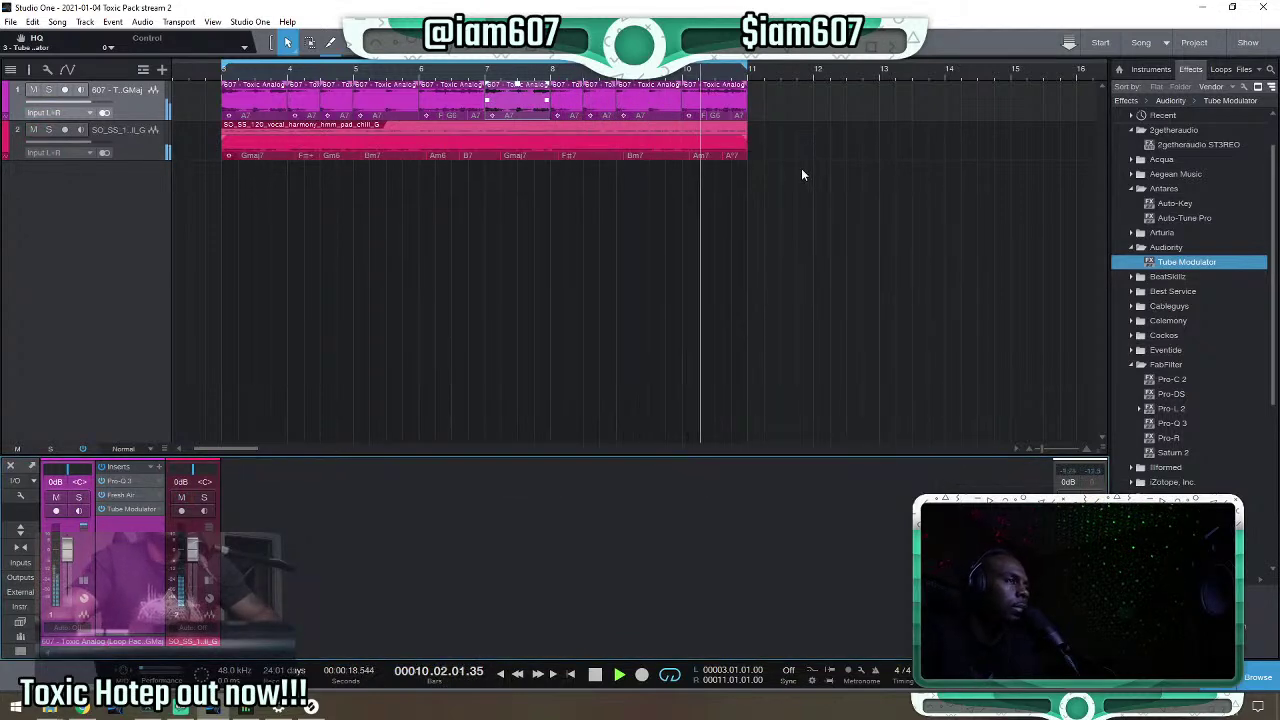
Listen to the processed loop together with the vocal harmony over bars 3 to 11 and deselect the loop slice.
key(w)
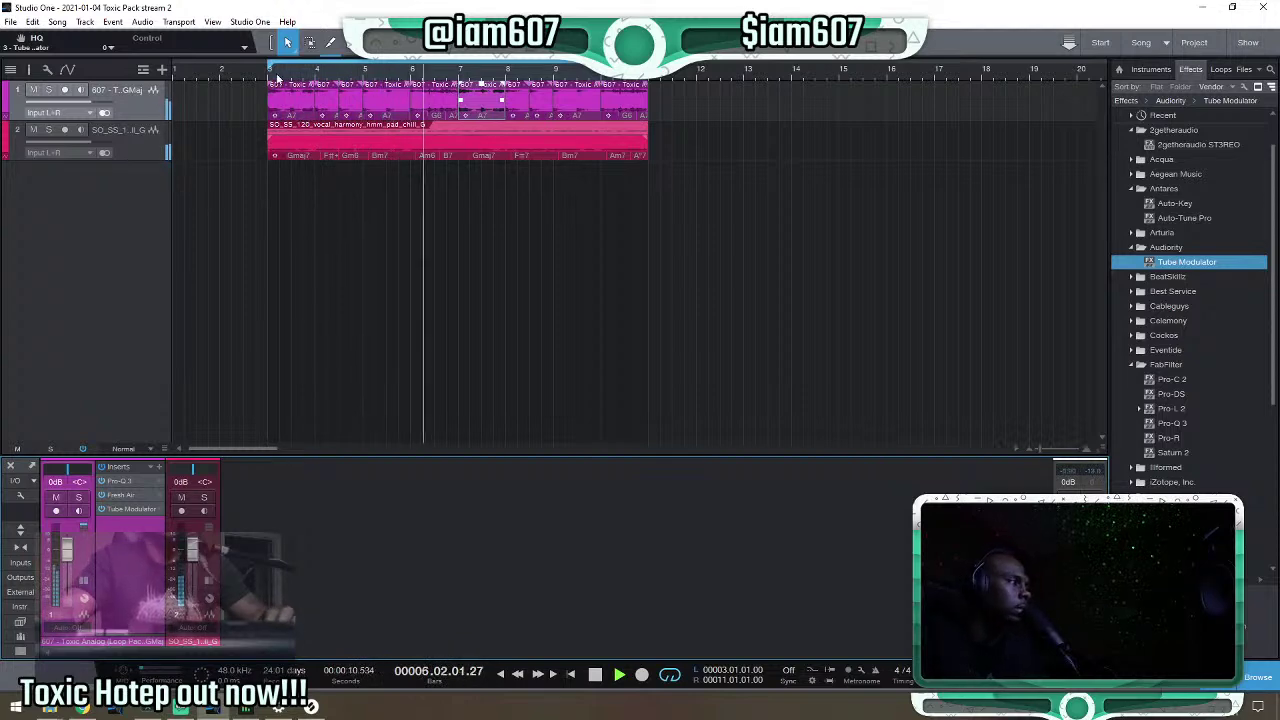
key(w)
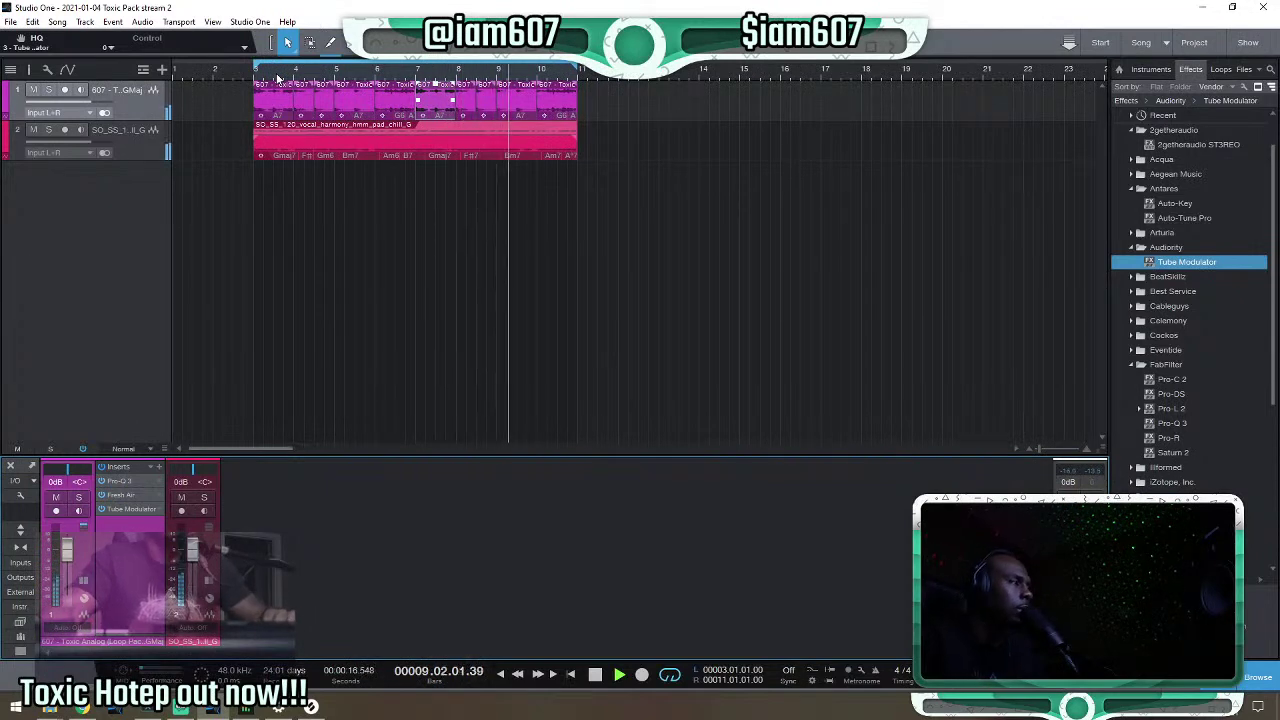
click(305, 125)
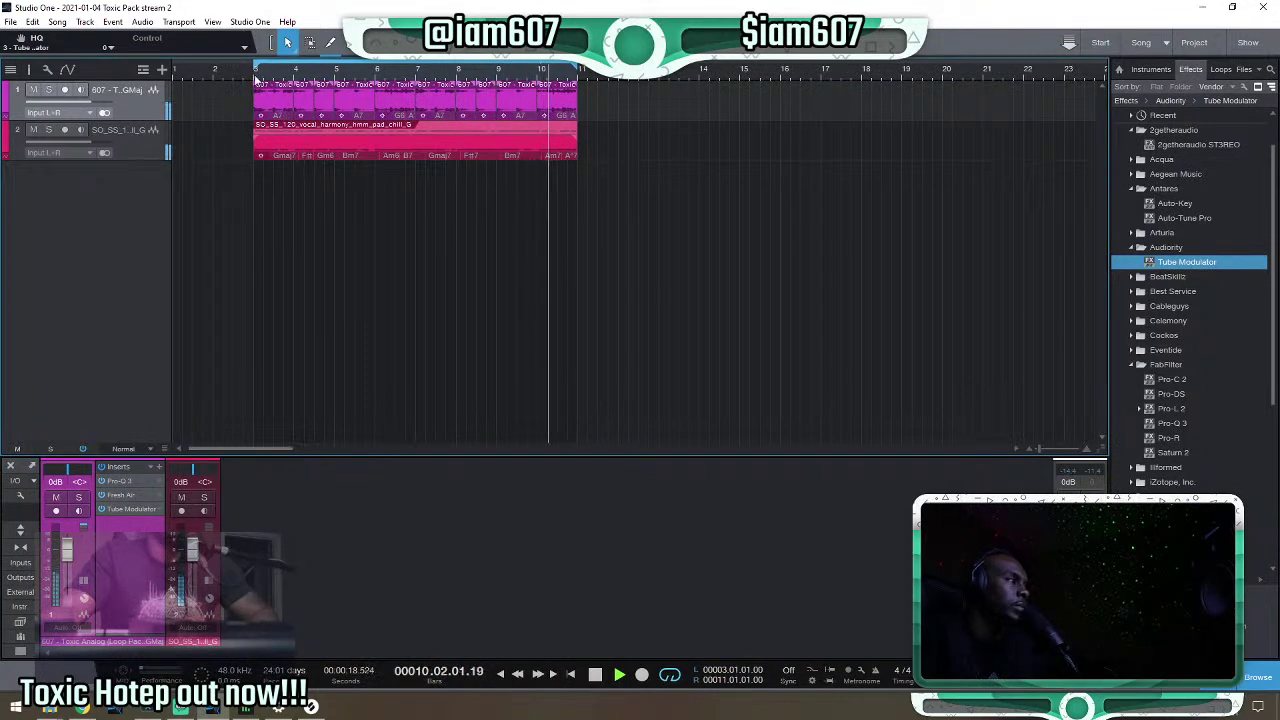
scroll(256, 80, up, 2)
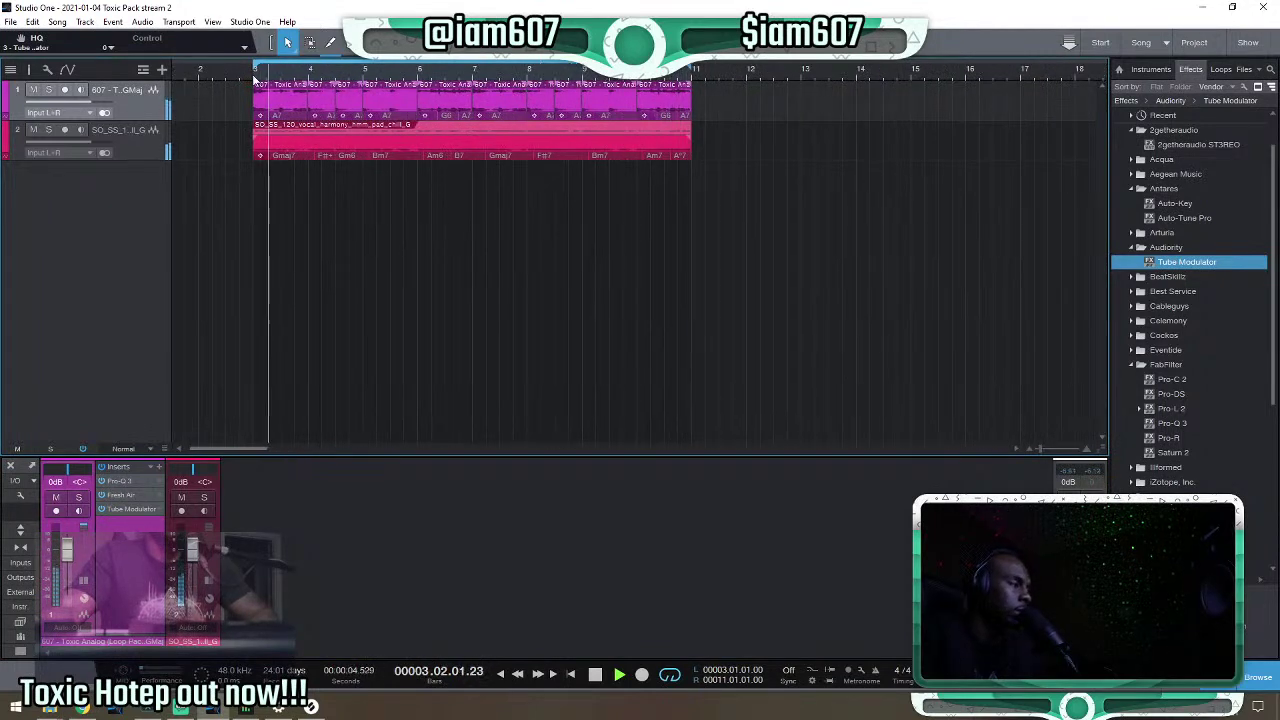
scroll(256, 80, down, 1)
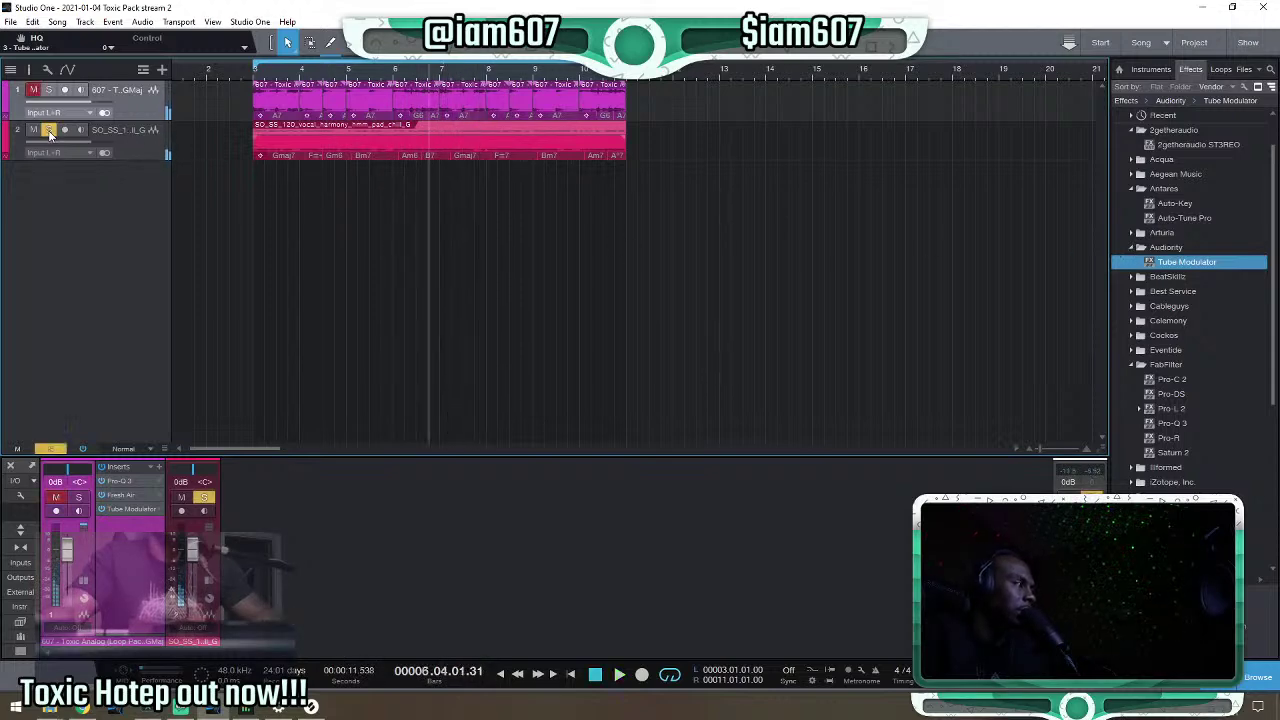
Play the soloed vocal harmony track from bar 3 with the loop track muted.
click(252, 74)
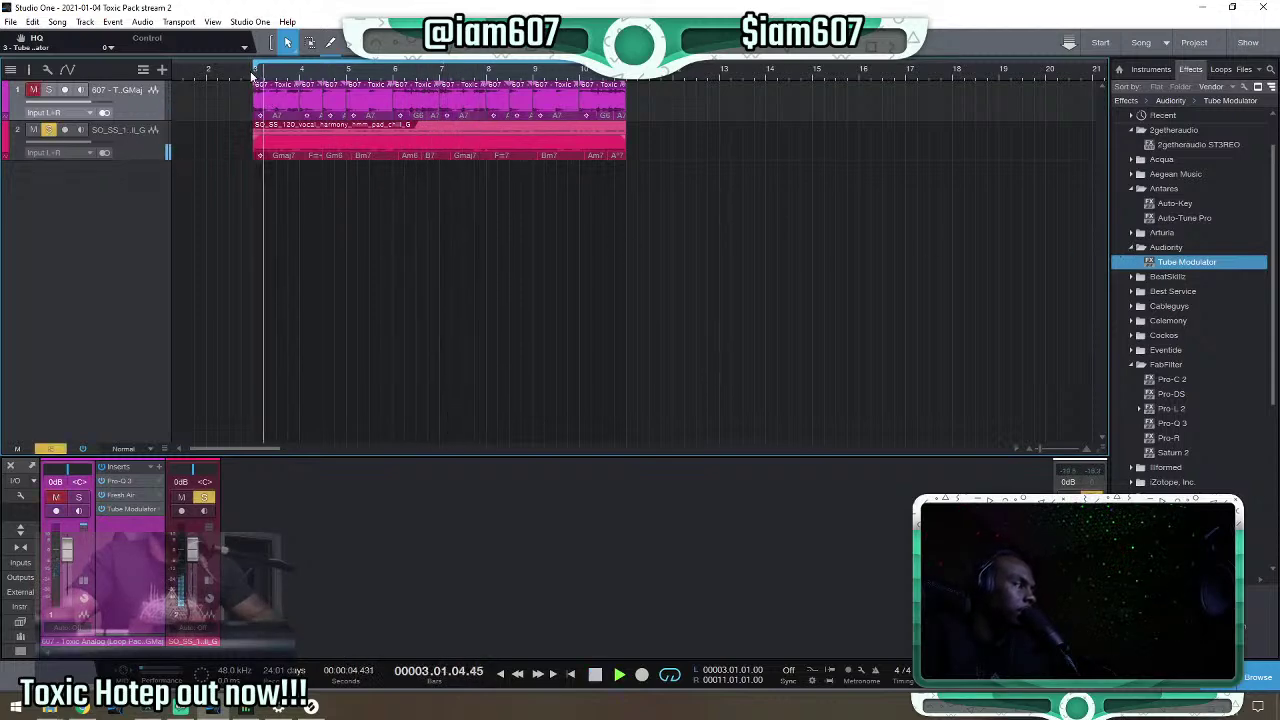
scroll(256, 75, up, 3)
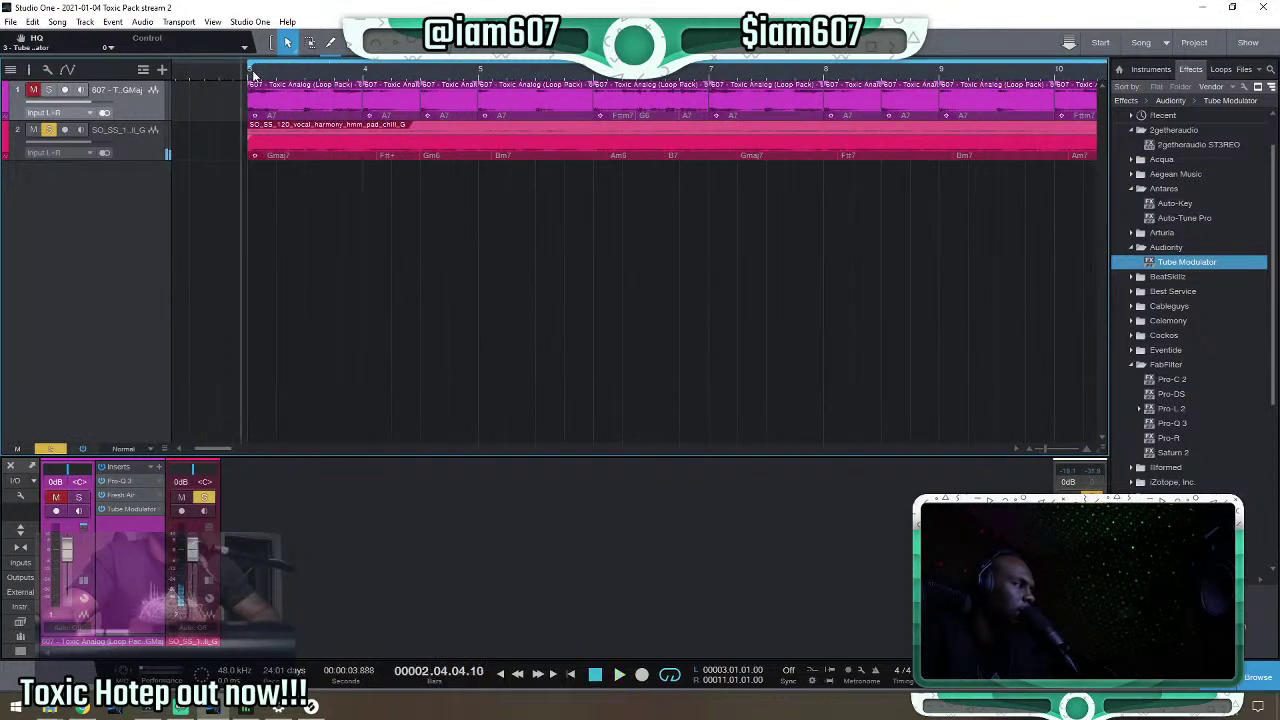
key(space)
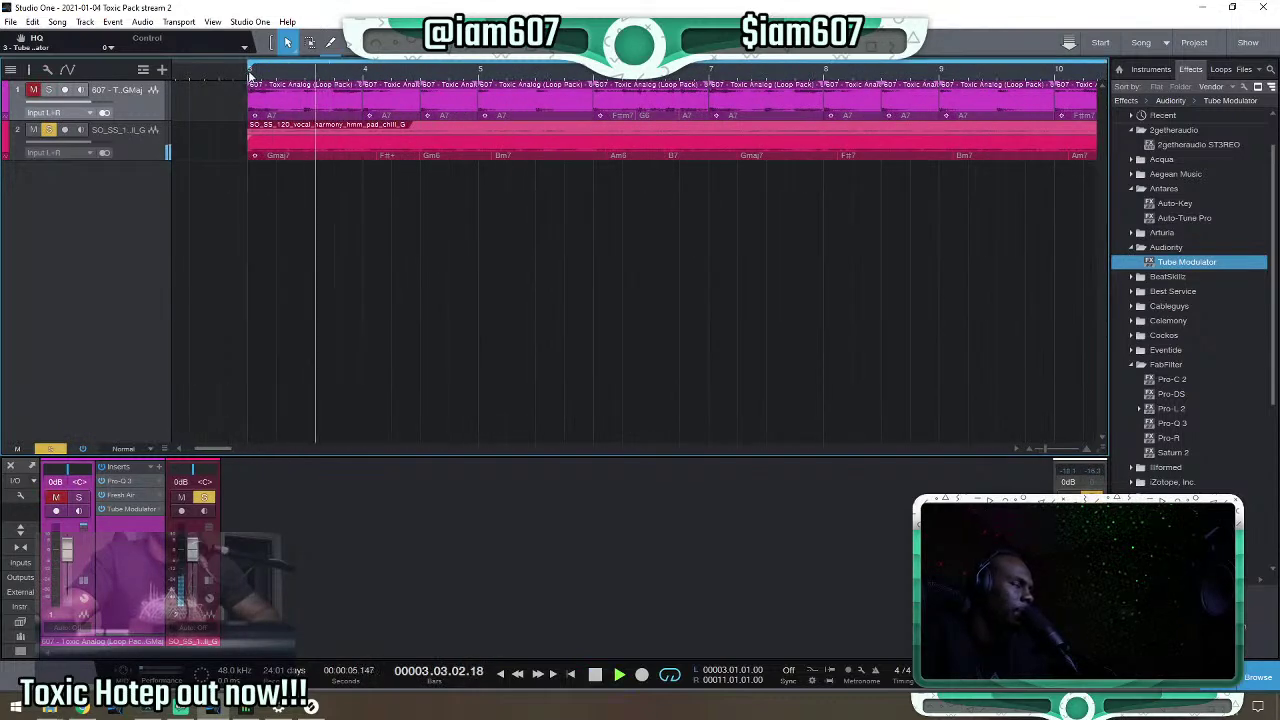
scroll(252, 75, down, 3)
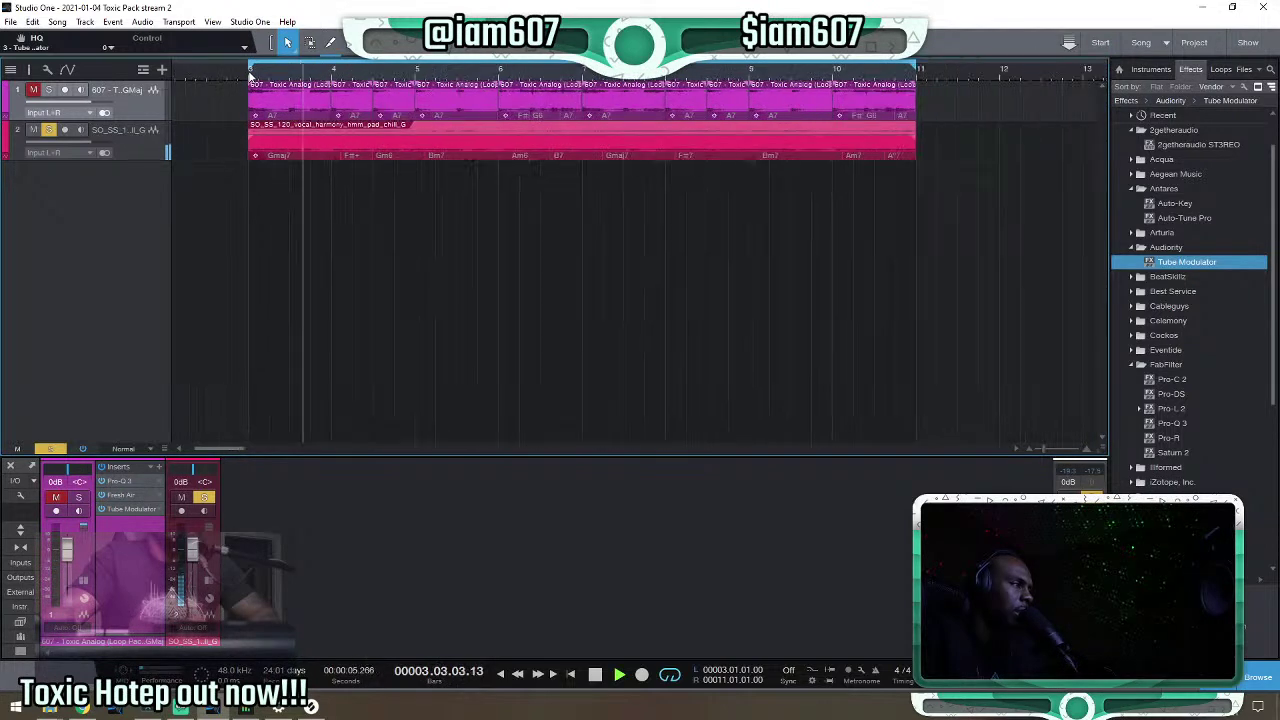
key(space)
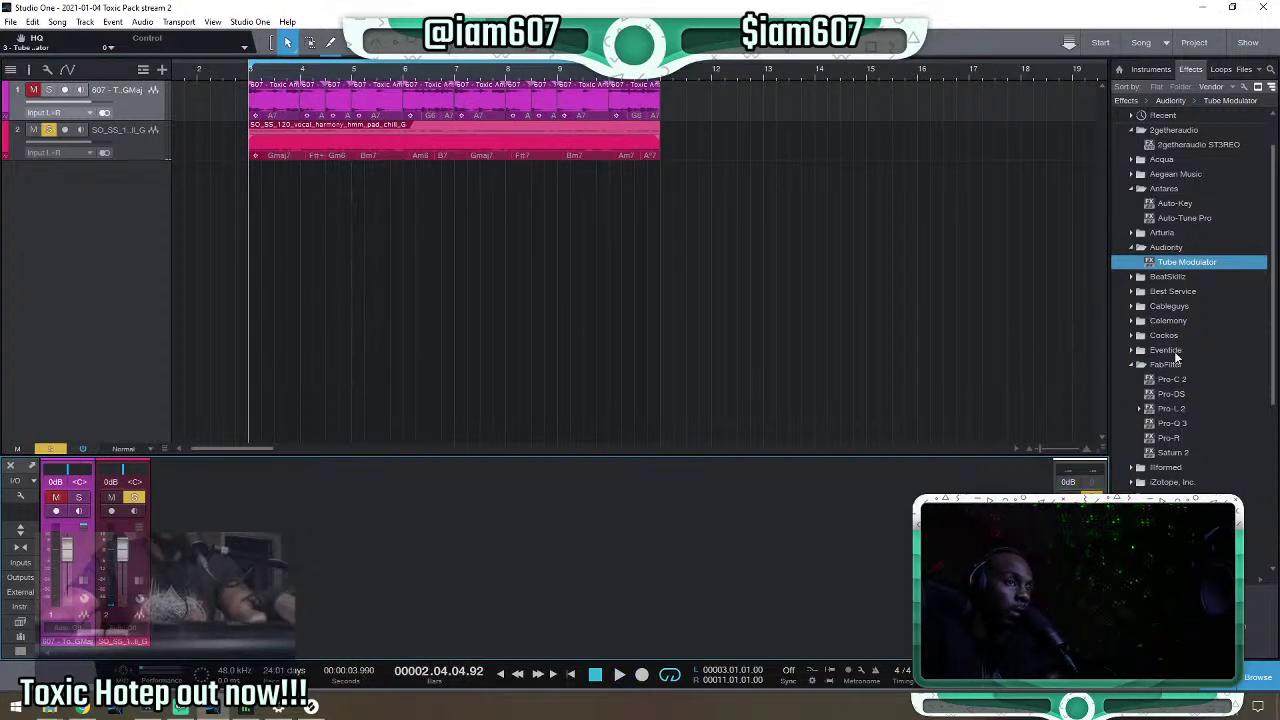
Collapse the FabFilter effects folder, and play the vocal harmony unsoloed with the loop track unmuted.
click(1130, 366)
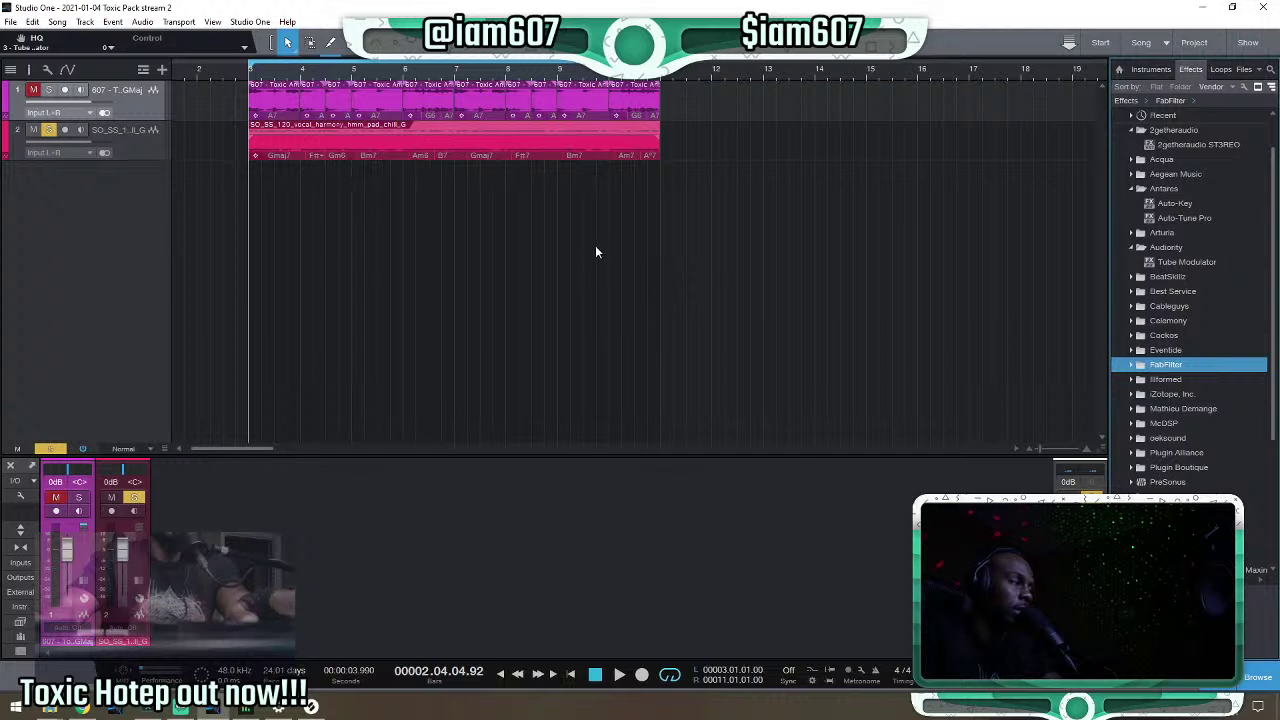
key(space)
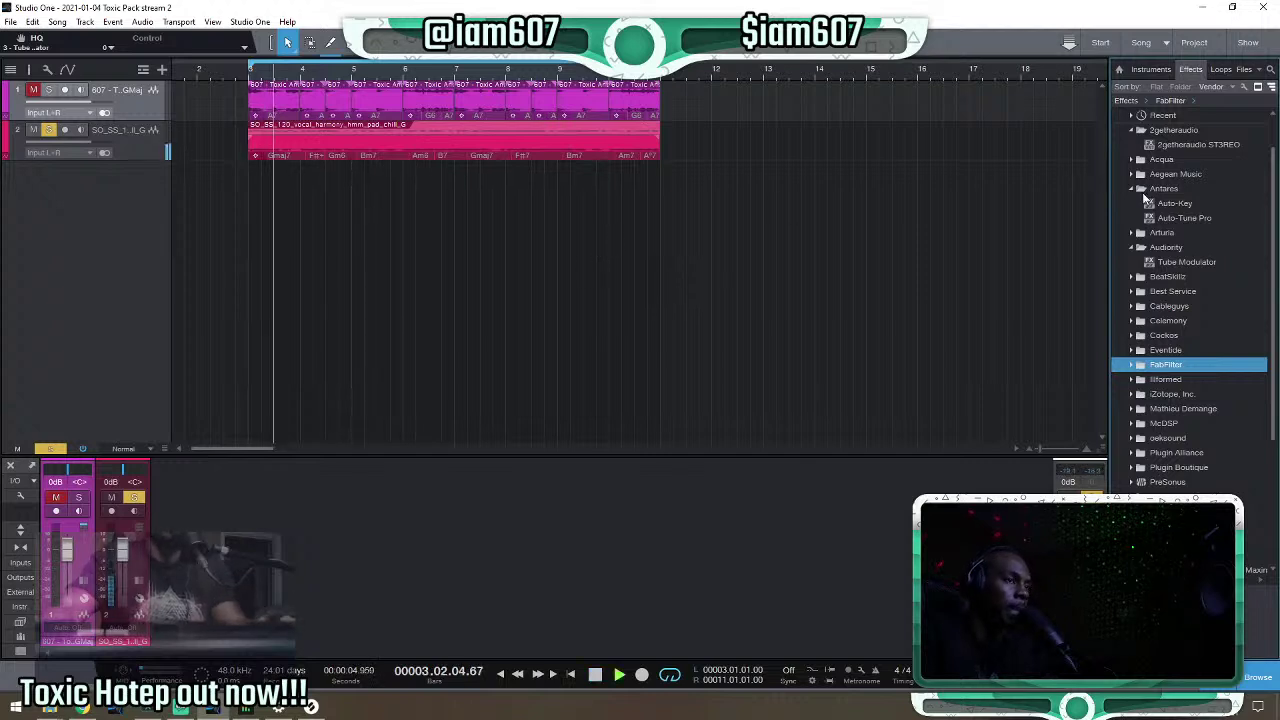
click(55, 139)
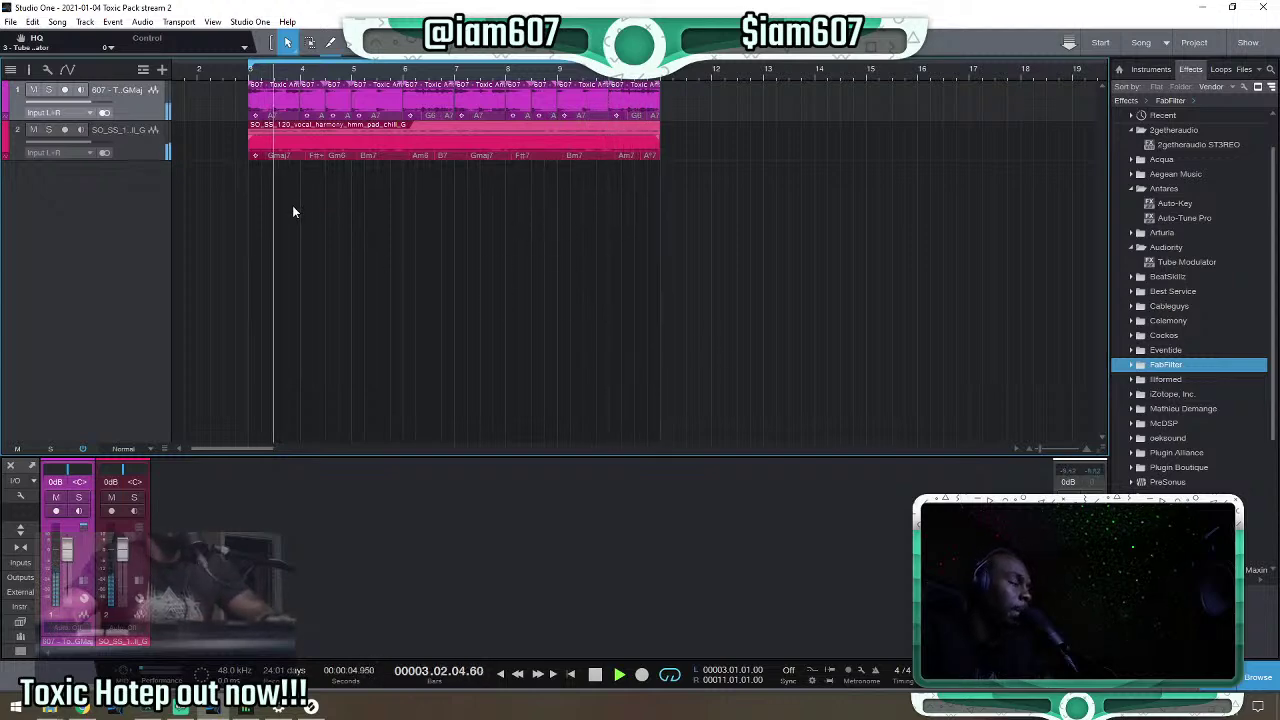
scroll(318, 83, up, 4)
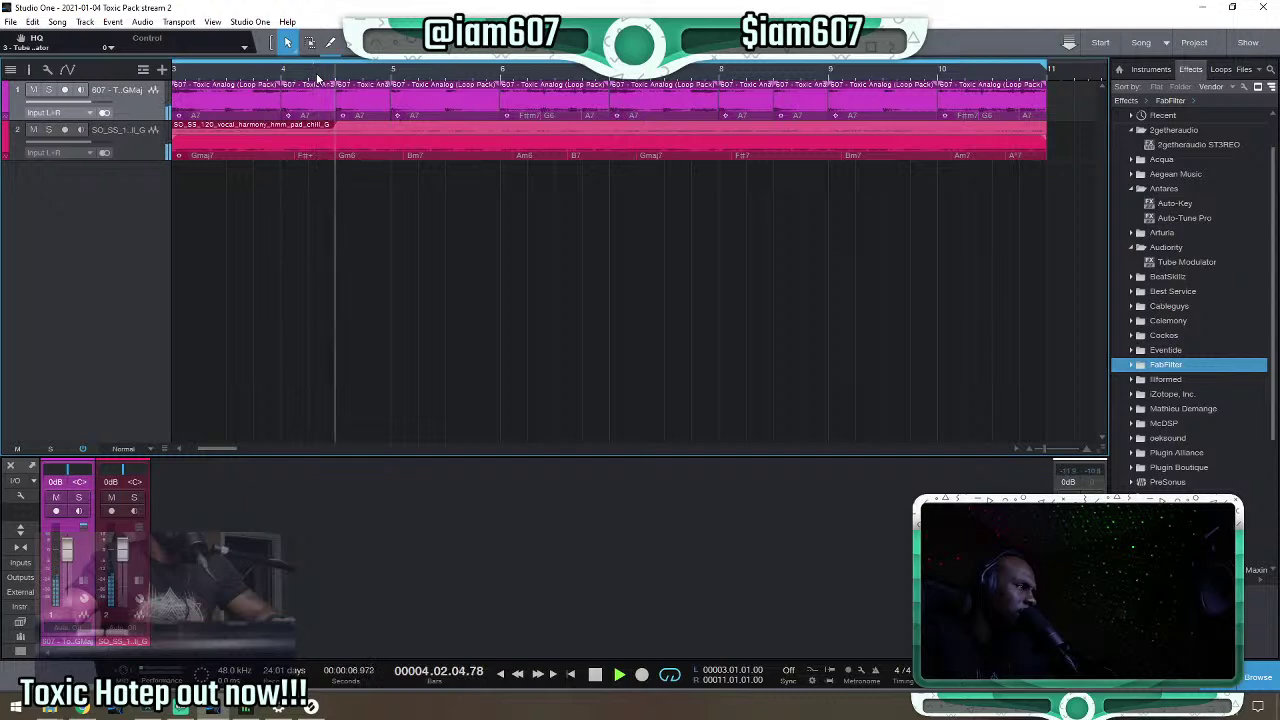
scroll(318, 83, down, 1)
scroll(318, 79, down, 1)
scroll(318, 79, down, 1)
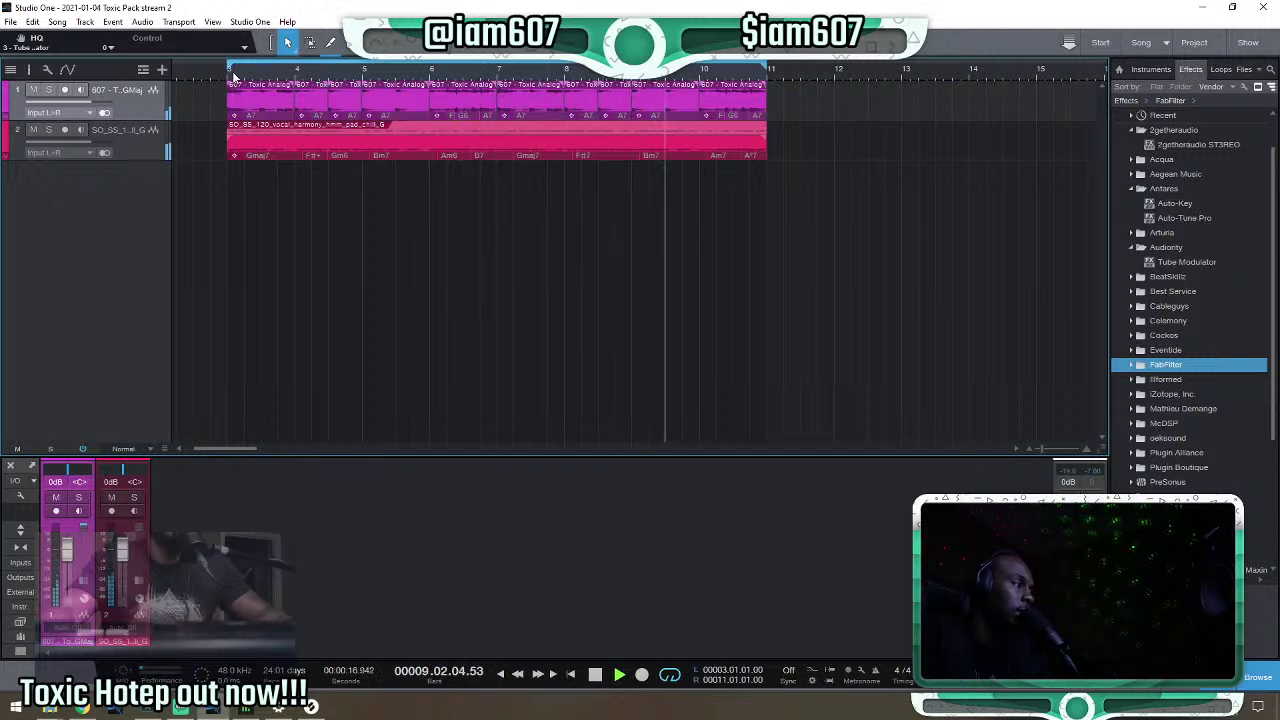
Switch the browser to the virtual instruments, collapse the Output folder and expand the Arturia folder.
click(141, 147)
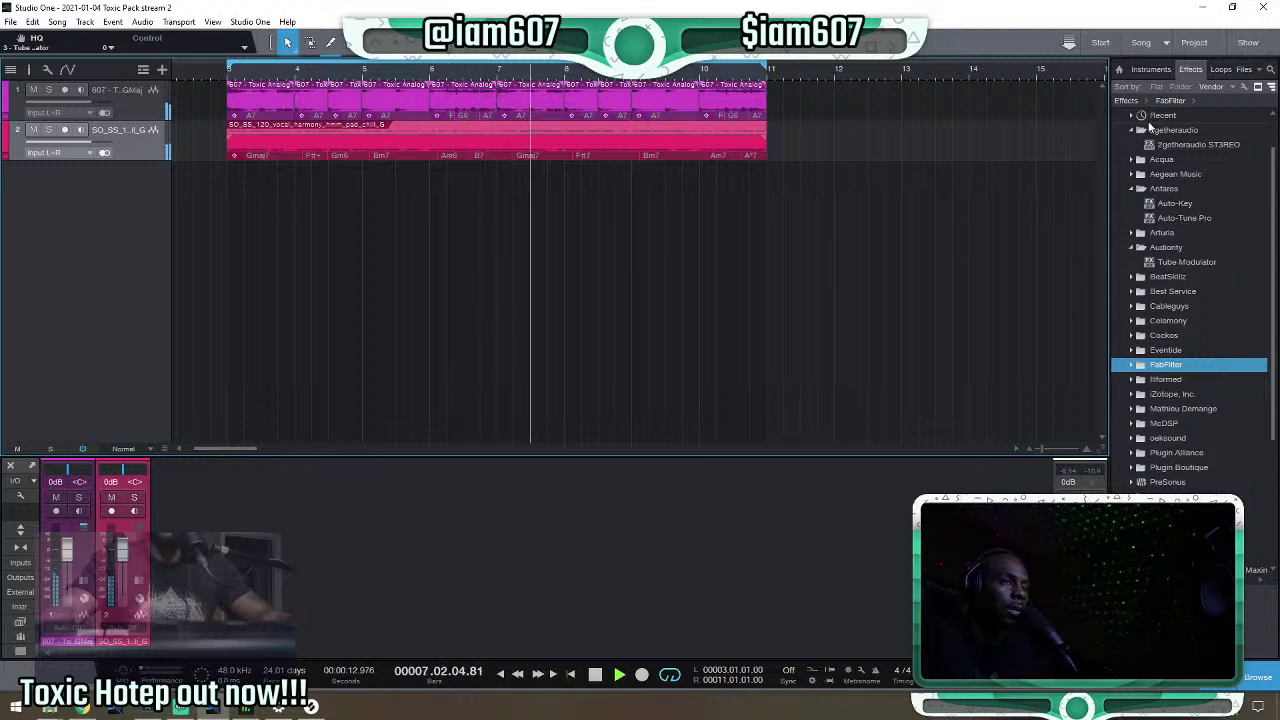
key(F6)
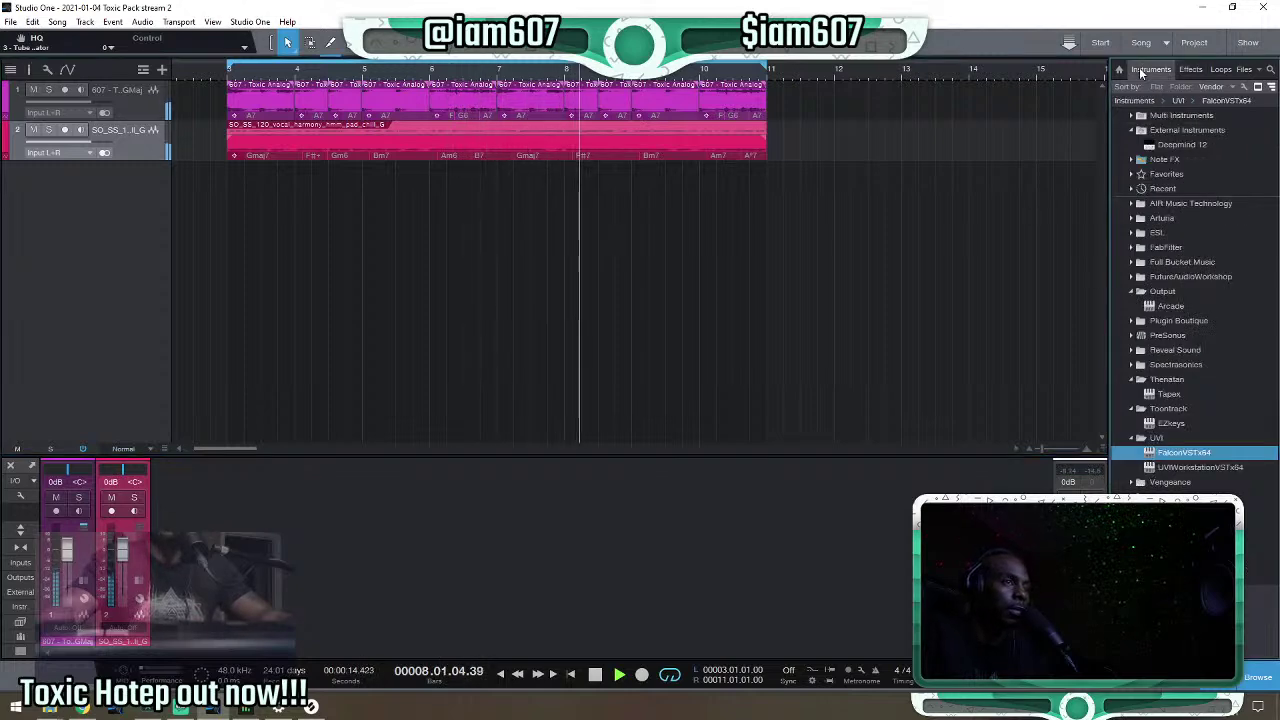
click(1134, 291)
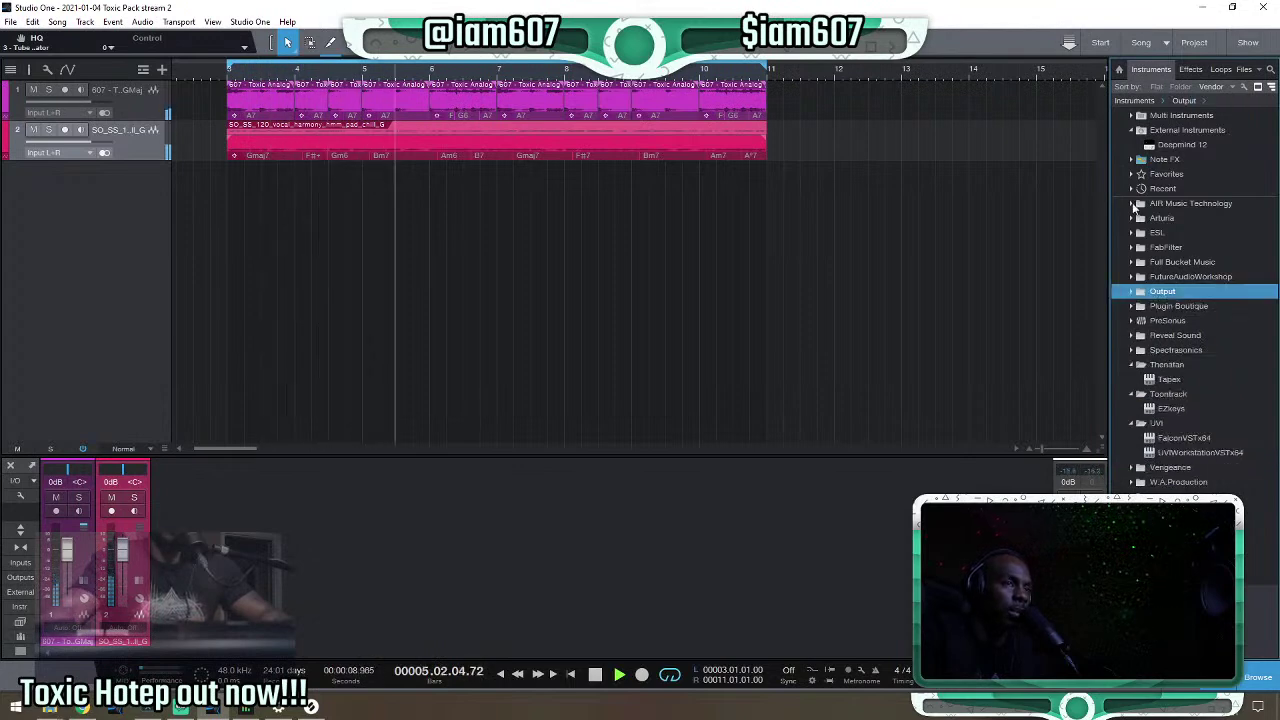
click(1133, 218)
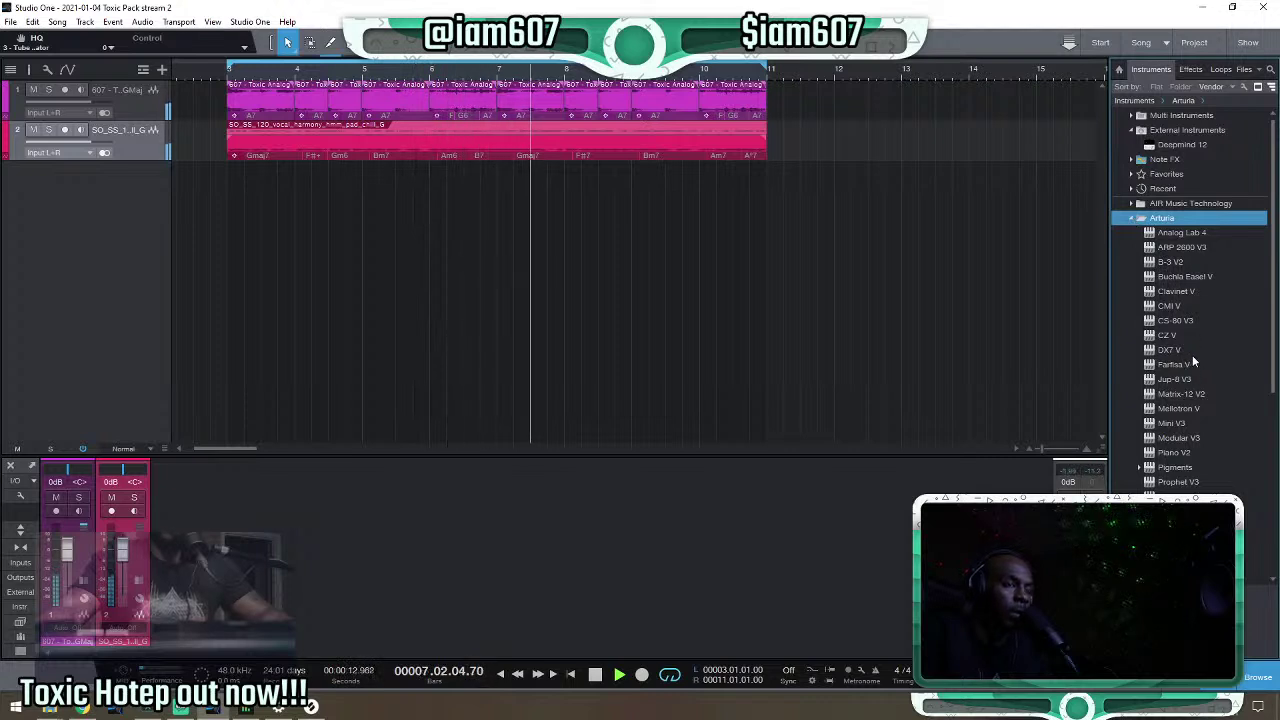
Add Arturia Pigments to the arrangement as a new instrument track and decline its feature tour.
scroll(1192, 356, down, 1)
scroll(1192, 363, down, 2)
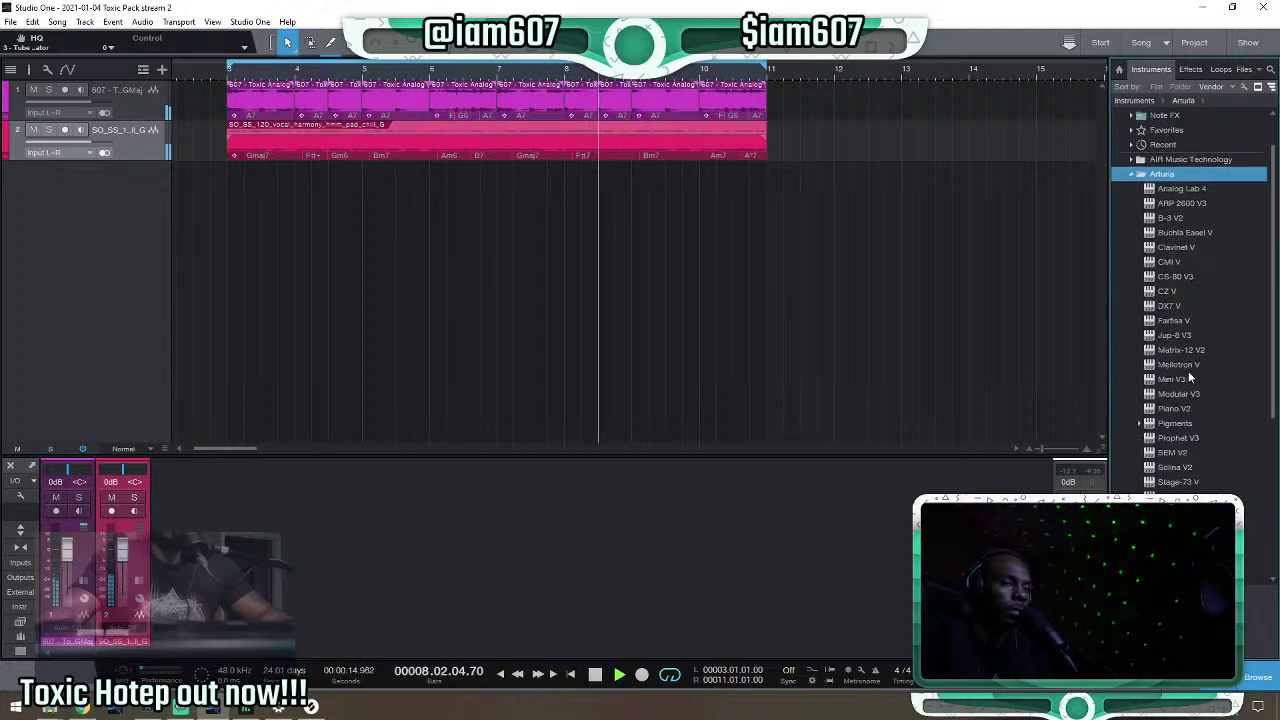
scroll(1189, 370, down, 1)
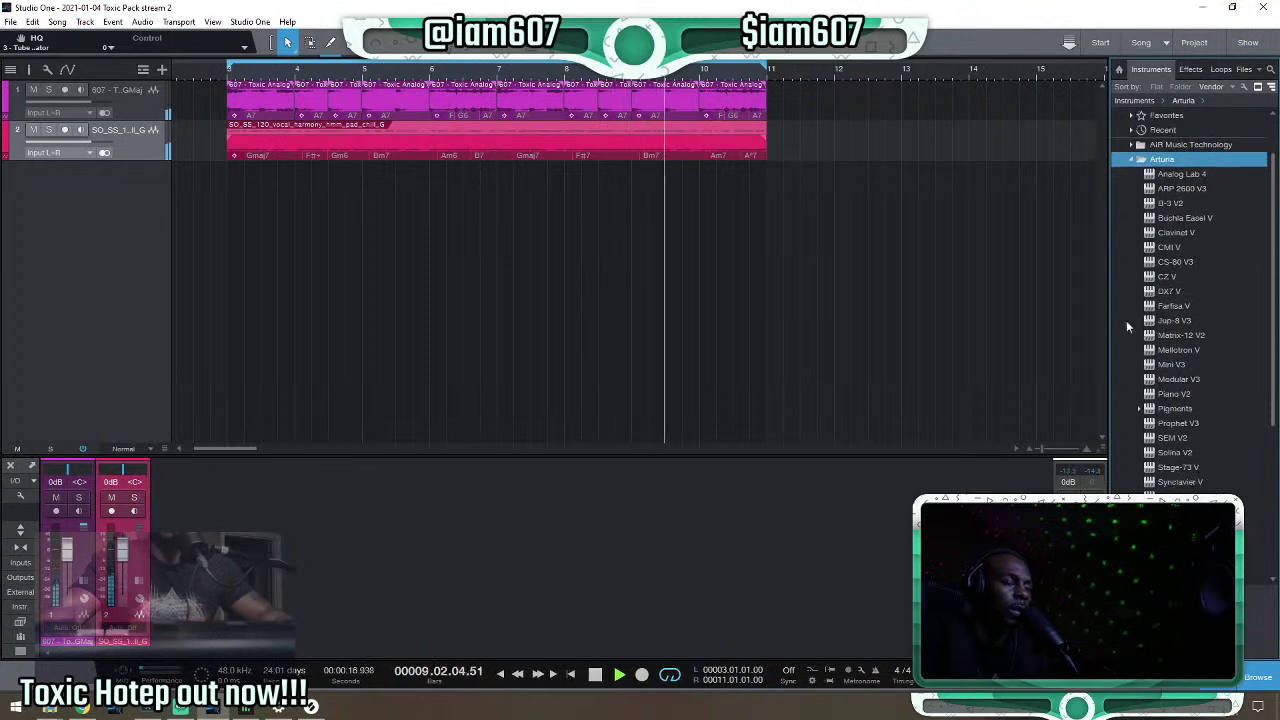
scroll(1168, 280, up, 2)
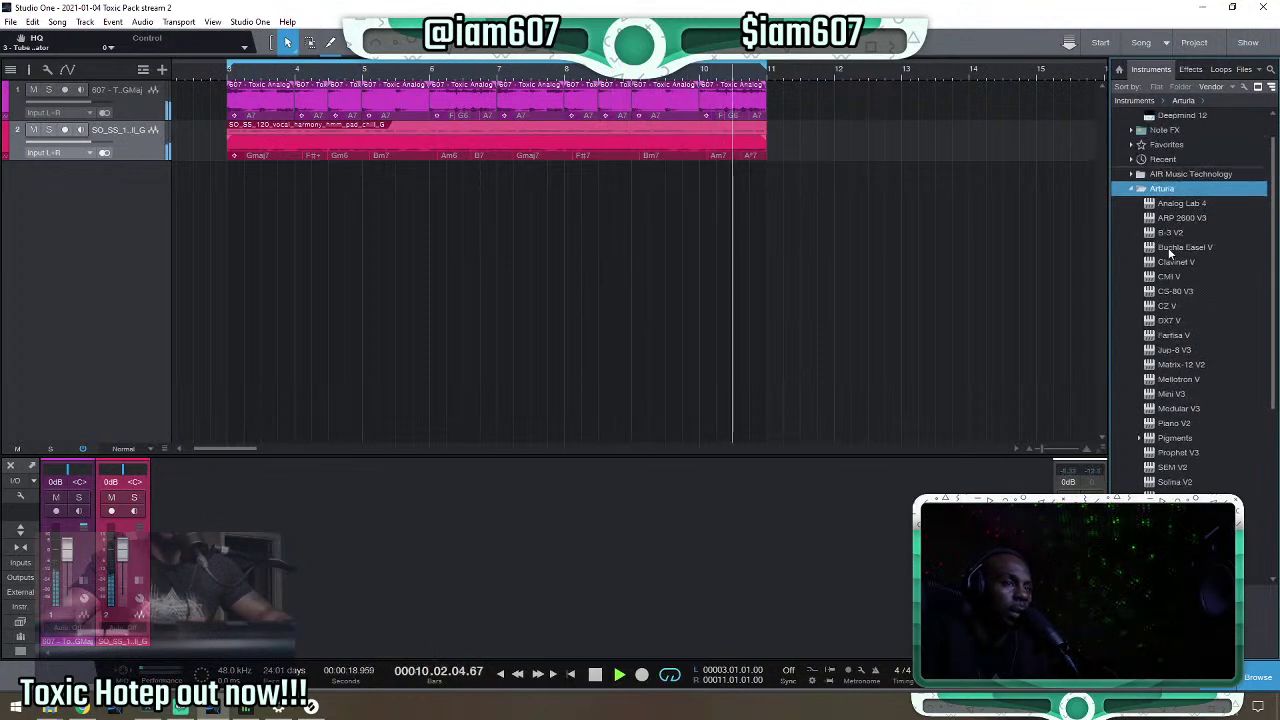
scroll(1168, 250, down, 2)
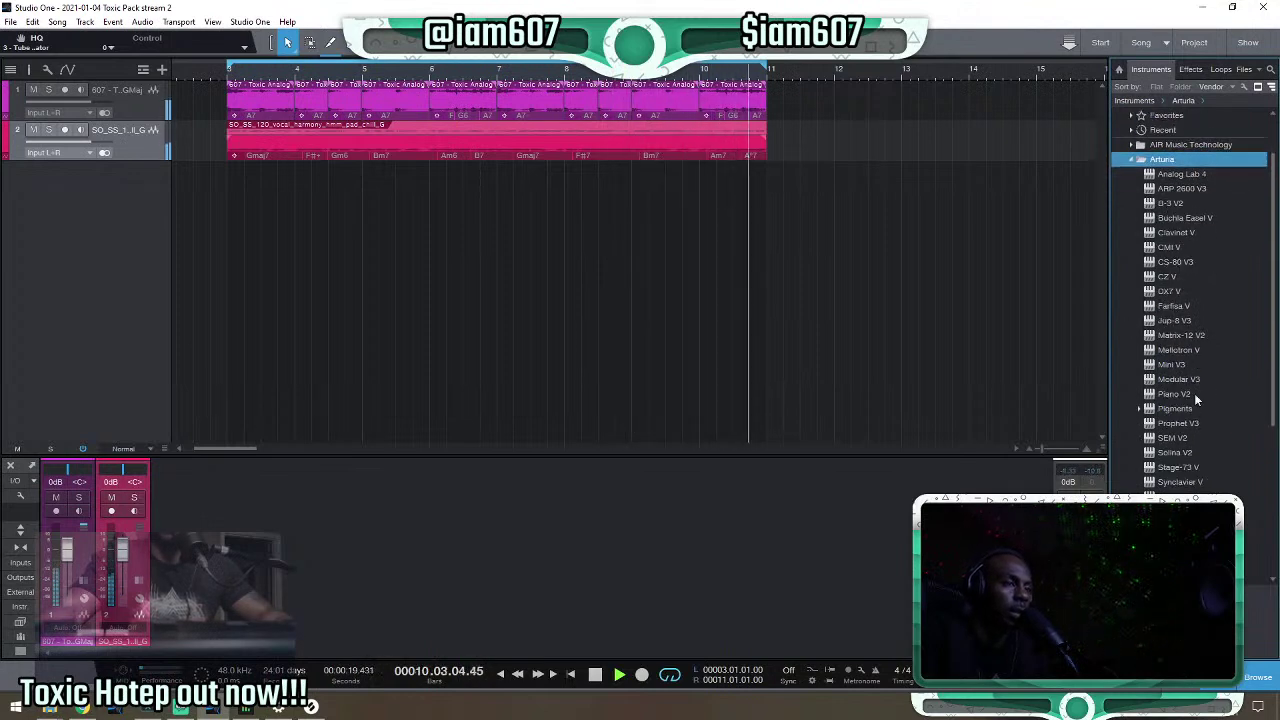
click(1137, 406)
drag(1166, 409, 629, 309)
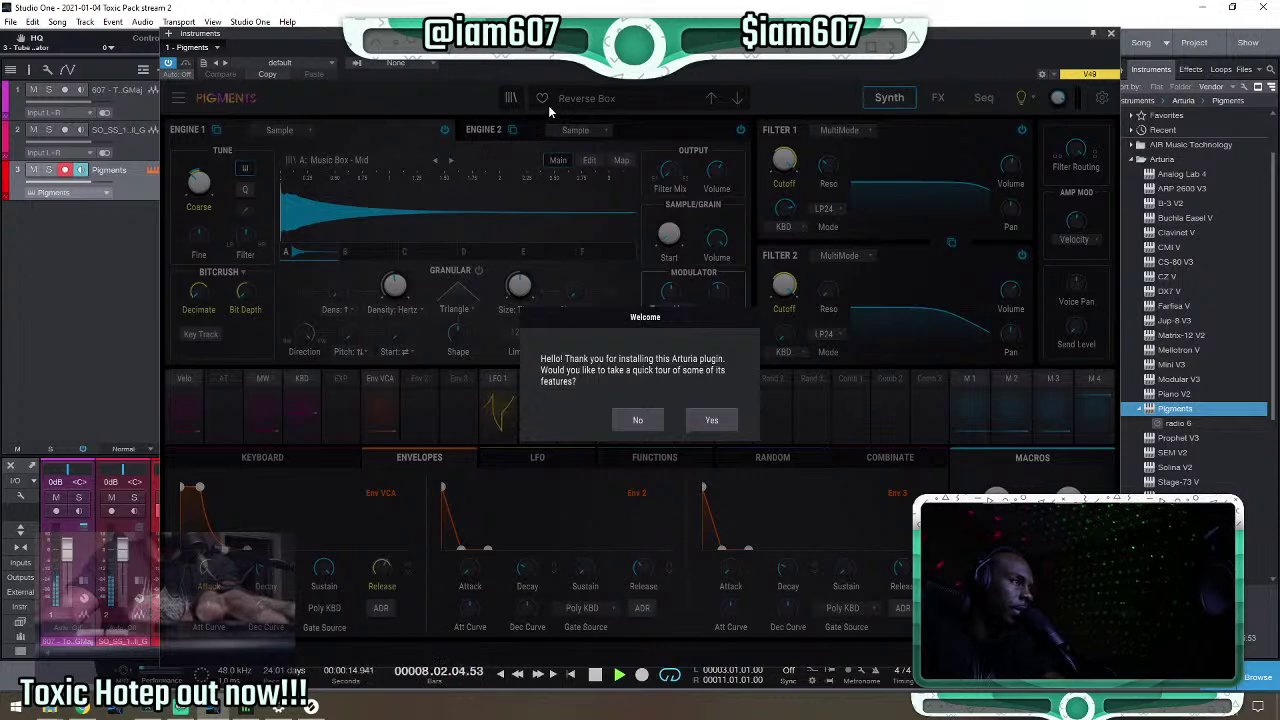
click(637, 420)
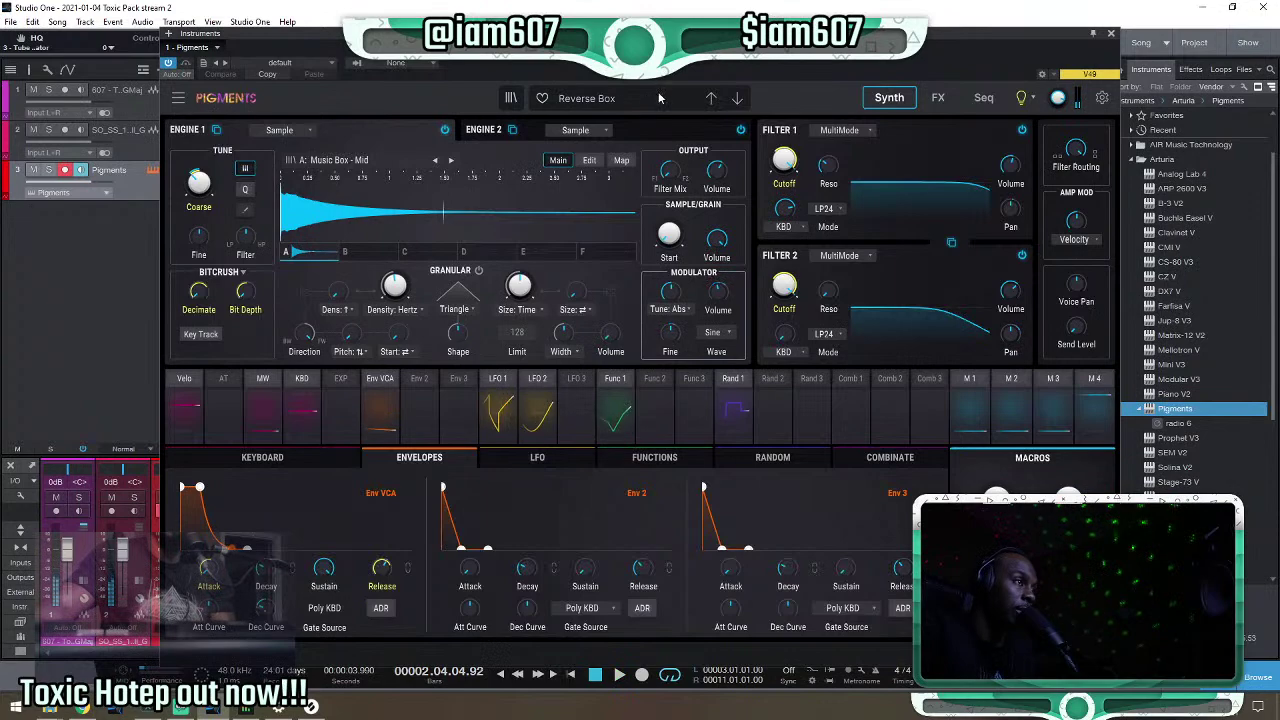
Load the Keys preset Ascending EP in Pigments and audition the following presets up to Bowed Anvil.
click(567, 99)
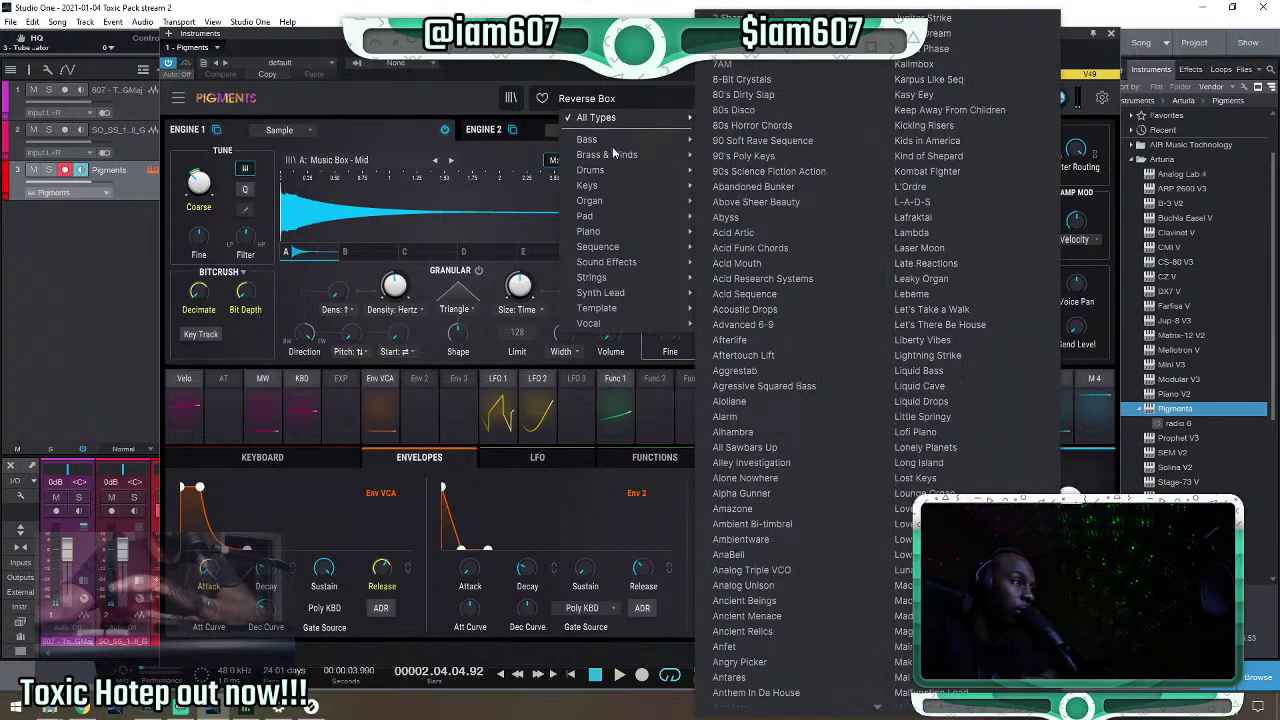
mouse_move(603, 201)
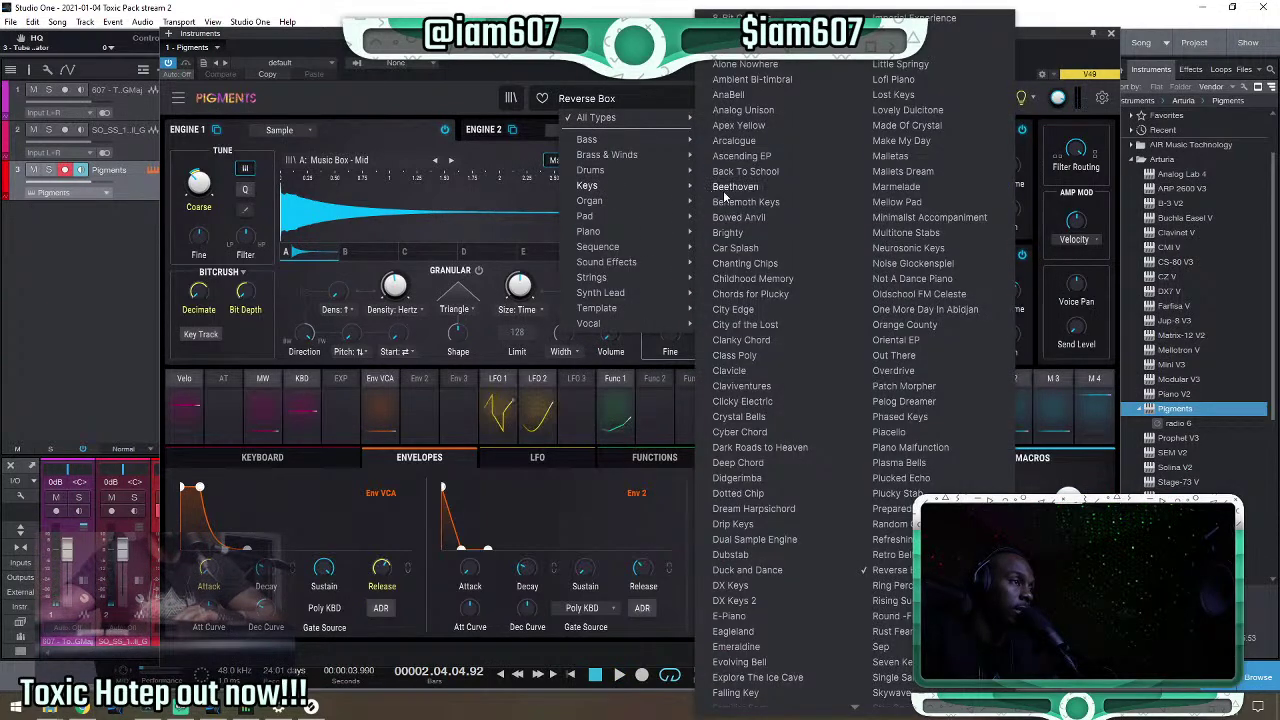
click(739, 157)
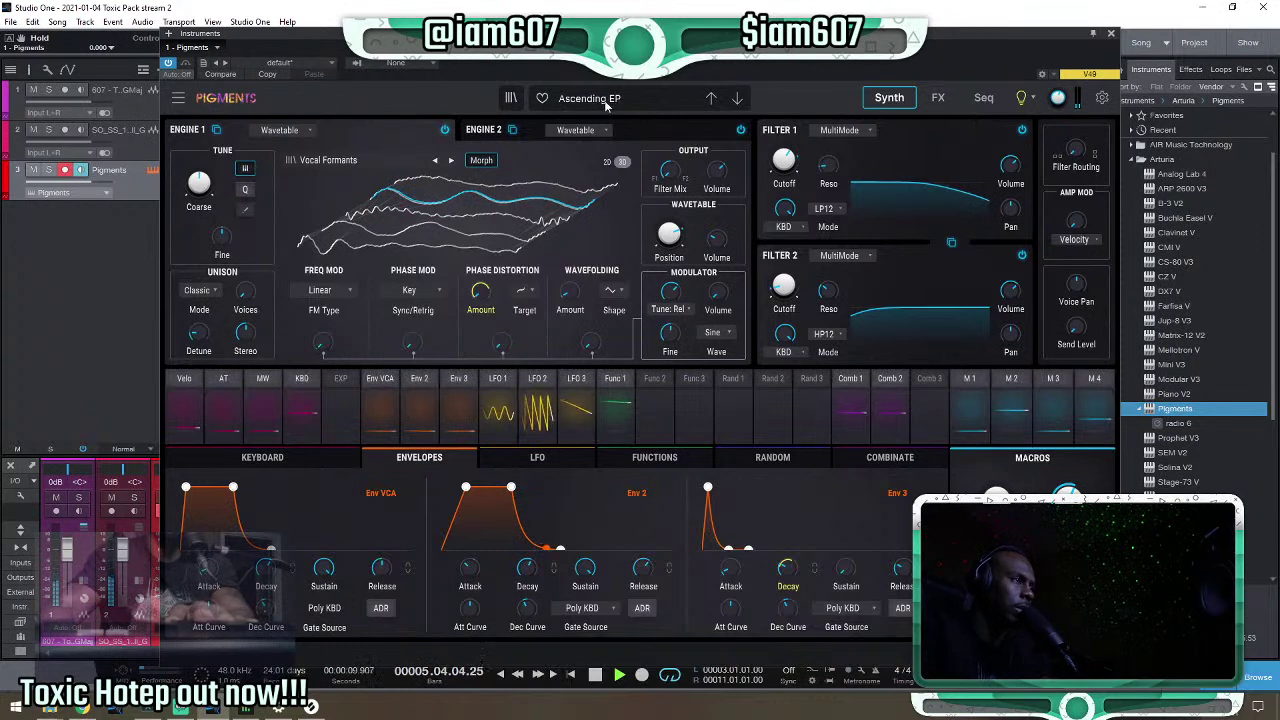
click(739, 102)
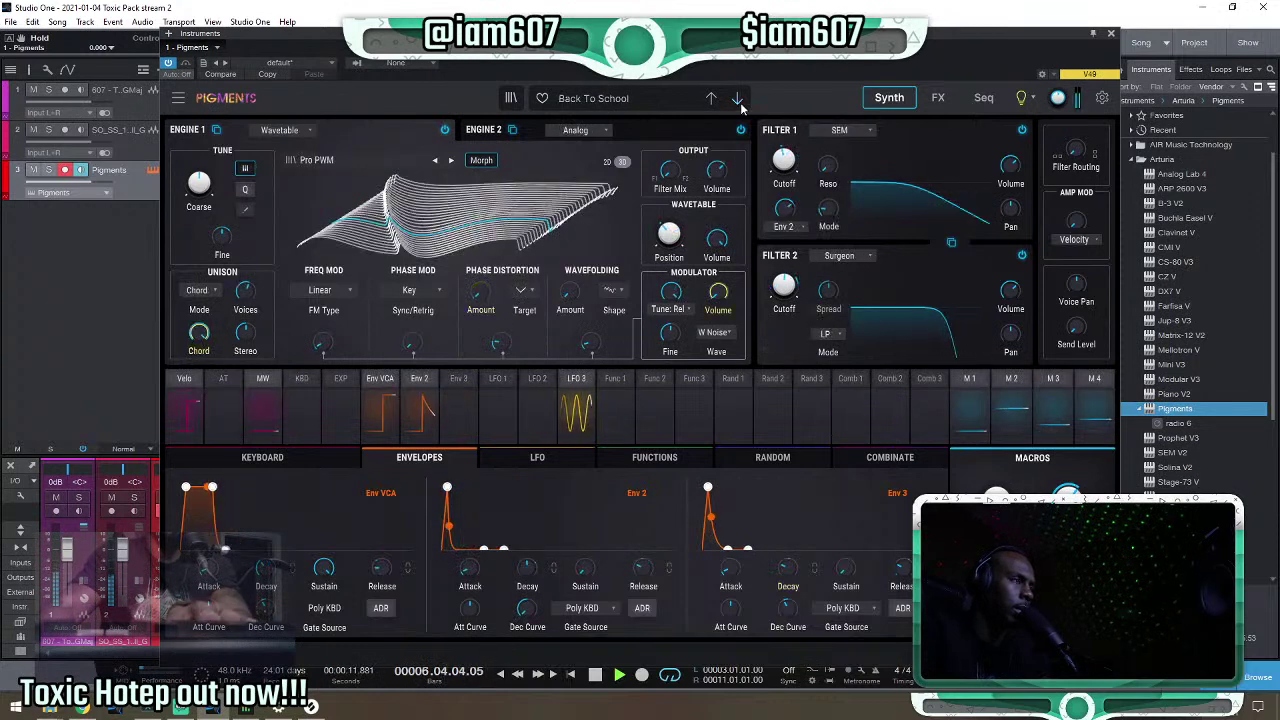
click(737, 99)
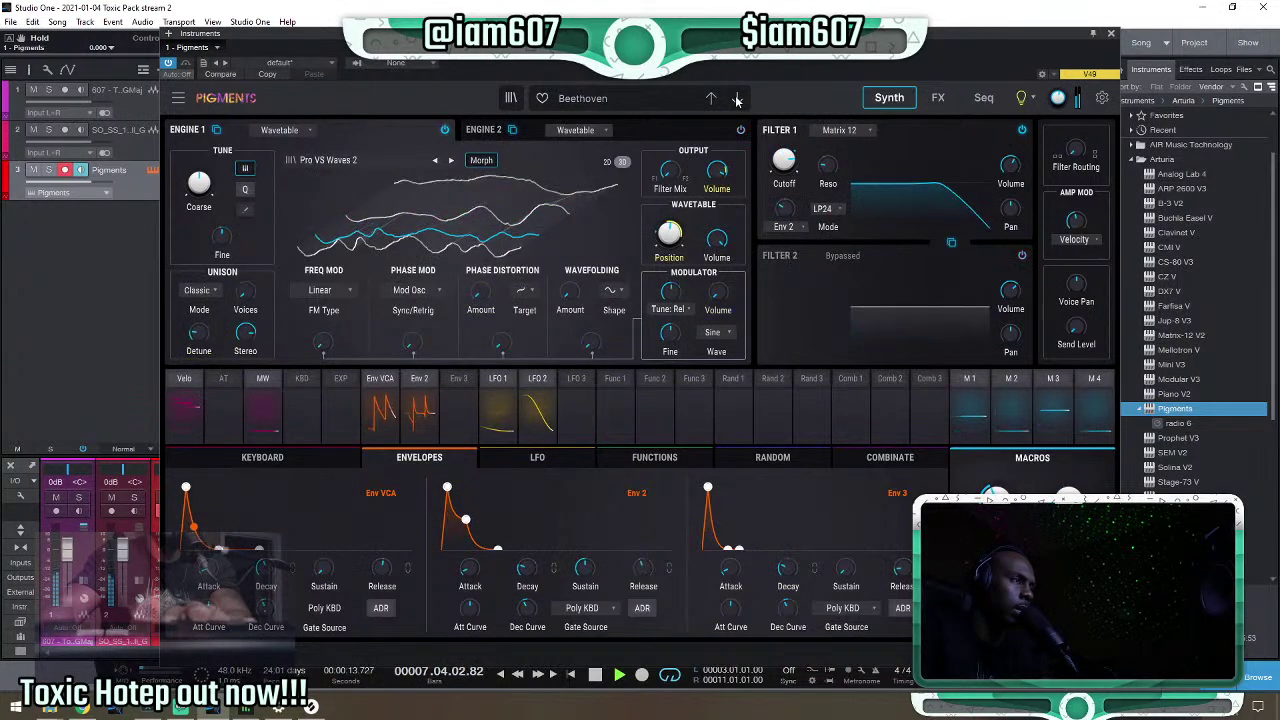
click(737, 100)
click(737, 100)
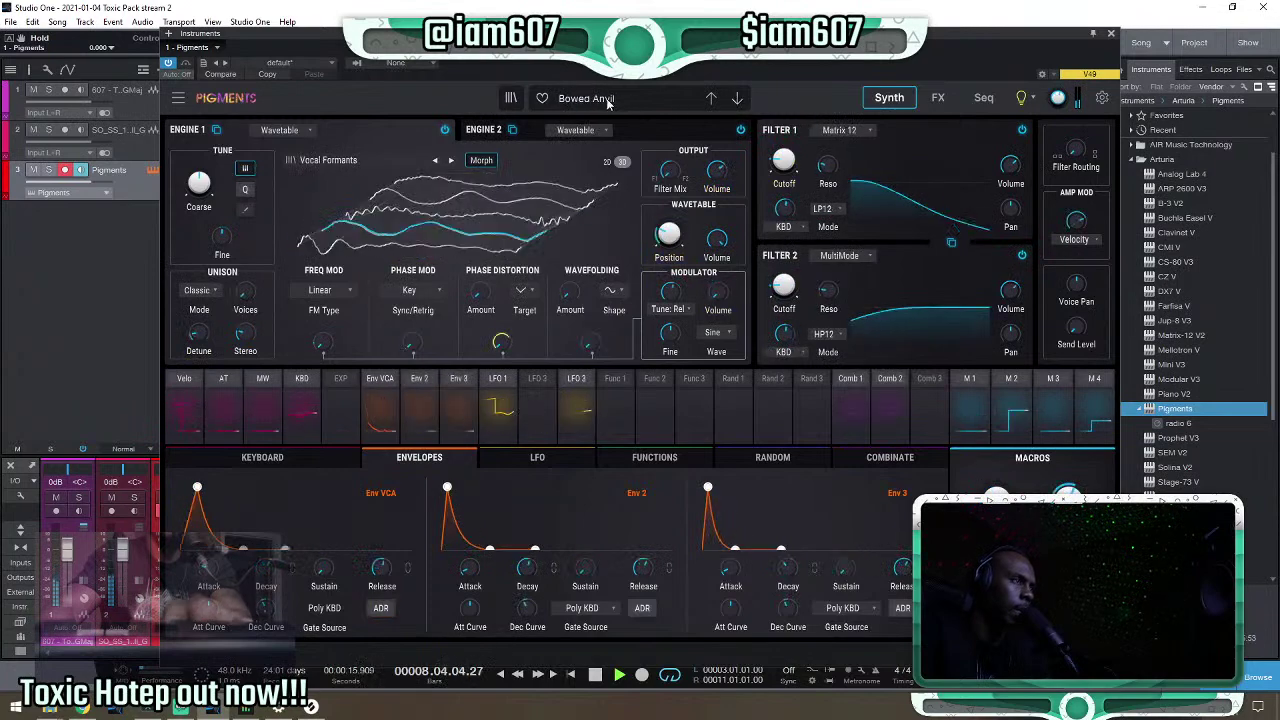
Load the Pad preset 5th Sweep in Pigments and close the instrument window.
click(601, 99)
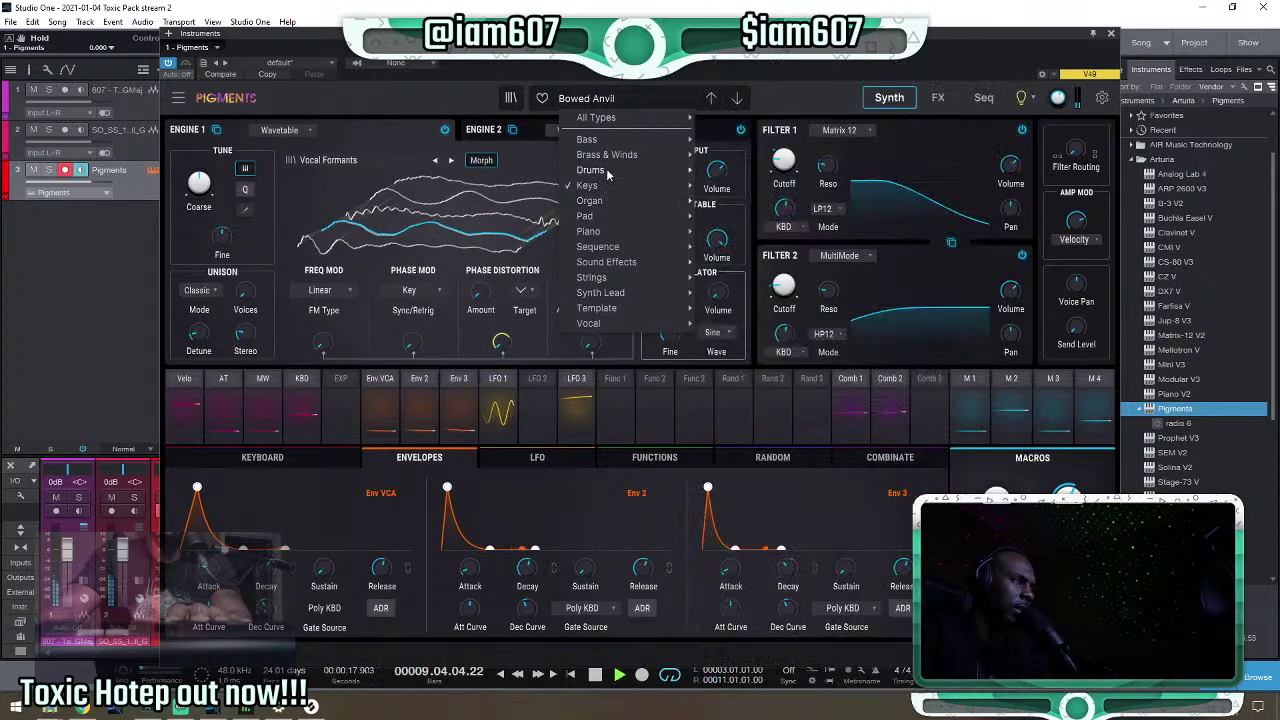
mouse_move(601, 222)
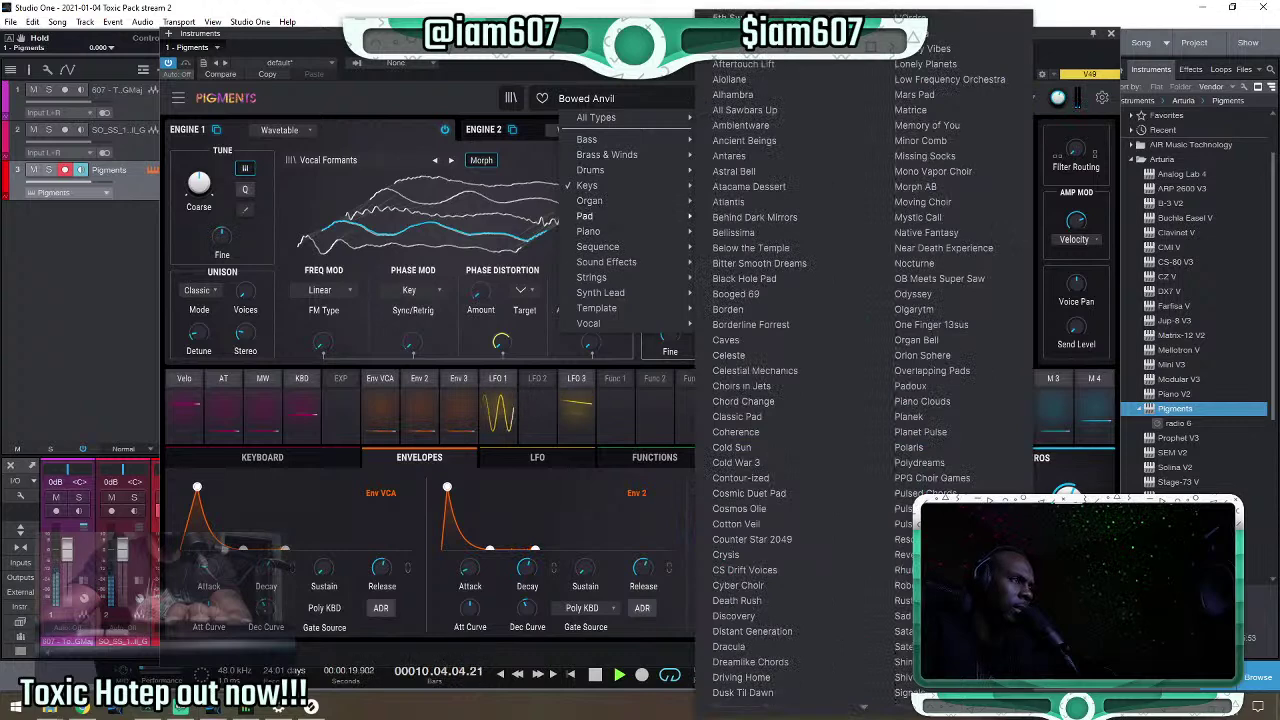
click(740, 17)
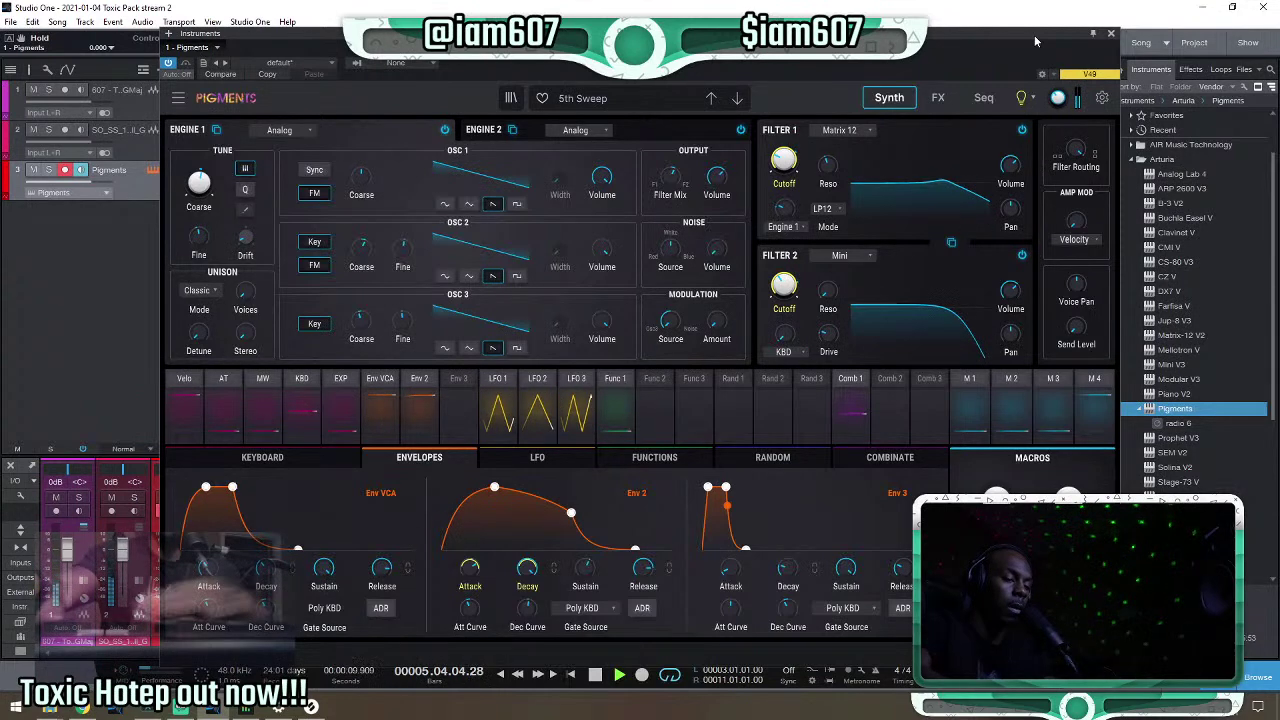
click(1111, 34)
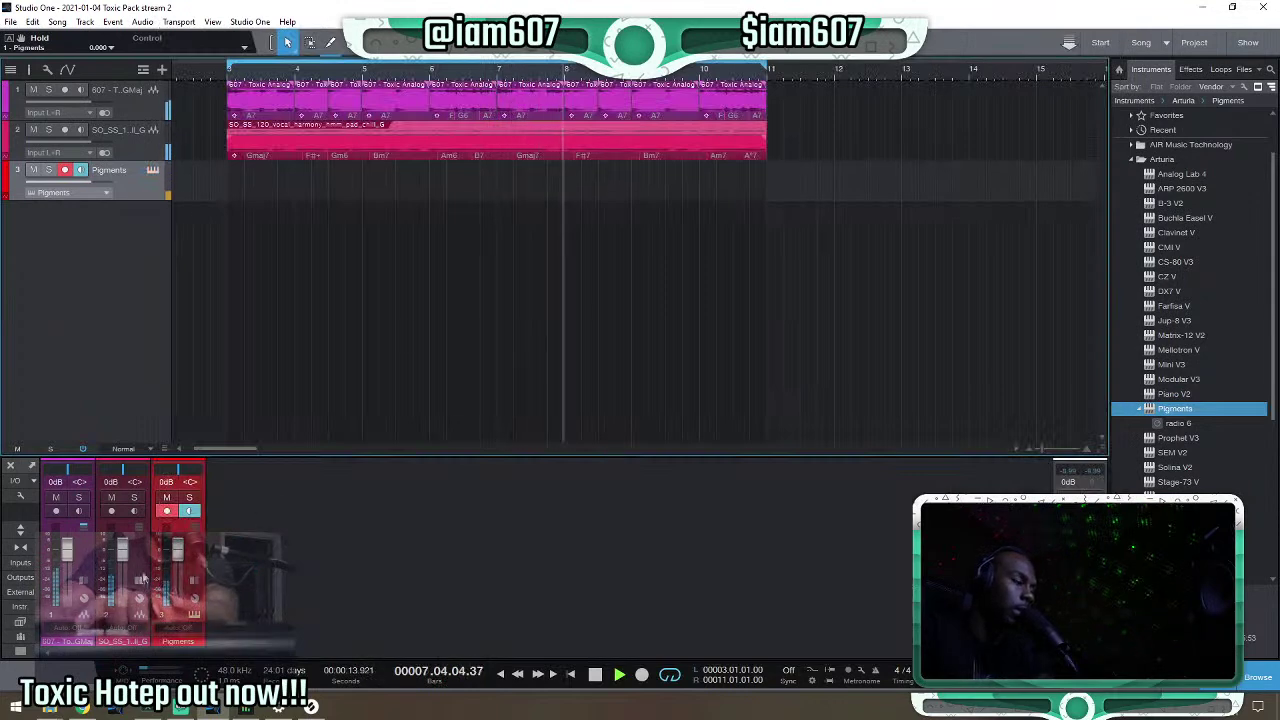
Expand the Pigments channel's insert rack in the console and collapse the Arturia folder in the browser.
click(205, 520)
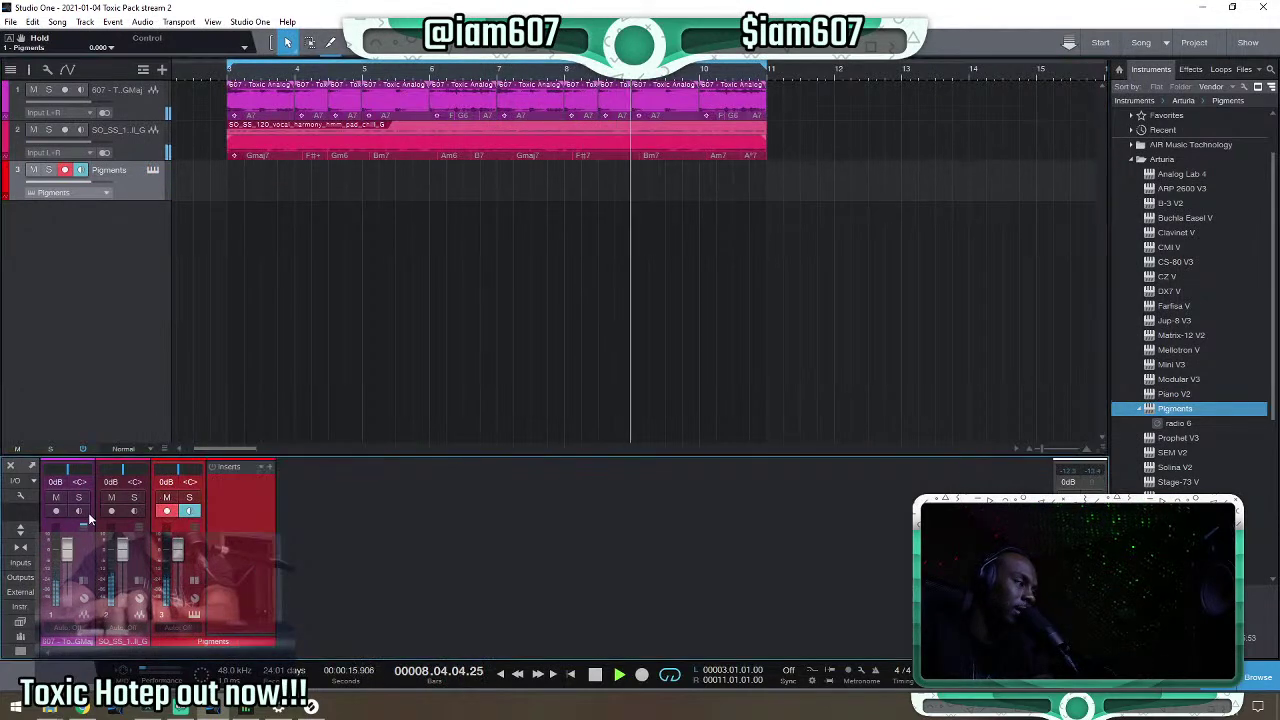
click(22, 530)
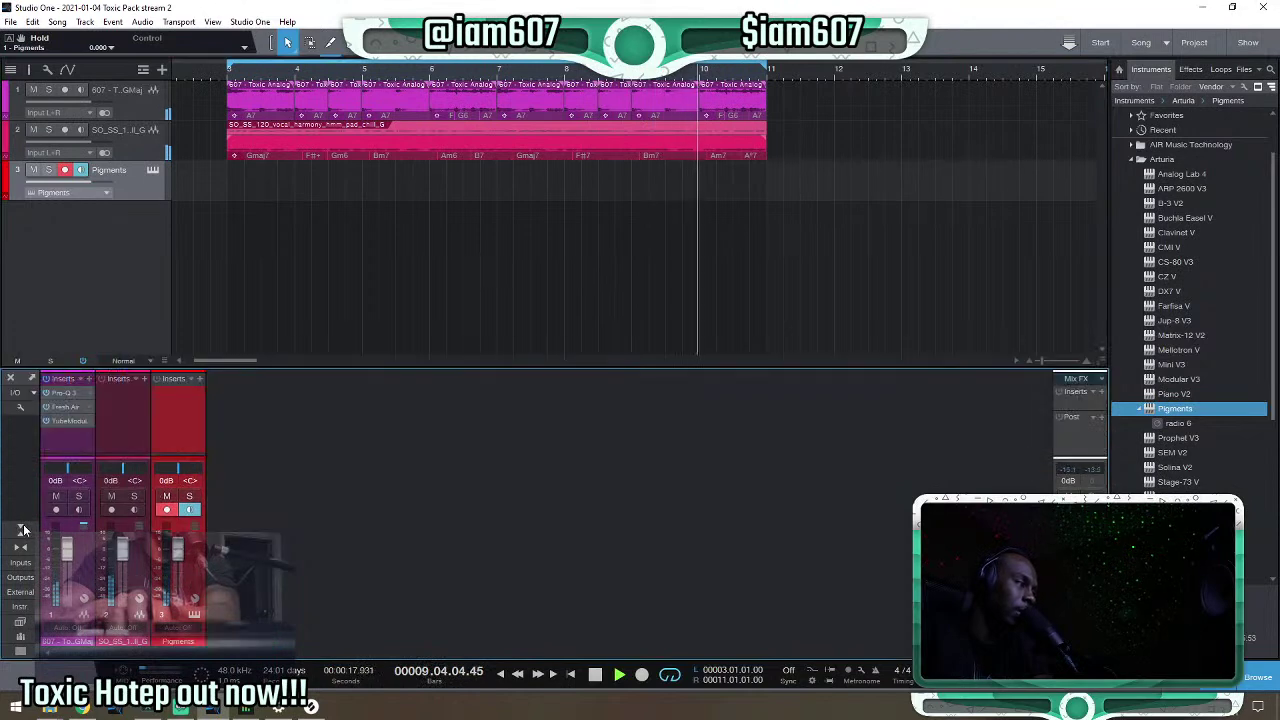
click(22, 530)
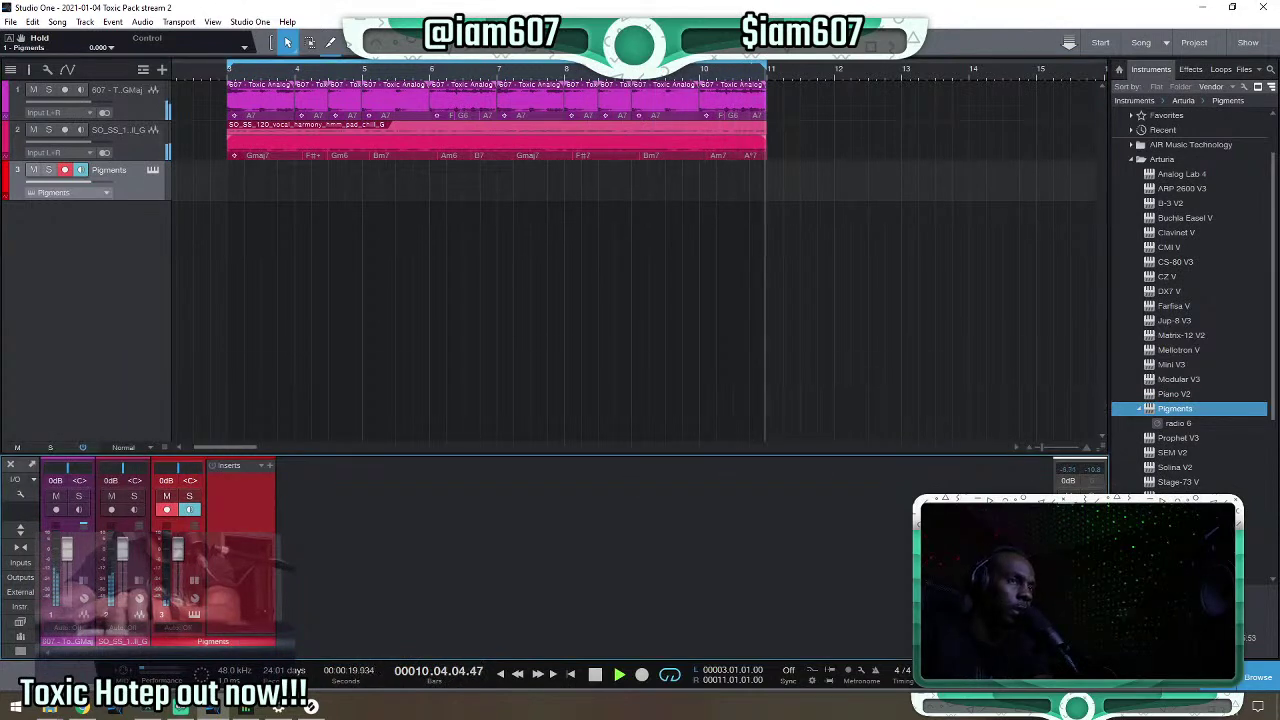
click(1129, 160)
scroll(1172, 165, up, 2)
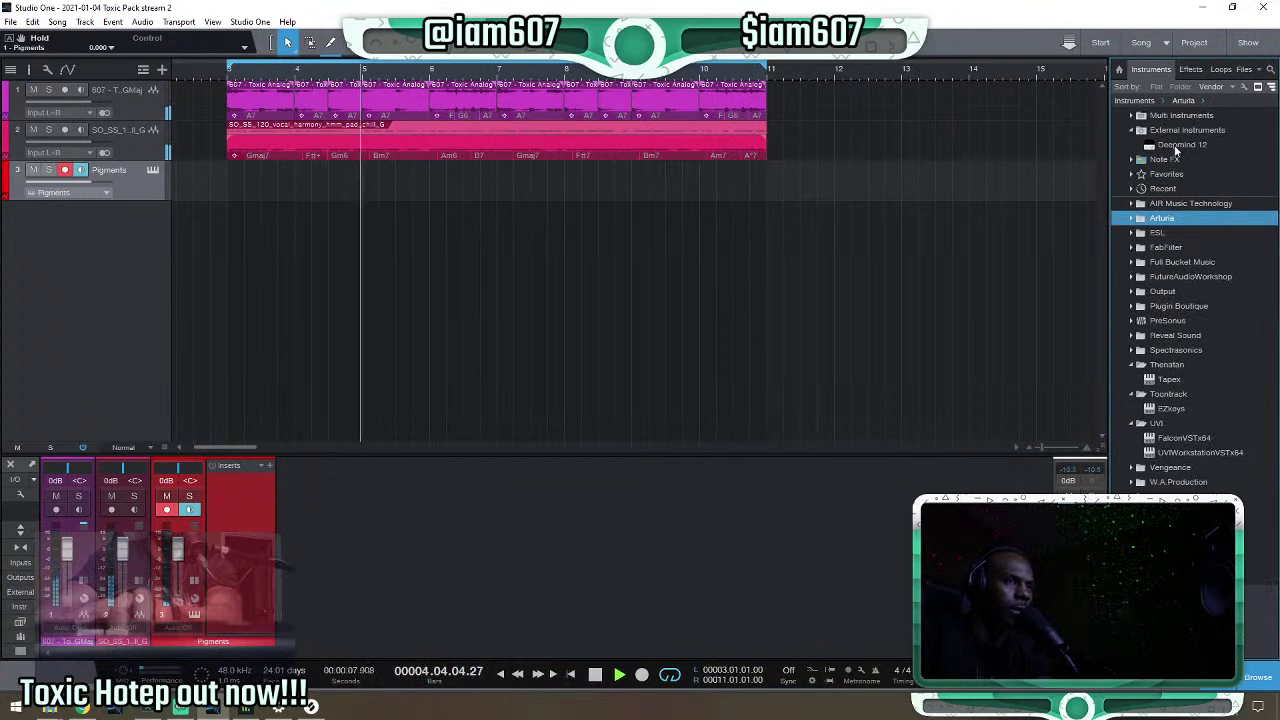
Insert 2getheraudio ST3REO on the Pigments channel, raise its Width and set Spread to 82, and close the effect window.
click(1189, 70)
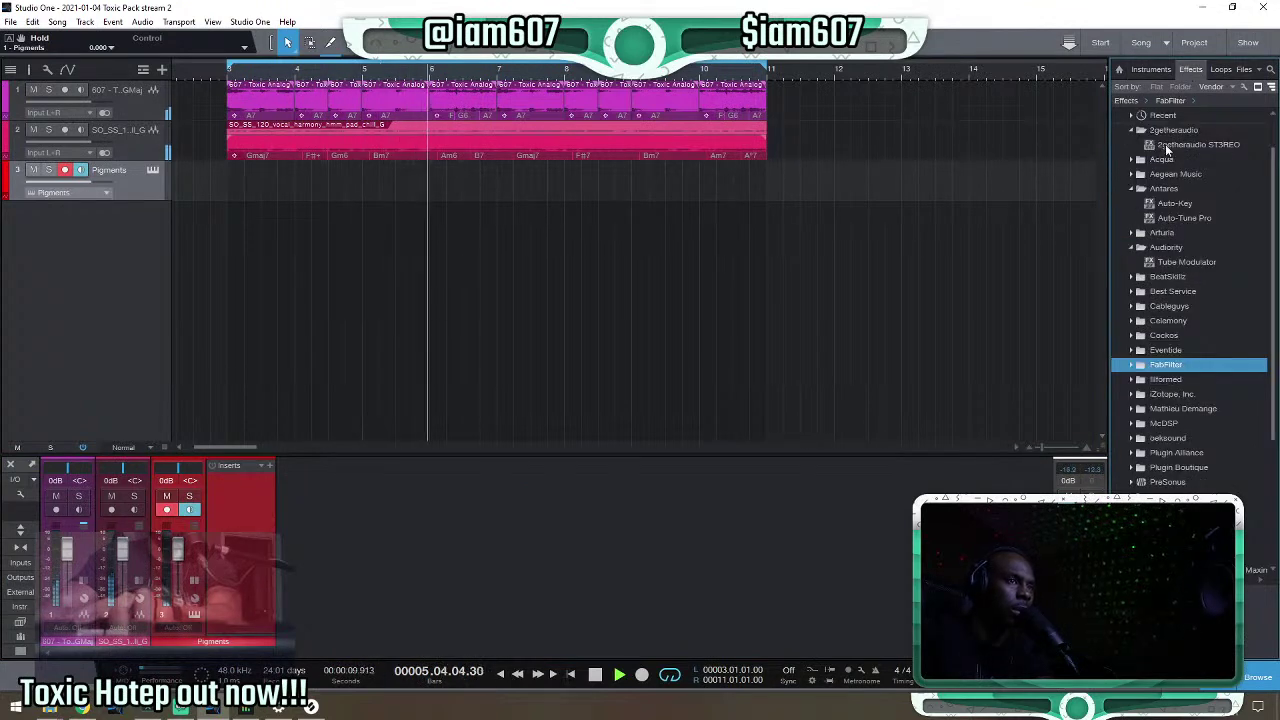
click(1167, 145)
drag(1167, 144, 234, 524)
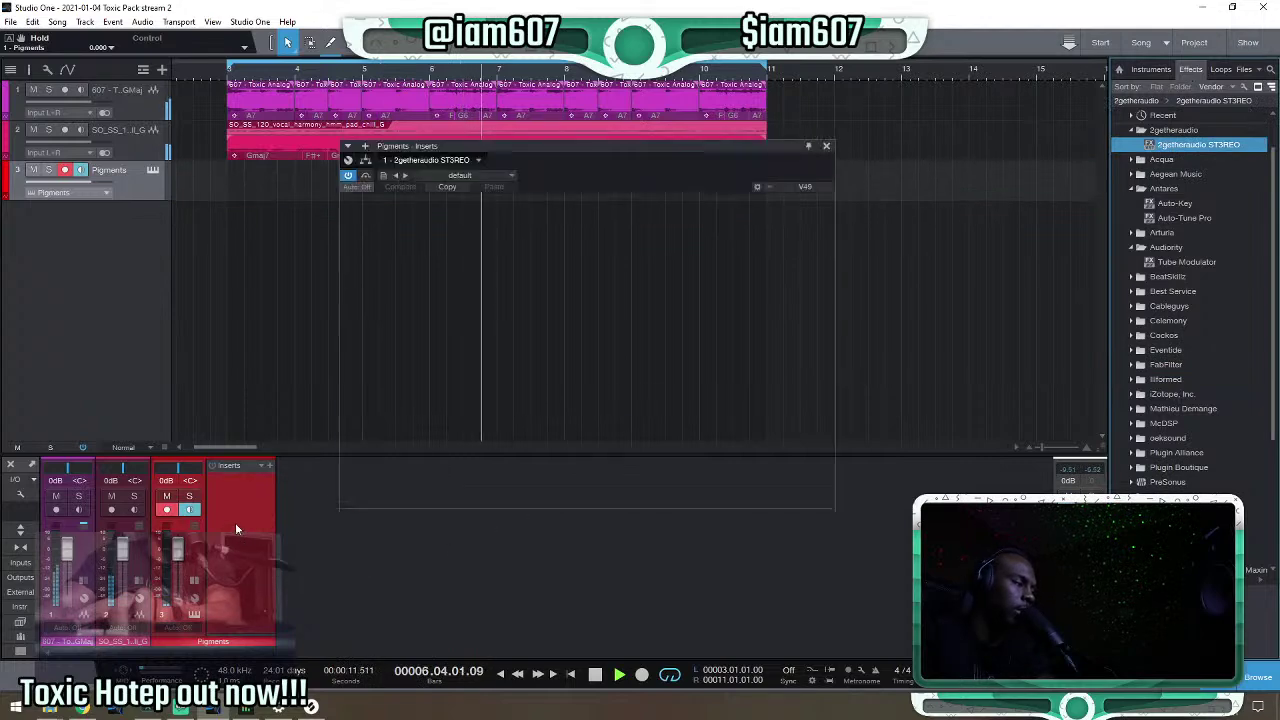
drag(590, 336, 596, 329)
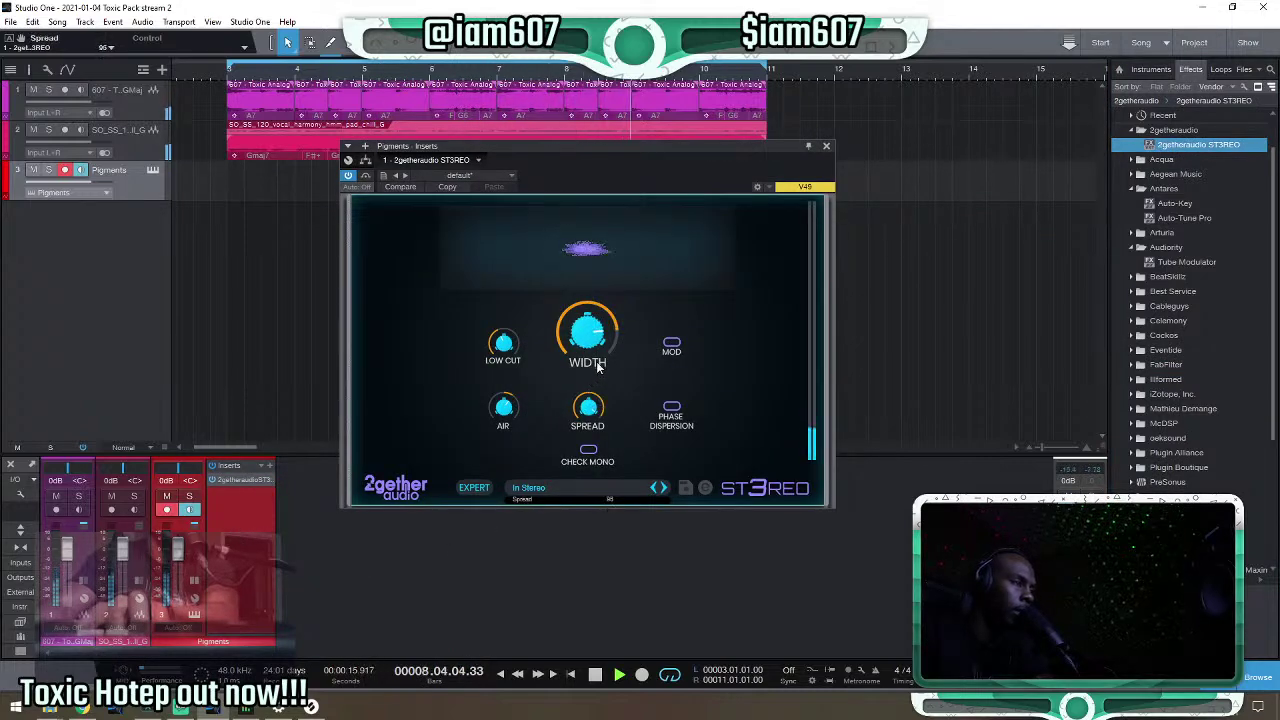
click(826, 146)
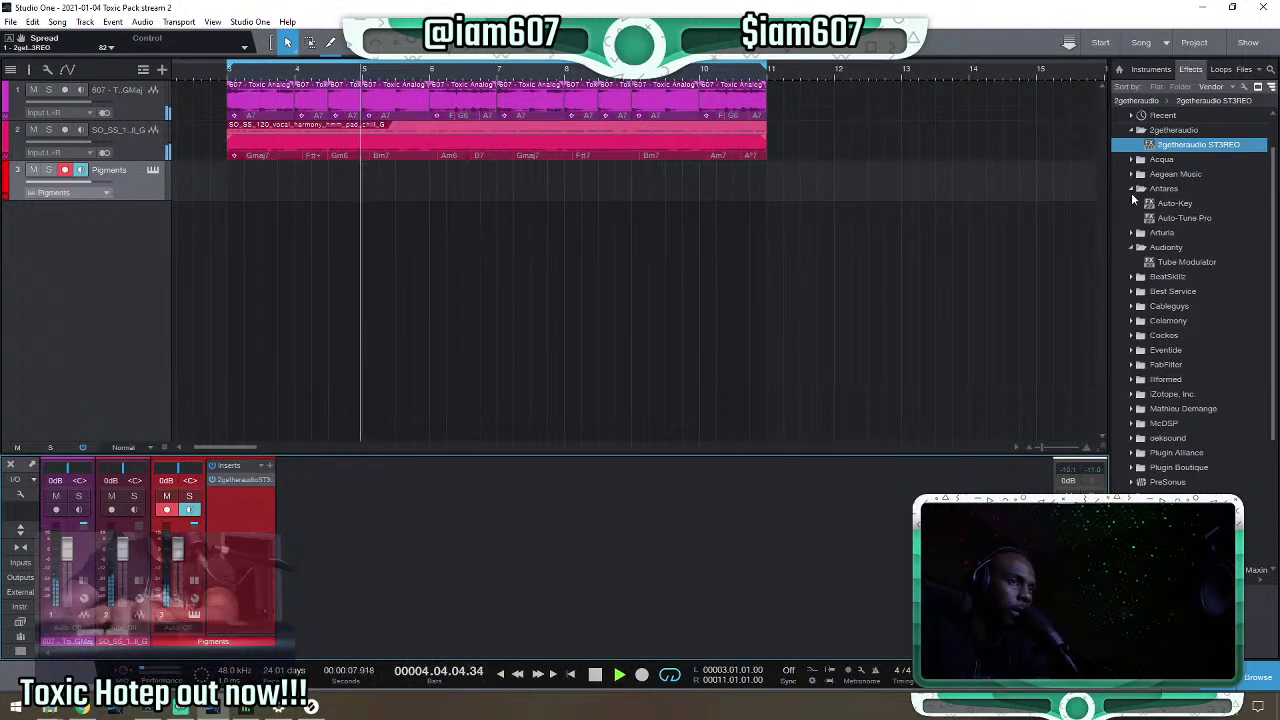
Insert FabFilter Pro-Q 3 from the effects browser on the Pigments channel after ST3REO.
click(1160, 70)
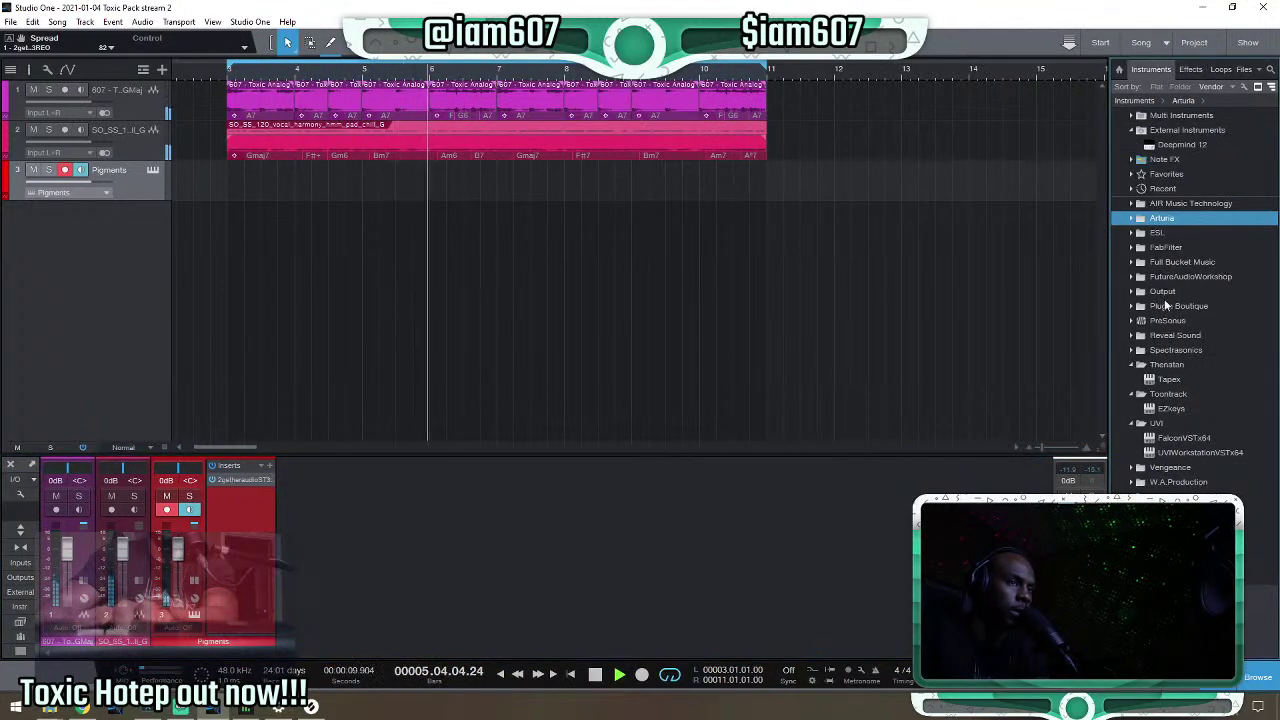
click(1134, 249)
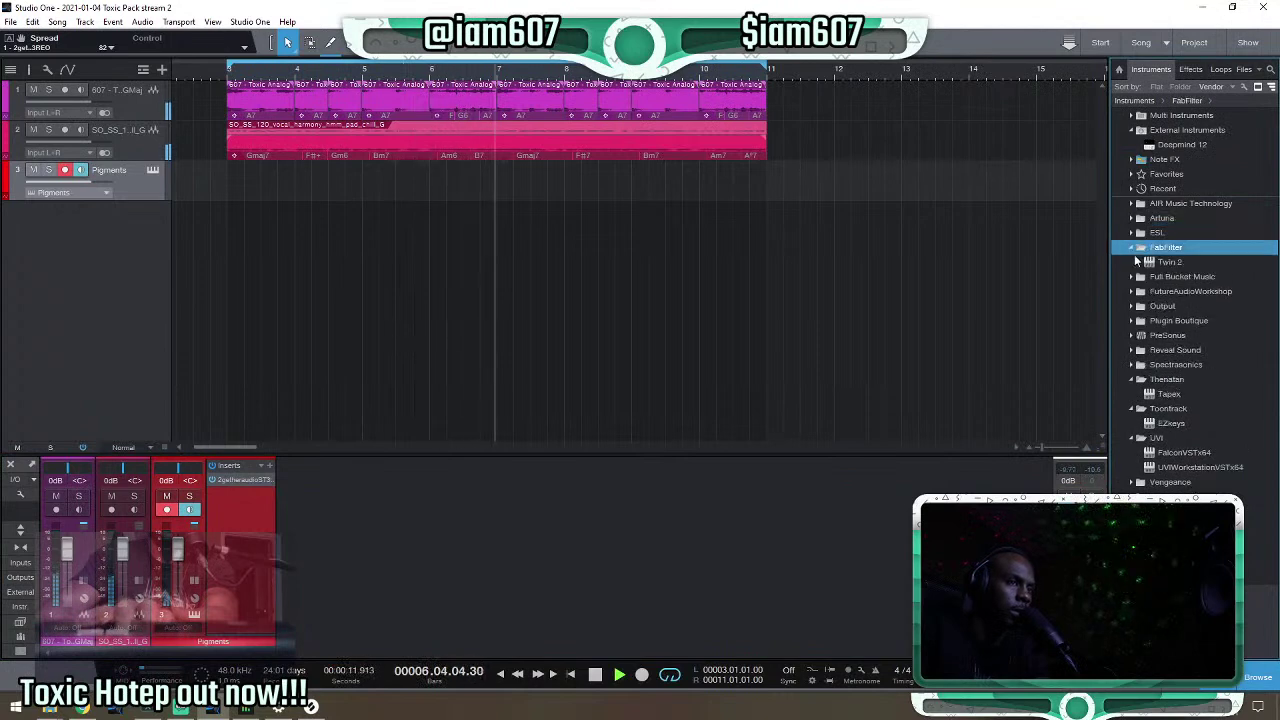
click(1190, 70)
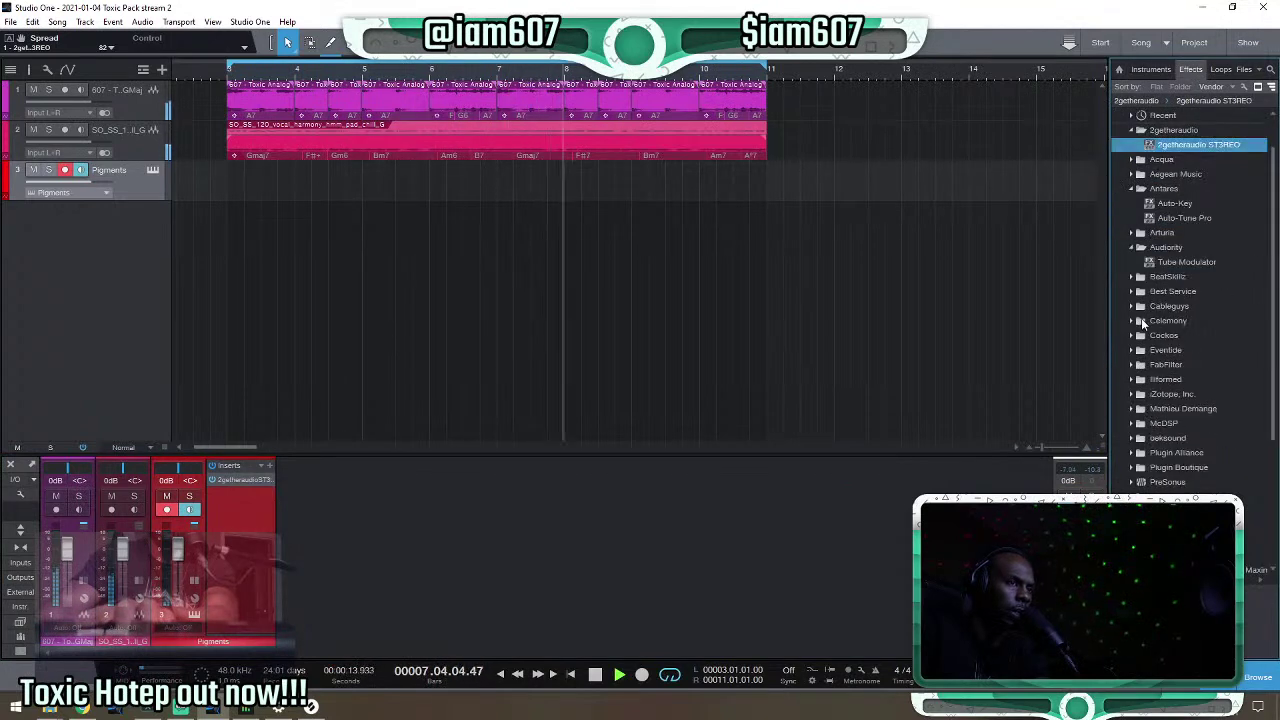
scroll(1160, 200, down, 2)
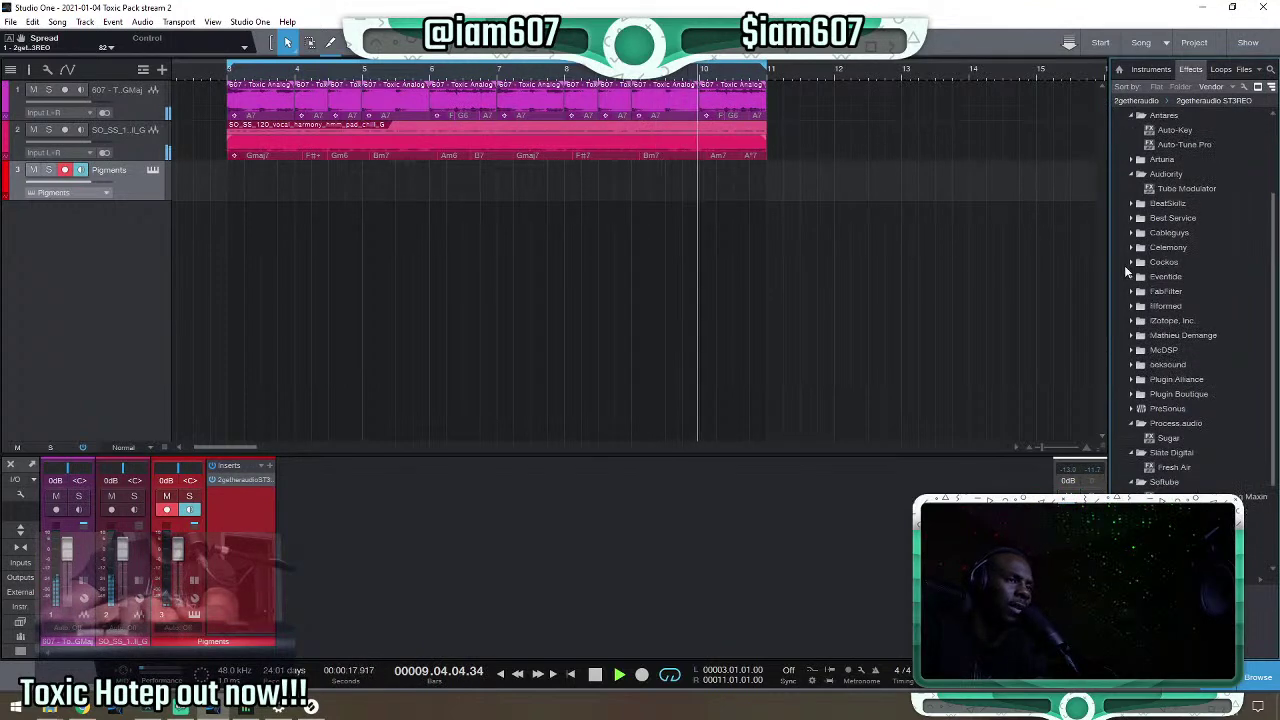
click(1132, 305)
drag(1172, 349, 240, 495)
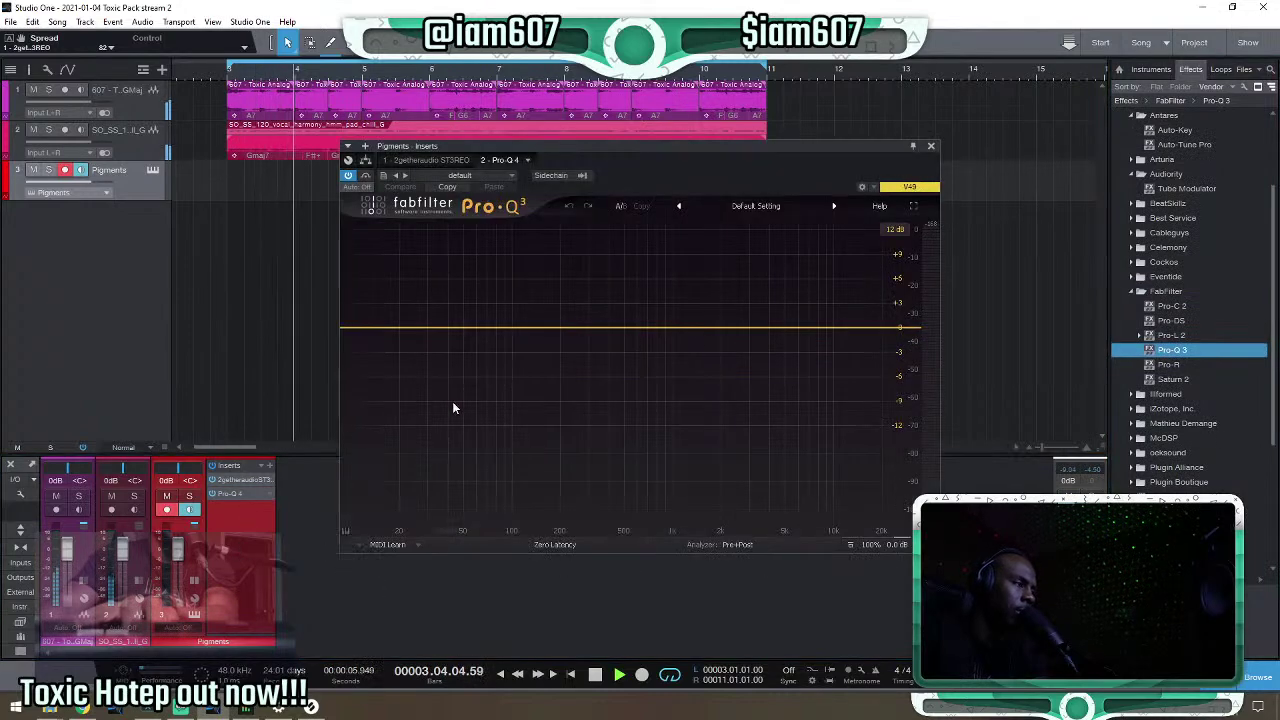
Add a High Shelf band at about 4044 Hz in Pro-Q 3, boost it about 8 dB, limit it to Side and close the window.
click(770, 329)
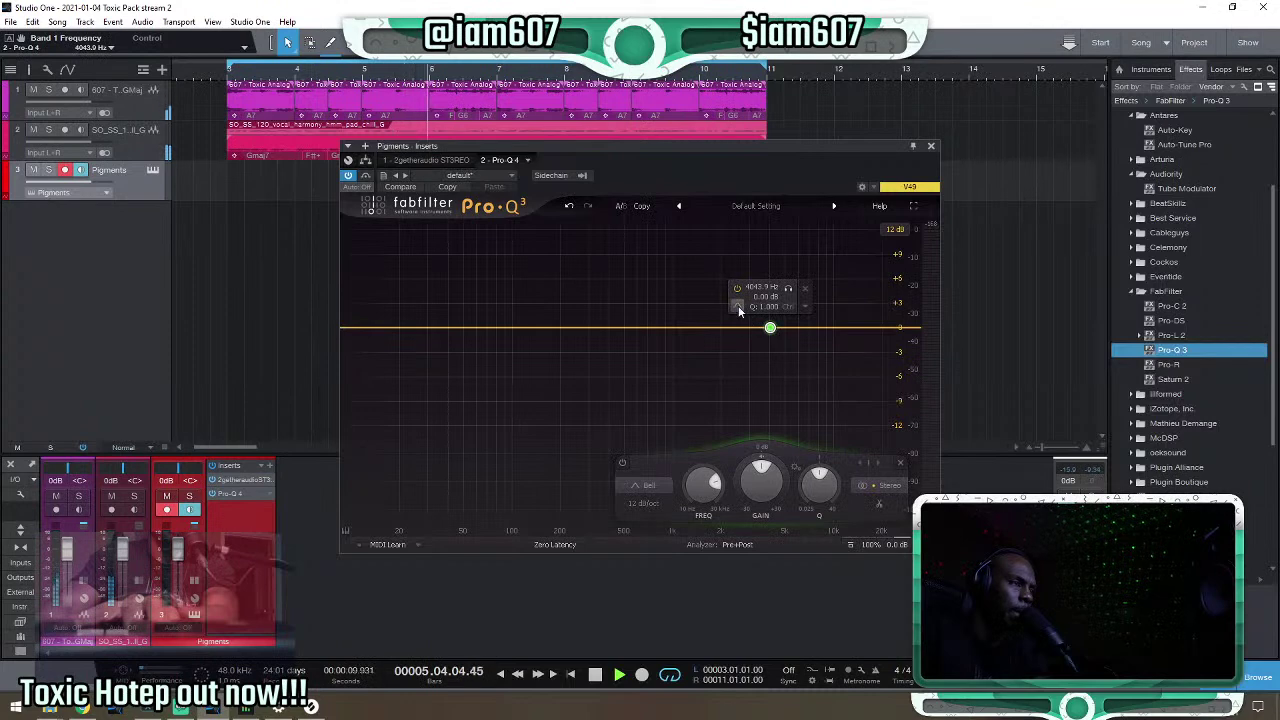
mouse_move(738, 307)
click(785, 322)
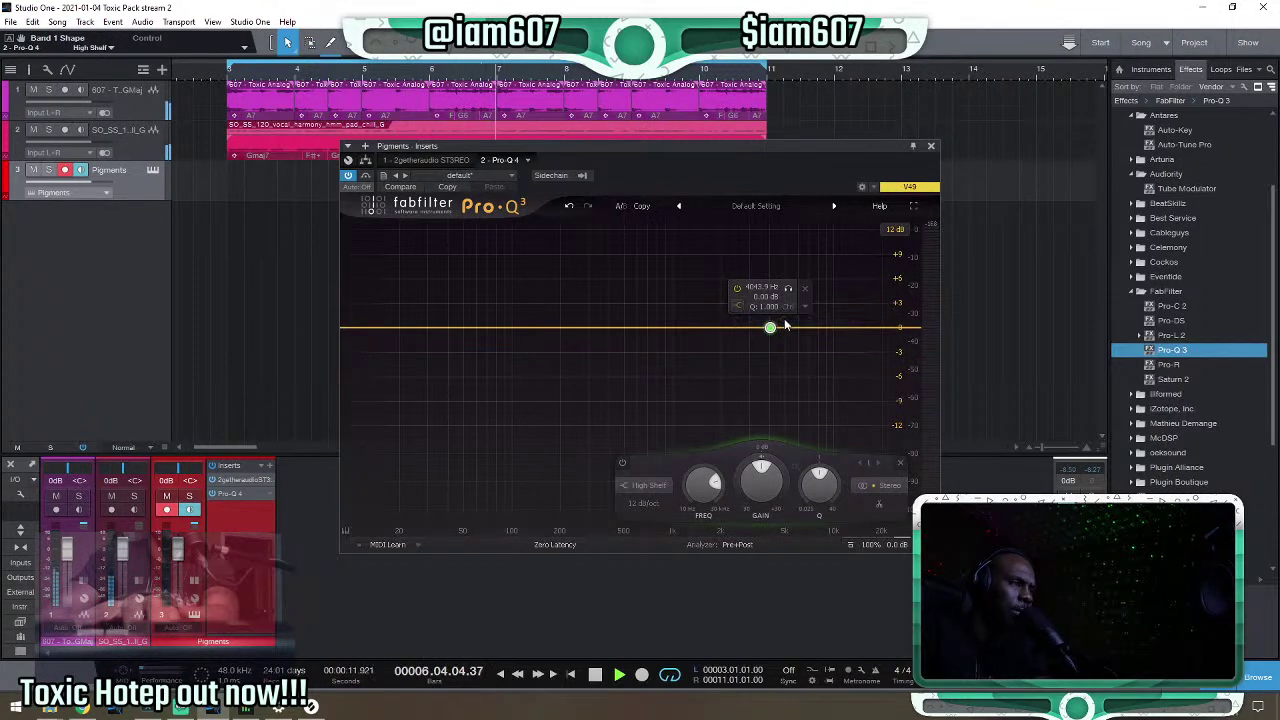
drag(761, 482, 757, 436)
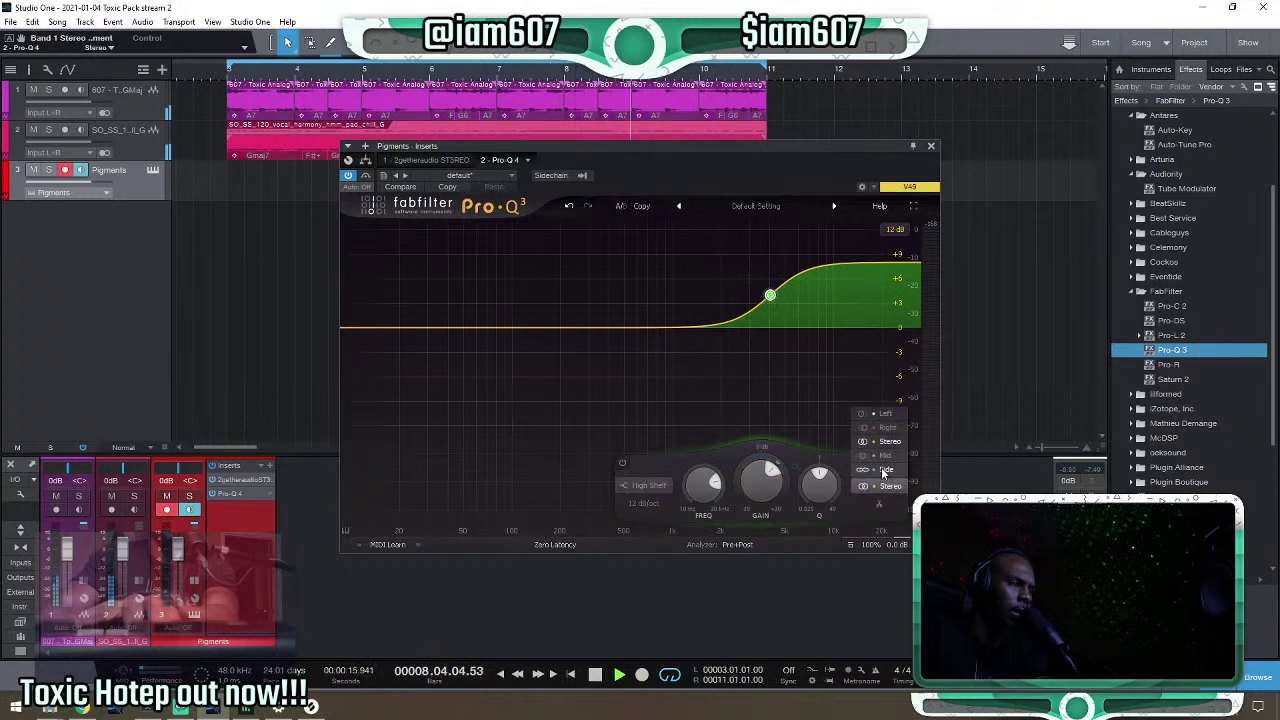
click(884, 470)
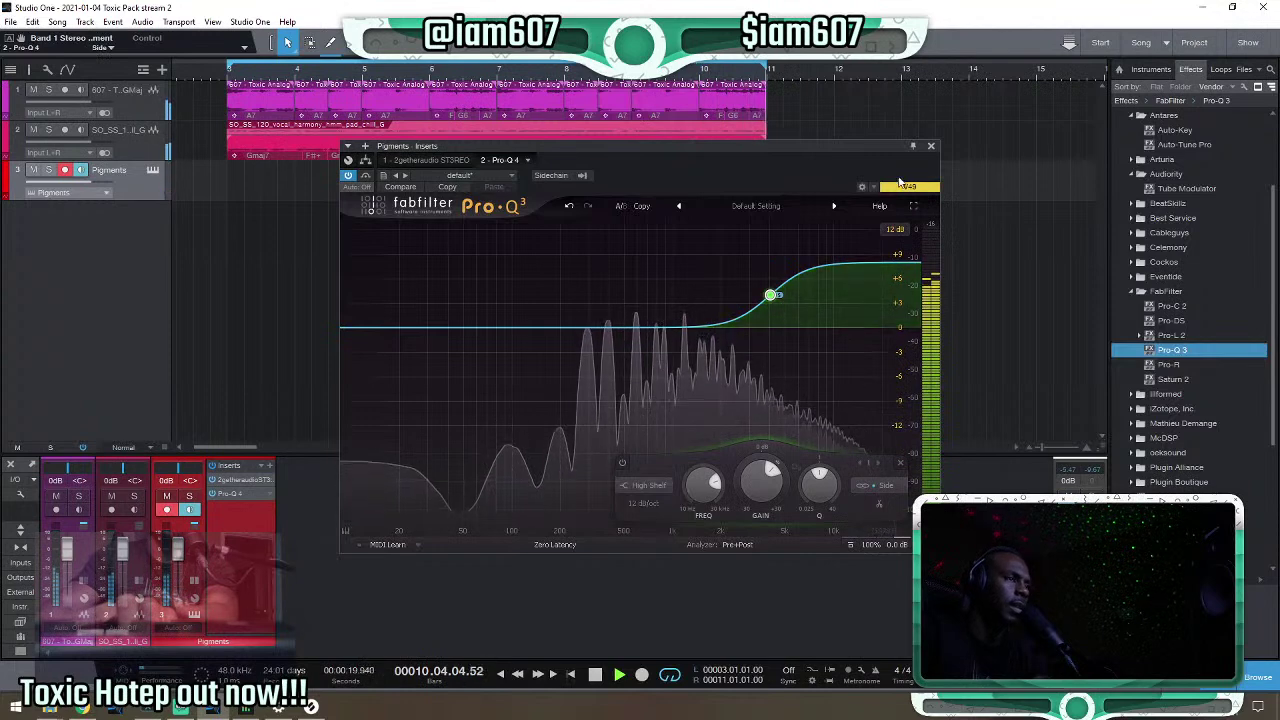
click(931, 148)
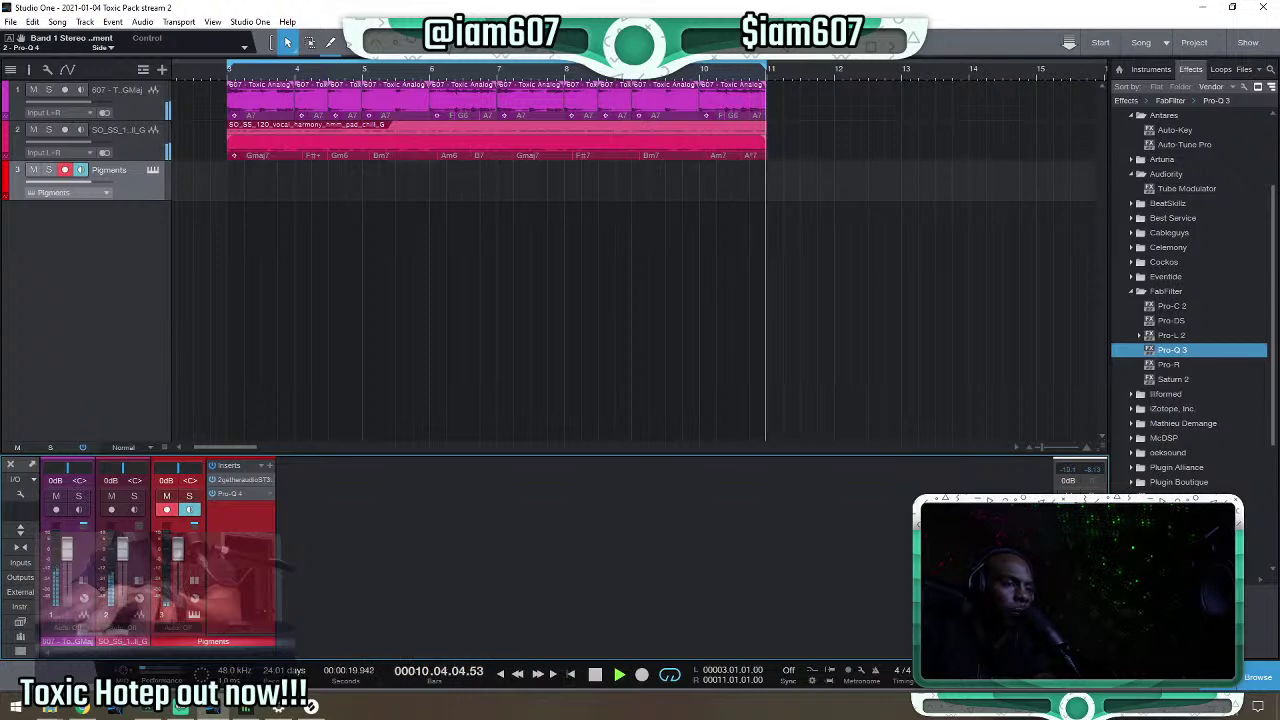
Insert the Sugar effect on the Pigments channel after Pro-Q 3 and solo the track.
scroll(1128, 475, up, 1)
click(1180, 540)
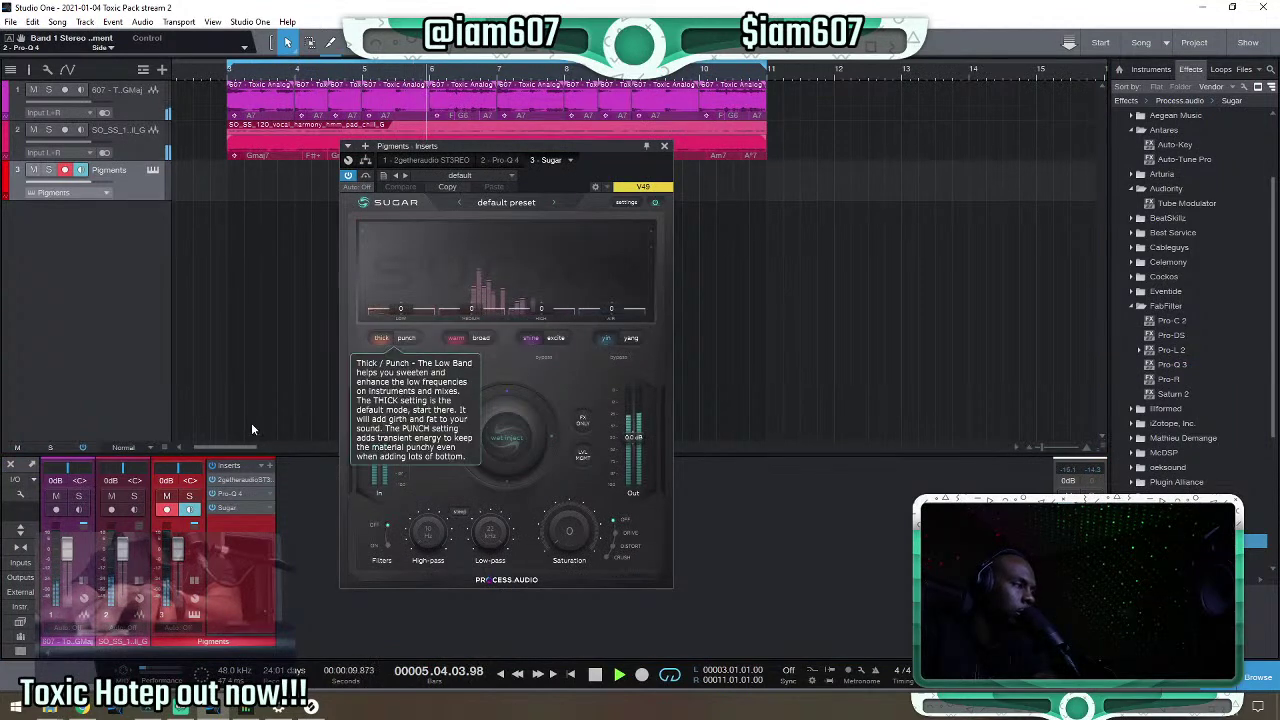
click(189, 495)
Set Sugar's Medium band to 71 and Low band to 34 while monitoring FX only, unsolo Pigments and close the effect window.
drag(475, 280, 475, 236)
click(583, 421)
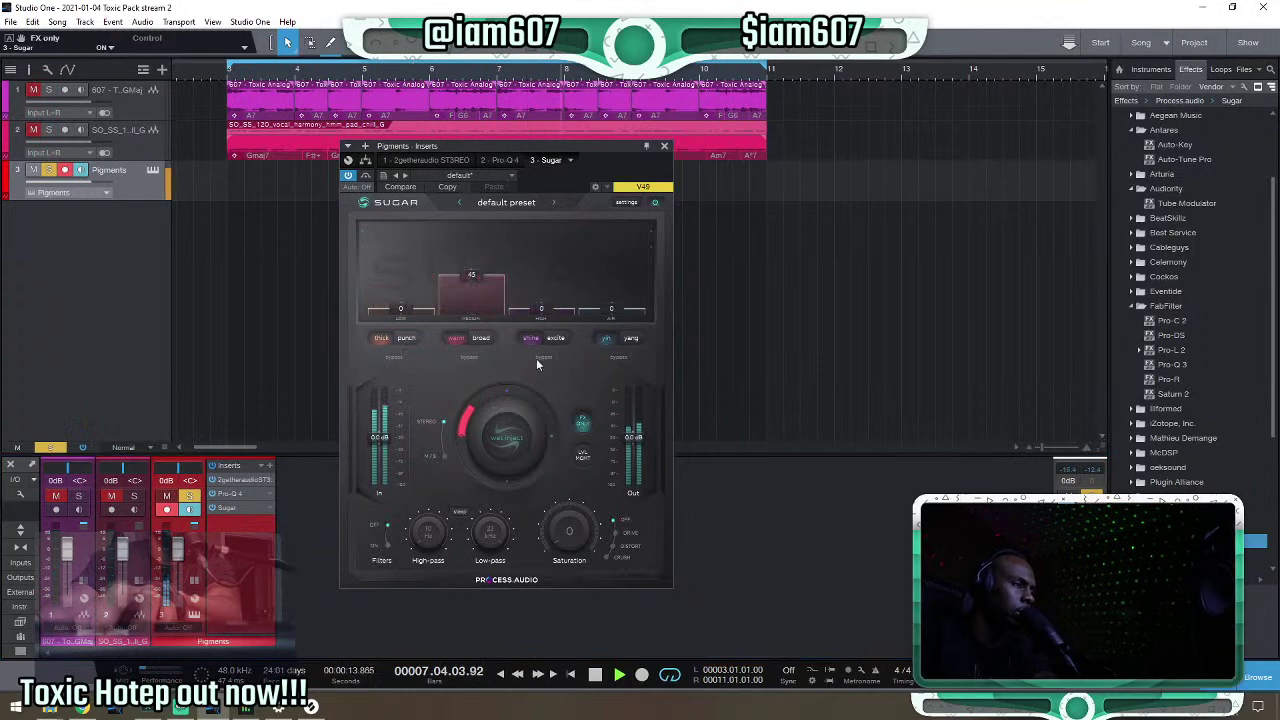
drag(475, 274, 475, 262)
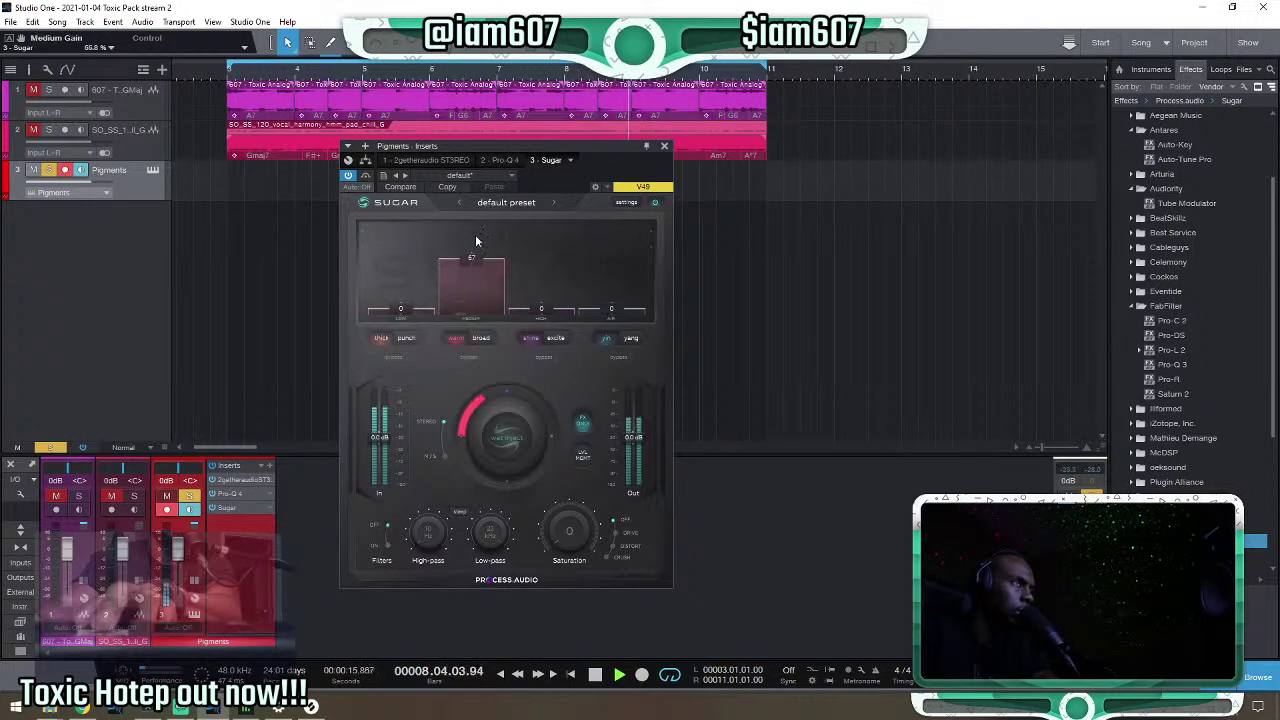
drag(397, 308, 483, 258)
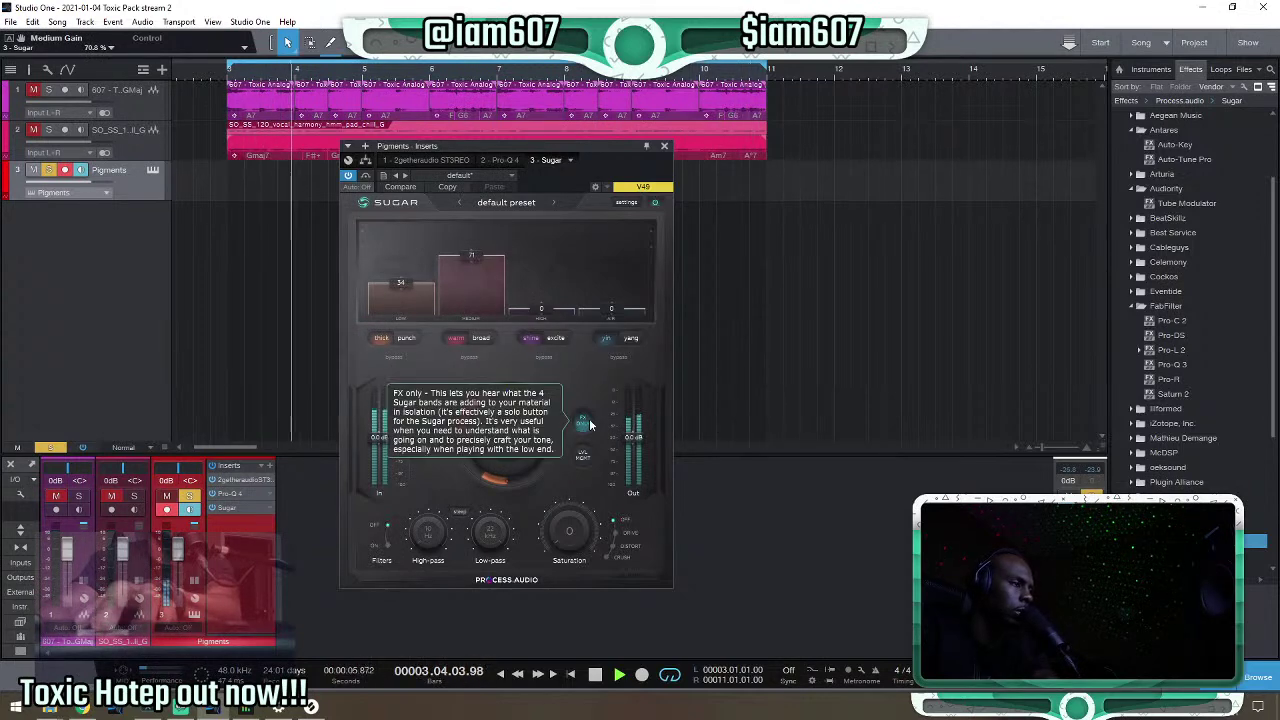
click(190, 496)
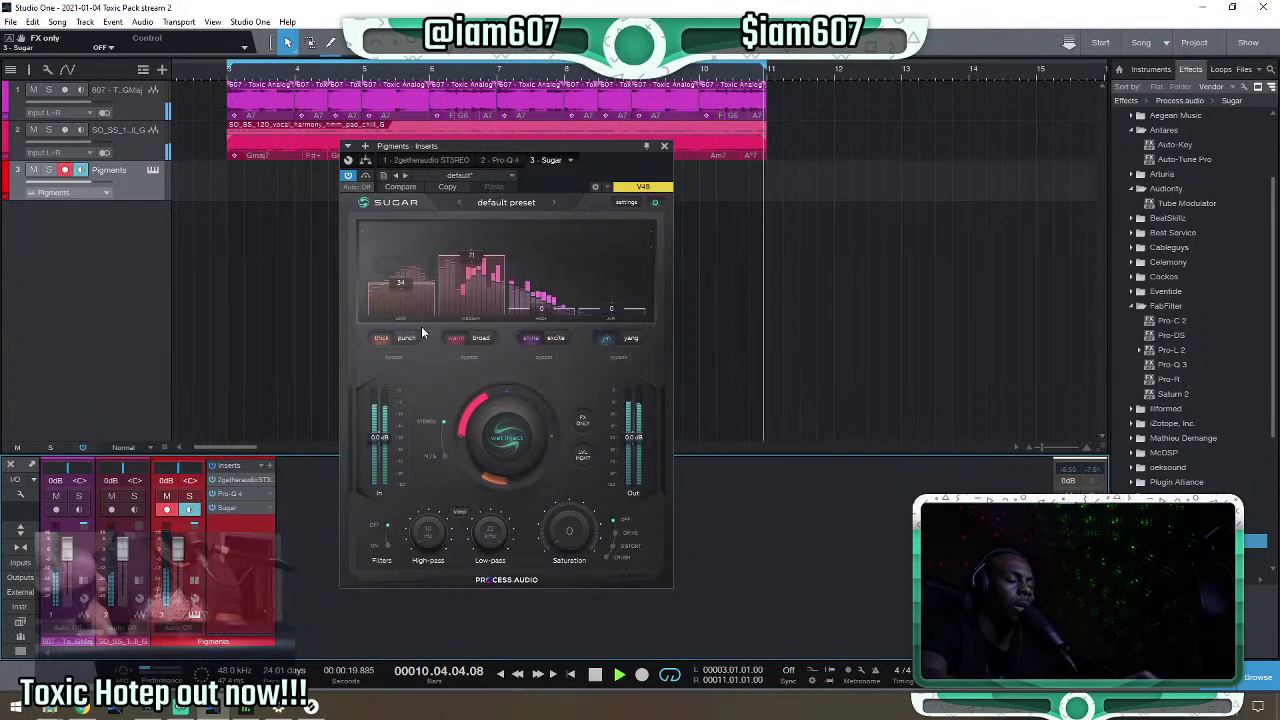
click(665, 147)
Reopen Pro-Q 3 on the Pigments channel and add a second band at about 56 Hz with Stereo placement.
click(271, 507)
click(287, 524)
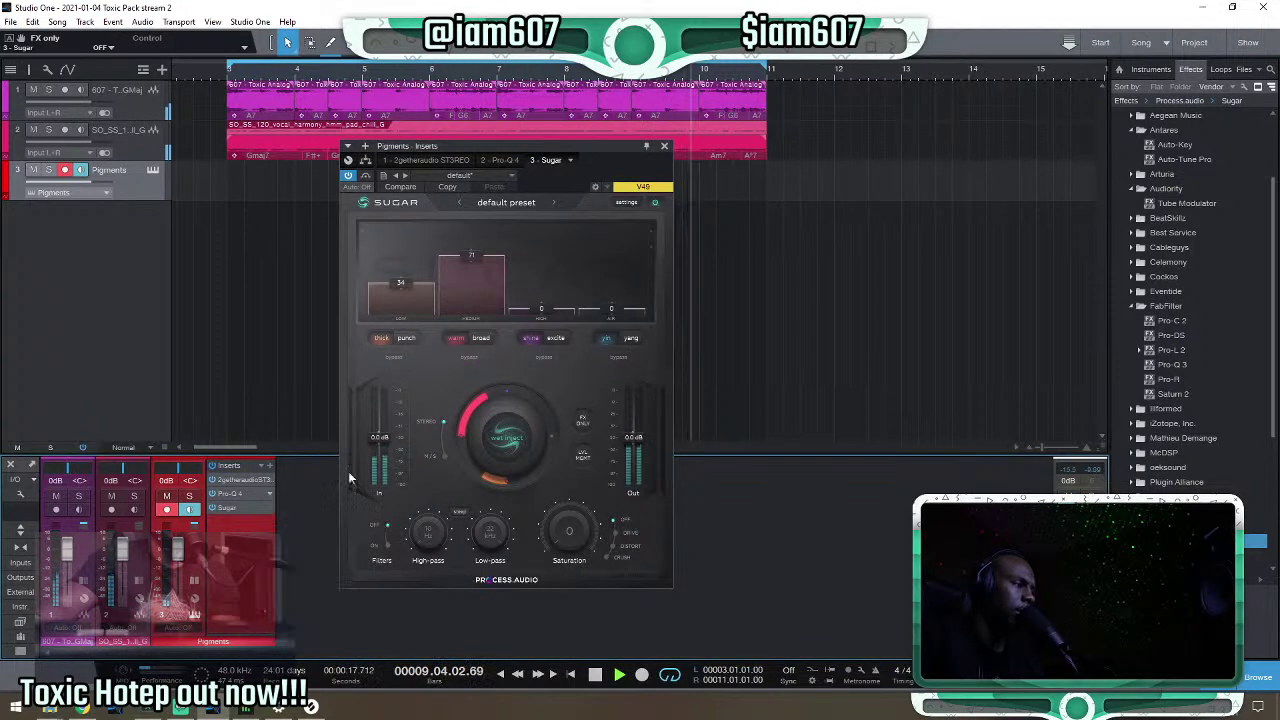
double_click(230, 494)
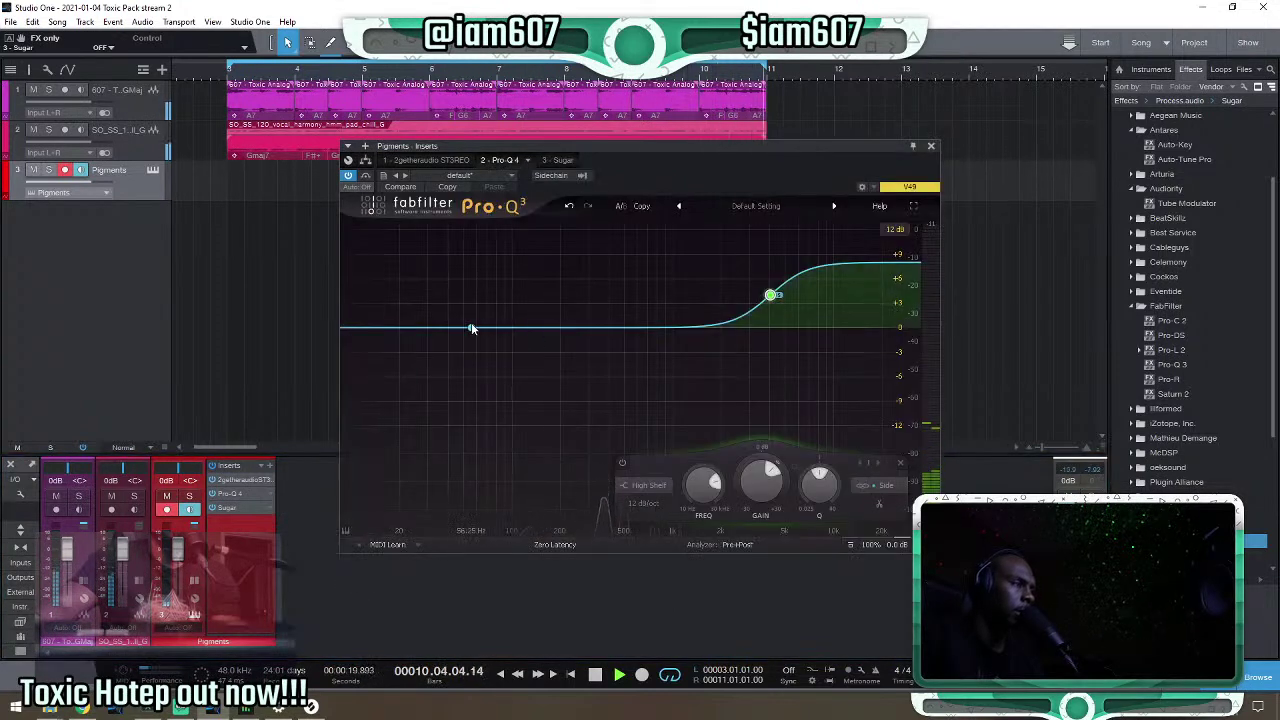
click(471, 329)
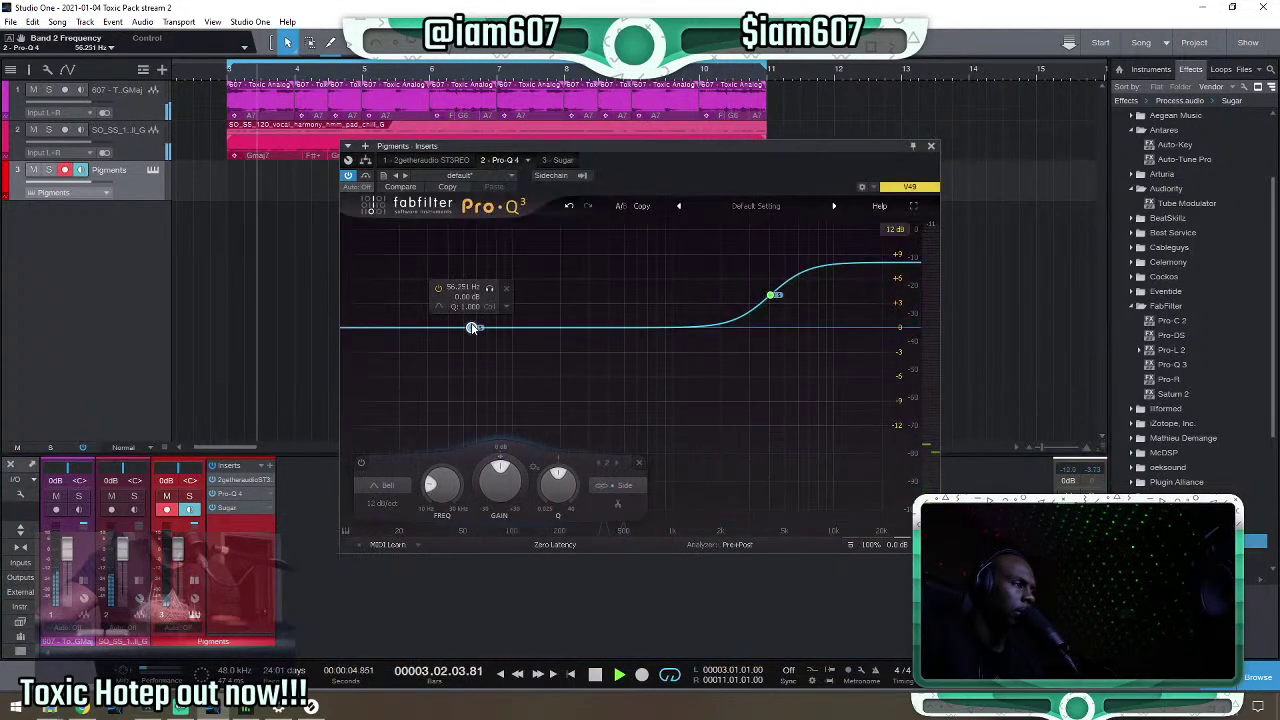
click(618, 487)
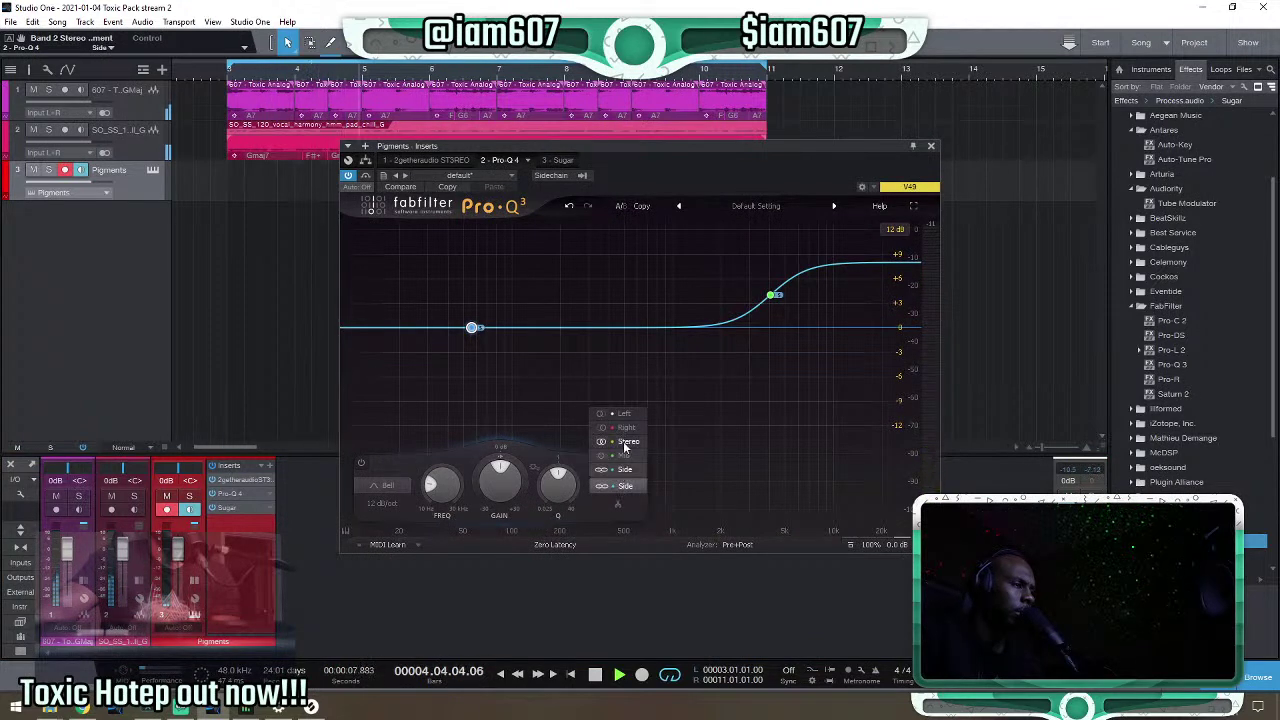
click(624, 447)
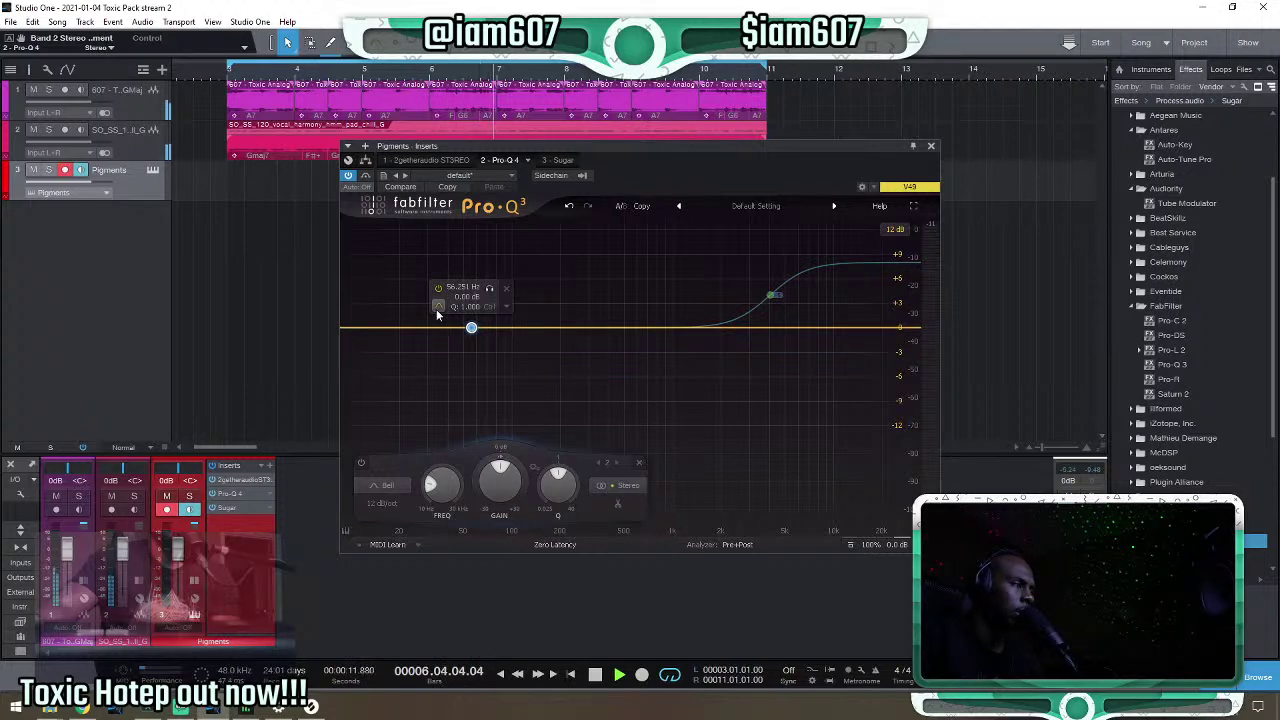
Change the second band to a 30 dB/oct Low Cut, move it to about 129 Hz and close Pro-Q 3.
click(438, 306)
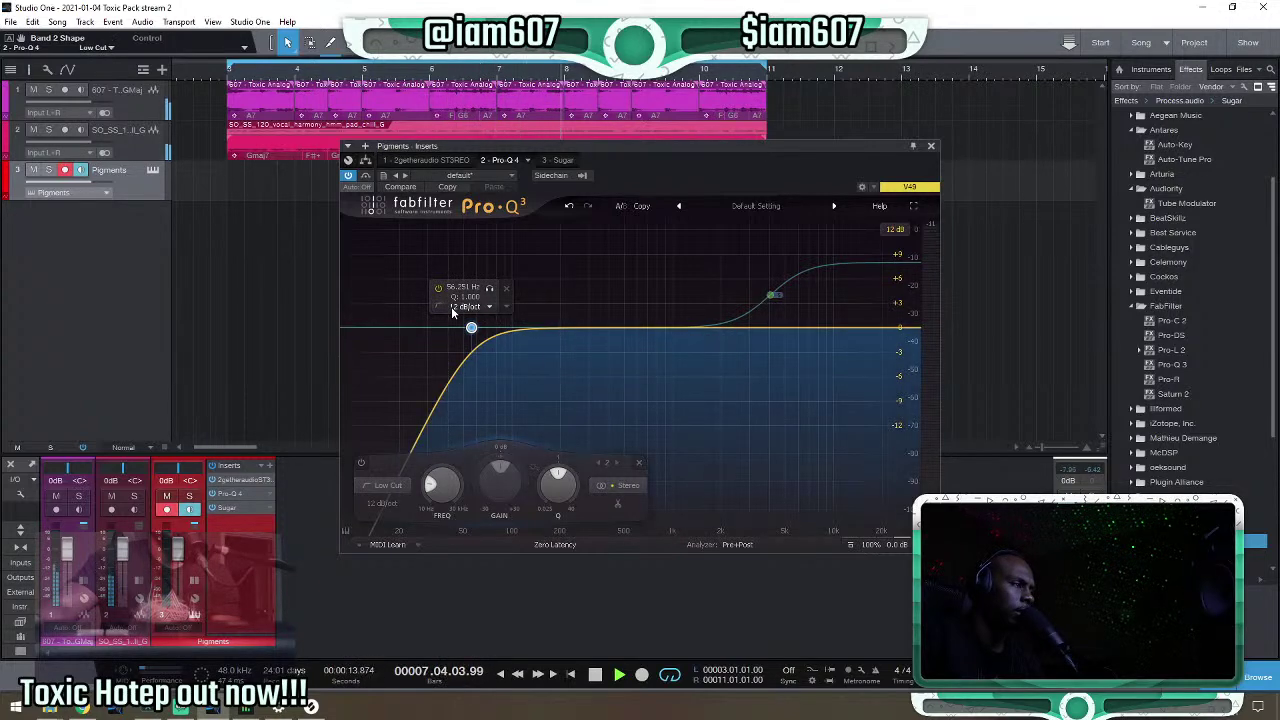
click(458, 307)
click(486, 361)
drag(471, 331, 529, 329)
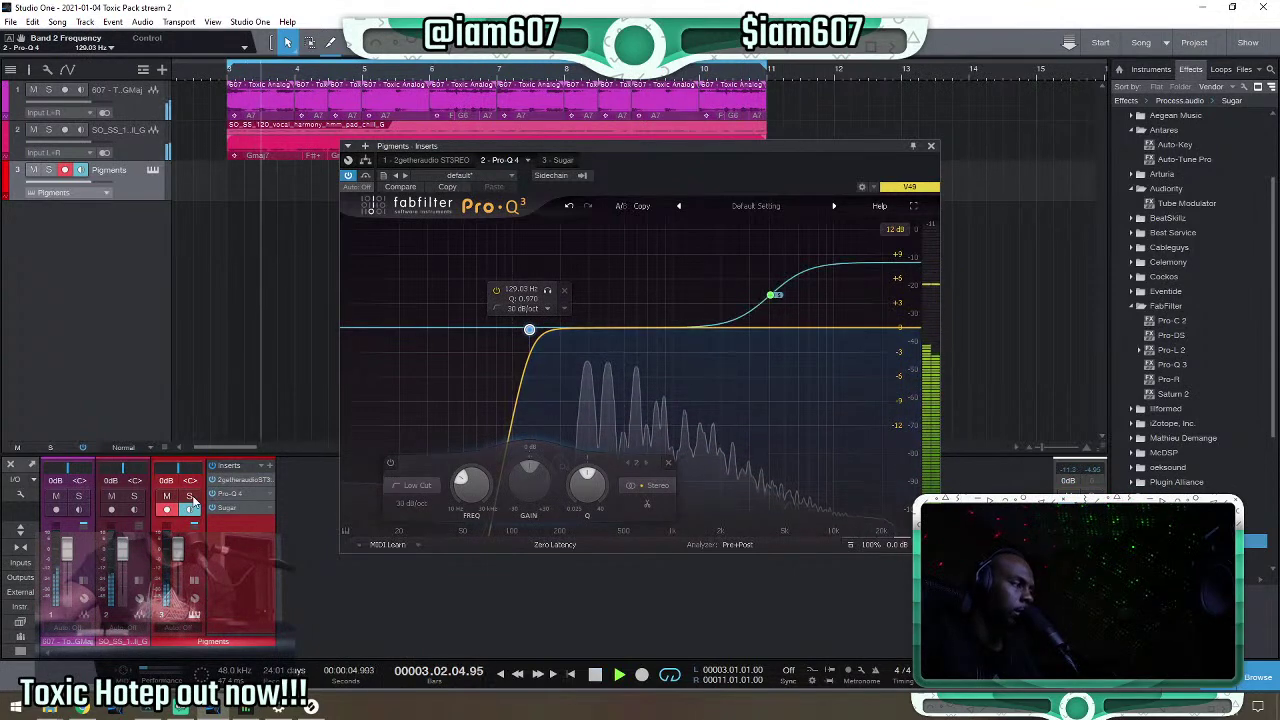
click(308, 374)
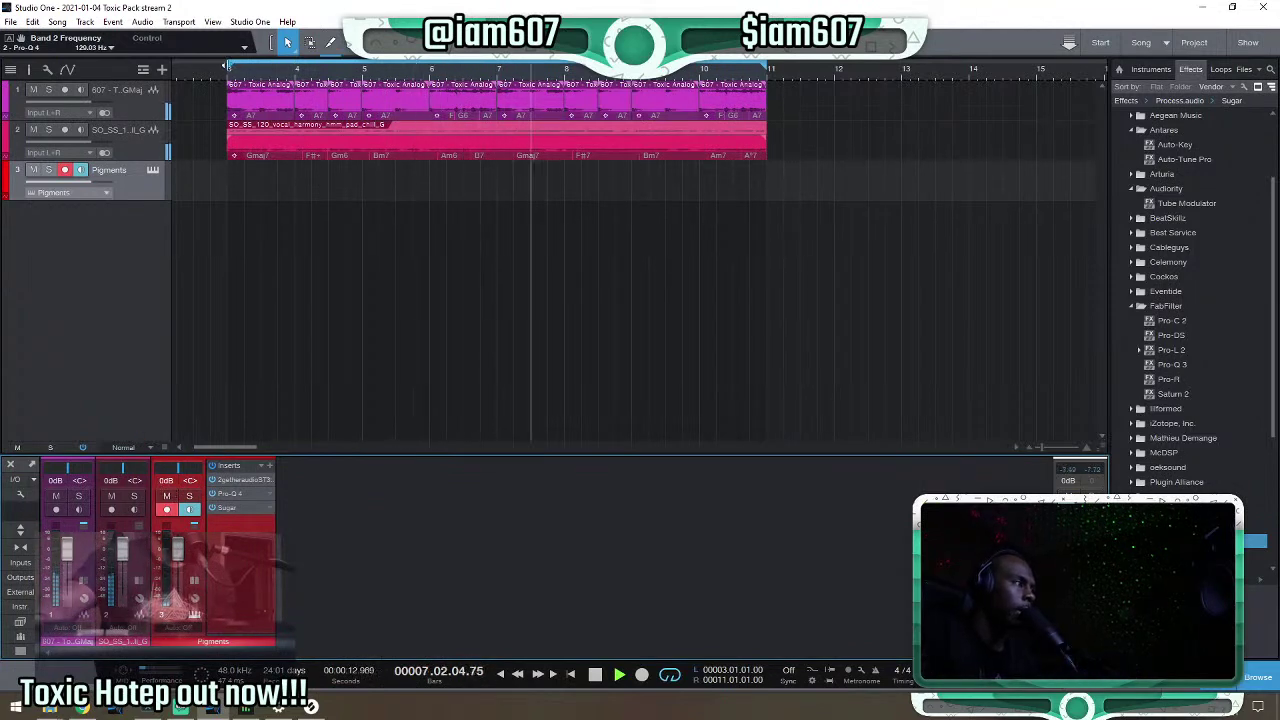
Duplicate all Toxic Analog loop and vocal harmony events so the copies fill bars 11 to 19.
key(w)
key(w)
key(w)
drag(442, 80, 205, 150)
key(d)
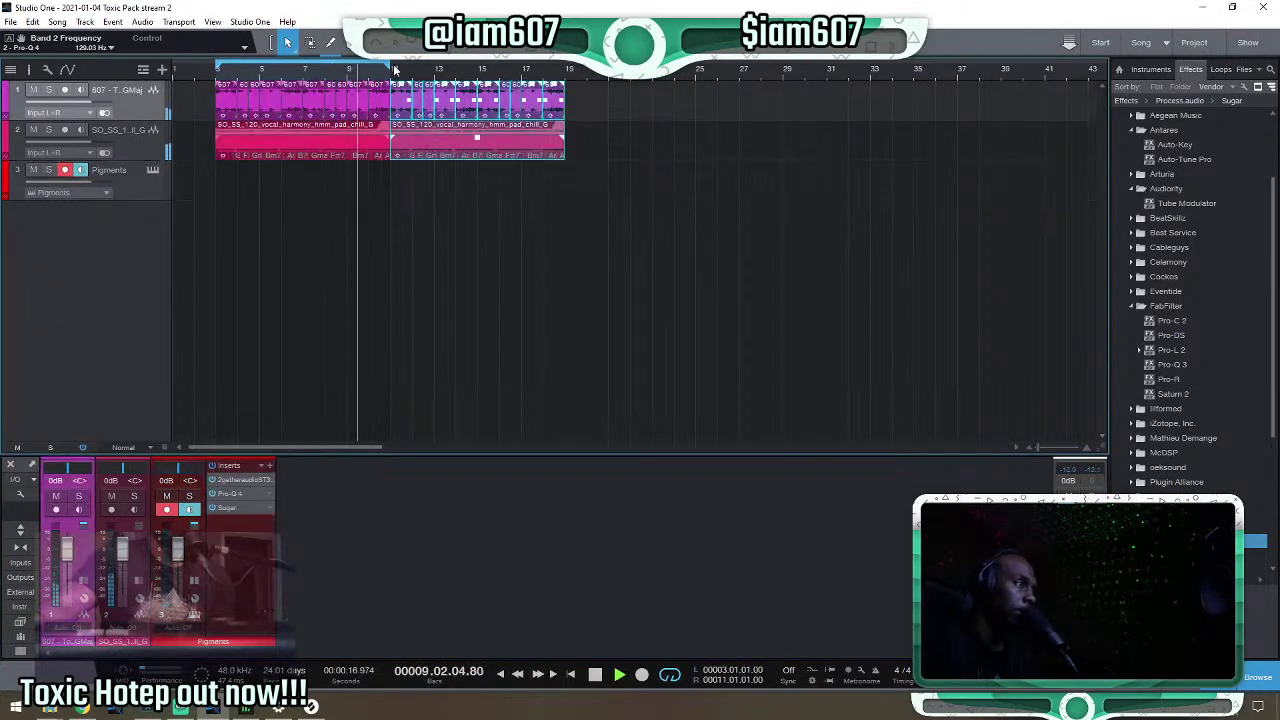
Extend the loop range's end to bar 19, place the playback cursor at bar 11 and stop playback.
drag(395, 70, 568, 68)
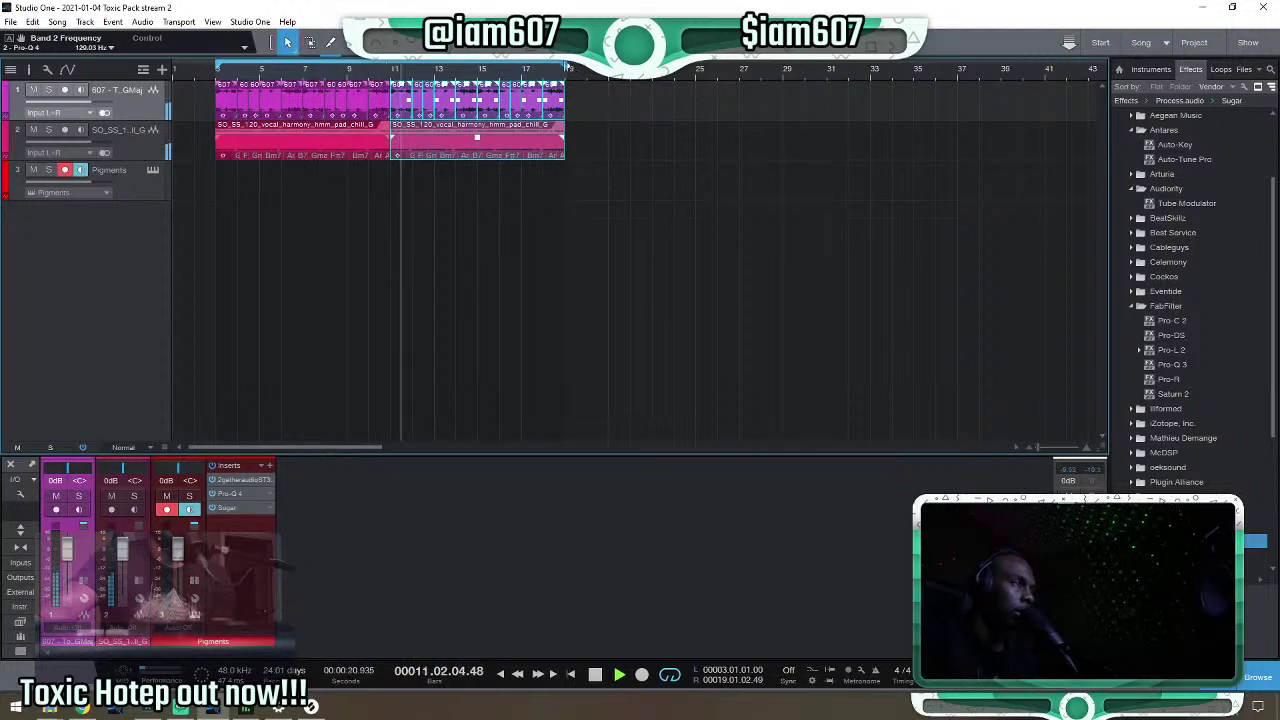
click(391, 70)
key(space)
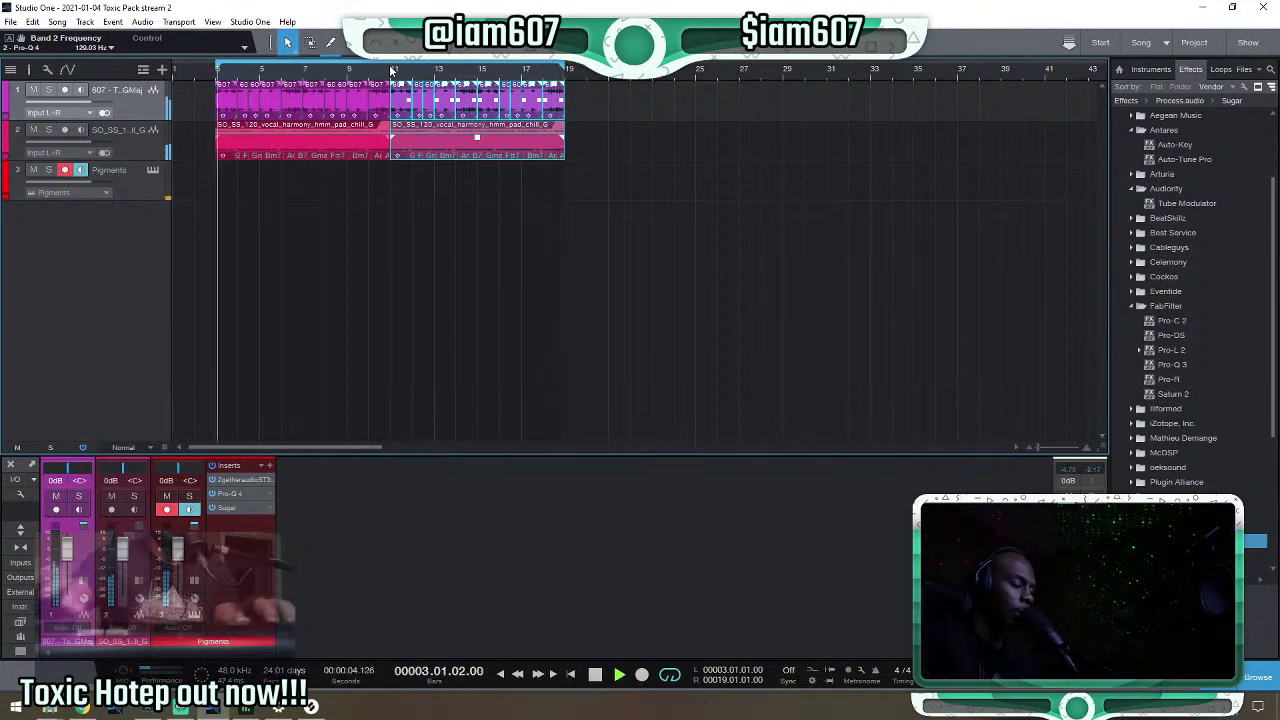
click(391, 70)
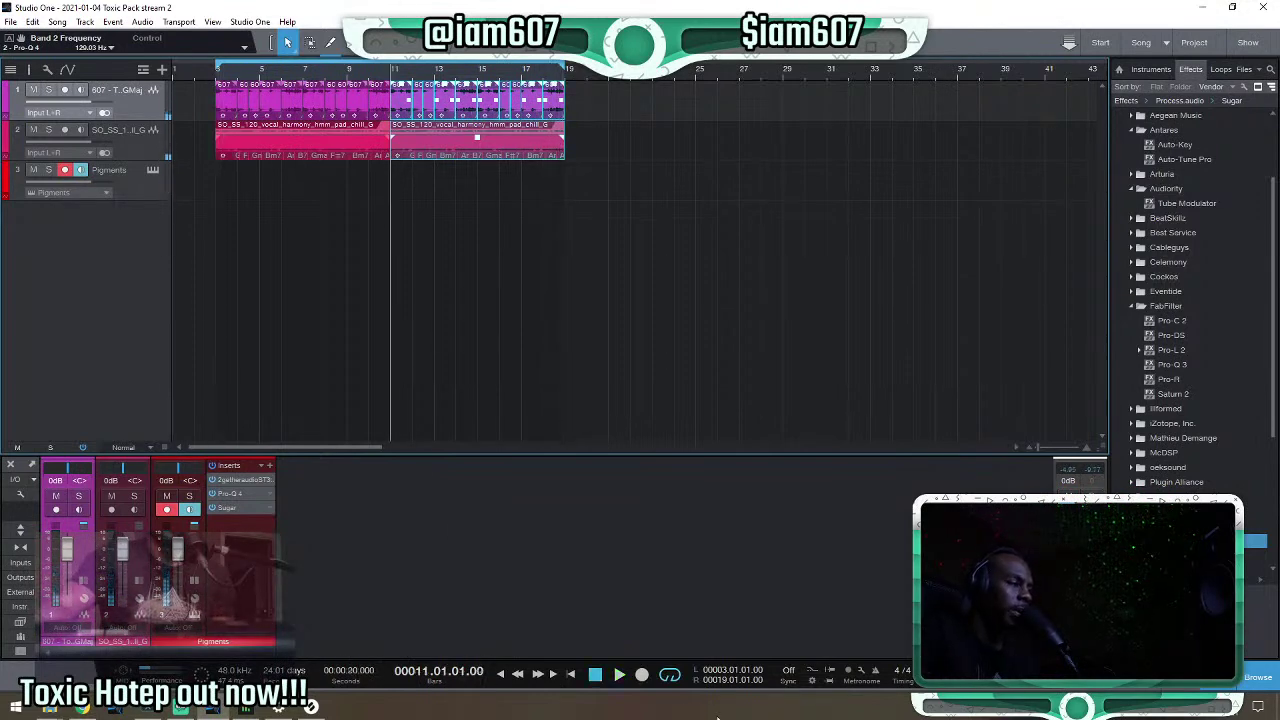
Turn off looping and record a Pigments part over bars 11 to 19, discarding the first short take.
click(673, 677)
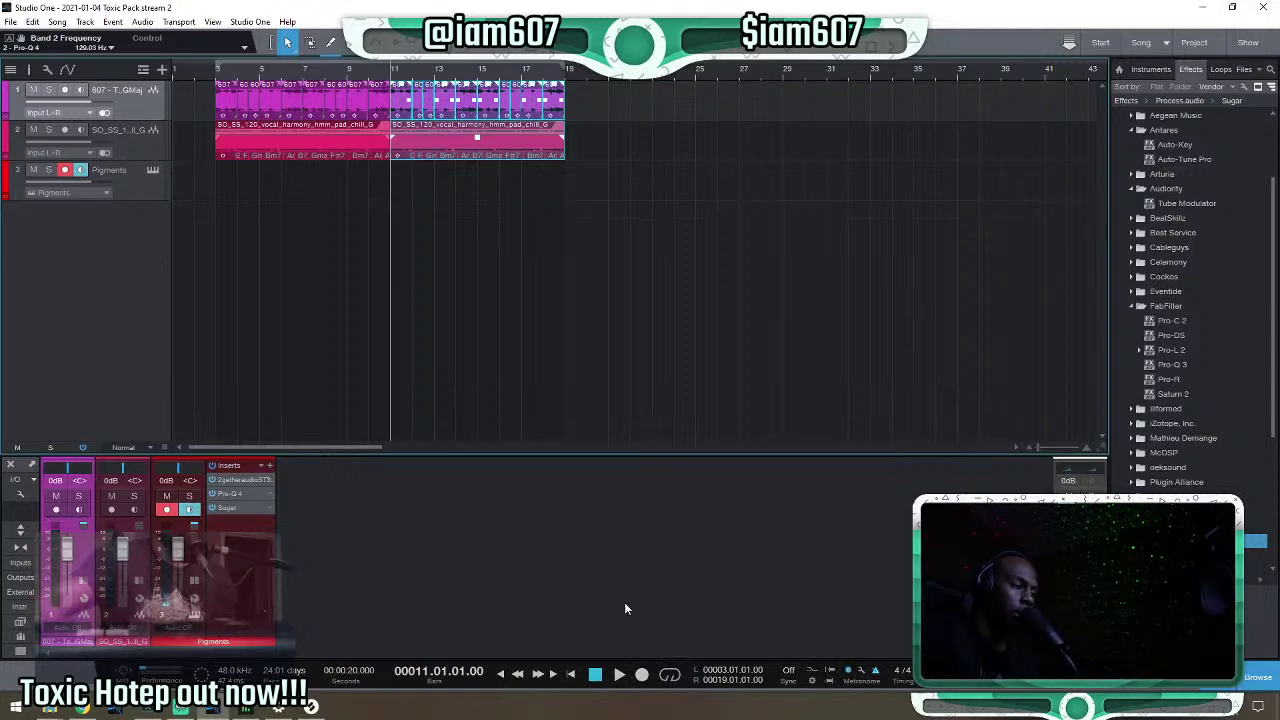
click(642, 676)
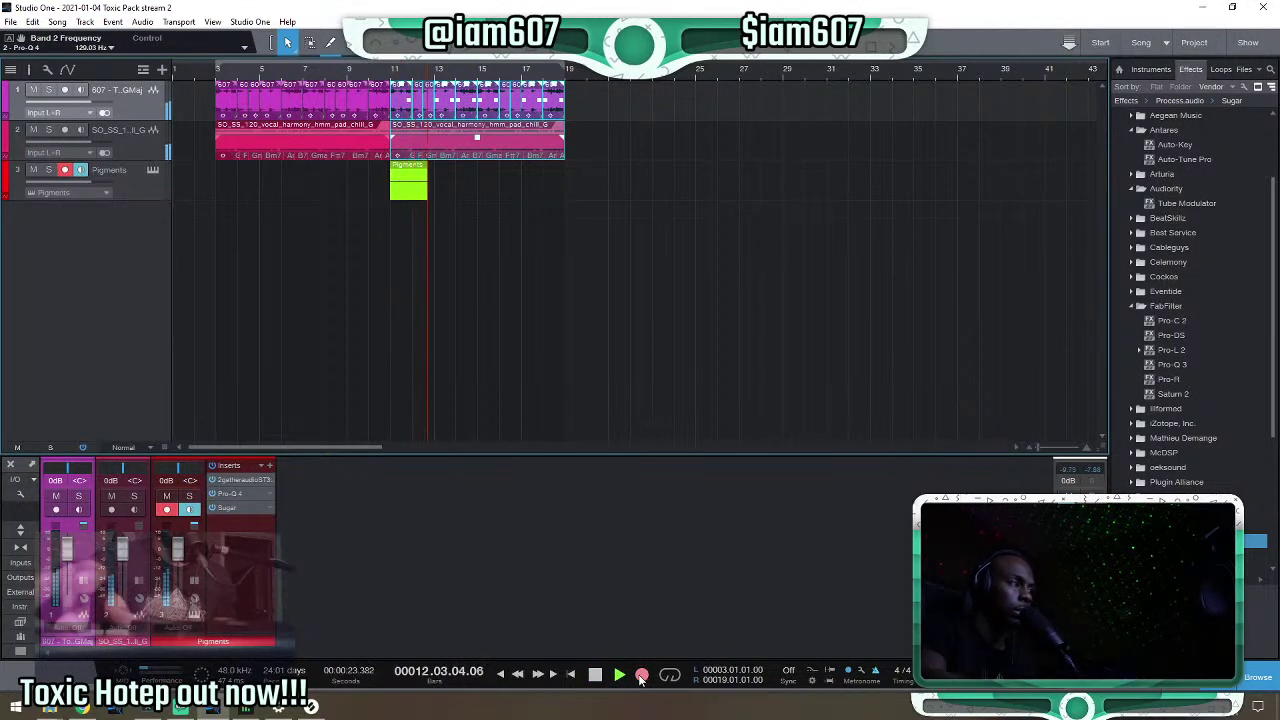
key(space)
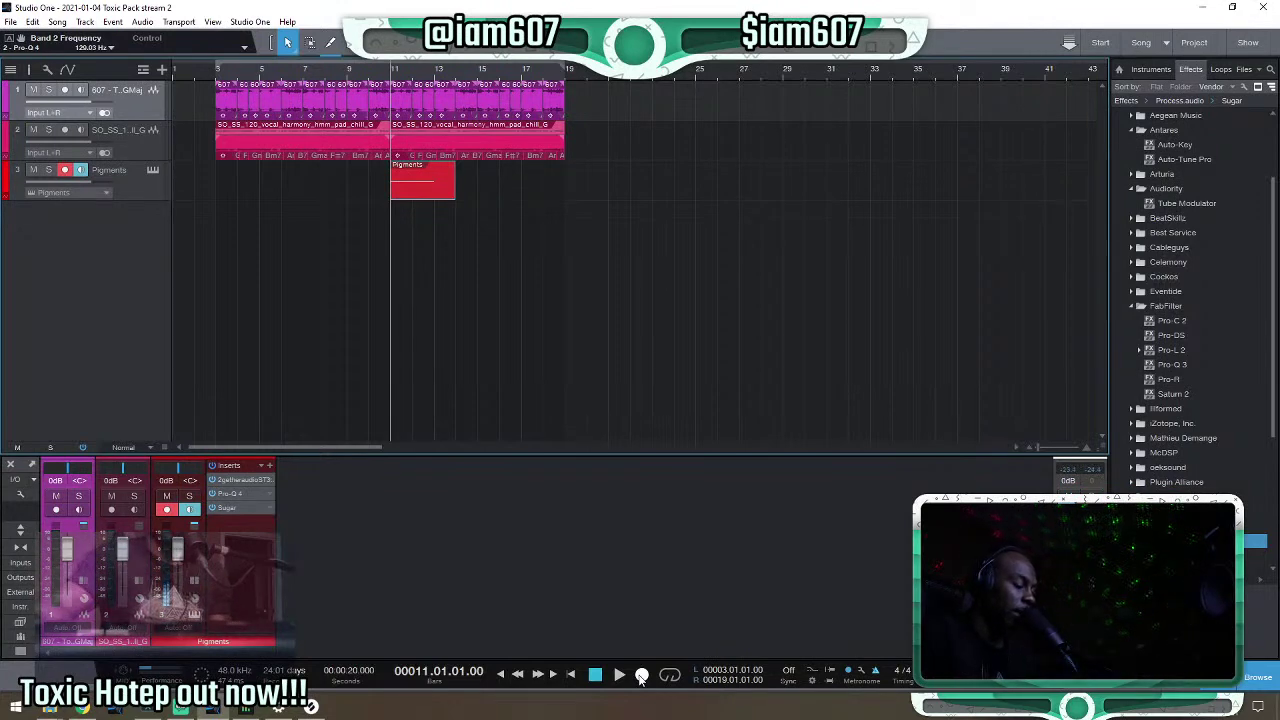
key(Delete)
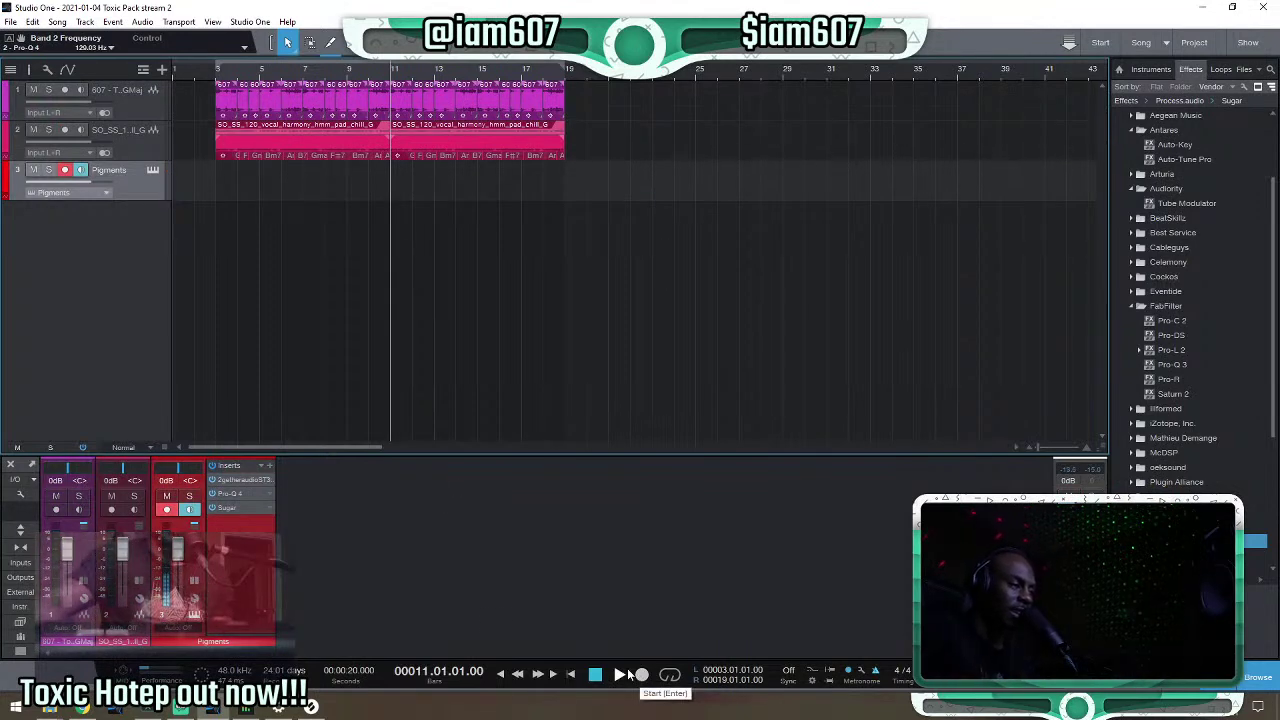
click(642, 675)
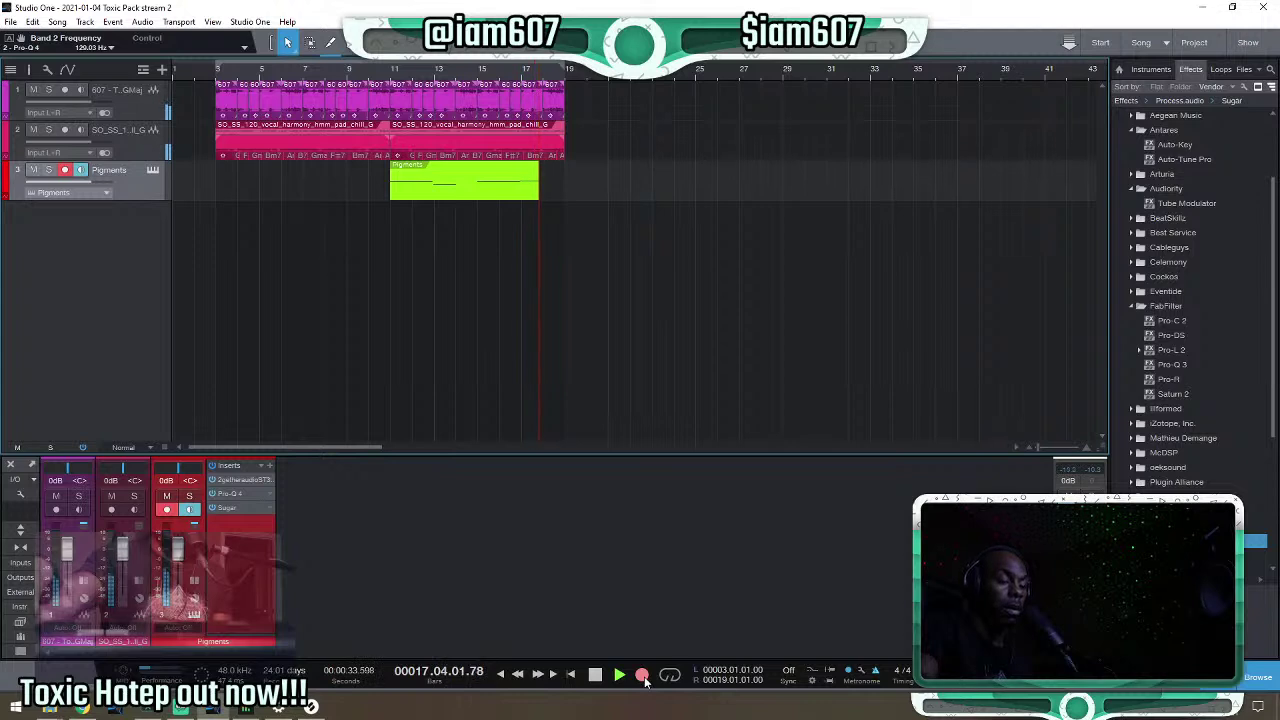
key(space)
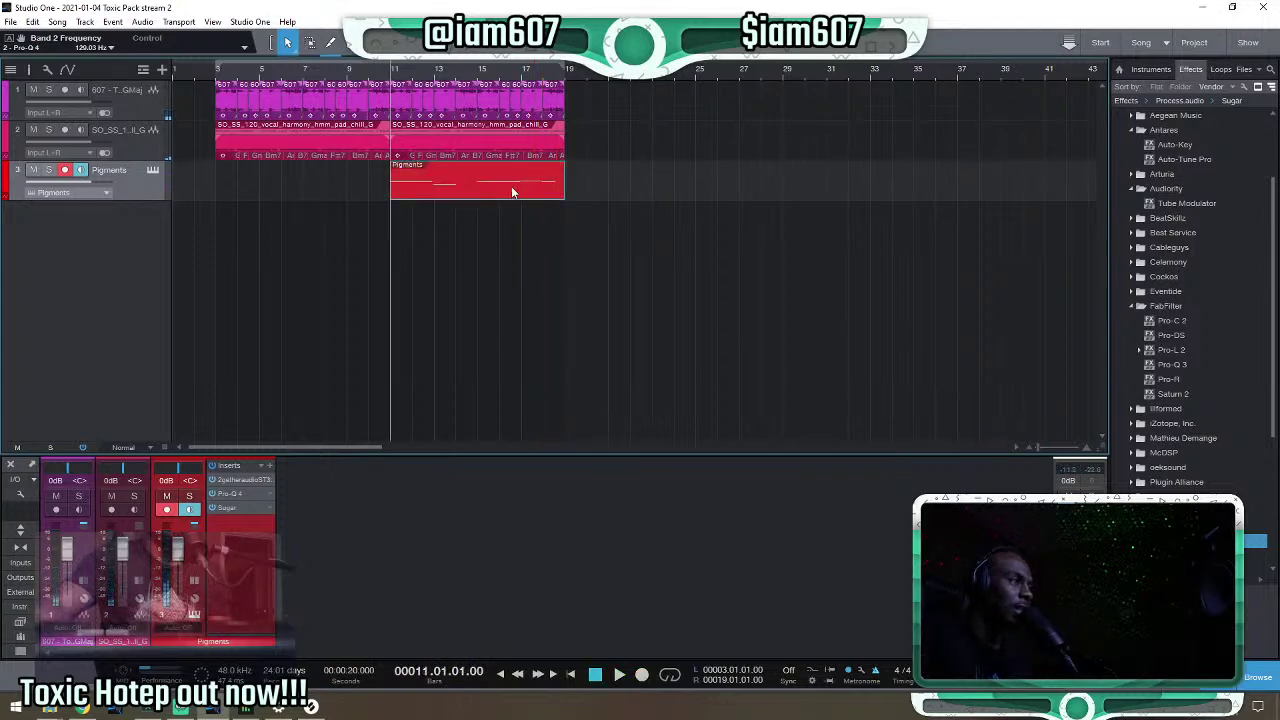
Open the recorded Pigments part for note editing, set the note starting just before bar 17 to E3, and play from bar 15.
click(479, 78)
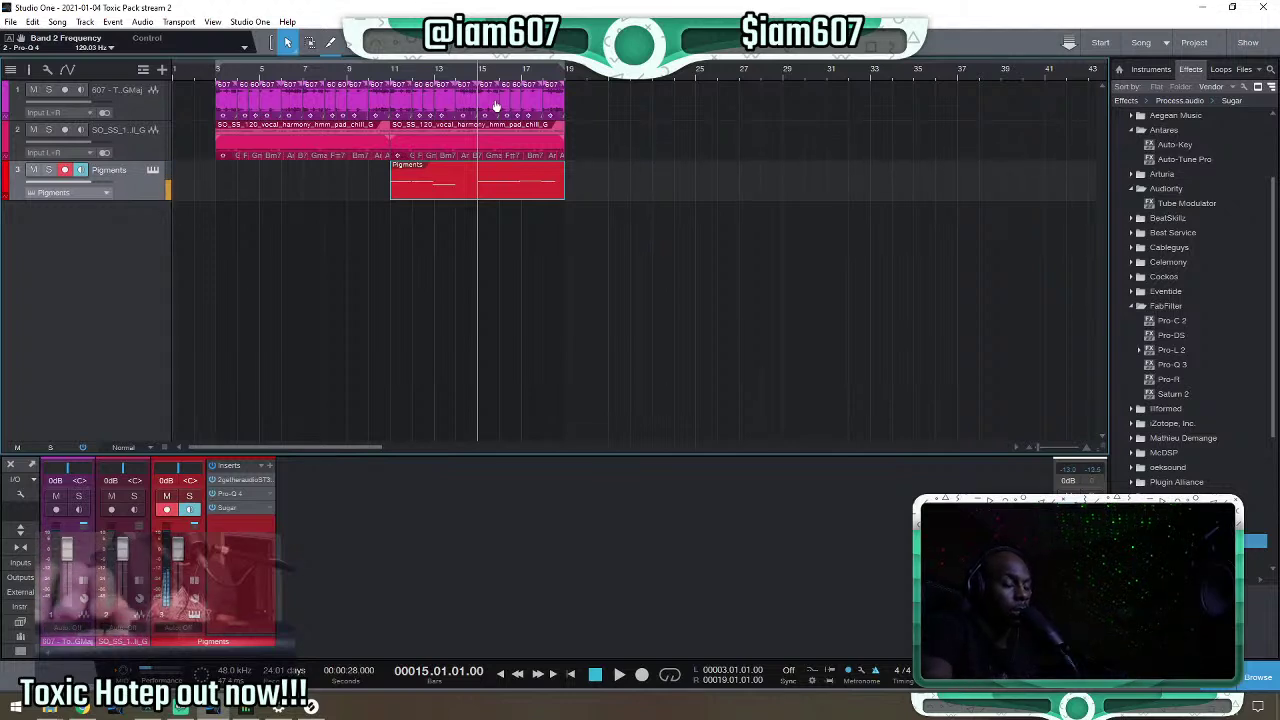
double_click(502, 198)
scroll(871, 438, down, 3)
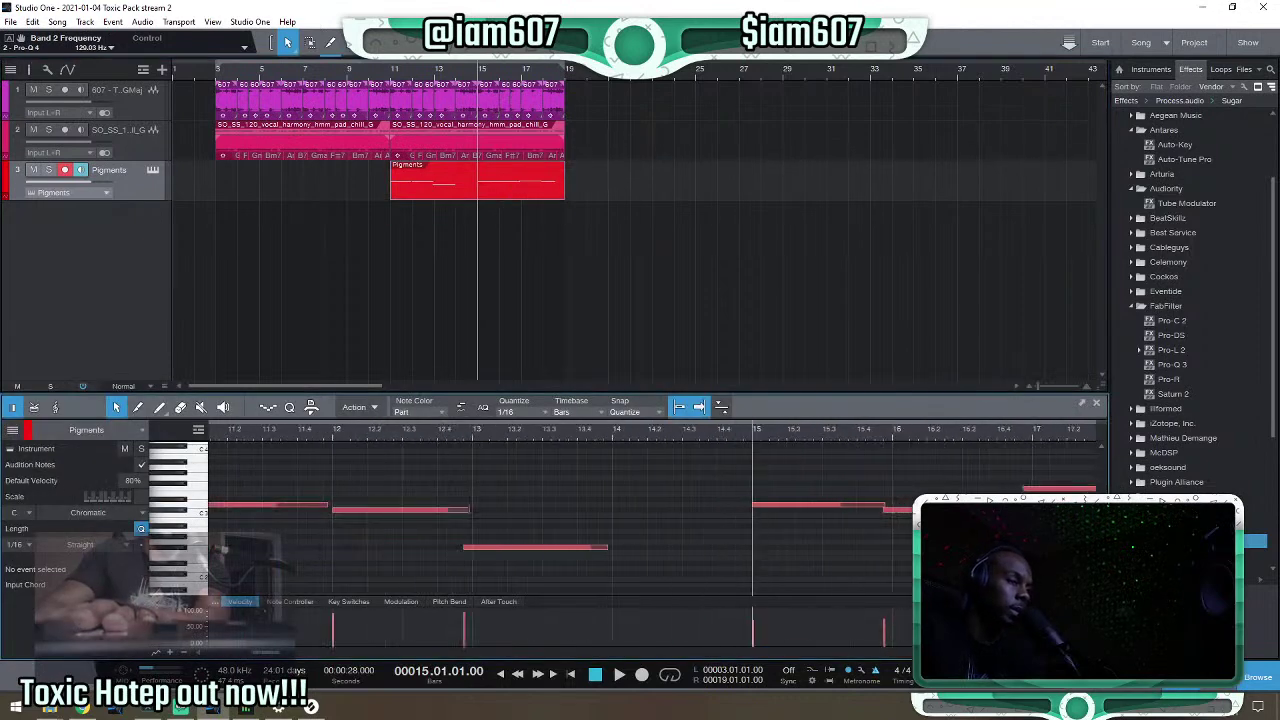
click(827, 508)
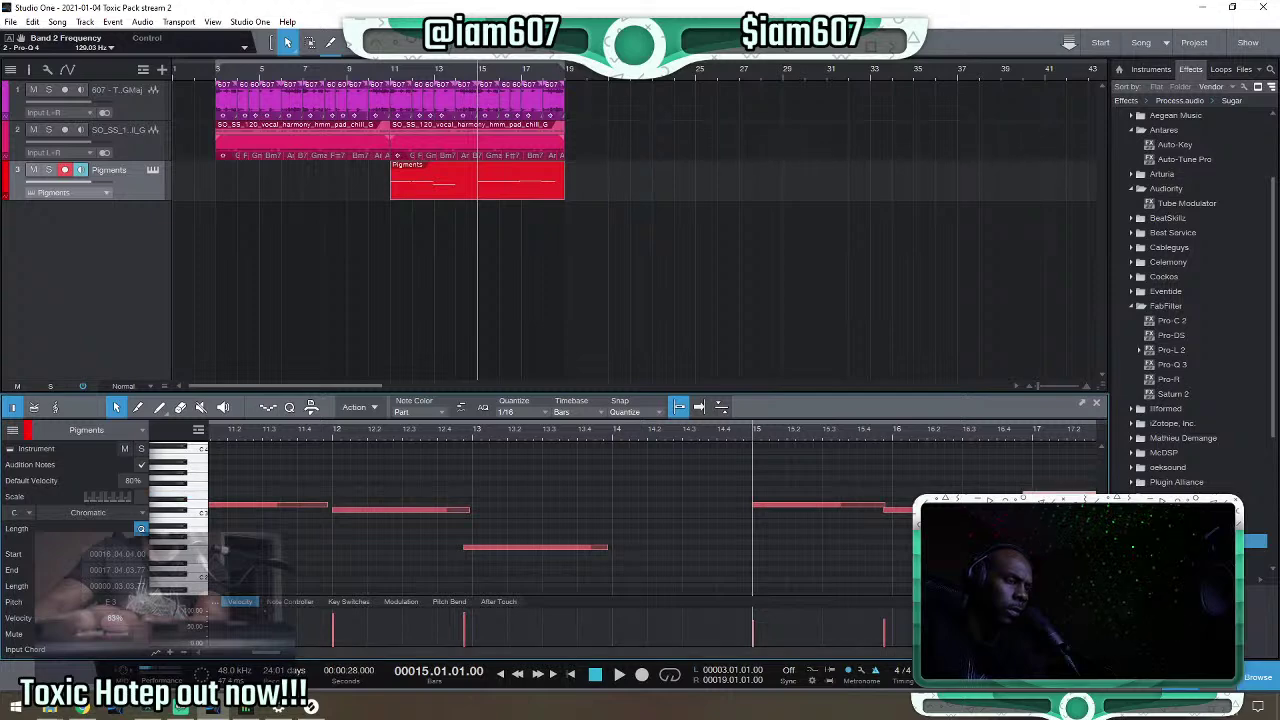
scroll(655, 510, right, 3)
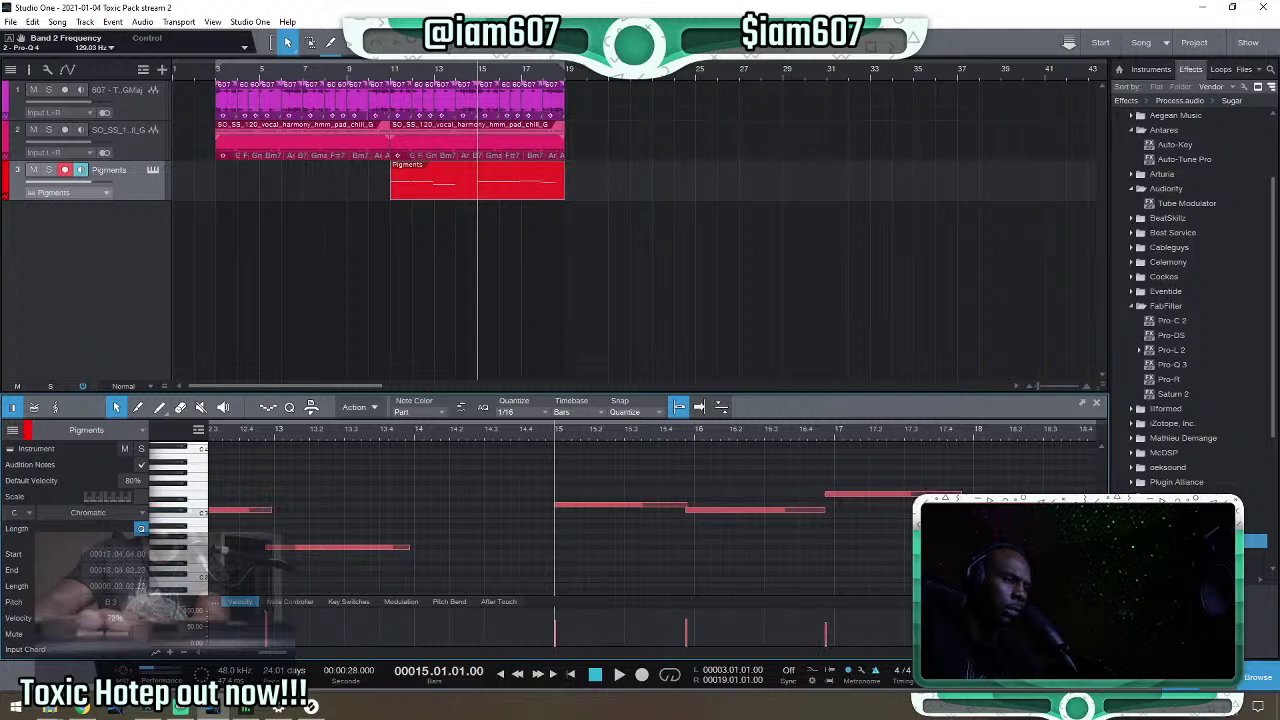
key(space)
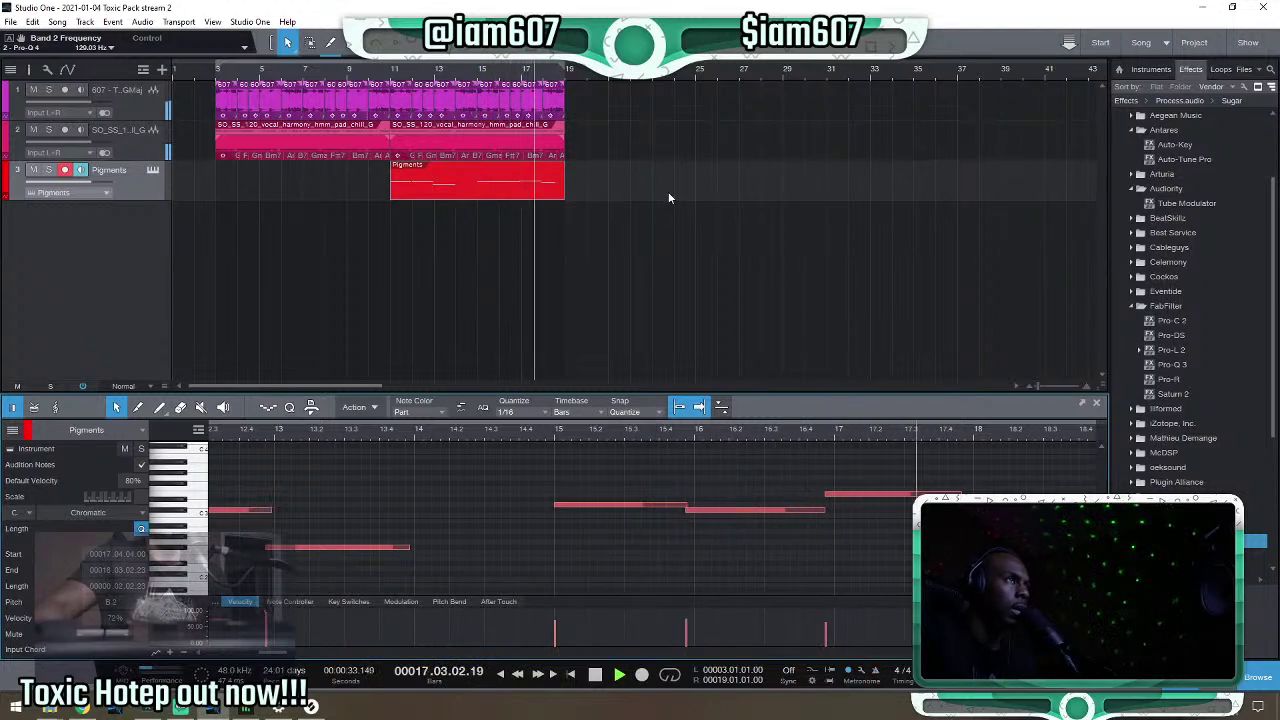
Turn looping back on and replay the last bars of the Pigments part to check its final note.
click(670, 675)
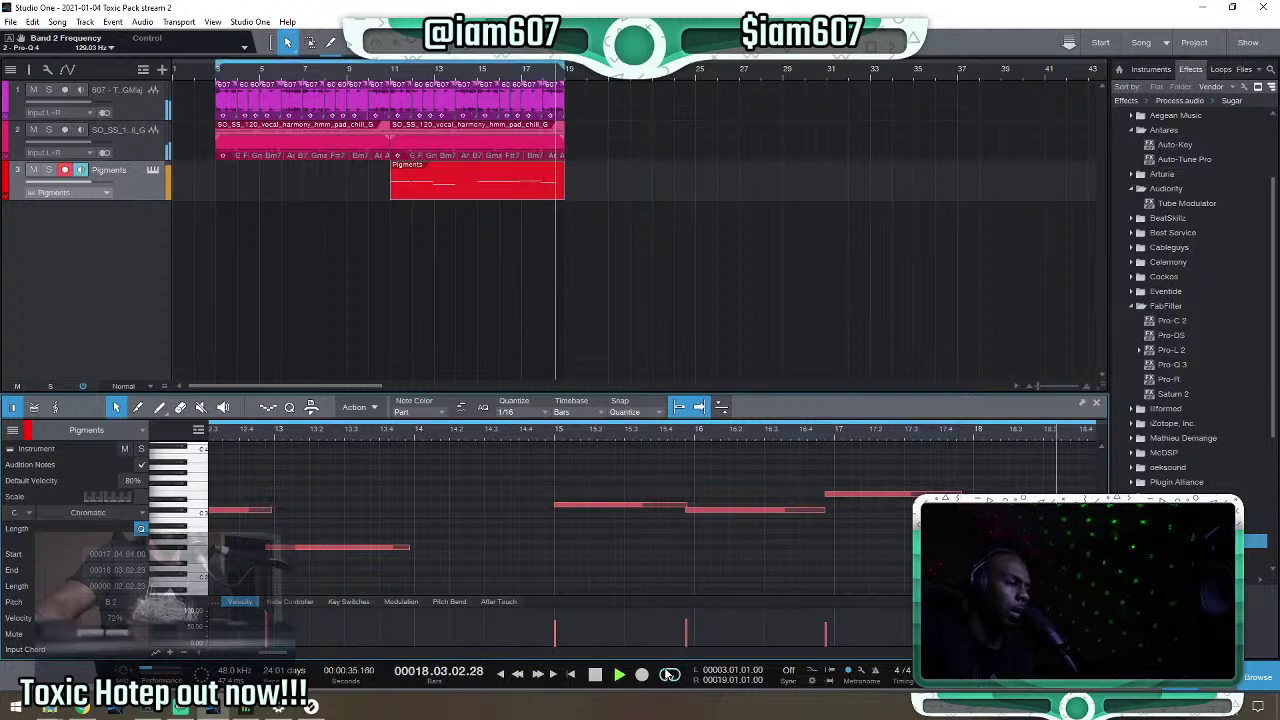
key(space)
click(543, 77)
key(space)
click(525, 78)
scroll(525, 78, up, 2)
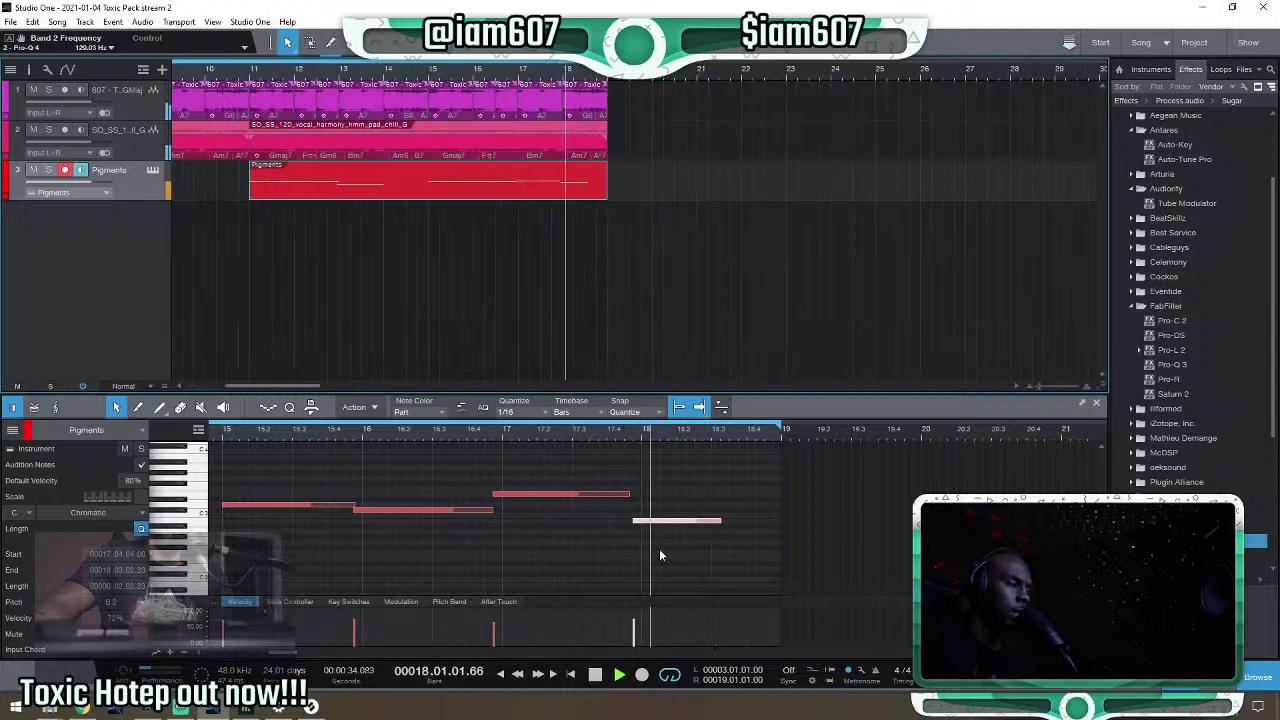
Lower the last note of the Pigments part to A2, play the loop and close the note editor.
key(space)
click(644, 522)
drag(647, 535, 649, 544)
key(space)
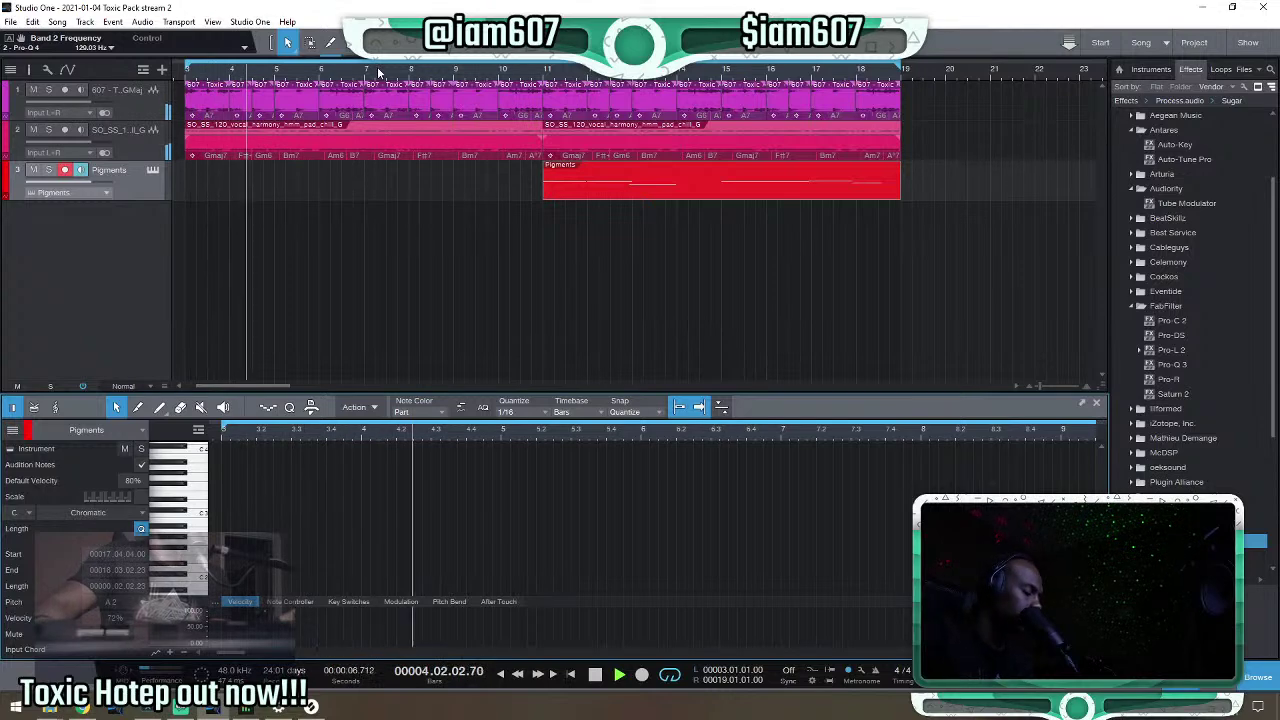
key(w)
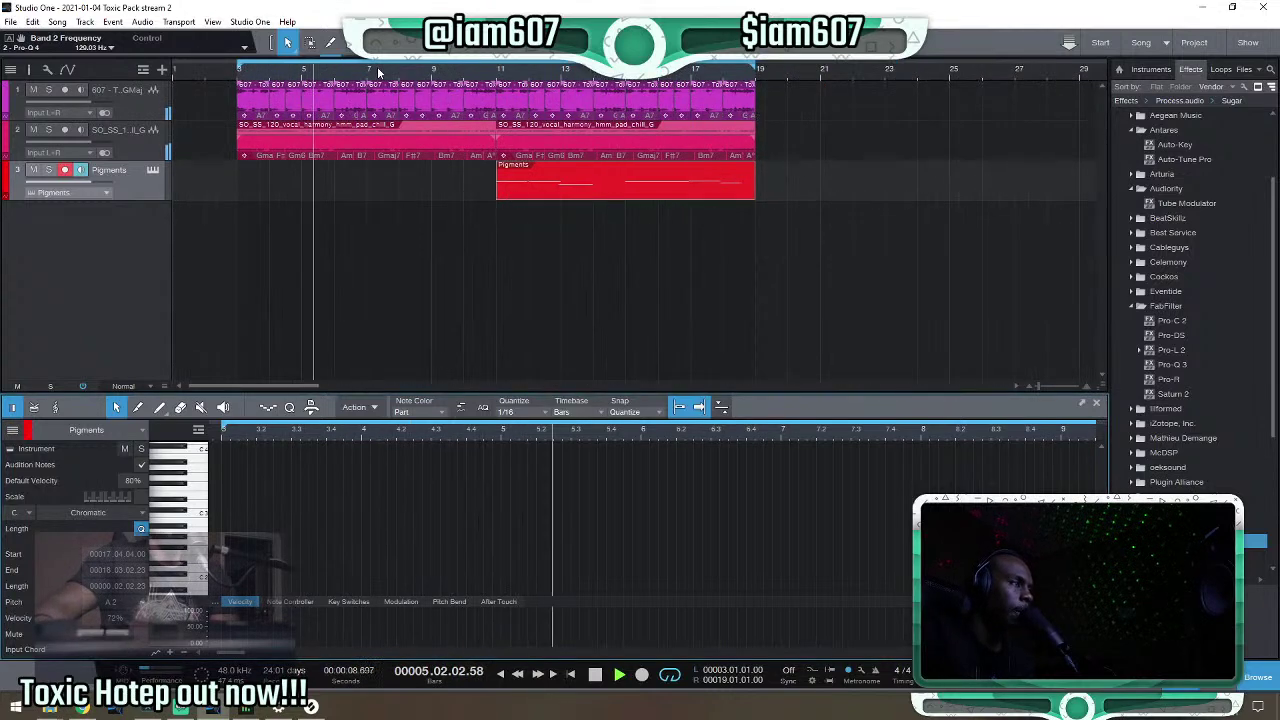
click(1096, 402)
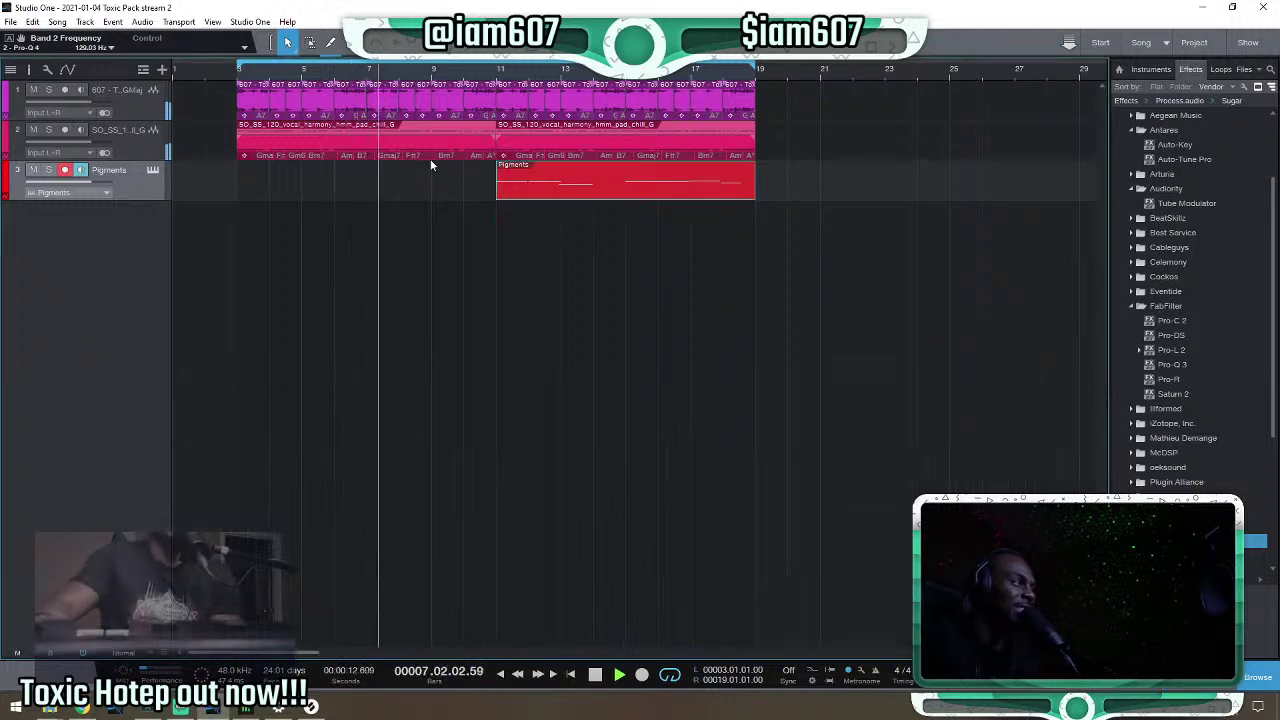
Solo the Pigments track, show the mixer and play the part from bar 11.
click(1132, 307)
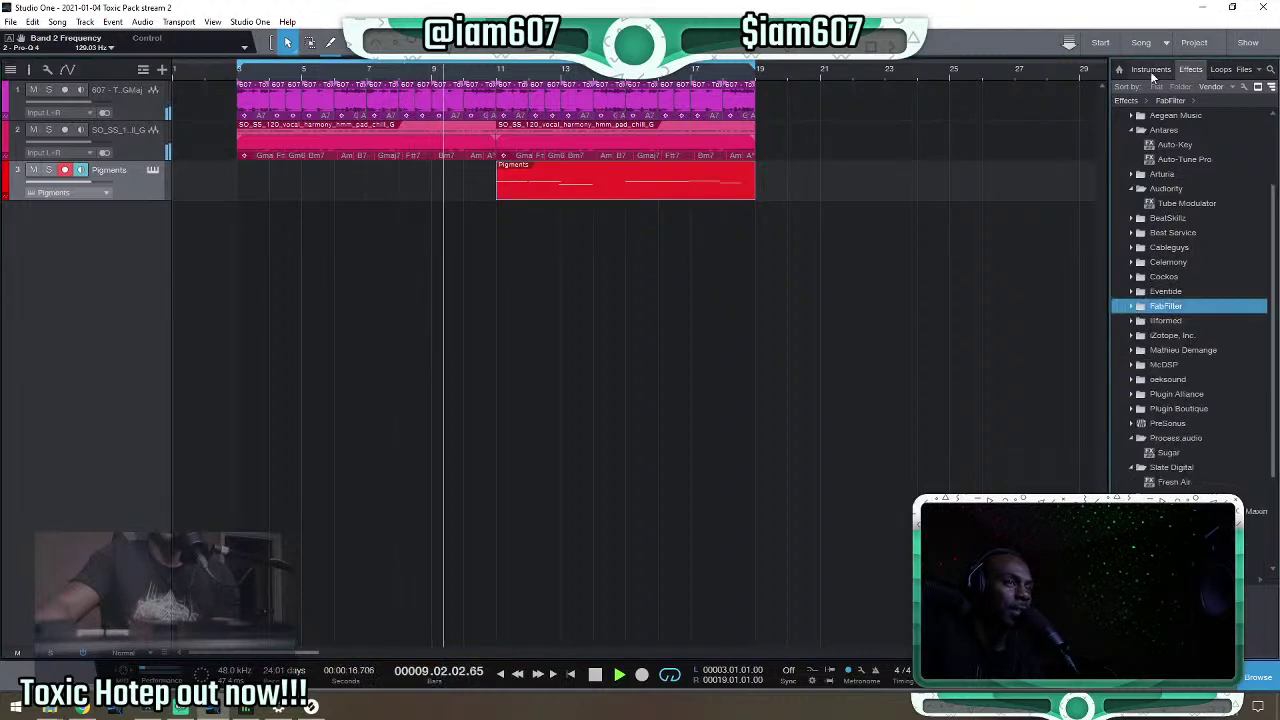
click(1150, 71)
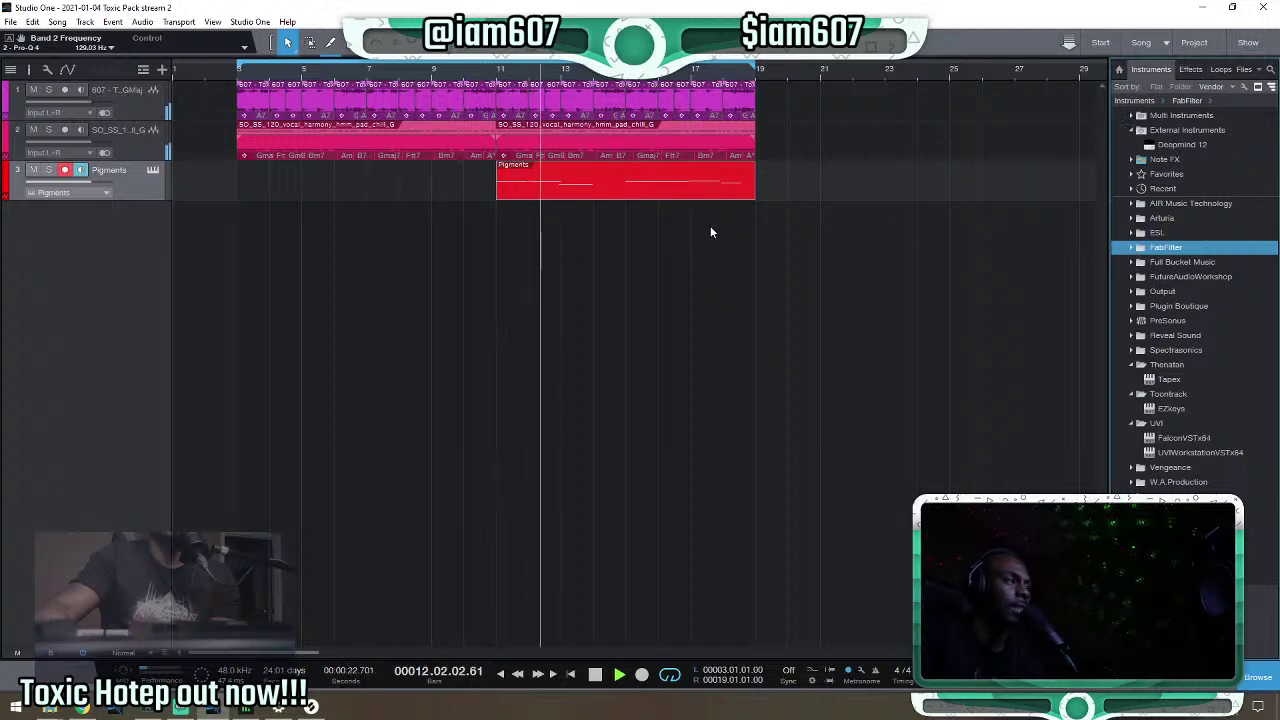
click(49, 170)
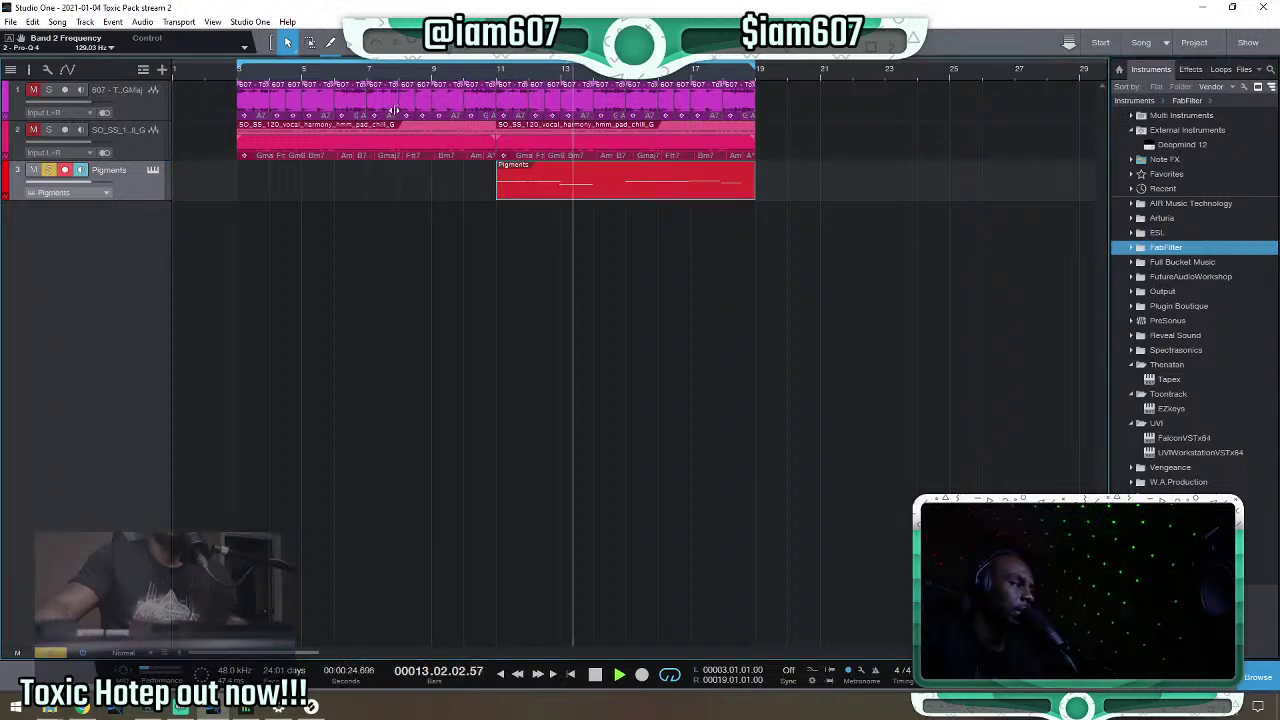
click(495, 76)
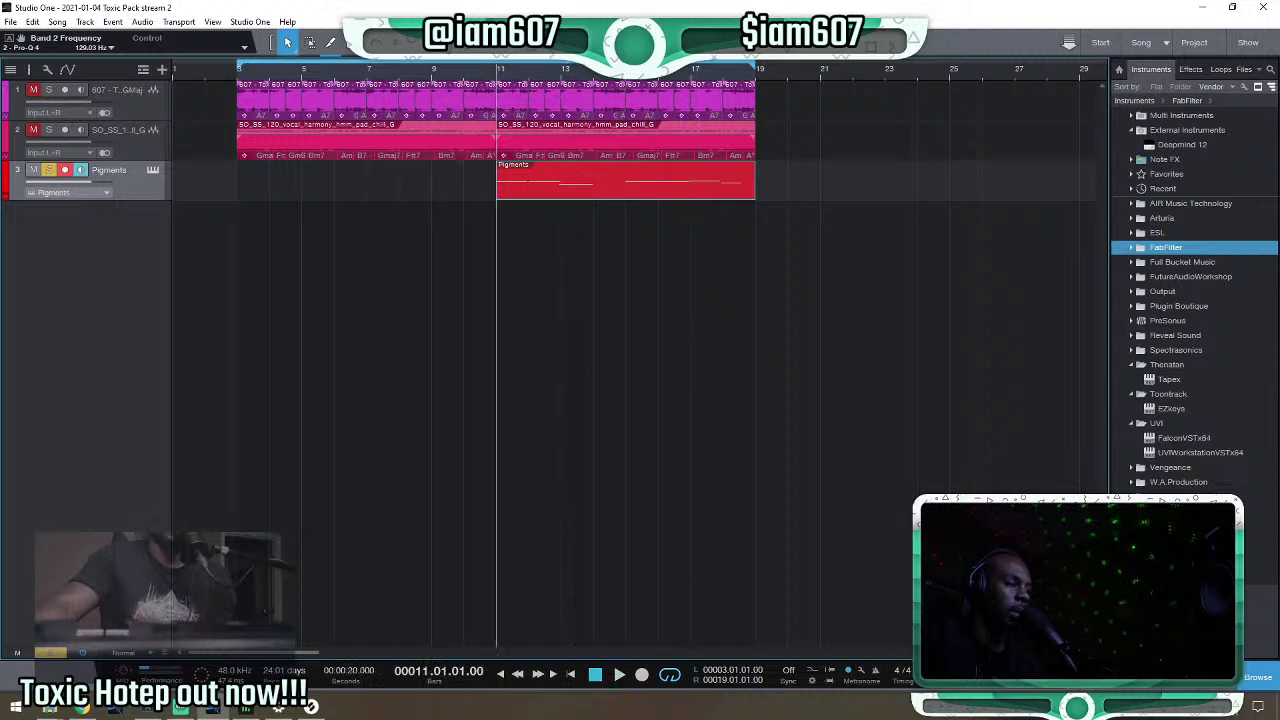
key(F3)
key(space)
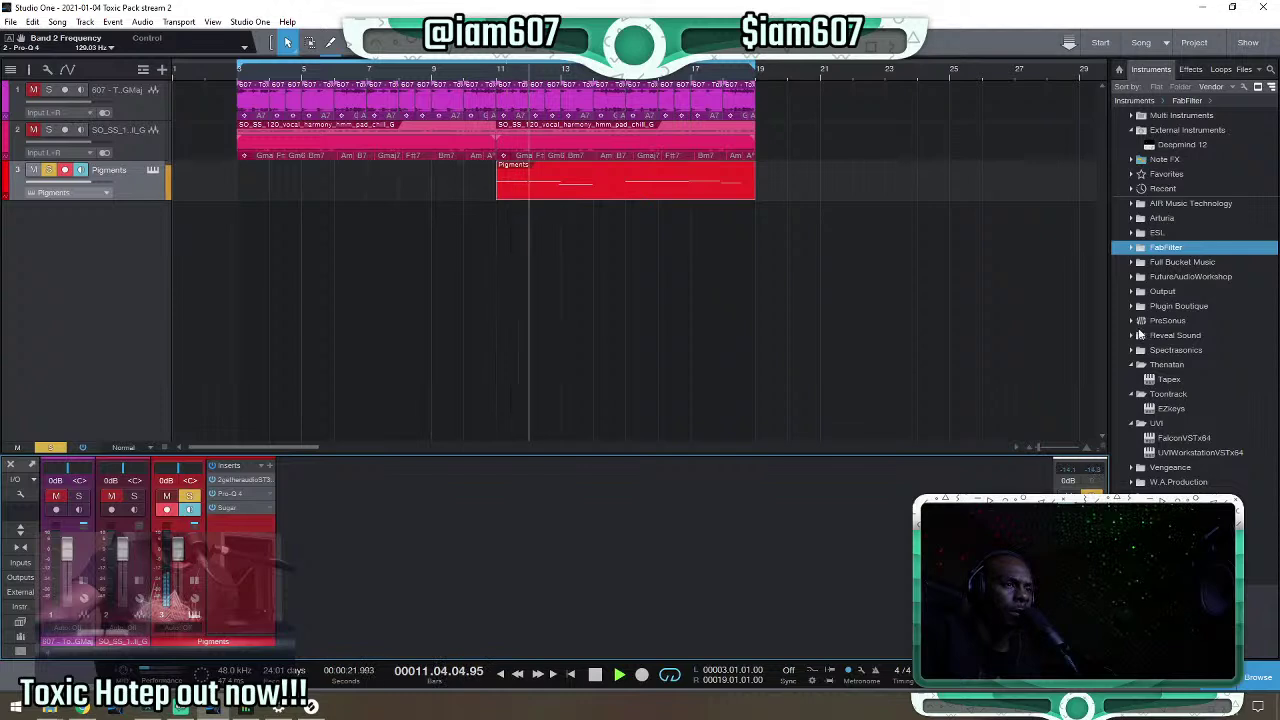
Add FabFilter Pro-C 2 after Sugar in the Pigments channel's inserts.
click(1190, 69)
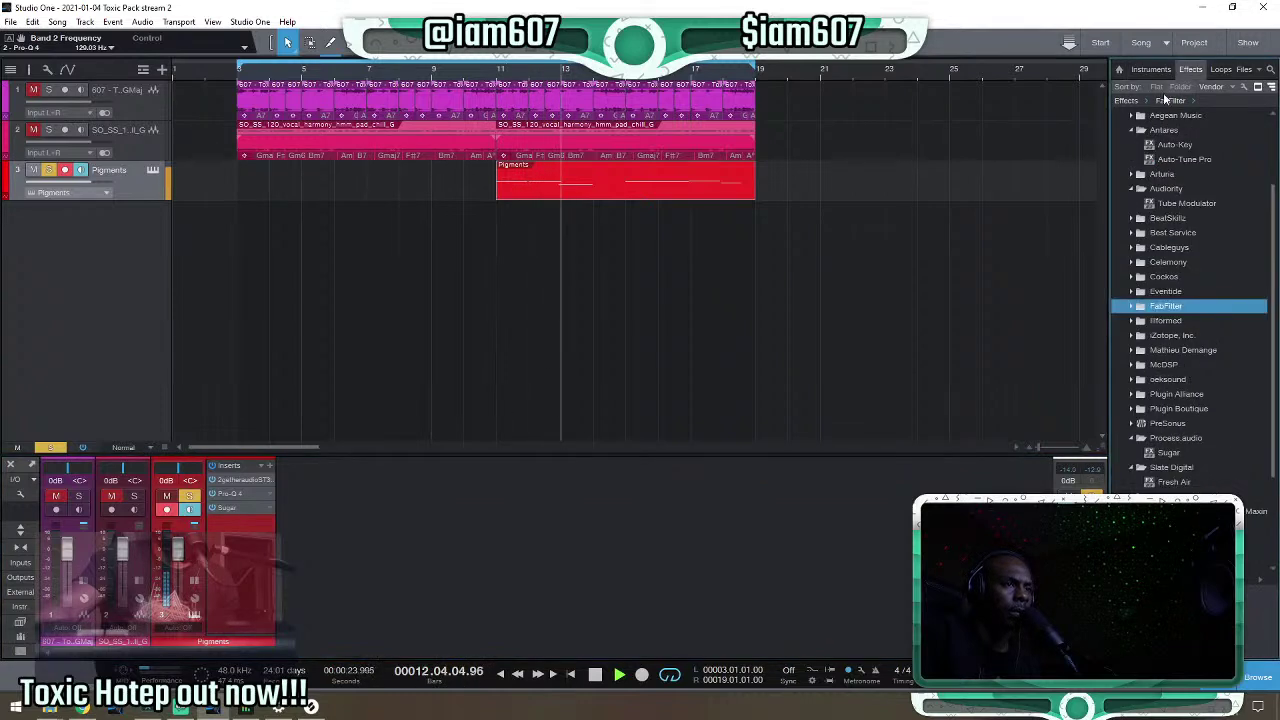
double_click(1166, 305)
drag(1169, 330, 245, 530)
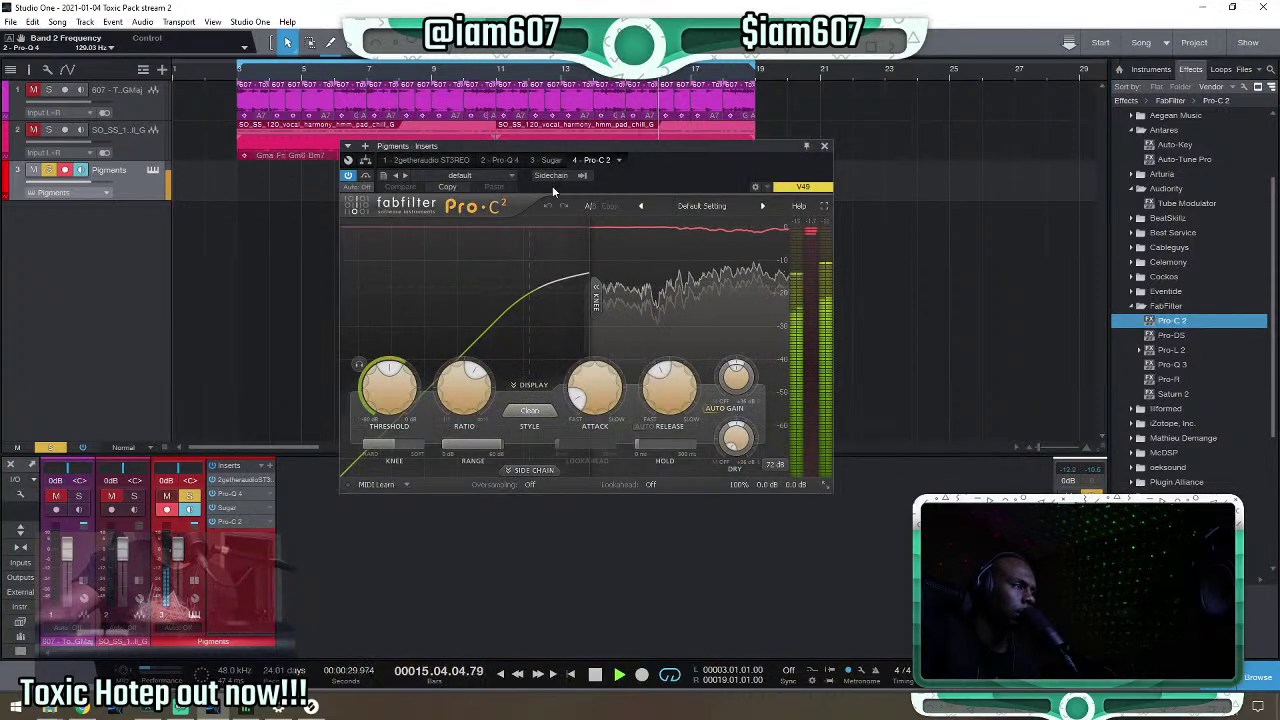
Lower the Pro-C 2 threshold to about -28 dB, close the compressor and stop playback.
scroll(390, 388, up, 10)
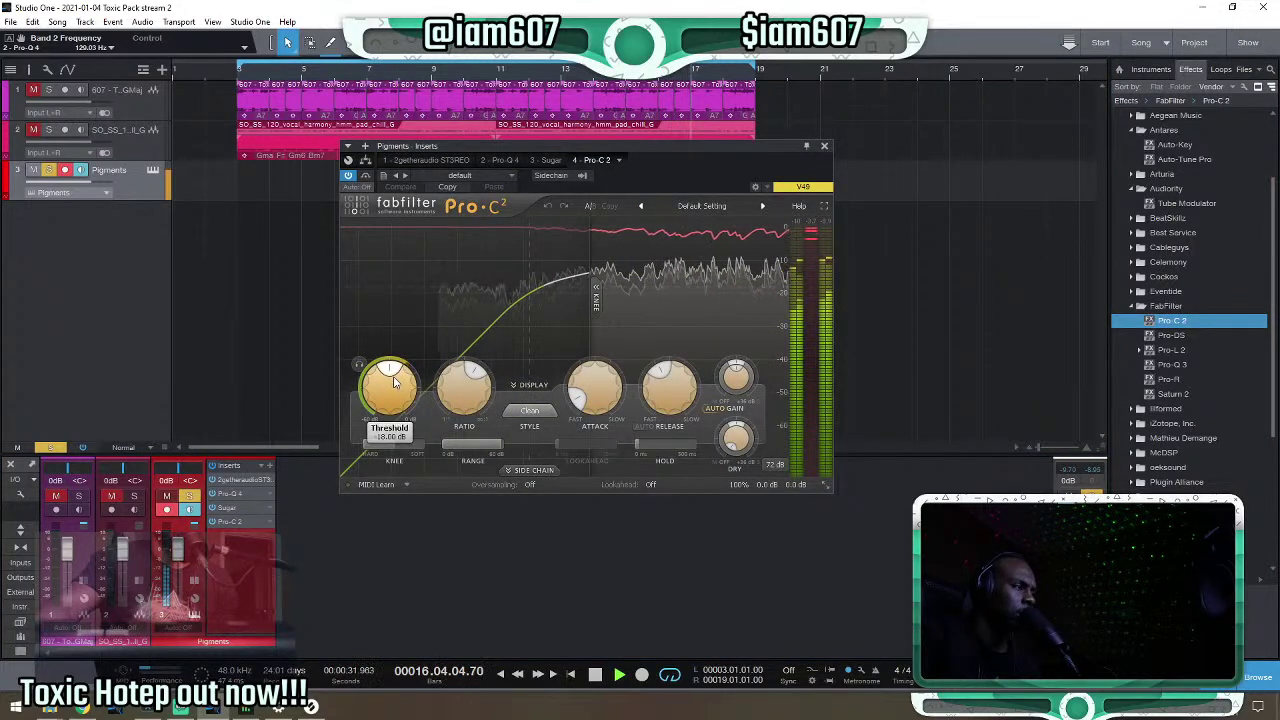
drag(390, 397, 364, 503)
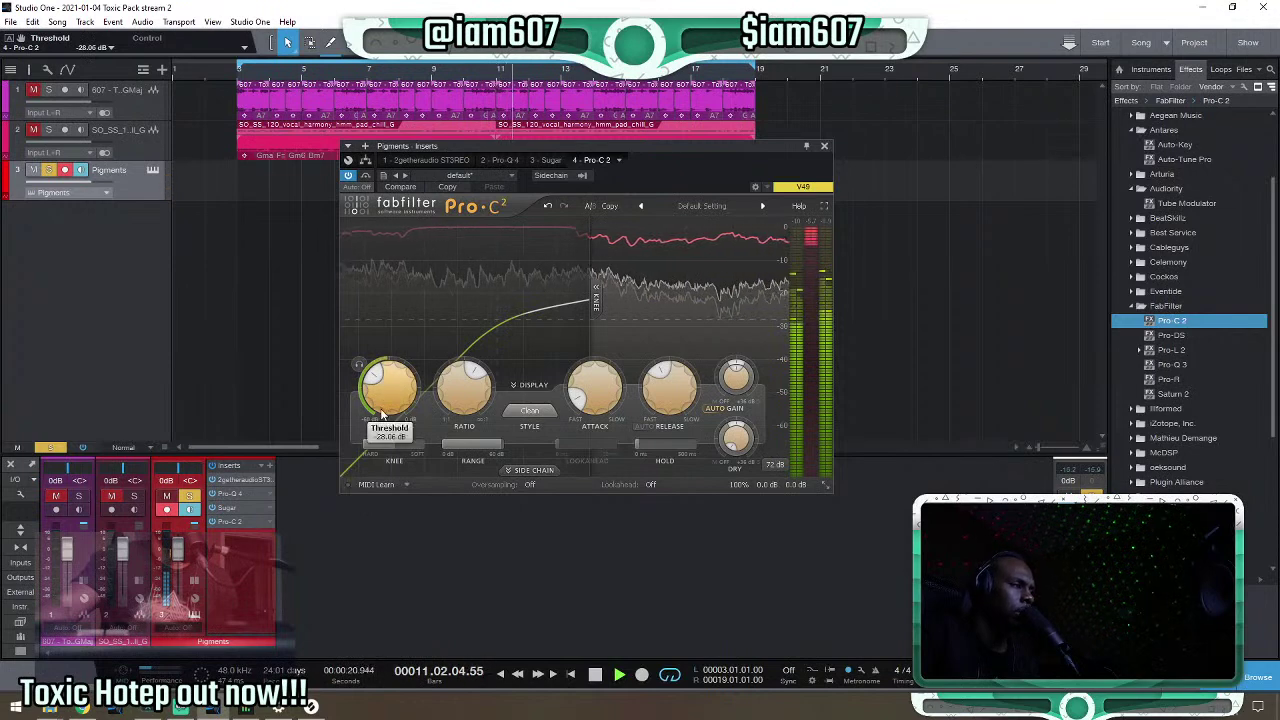
click(211, 522)
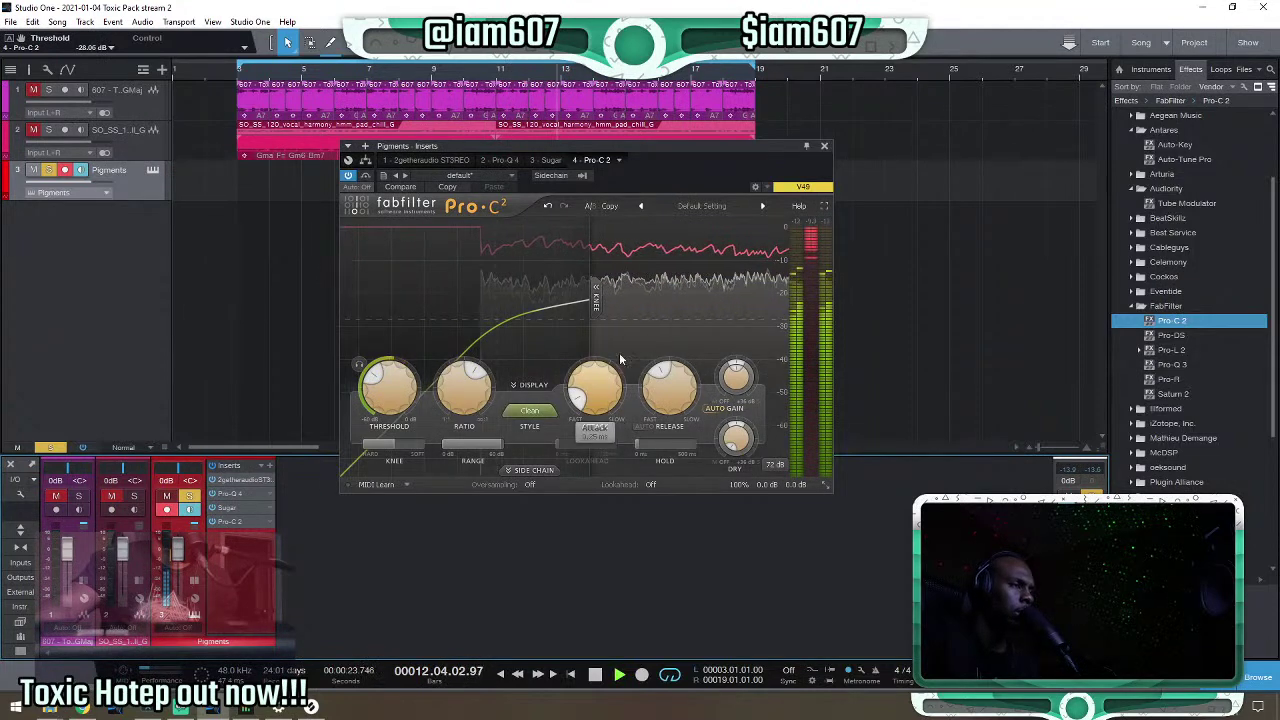
key(space)
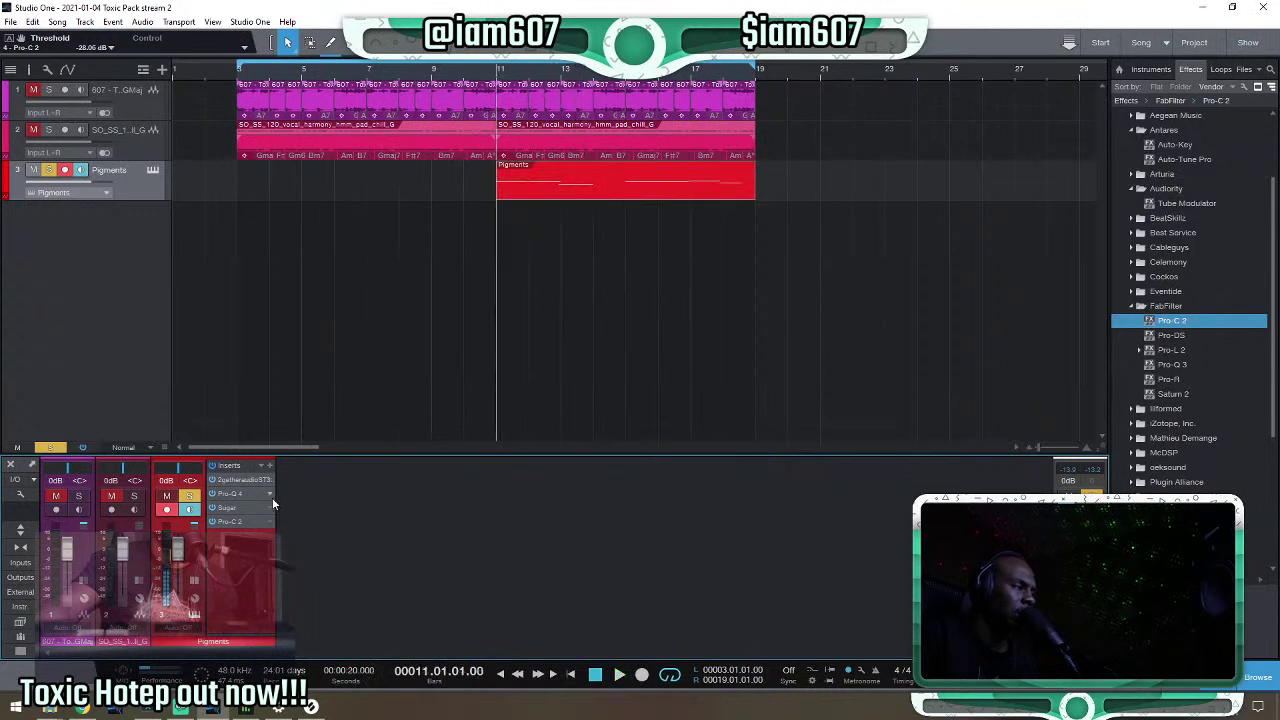
Reduce the high-shelf band's gain in the Pigments channel's Pro-Q 3 to about +4 dB during playback and close the equalizer.
click(262, 494)
click(775, 296)
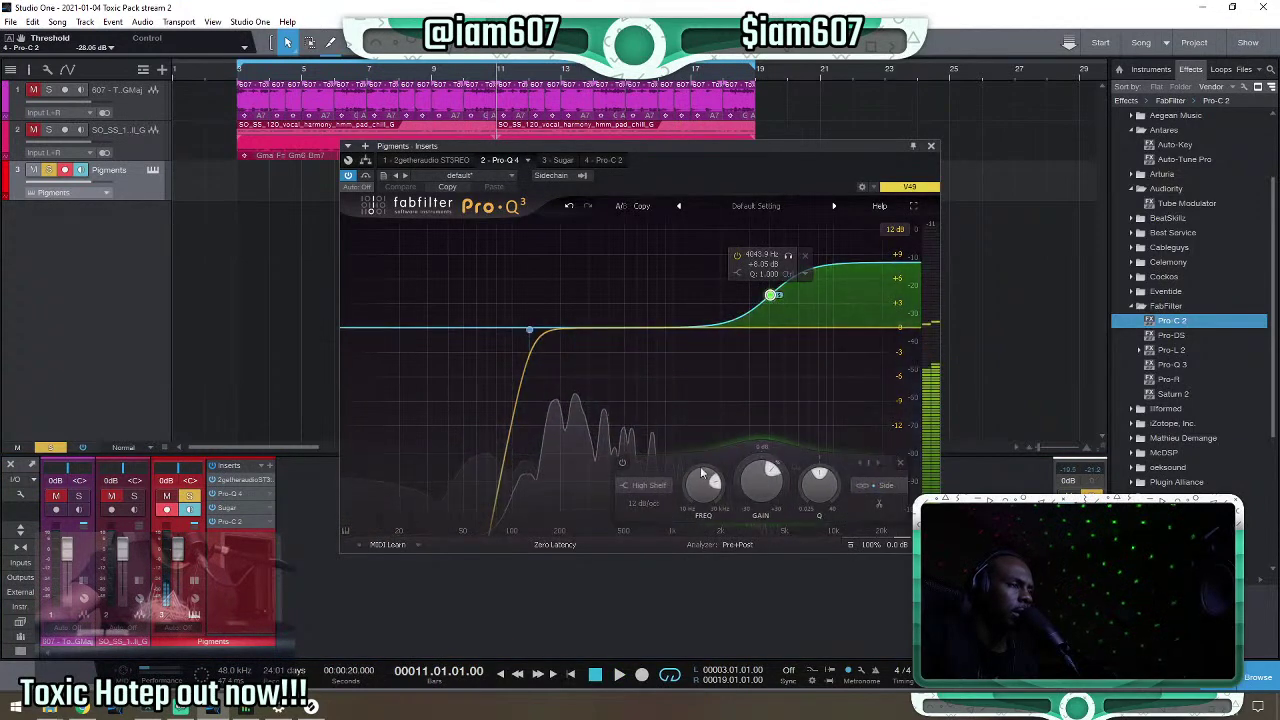
scroll(755, 505, down, 5)
key(space)
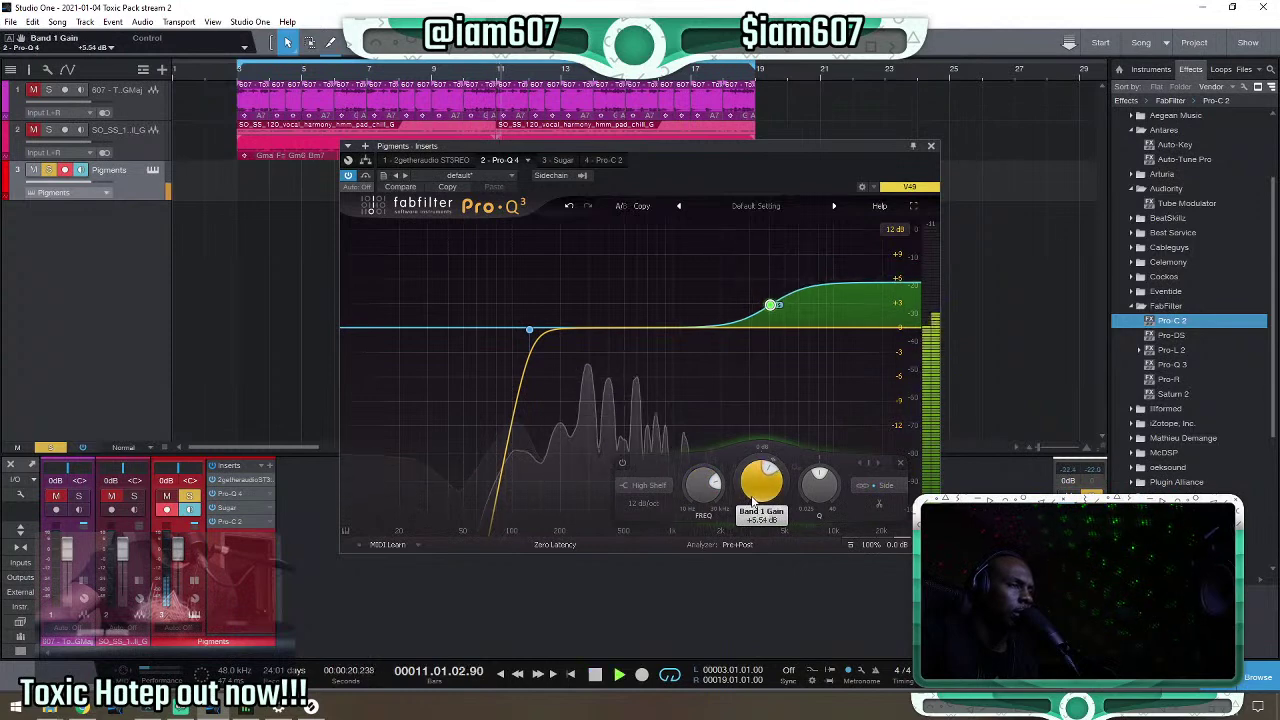
mouse_move(755, 505)
mouse_down()
mouse_move(740, 588)
mouse_move(755, 484)
mouse_up()
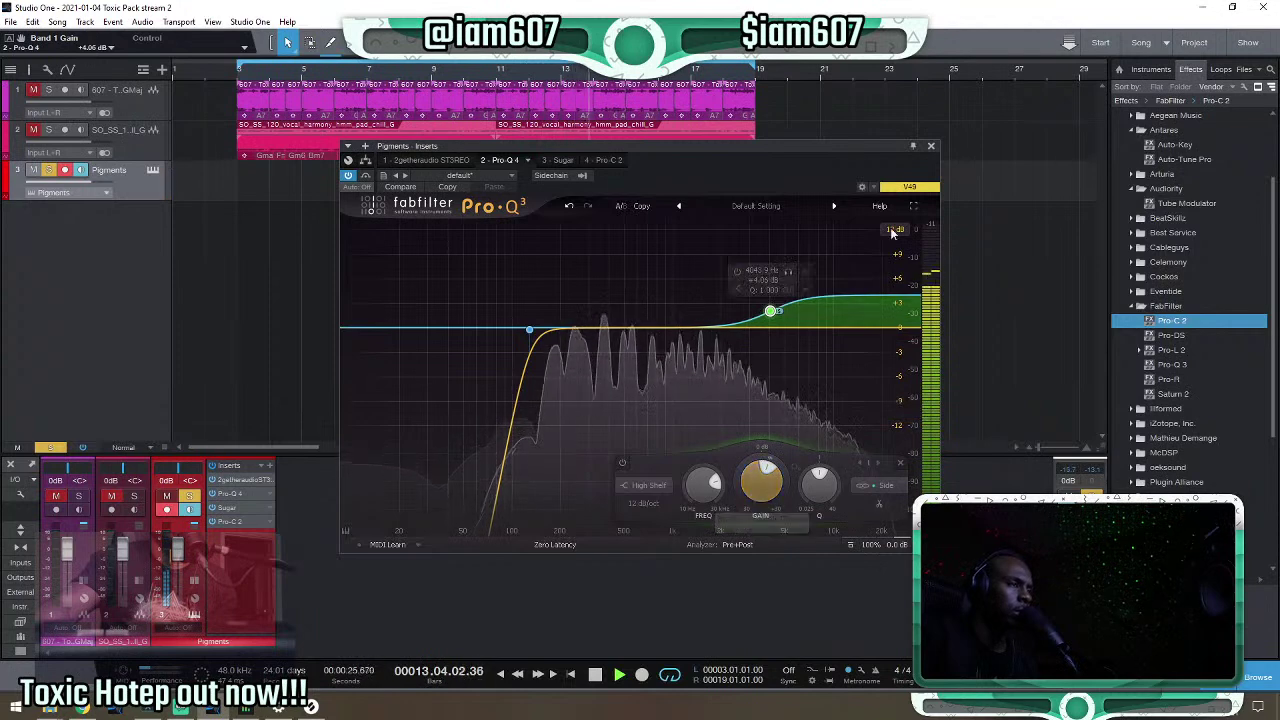
click(930, 146)
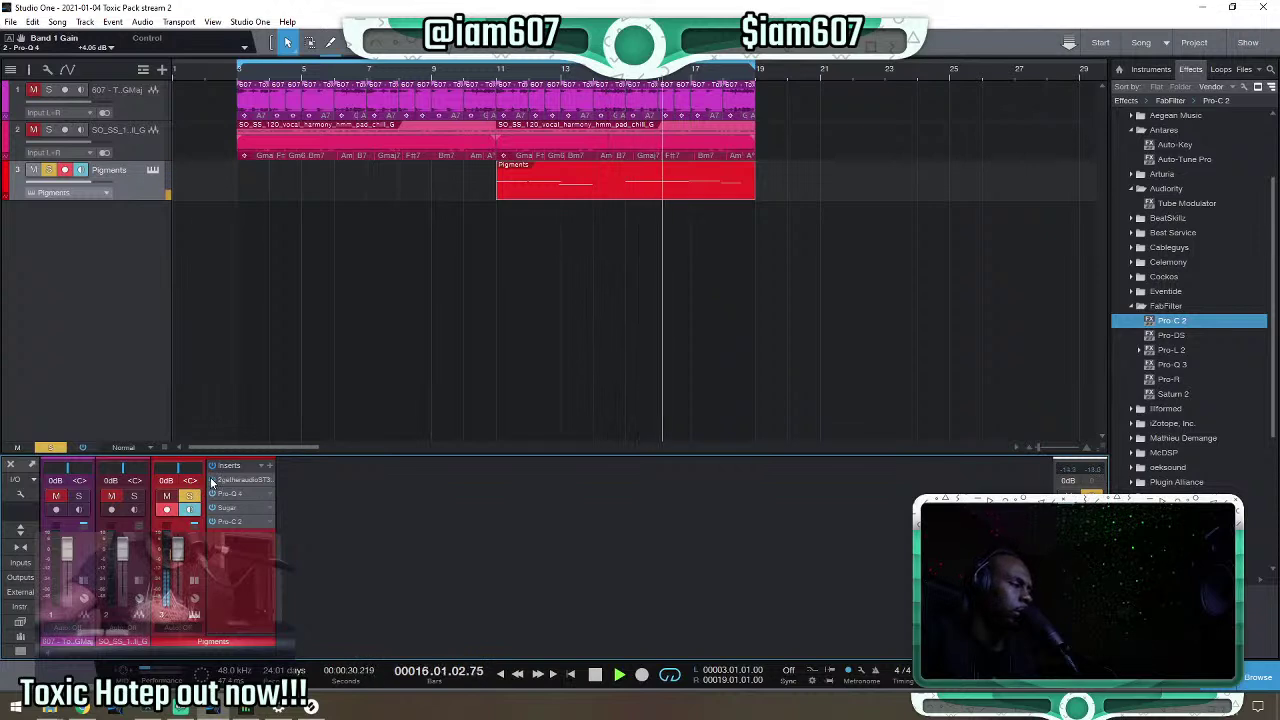
Open ST3REO on the Pigments channel, unsolo the track and compare the mix with Check Mono on, leaving it off.
right_click(268, 480)
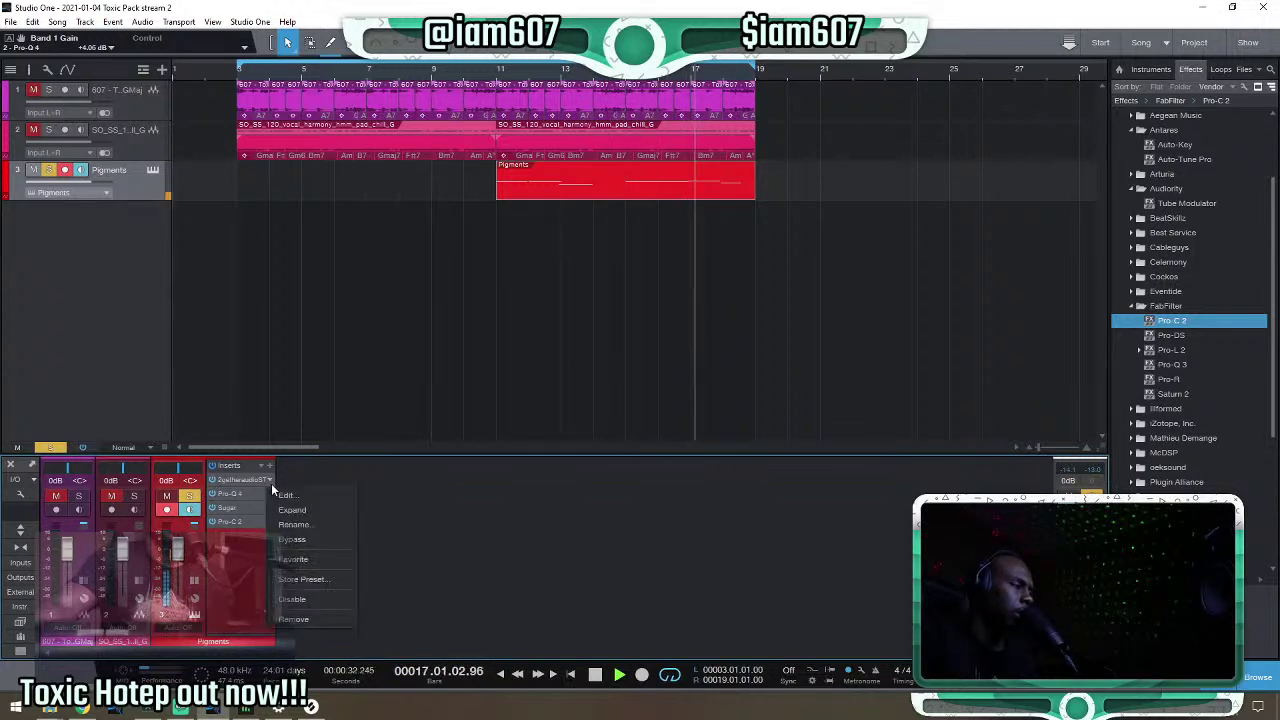
click(318, 510)
click(590, 452)
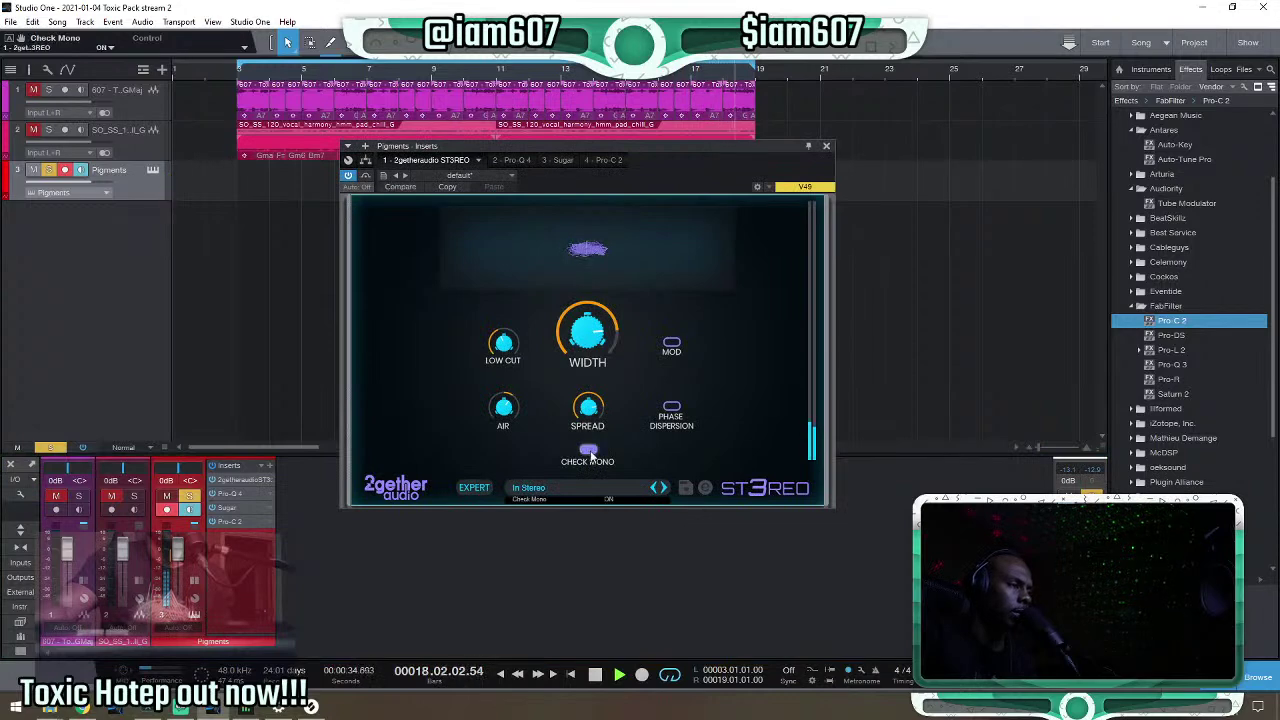
click(189, 495)
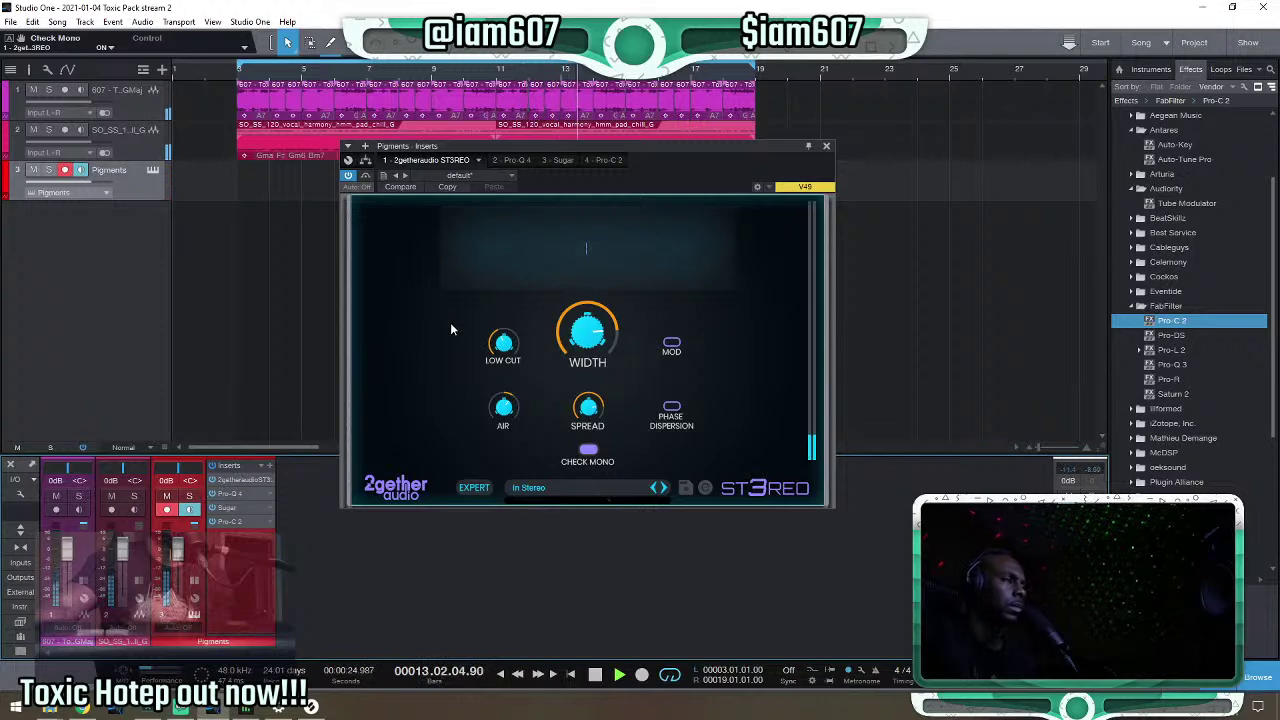
drag(624, 145, 713, 234)
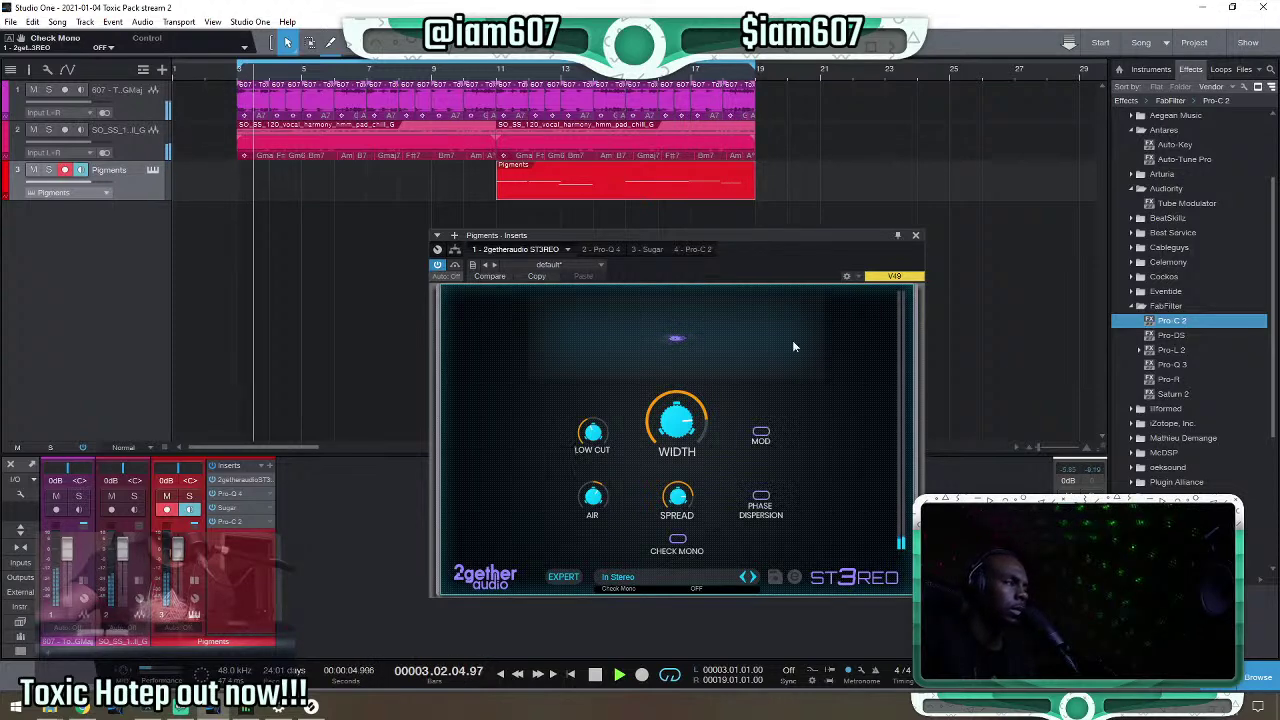
Close ST3REO, disarm the Pigments track and add PreSonus Impact on a new instrument track.
click(915, 236)
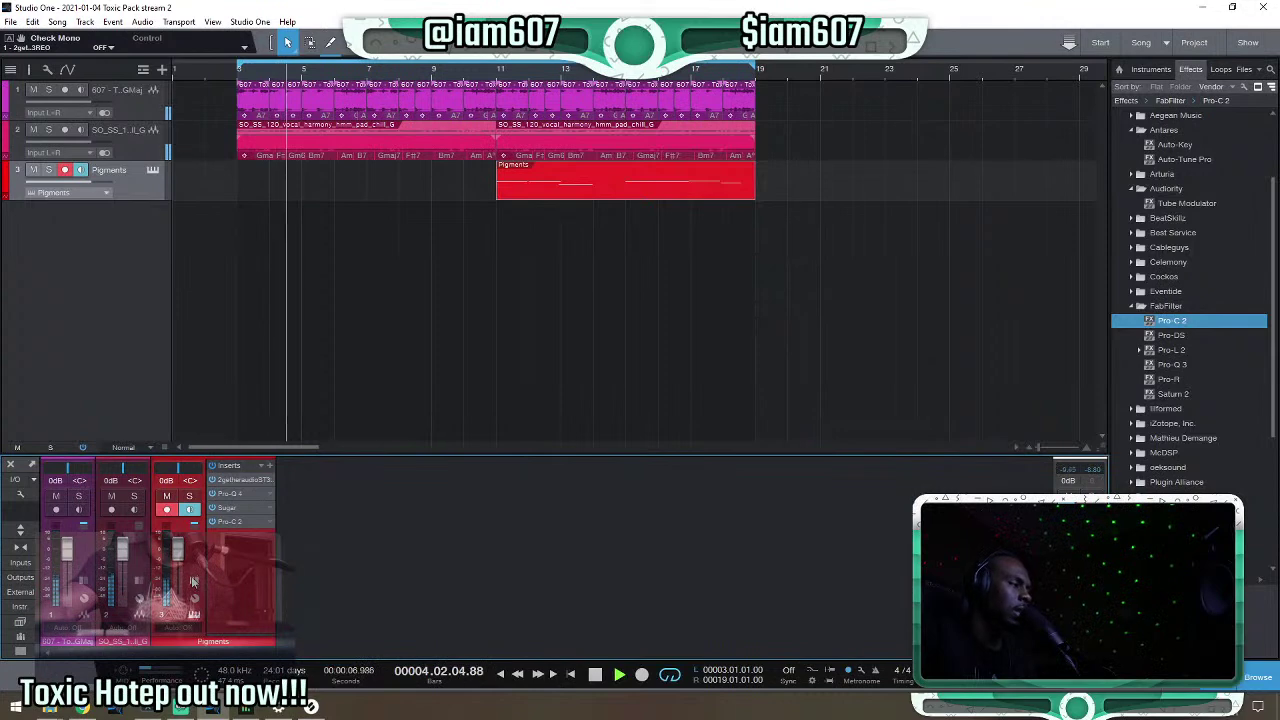
click(167, 509)
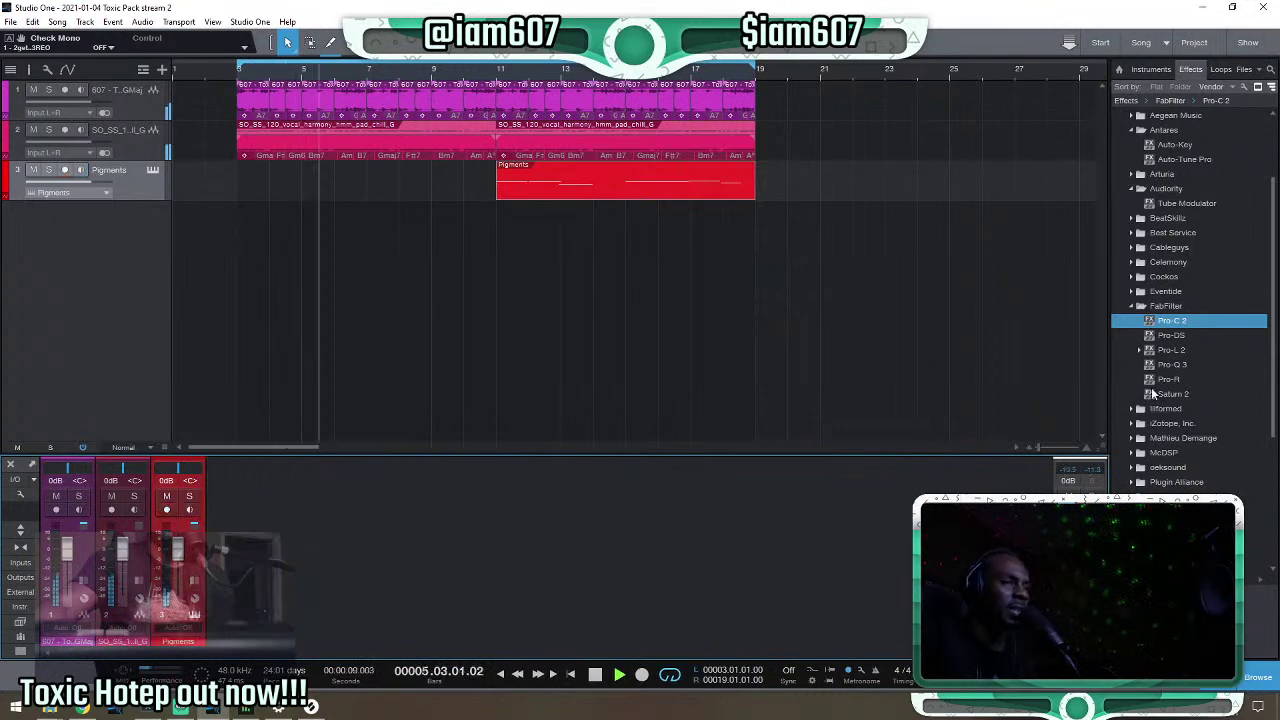
click(1150, 70)
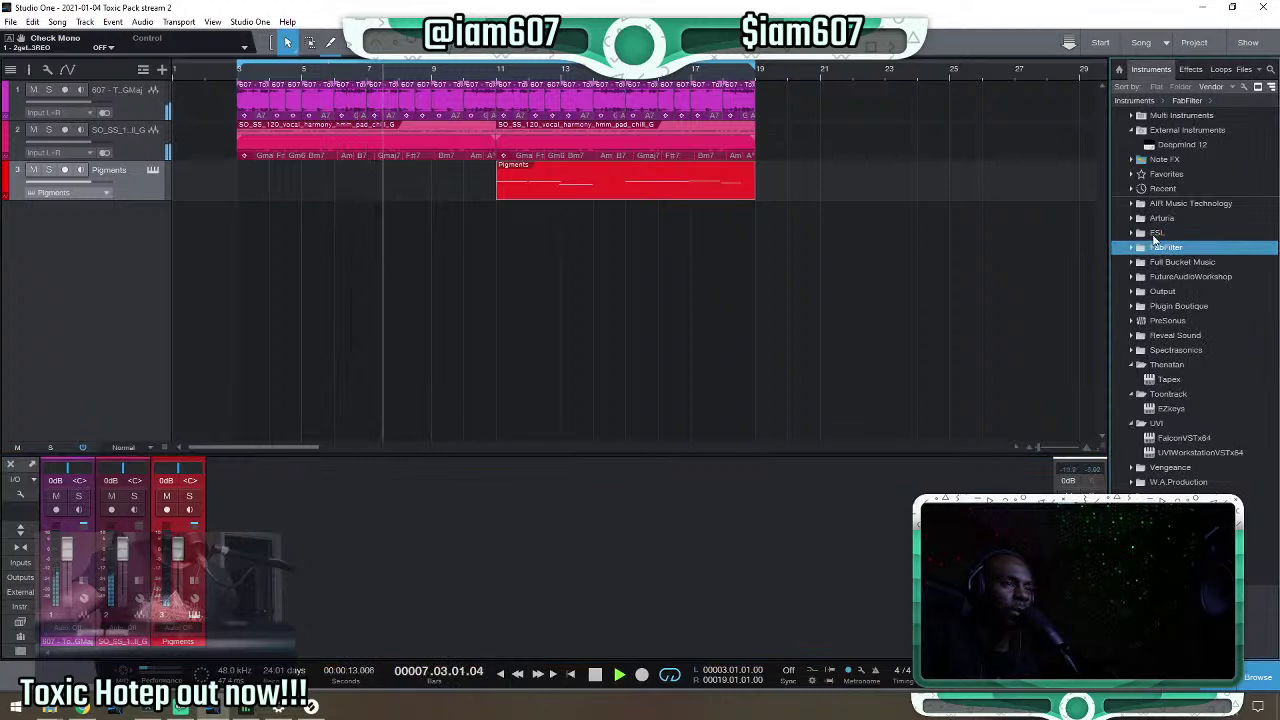
click(1132, 322)
drag(1181, 354, 360, 288)
Audition the loaded Impact XT pads and clear the MM_smaccc sample from pad D#2.
click(480, 269)
click(474, 344)
click(485, 281)
click(432, 328)
click(470, 282)
right_click(497, 274)
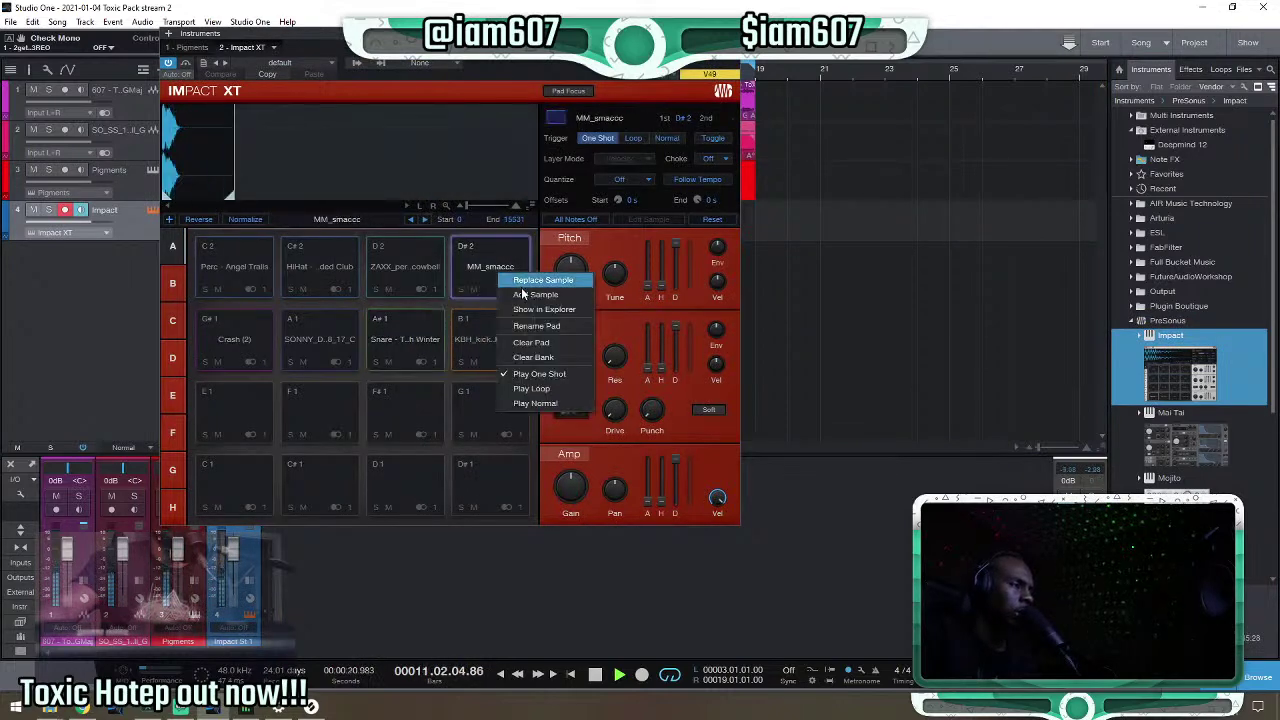
click(541, 344)
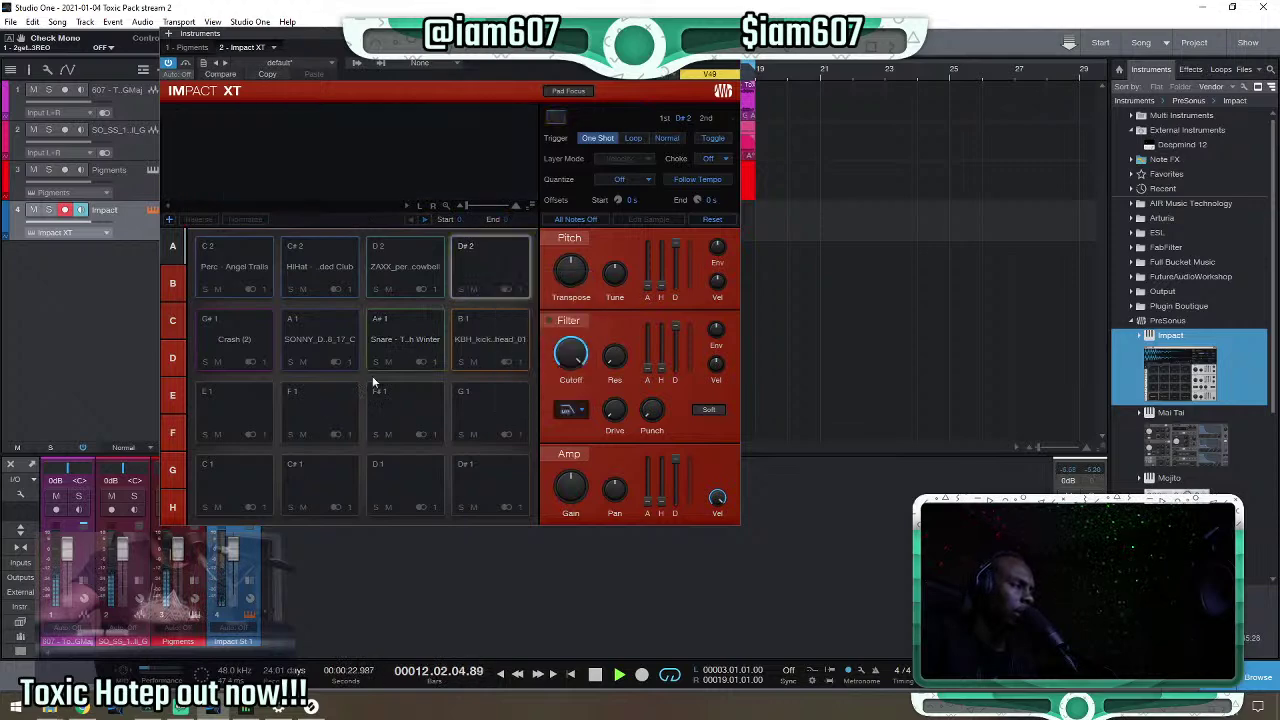
click(320, 340)
click(320, 266)
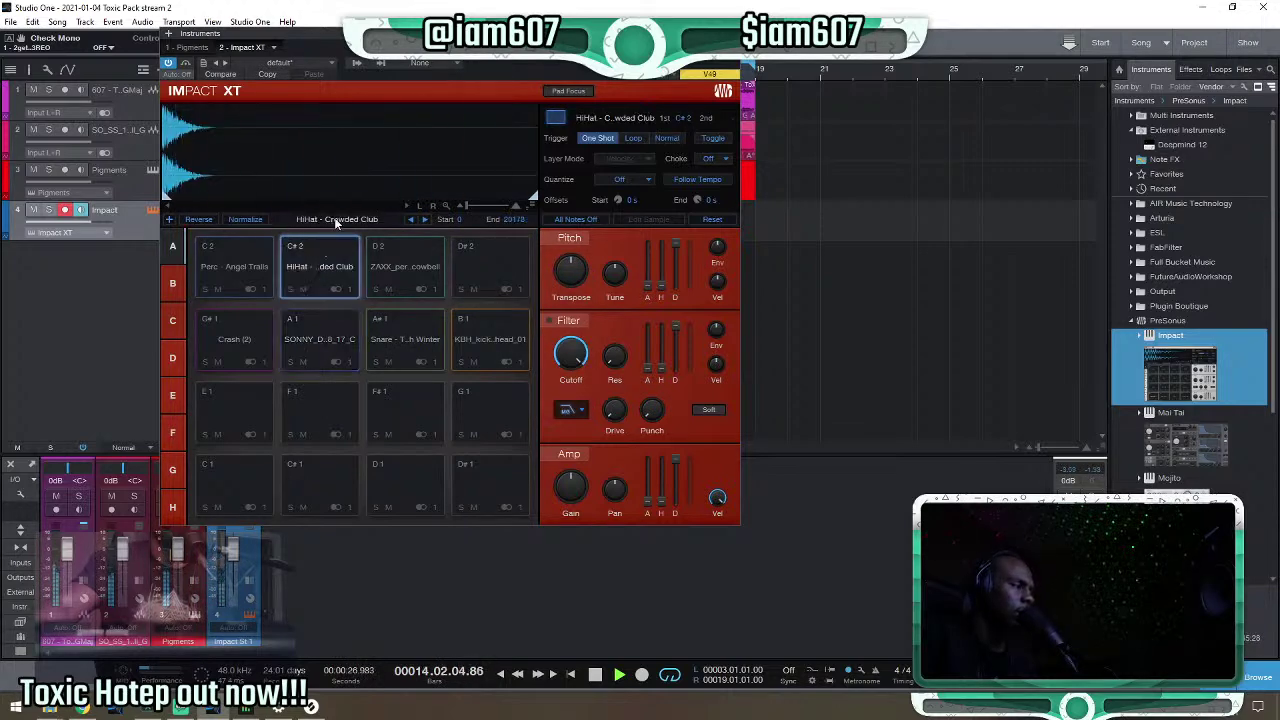
Load the SNAP_TABLE sample from the Favorite > Snares Wild folder onto pad D#2 and close Impact XT.
click(468, 250)
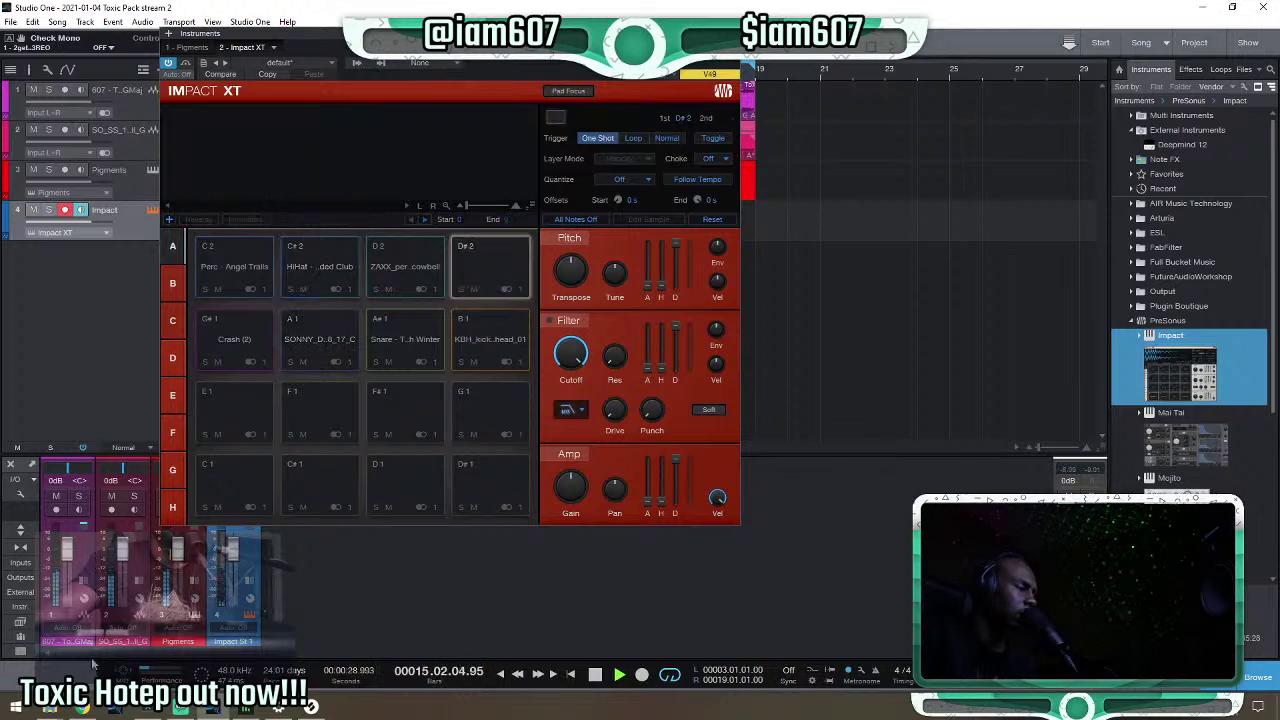
key(alt+Tab)
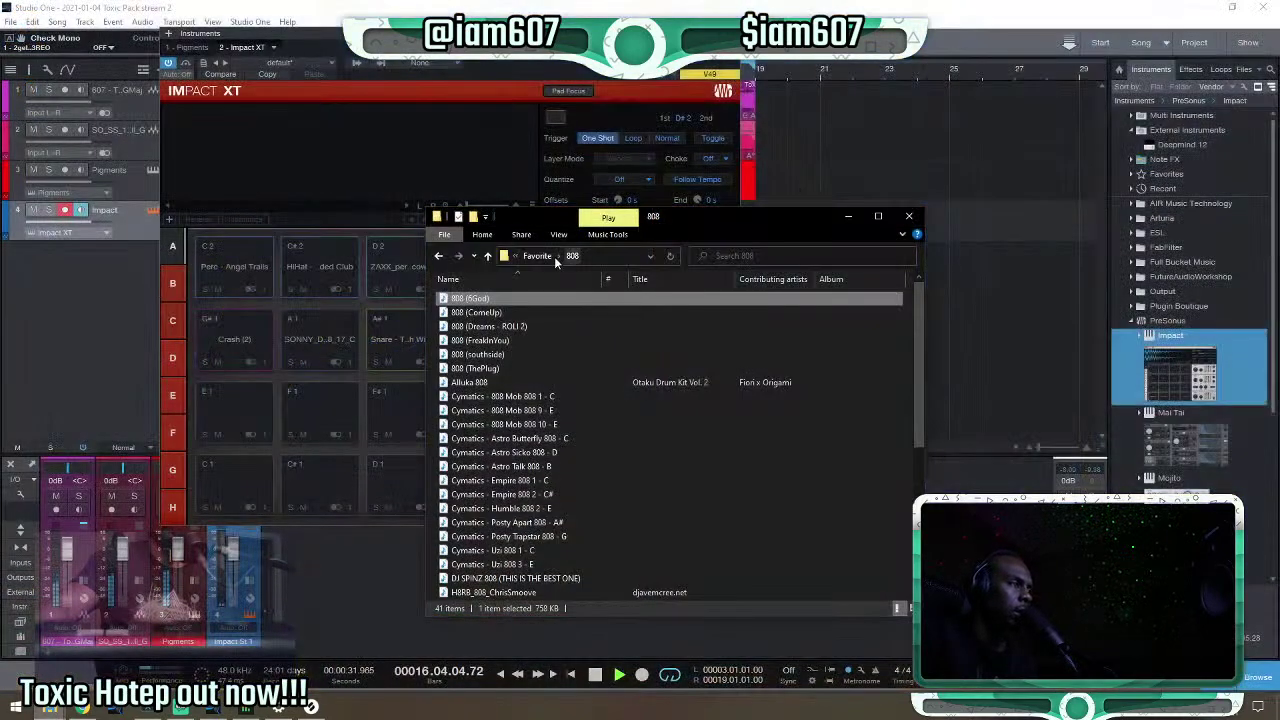
click(554, 256)
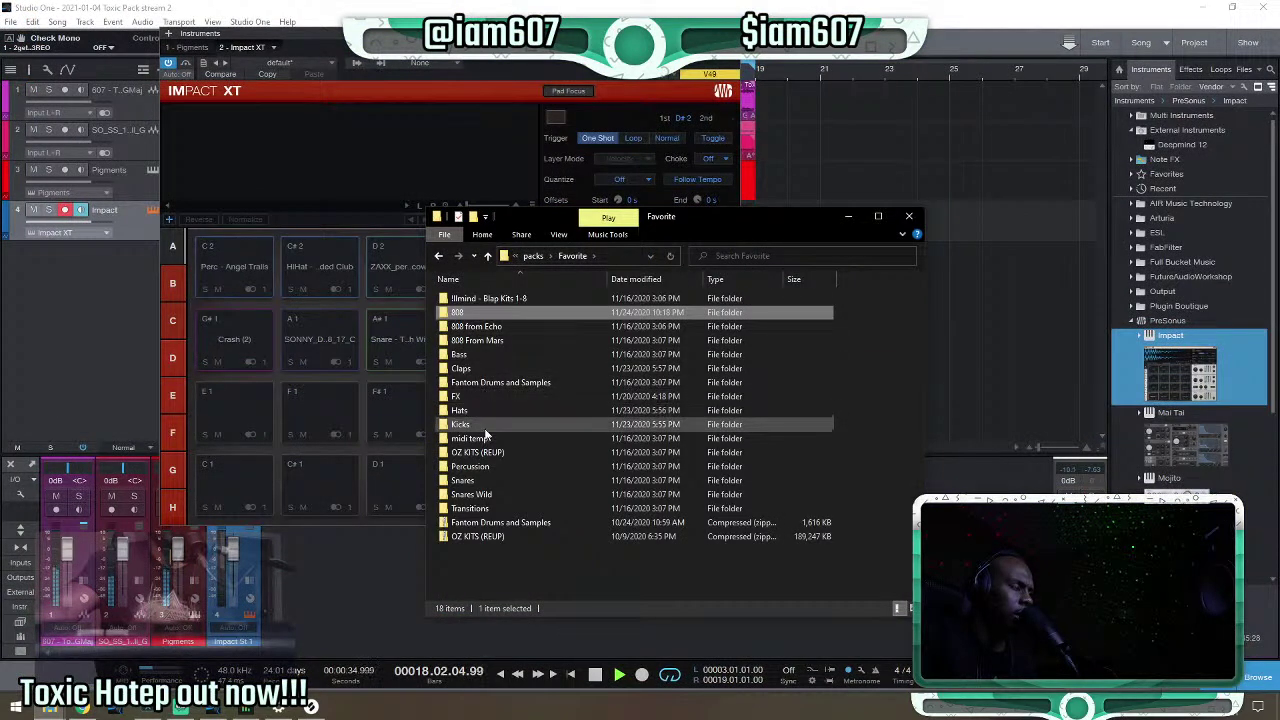
double_click(489, 495)
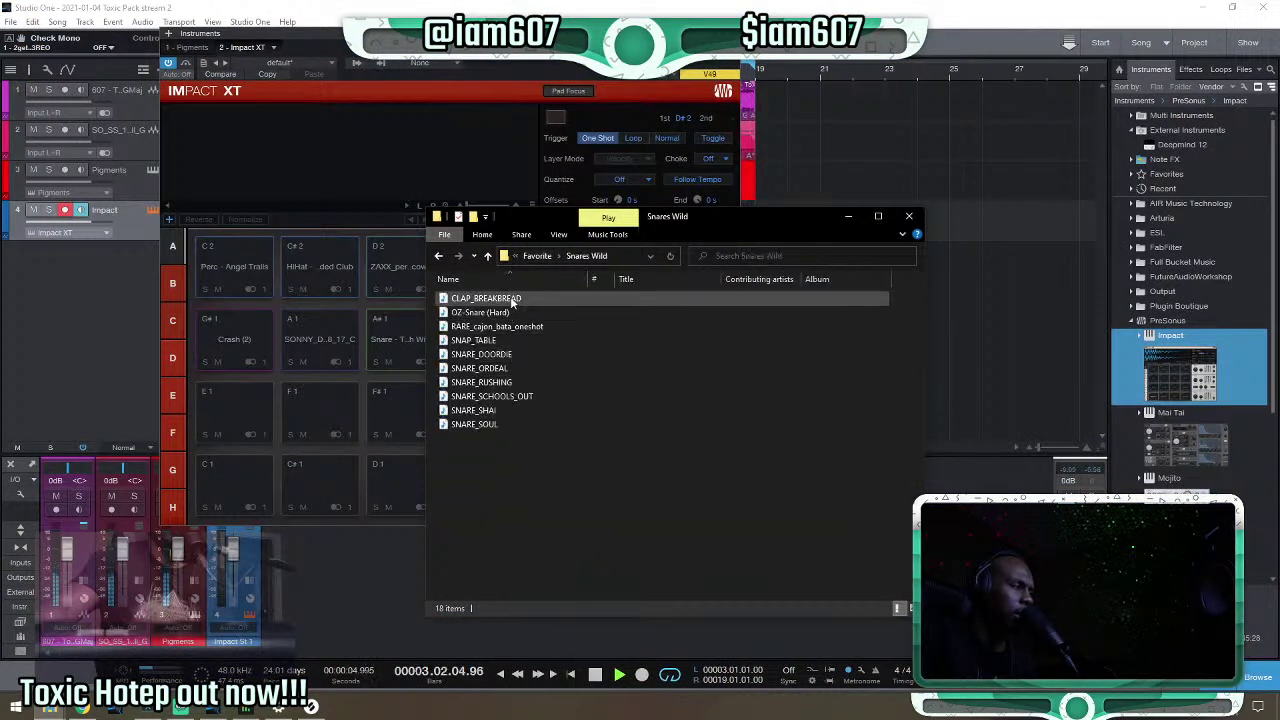
drag(700, 216, 893, 193)
drag(661, 321, 506, 266)
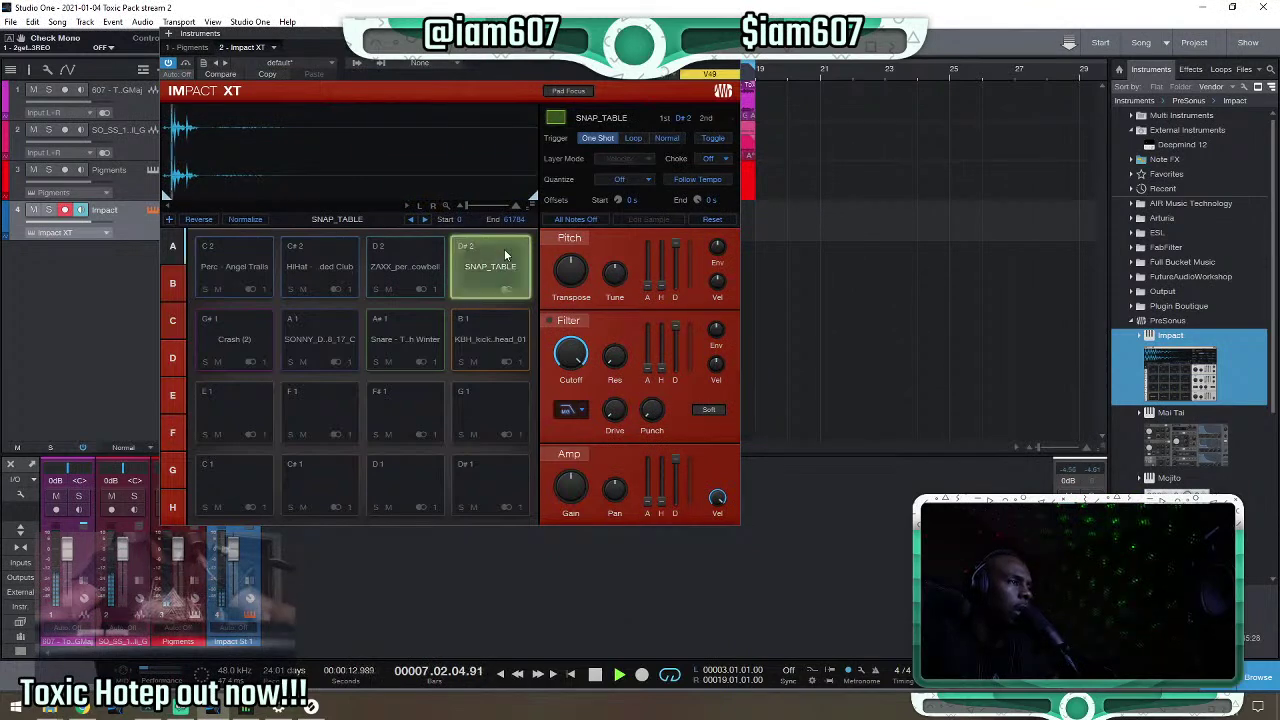
click(450, 205)
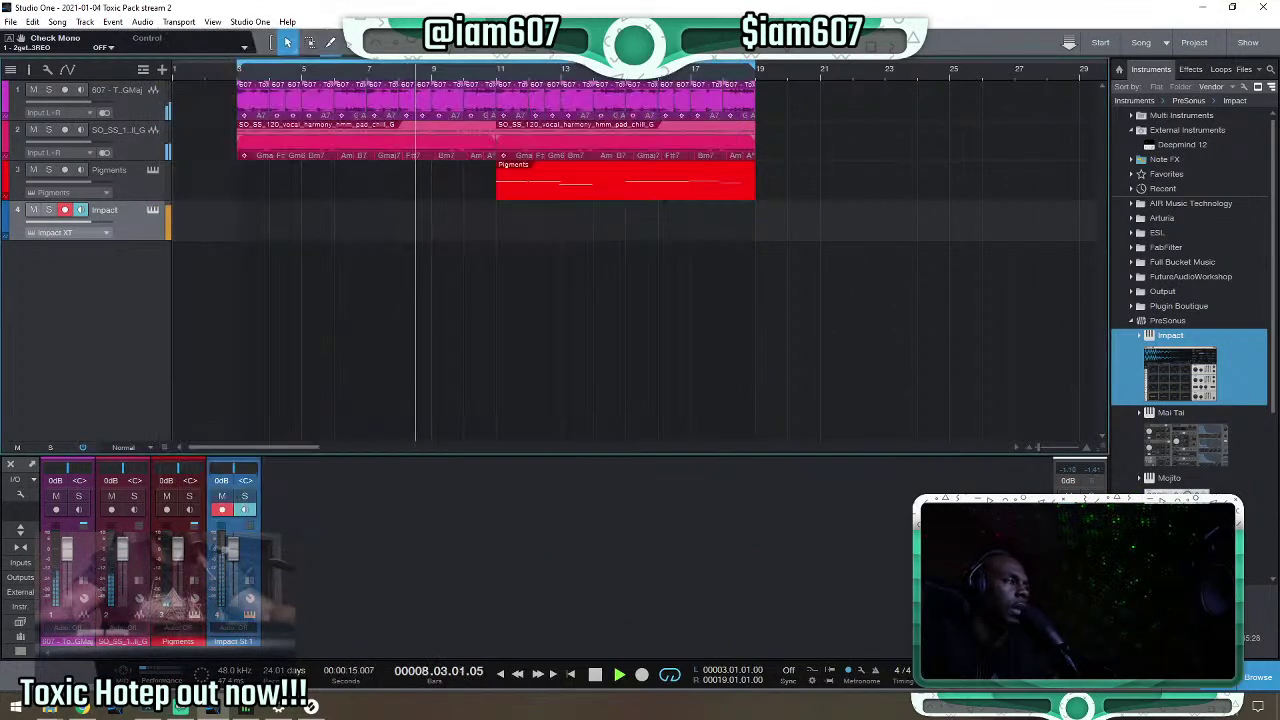
Stop playback, create an empty Impact part from bar 3 to 19 and open it for editing from bar 3.
key(space)
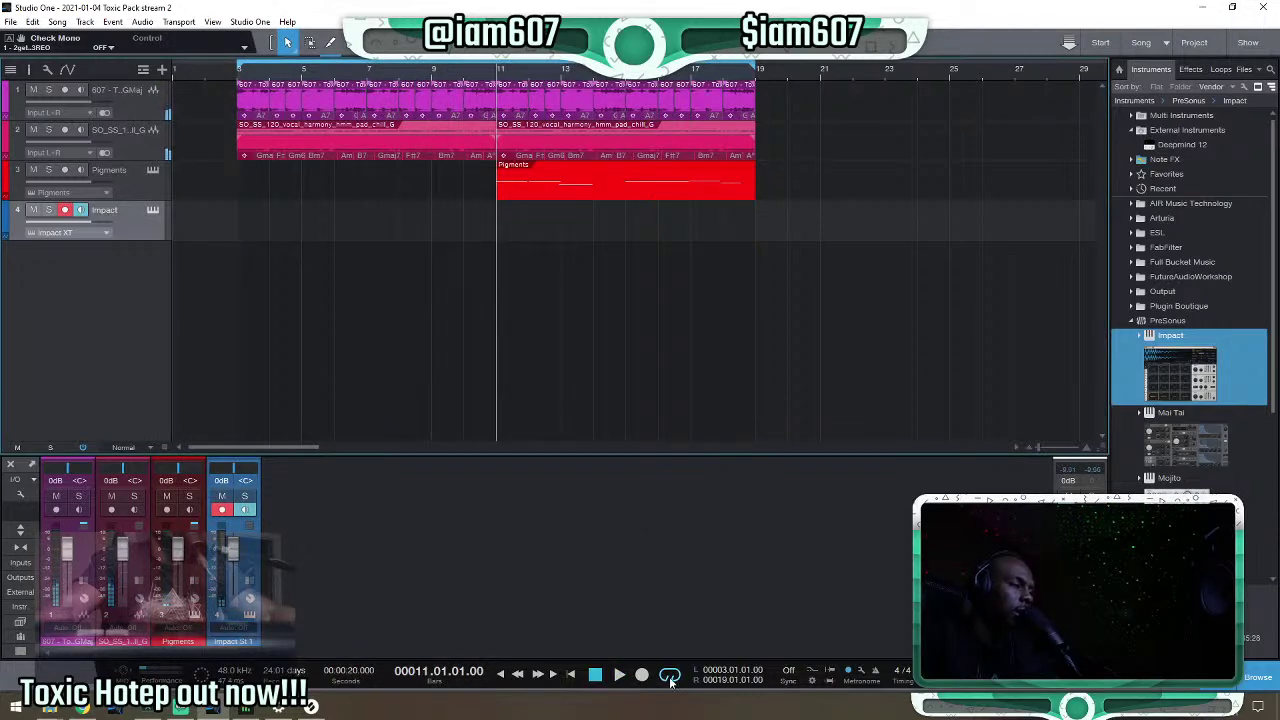
double_click(374, 225)
double_click(301, 220)
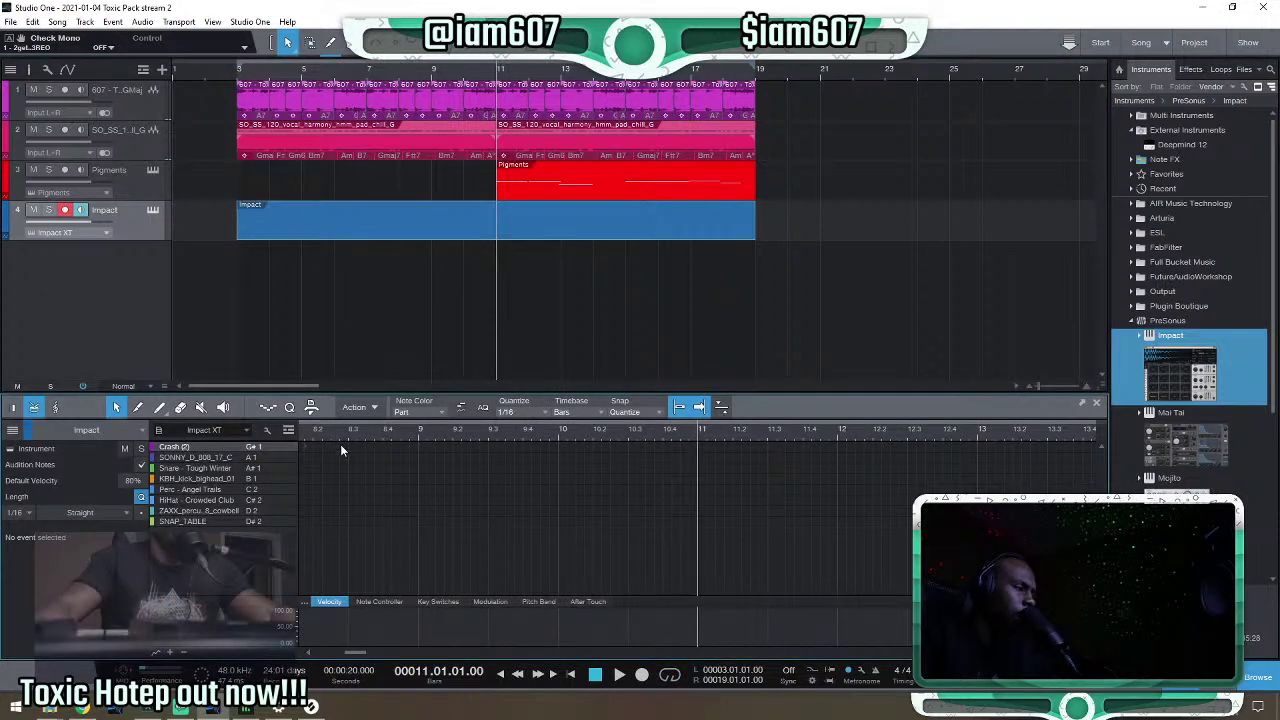
click(238, 73)
scroll(238, 73, up, 4)
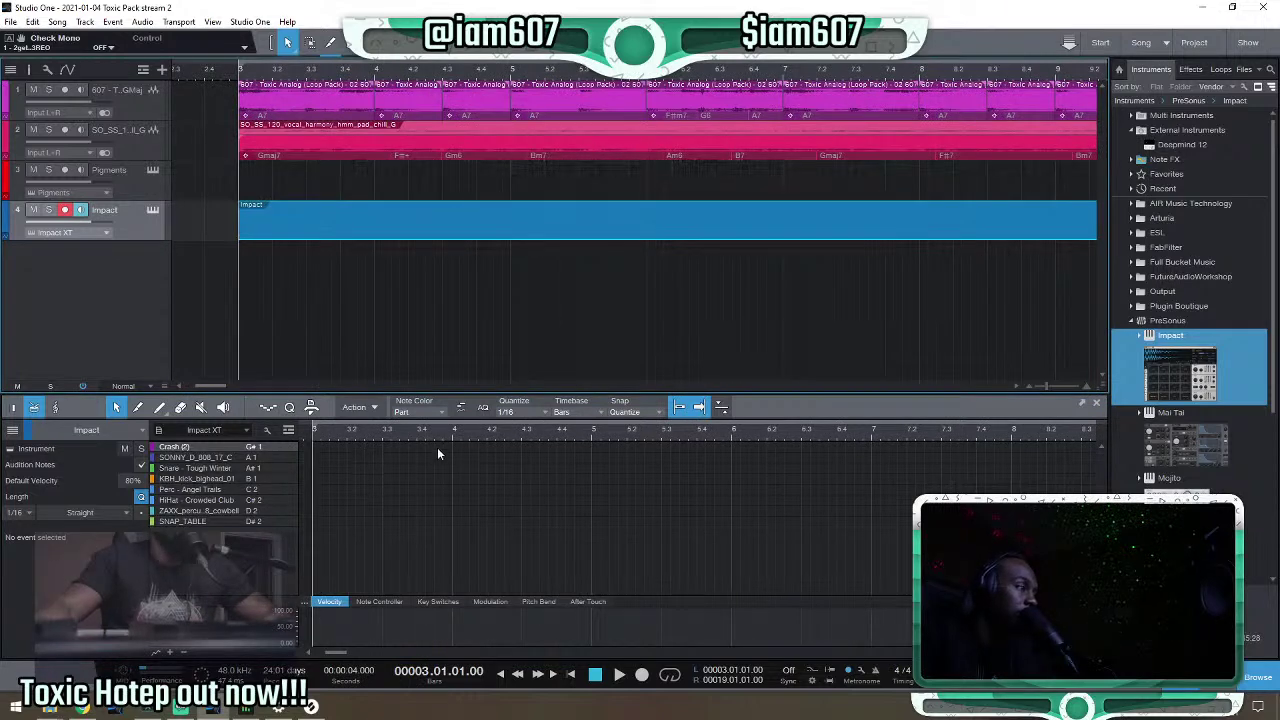
Place SNAP_TABLE hits on beat 3 of bar 3 and at the start of bar 4, playing the part to check the timing.
key(space)
key(space)
double_click(382, 512)
drag(382, 522, 383, 522)
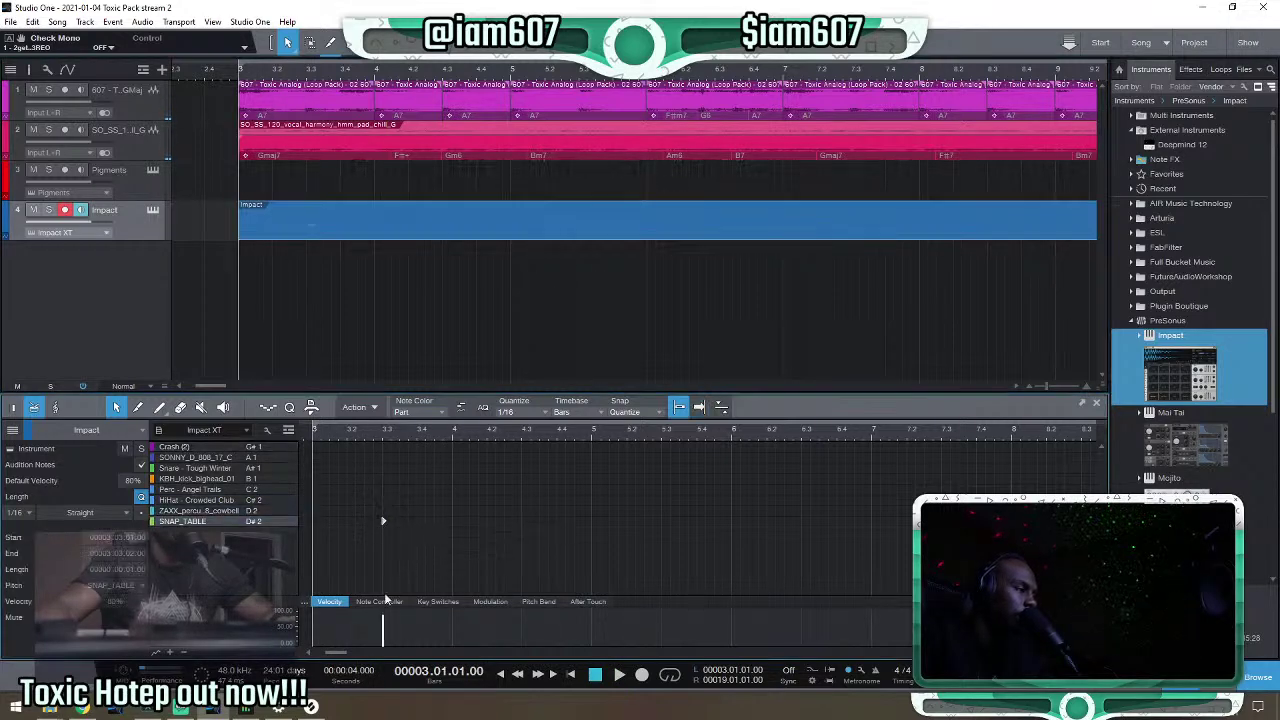
key(space)
key(space)
double_click(390, 521)
drag(390, 521, 453, 523)
key(space)
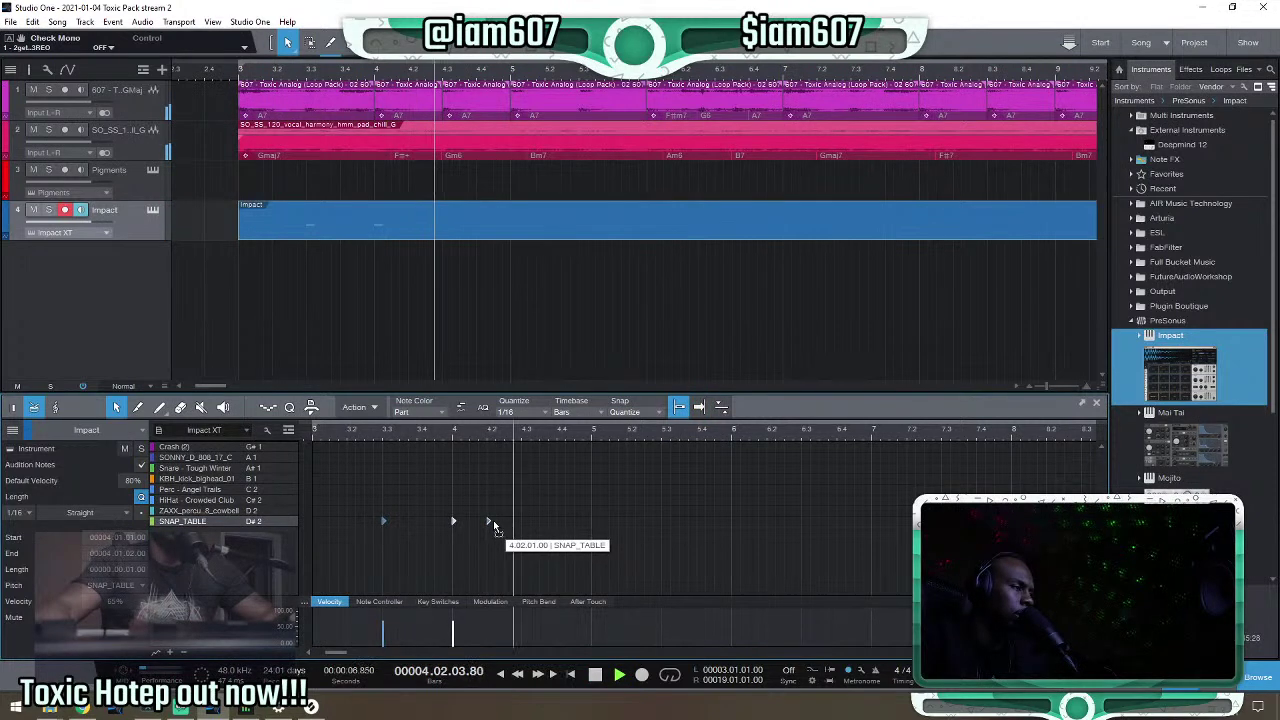
Stop playback and repeat the SNAP_TABLE hit on beat 3 of every bar through bar 18.
key(space)
scroll(482, 432, down, 3)
drag(537, 596, 414, 522)
scroll(410, 439, down, 4)
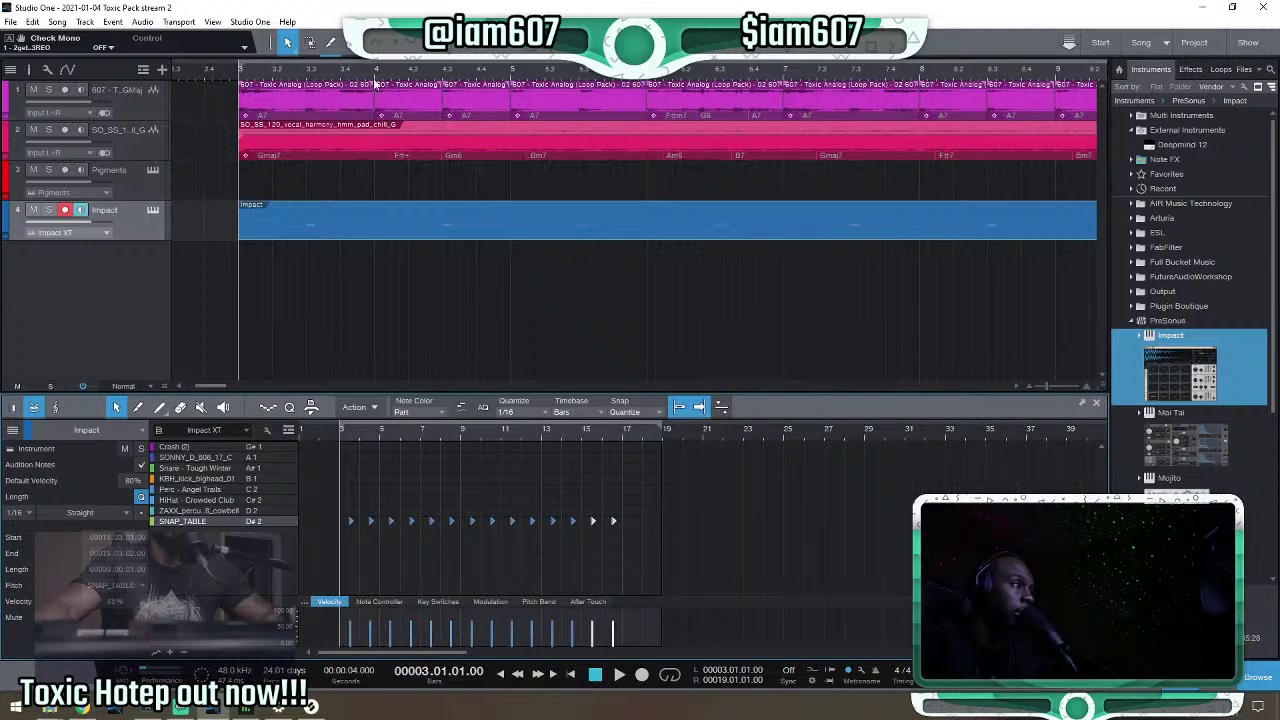
scroll(374, 86, down, 5)
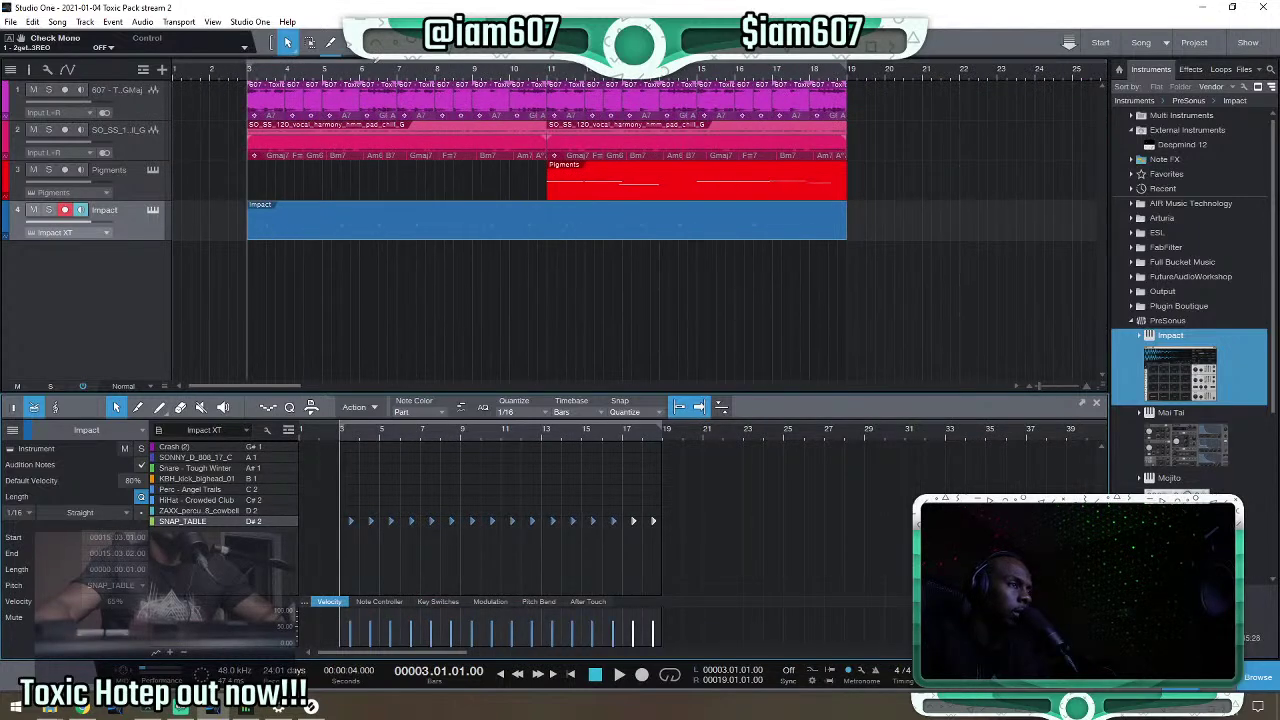
Shift all SNAP_TABLE hits slightly early, with the first starting at 00003.02.04.96, listen to them and close the note editor.
key(space)
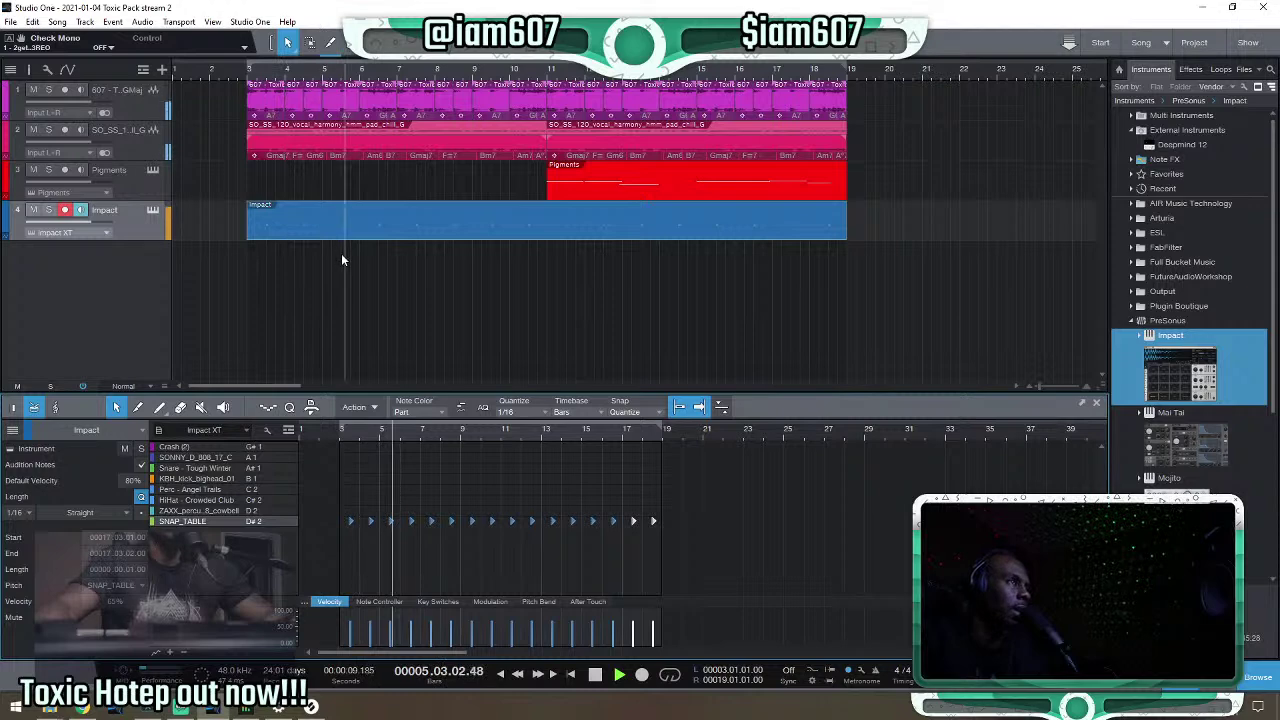
key(space)
drag(640, 526, 590, 530)
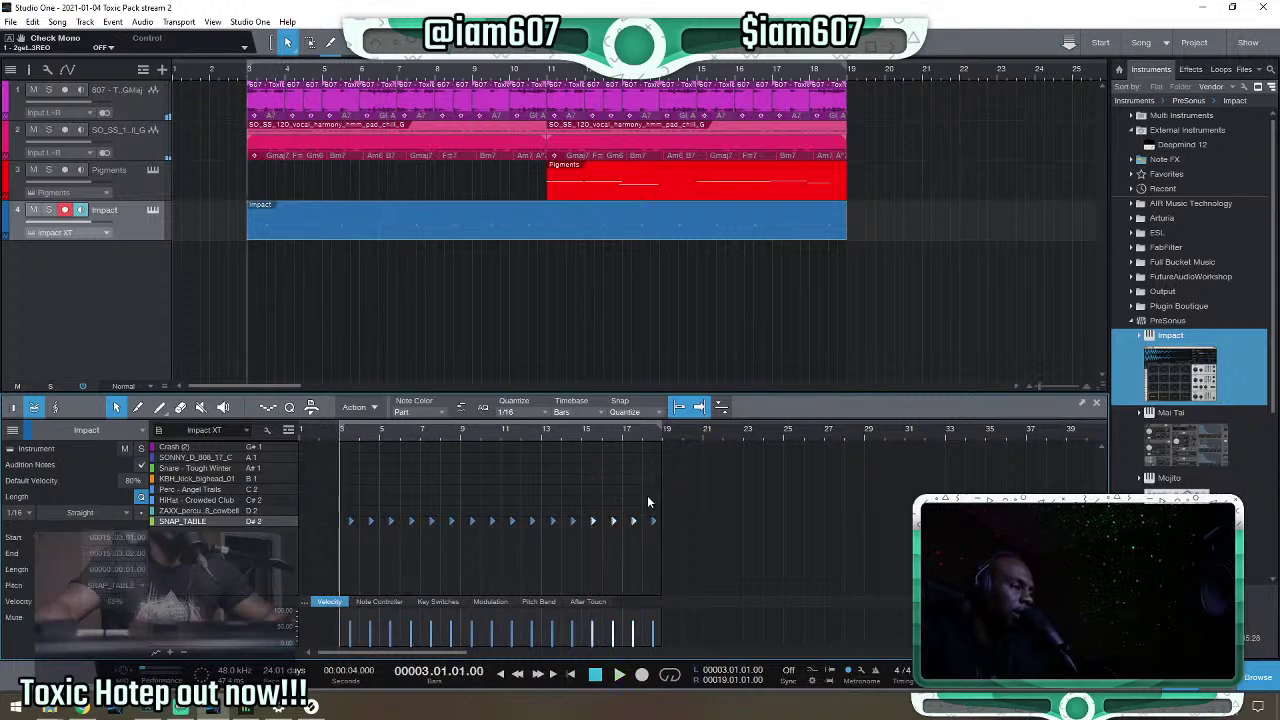
drag(655, 488, 342, 536)
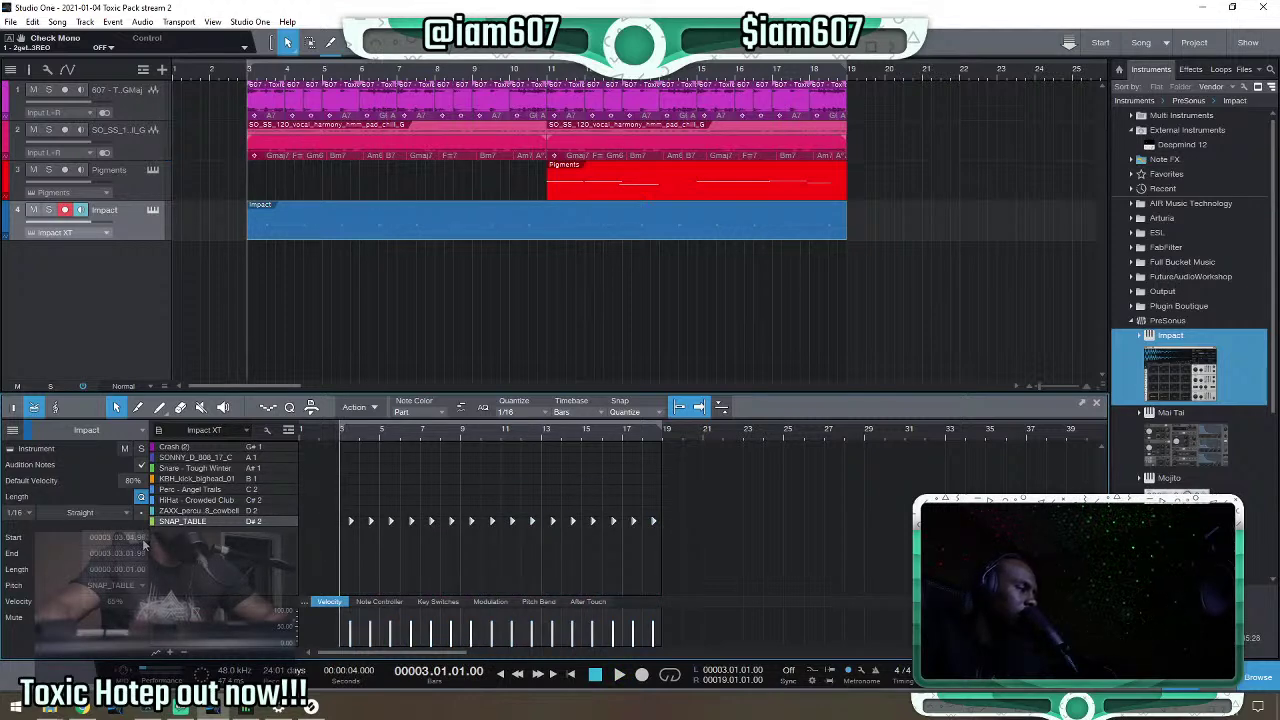
key(space)
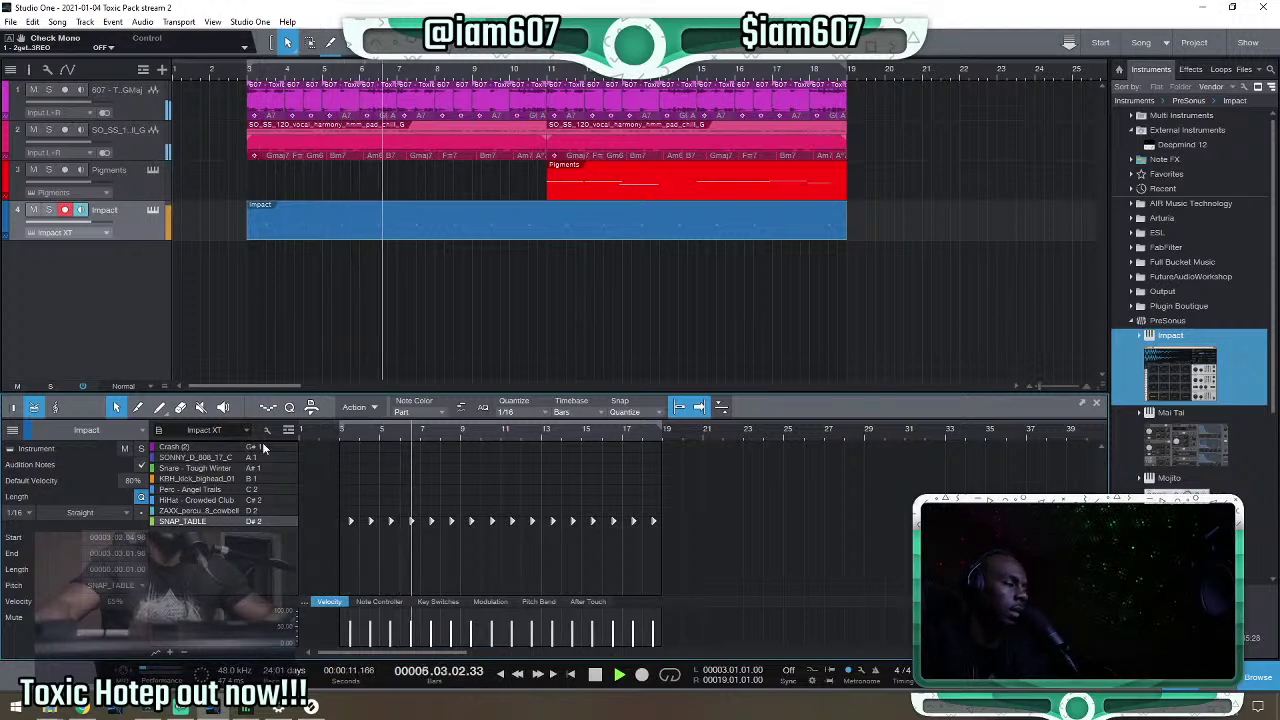
click(1096, 402)
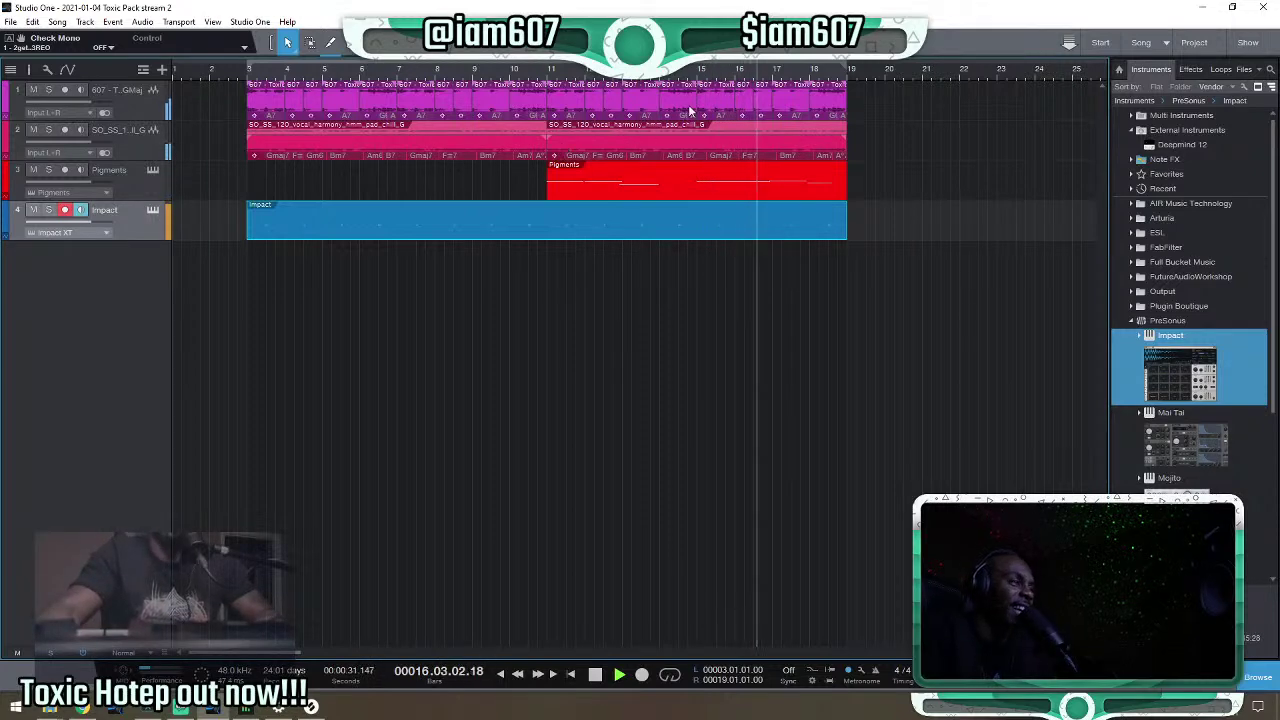
Stop playback and duplicate all events on the four tracks from bars 3–19 to bars 19–35.
key(w)
key(w)
key(w)
key(space)
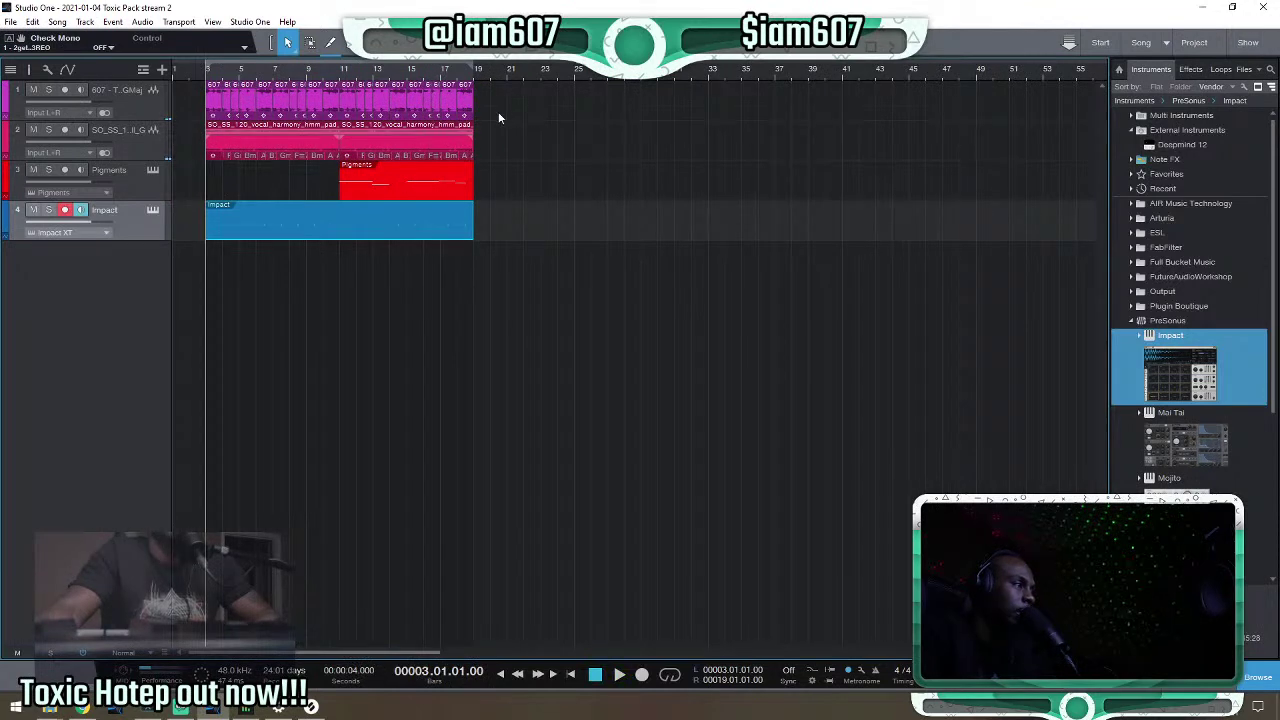
drag(528, 101, 221, 209)
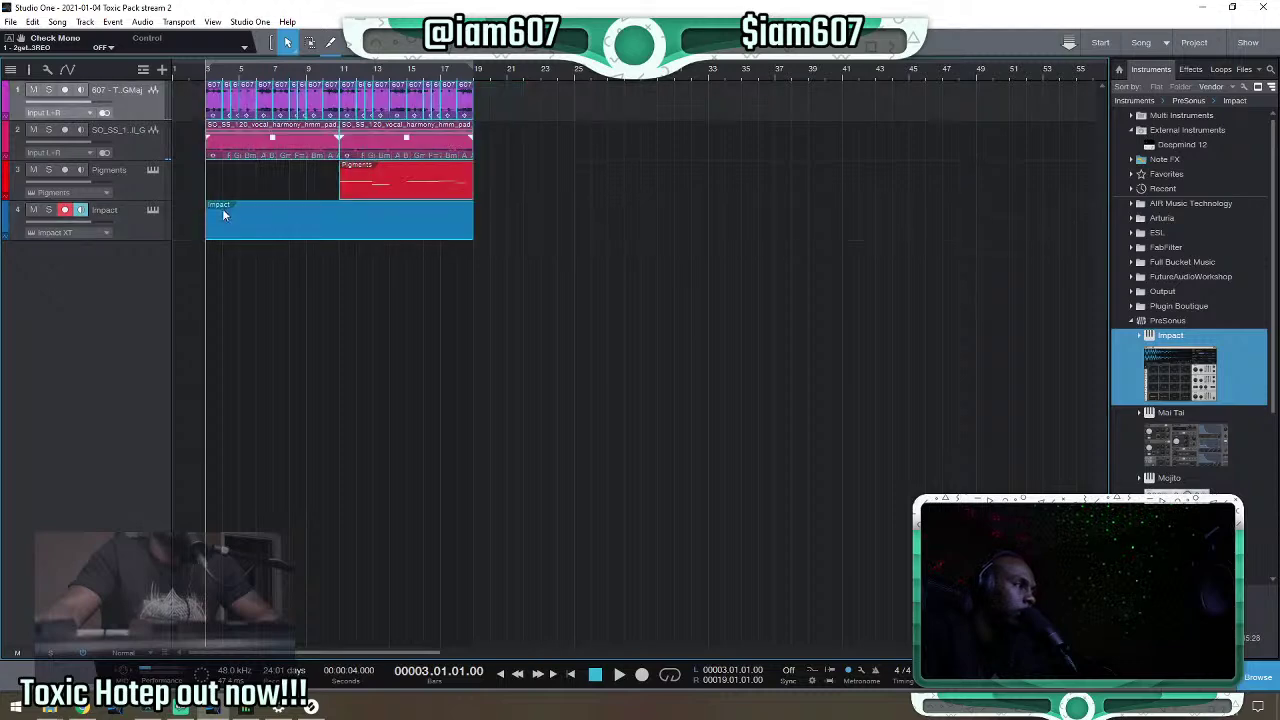
key(d)
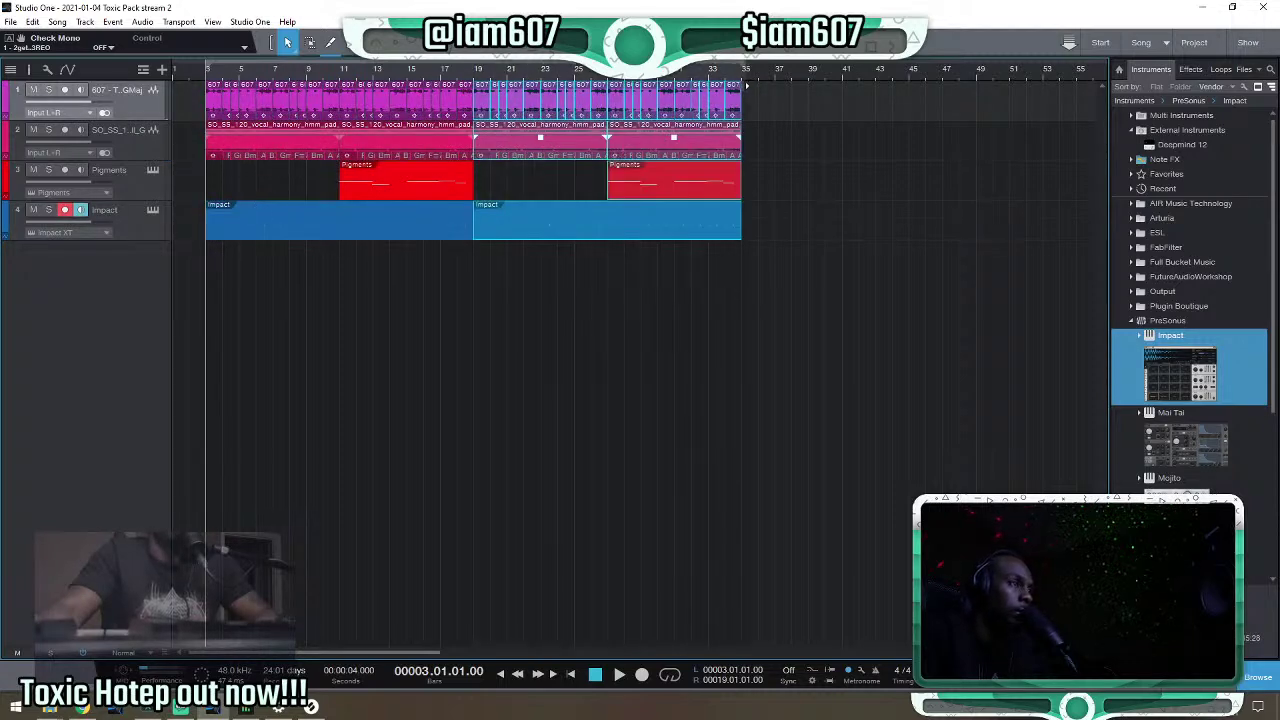
Delete the Pigments part at bar 11 and copy the remaining part from bar 27 to bar 19 during playback.
click(429, 184)
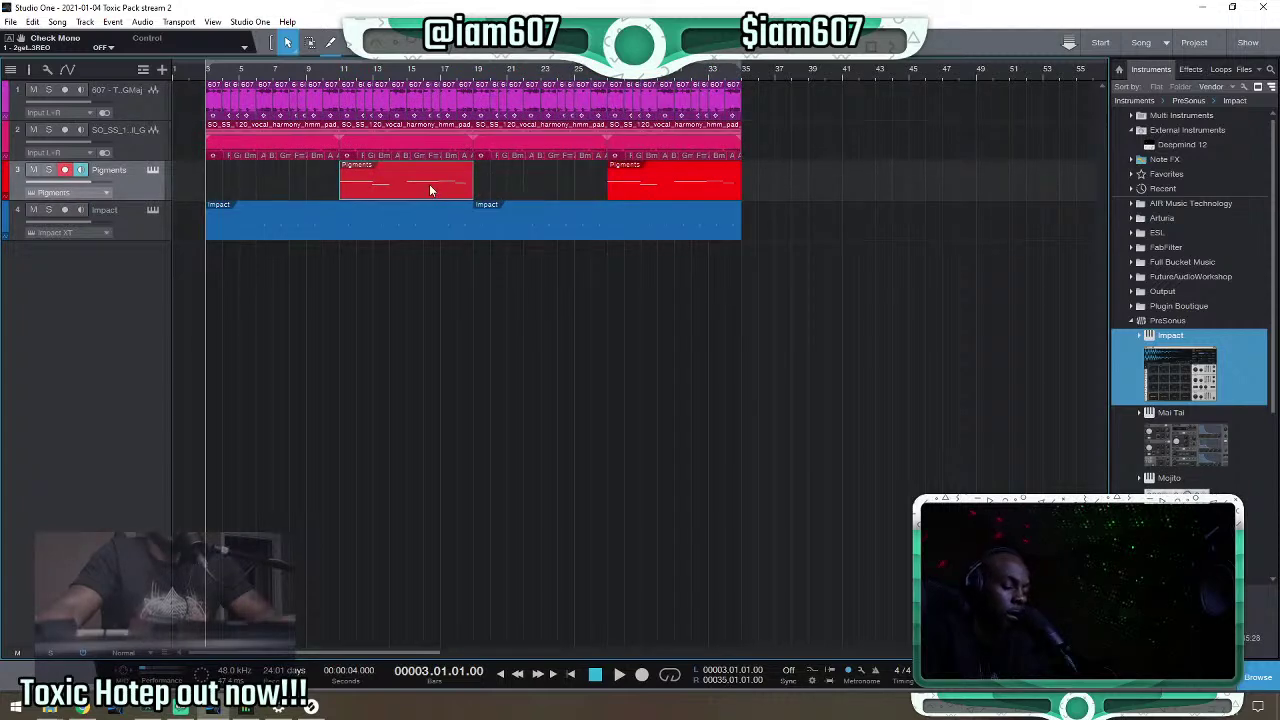
key(Delete)
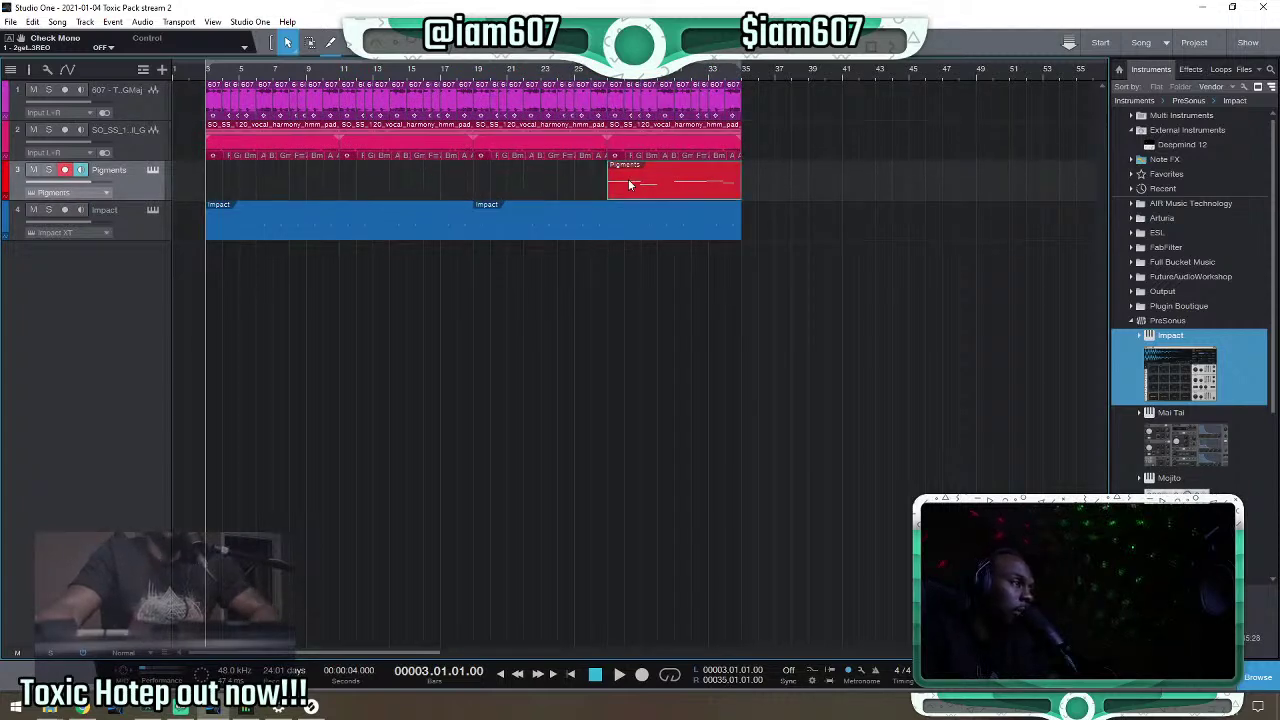
key(space)
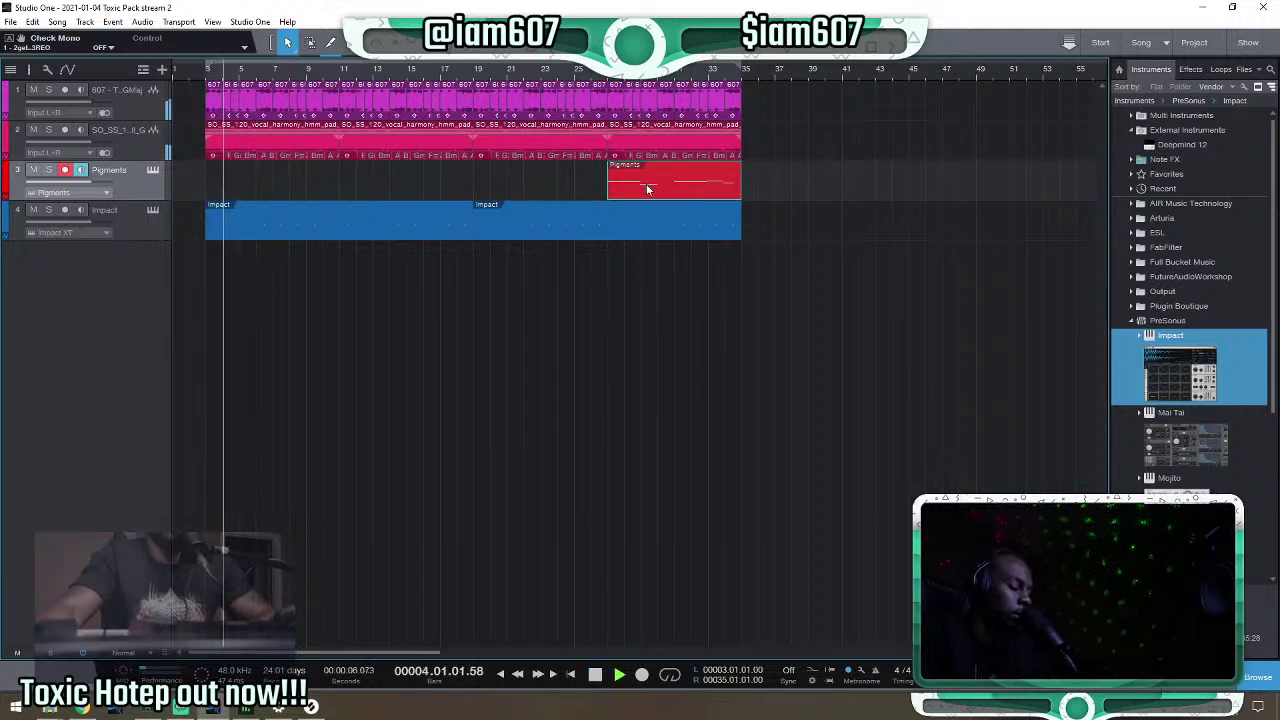
key(d)
drag(748, 185, 525, 188)
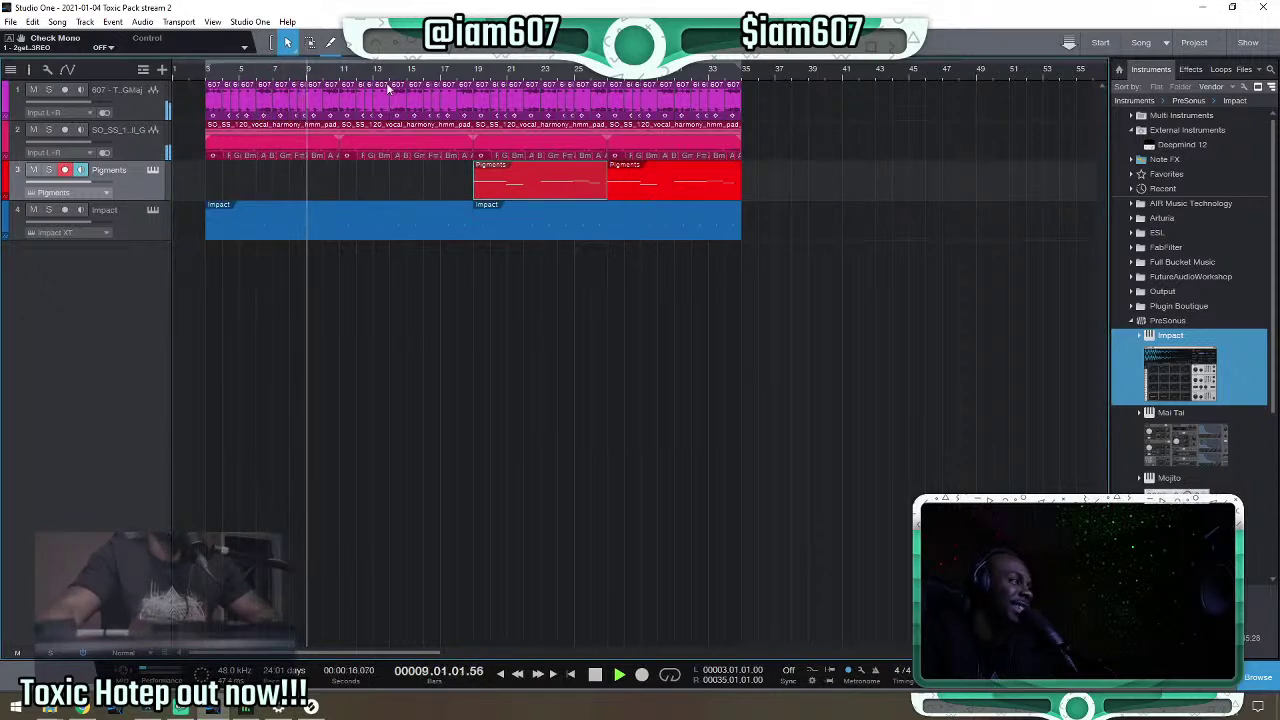
Collapse the PreSonus instruments folder and the FabFilter effects folder, then return to the instruments list.
scroll(378, 78, down, 1)
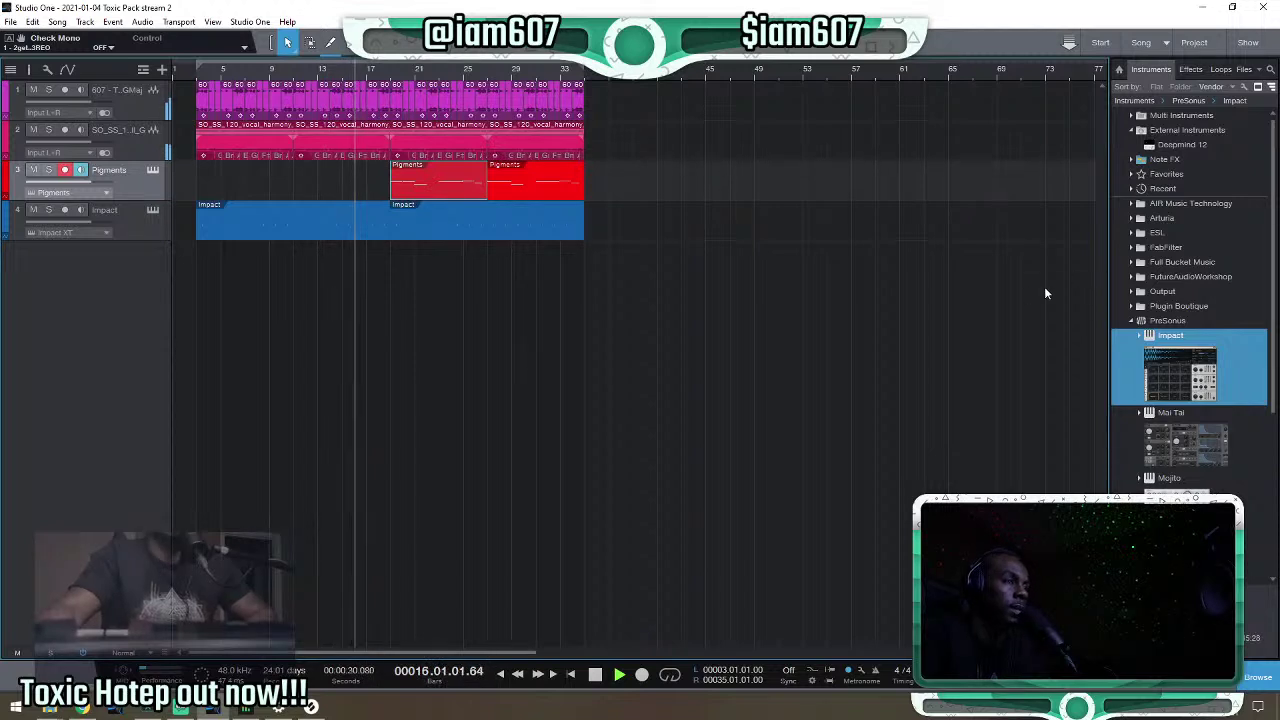
click(1132, 320)
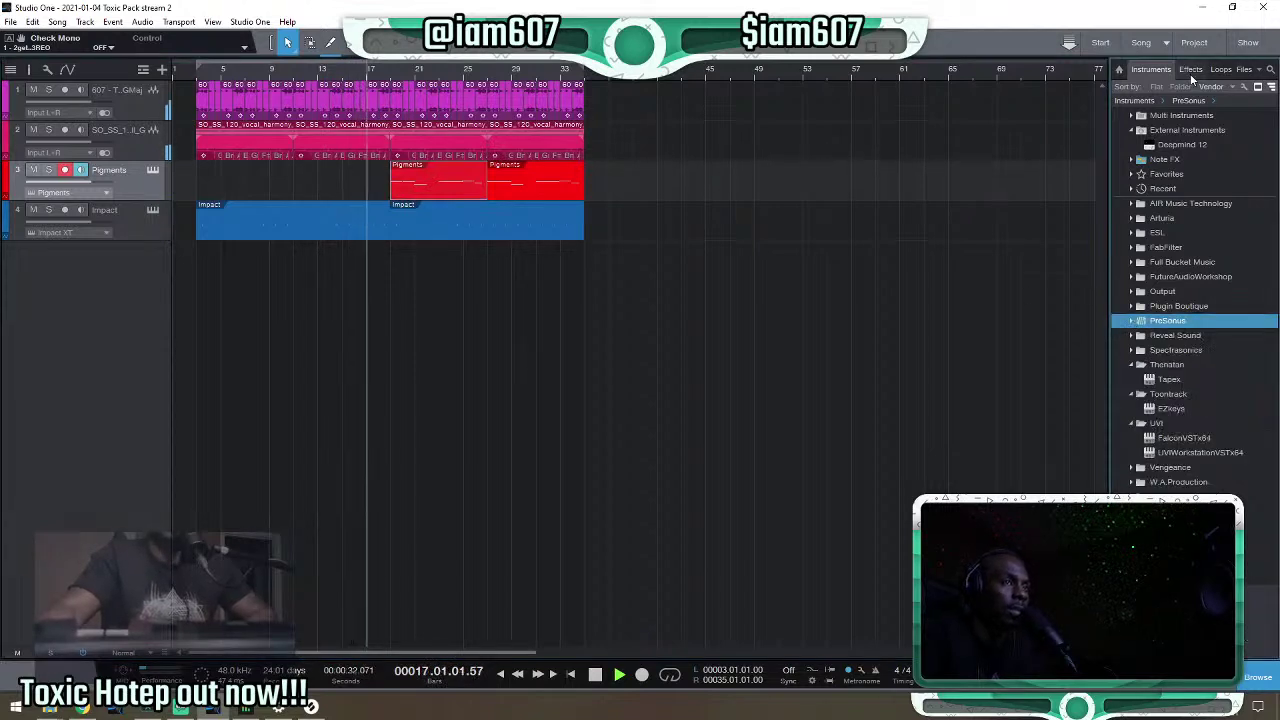
click(1190, 69)
click(1136, 306)
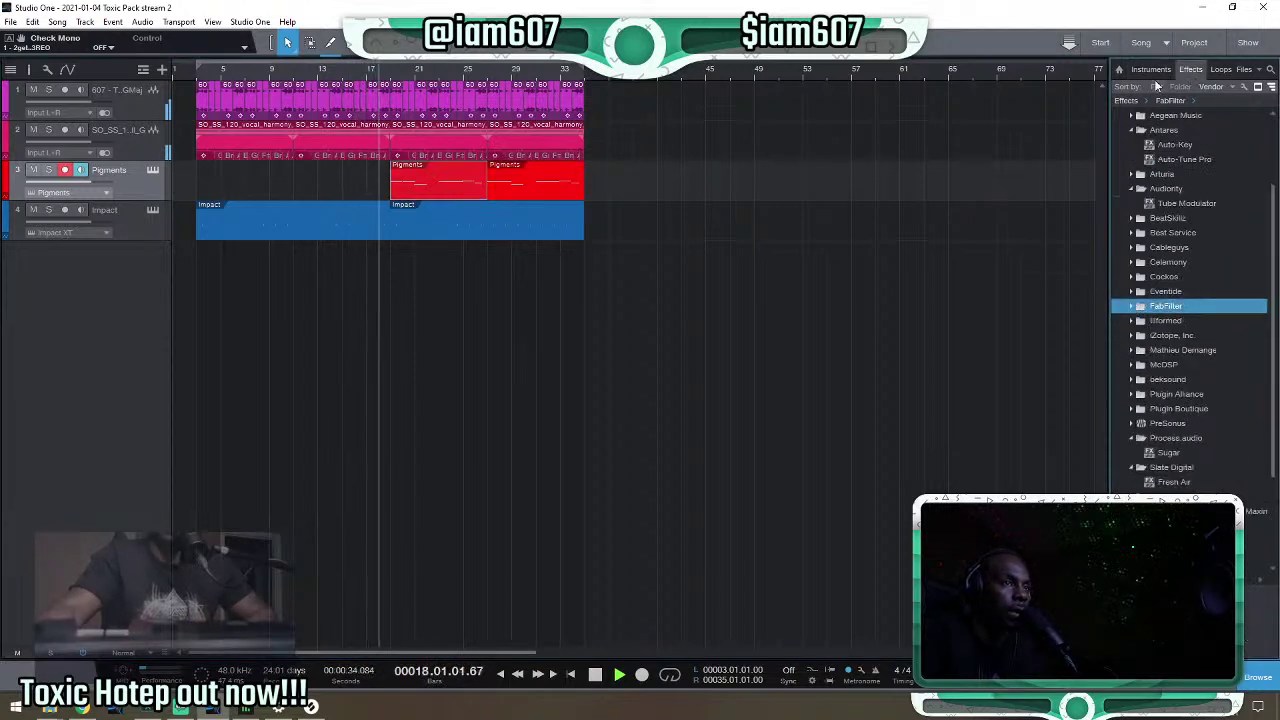
click(1150, 69)
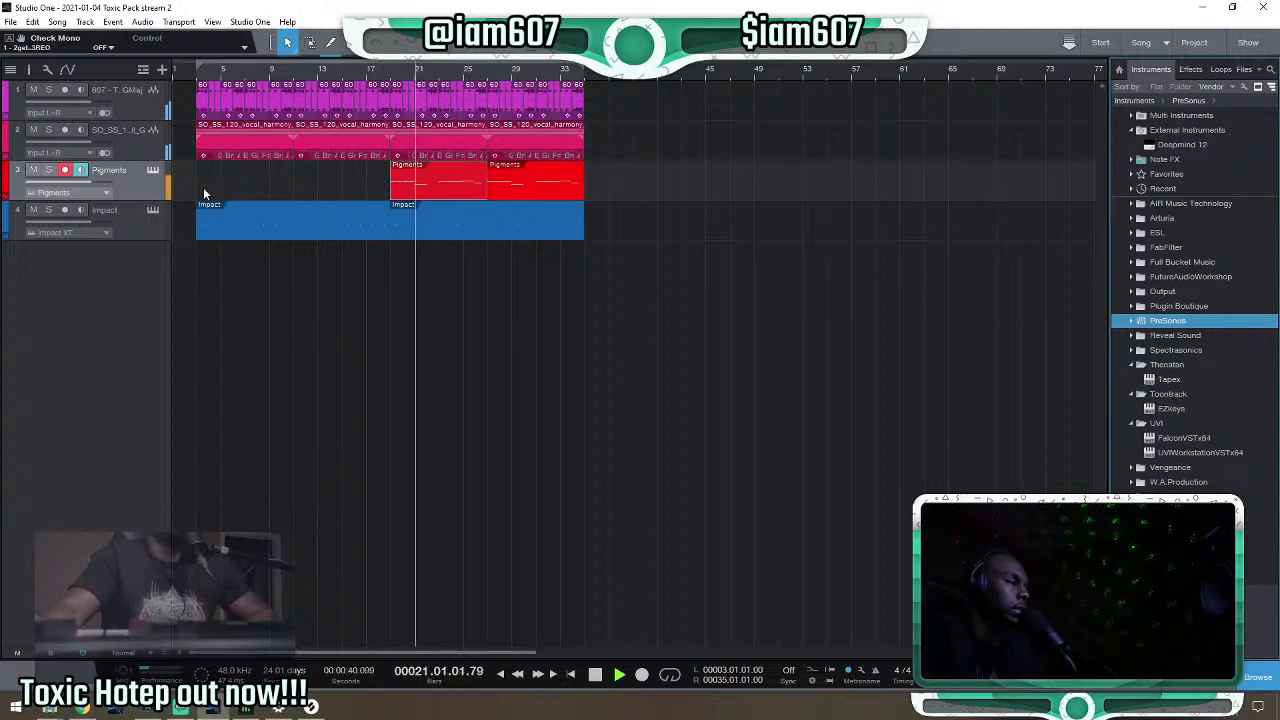
Stop playback, set the start position to bar 19, and review the effect types available for the Send Bus in Pigments.
key(space)
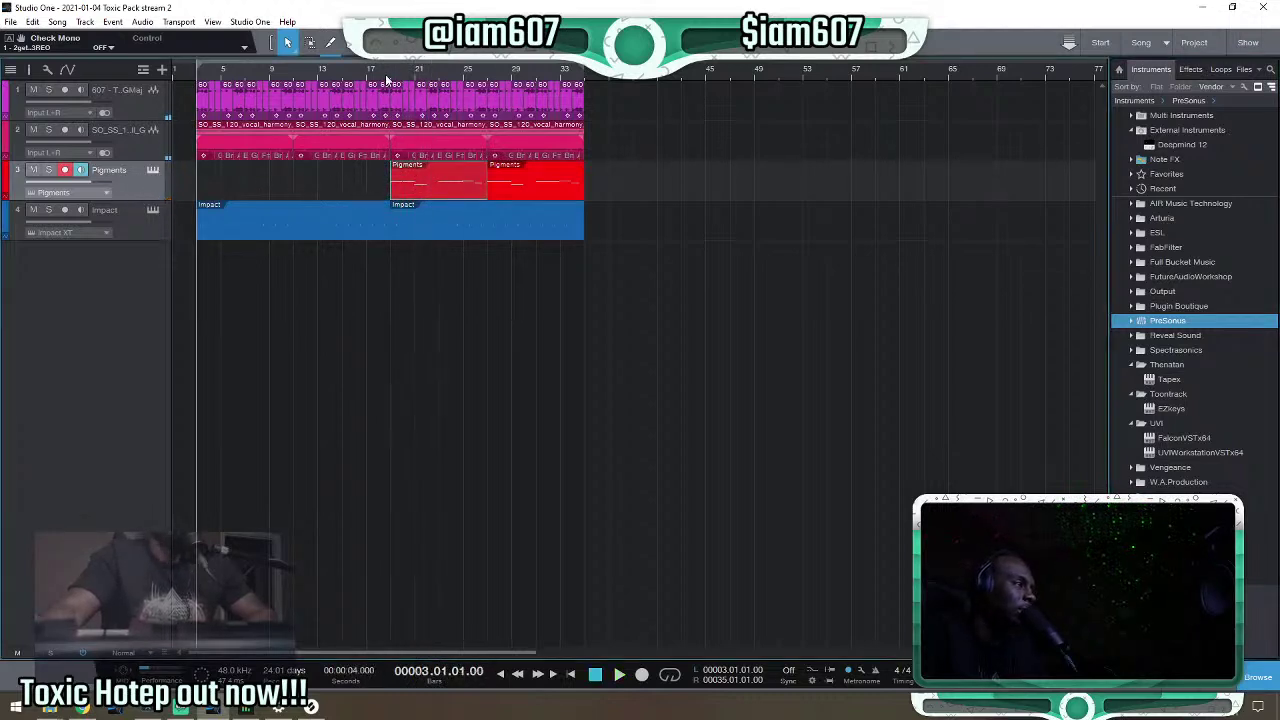
click(390, 76)
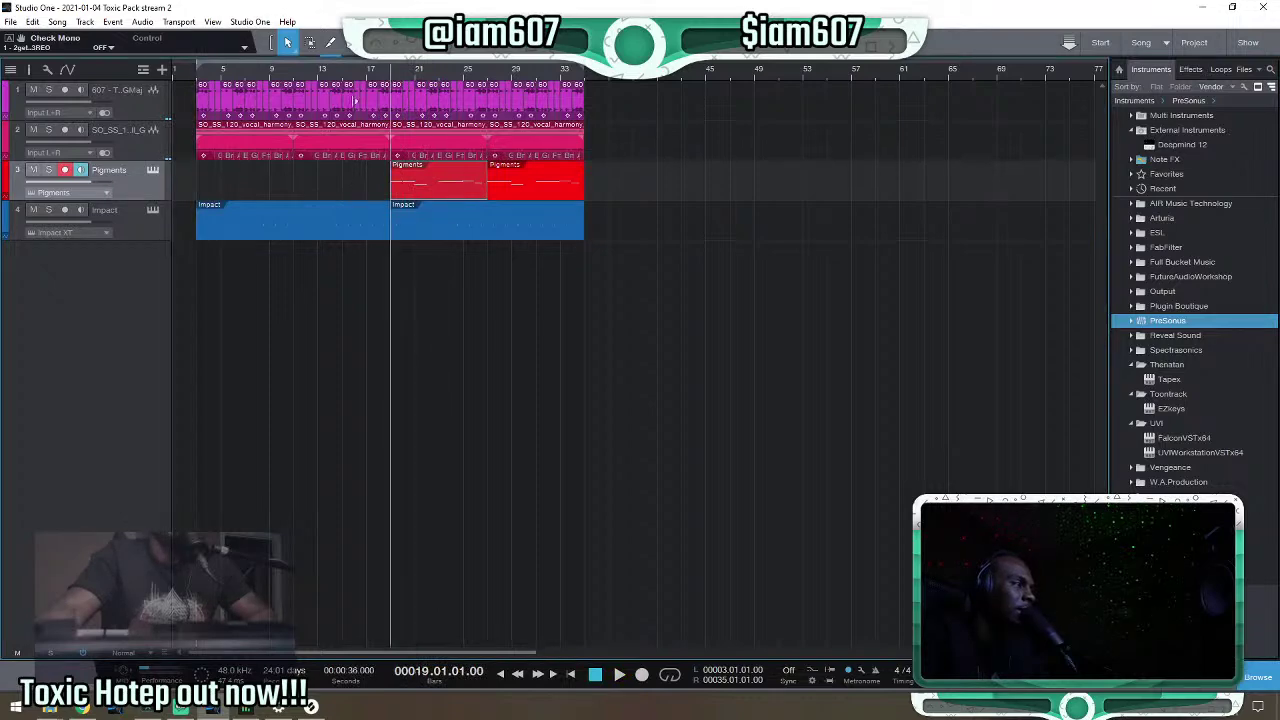
click(152, 170)
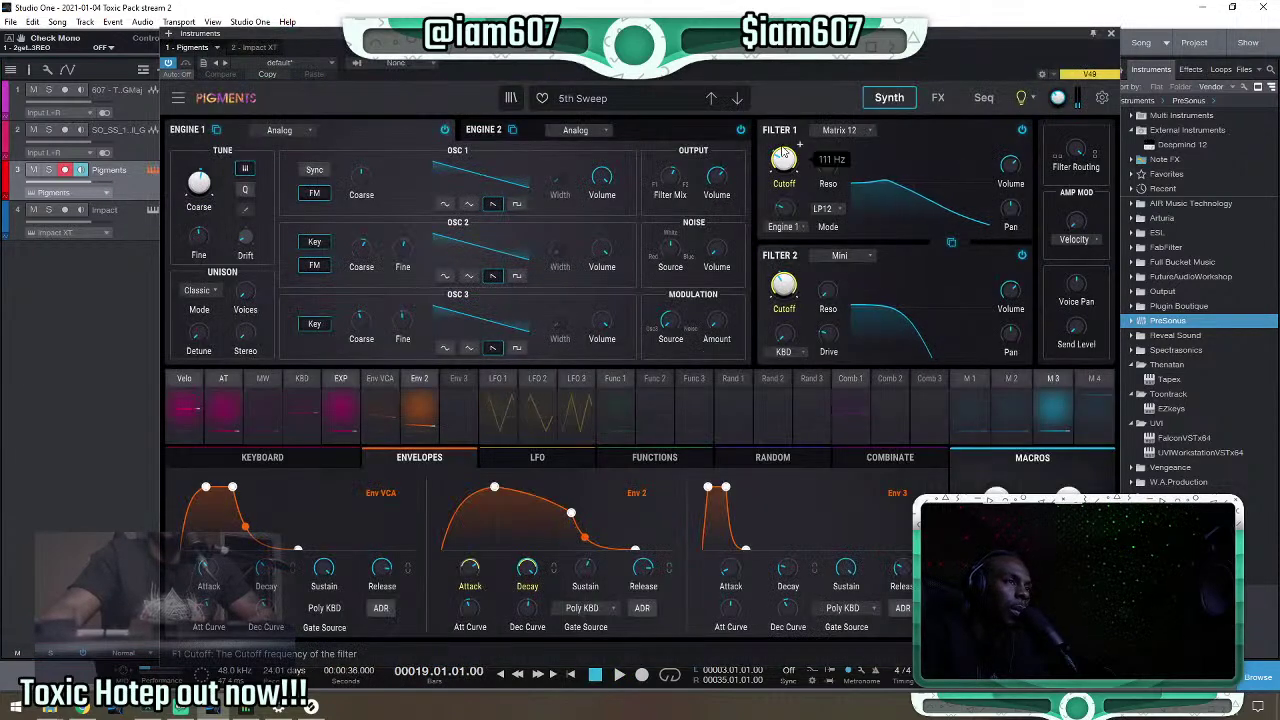
click(940, 97)
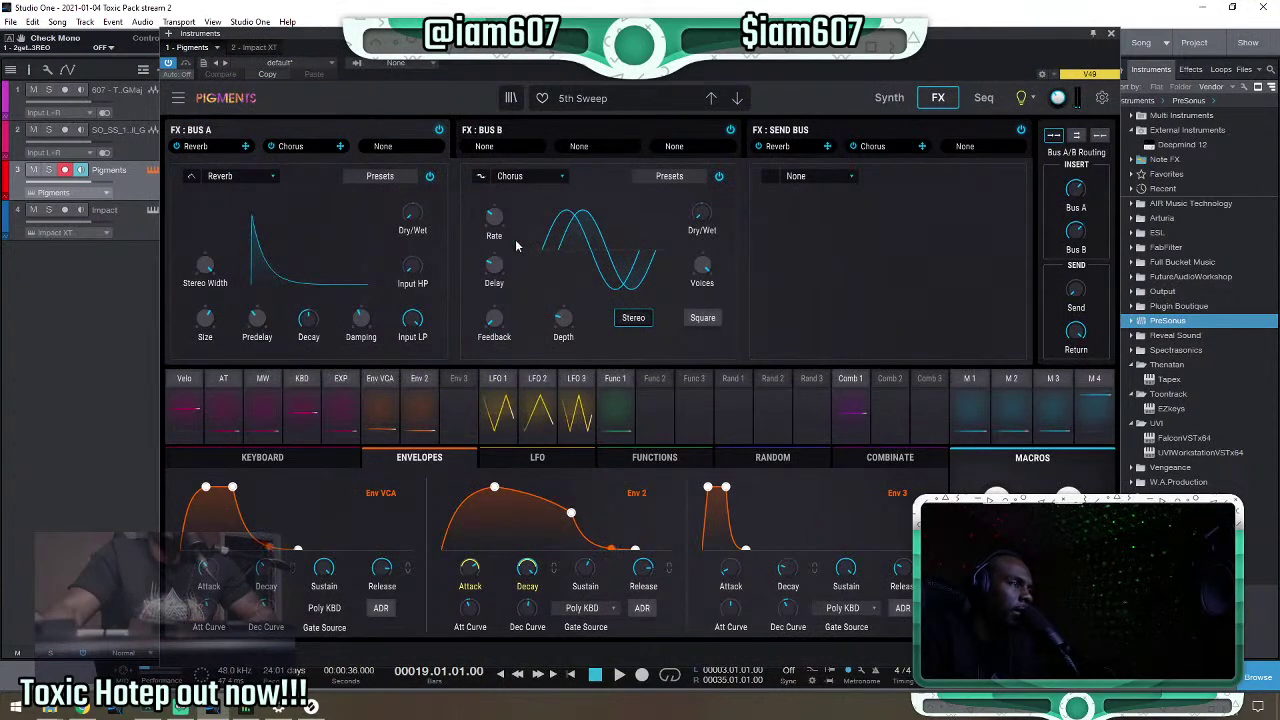
click(845, 178)
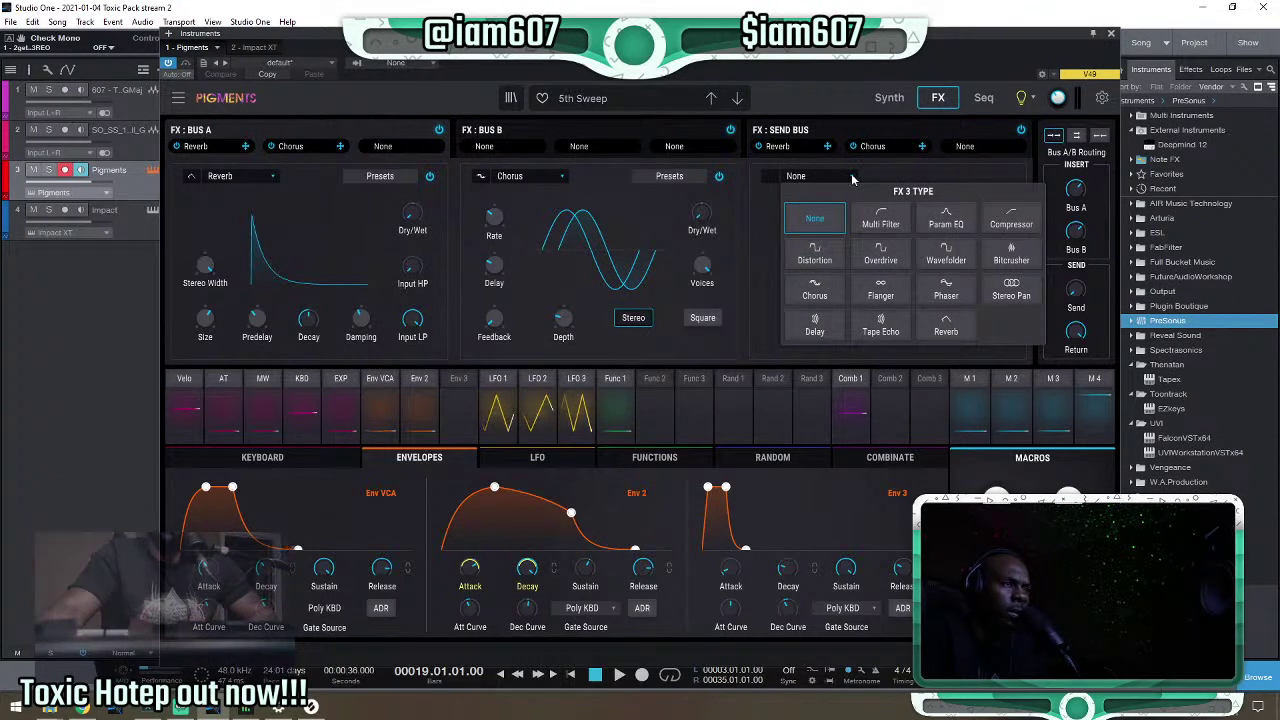
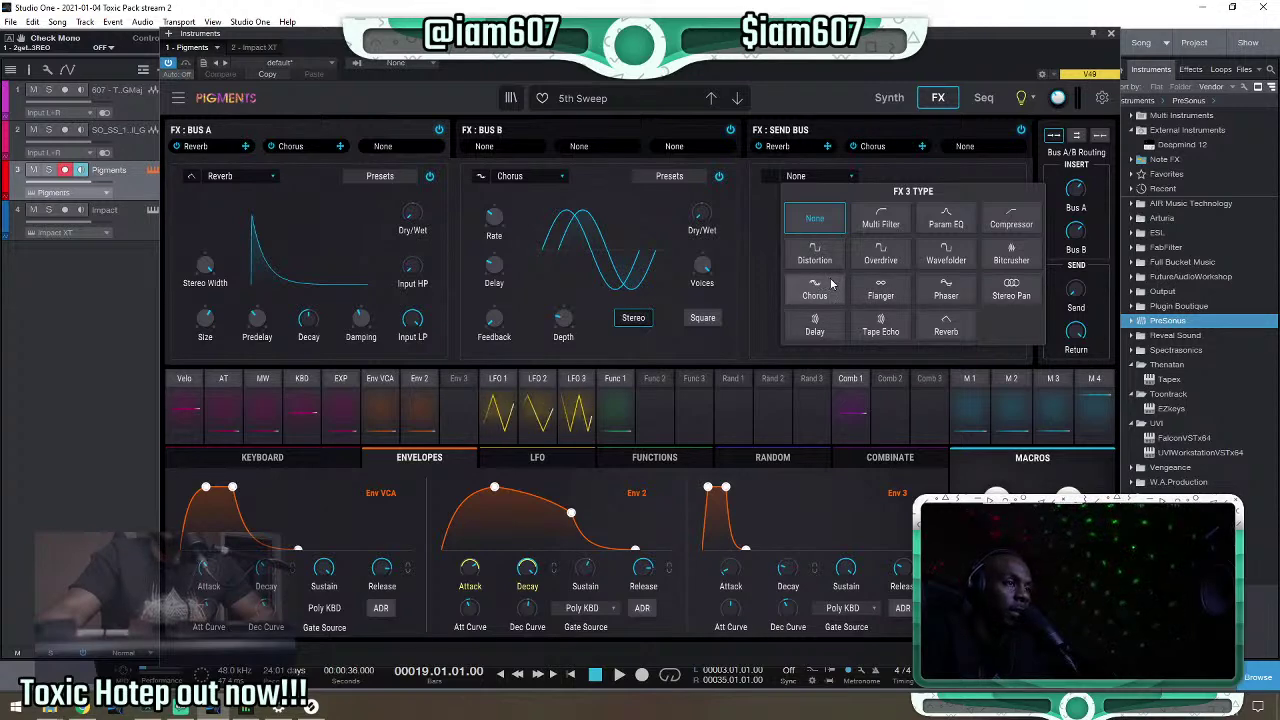
click(963, 174)
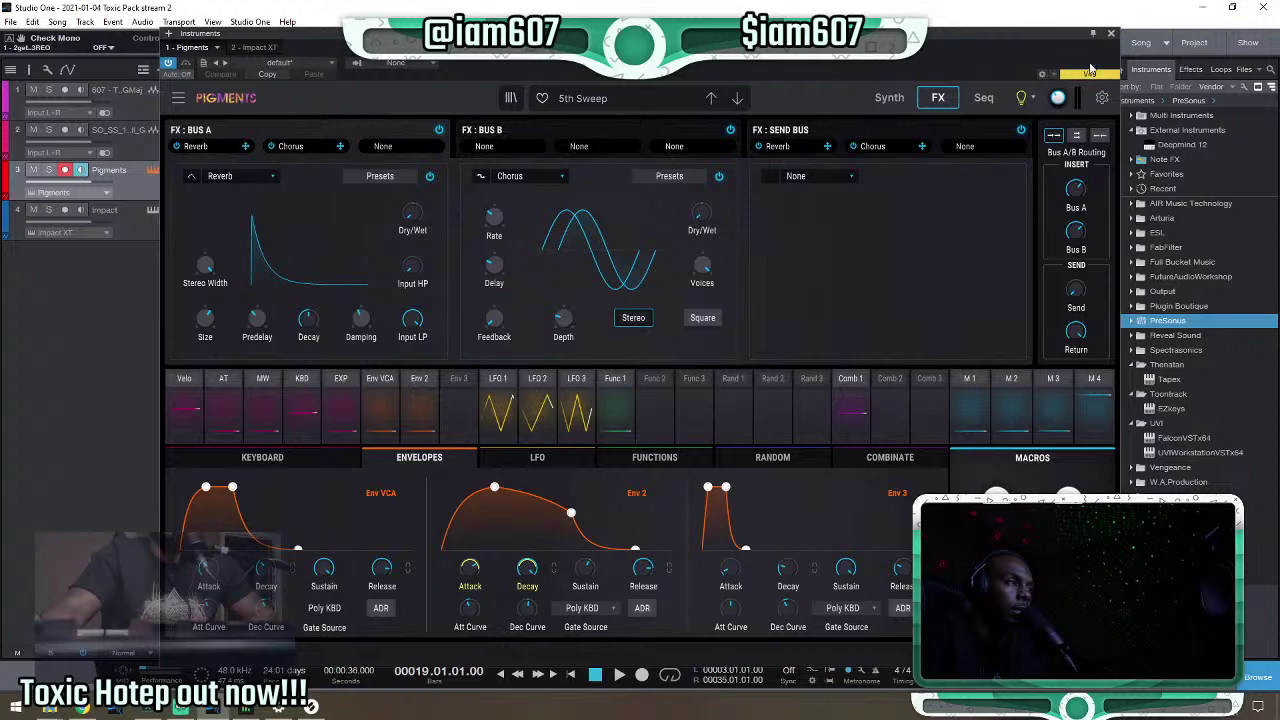
click(1110, 35)
Play from bar 19, show the mixer, solo the Impact channel briefly, and switch the solo to the Pigments channel.
key(space)
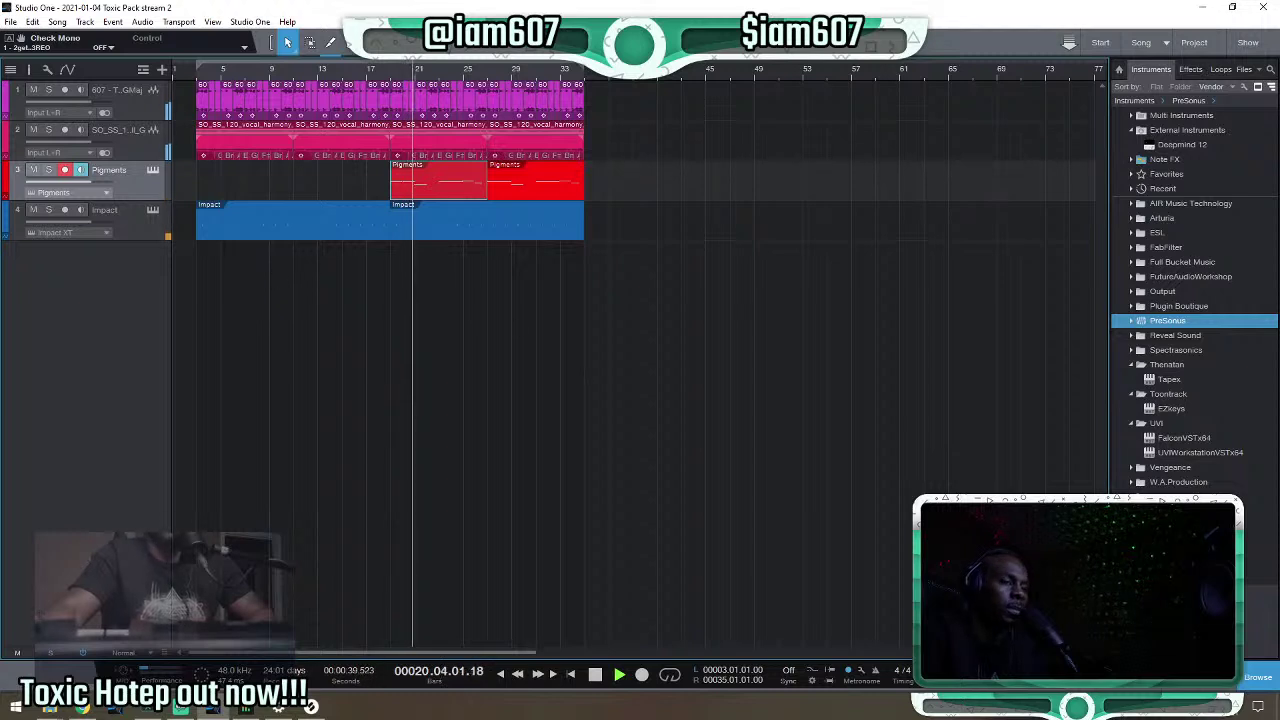
key(F3)
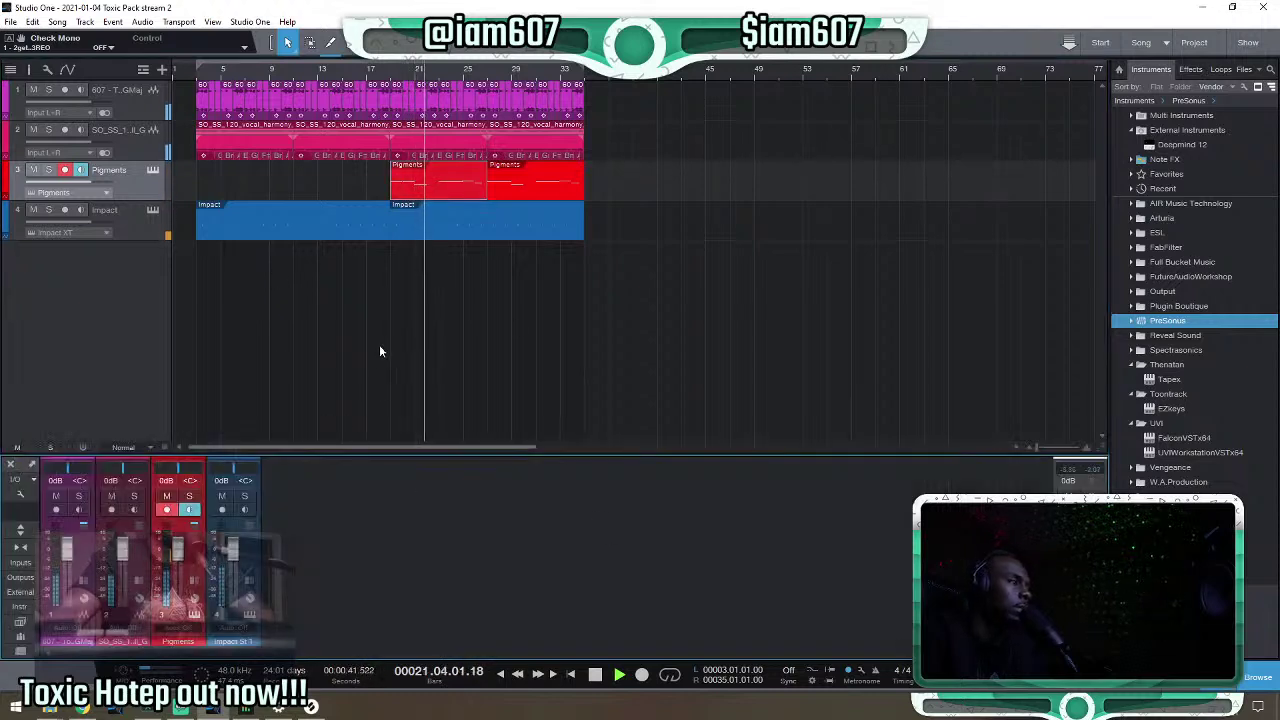
click(245, 497)
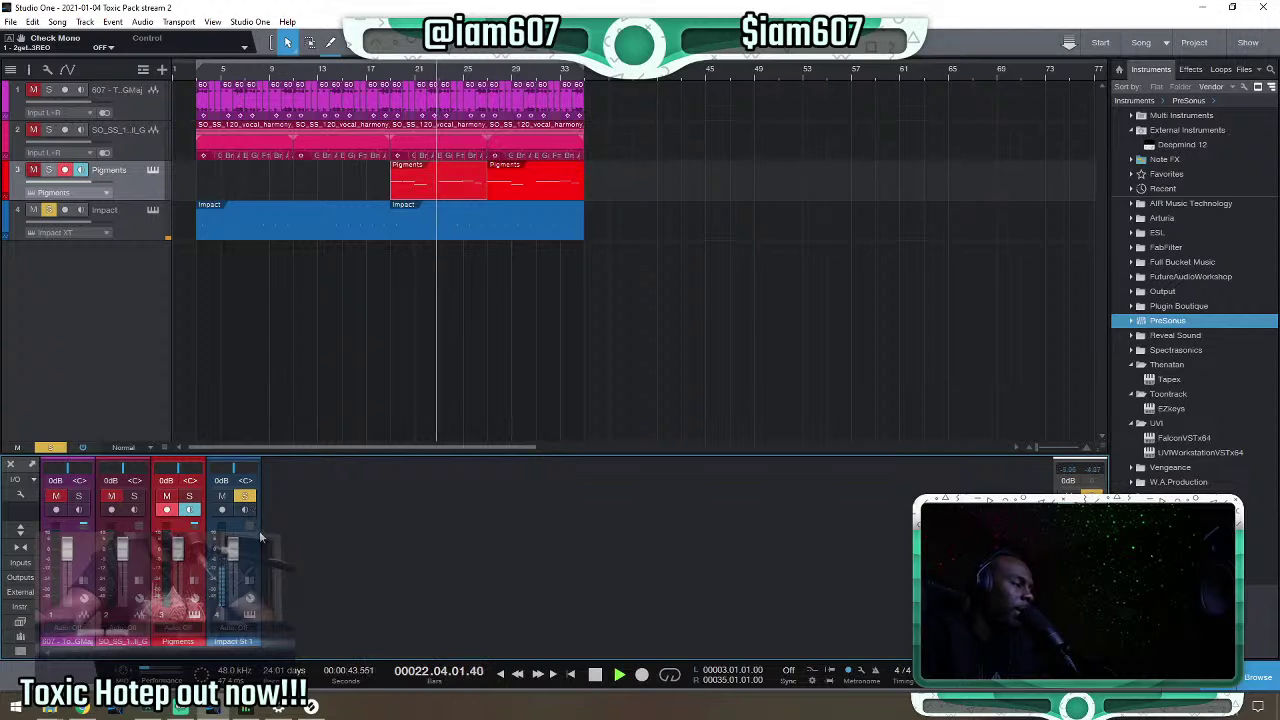
click(245, 497)
click(192, 497)
key(space)
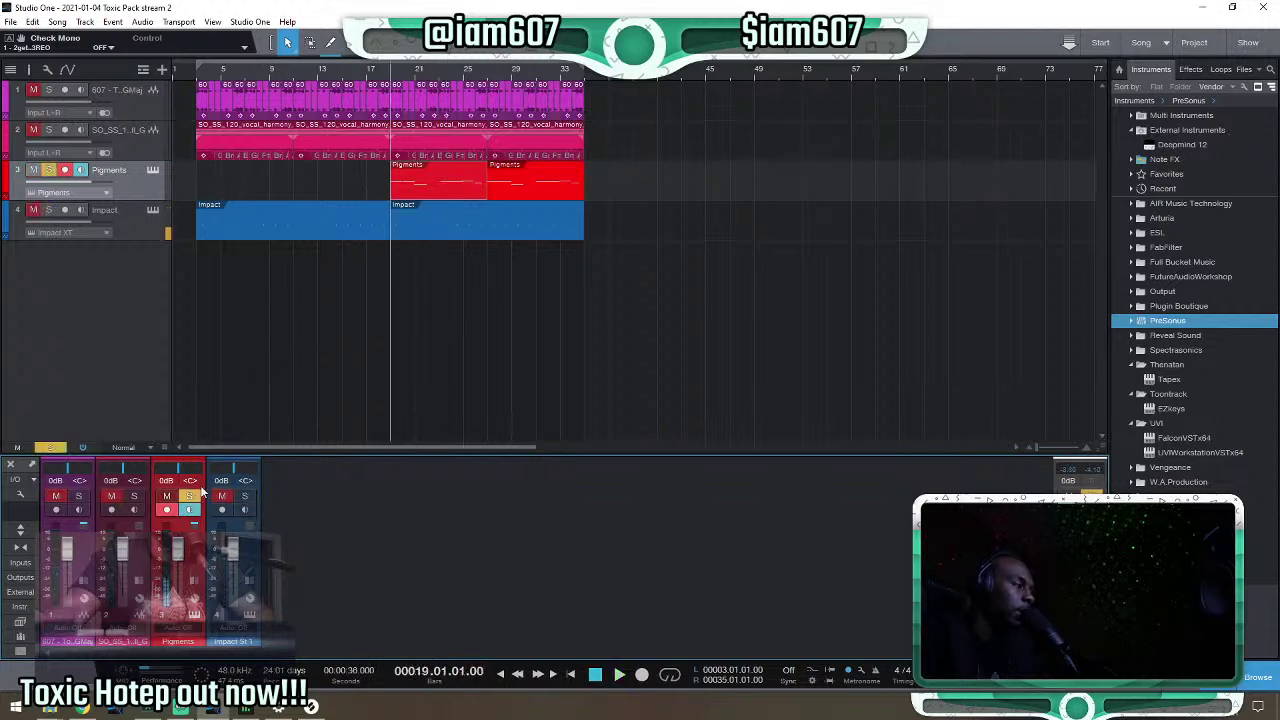
Expand the Pigments channel to show its inserts and listen to the soloed pad from bar 19.
click(195, 580)
key(space)
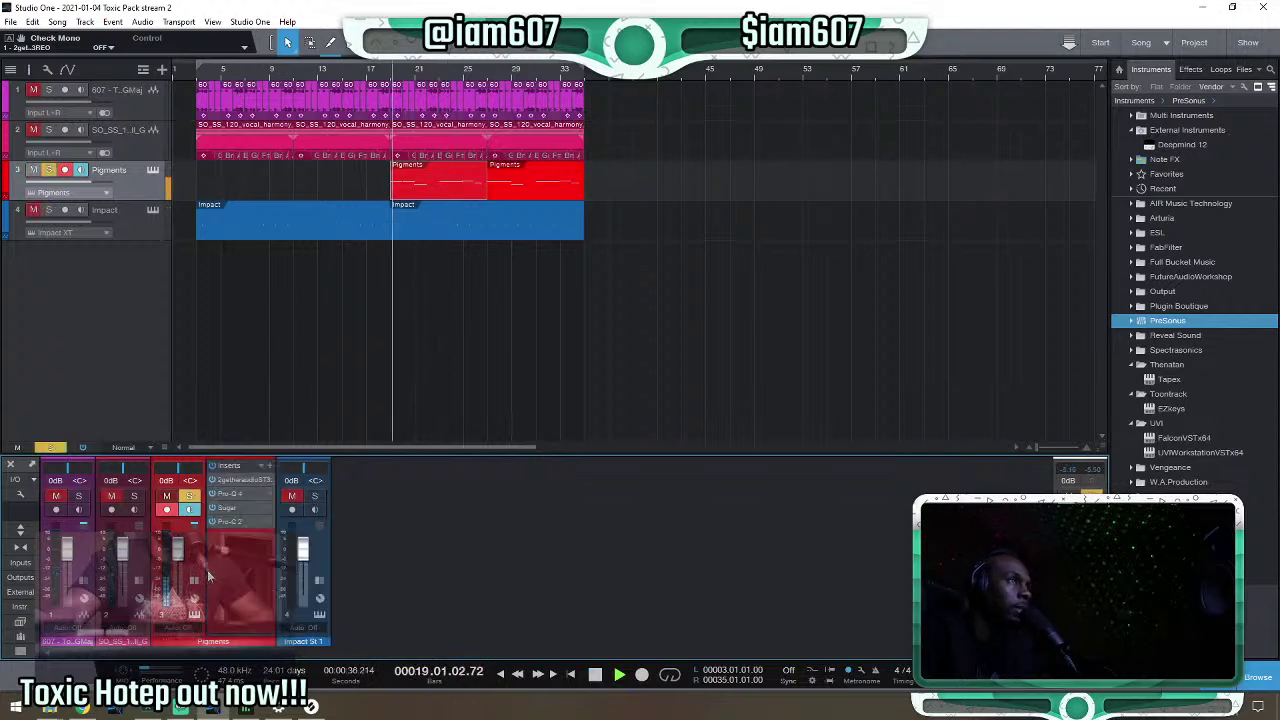
key(space)
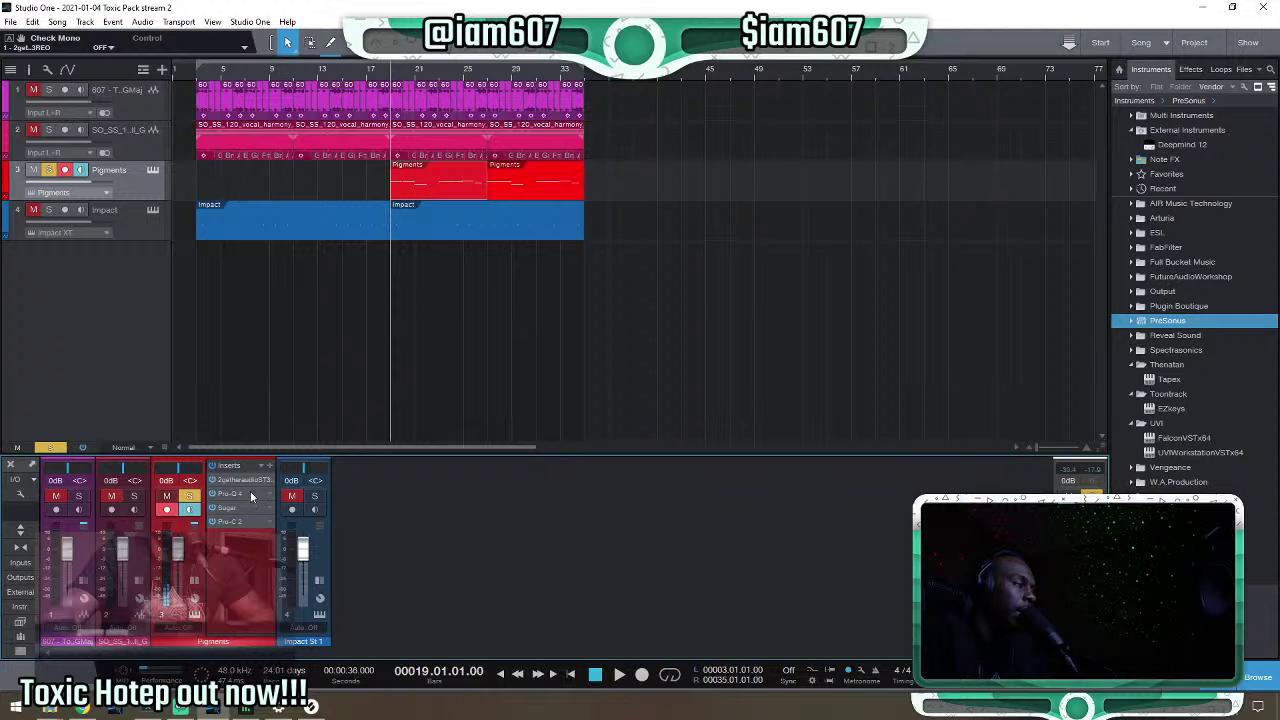
key(space)
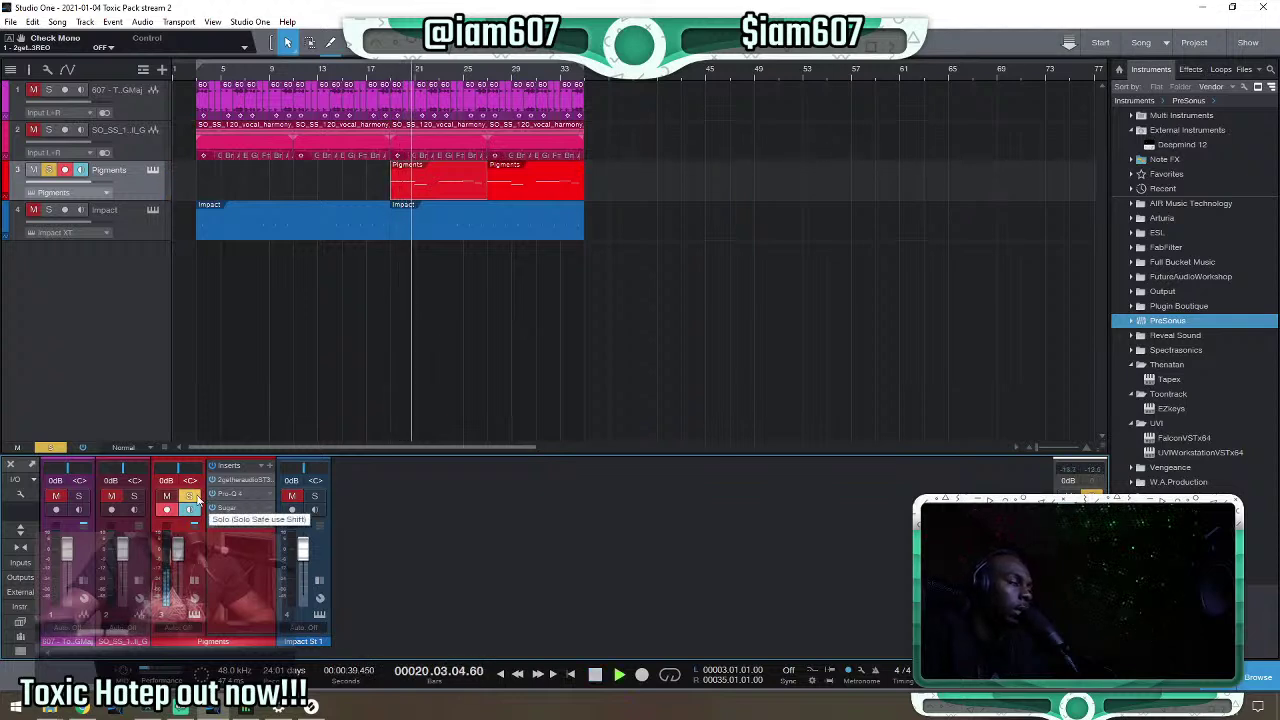
key(space)
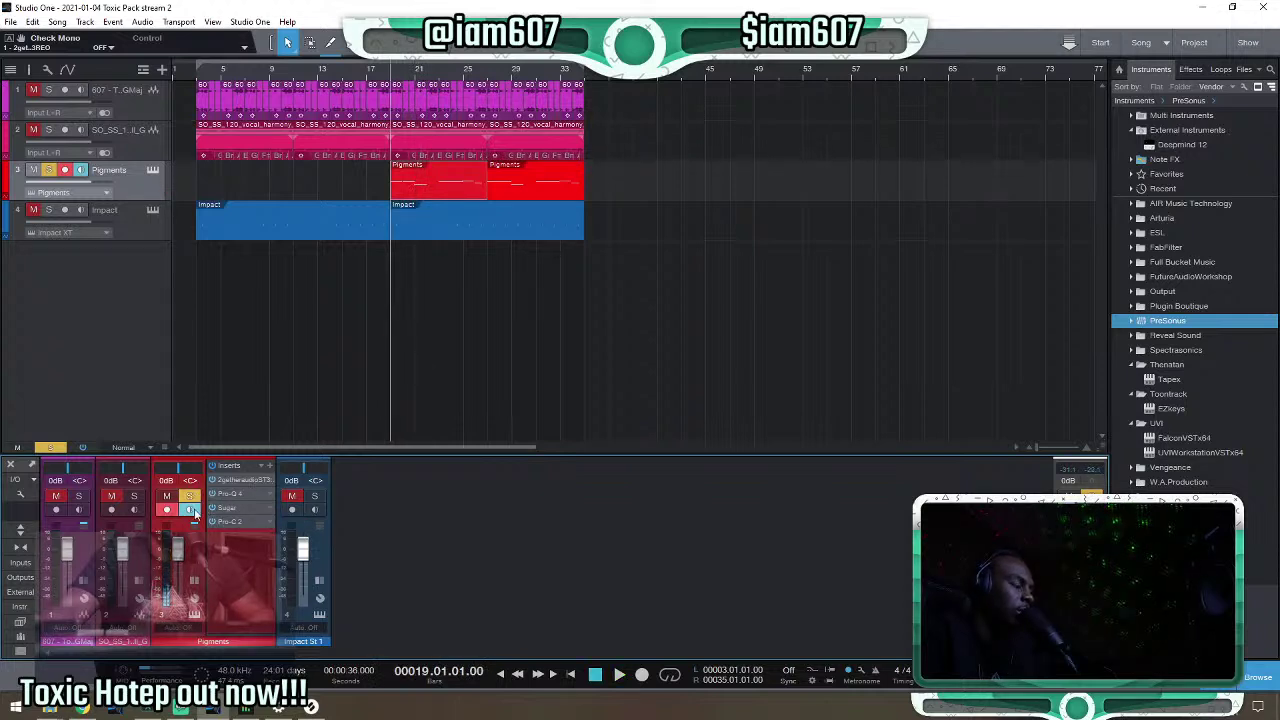
Reopen the Pigments effects page during playback, examine the Send Bus effect choices again, and close the instrument.
click(150, 172)
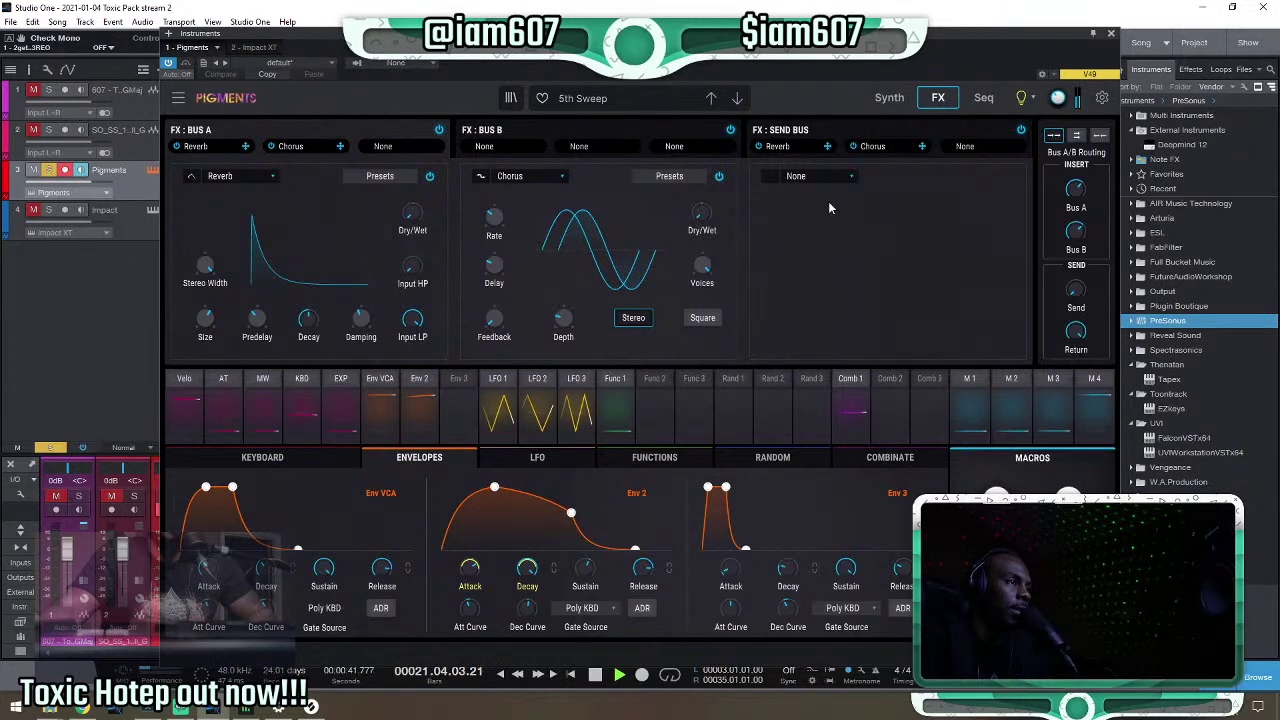
click(852, 177)
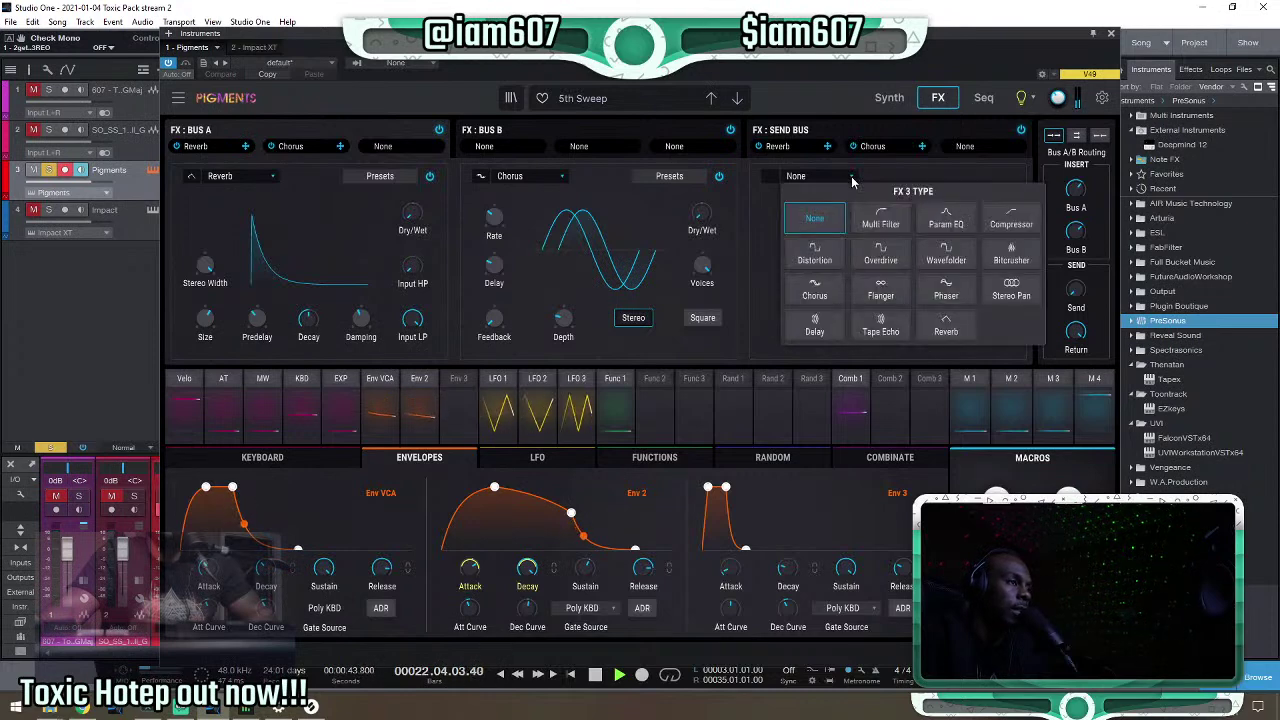
click(913, 178)
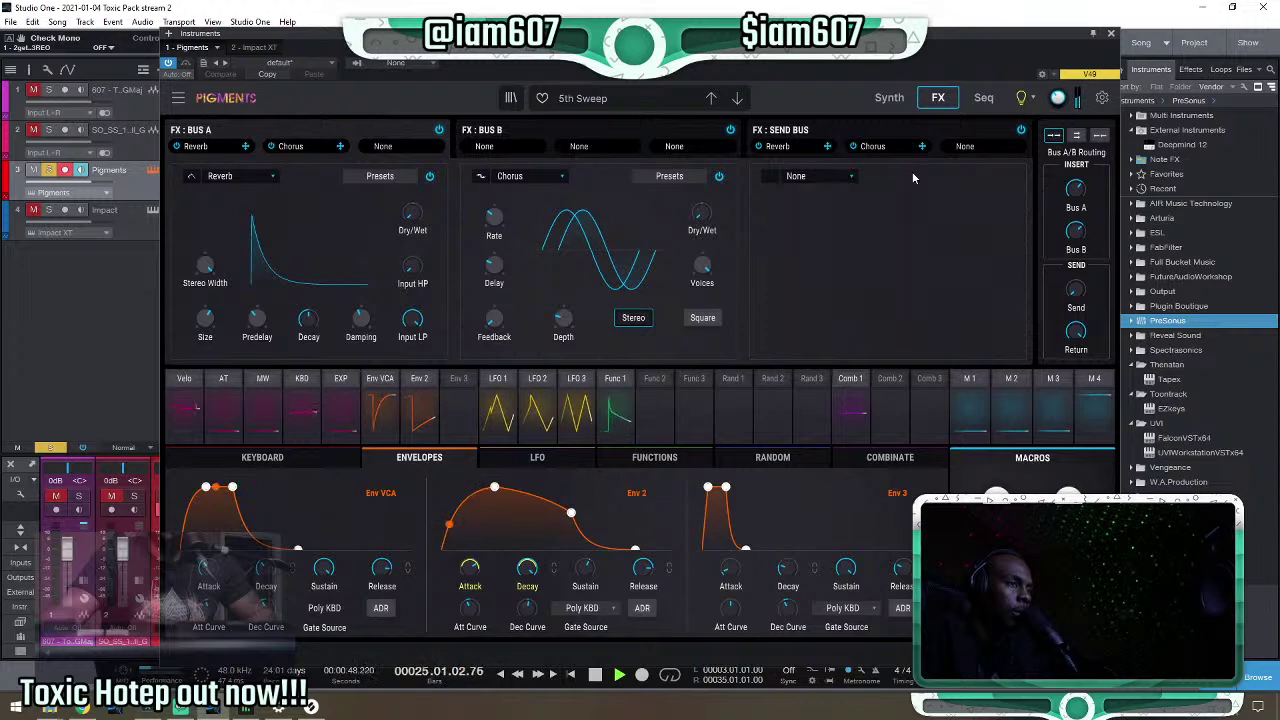
click(1111, 35)
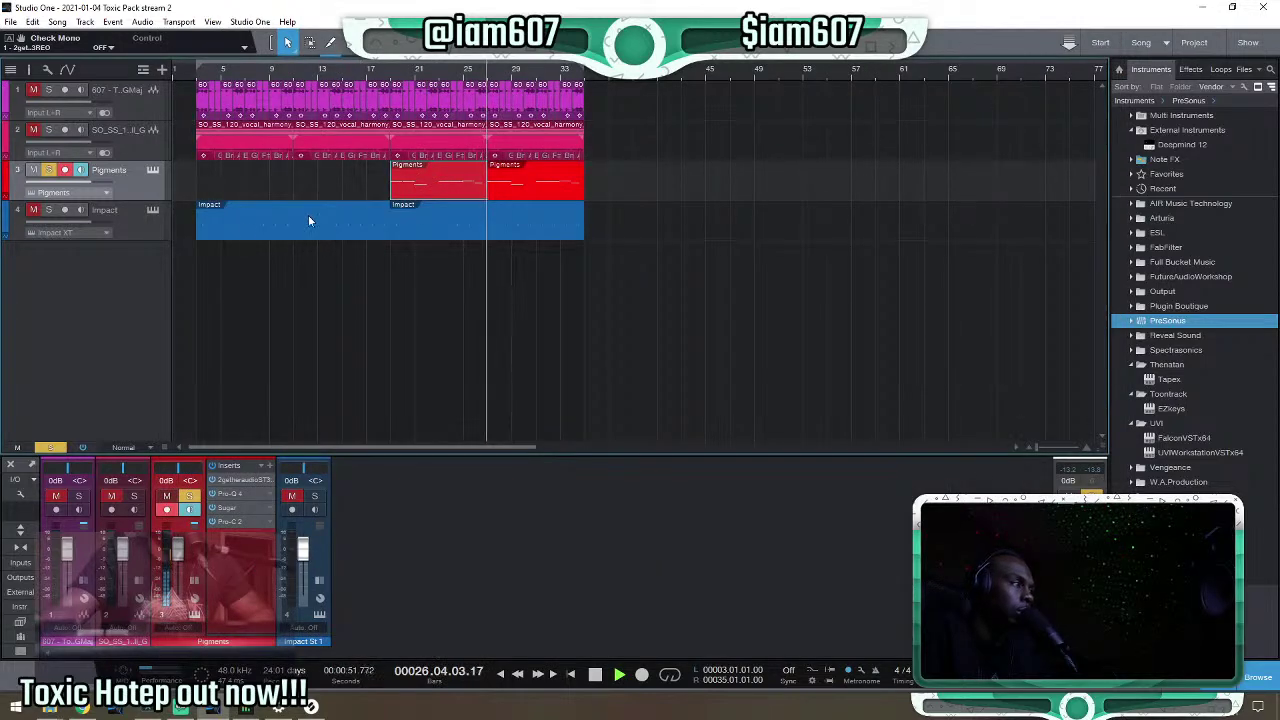
Unsolo Pigments with its master volume set to -35.4 dB, and turn on looped playback over bars 3–35.
click(153, 170)
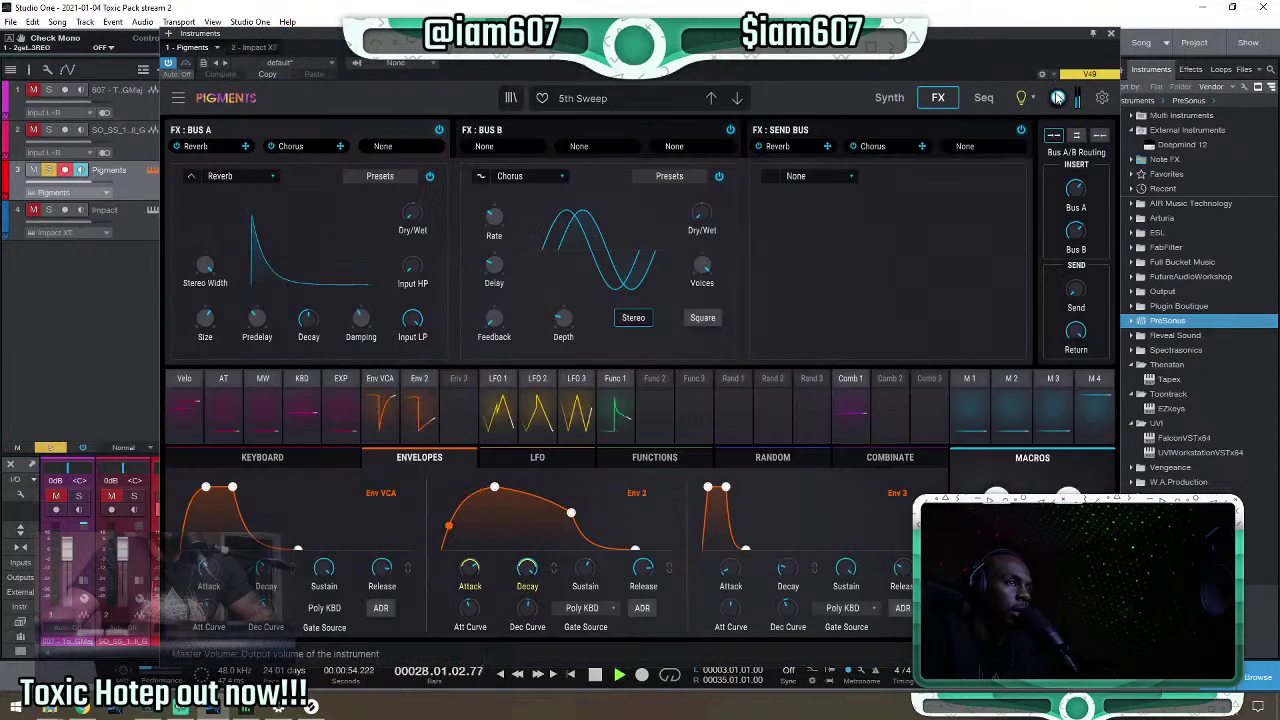
drag(1057, 97, 1057, 112)
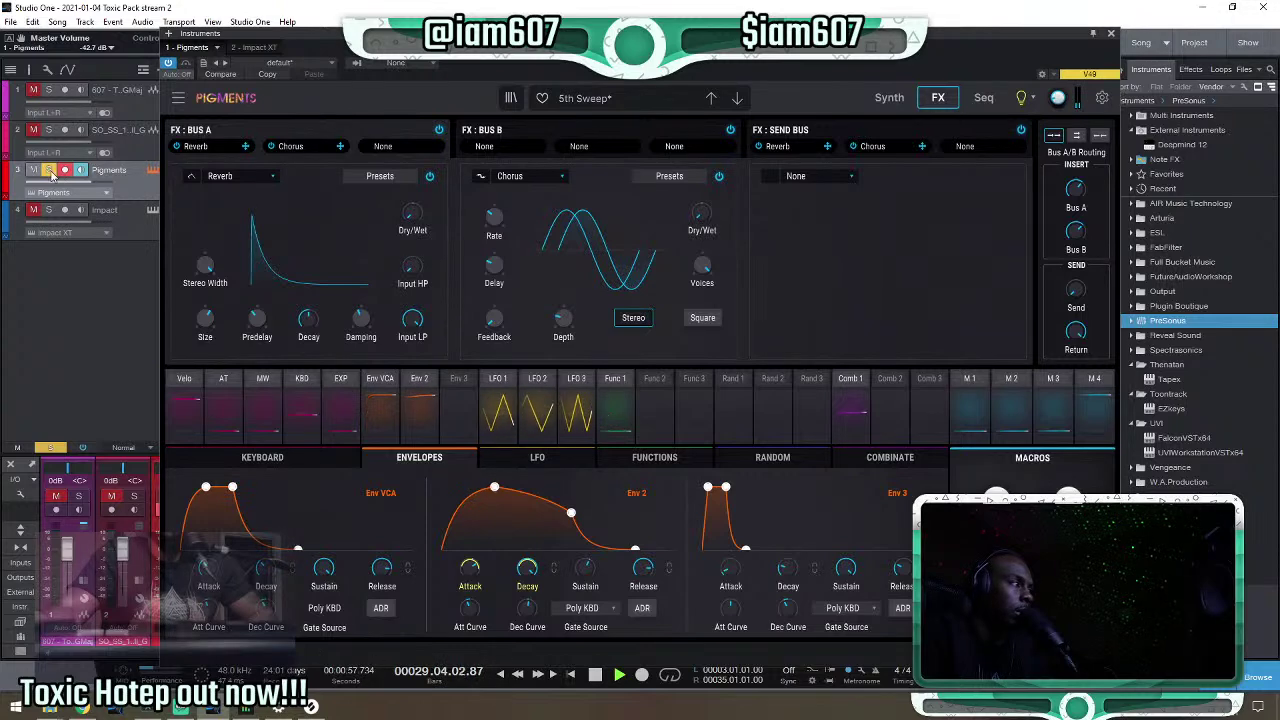
click(49, 171)
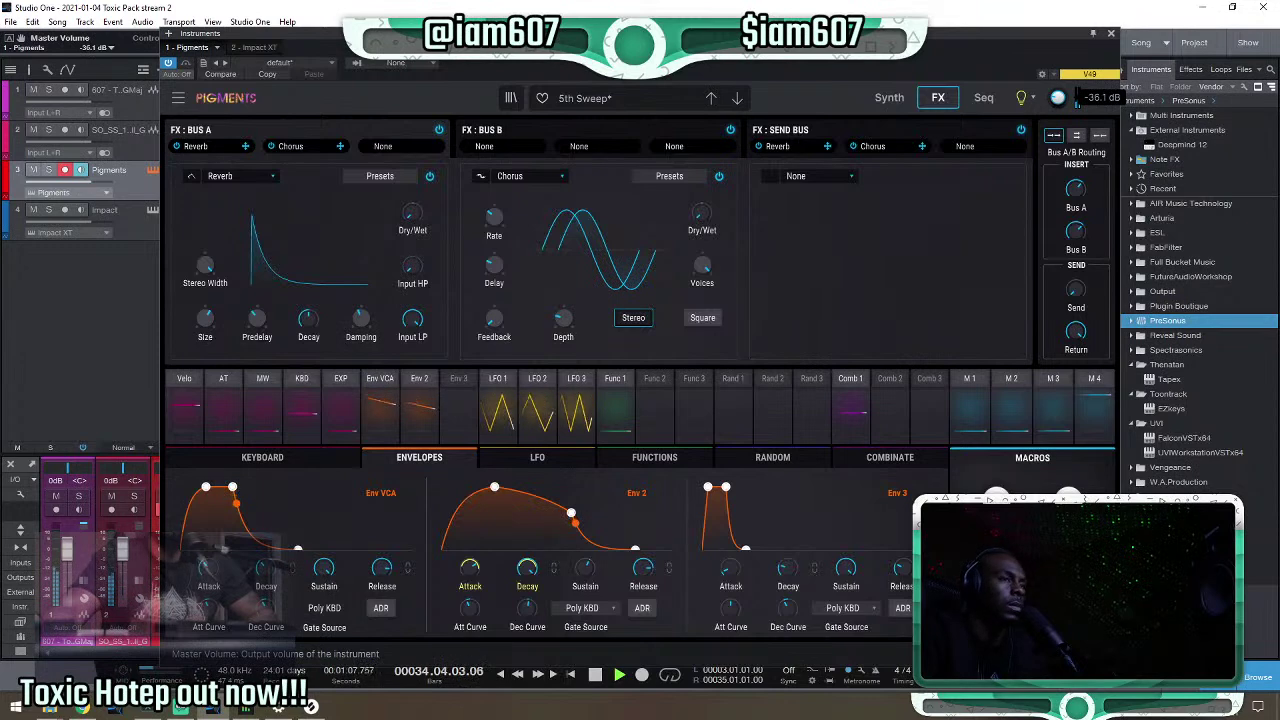
scroll(1077, 100, up, 1)
click(1111, 35)
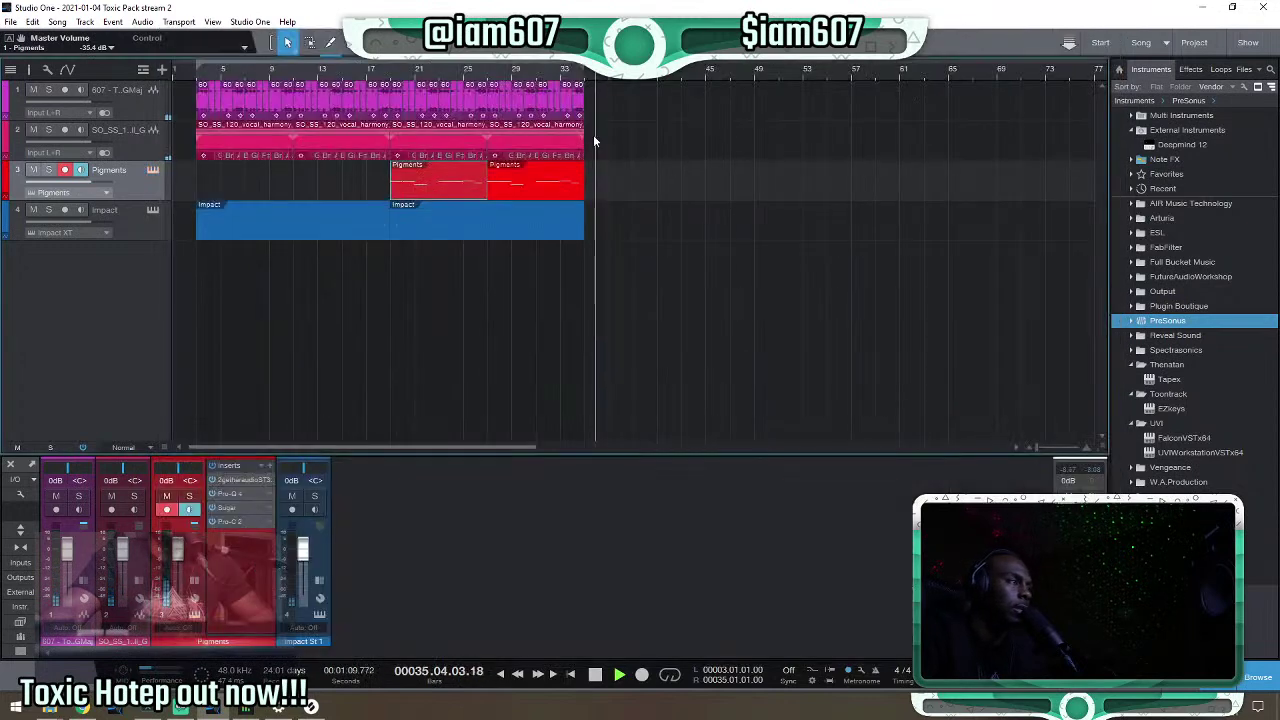
click(670, 677)
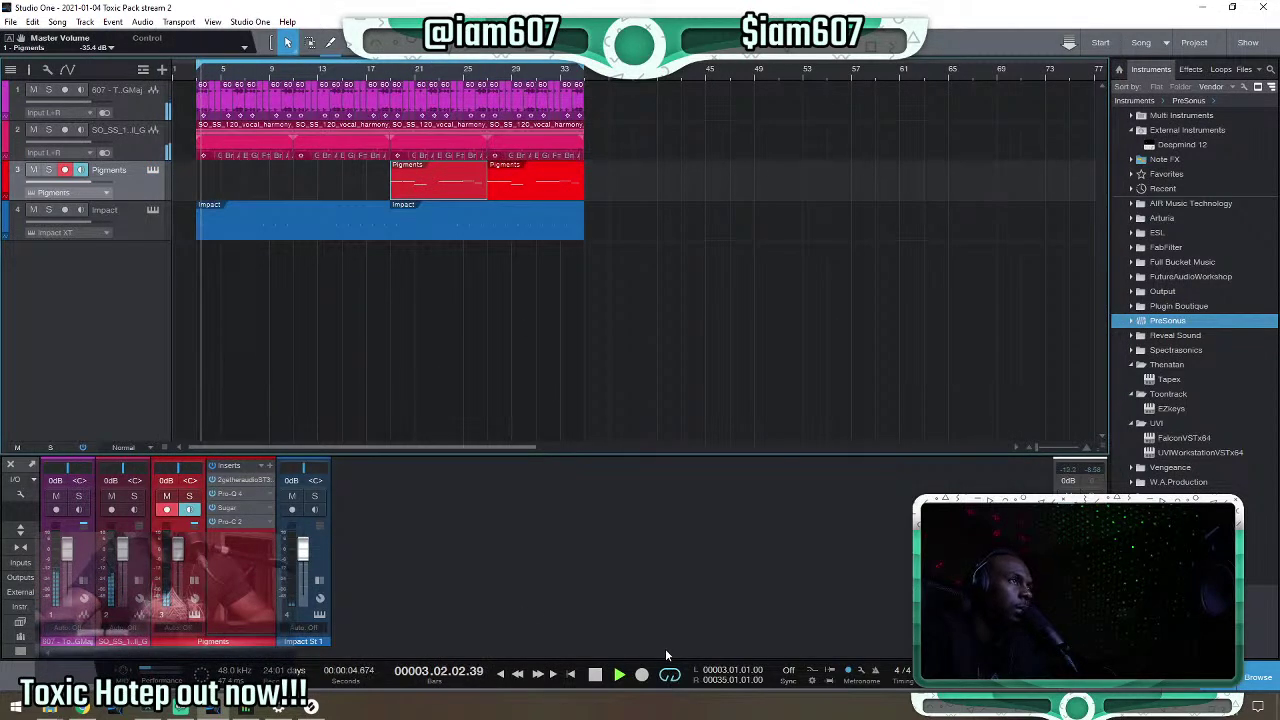